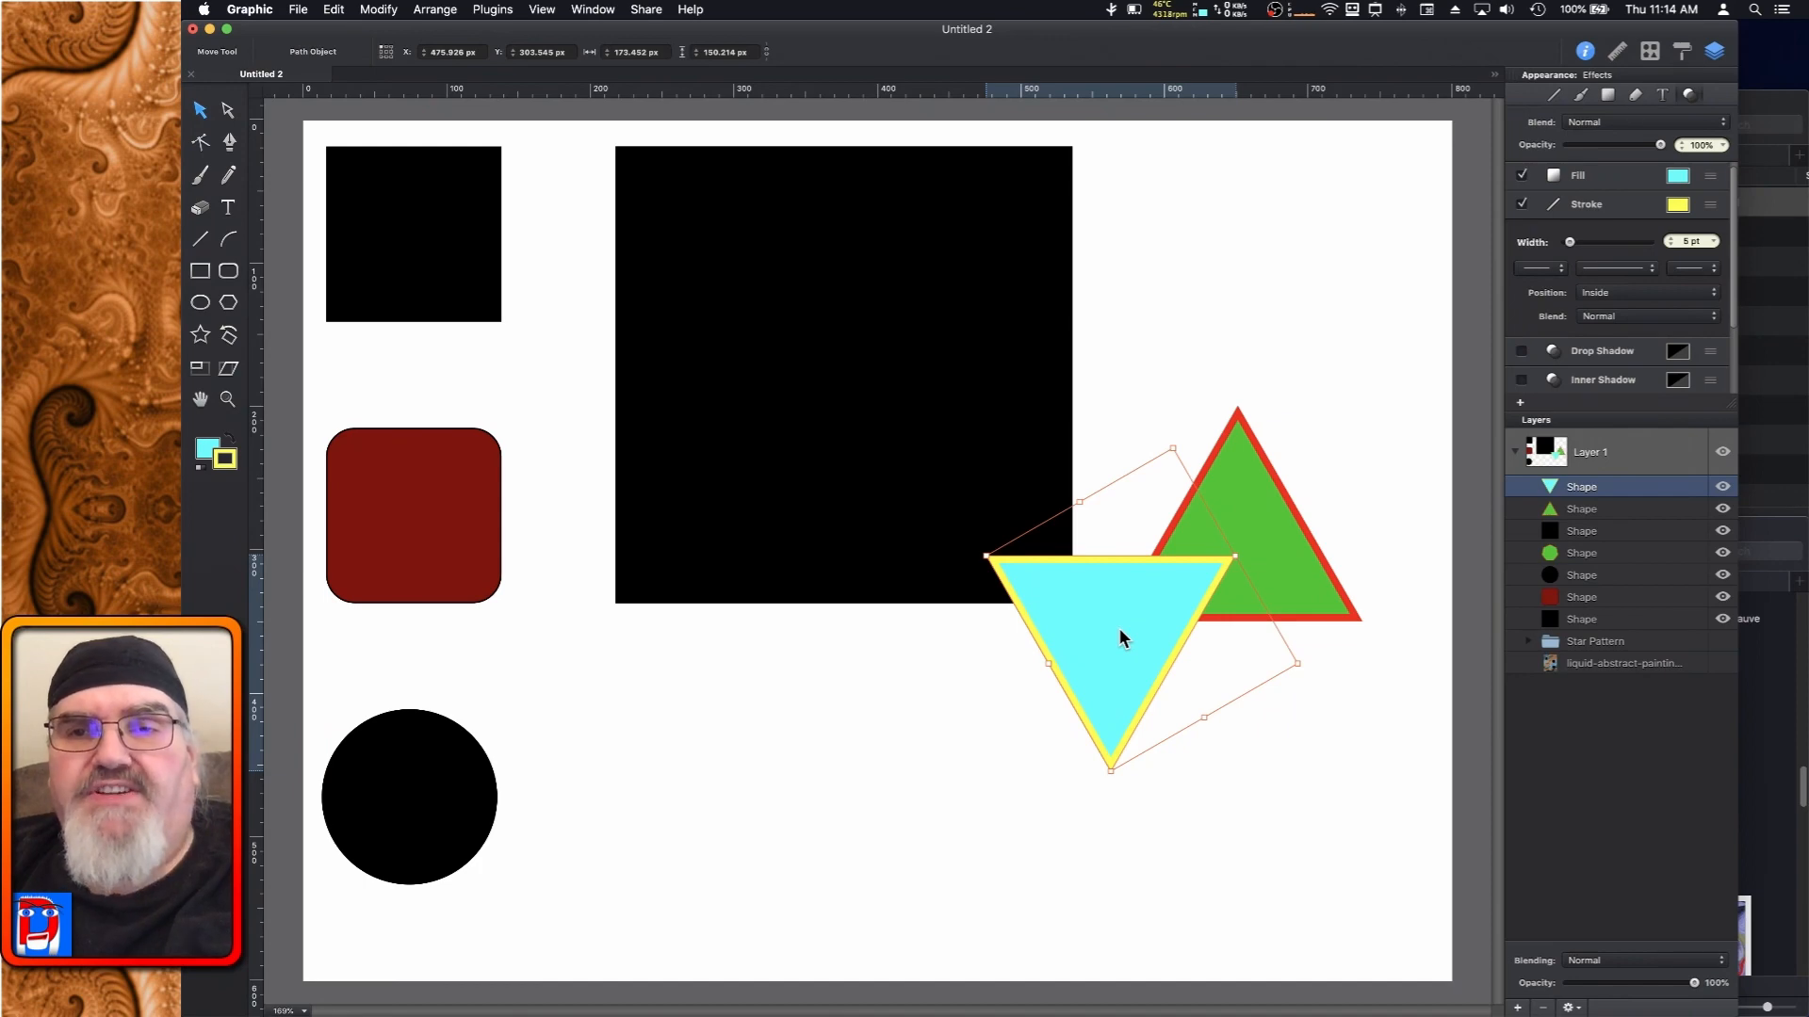
click(1371, 385)
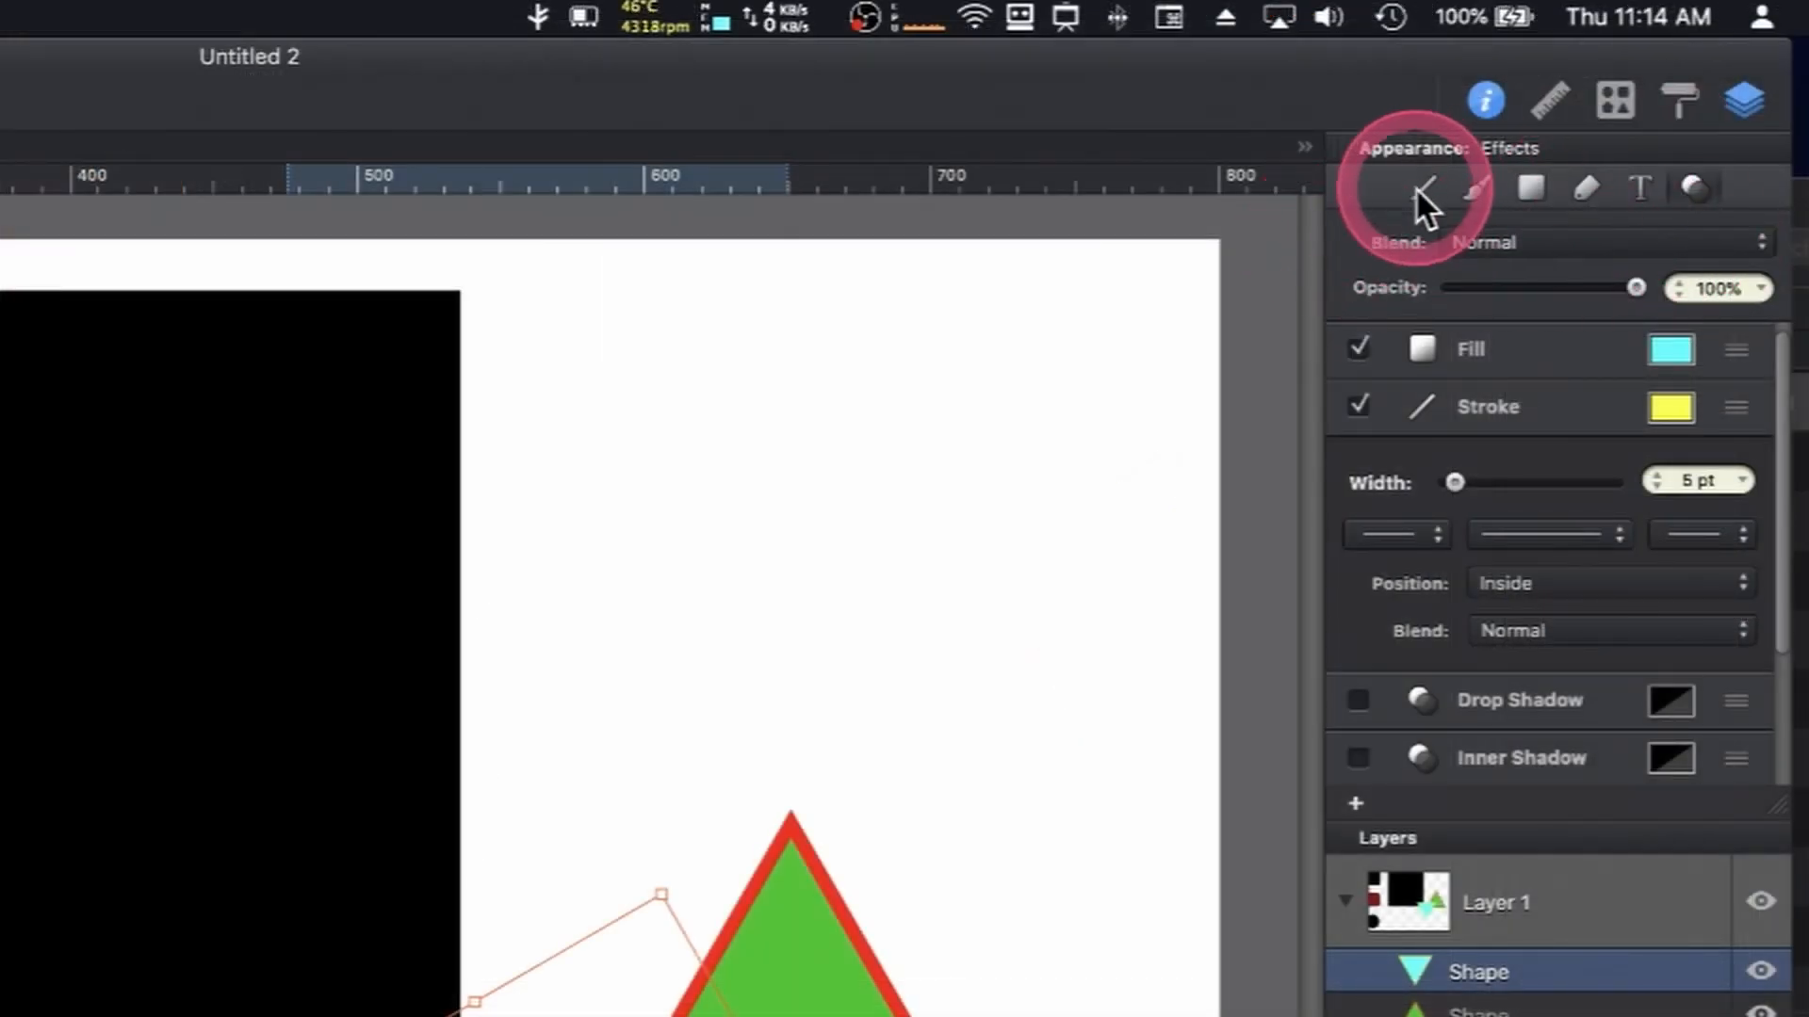
click(1488, 100)
click(1488, 99)
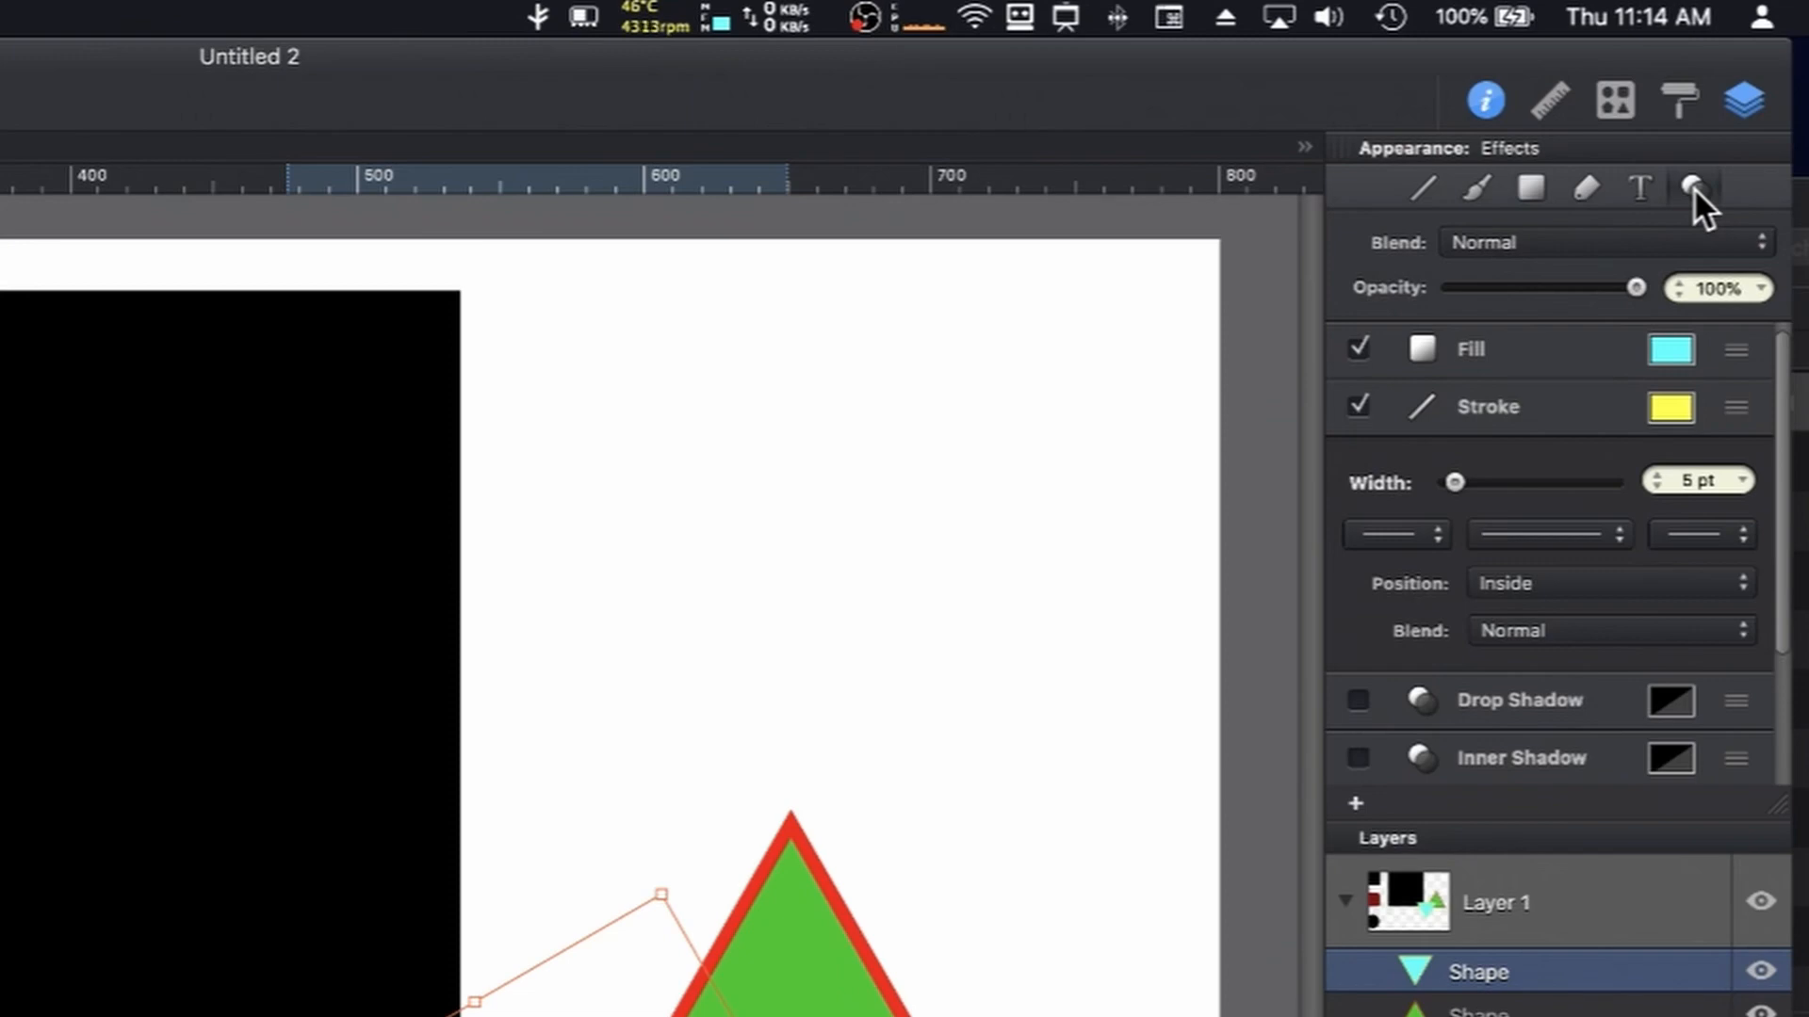
Try the Darken, Multiply, Color Burn and Linear Burn blend modes in turn on the cyan triangle
click(1671, 241)
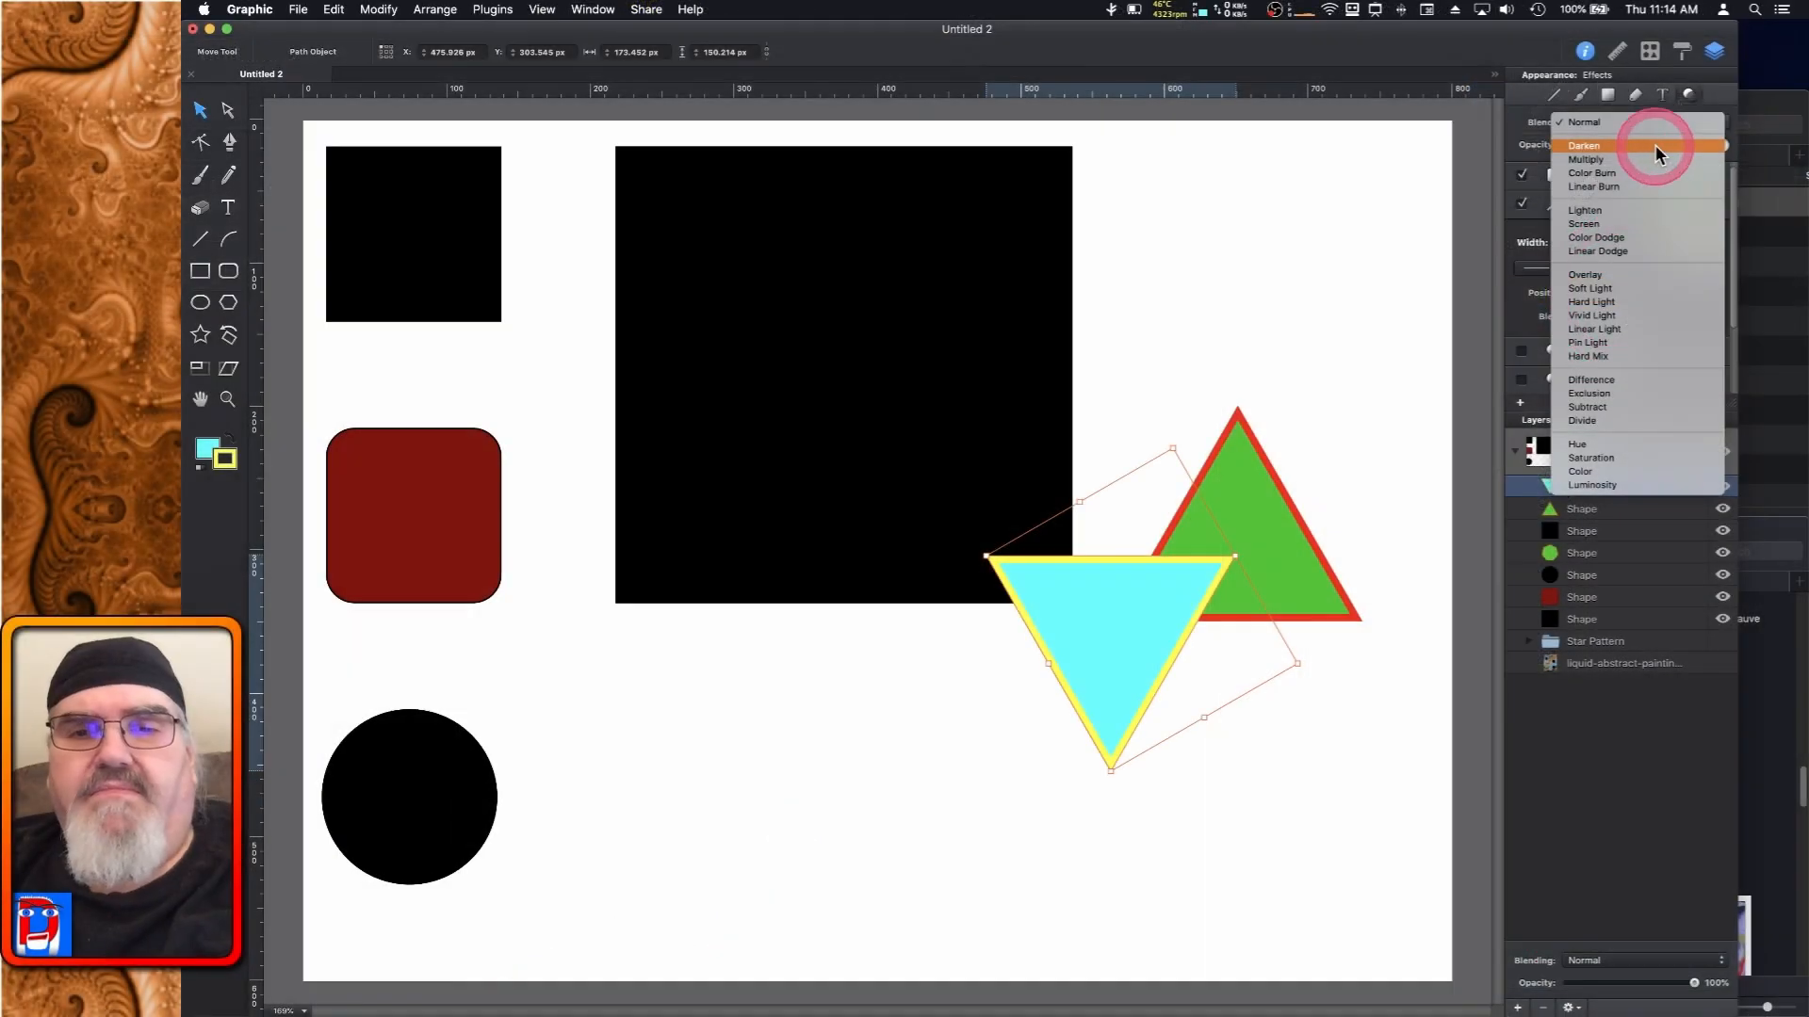
click(1625, 289)
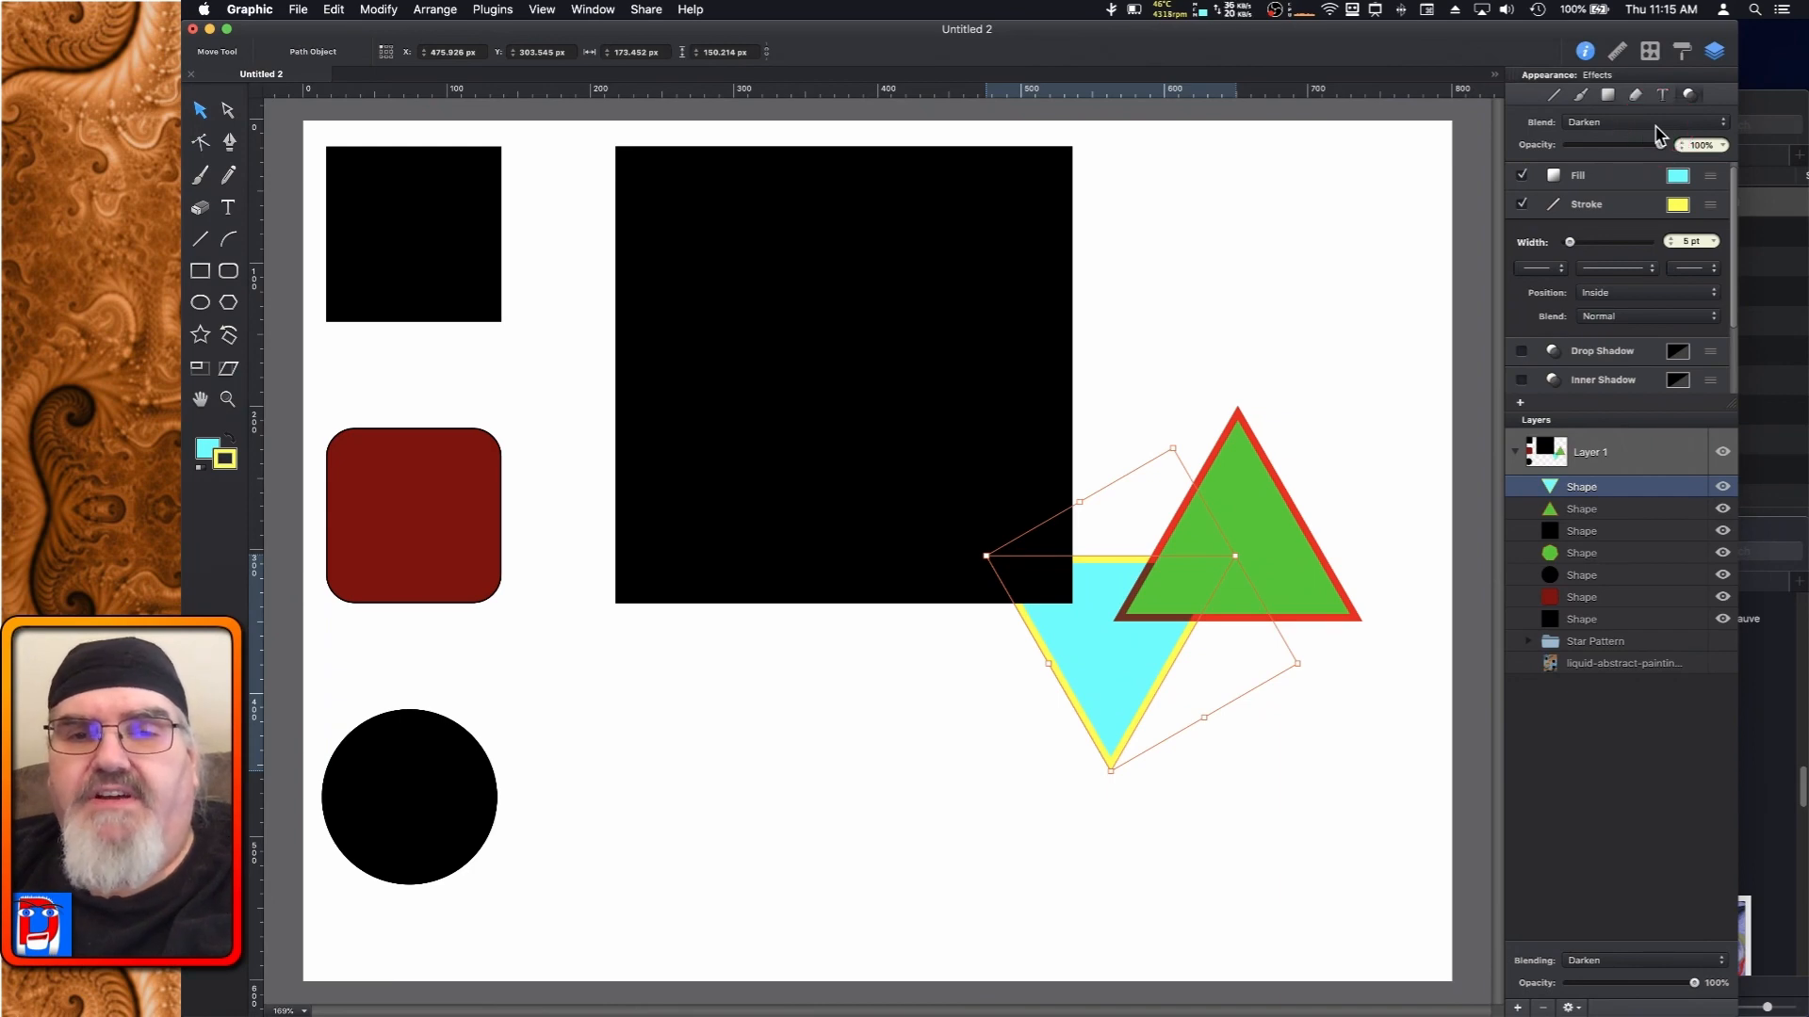
click(1668, 123)
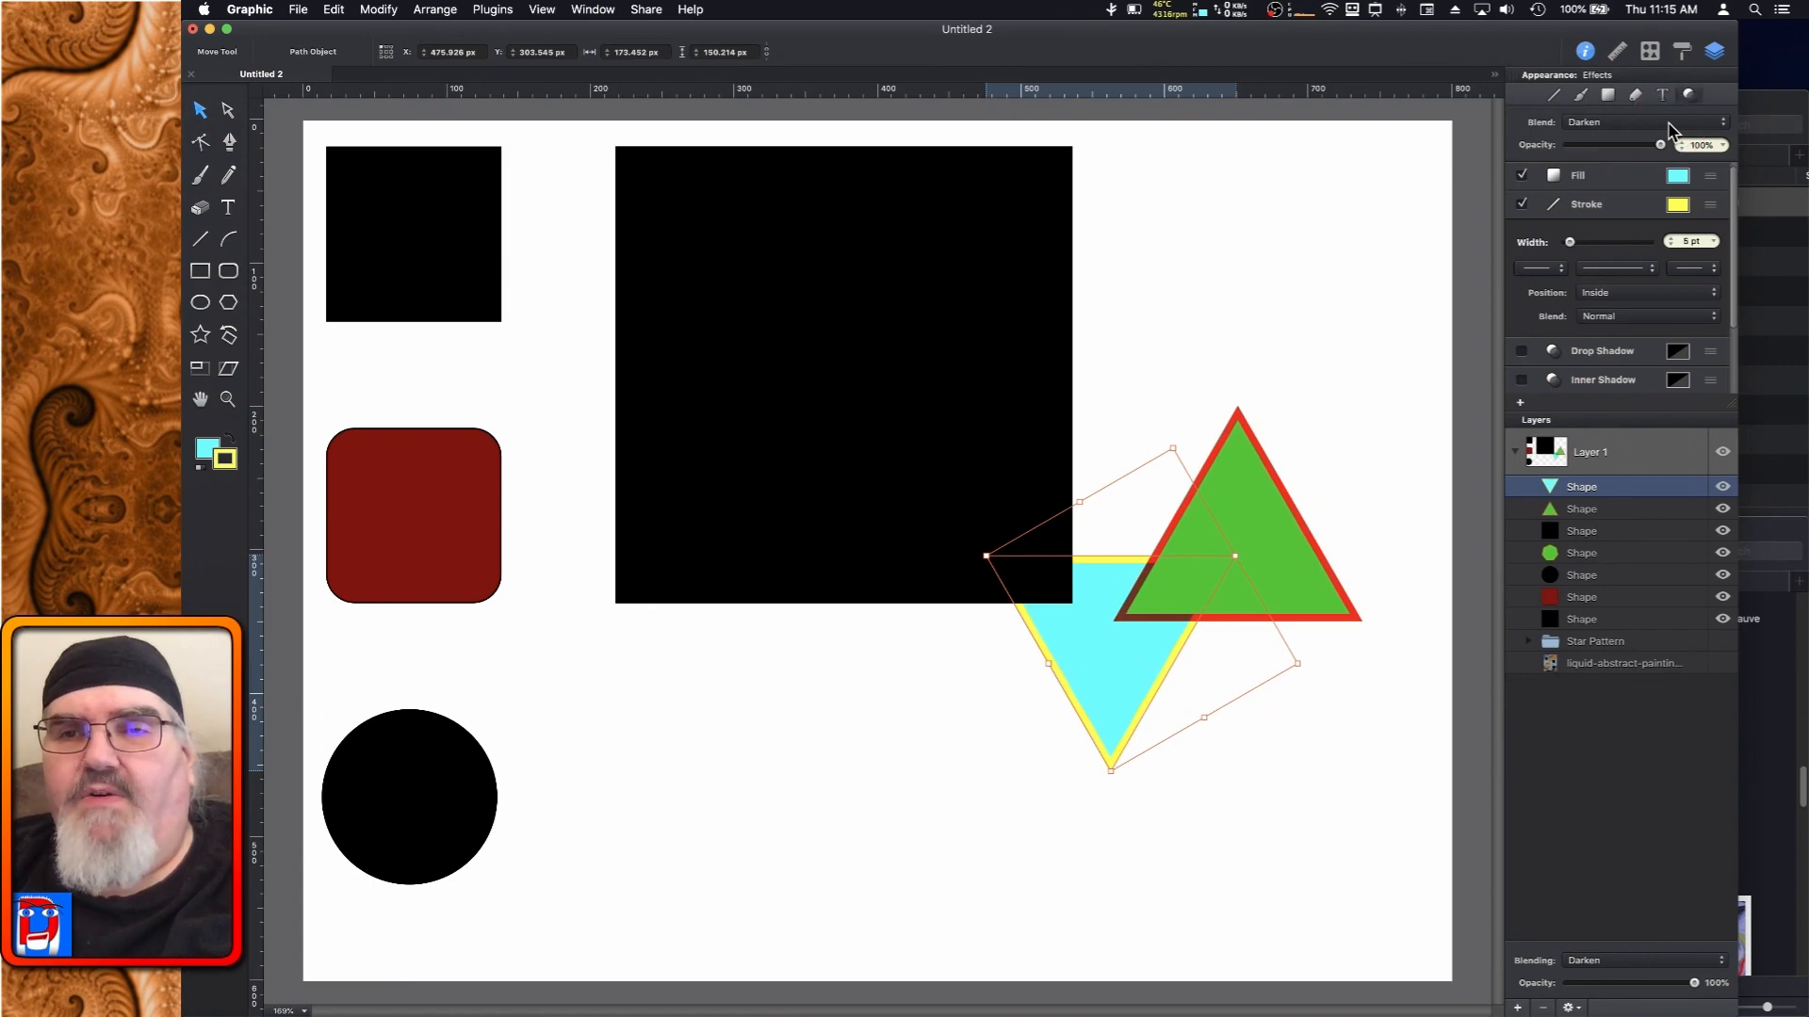
click(1667, 122)
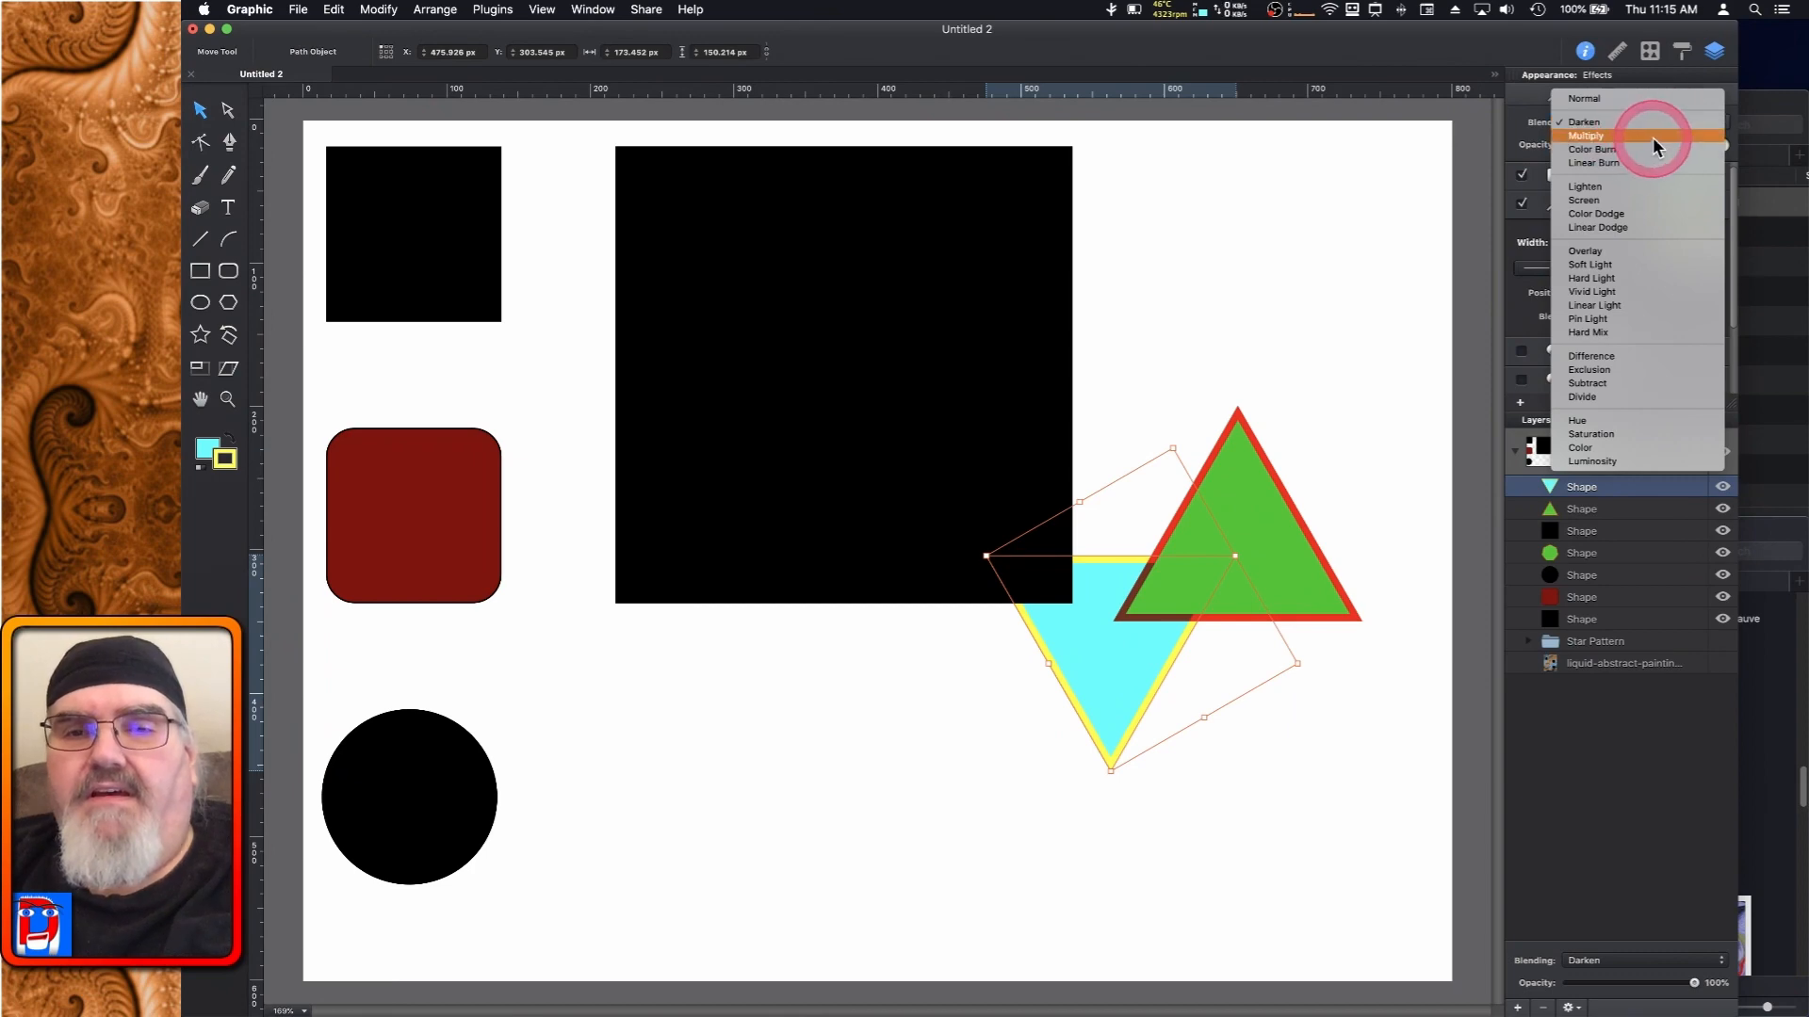
click(1653, 138)
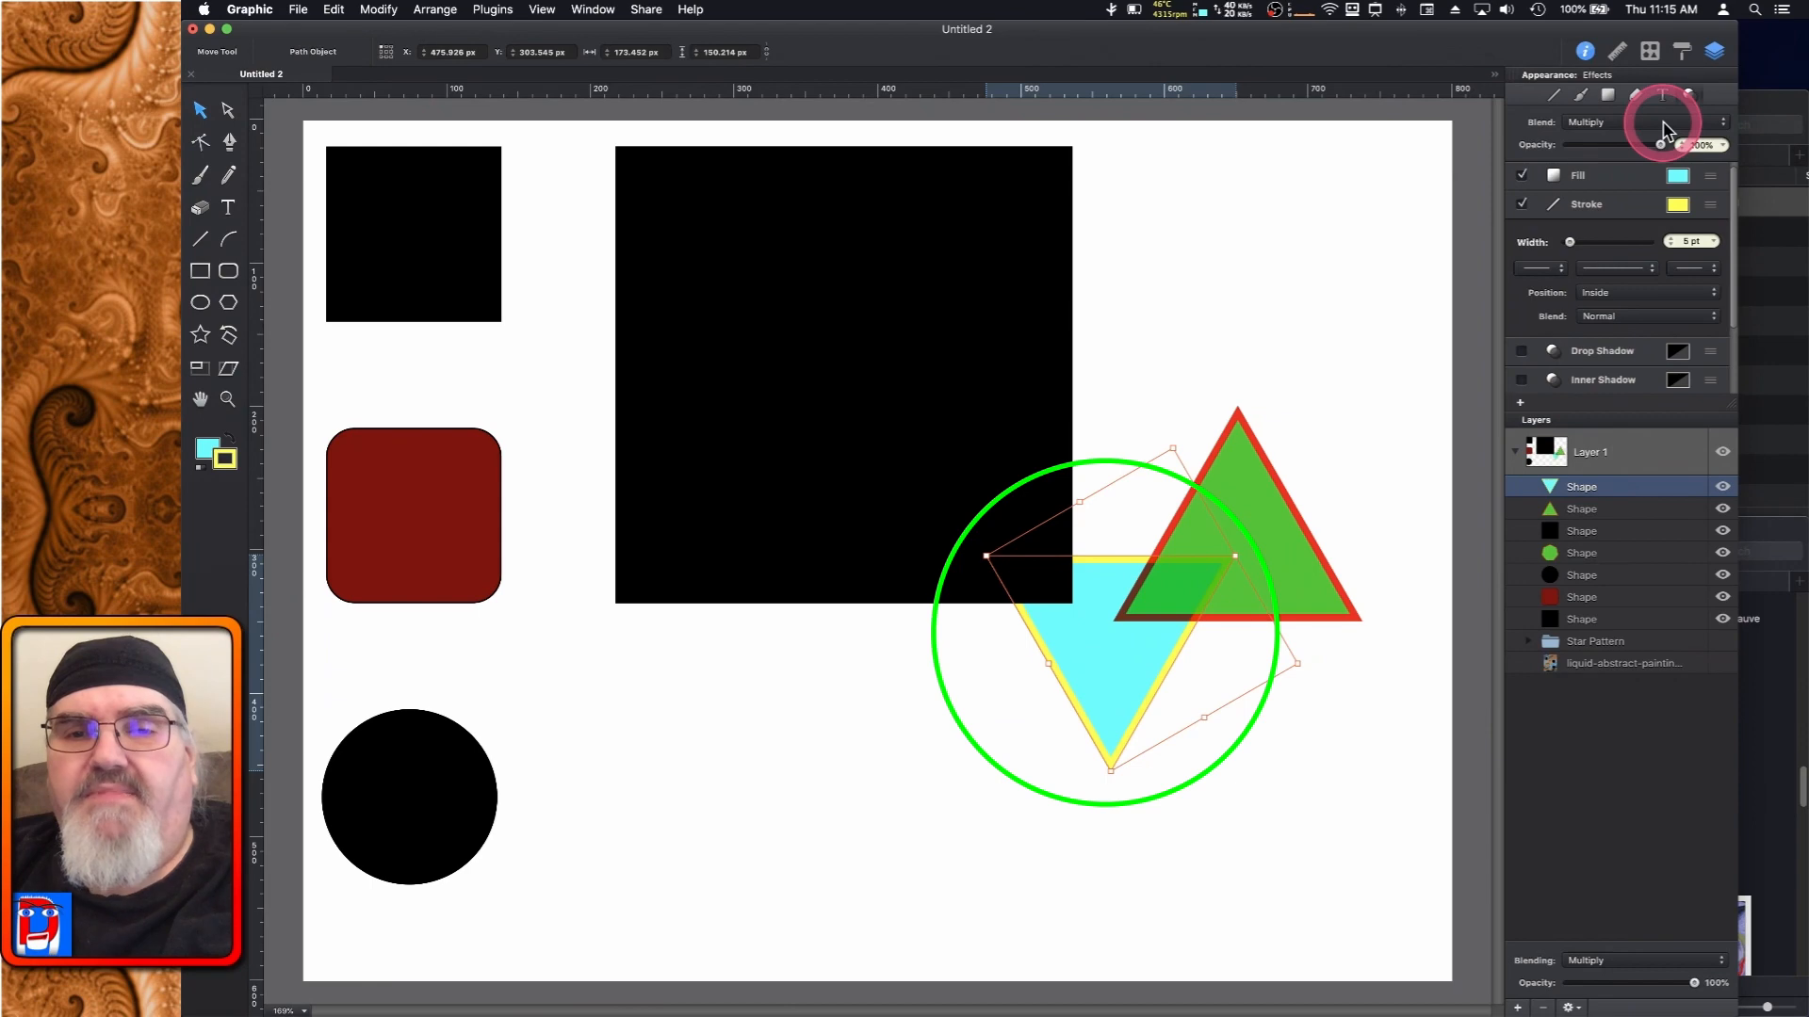
click(1664, 128)
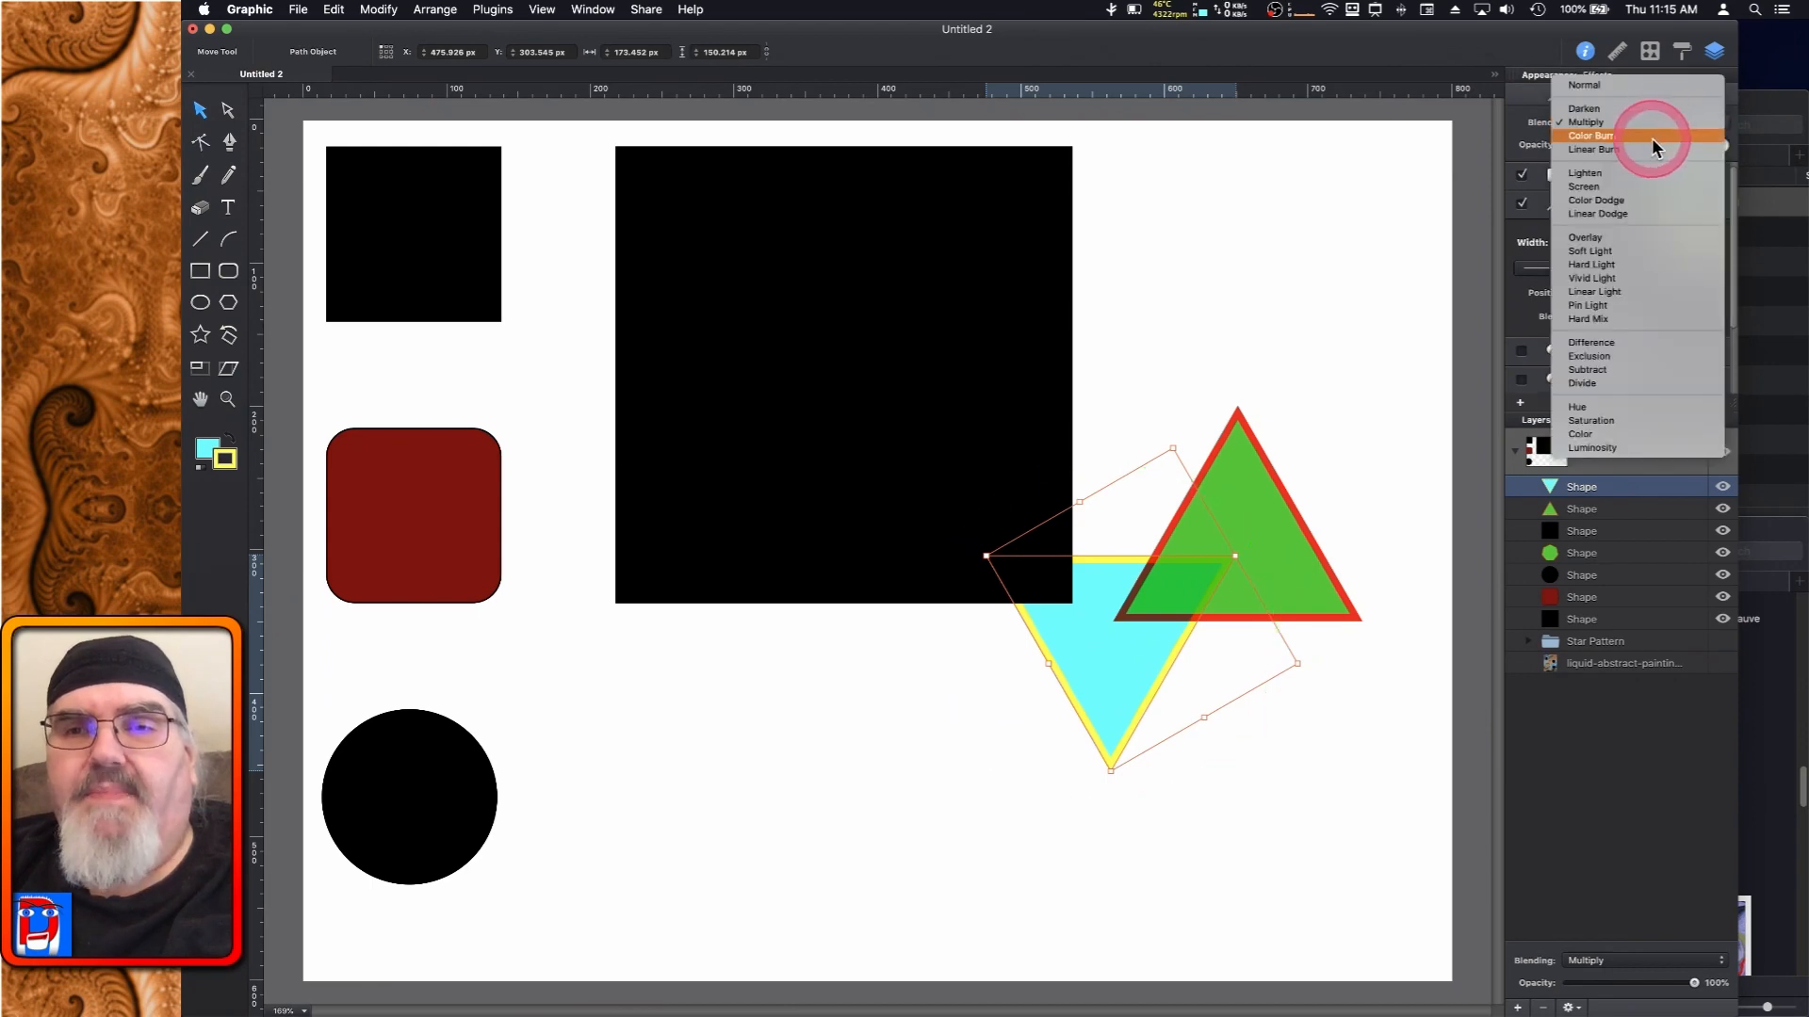
click(1653, 141)
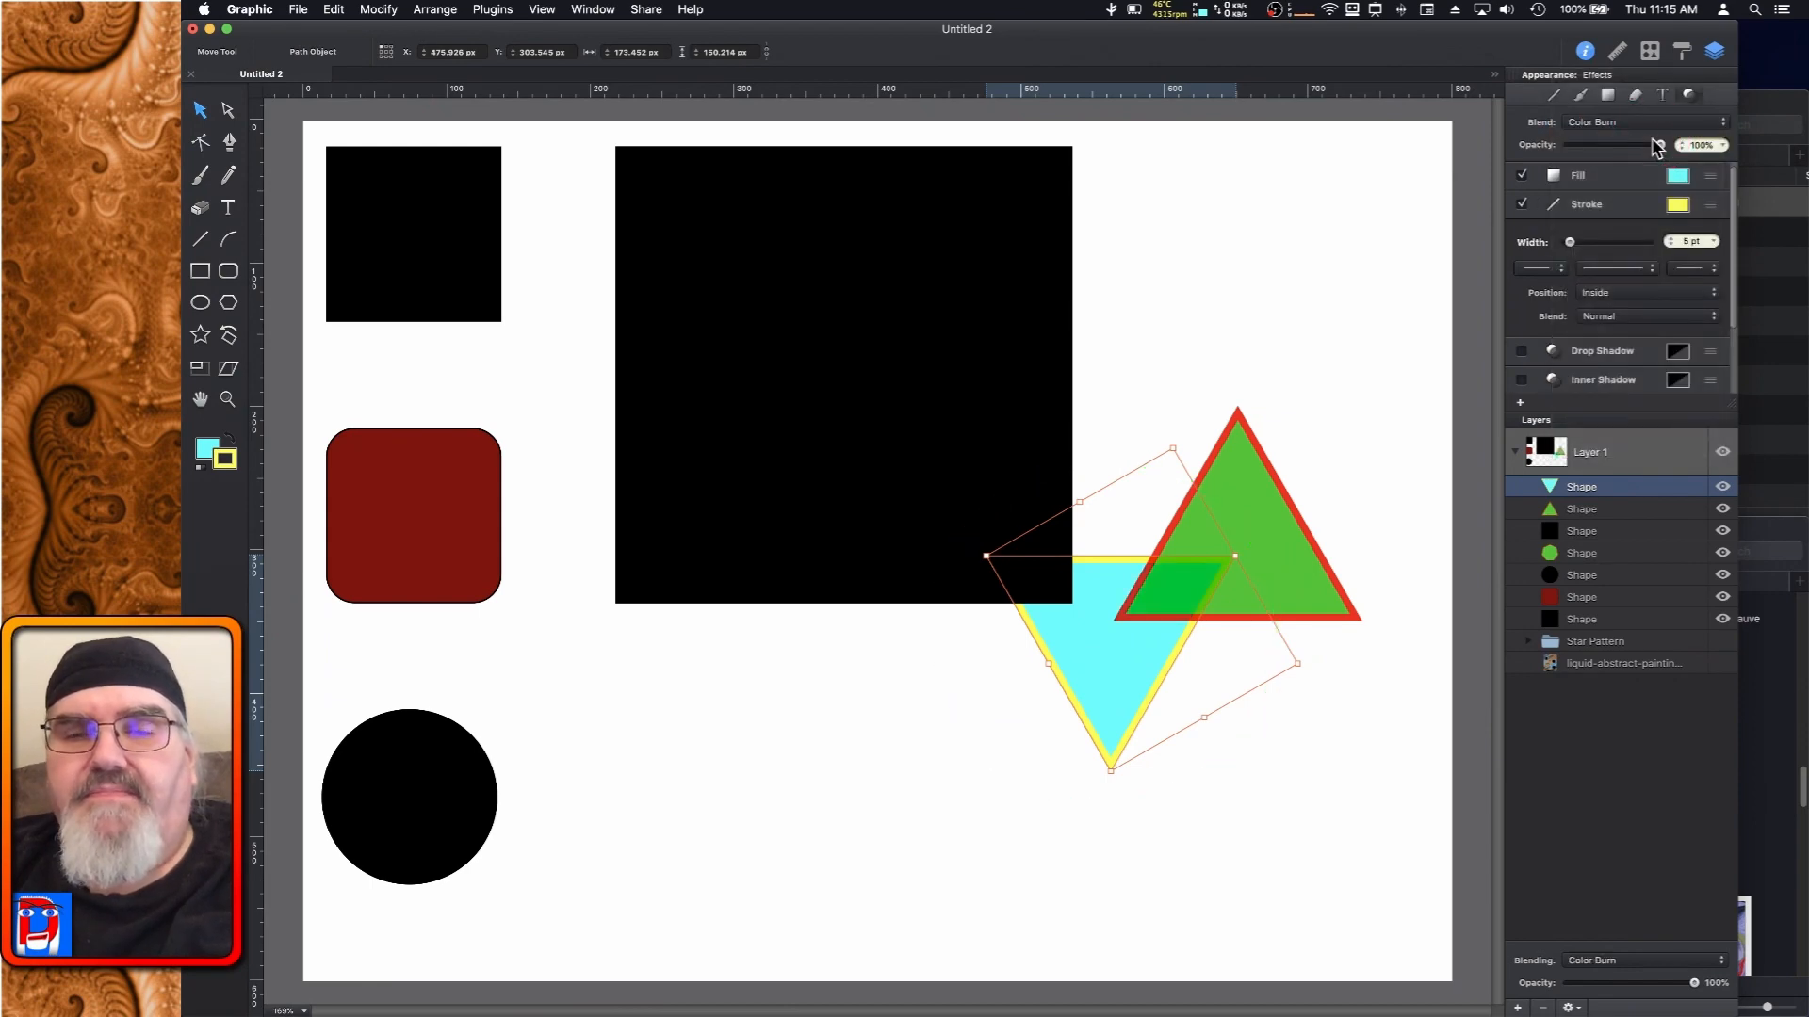
click(1666, 123)
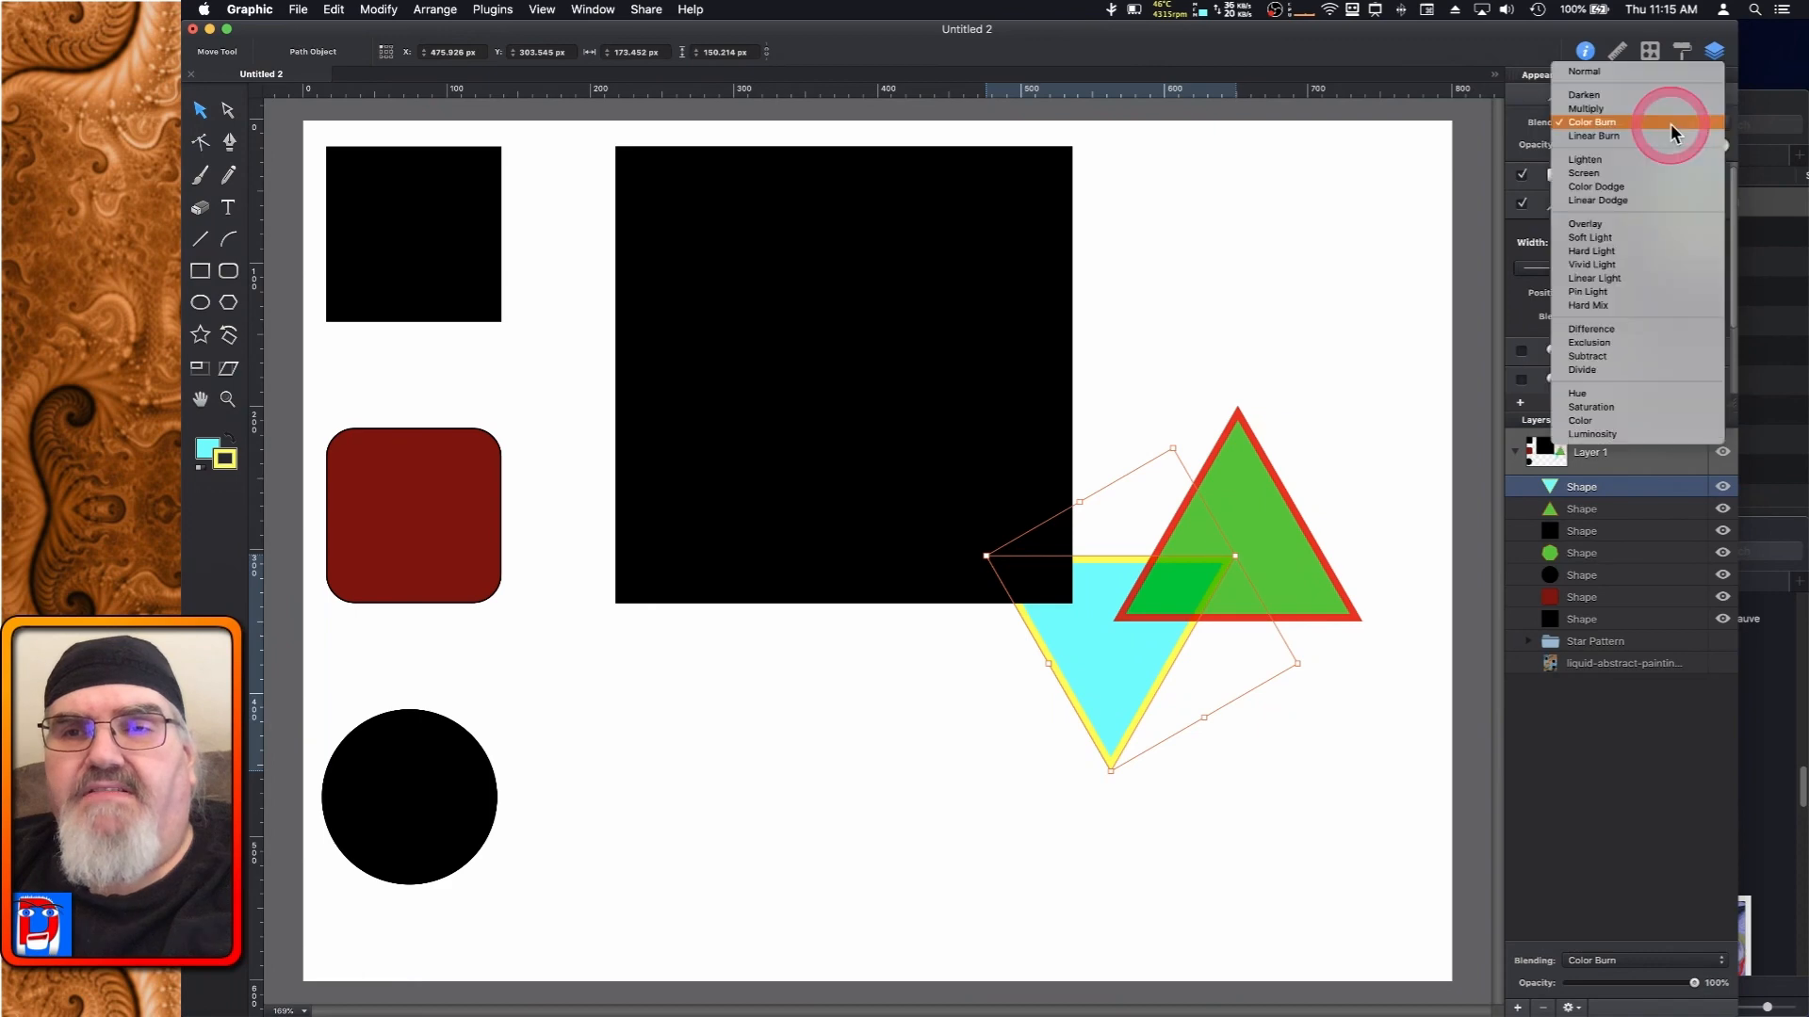
click(1643, 139)
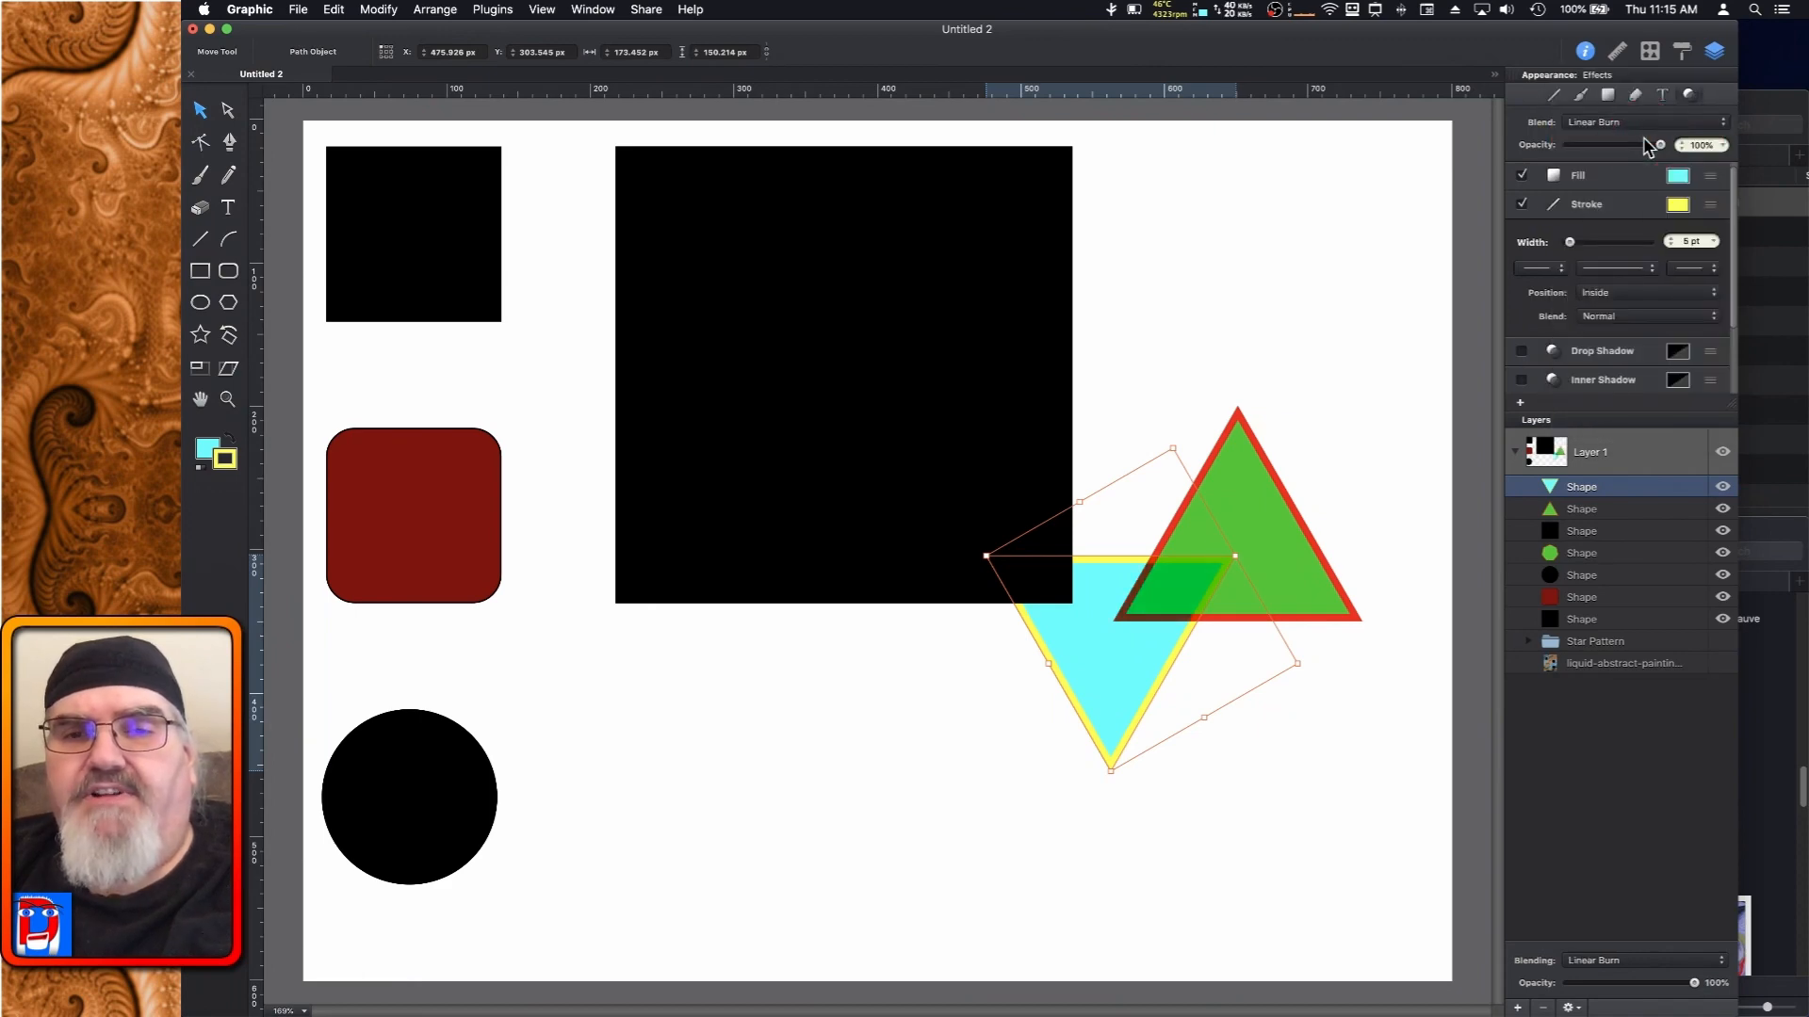
Try the Screen, Color Dodge and Linear Dodge blend modes in turn on the cyan triangle
click(1658, 125)
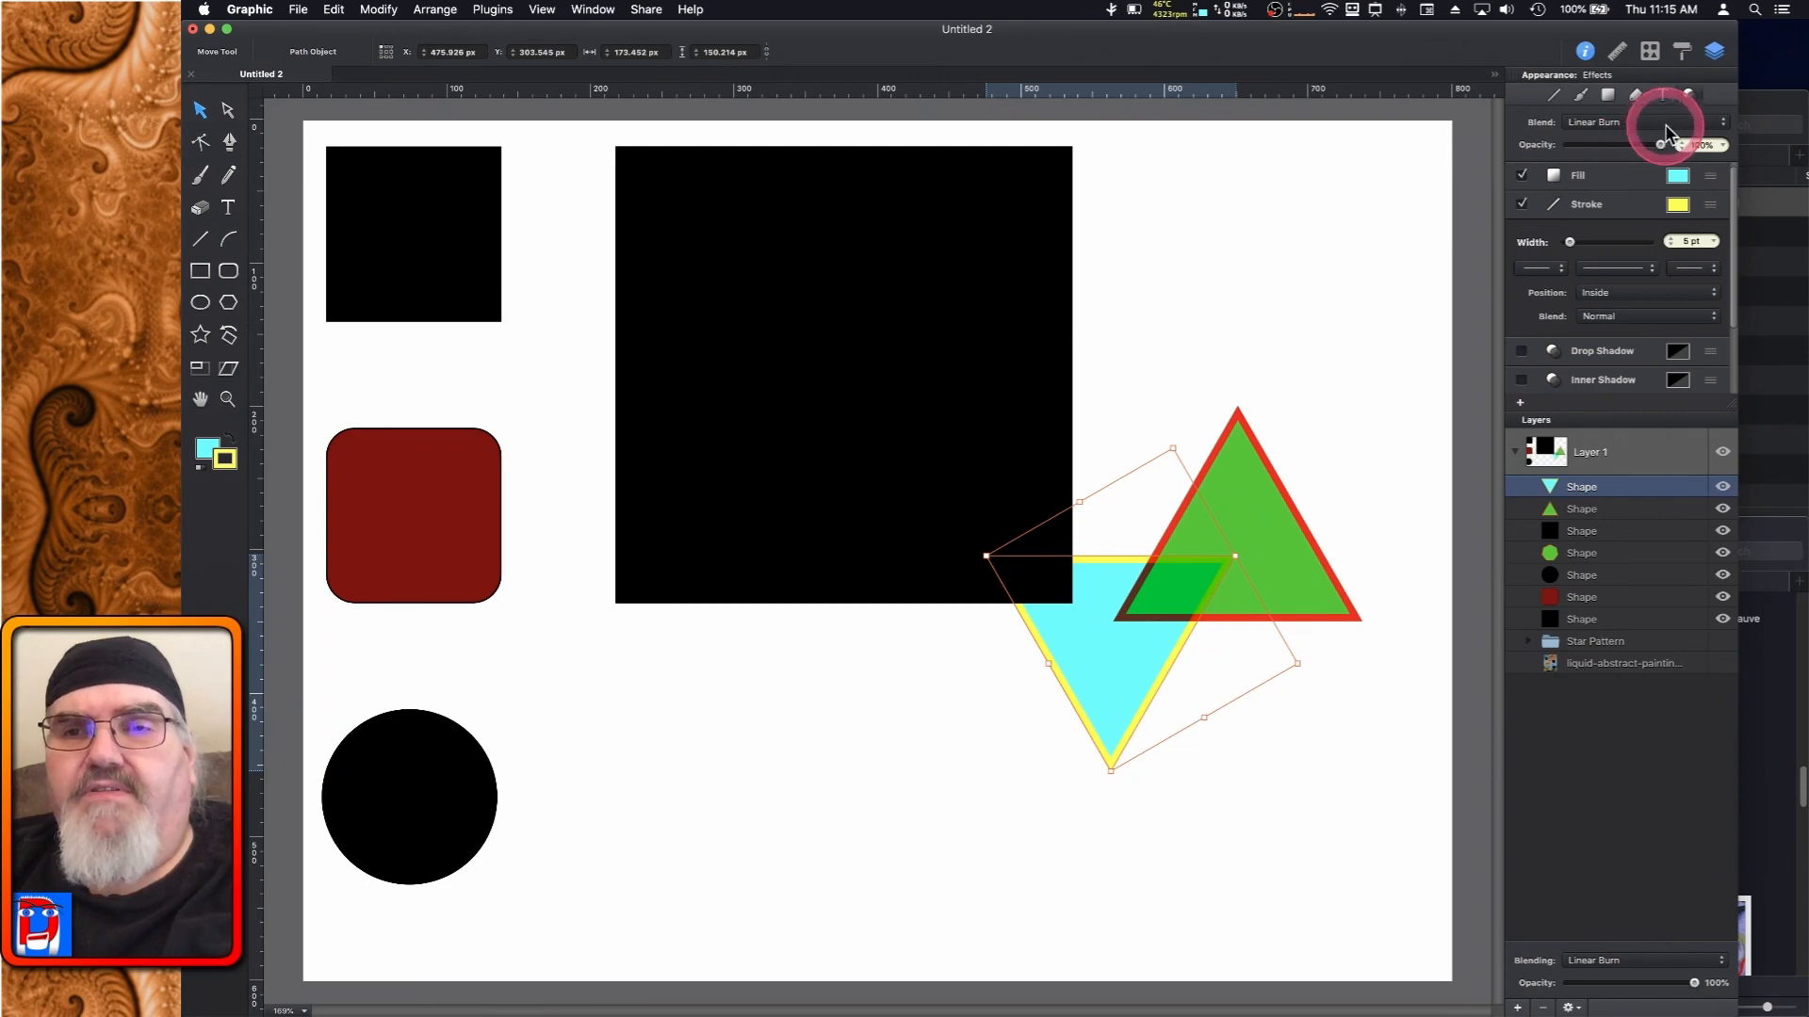
click(1636, 159)
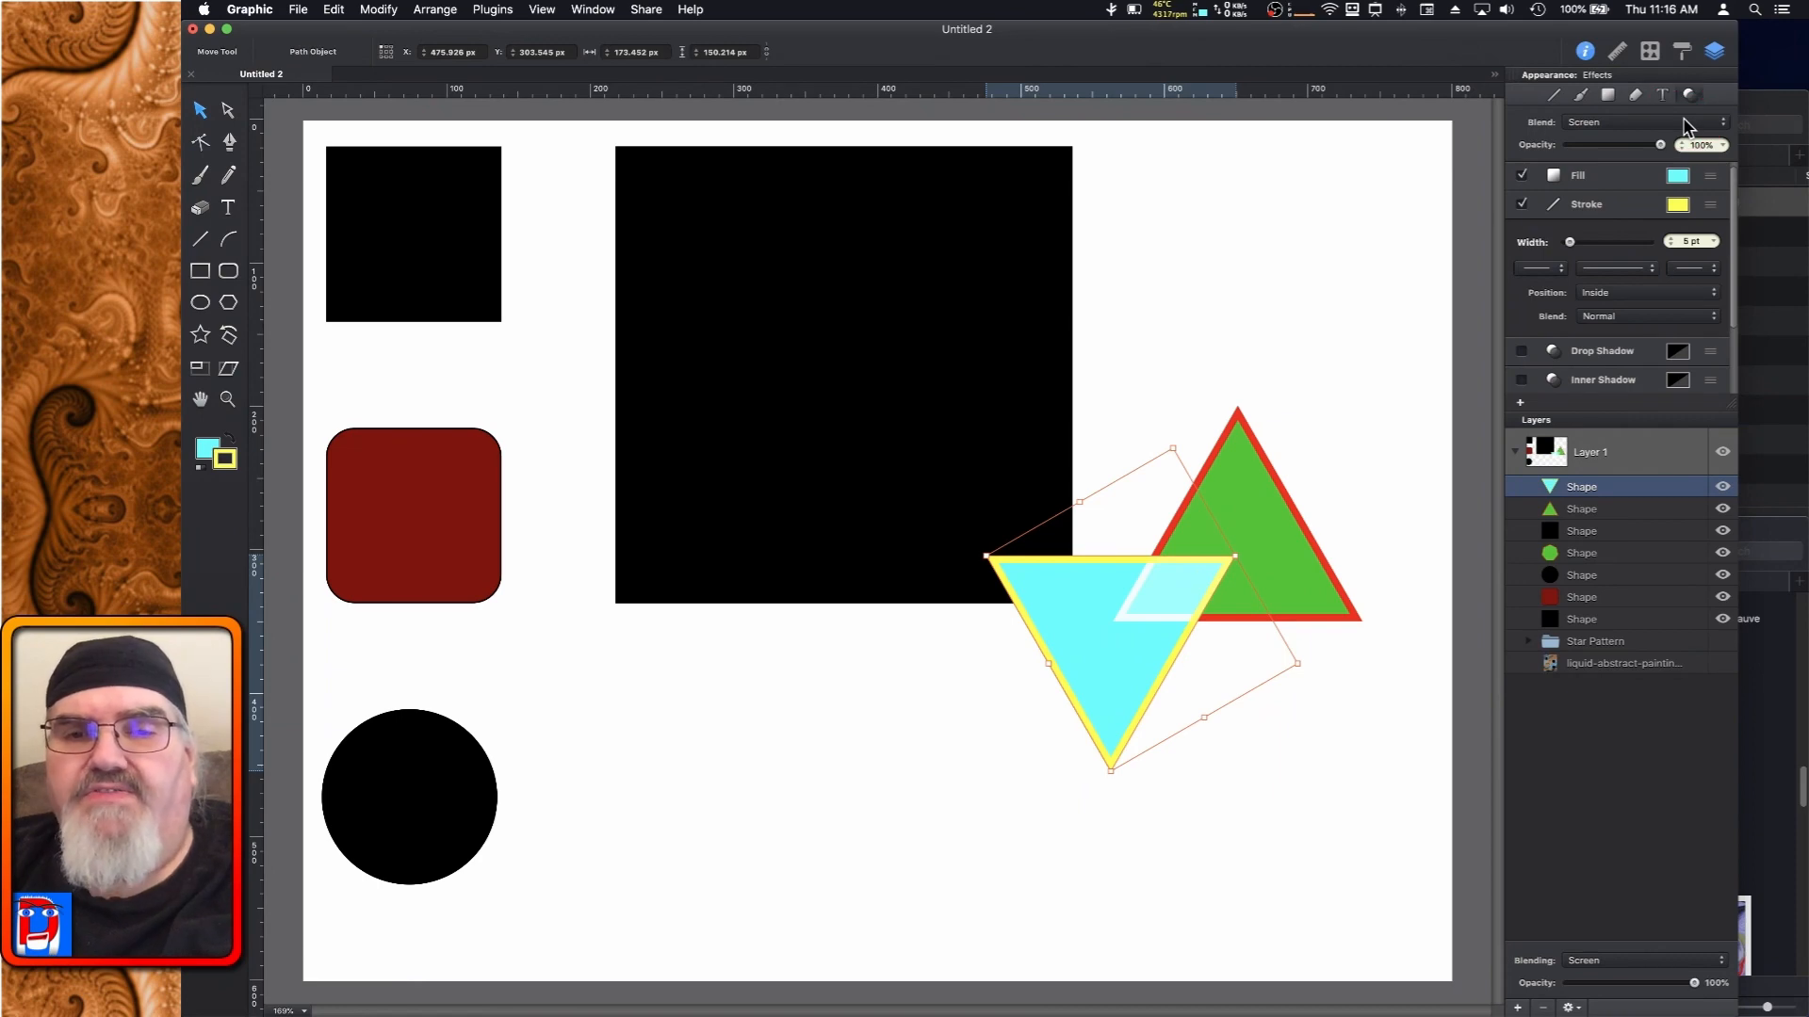
click(1682, 119)
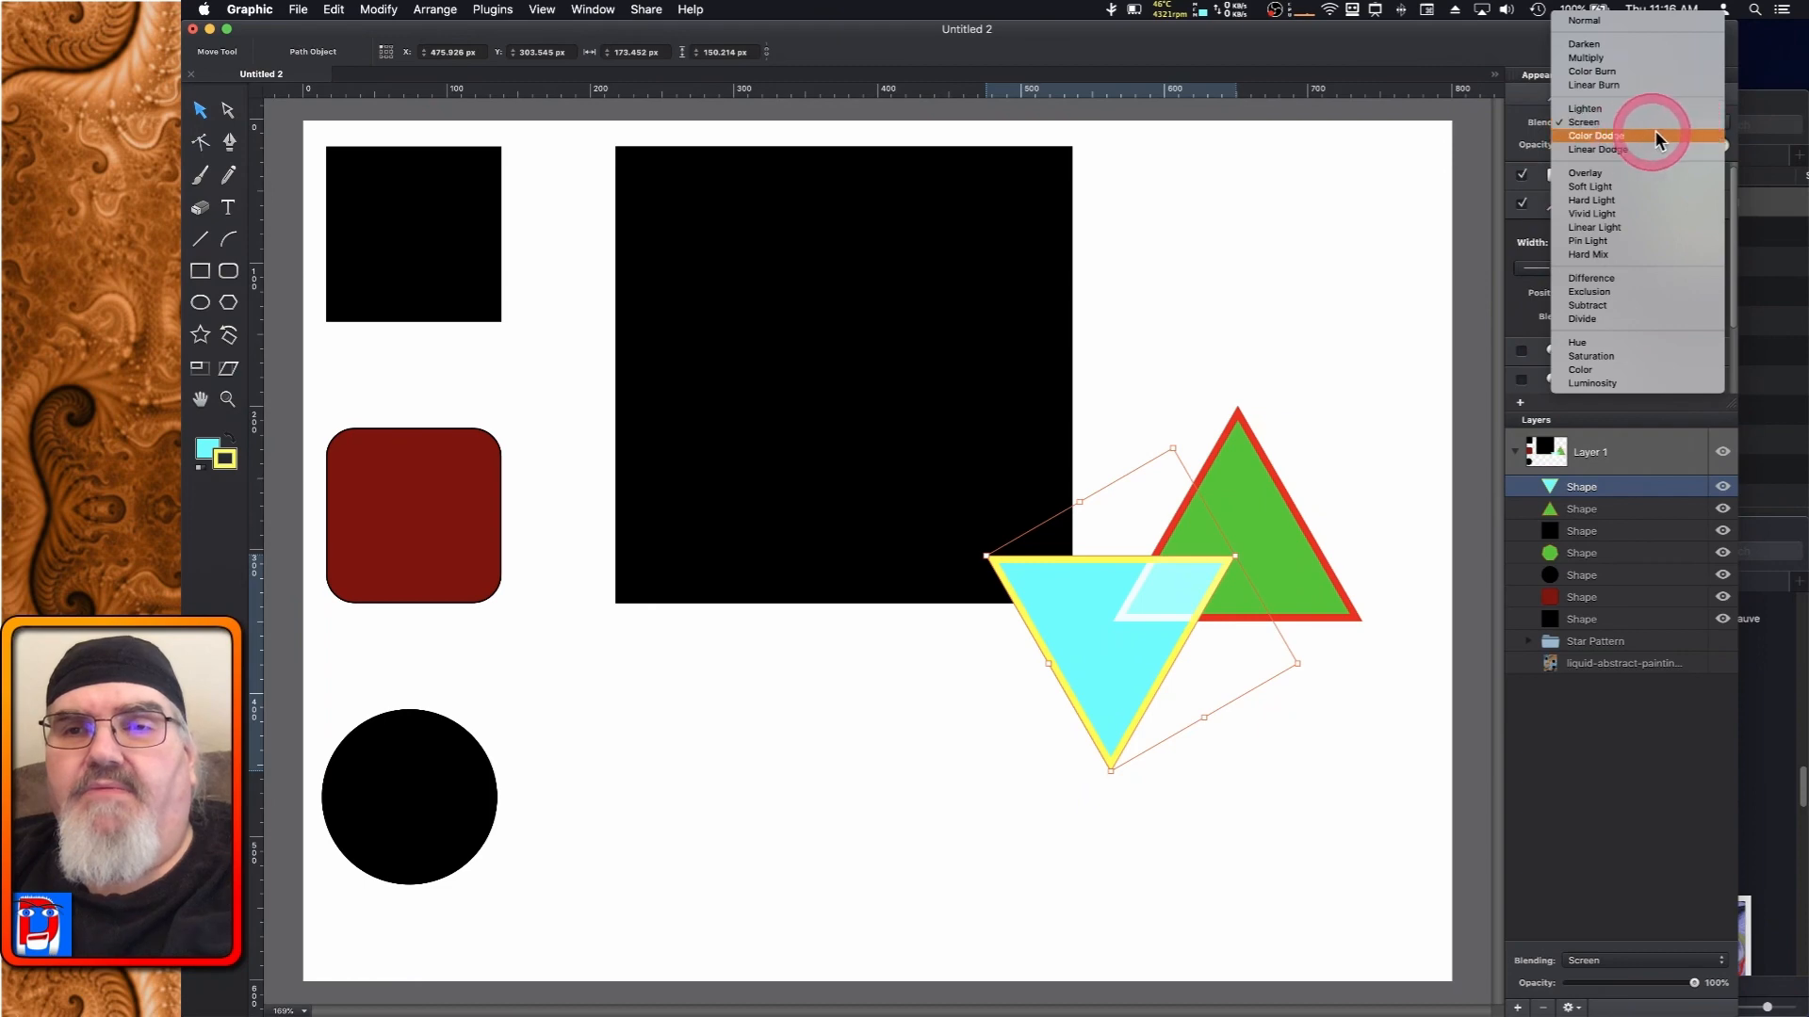
click(1660, 135)
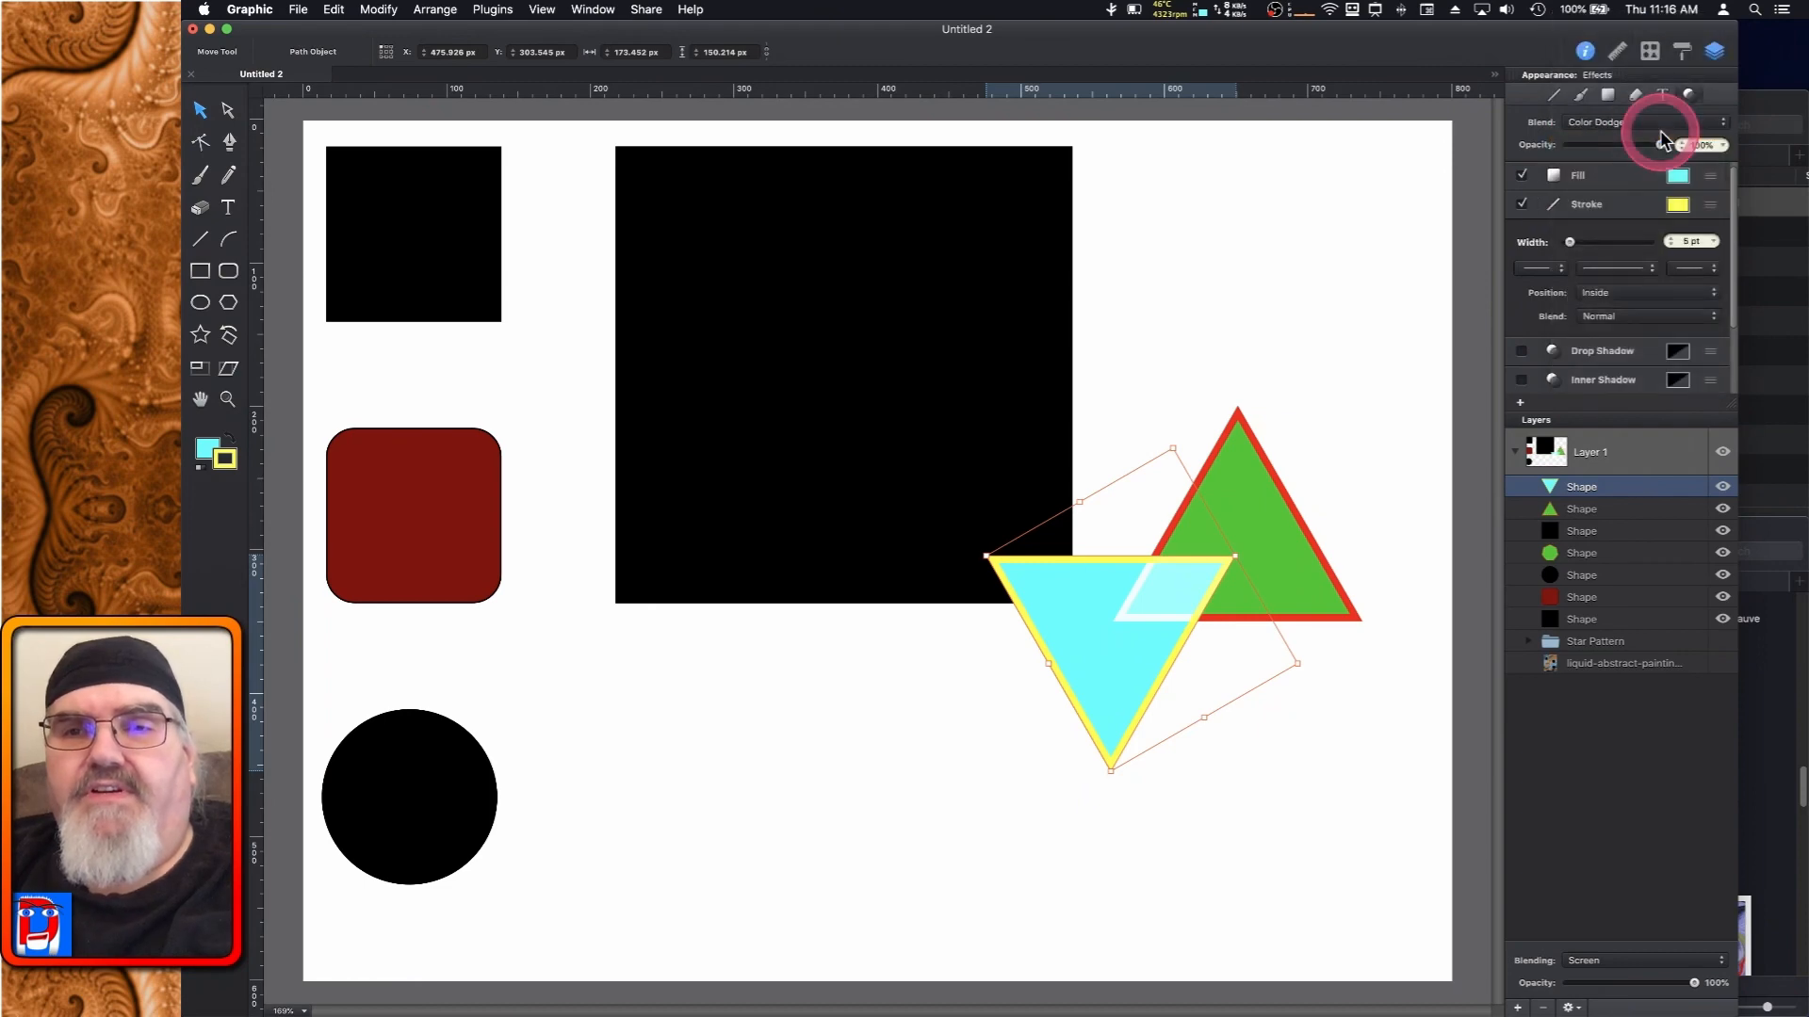
click(1675, 122)
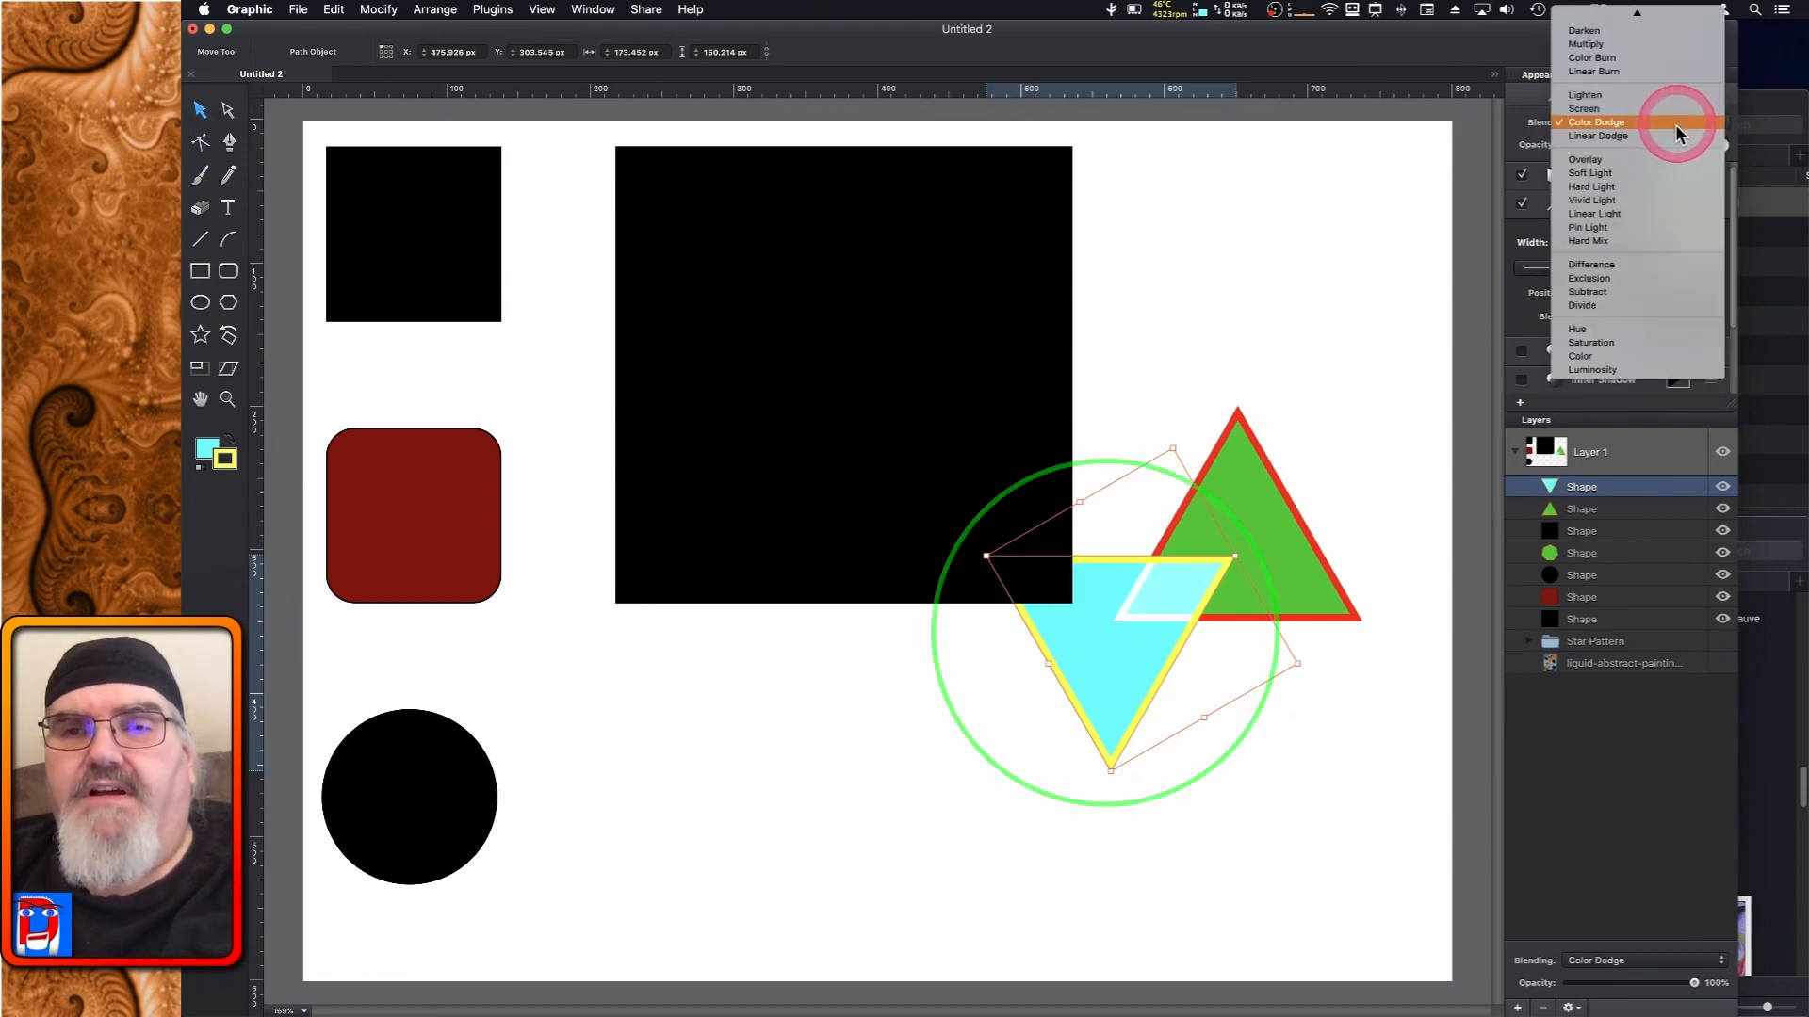
click(1664, 135)
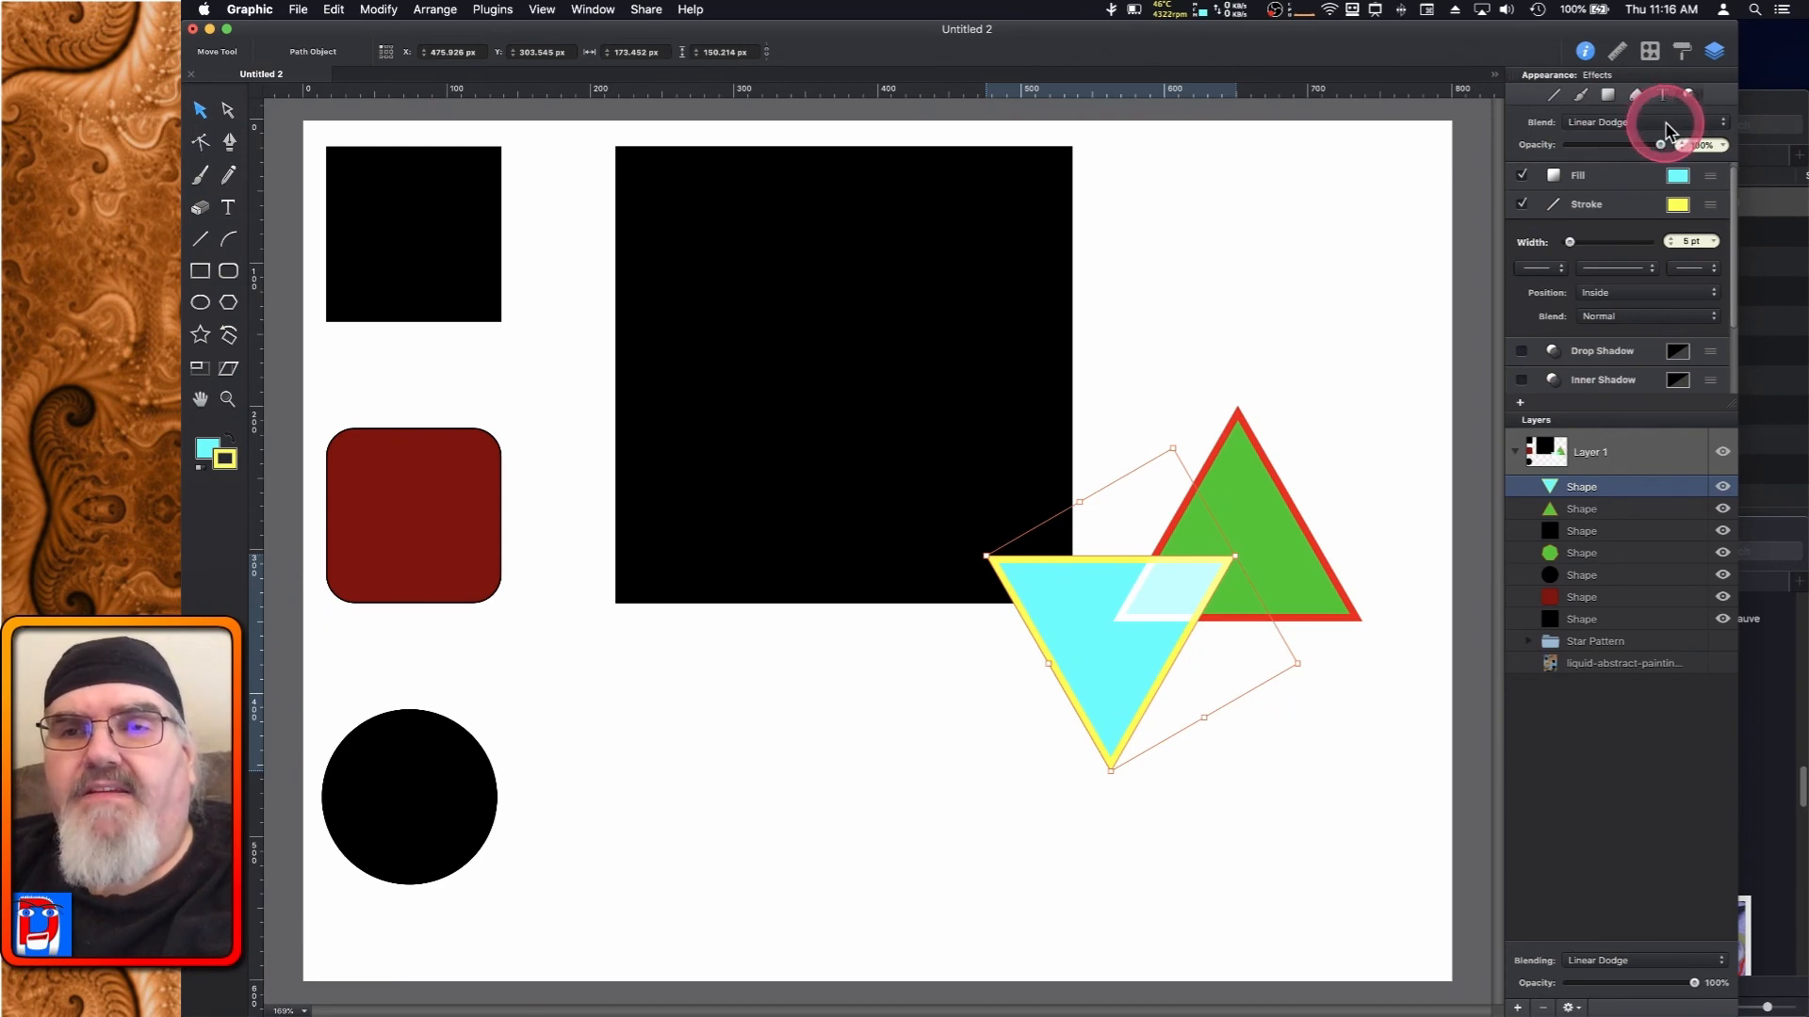
Try the Overlay, Difference and Exclusion blend modes in turn on the cyan triangle
click(1664, 122)
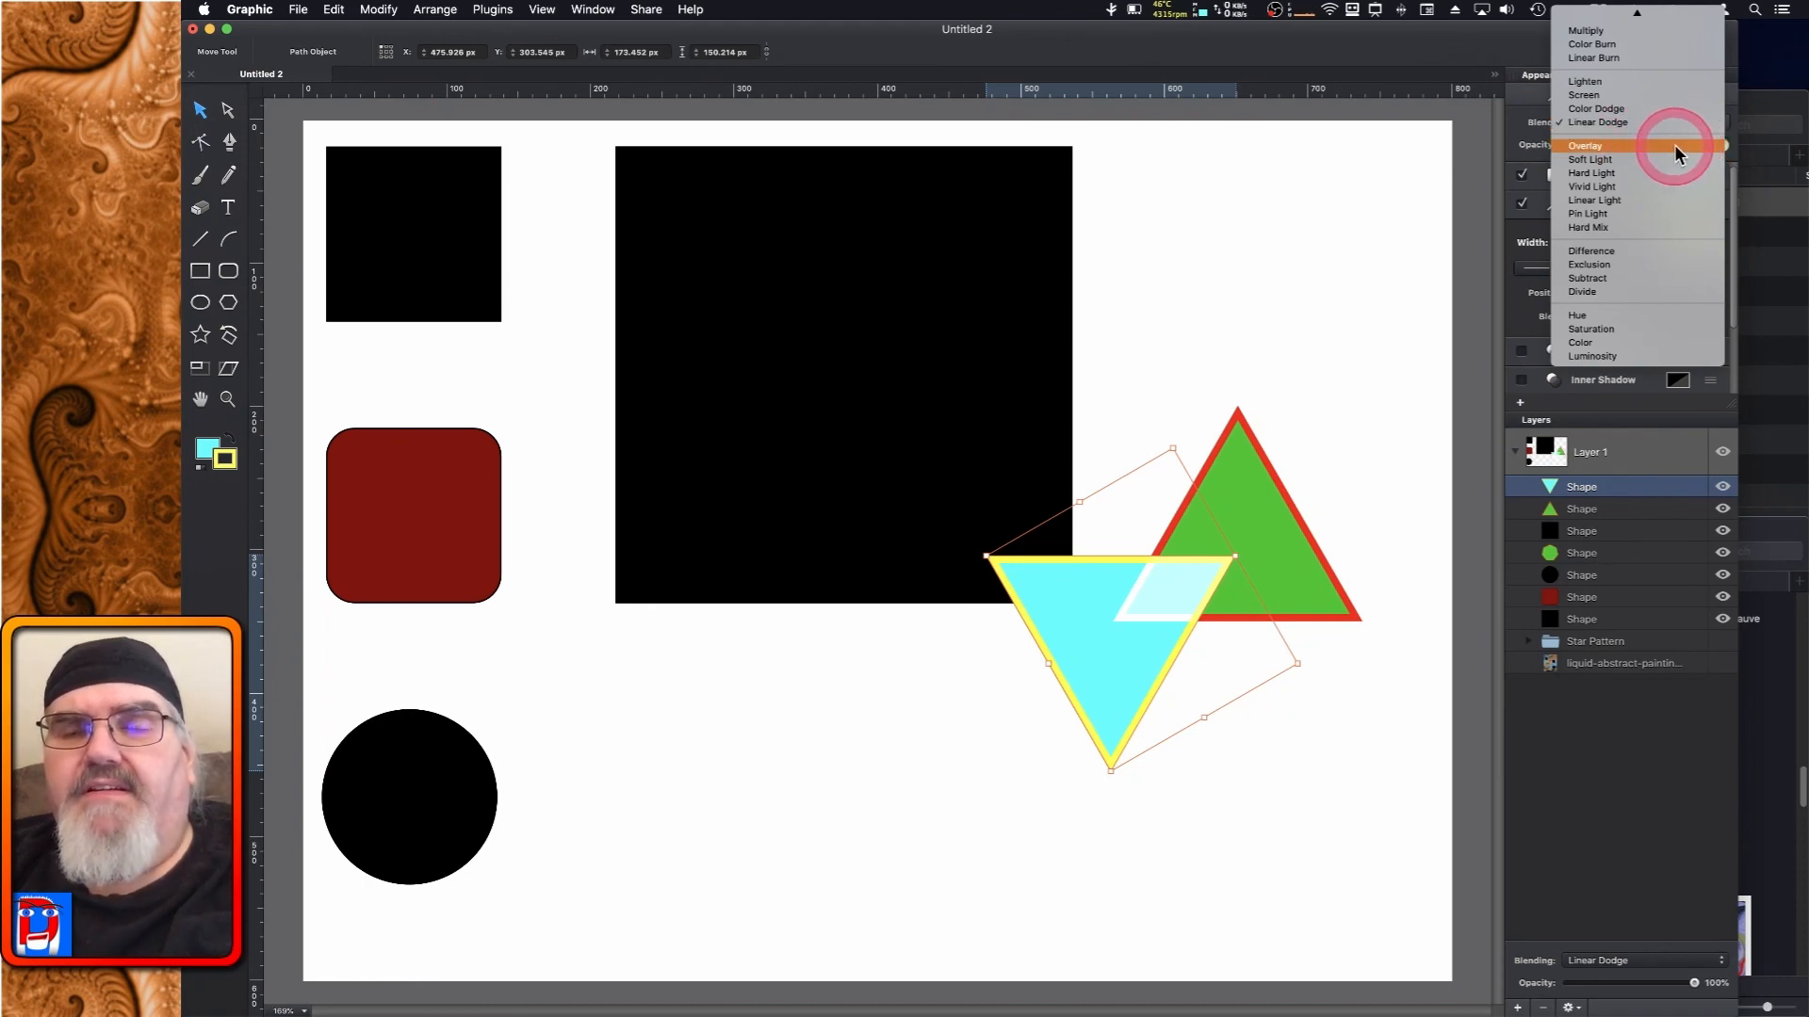
click(1675, 146)
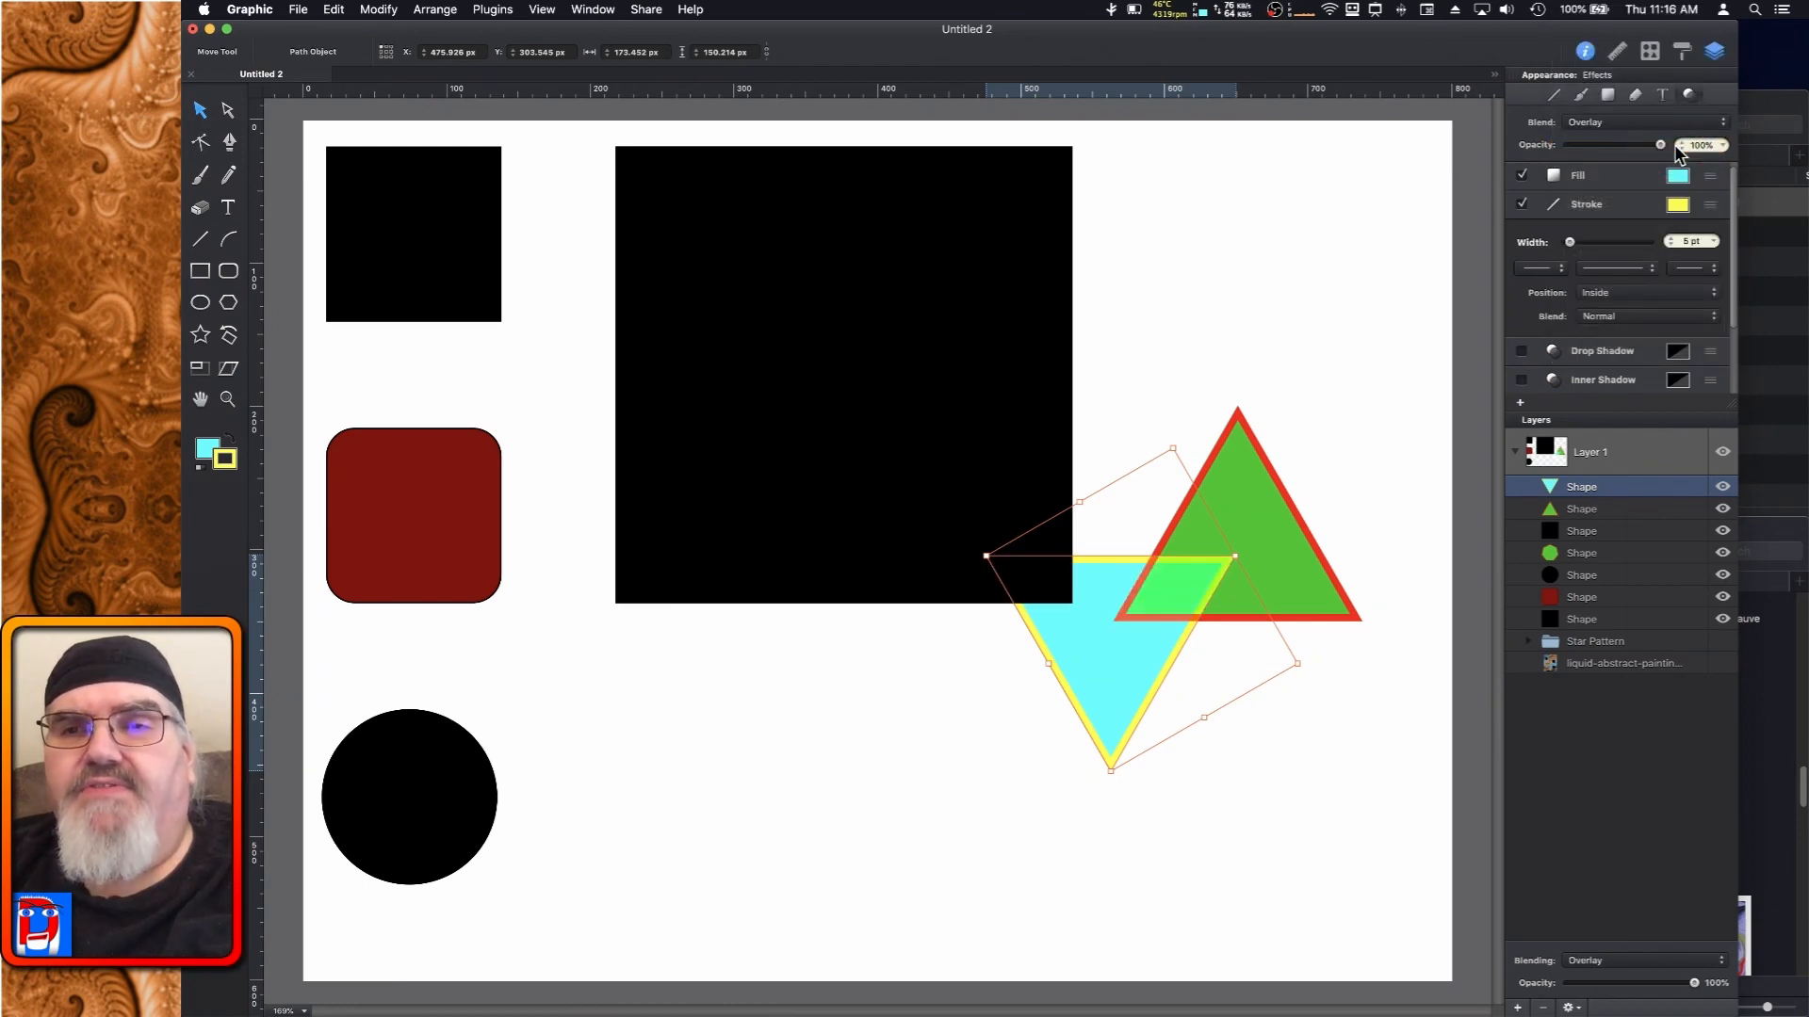
click(1680, 121)
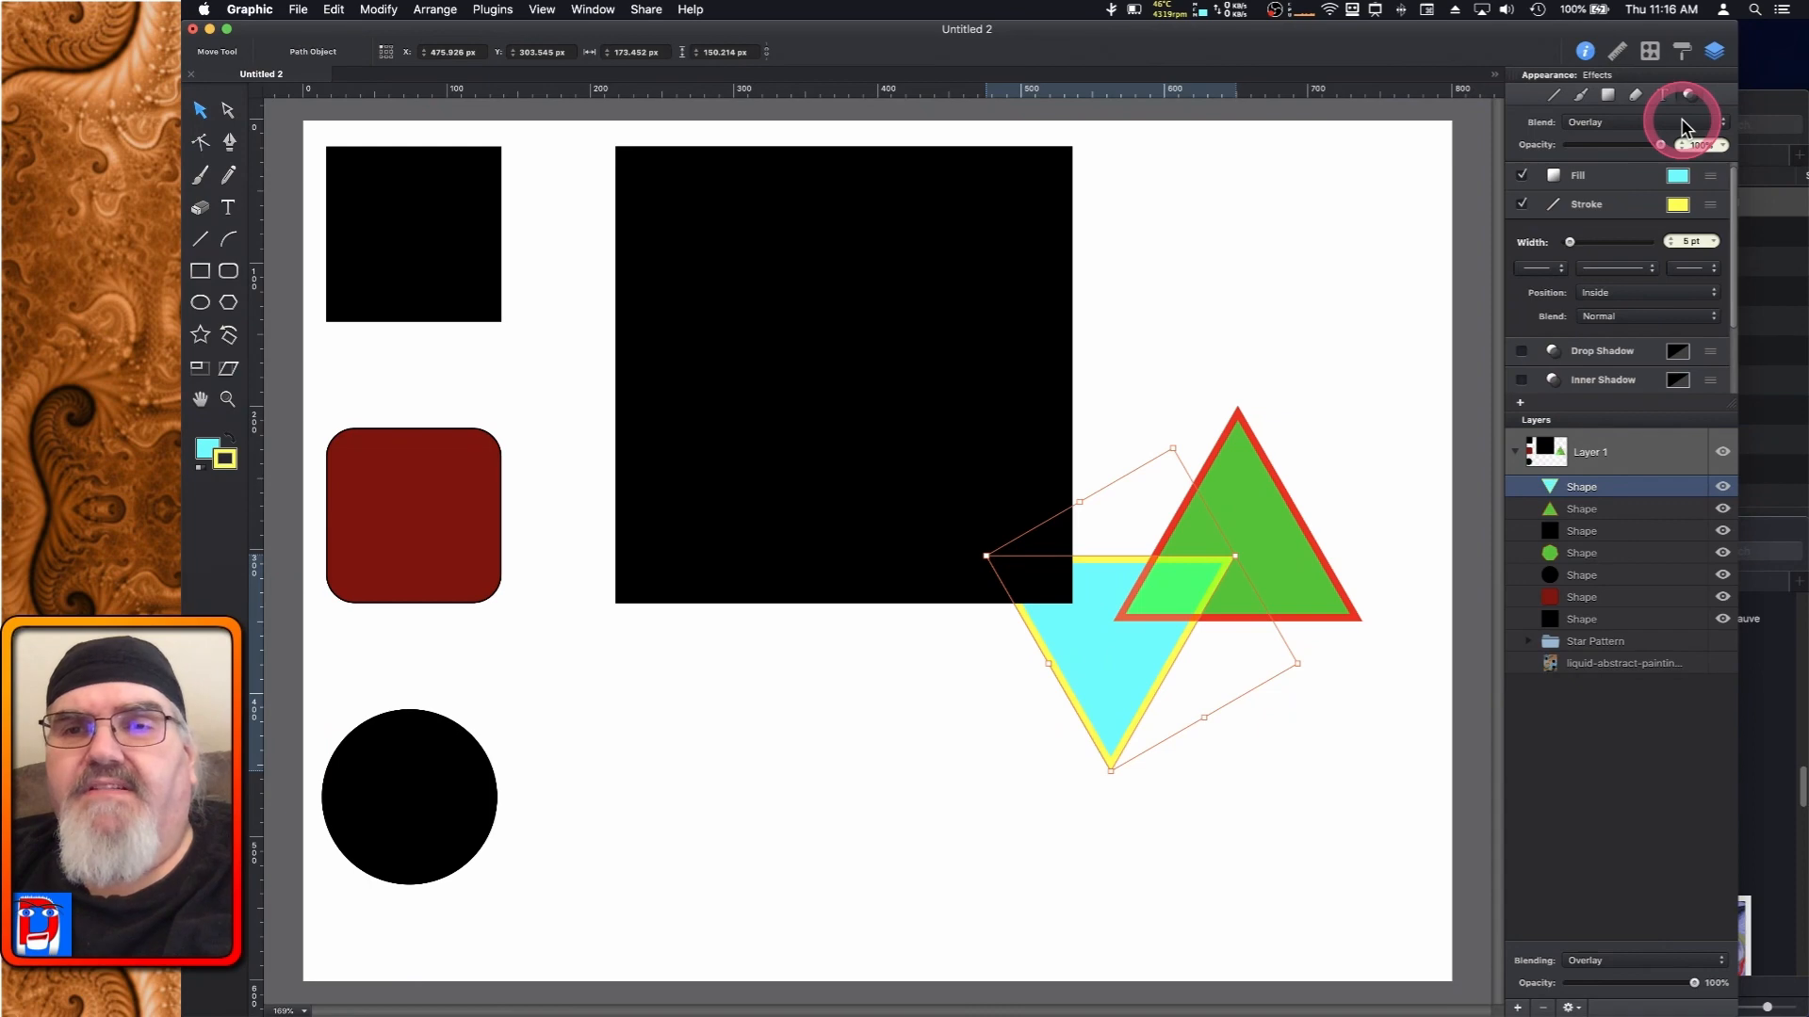
click(1692, 122)
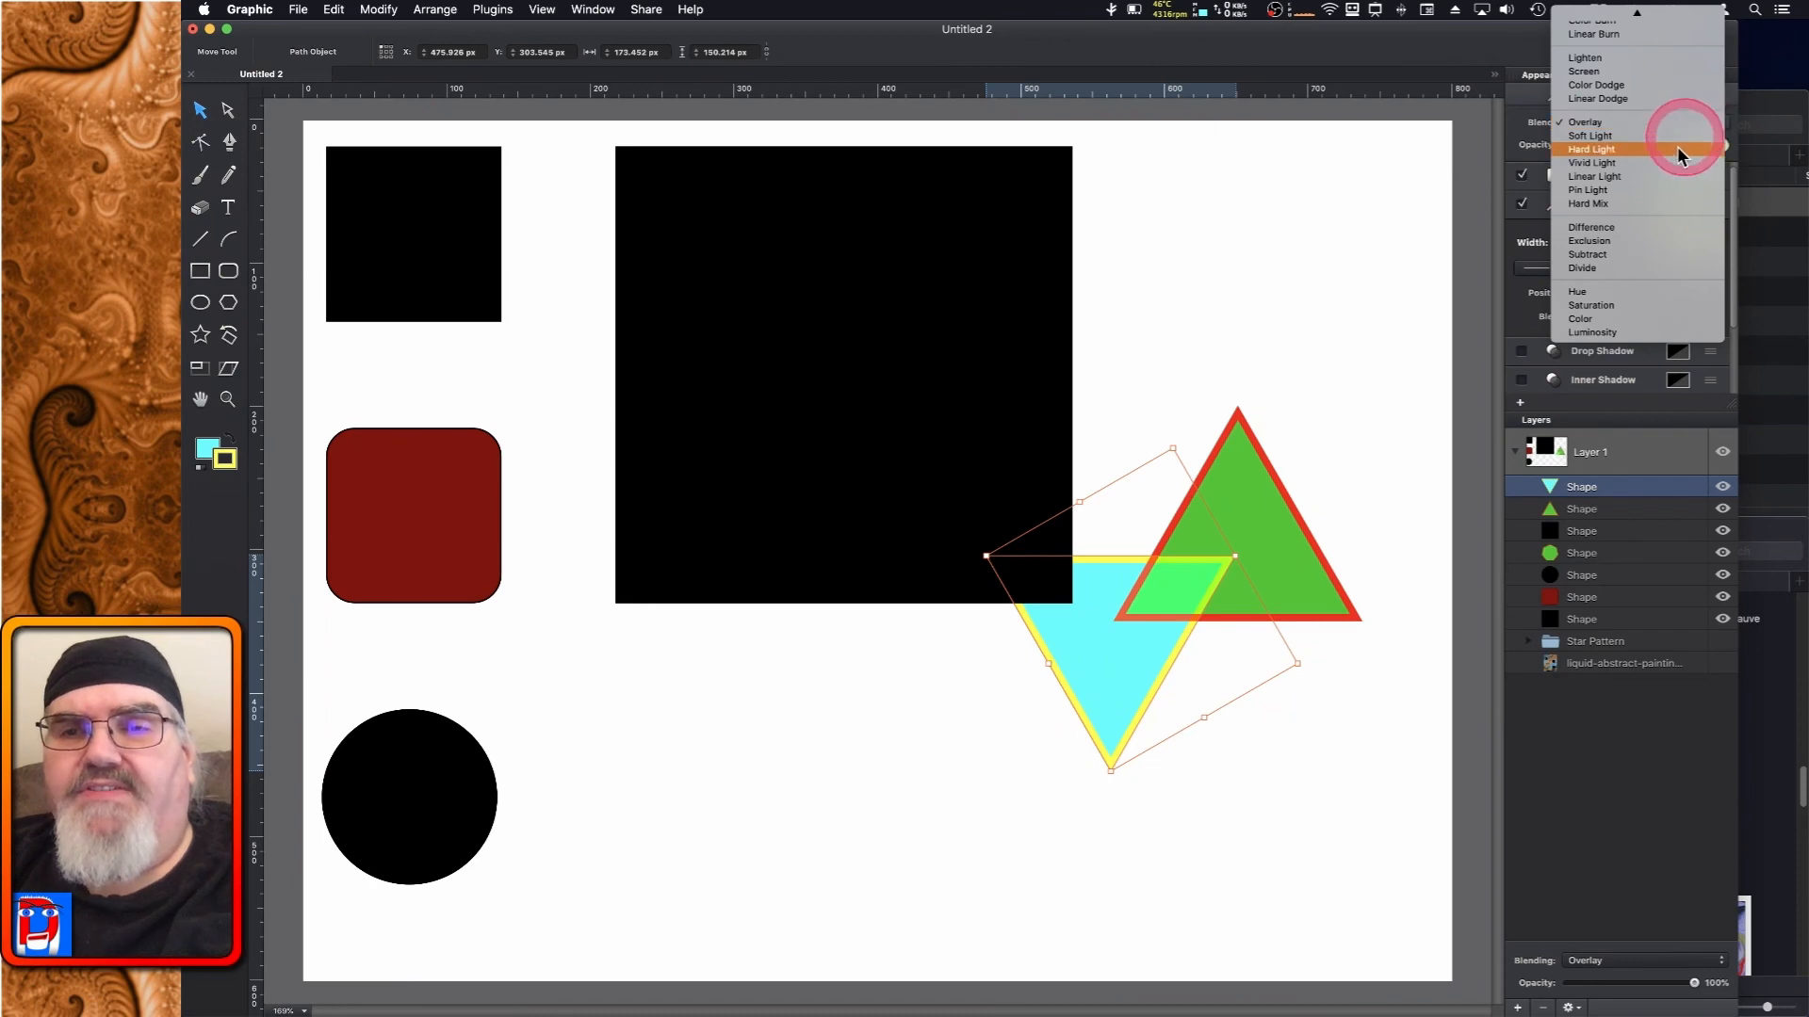
click(1652, 227)
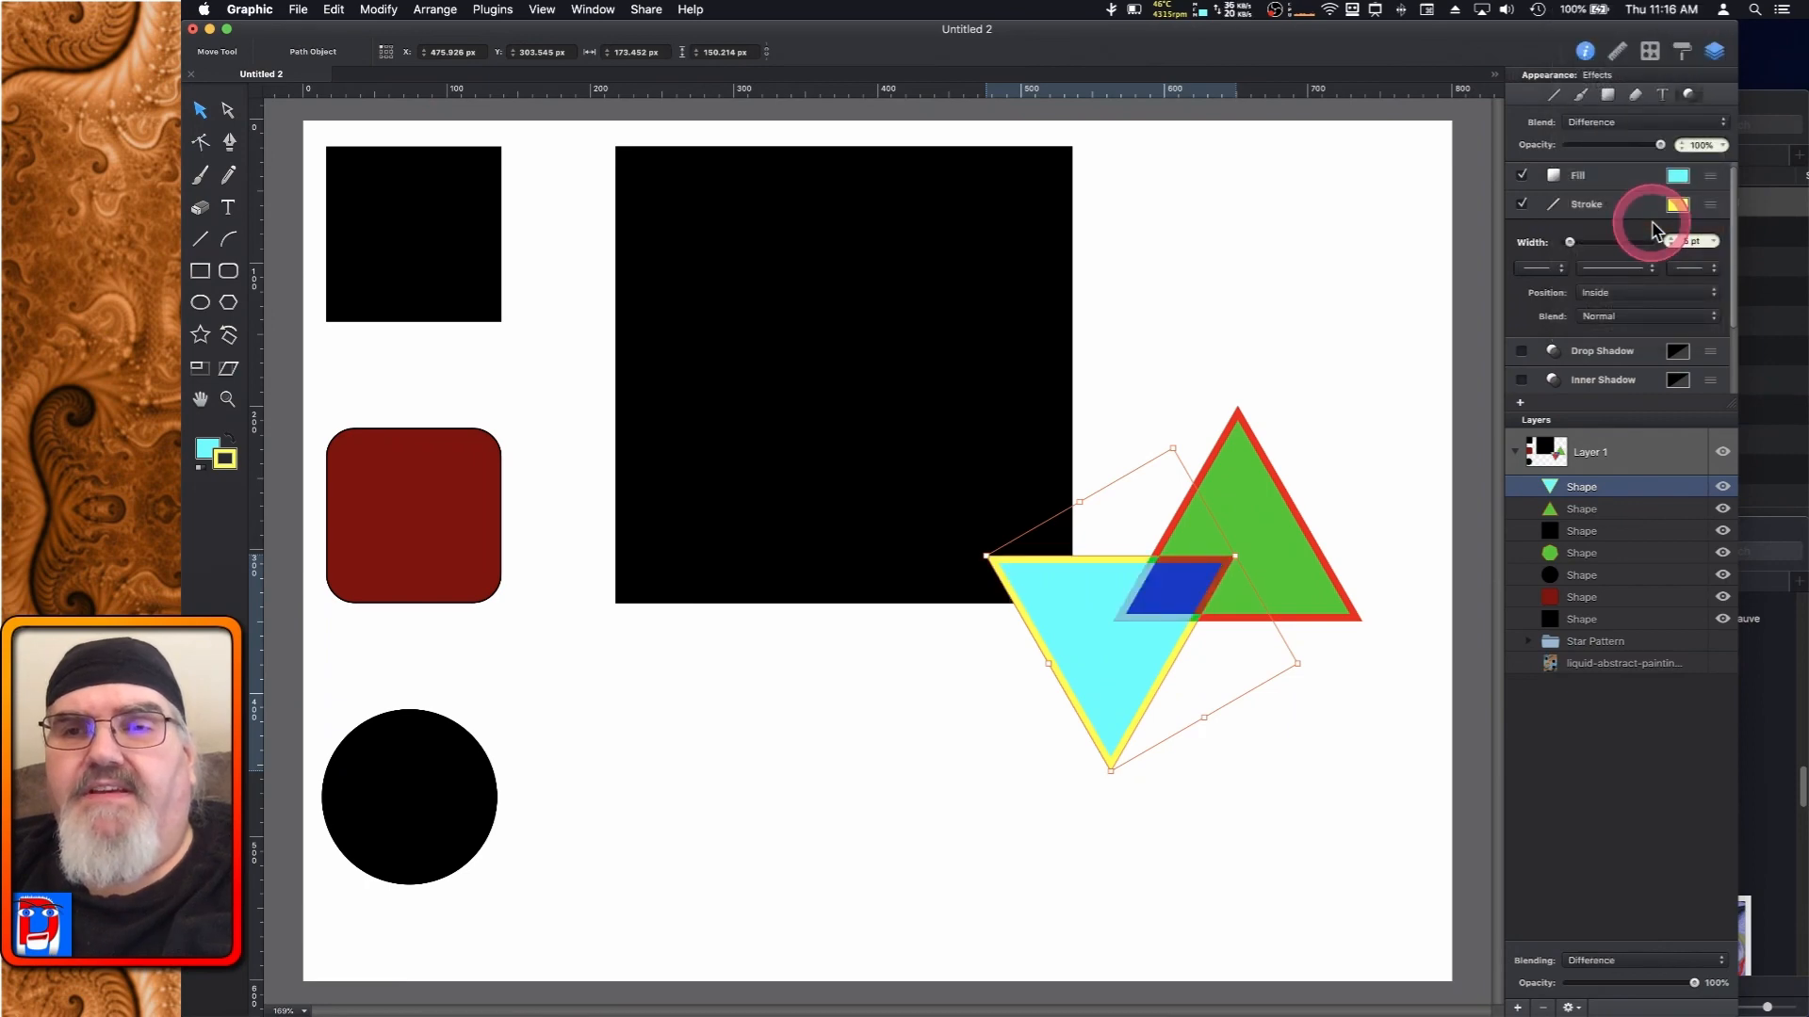
click(1662, 124)
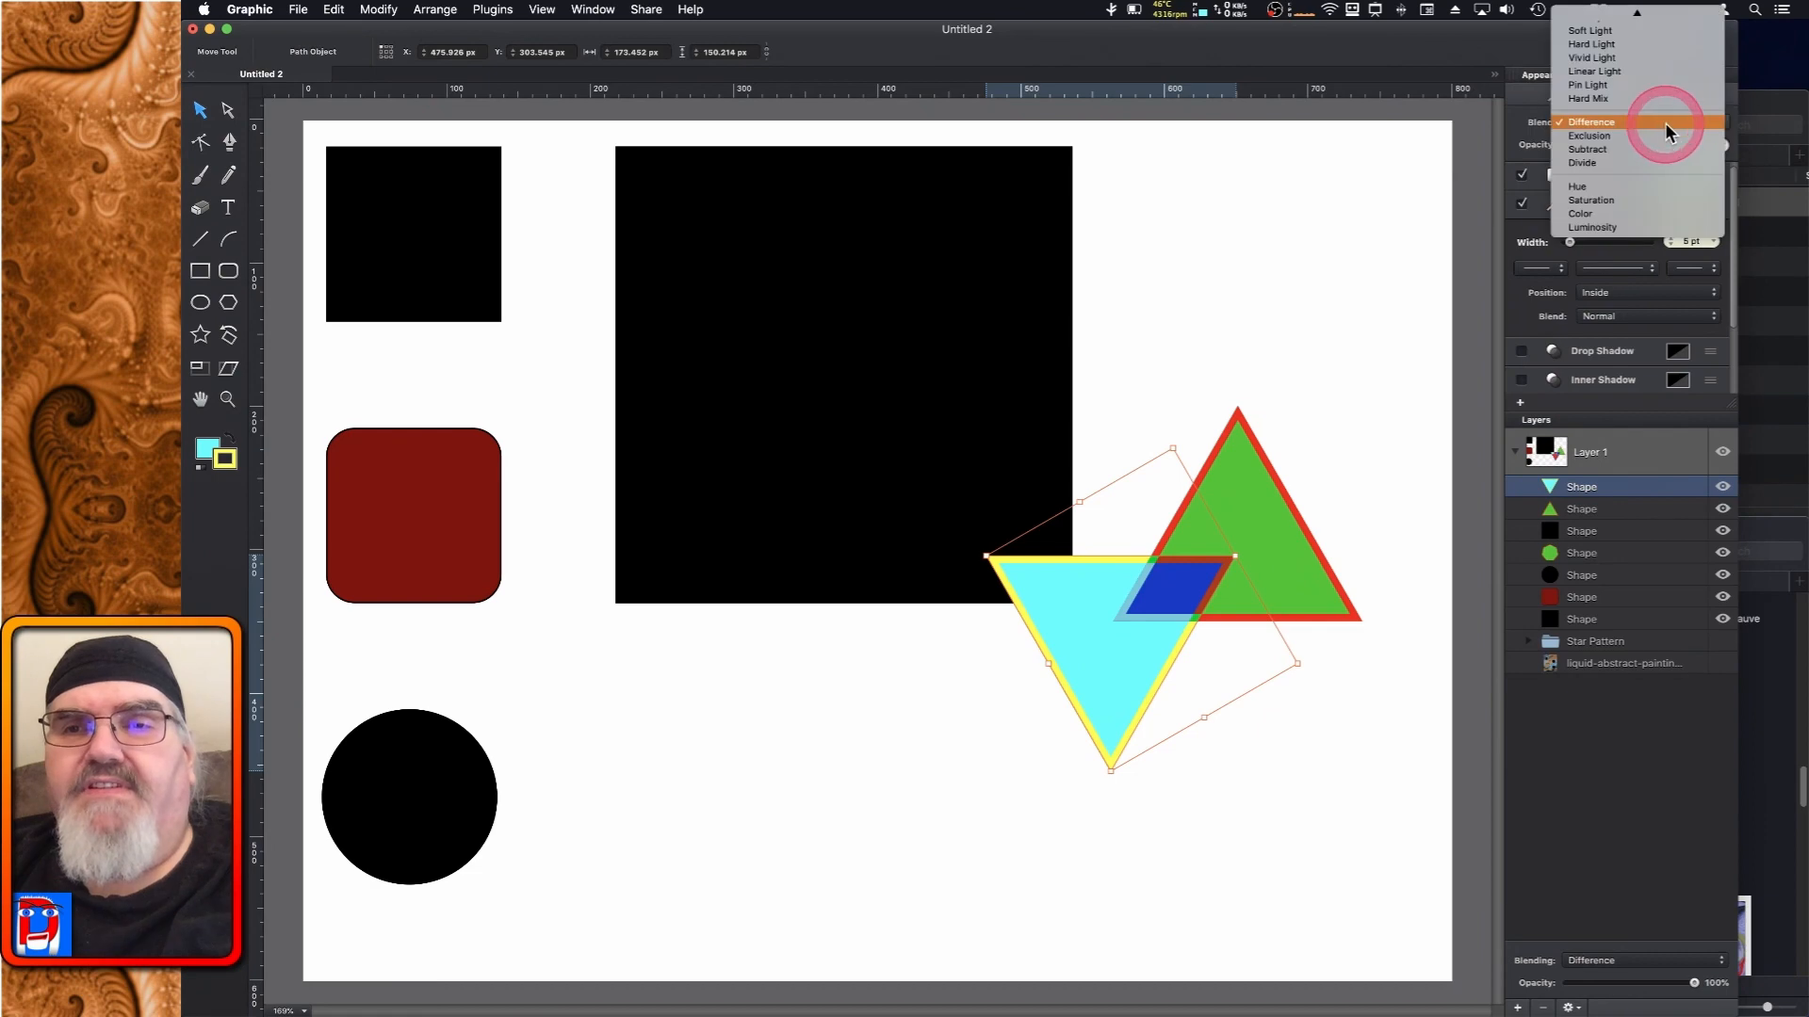
click(1658, 135)
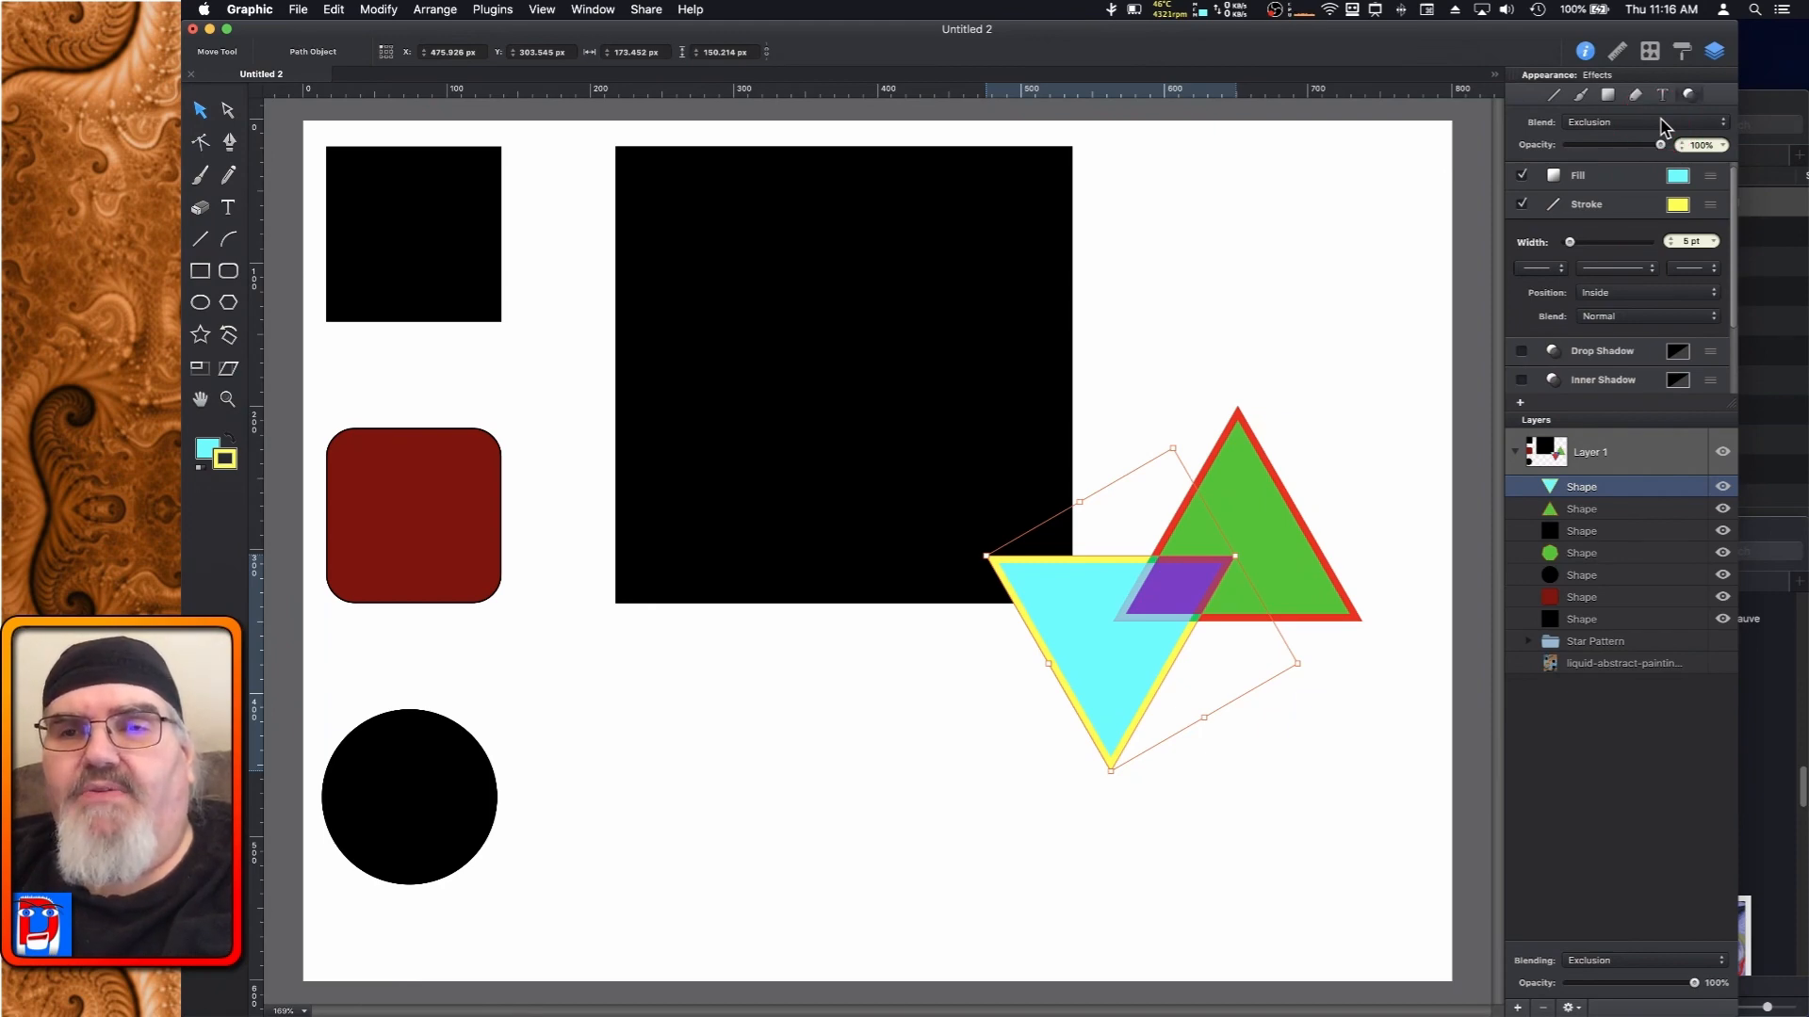
click(1669, 127)
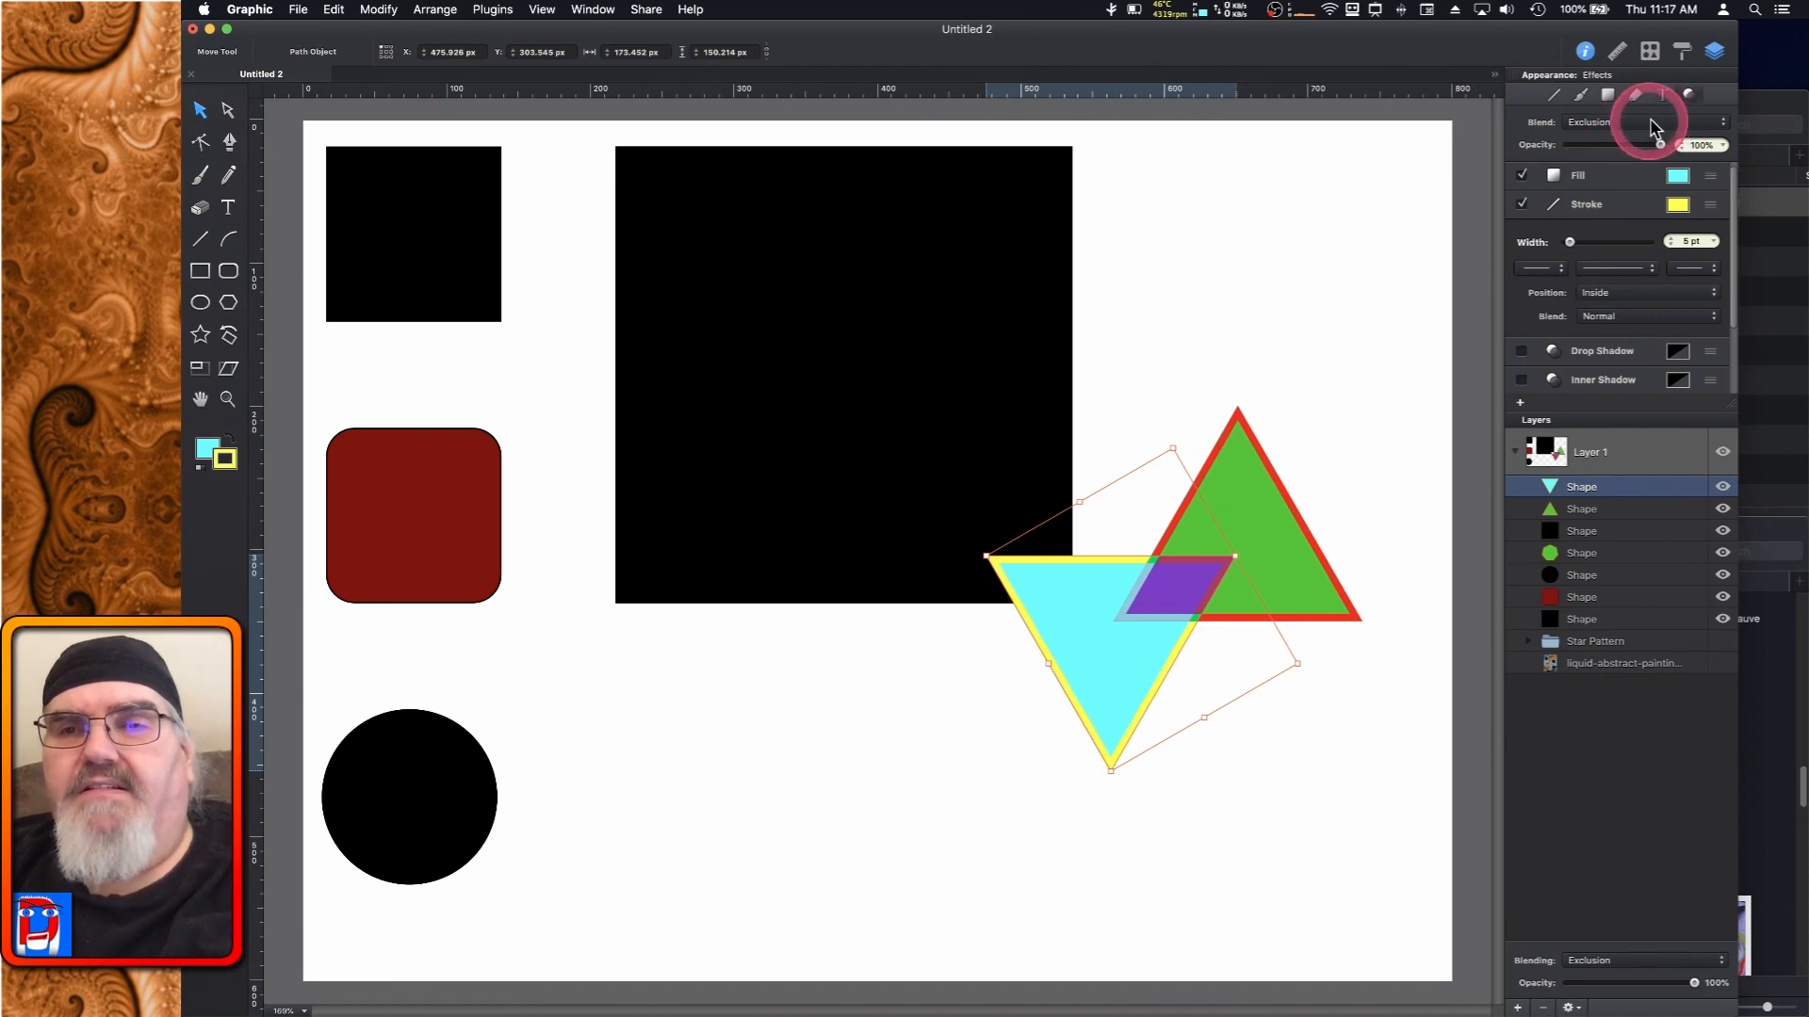
Place the Google Drive logo from the My Shapes library on the canvas below the large black square
click(1650, 53)
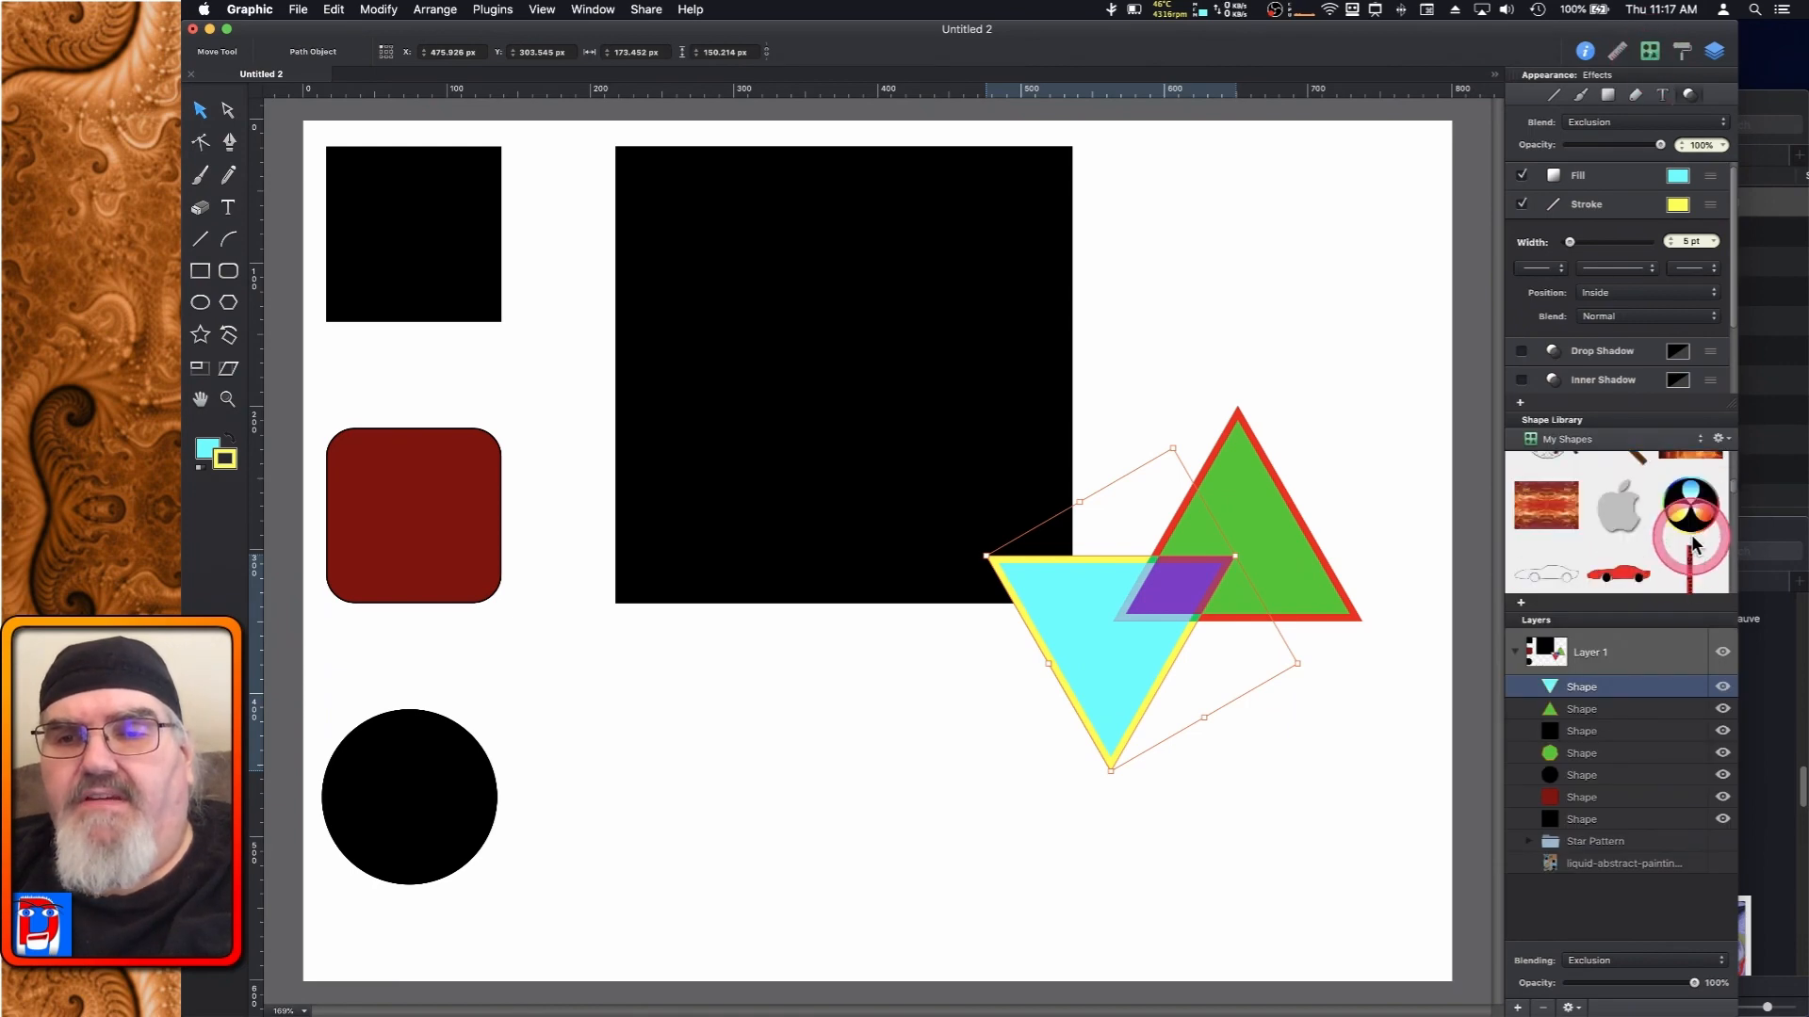
scroll(1693, 544, down, 3)
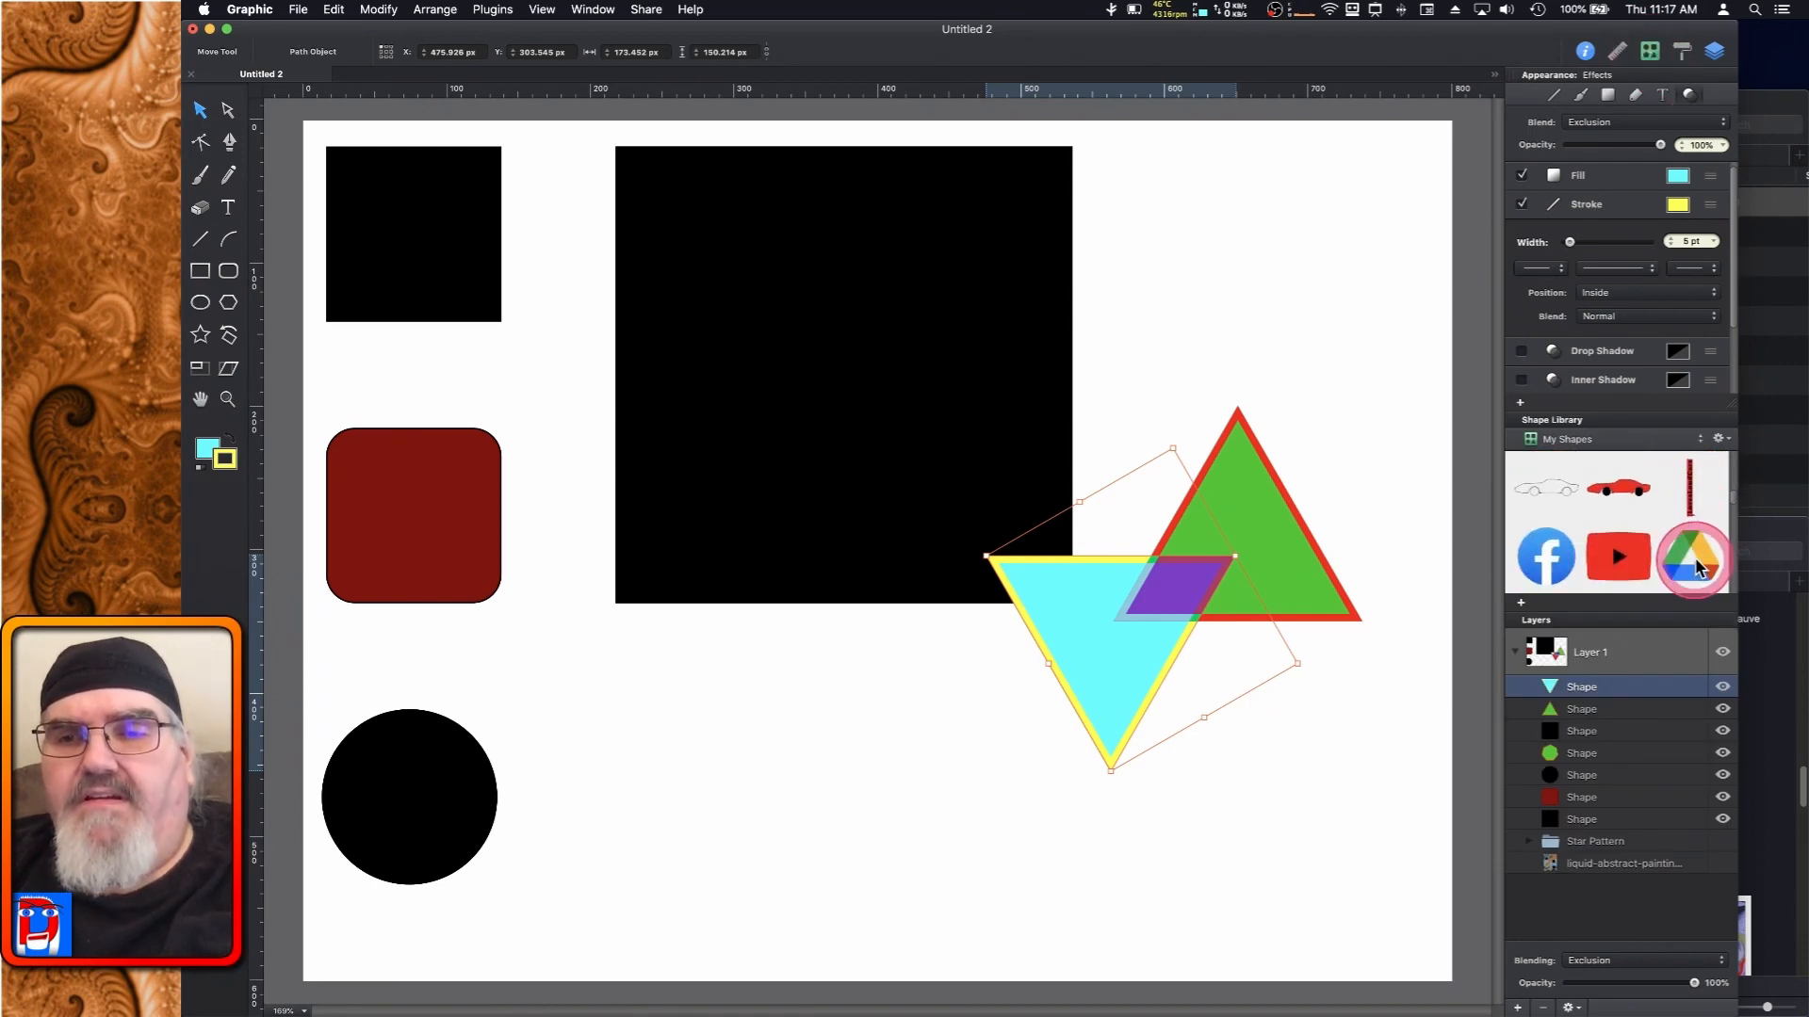
drag(1696, 565, 814, 802)
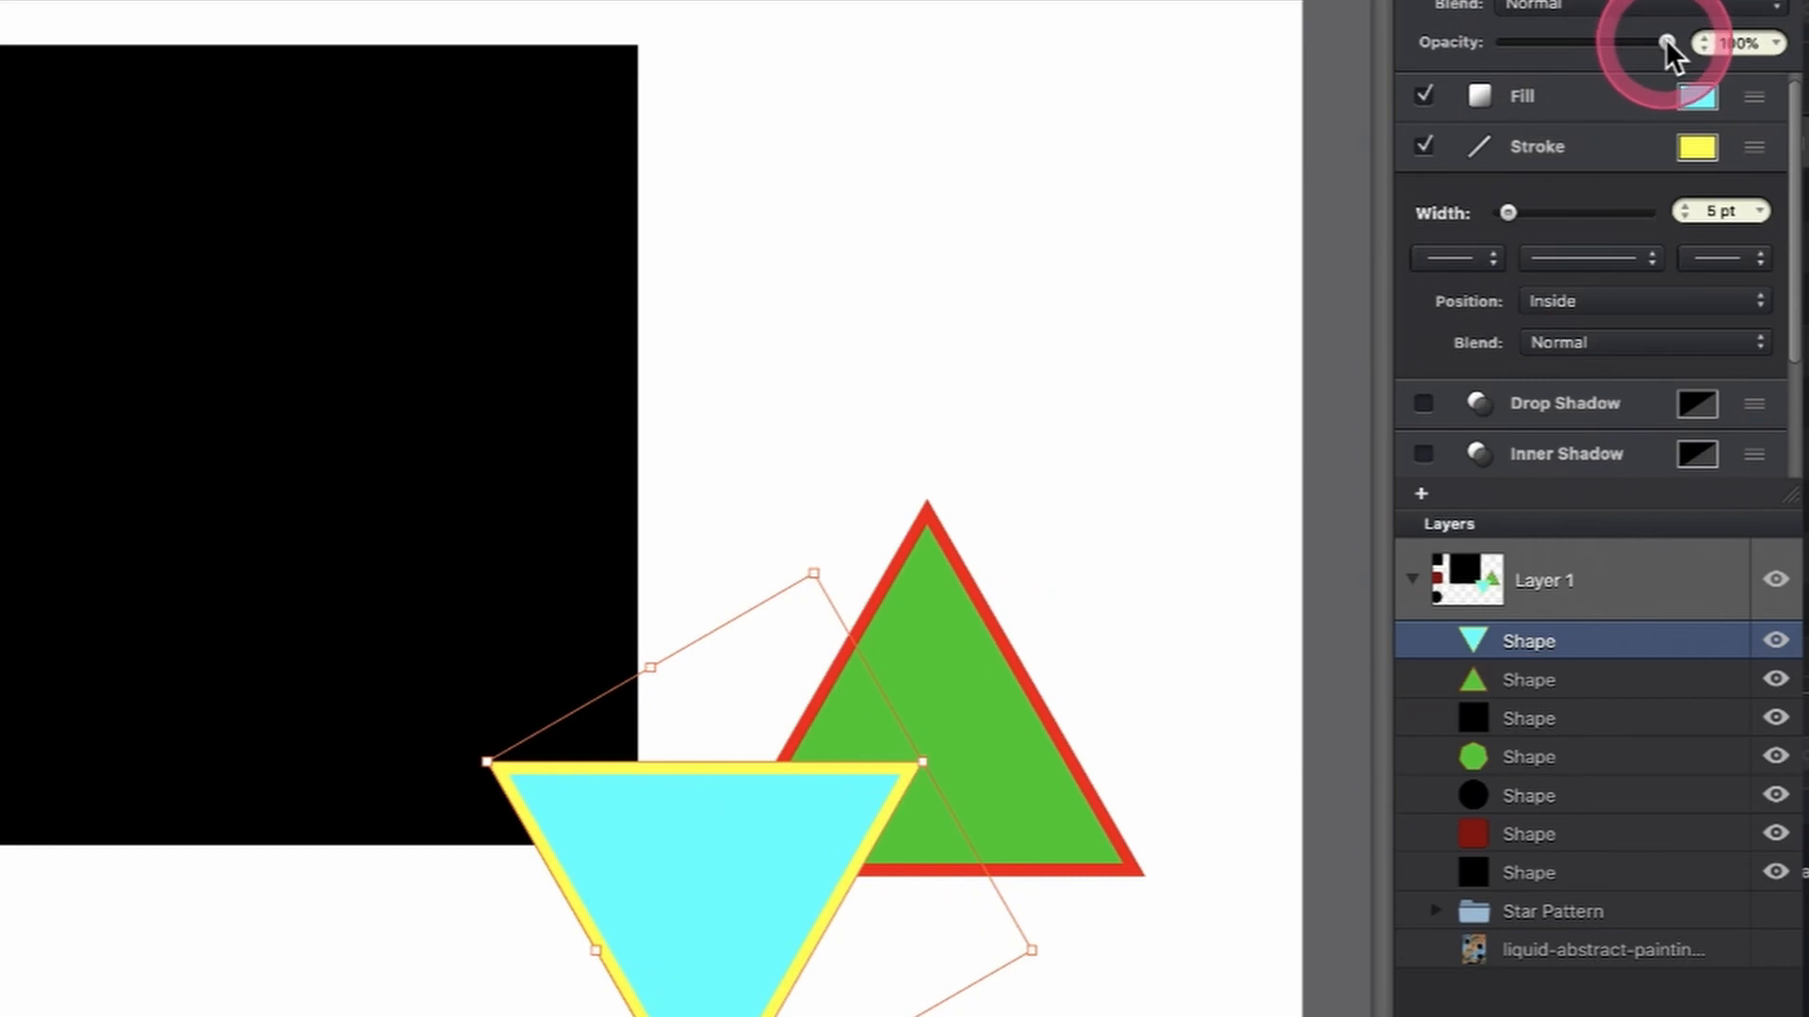
Try out the object opacity on the cyan triangle, and a reduced opacity on the large black square
mouse_move(1665, 38)
mouse_down()
mouse_move(1575, 42)
mouse_move(1675, 41)
mouse_up()
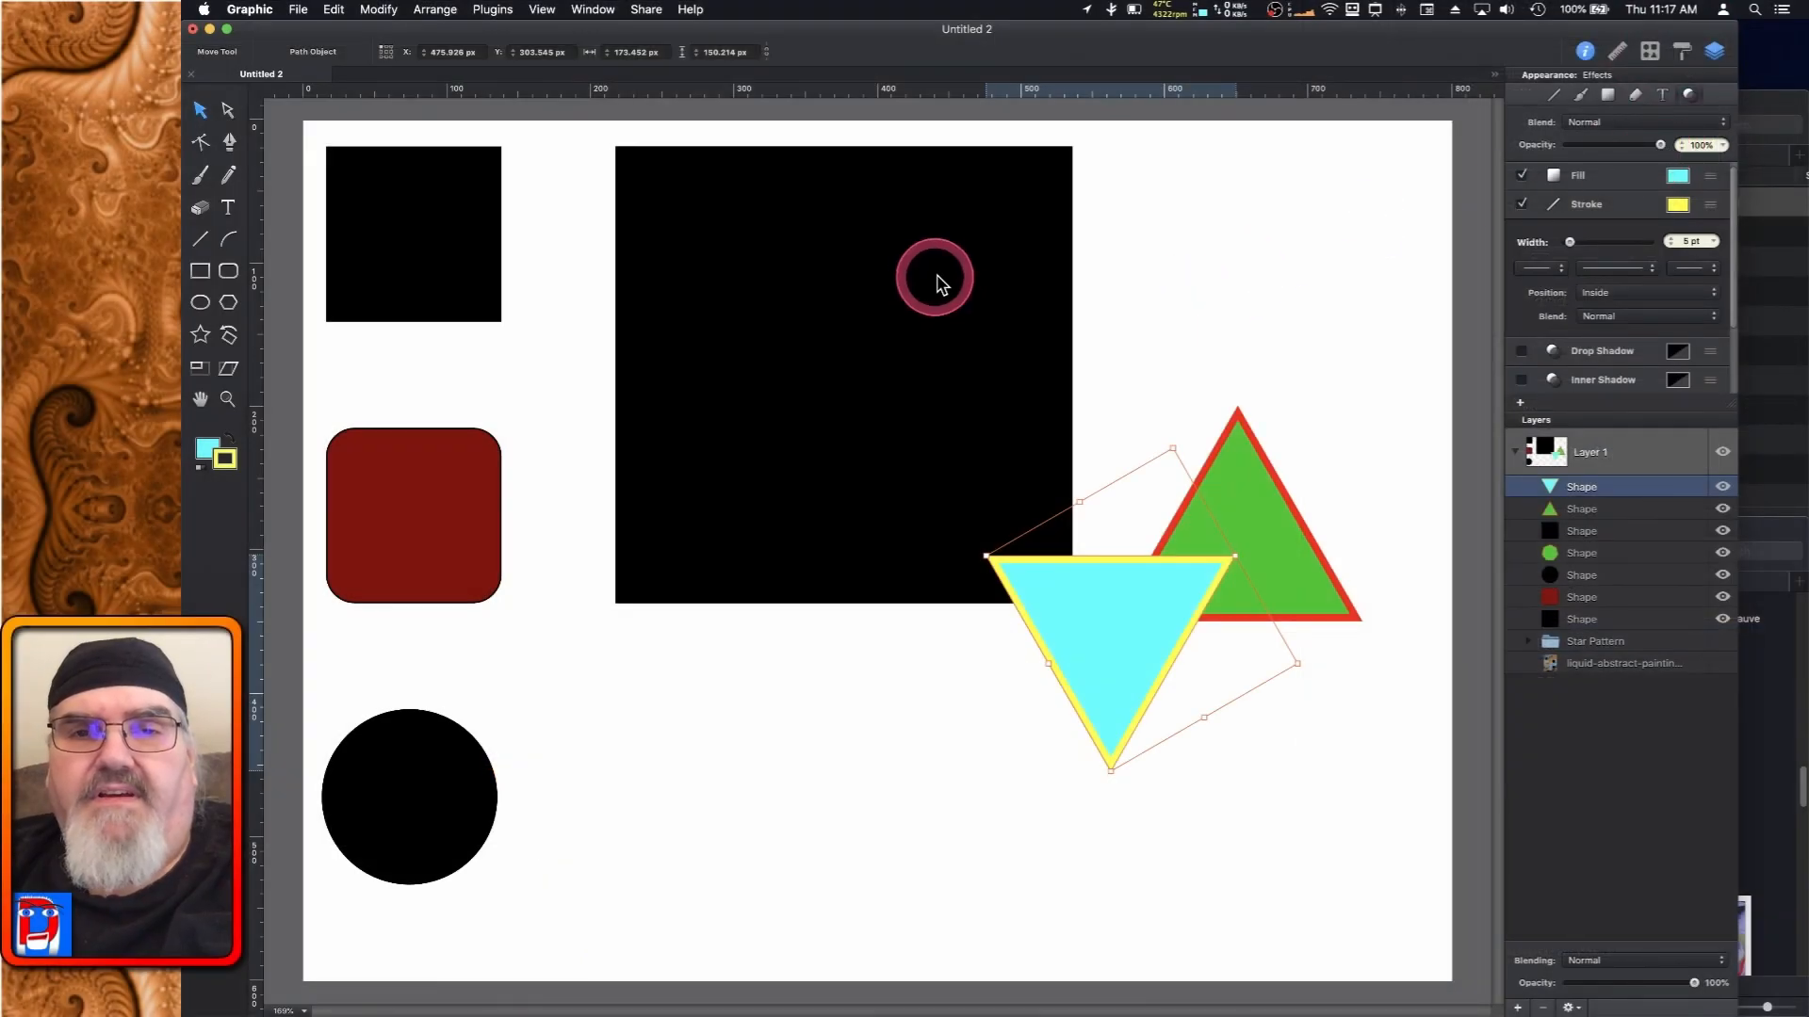
click(944, 282)
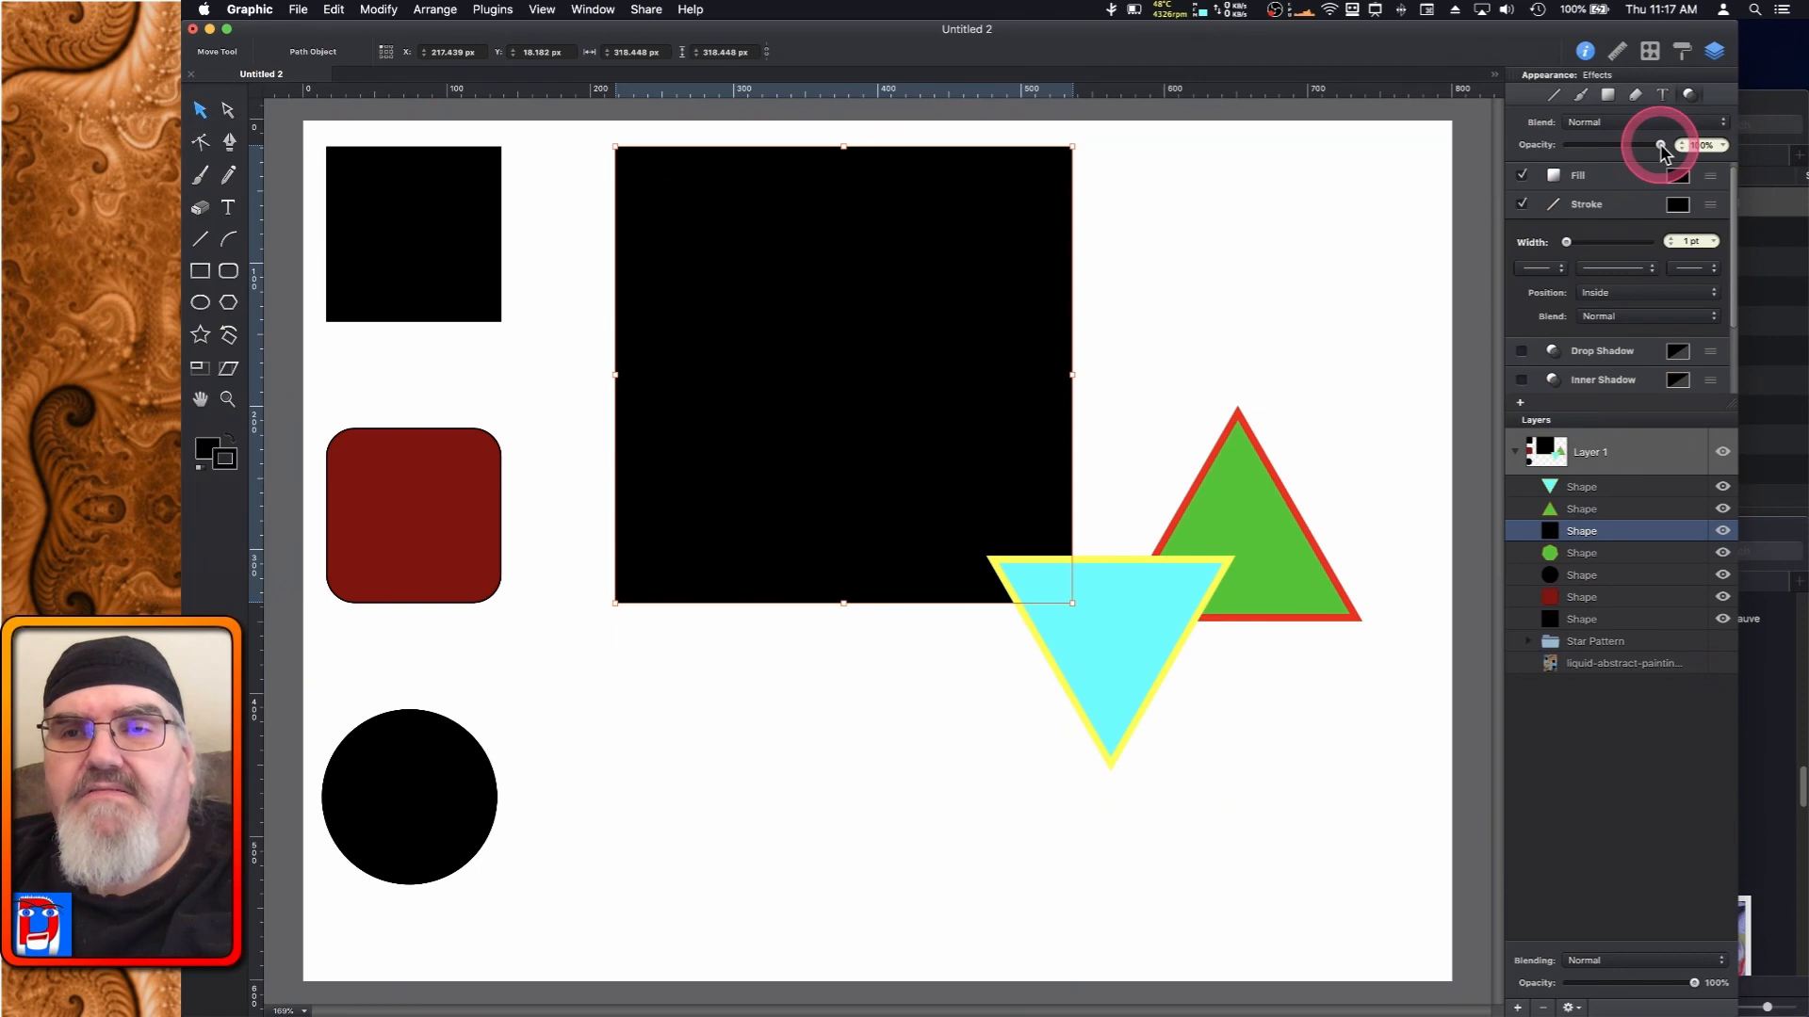
drag(1661, 146, 1605, 152)
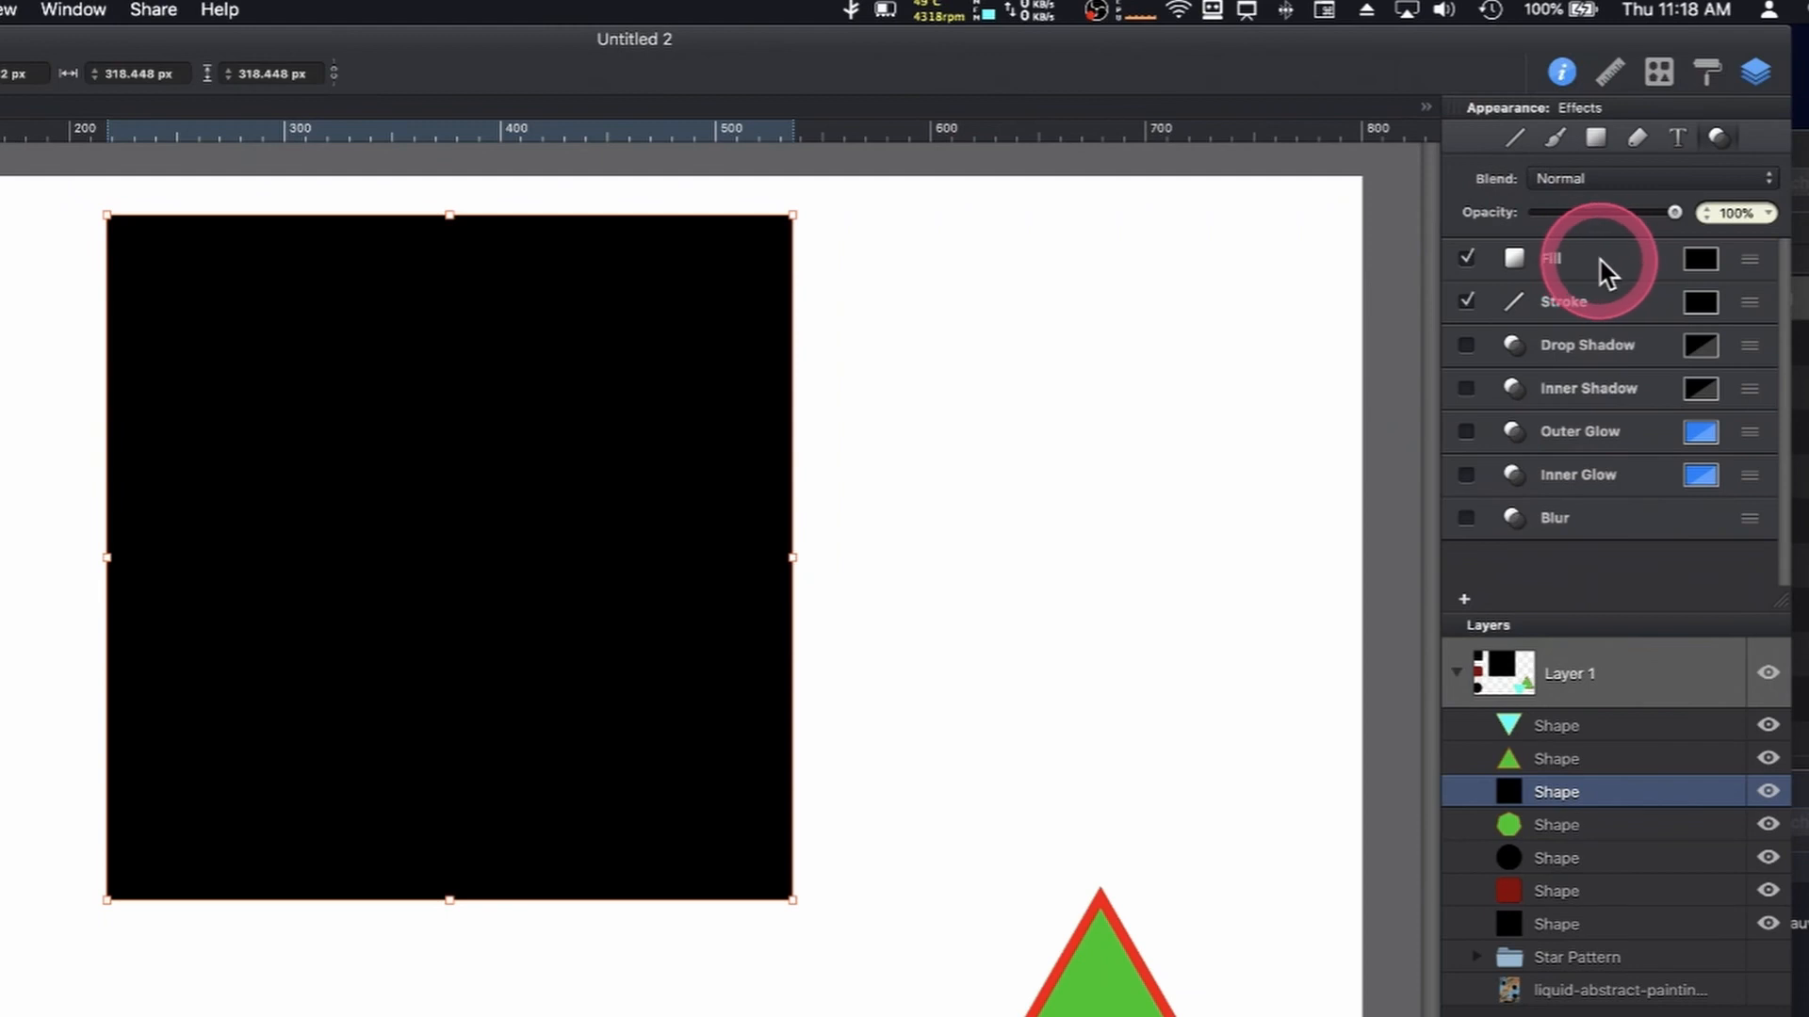
Change the fill type of the large black square to Linear Gradient
click(1613, 262)
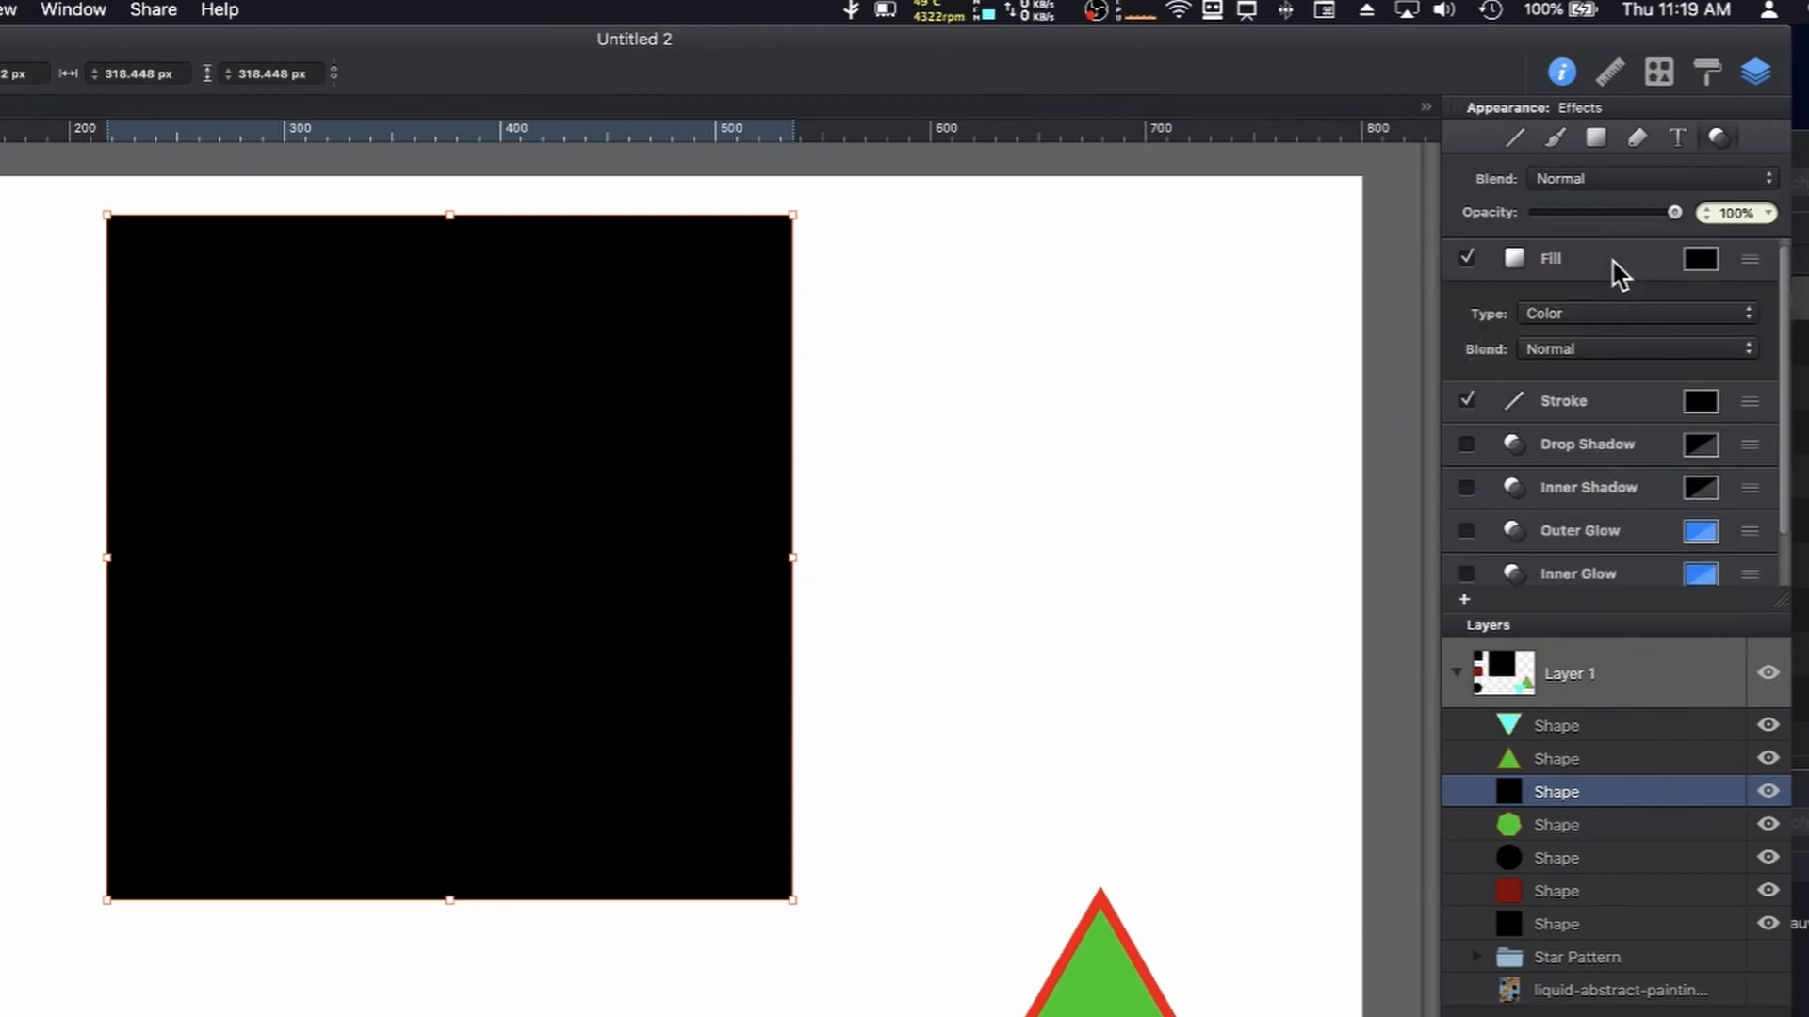
click(1747, 321)
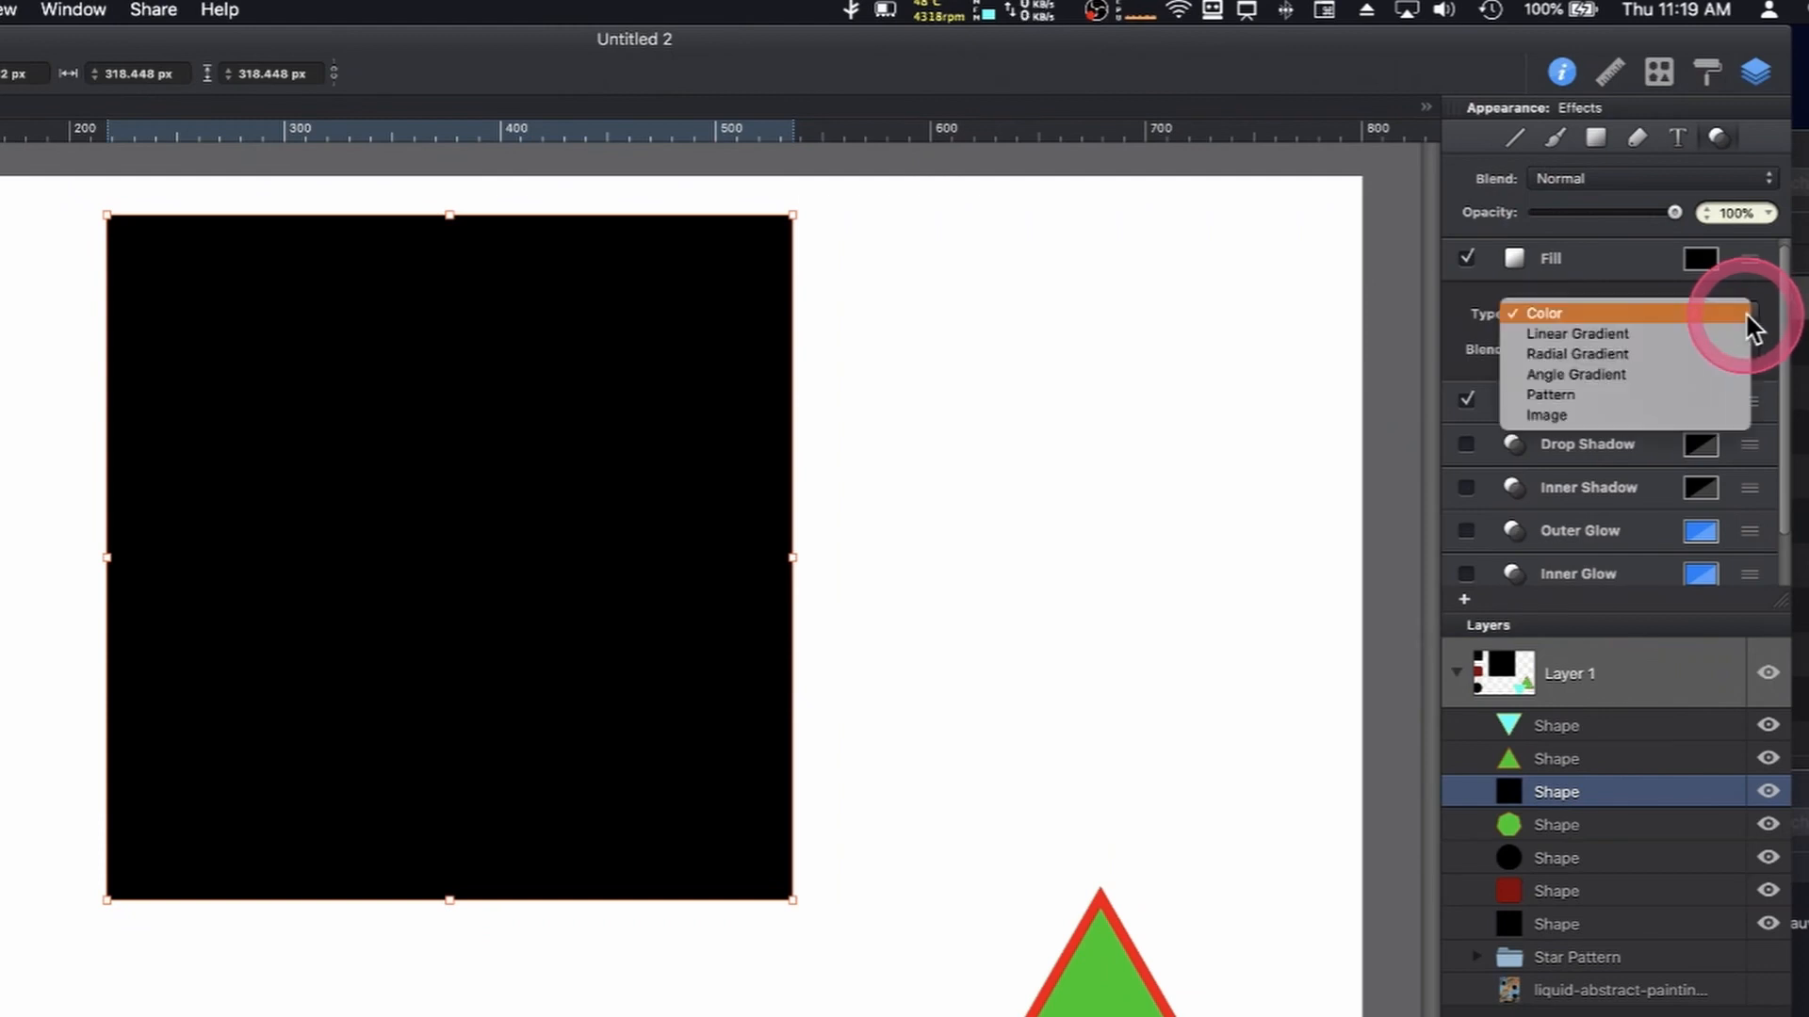
click(1668, 333)
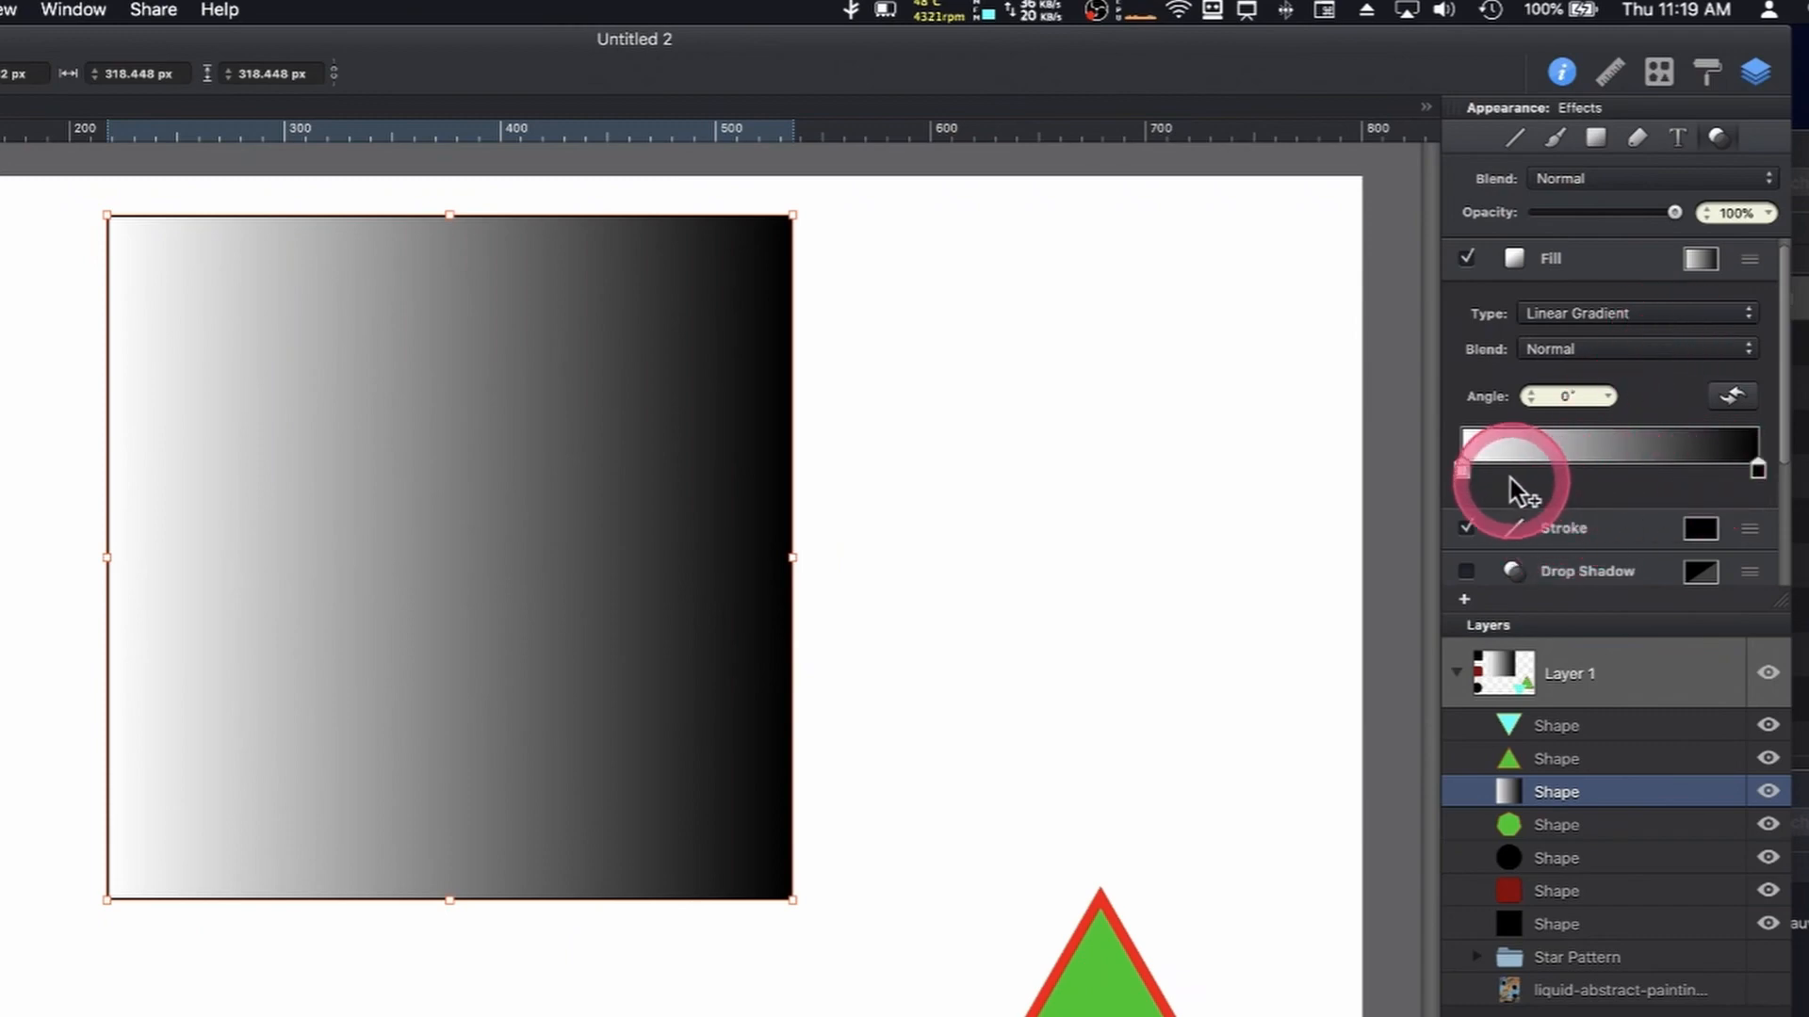
Try gradient angles of -15° and -45° on the large square's linear gradient fill
click(1607, 396)
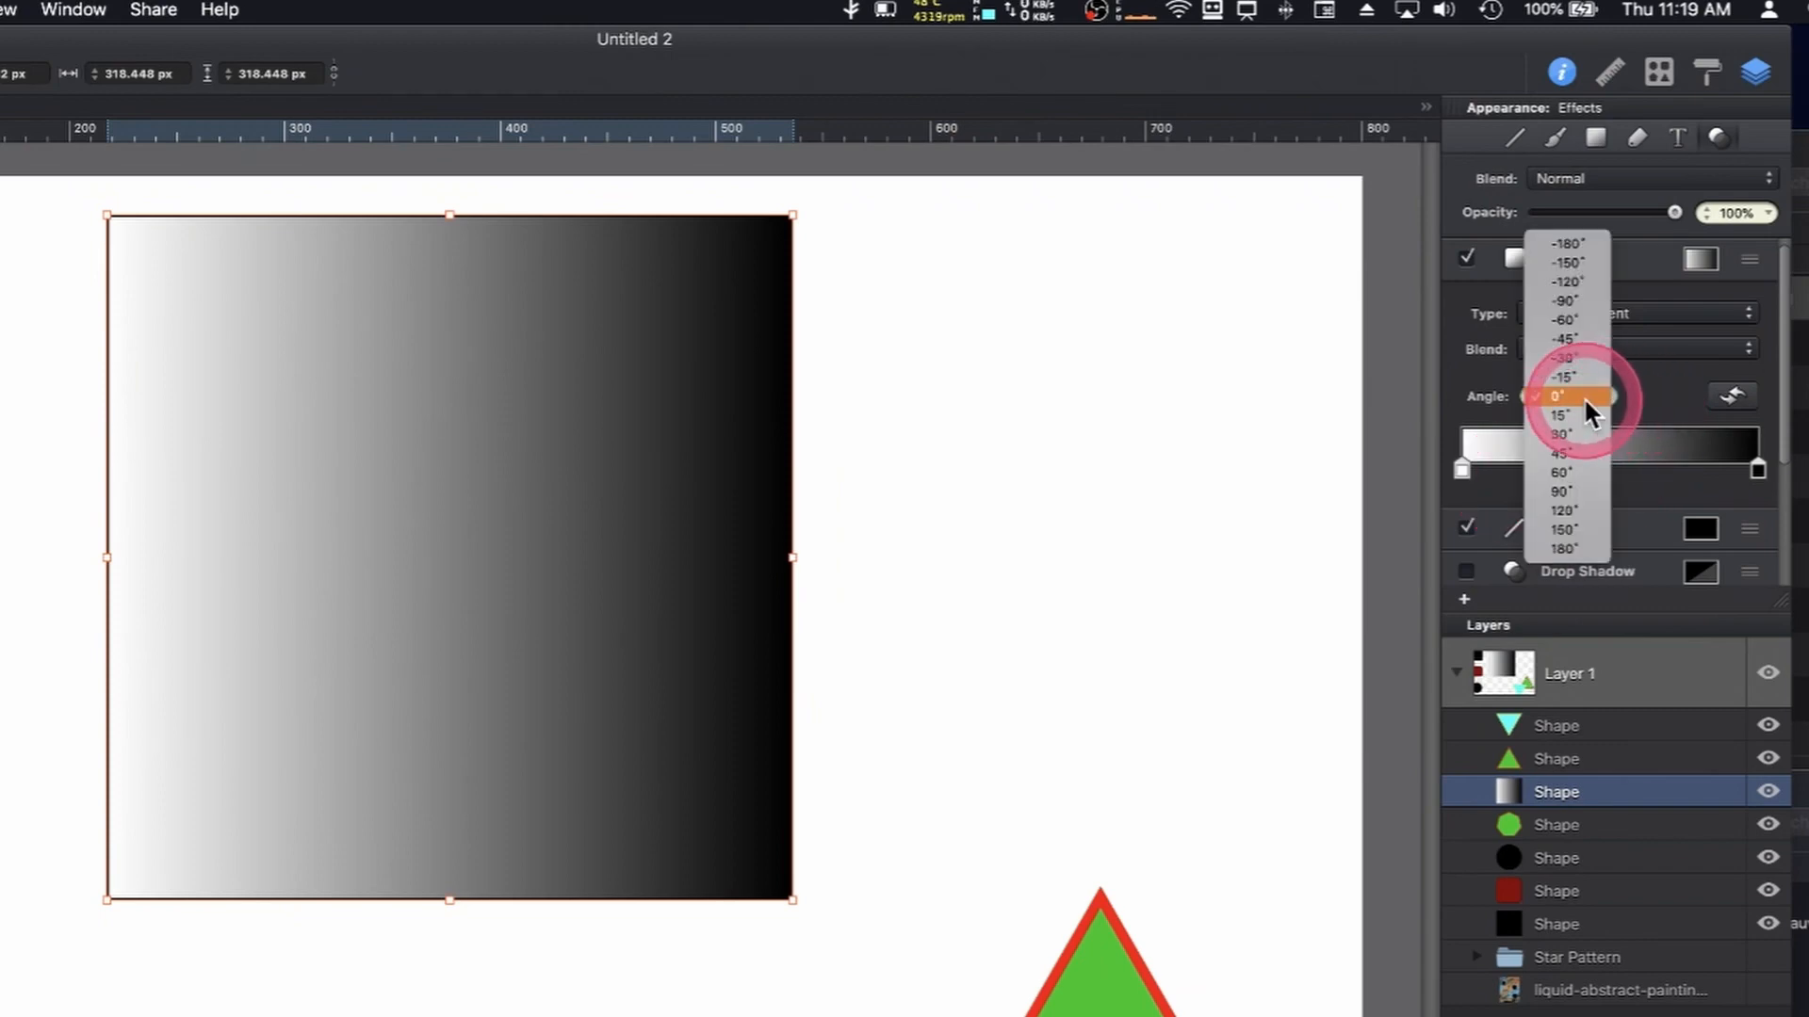
click(1585, 376)
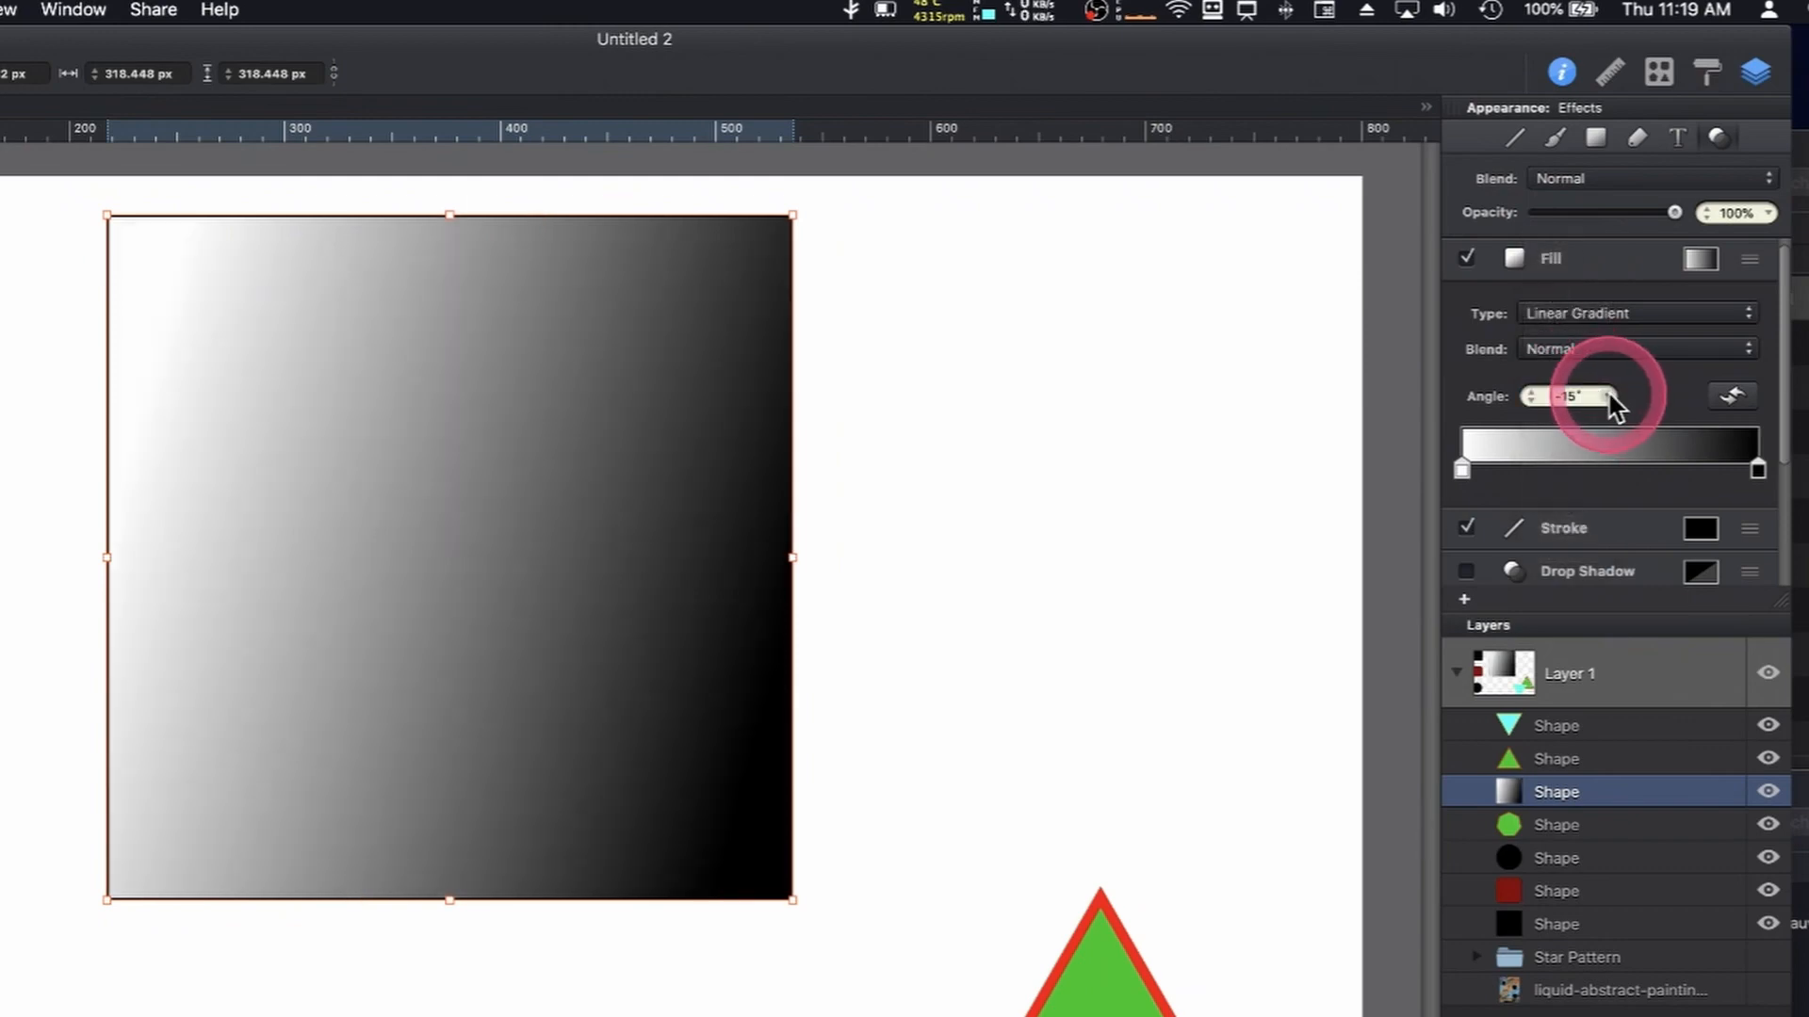
click(1609, 396)
click(1590, 354)
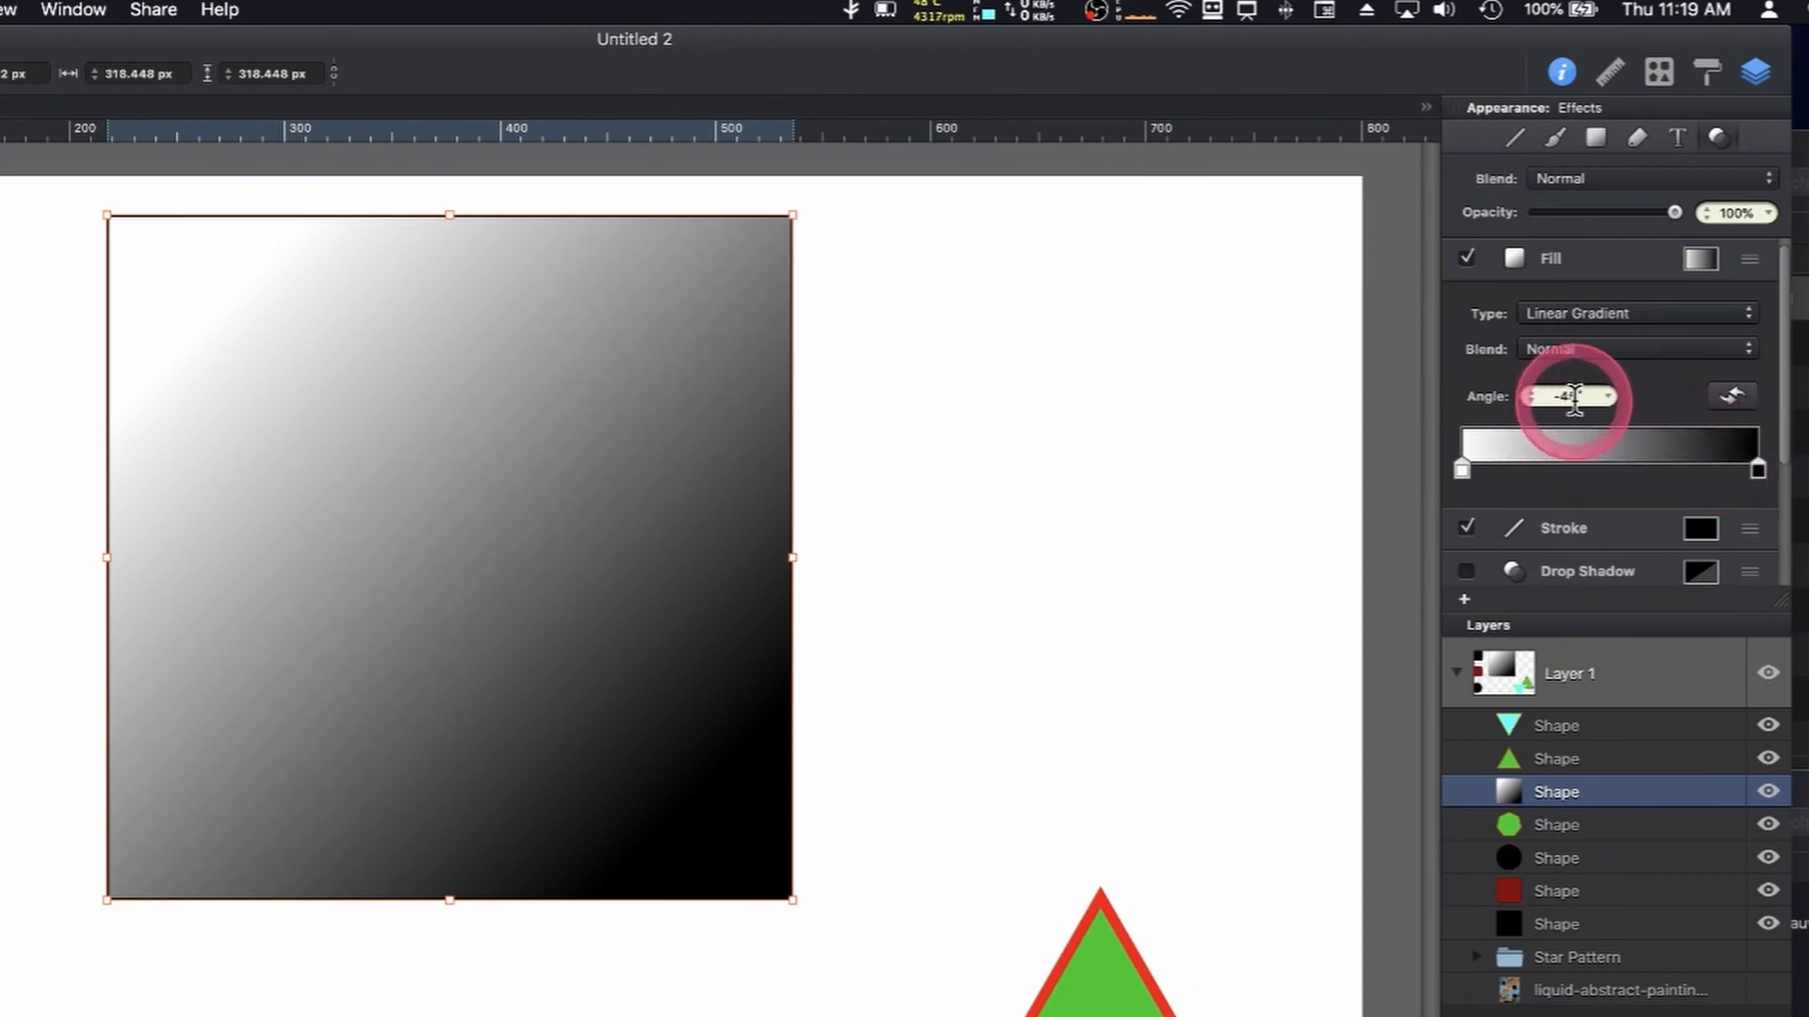
Set the large square's gradient angle to 13° and reverse the gradient's color order
click(1636, 462)
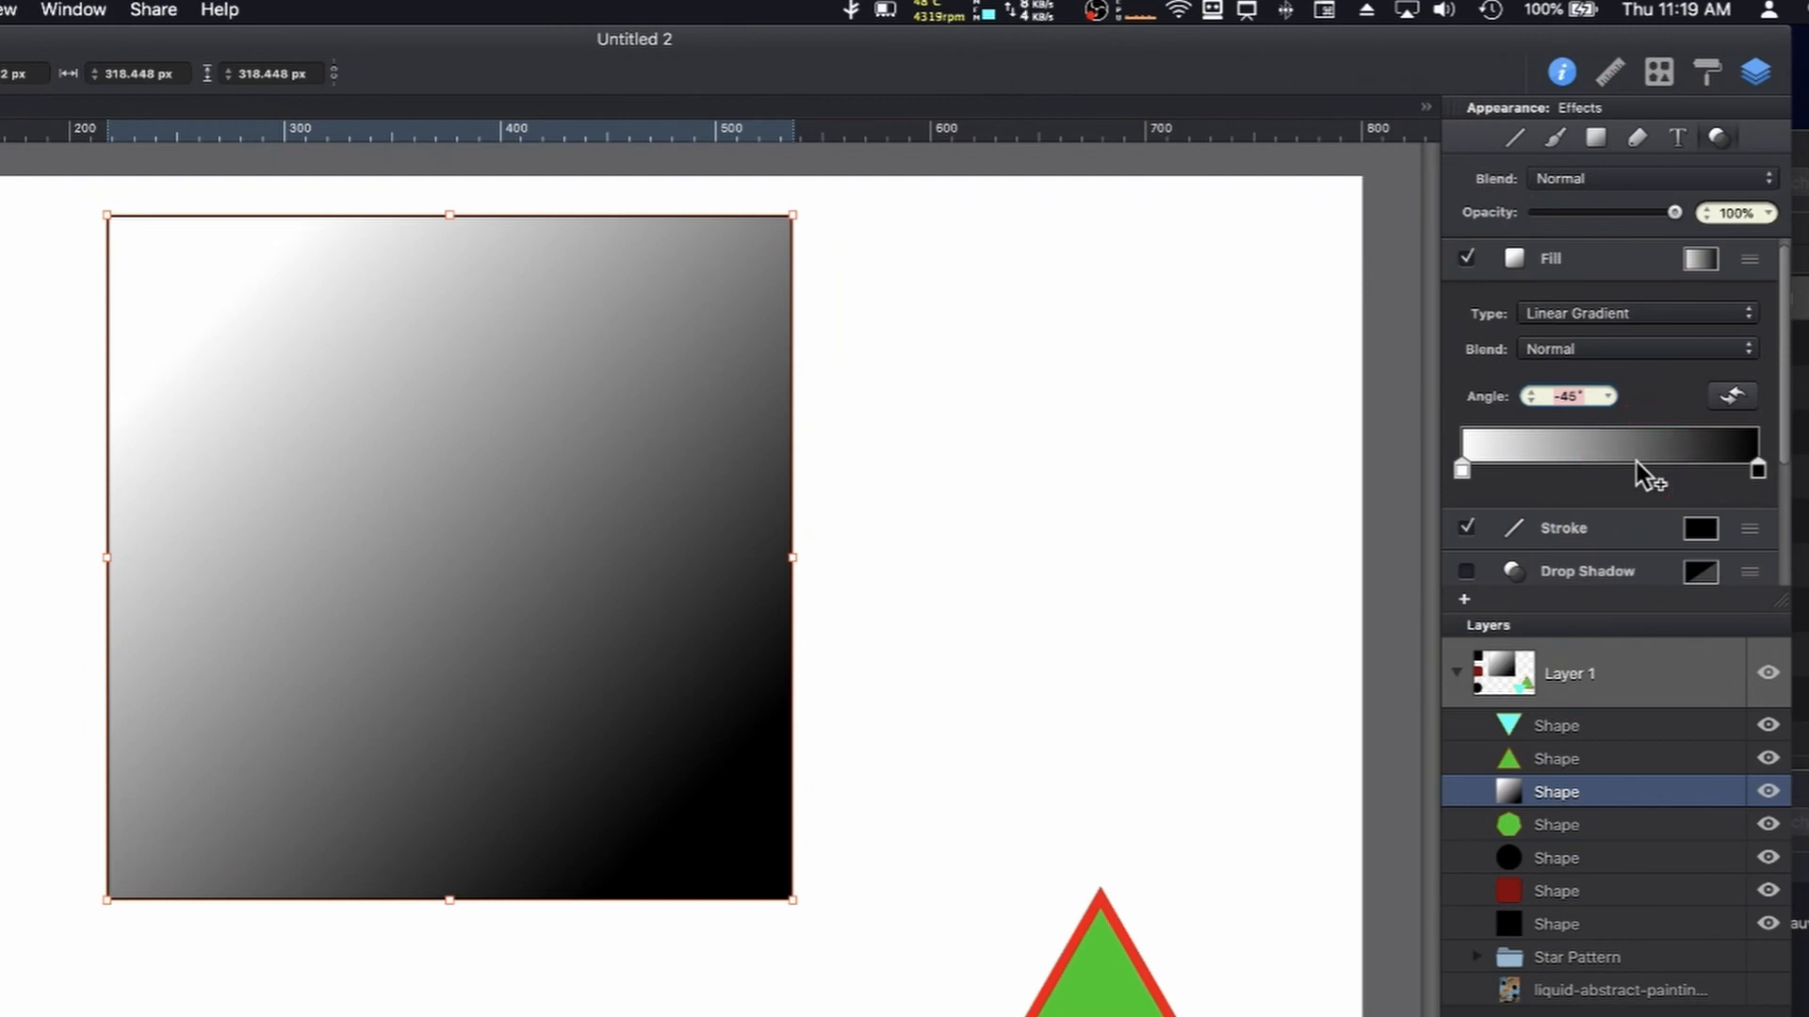
text(13)
key(Return)
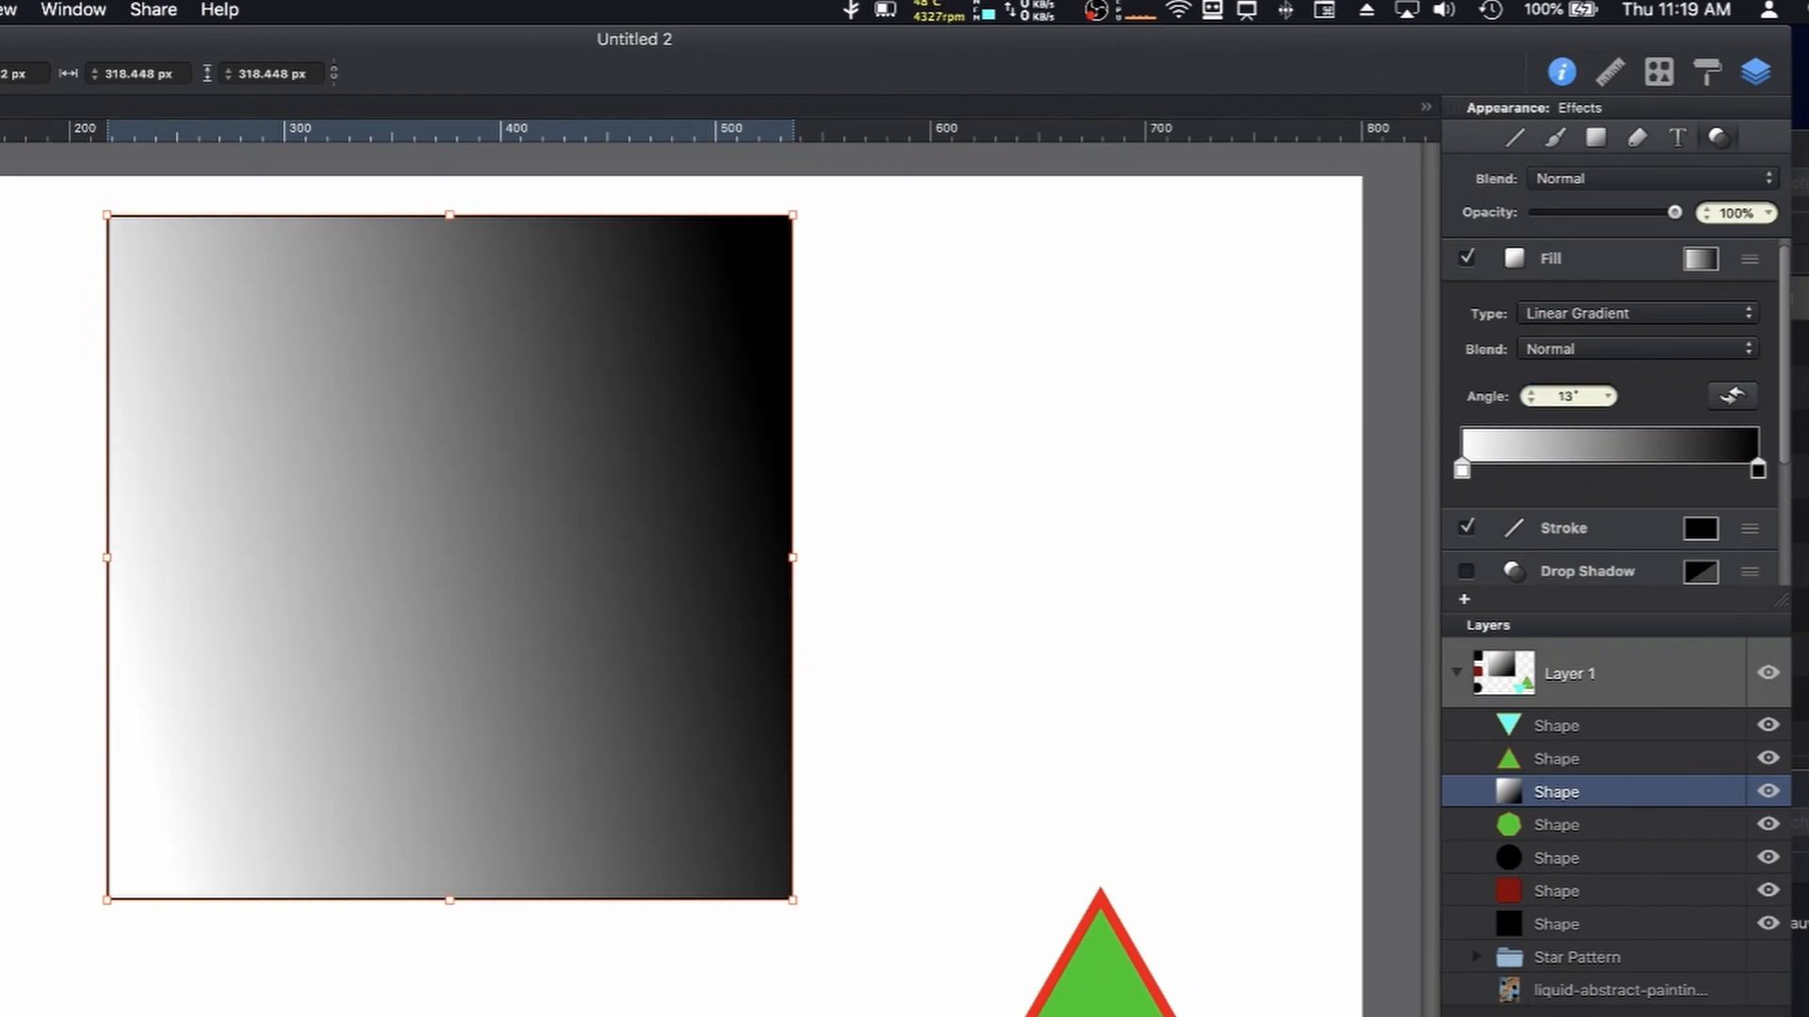
click(1614, 477)
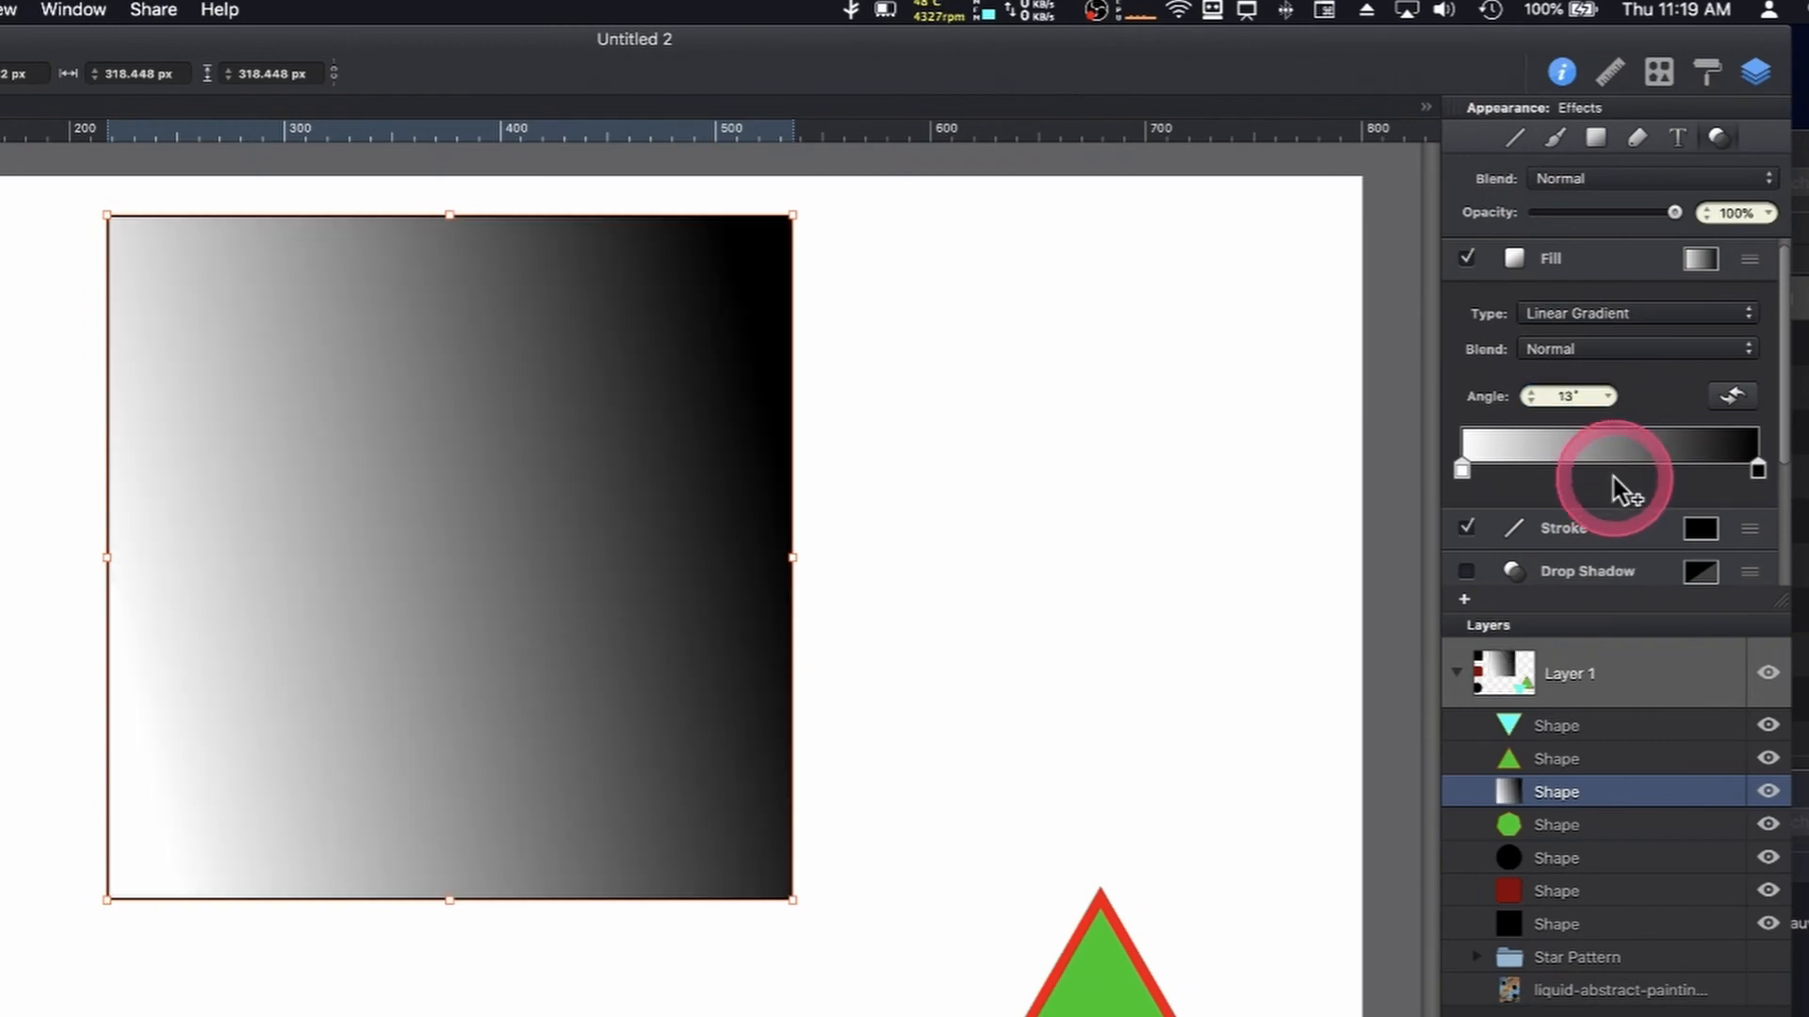
click(1736, 398)
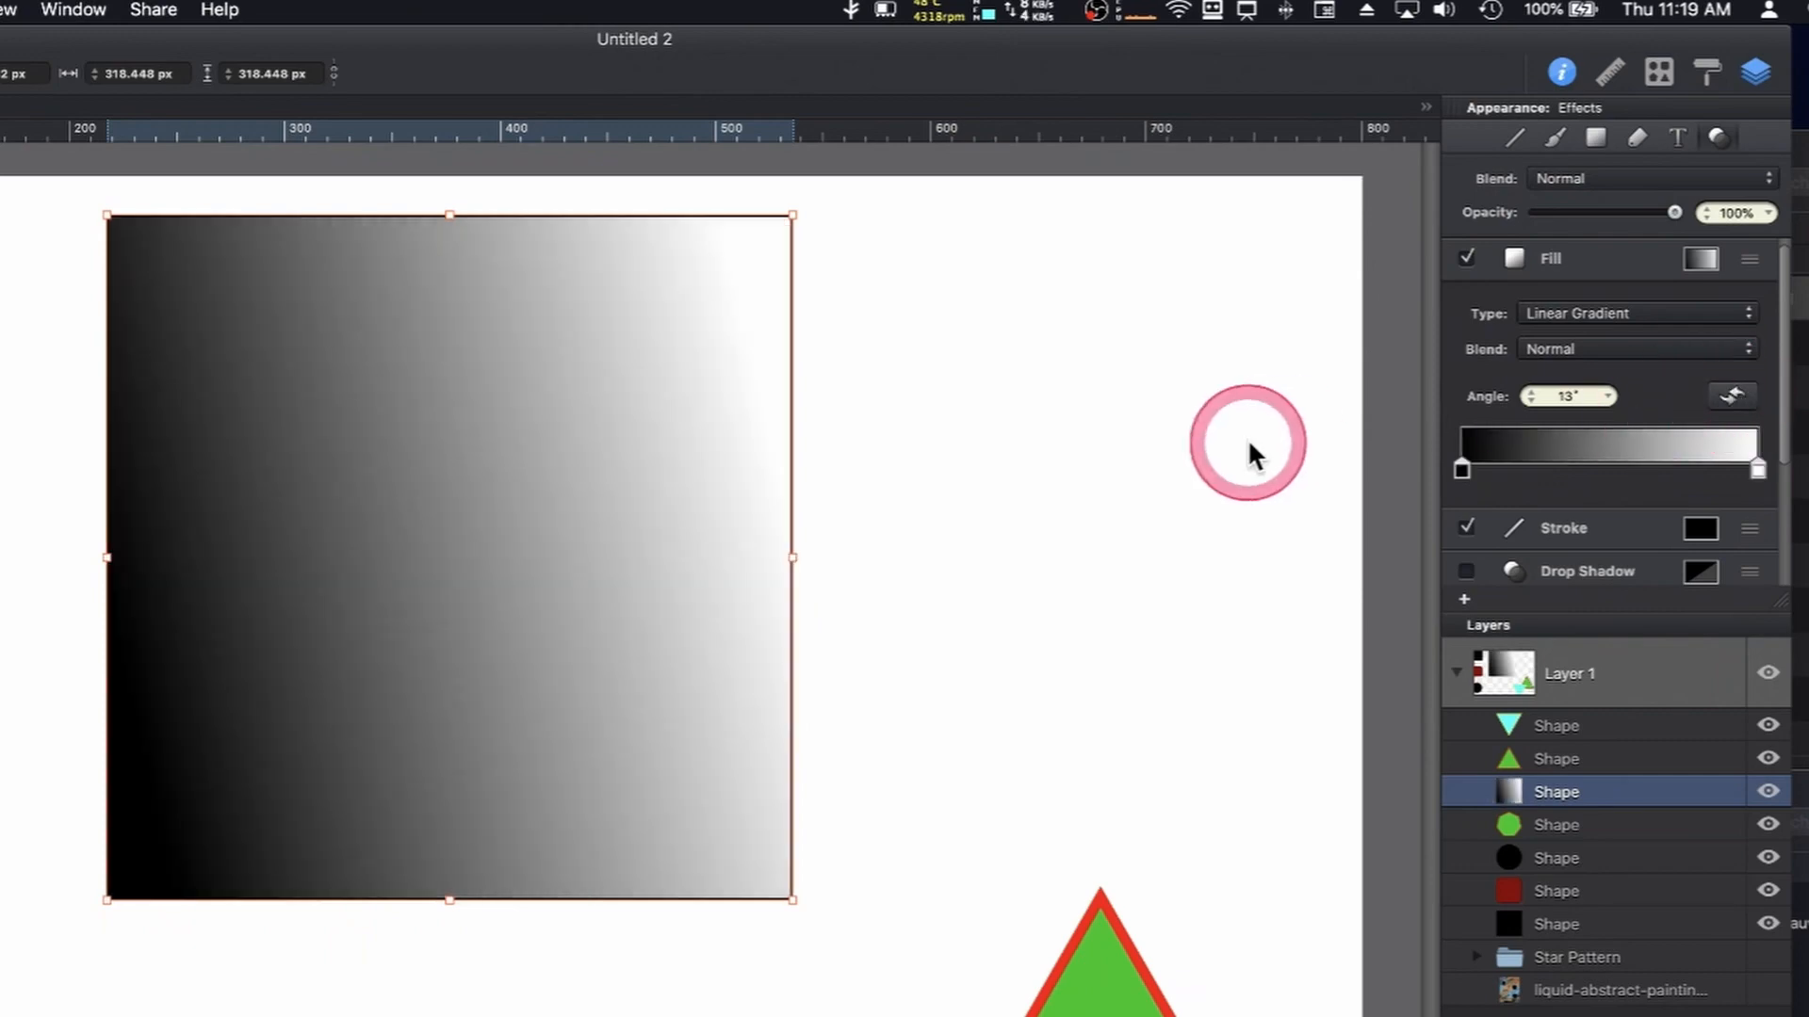
Reposition the gradient's endpoints with the Gradient tool, ending with black at the square's upper-left corner and white at its lower-right corner
key(g)
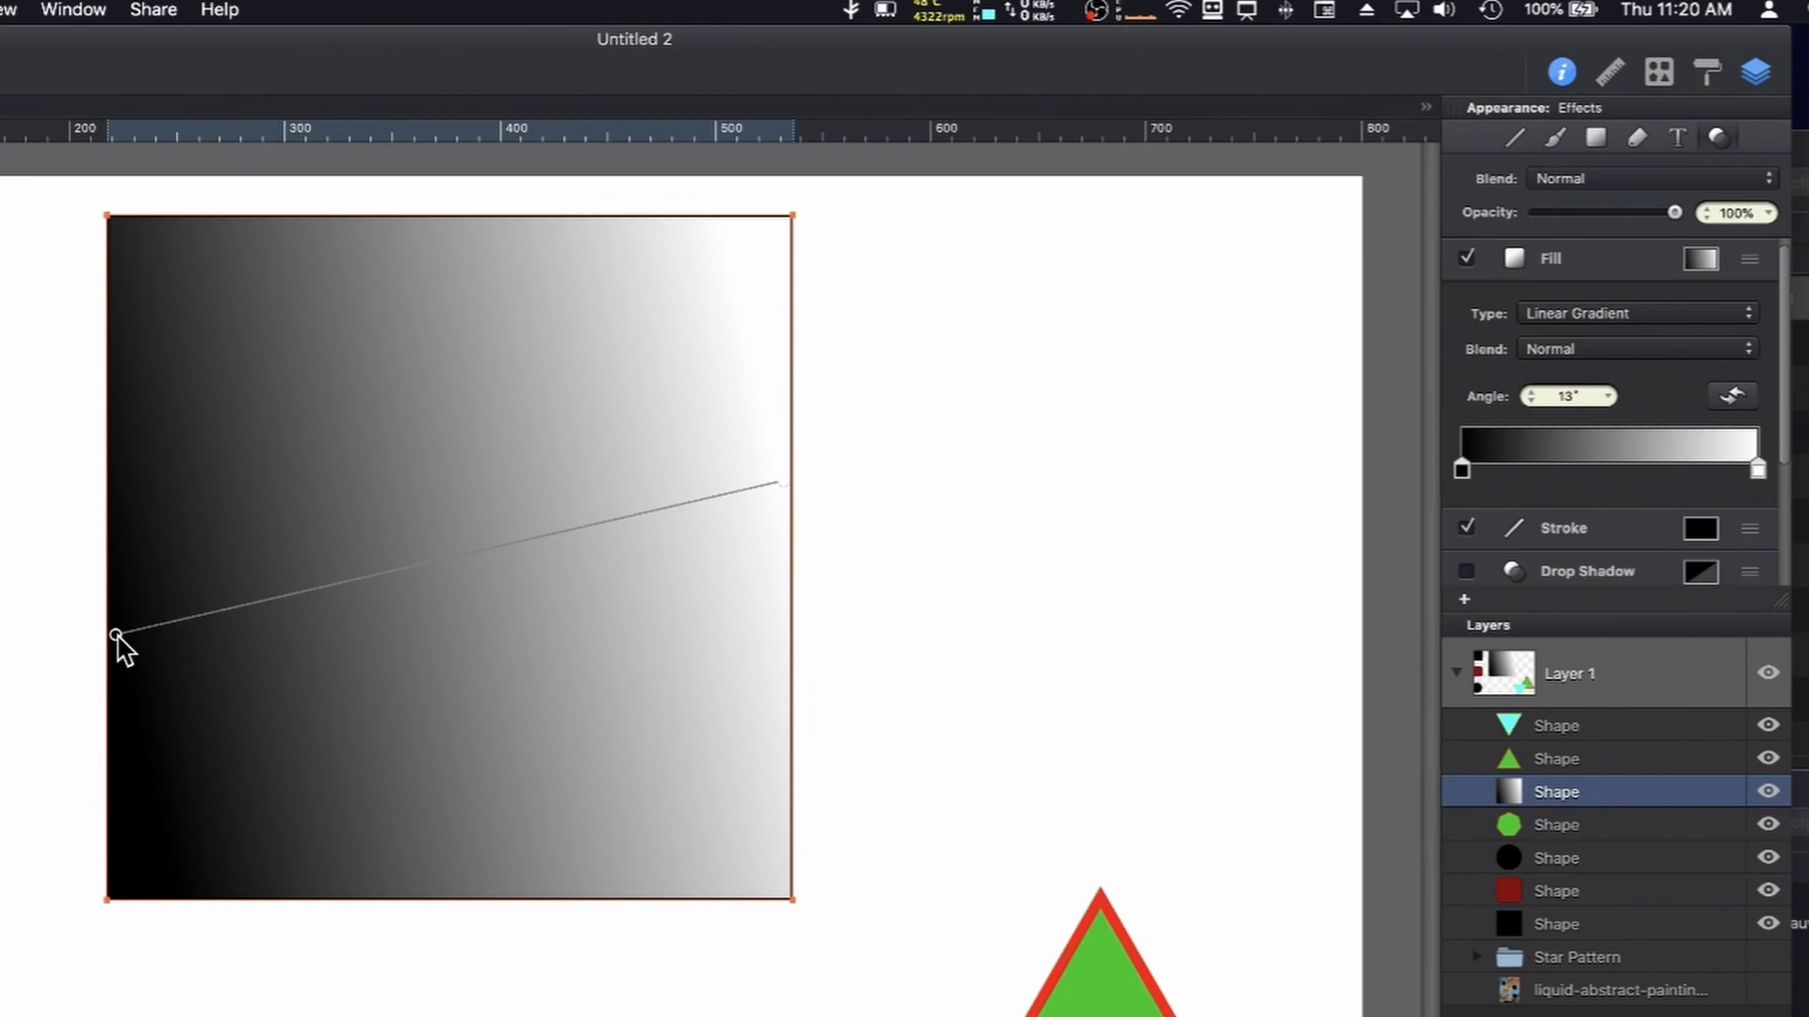
drag(116, 634, 328, 665)
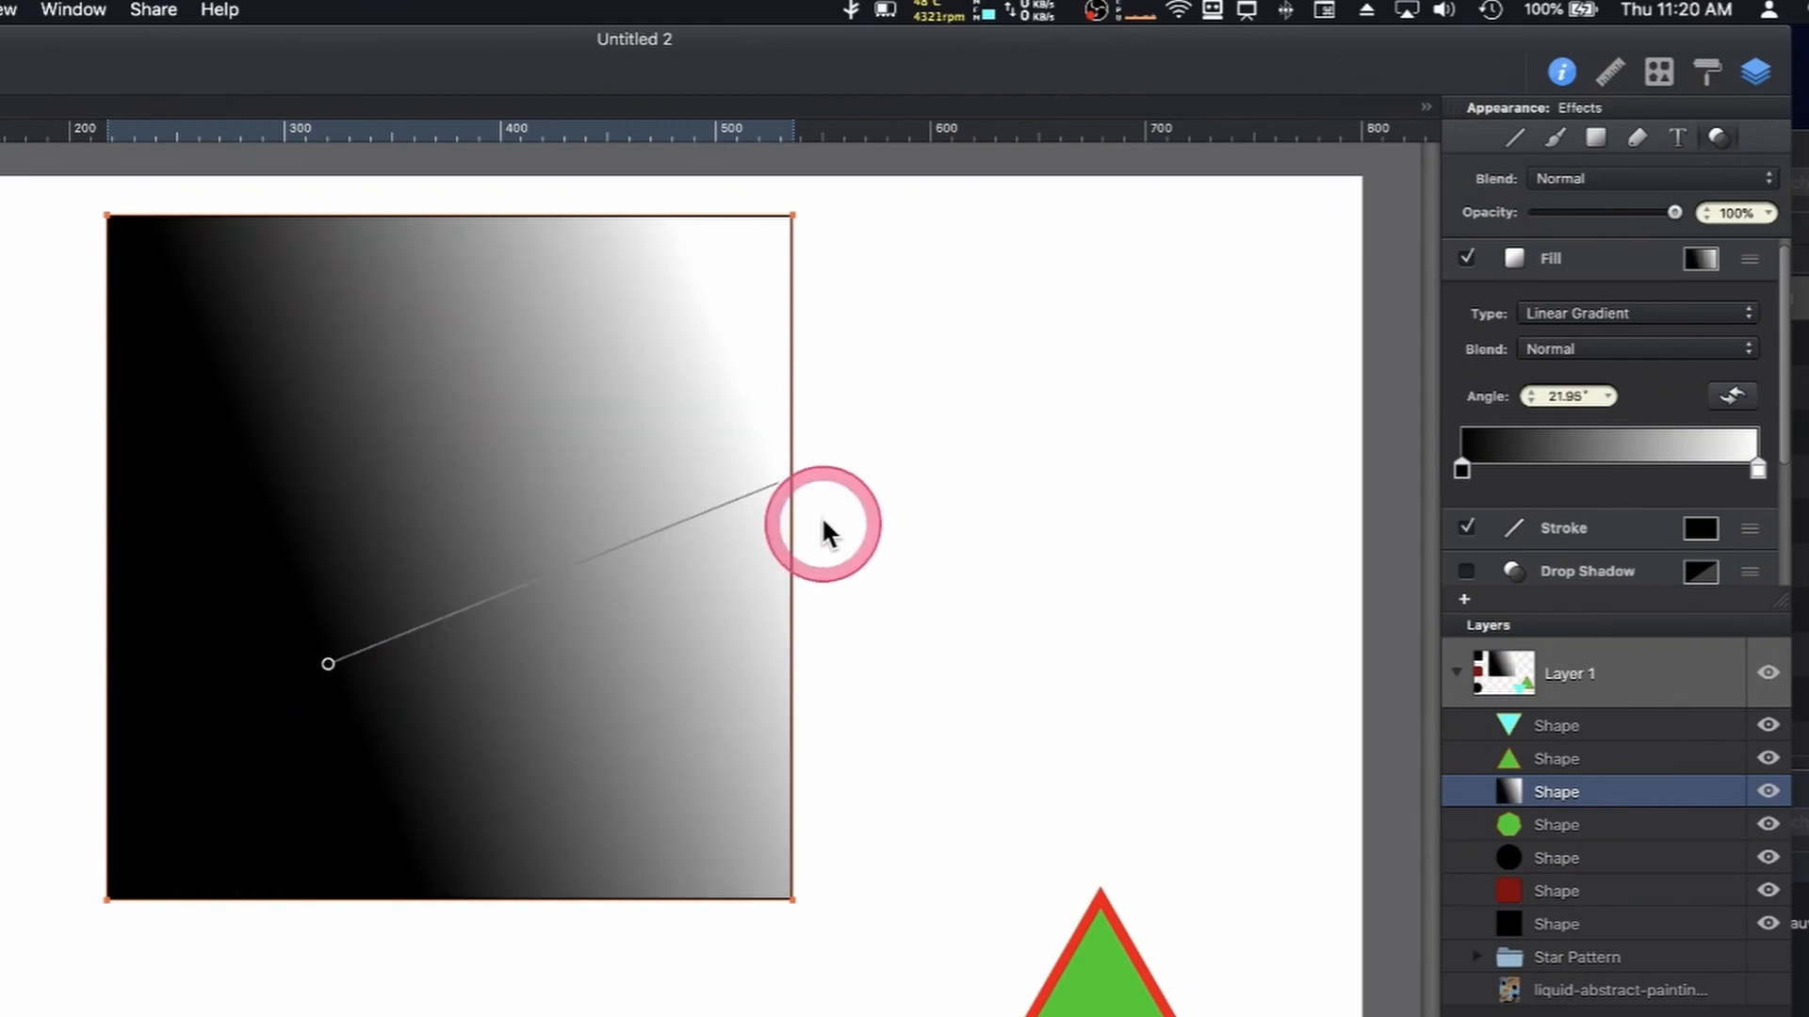
drag(786, 479, 615, 342)
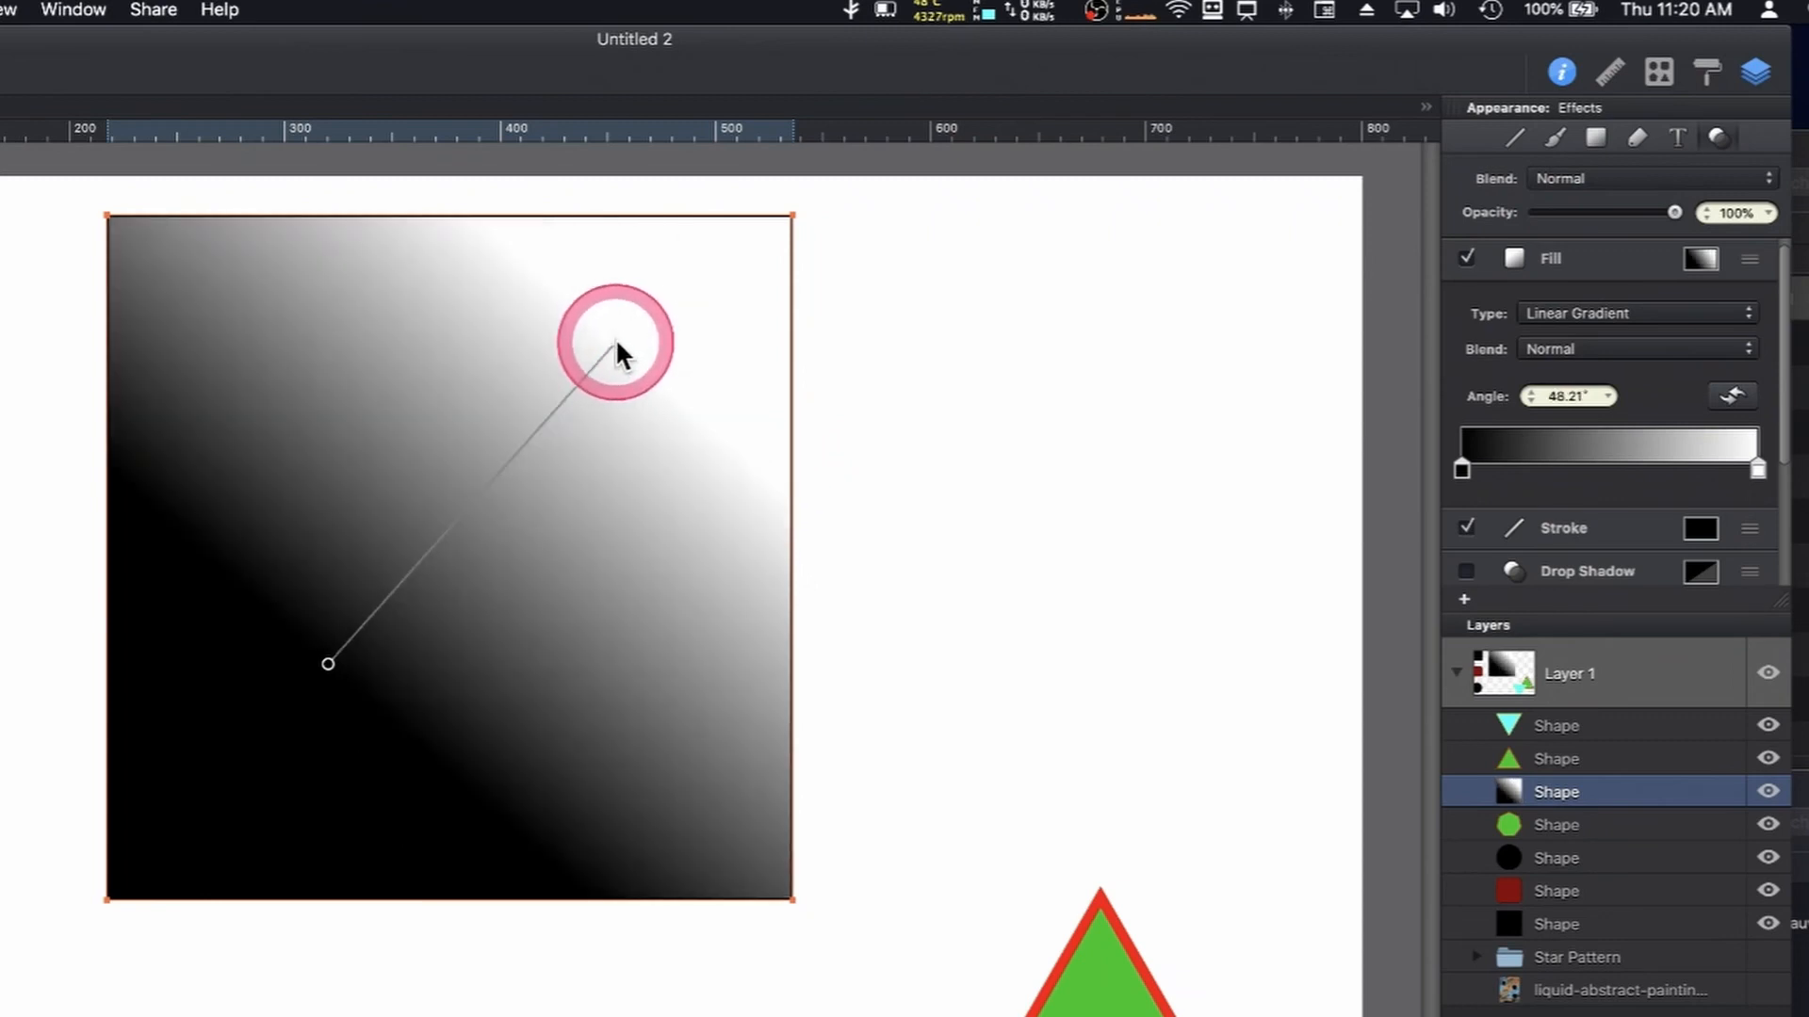
drag(617, 345, 587, 569)
drag(329, 664, 111, 223)
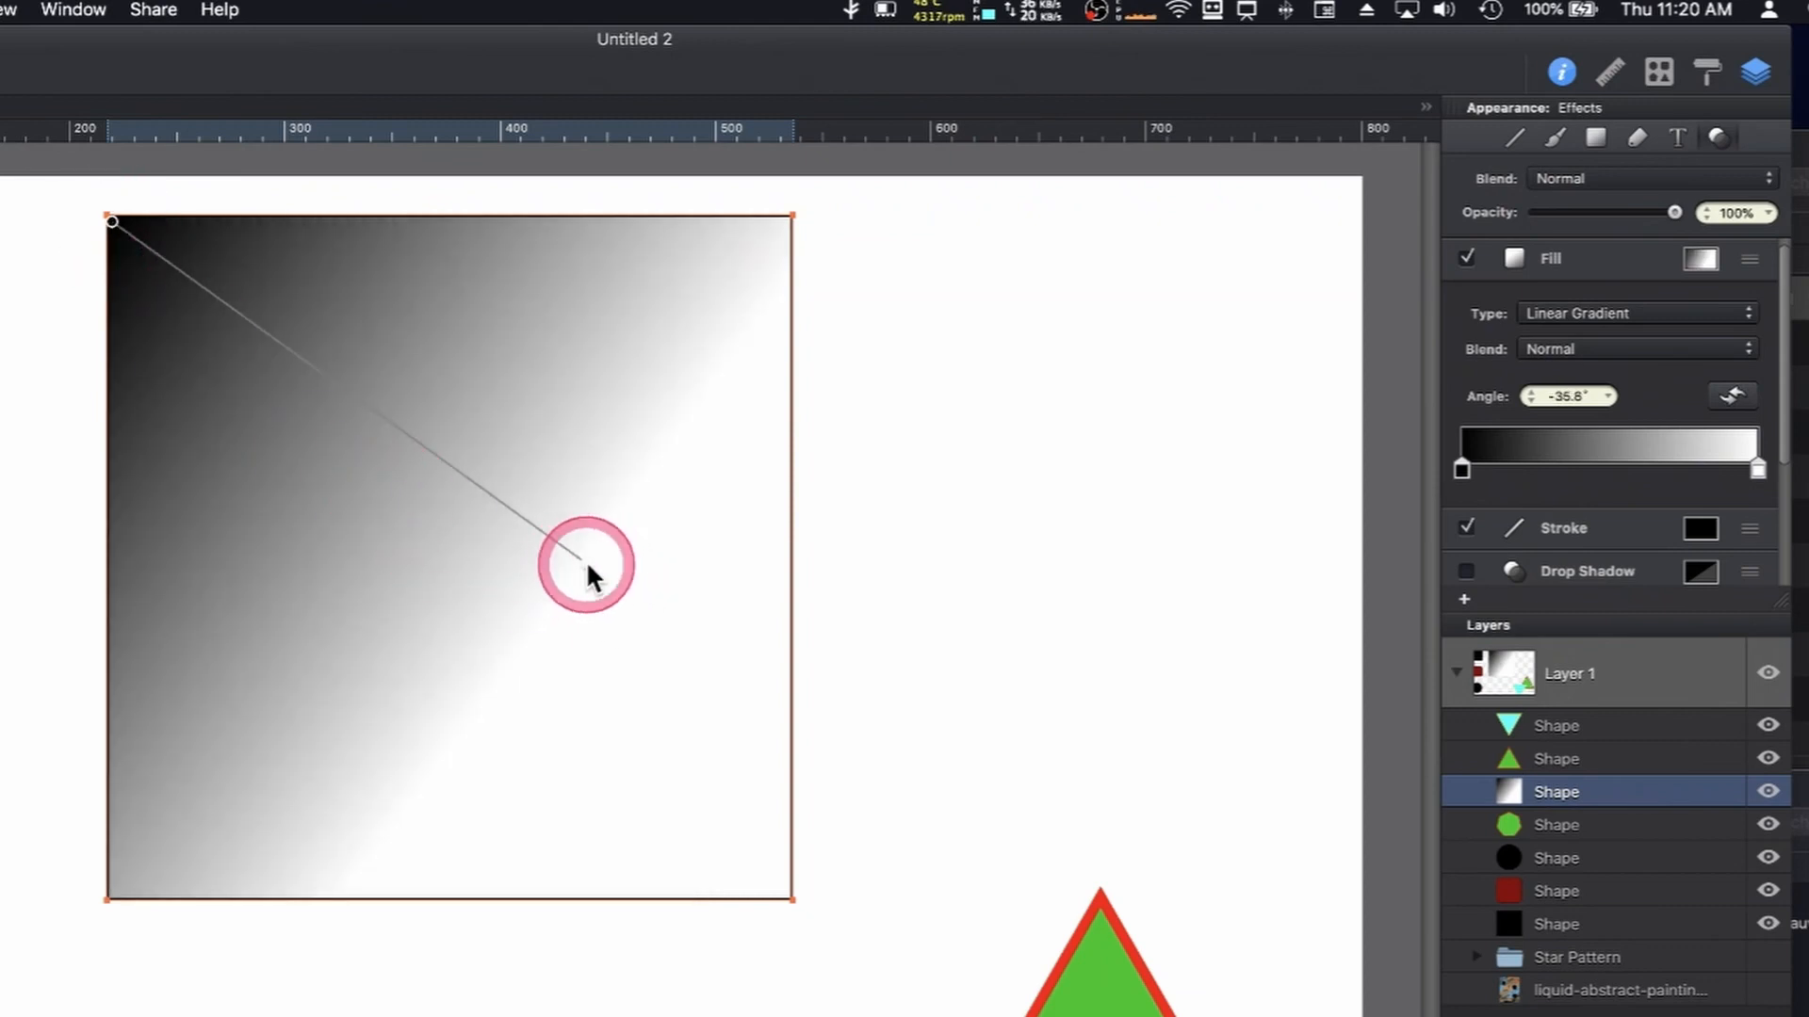
drag(586, 562, 791, 897)
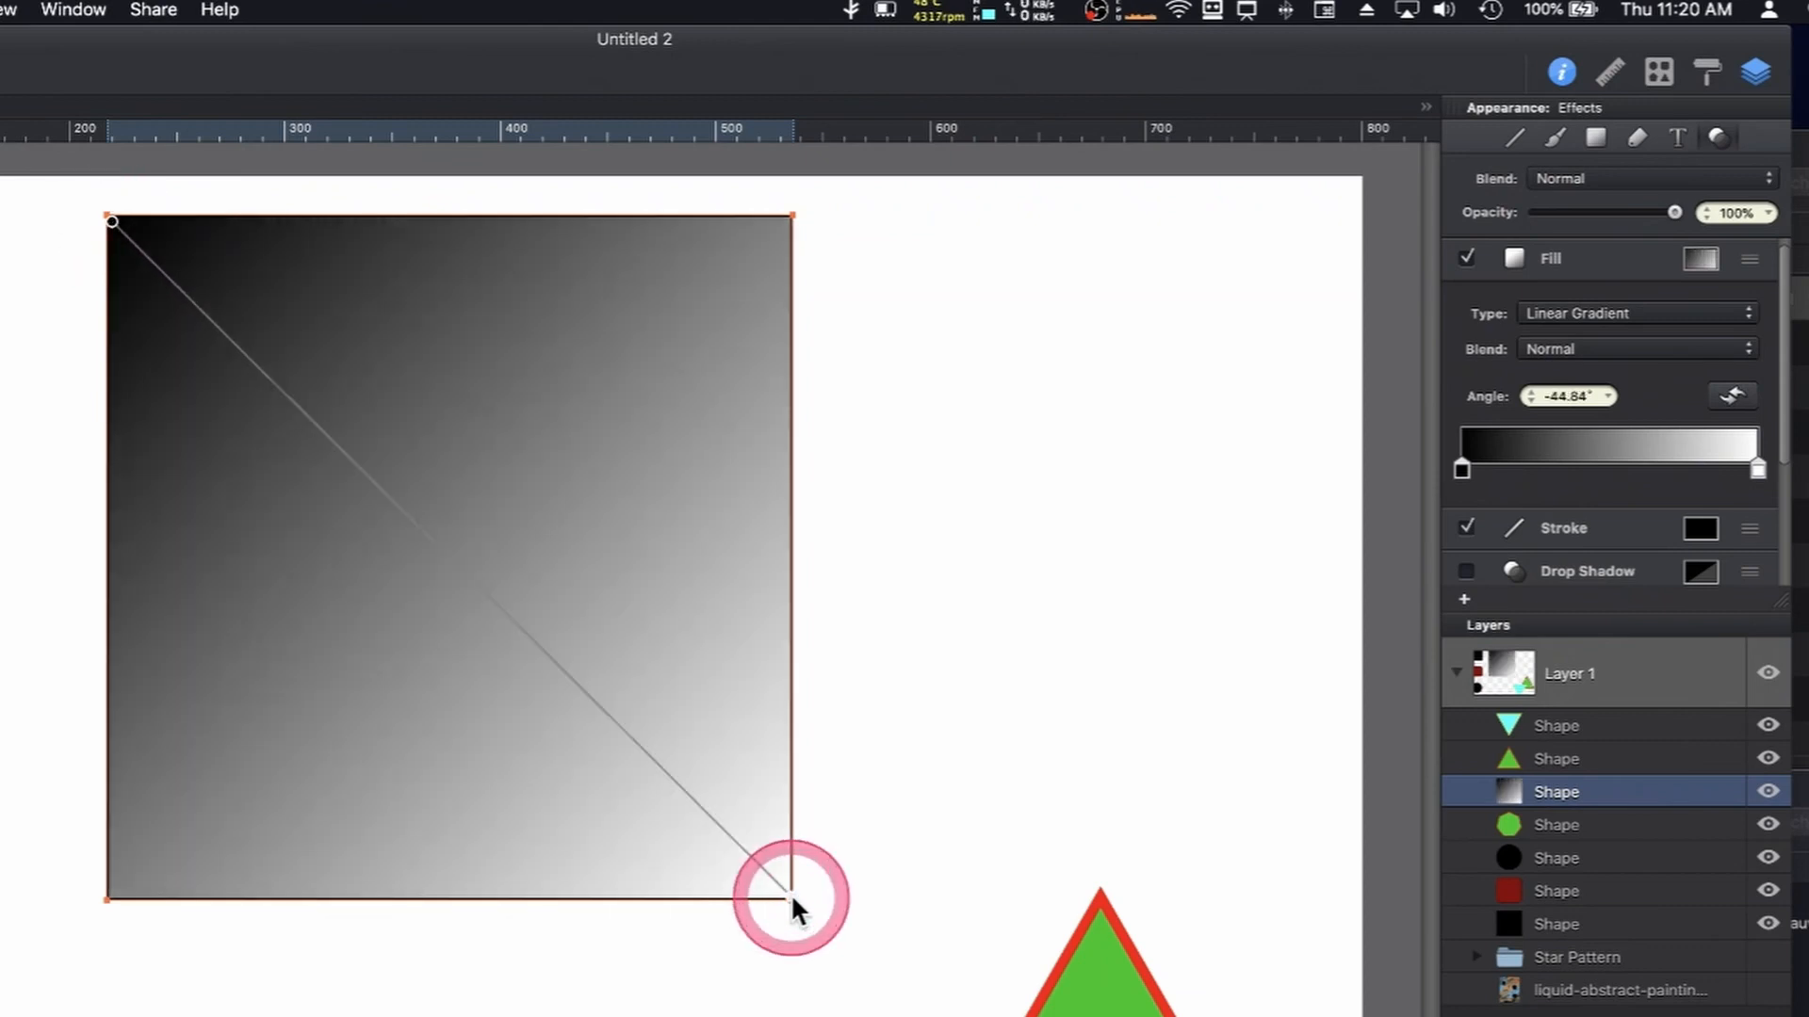
click(725, 721)
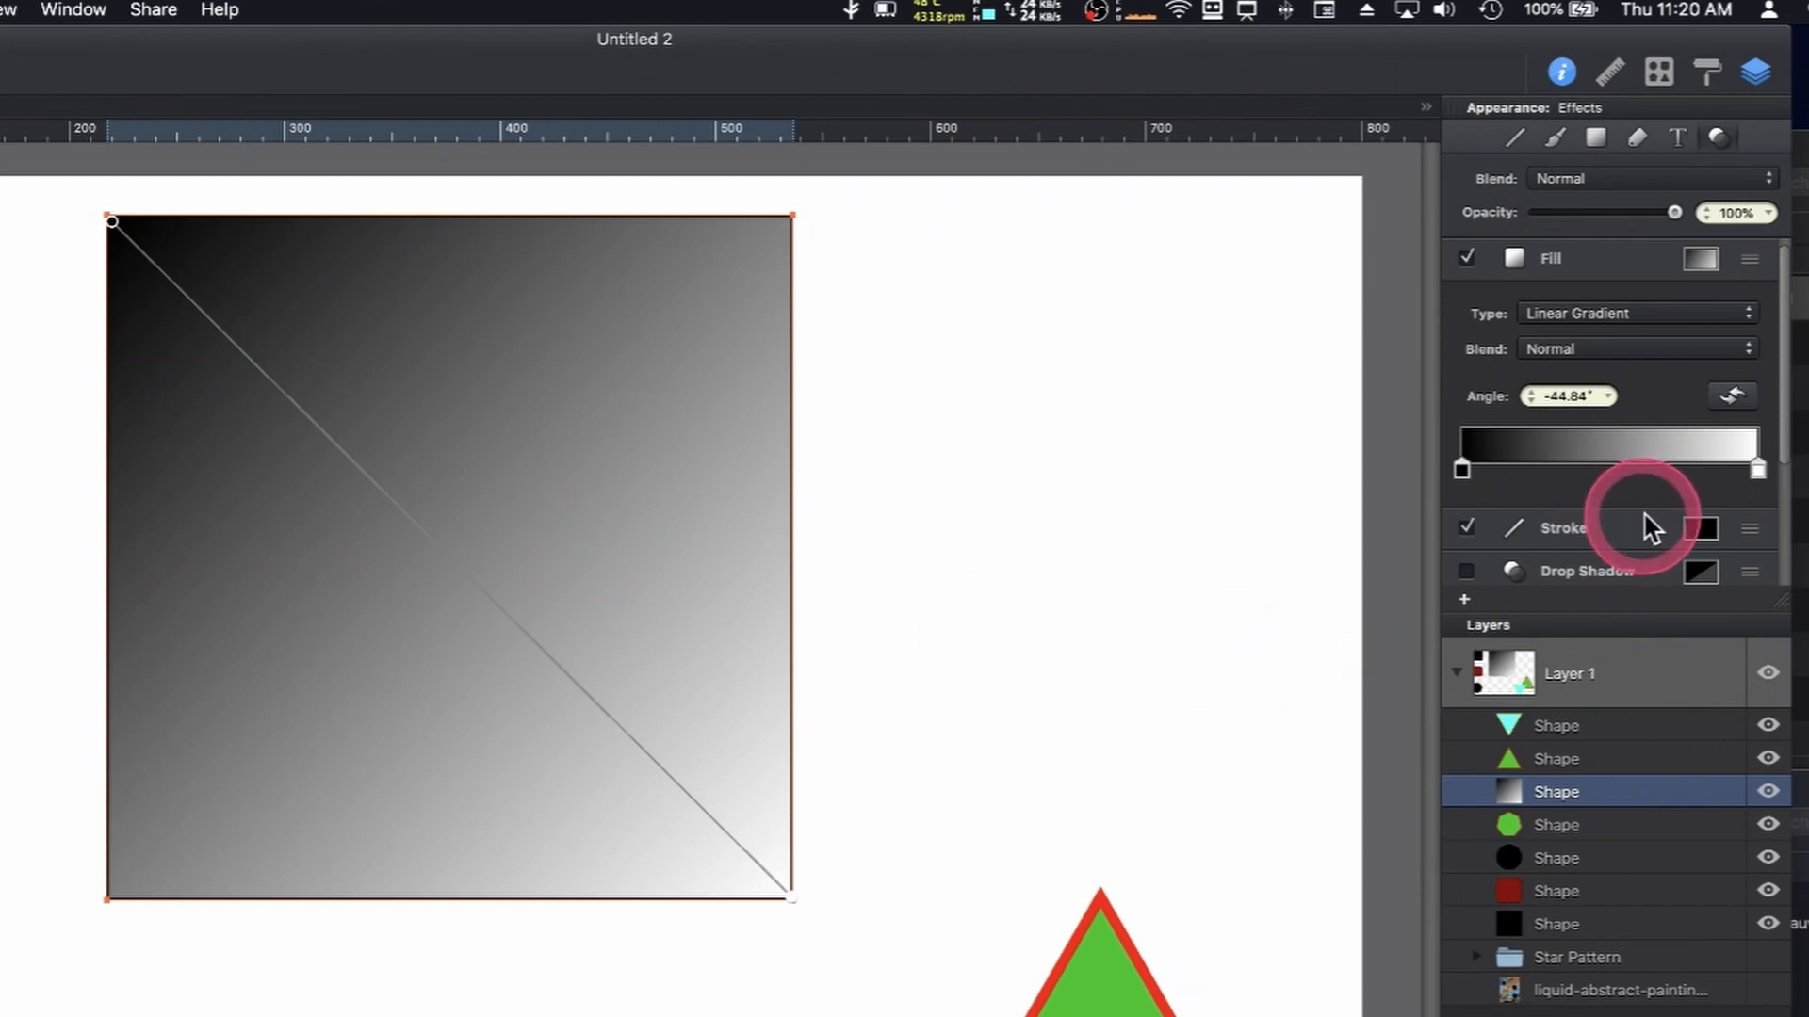
Color the gradient's black starting stop dark red by setting its Red value to 98
click(1463, 471)
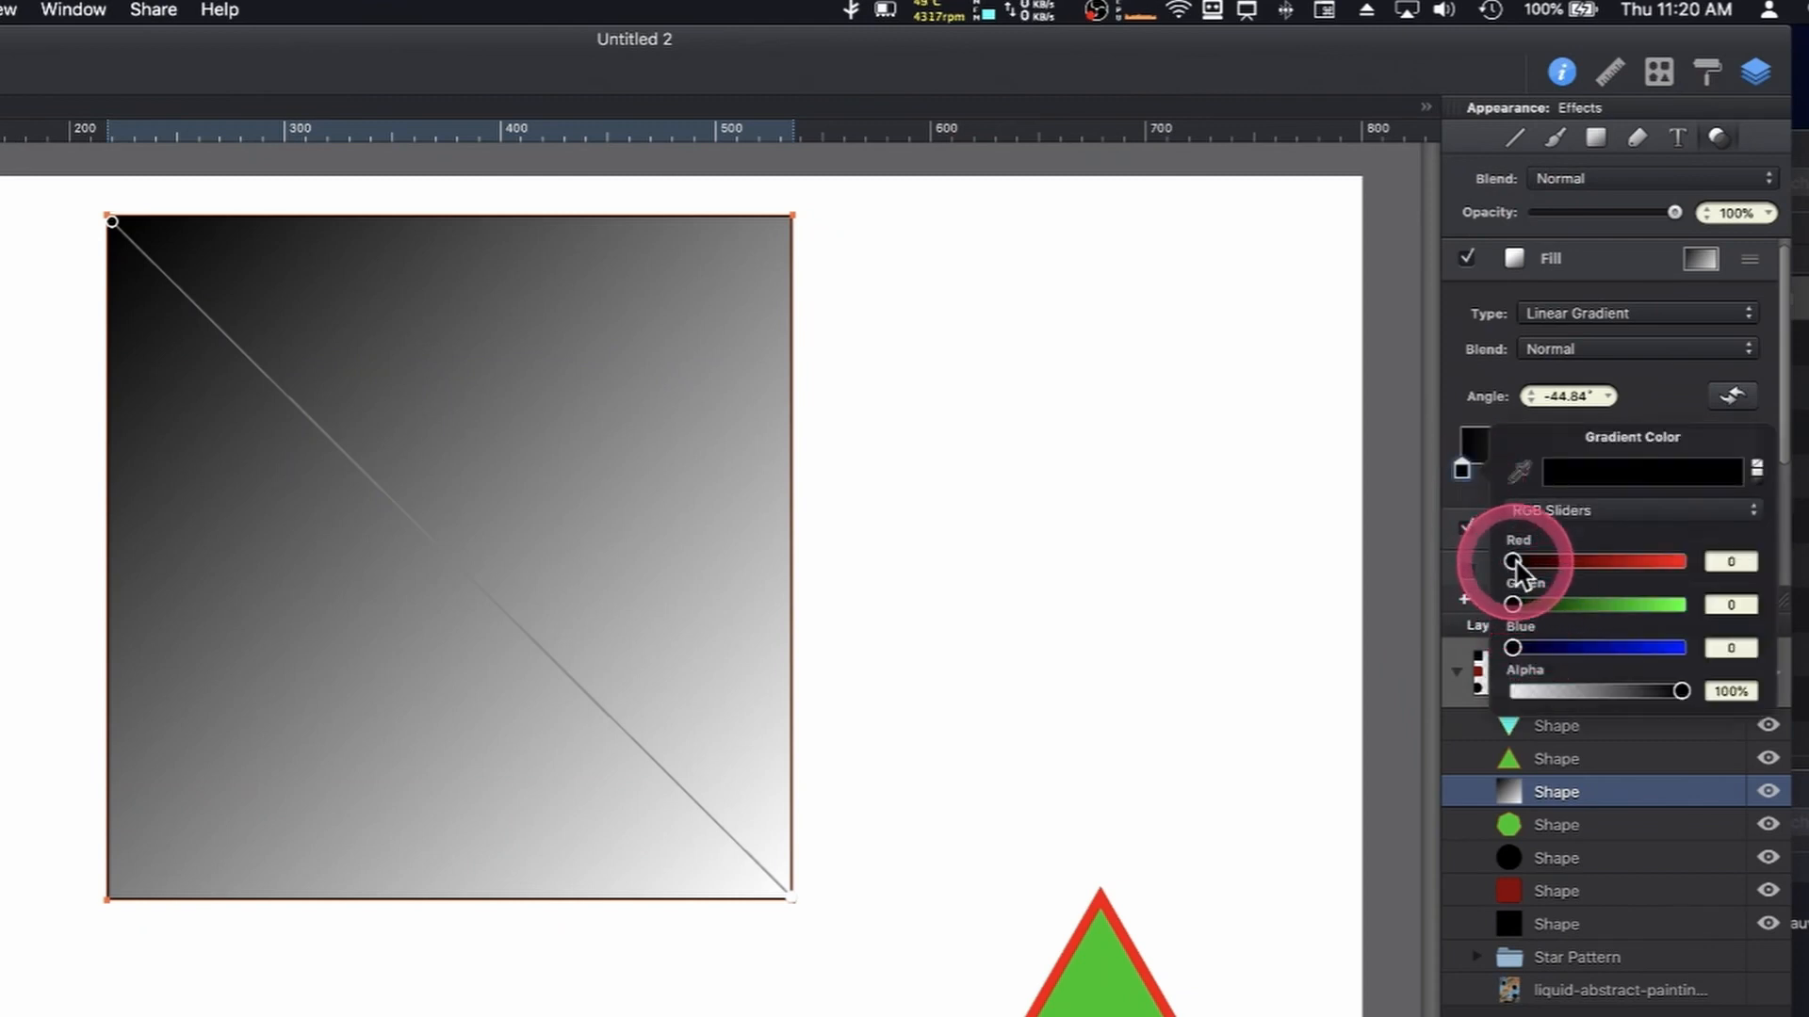
drag(1515, 564, 1579, 567)
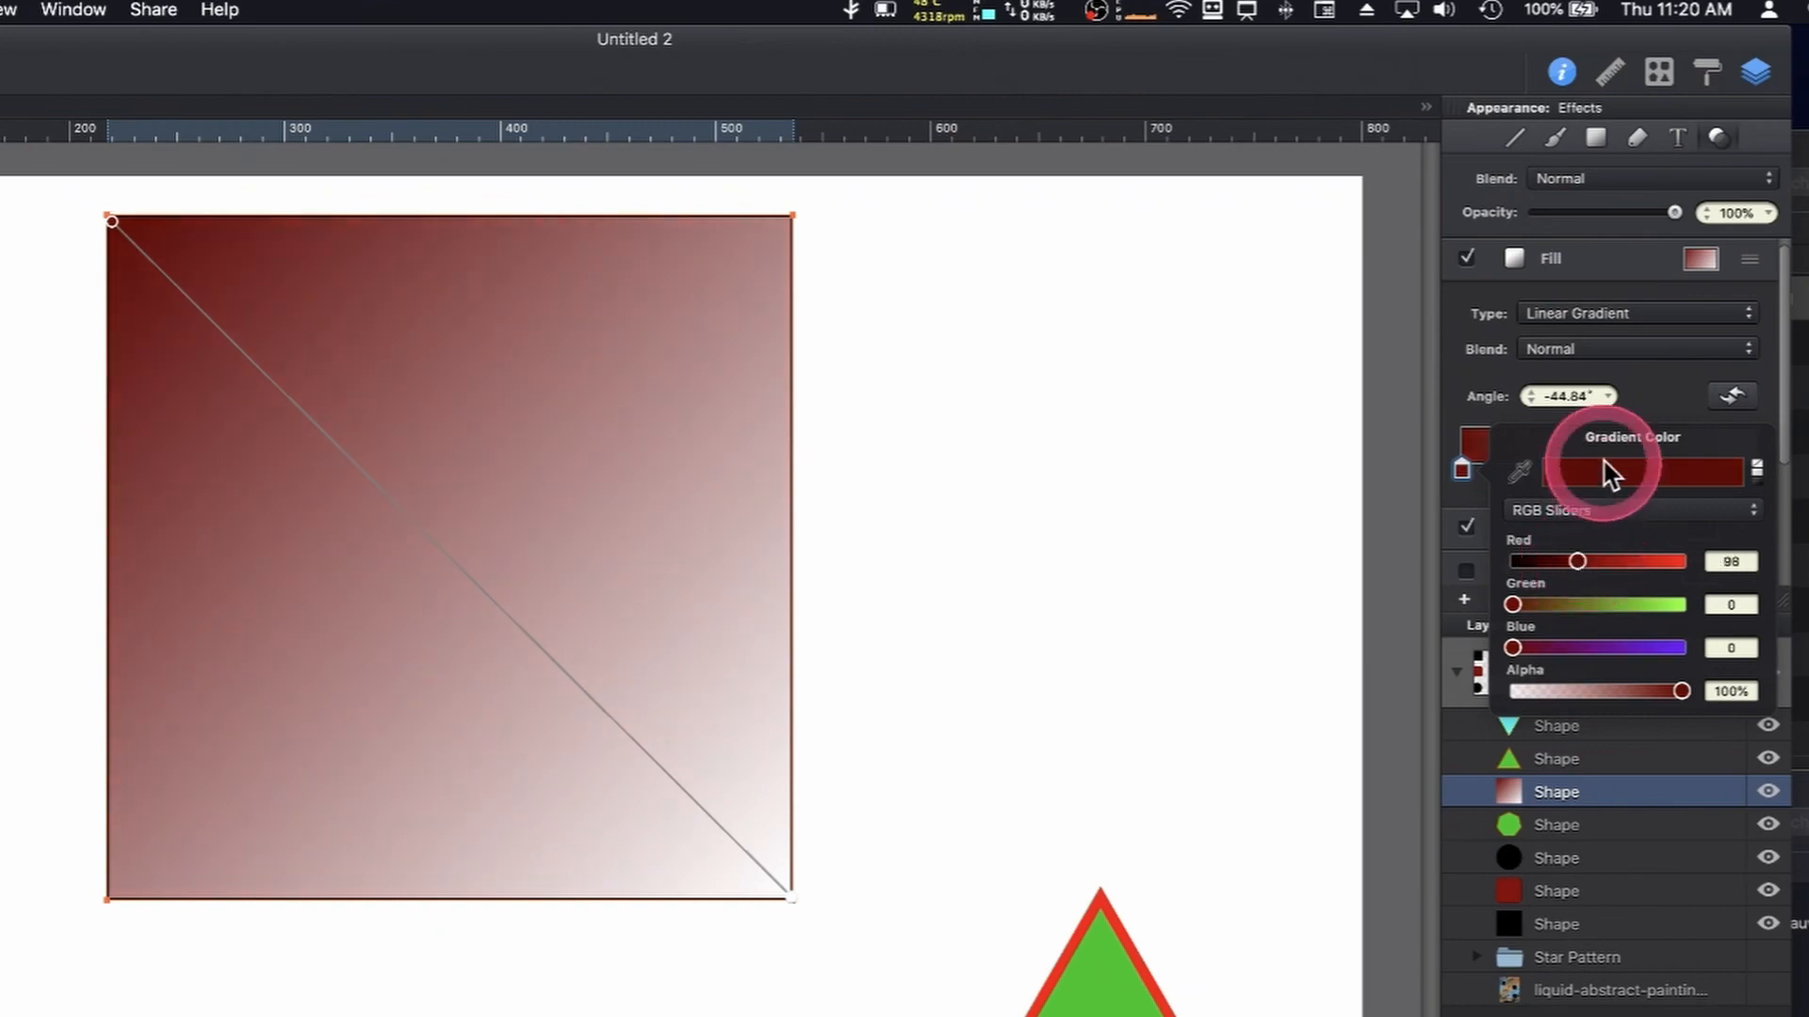
click(1462, 470)
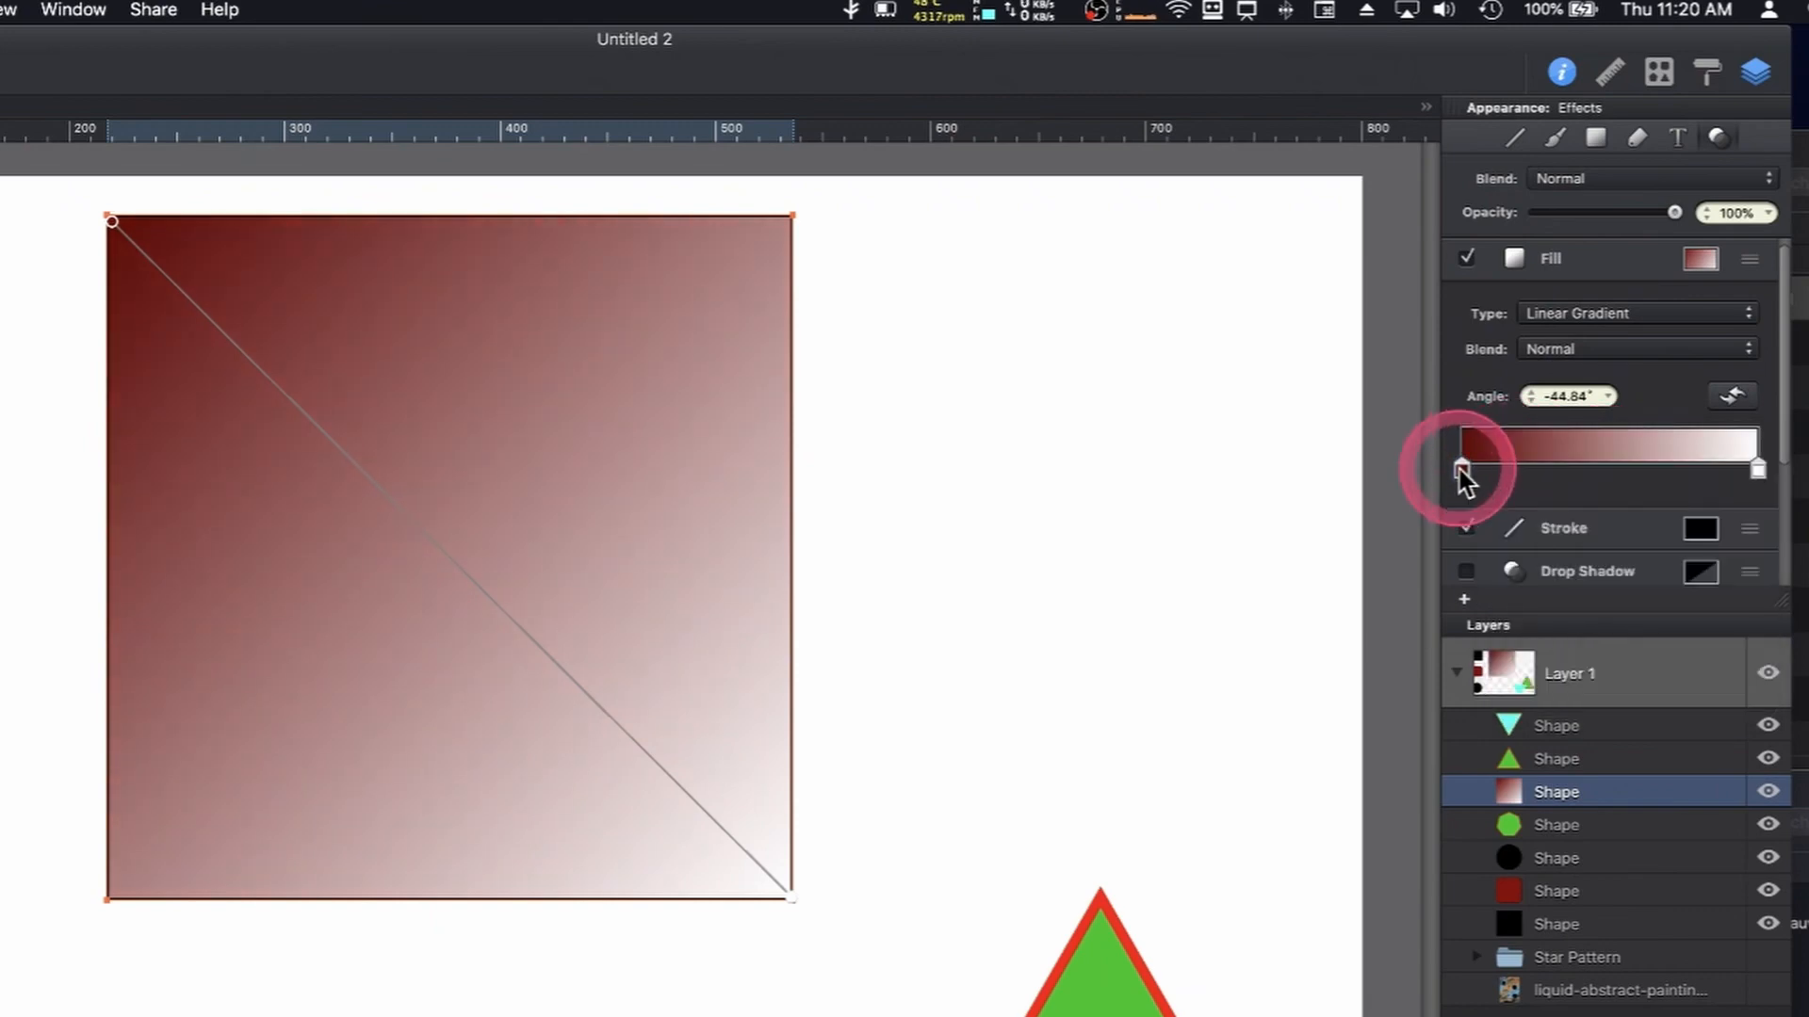
Color the gradient's white end stop bright red, with Green and Blue set to 0
click(1758, 470)
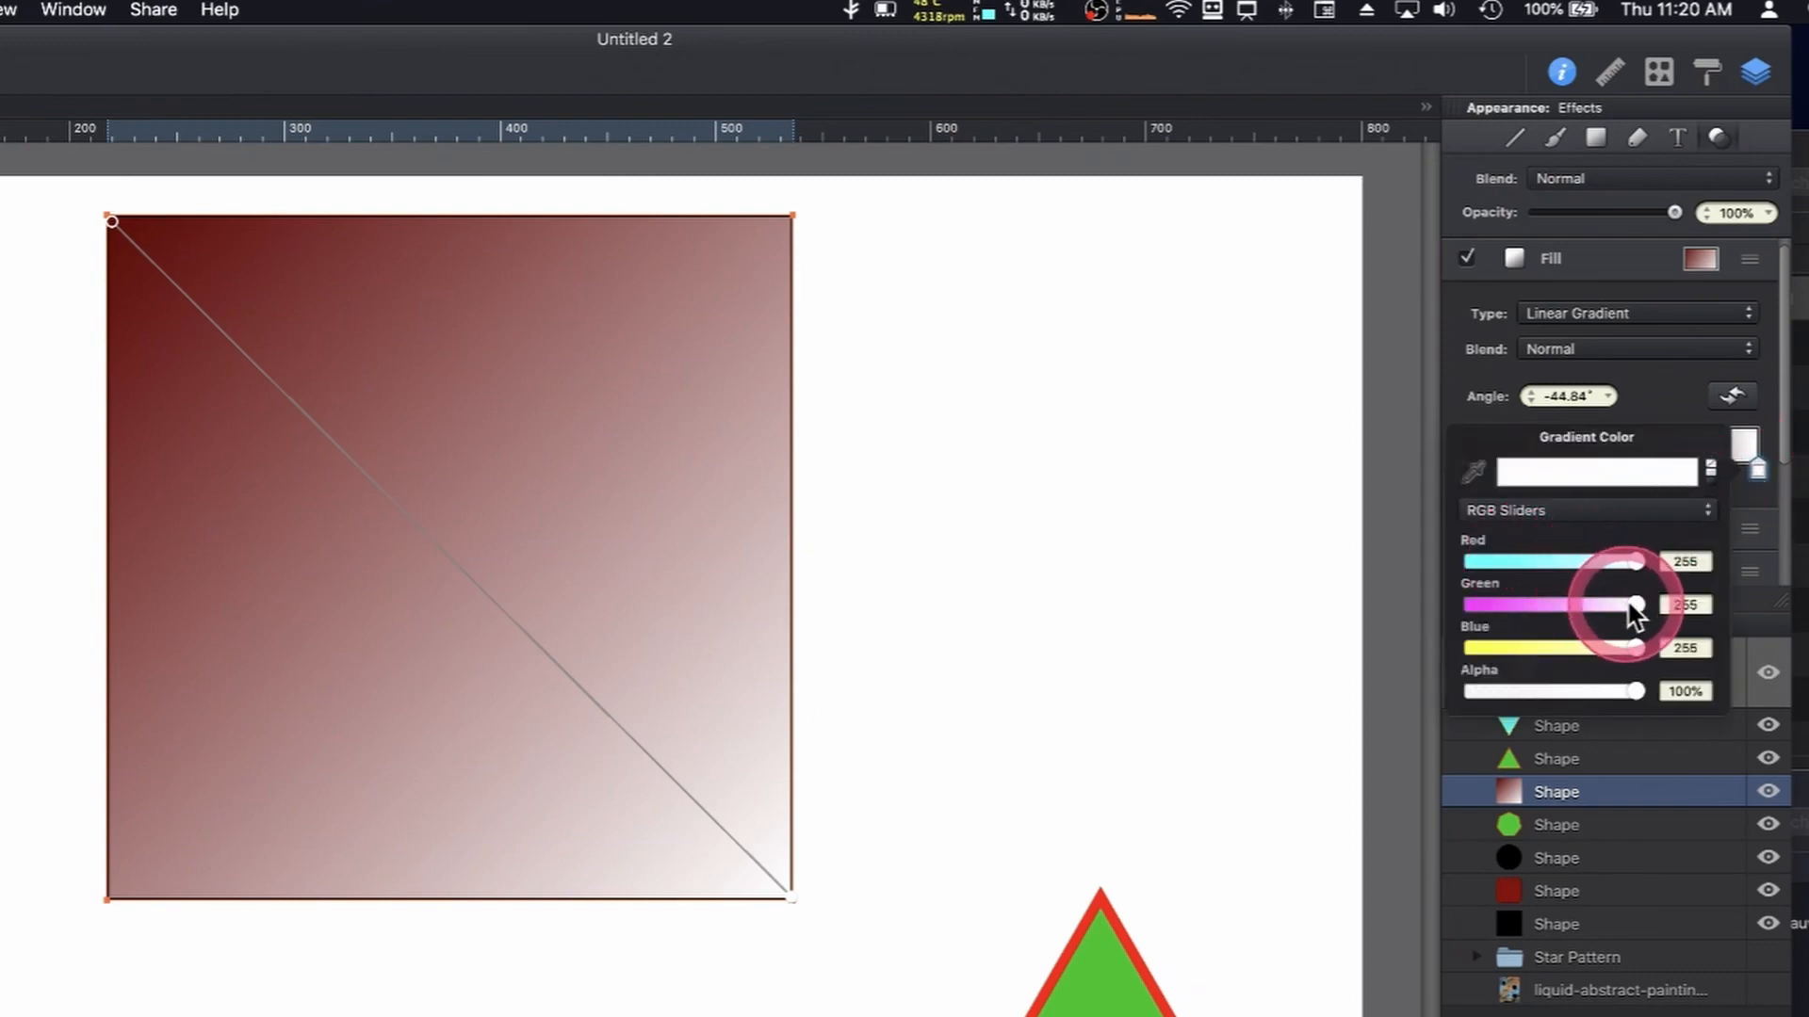
drag(1637, 604, 1467, 605)
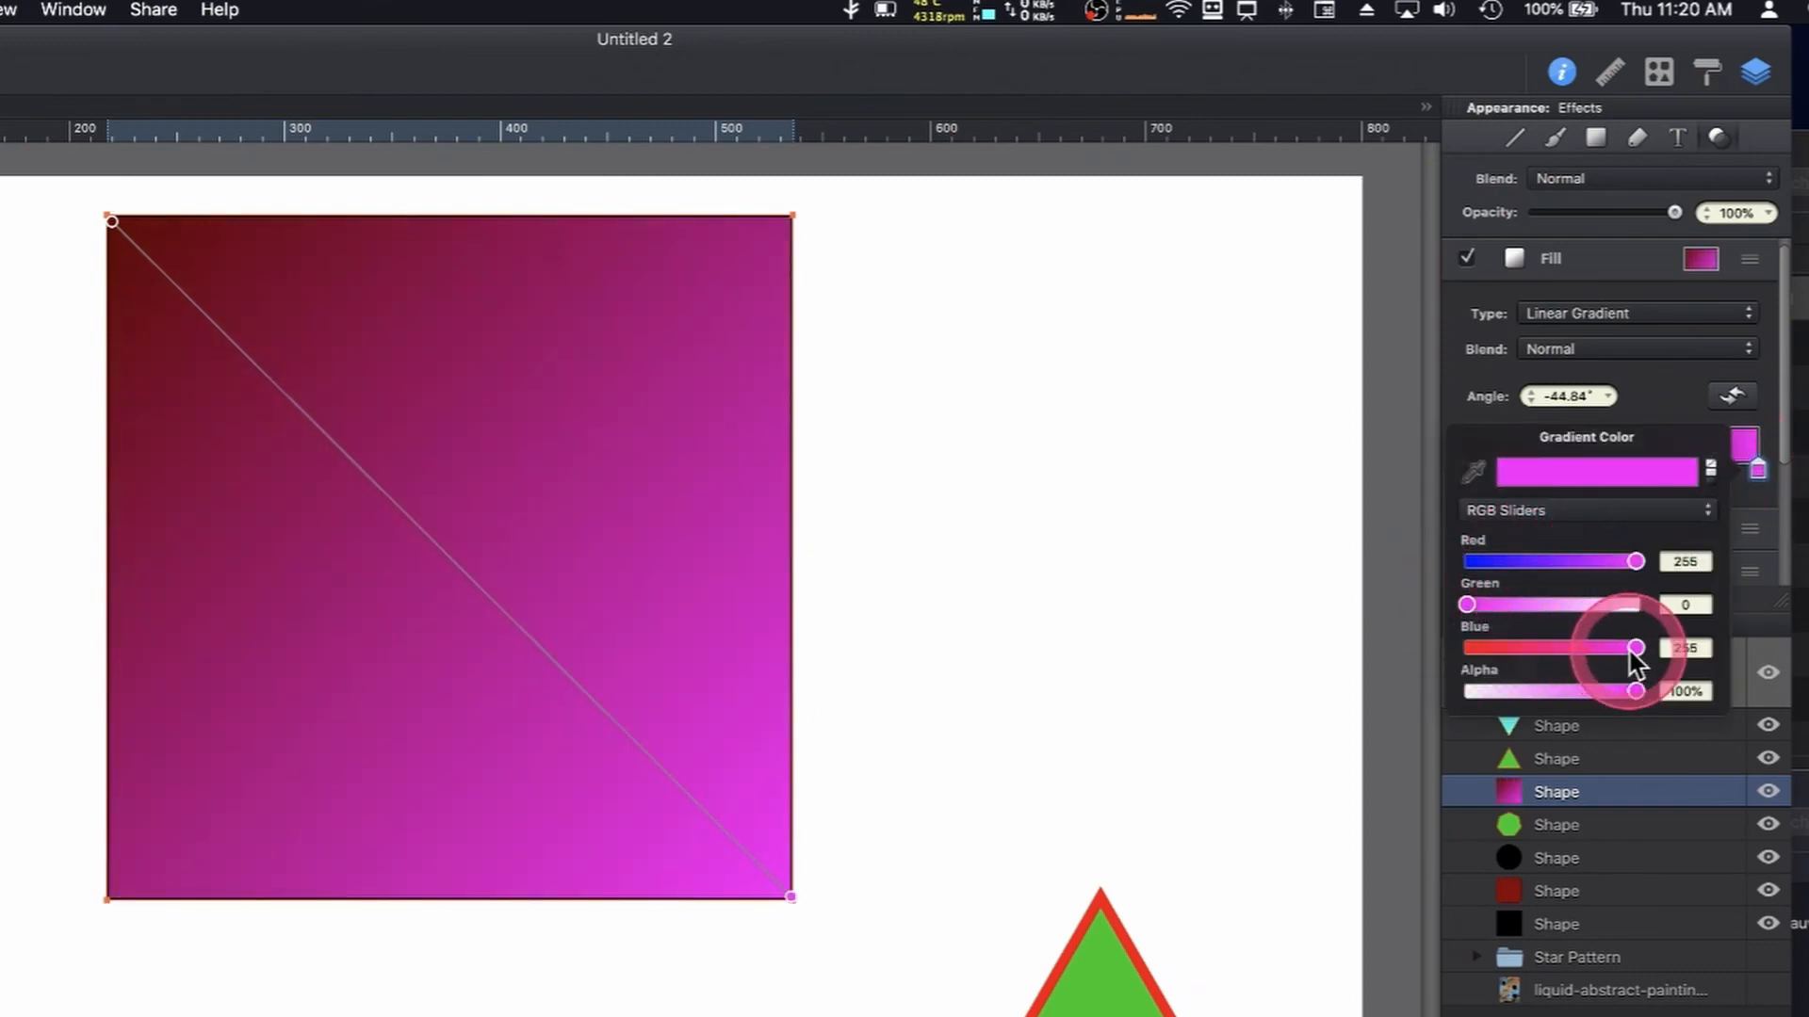
drag(1637, 648, 1393, 640)
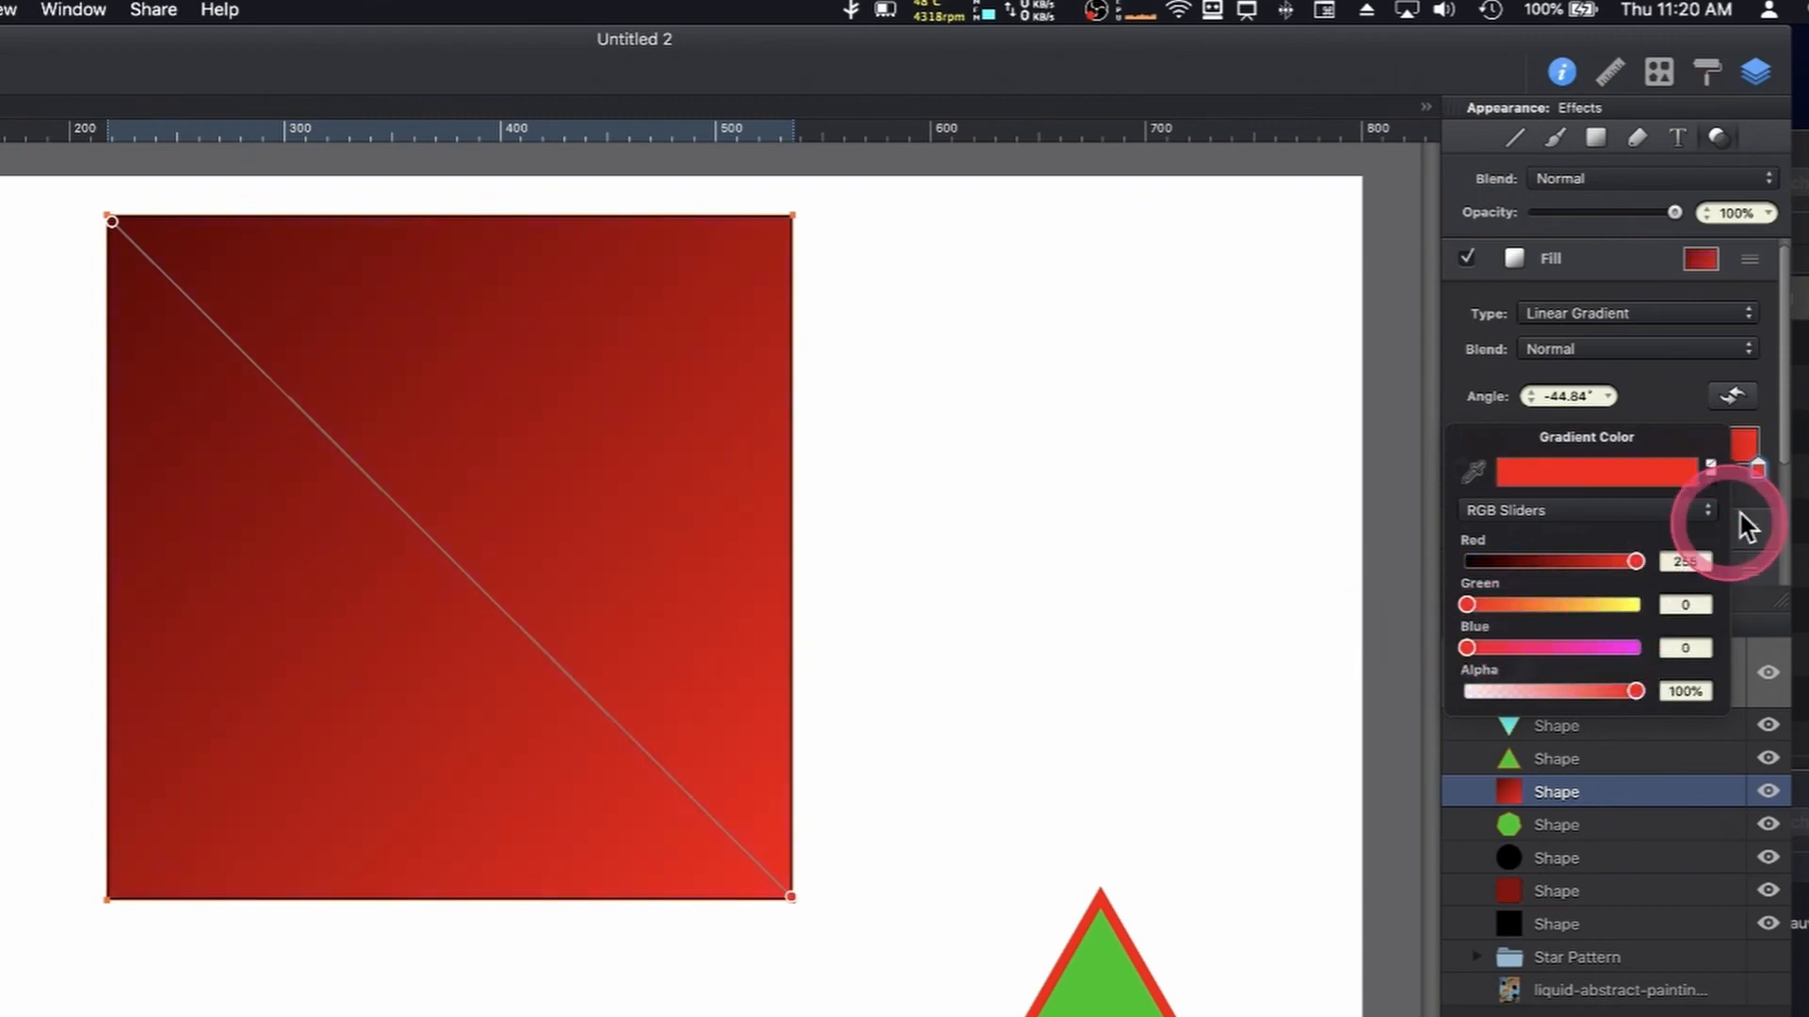
click(1757, 473)
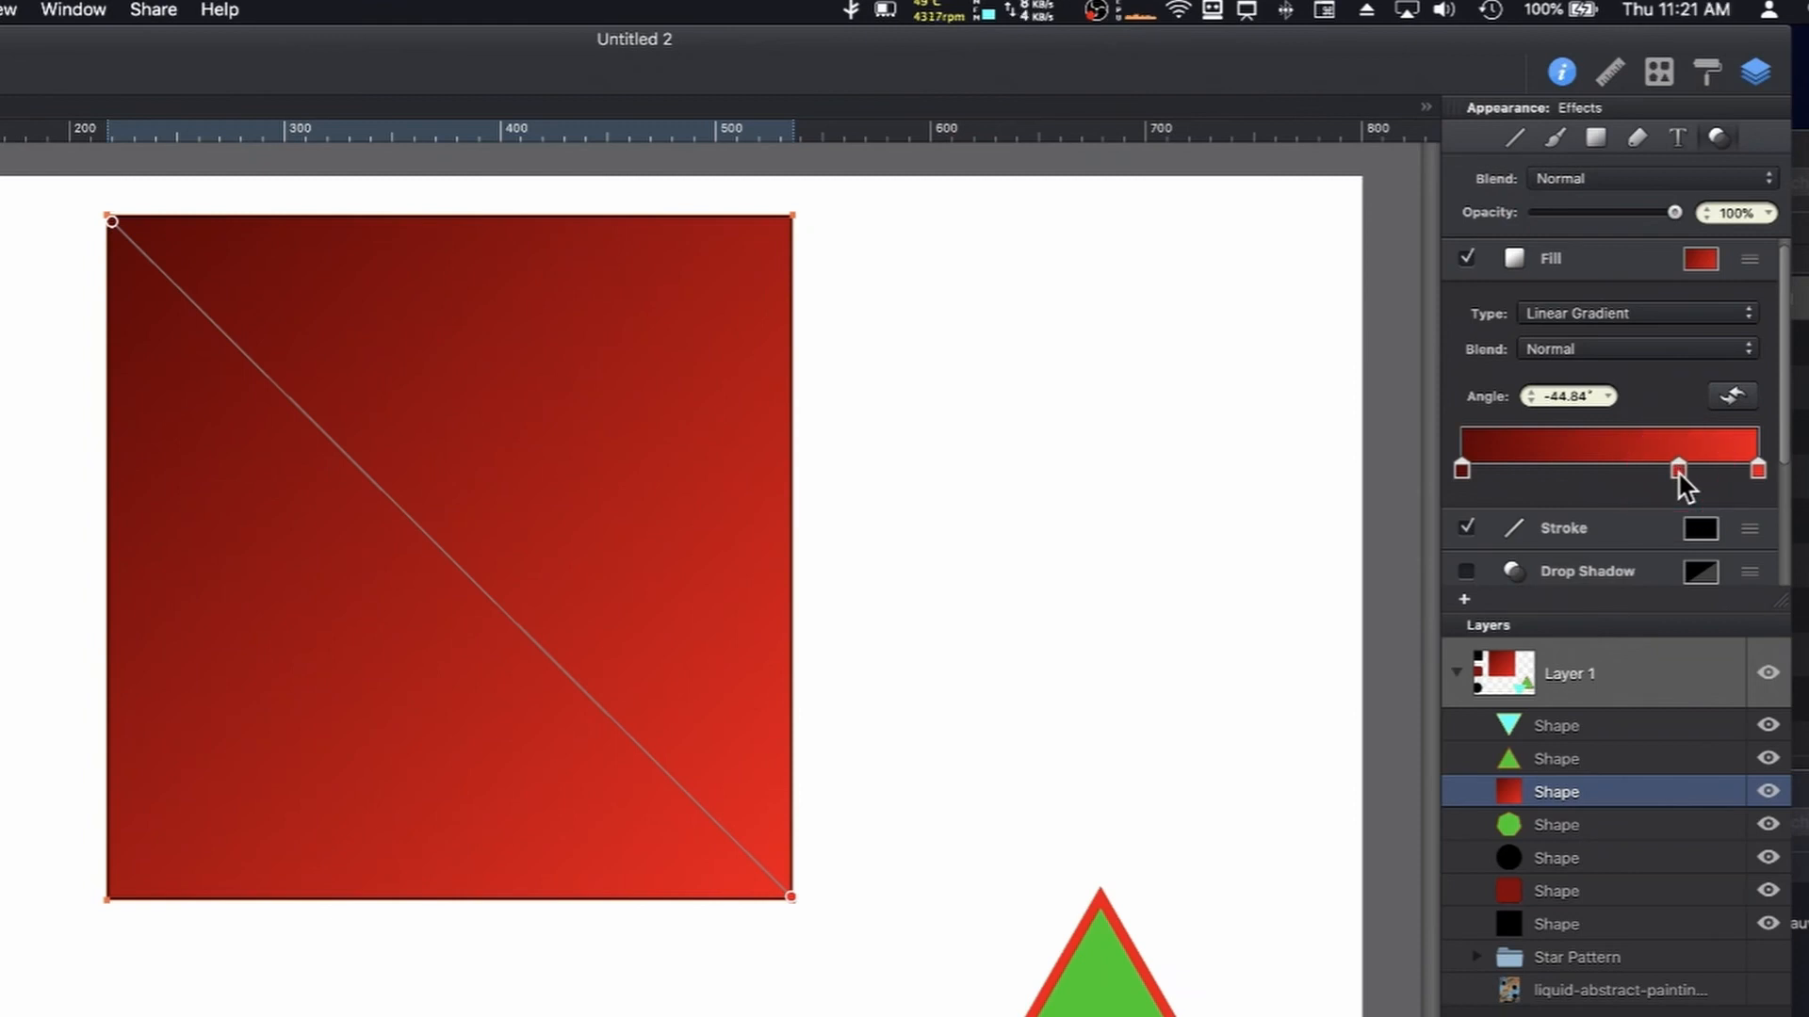
Add a color stop about three quarters along the gradient and make it yellow by raising Green to its maximum
double_click(1678, 470)
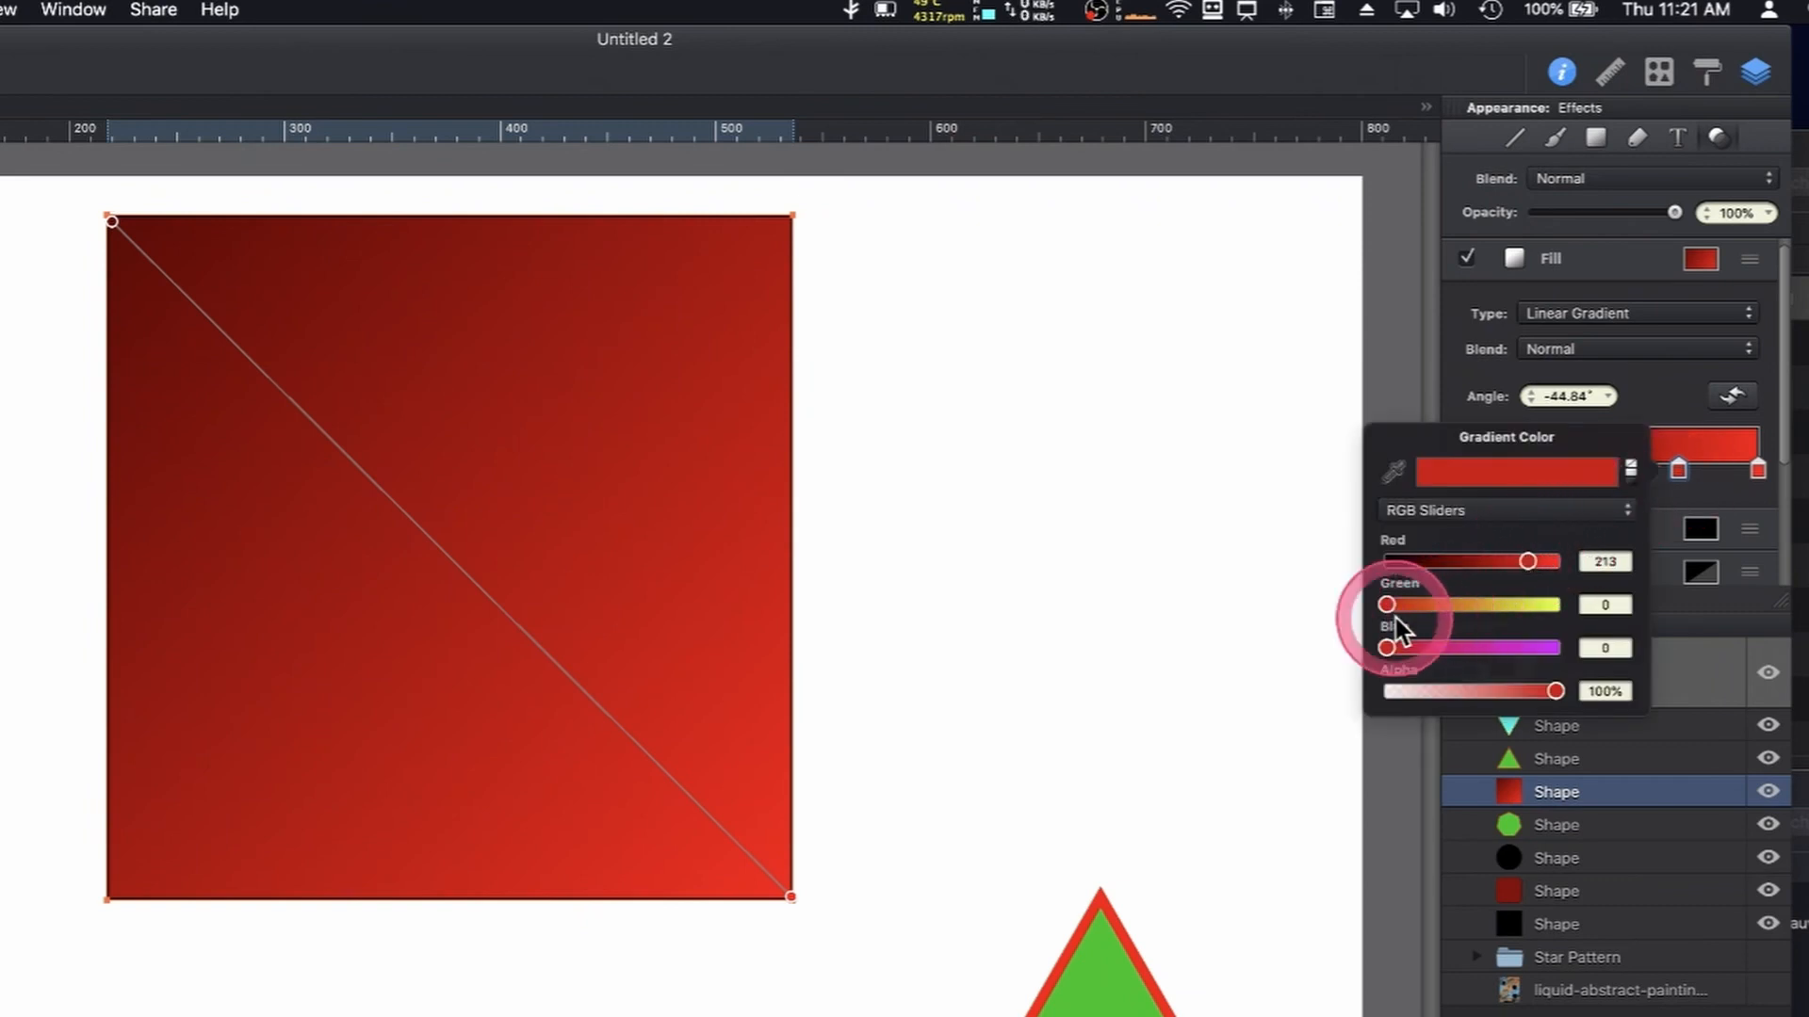
drag(1386, 604, 1693, 484)
click(1694, 484)
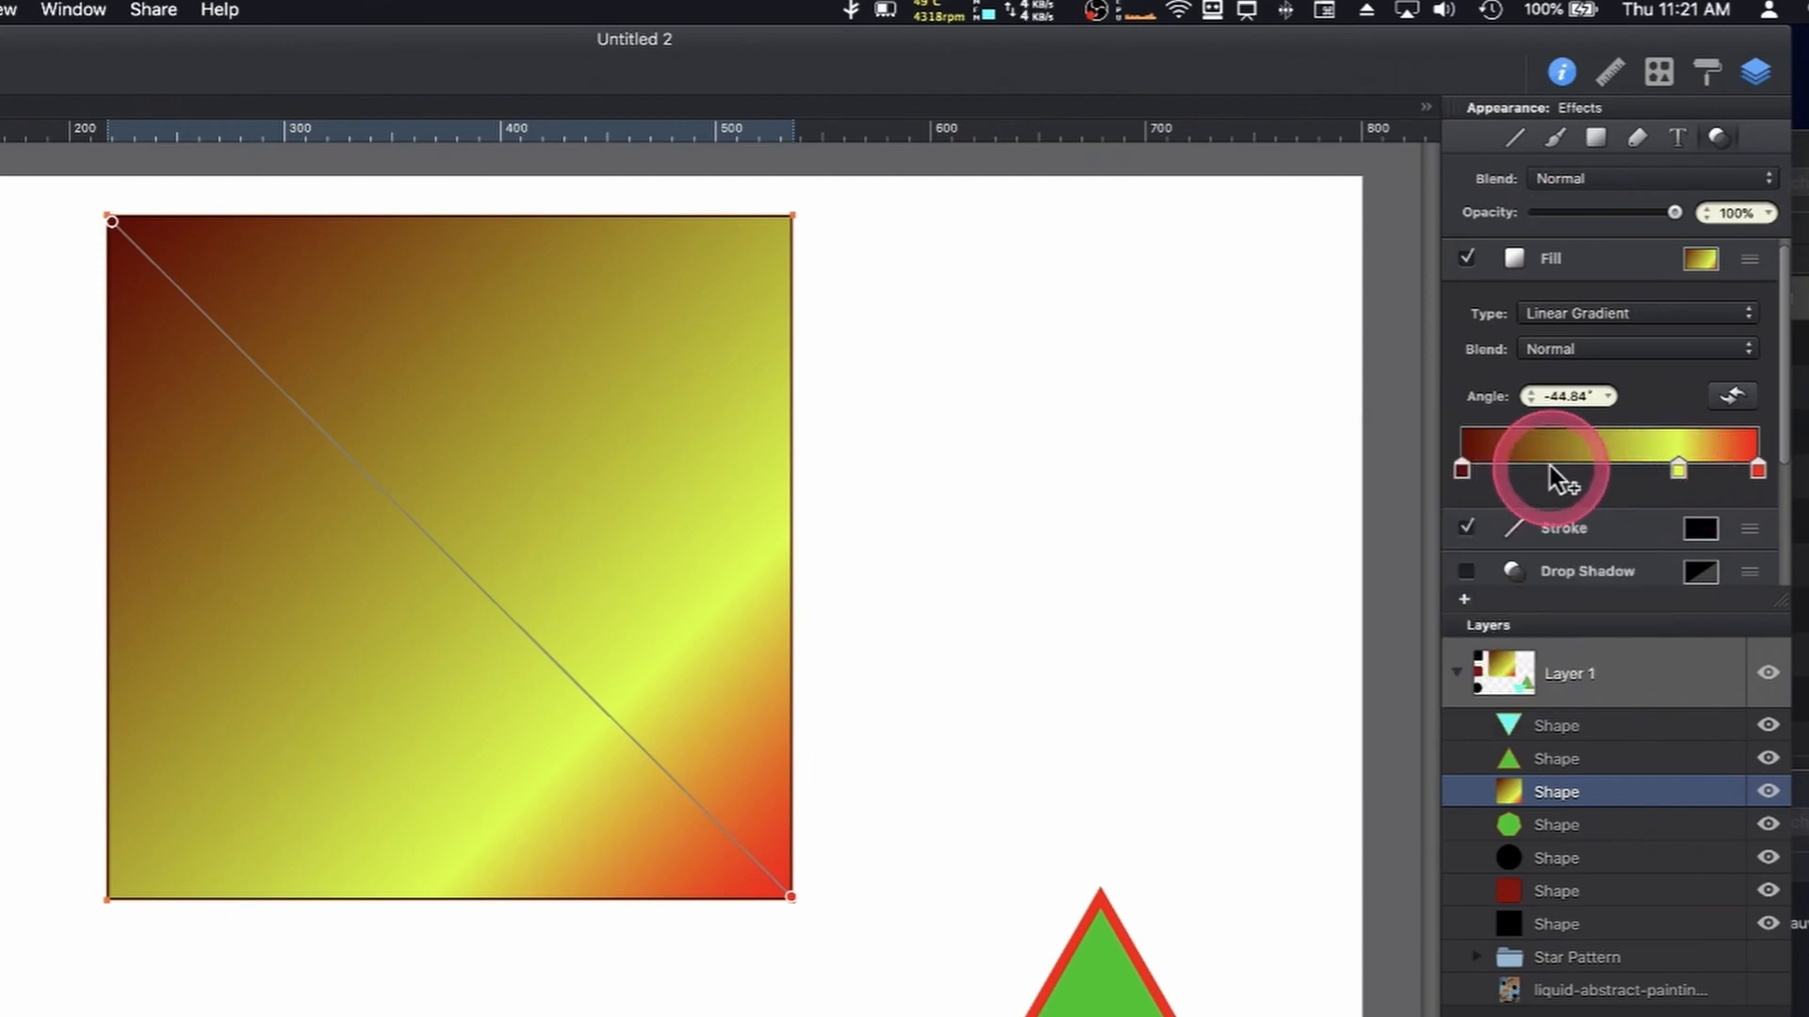
Add another color stop about a third along the gradient and make it purple, with Blue at maximum and Green at minimum
click(1550, 466)
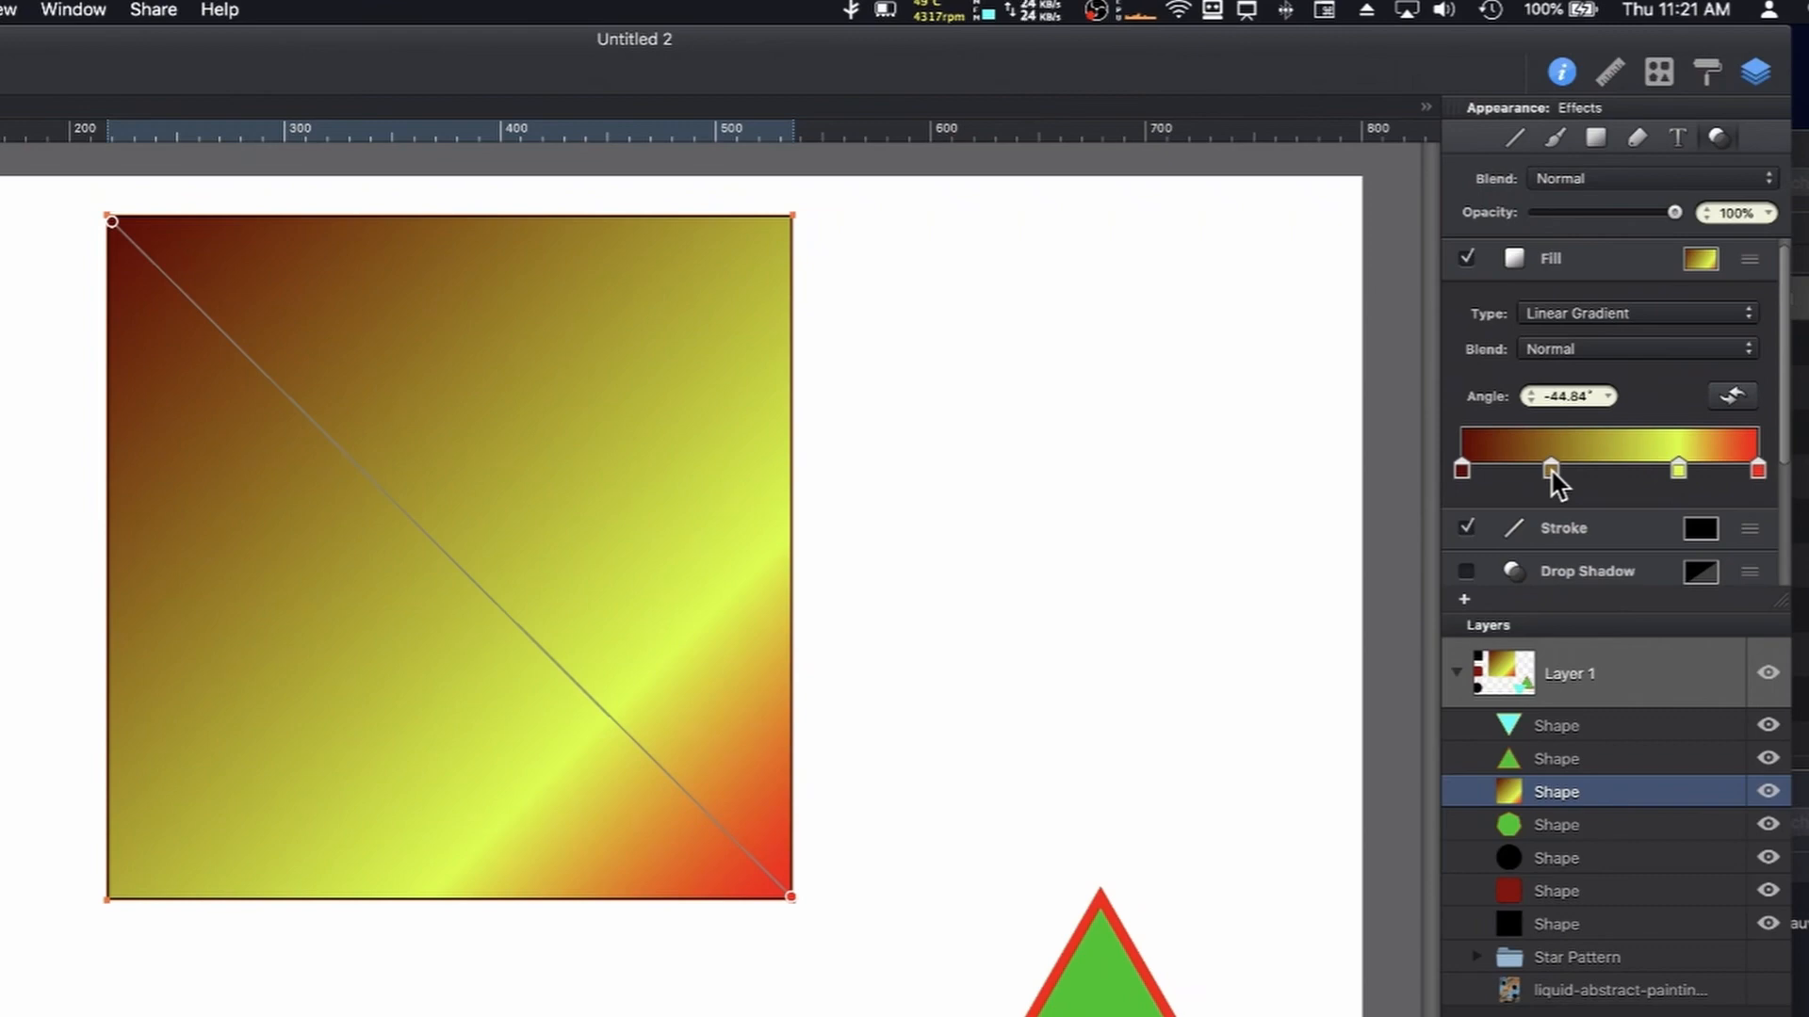
click(1552, 471)
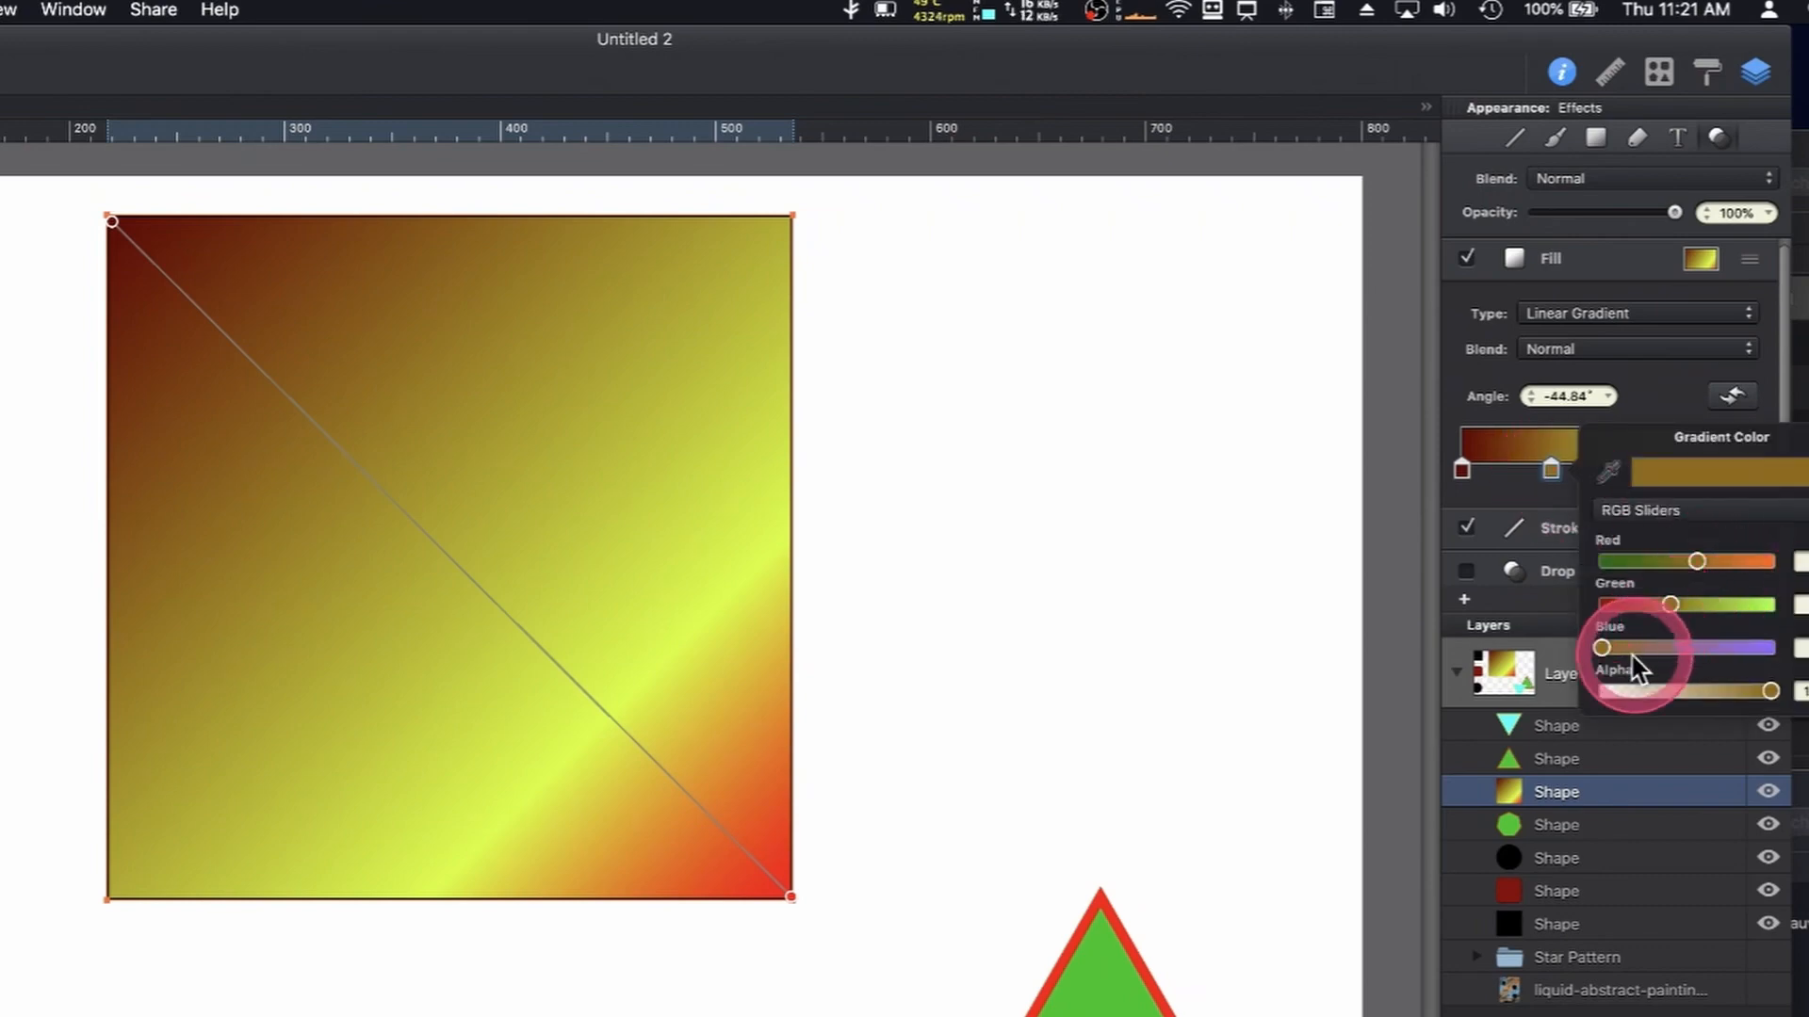
drag(1600, 648, 1602, 608)
click(1671, 606)
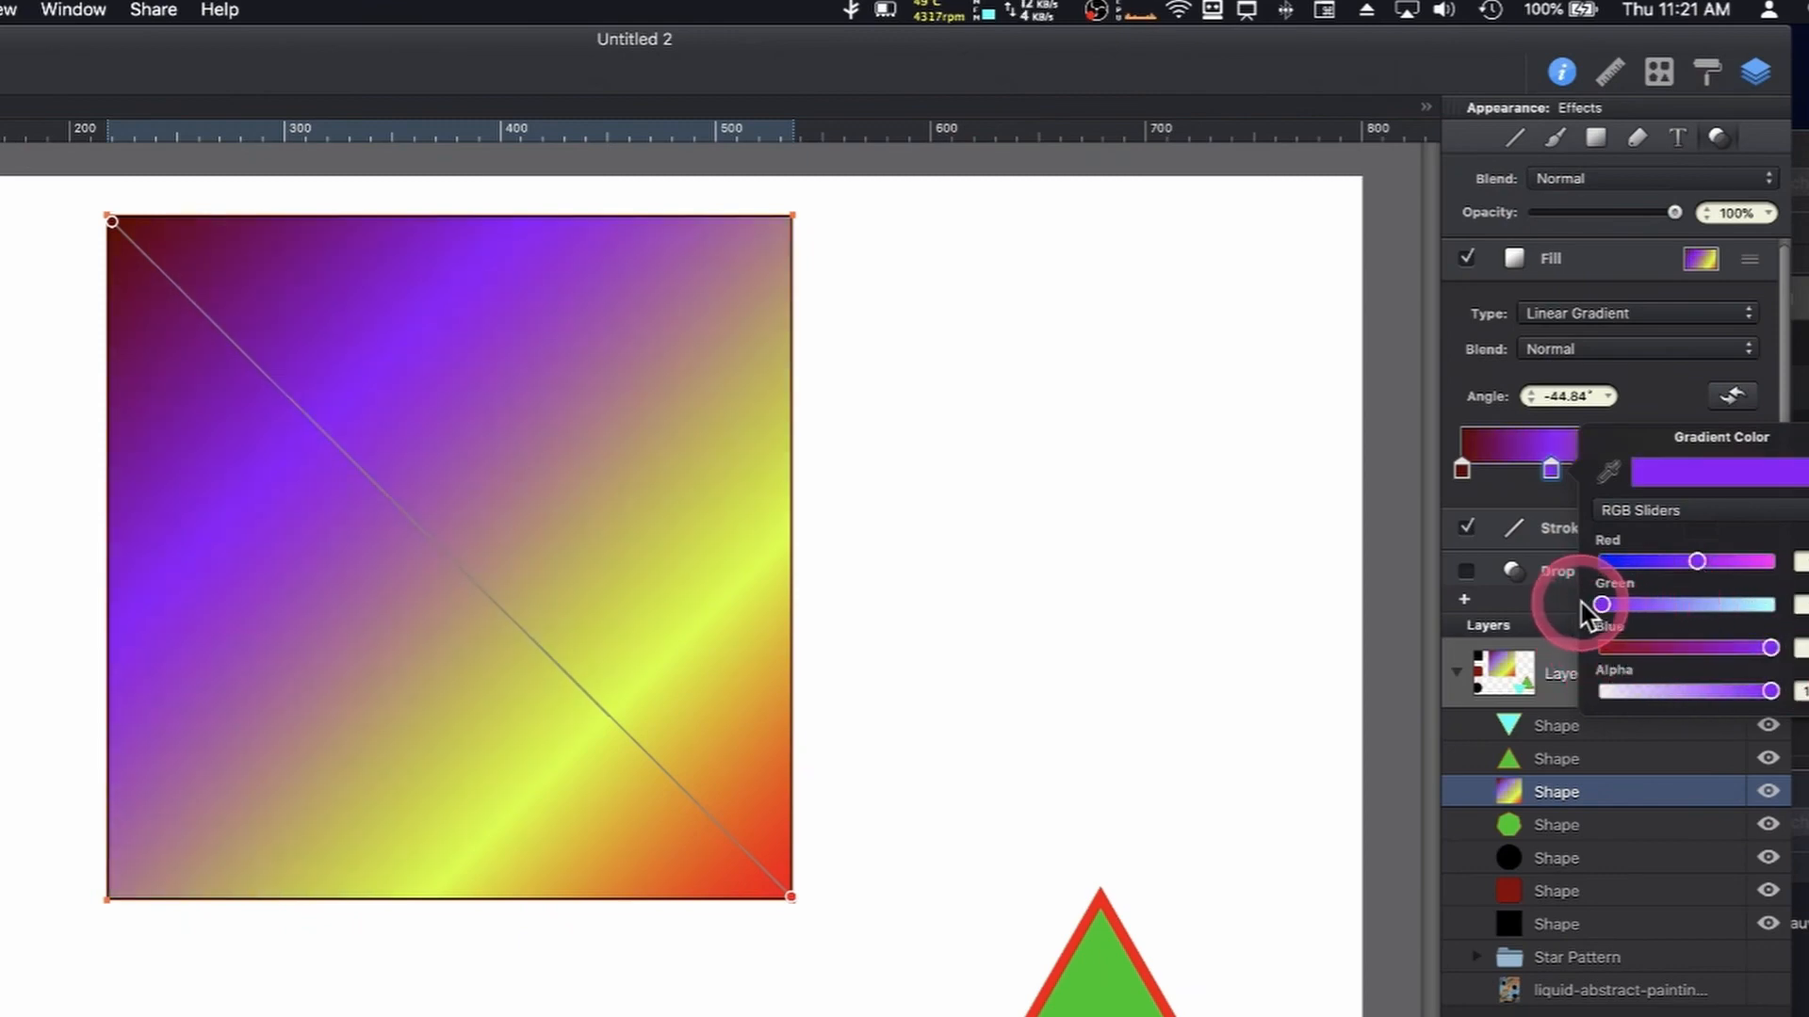
click(1551, 469)
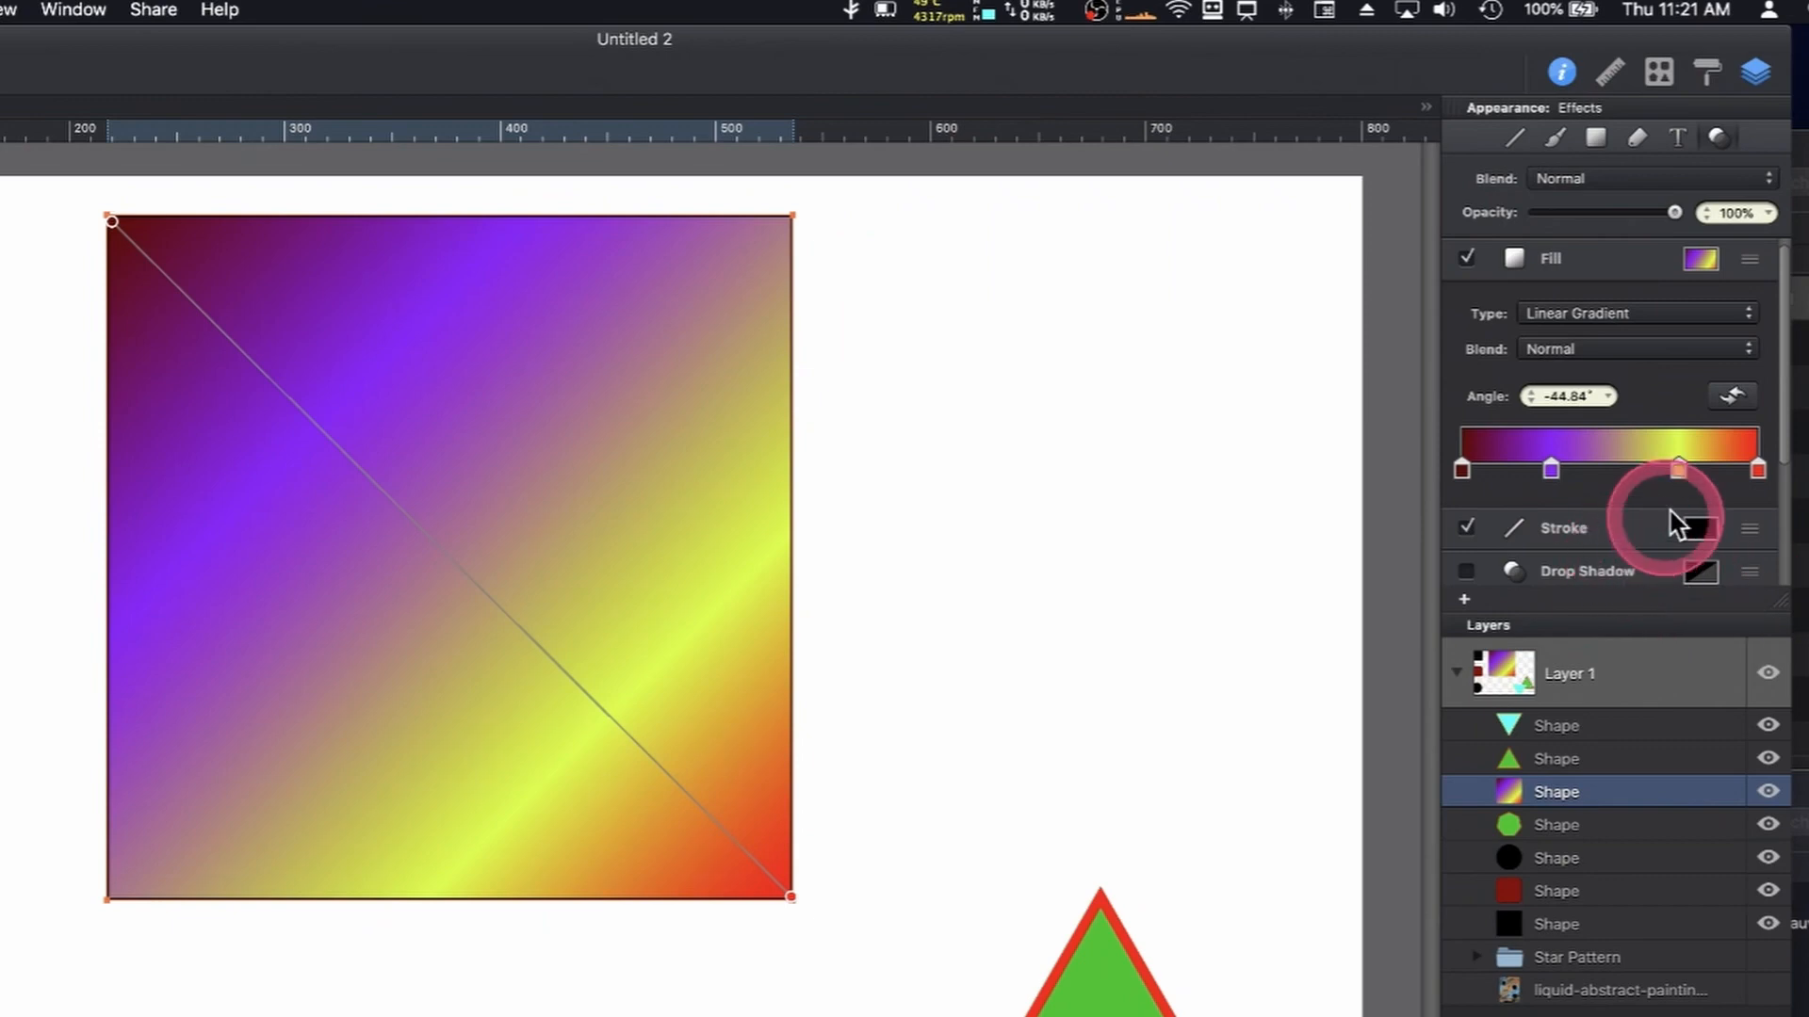
Change the large square's fill type to Radial Gradient and return to the Move tool
click(1672, 315)
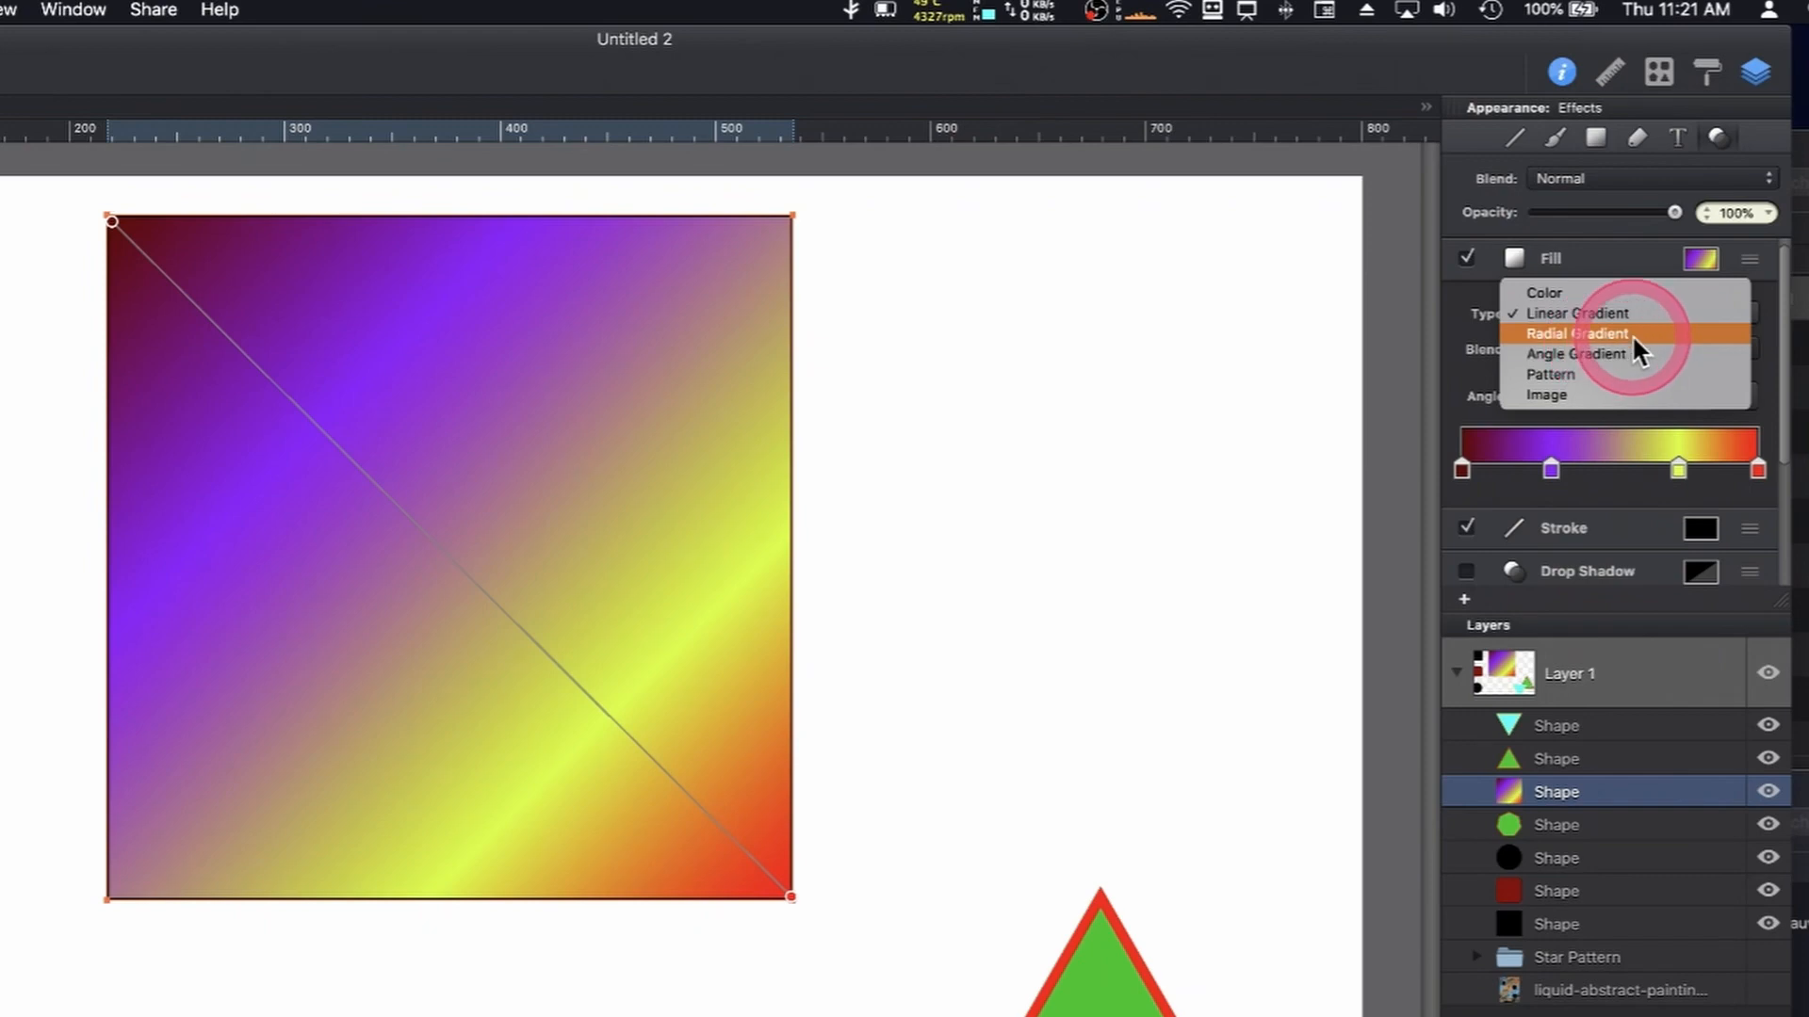
click(1631, 334)
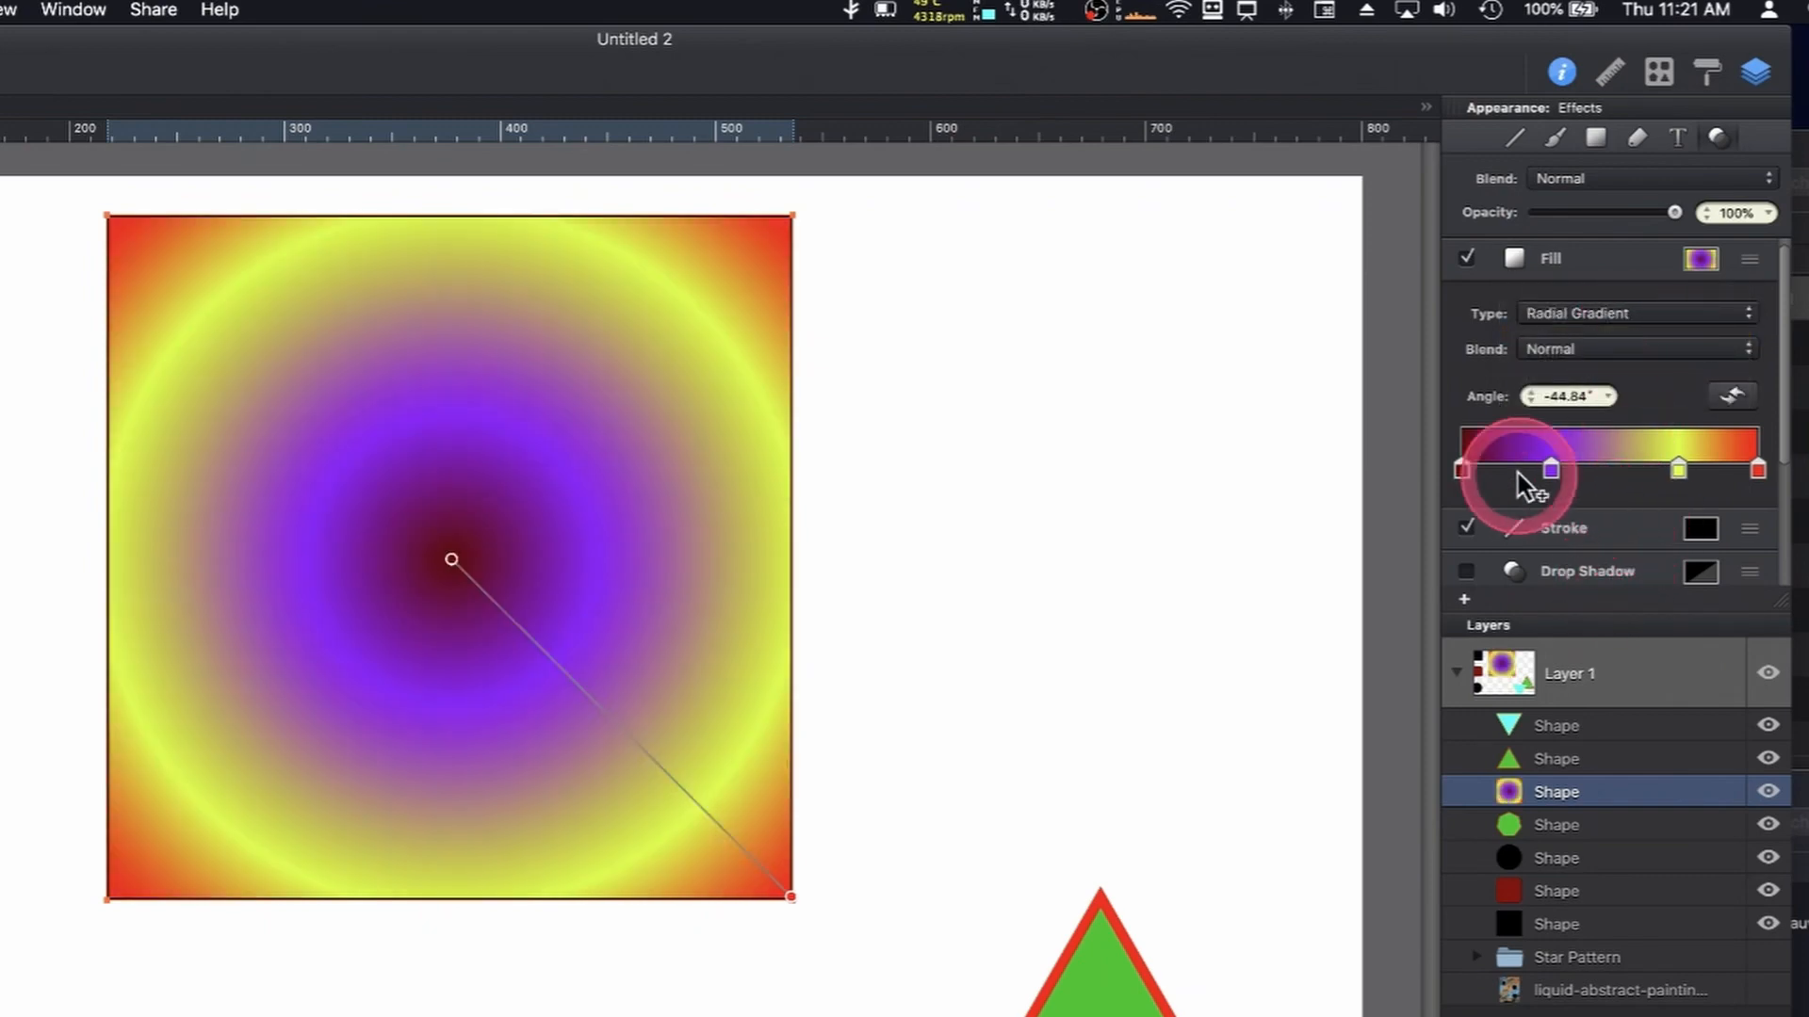
click(1550, 469)
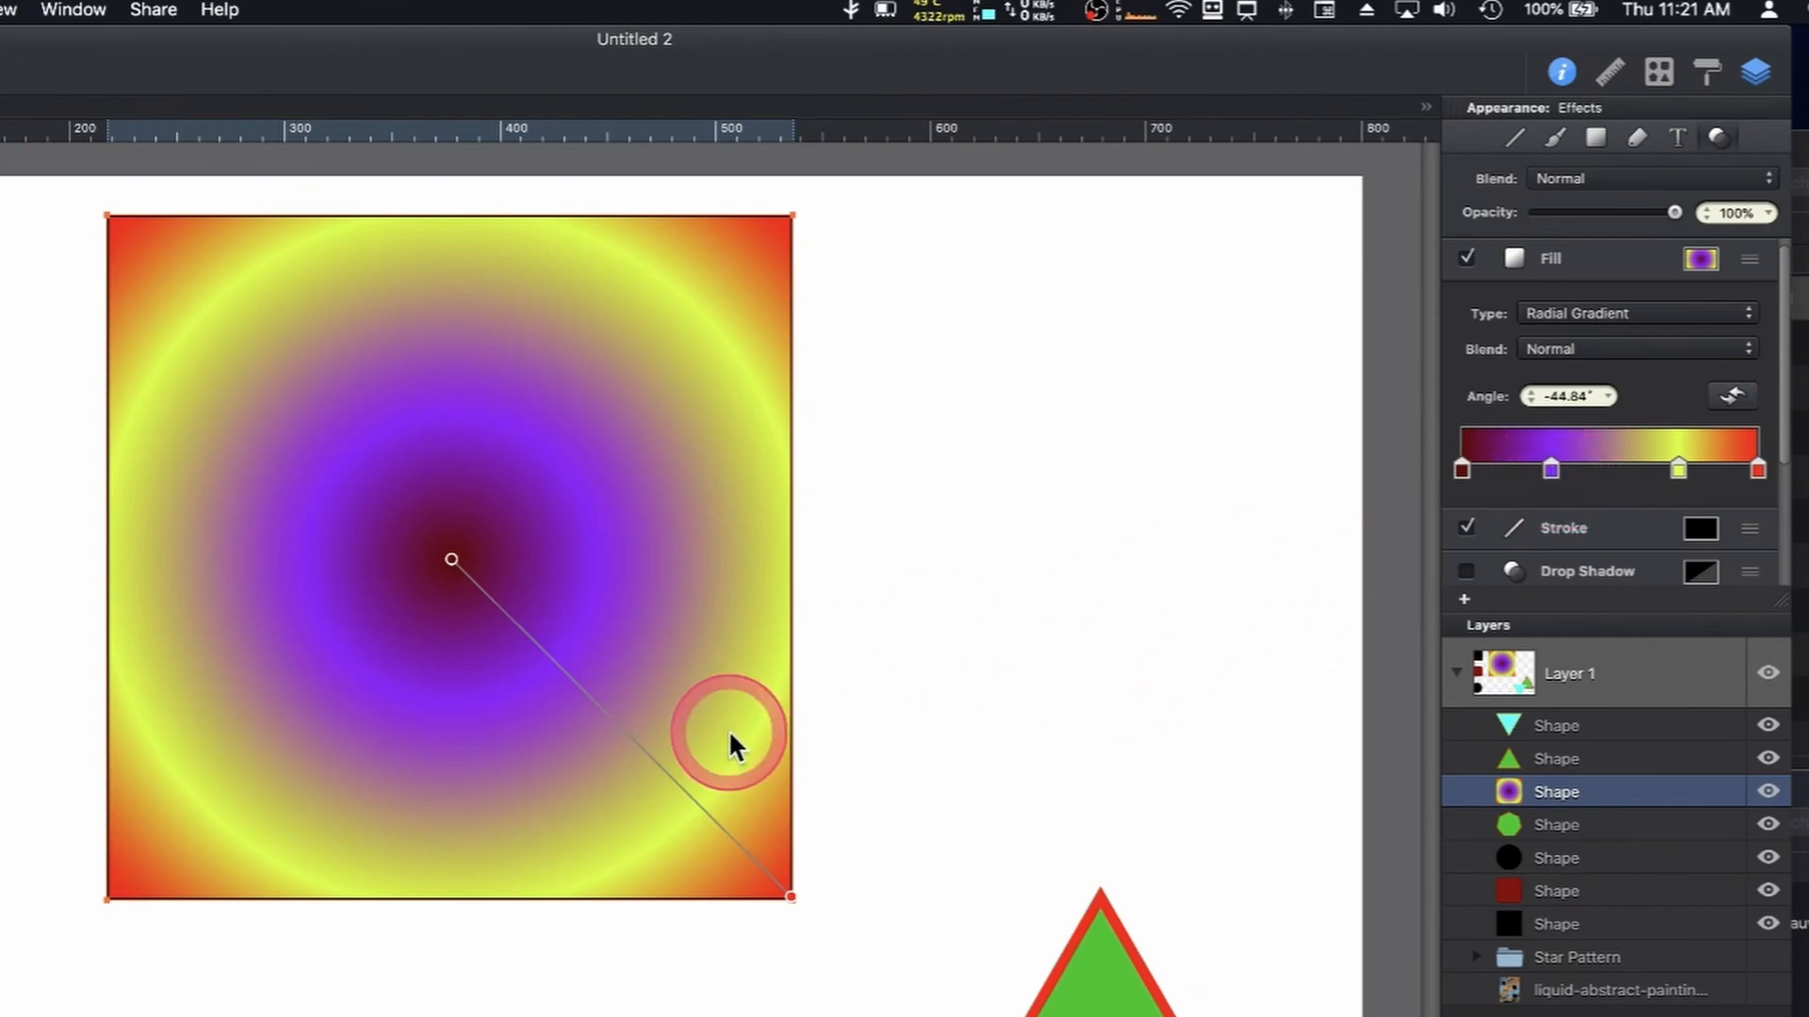
key(v)
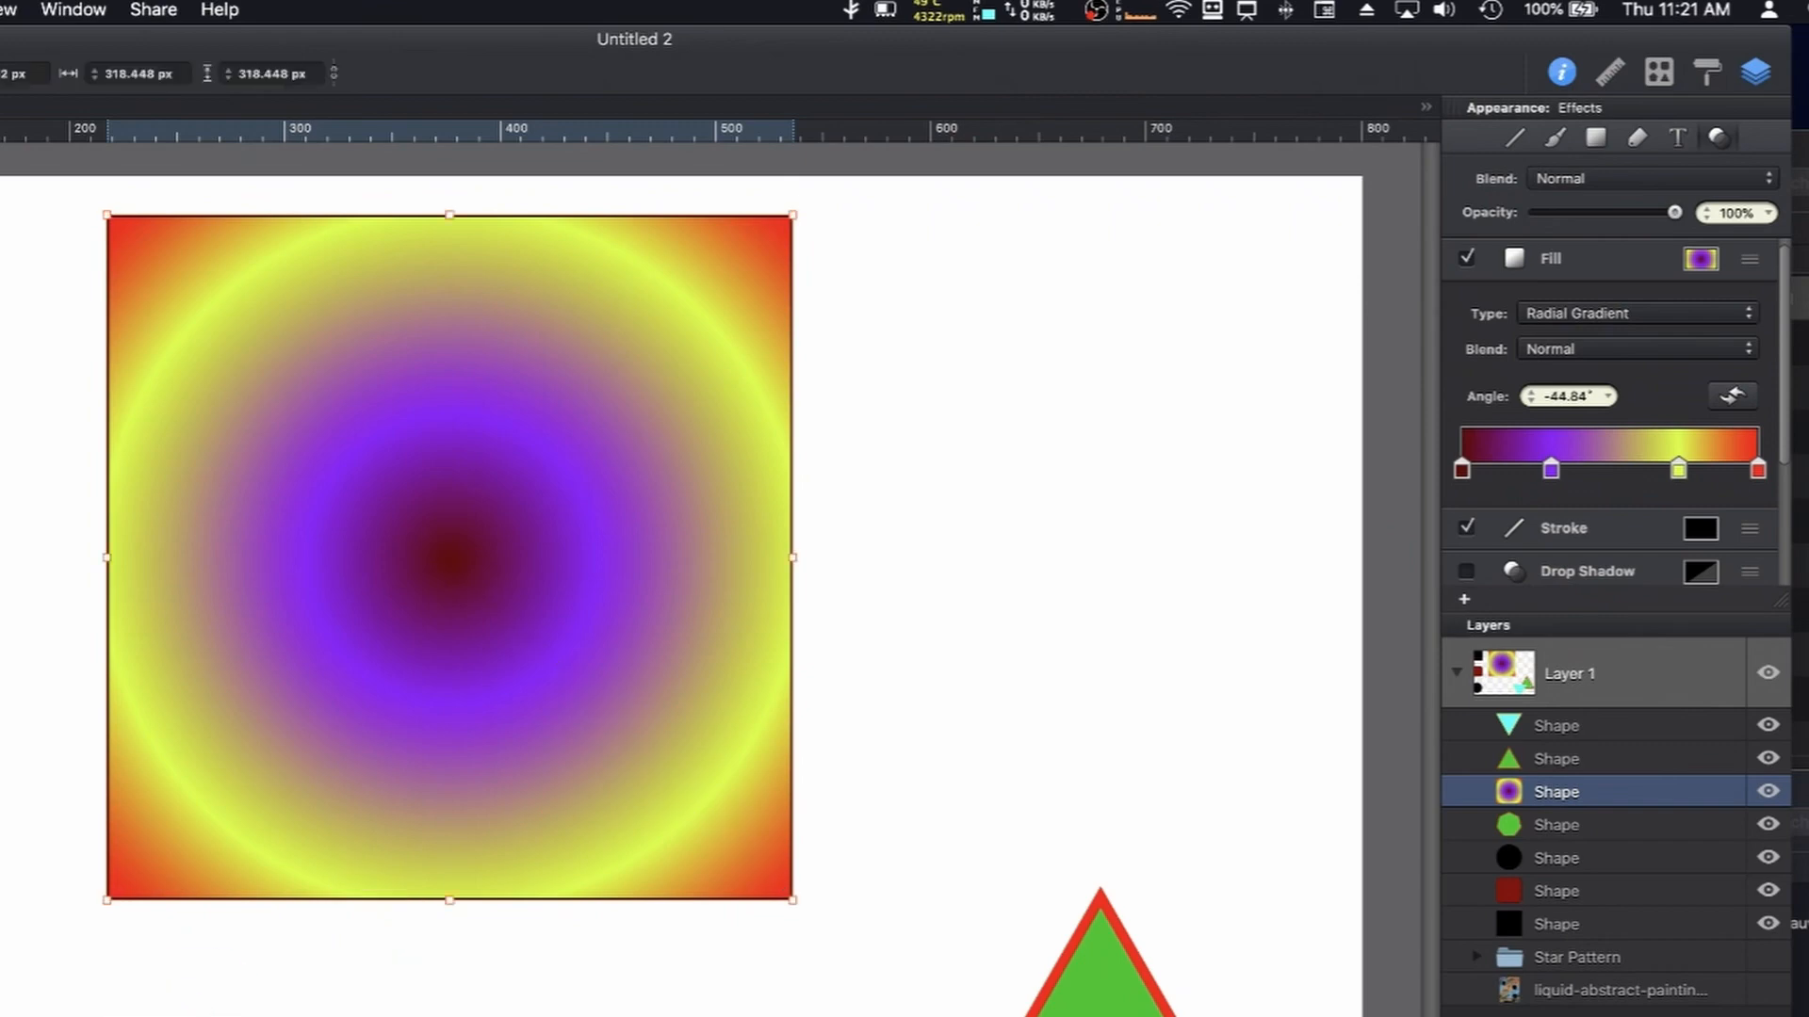
Move the black circle below the large gradient square and change its fill type to Radial Gradient
click(1556, 859)
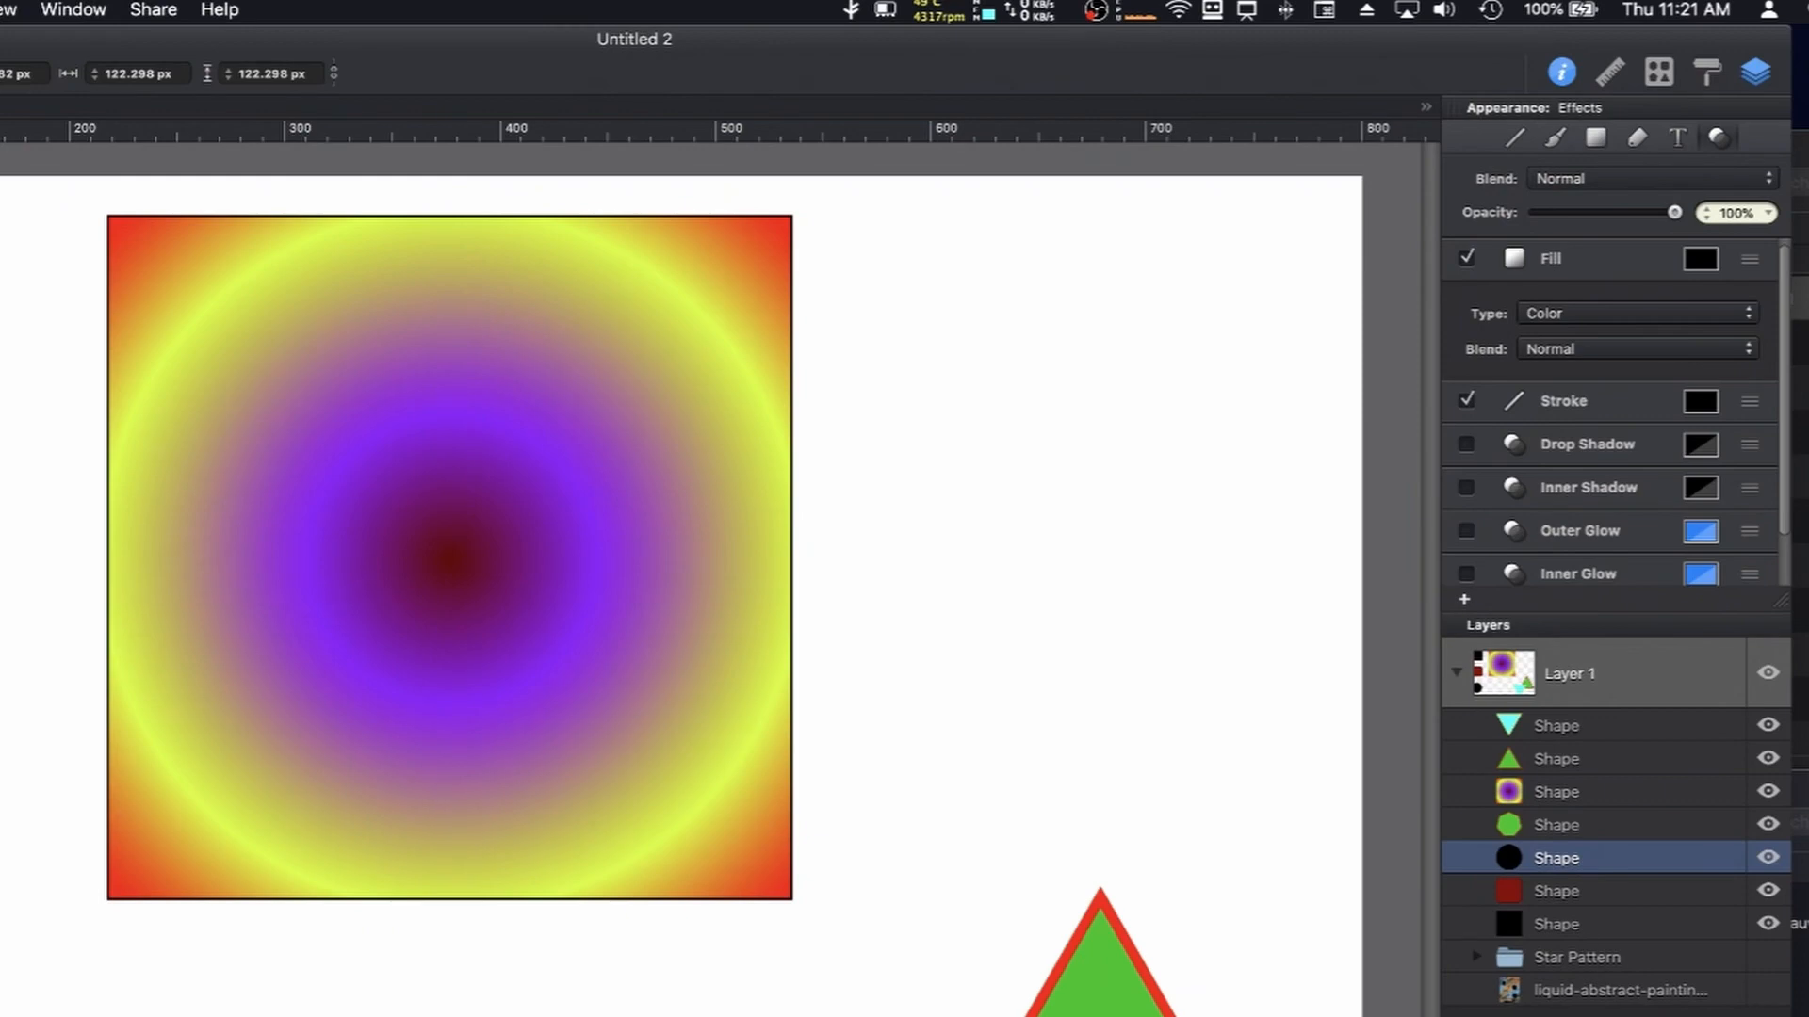
drag(407, 785, 842, 766)
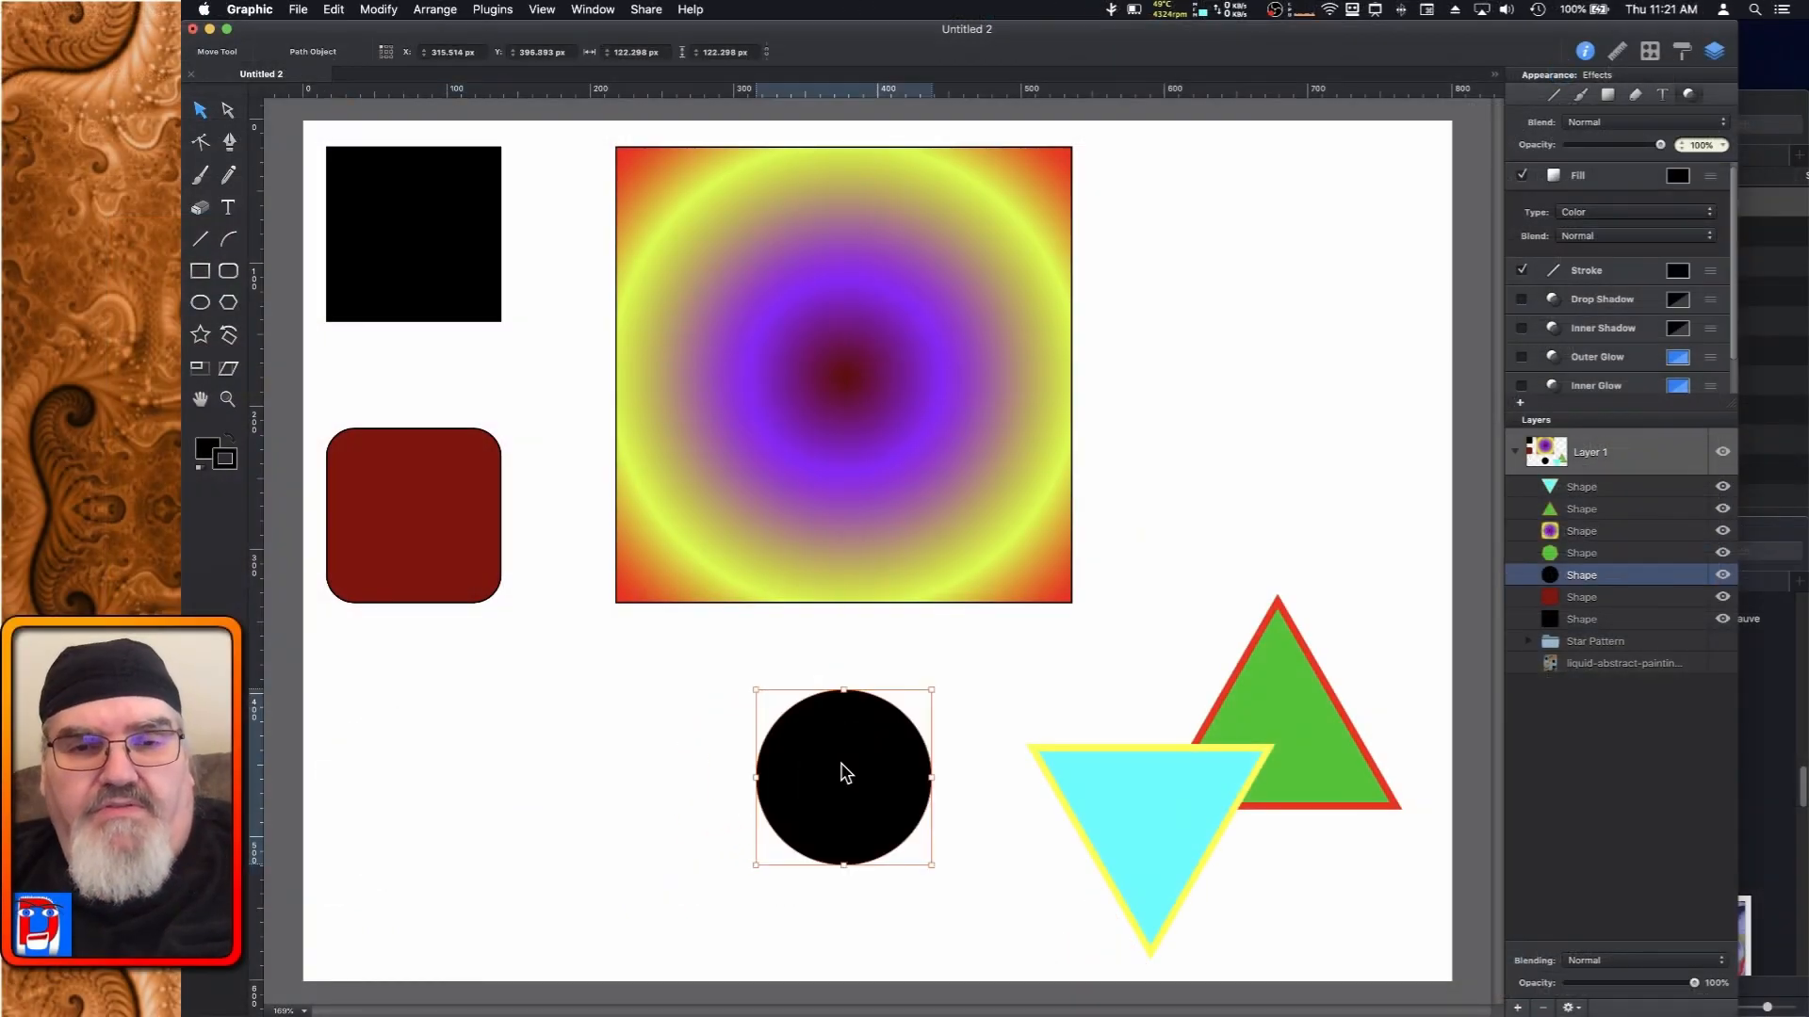
scroll(842, 765, up, 10)
scroll(841, 766, down, 10)
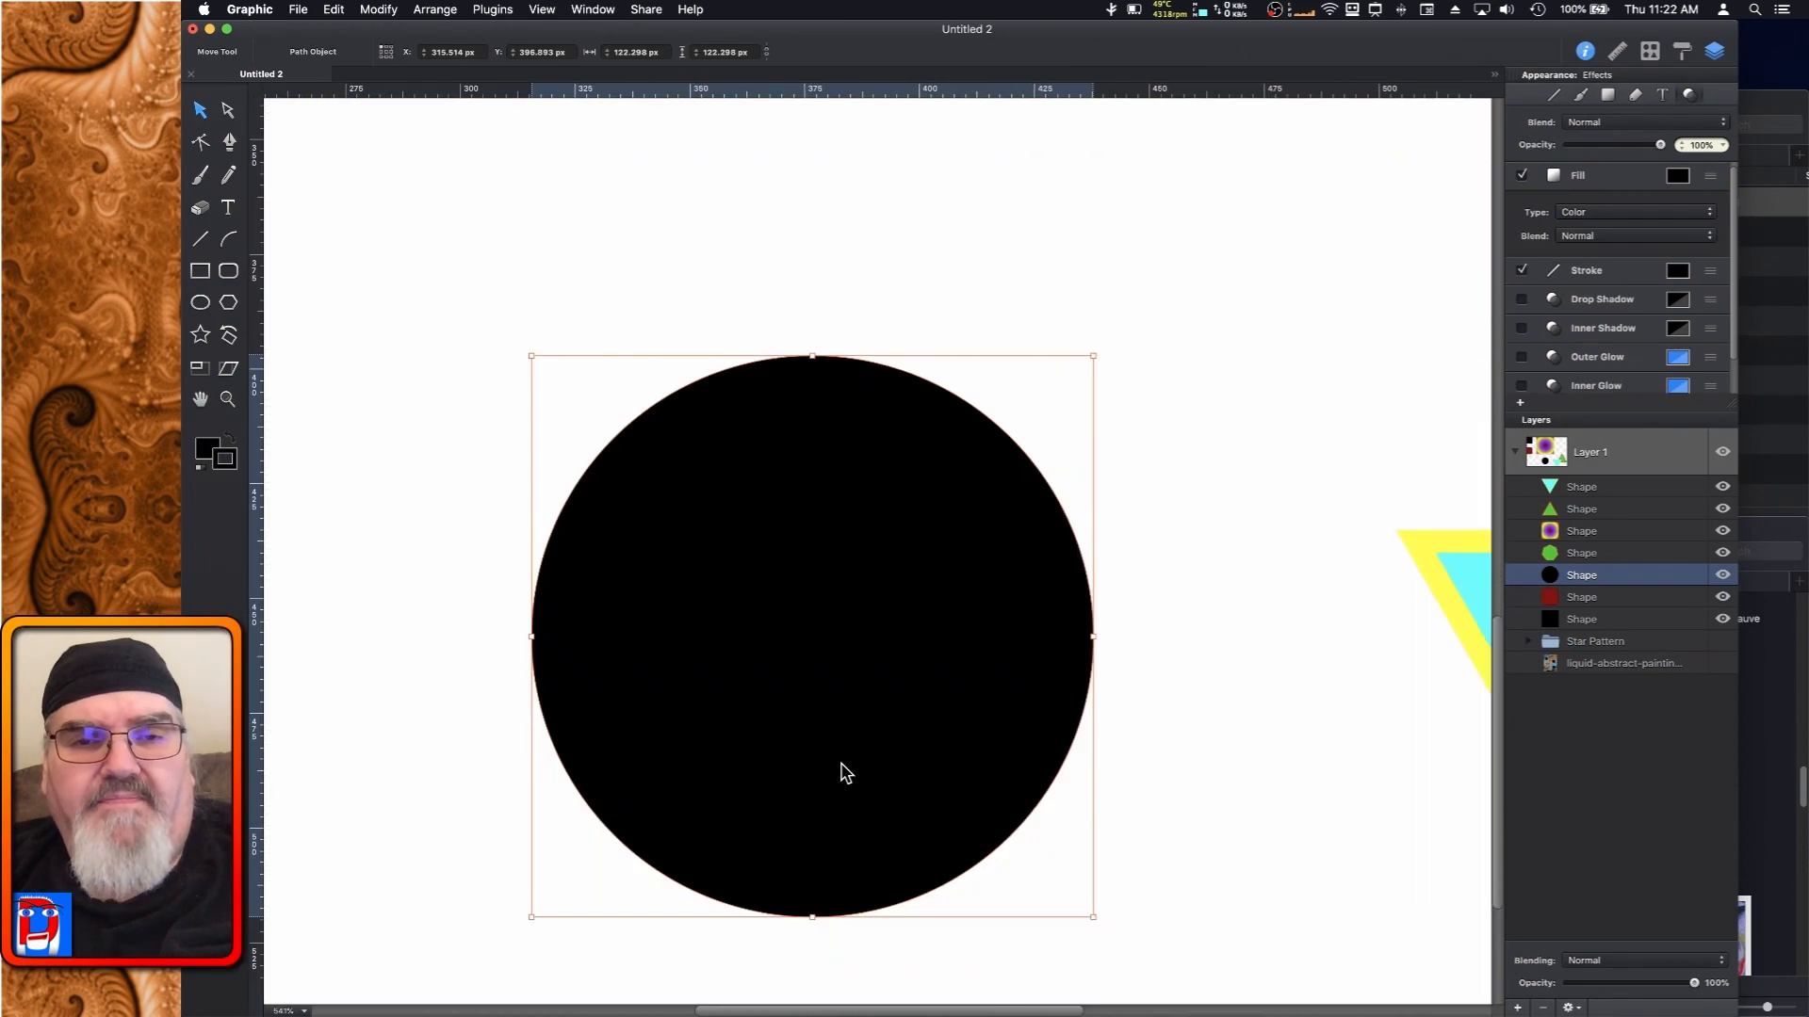
click(1653, 212)
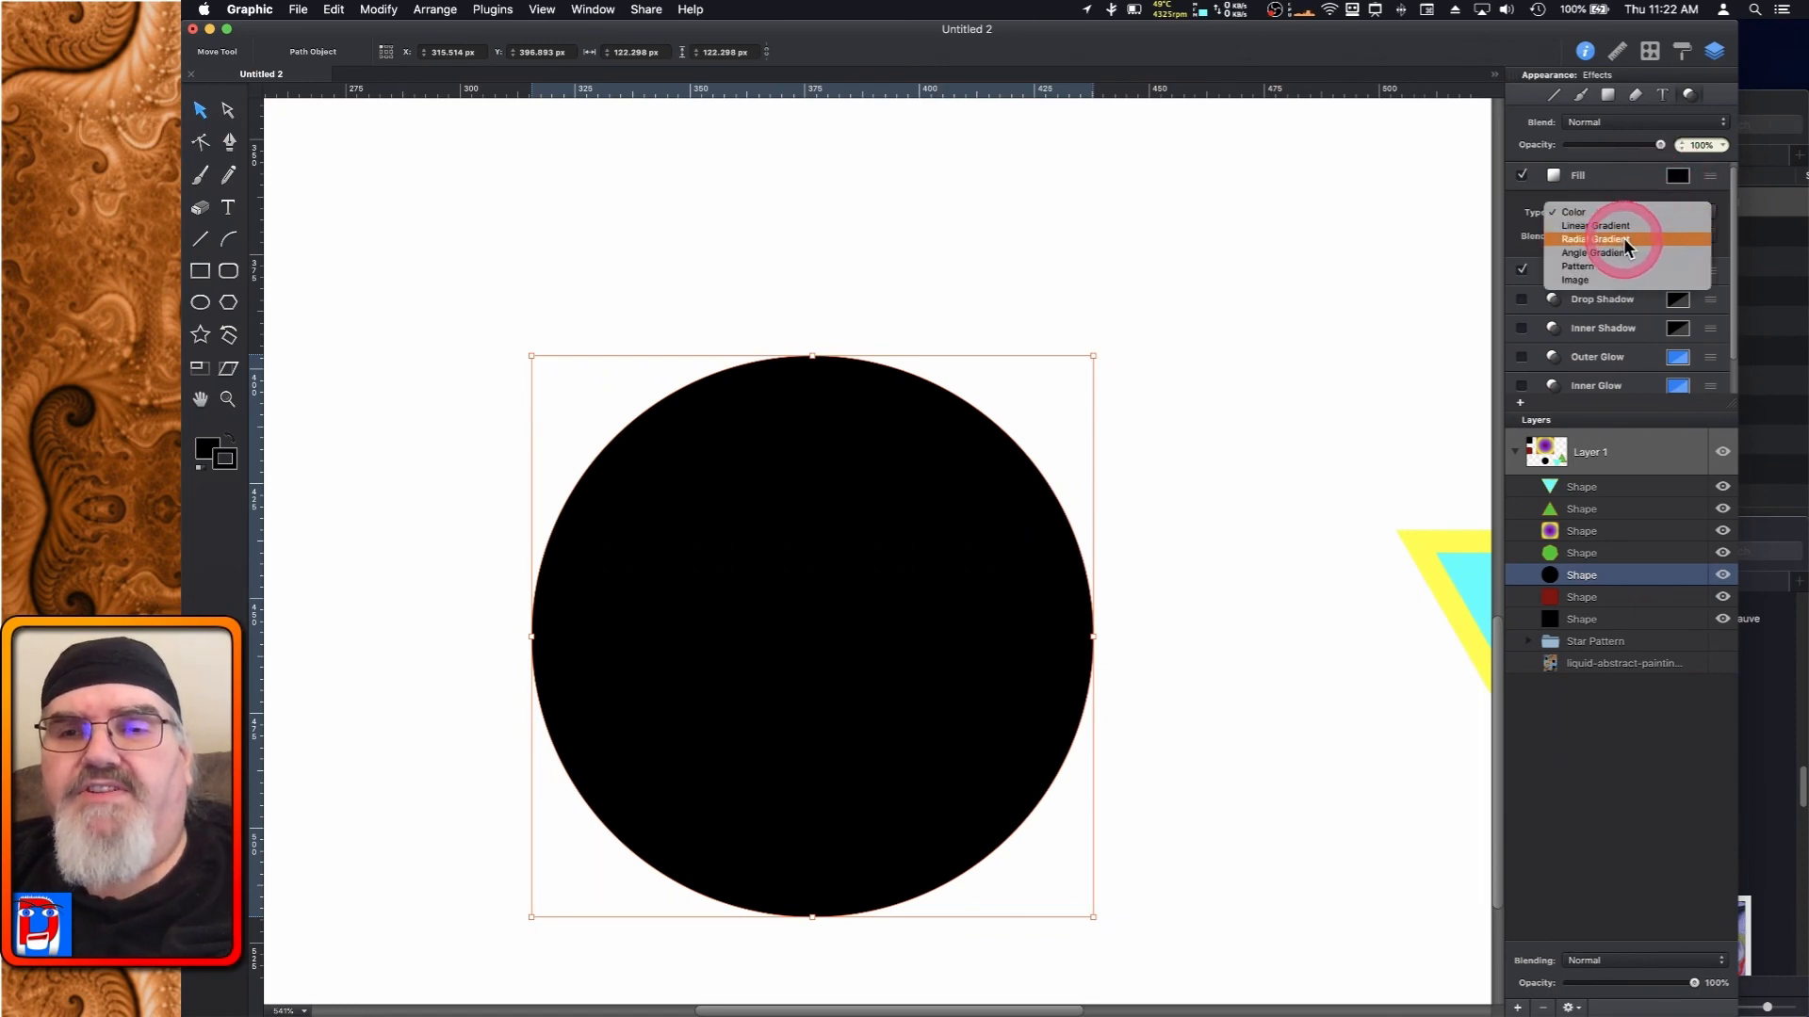
click(1624, 237)
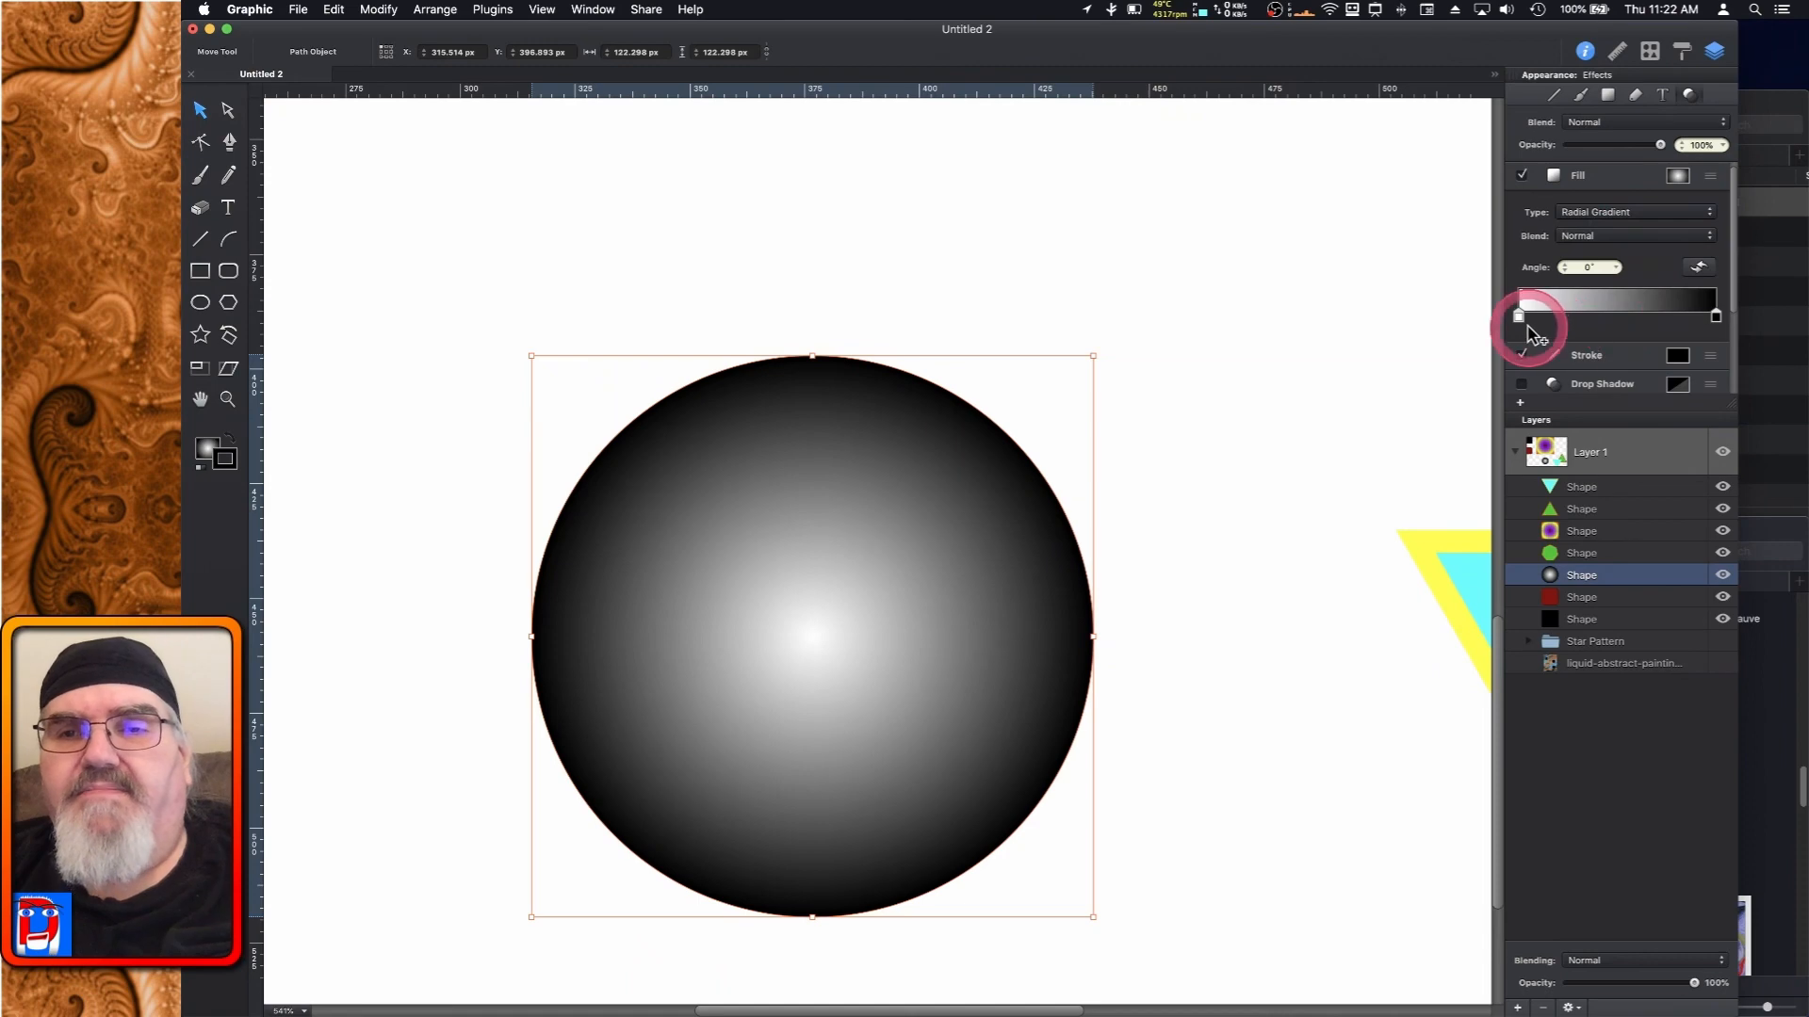
Make the inner color stop of the circle's radial gradient pure blue with Red 0, Green 0 and Blue 255
click(1519, 316)
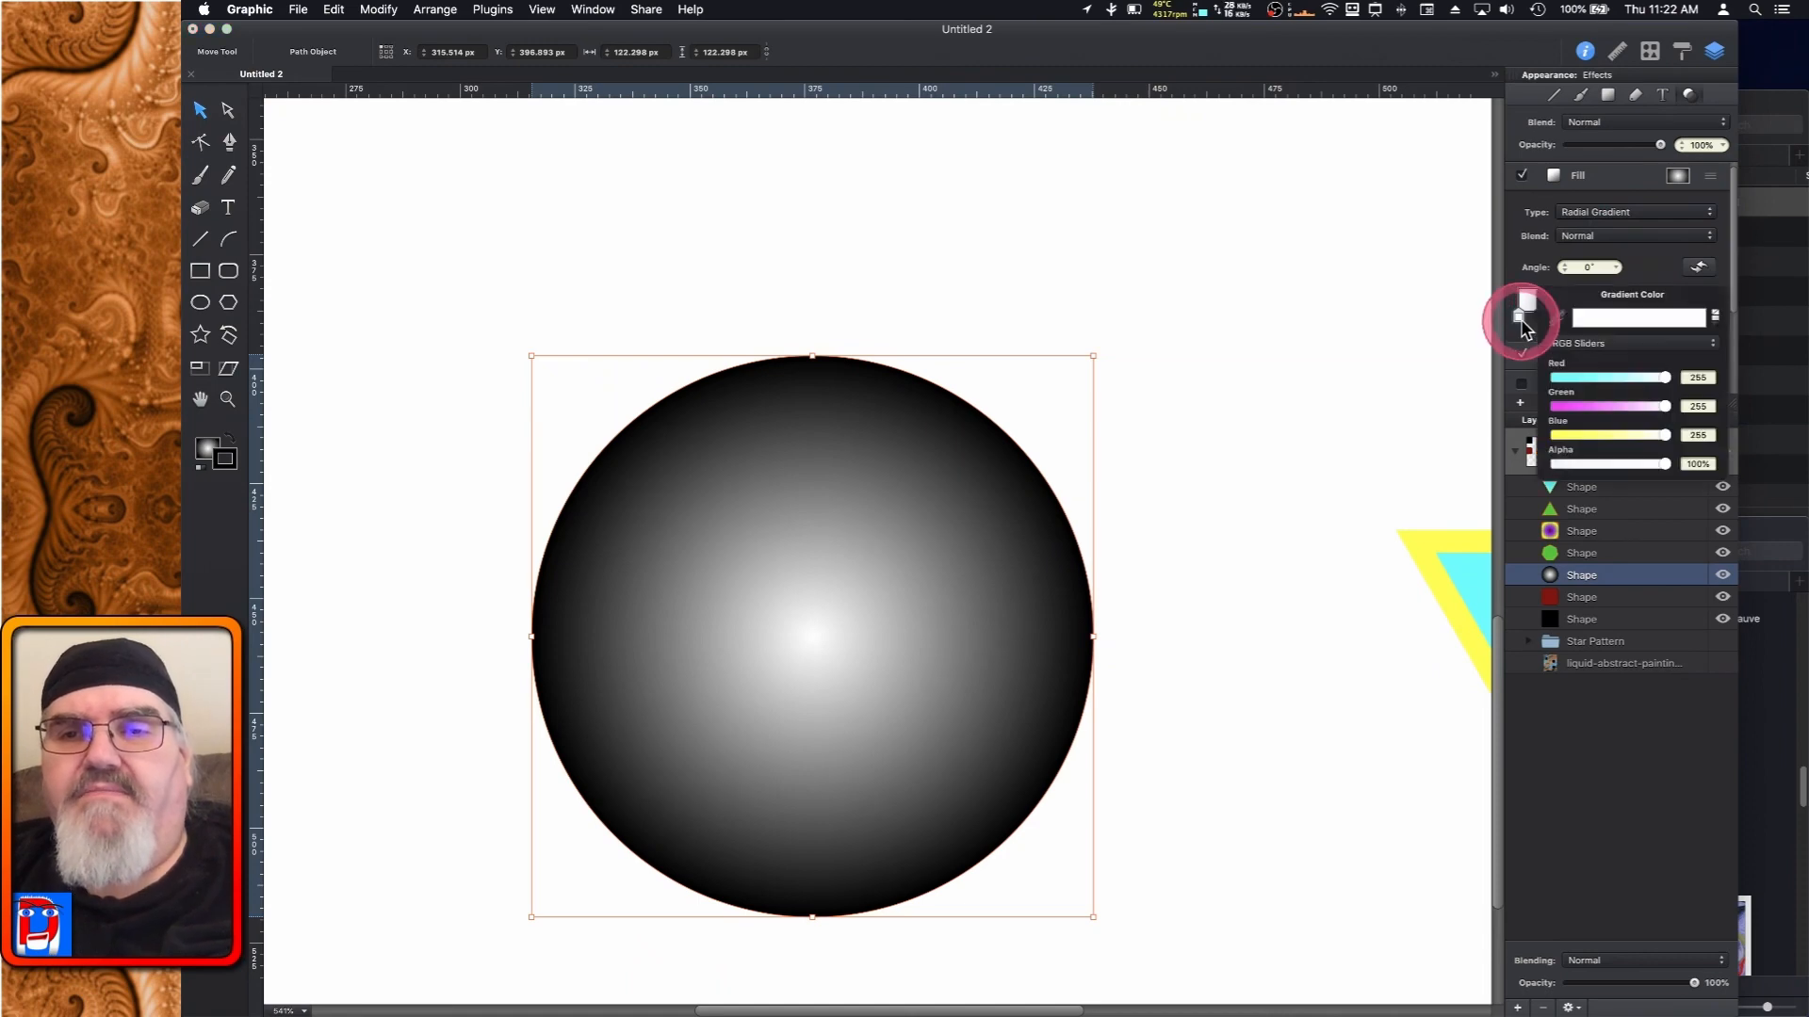
click(1666, 379)
drag(1665, 378, 1517, 380)
drag(1666, 435, 1514, 406)
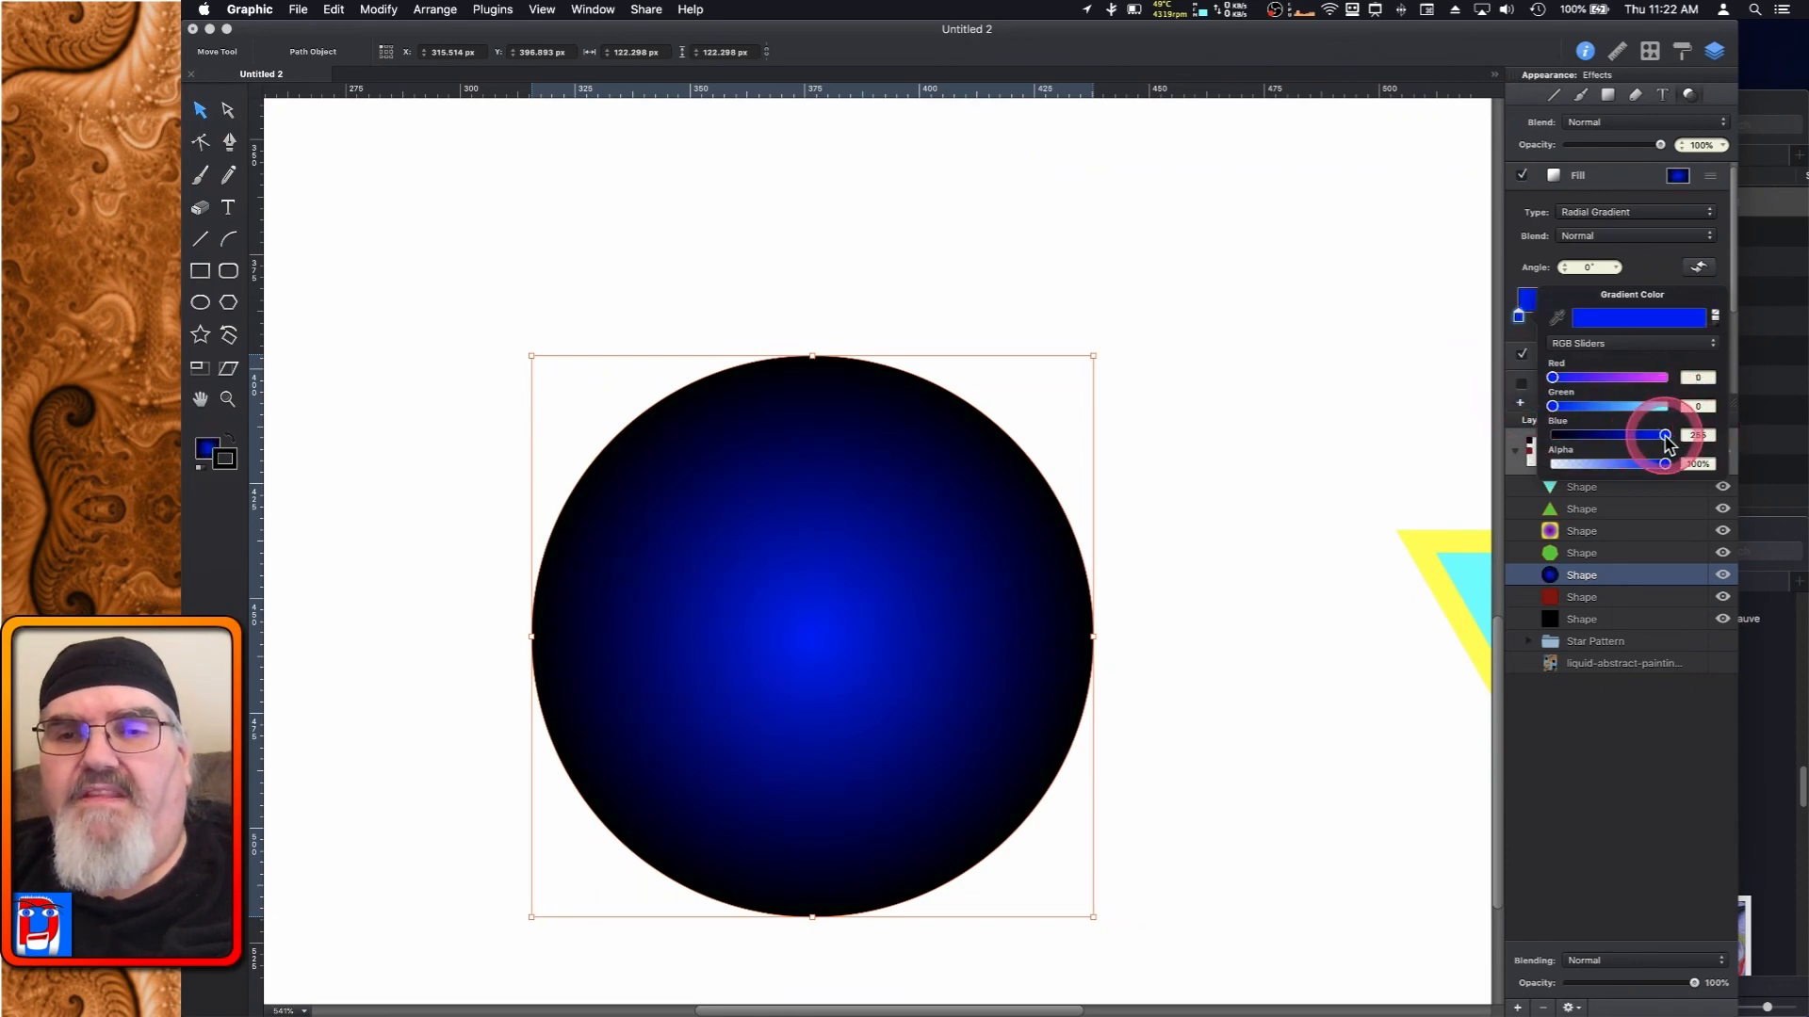
click(1521, 319)
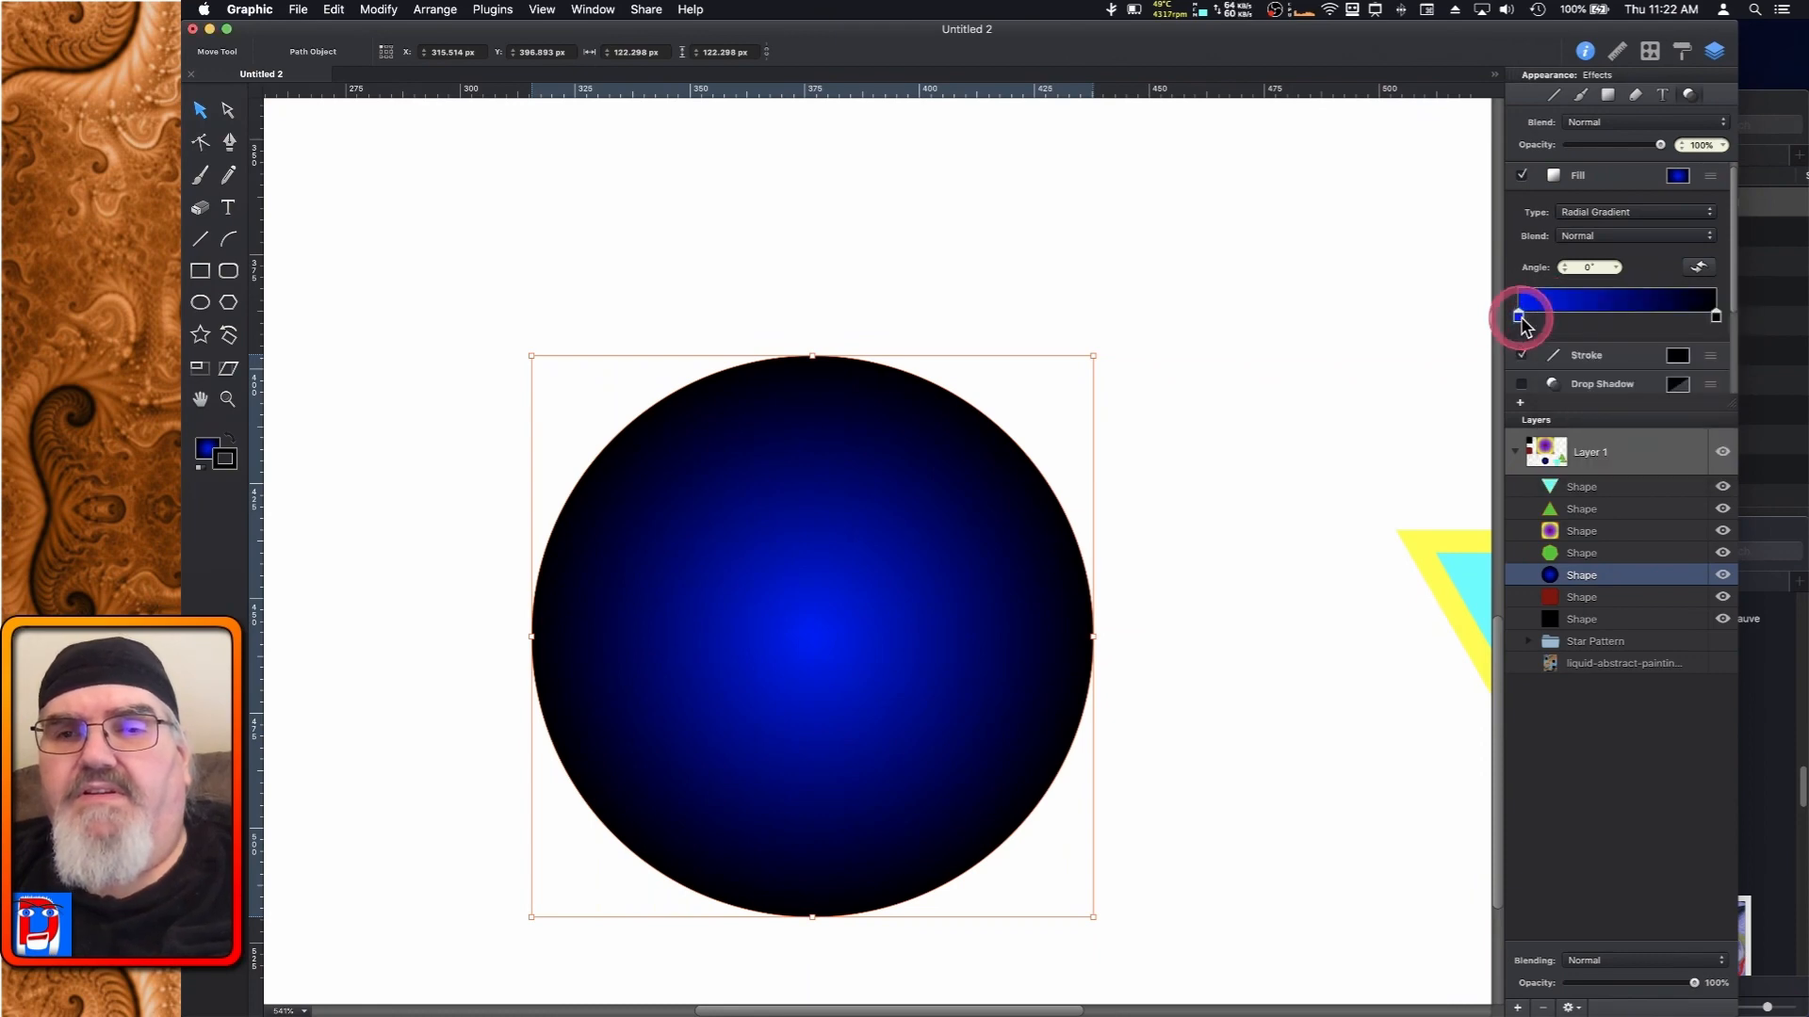
Make the outer color stop of the circle's gradient light blue with Green 175 and Blue 243
click(1715, 317)
click(1717, 319)
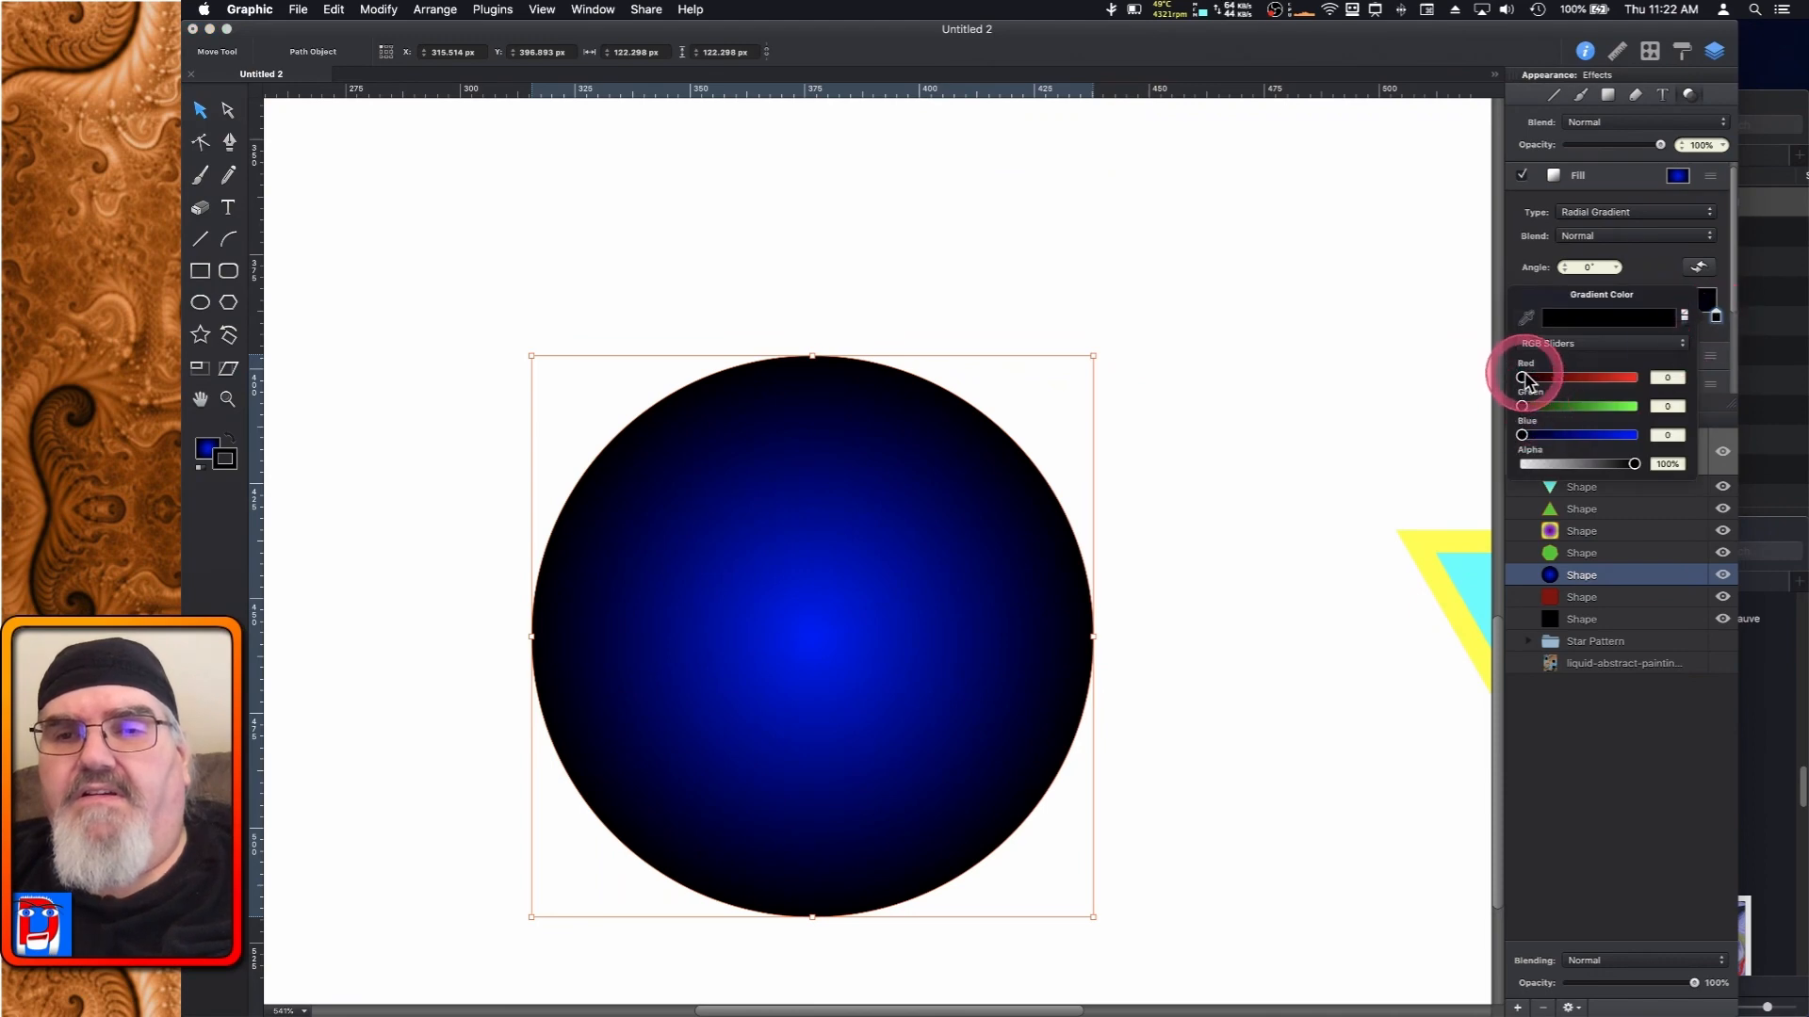
drag(1523, 406, 1663, 421)
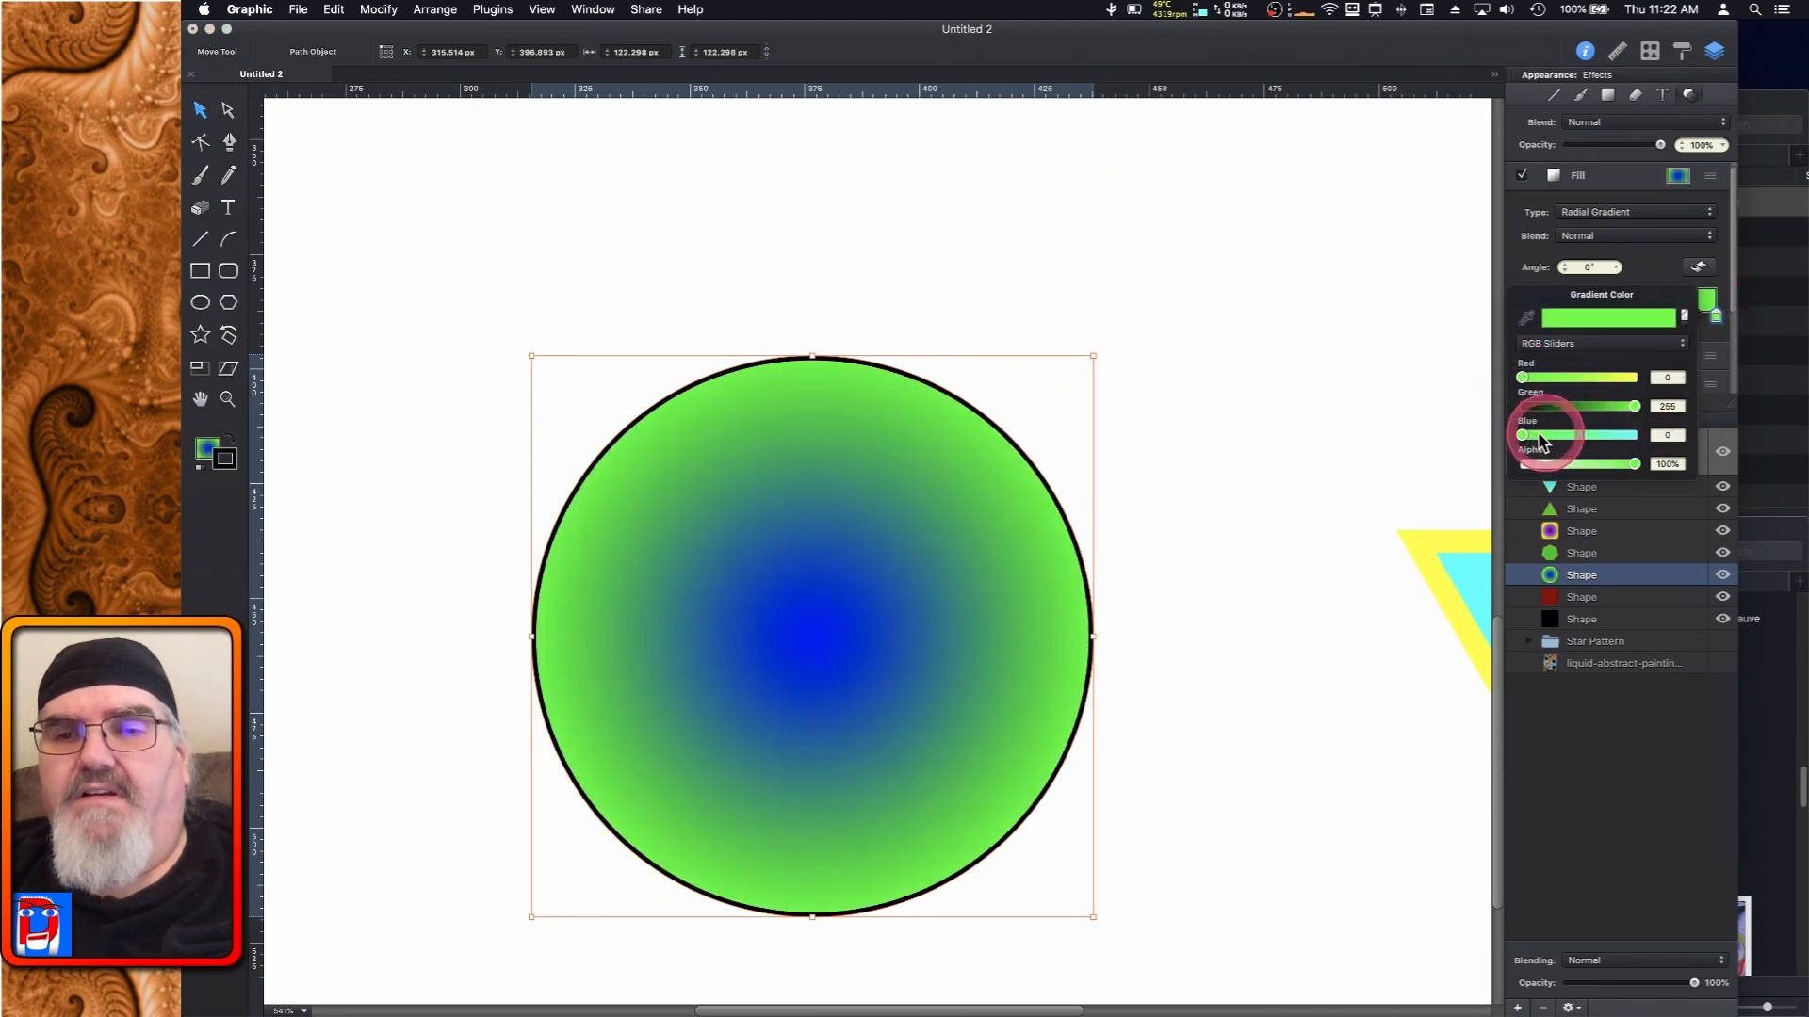
drag(1523, 436, 1633, 443)
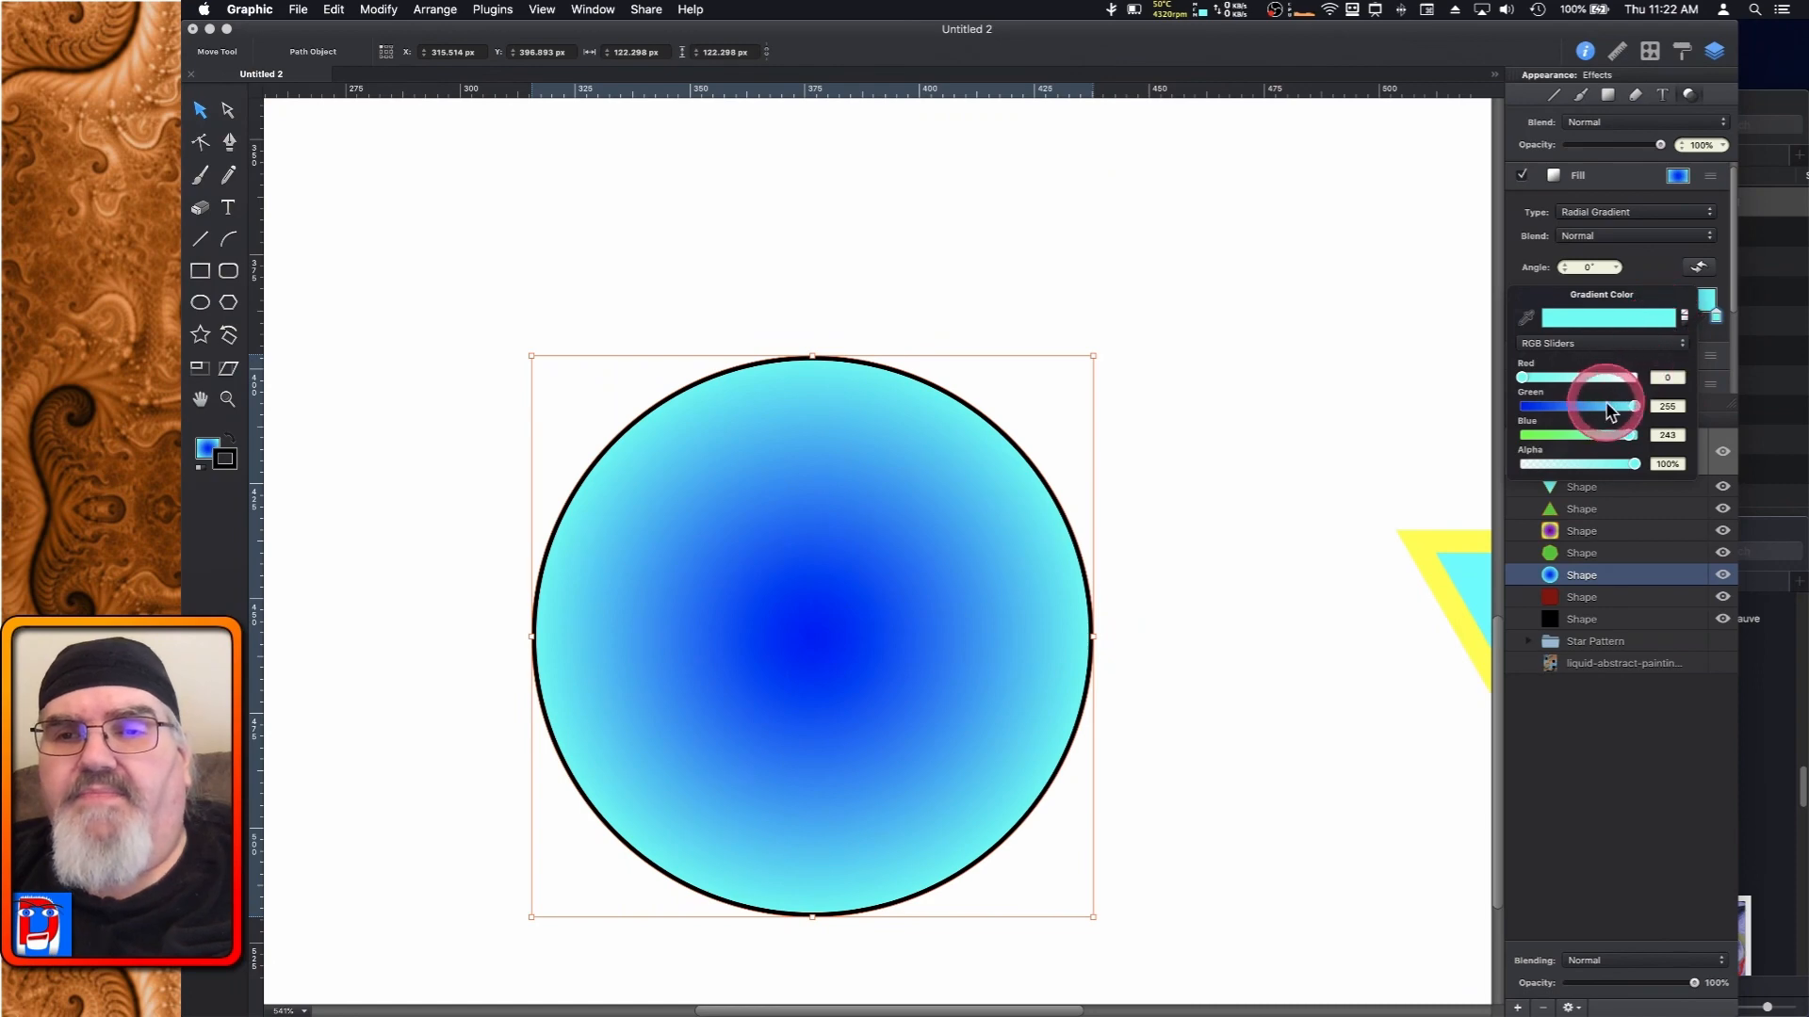
drag(1631, 412, 1604, 415)
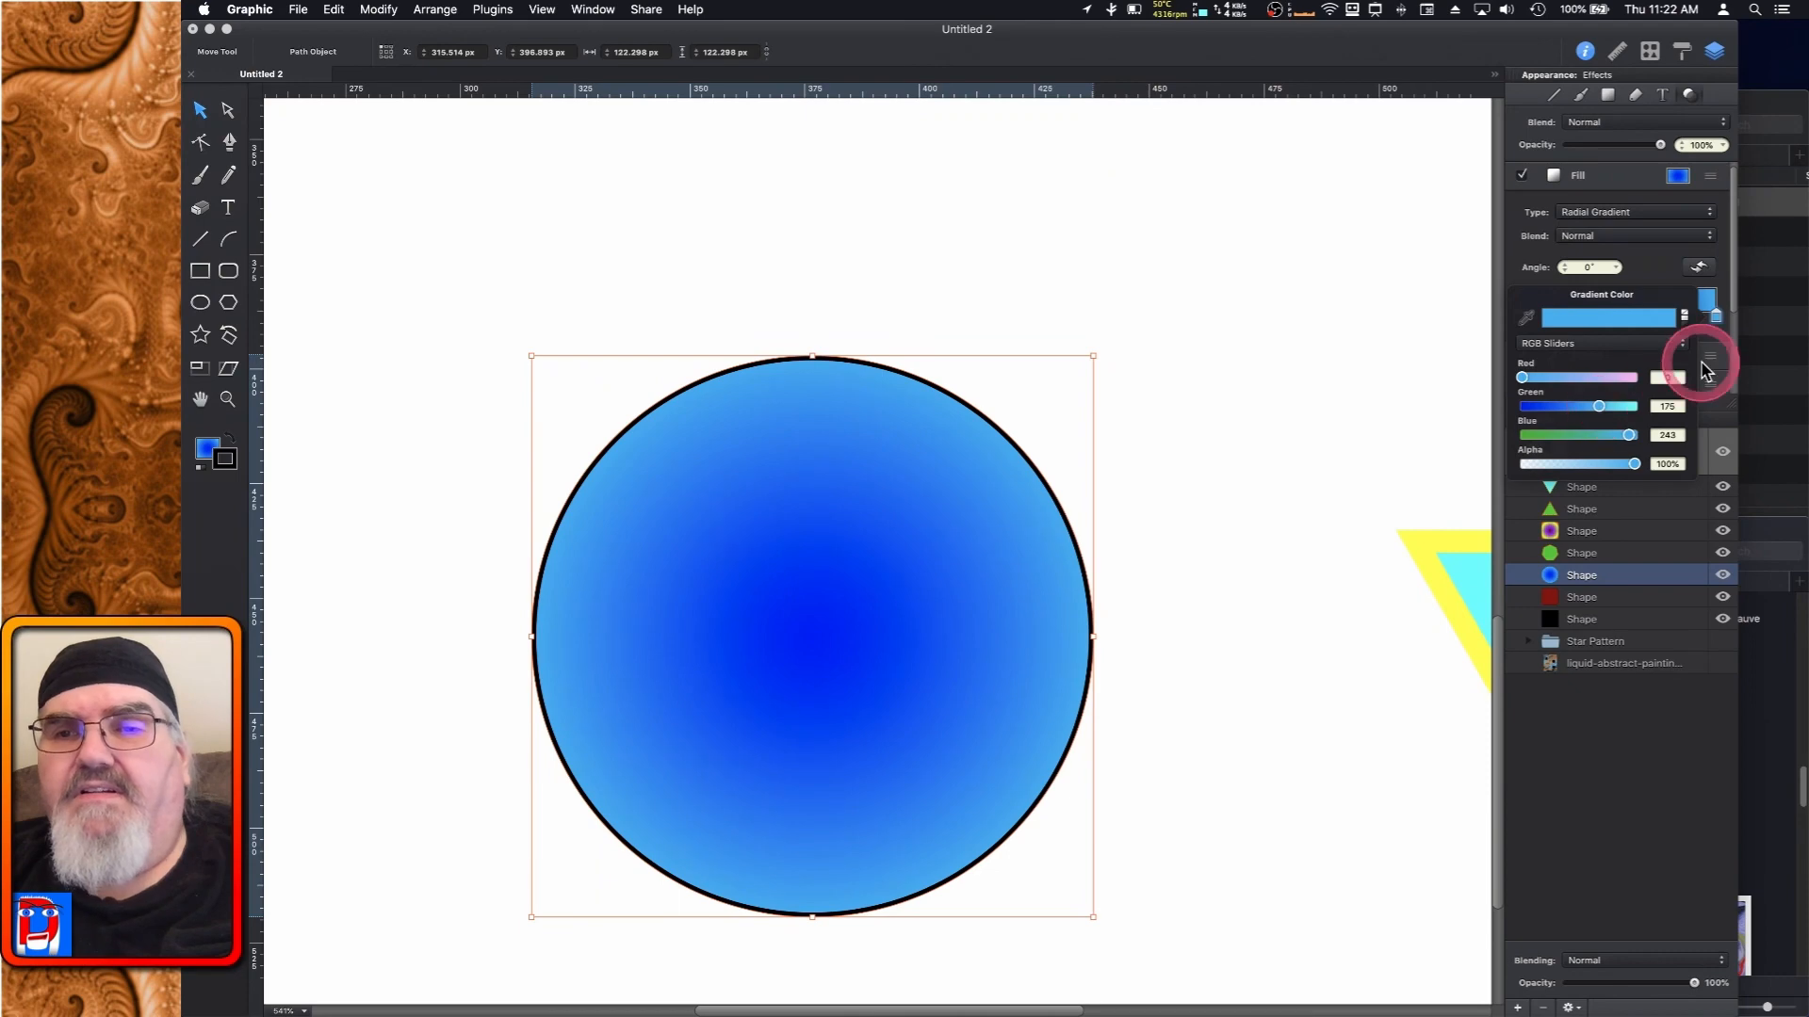
click(1716, 315)
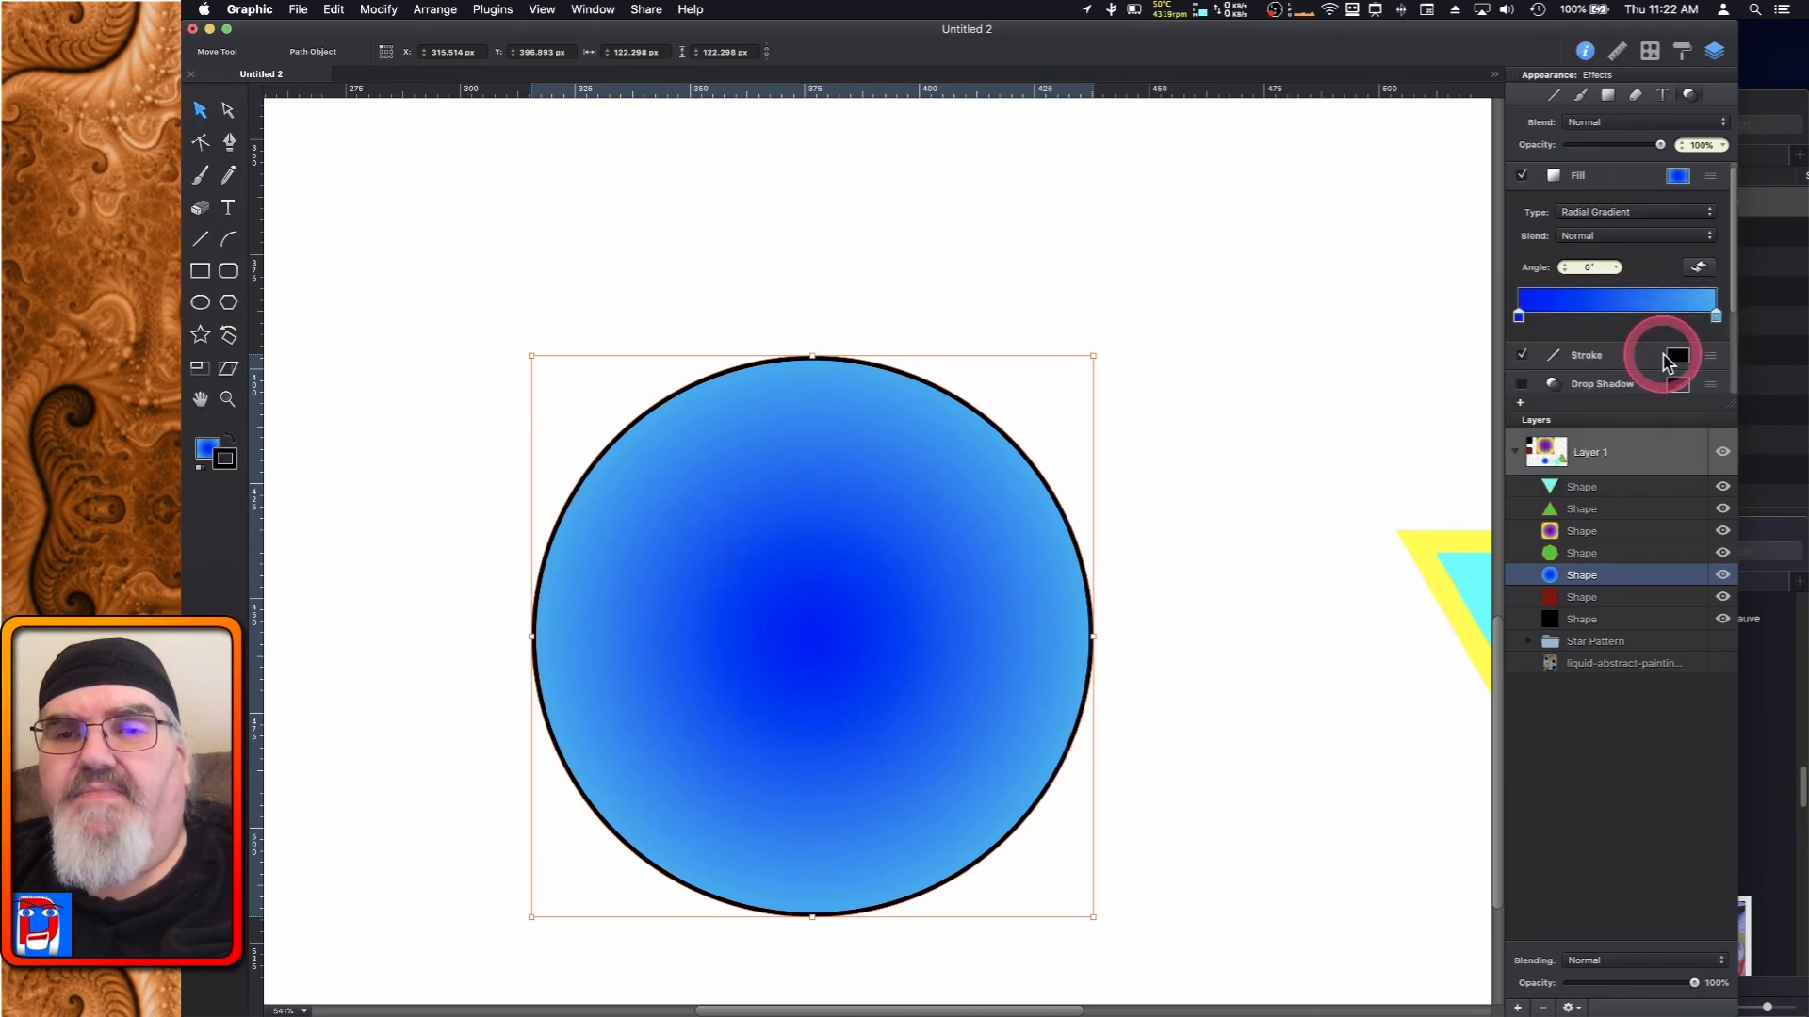
Reverse the circle's gradient so light blue is at the center, and turn off its stroke
click(1699, 269)
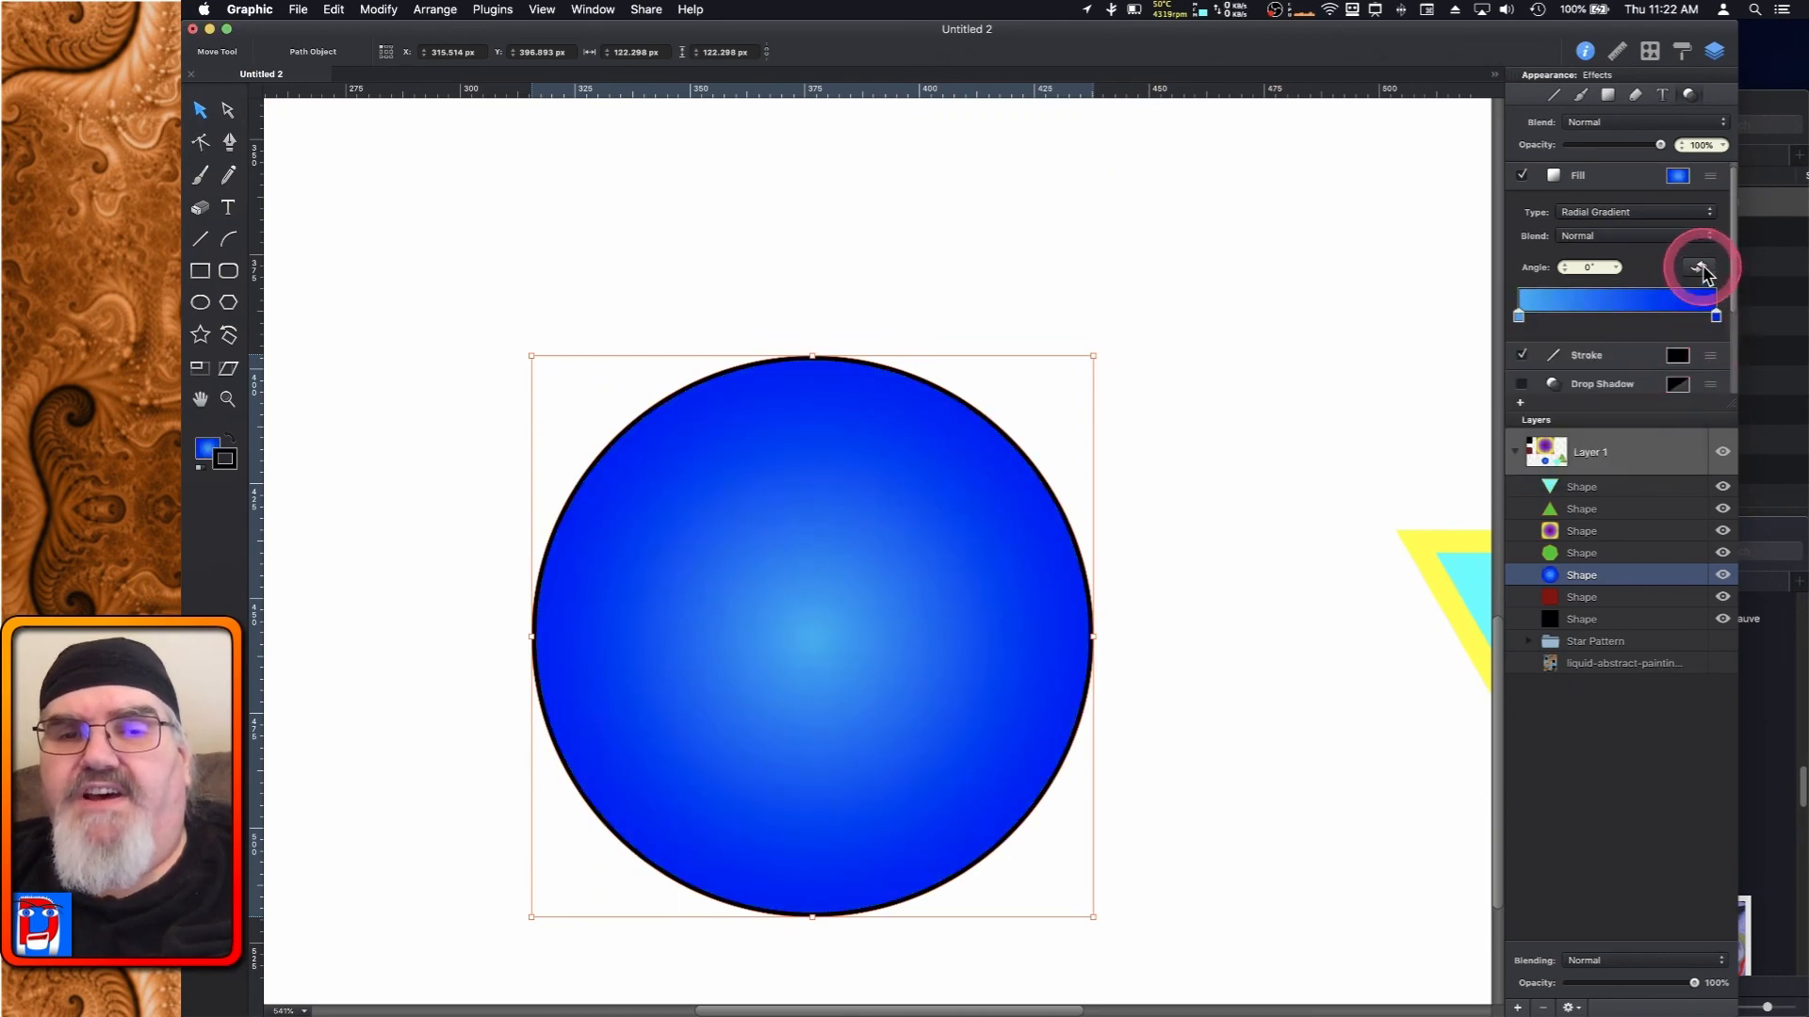
click(1521, 356)
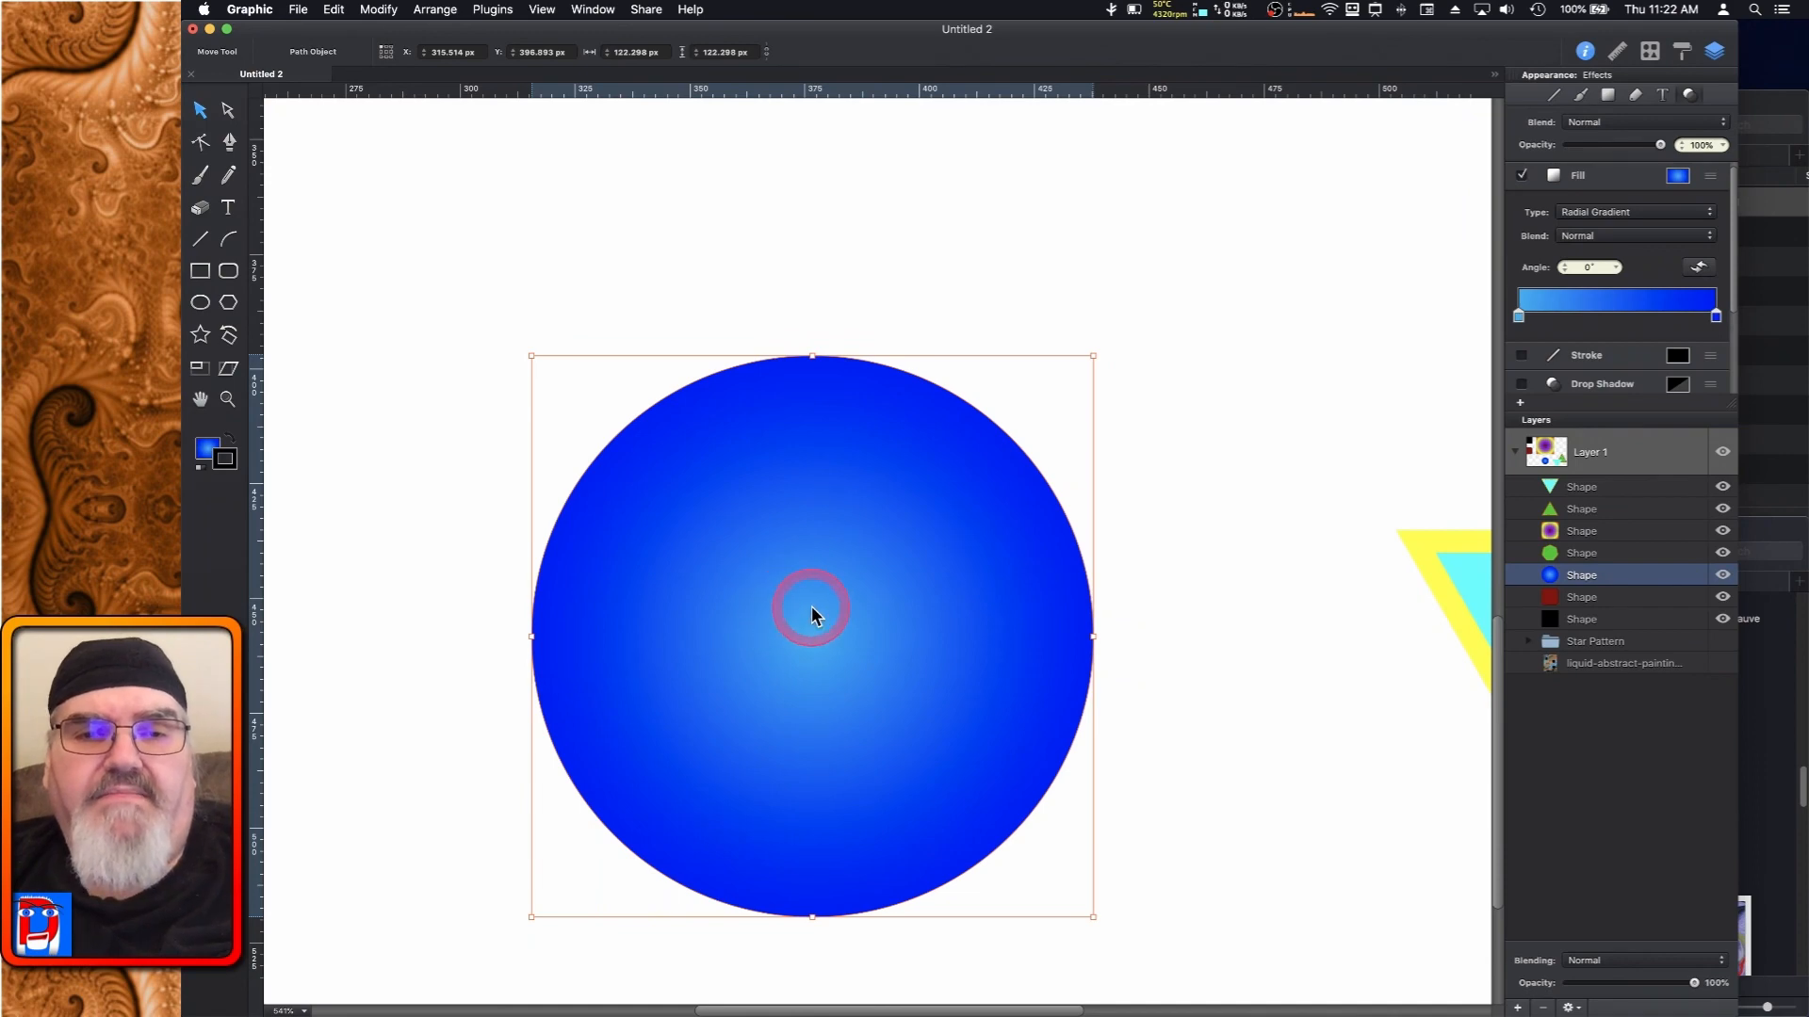
With the Gradient tool, move the circle's gradient center to its upper left and the gradient's end to the lower-right edge
key(g)
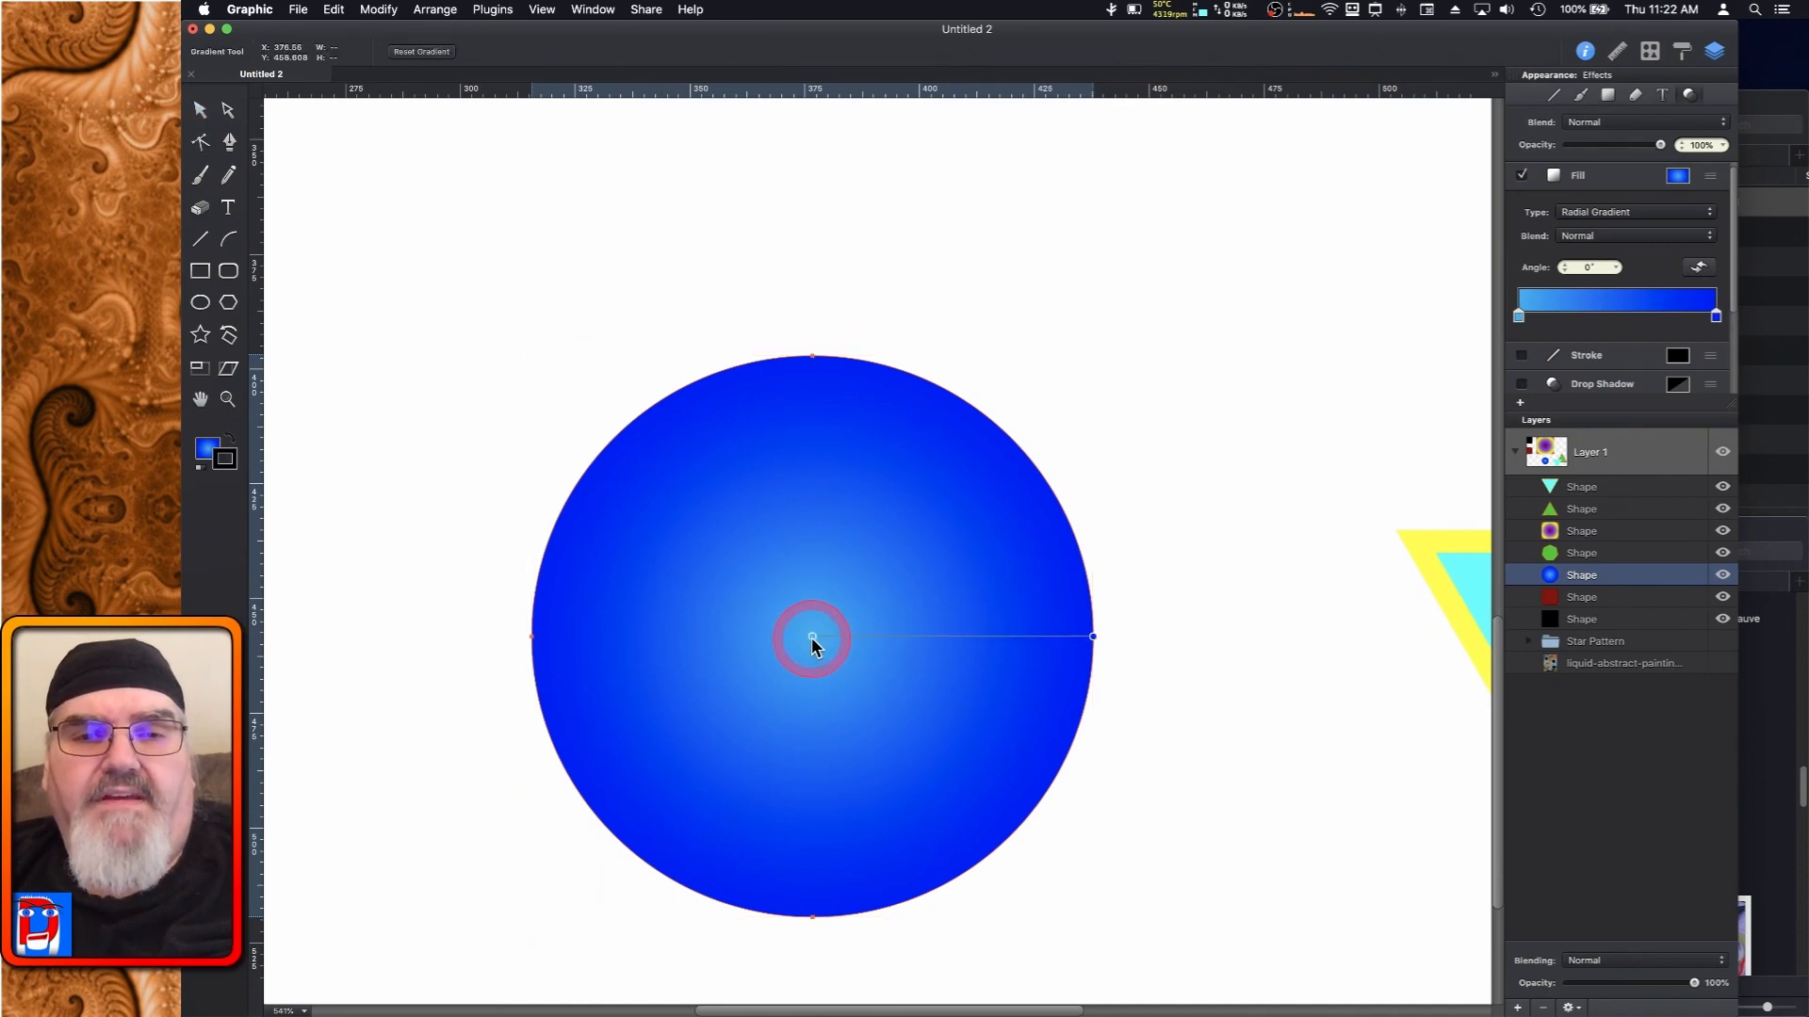
drag(811, 637, 685, 513)
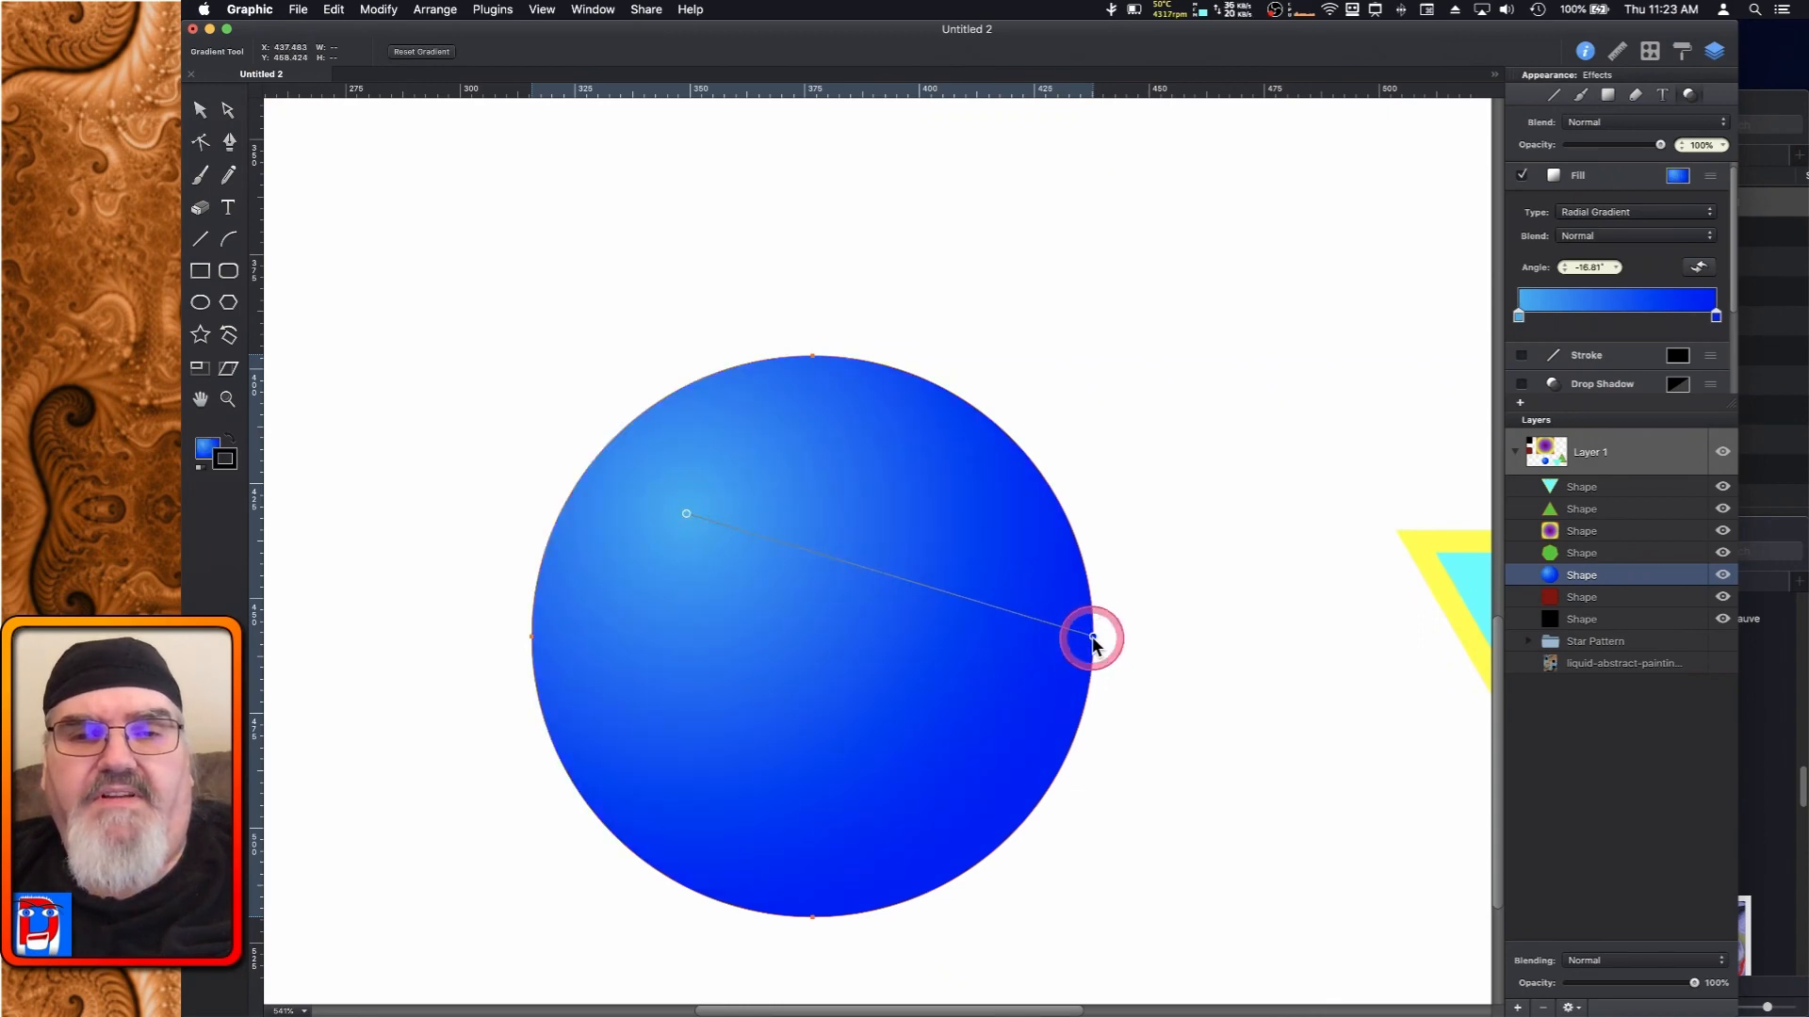
drag(1093, 638, 1002, 827)
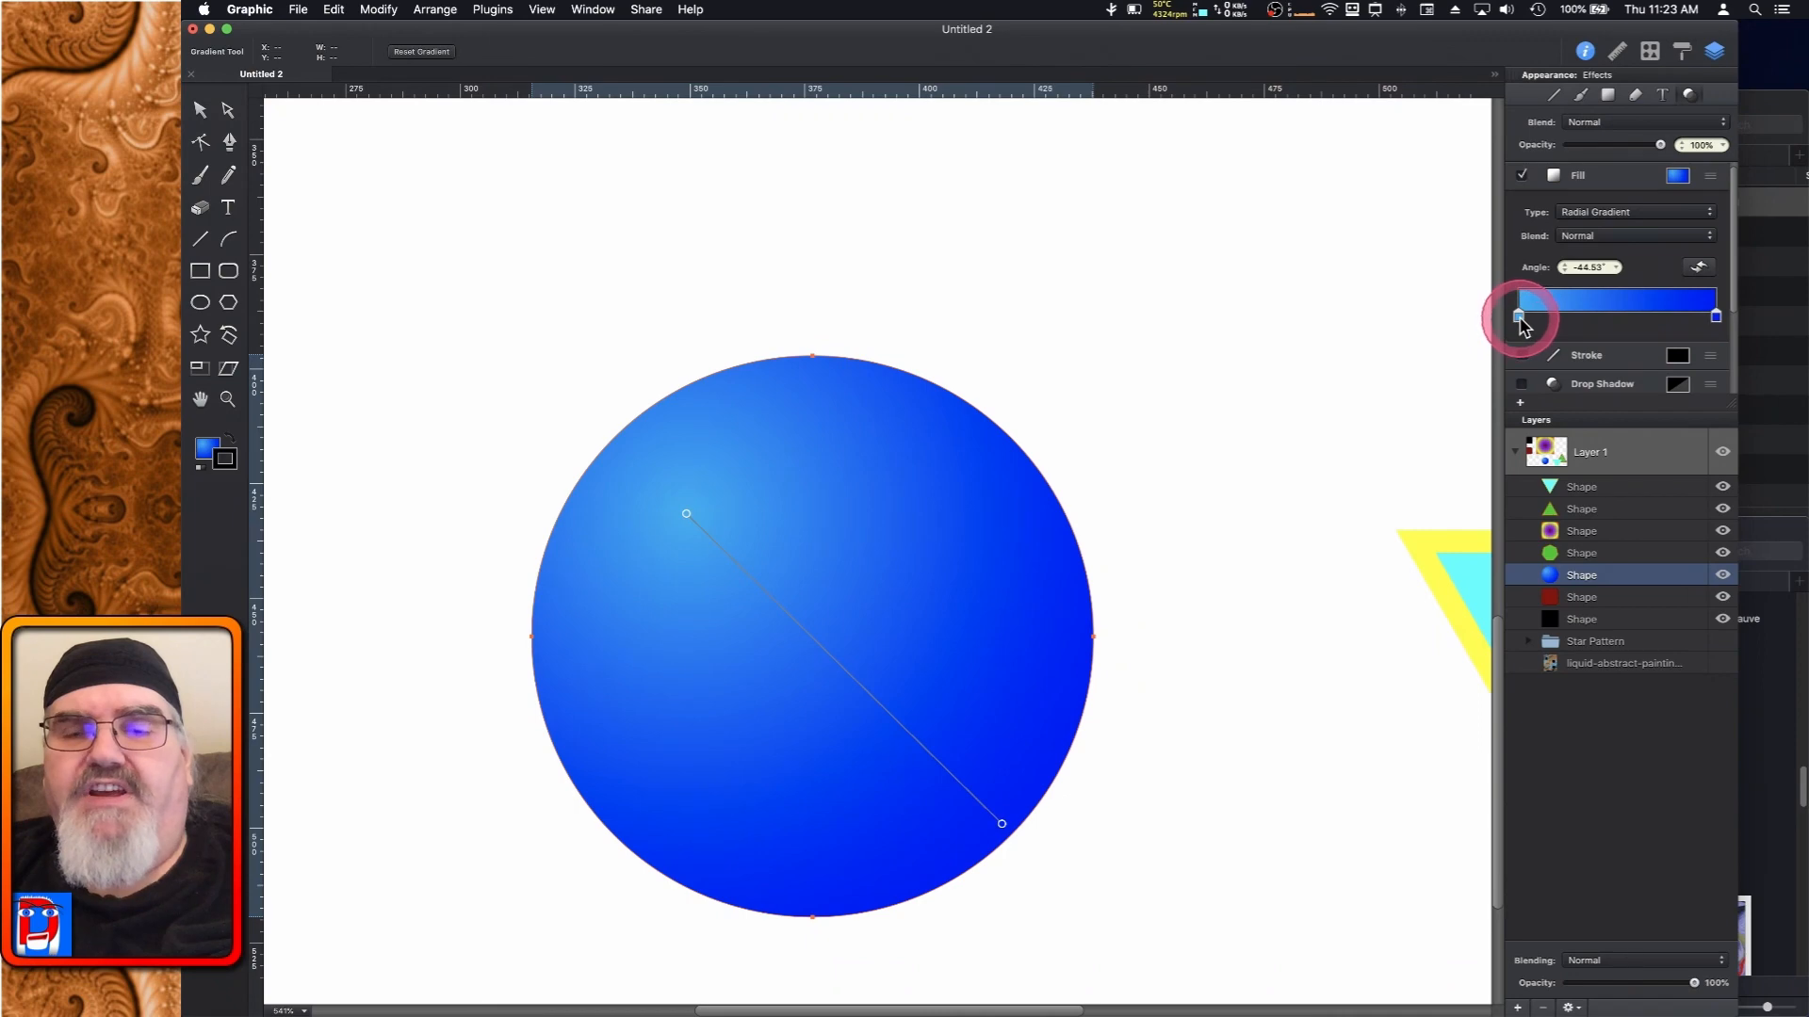
Move both color stops of the circle's gradient slightly inward from the ends of the gradient bar
mouse_move(1518, 318)
mouse_down()
mouse_move(1606, 325)
mouse_move(1553, 323)
mouse_up()
click(1716, 321)
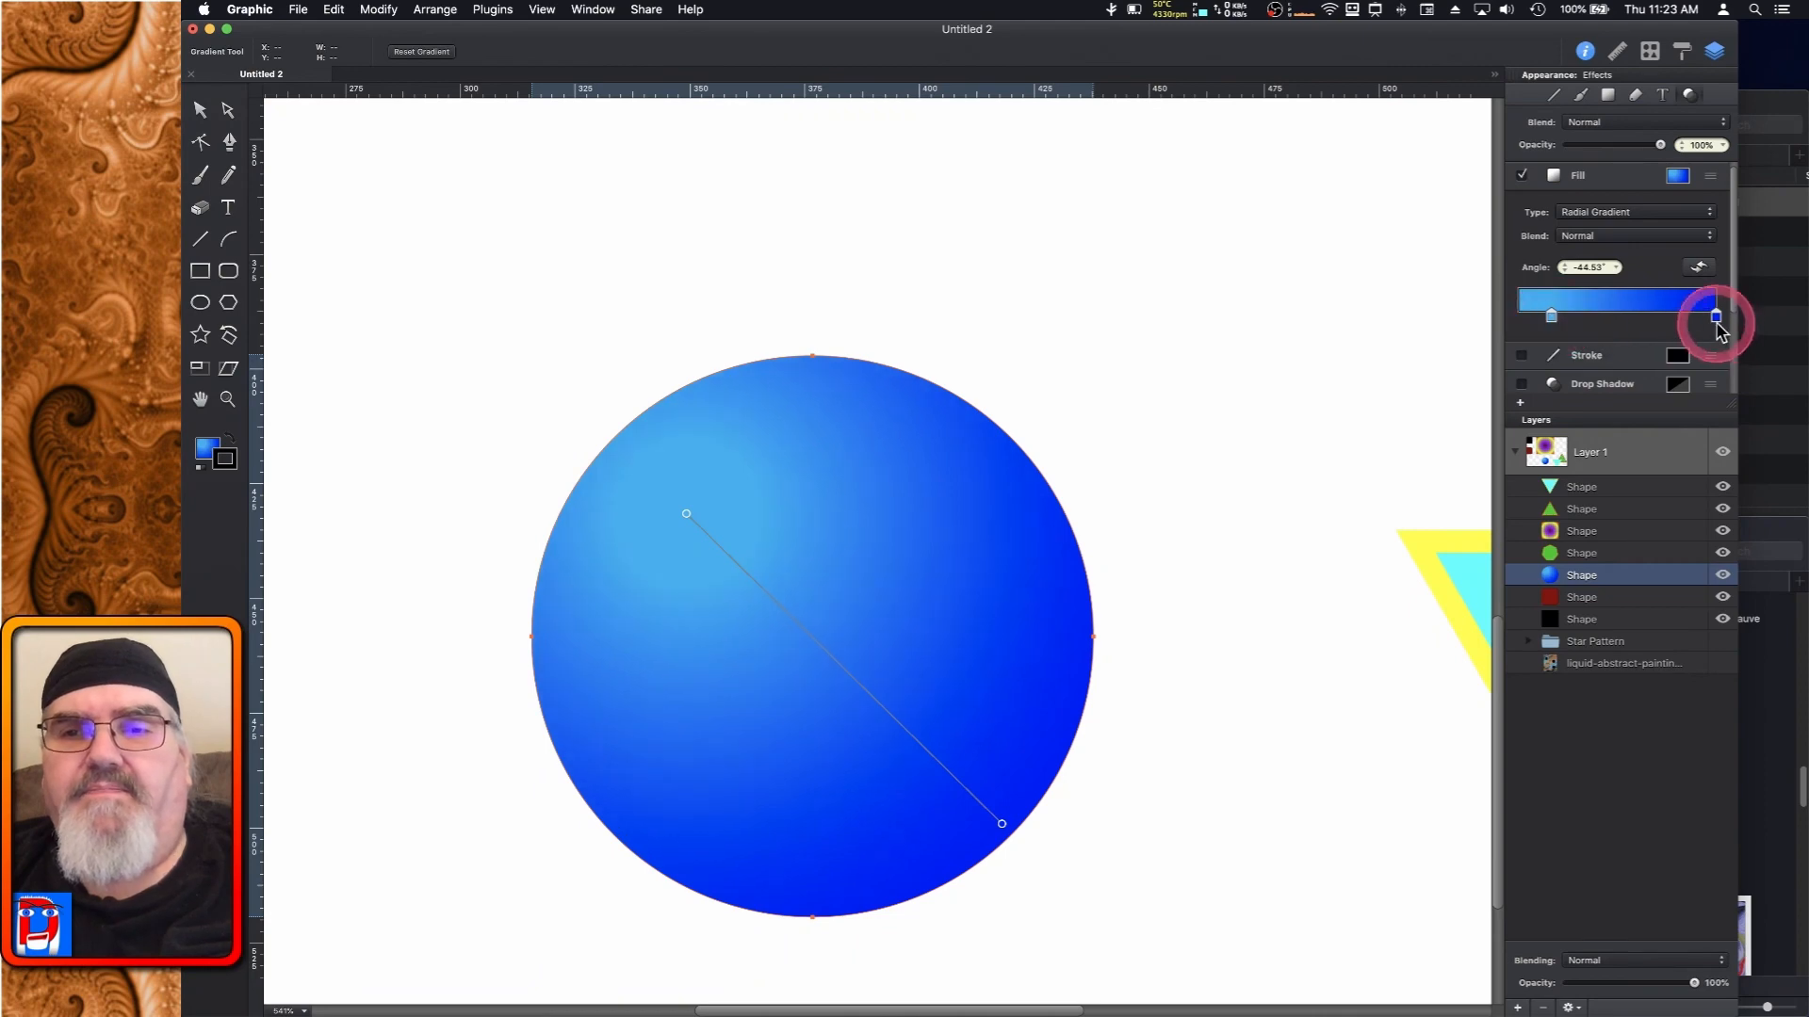
mouse_move(1717, 325)
mouse_down()
mouse_move(1649, 323)
mouse_move(1688, 325)
mouse_up()
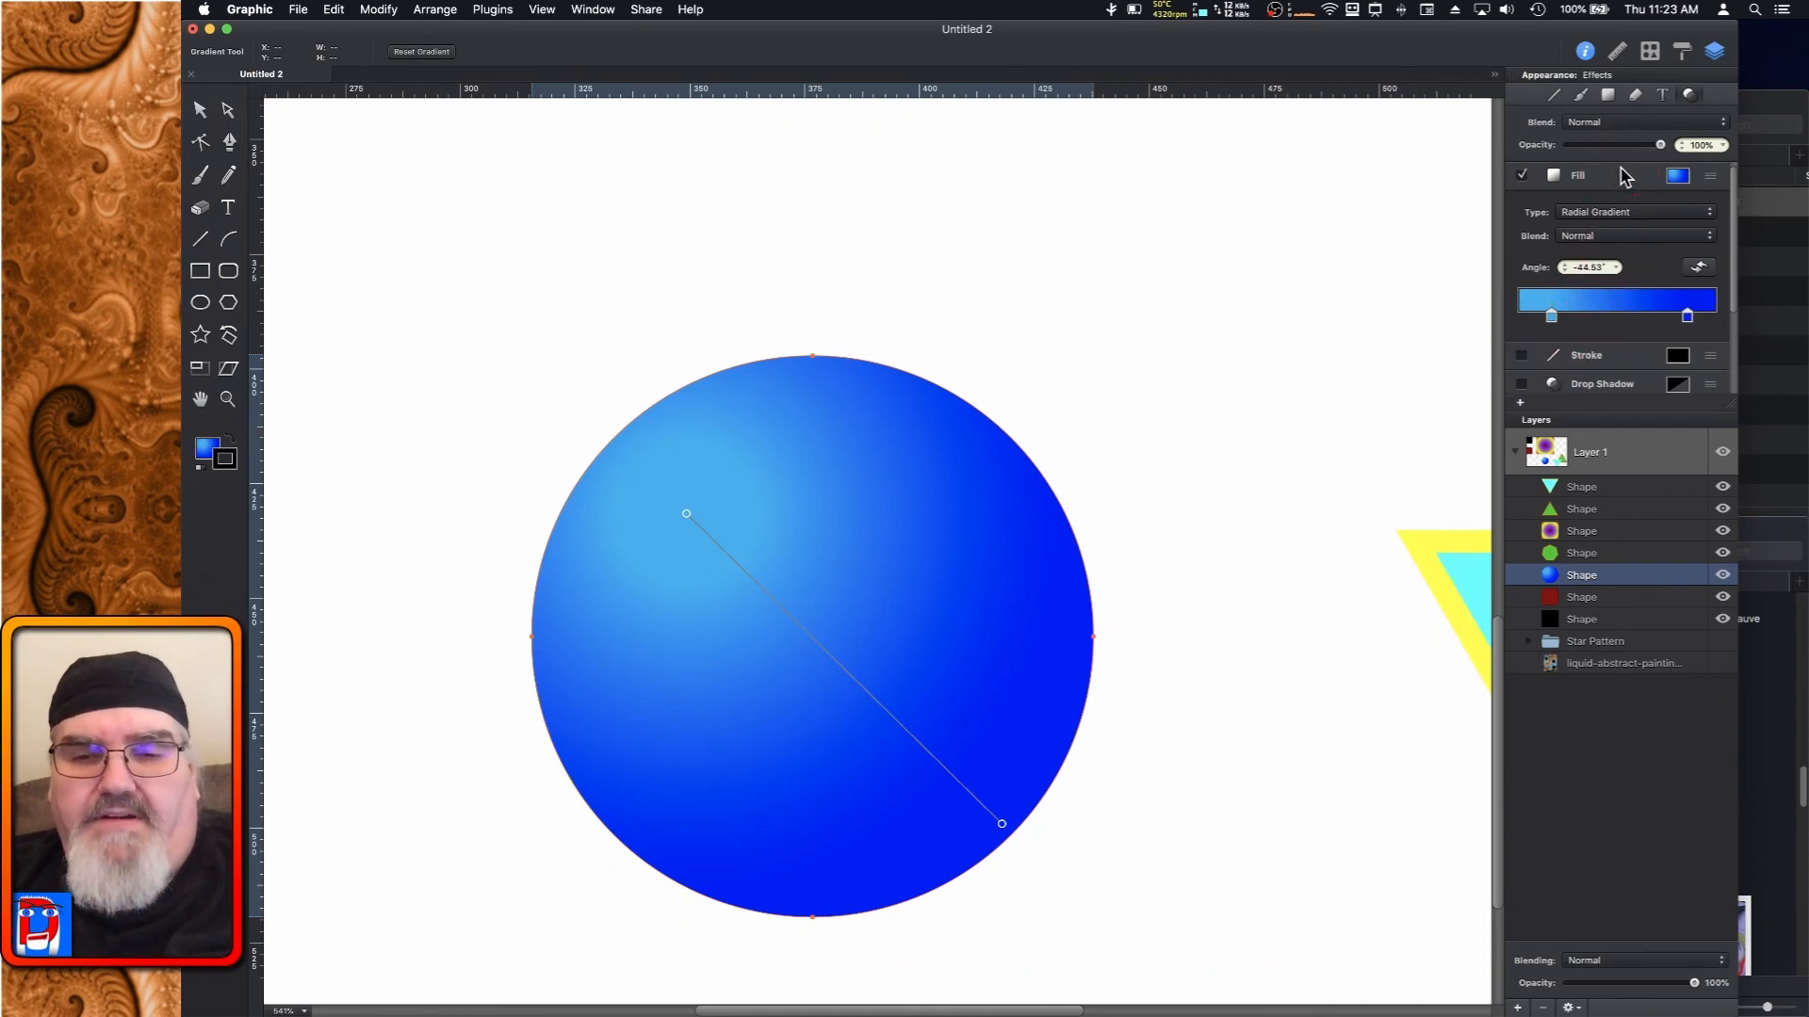
Change the circle's fill type to Angle Gradient and move the gradient's origin to about the circle's center
key(super+0)
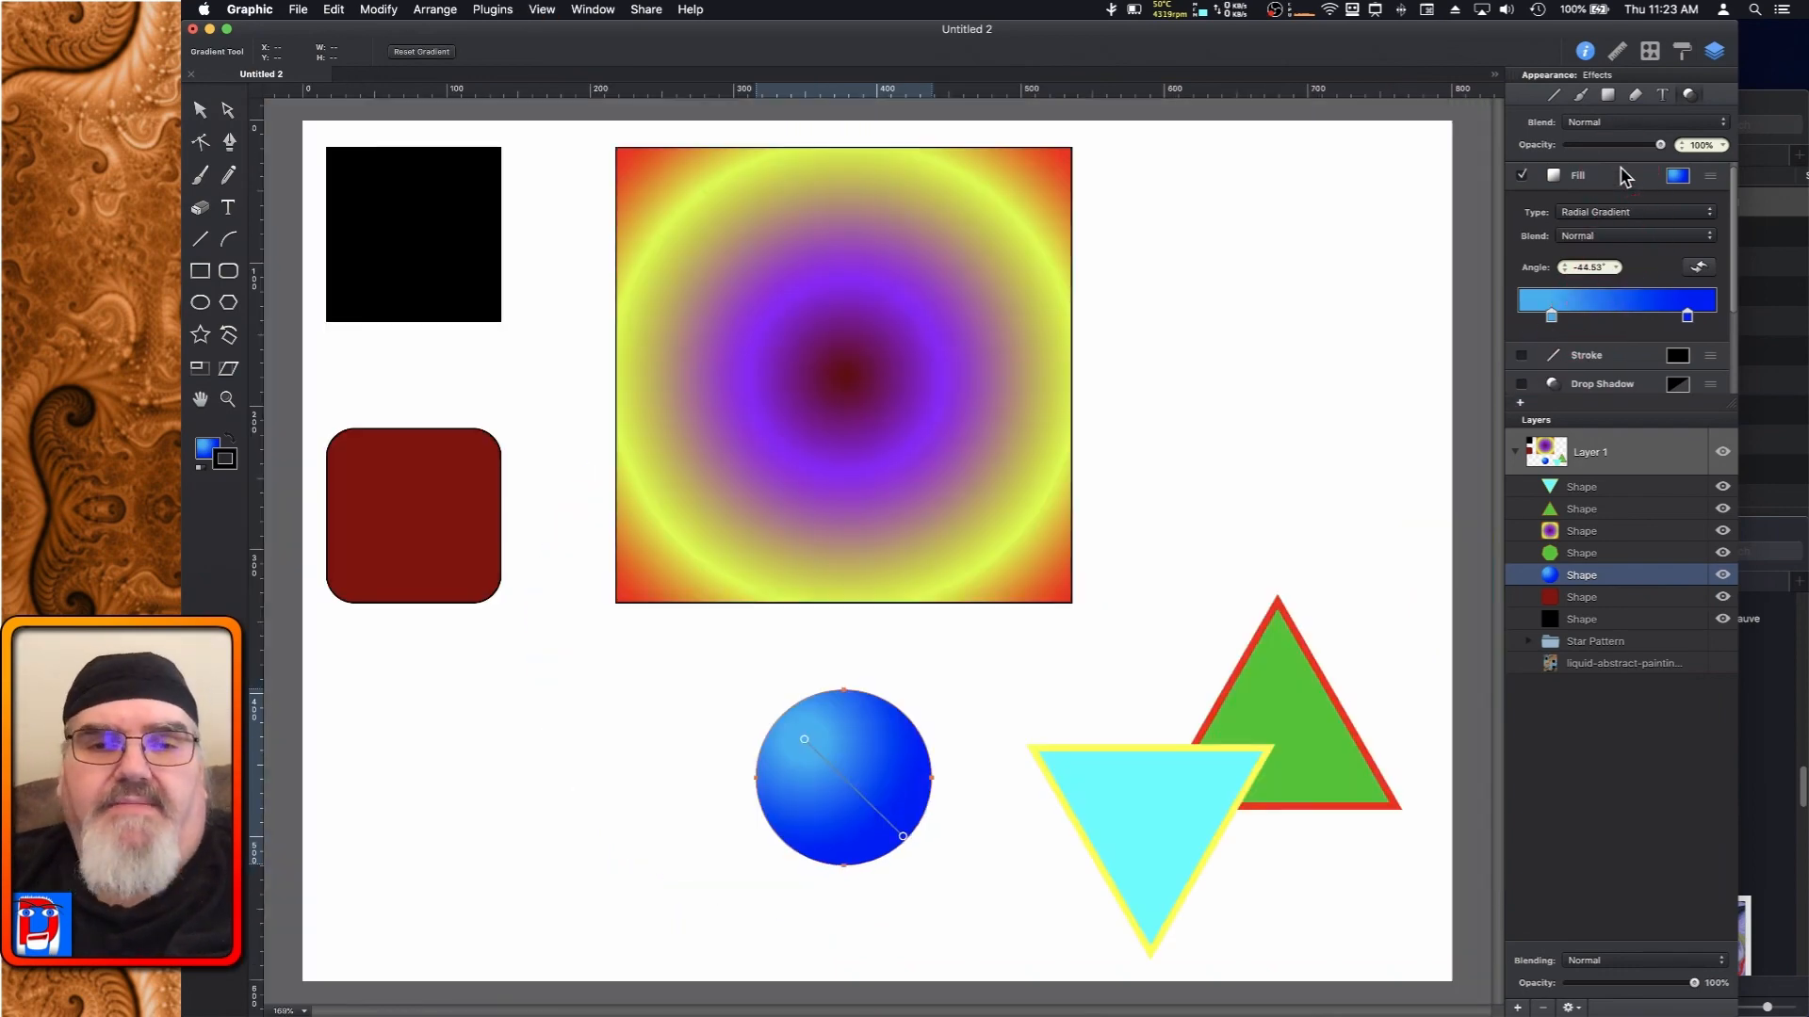
click(1686, 211)
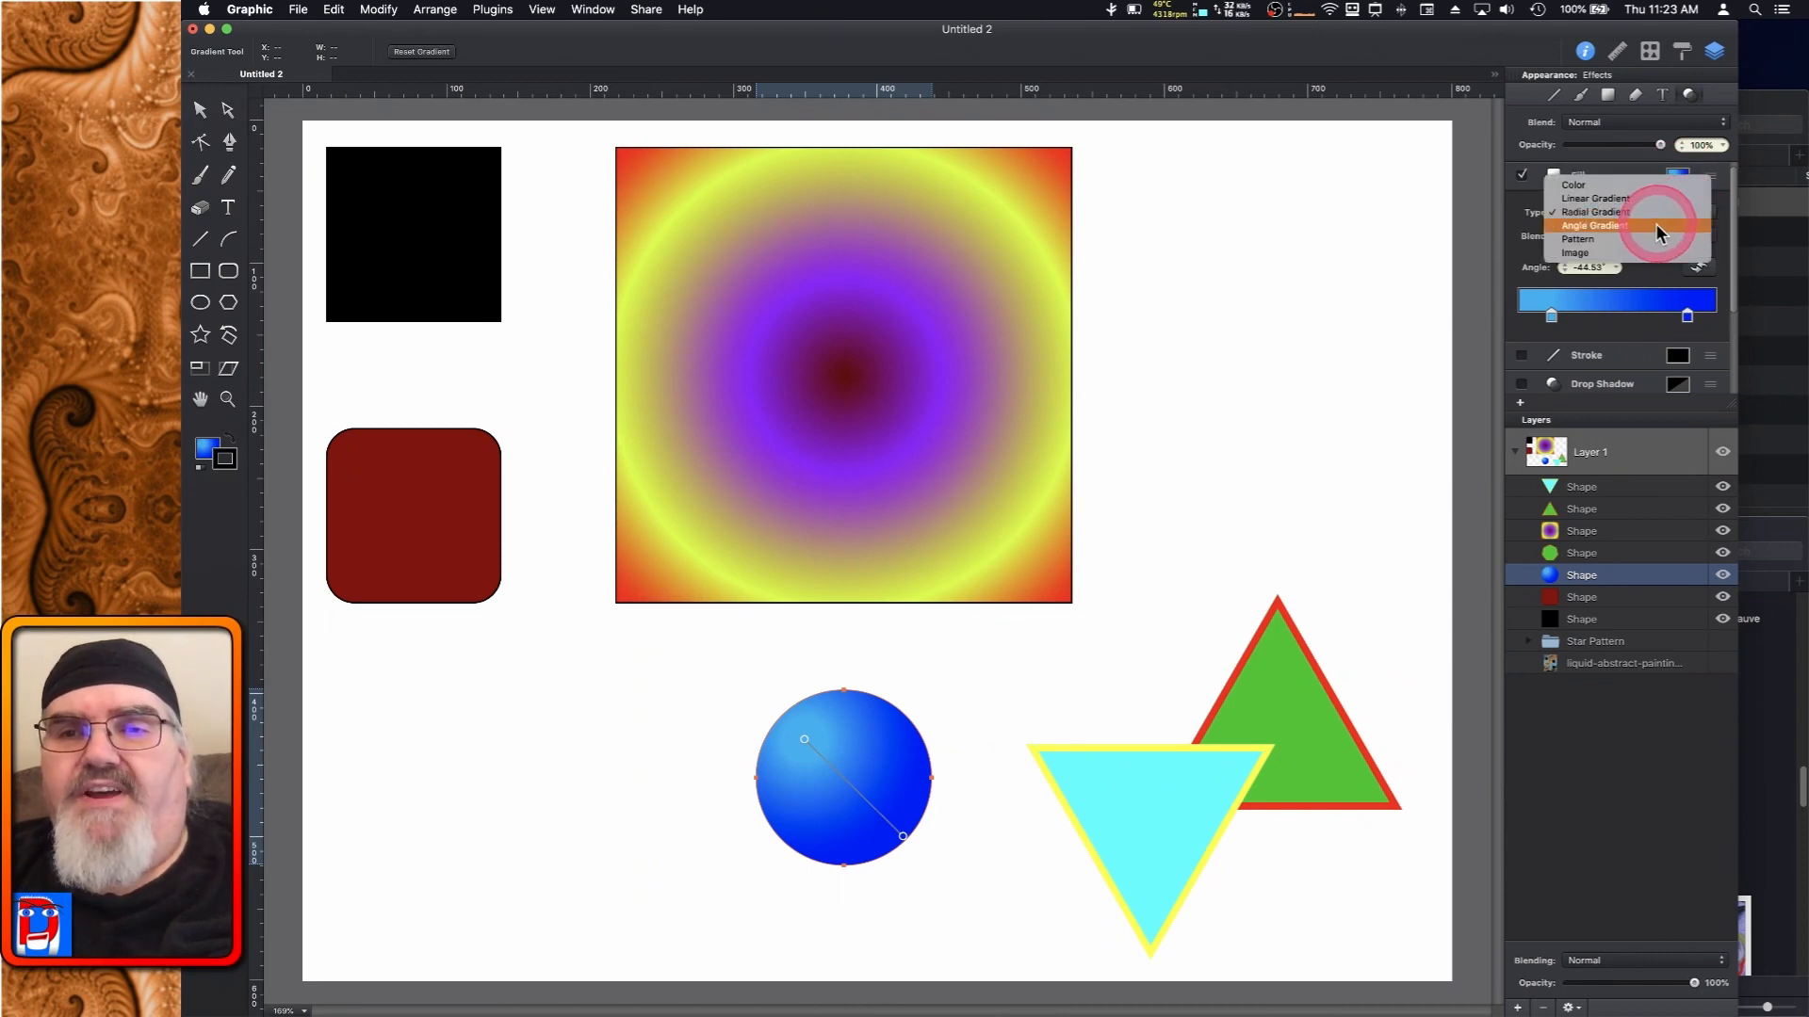
click(1641, 226)
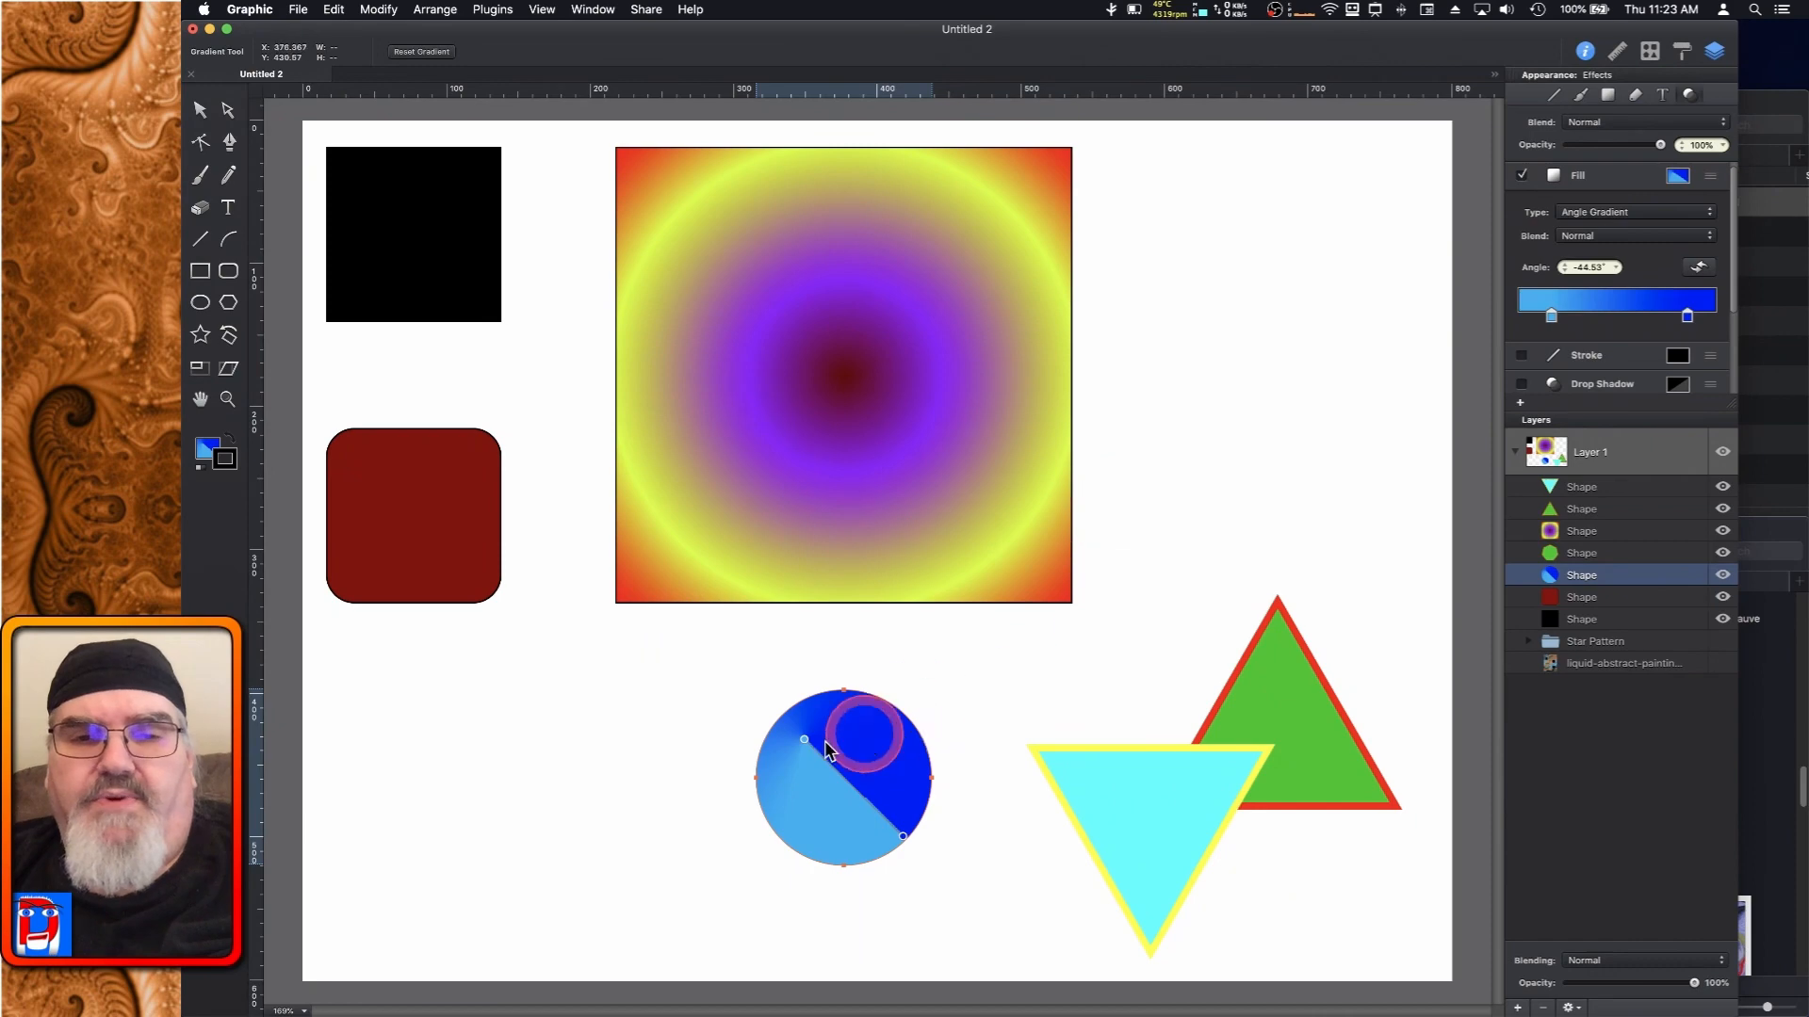
drag(816, 759, 843, 779)
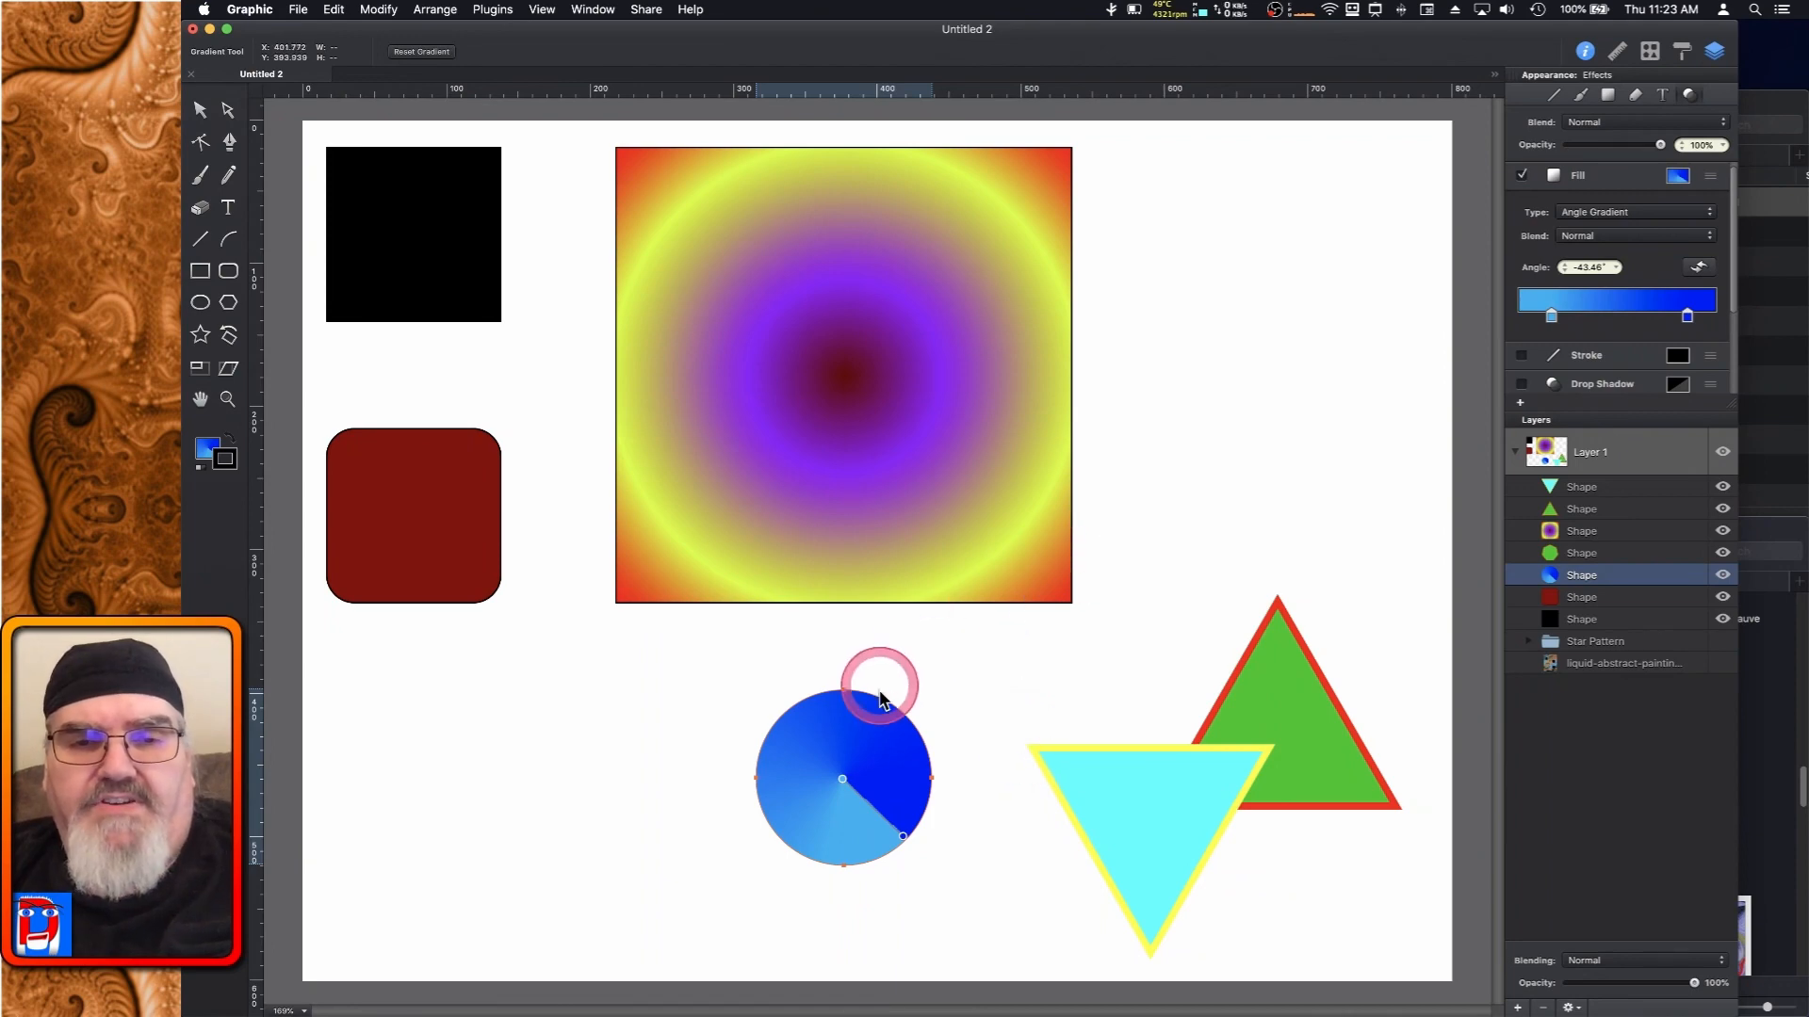
Fine-tune the angle gradient's end point onto the circle's lower-right edge and its origin closer to the exact center, at about -44.48°
scroll(856, 742, up, 5)
scroll(856, 748, down, 2)
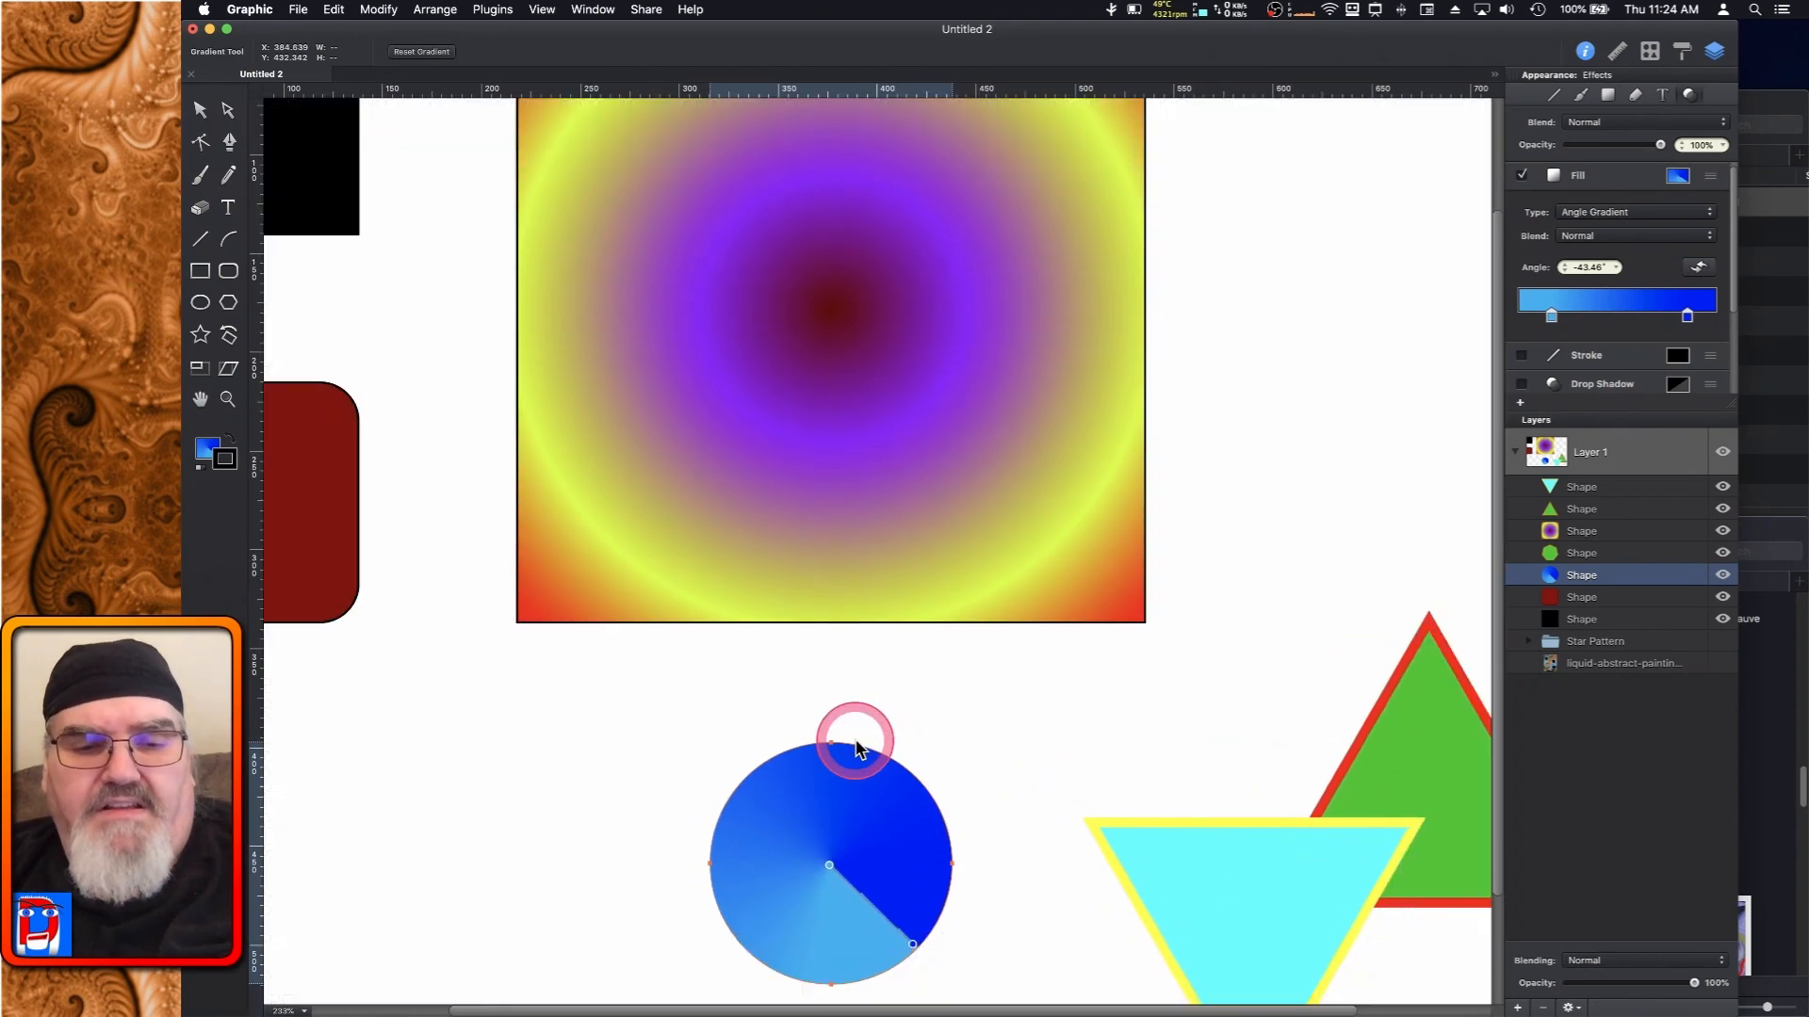
scroll(855, 748, up, 10)
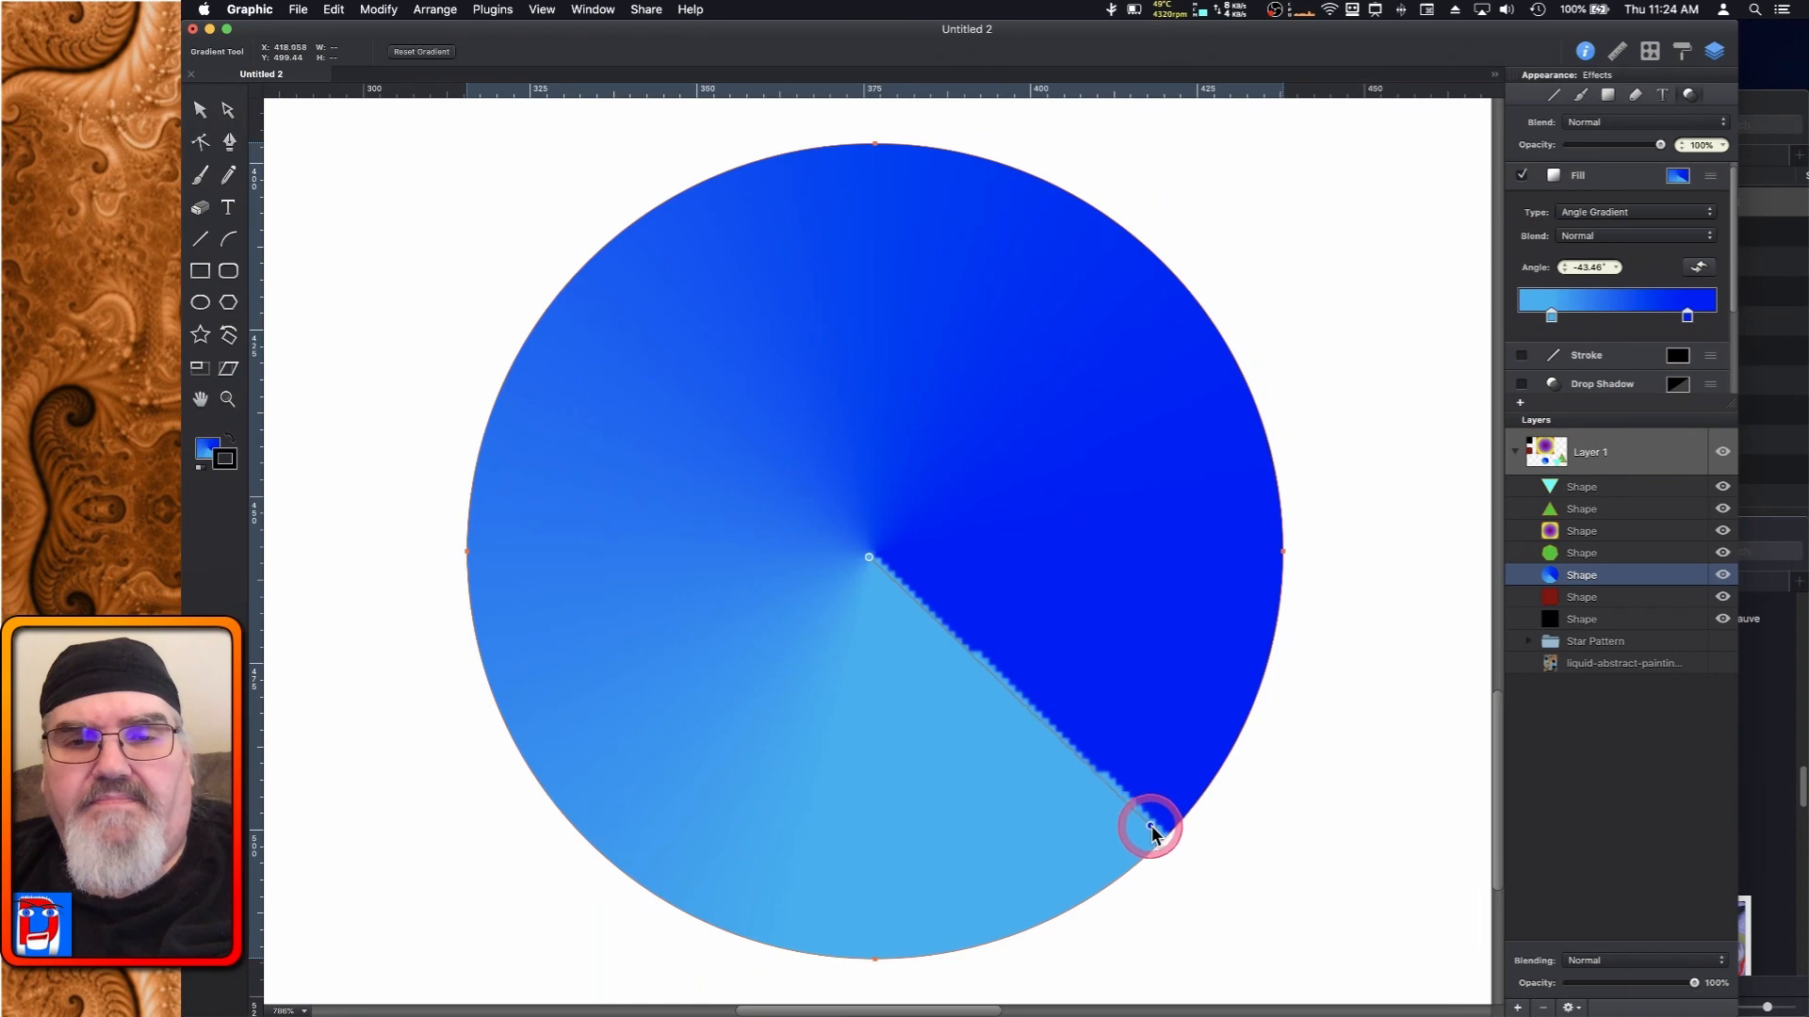
drag(1161, 836, 1160, 837)
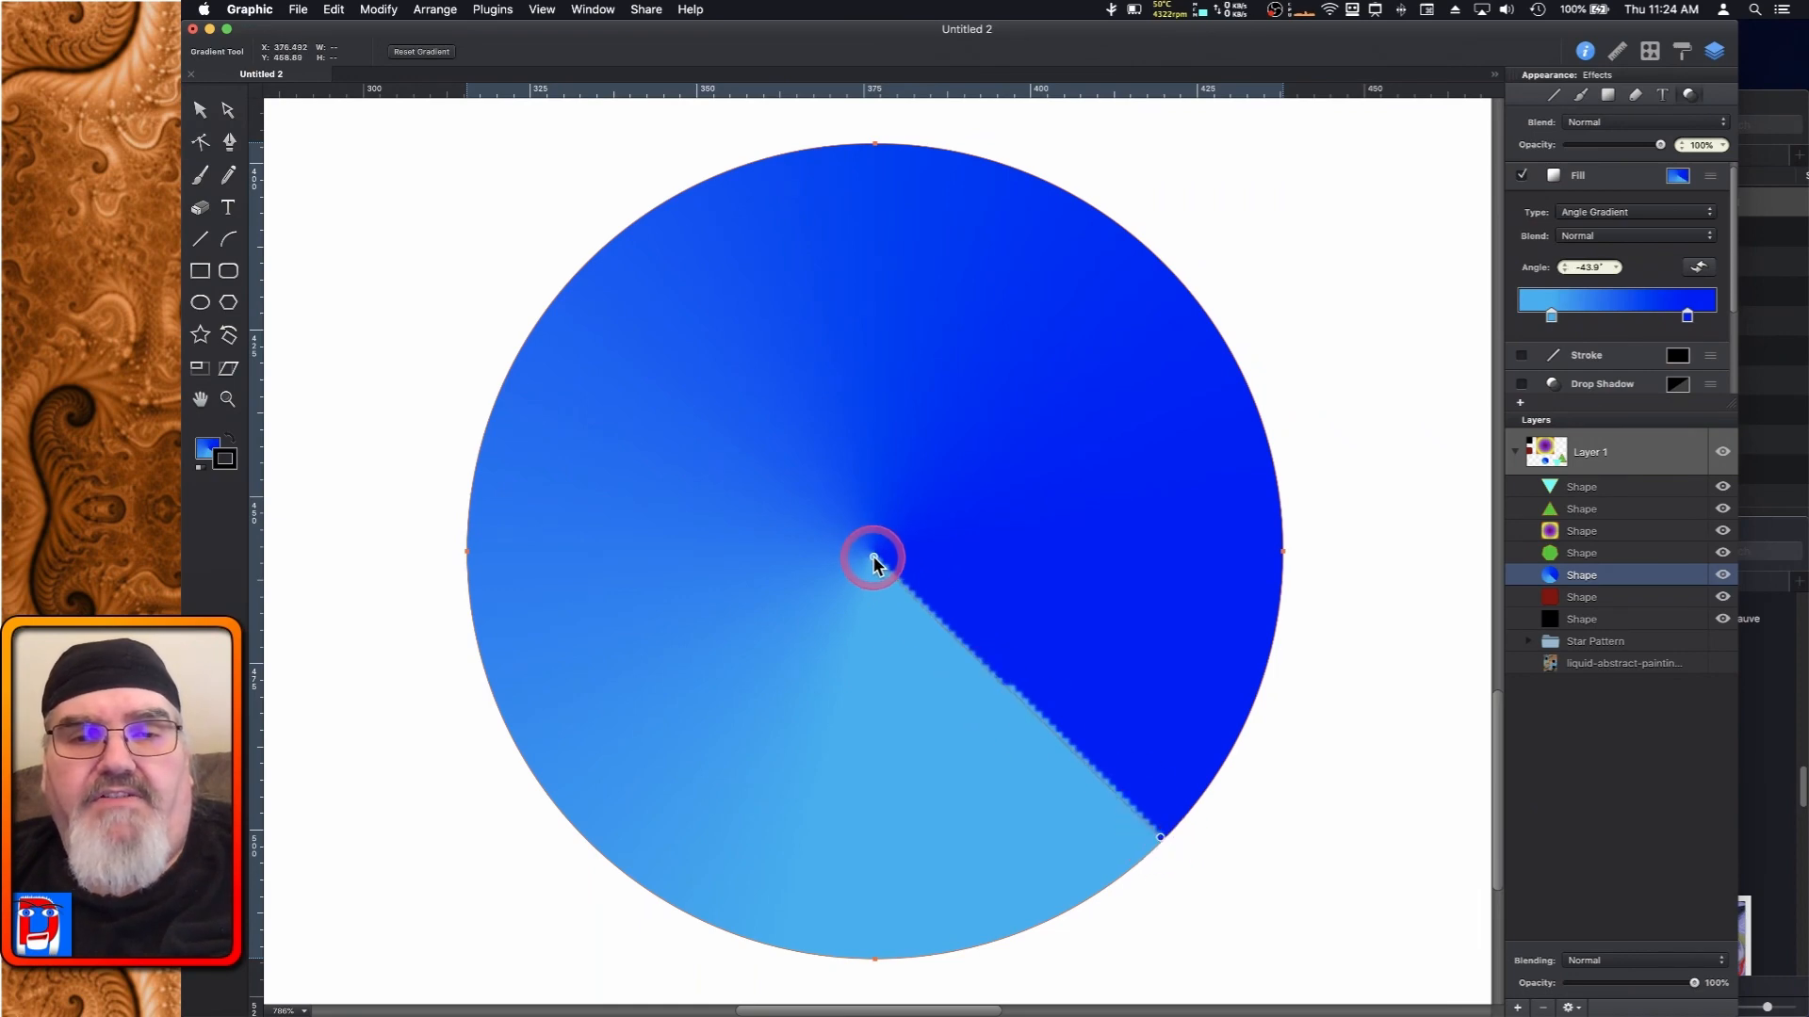
drag(868, 562, 878, 558)
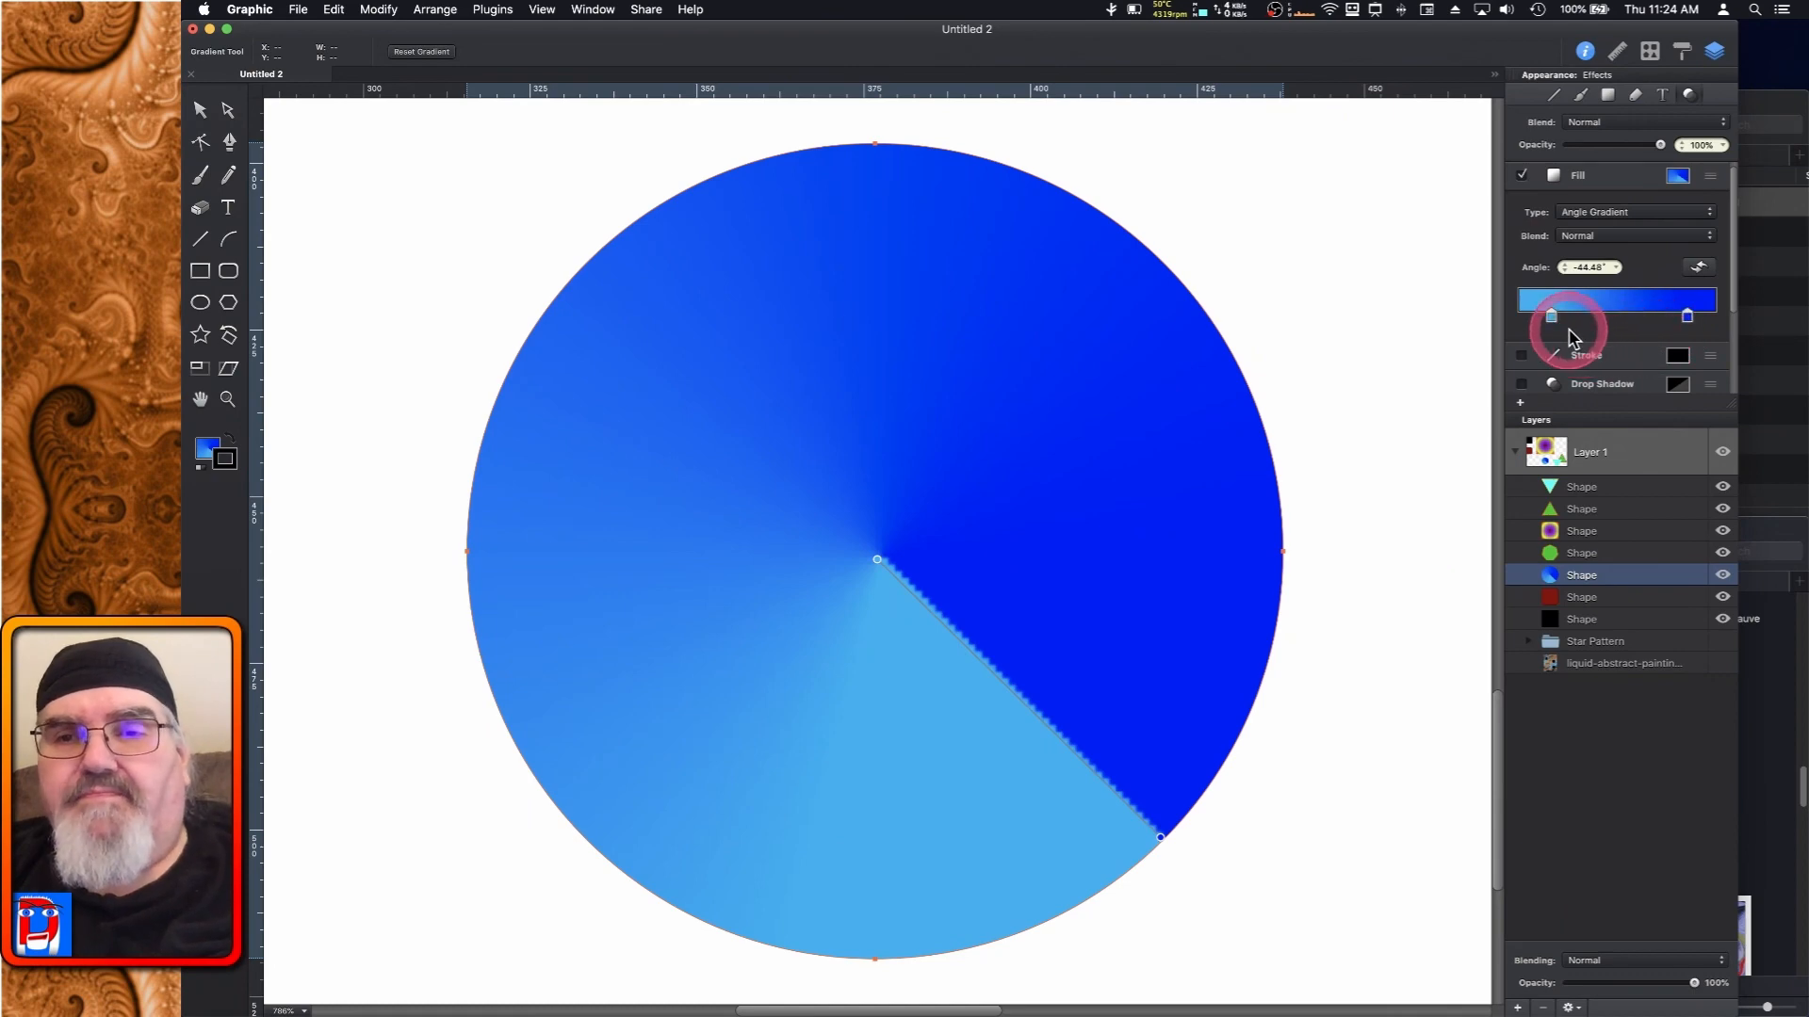
Move the light blue and blue color stops of the circle's gradient out to the two ends of the bar
drag(1551, 317, 1517, 318)
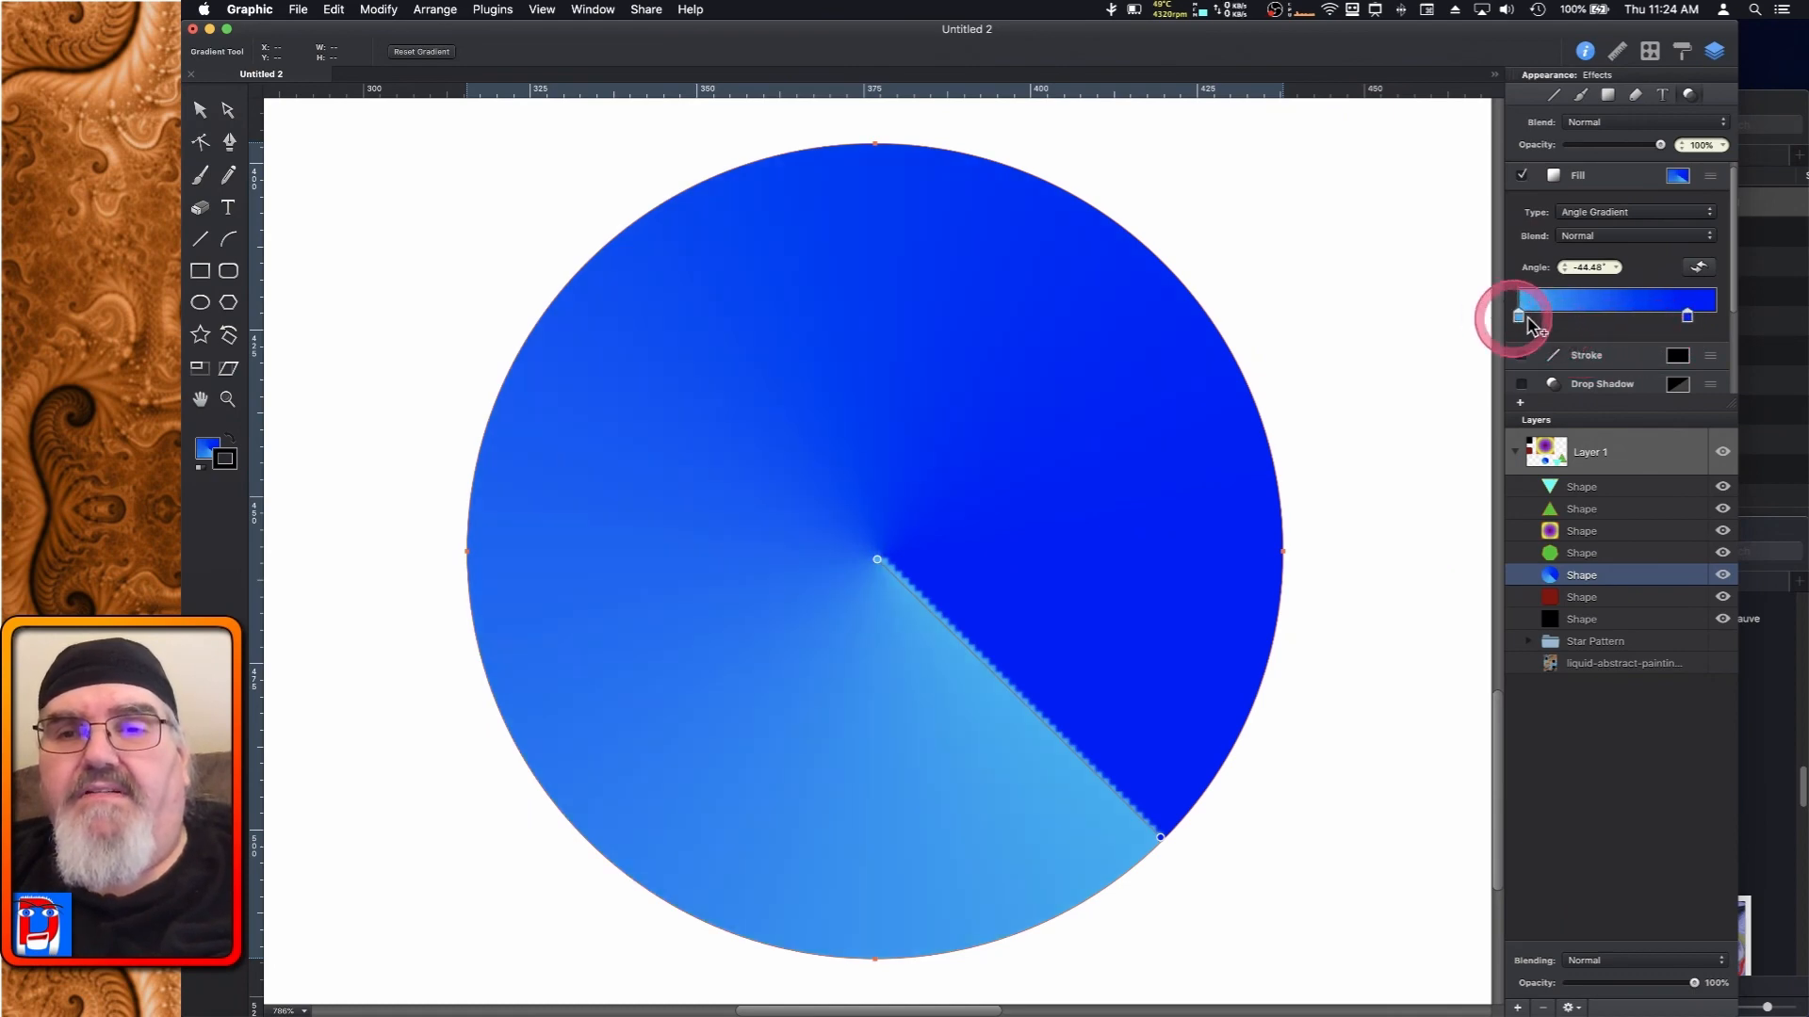
drag(1689, 318, 1717, 317)
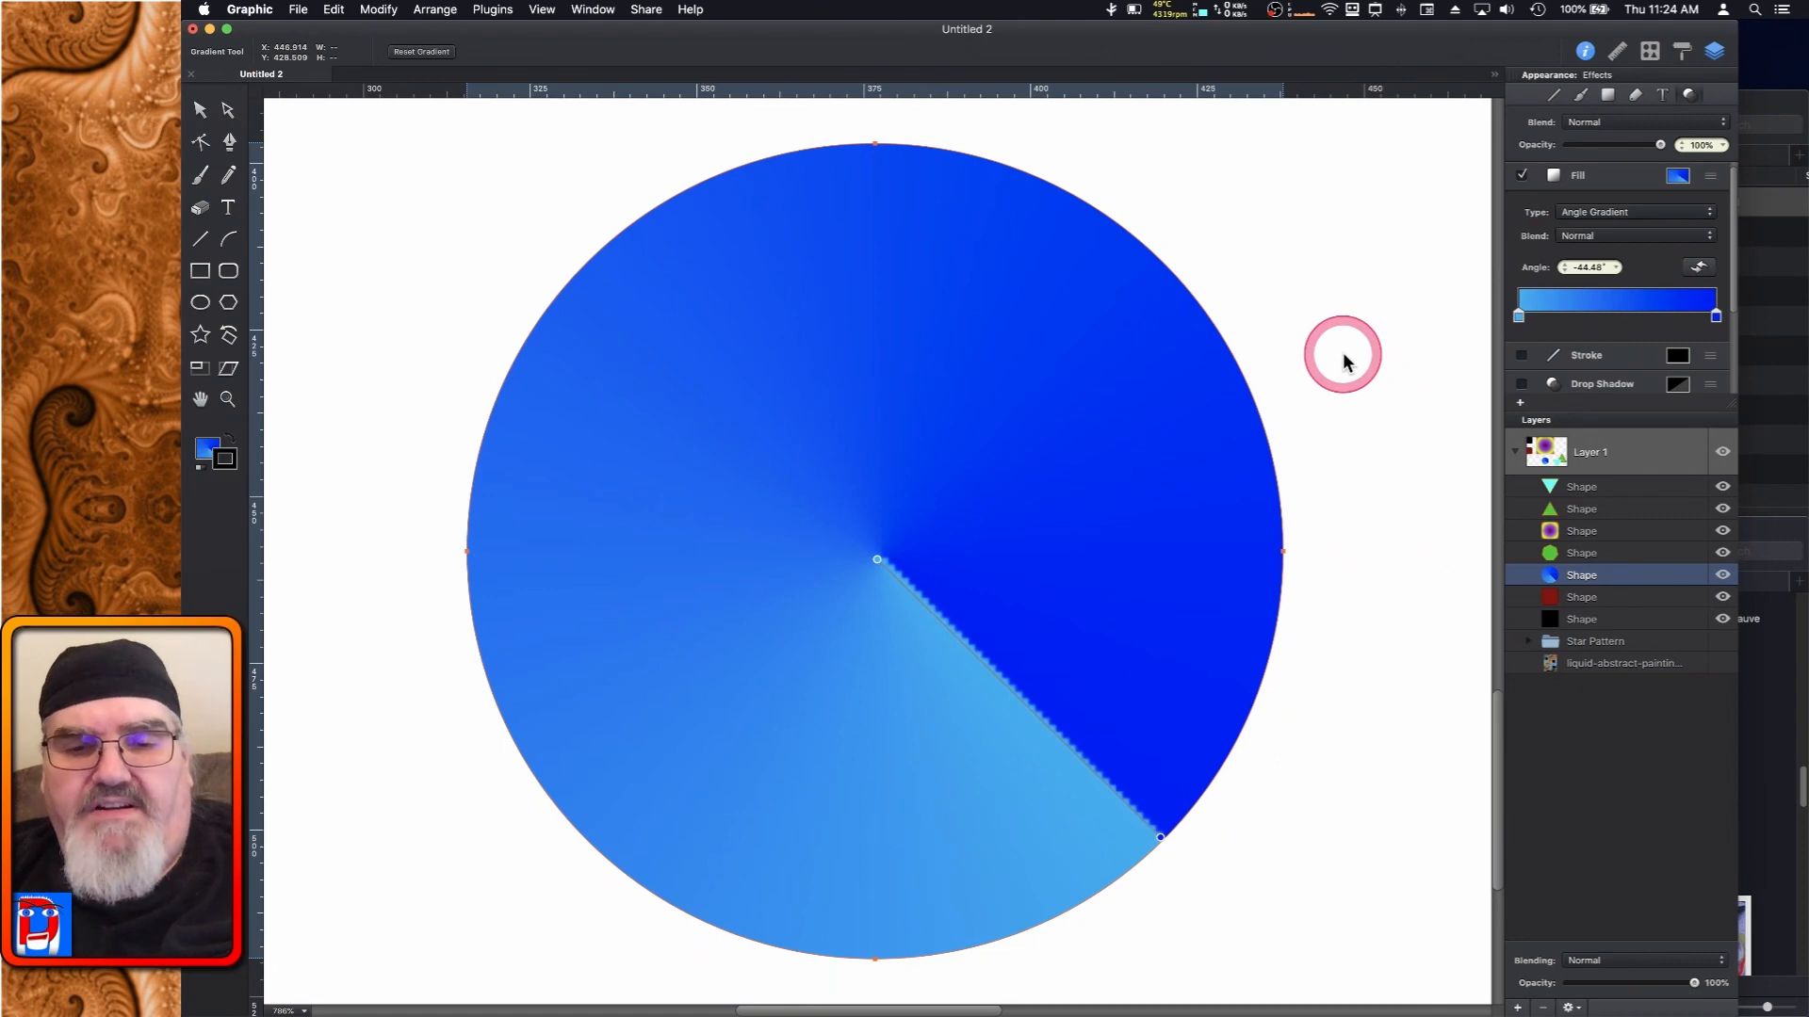
Select the large multicolor square with the Move tool and change its fill type to Angle Gradient
key(super+0)
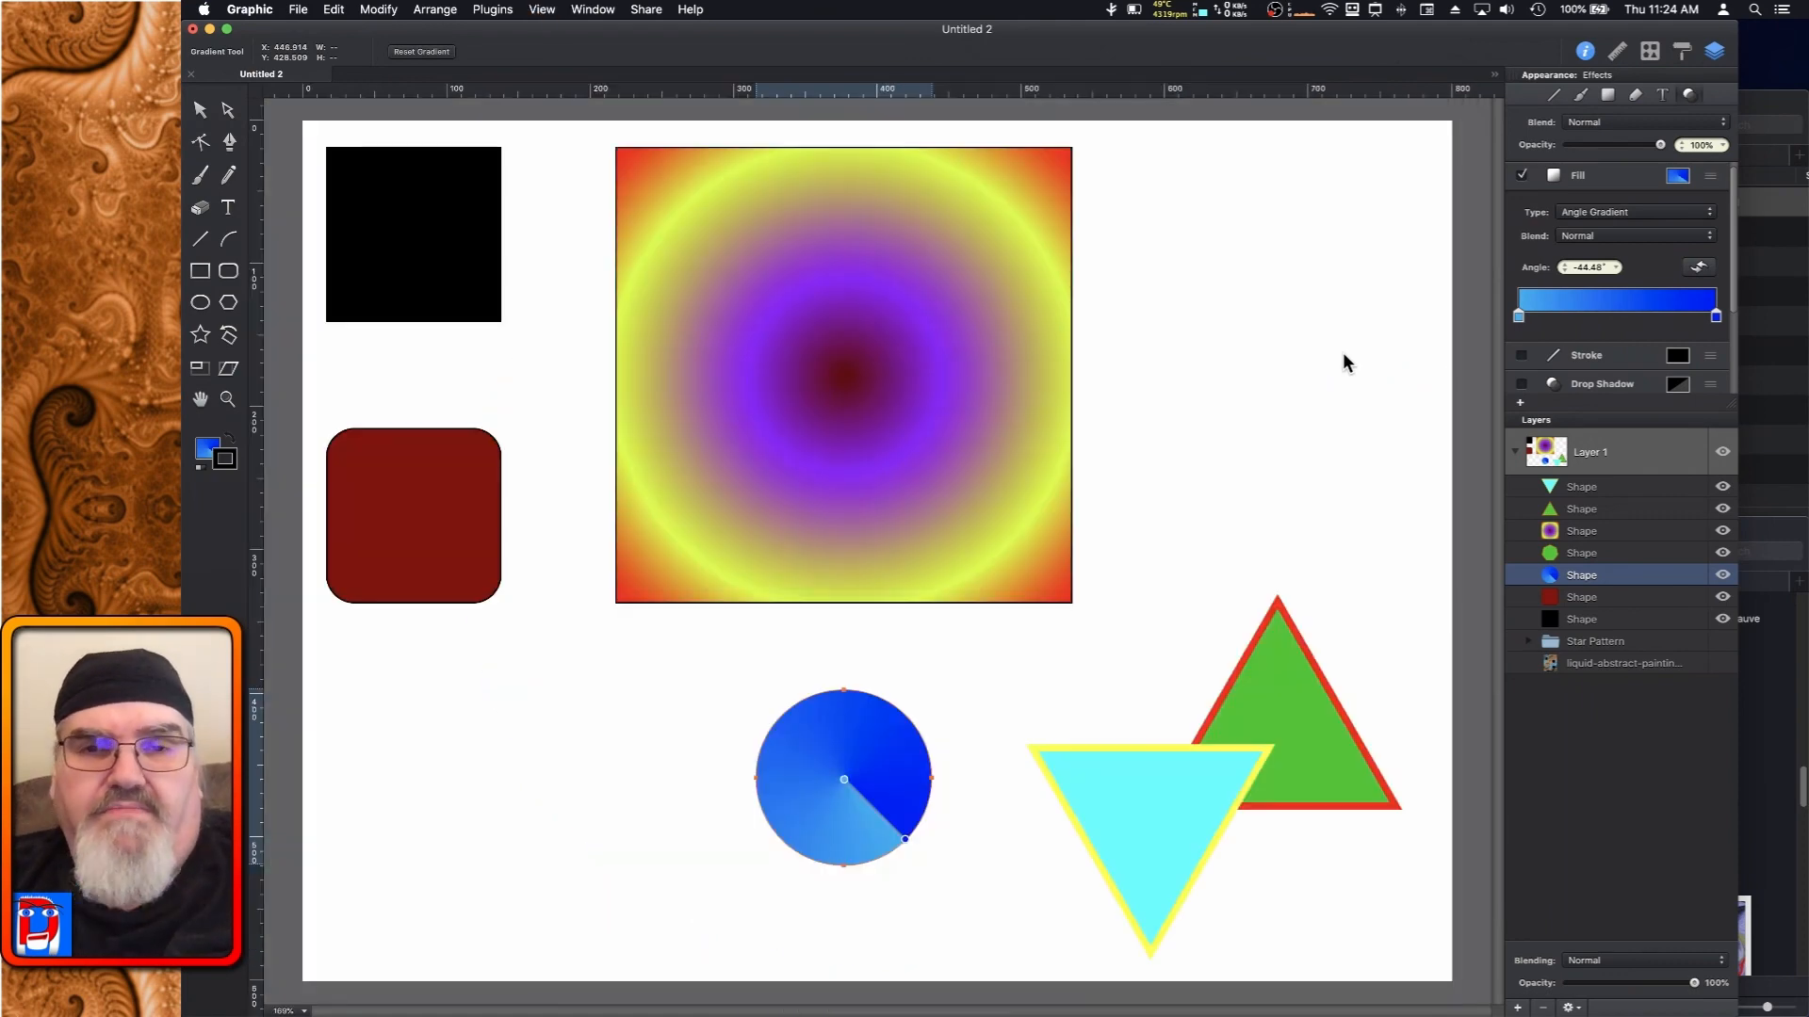
key(v)
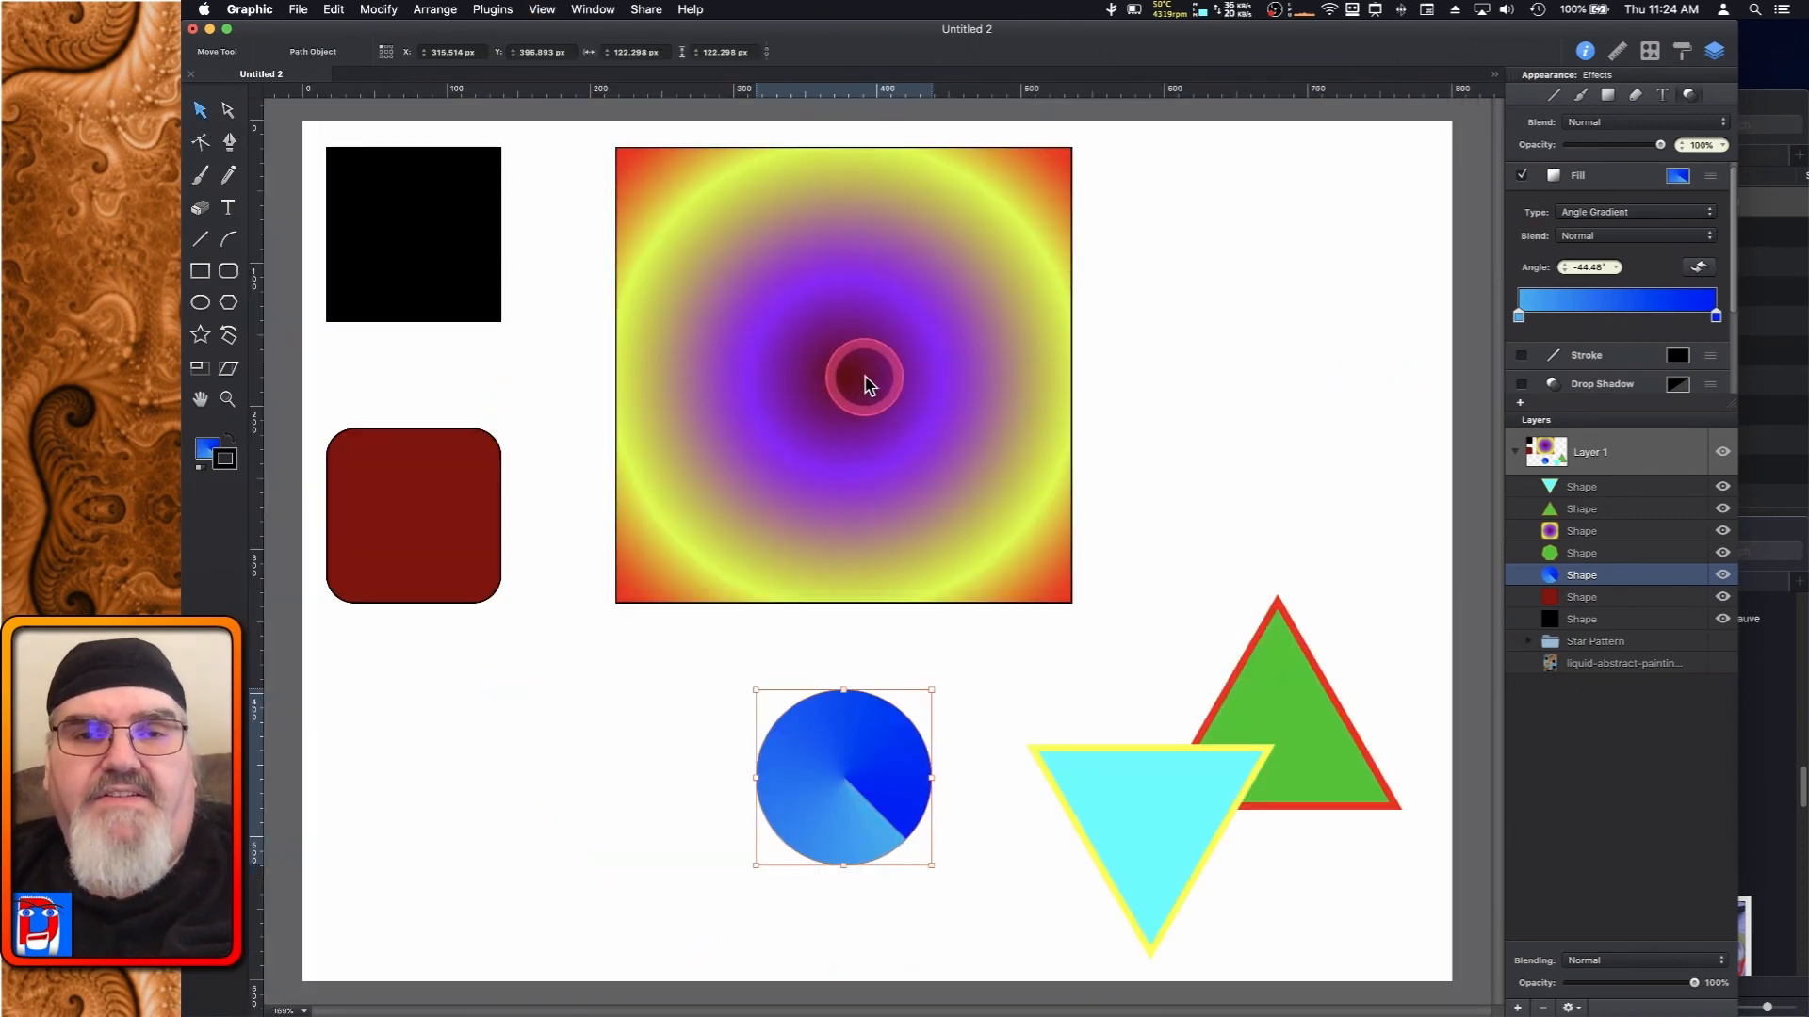
click(886, 384)
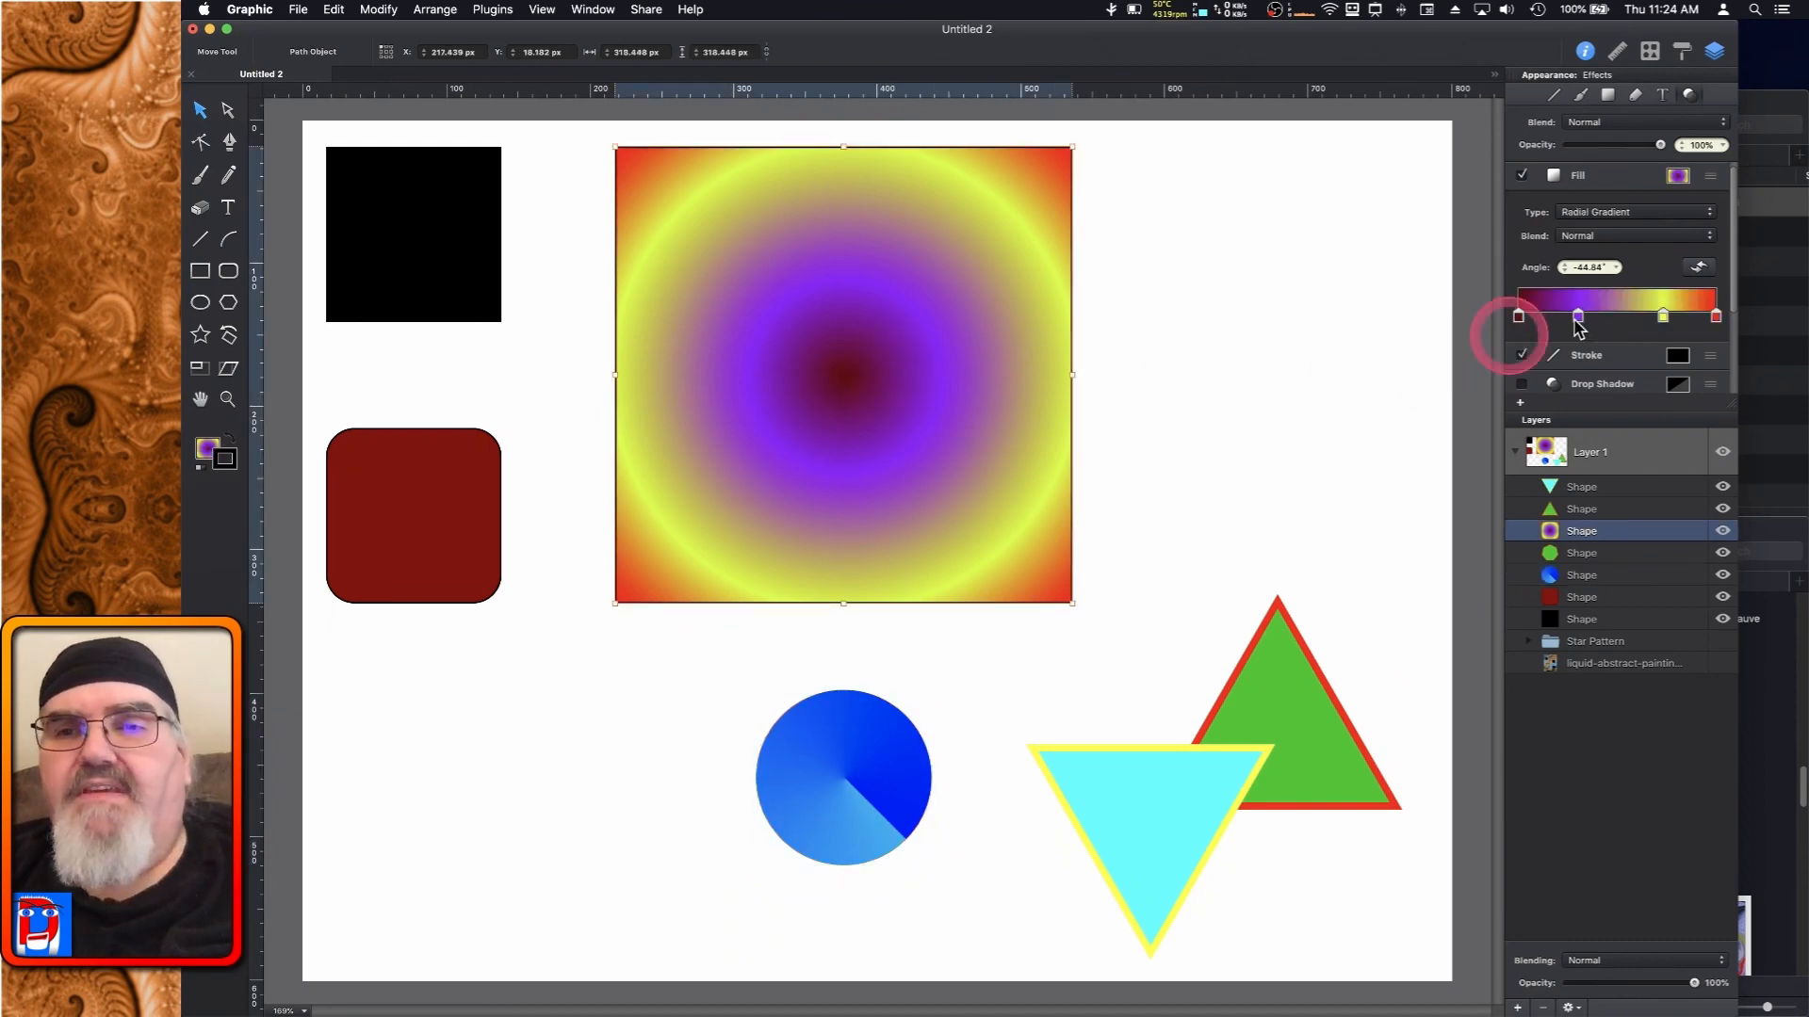
click(1656, 217)
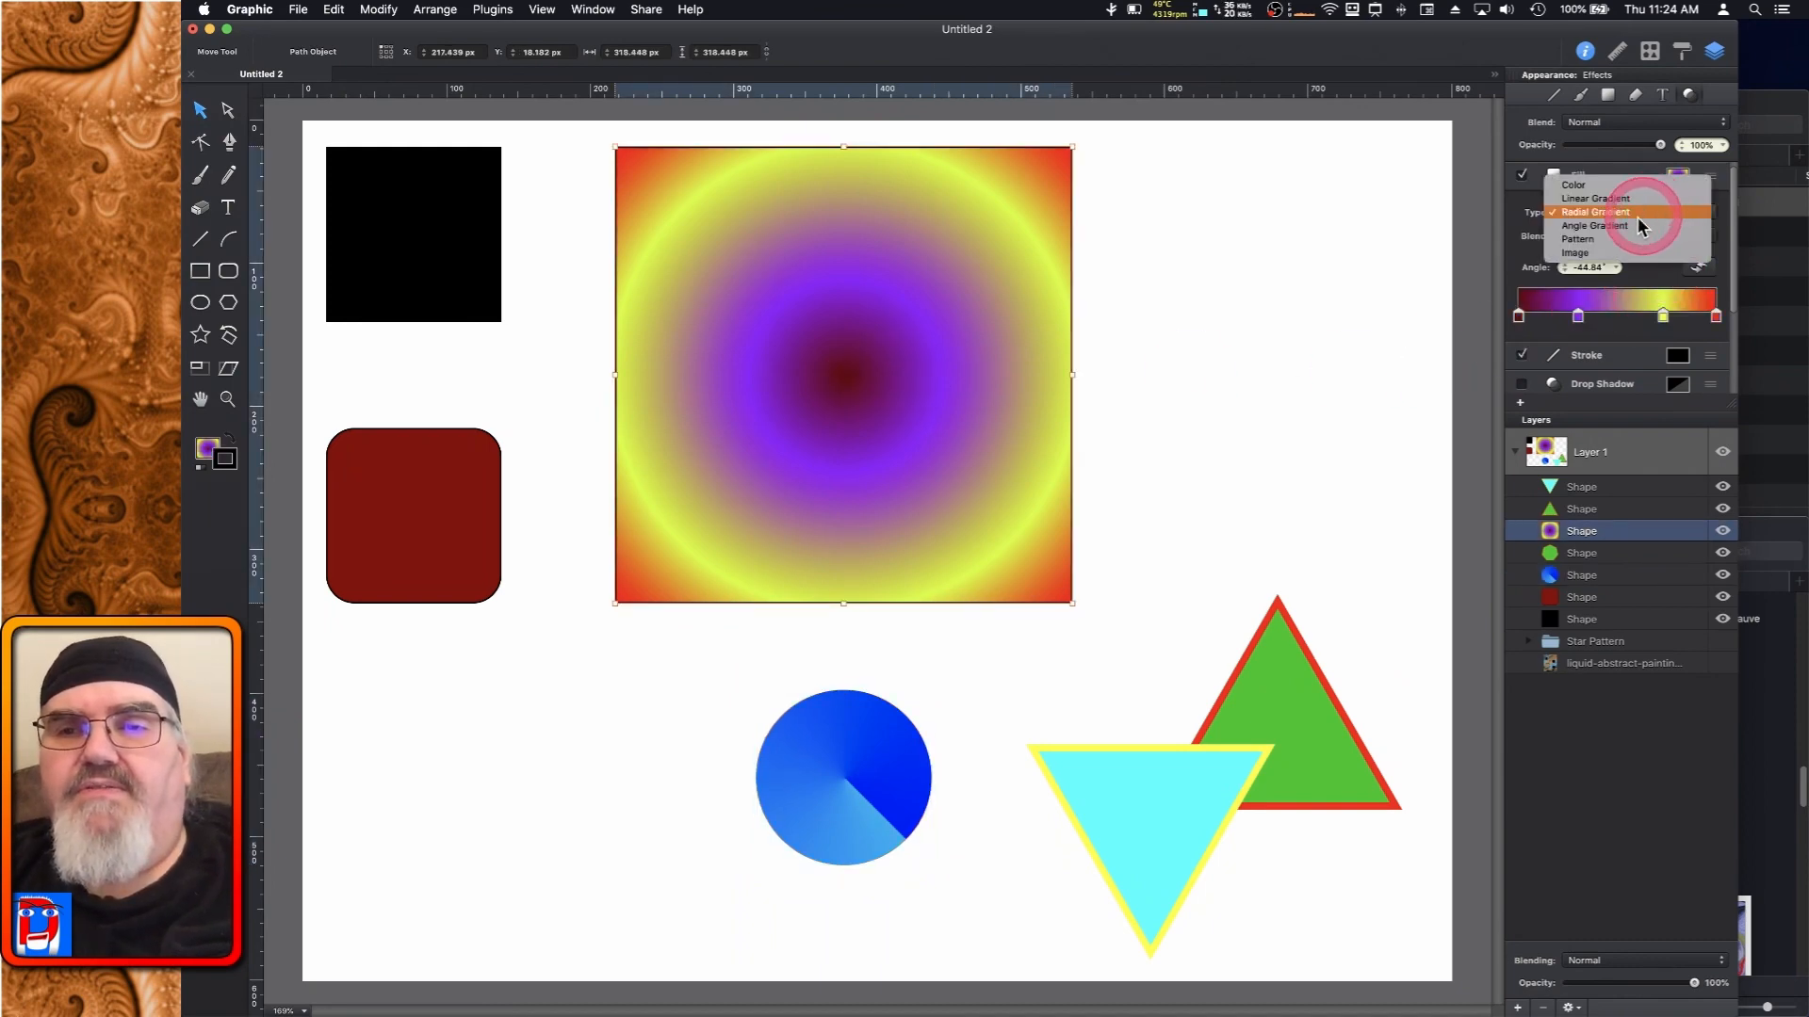
click(1624, 226)
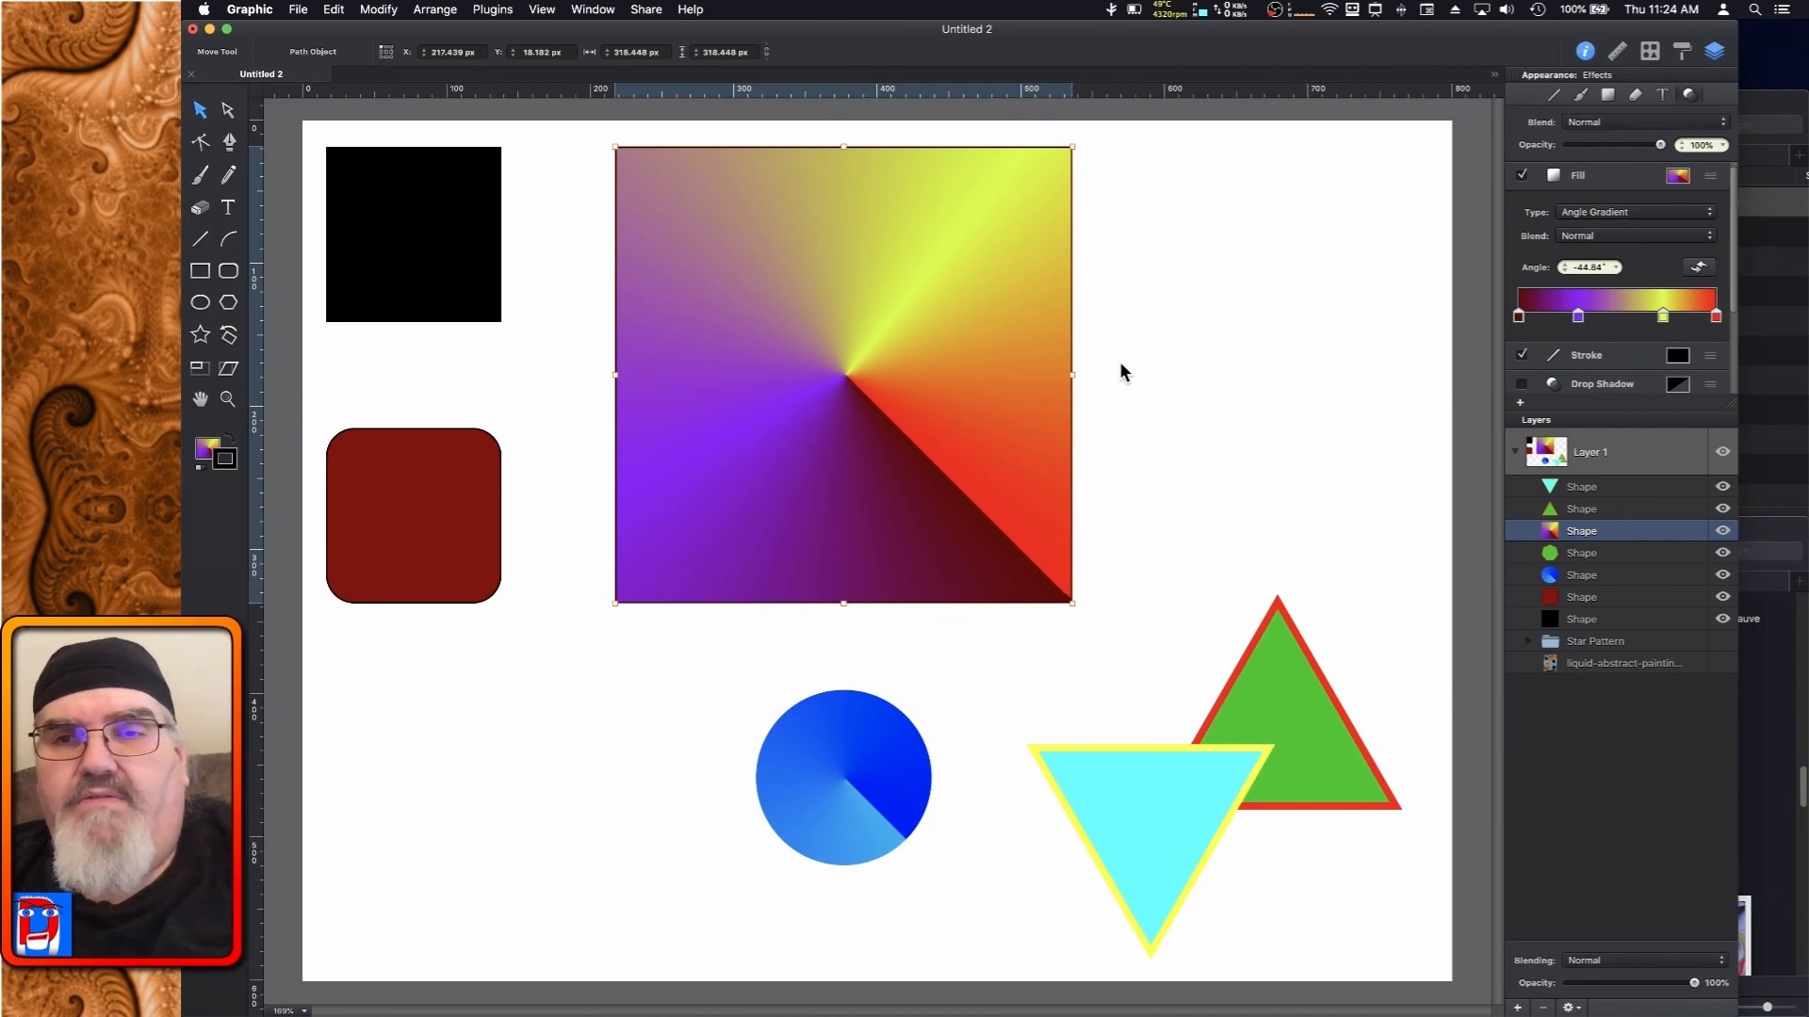
Show the Shape Library and place the DaVinci Resolve logo from My Shapes on the lower-left part of the canvas
click(1649, 52)
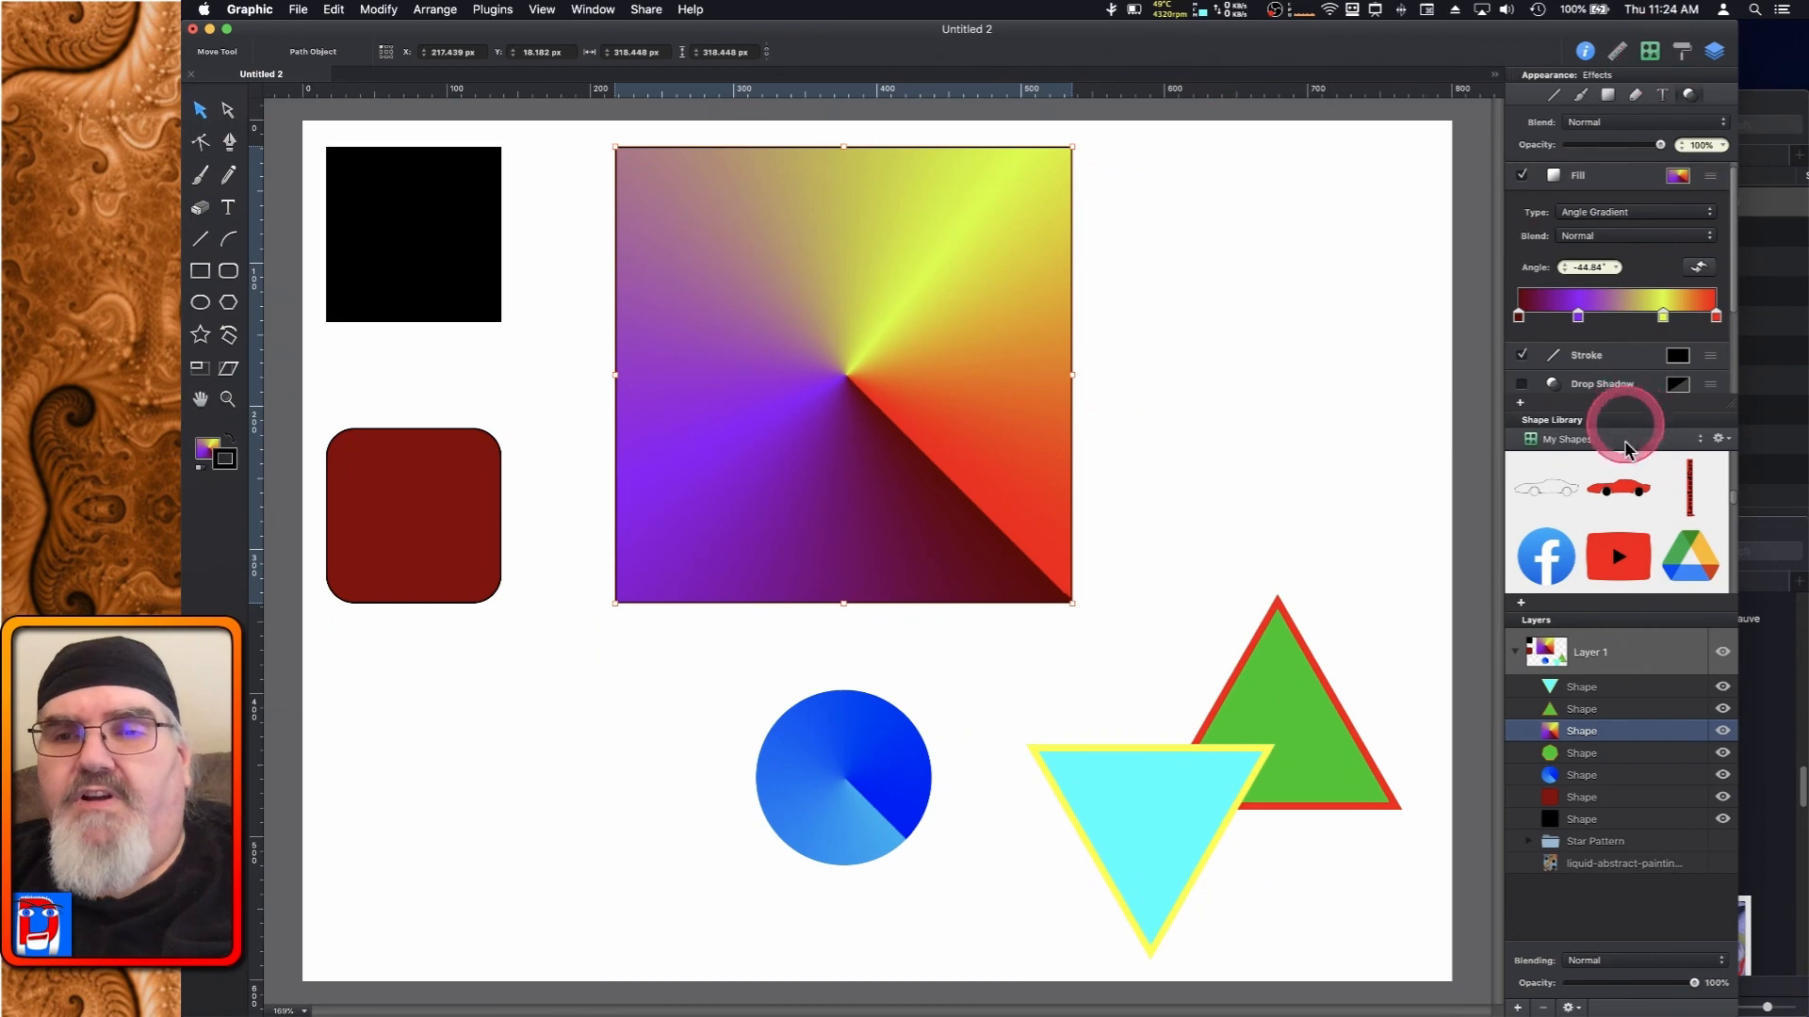
scroll(1691, 508, down, 5)
scroll(1691, 509, down, 5)
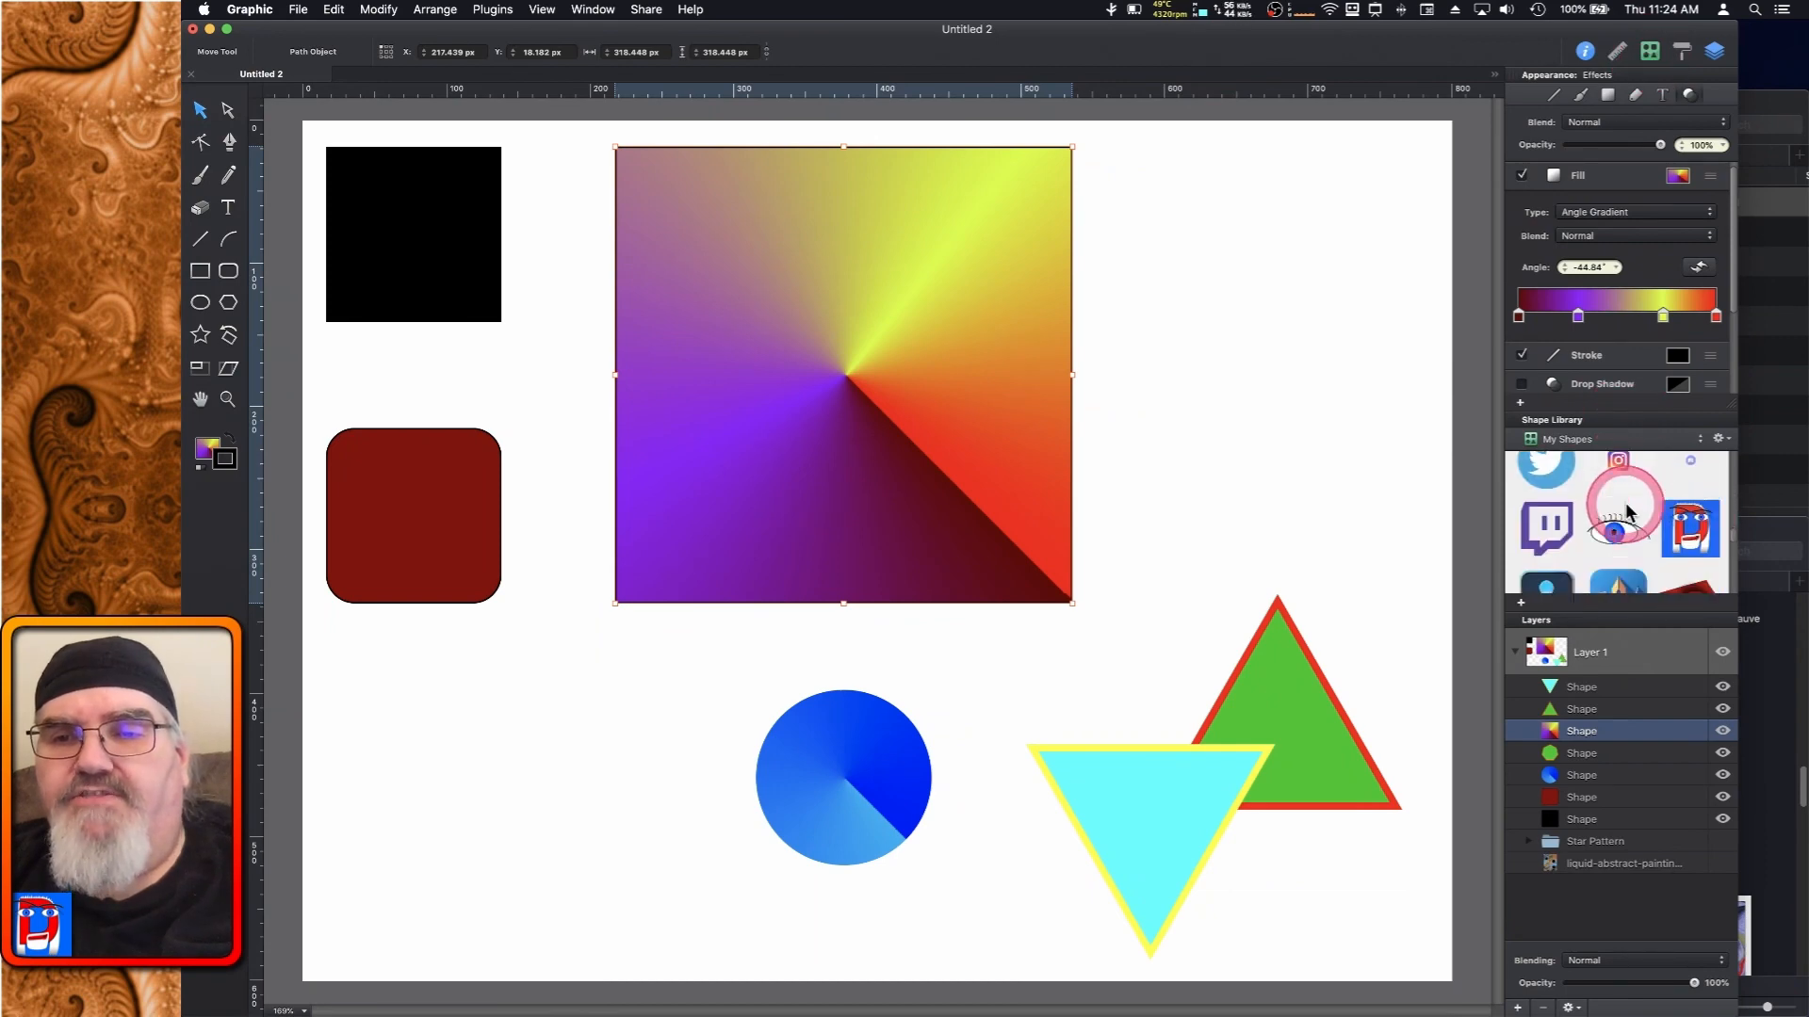
scroll(1627, 512, down, 3)
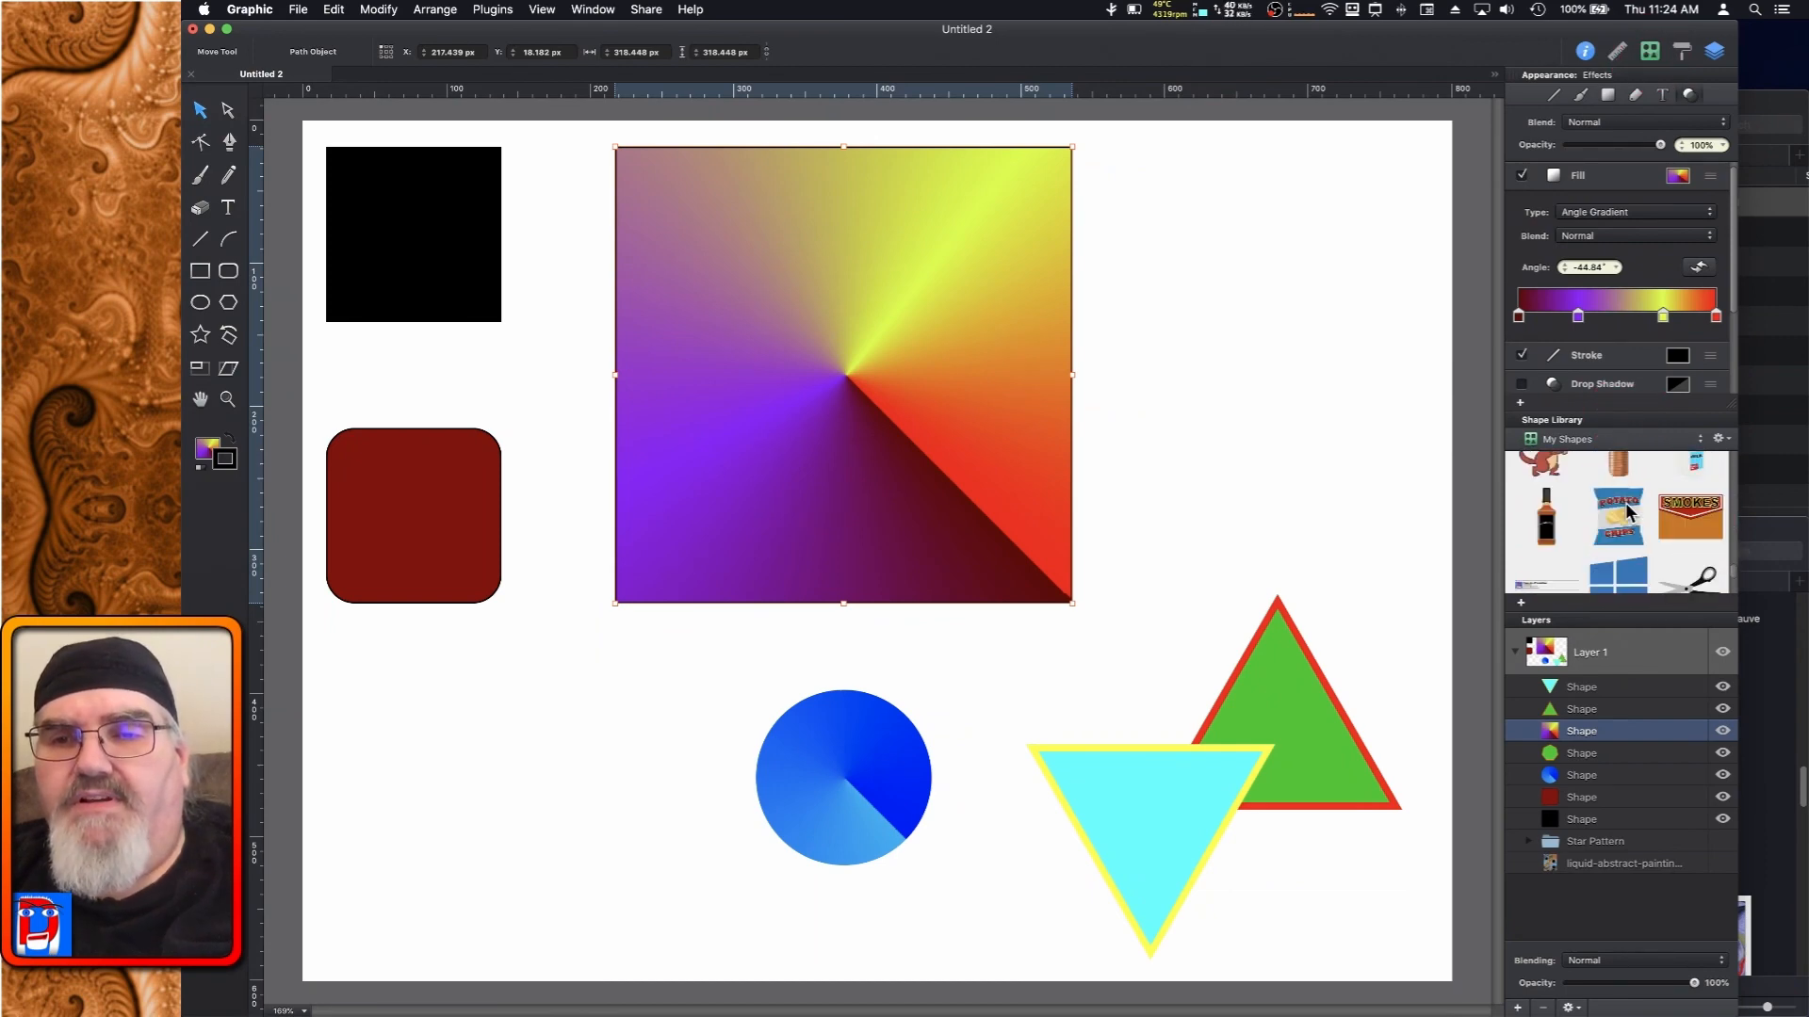
scroll(1625, 504, up, 8)
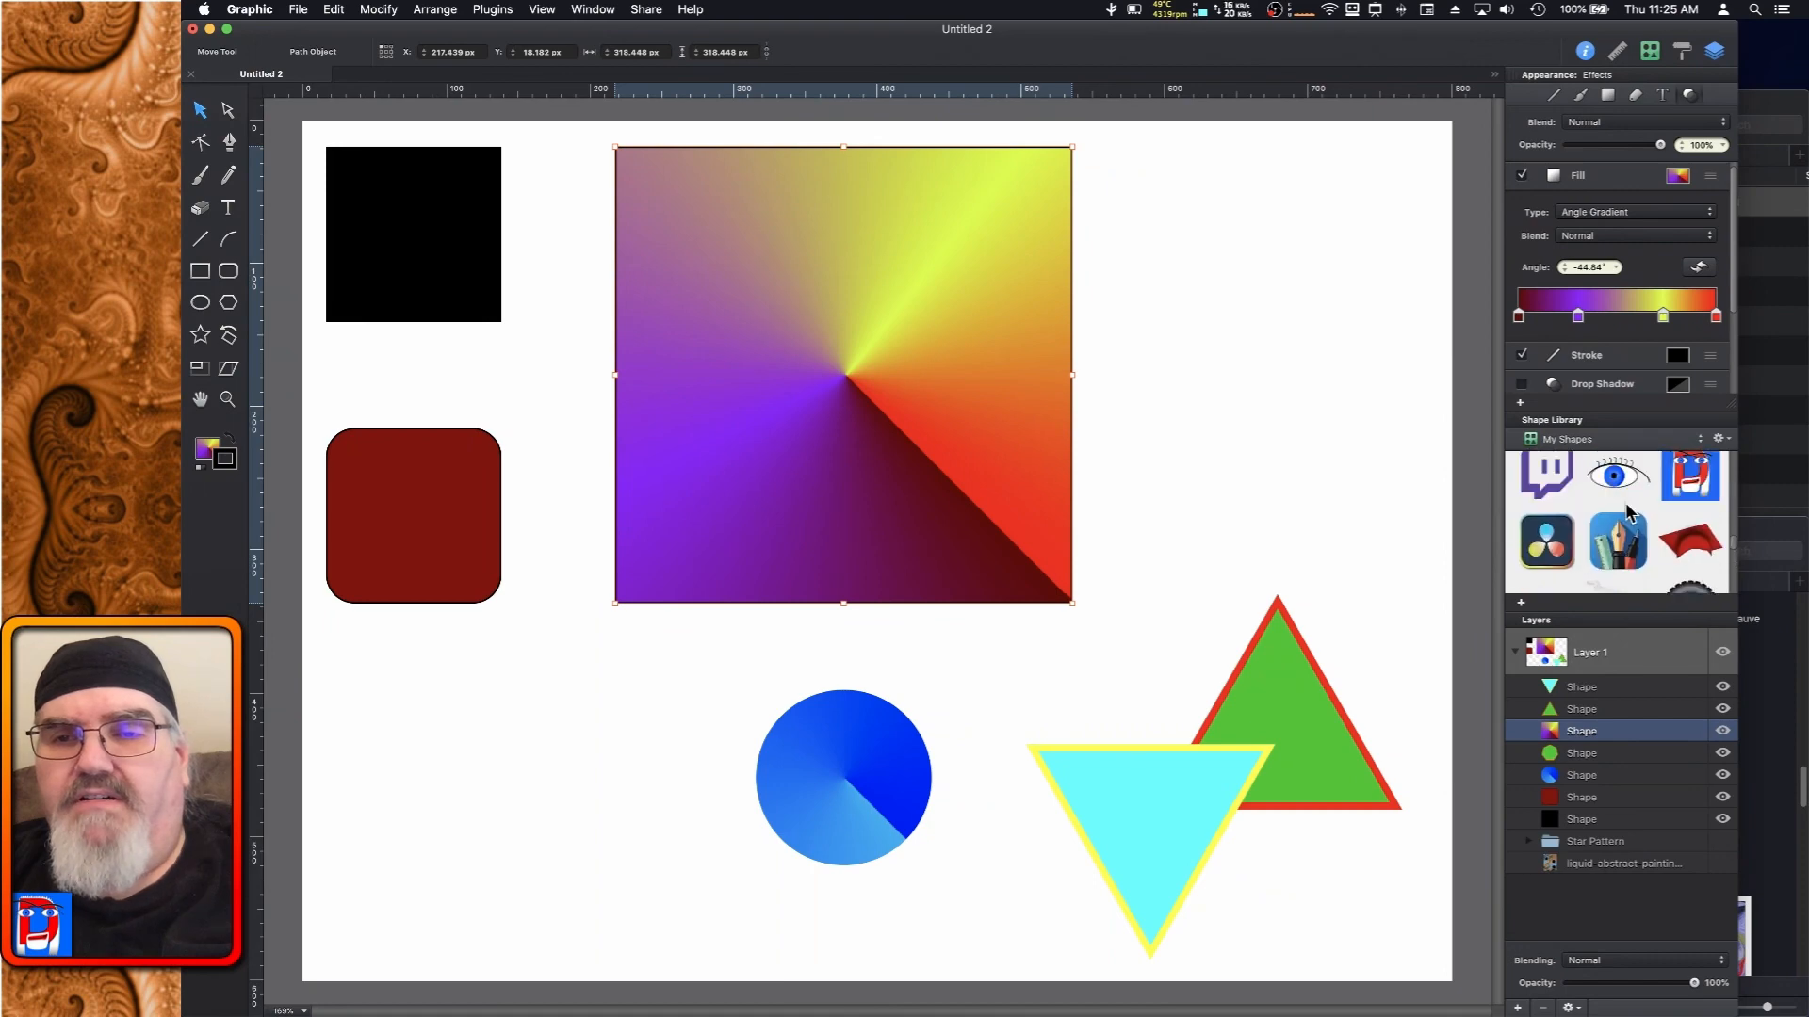
click(1547, 539)
drag(1548, 538, 546, 799)
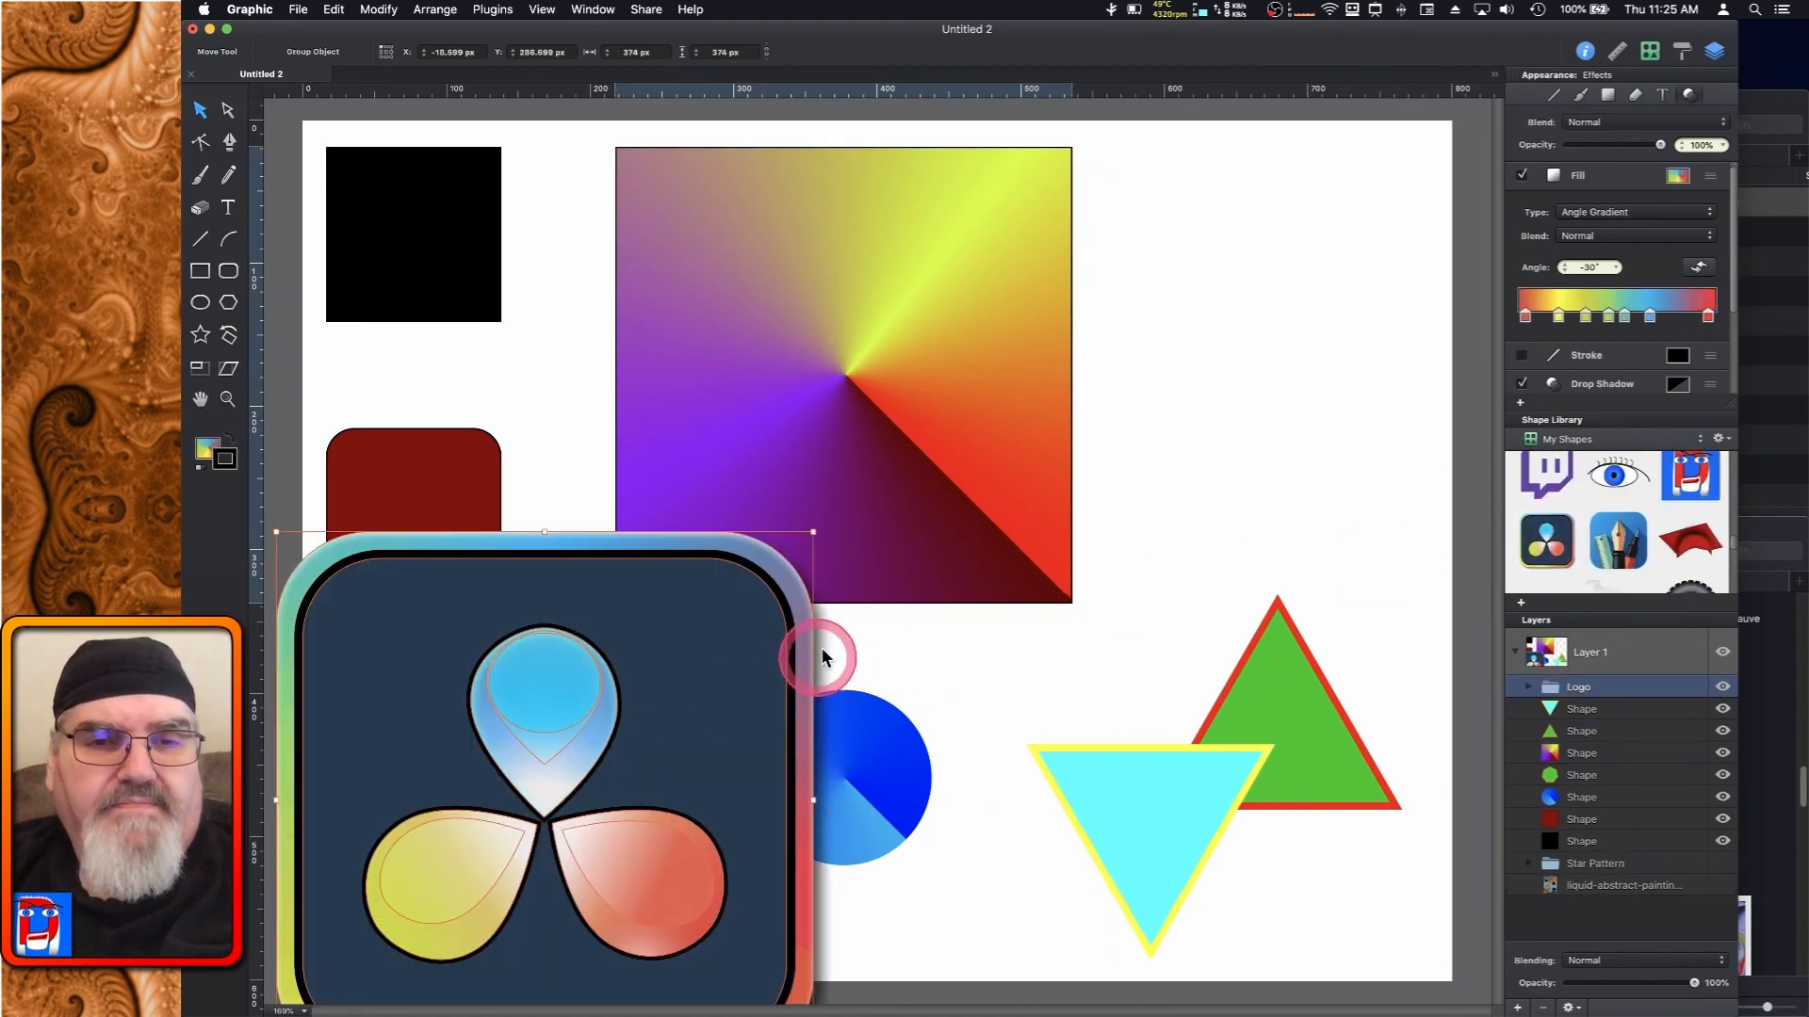
Move the logo toward the canvas center and hide the three tear drops and the dark inner square inside its group
drag(654, 691, 1083, 411)
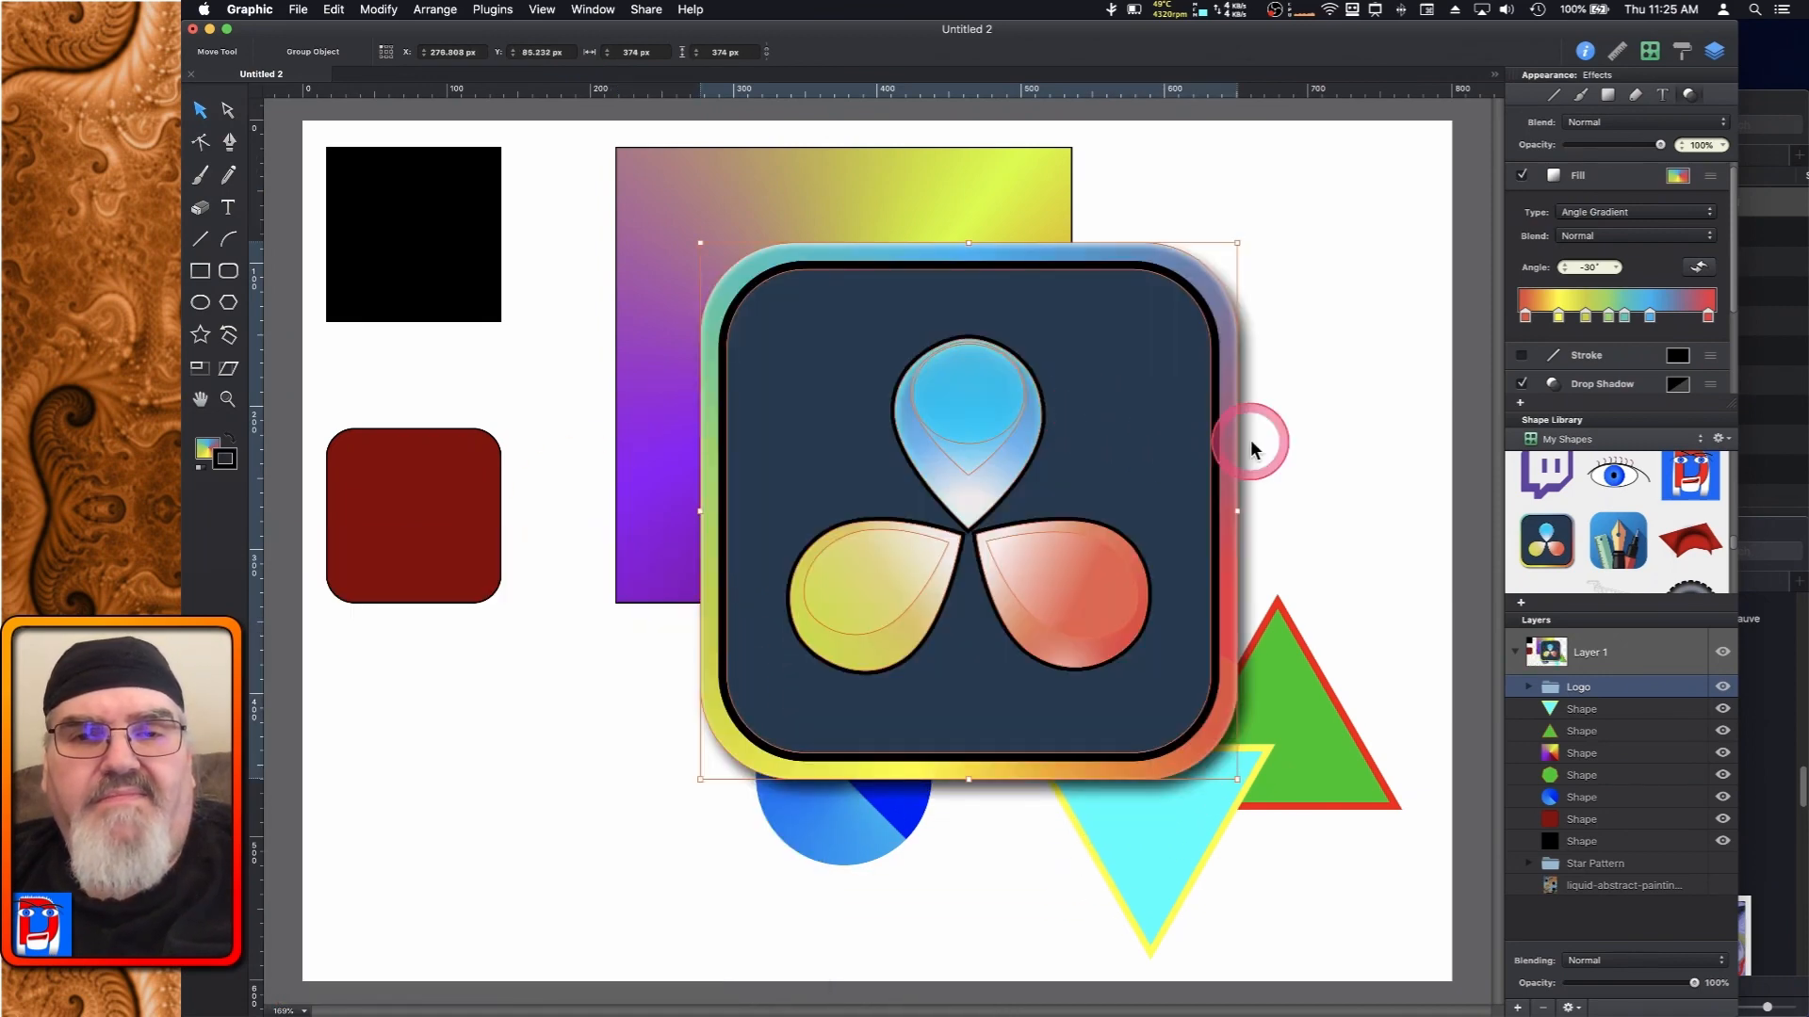
click(1527, 687)
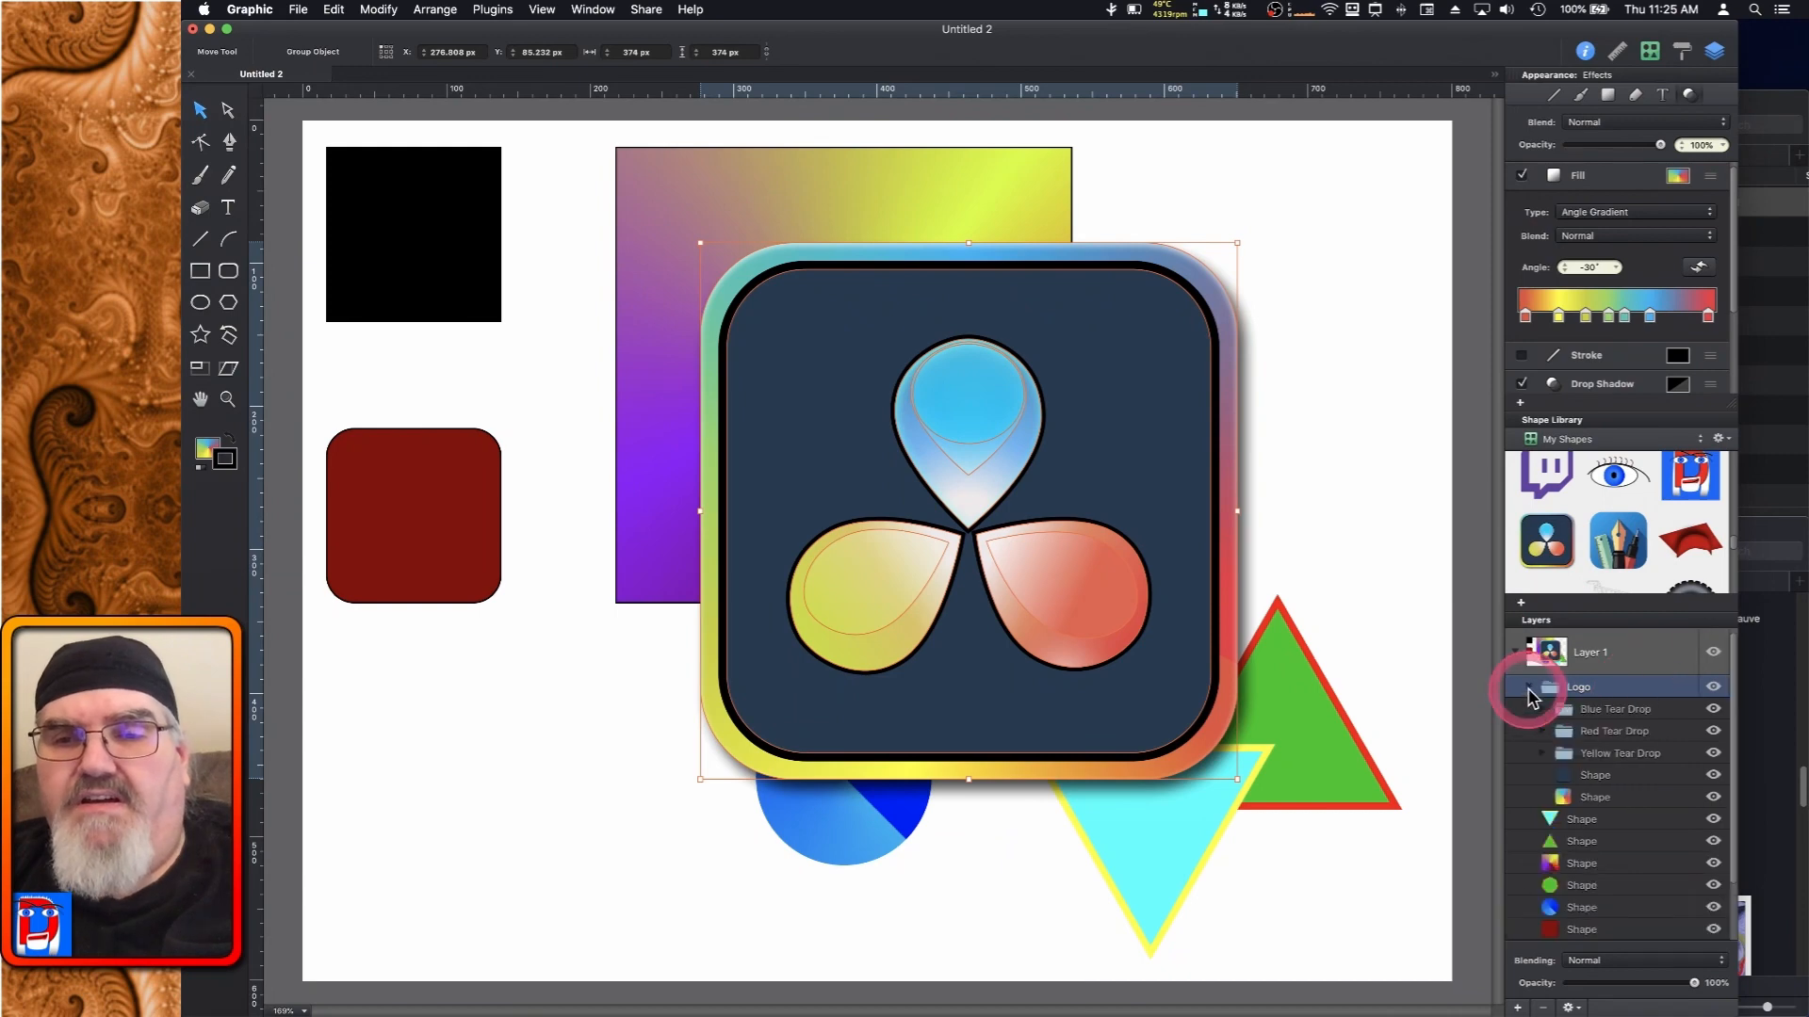
click(1644, 711)
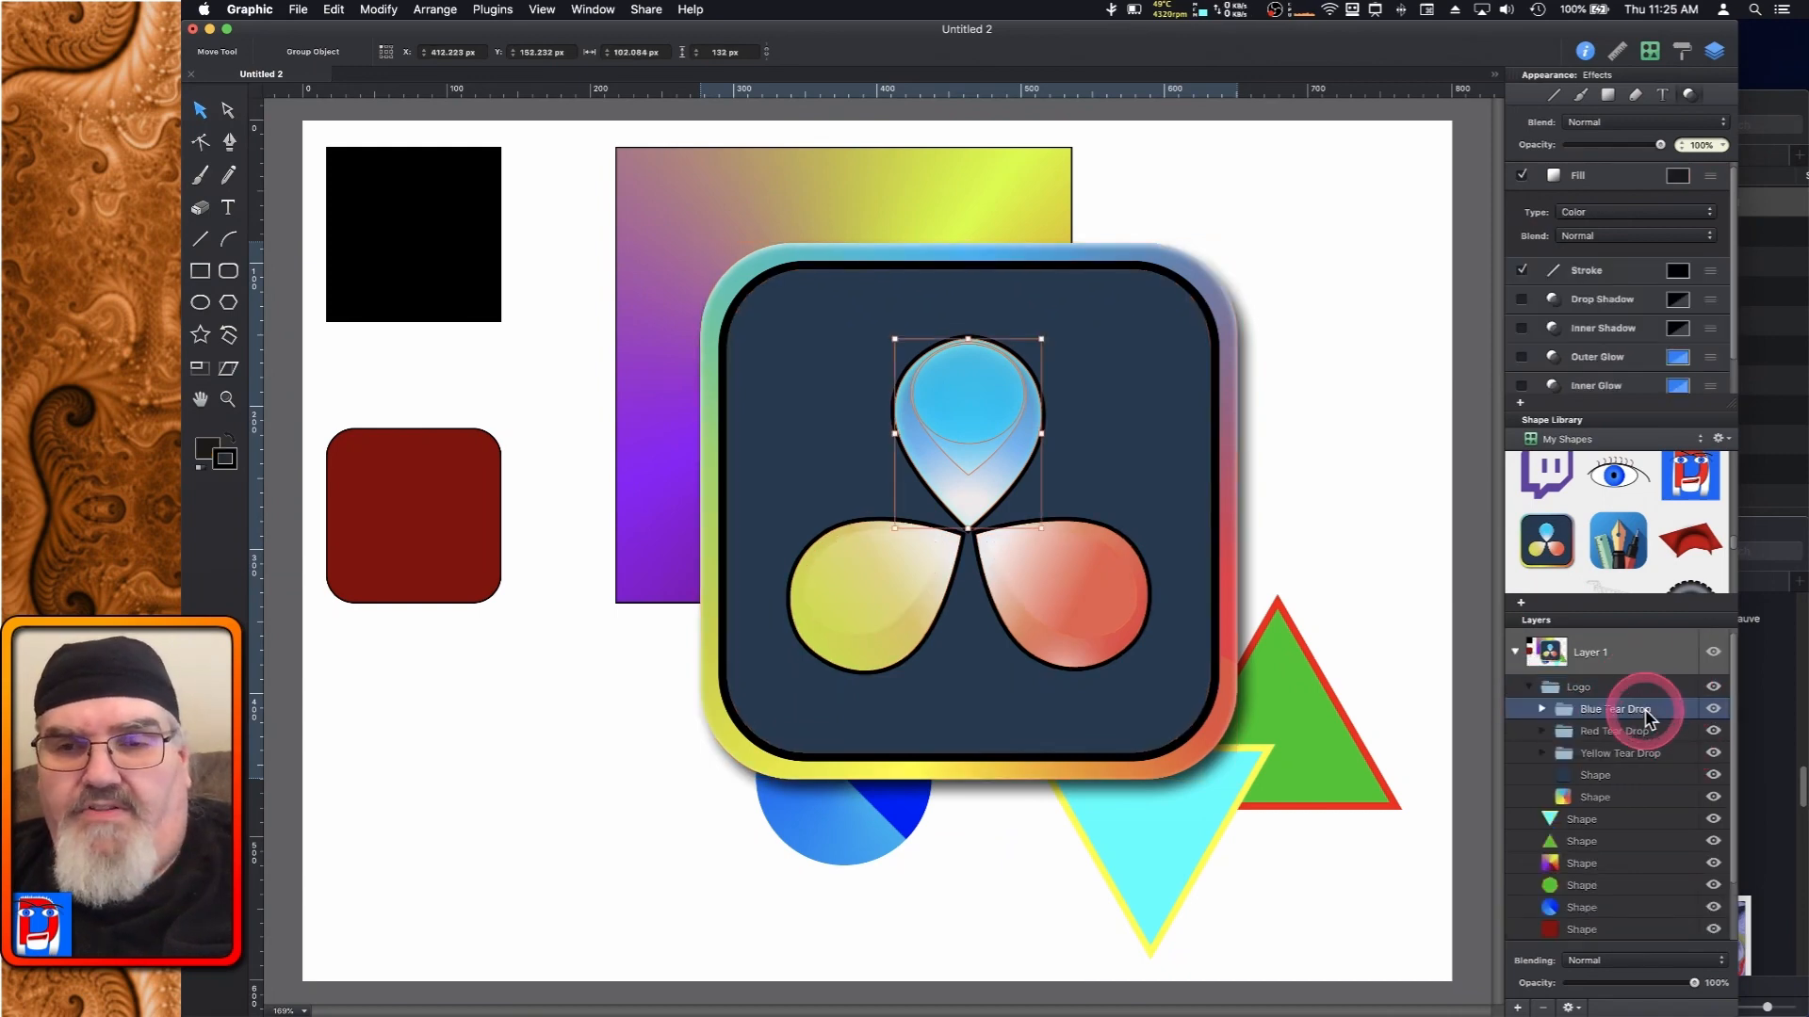
shift+click(1632, 775)
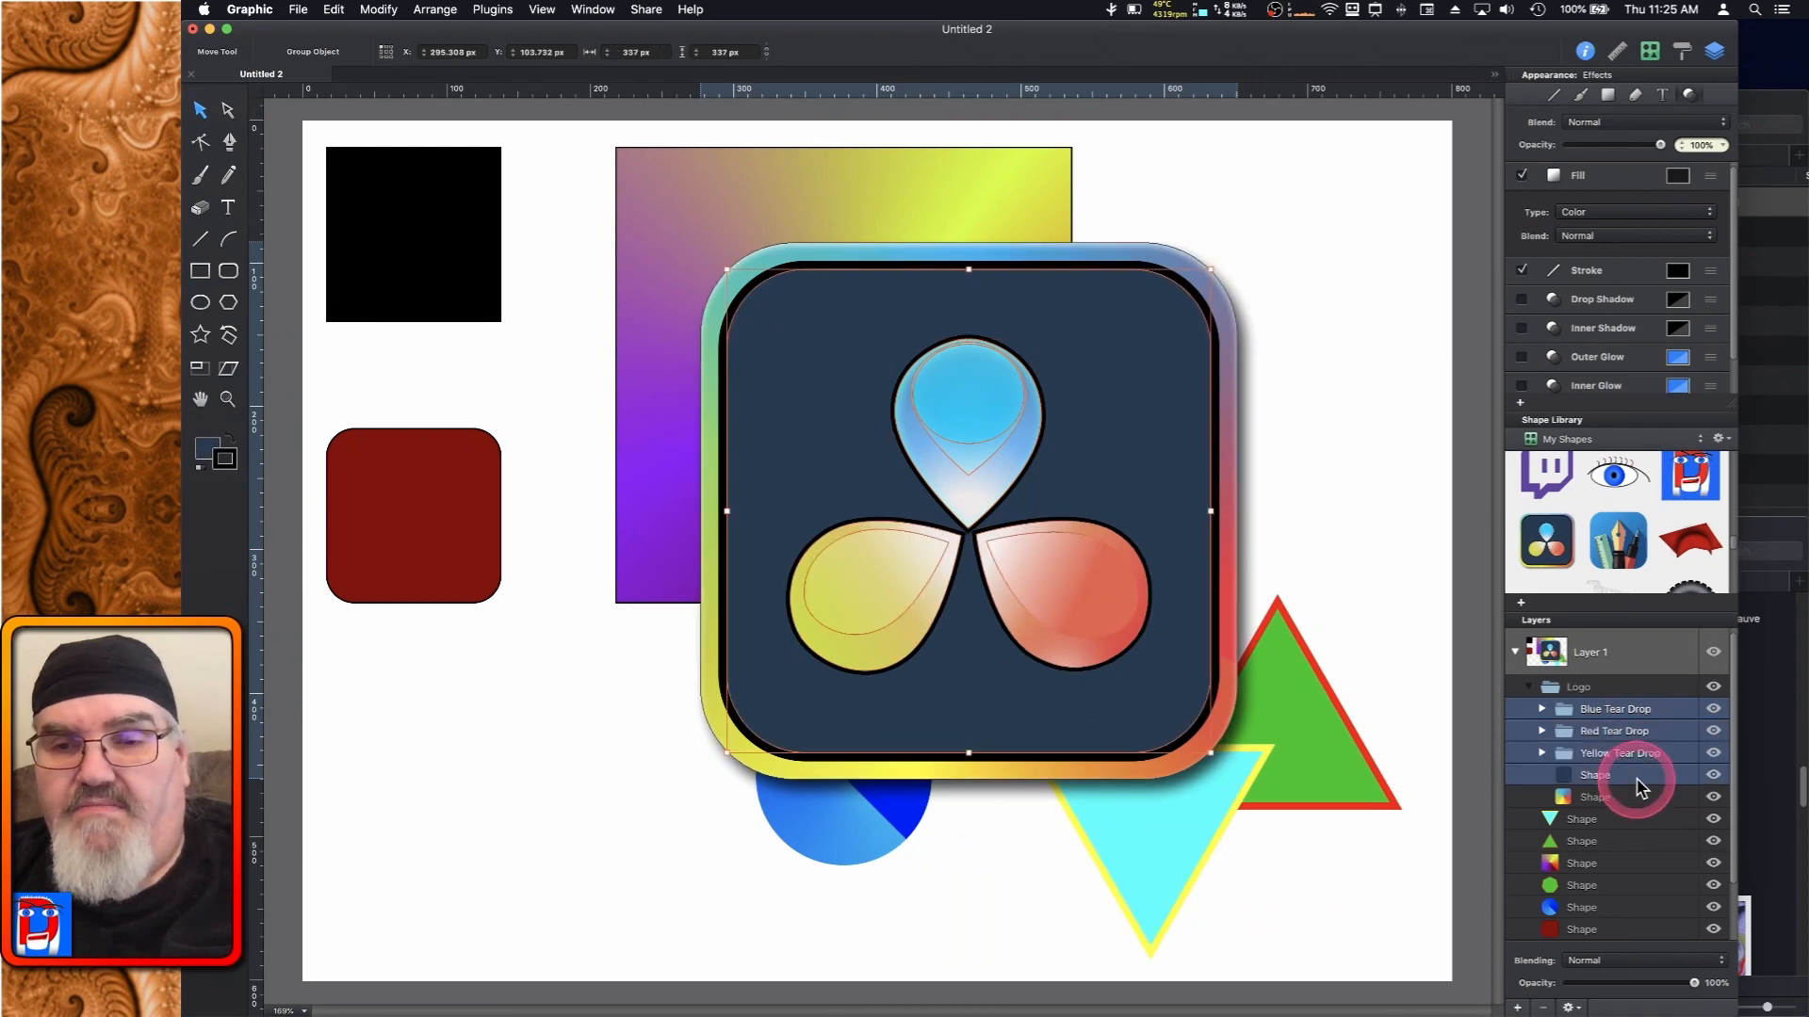
click(1715, 777)
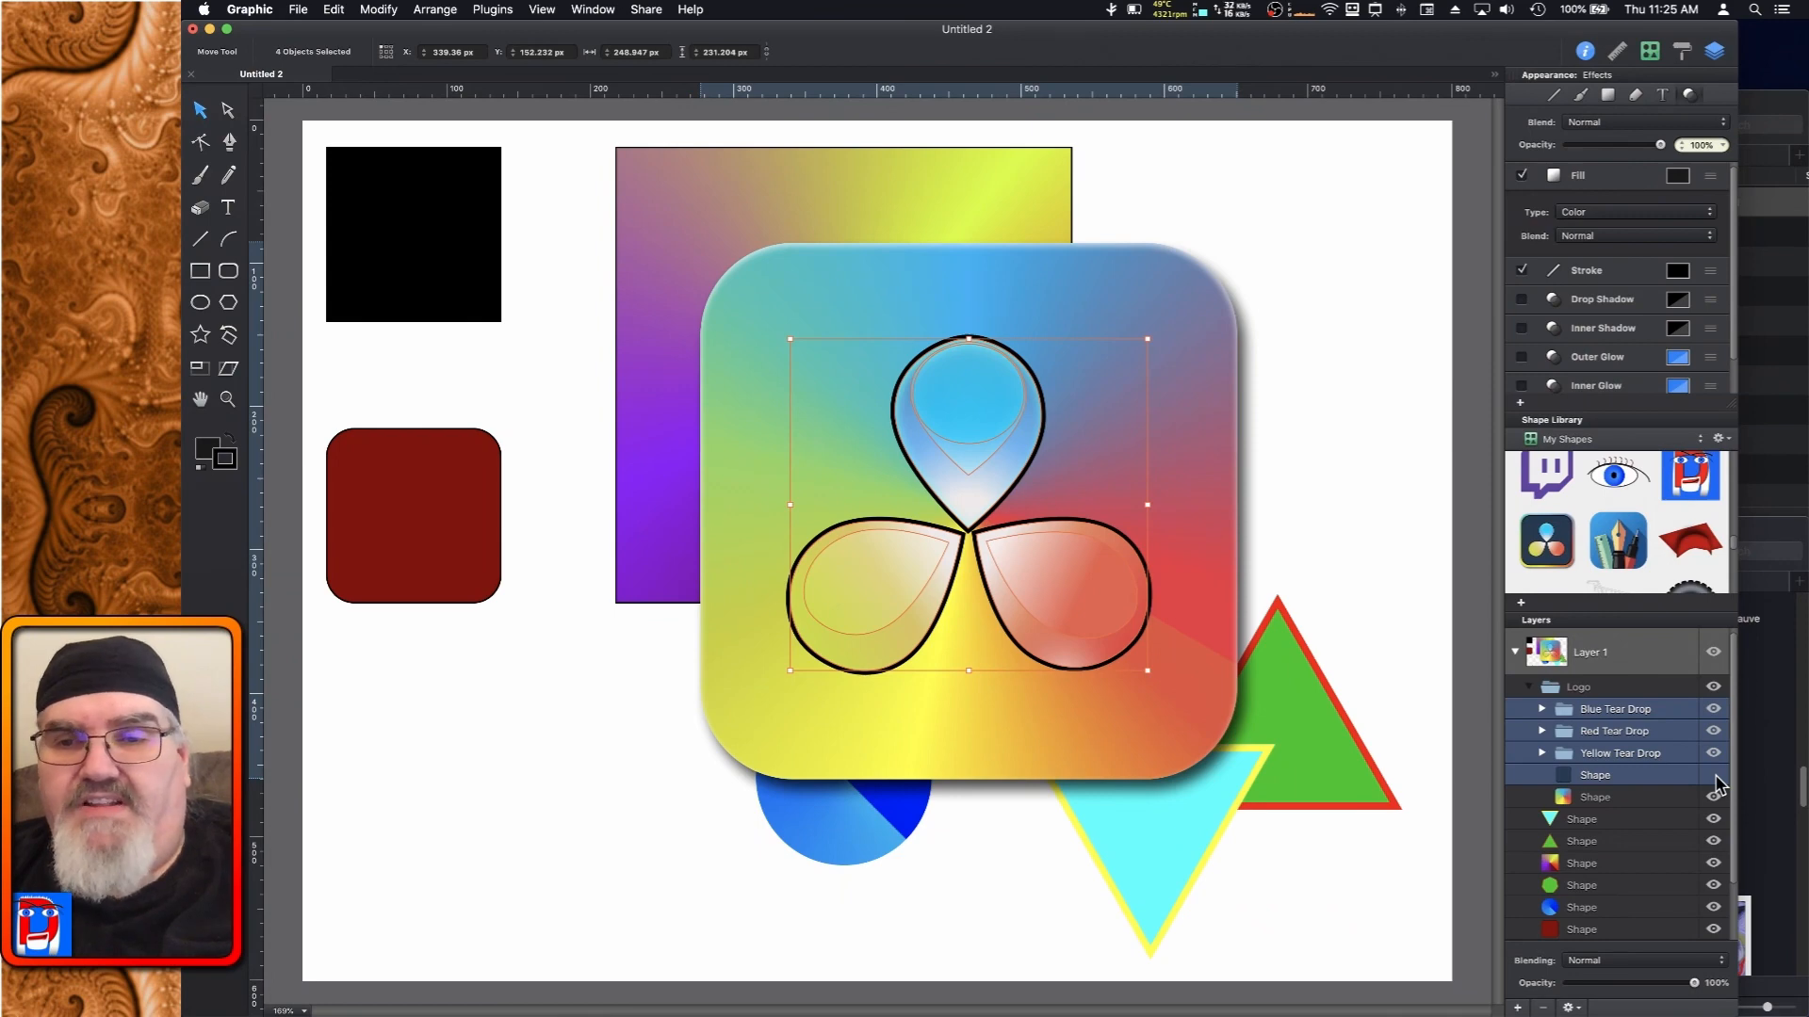
click(1714, 754)
click(1713, 731)
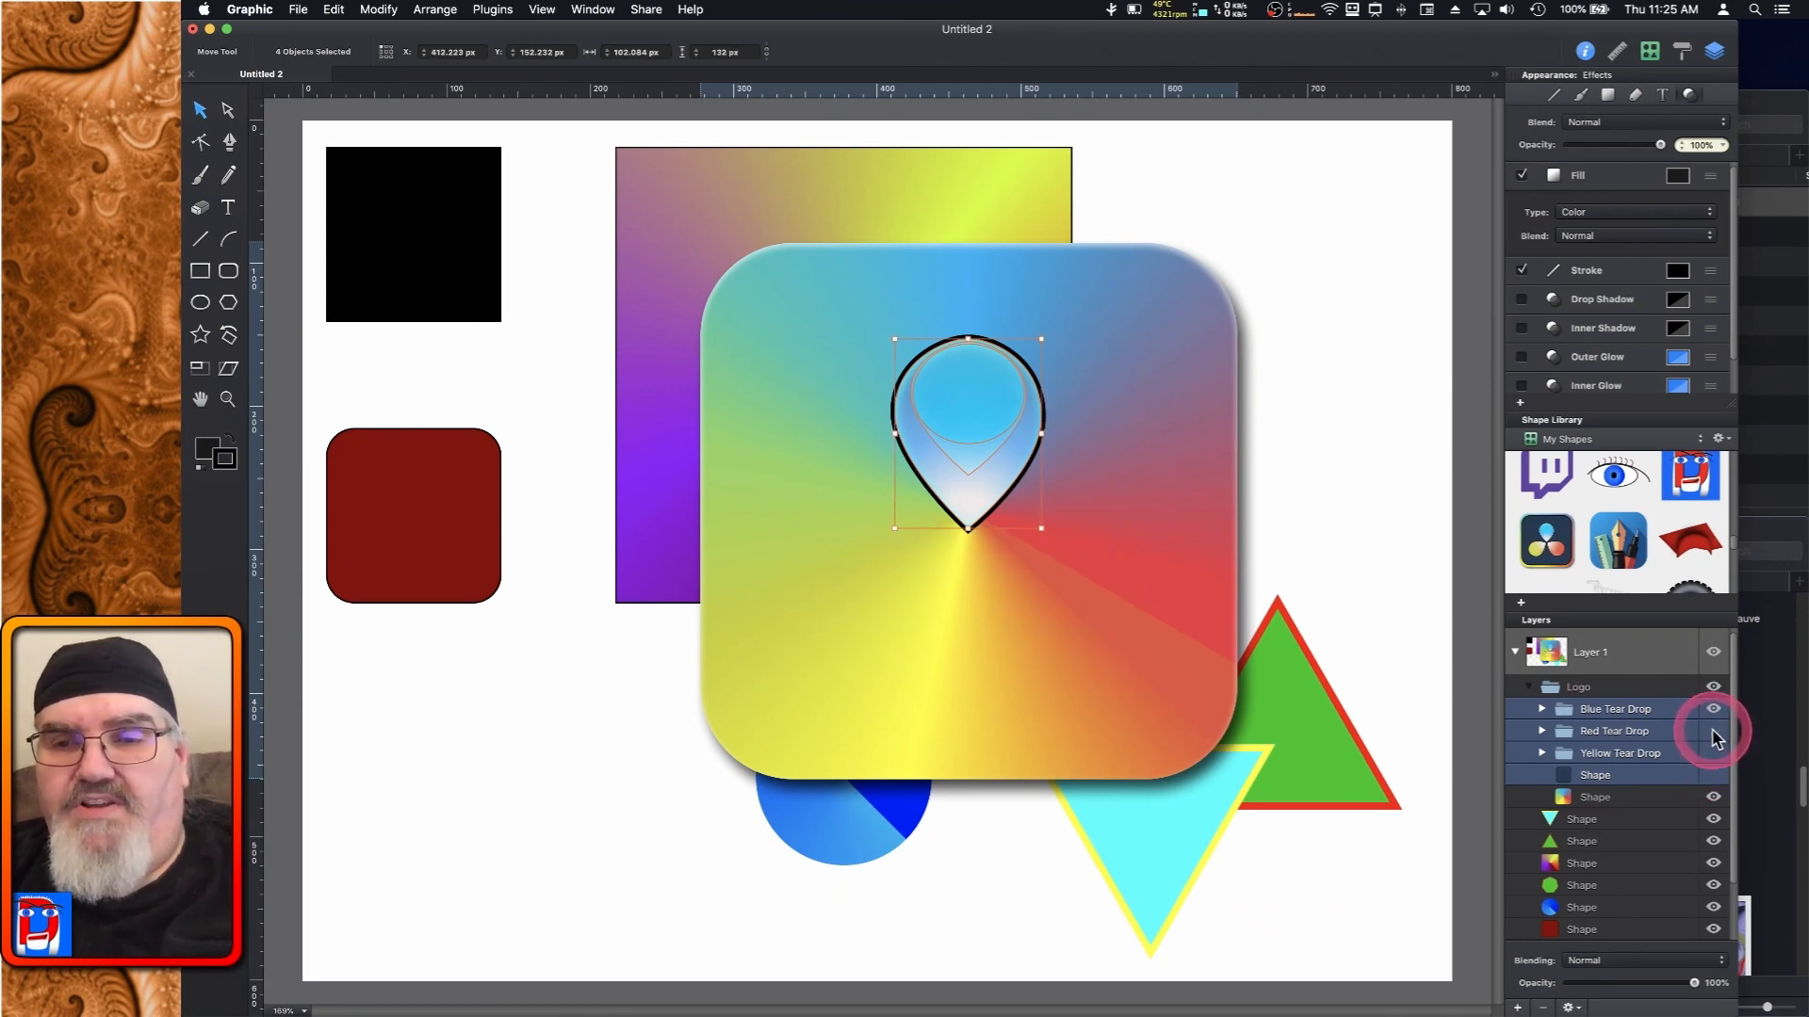
click(1712, 709)
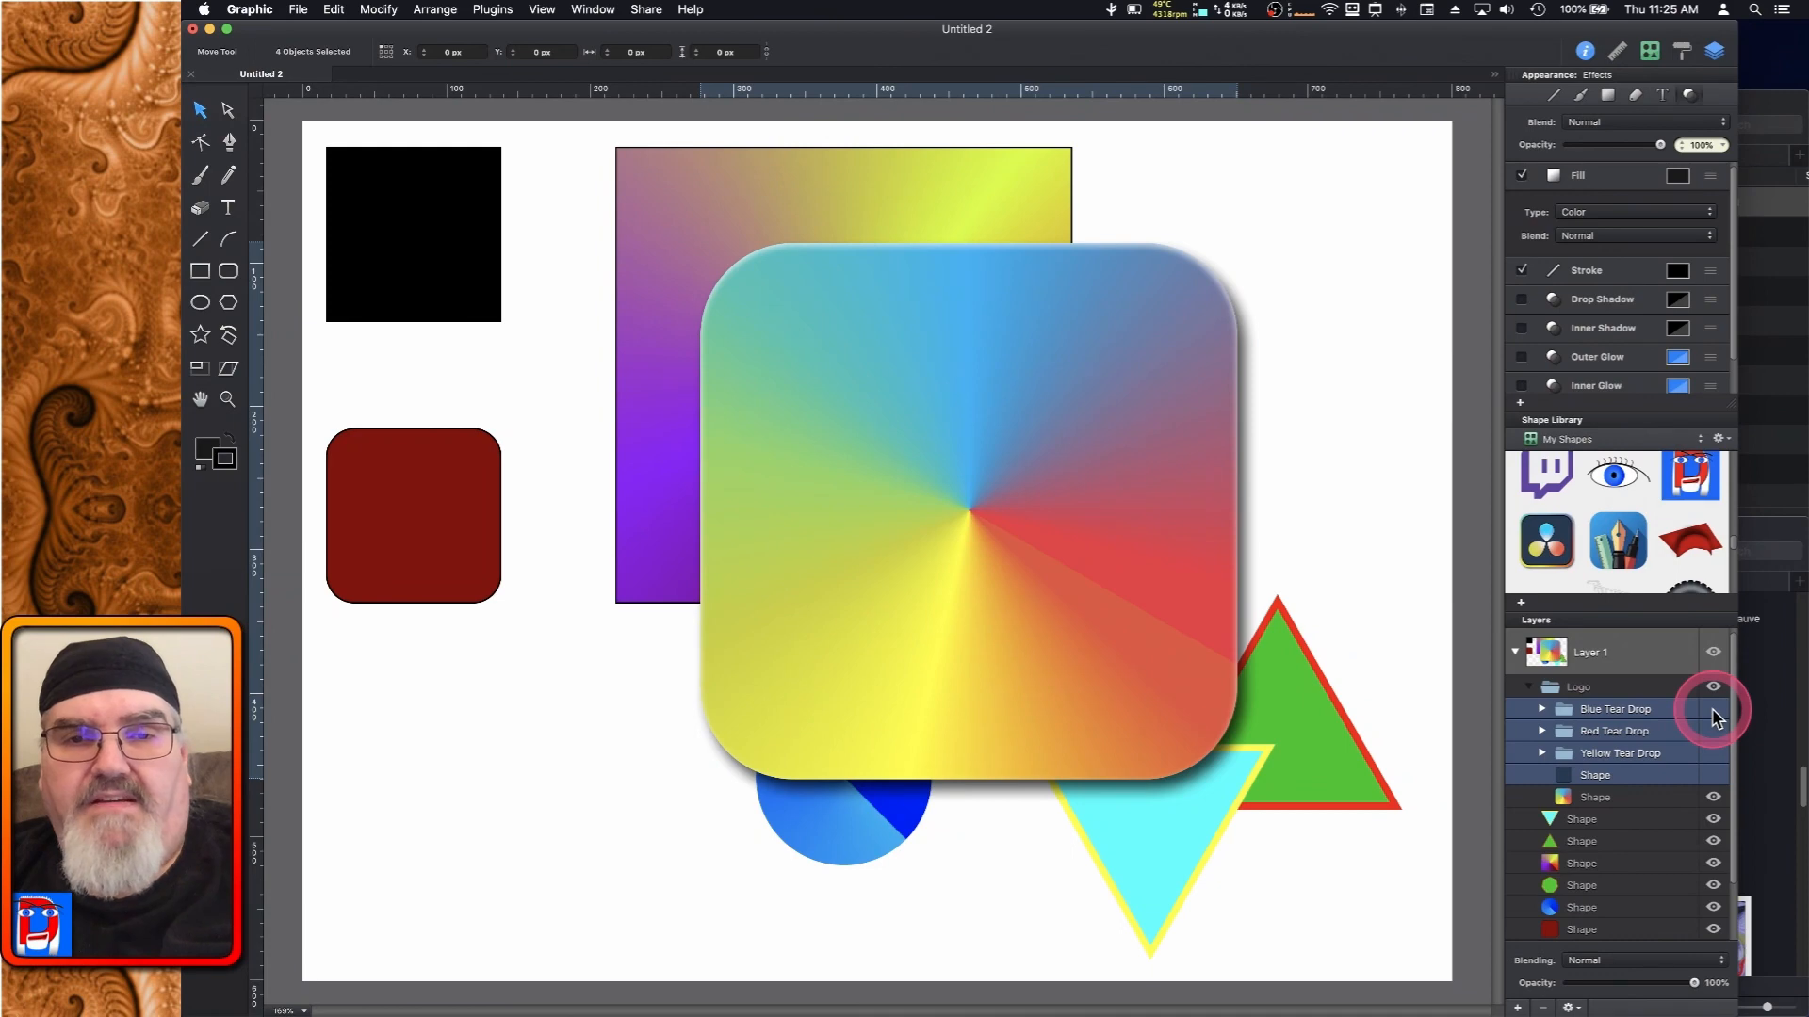
Make the logo's tear drops and dark inner square visible again, and delete the whole Logo group
click(1710, 709)
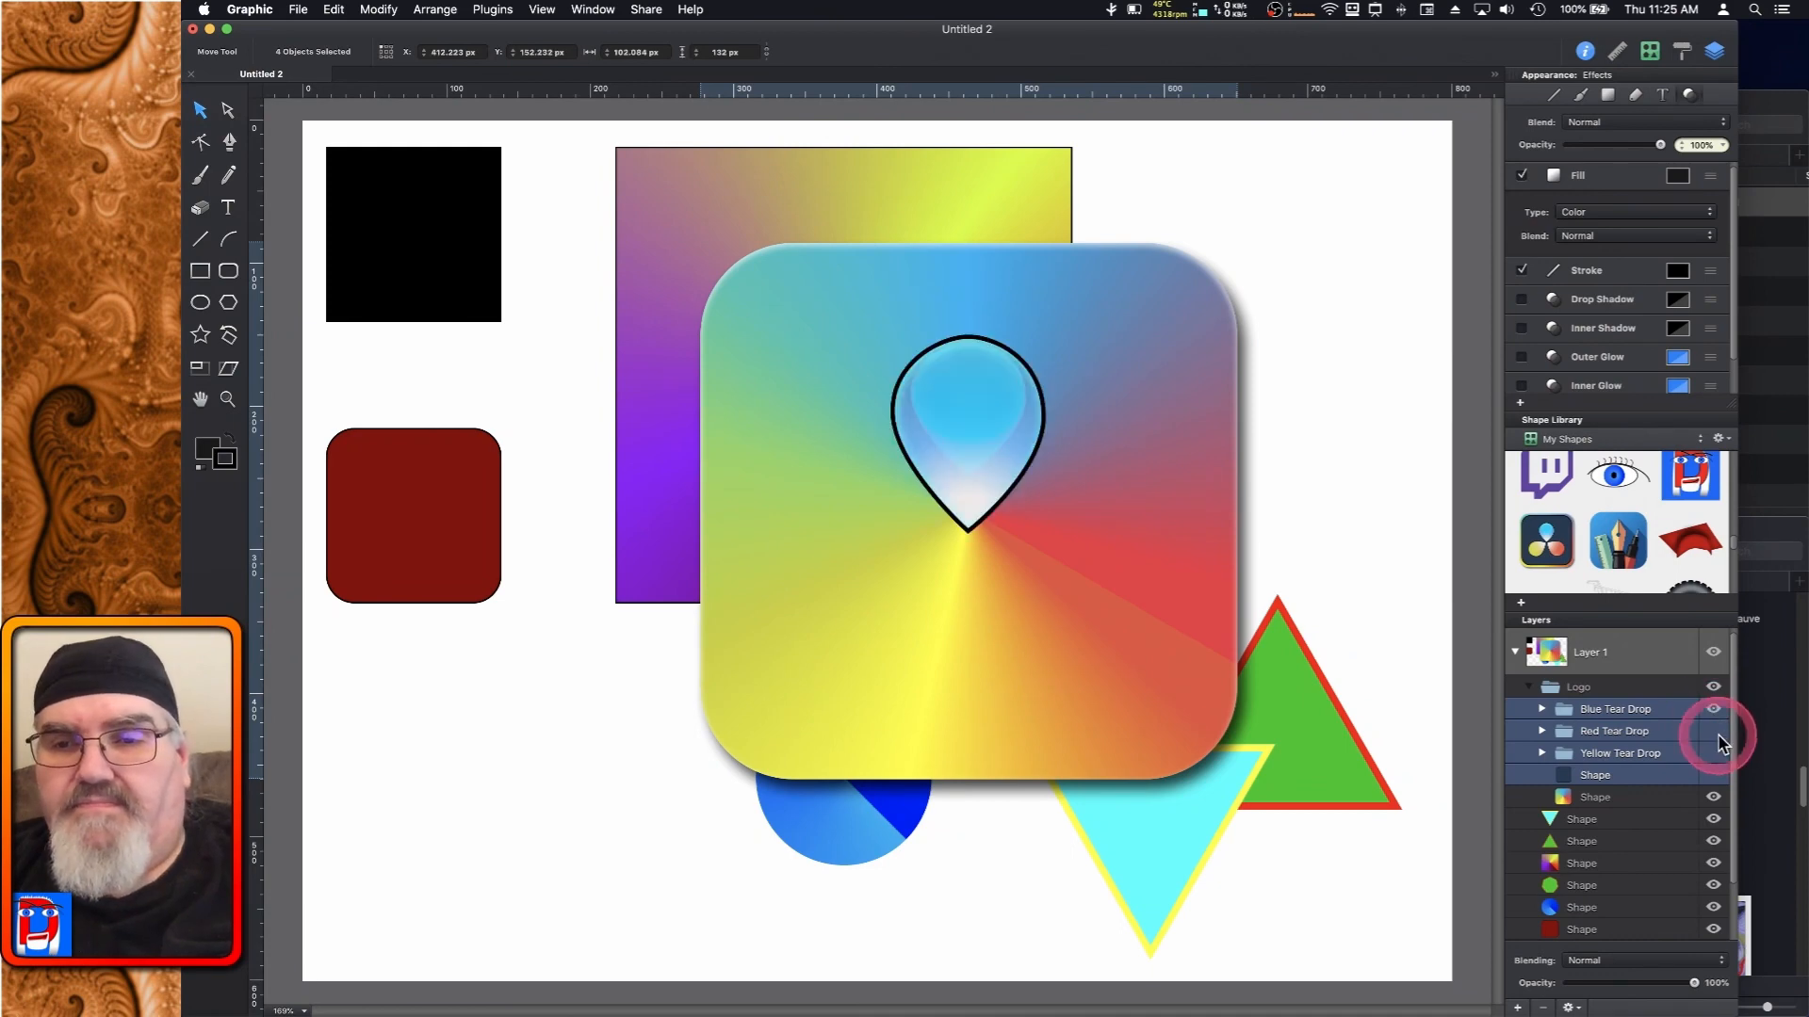
click(1714, 729)
click(1713, 753)
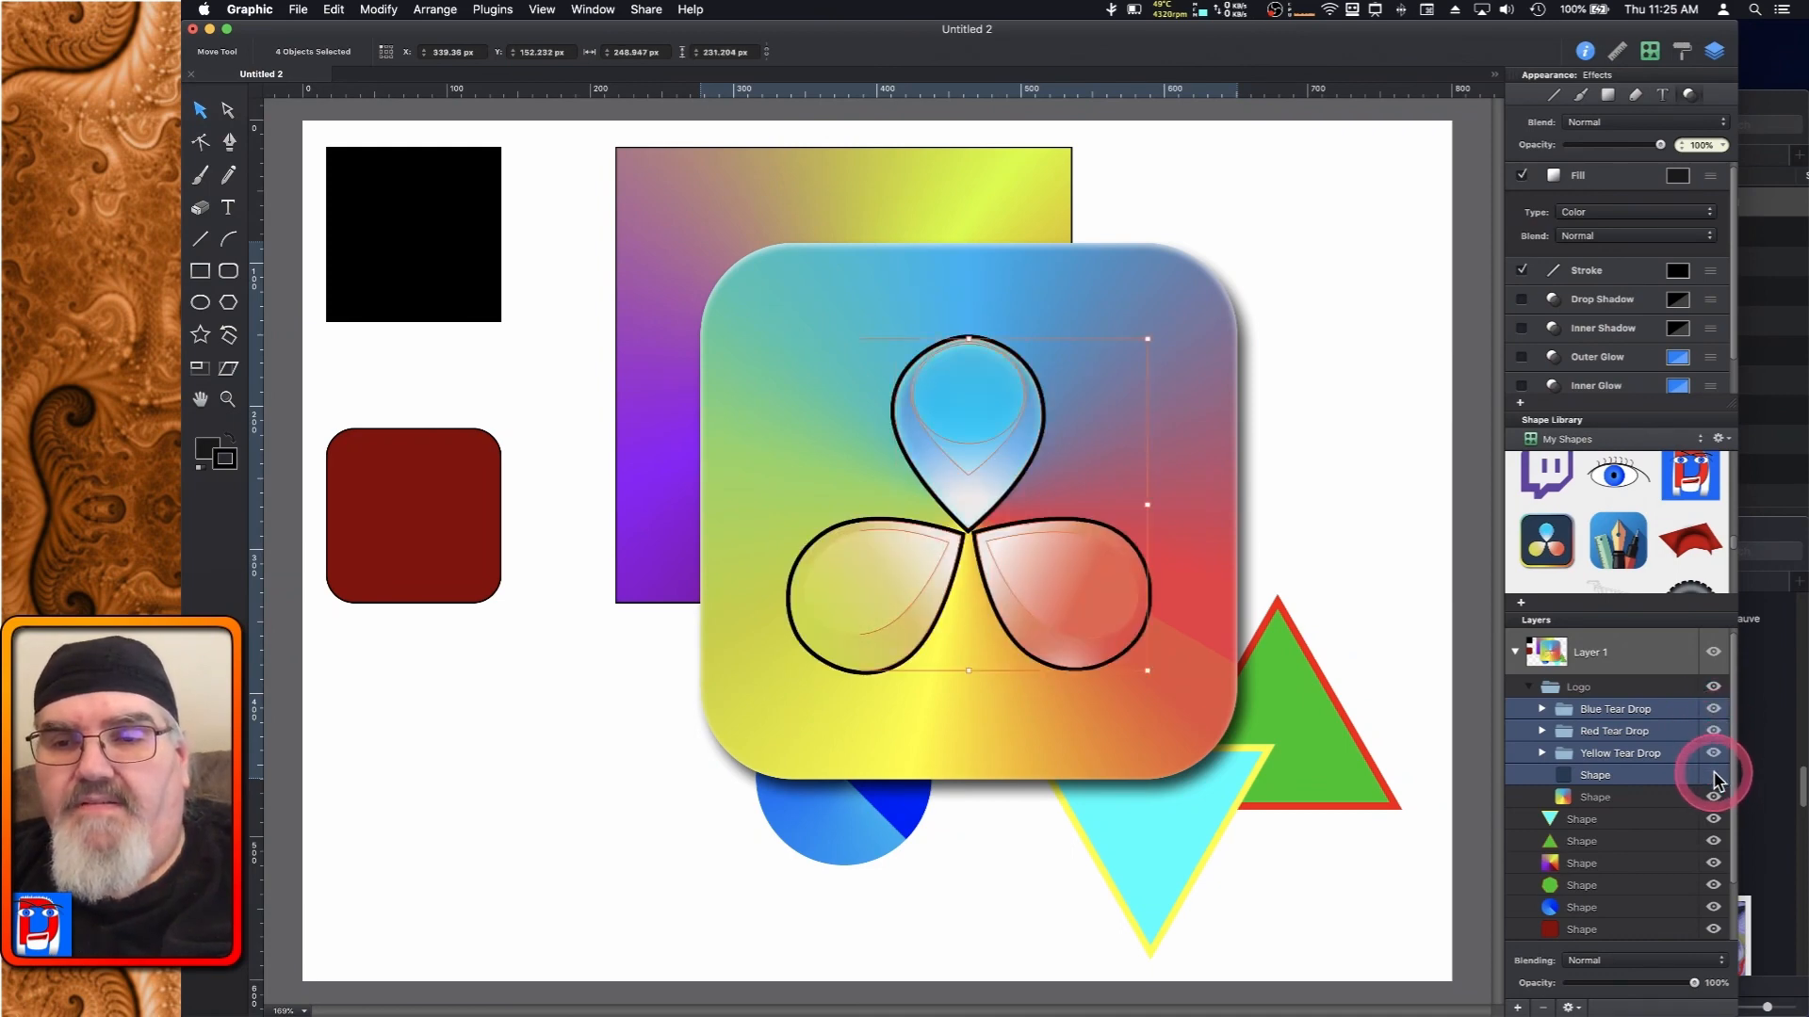
click(1714, 775)
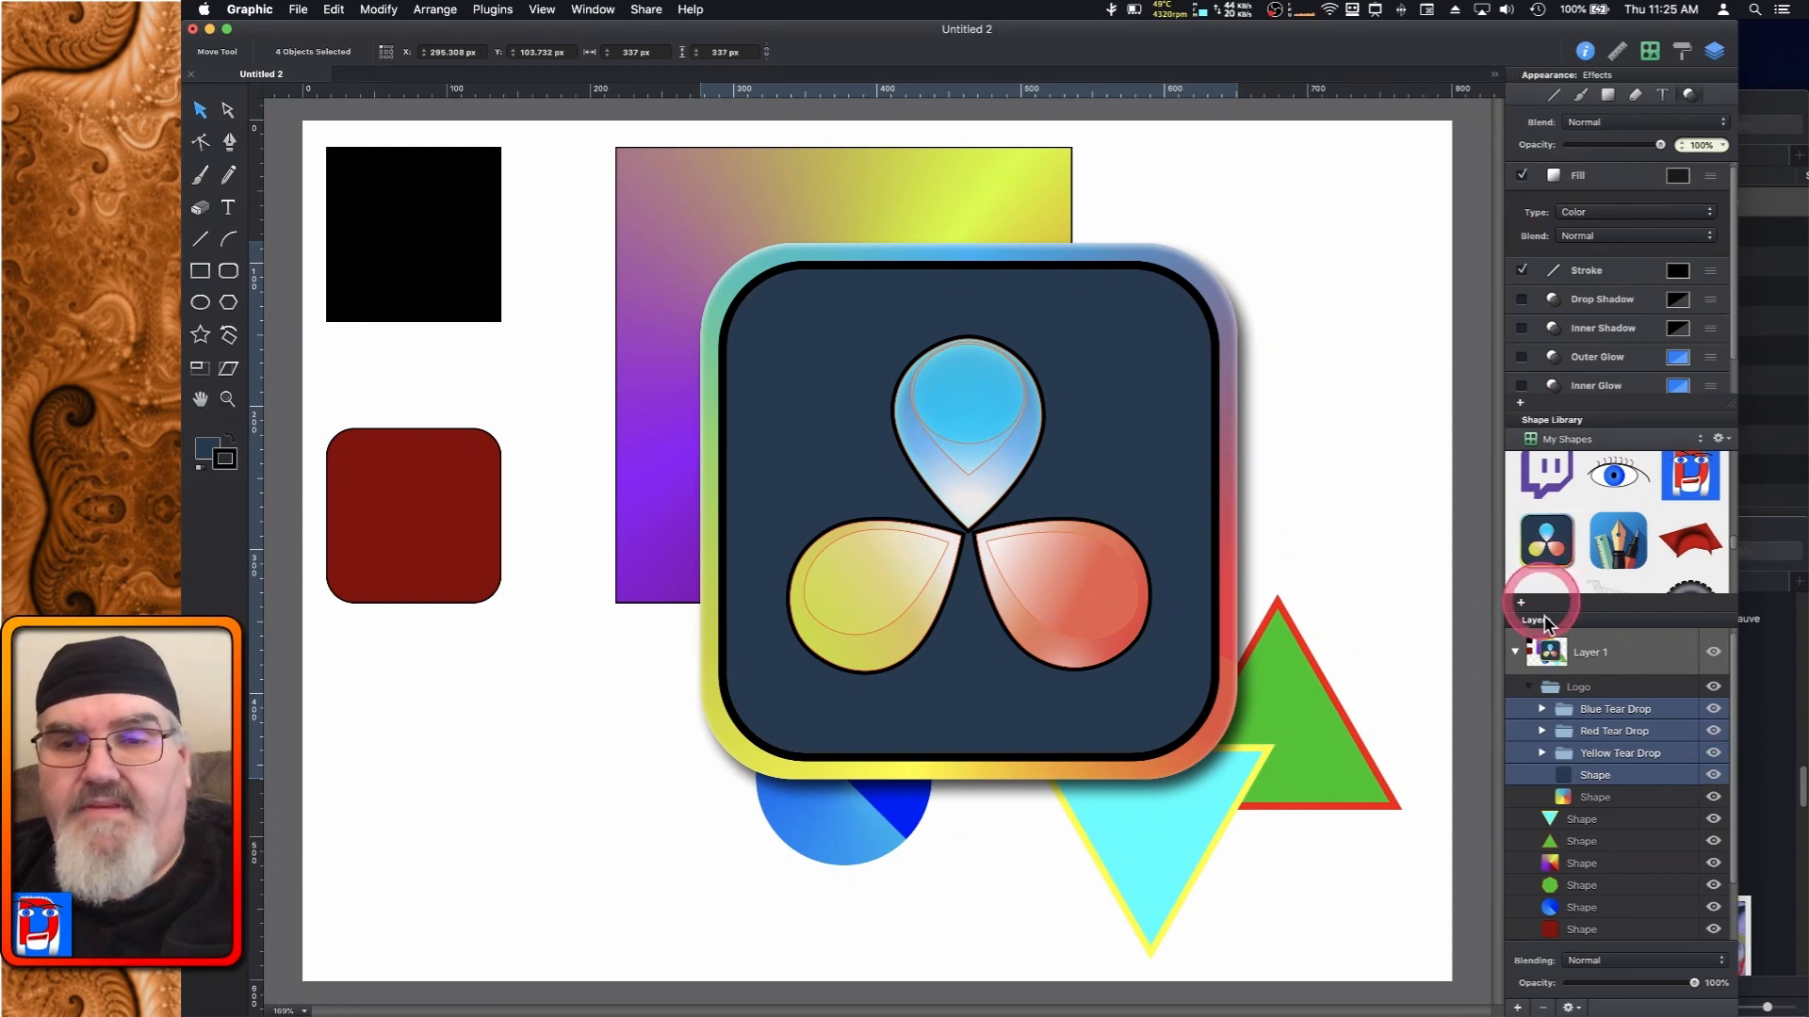
click(1624, 689)
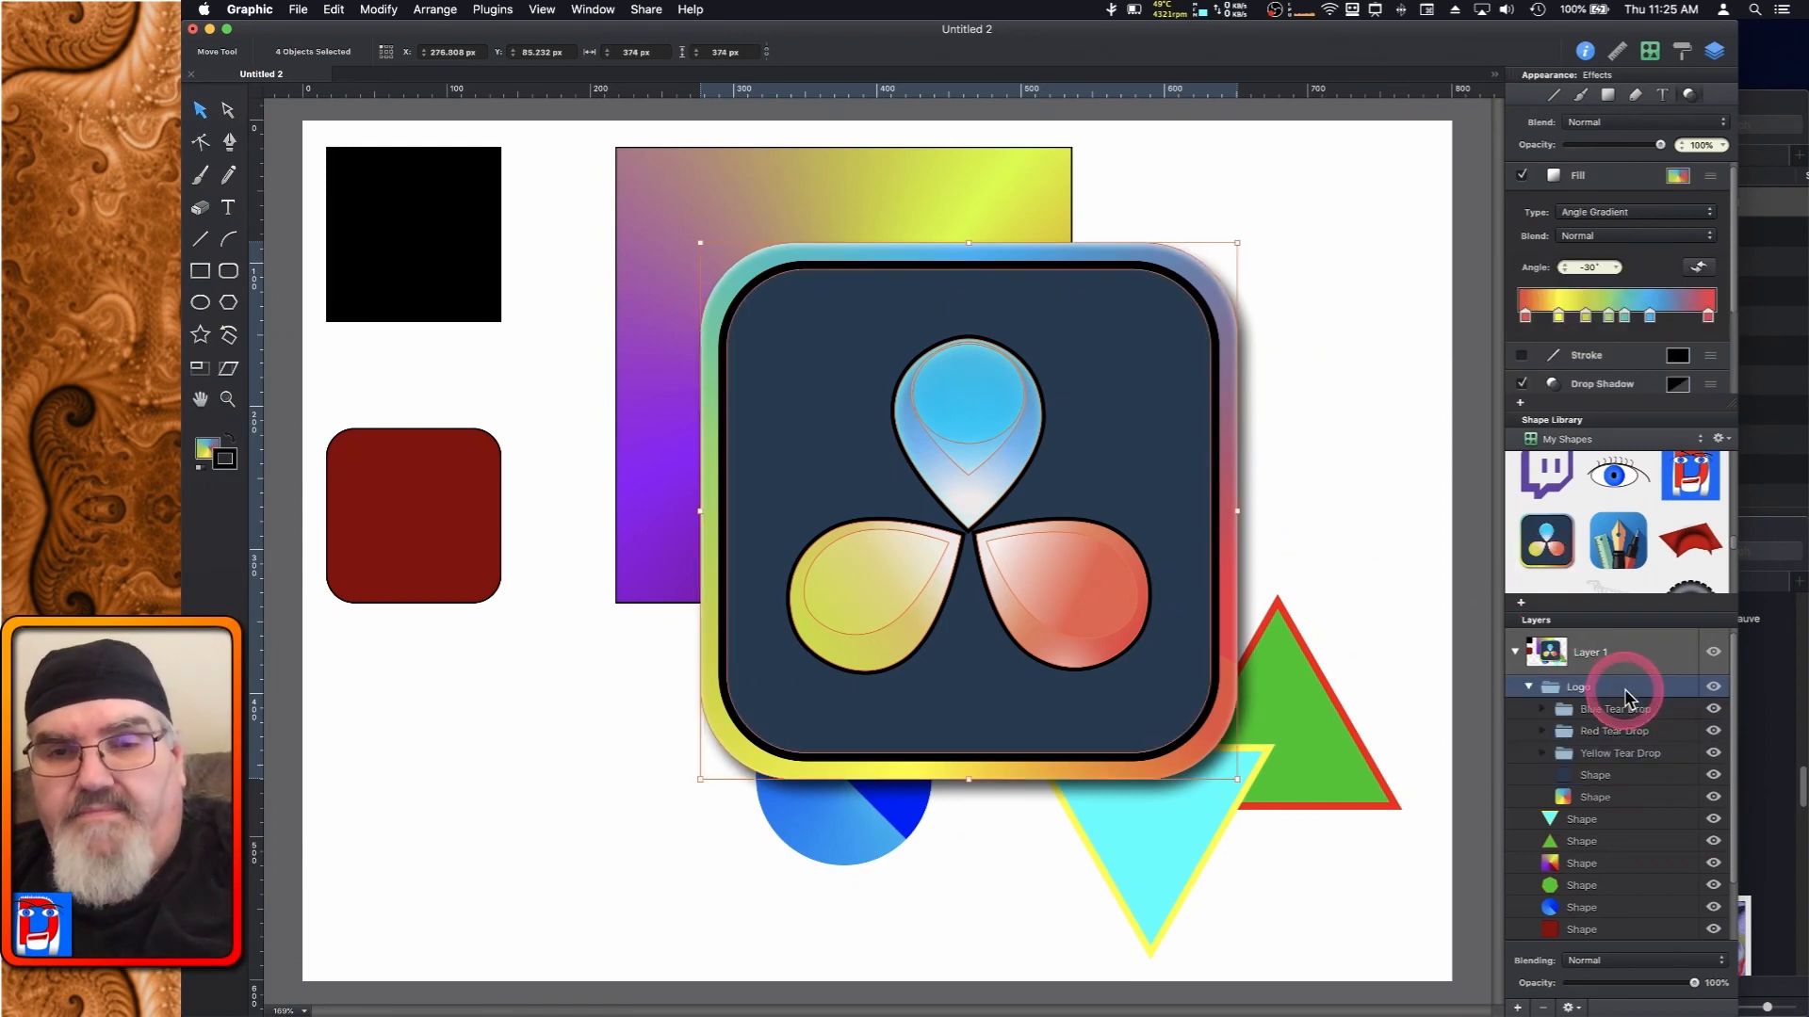
key(Delete)
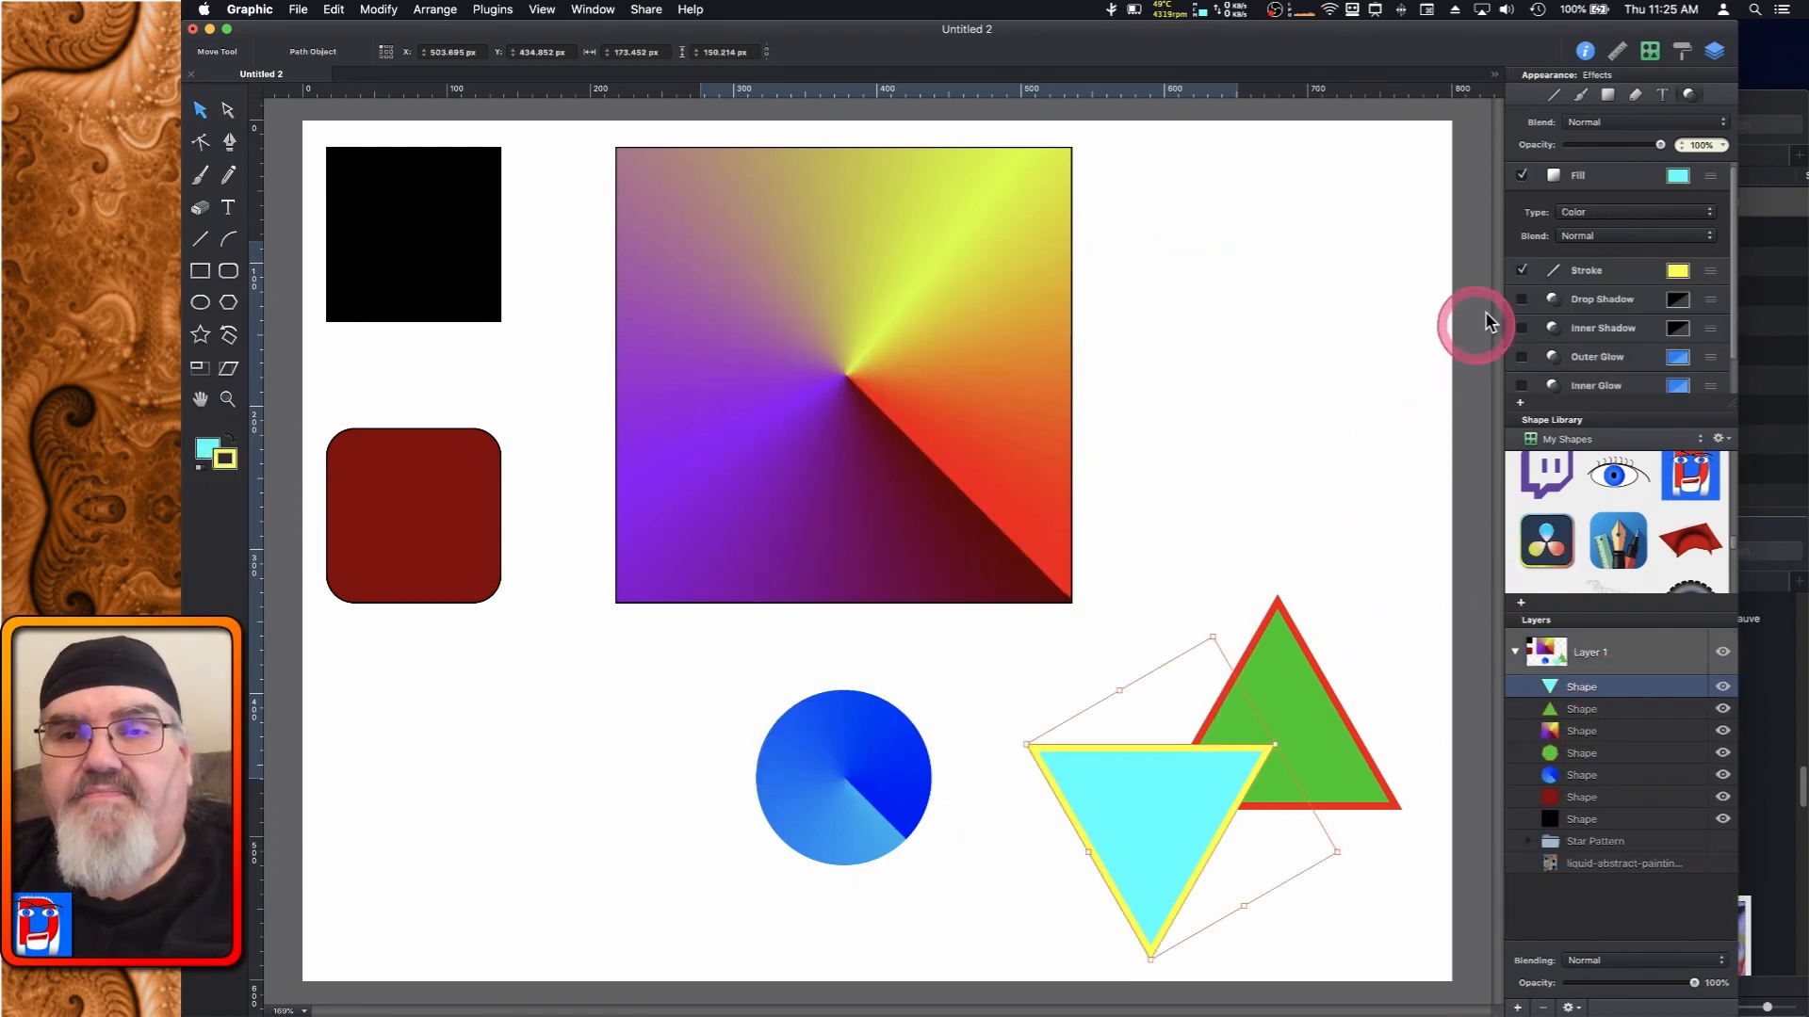
Change the large gradient square's fill type to Pattern and apply the blue horizontal stripe swatch
click(972, 337)
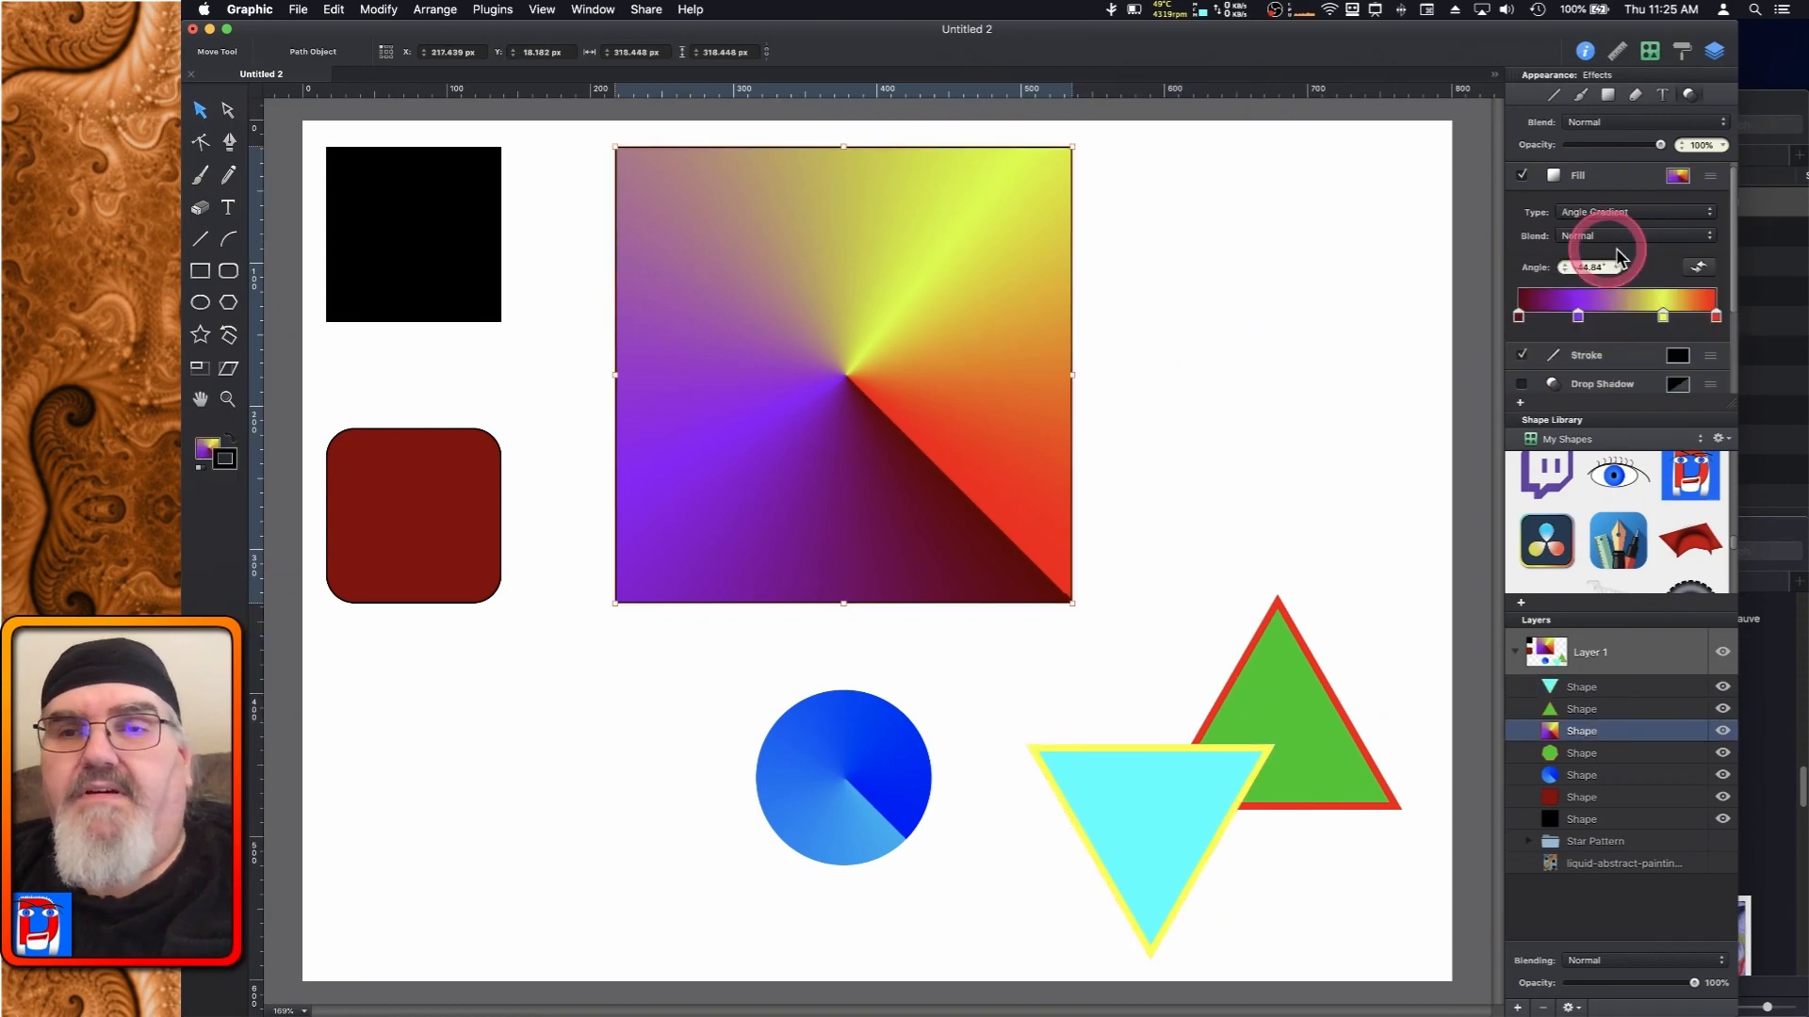
click(1671, 212)
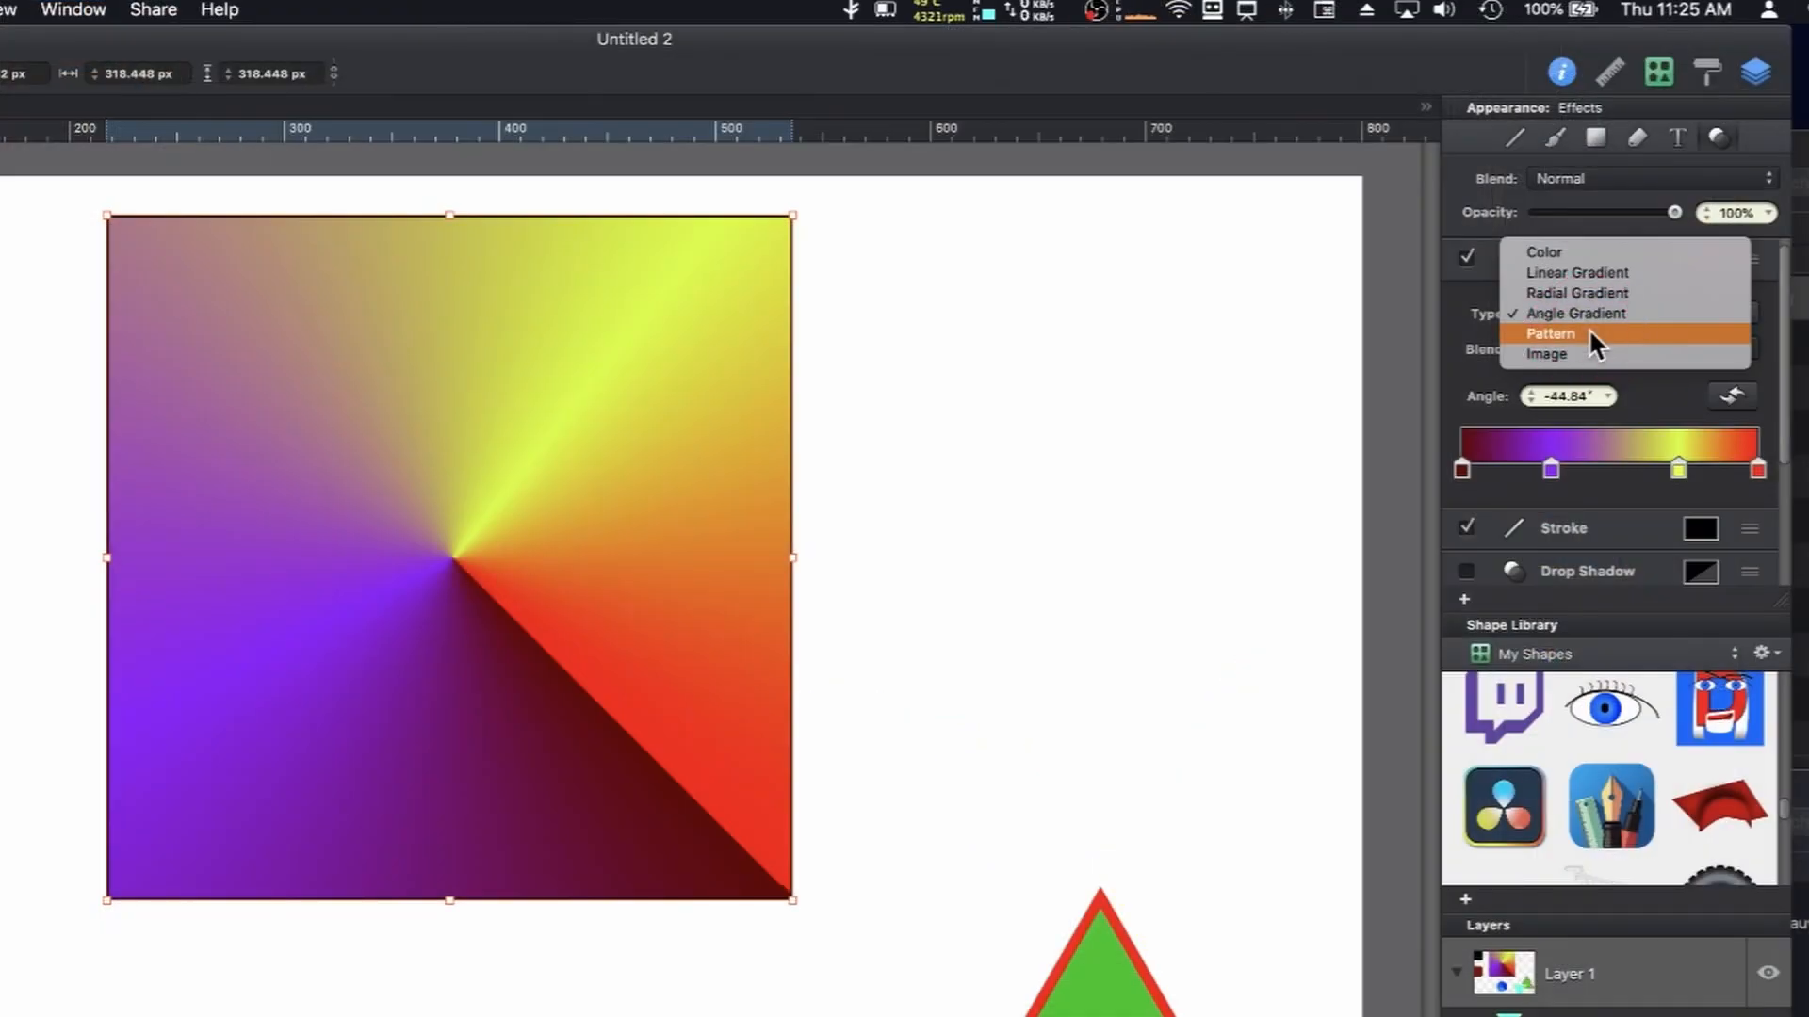
click(1588, 331)
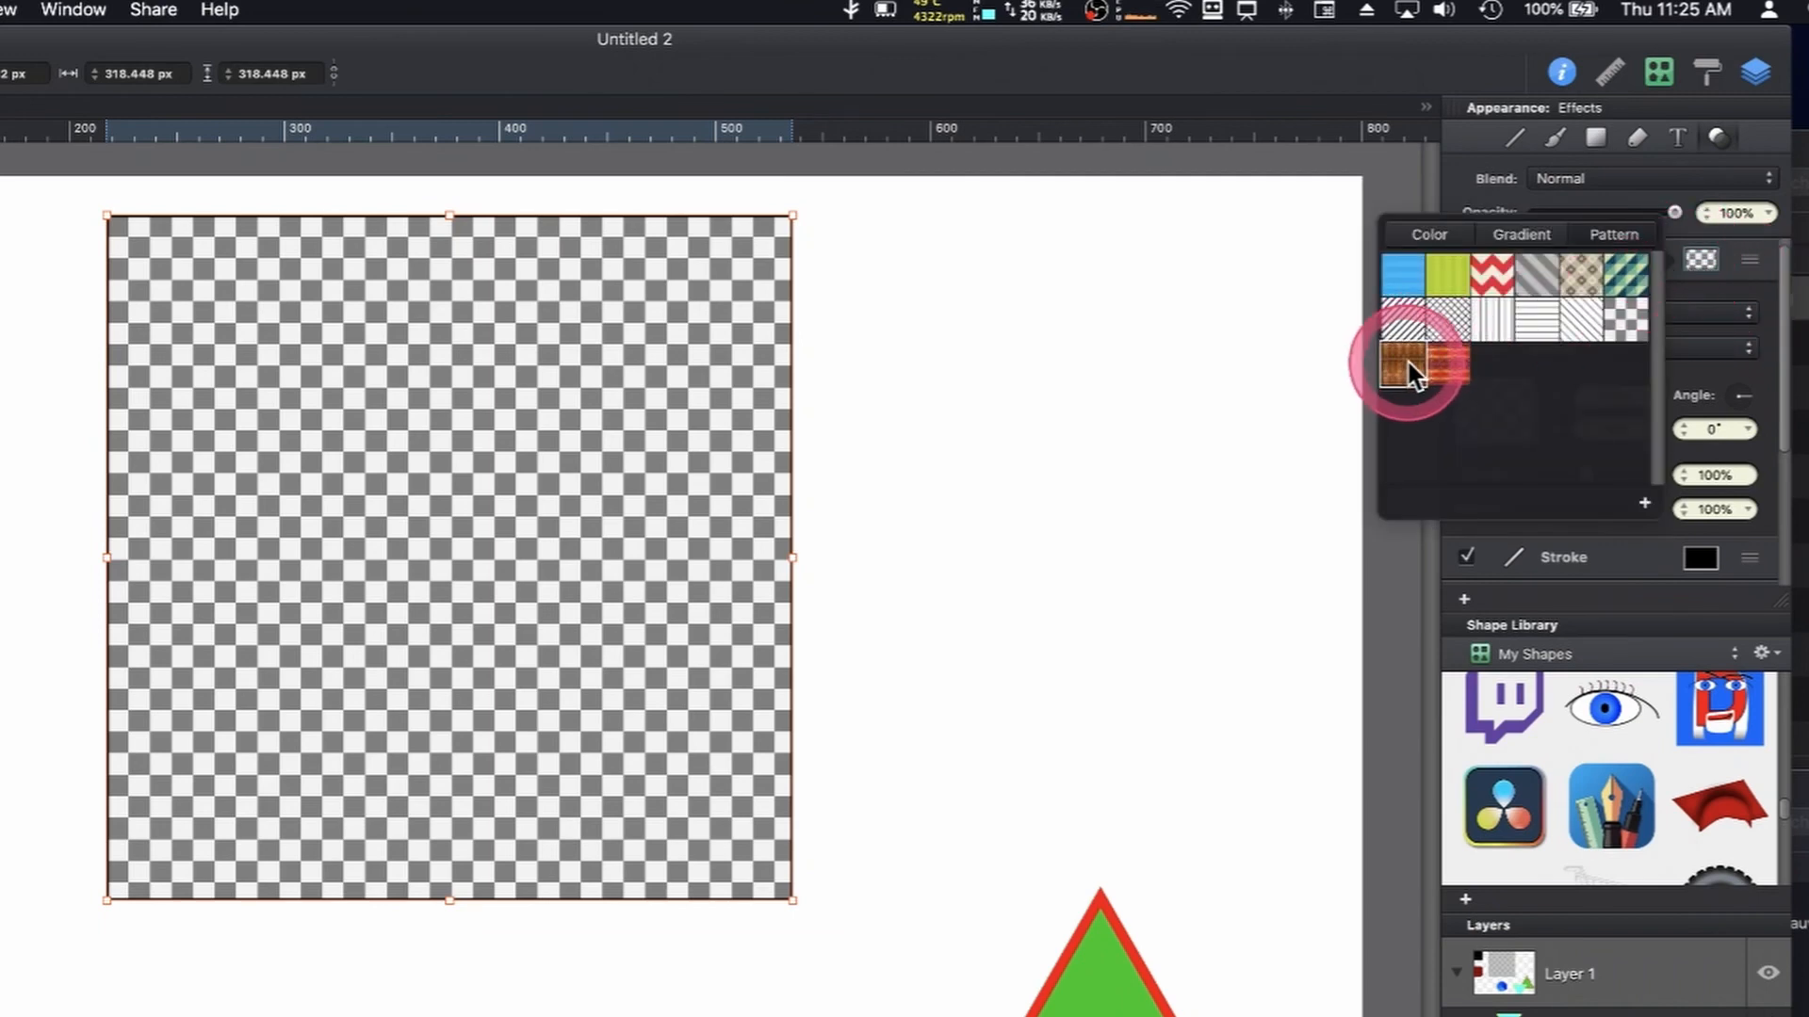
click(1405, 269)
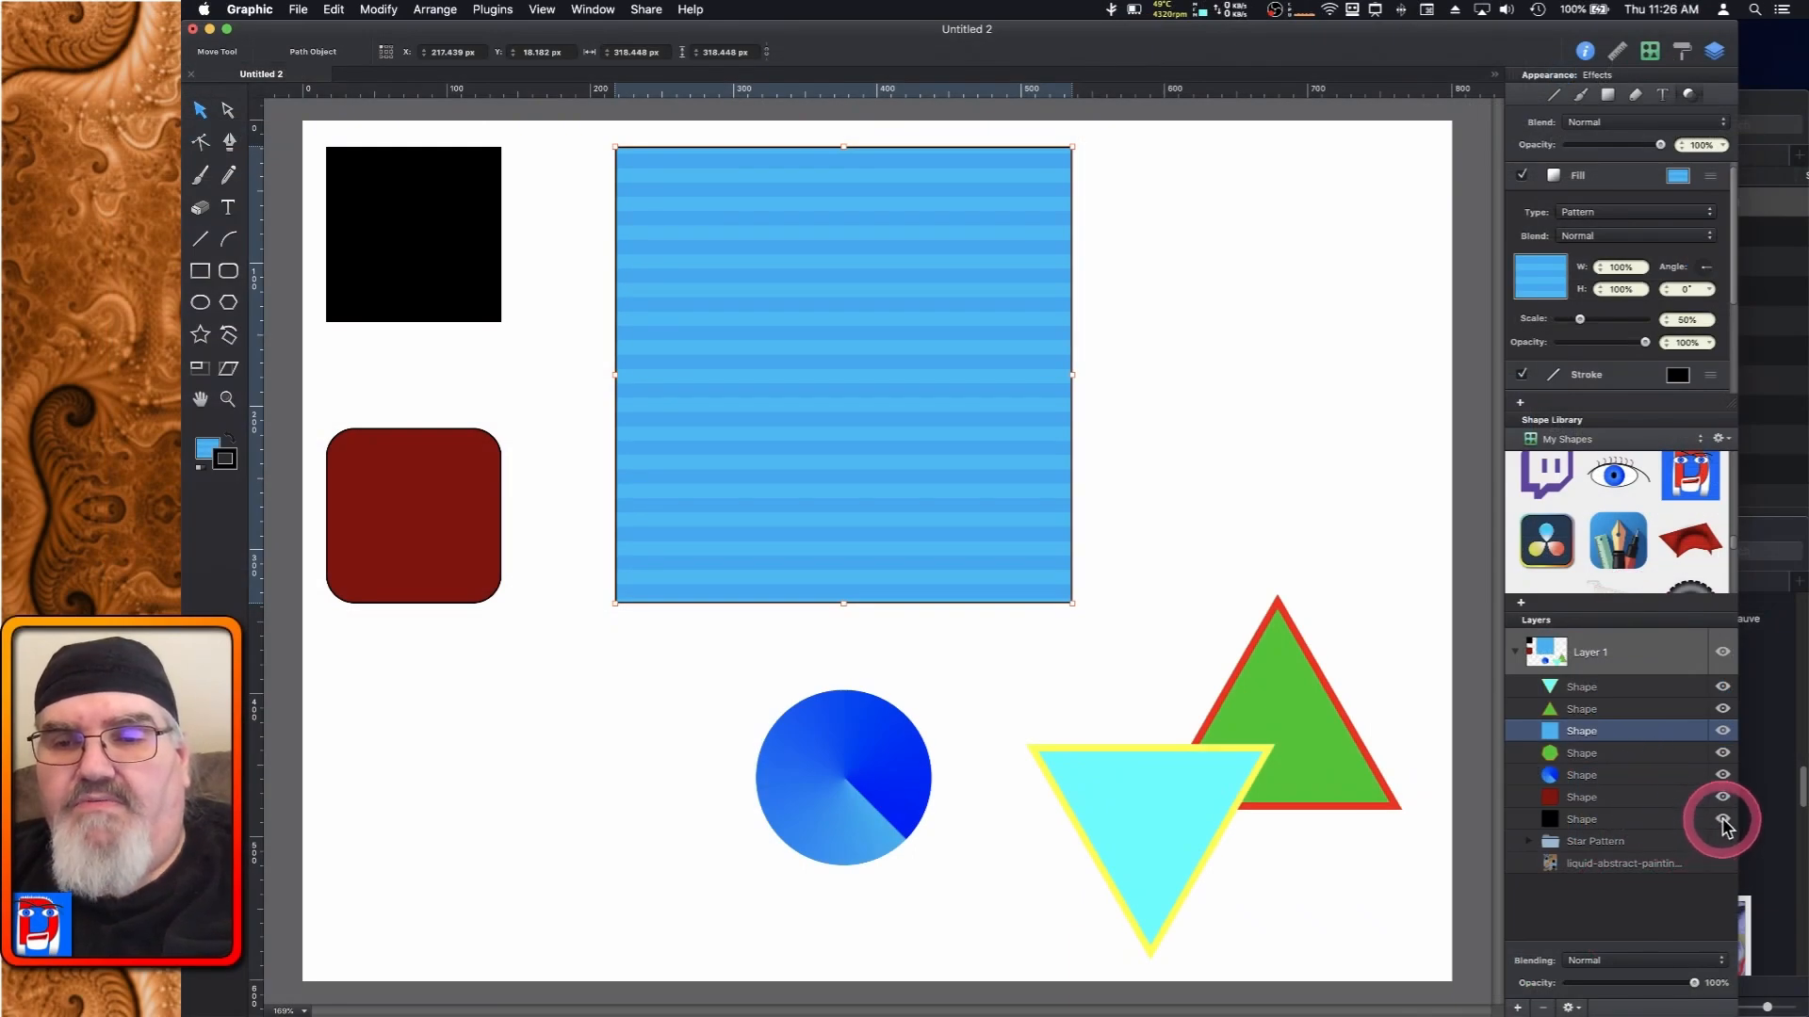
Hide all the individual shapes above the Star Pattern group in Layer 1
click(1722, 820)
click(1722, 797)
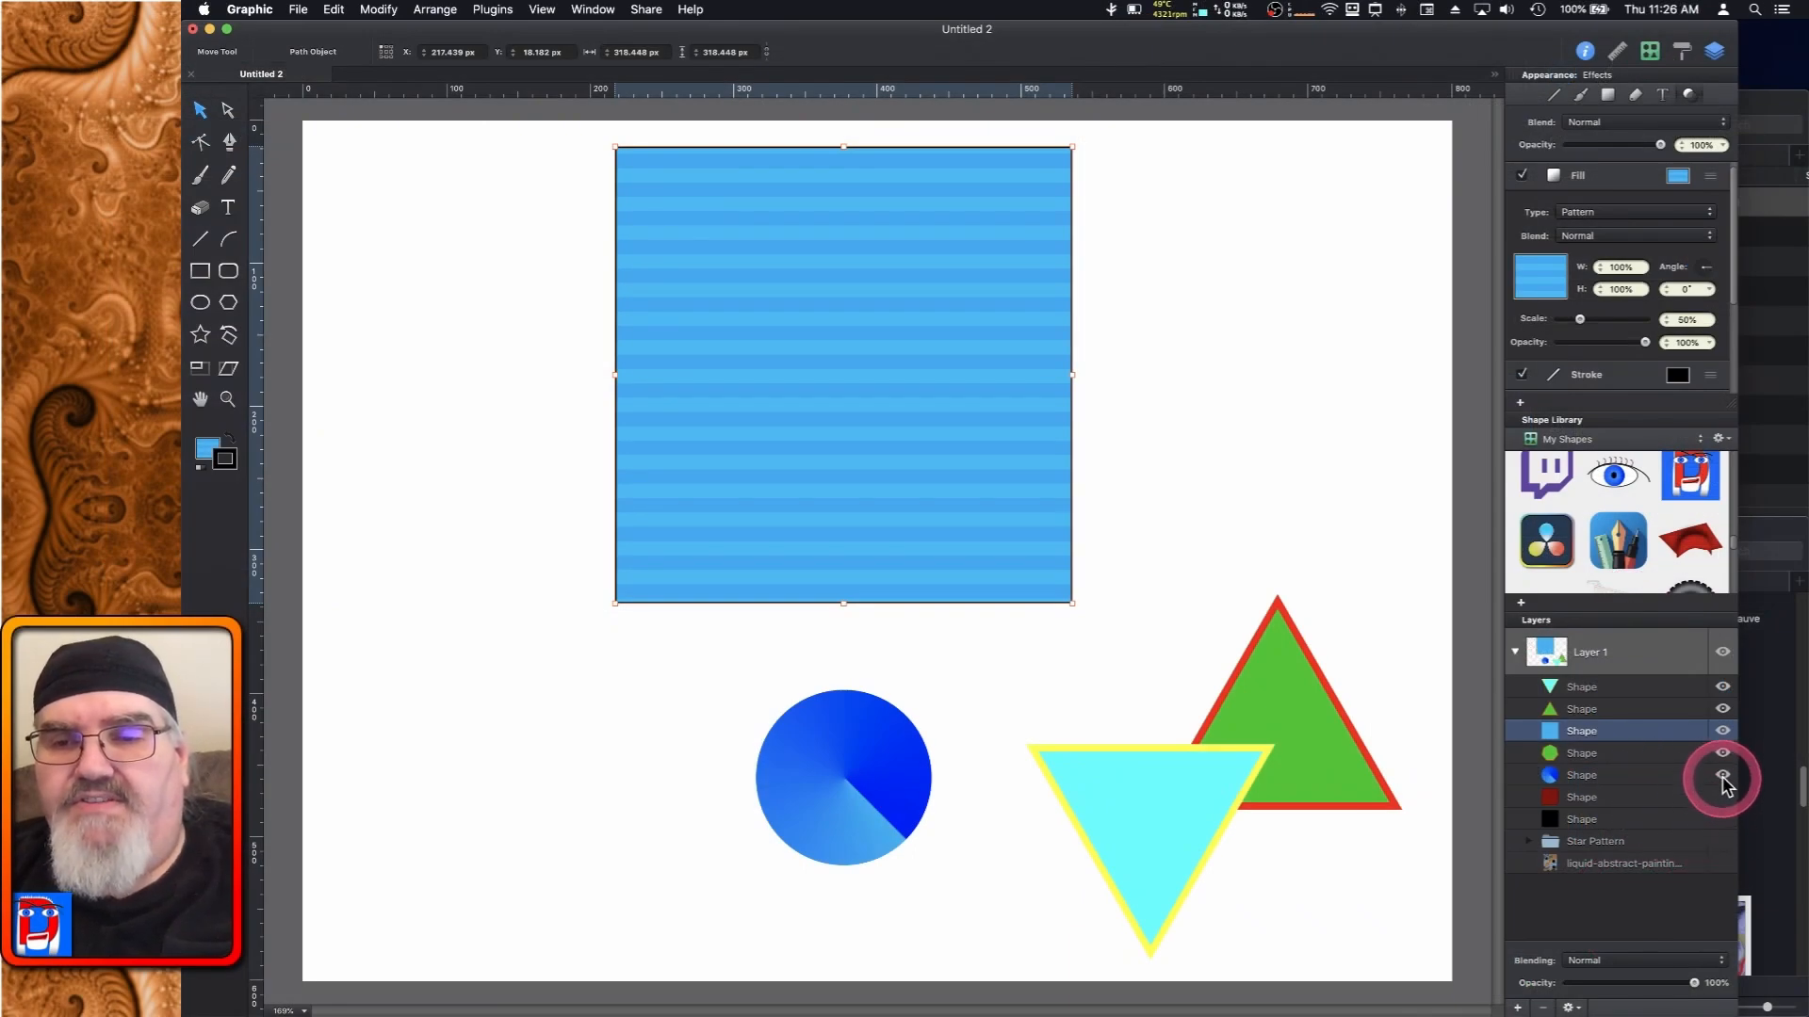
click(1722, 776)
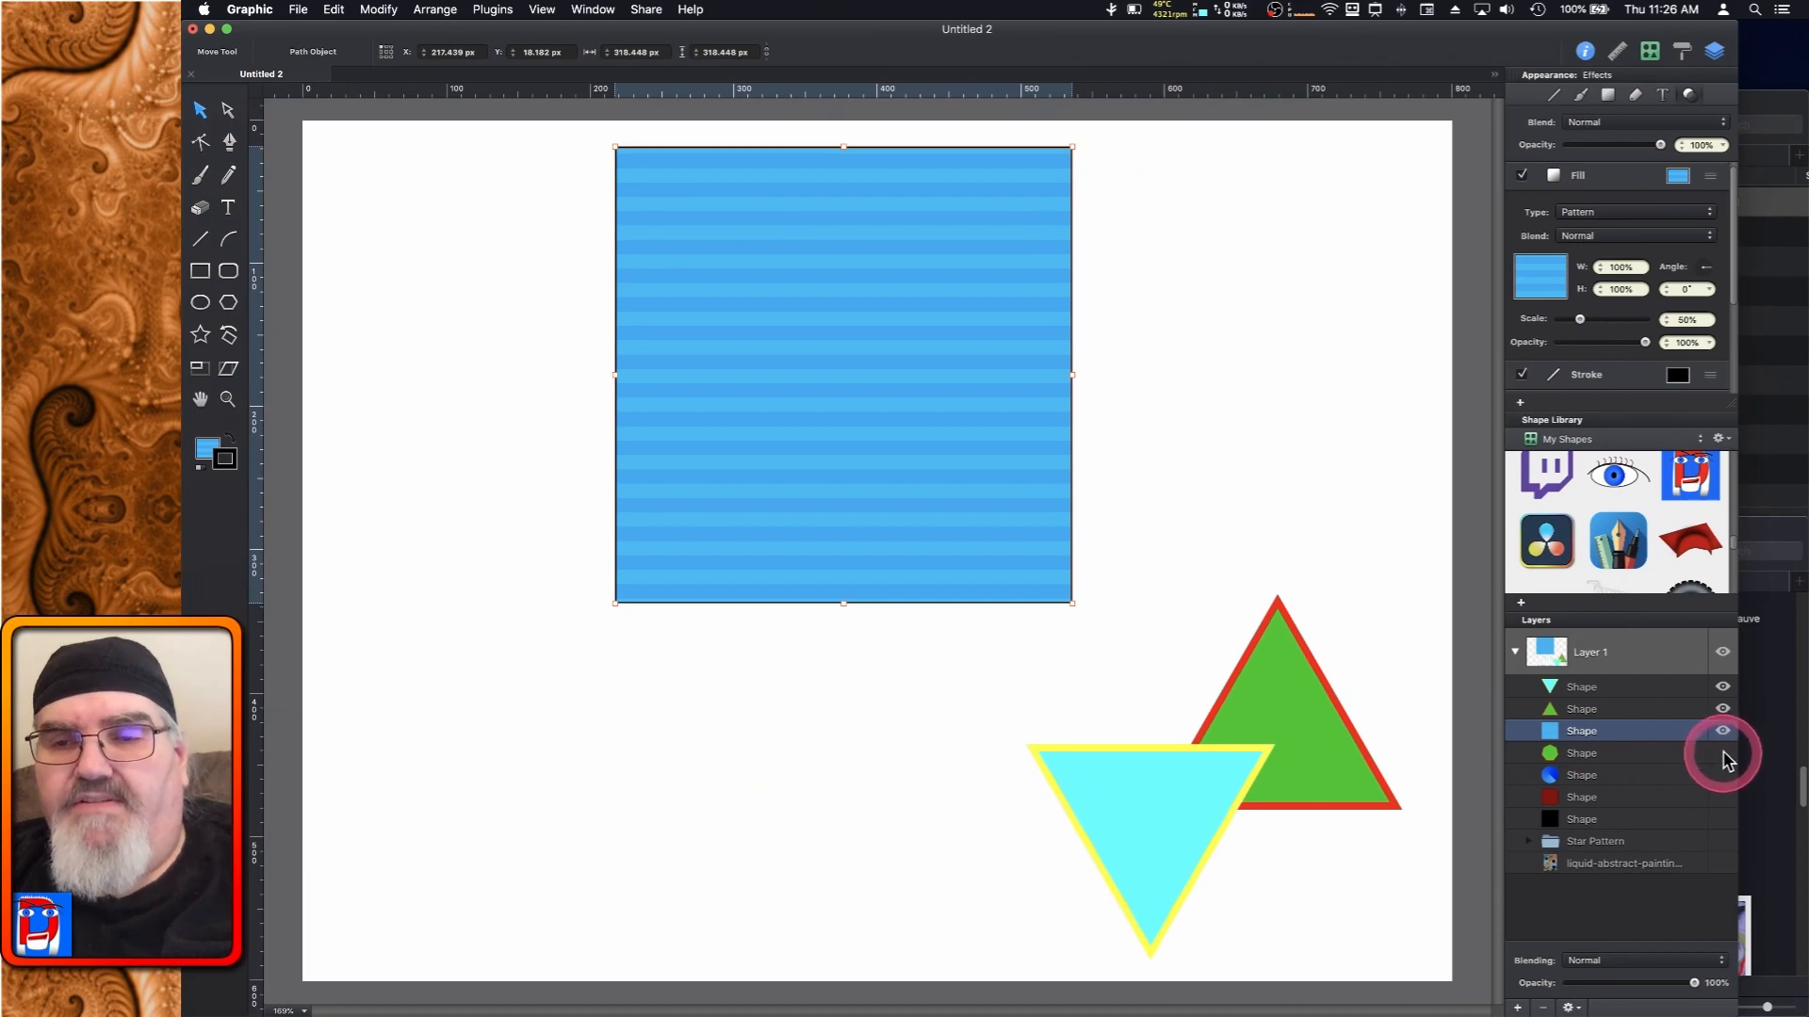
click(1722, 731)
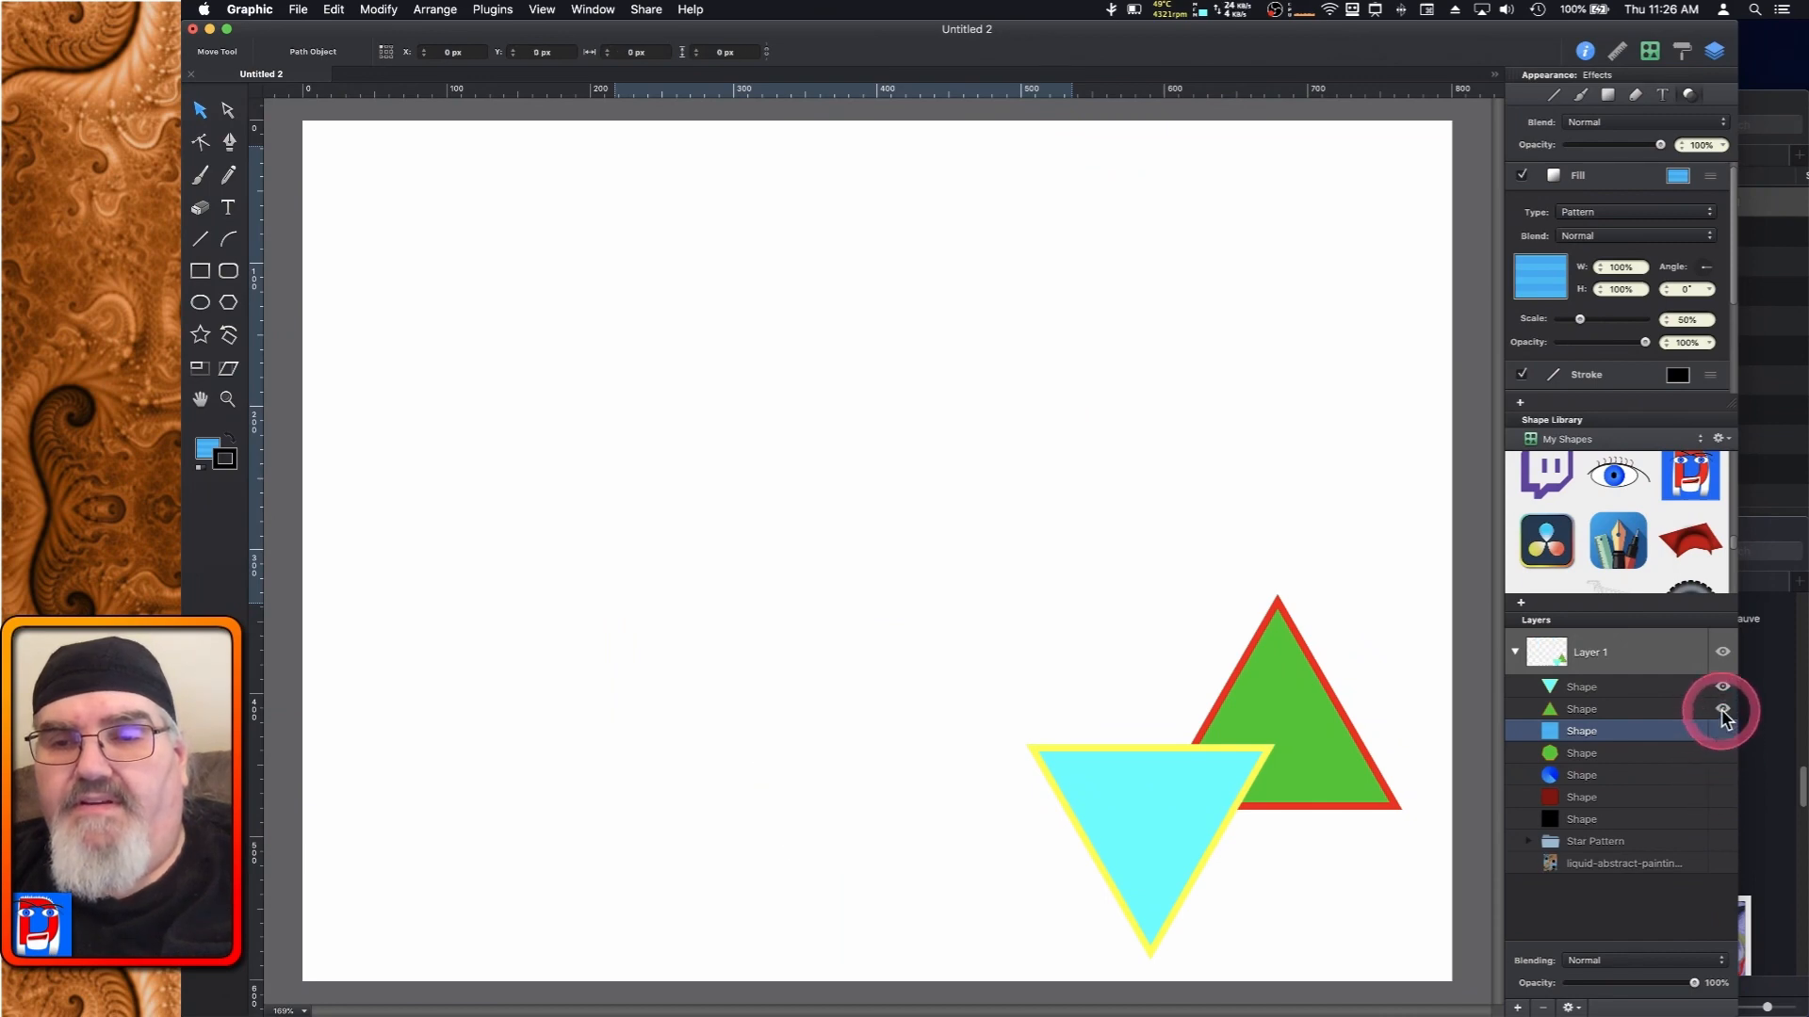
click(1722, 709)
click(1722, 688)
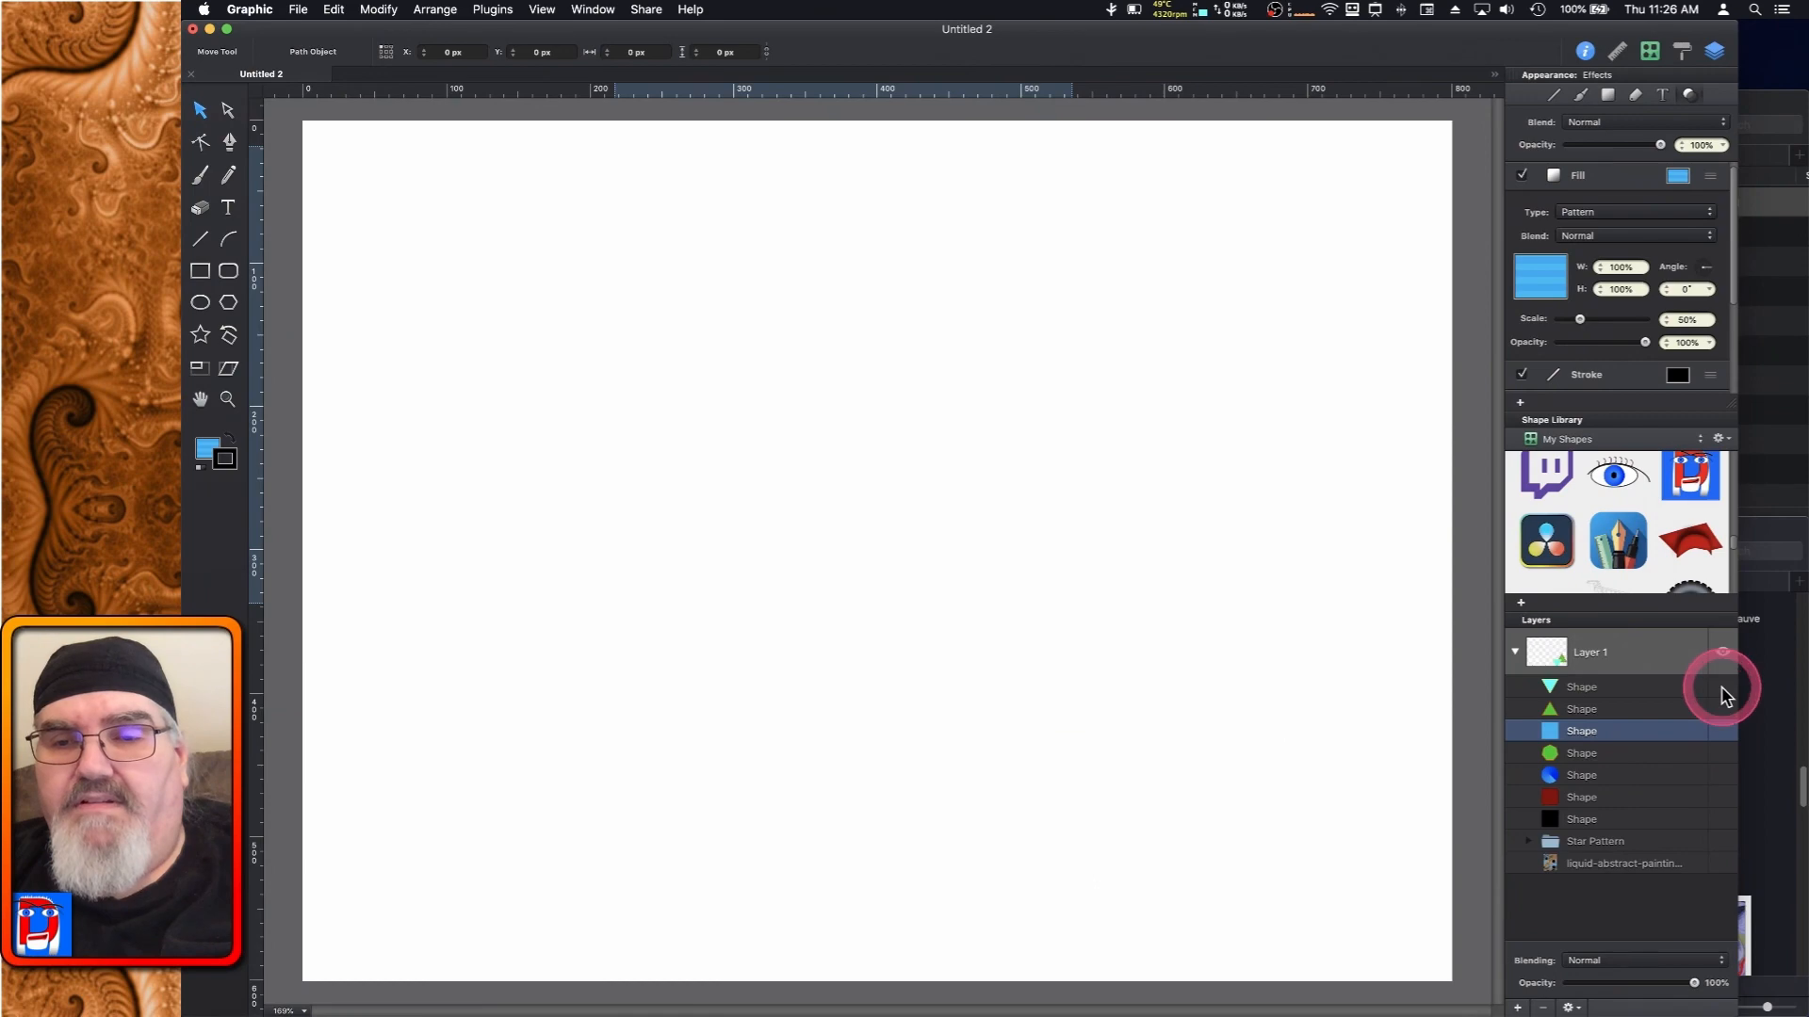
Make the Star Pattern group visible and select it by enclosing all the dark red stars on the canvas
click(1722, 842)
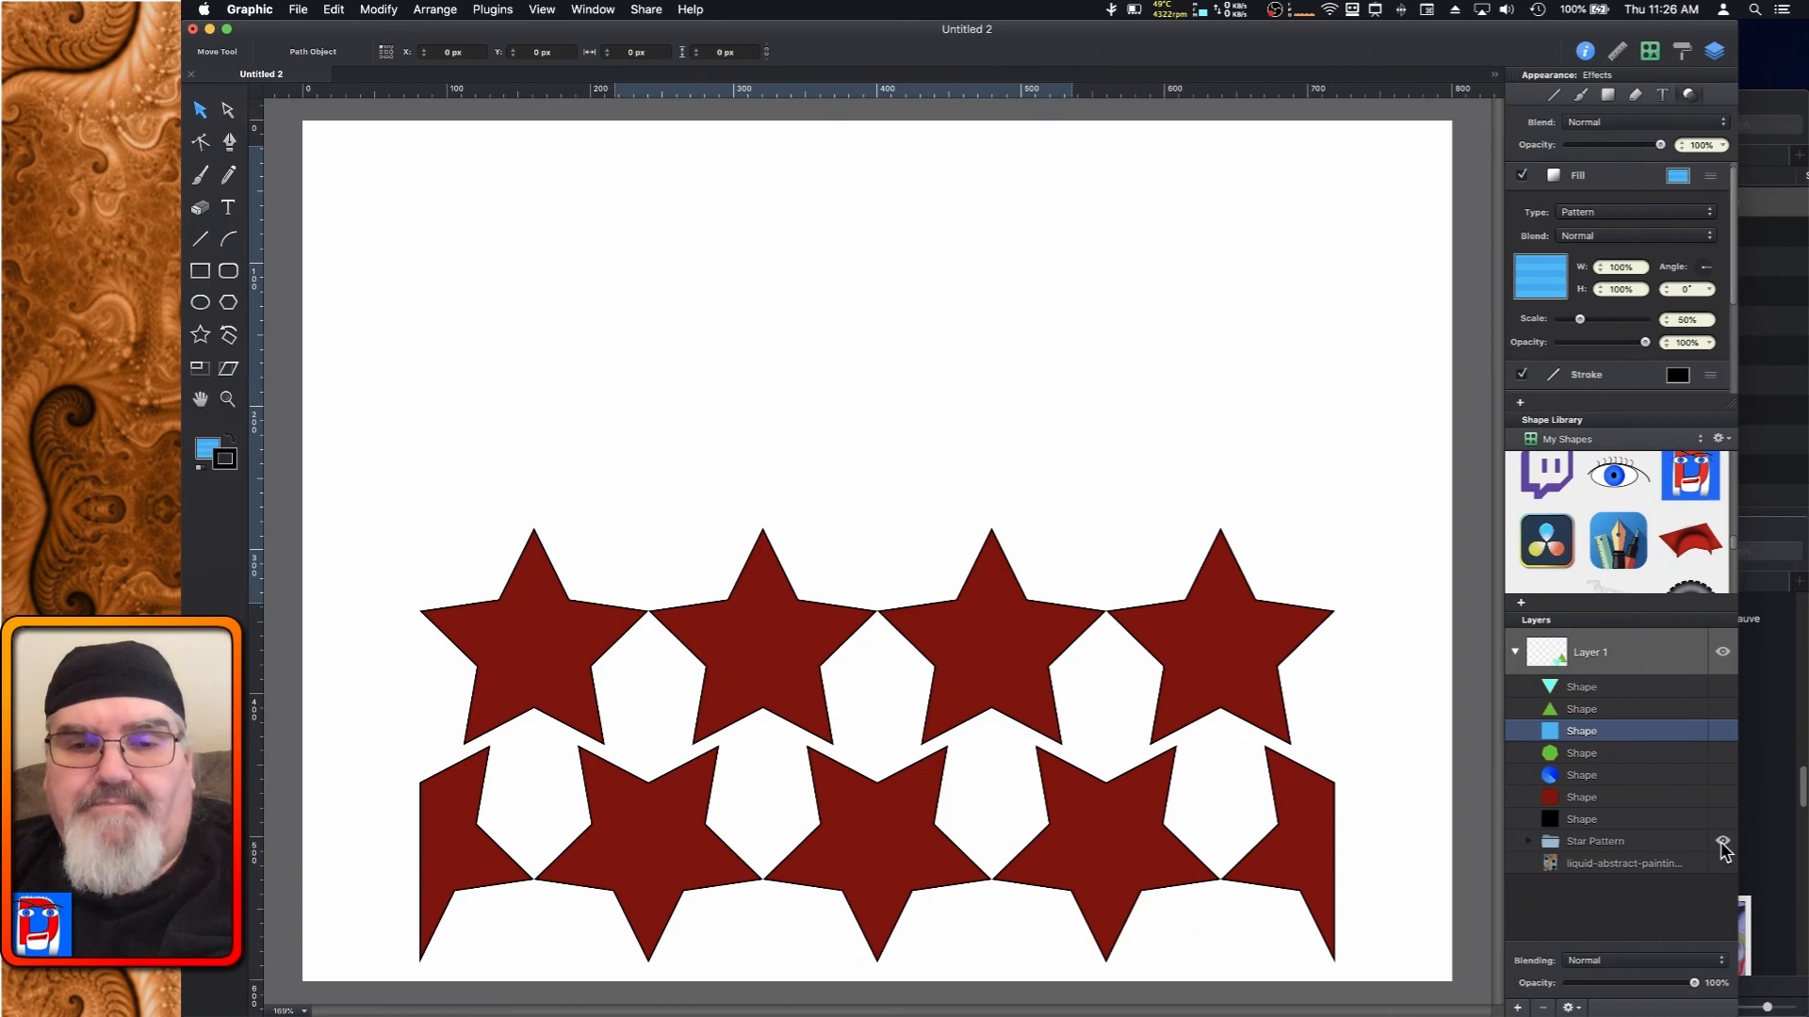
click(1721, 843)
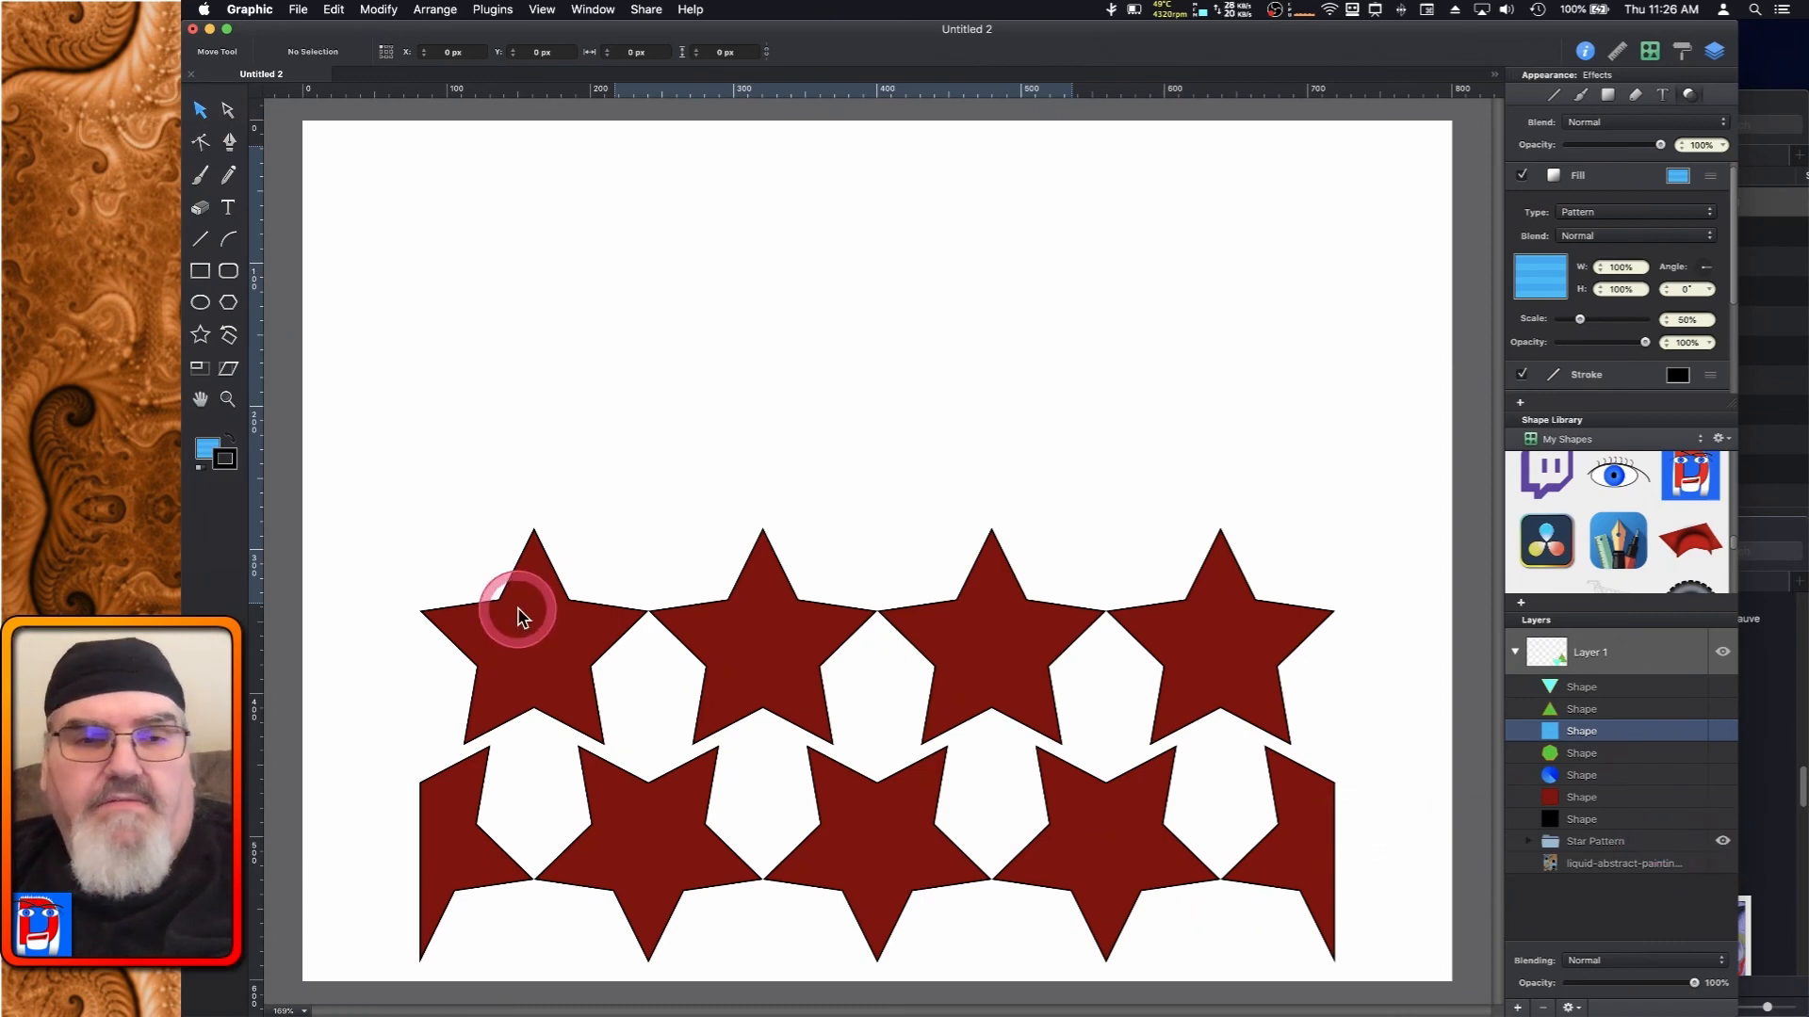
click(381, 510)
drag(381, 510, 1357, 925)
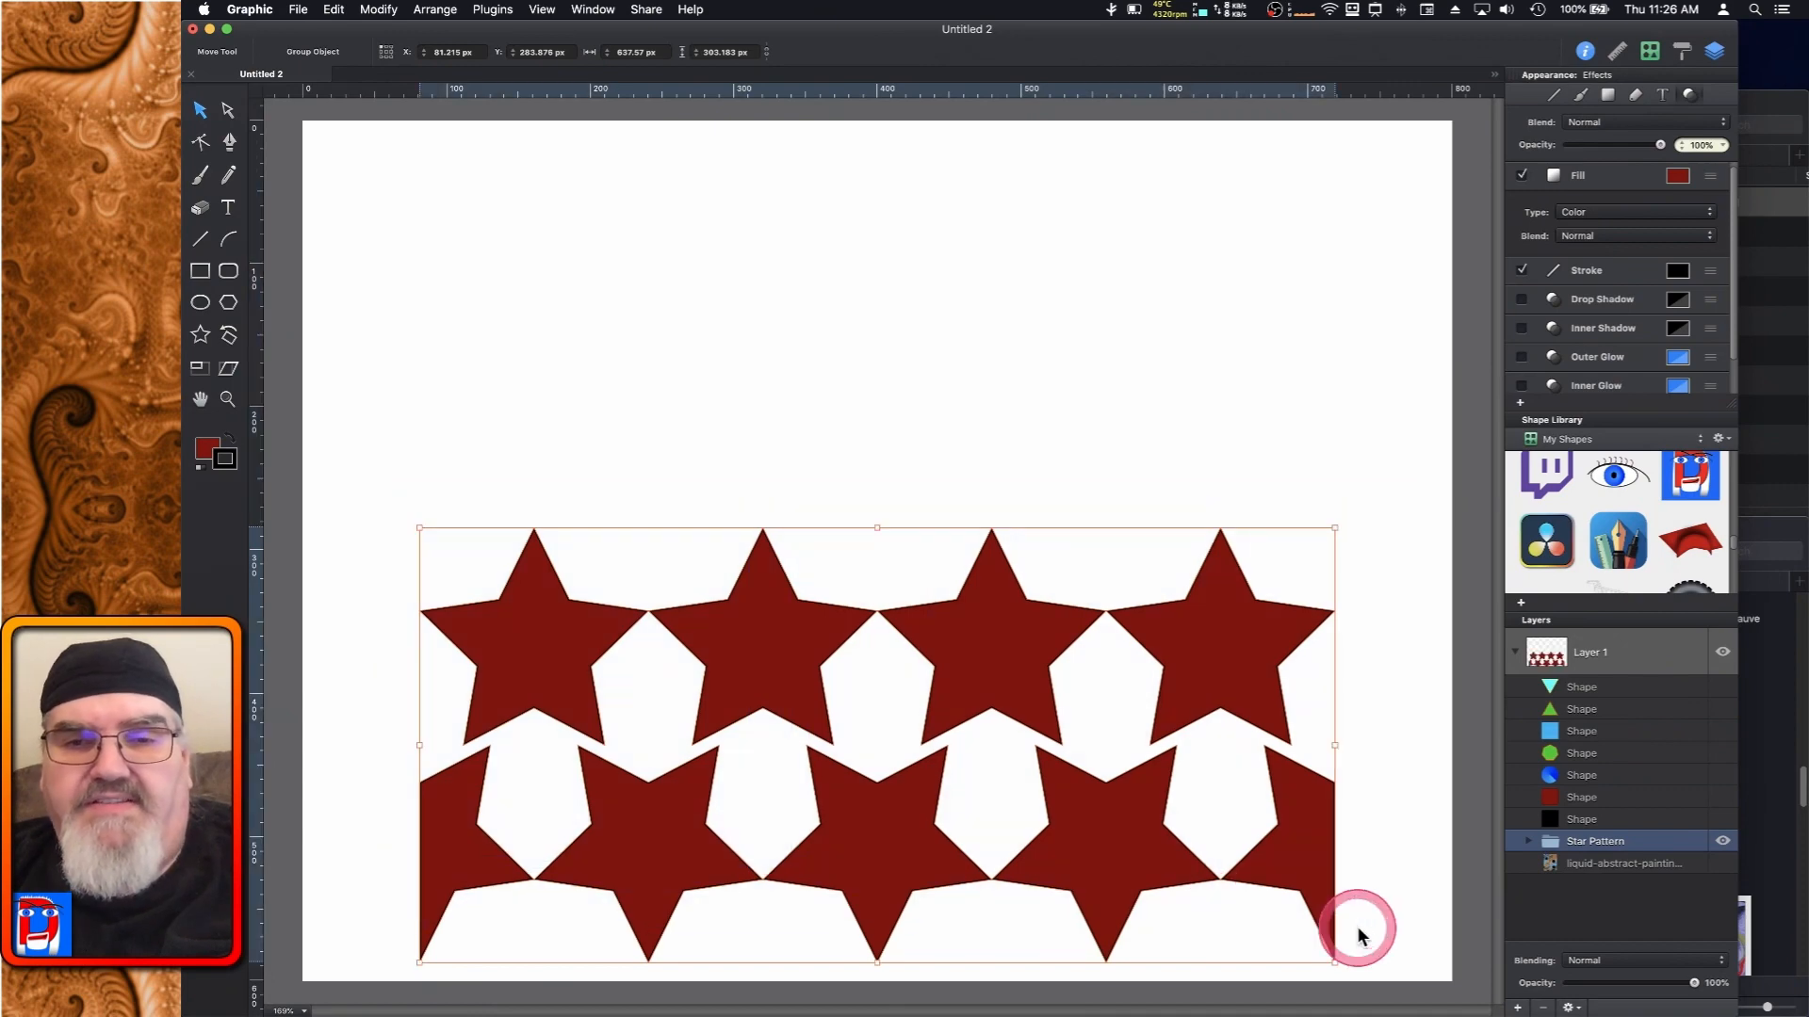
Add the selected star group as a new swatch to the fill's pattern collection
click(1676, 180)
click(1624, 162)
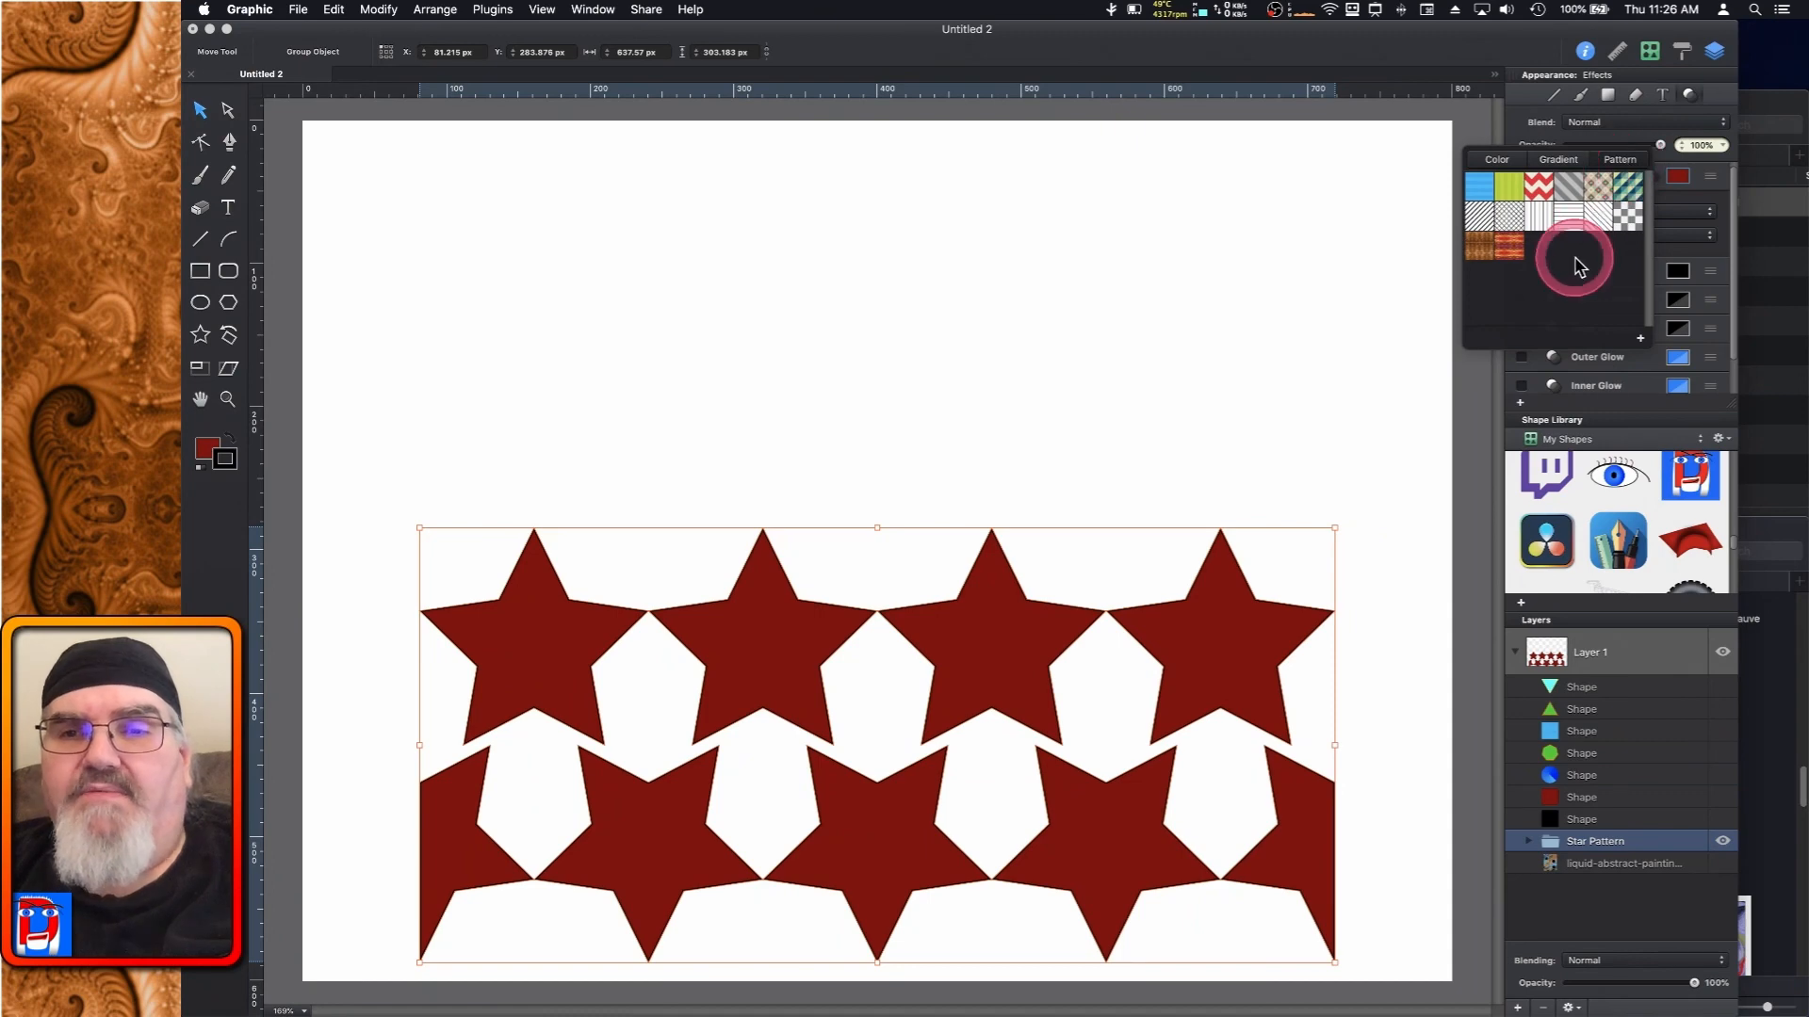
click(1640, 339)
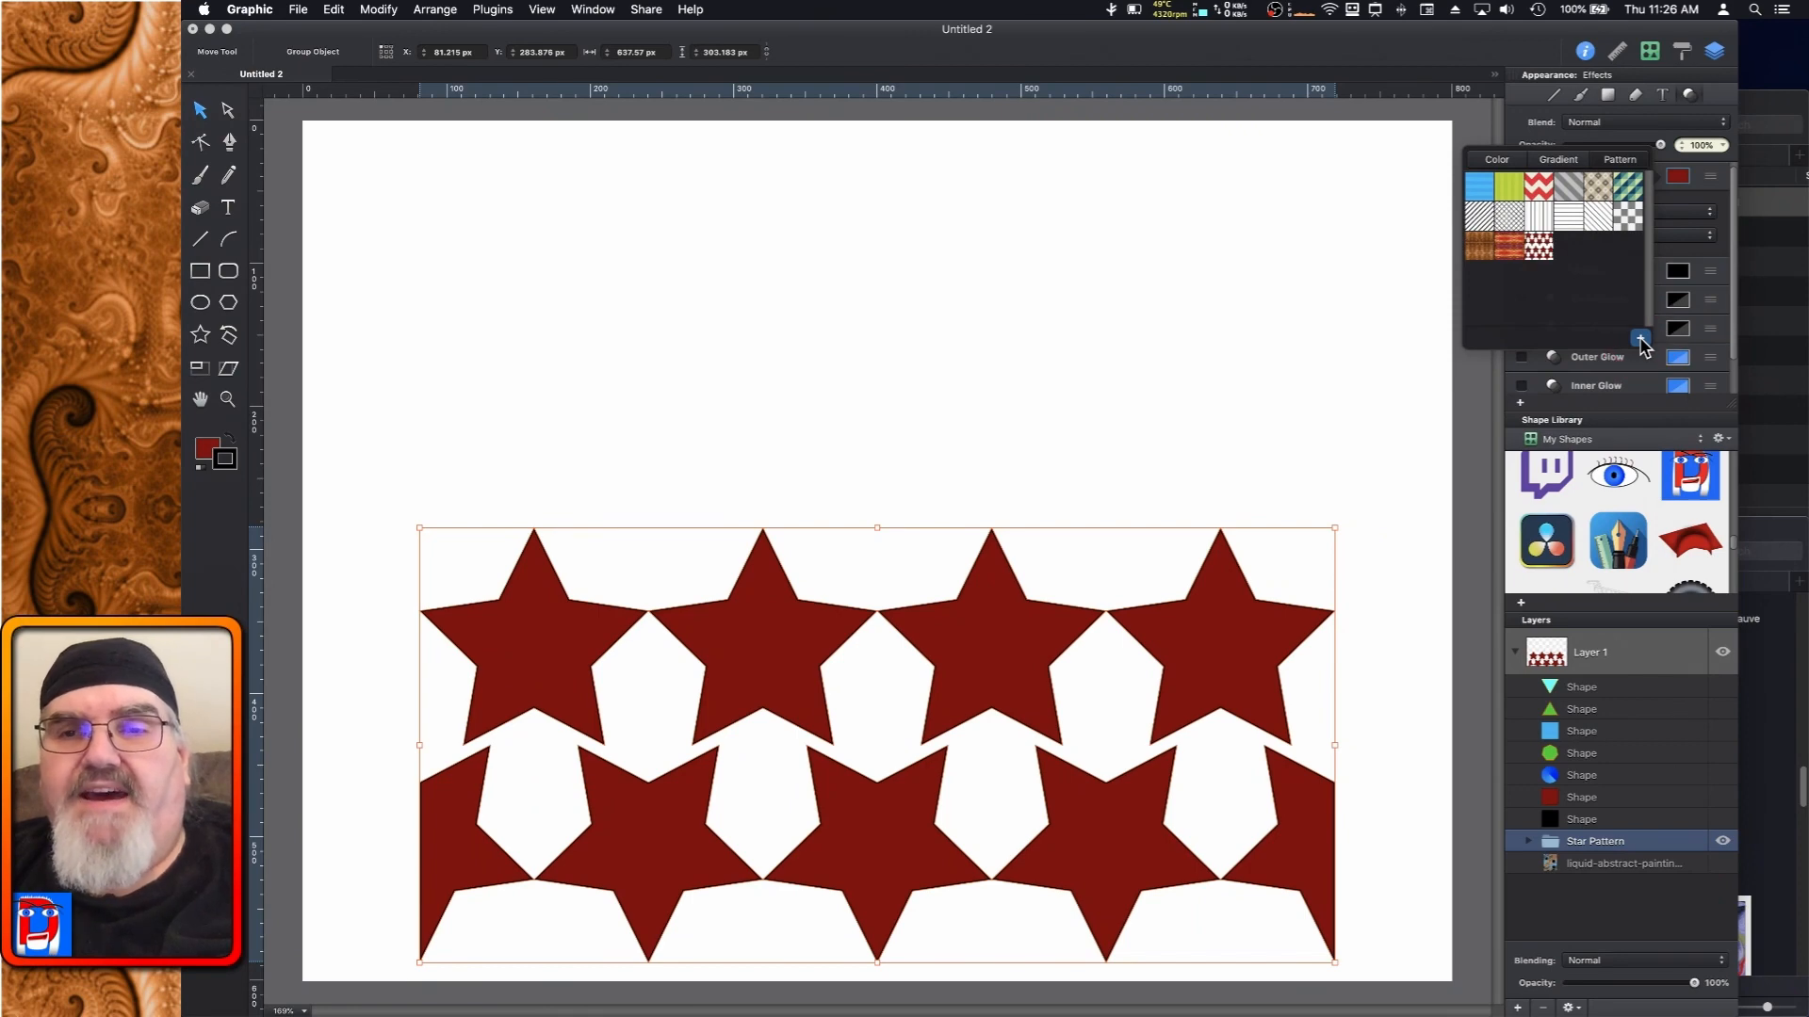
Look at the Remove Pattern option for the new star swatch without applying it, and close the pattern swatches
drag(1632, 333, 1592, 268)
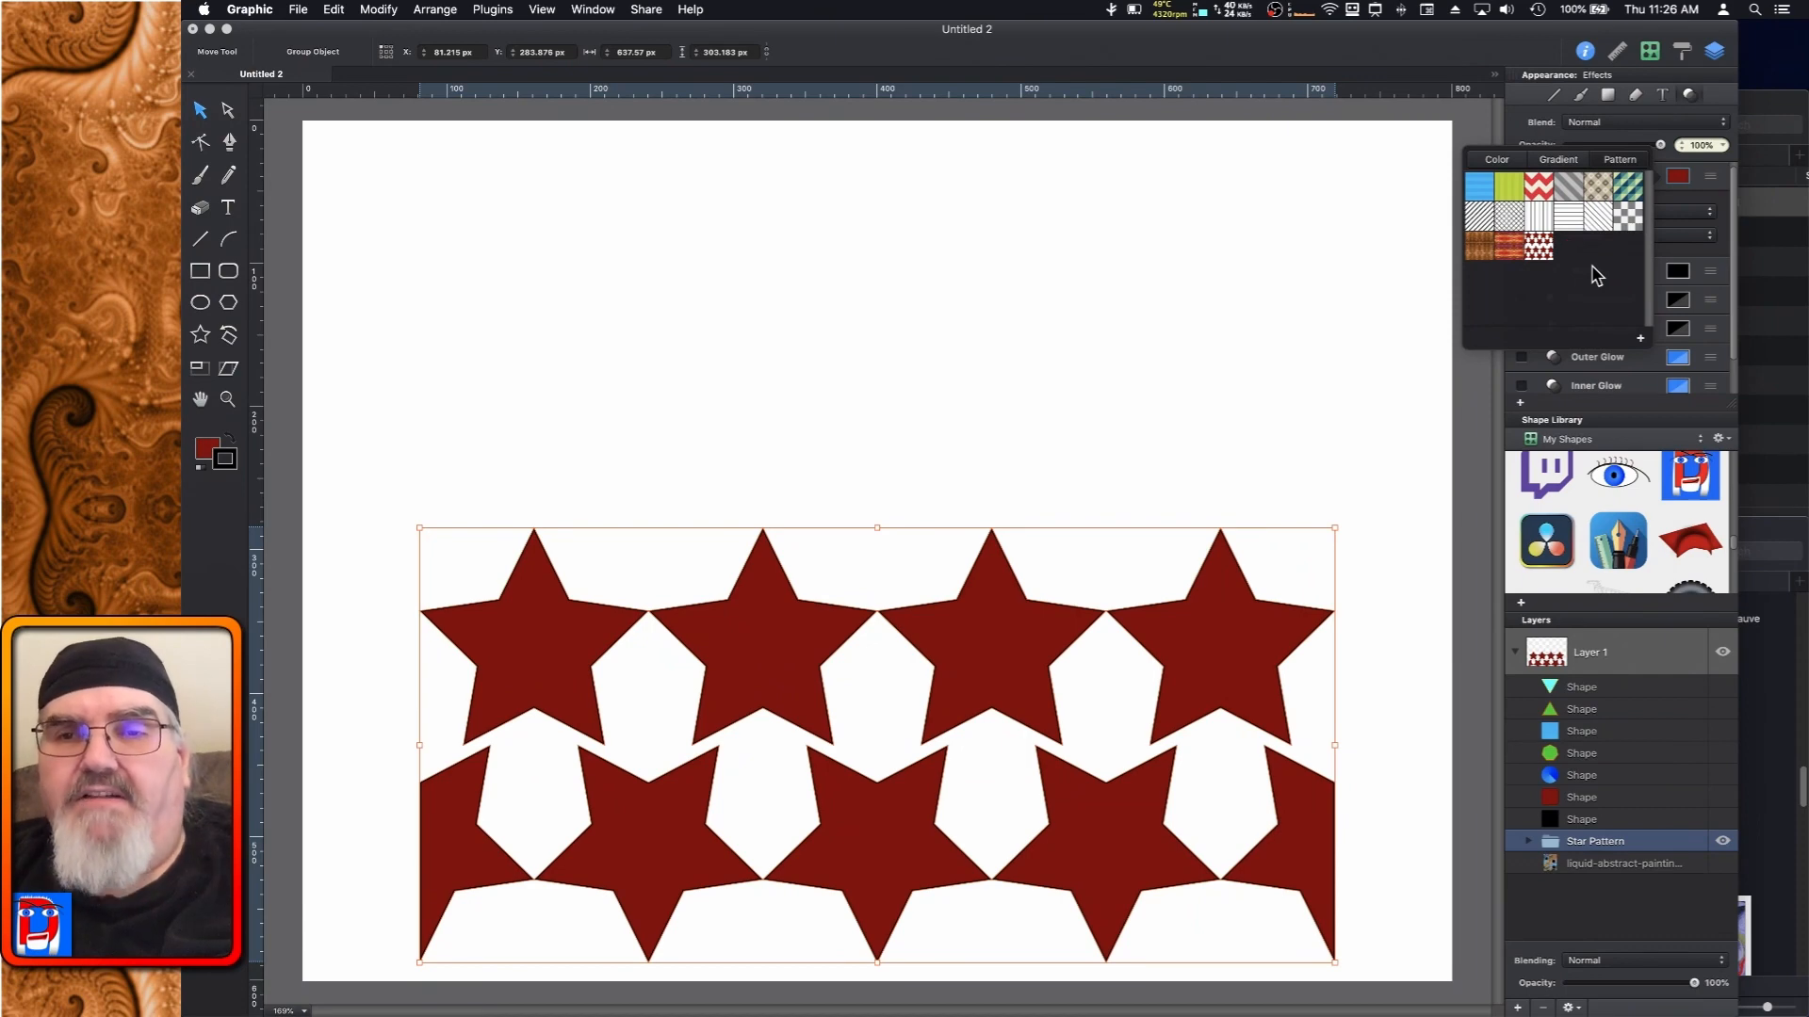
drag(1597, 275, 1548, 254)
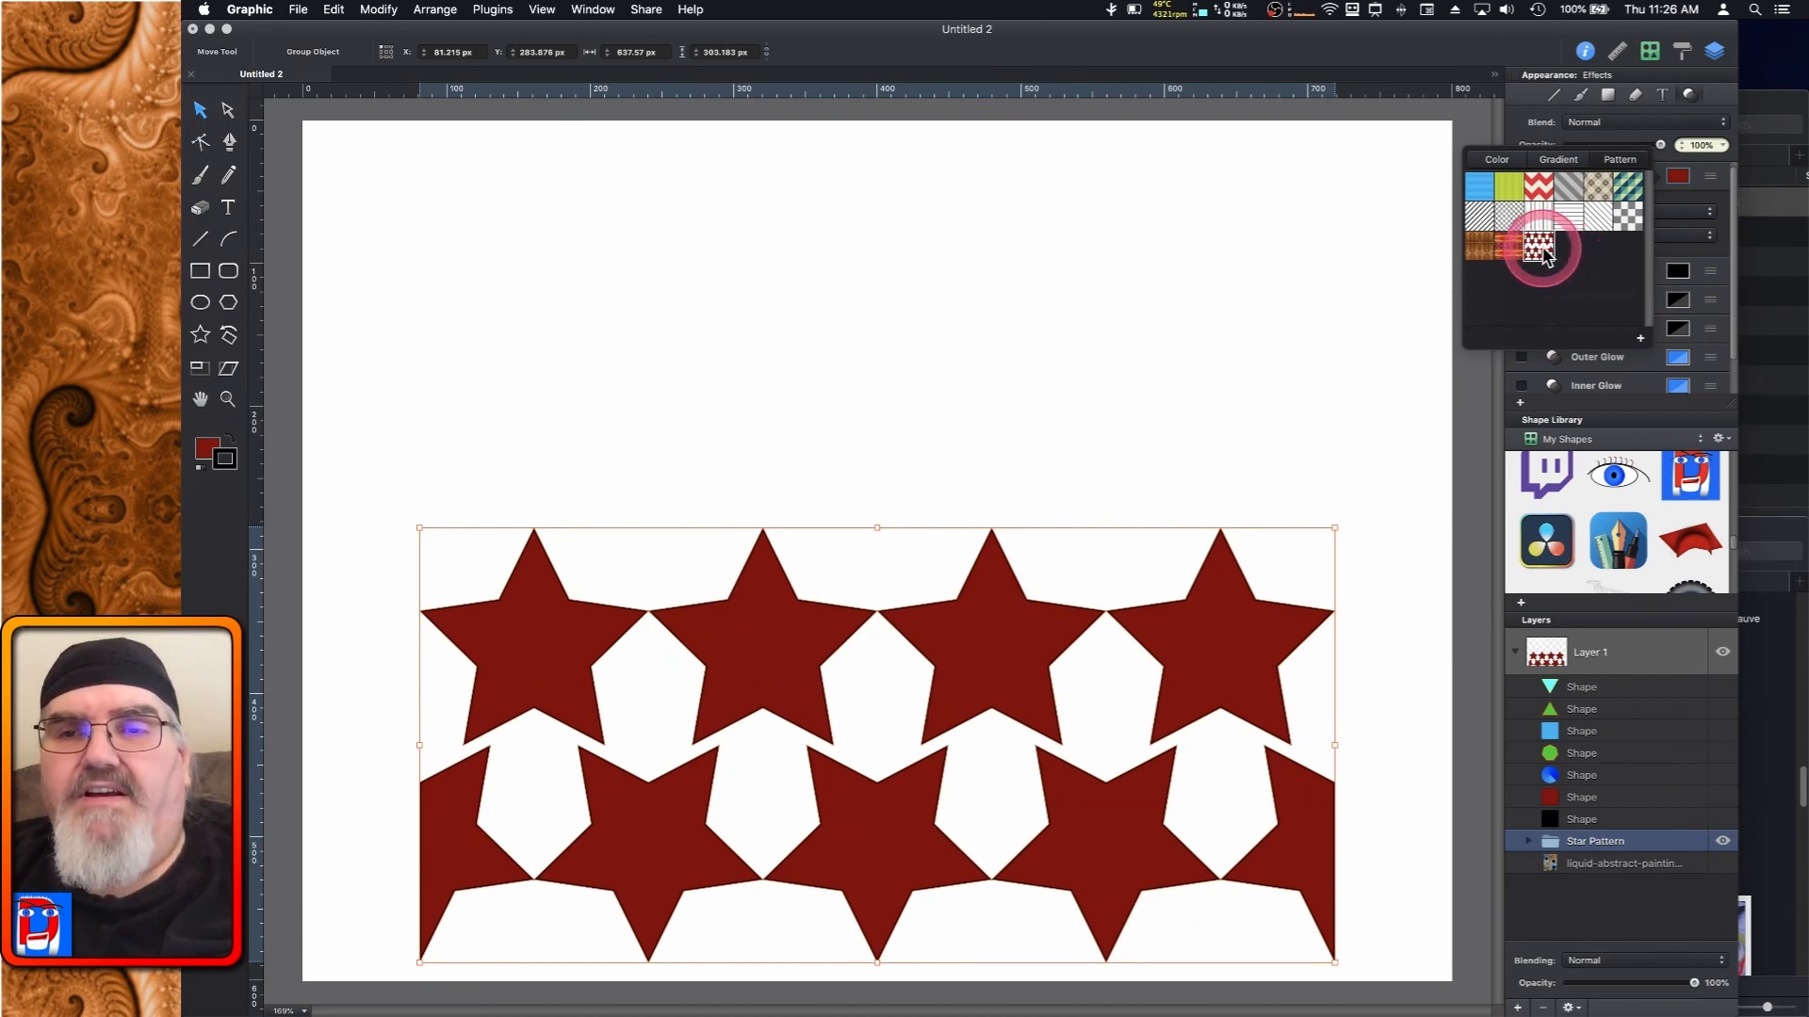
right_click(1545, 255)
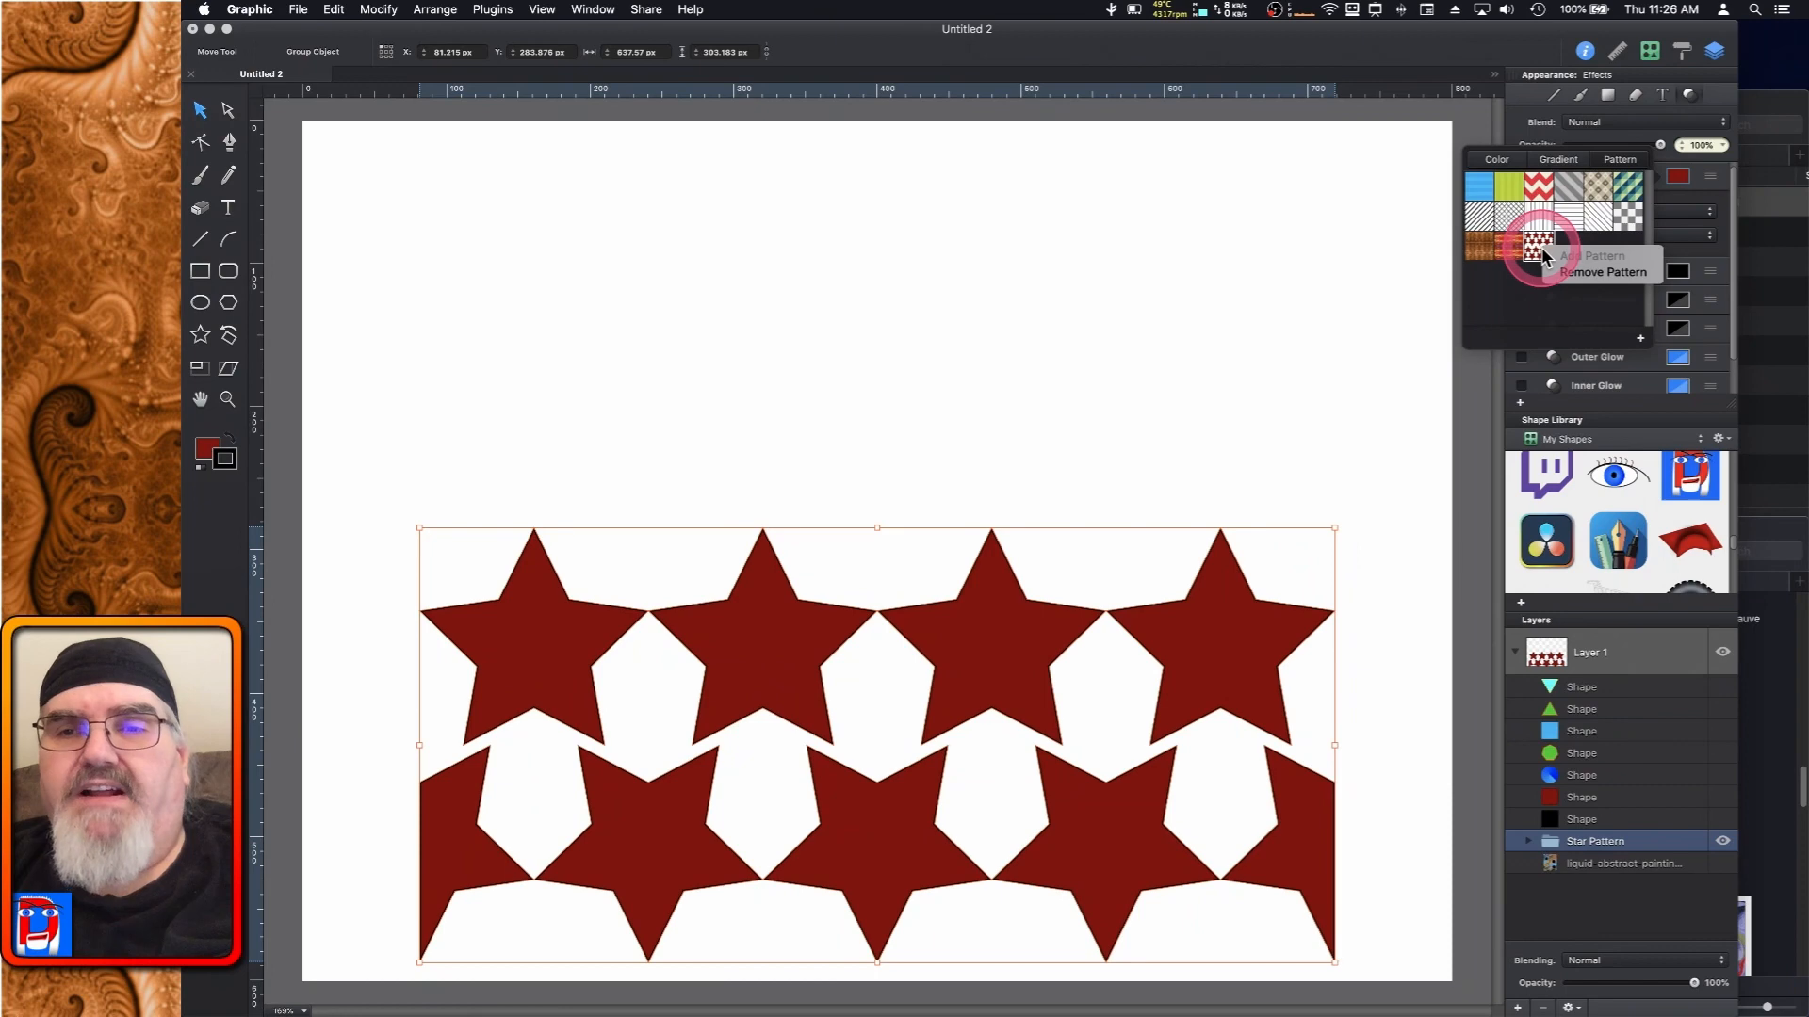
click(1587, 275)
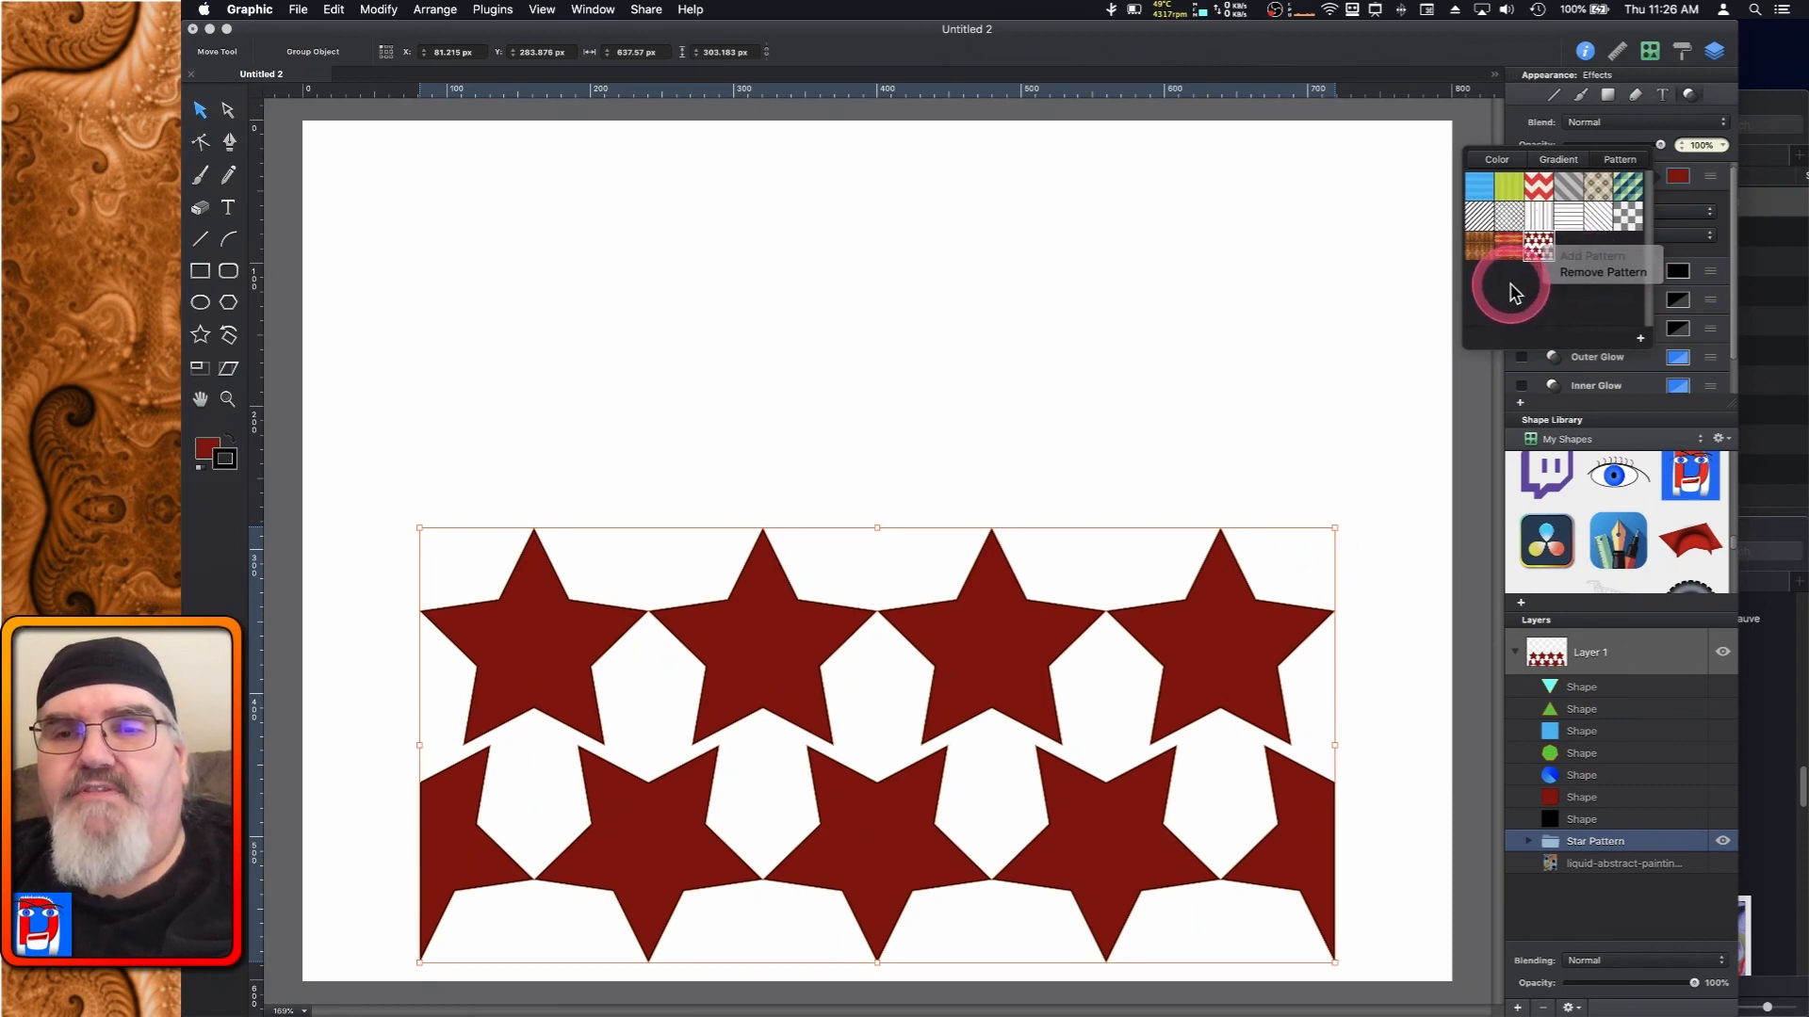
click(1620, 162)
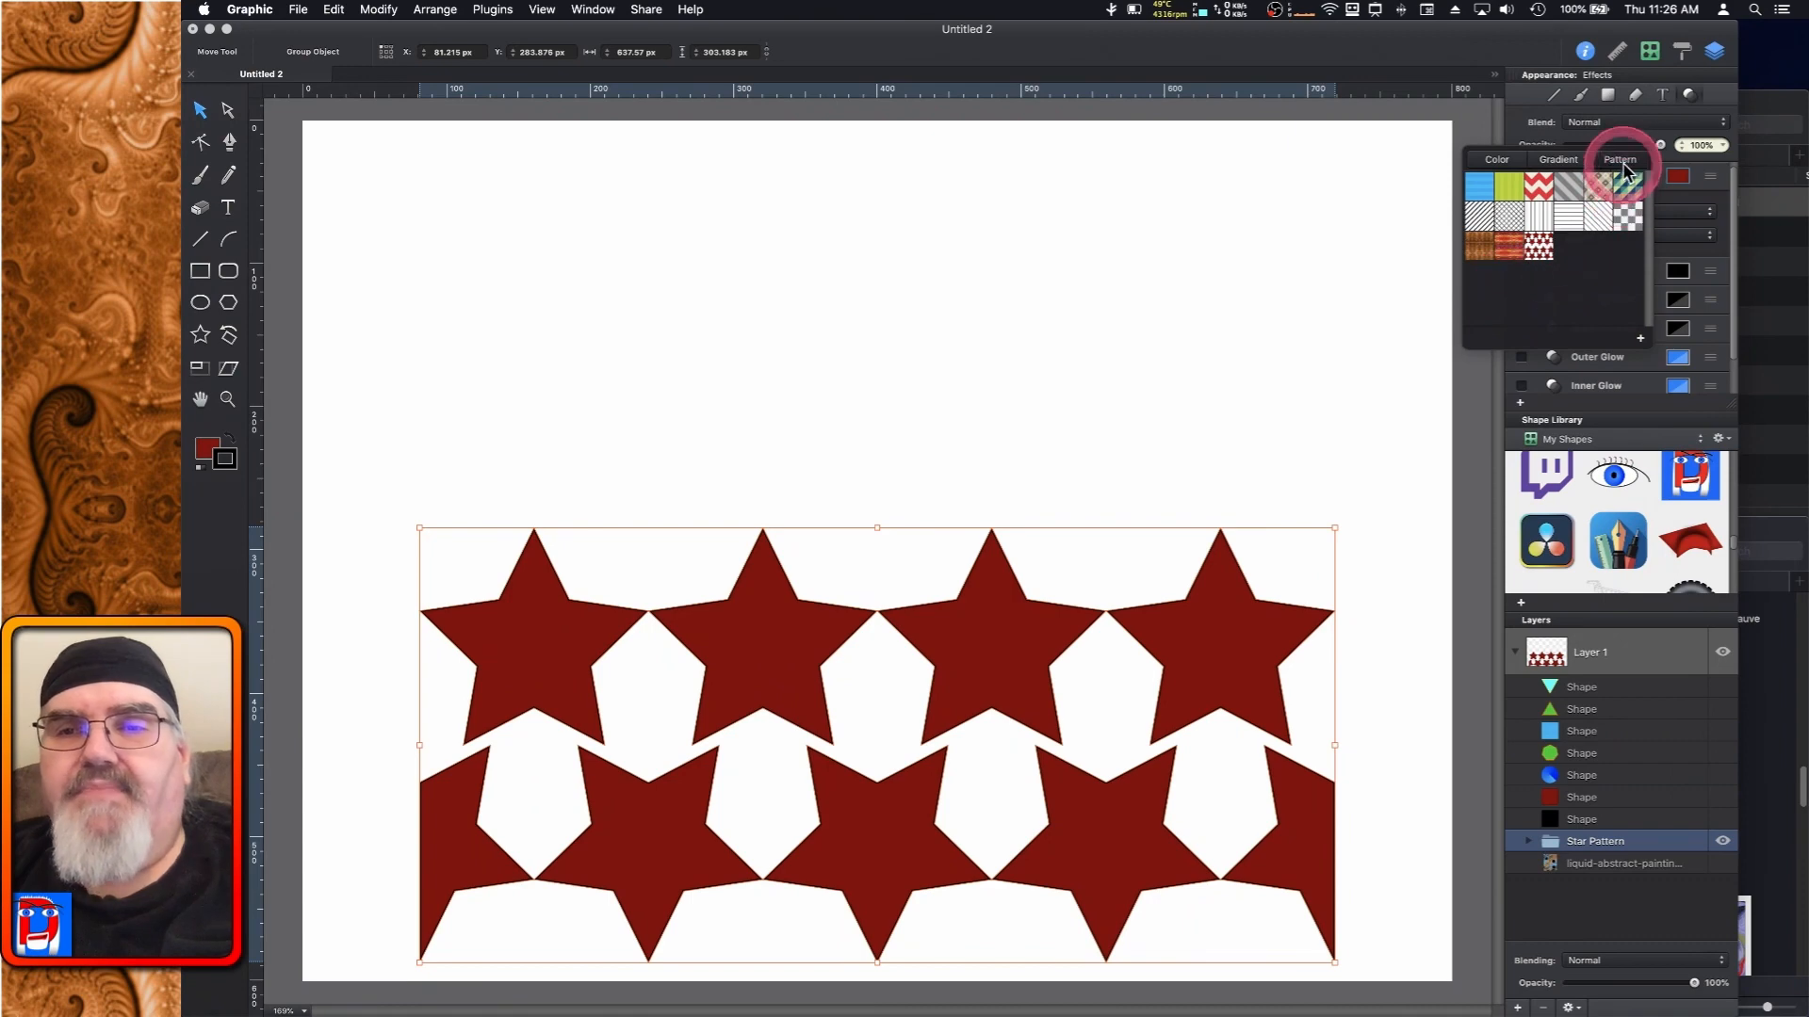
click(1691, 172)
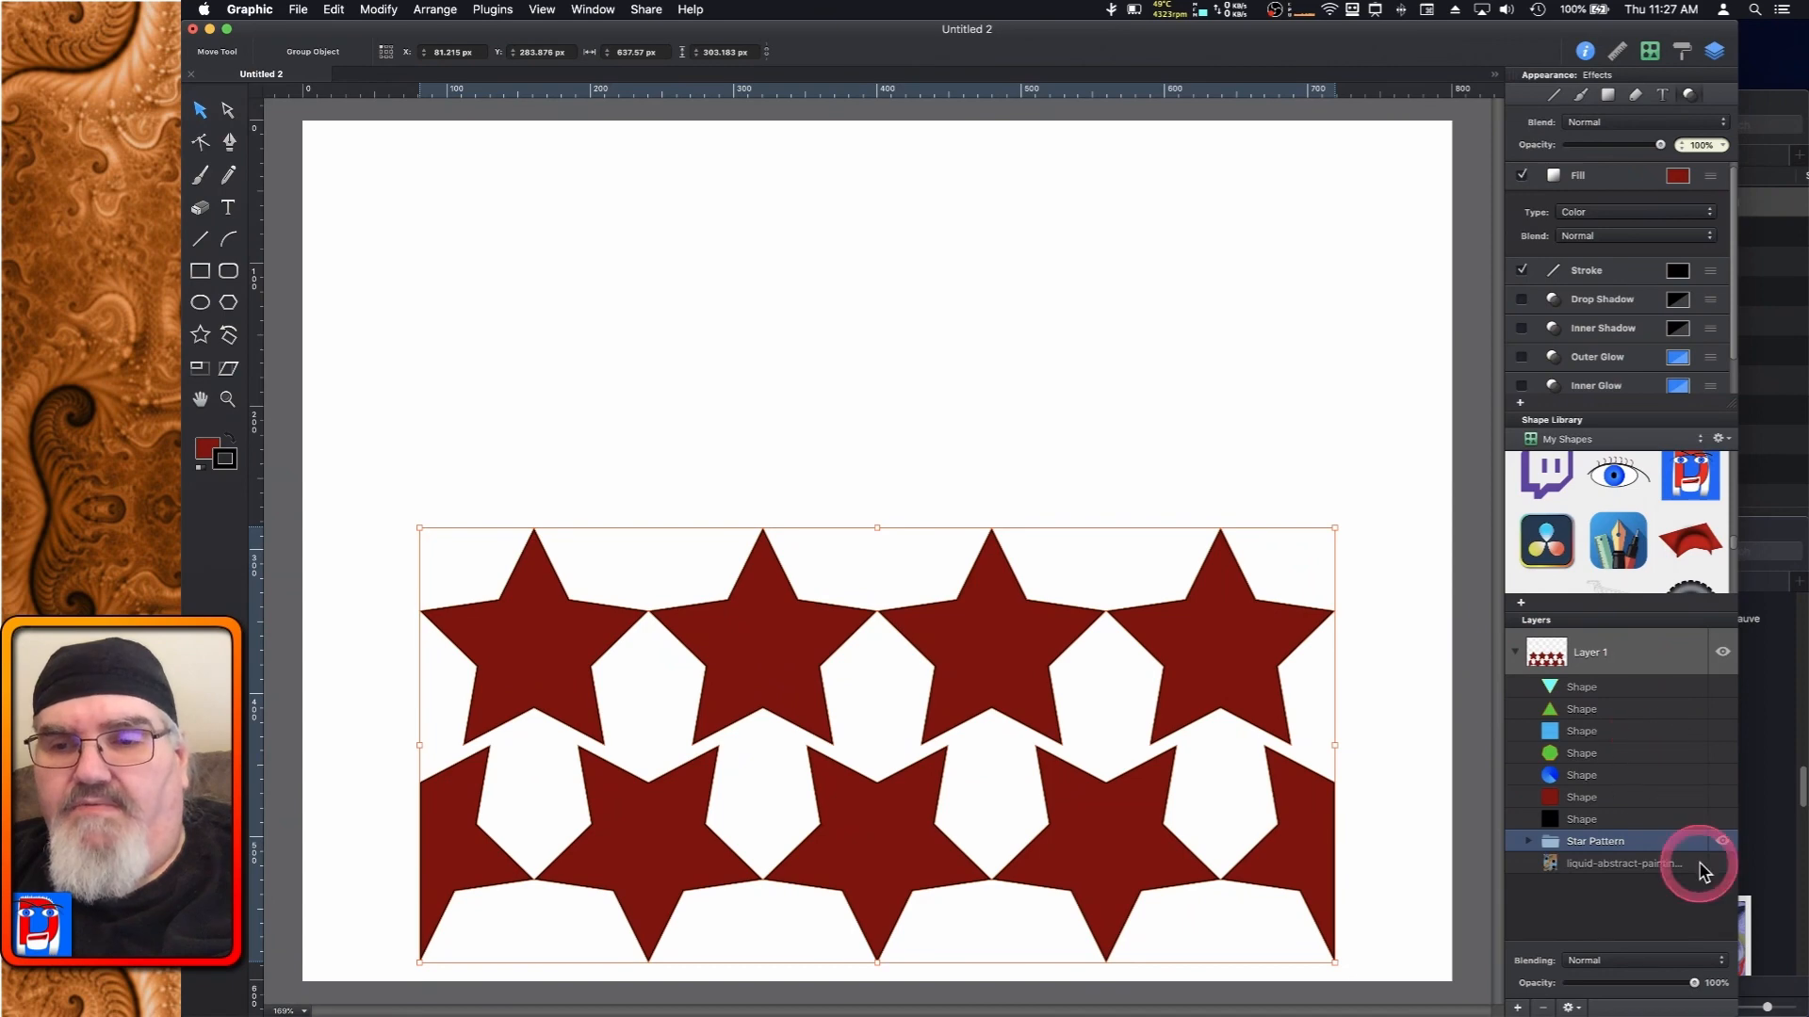
Hide the Star Pattern group, then make the large blue striped square visible and select it
click(1721, 841)
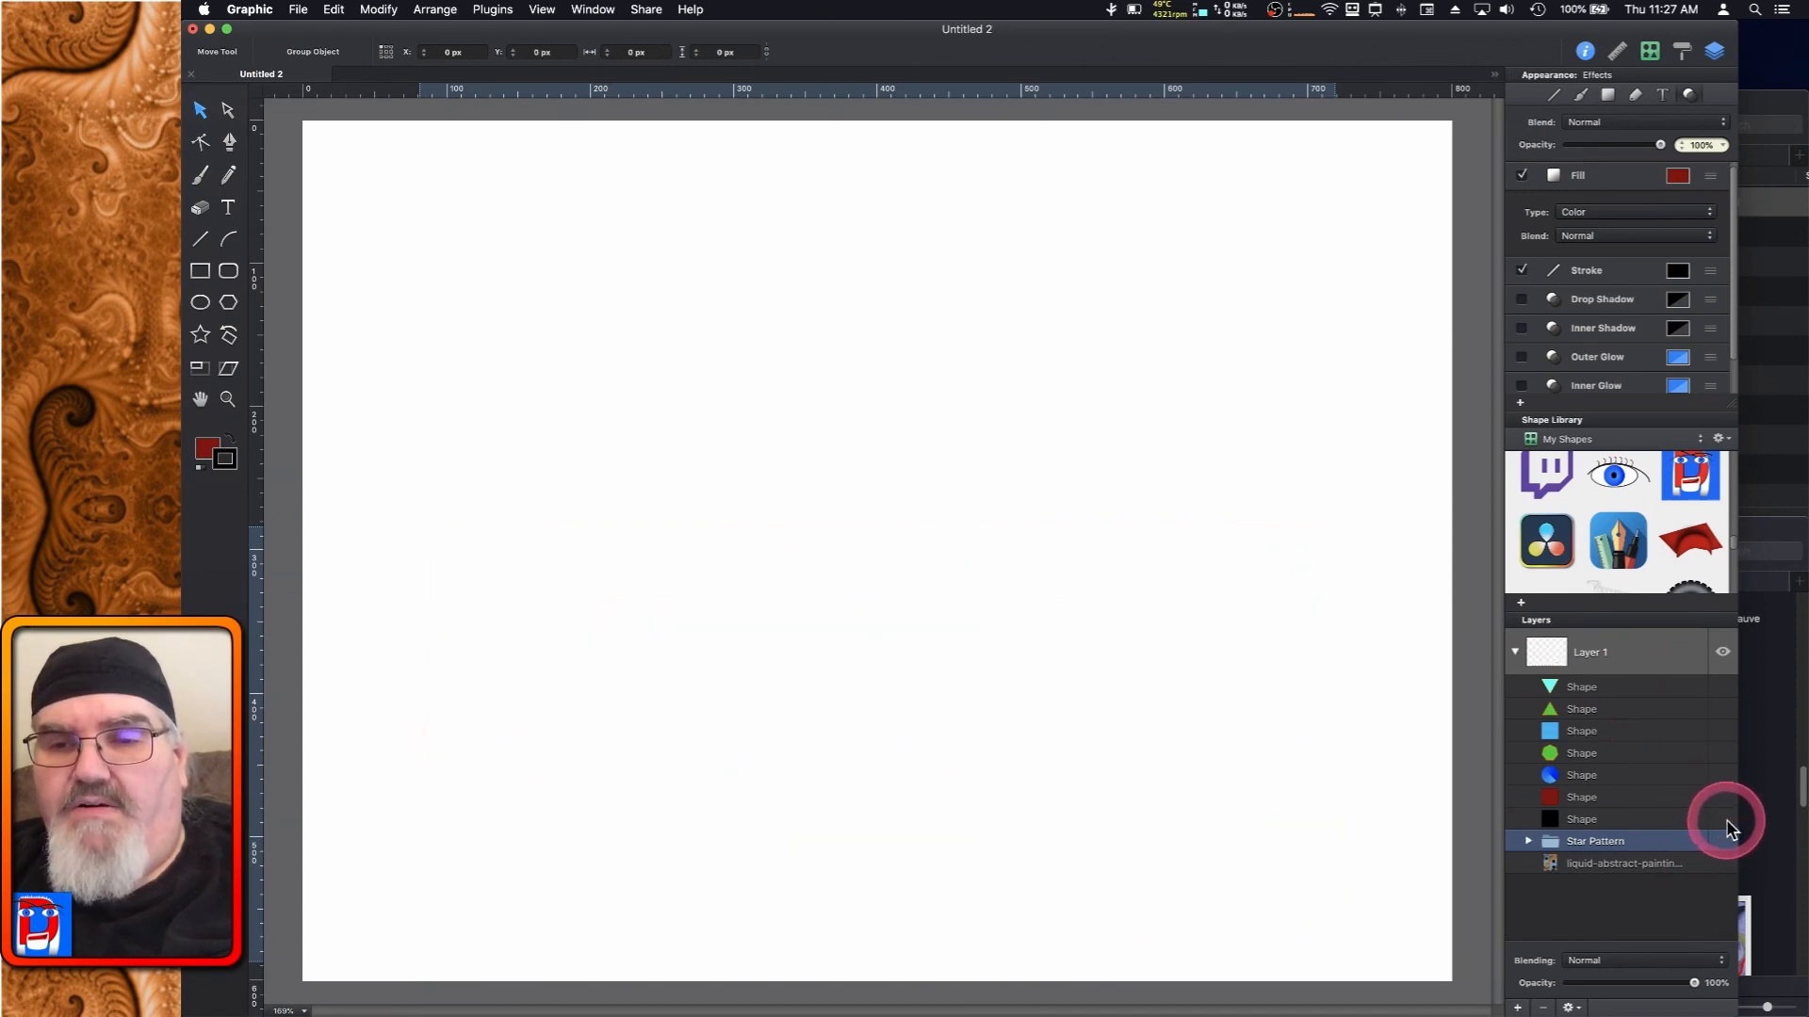
click(1724, 820)
click(1724, 820)
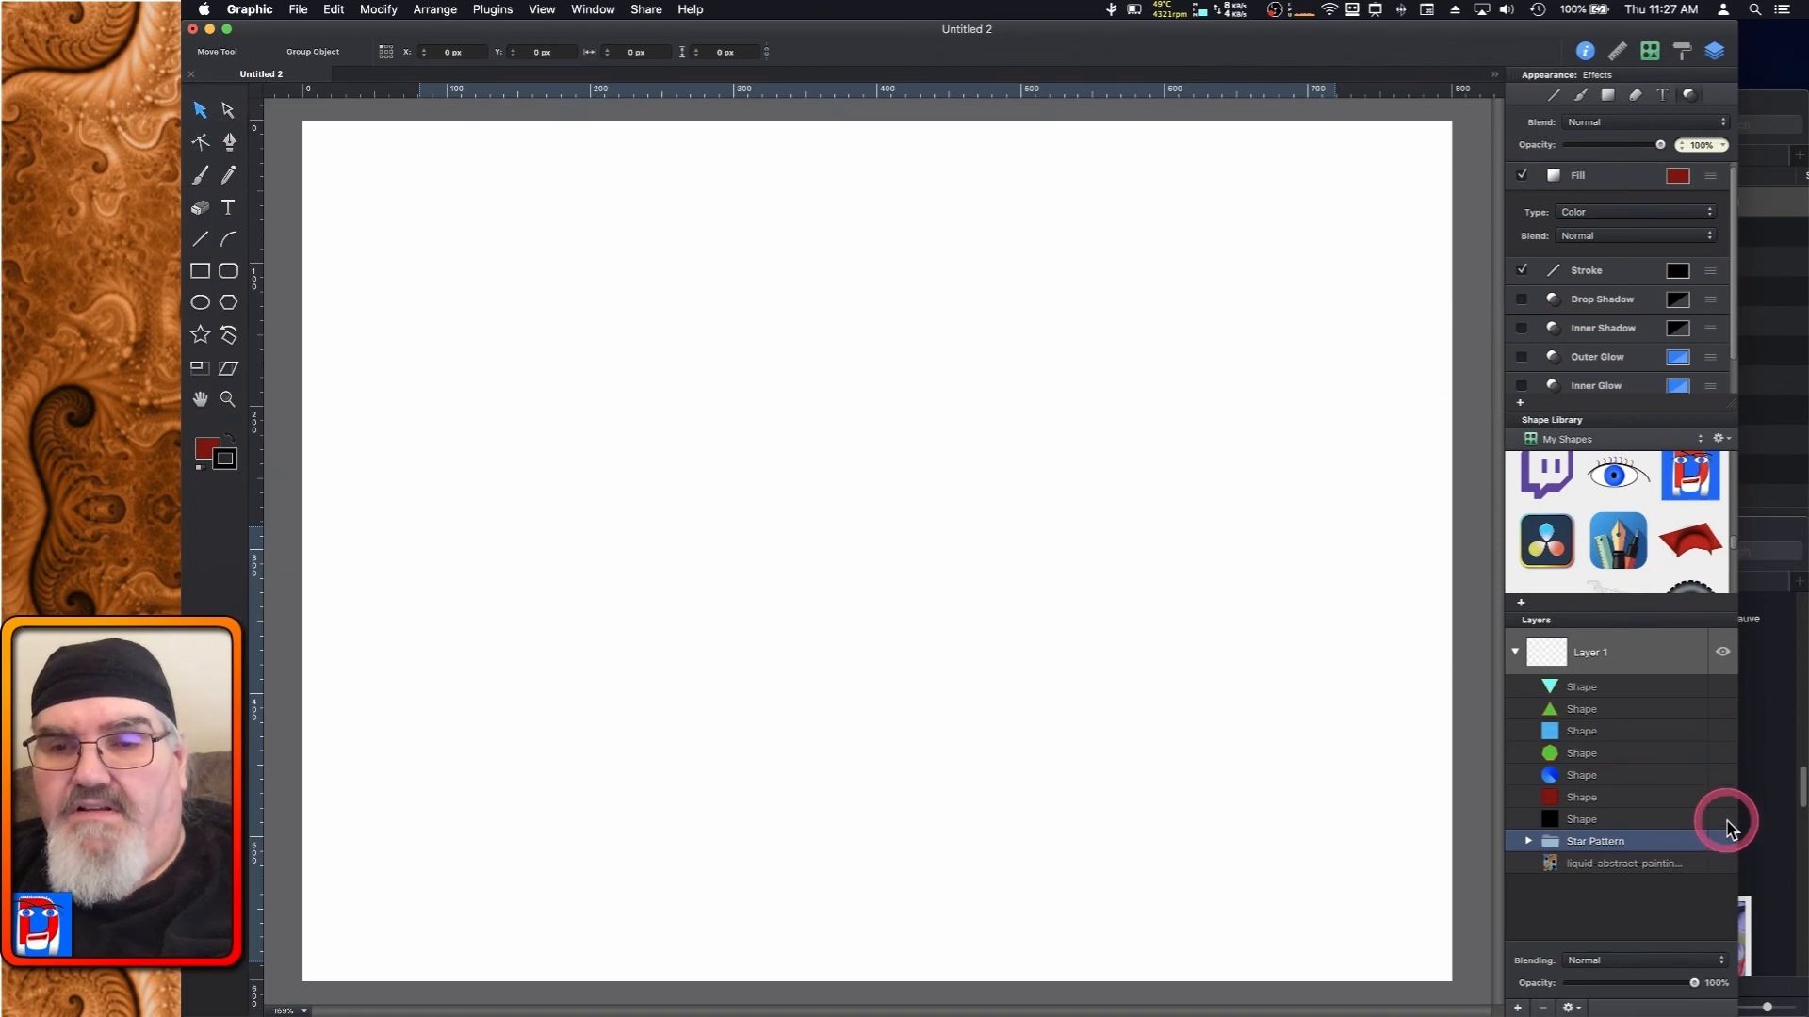
click(1722, 731)
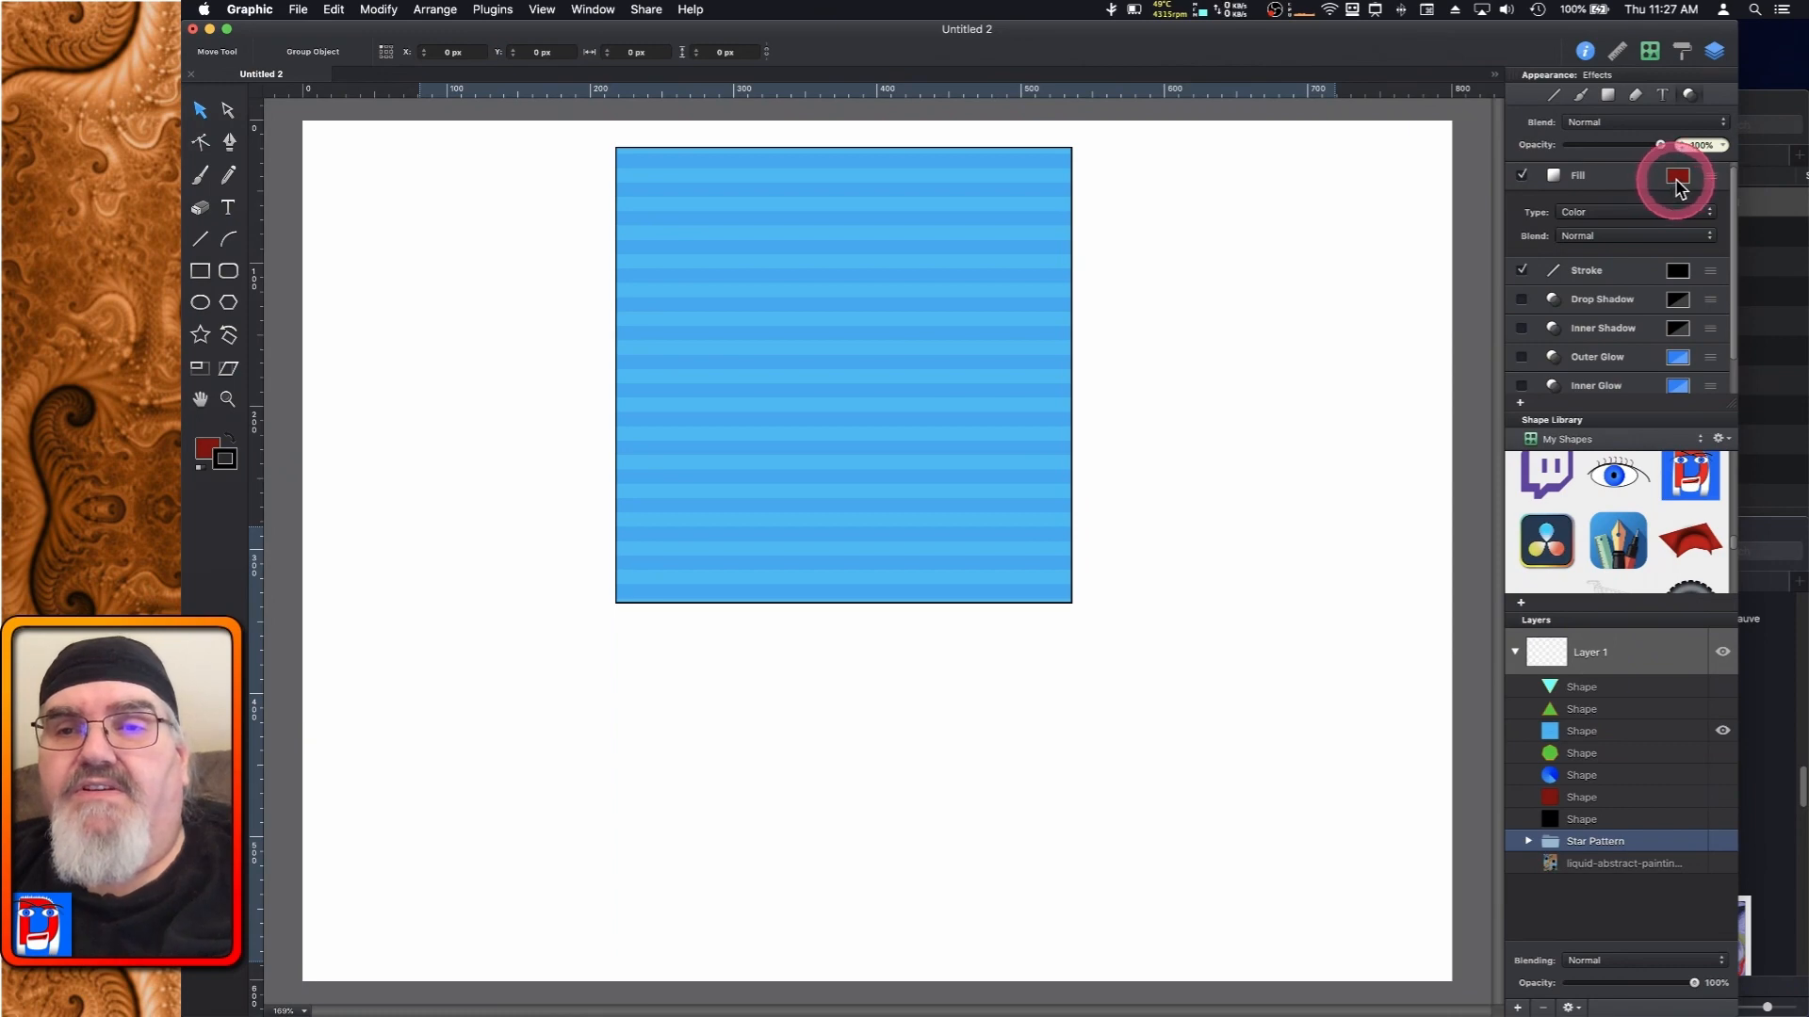
click(946, 372)
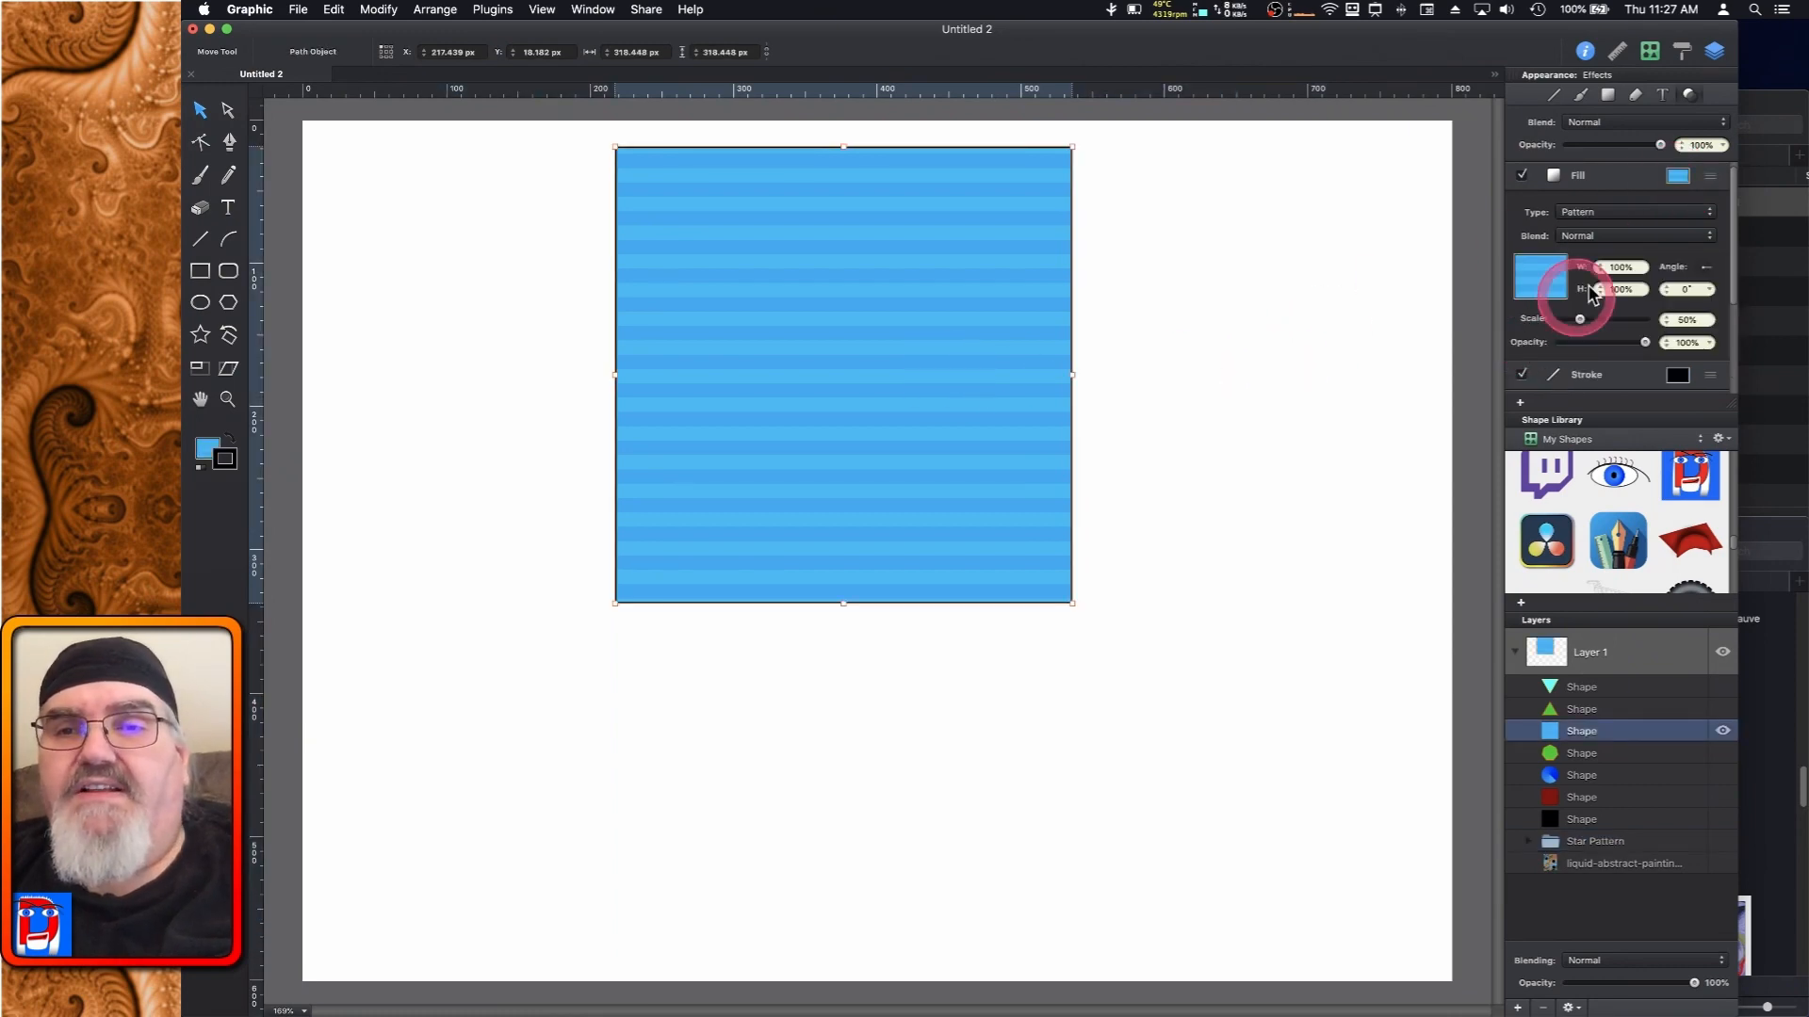
Fill the large blue striped square with the custom dark red star pattern swatch, keeping the Pattern fill type
click(1683, 213)
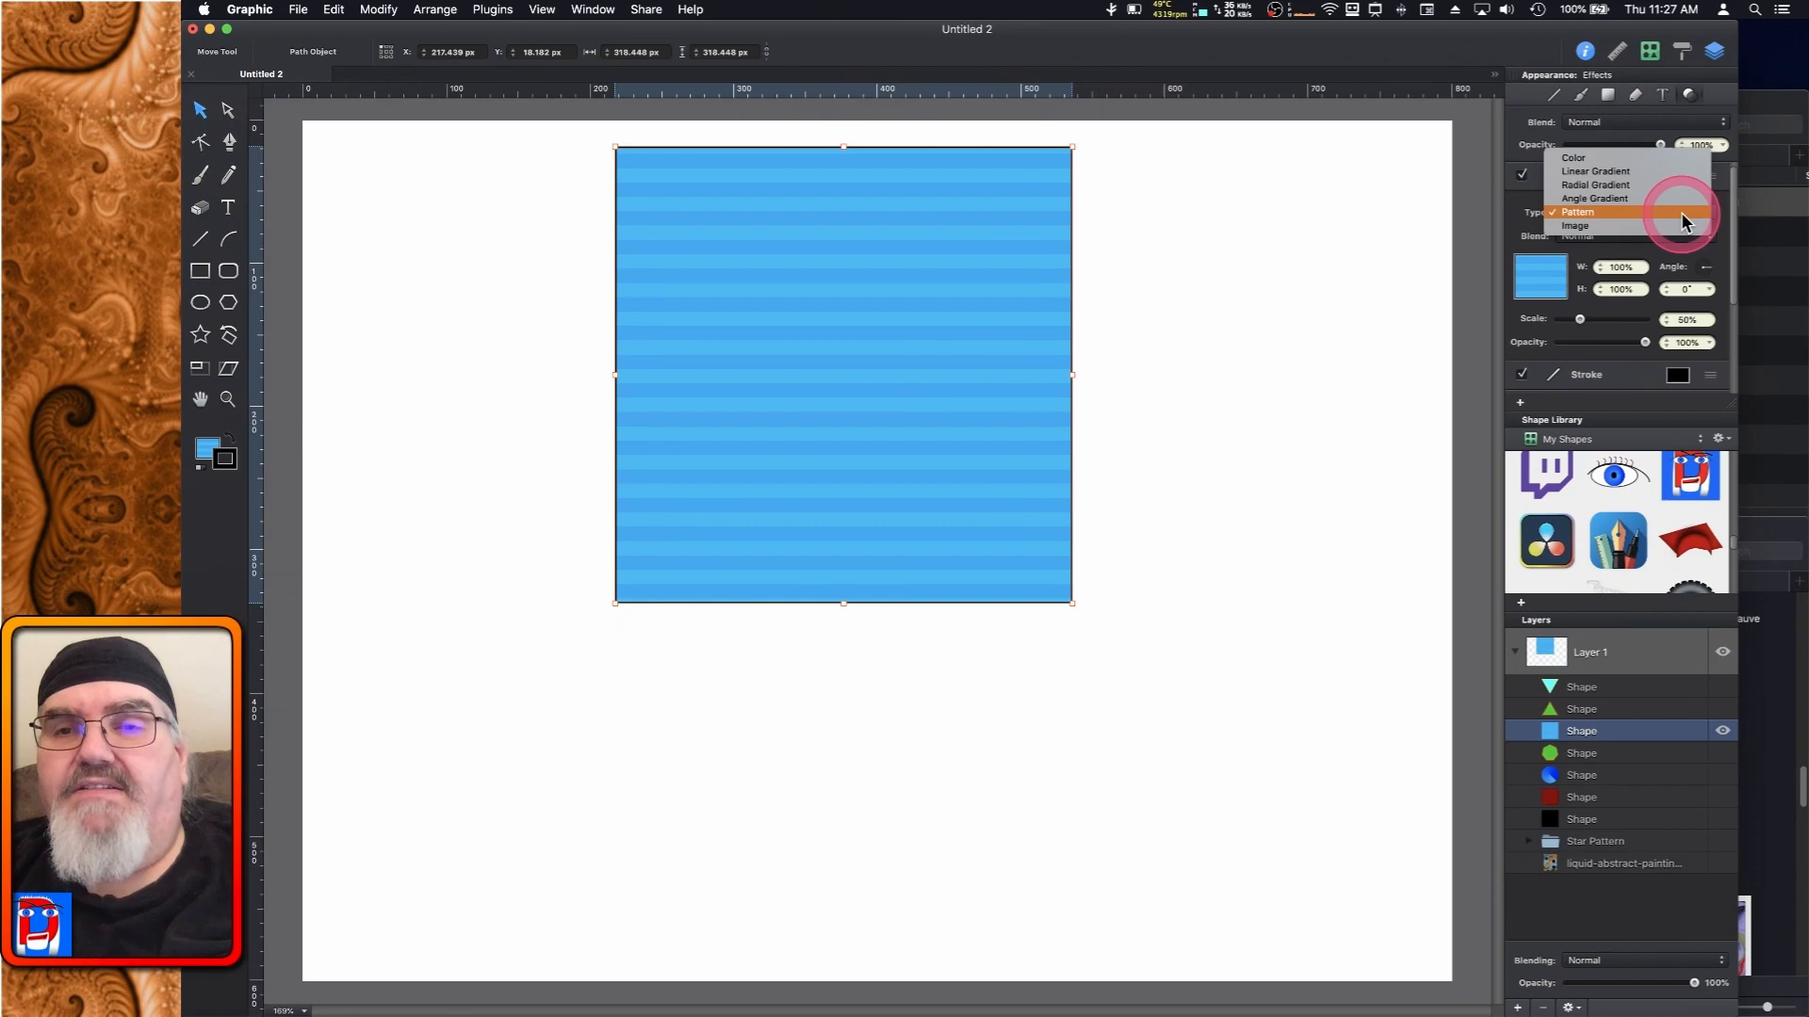
click(1683, 213)
click(1677, 178)
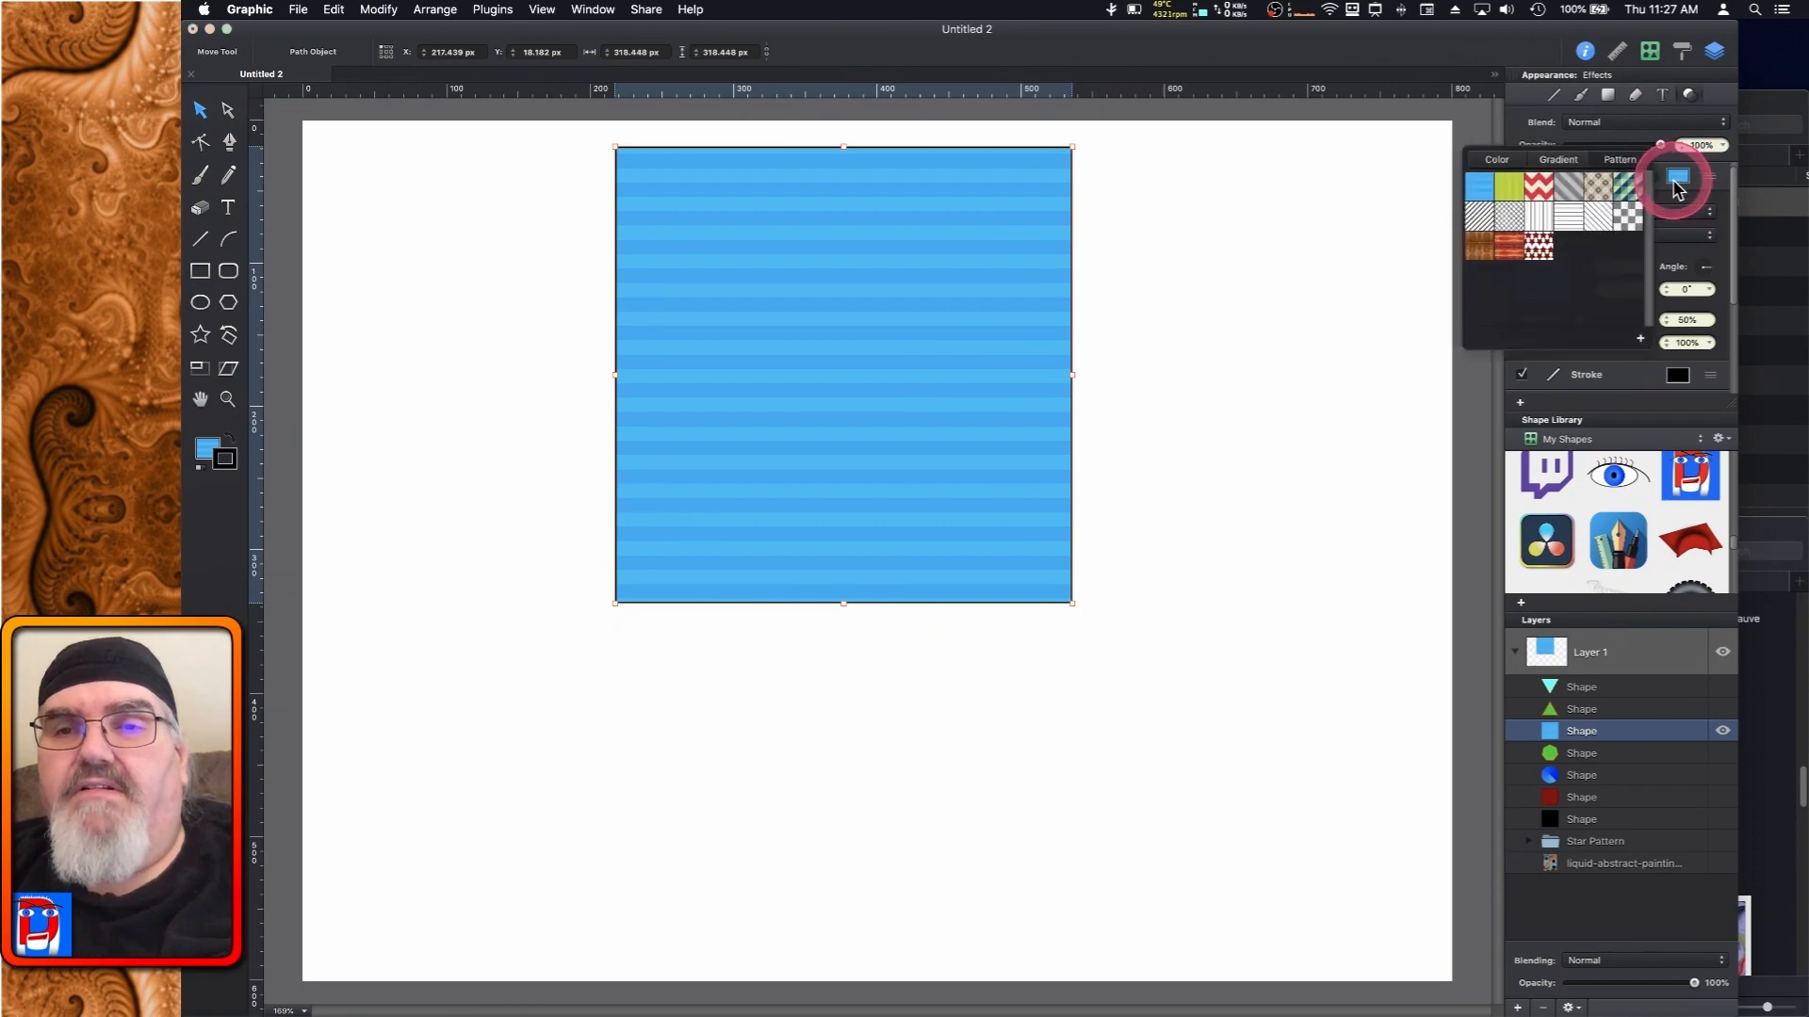
click(1543, 248)
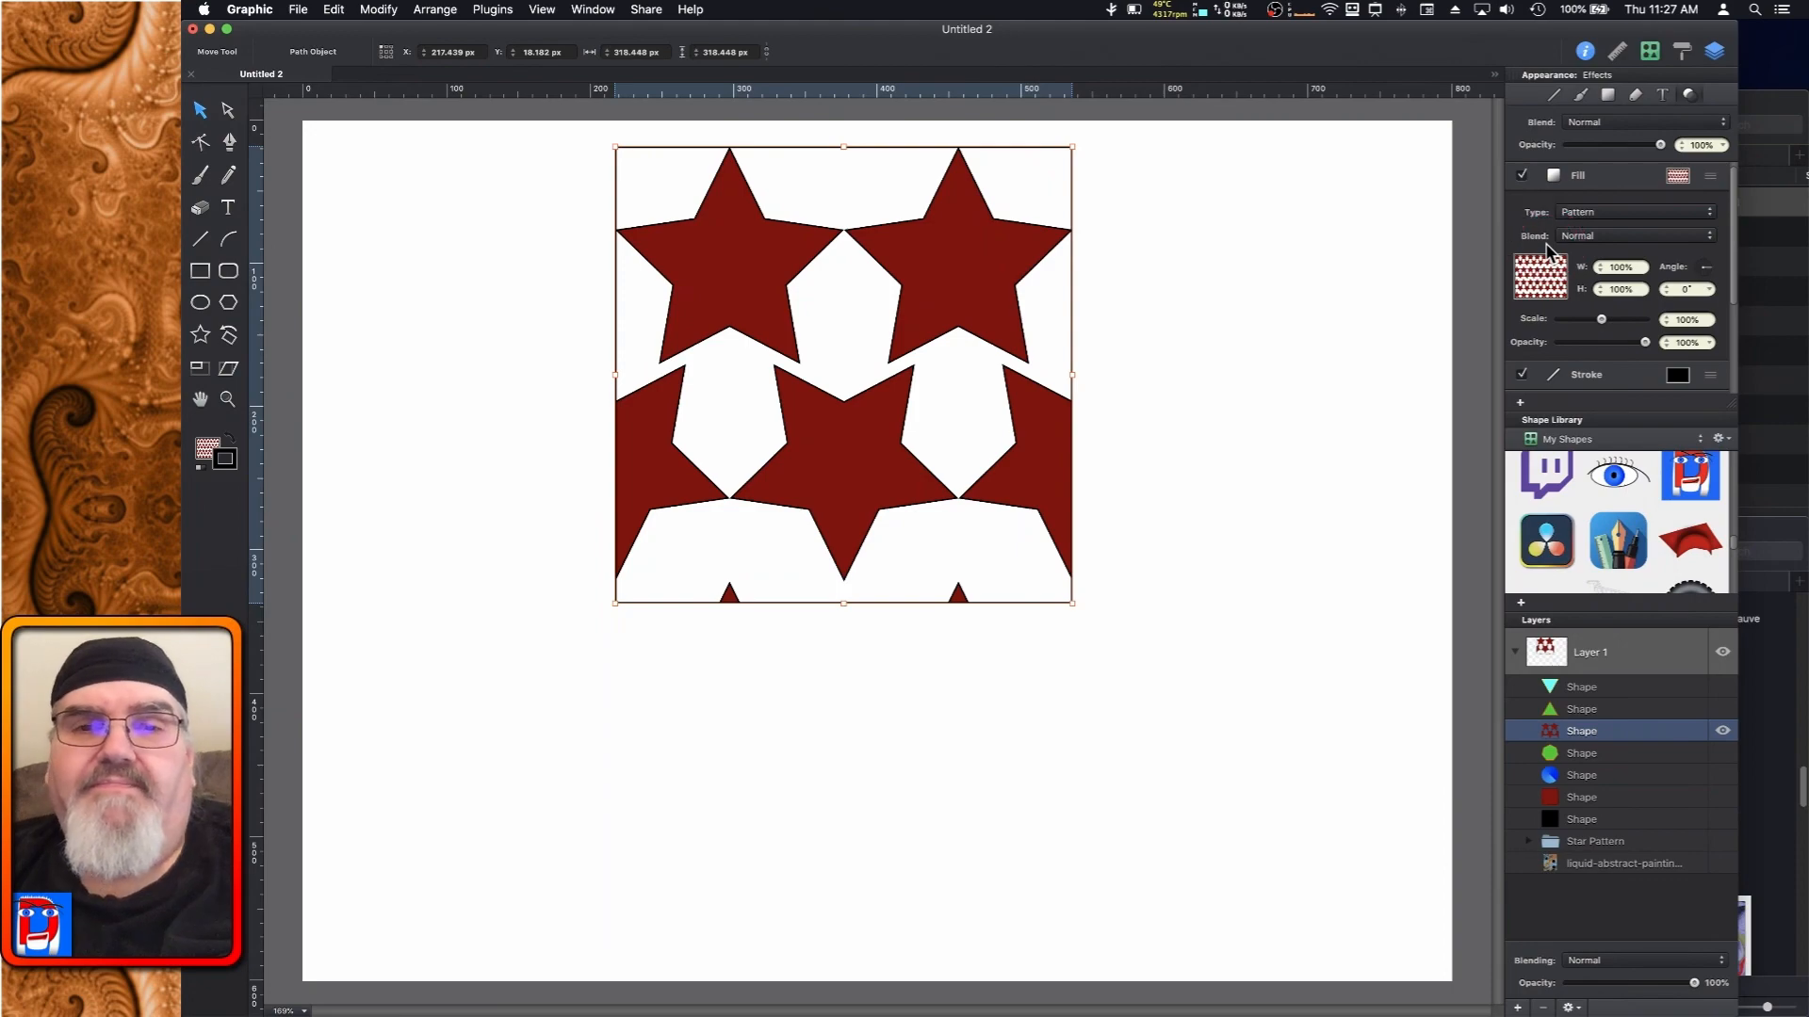
click(1640, 362)
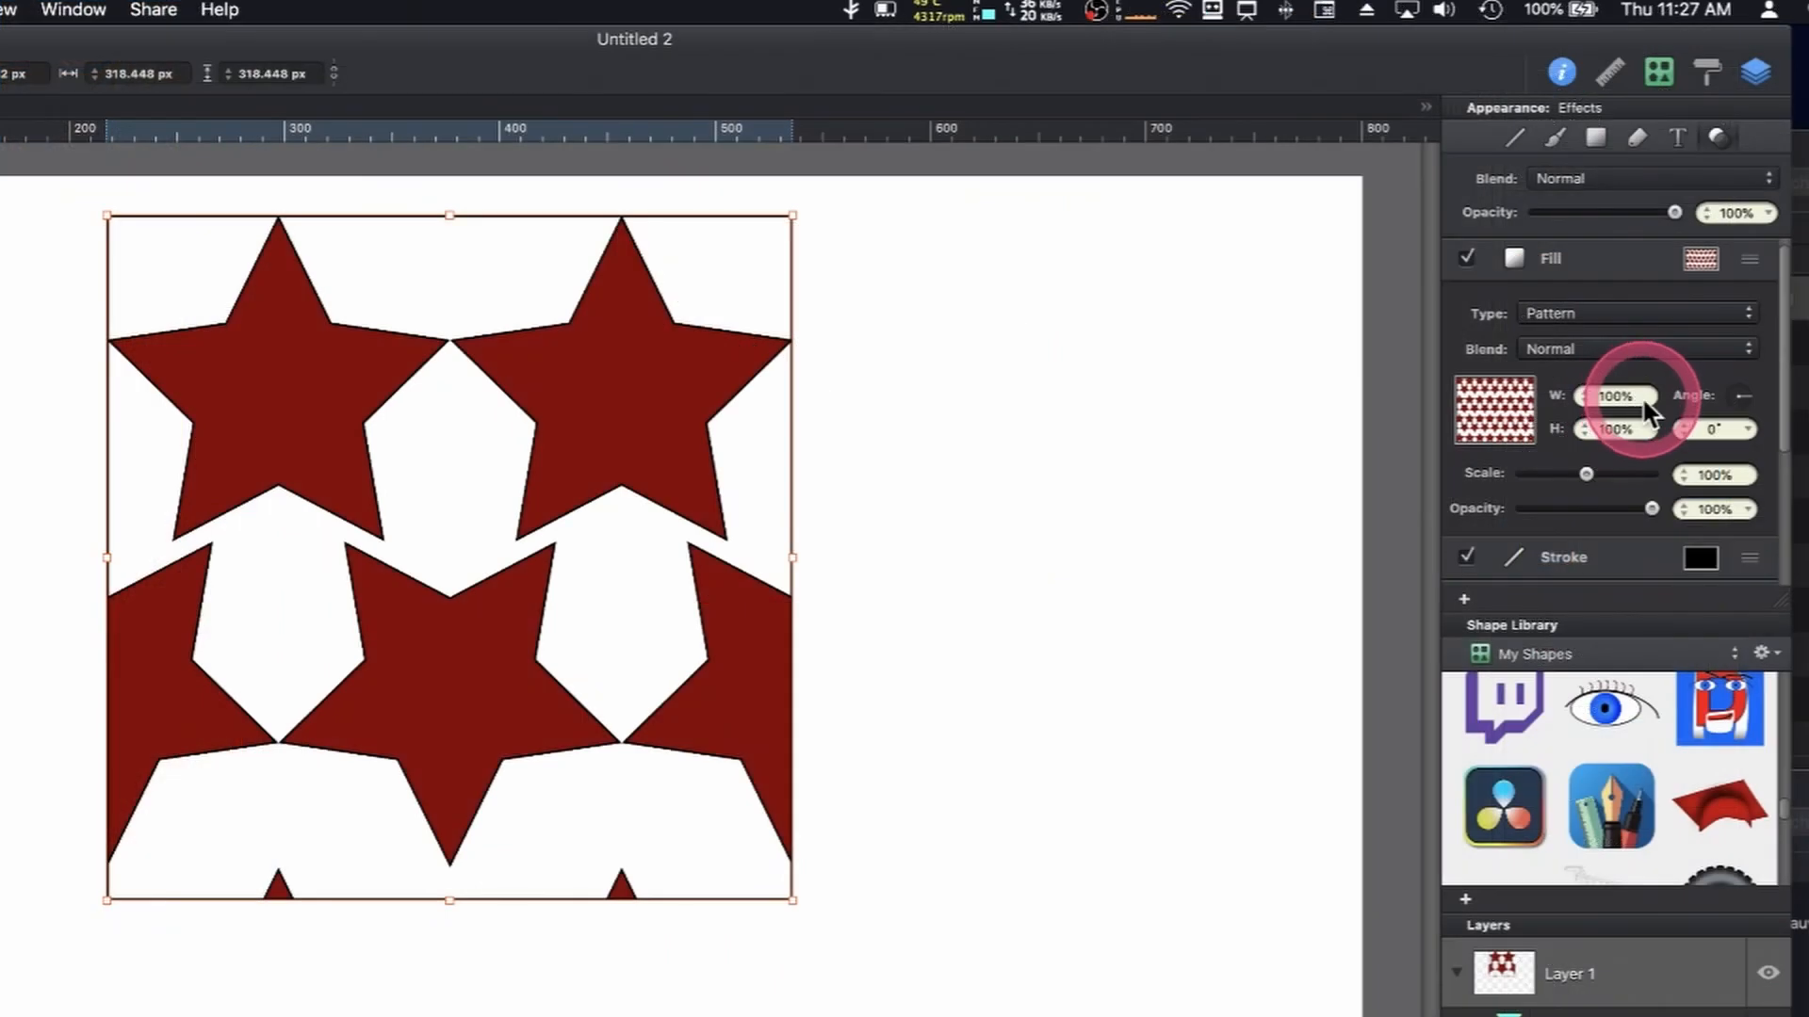
click(1620, 270)
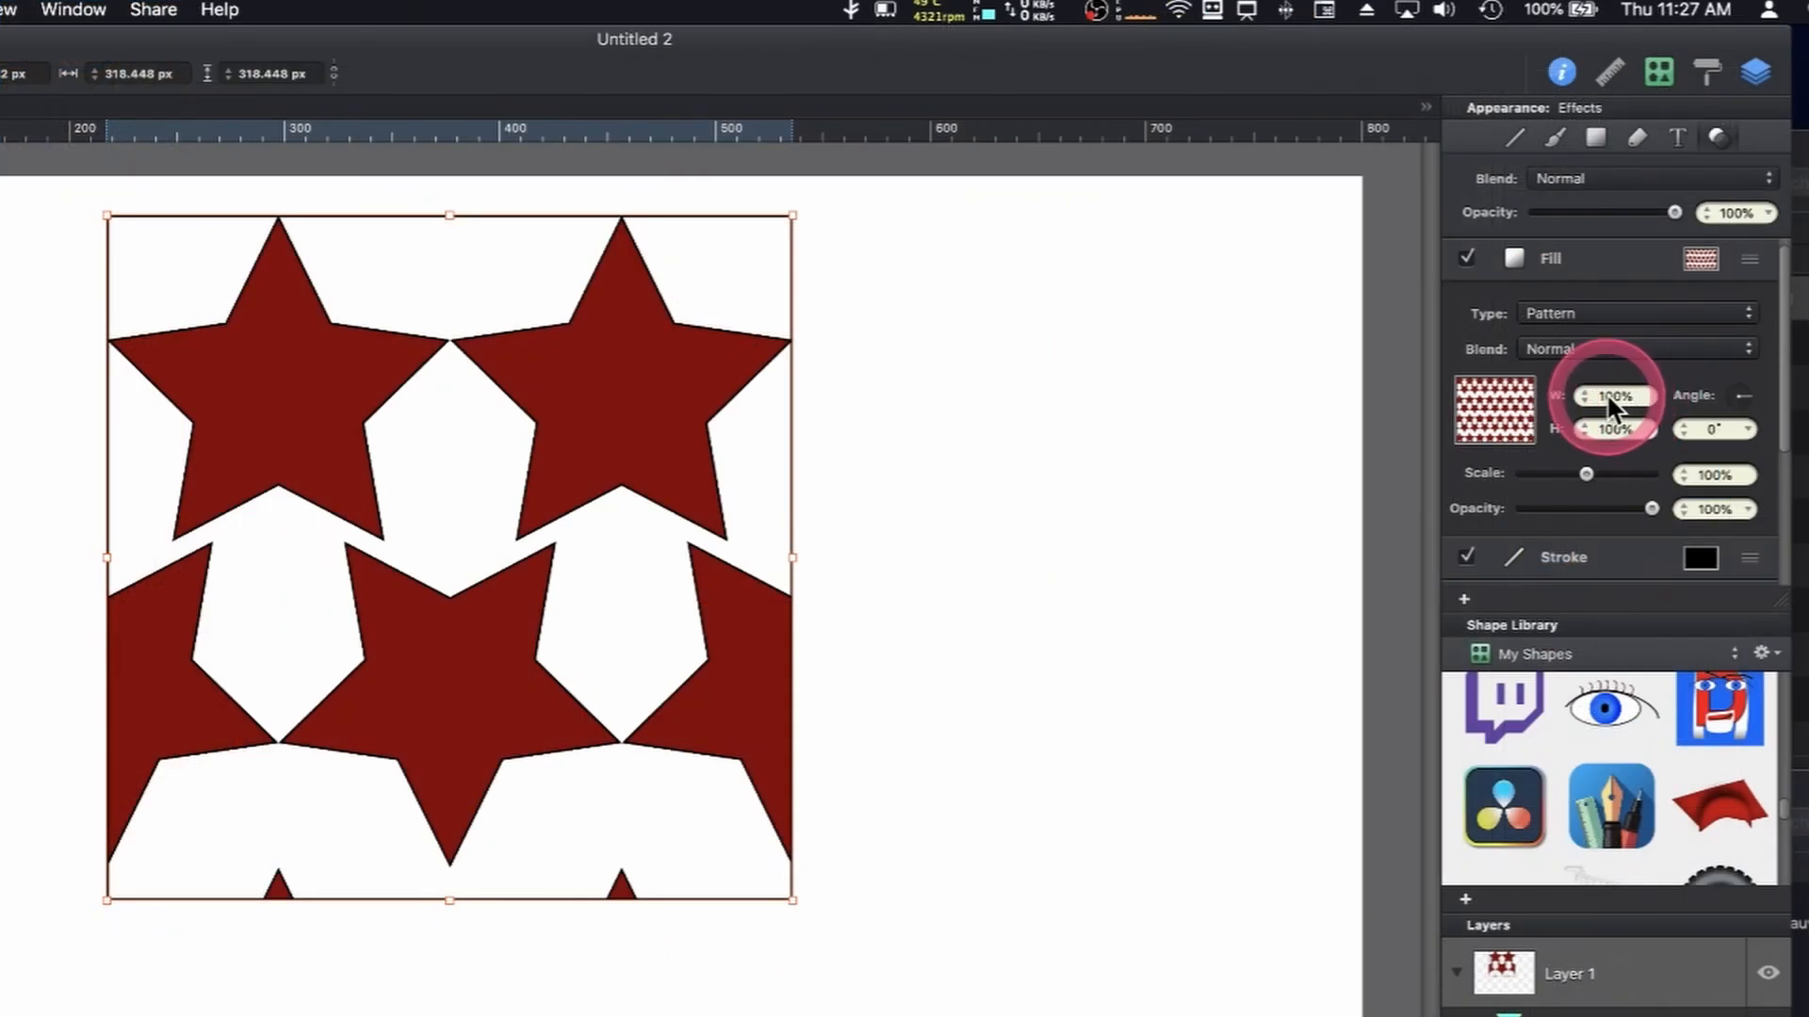
Reduce the star pattern's scale to 29% and rotate the pattern to 30°
click(1587, 474)
drag(1587, 474, 1538, 484)
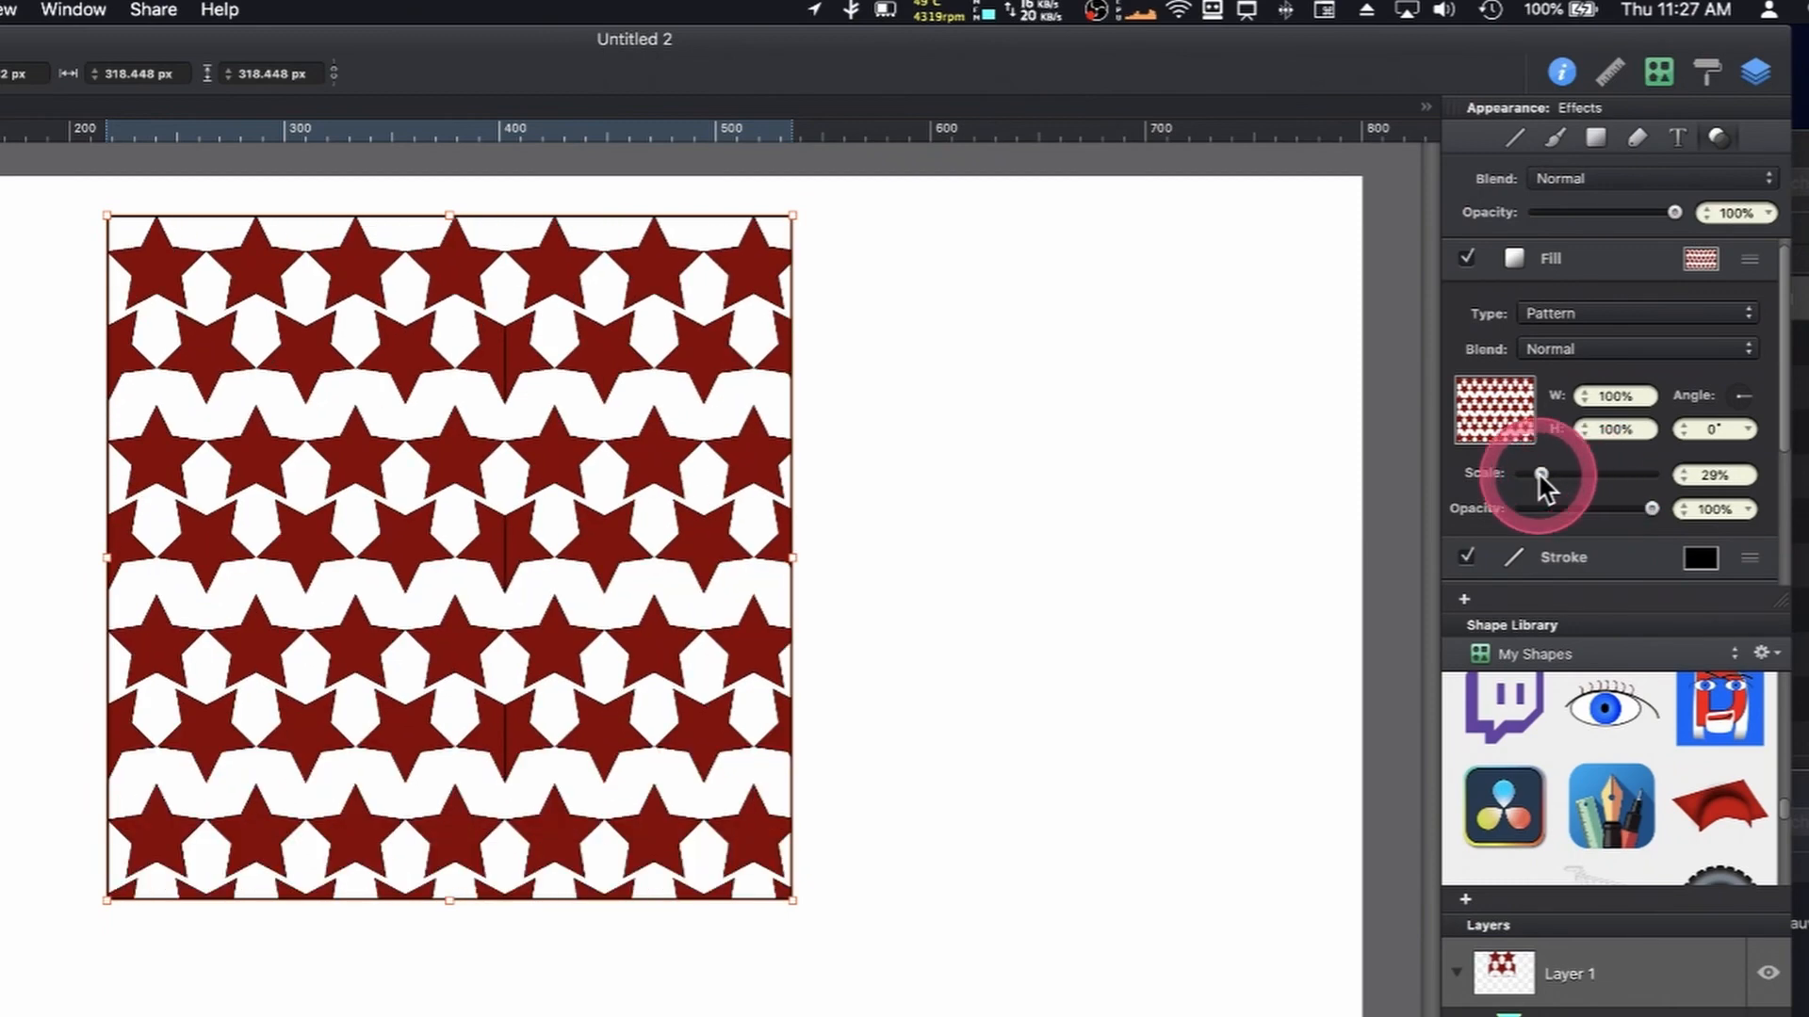
click(1650, 510)
mouse_move(1650, 509)
mouse_down()
mouse_move(1571, 508)
mouse_move(1653, 509)
mouse_up()
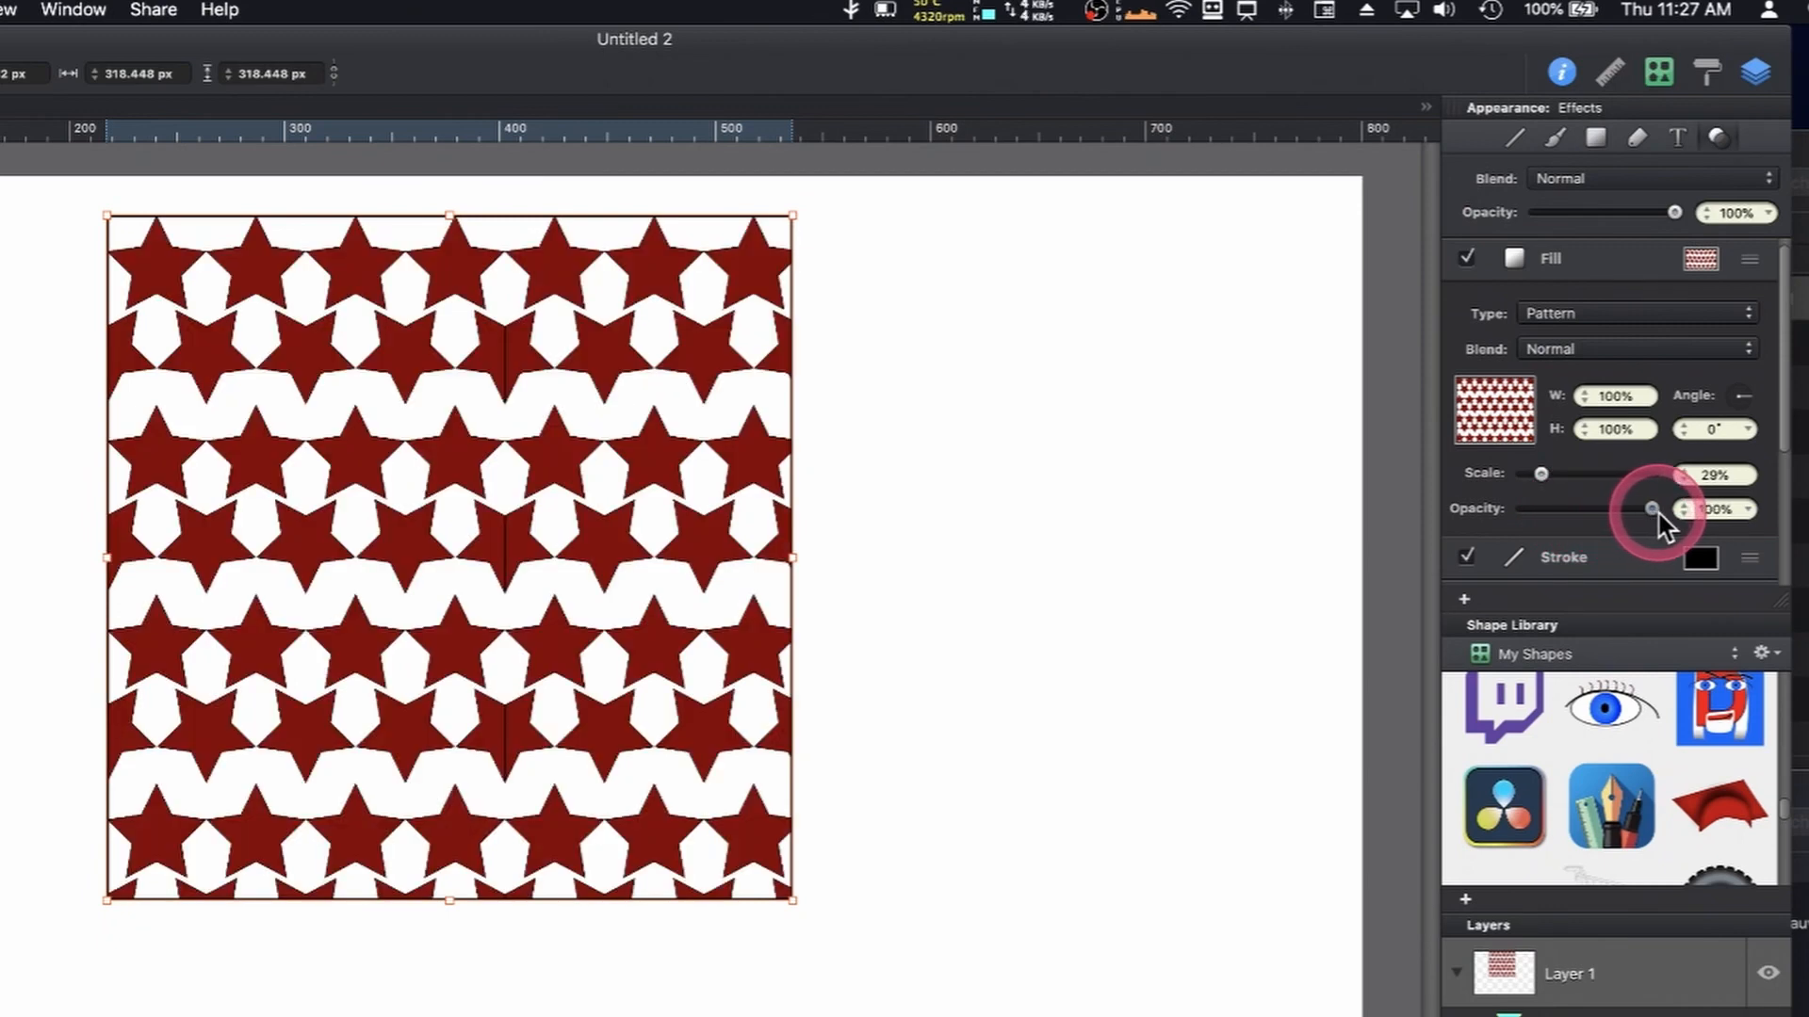
click(1749, 429)
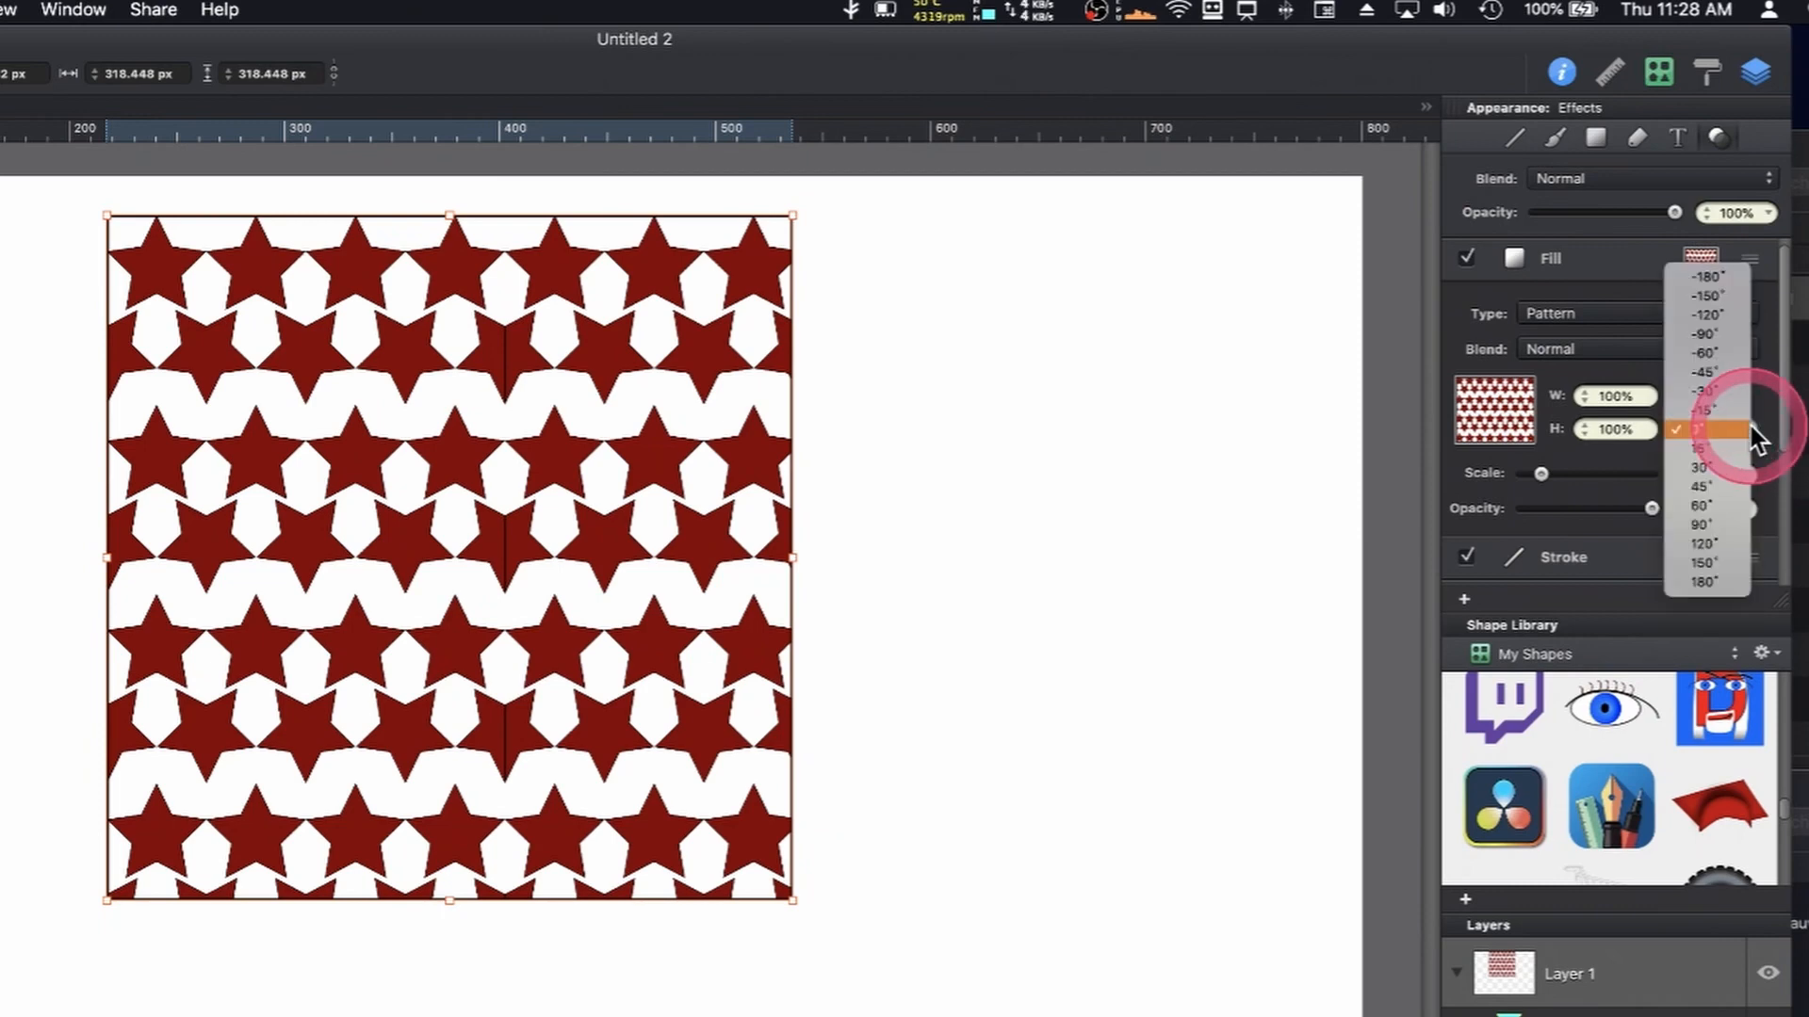
click(1713, 466)
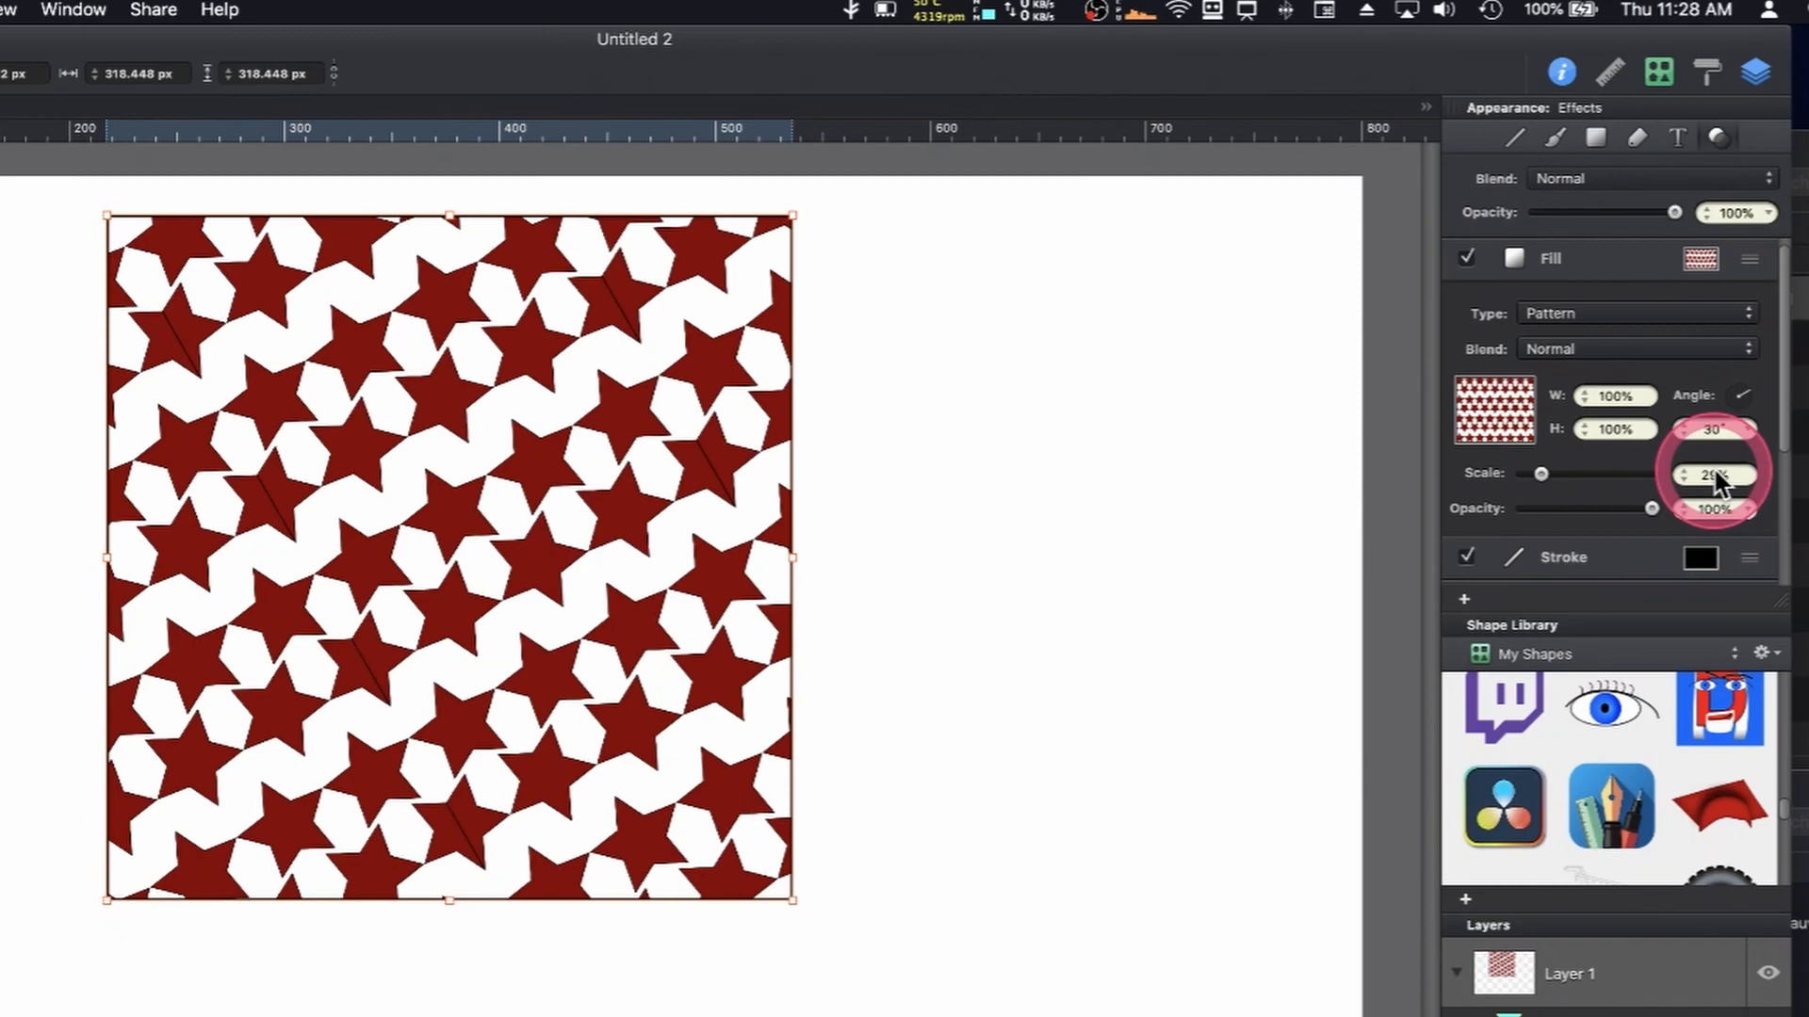
Shift the star pattern down and to the right inside the square, and leave pattern editing
double_click(532, 570)
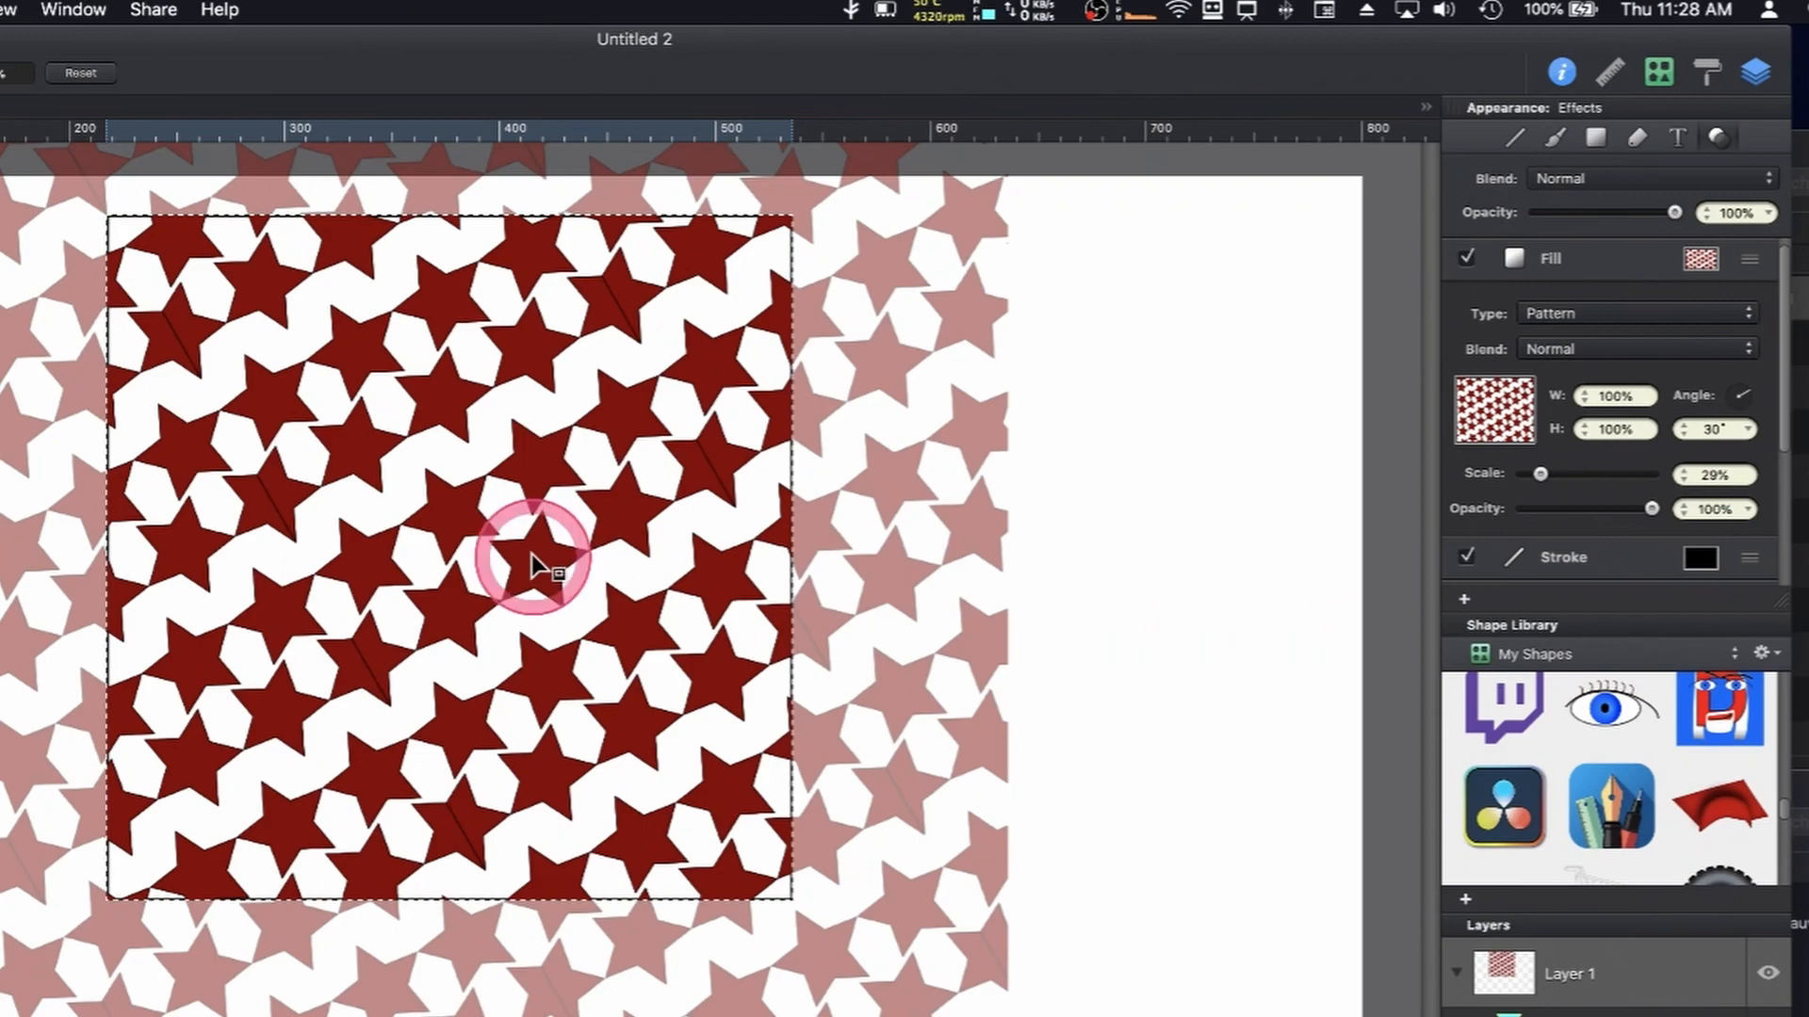
drag(532, 566, 567, 618)
click(894, 666)
Change the square's fill type to Image and browse to the Photos folder inside Libraries
click(1677, 328)
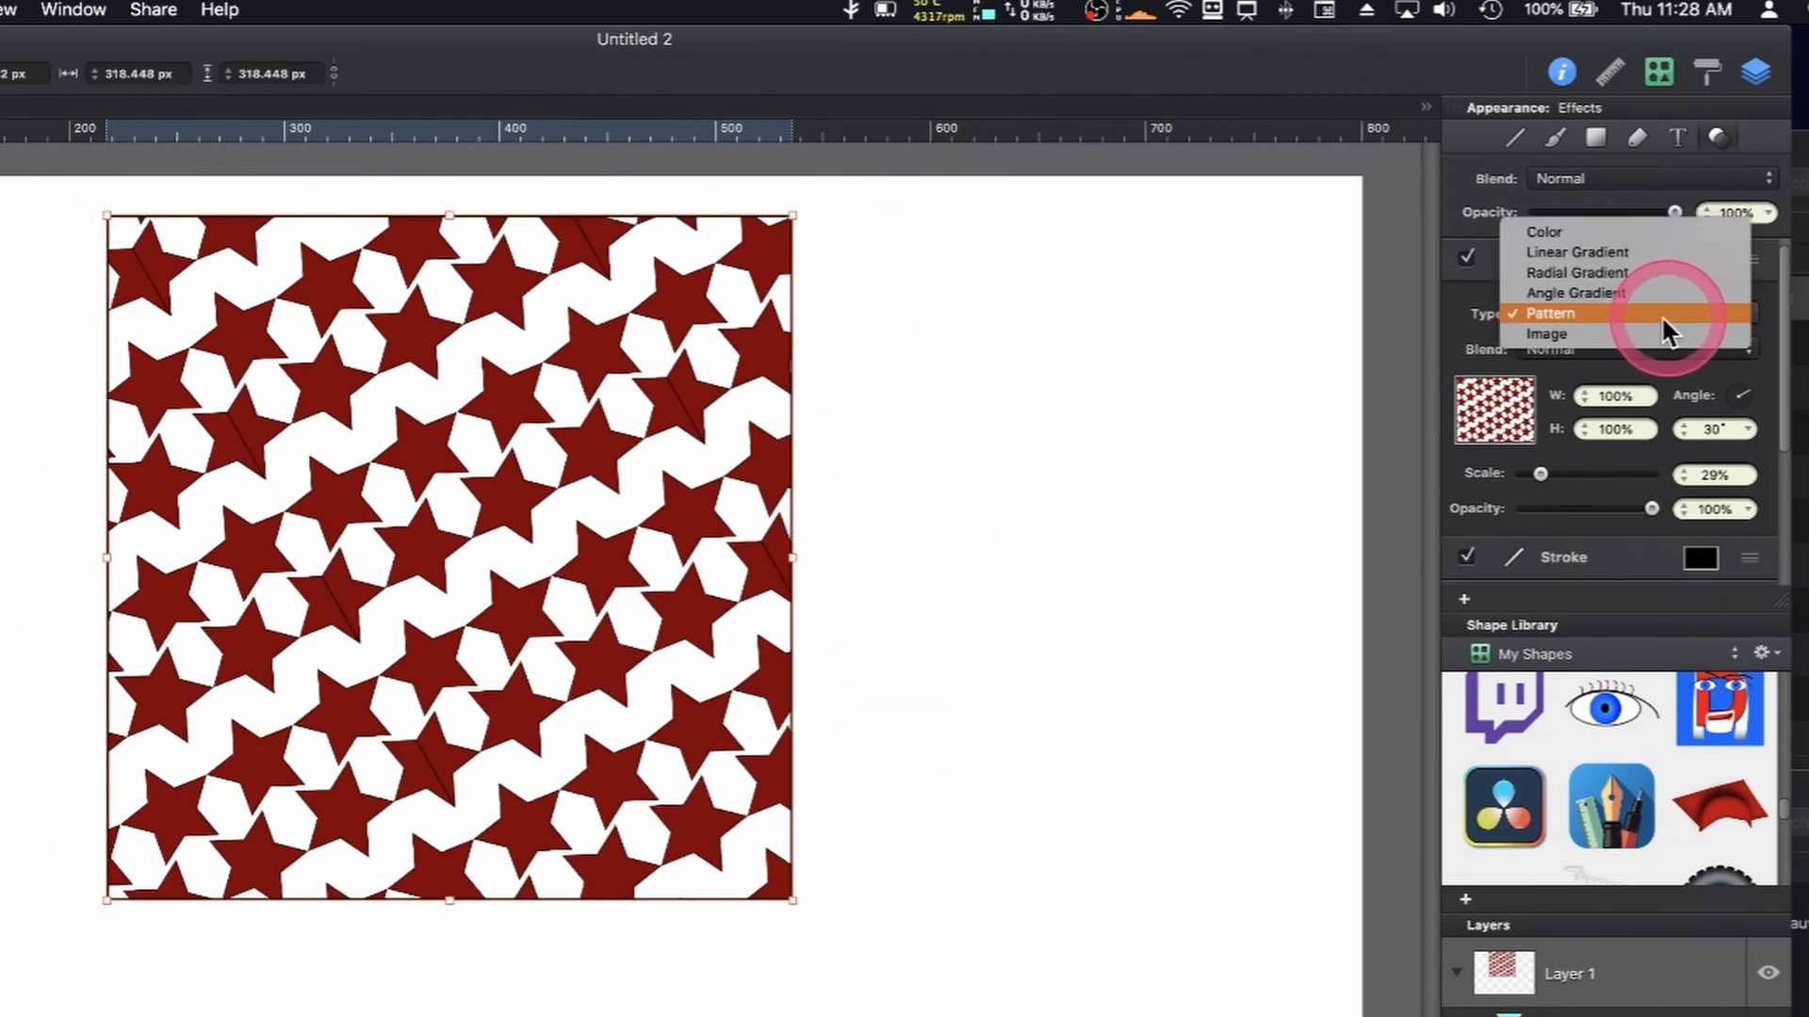
click(1609, 335)
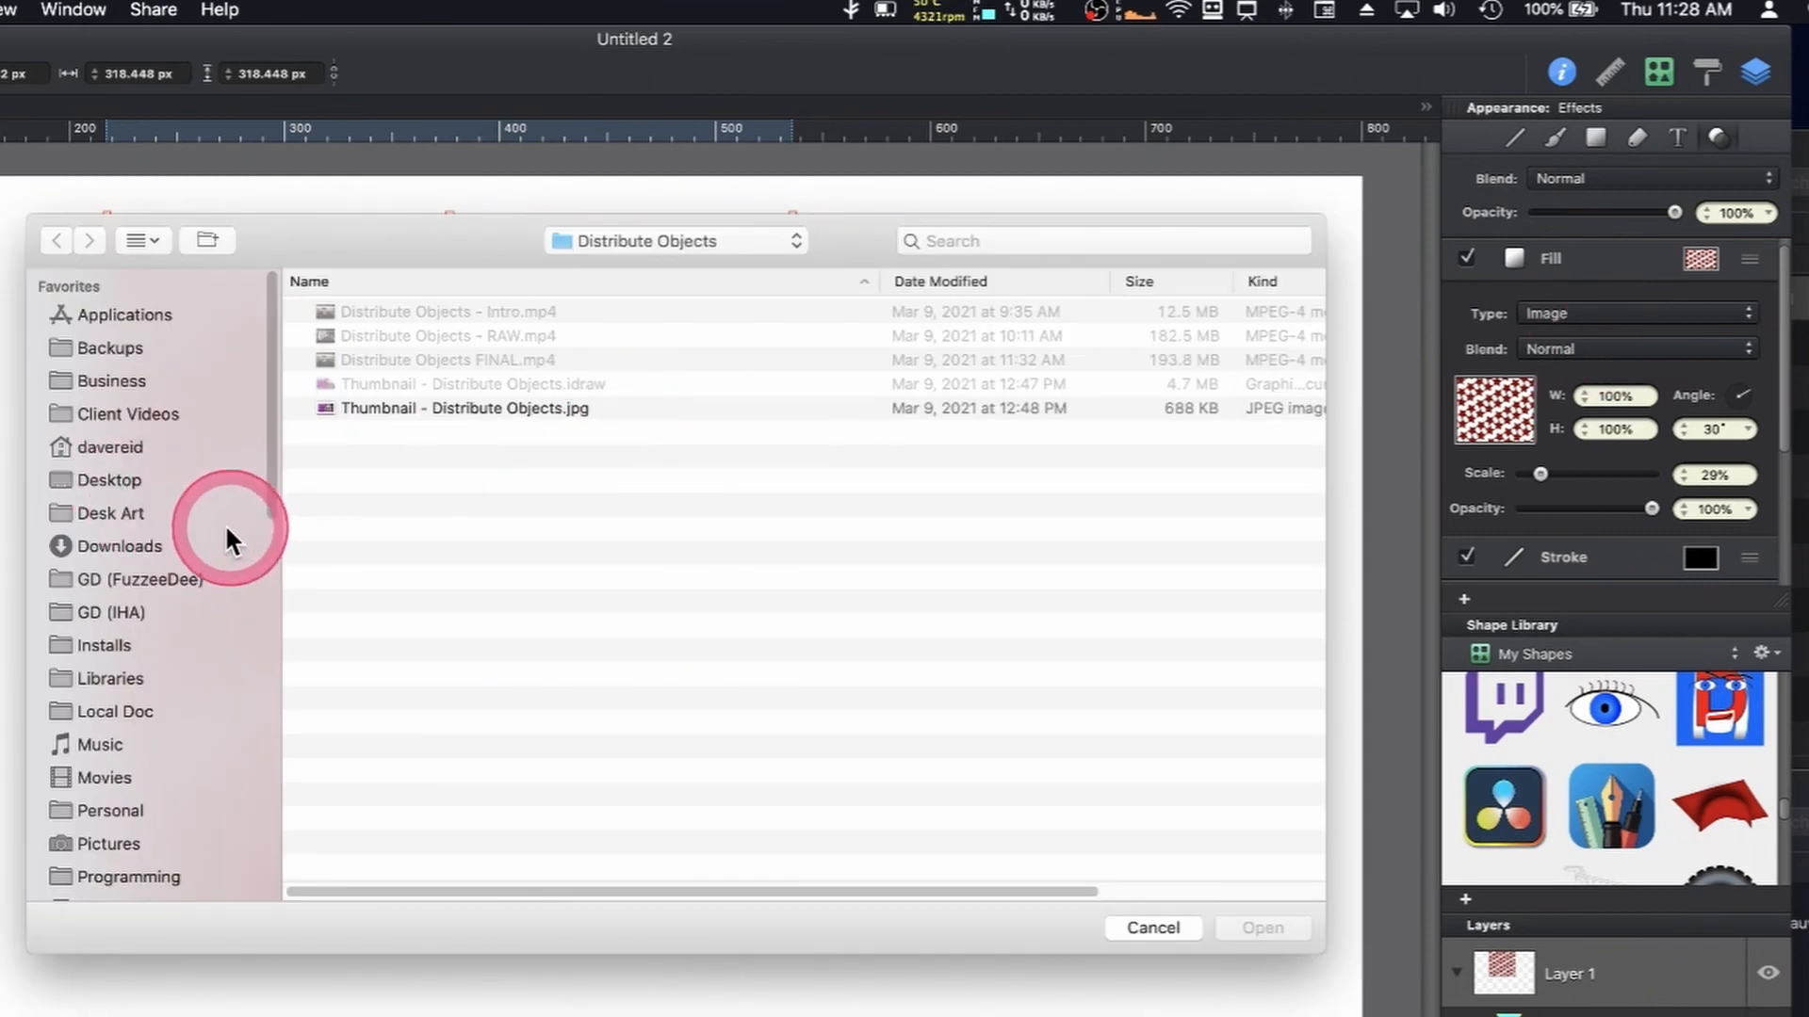
click(68, 678)
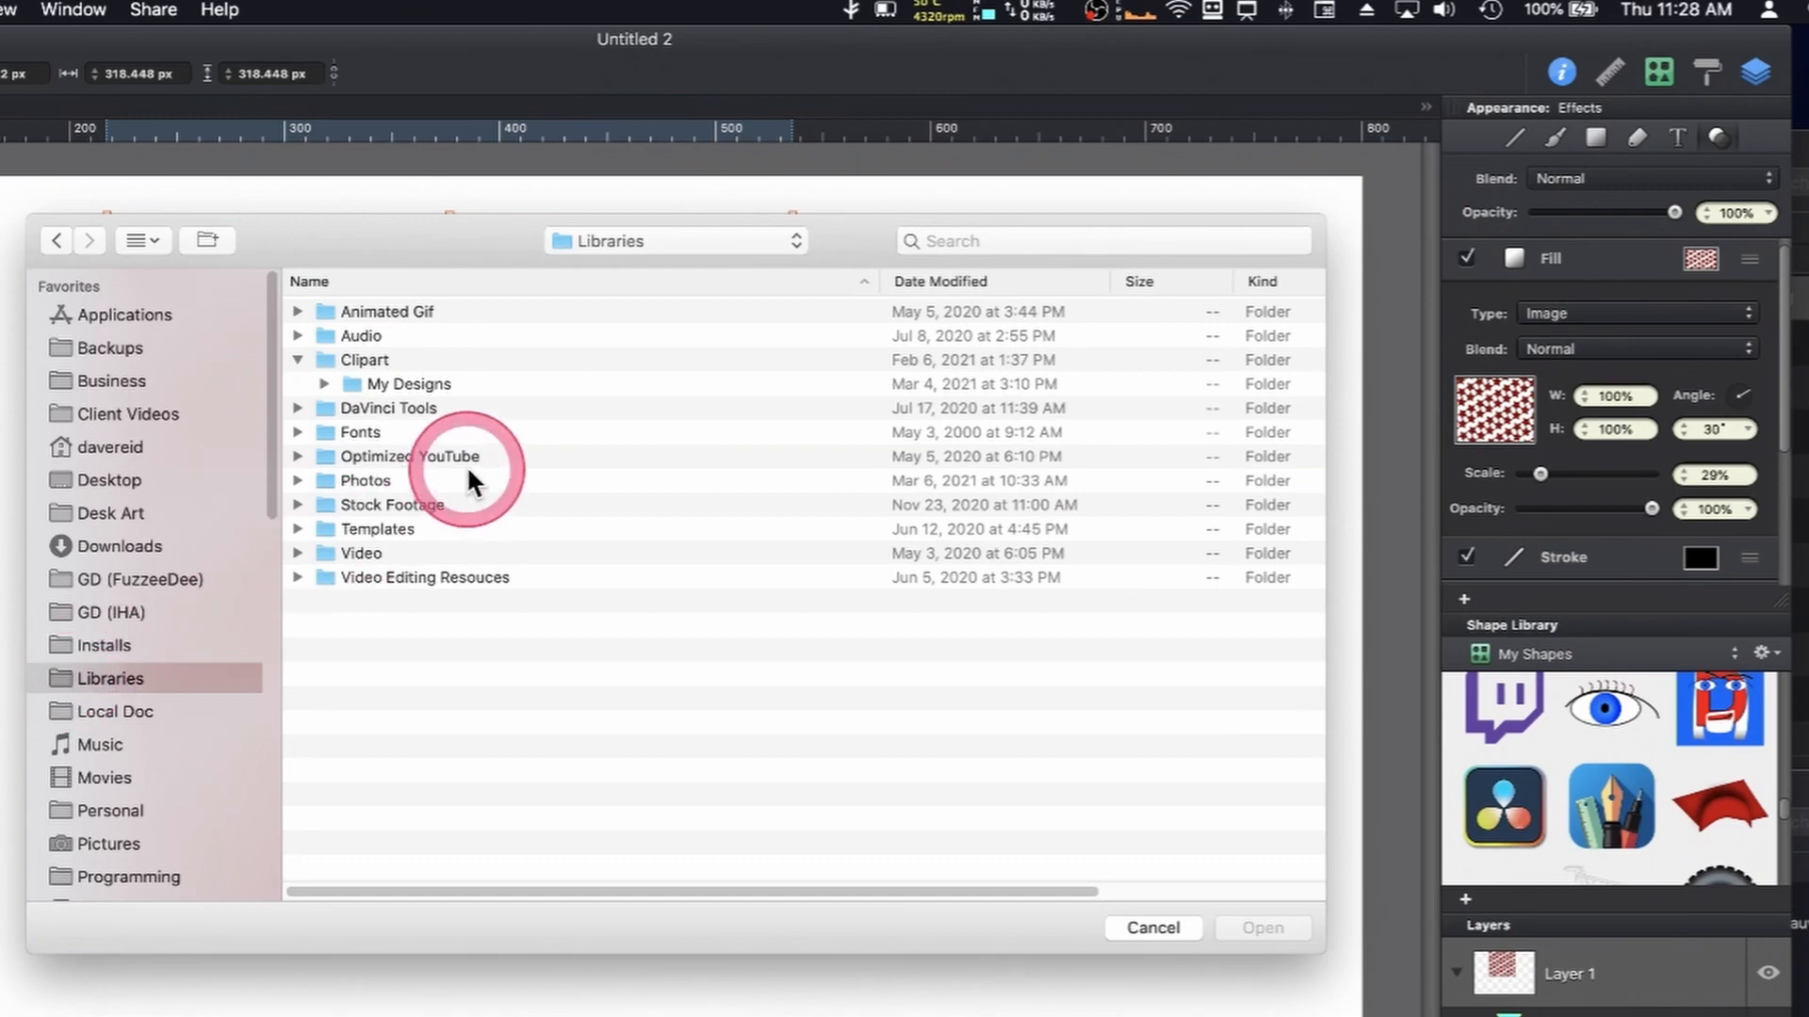
double_click(332, 480)
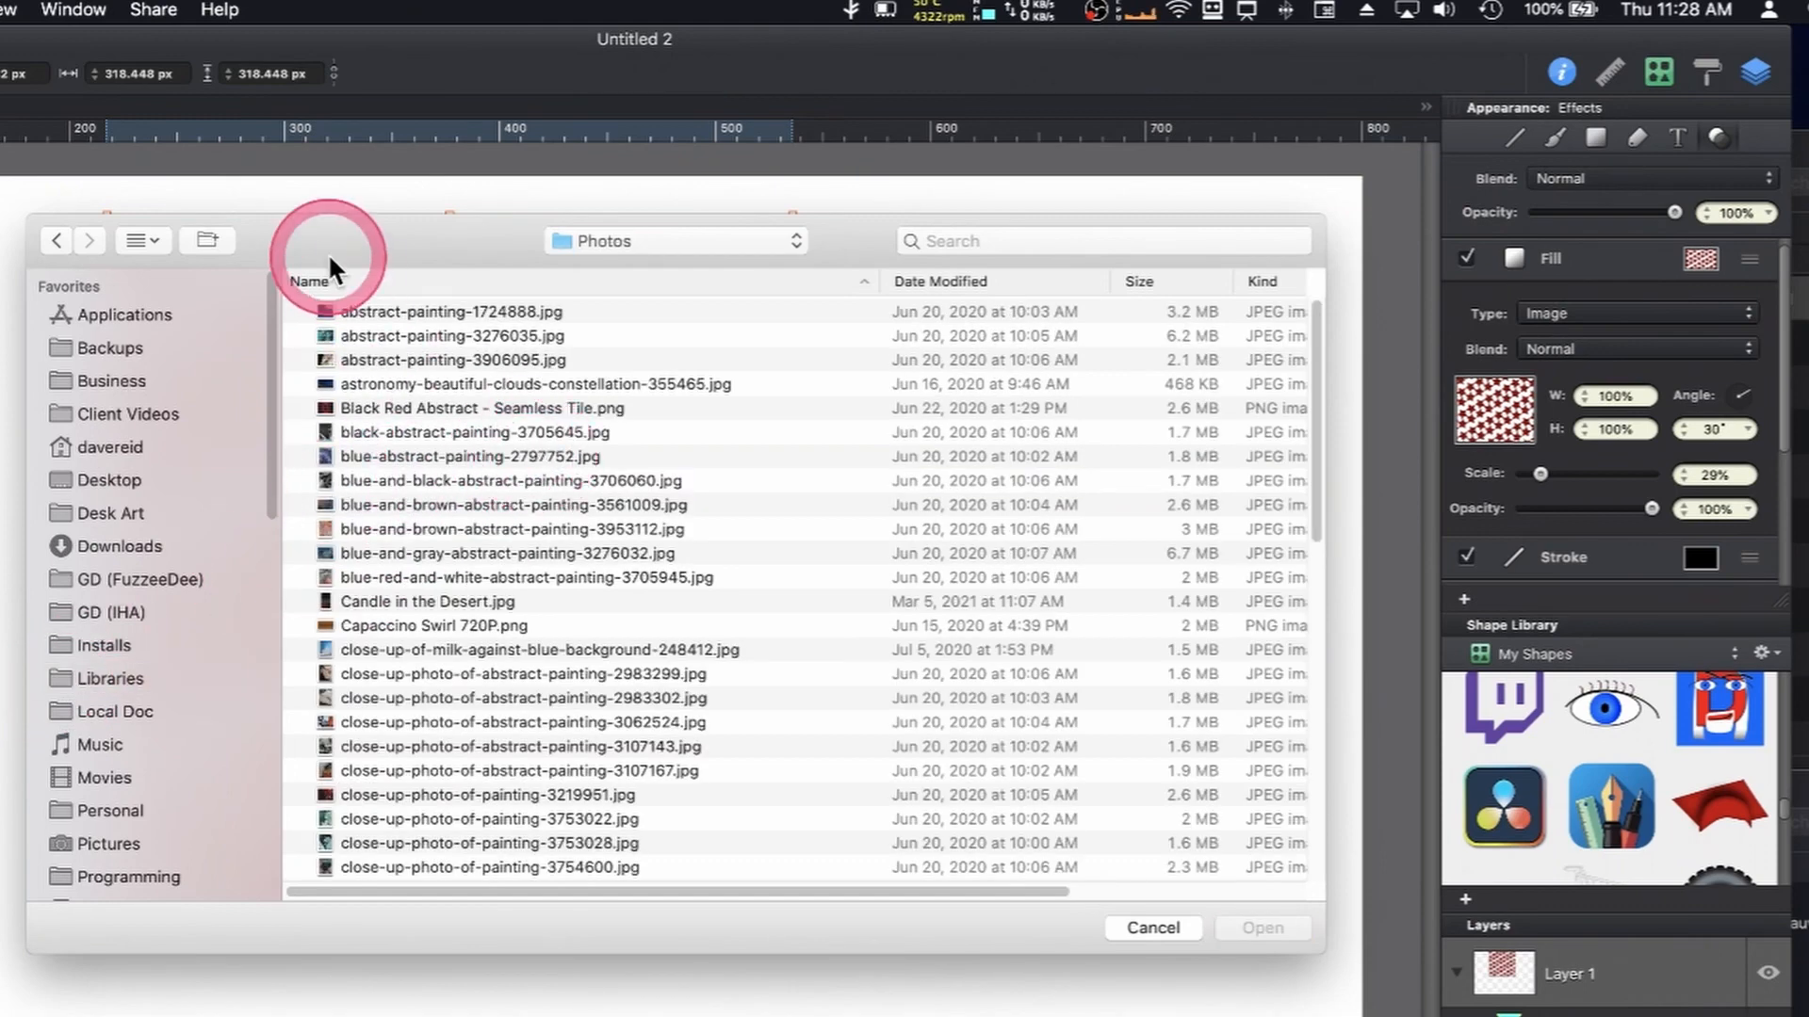
Show the photos as icons and load close-up-photo-of-abstract-painting-3062524.jpg as the square's image fill
click(140, 240)
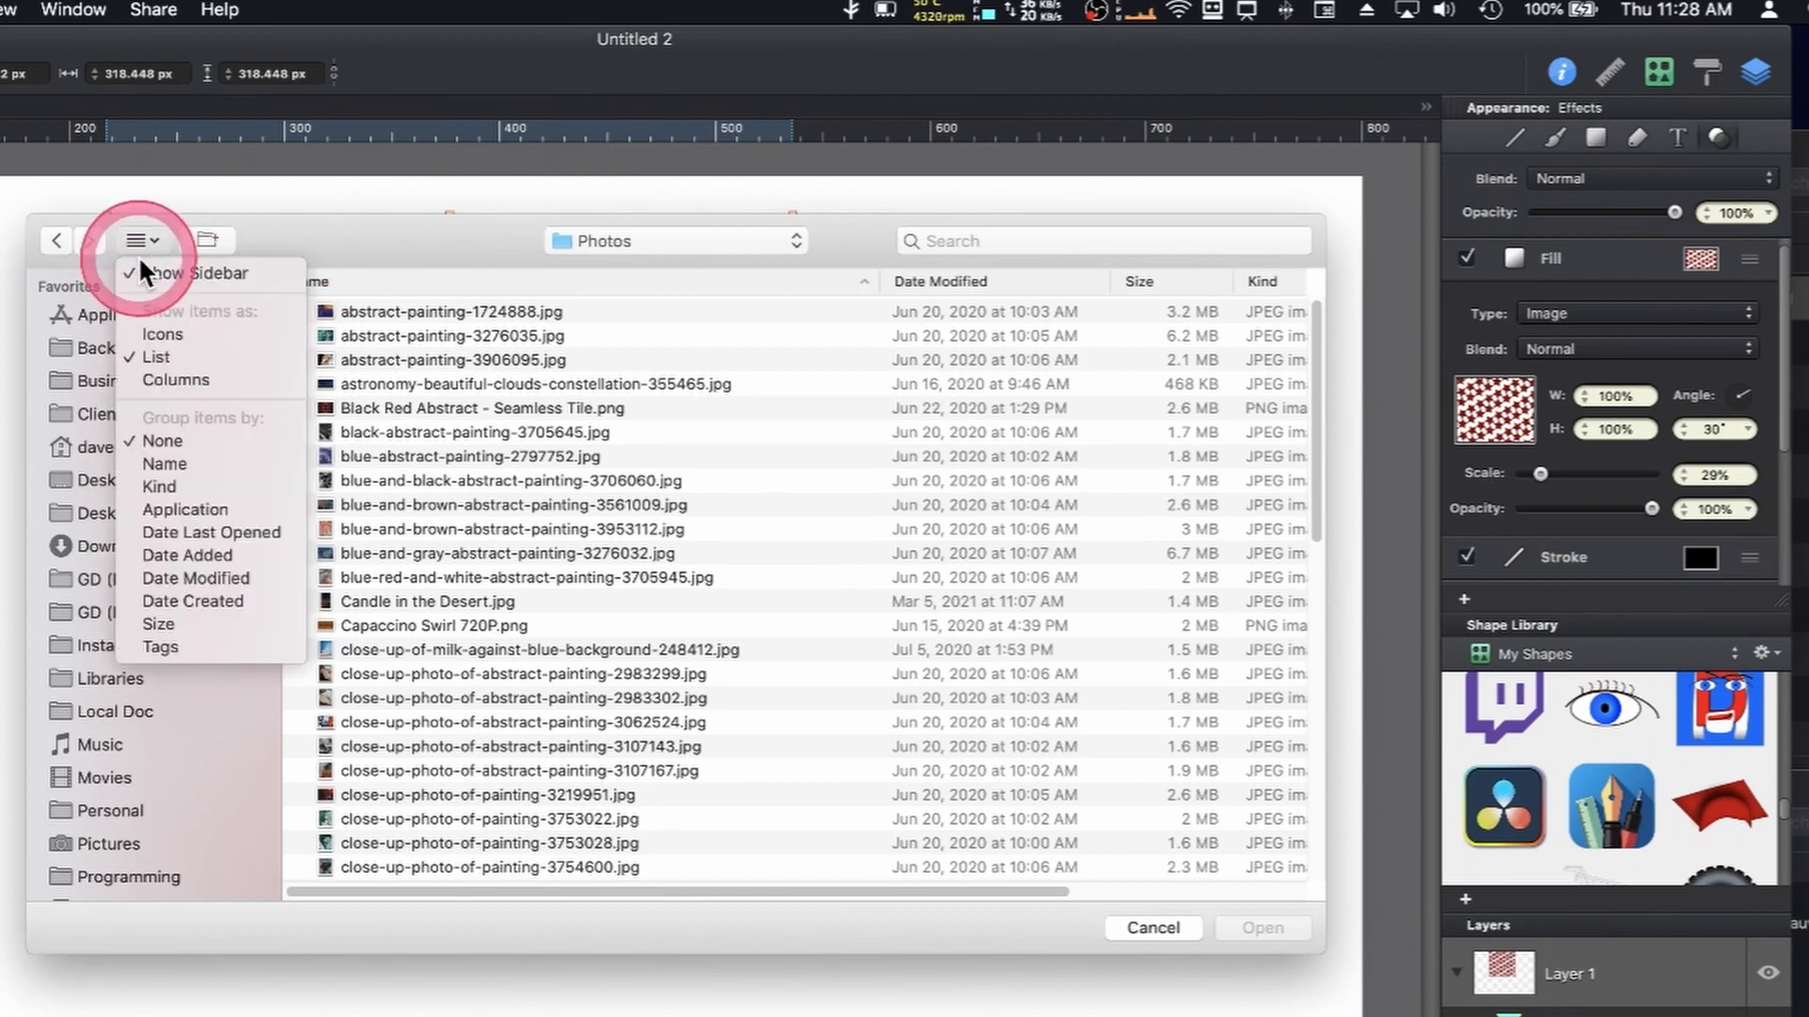
click(187, 331)
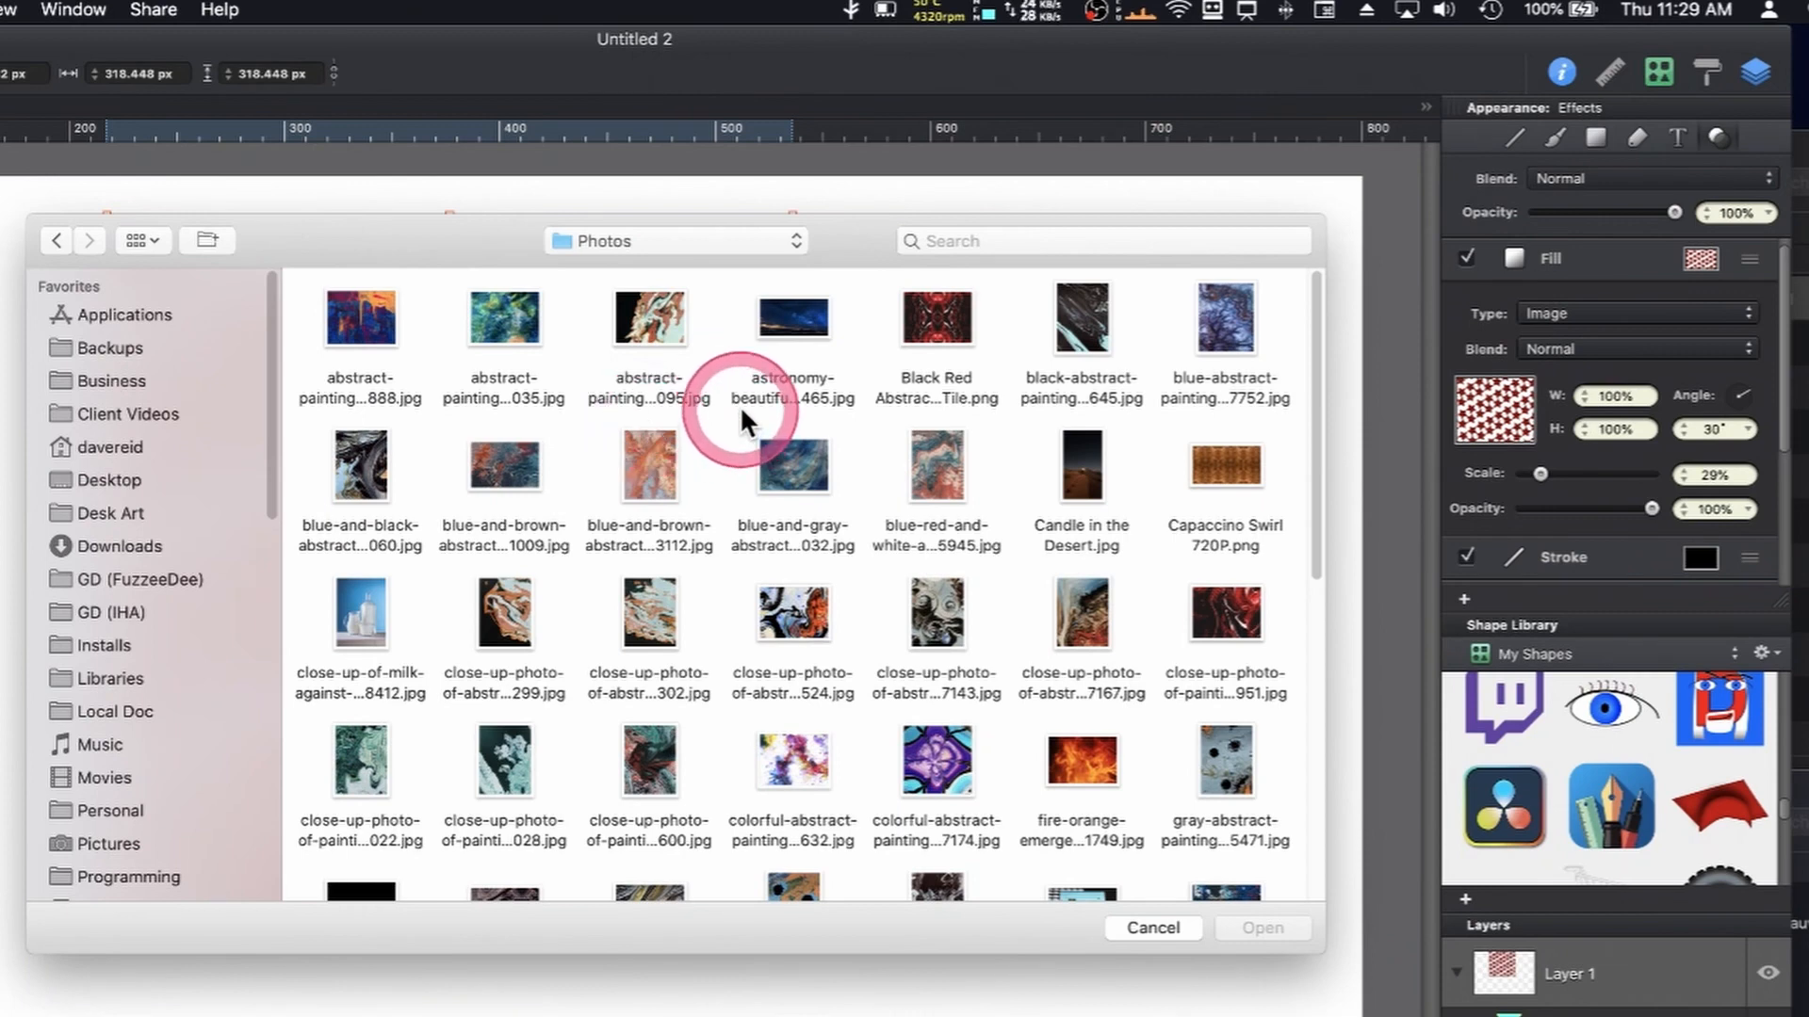
click(795, 596)
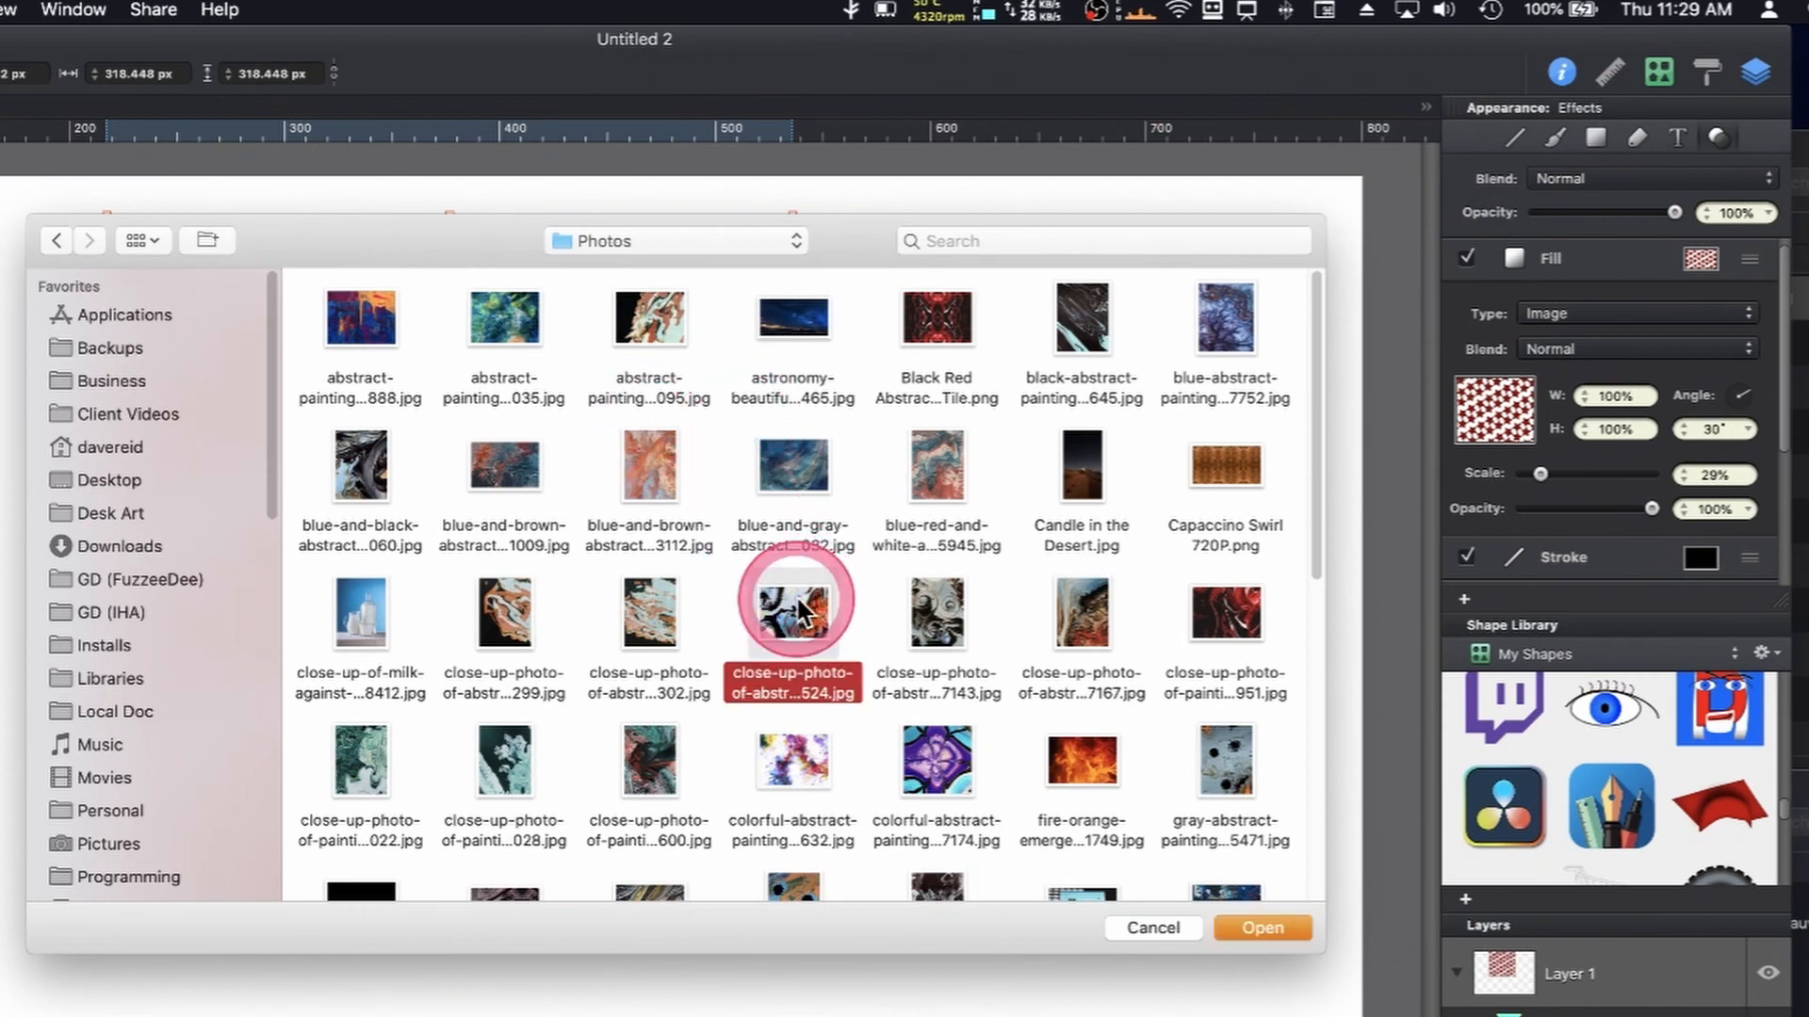
click(1277, 925)
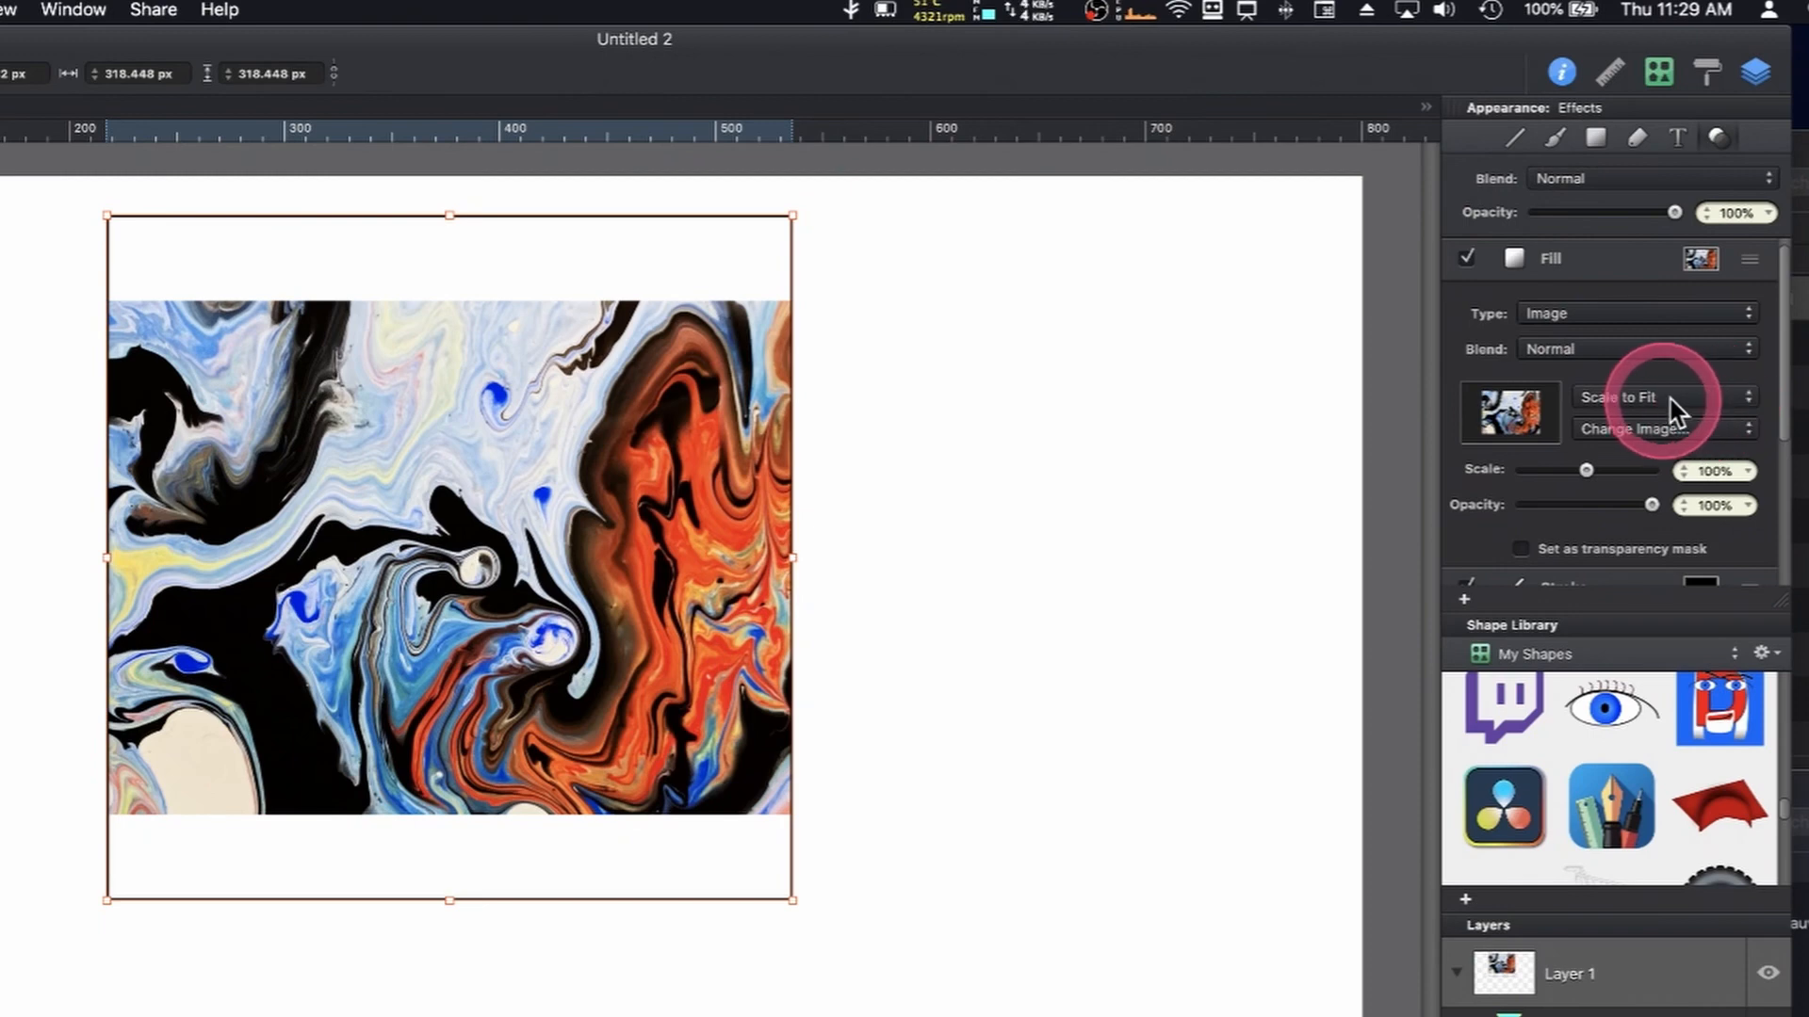
Try Stretch to Fit on the image fill, and return it to Scale to Fit
click(1741, 407)
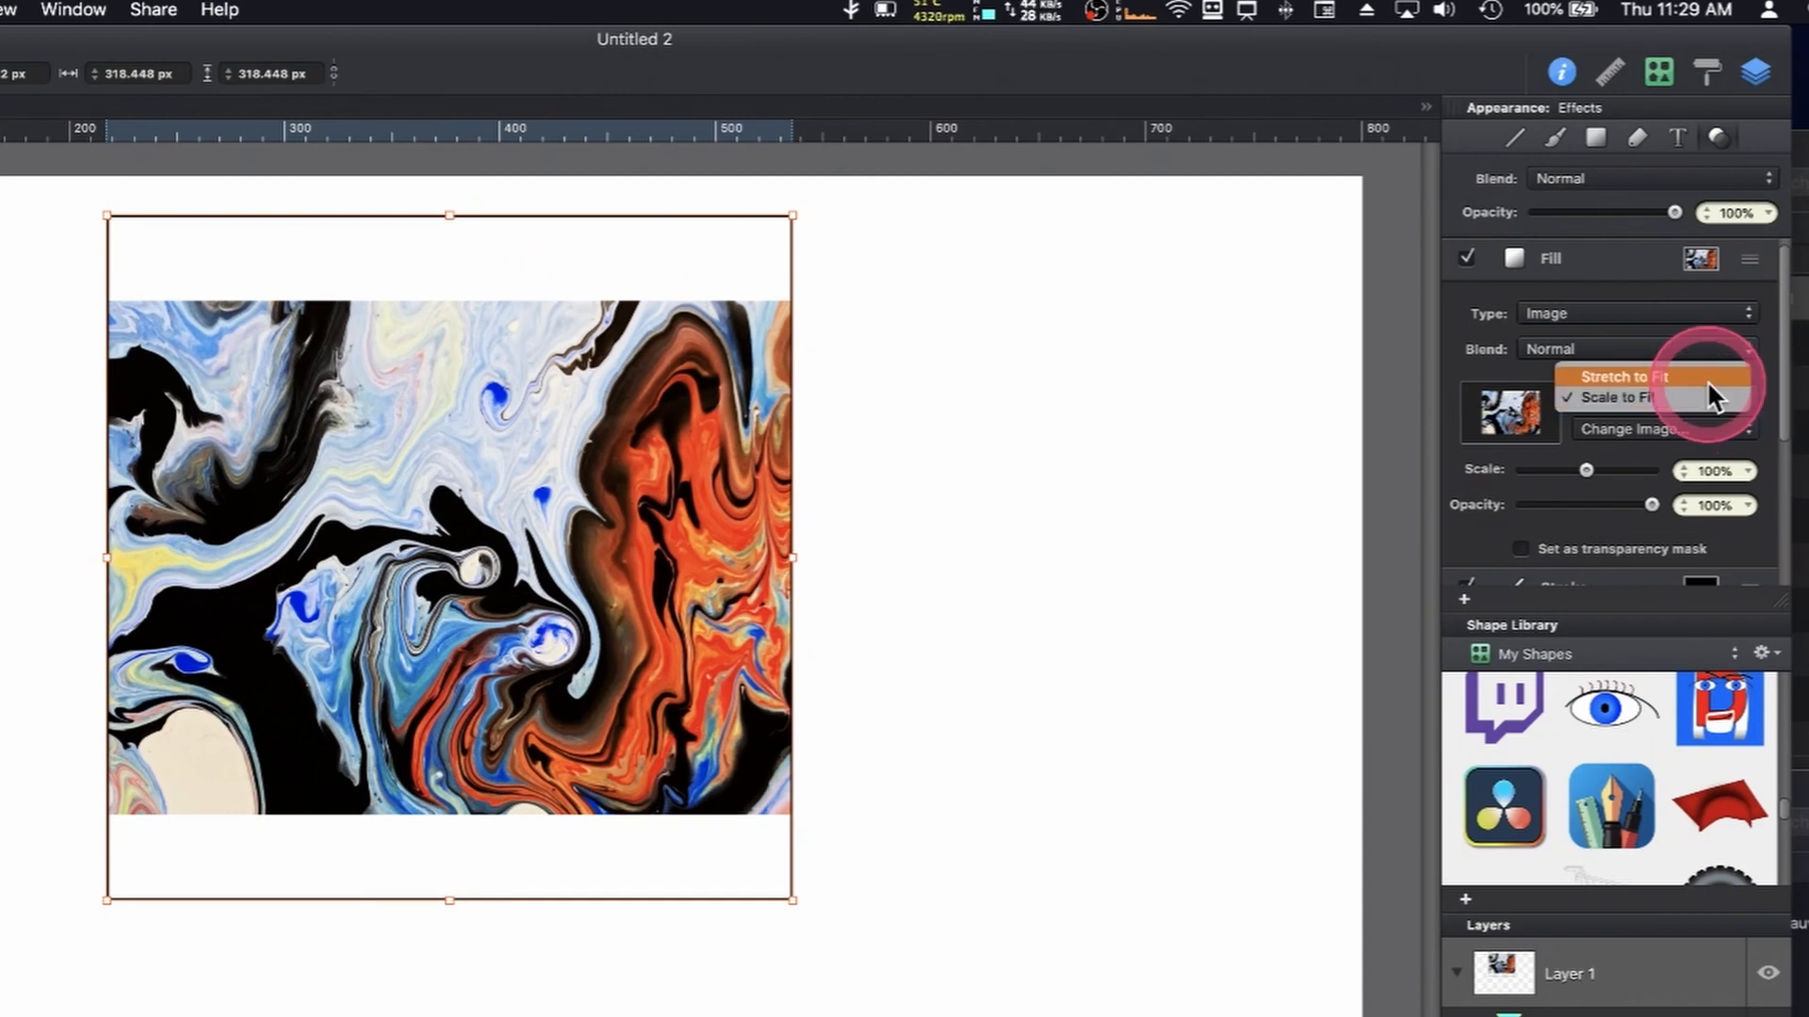
click(1707, 376)
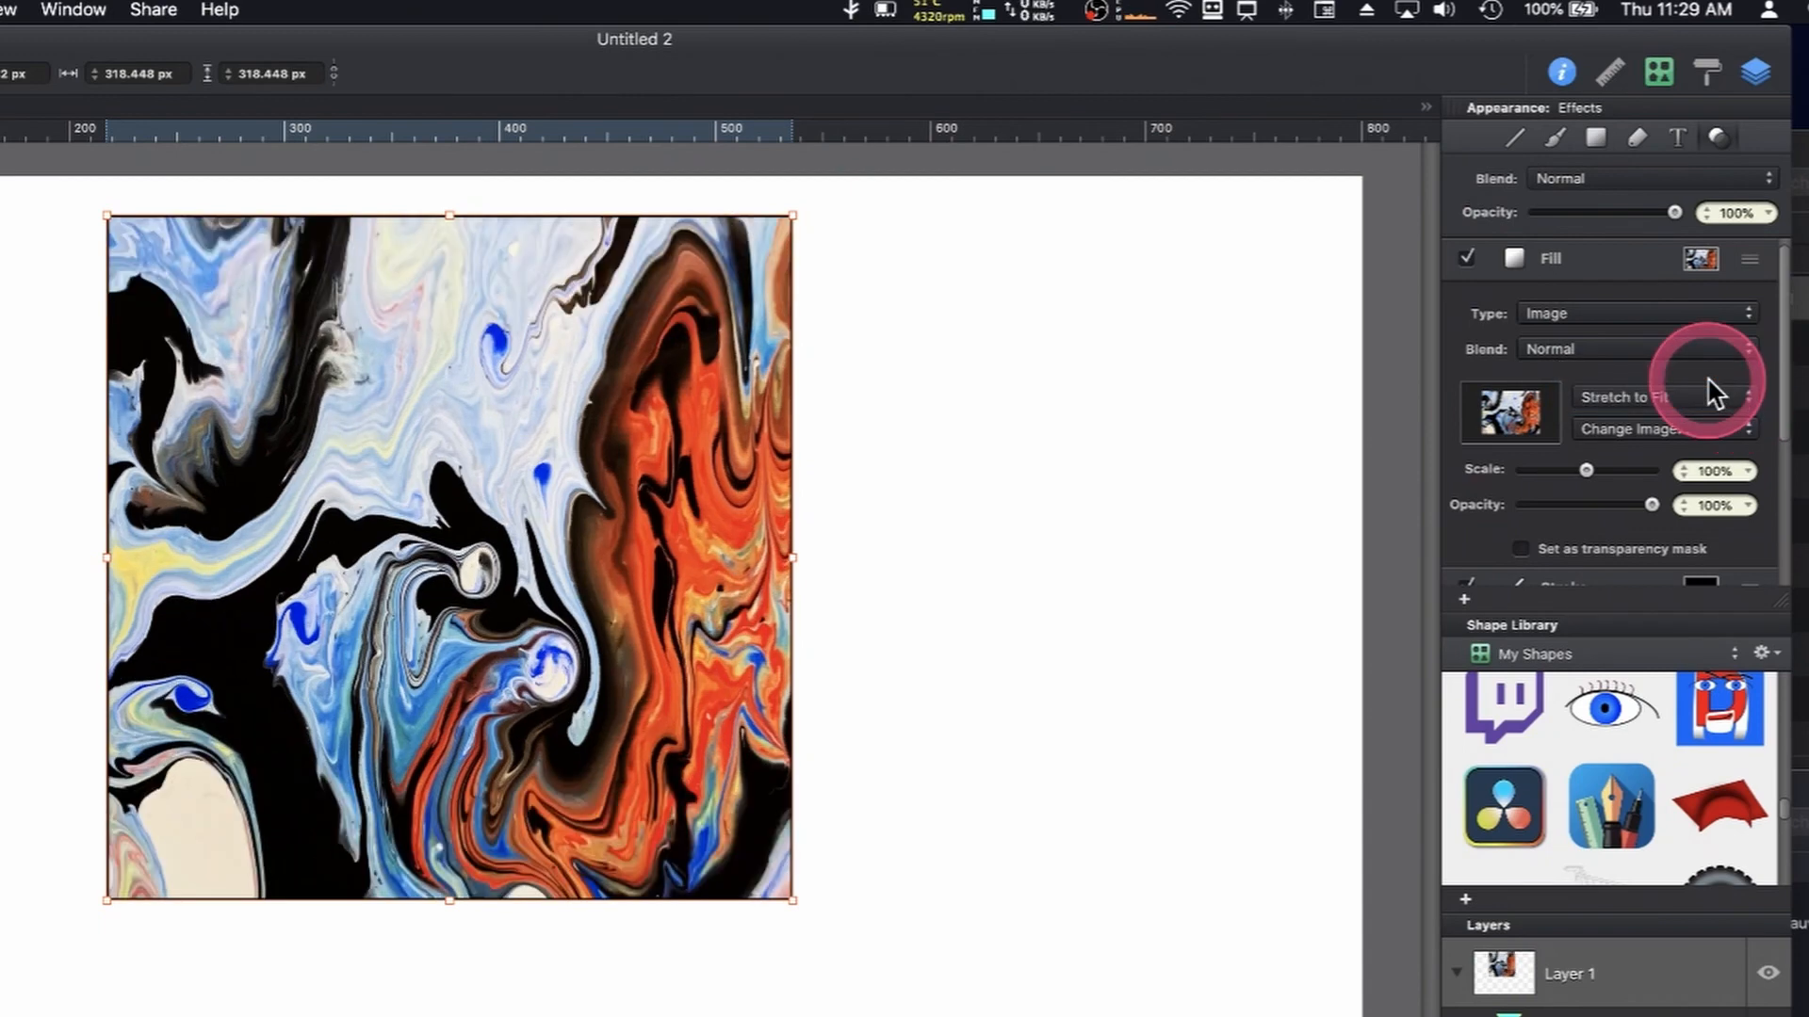
click(1743, 403)
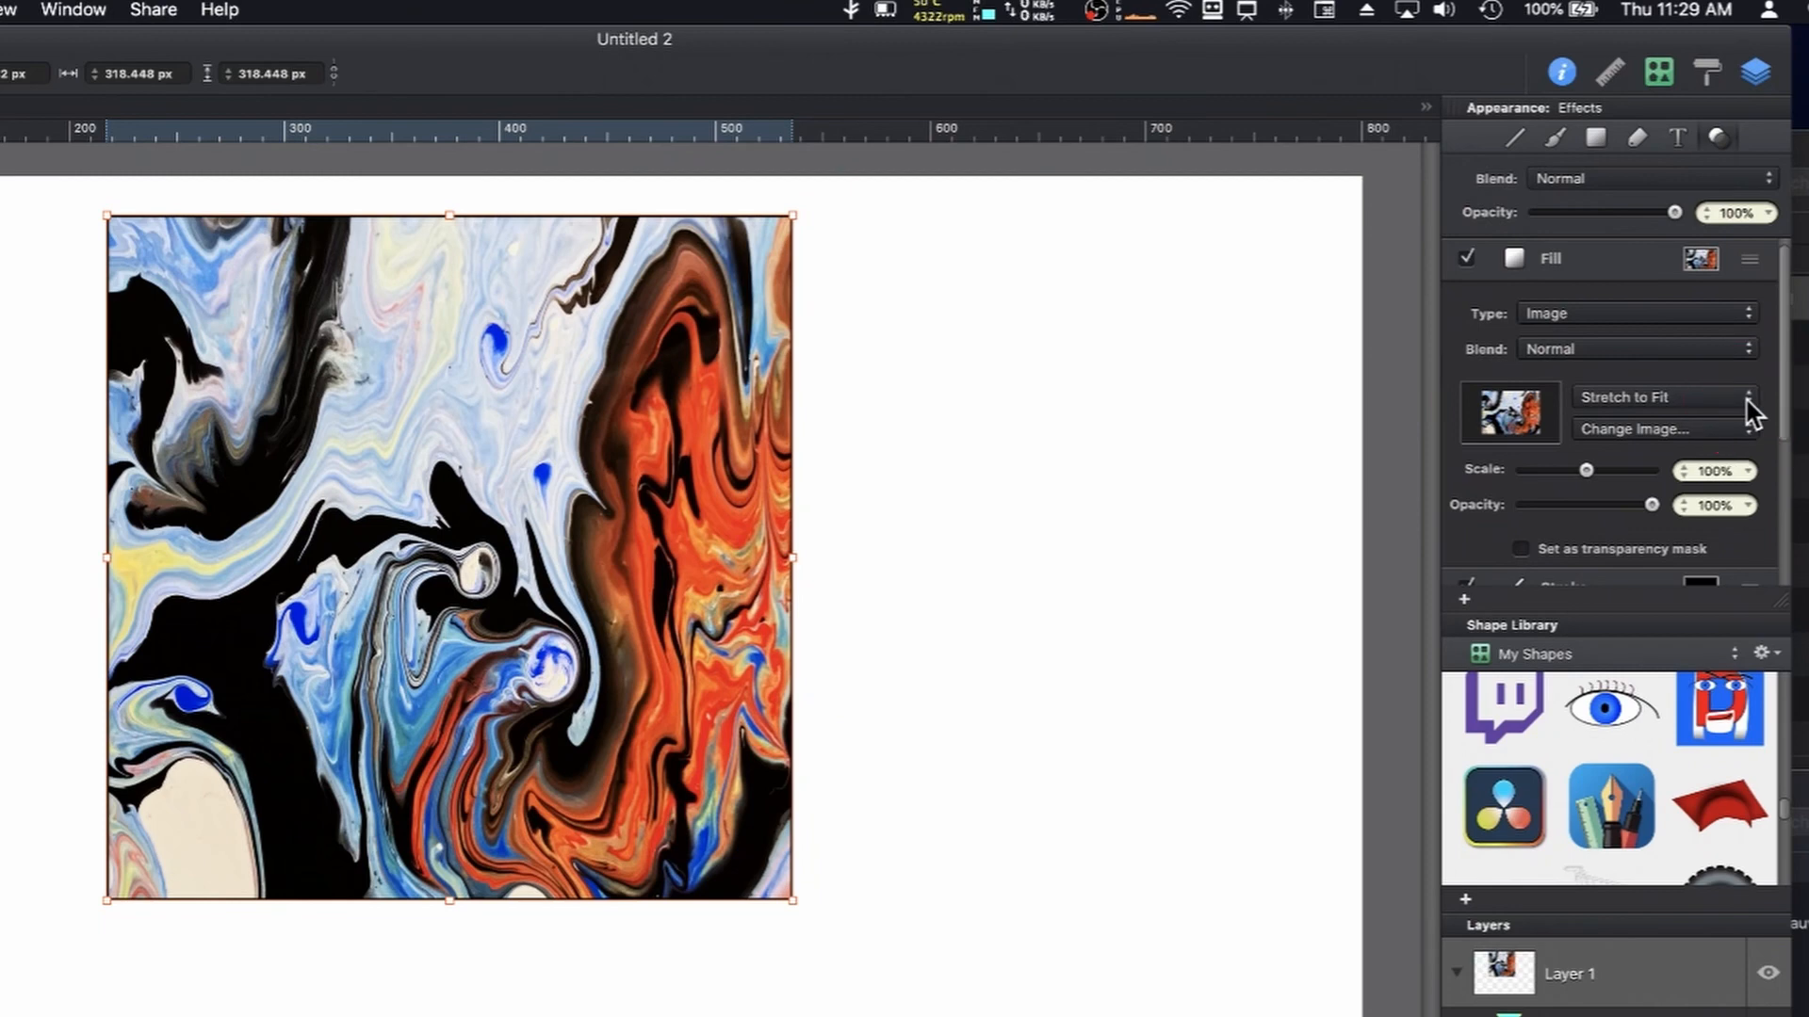
click(1747, 399)
click(1669, 425)
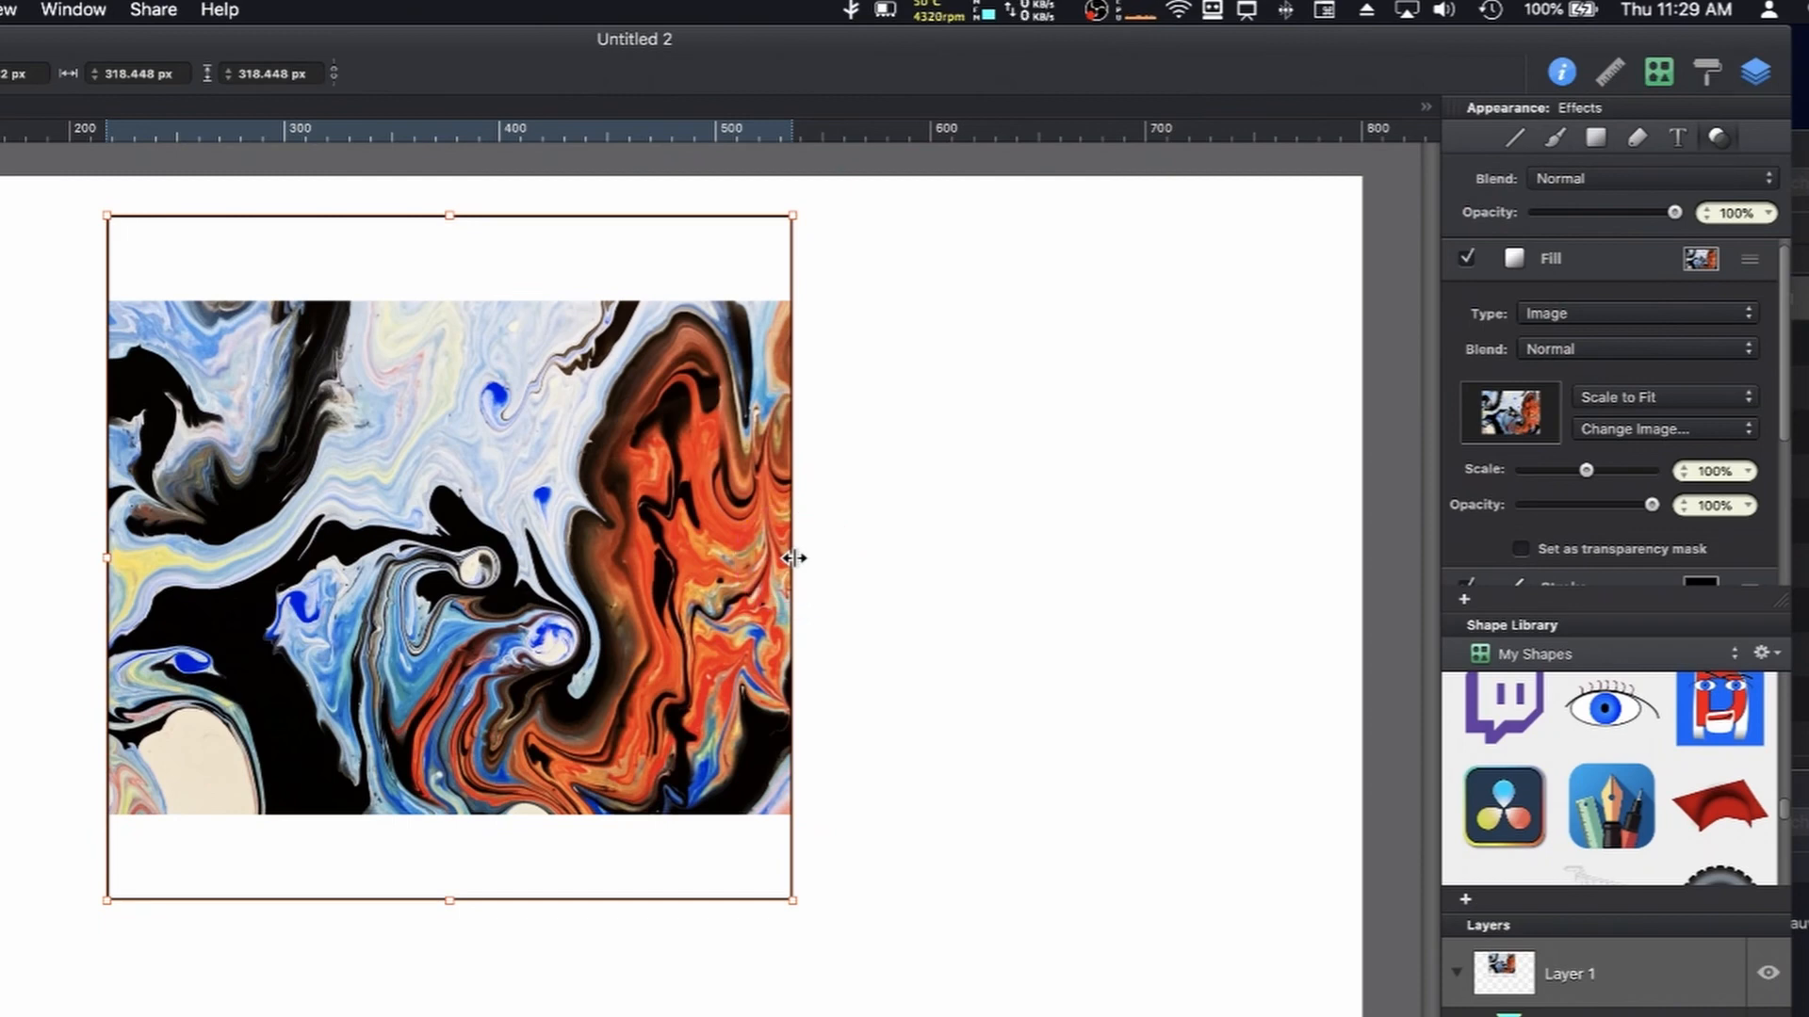
Widen the image-filled square to about 427 px and try repositioning the image inside the shape
drag(794, 558, 1026, 562)
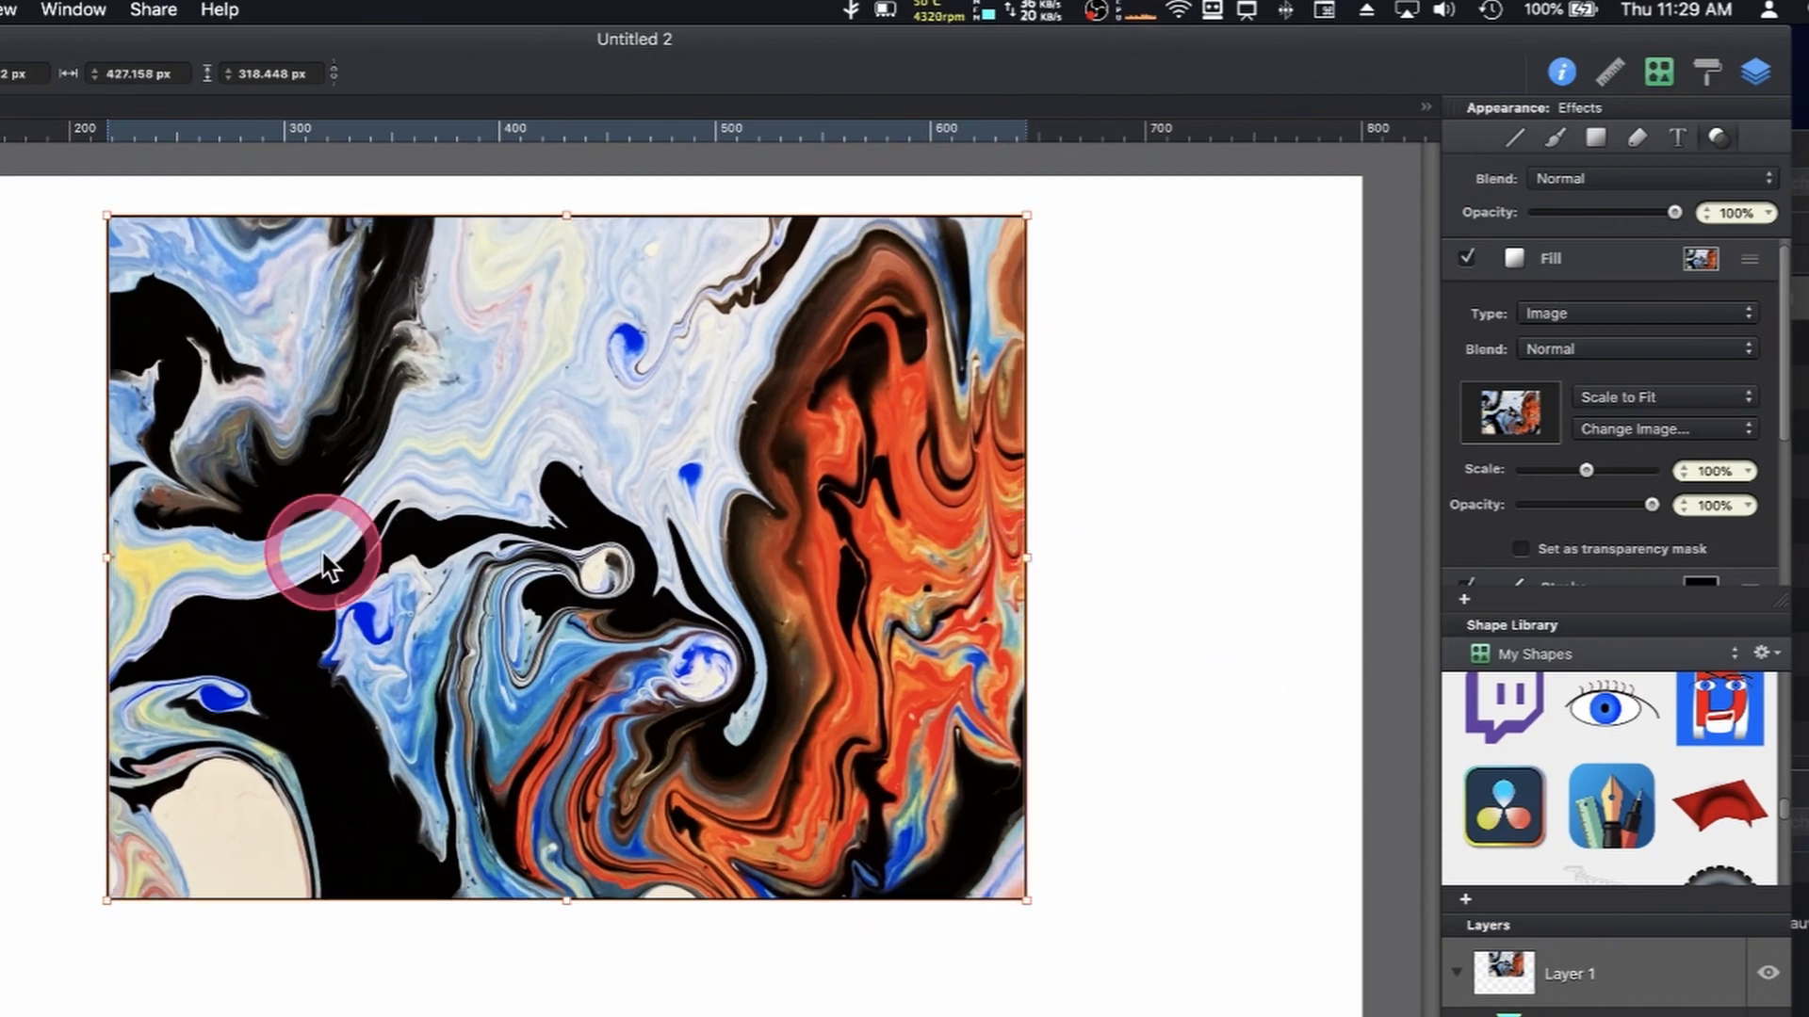
double_click(452, 563)
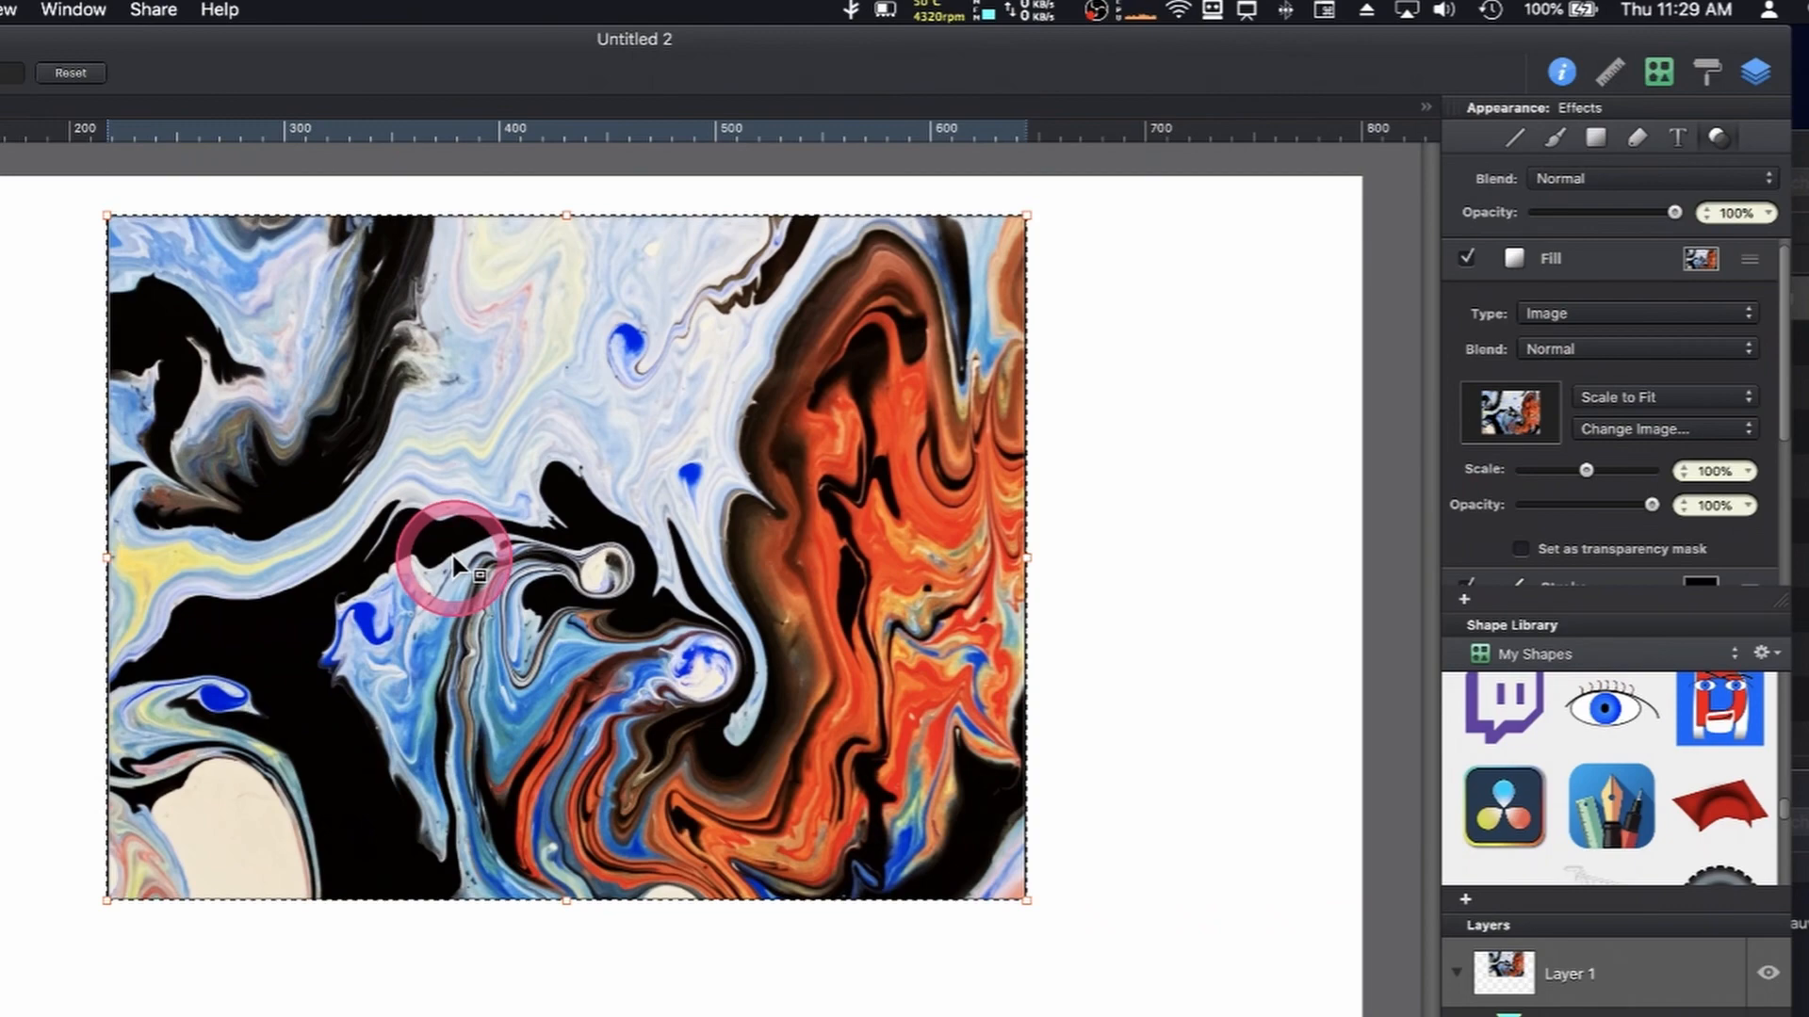
drag(598, 585, 698, 592)
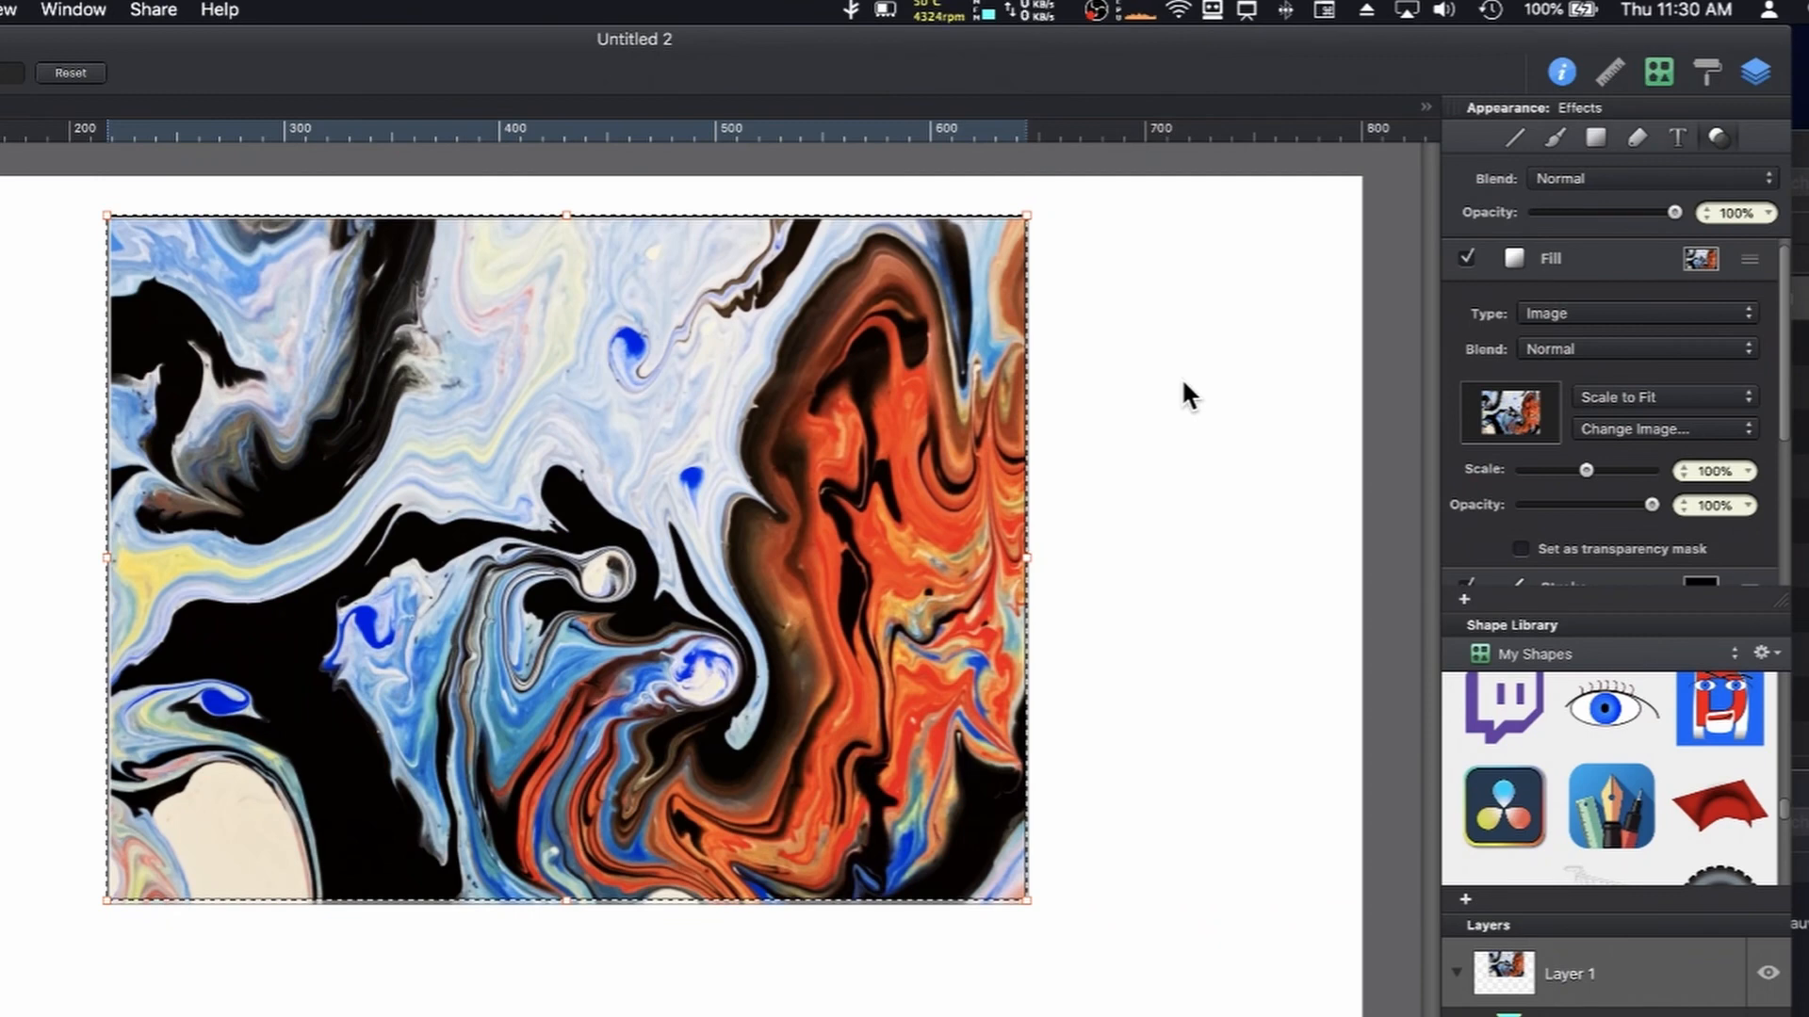
Set the image fill's scale to 108% and its opacity to 47%
click(1466, 257)
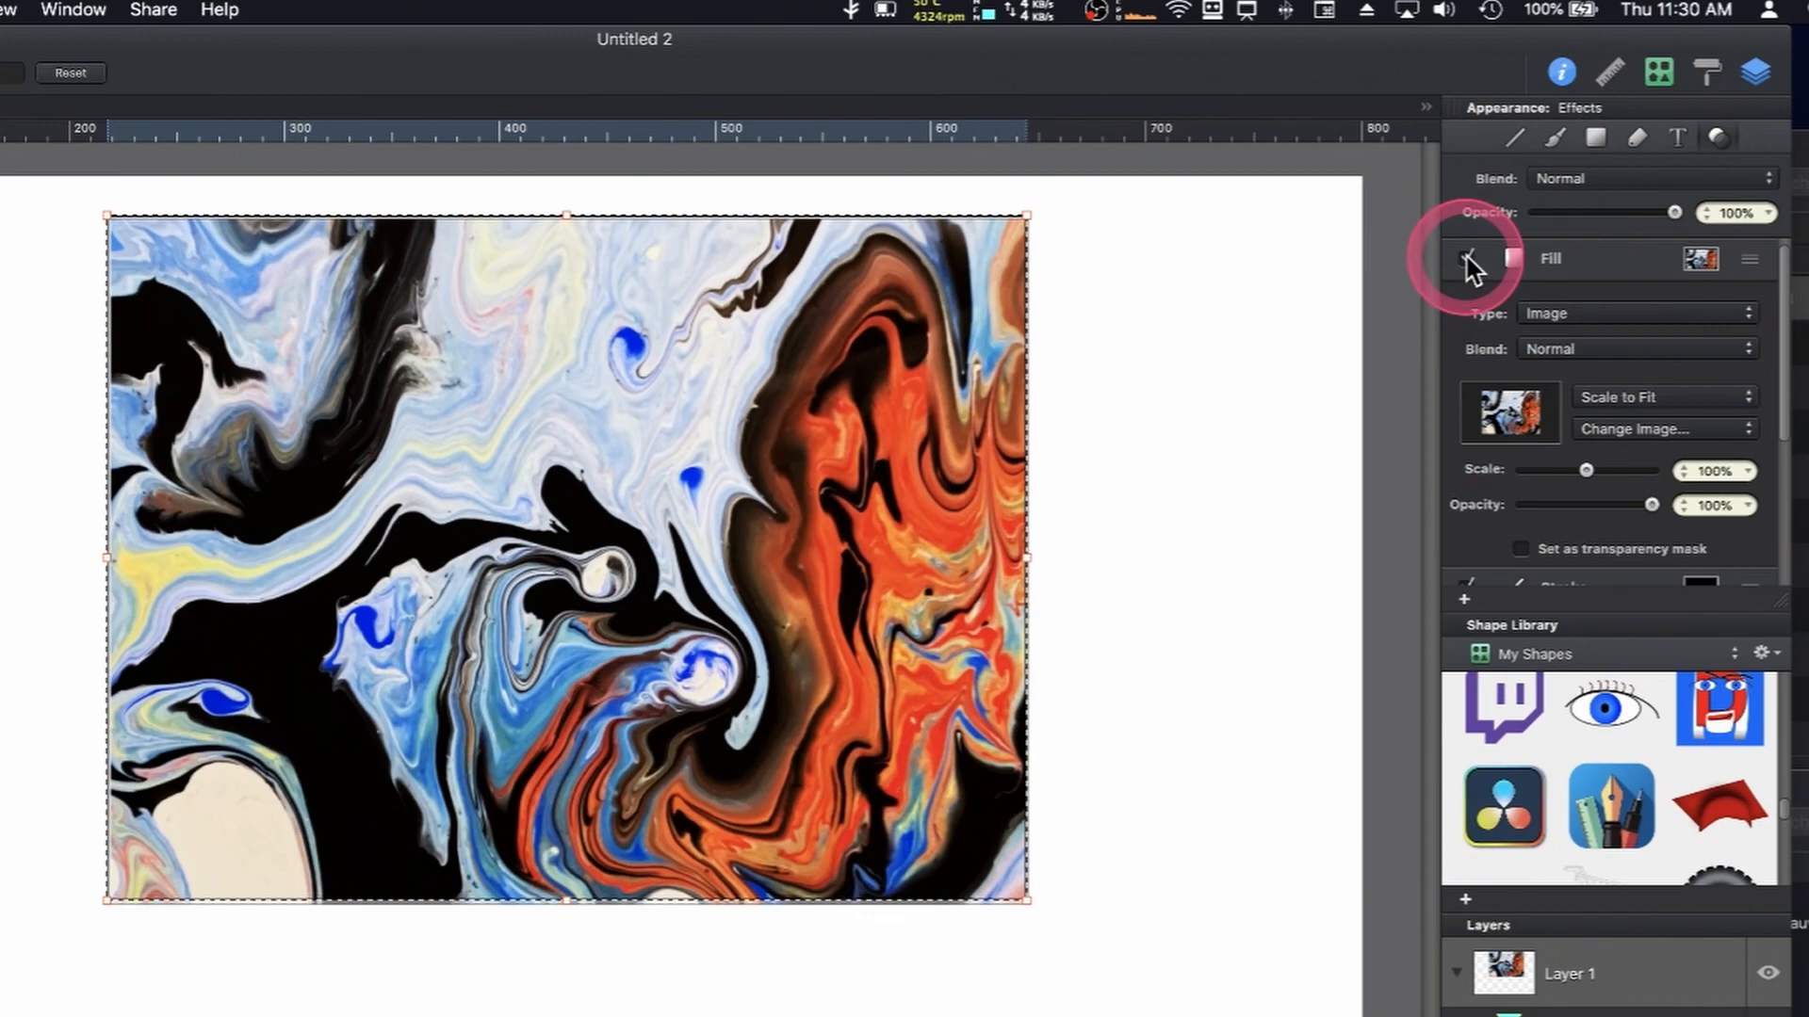
click(1586, 469)
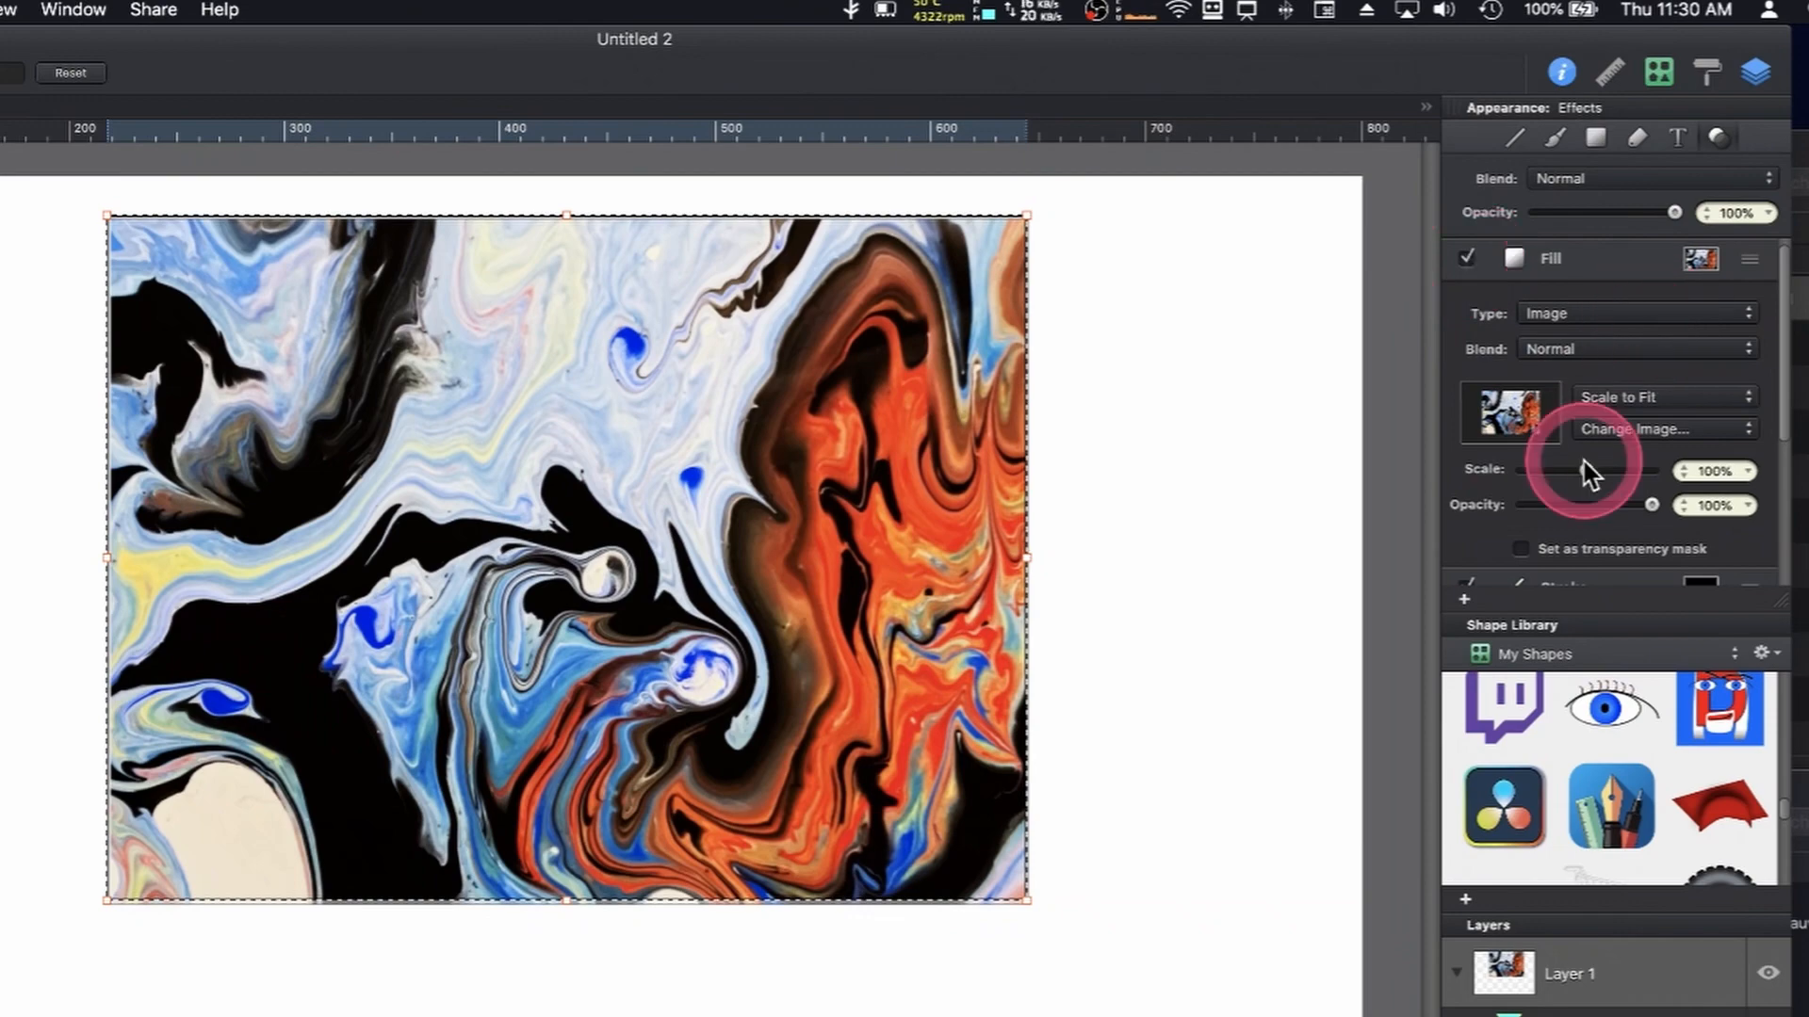
mouse_move(1586, 469)
mouse_down()
mouse_move(1561, 471)
mouse_move(1595, 484)
mouse_up()
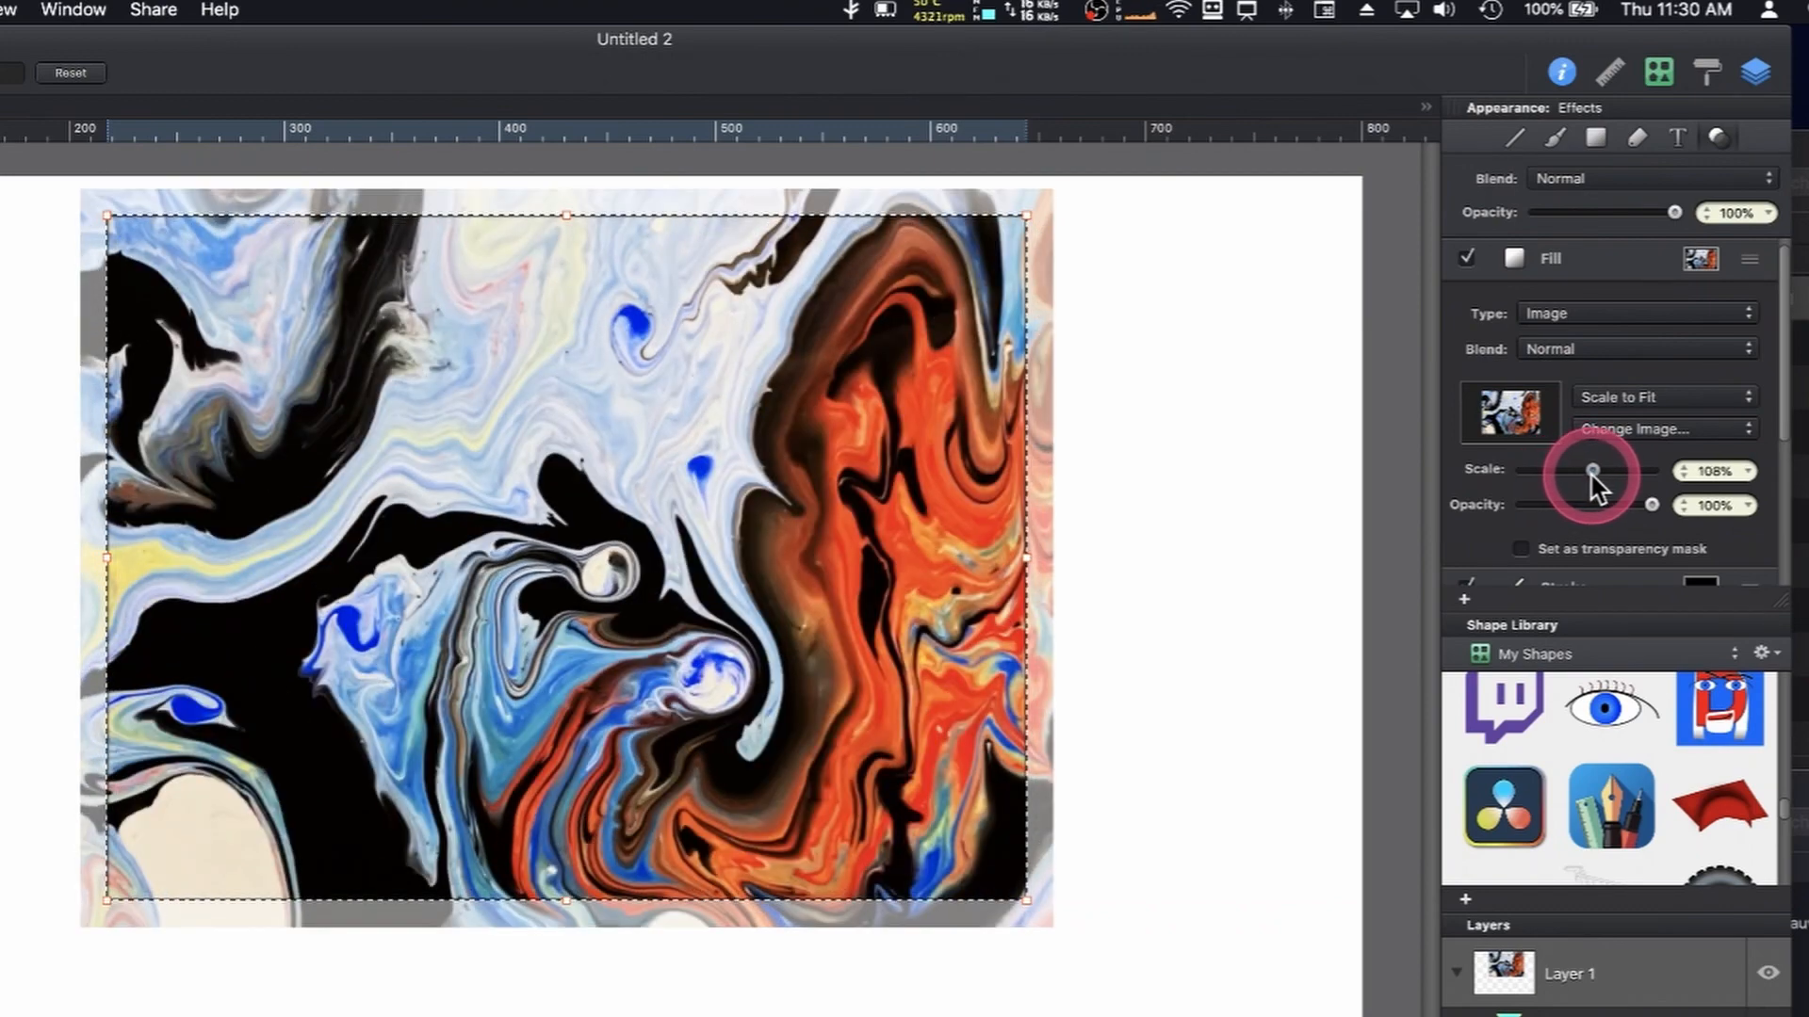
mouse_move(1652, 506)
mouse_down()
mouse_move(1560, 516)
mouse_move(1649, 517)
mouse_up()
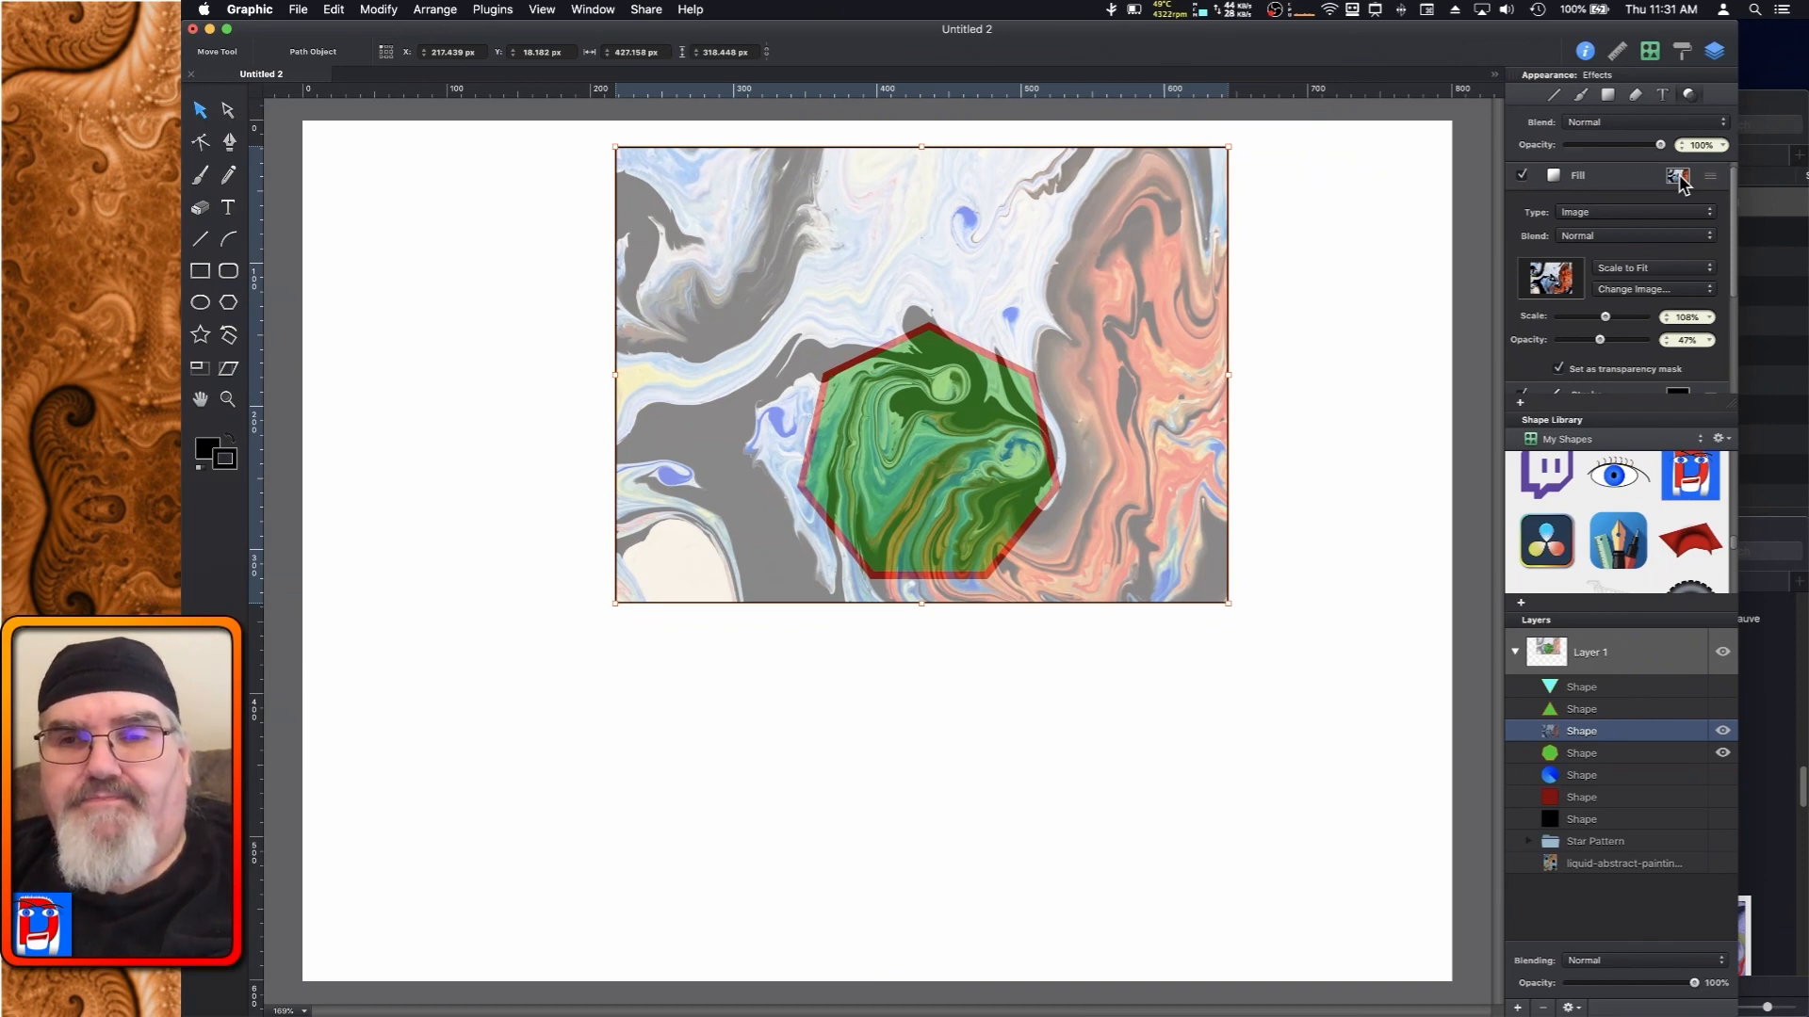
Change the shape's fill type to Color, and move the liquid abstract painting image toward the upper left of the canvas
click(1681, 180)
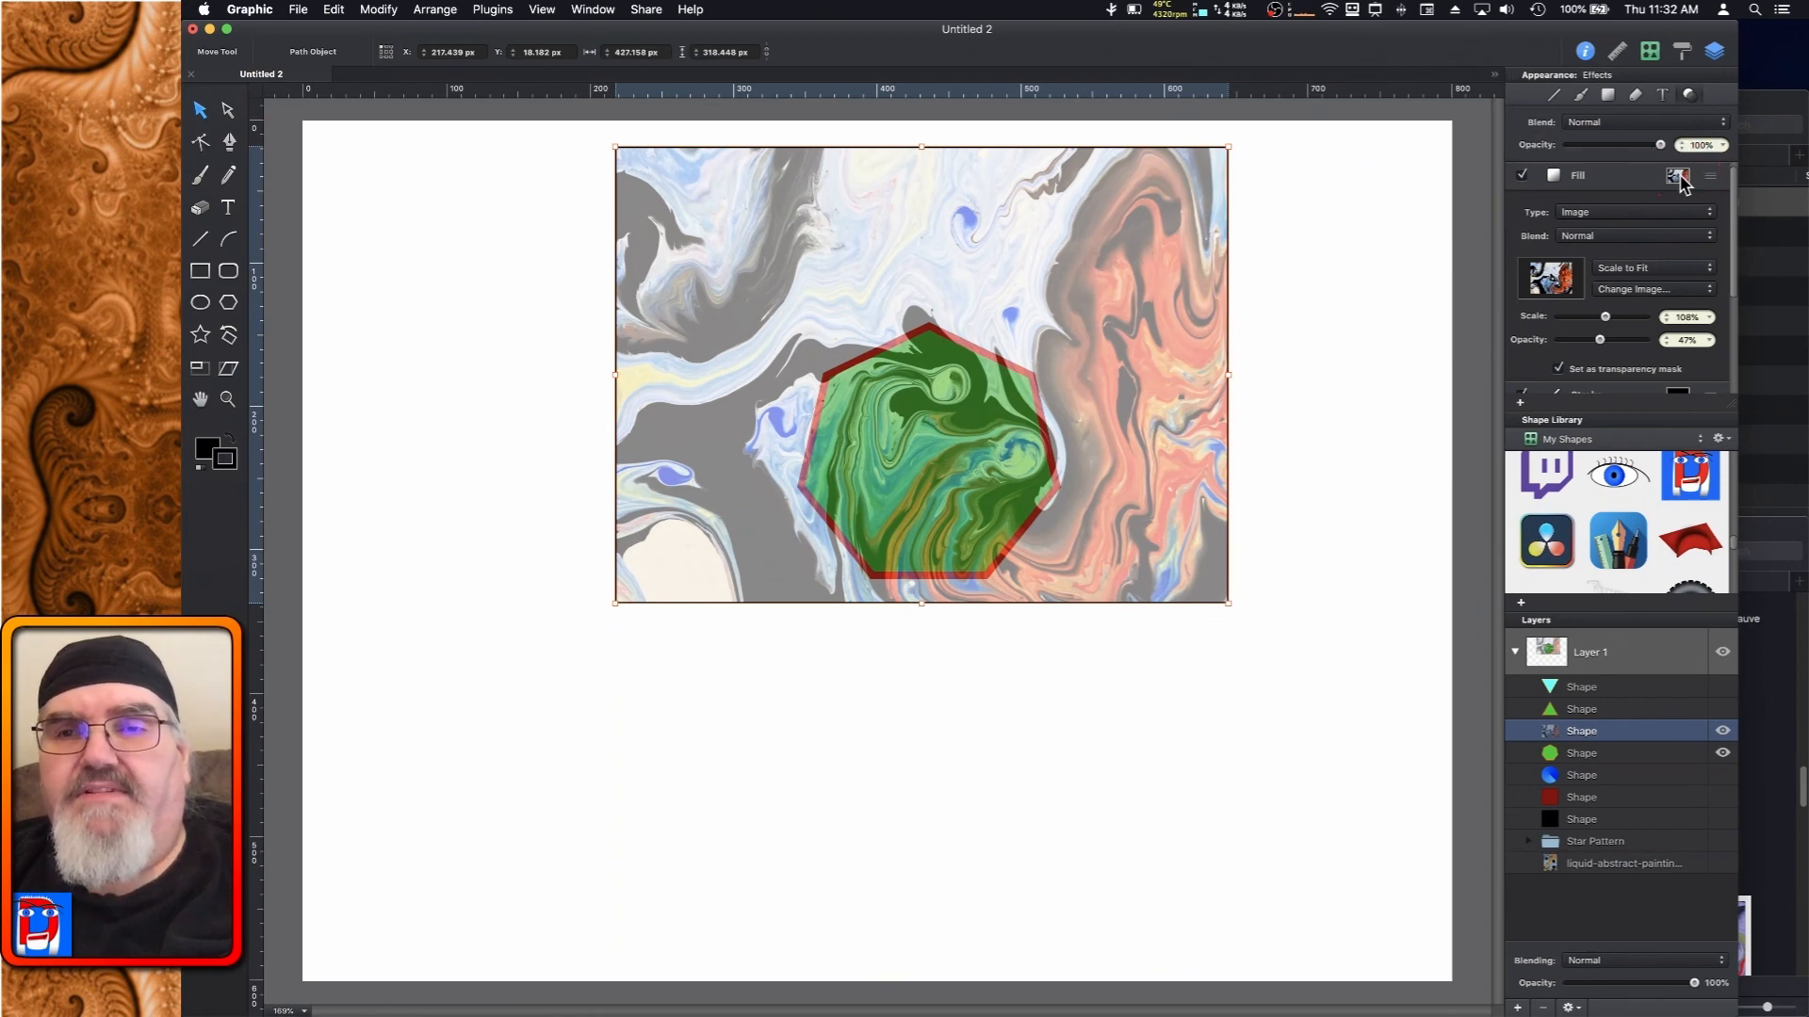
drag(1678, 177, 1667, 211)
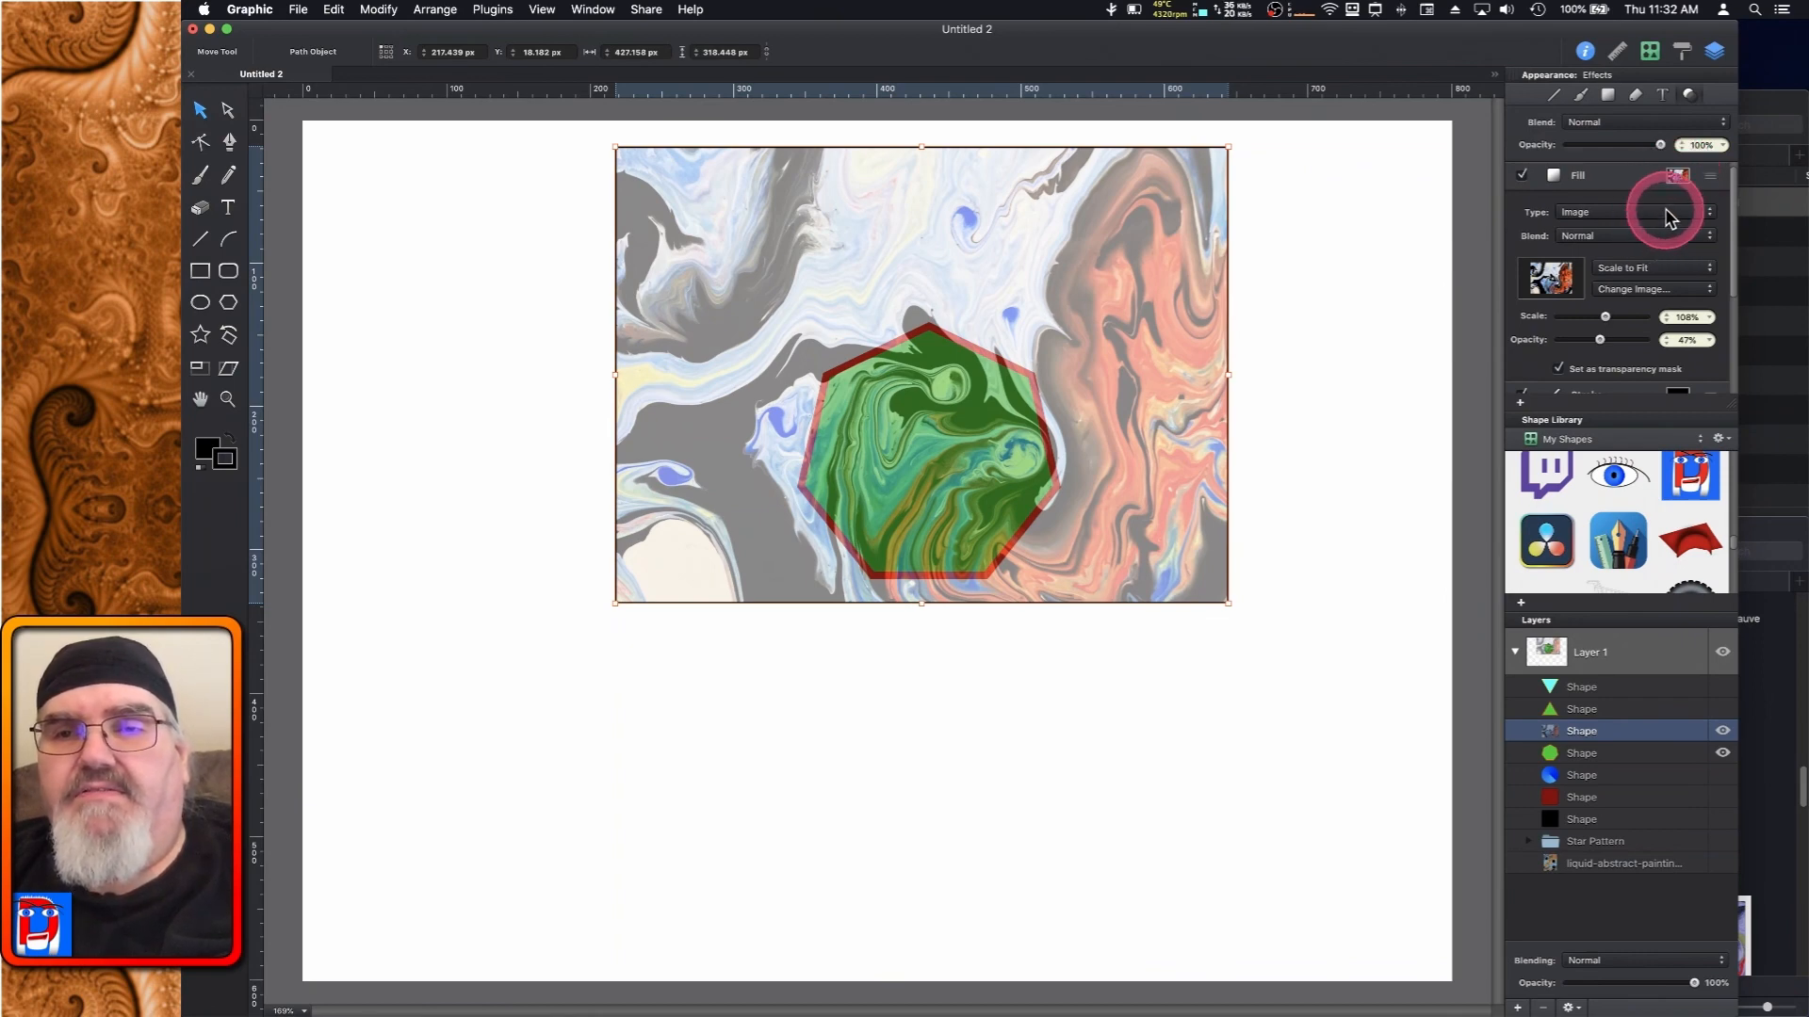
click(1667, 217)
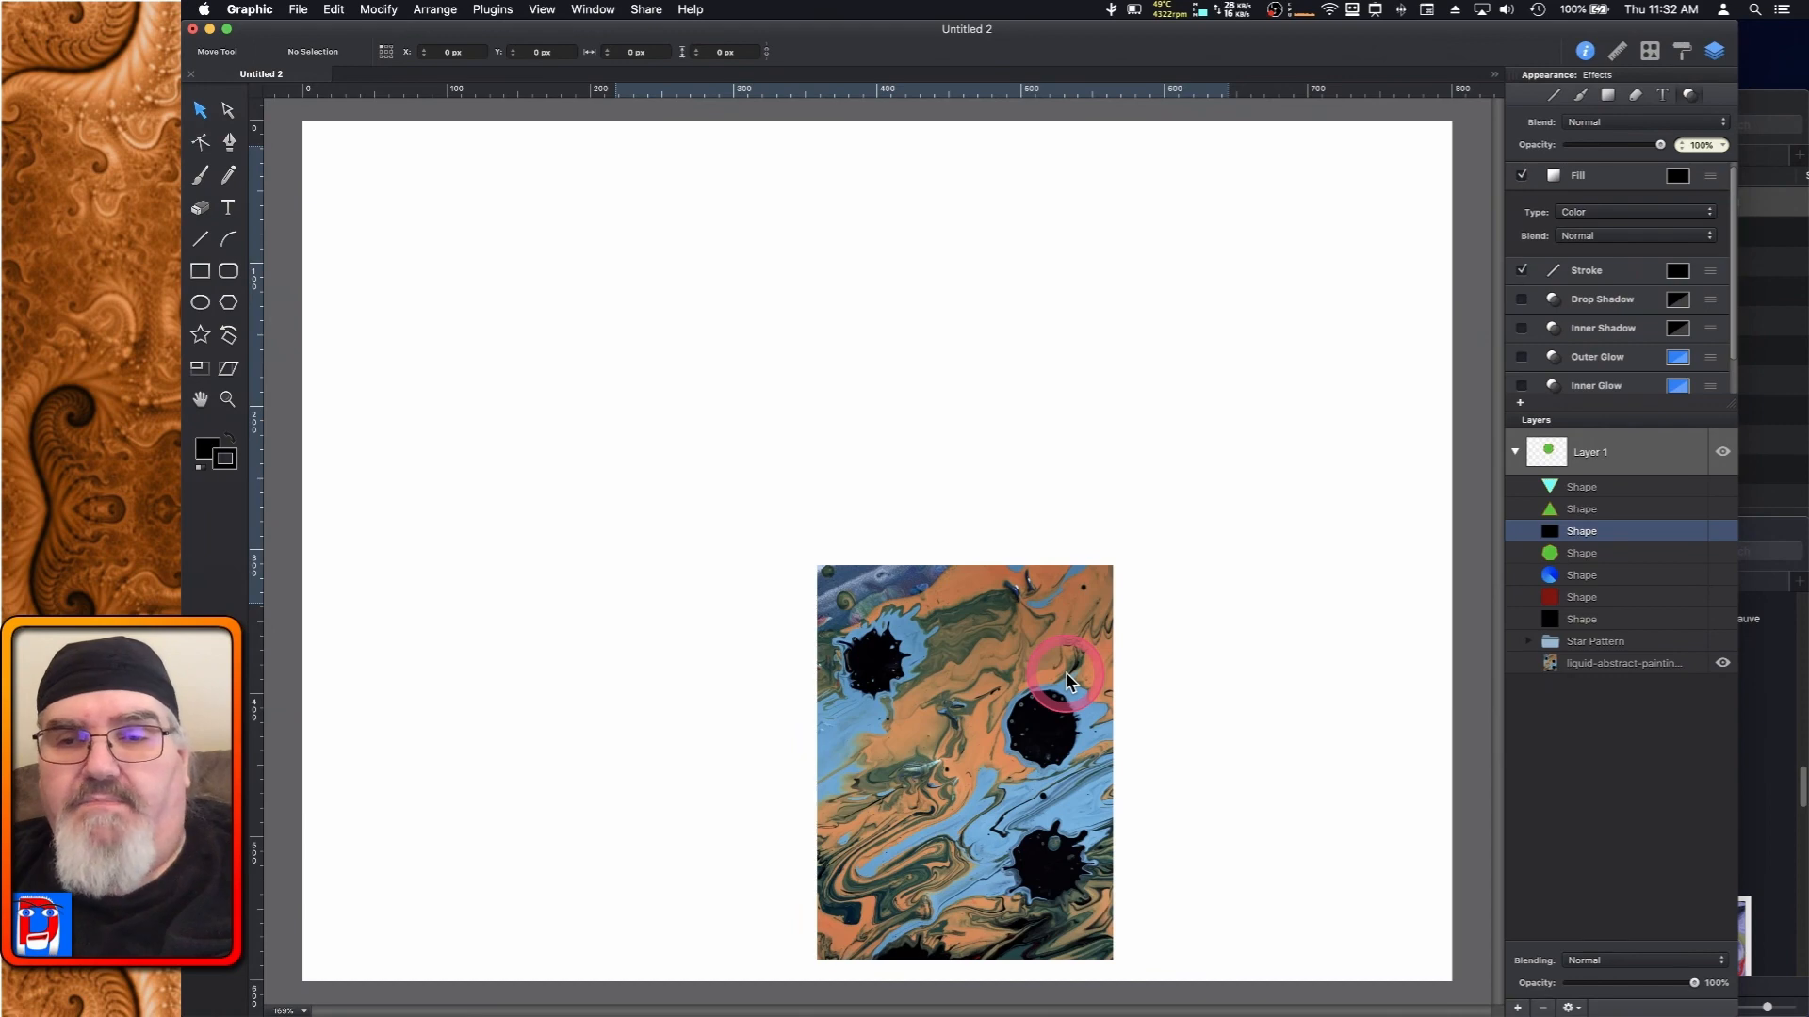
mouse_move(965, 706)
mouse_down()
mouse_move(657, 591)
mouse_move(646, 339)
mouse_move(644, 361)
mouse_up()
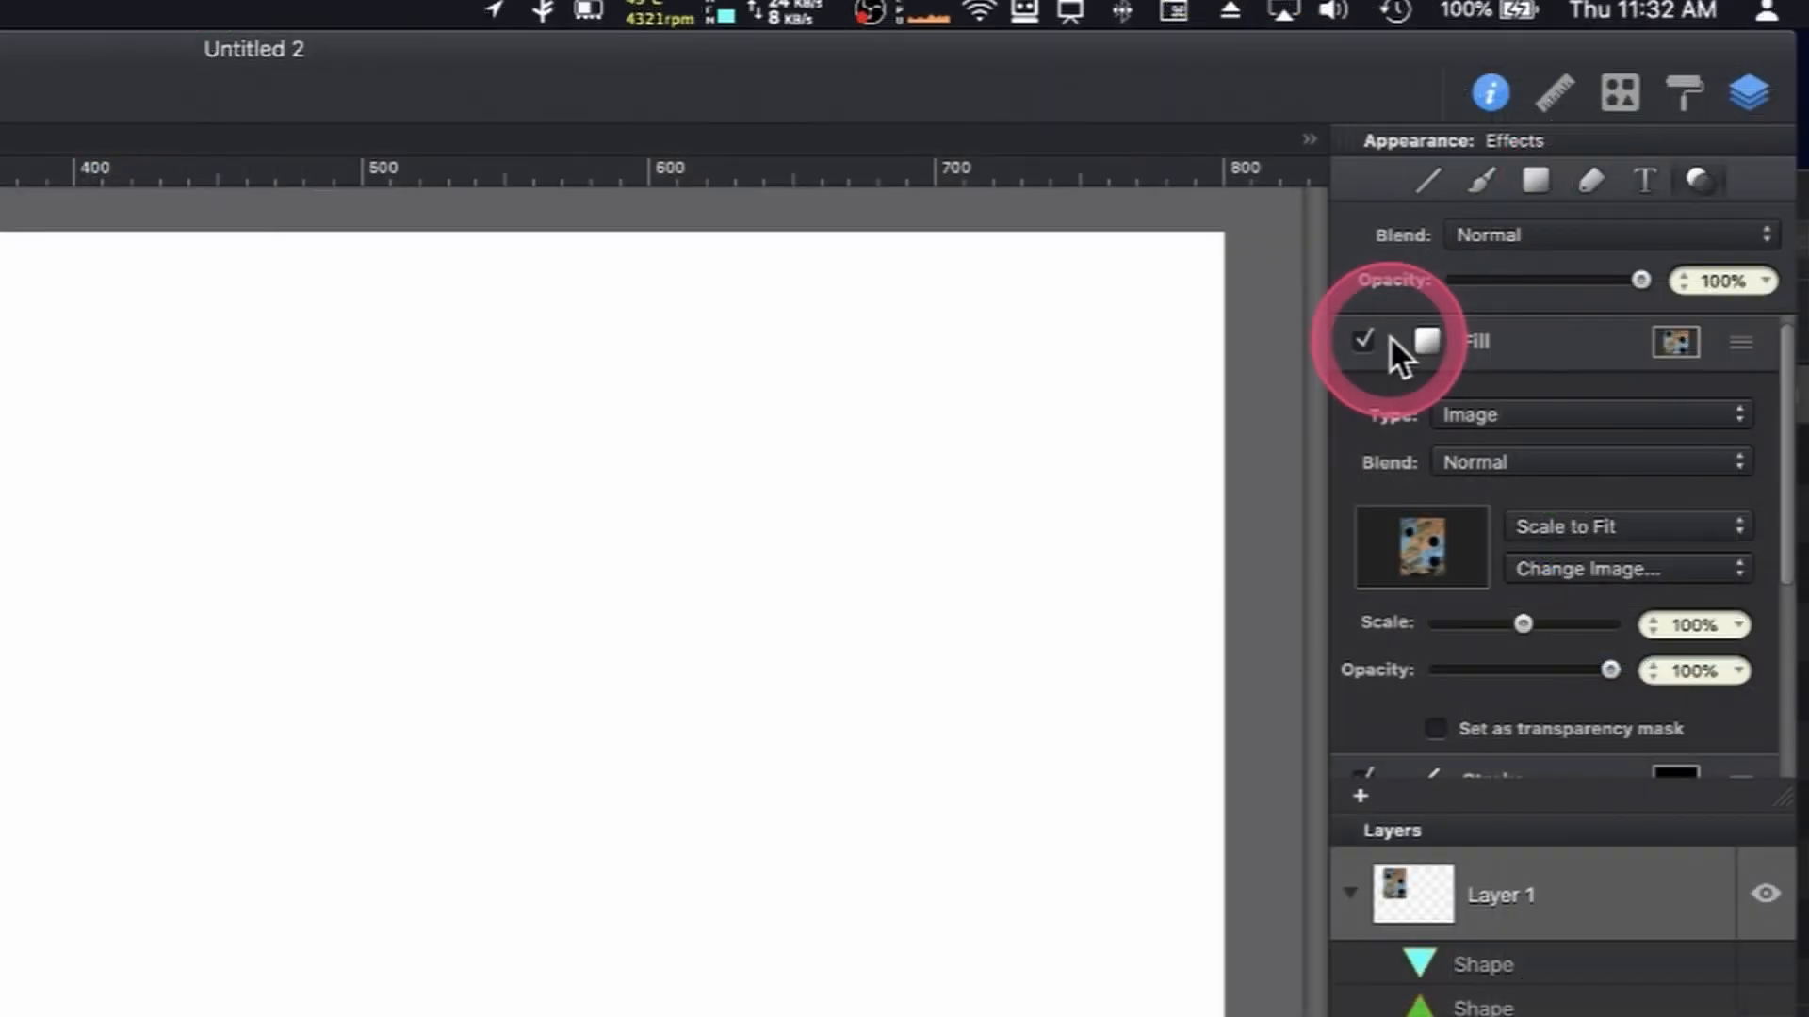
Show the document's Grid properties with the spacing, subdivision and margin settings
click(1552, 96)
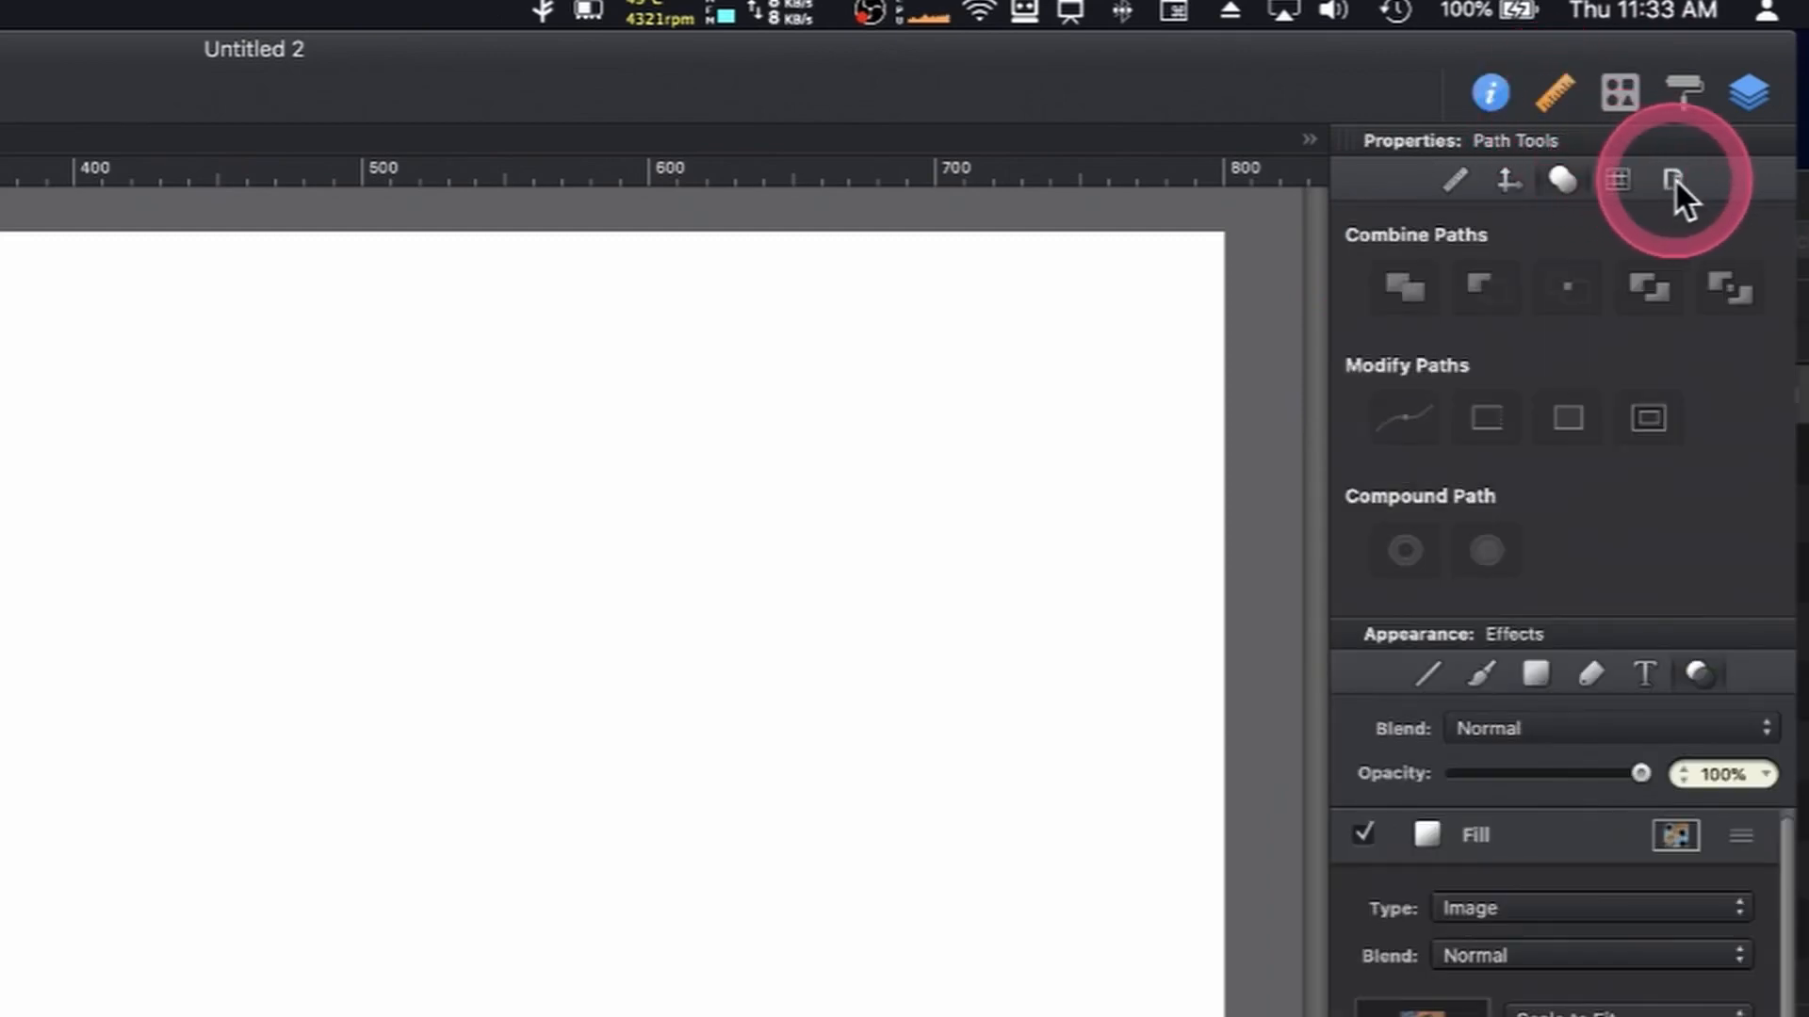
click(1618, 179)
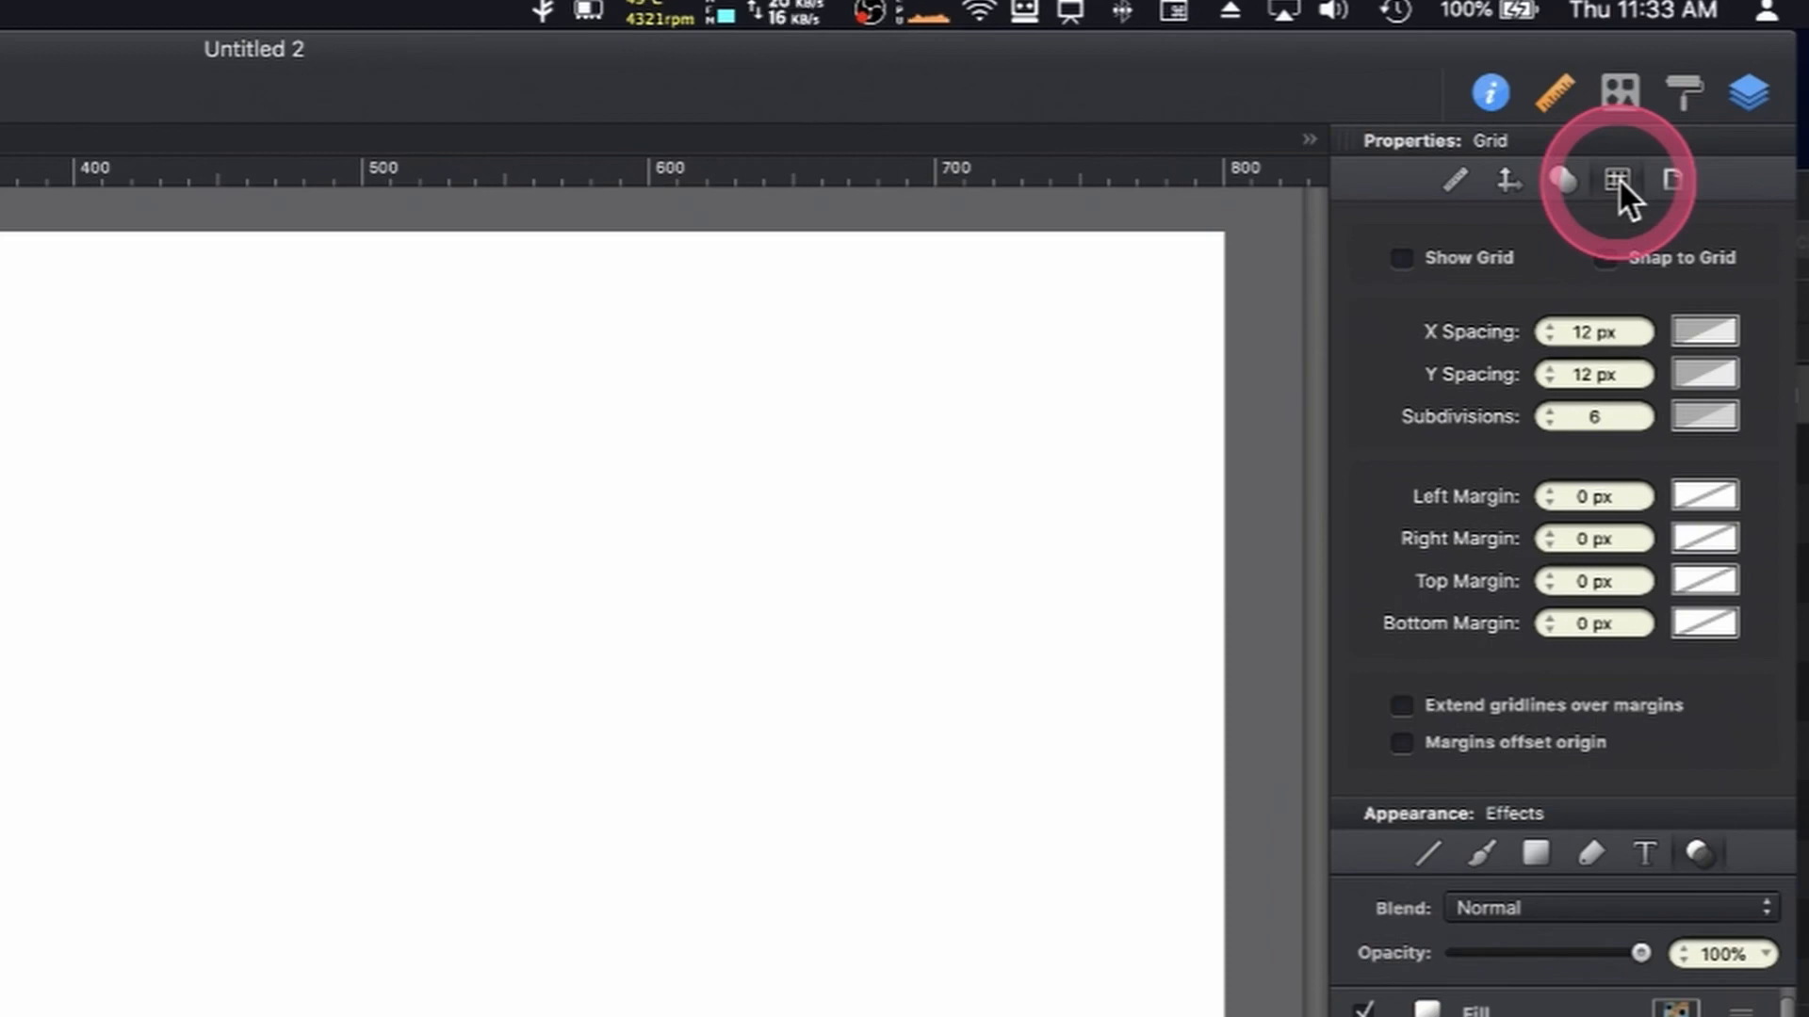
Turn on grid display and grid snapping, and move the painting image to X 144 px, Y 72 px
click(1607, 252)
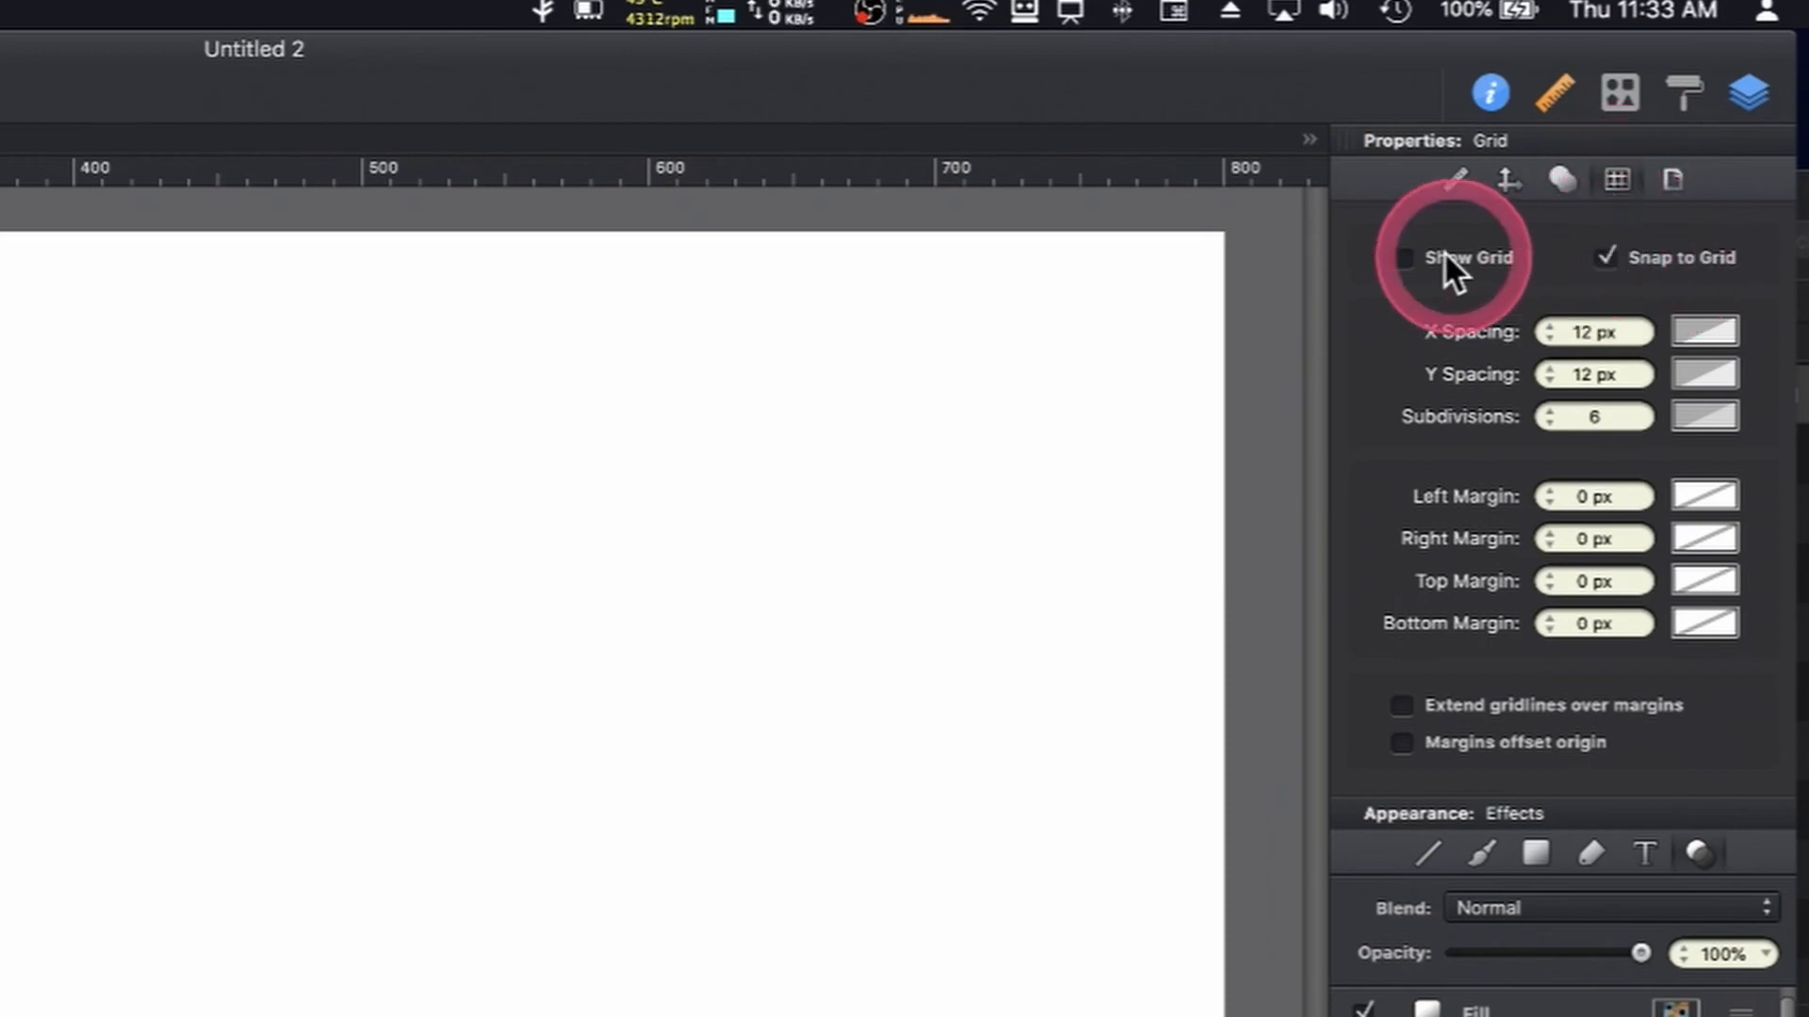
click(1402, 257)
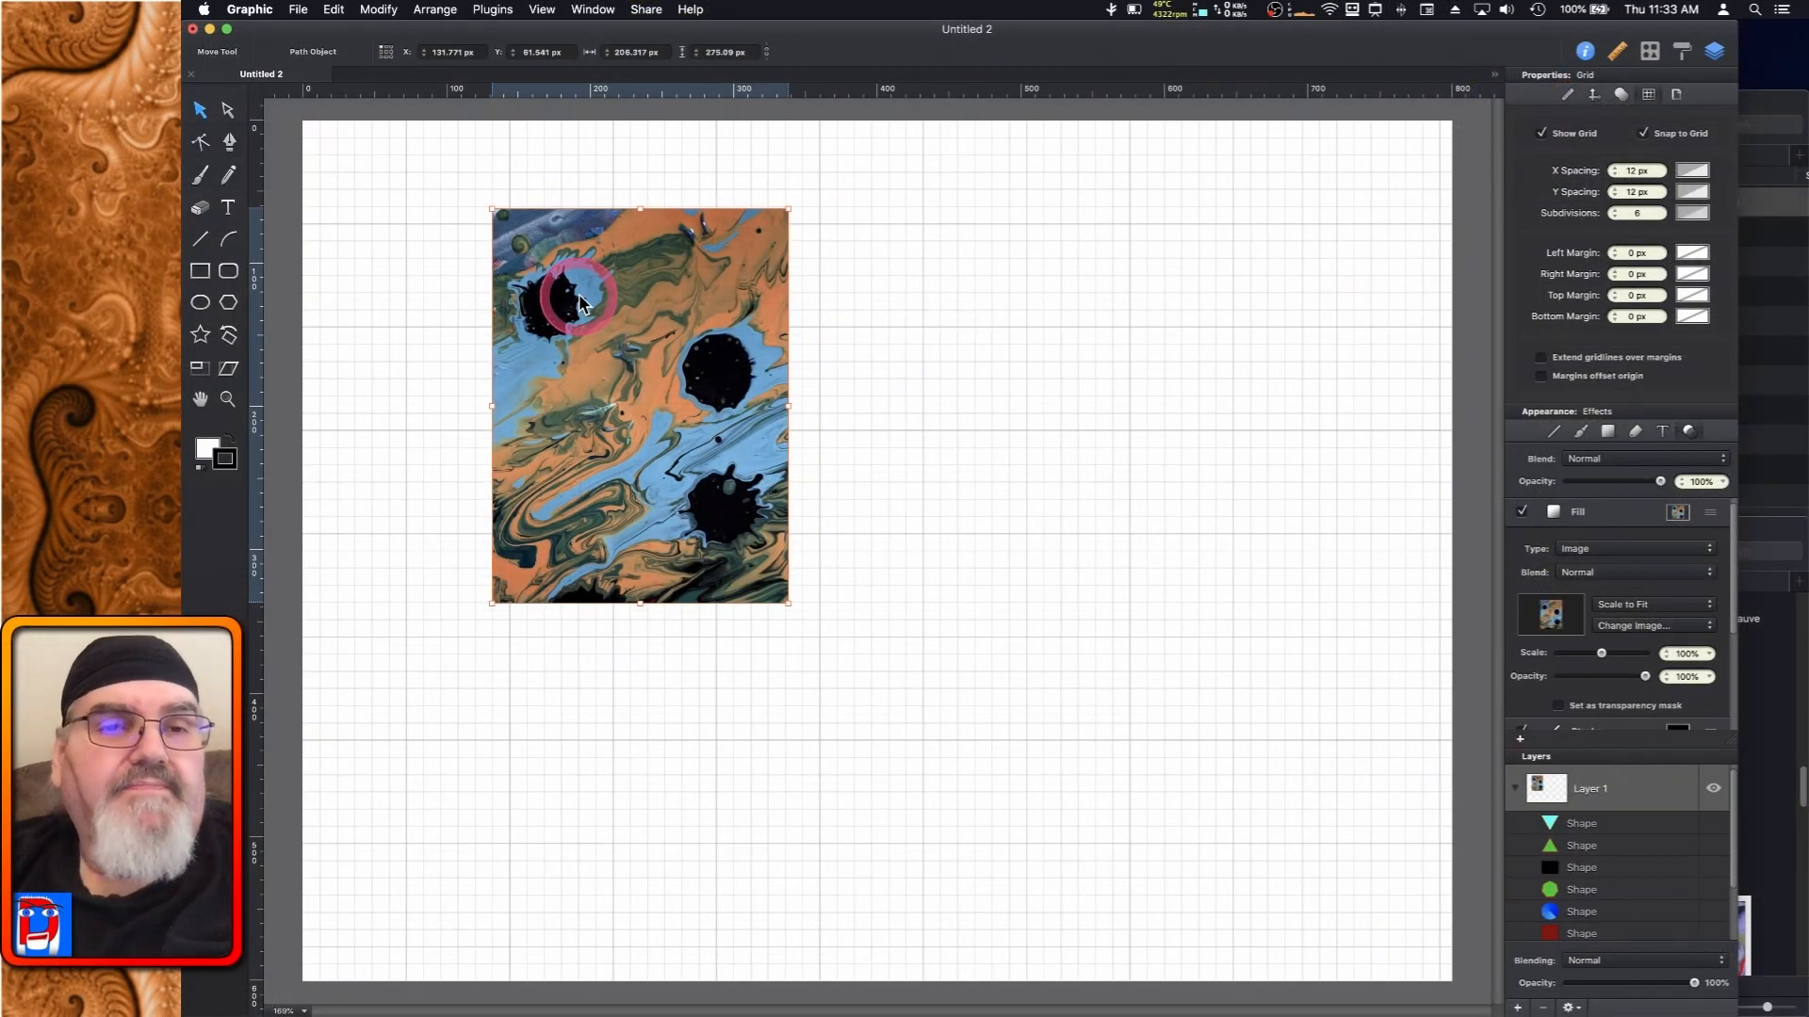
drag(553, 286, 604, 310)
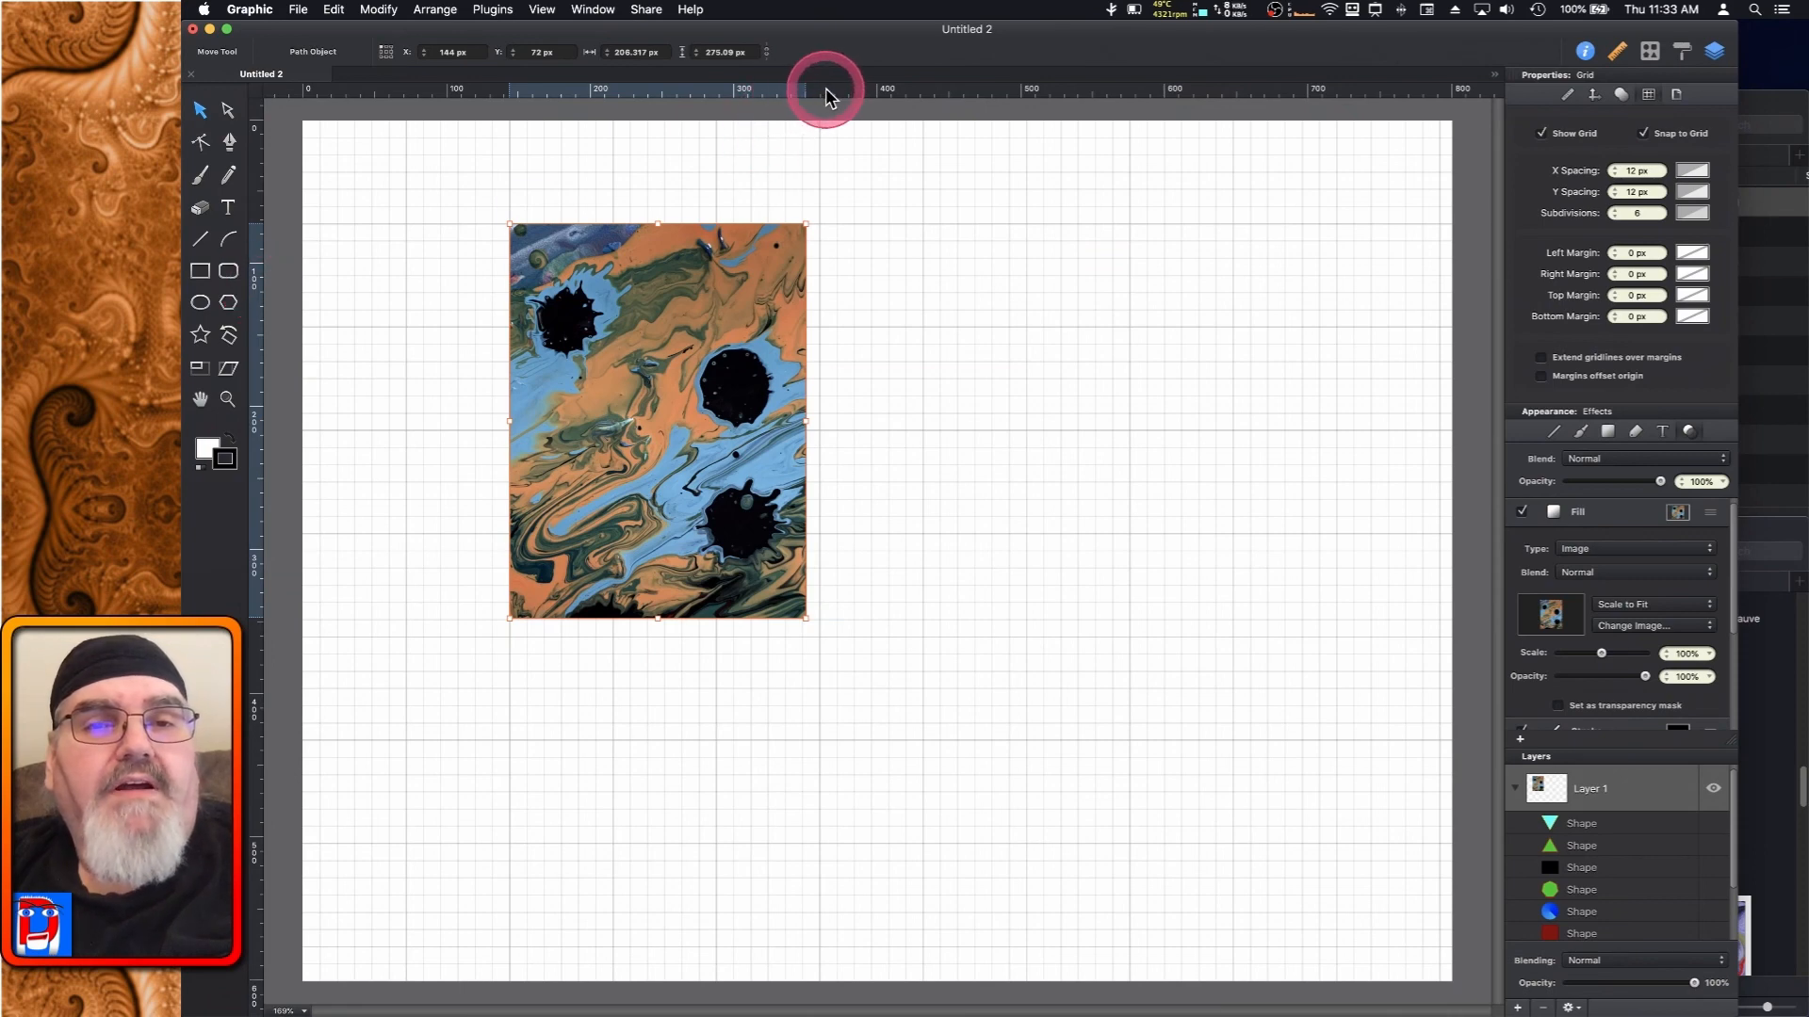
Add horizontal guides along the painting's top and bottom edges, and raise the image with both guides so its top sits at Y 24 px
drag(823, 88, 838, 226)
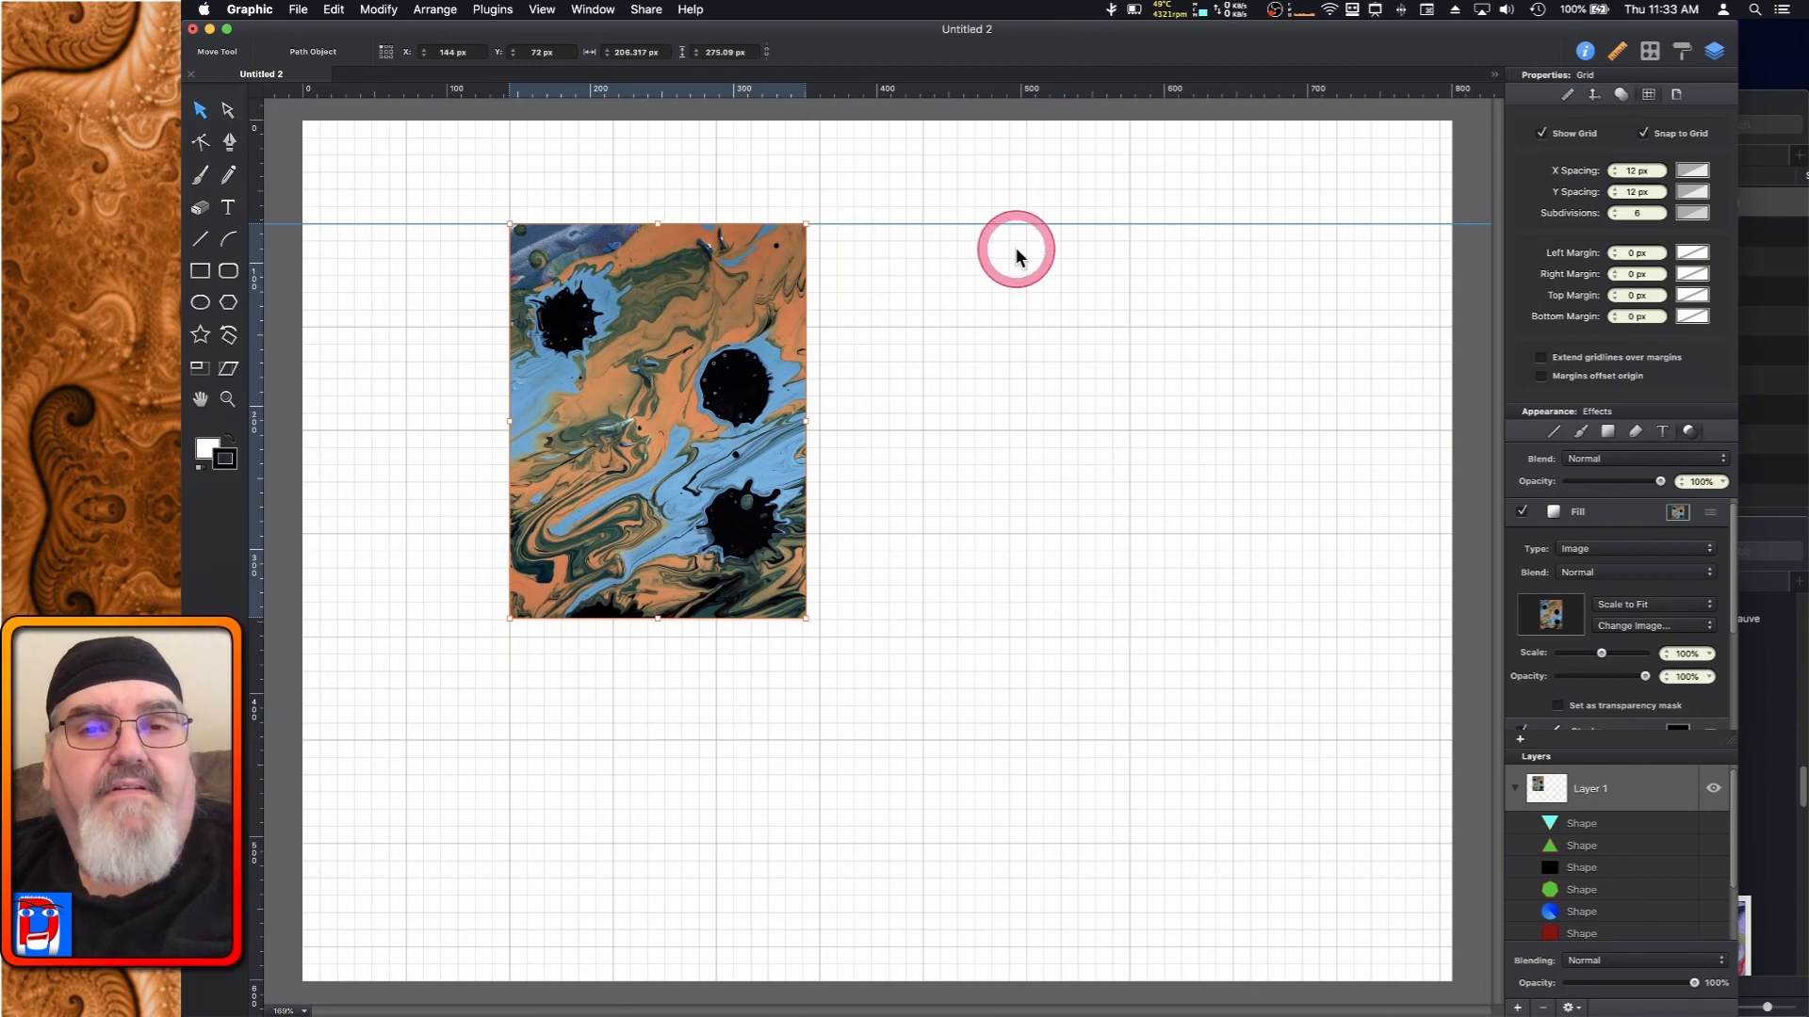
drag(1013, 89, 977, 616)
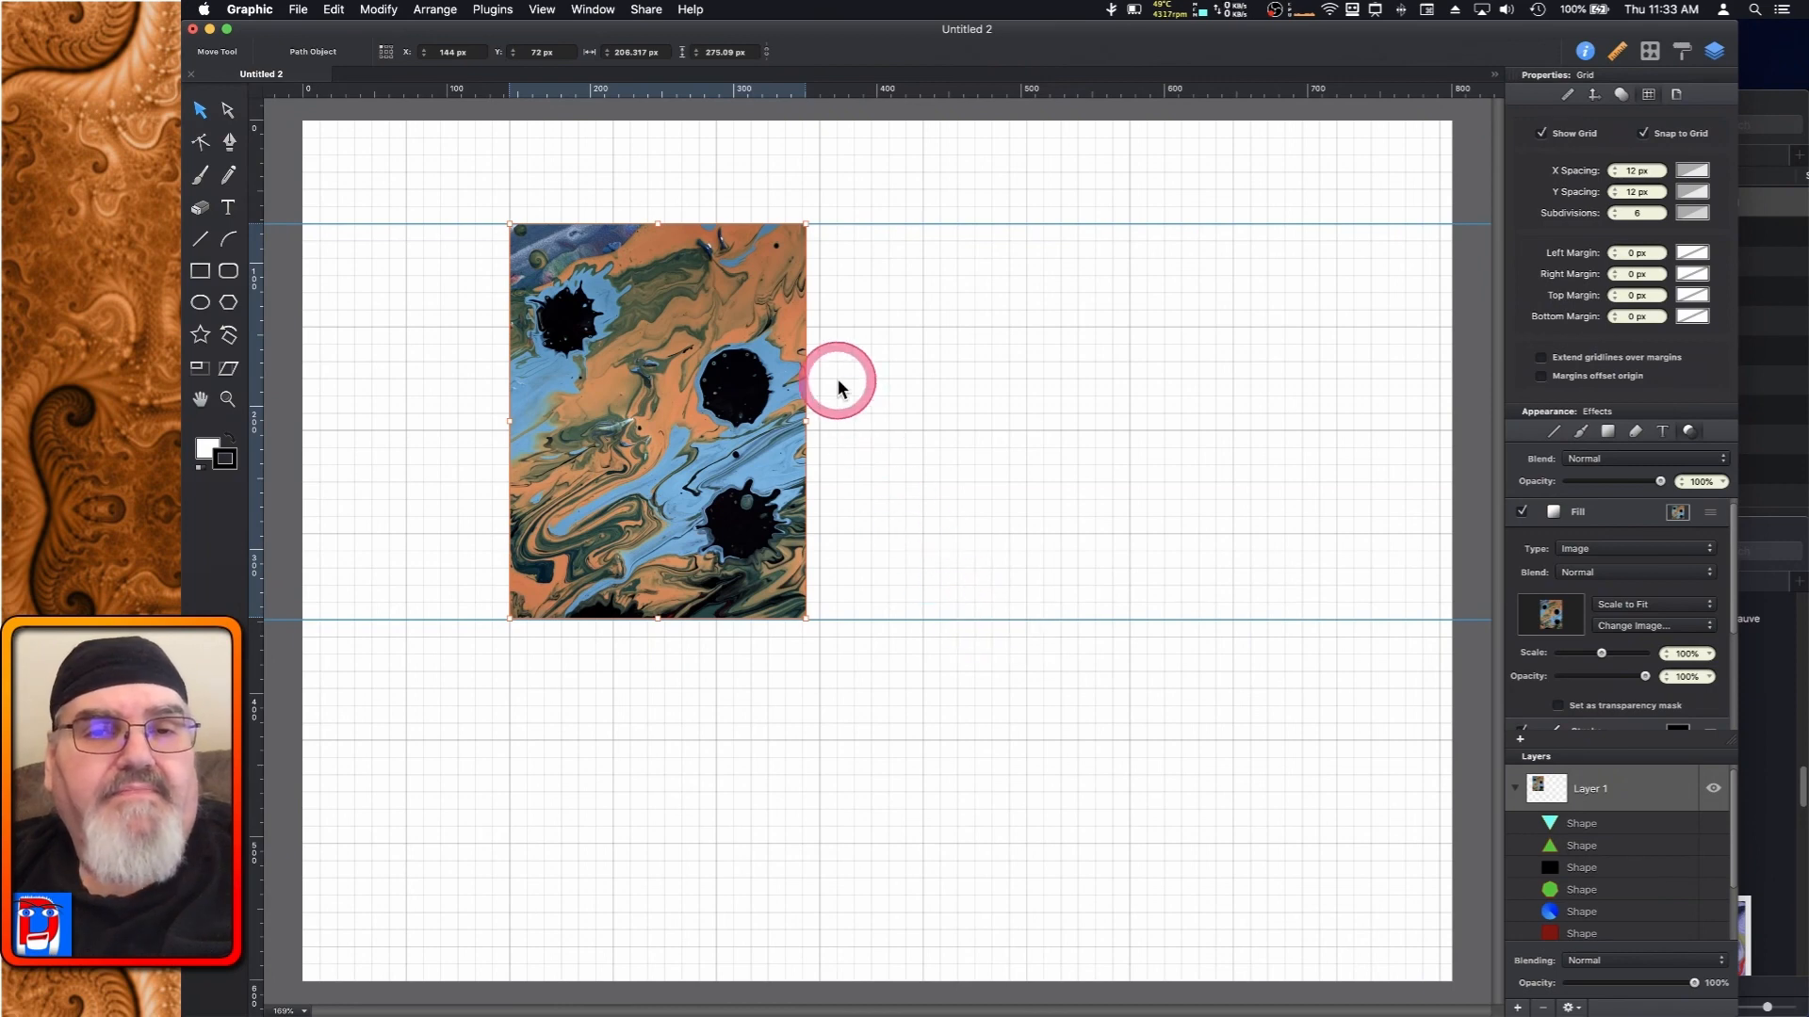
drag(908, 215, 902, 160)
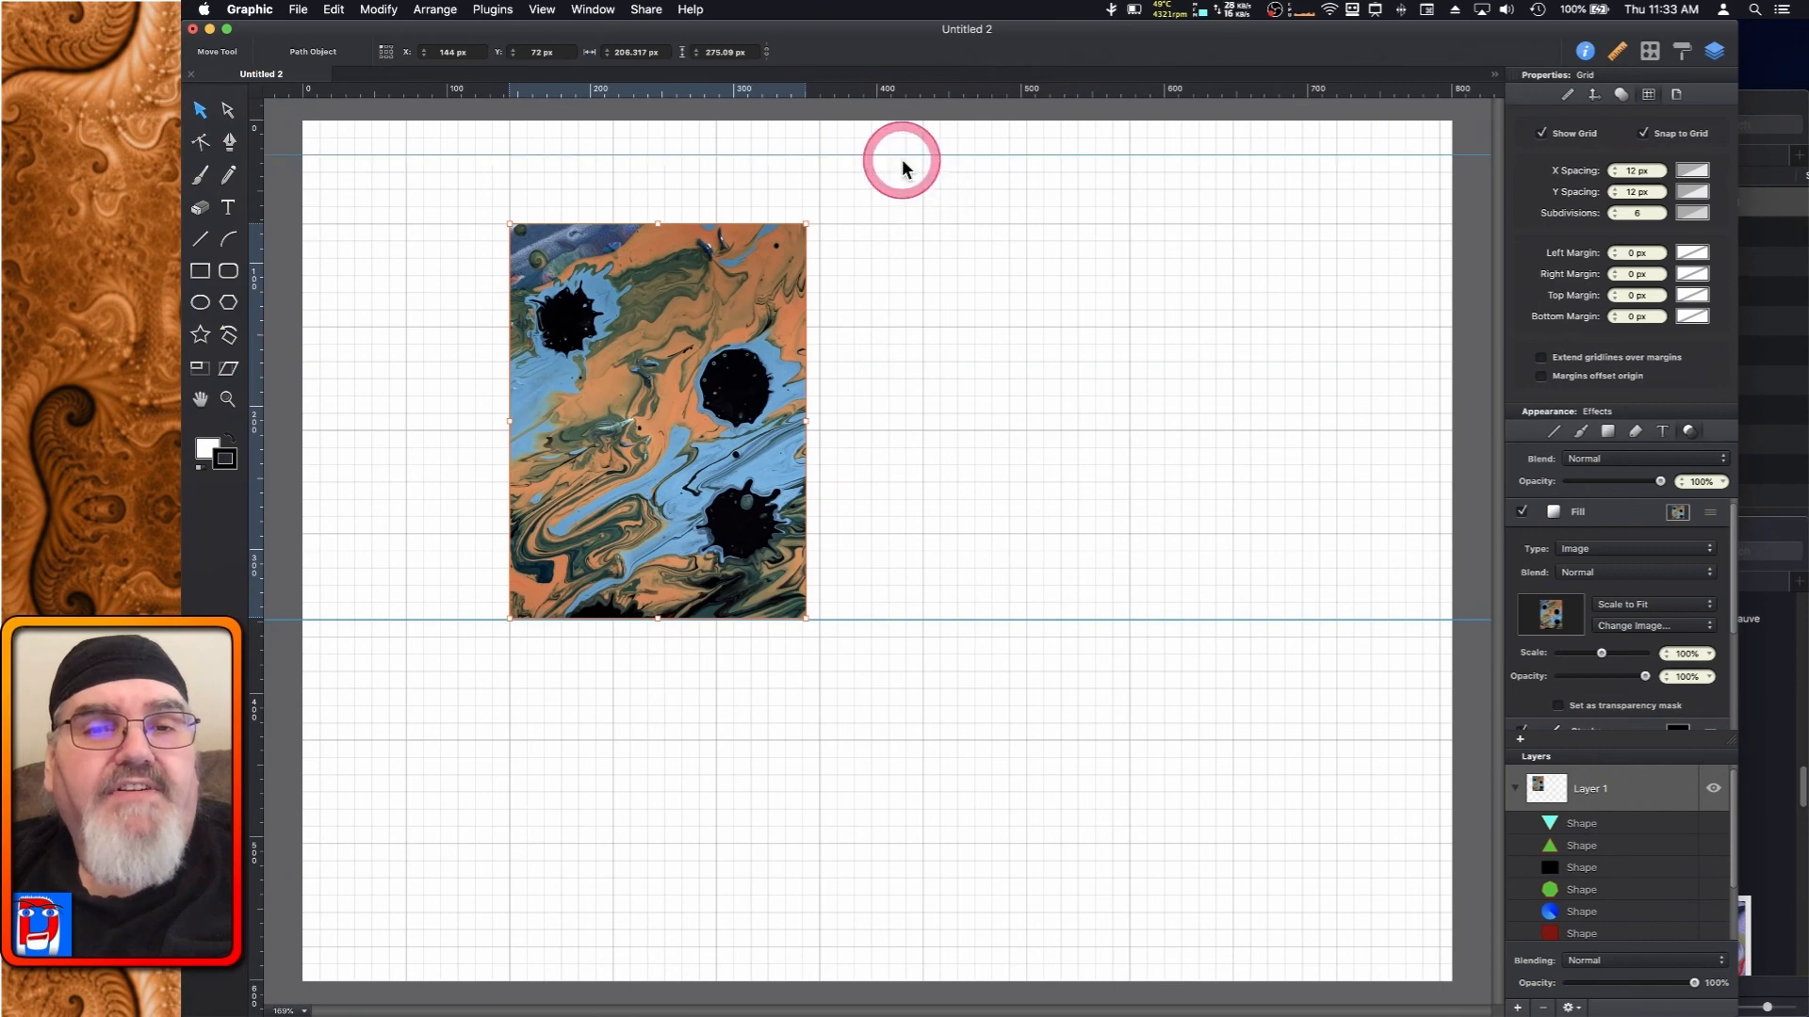
drag(735, 364, 747, 297)
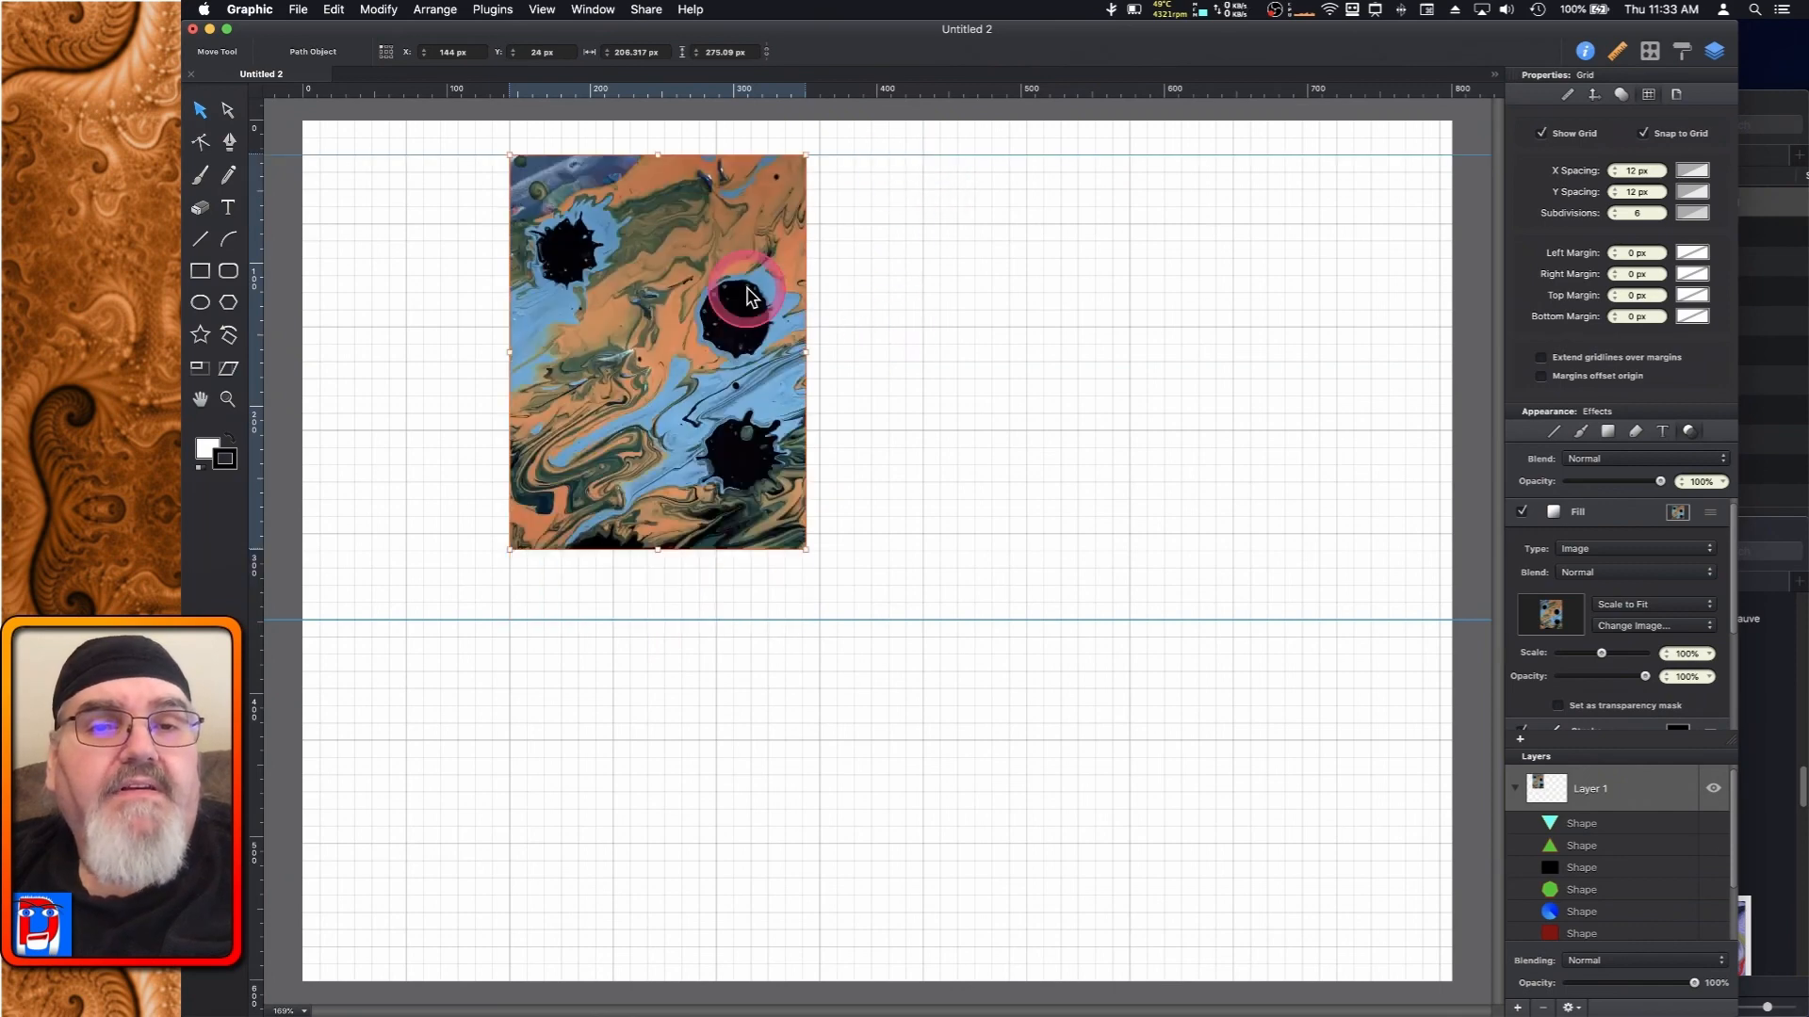
drag(857, 618, 863, 552)
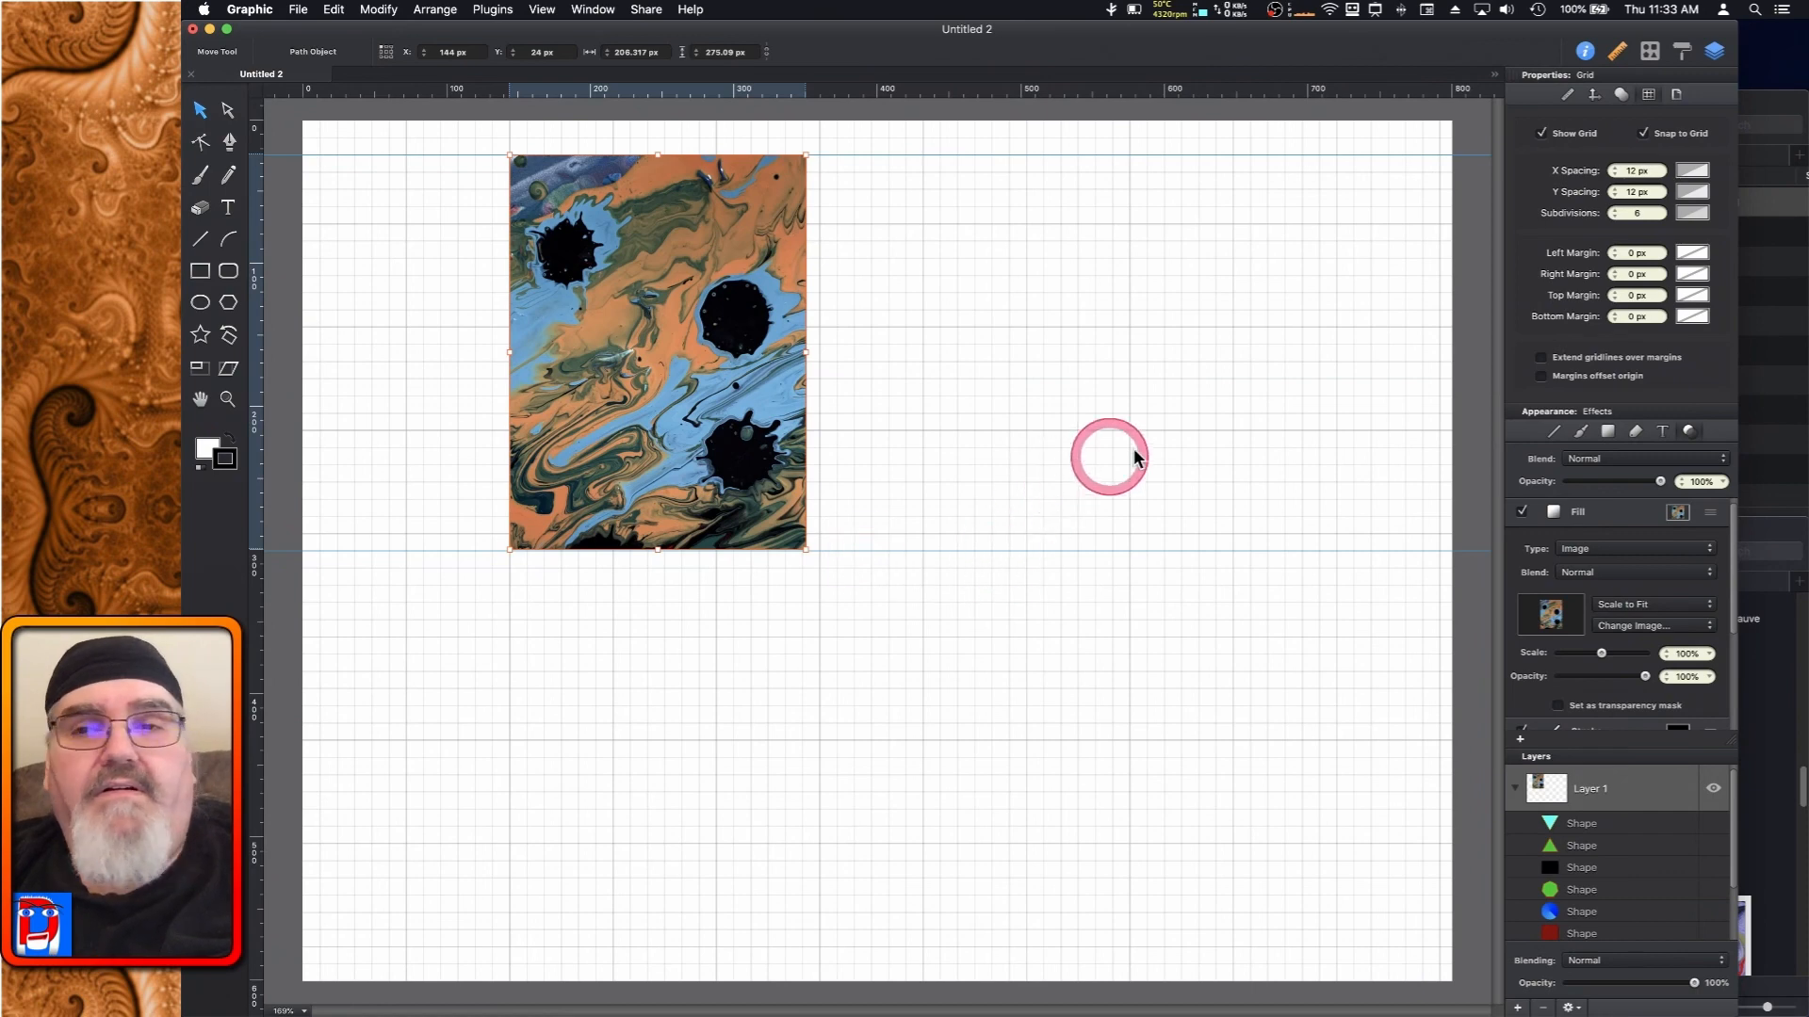
With grid display and snapping turned off, duplicate the painting flush against its right edge and flip the copy horizontally
click(1644, 135)
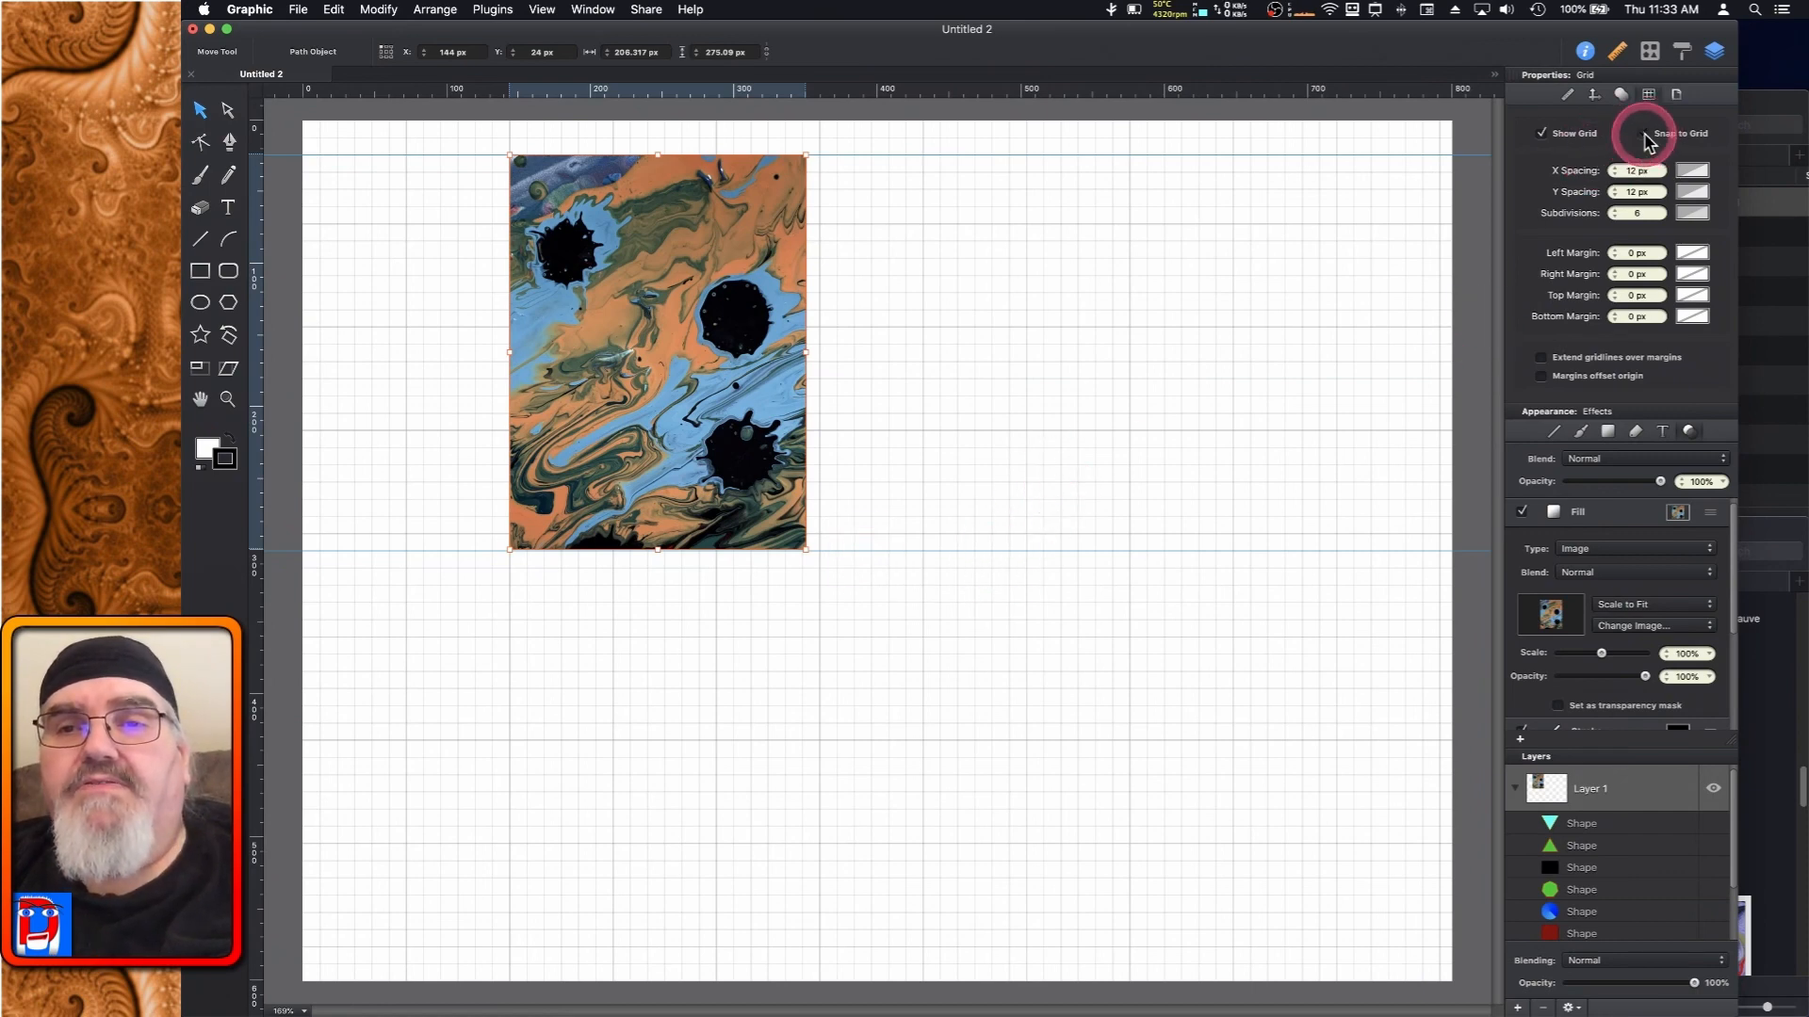
click(1541, 134)
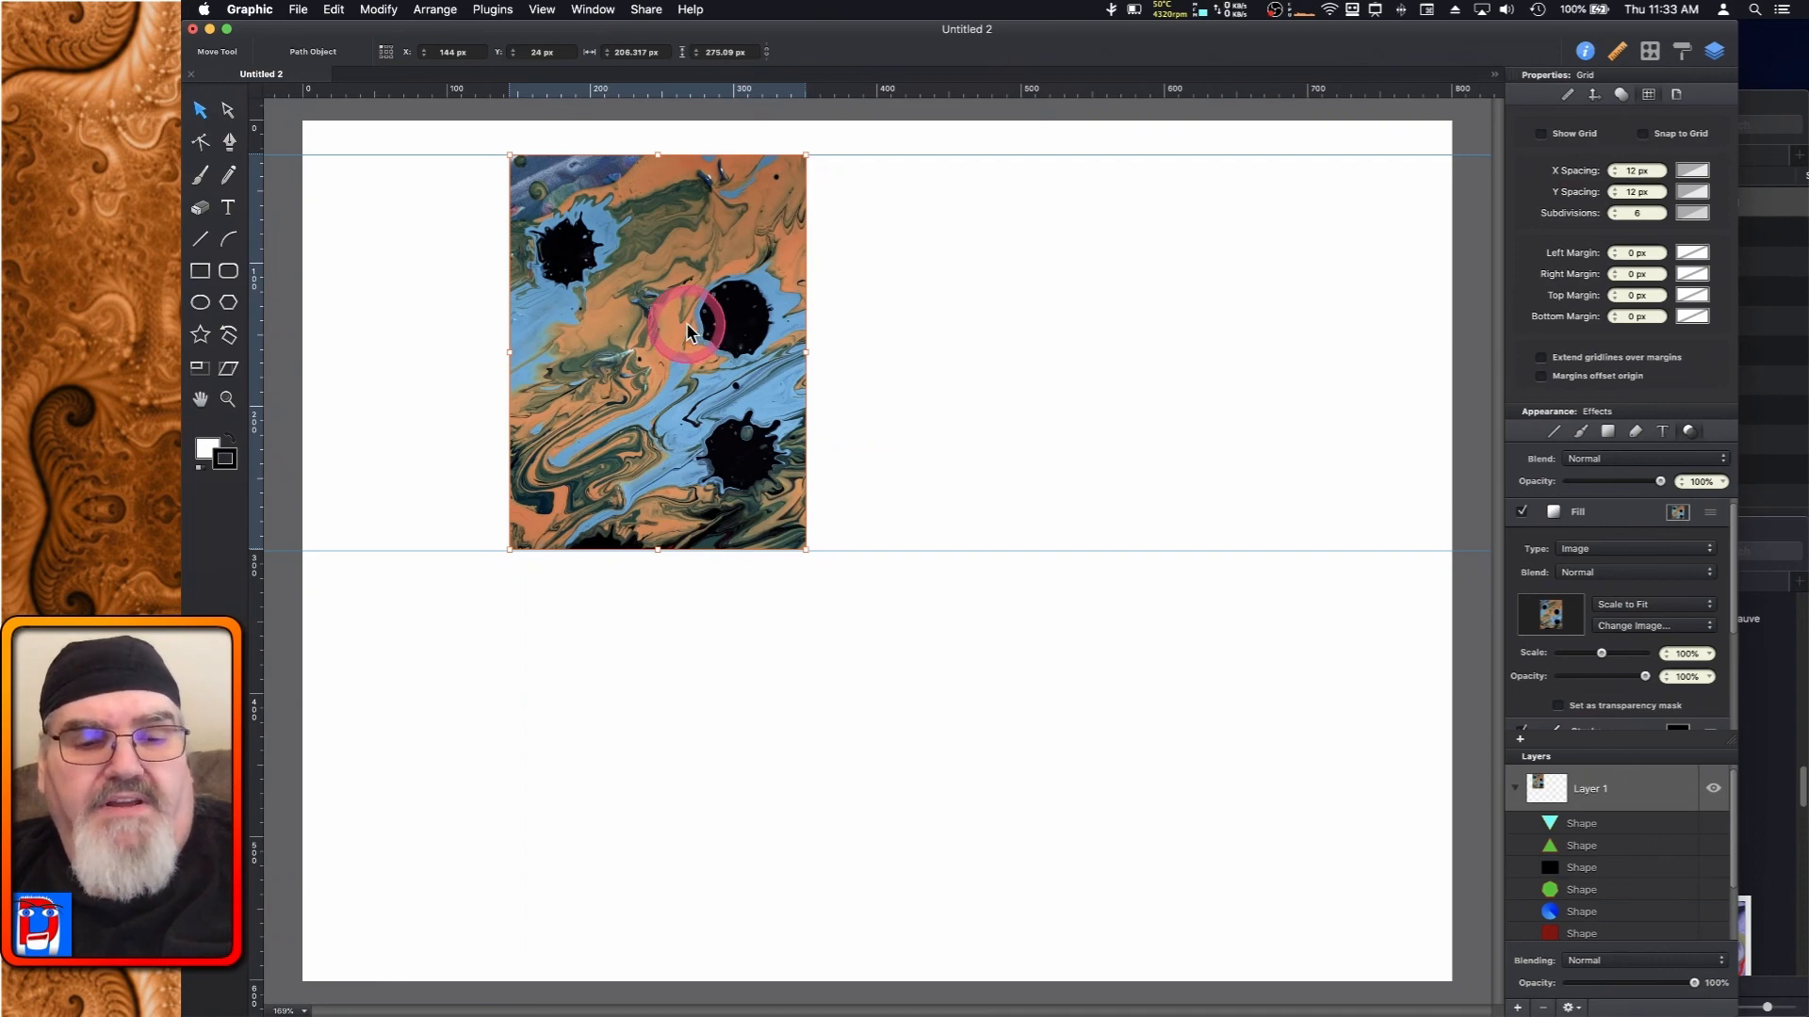
drag(671, 320, 970, 330)
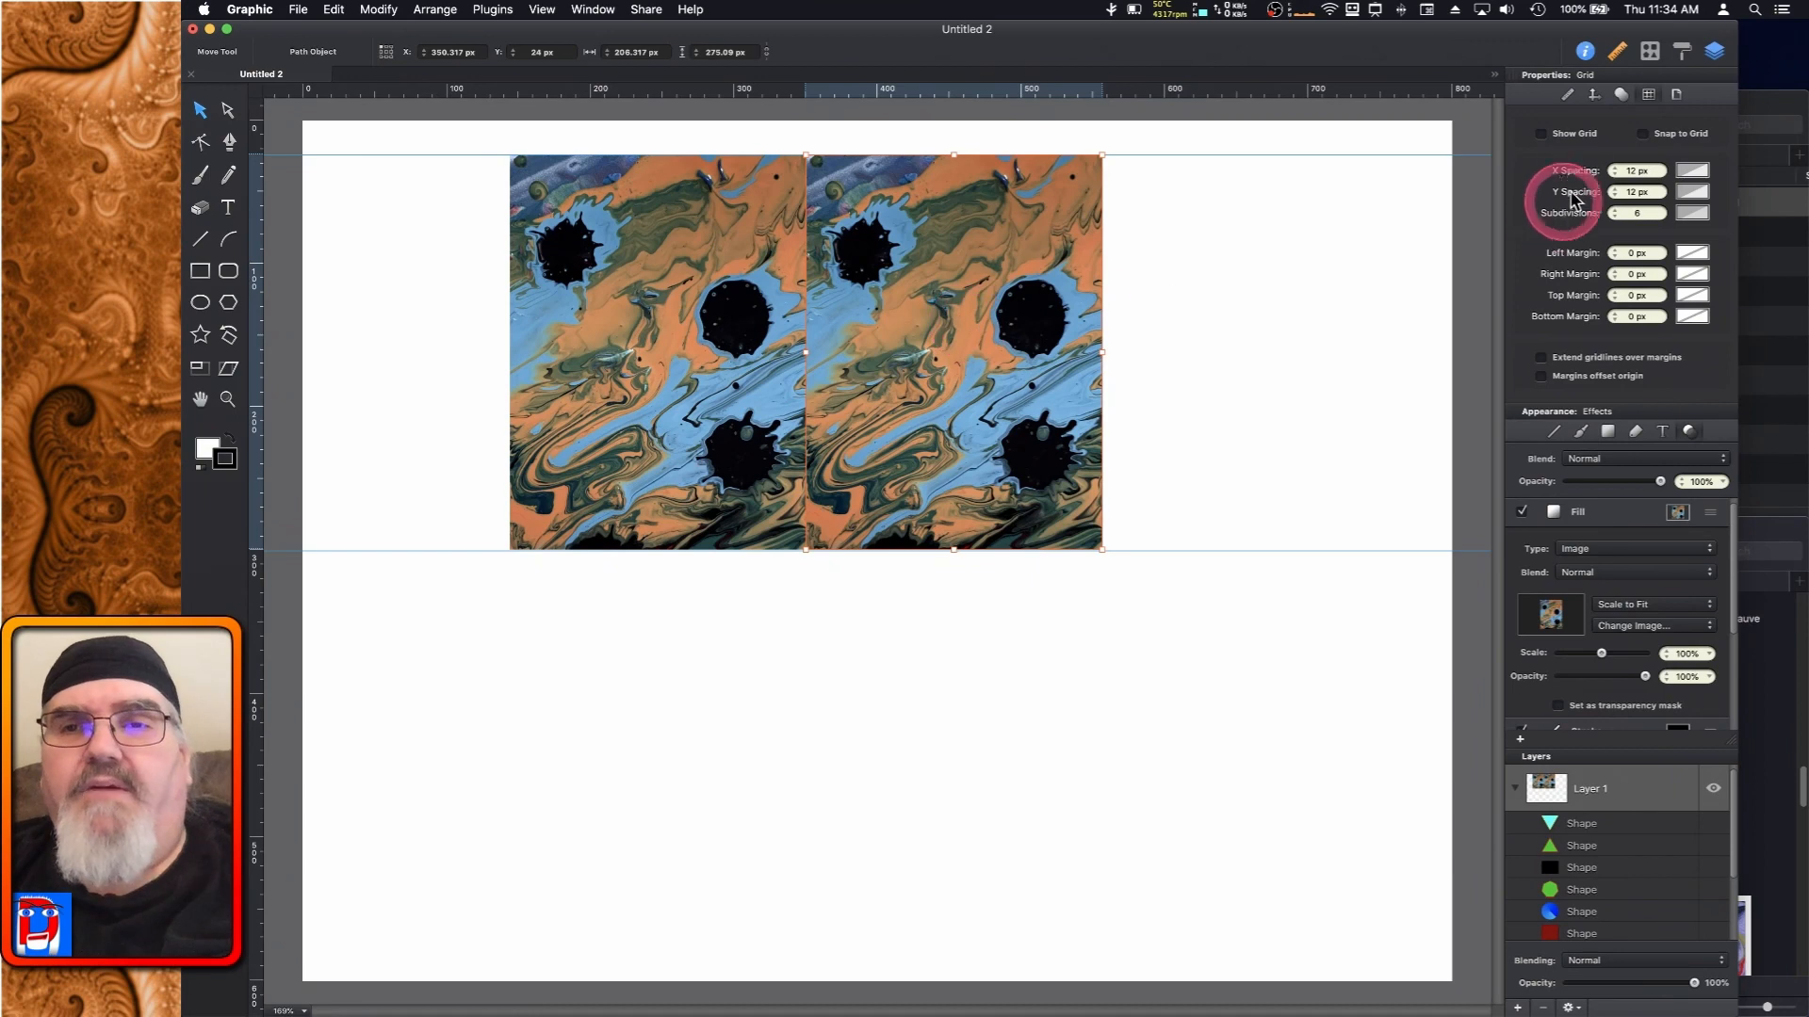
click(1594, 97)
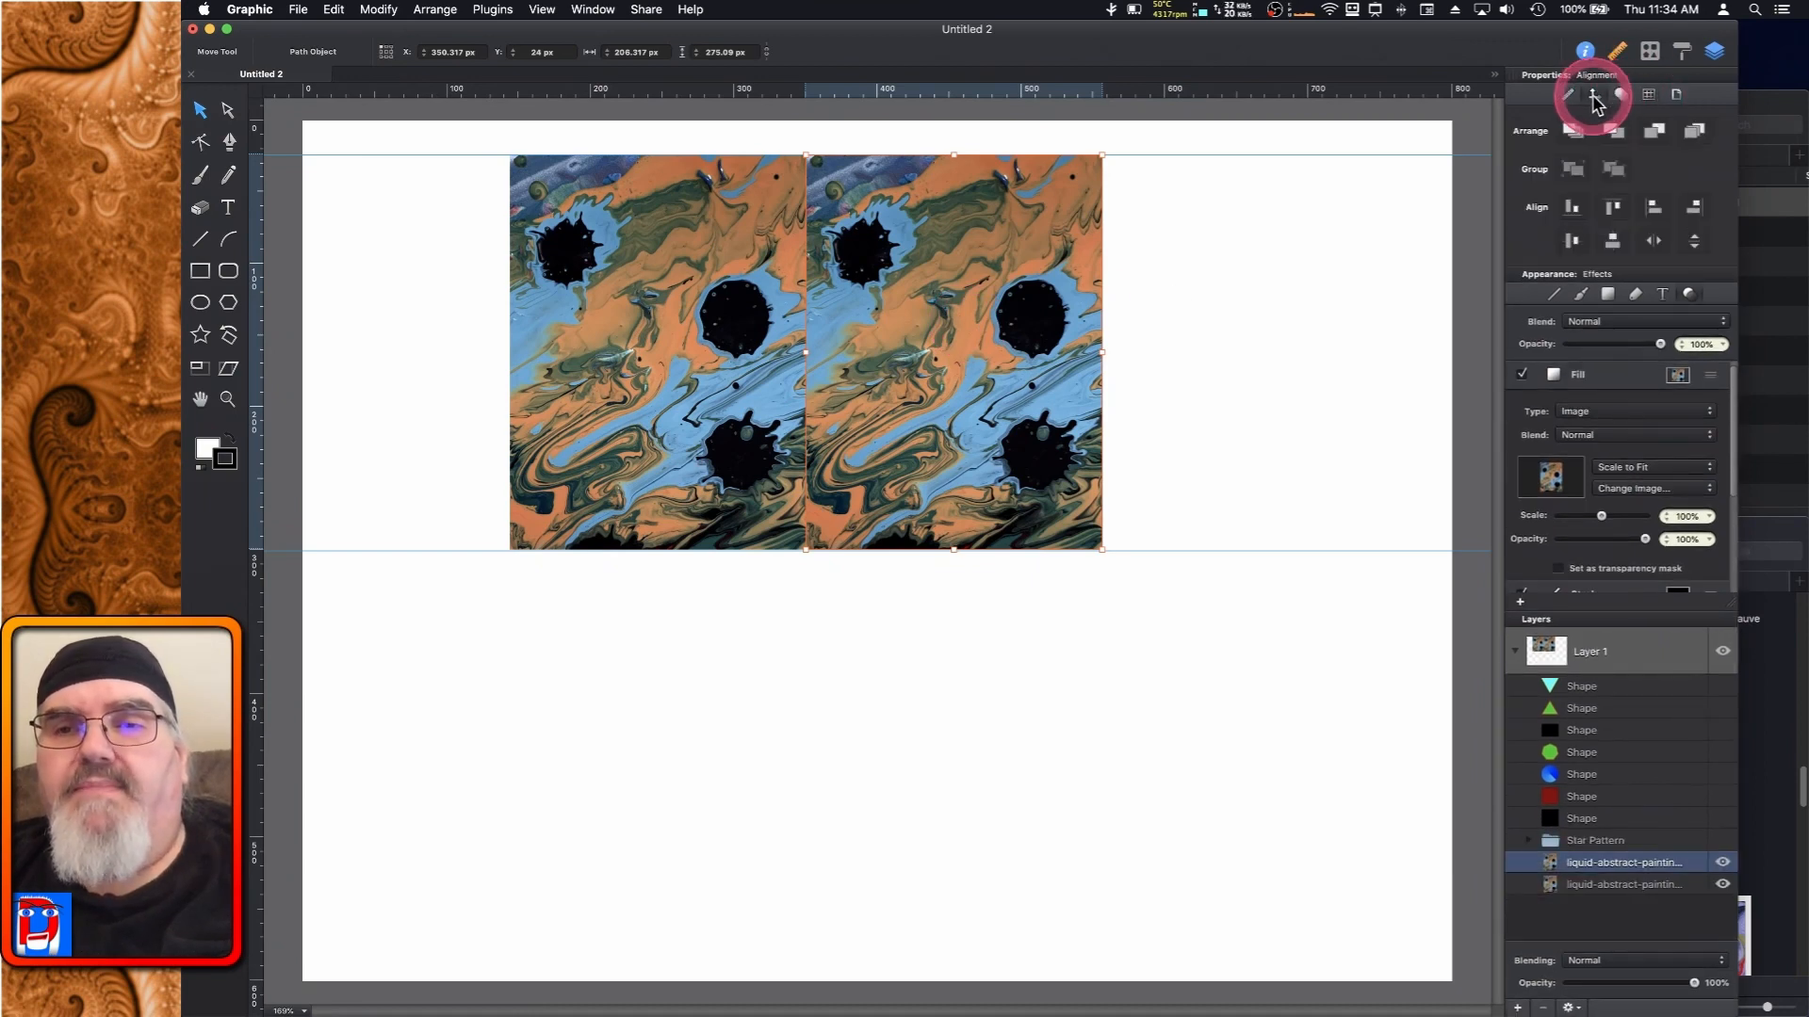
click(1656, 243)
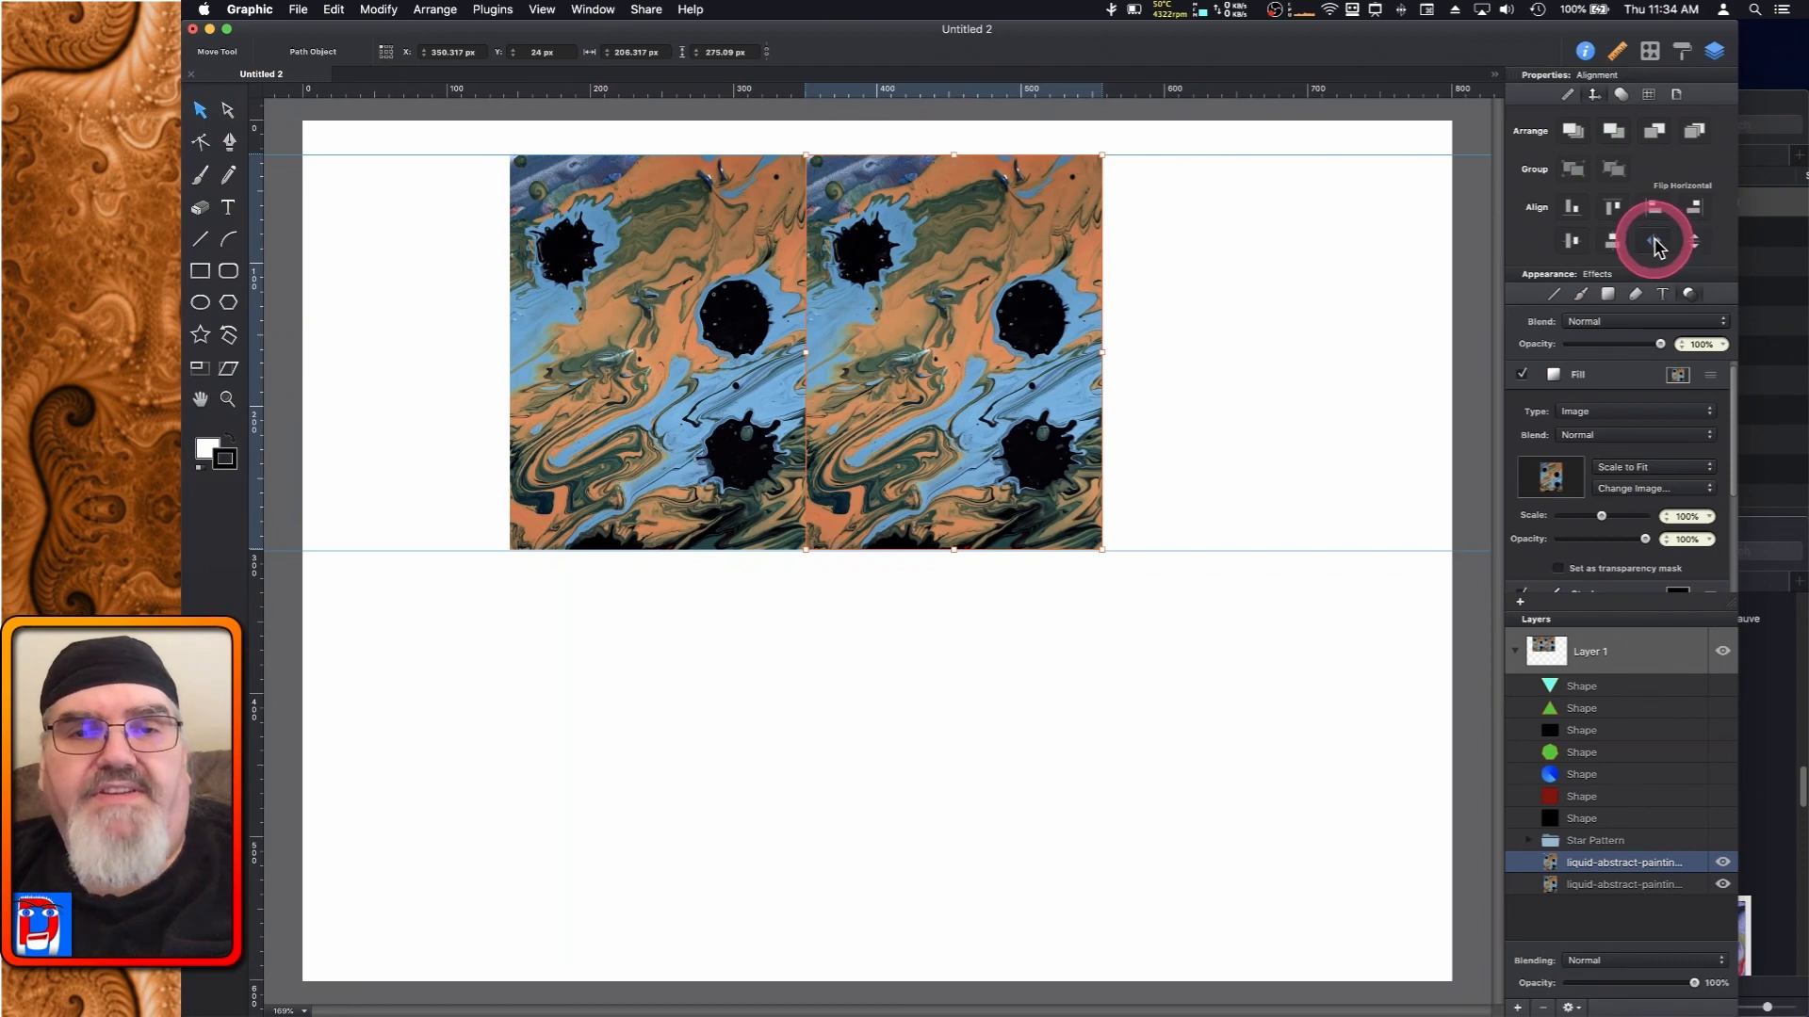
click(1655, 243)
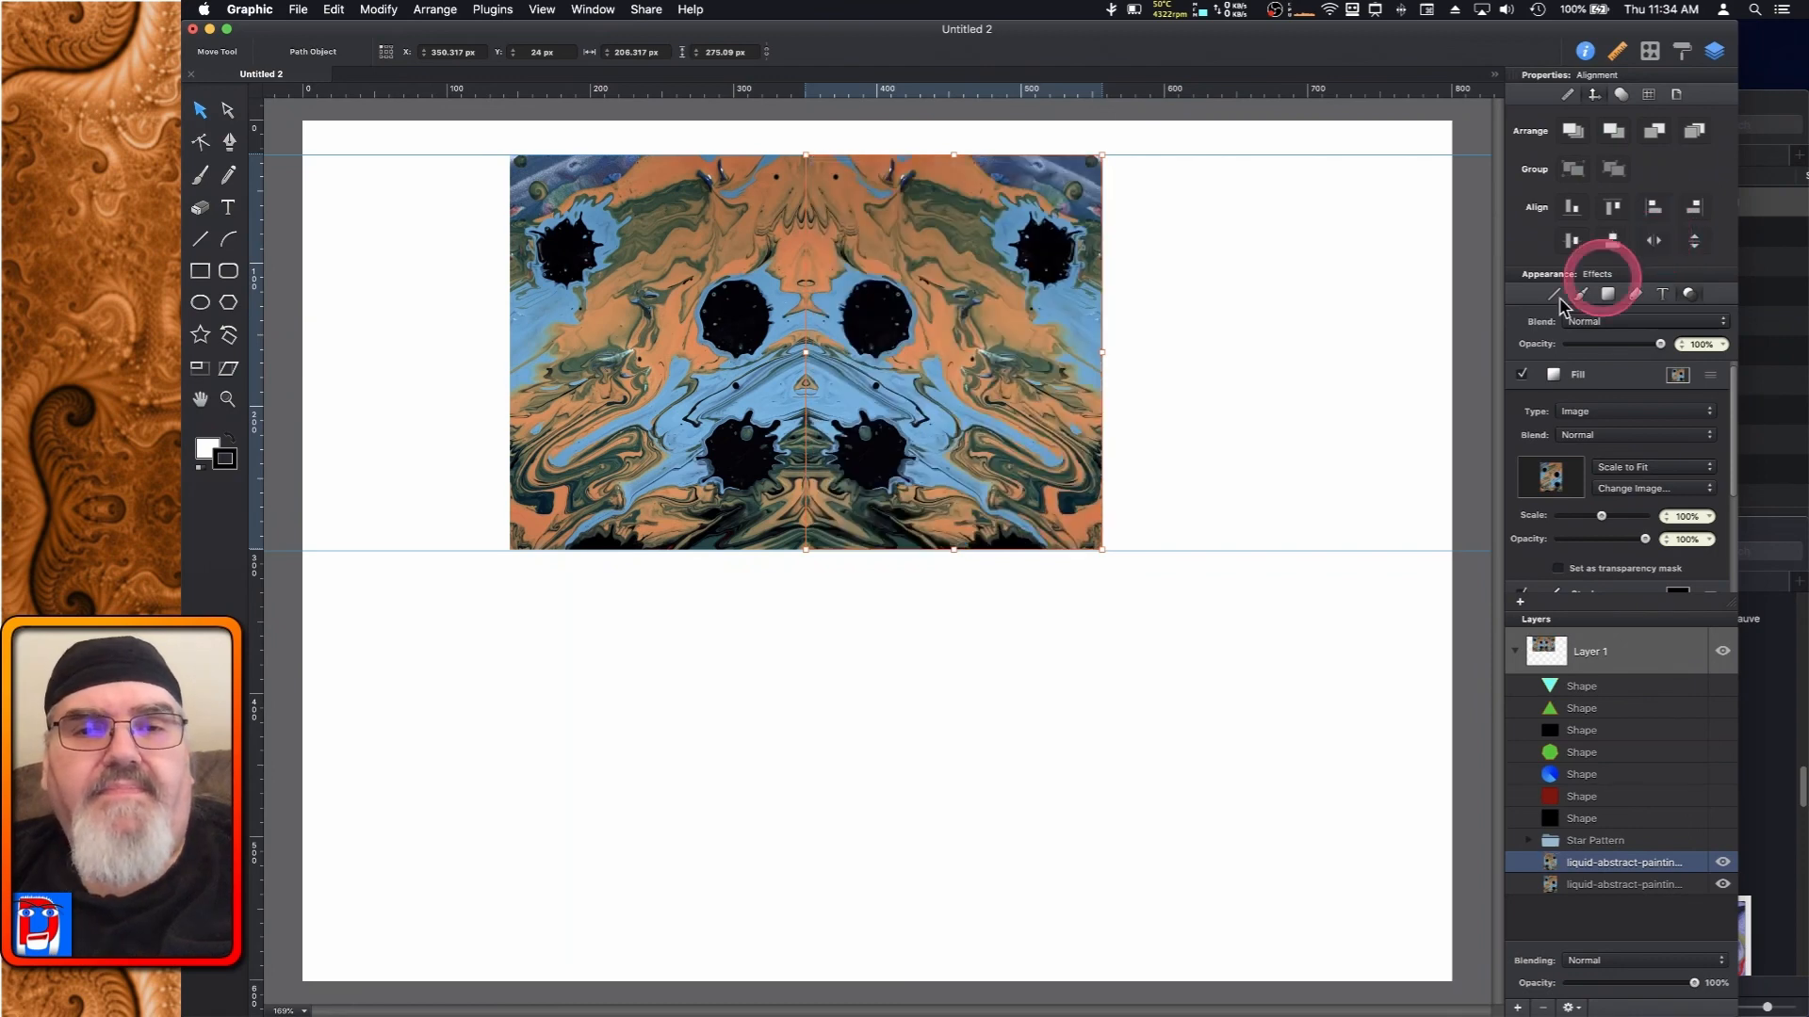
Duplicate the mirrored pair of images directly below itself at Y 300 px and flip the copies vertically
drag(1153, 401, 566, 343)
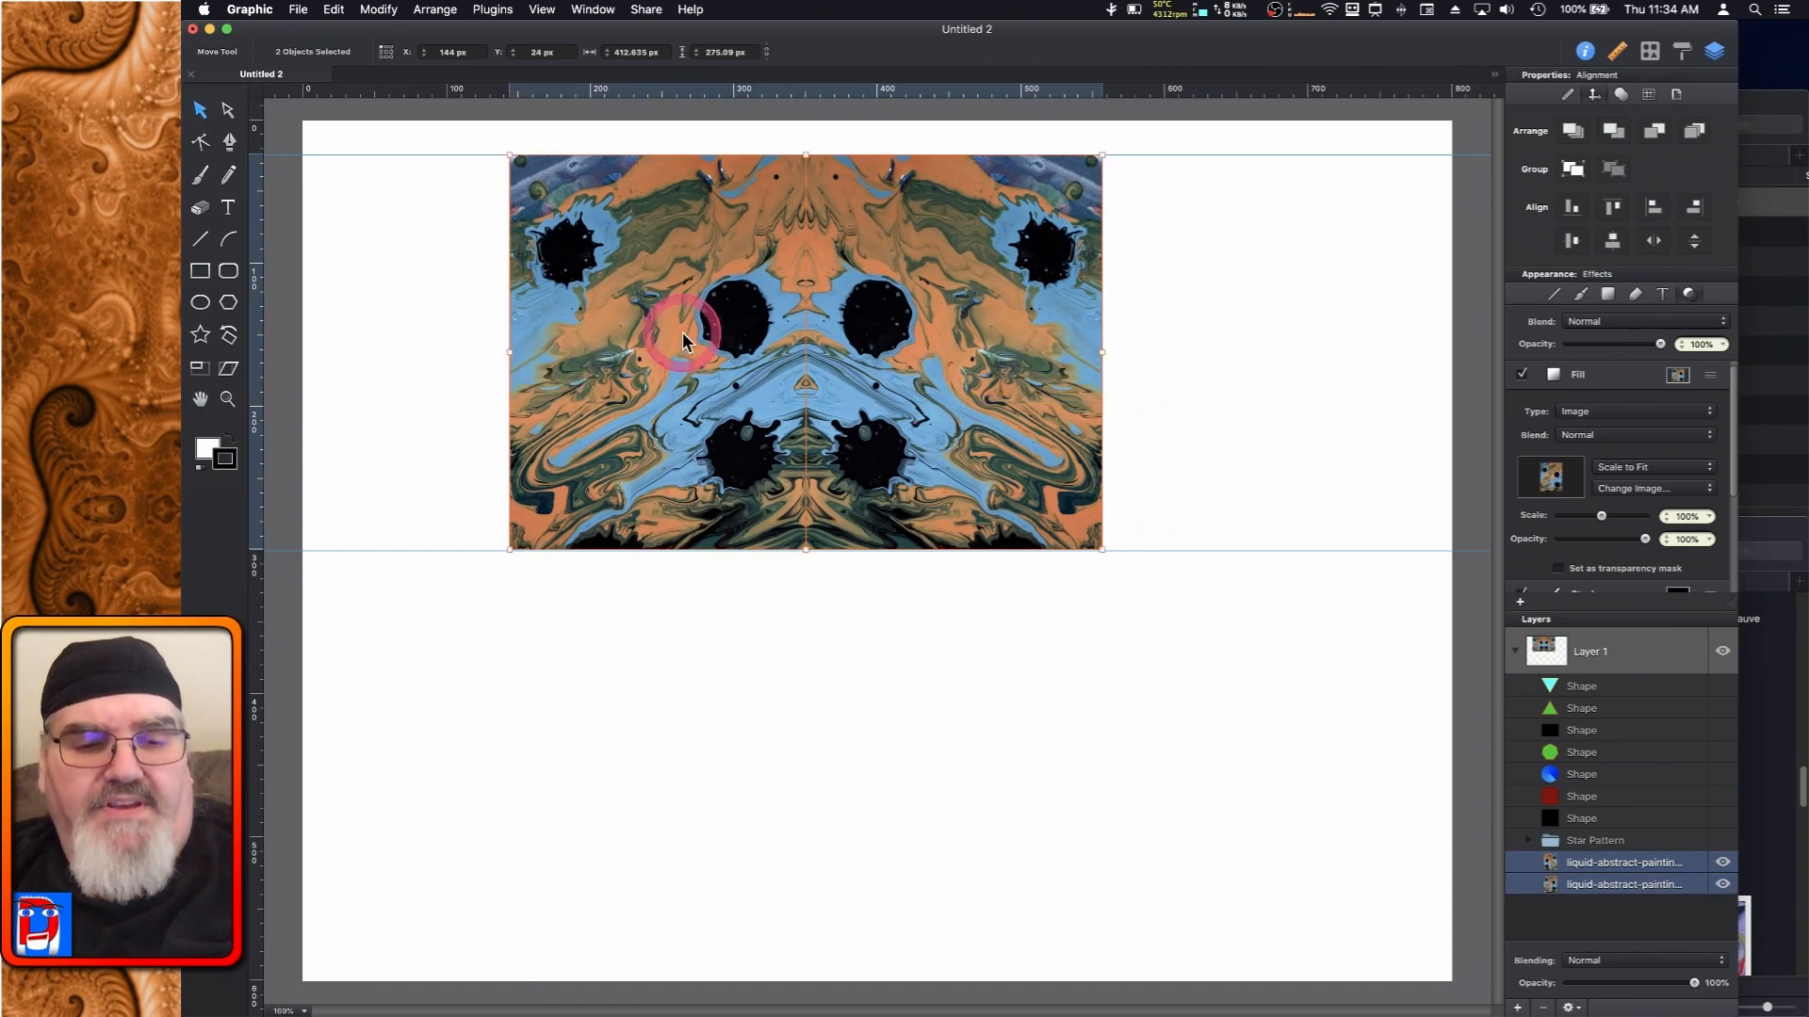
drag(685, 333, 684, 737)
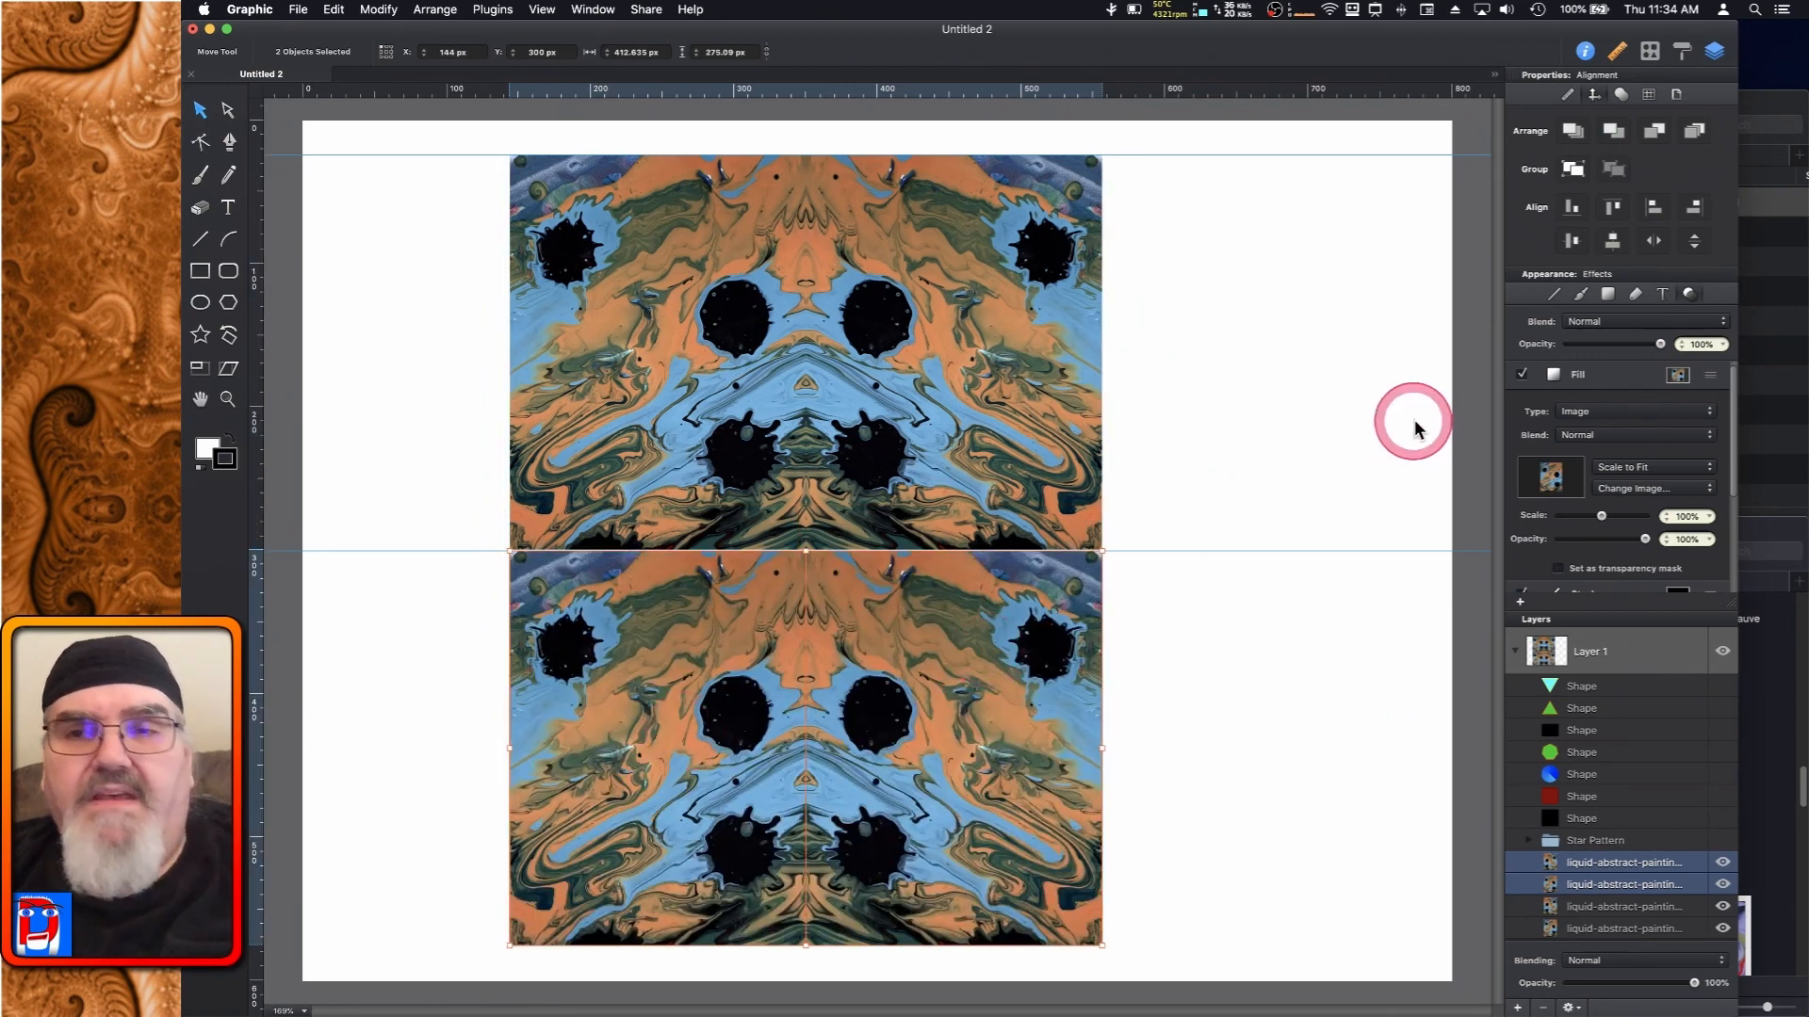
click(1696, 245)
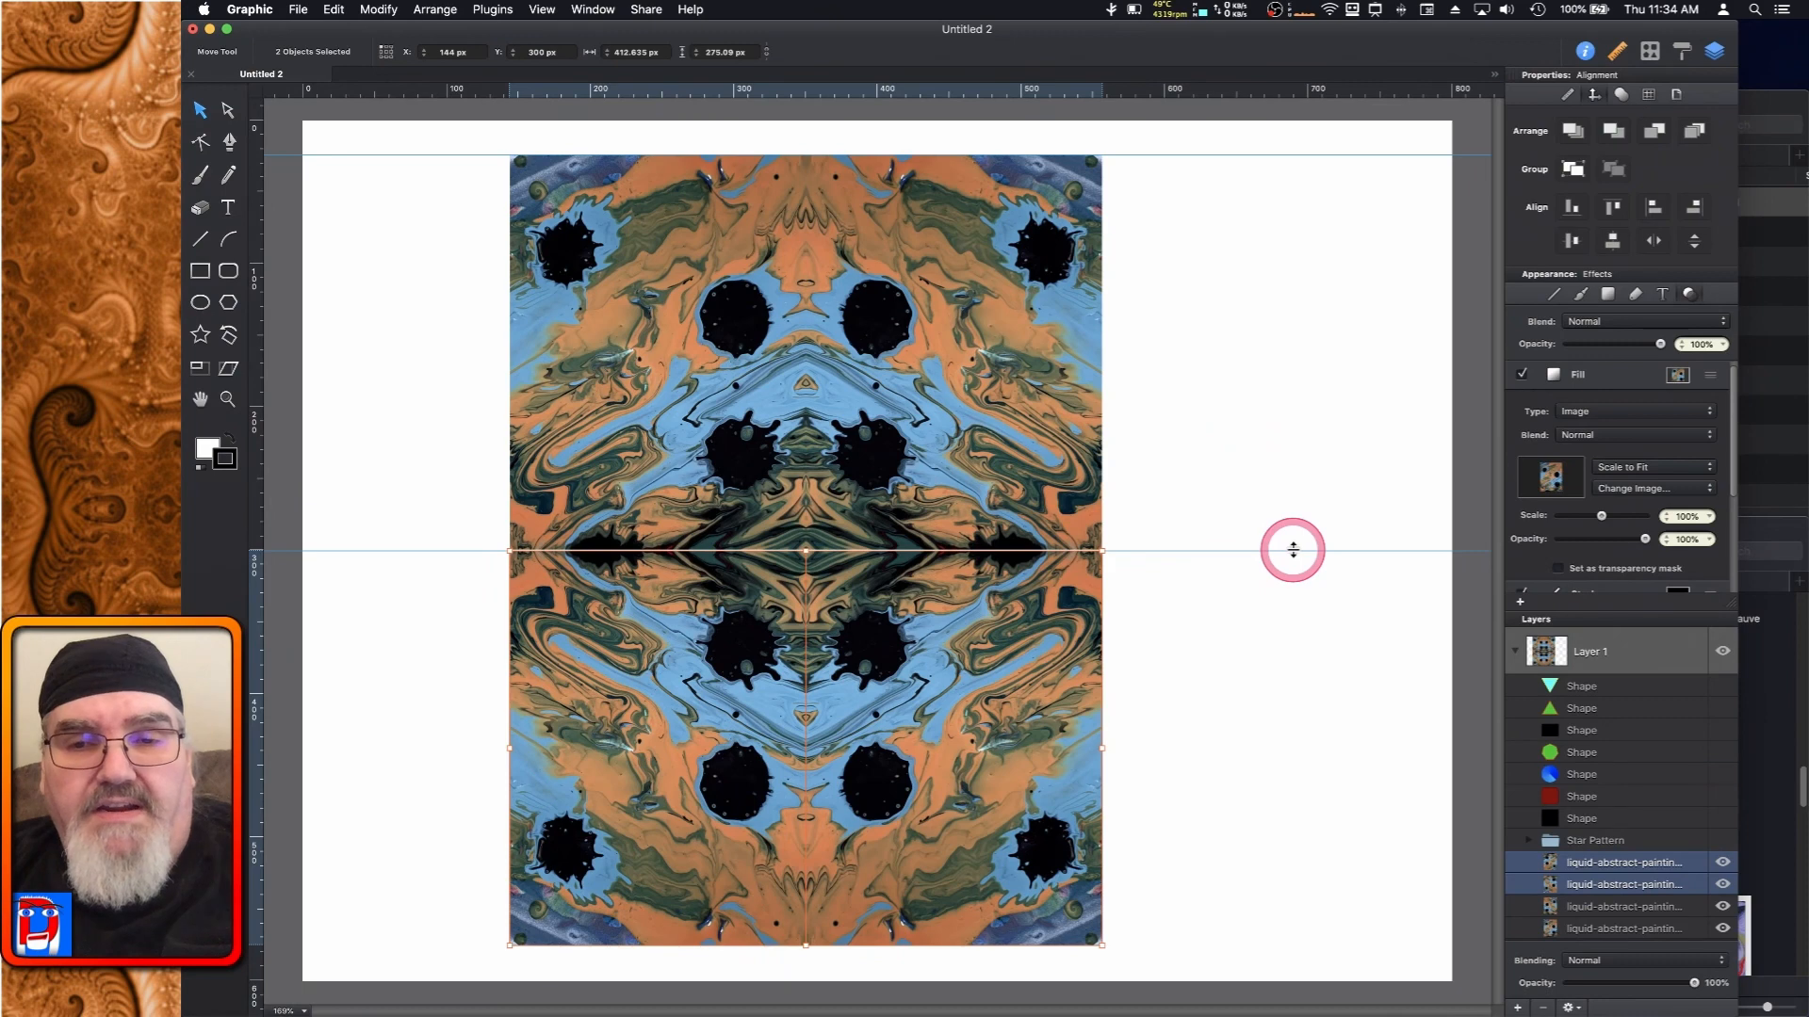
Remove the guide between the two image rows and nudge the lower pair up 1 px to close the horizontal seam
drag(1292, 549, 1211, 197)
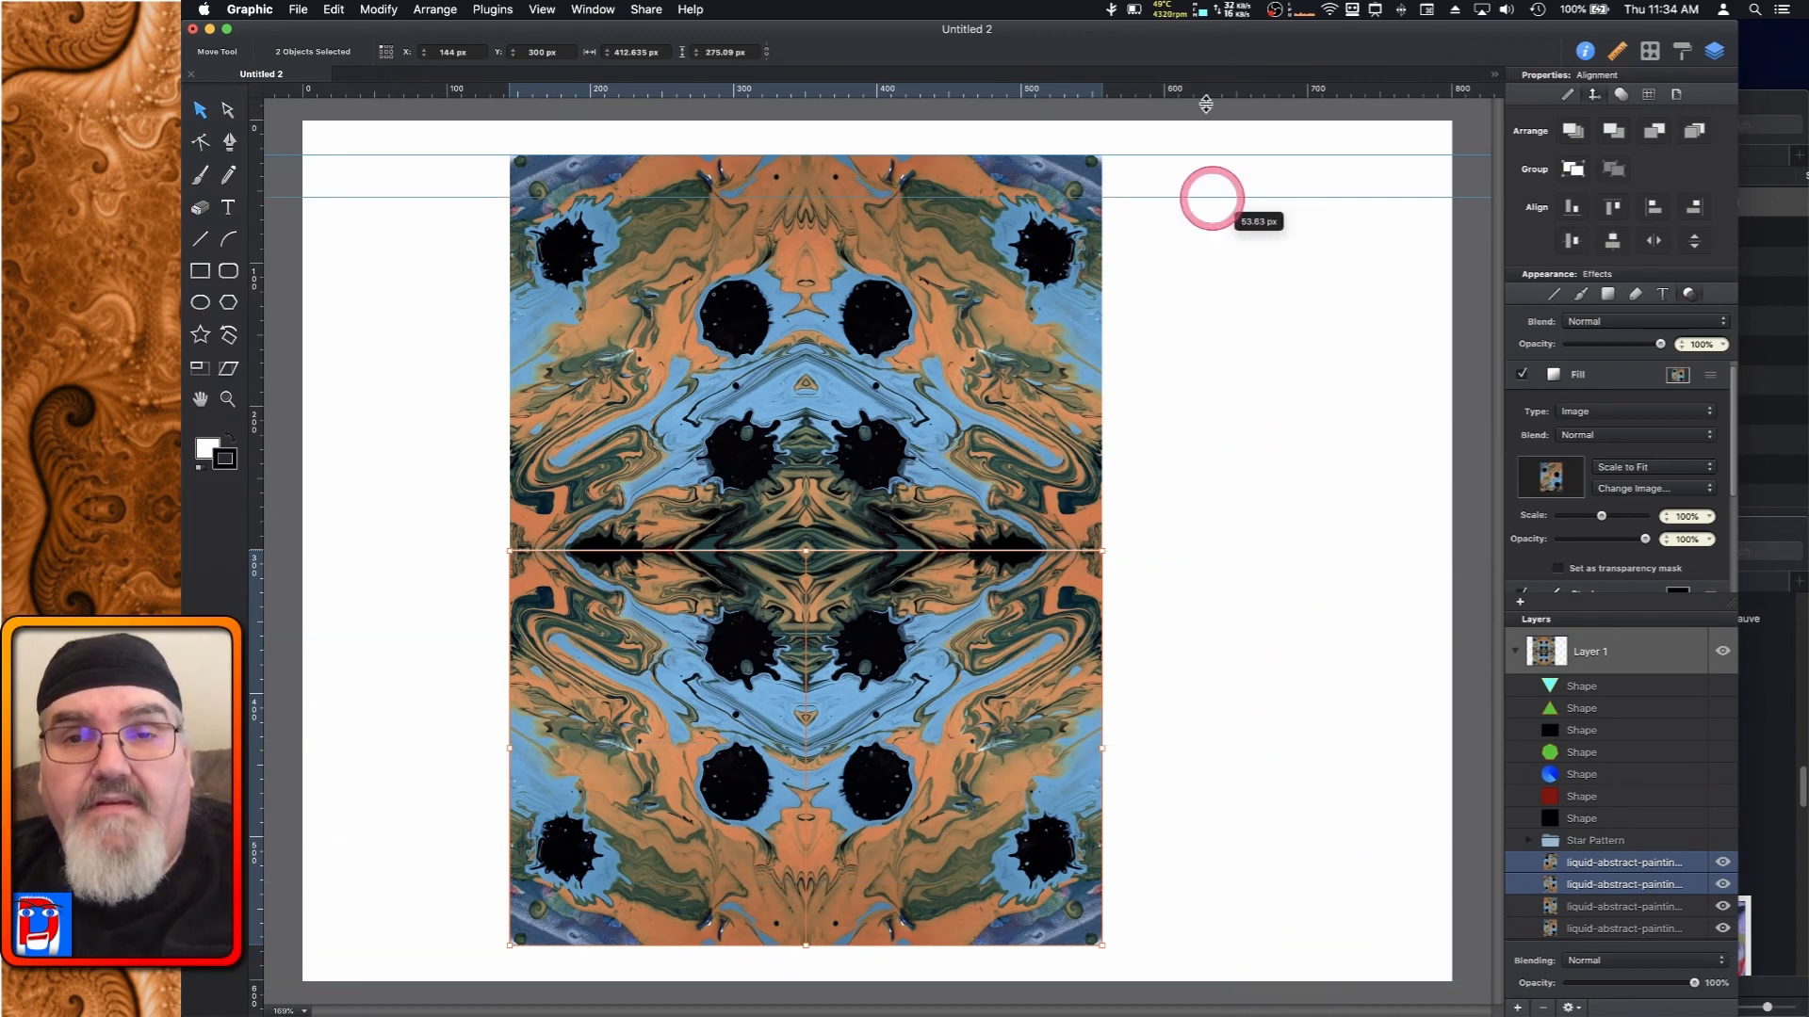
drag(1206, 103, 1211, 14)
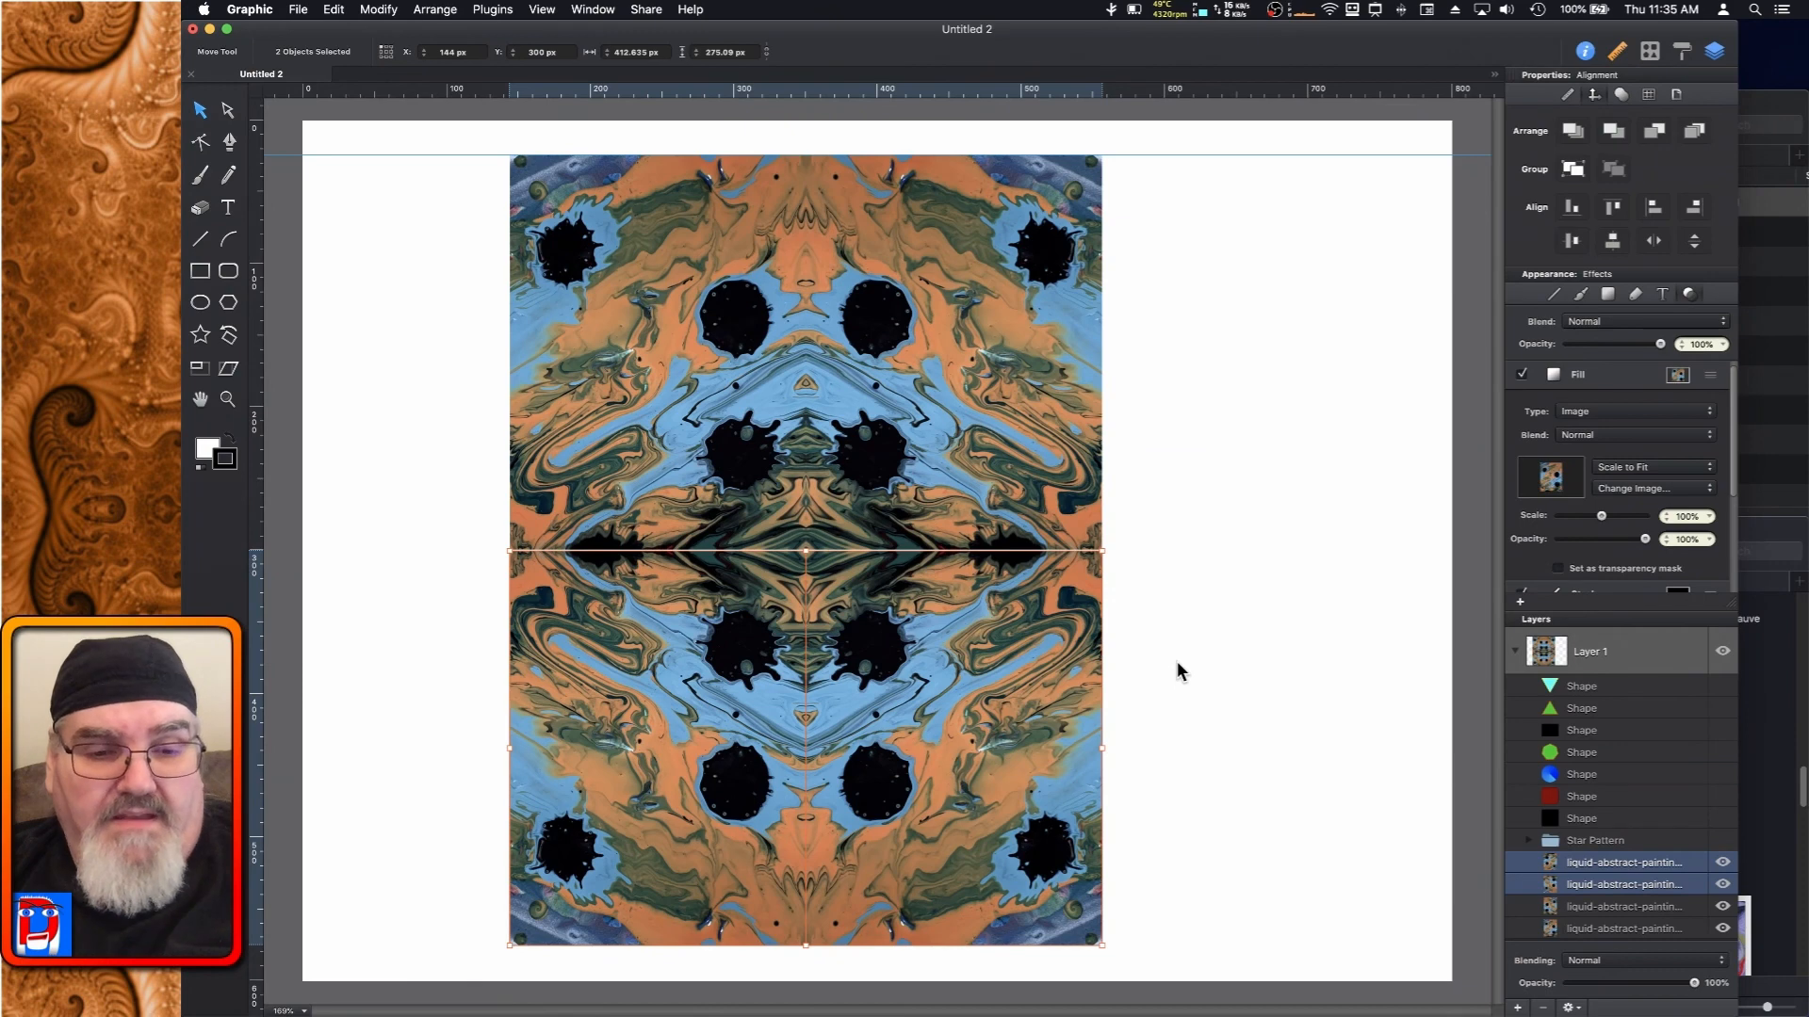
key(Up)
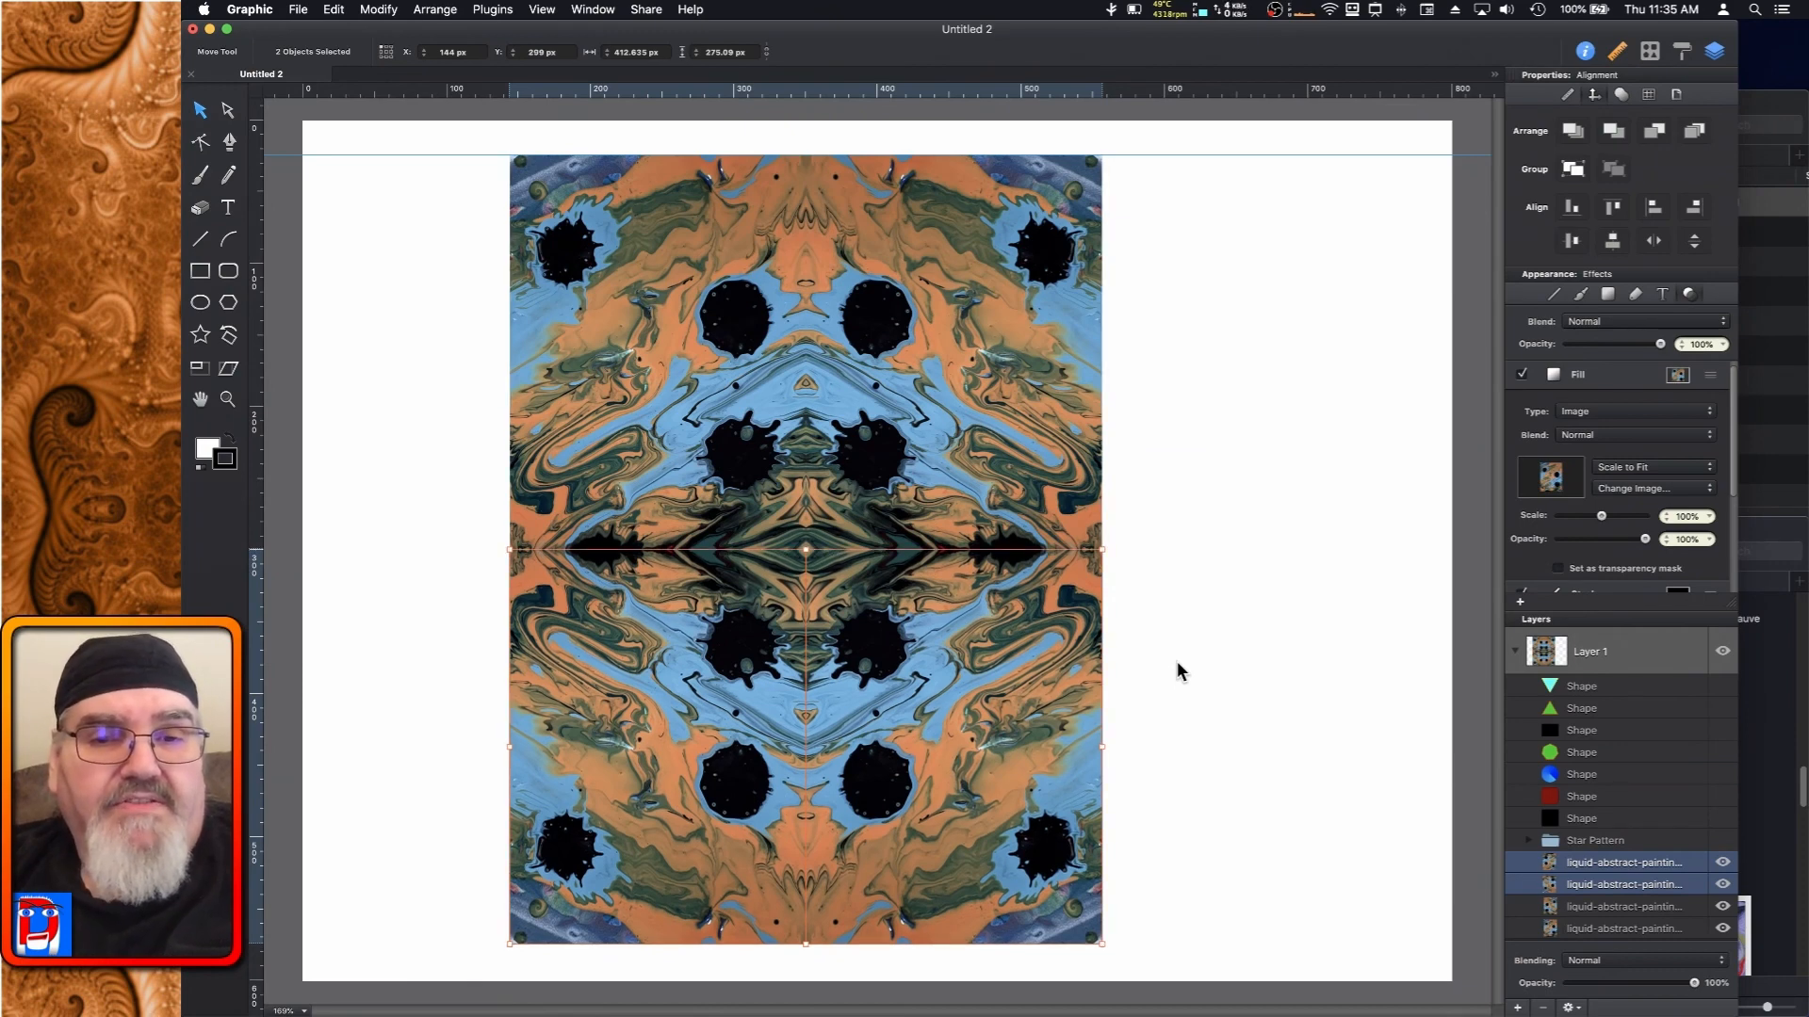
Nudge the two images of the right-hand column 1 px to the left to close the vertical seam, and clear the selection
click(1159, 561)
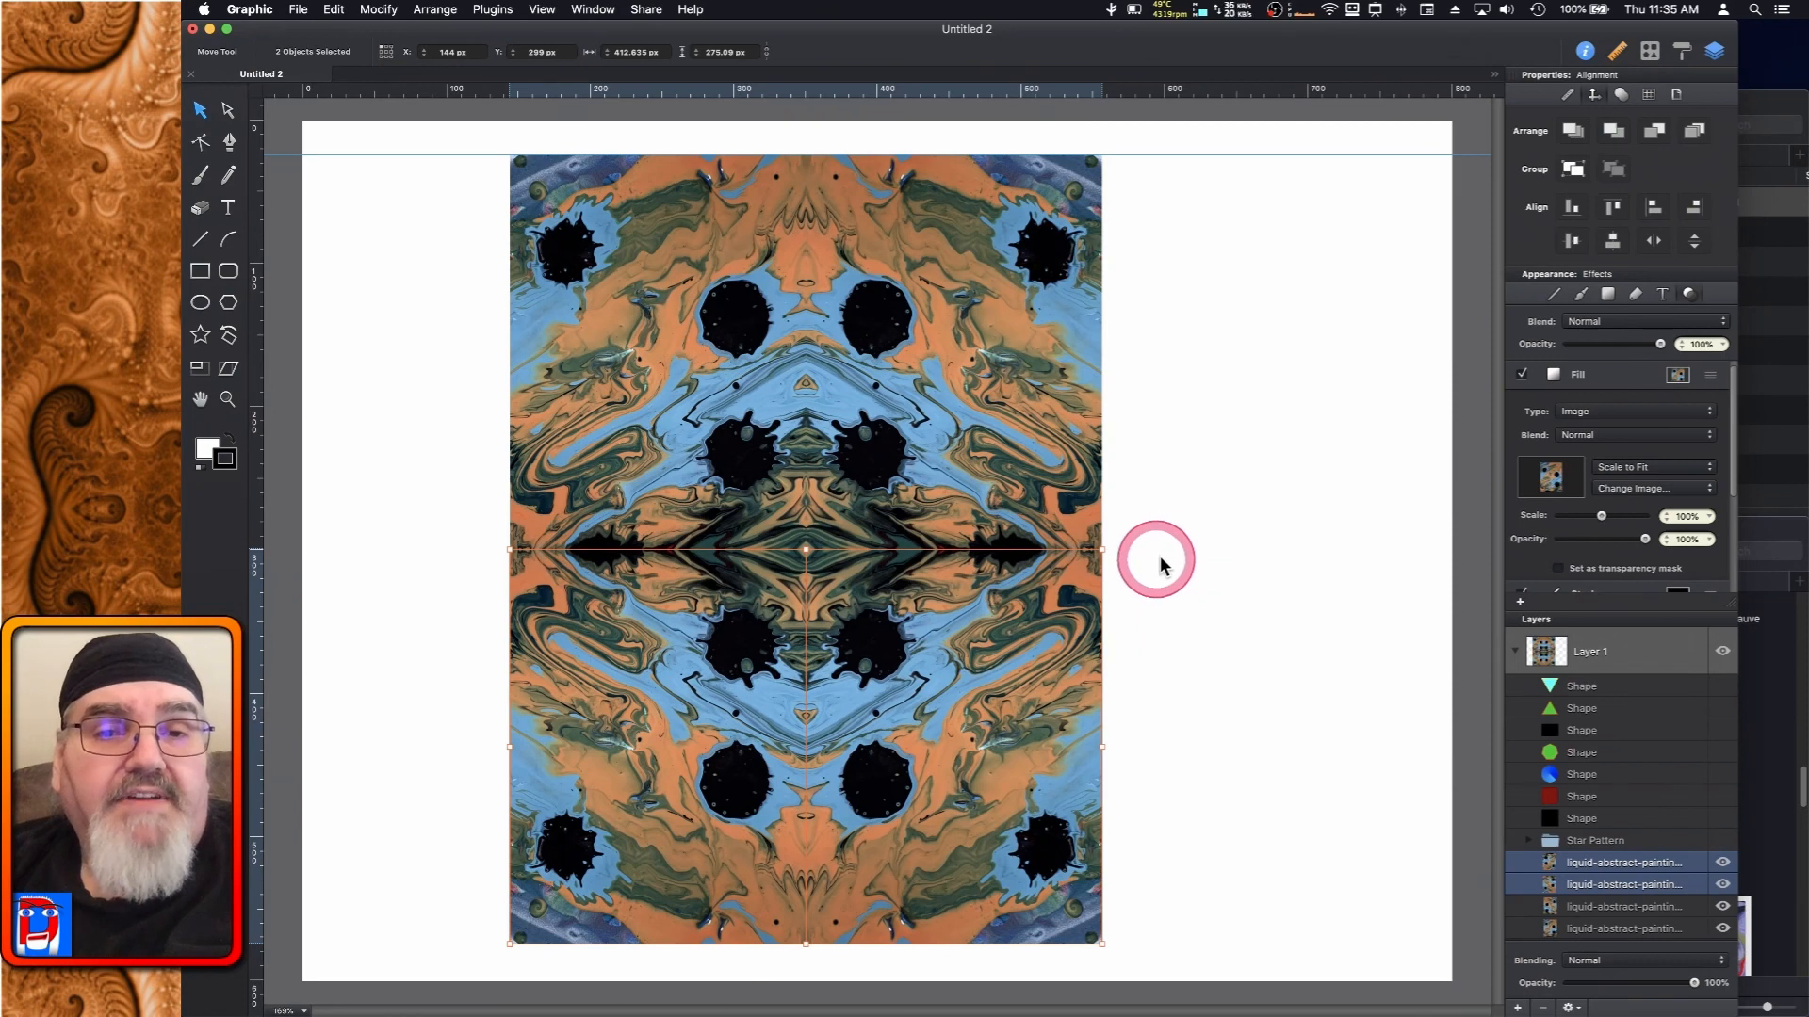
drag(1156, 276, 922, 745)
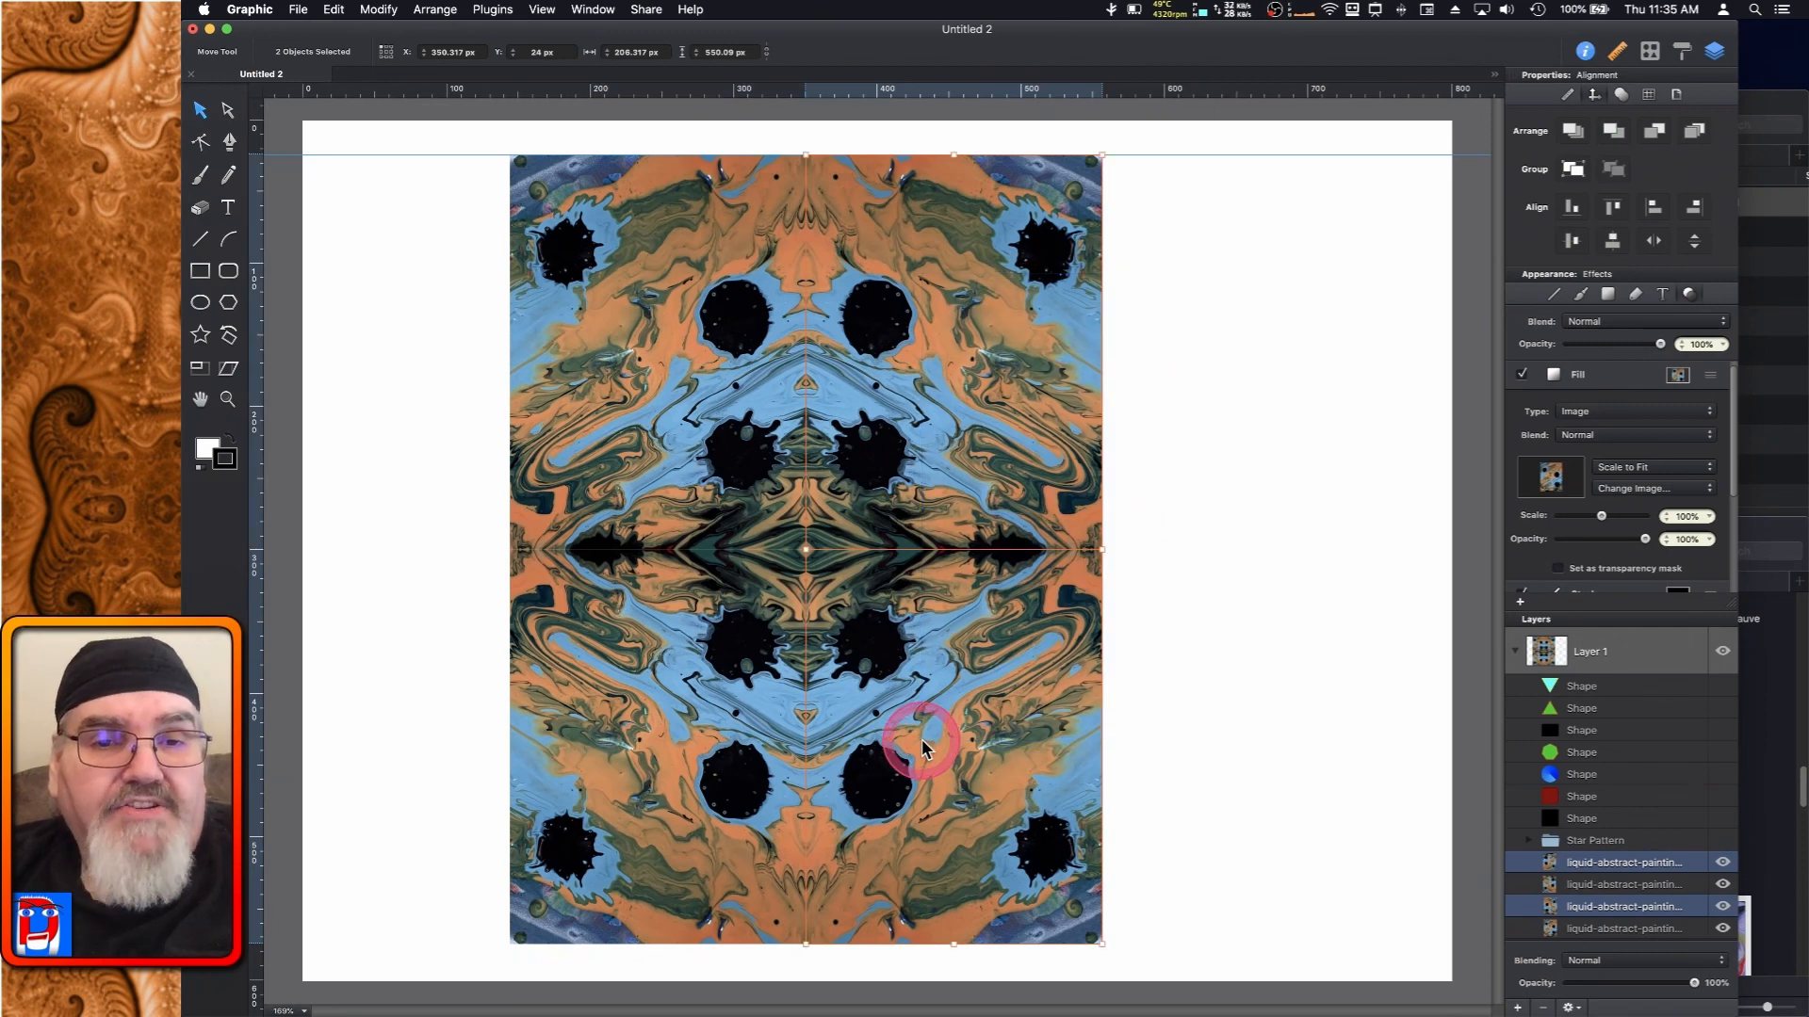
key(Left)
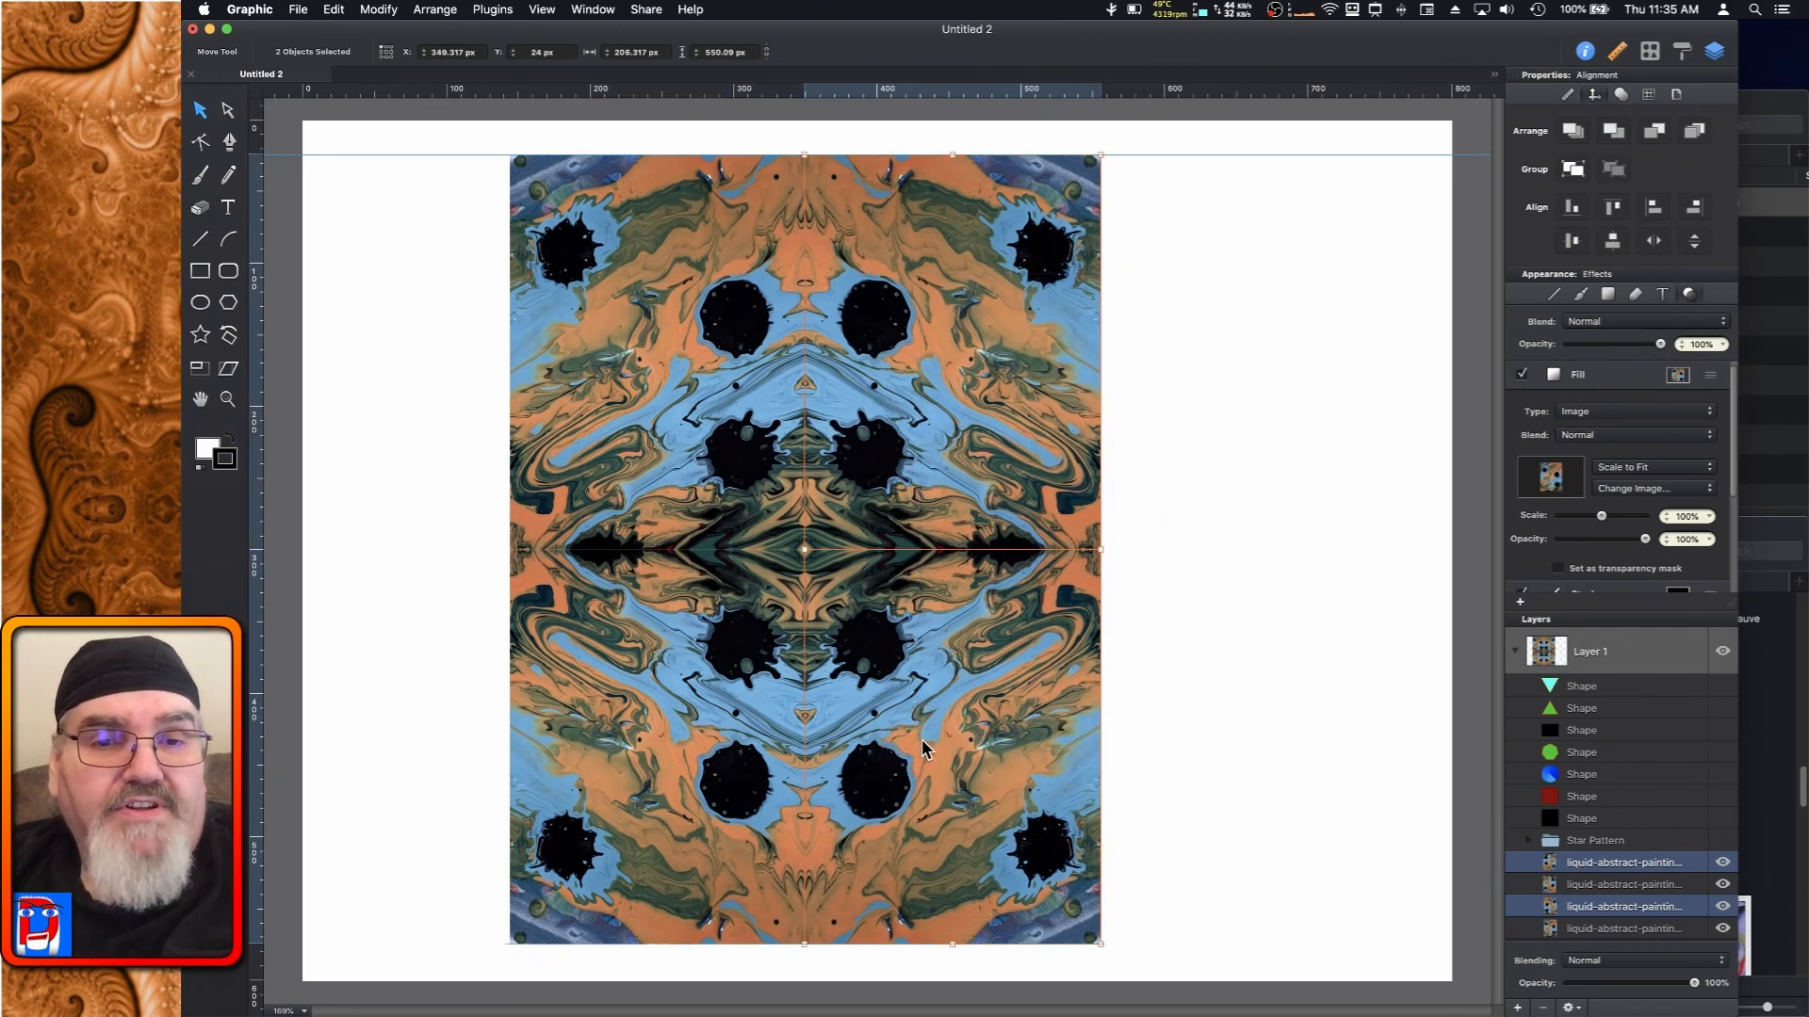
click(1230, 691)
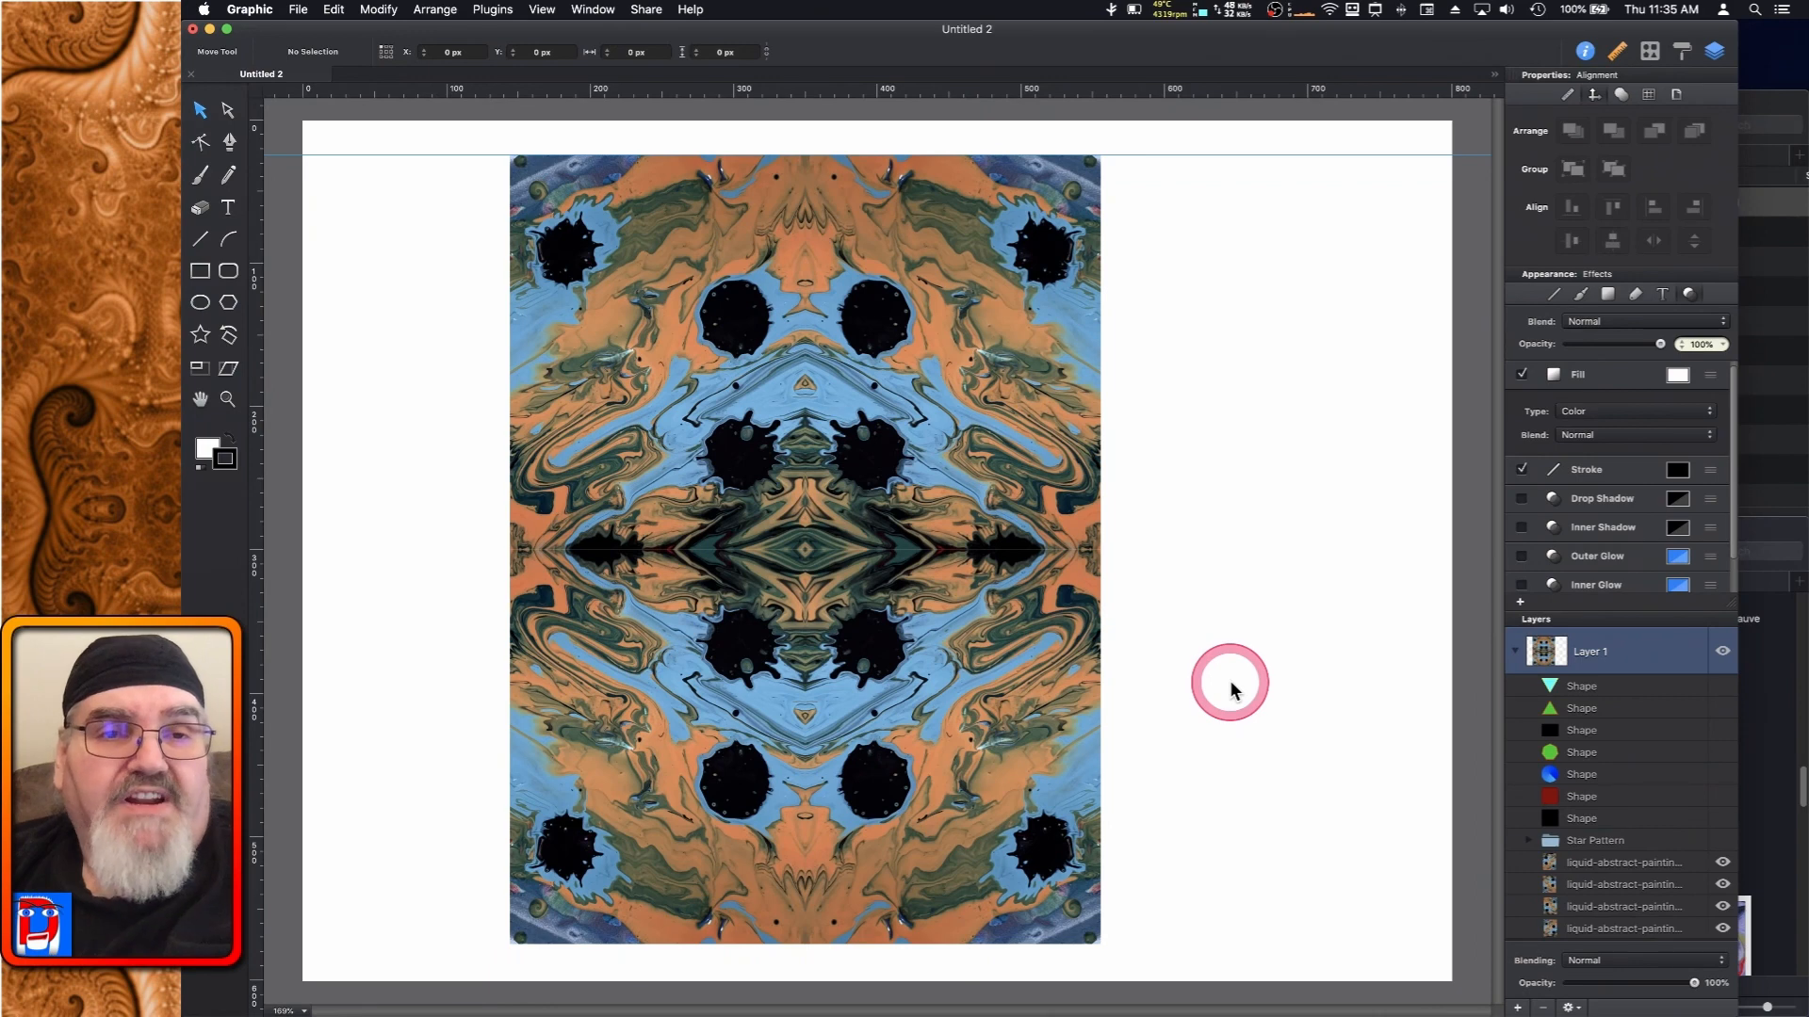
Set up a PNG export of the four selected images, including only Selected Objects
drag(1157, 793, 446, 199)
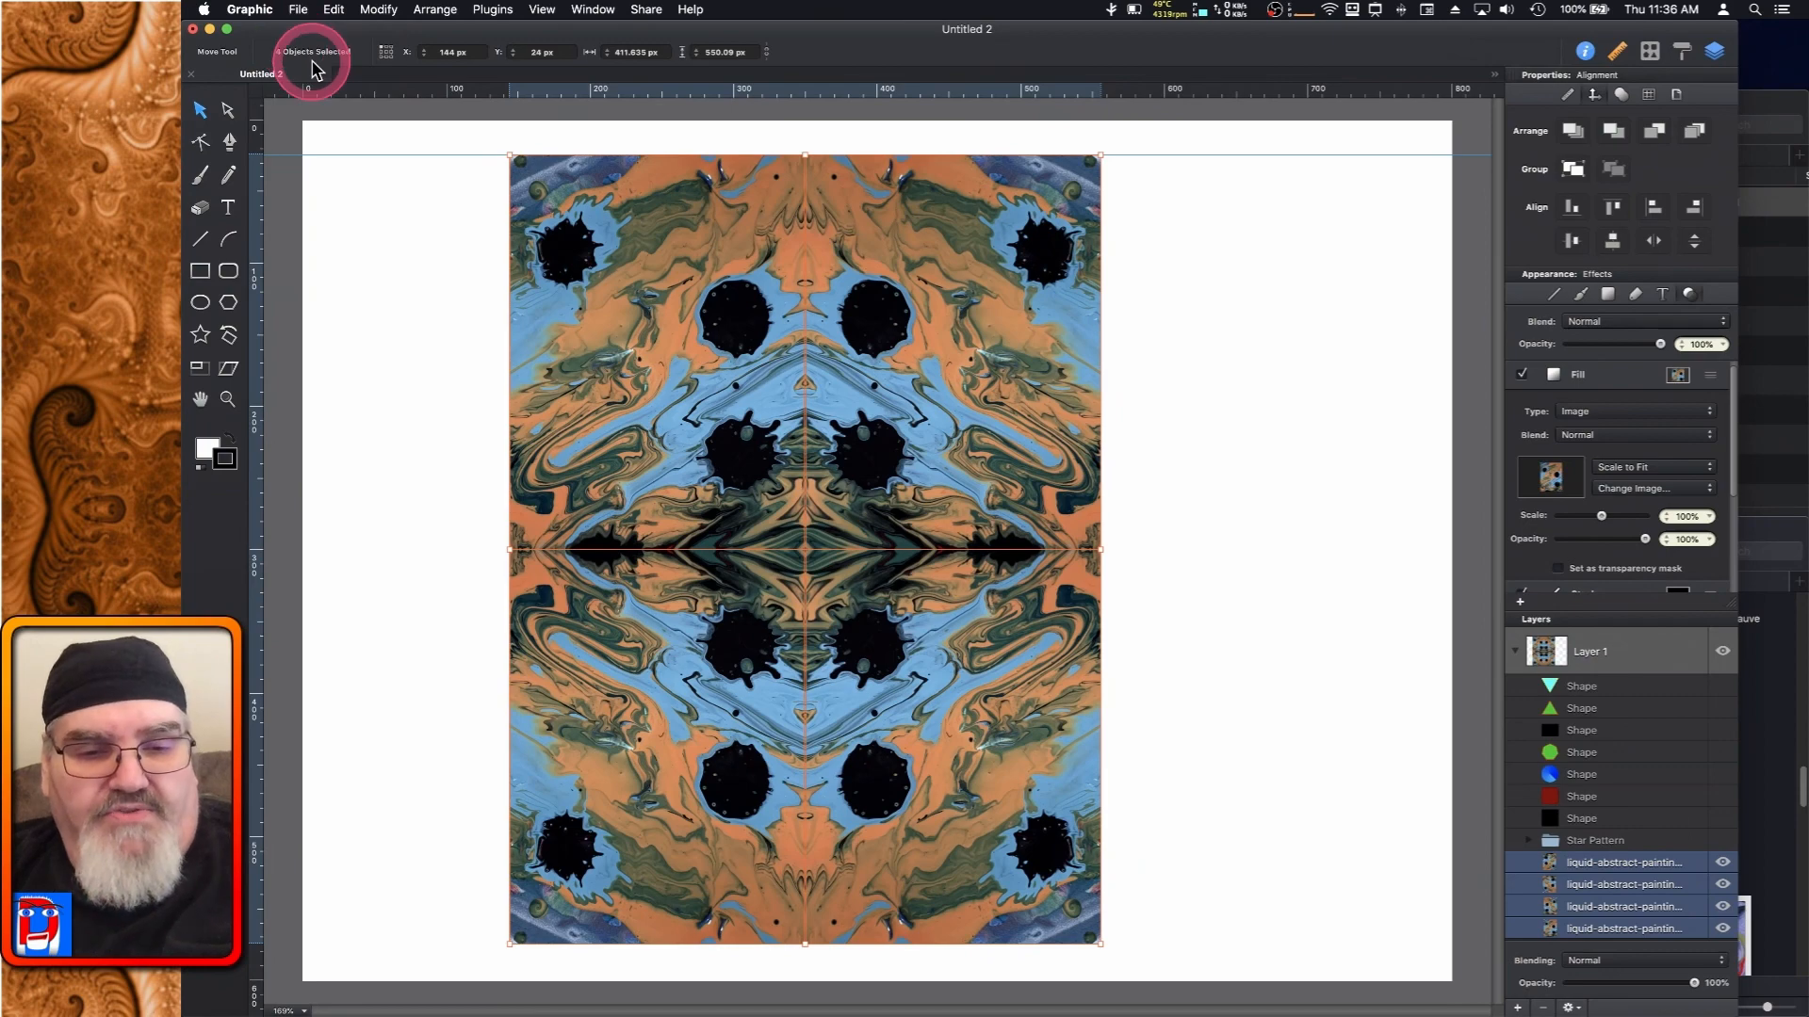
key(super+e)
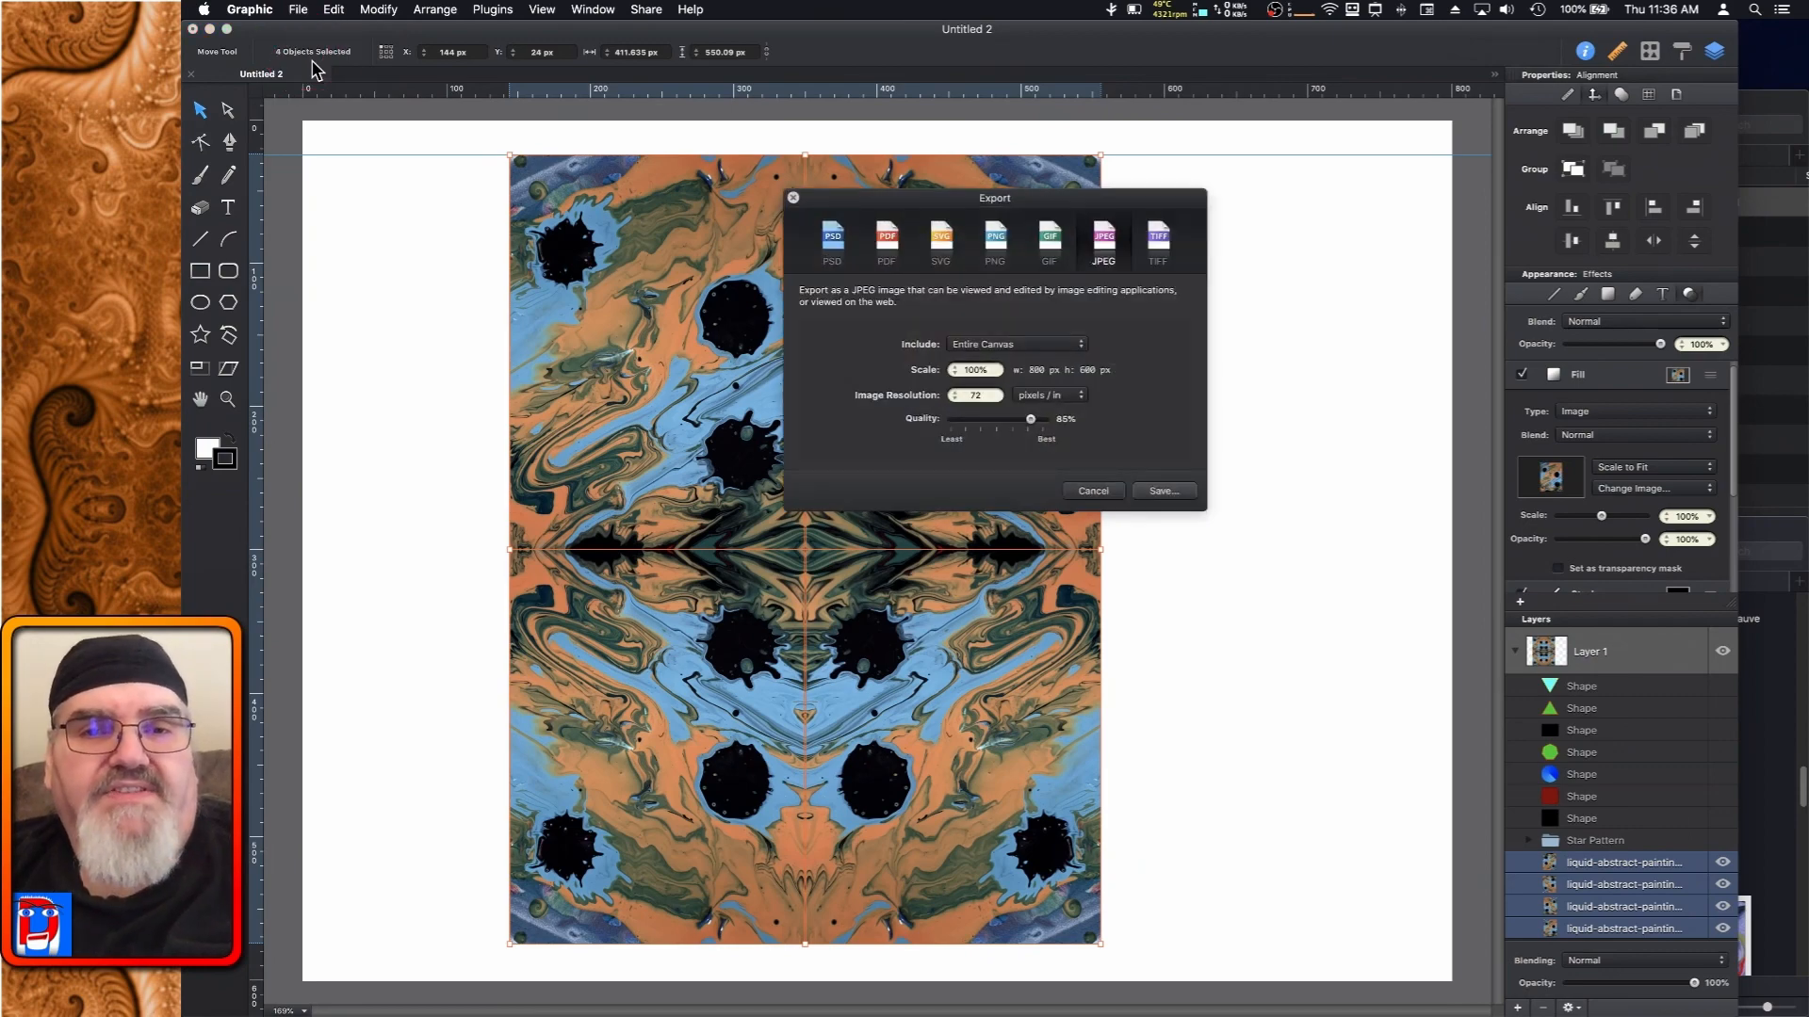
click(1083, 347)
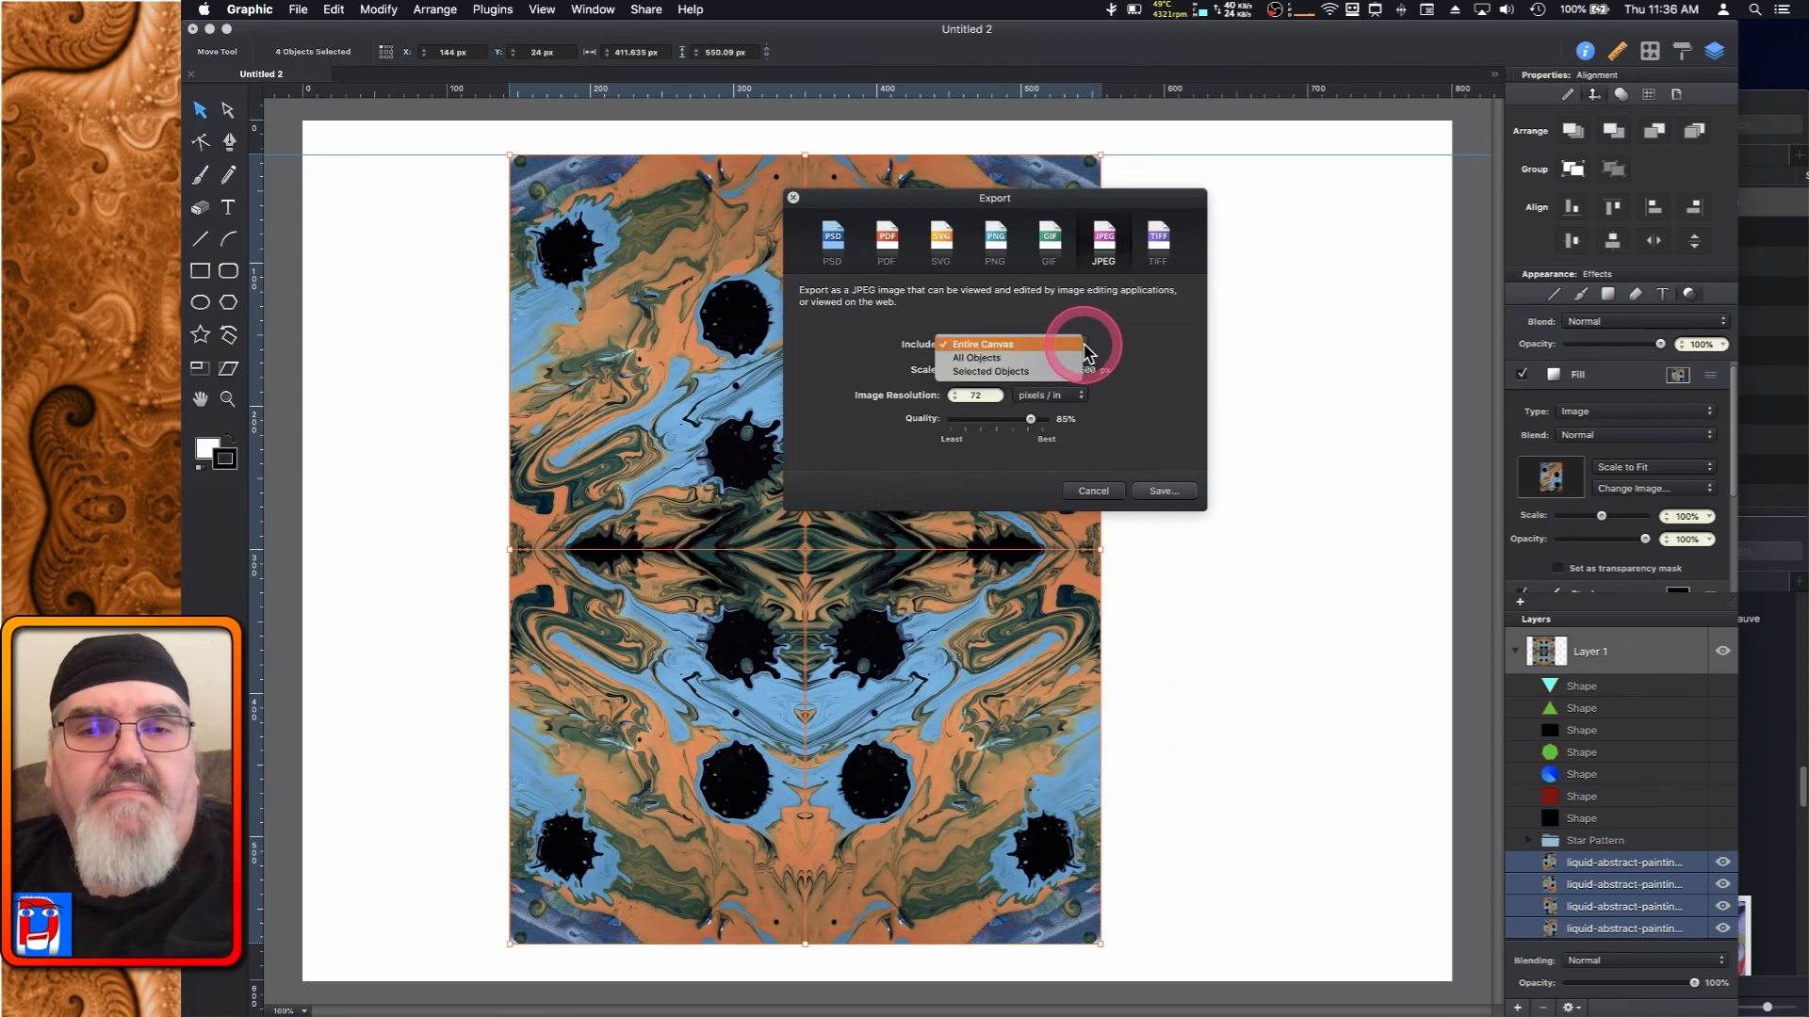
click(1036, 373)
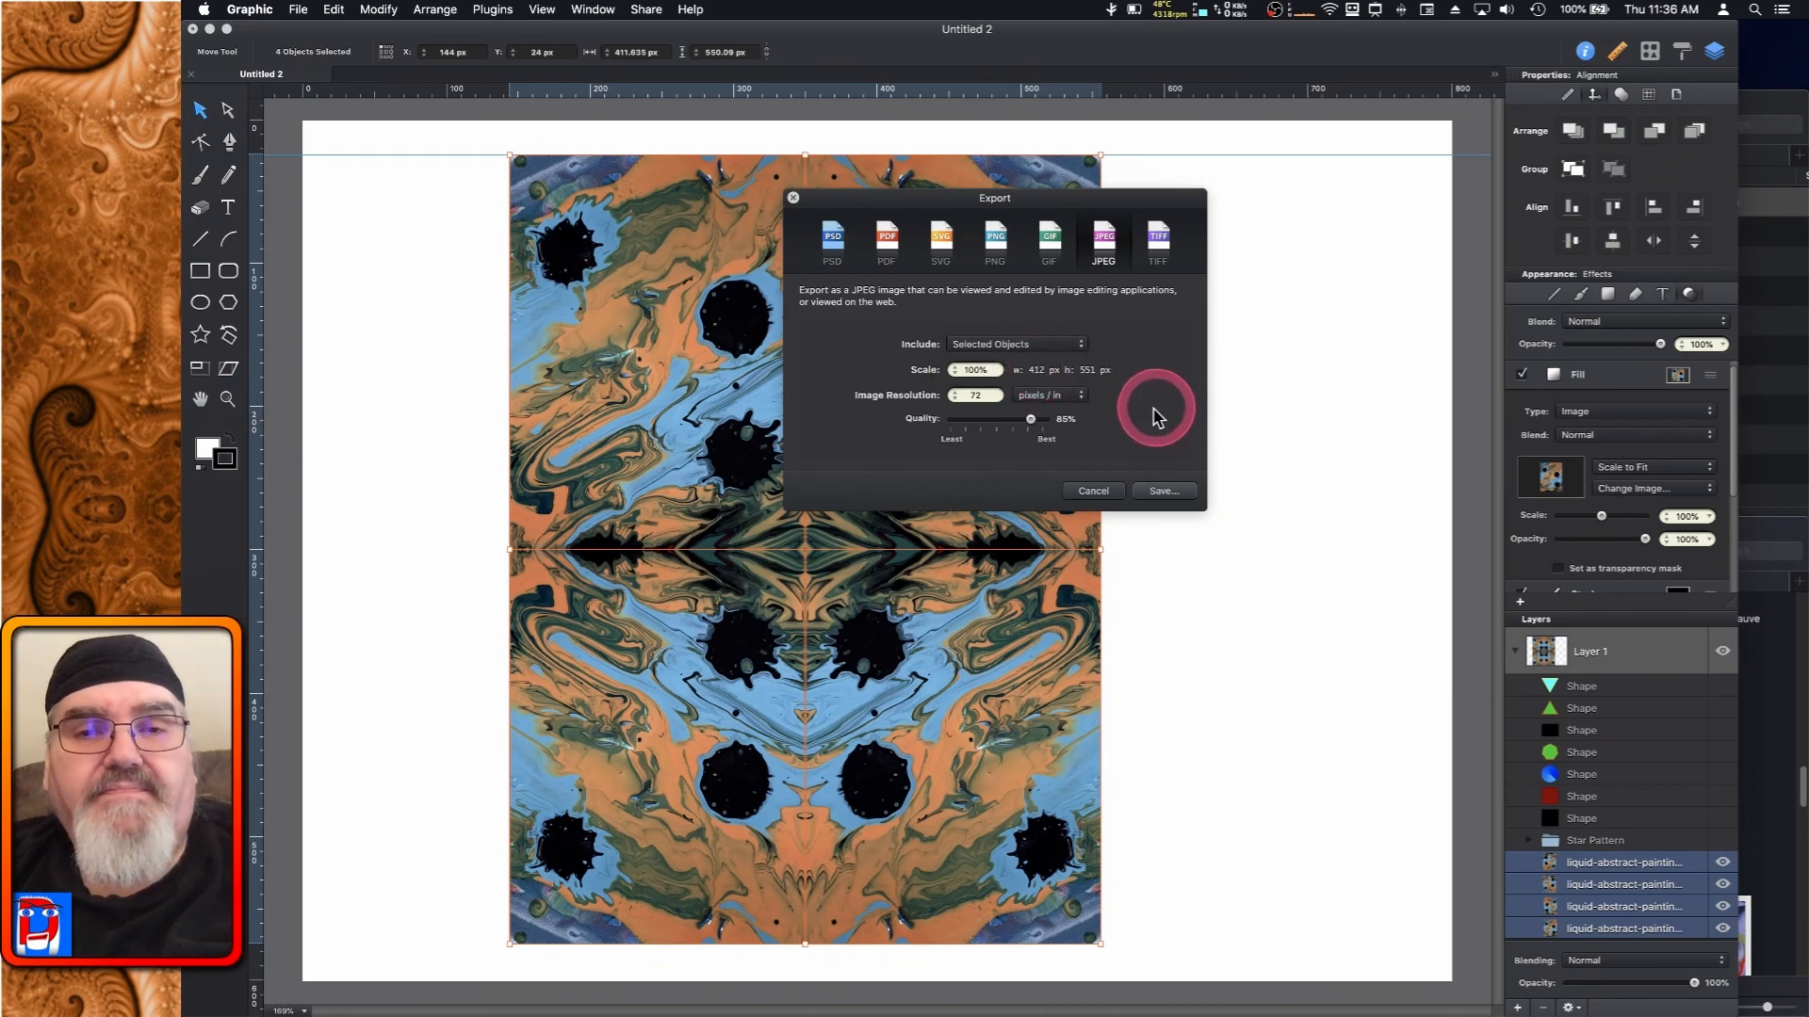
click(995, 241)
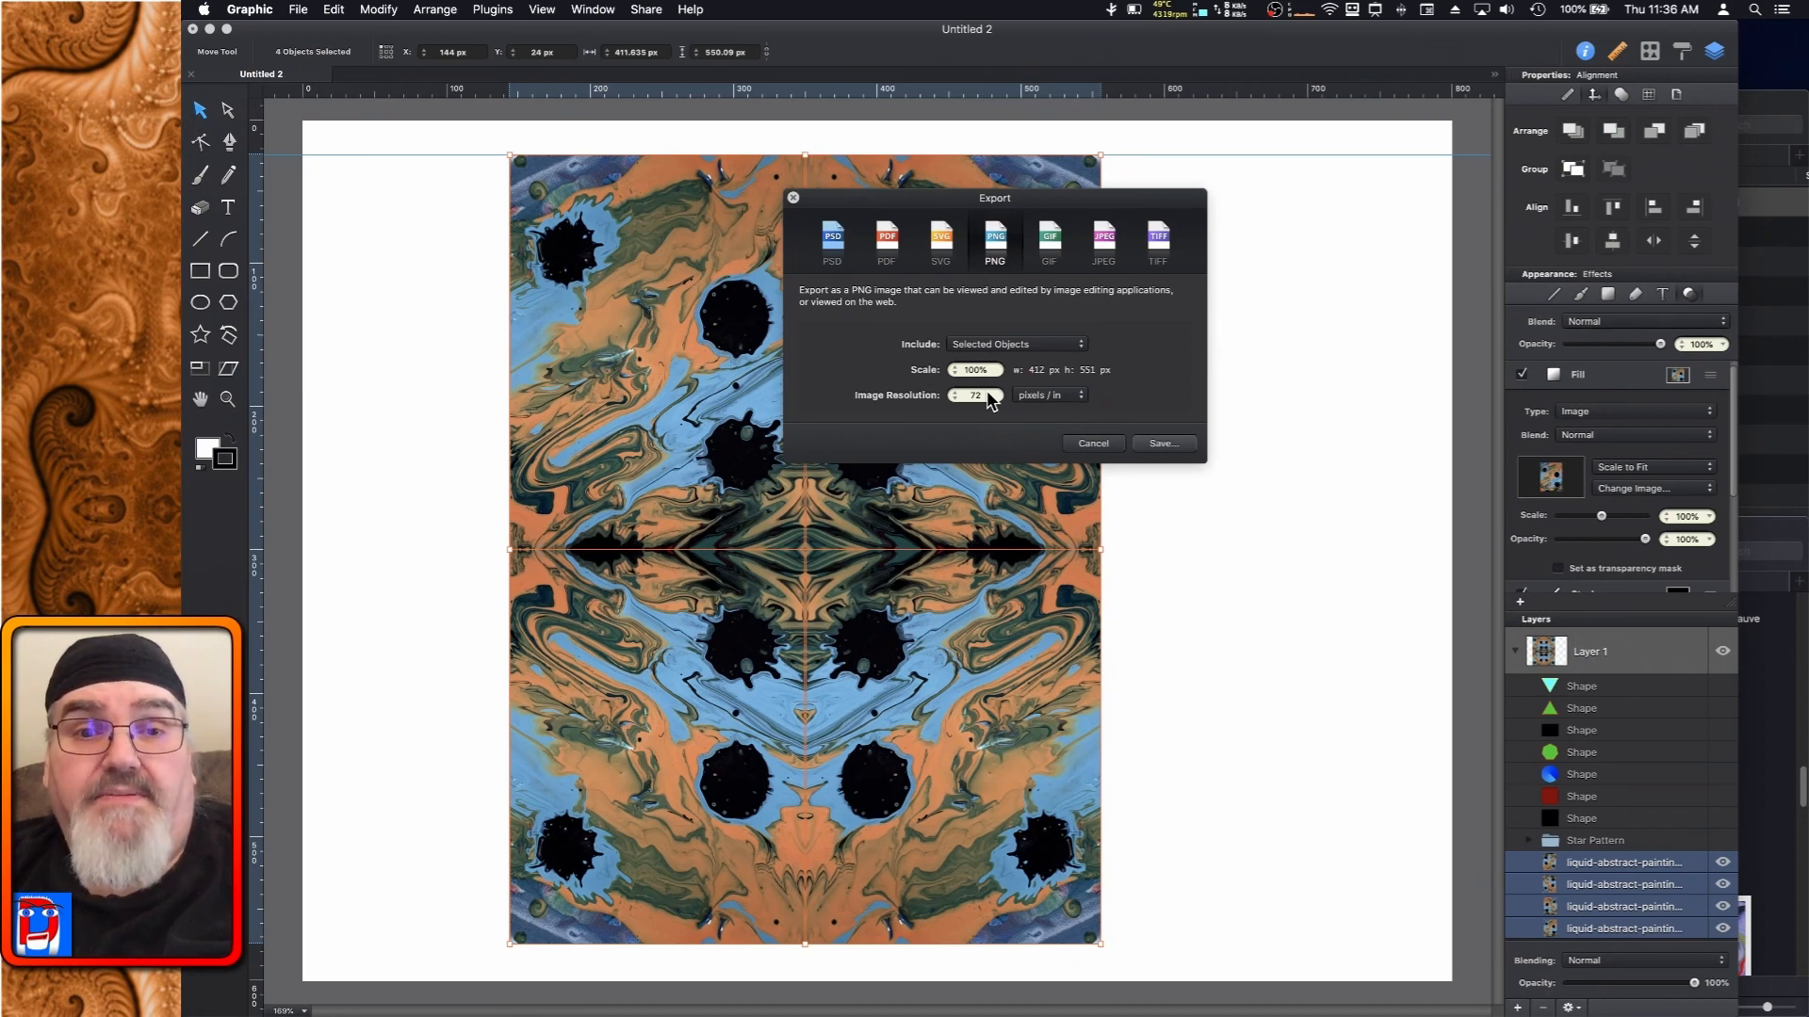
click(989, 397)
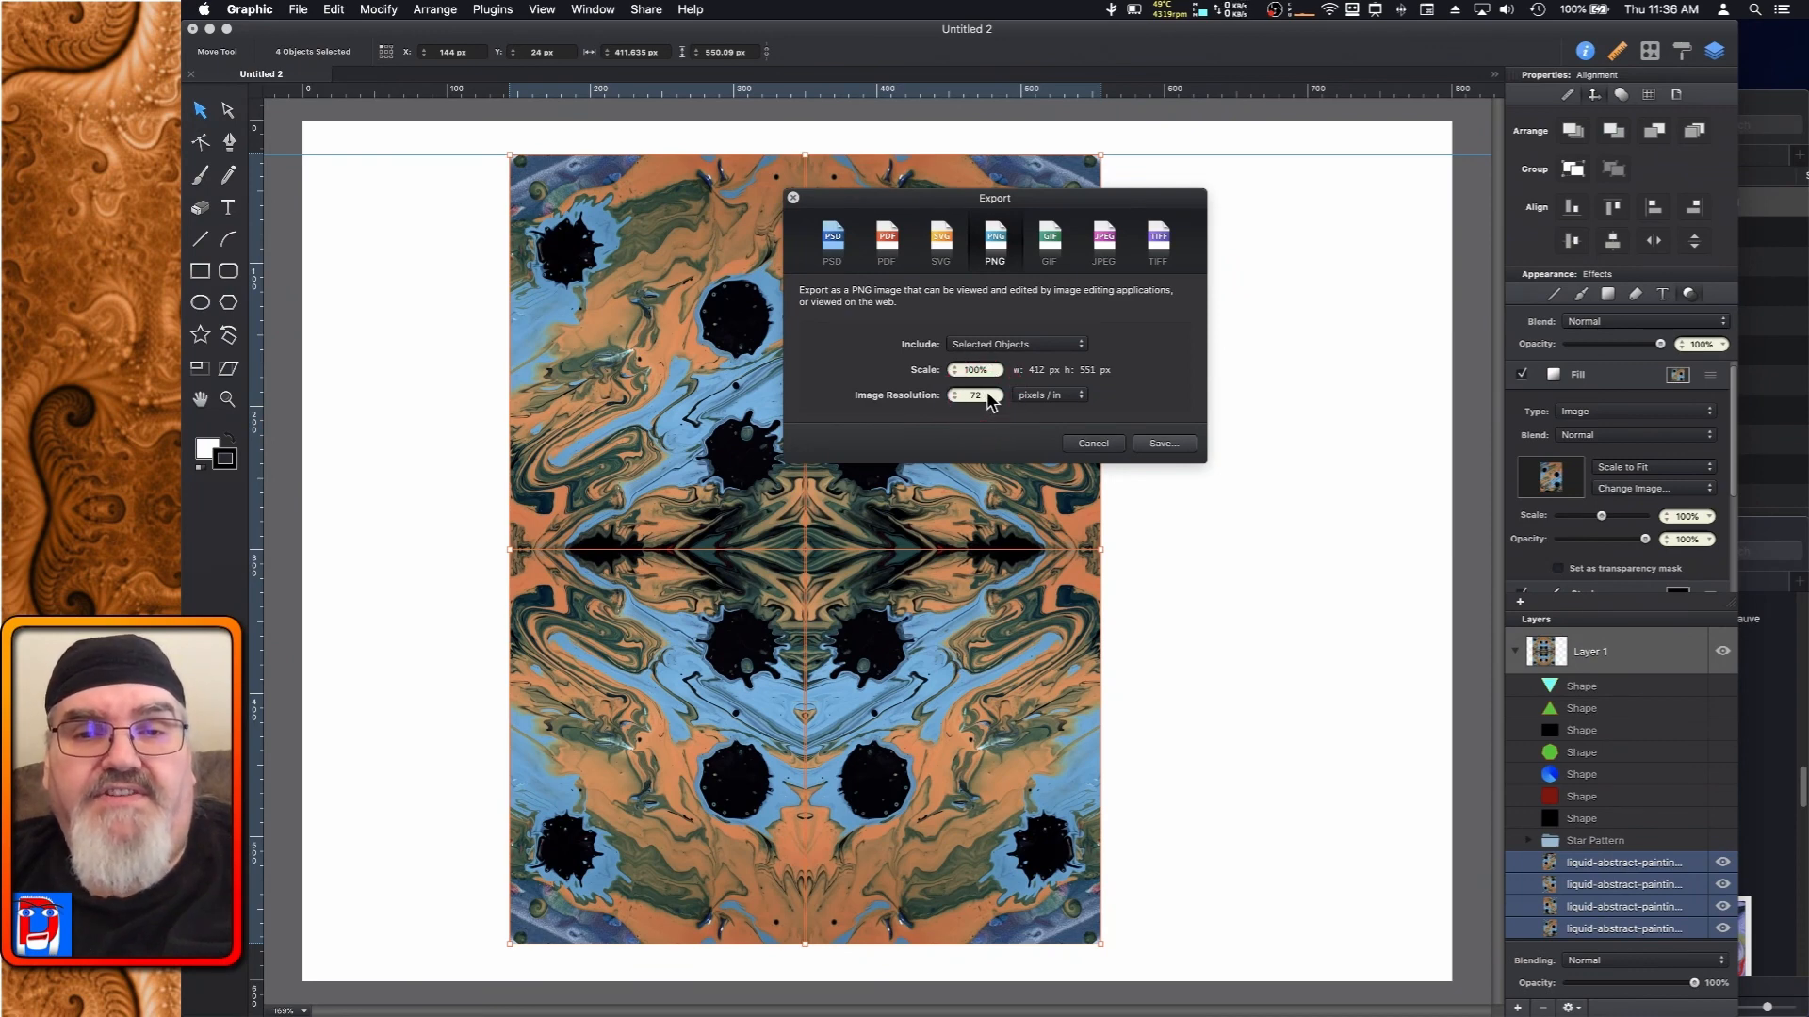
Save the export as Tileable Image.png in the Photos folder
click(1164, 444)
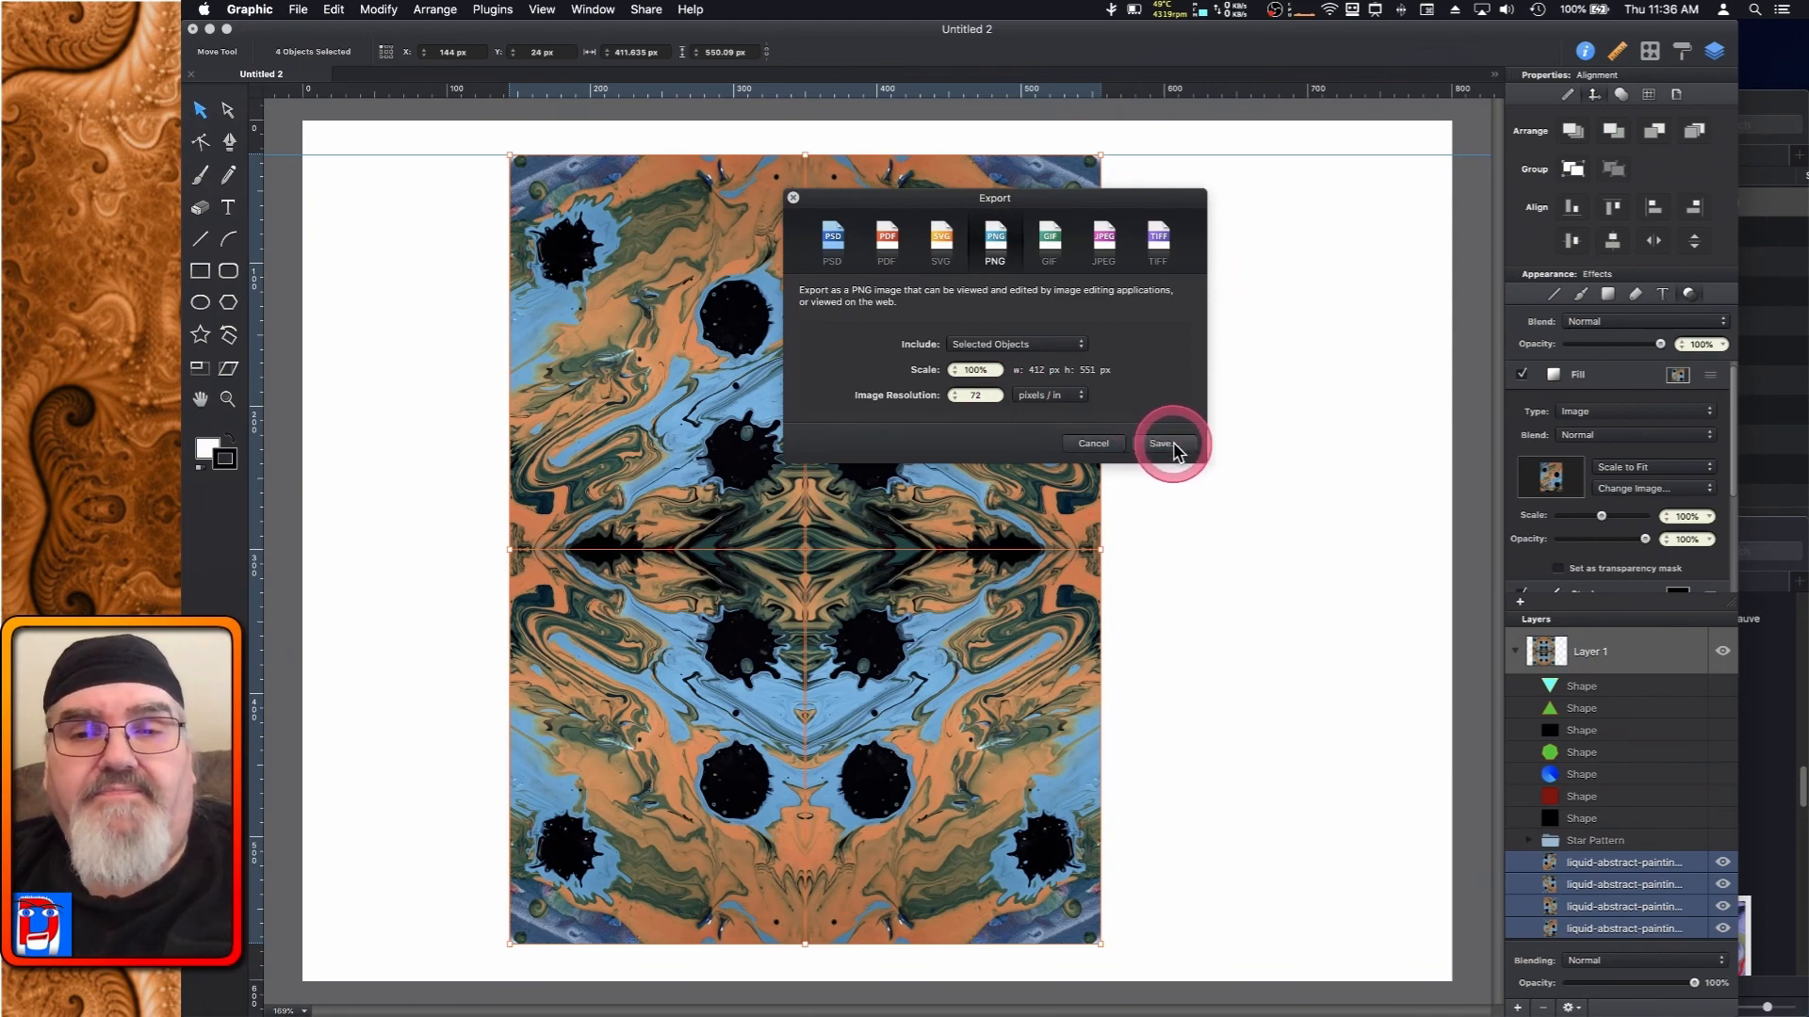
click(1166, 444)
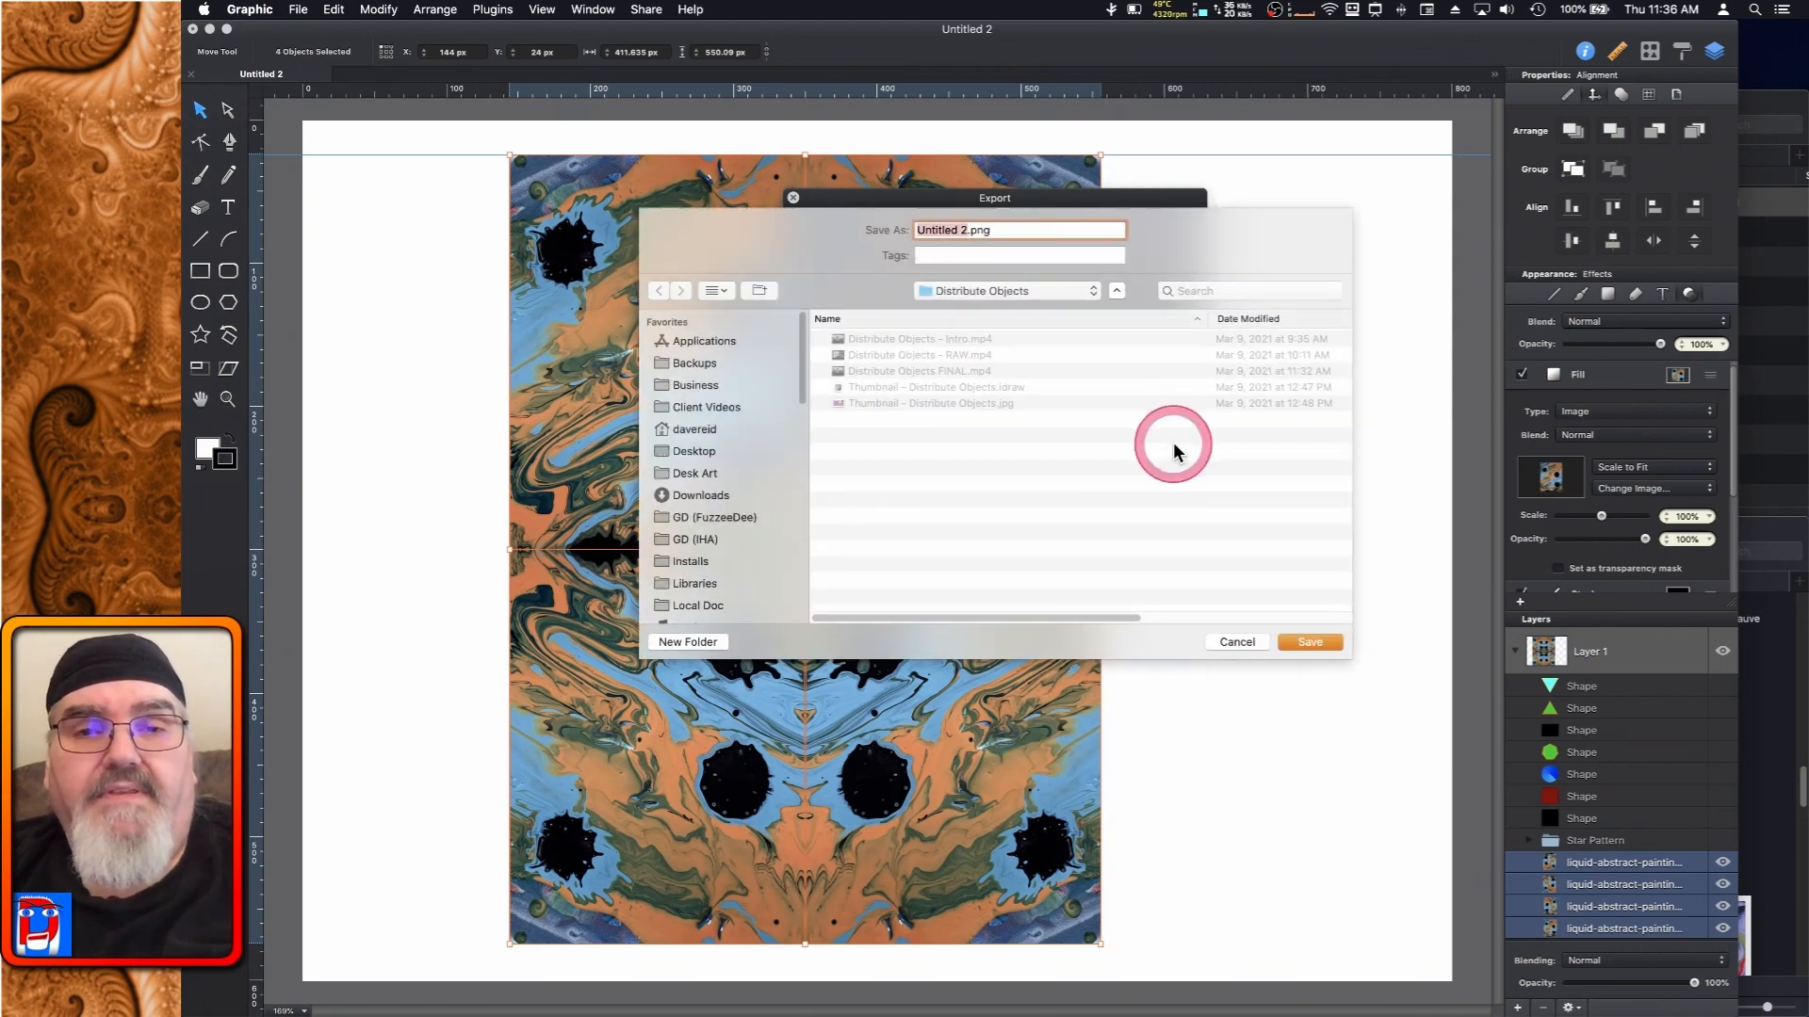
click(1087, 296)
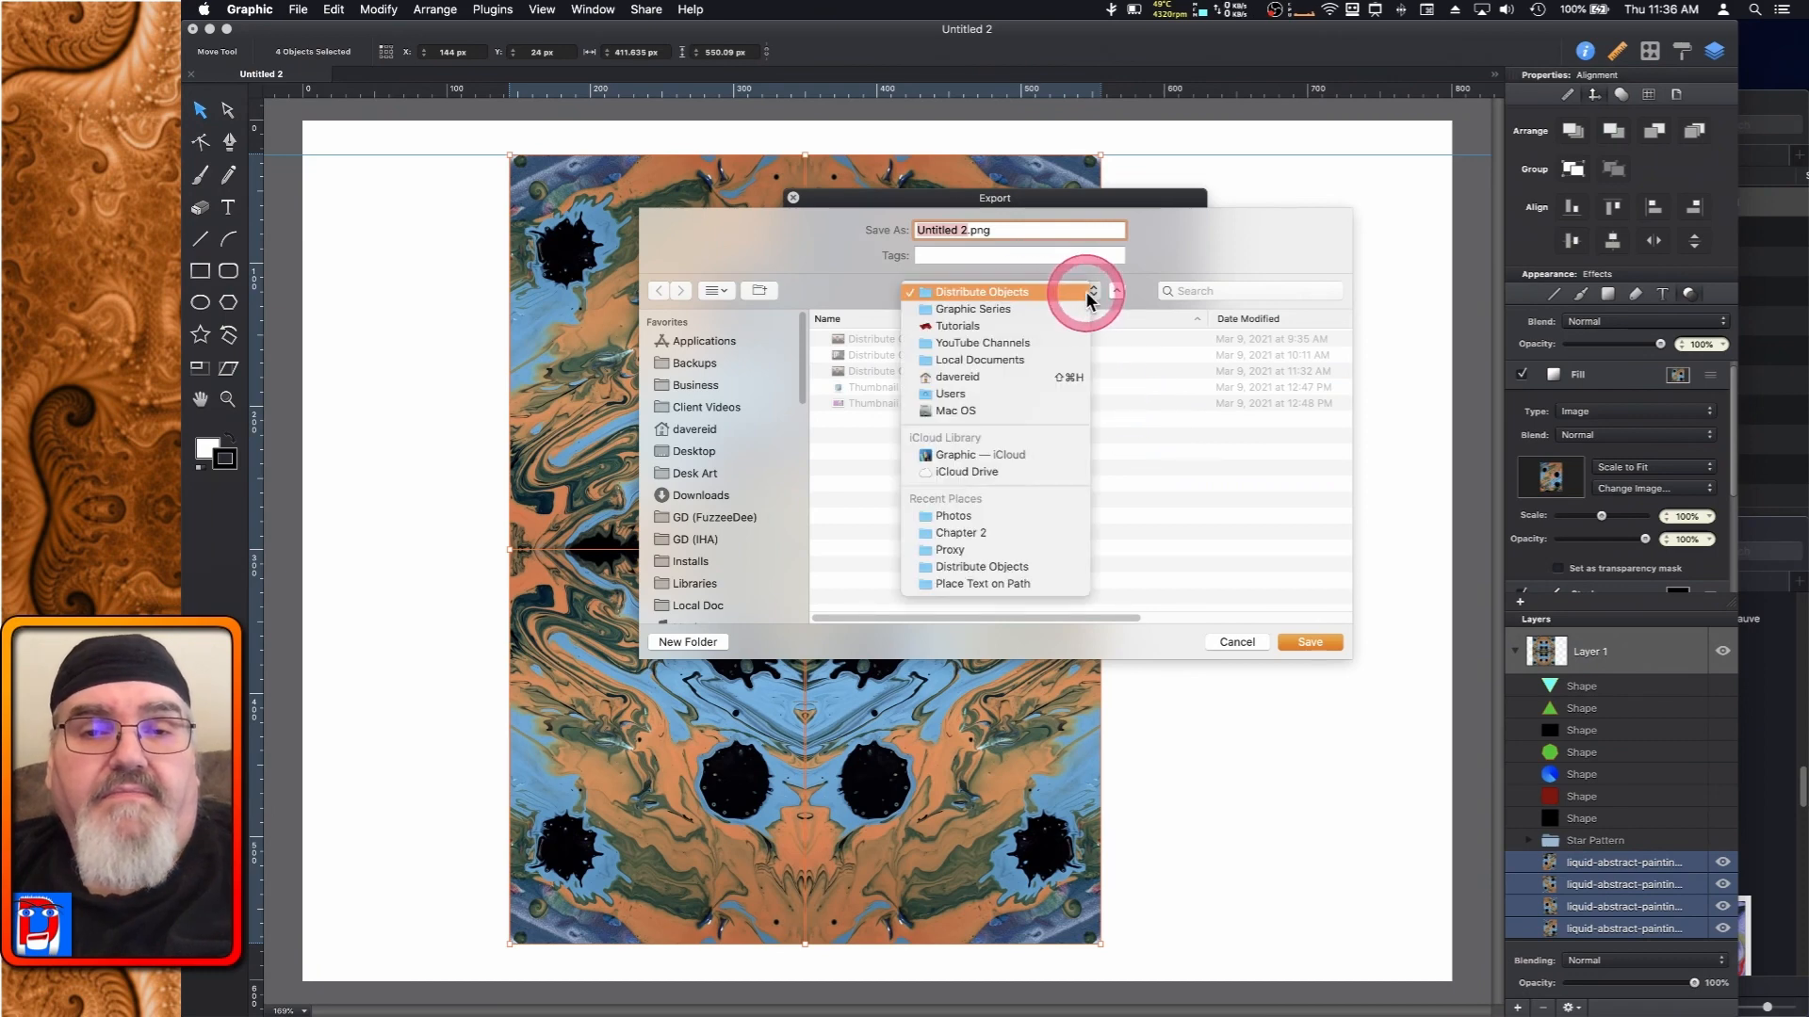
click(1014, 517)
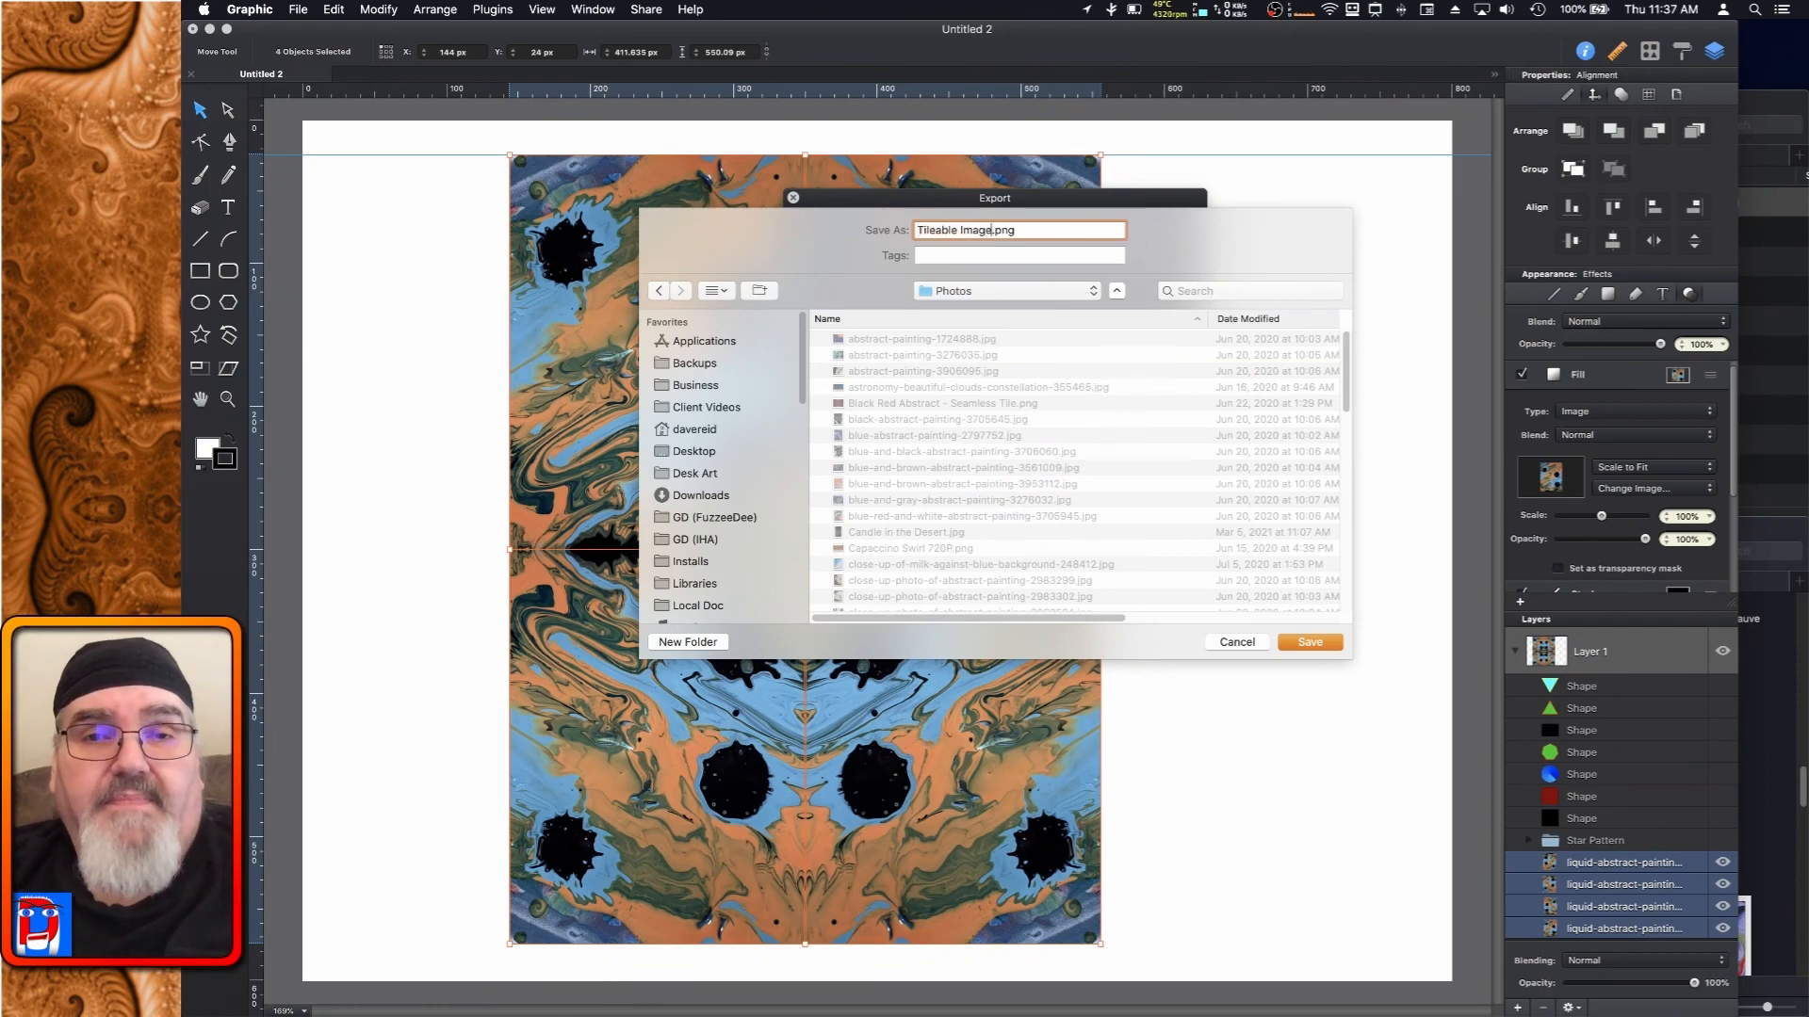
key(Return)
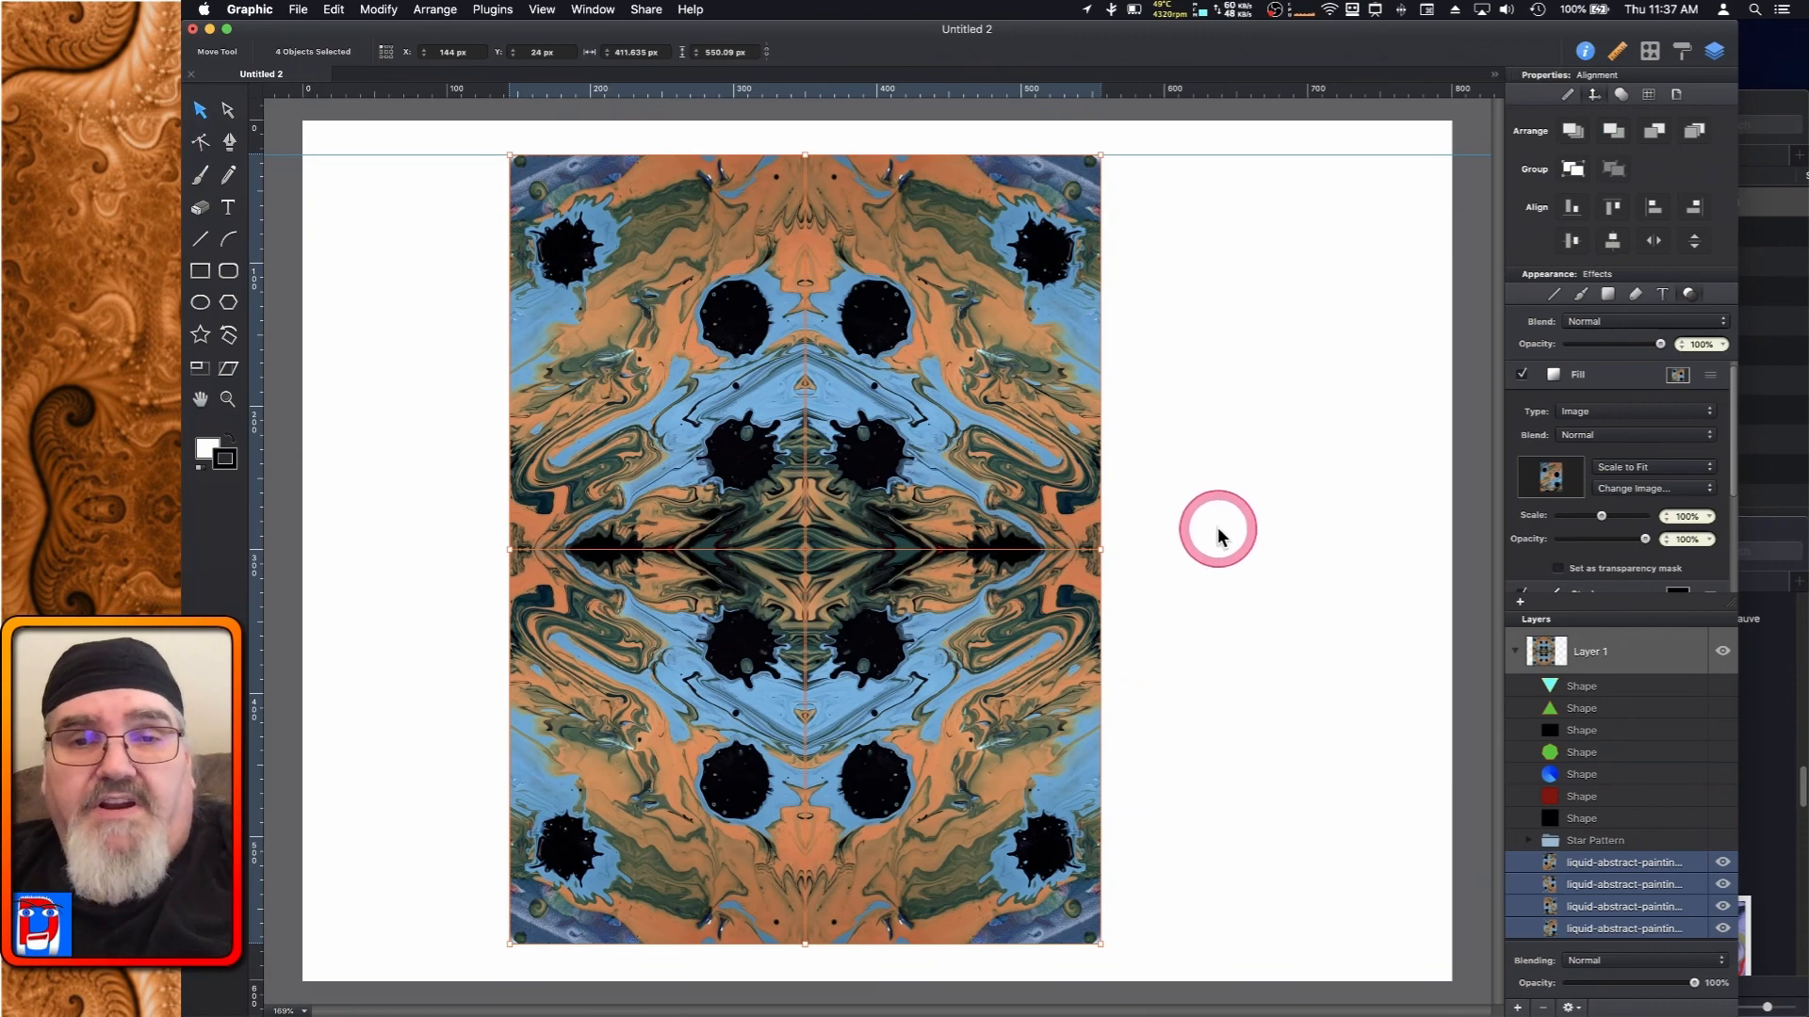
Delete the four mirrored images and place Tileable Image.png from the Finder Photos folder on the canvas
key(Delete)
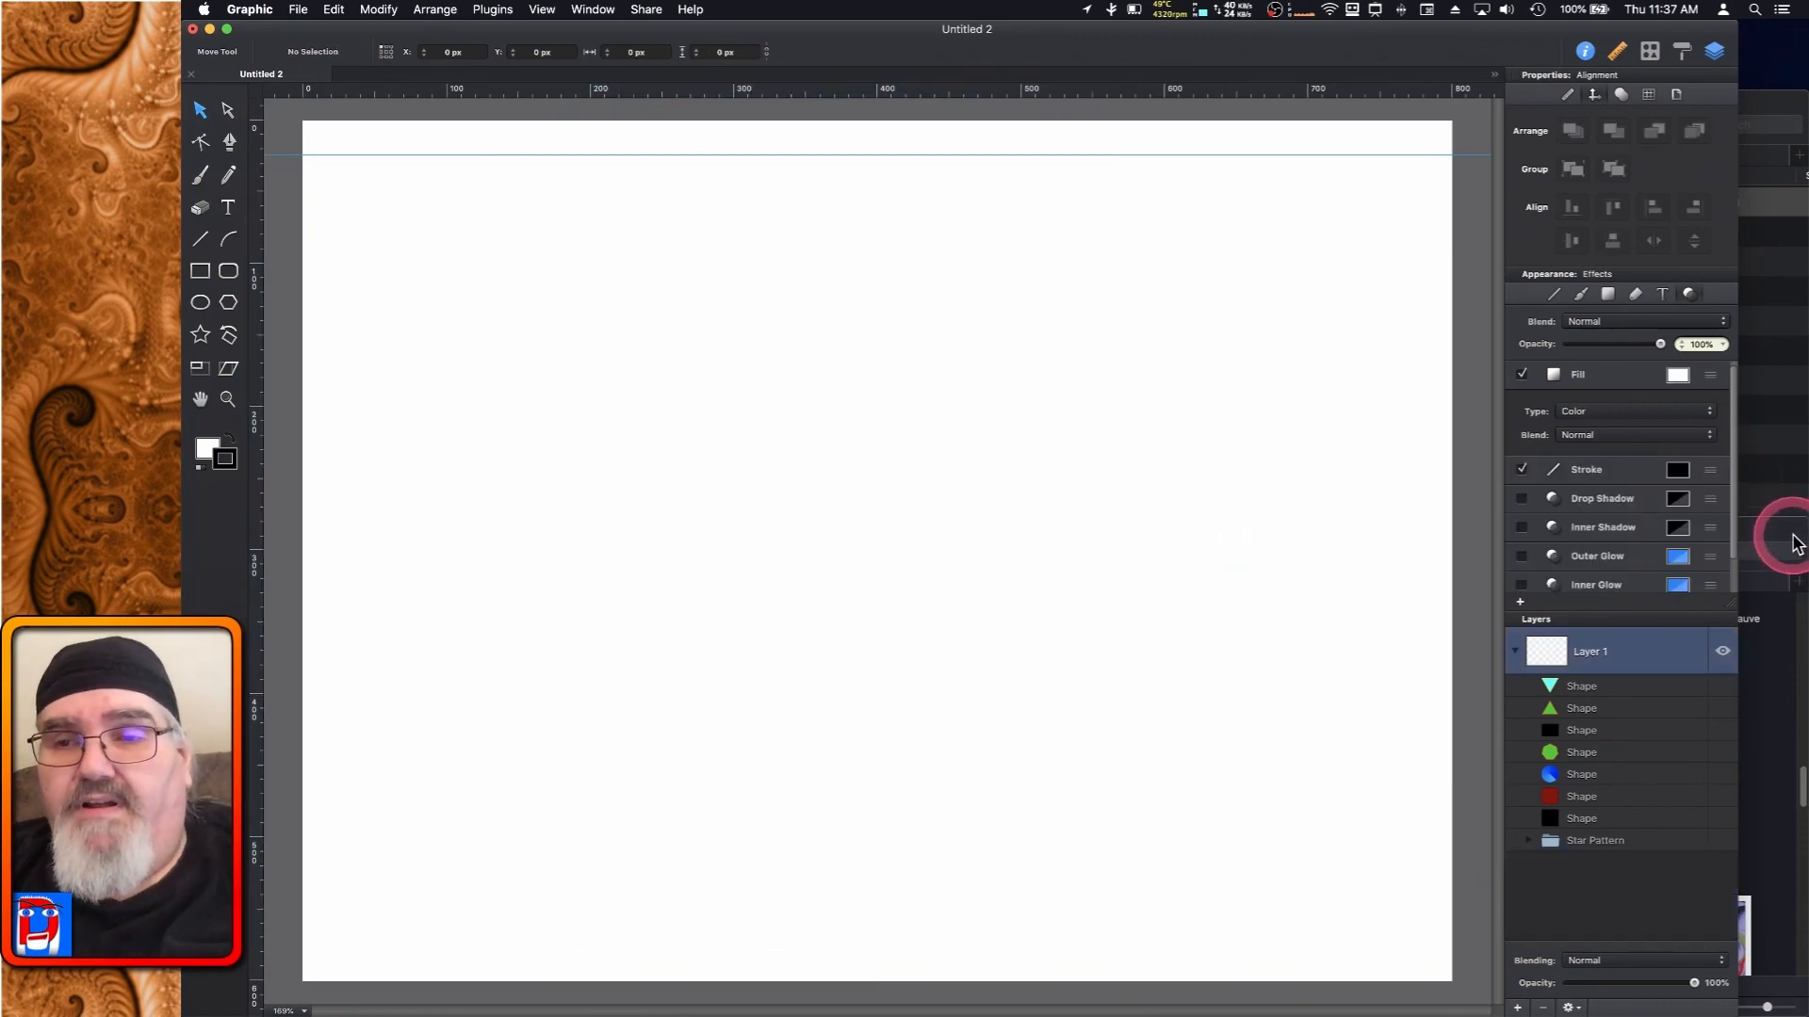
click(1780, 533)
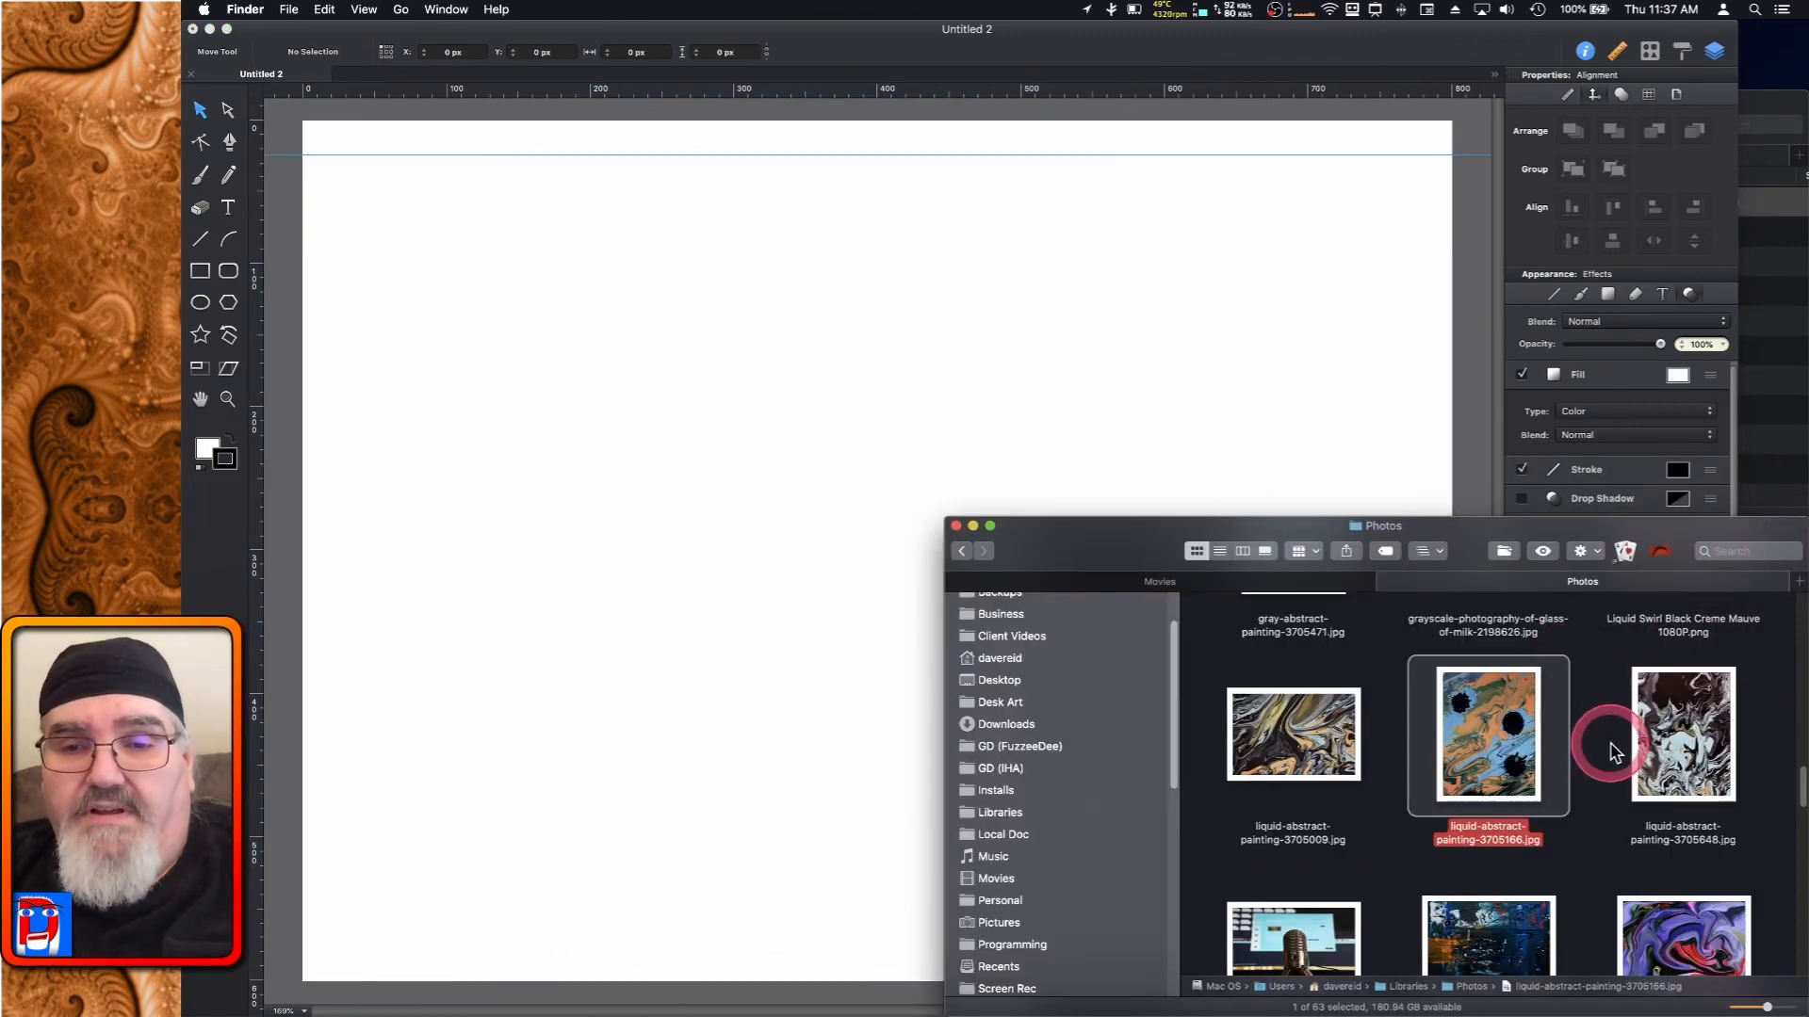
scroll(1602, 716, up, 10)
scroll(1608, 725, up, 10)
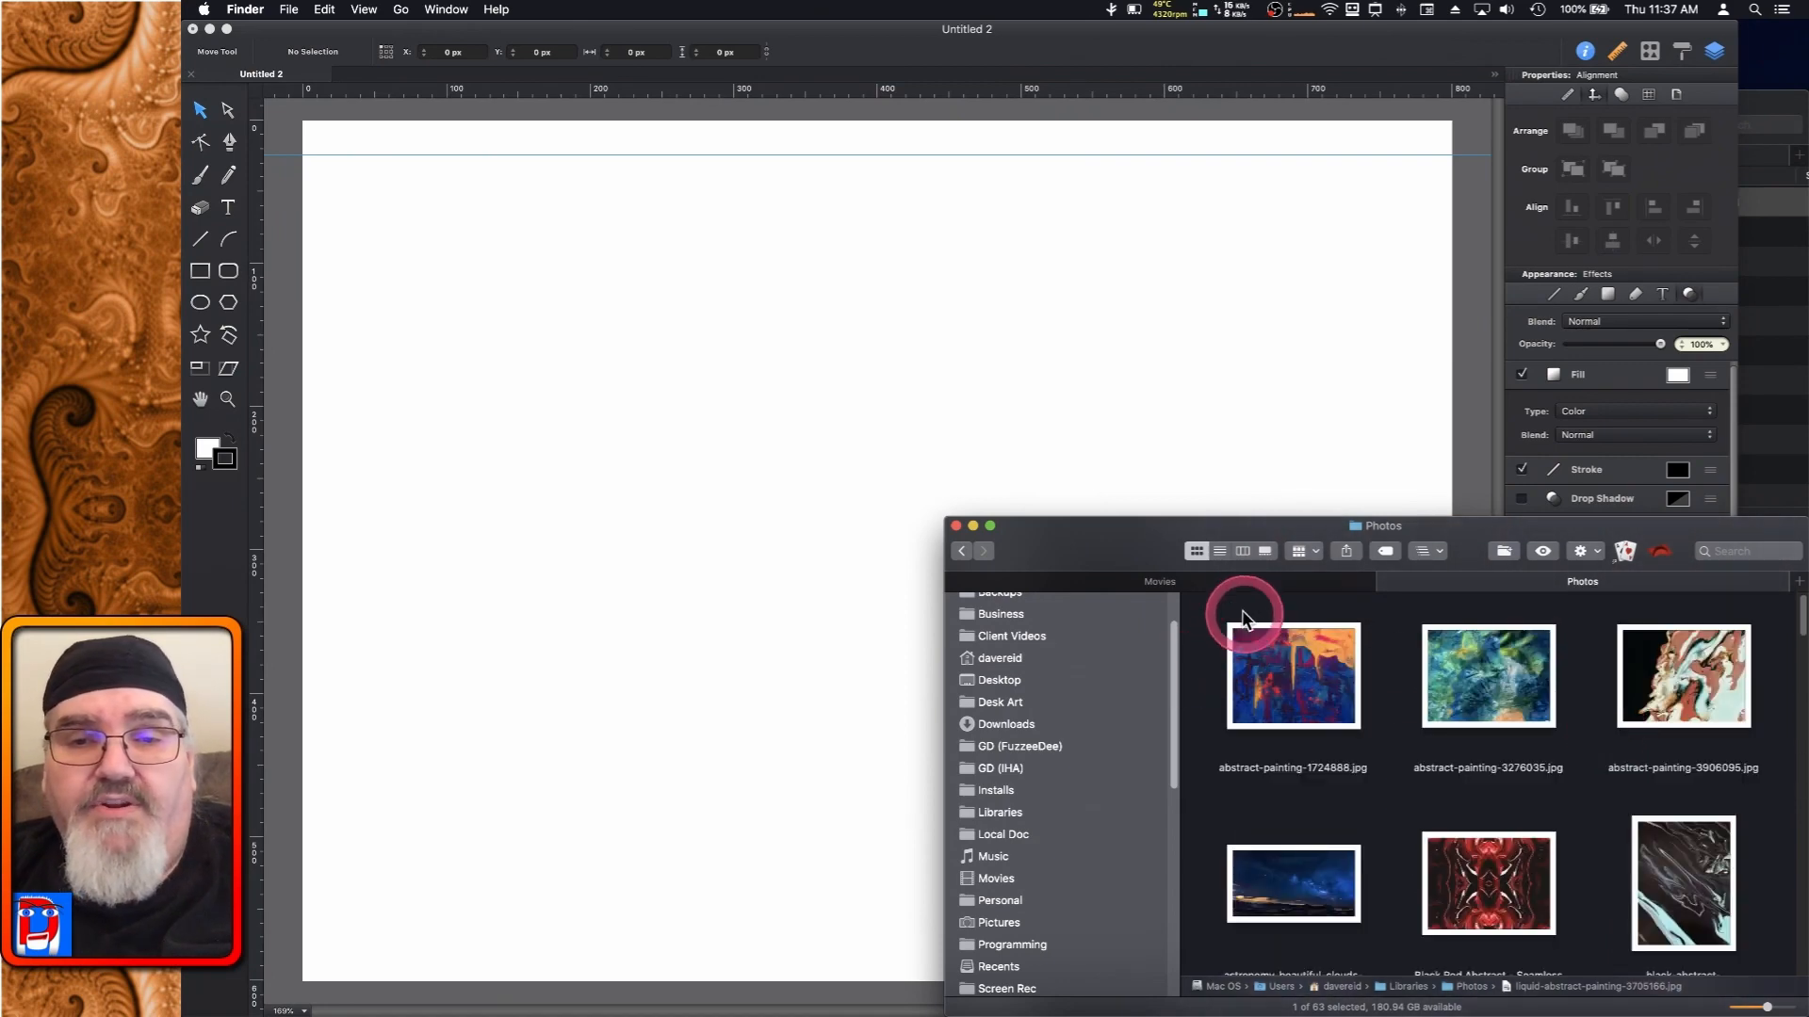
click(1219, 553)
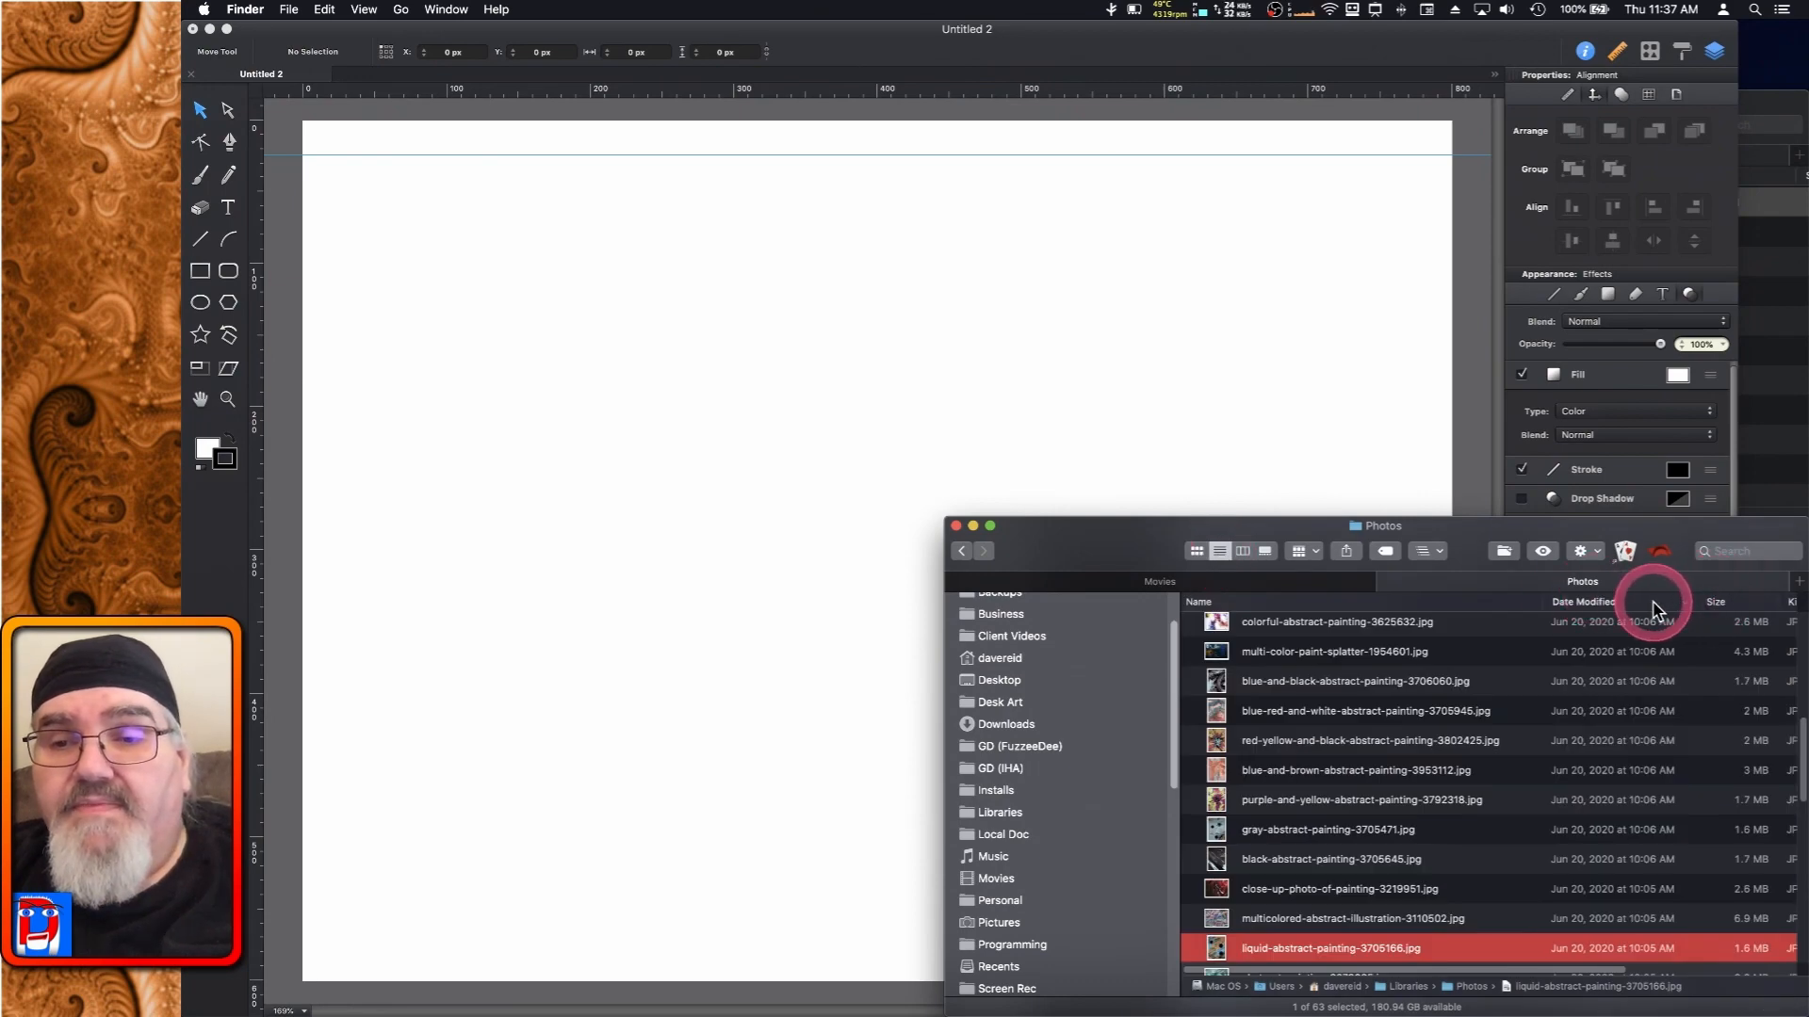
scroll(1421, 721, up, 6)
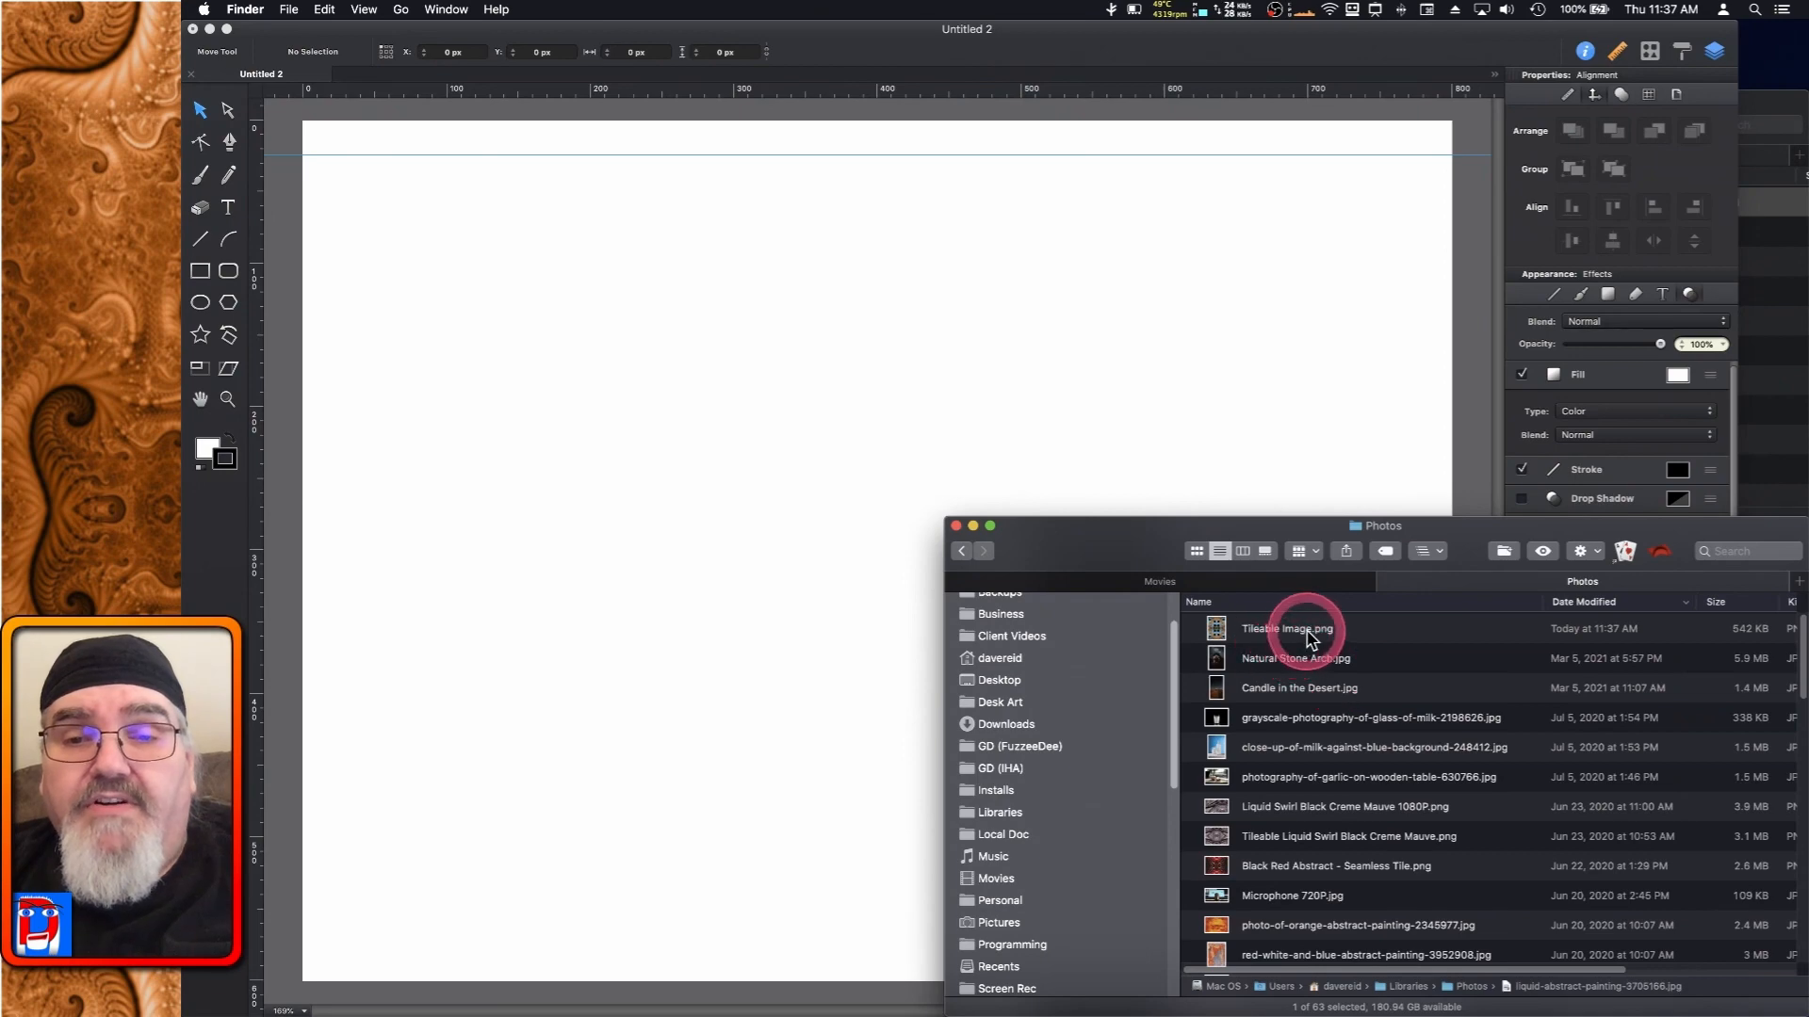
drag(1312, 638, 720, 571)
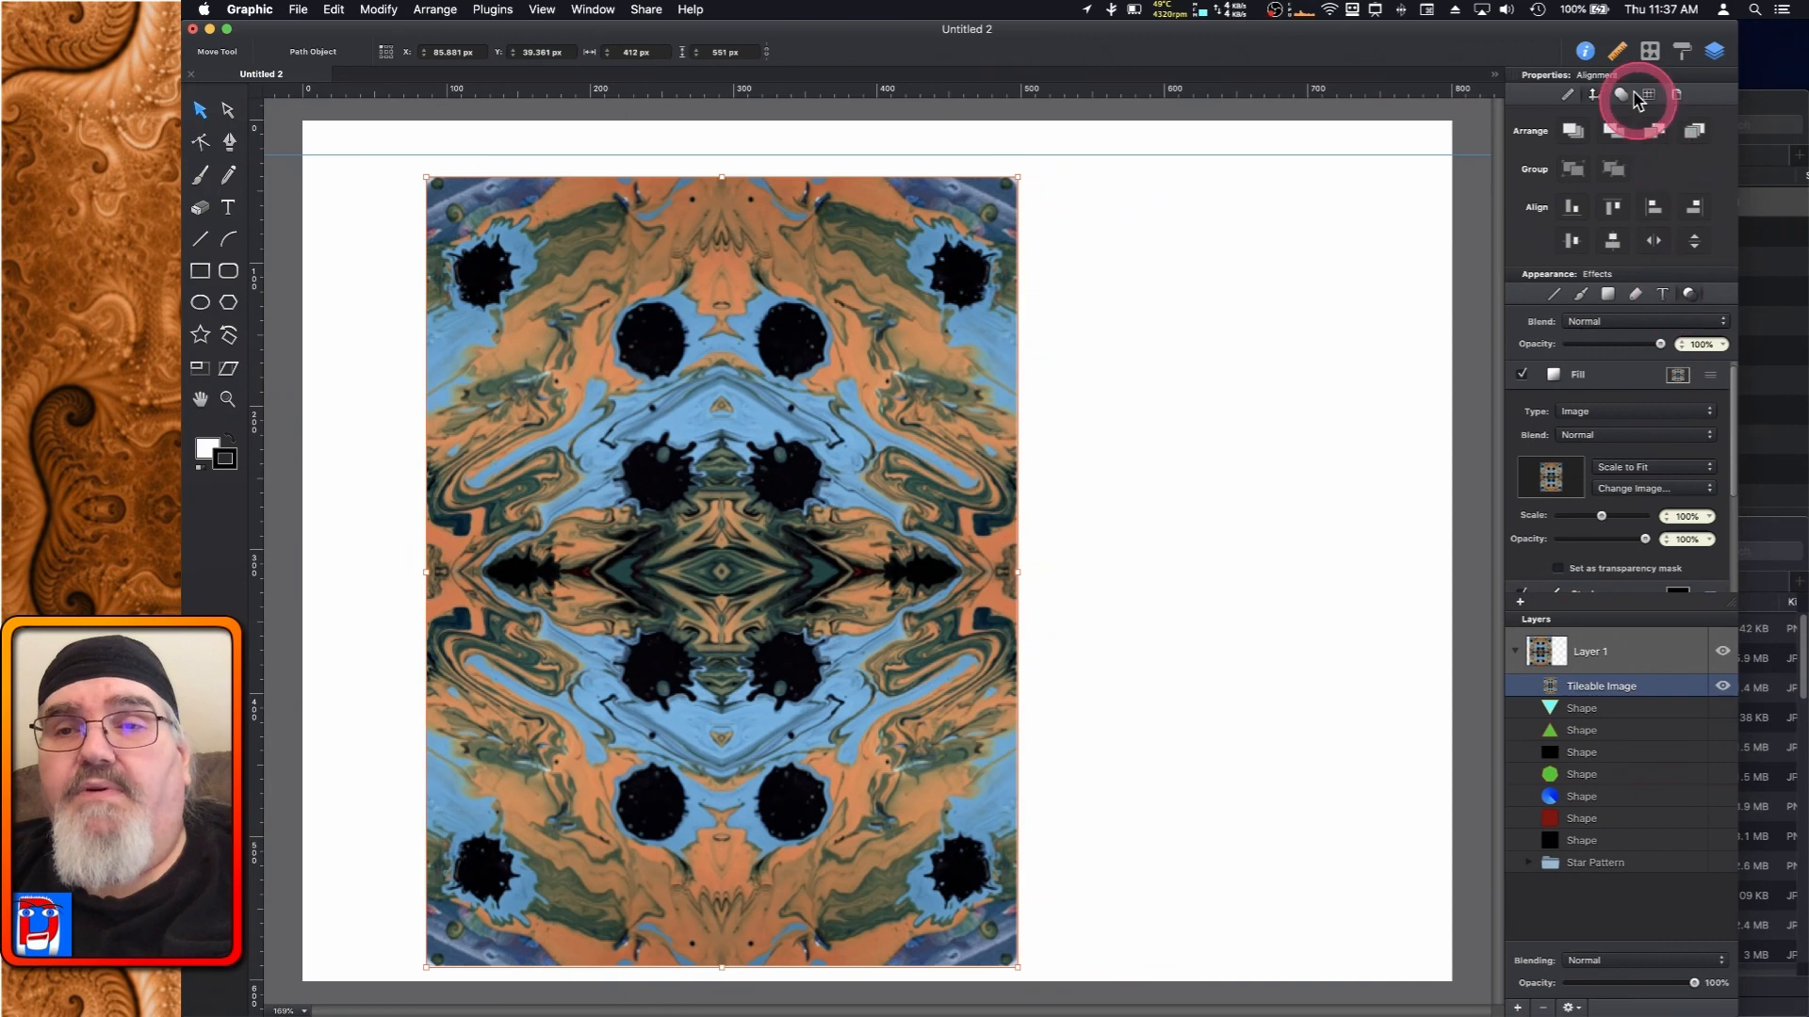
Add the placed tileable image to the fill pattern swatches, and delete the image from the canvas
click(1621, 55)
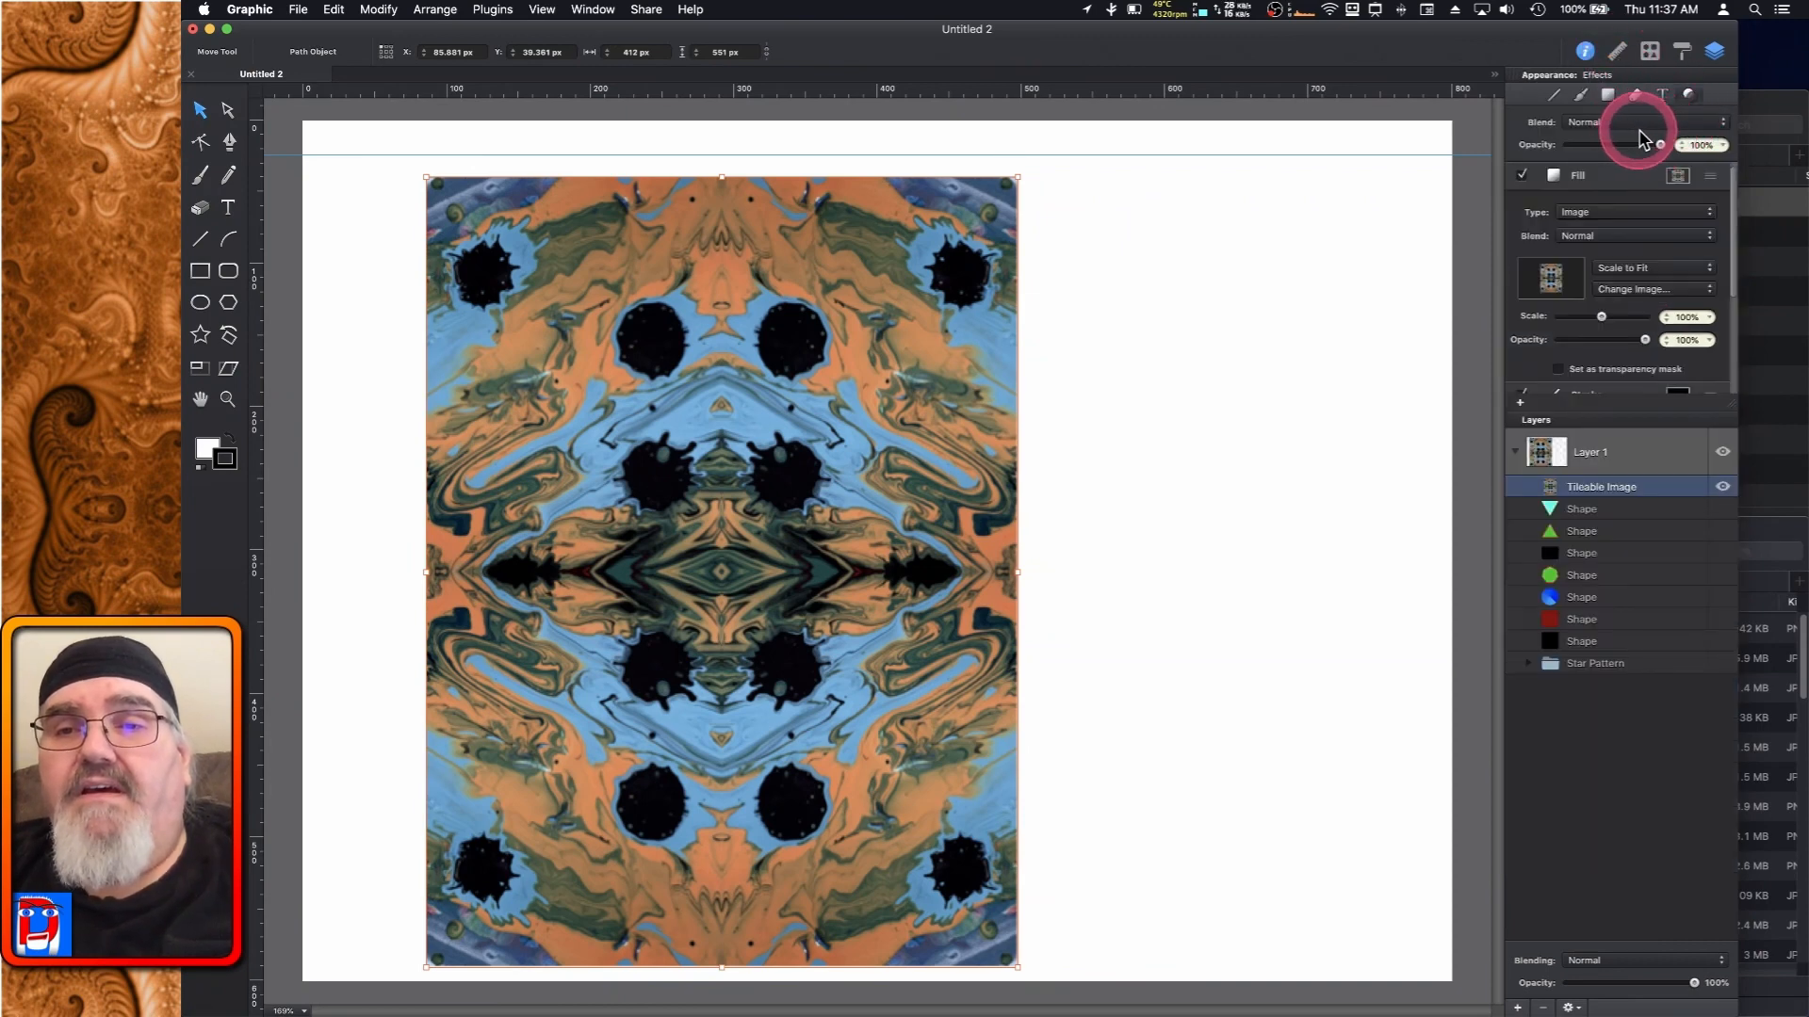
click(1678, 177)
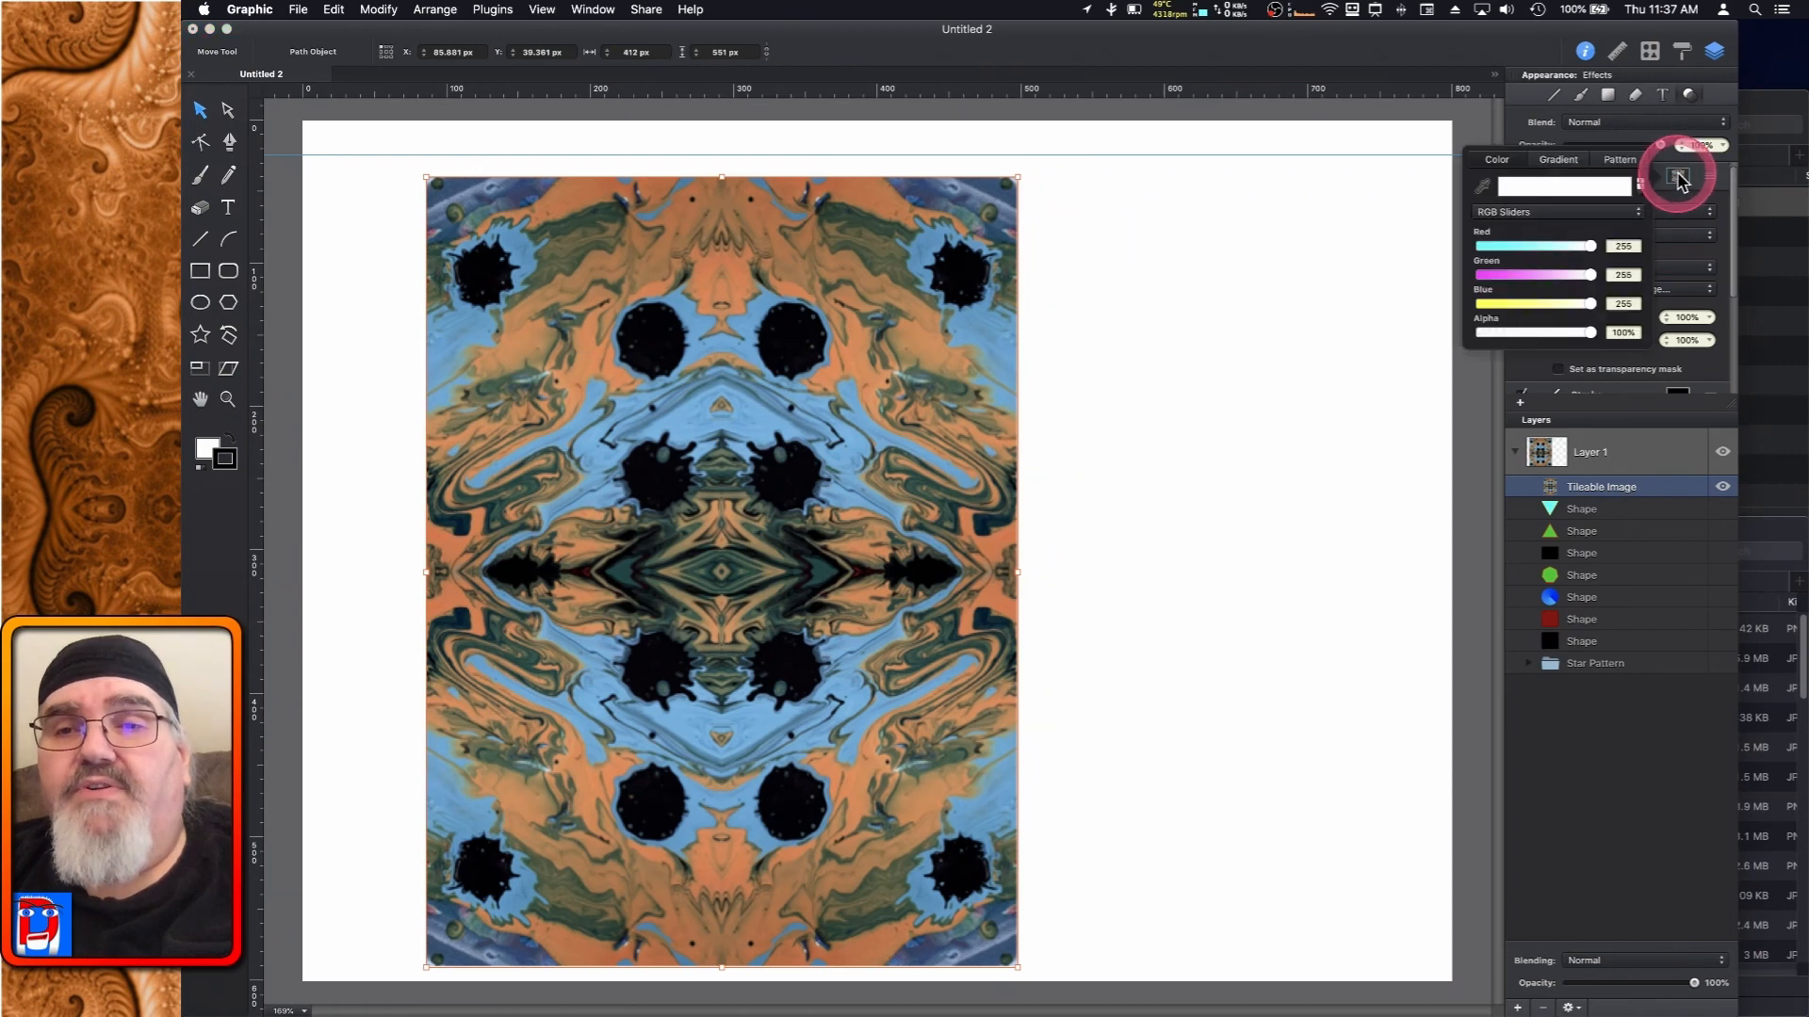
click(1618, 160)
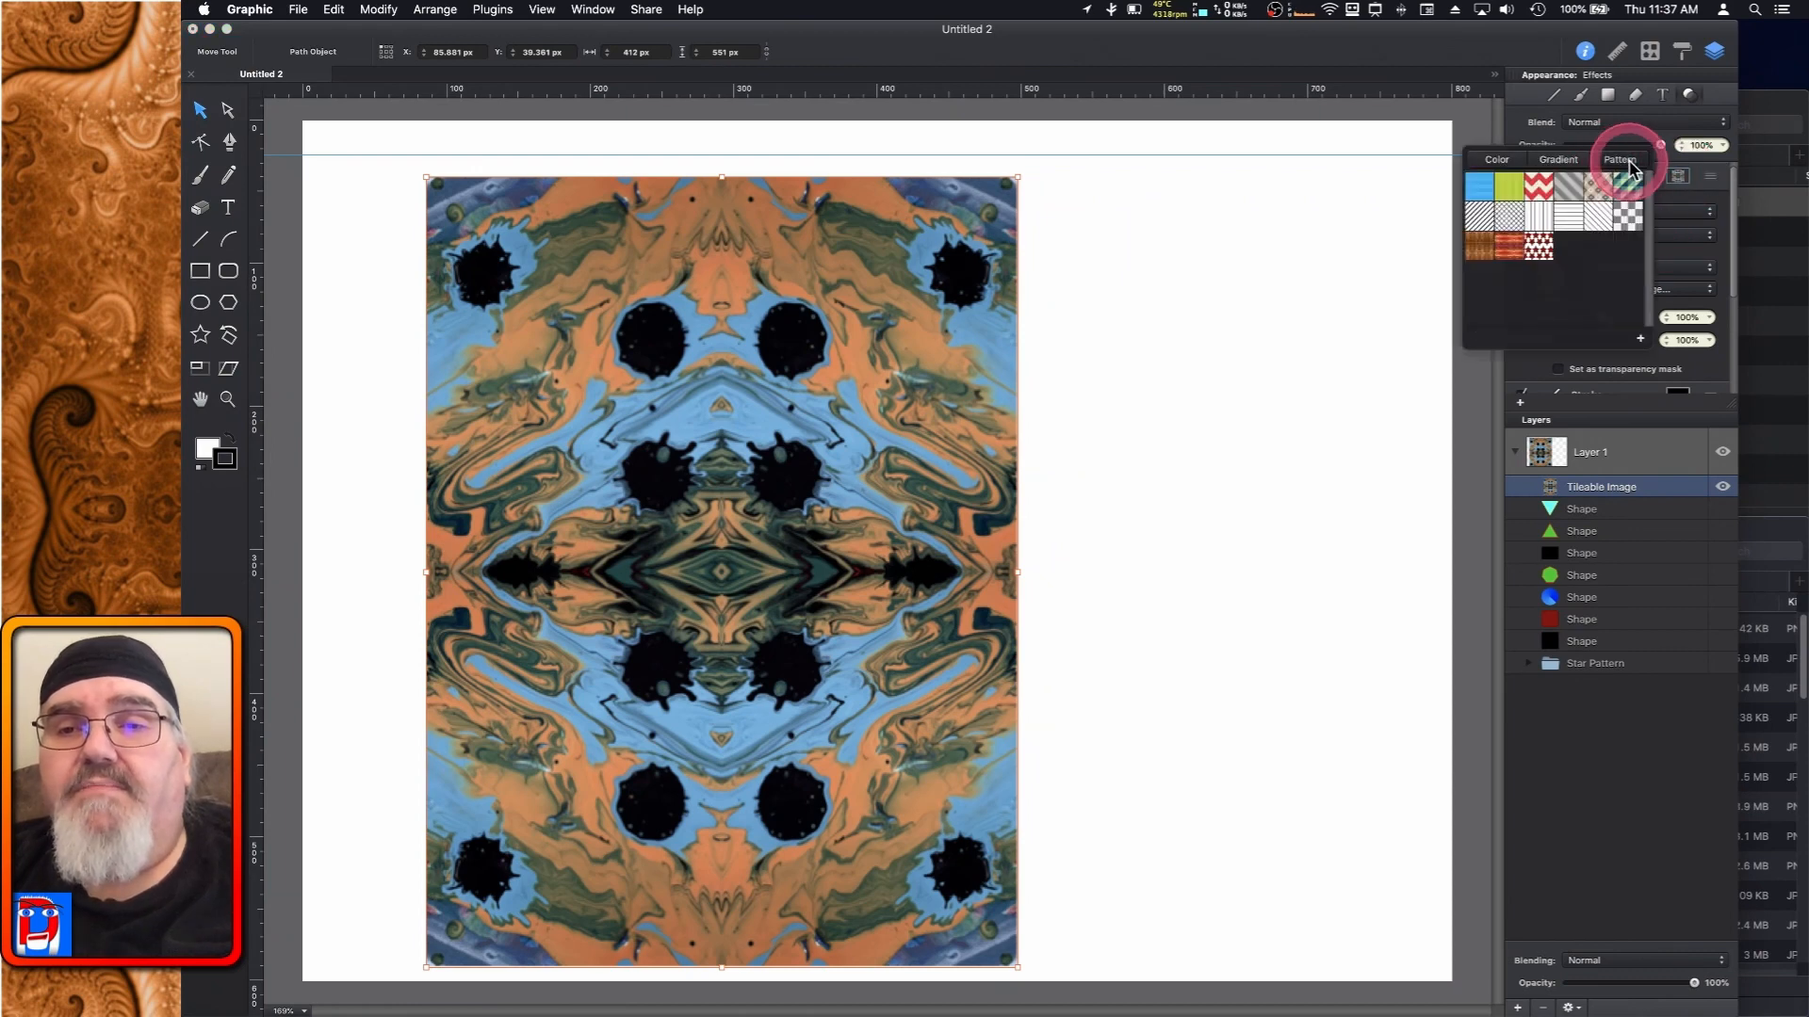
click(1640, 339)
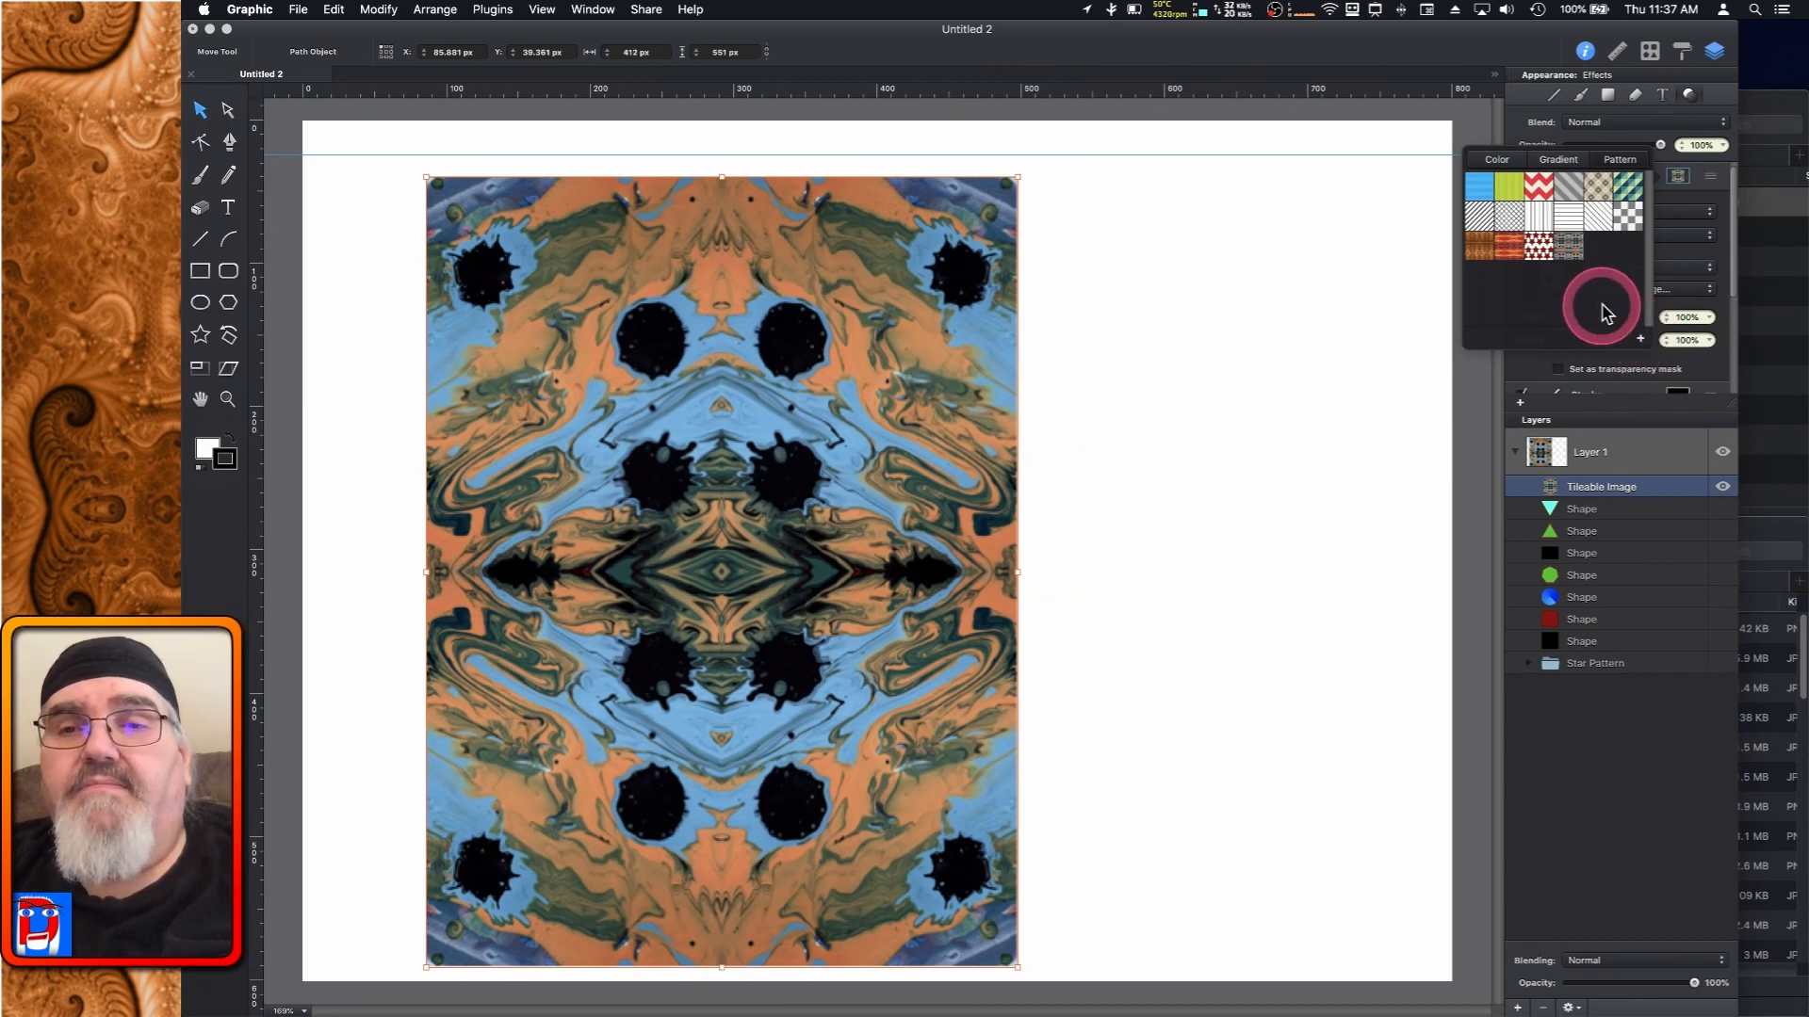
click(1644, 146)
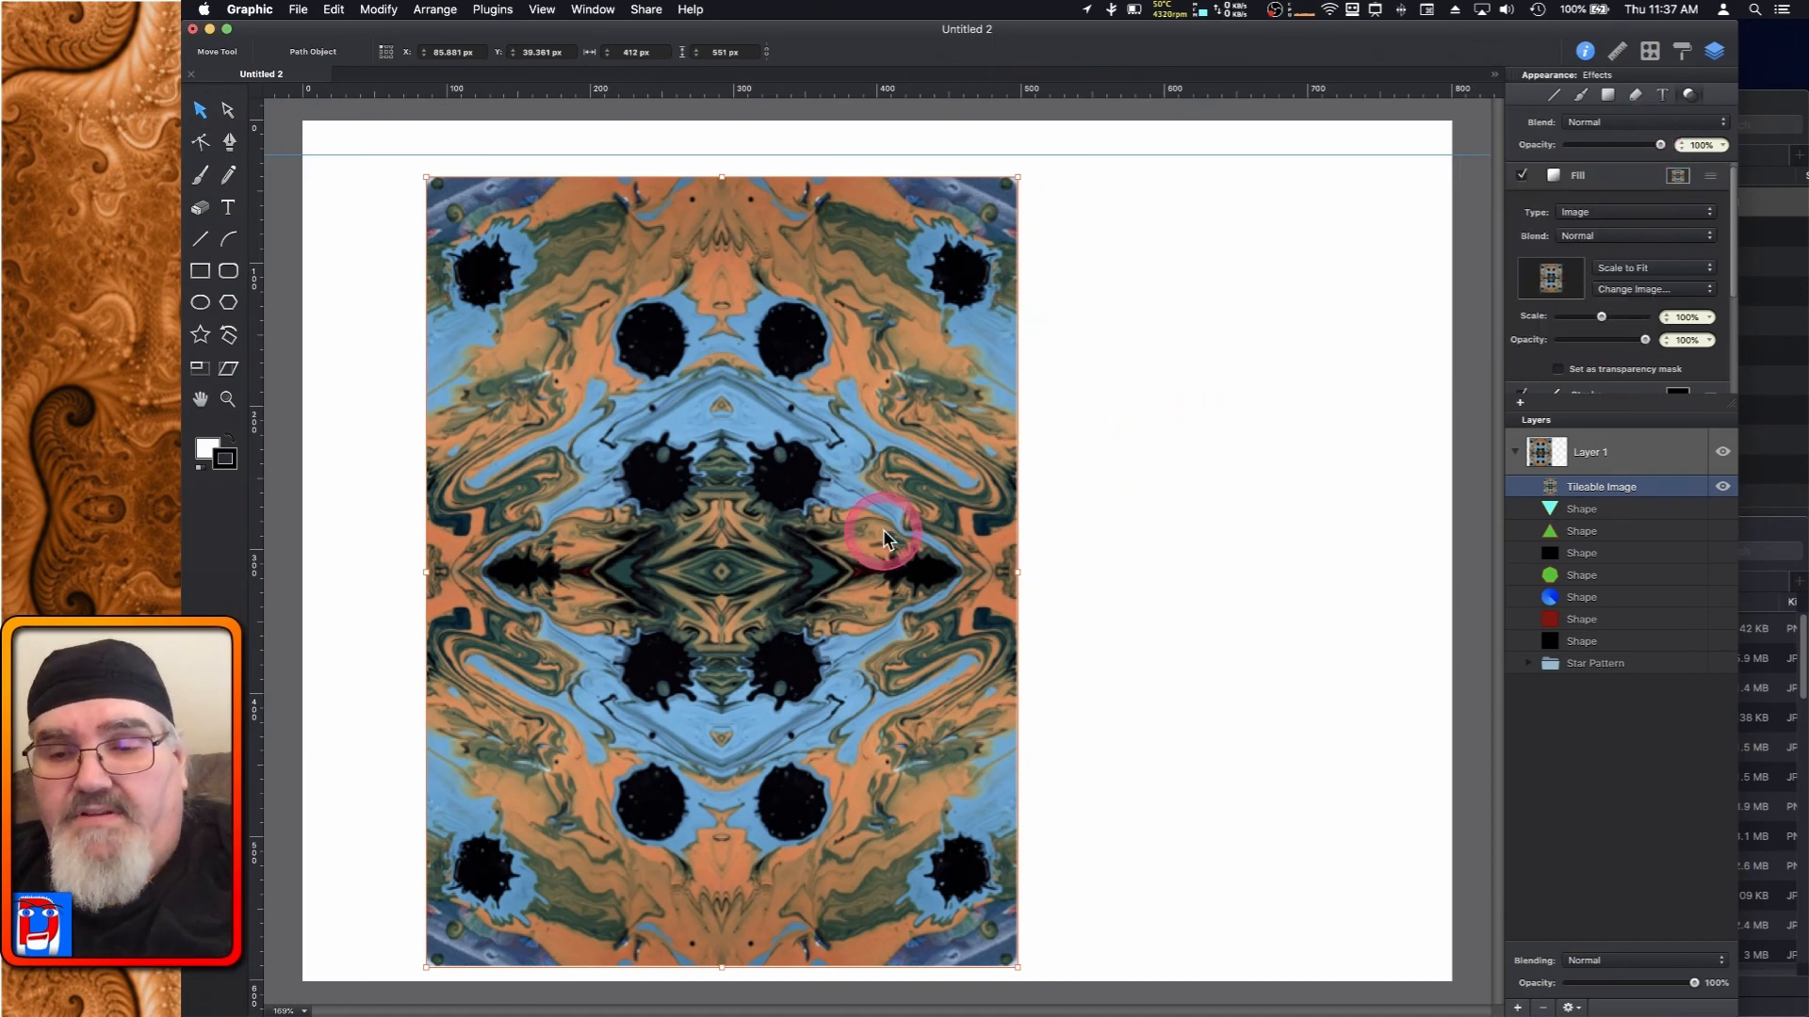
key(Delete)
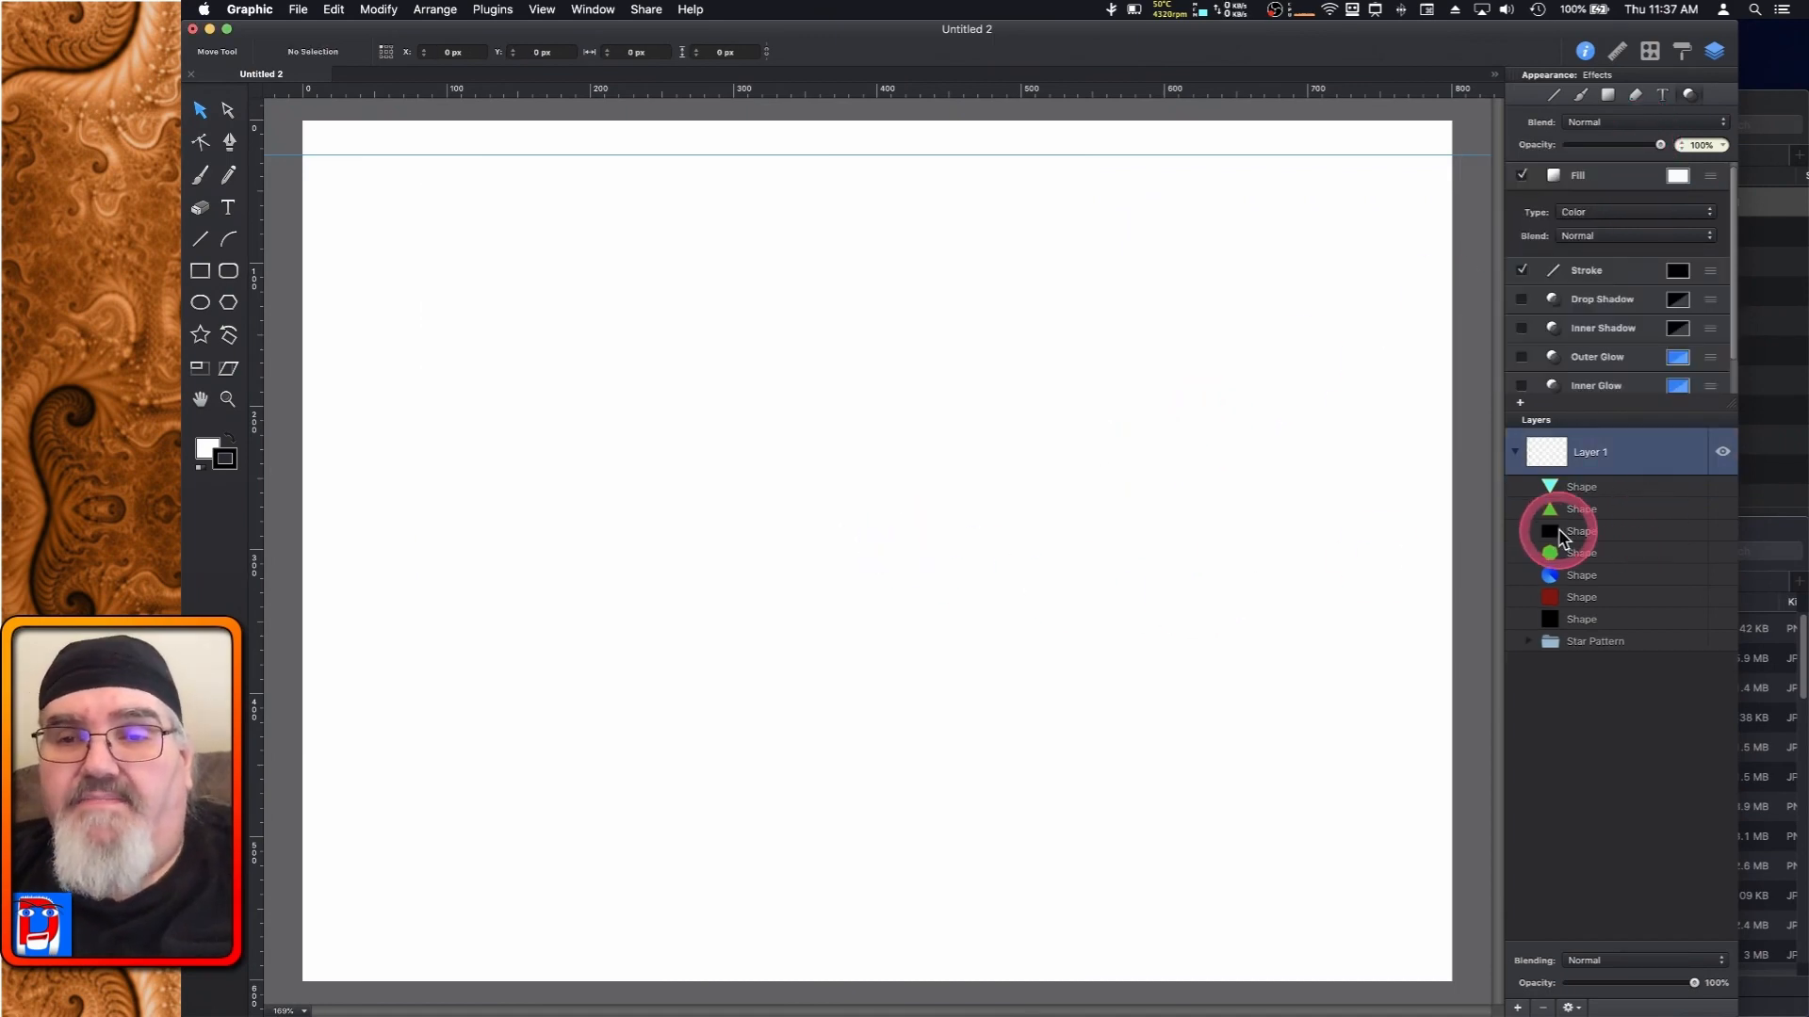
Show the hidden black rectangle listed below the green triangle in Layer 1, and remove the horizontal guide
click(1588, 533)
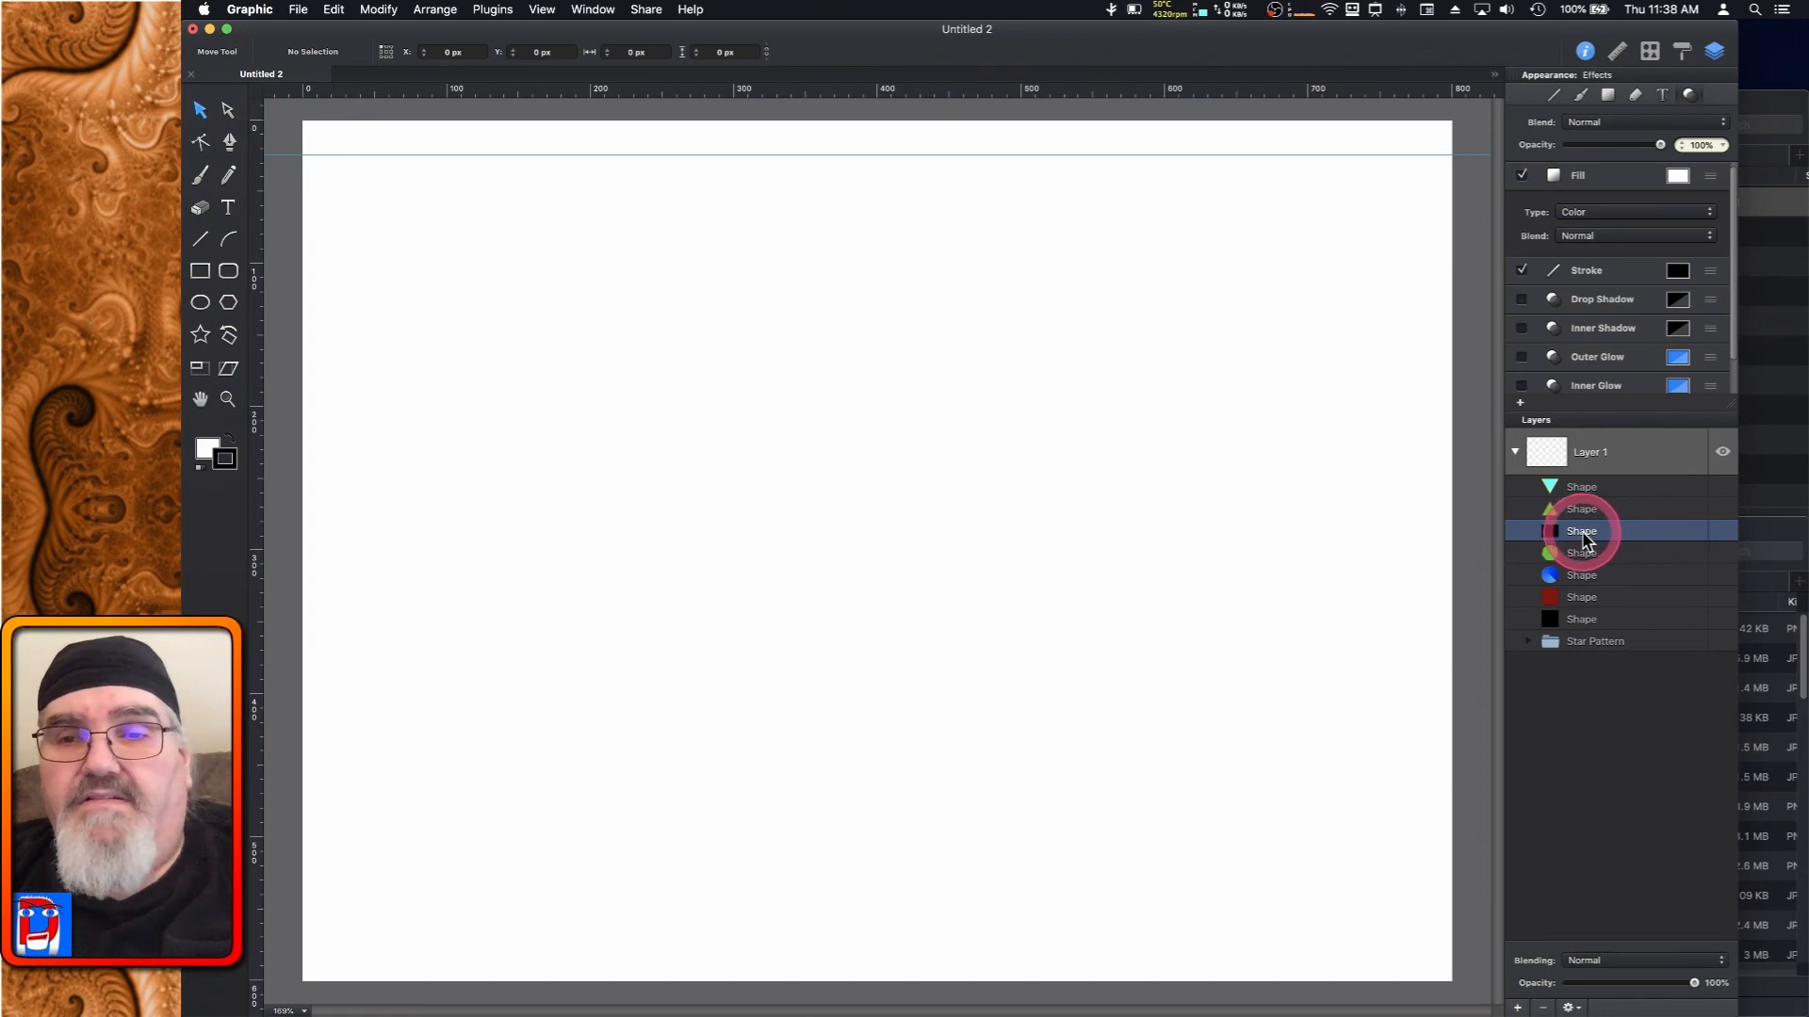
click(1724, 533)
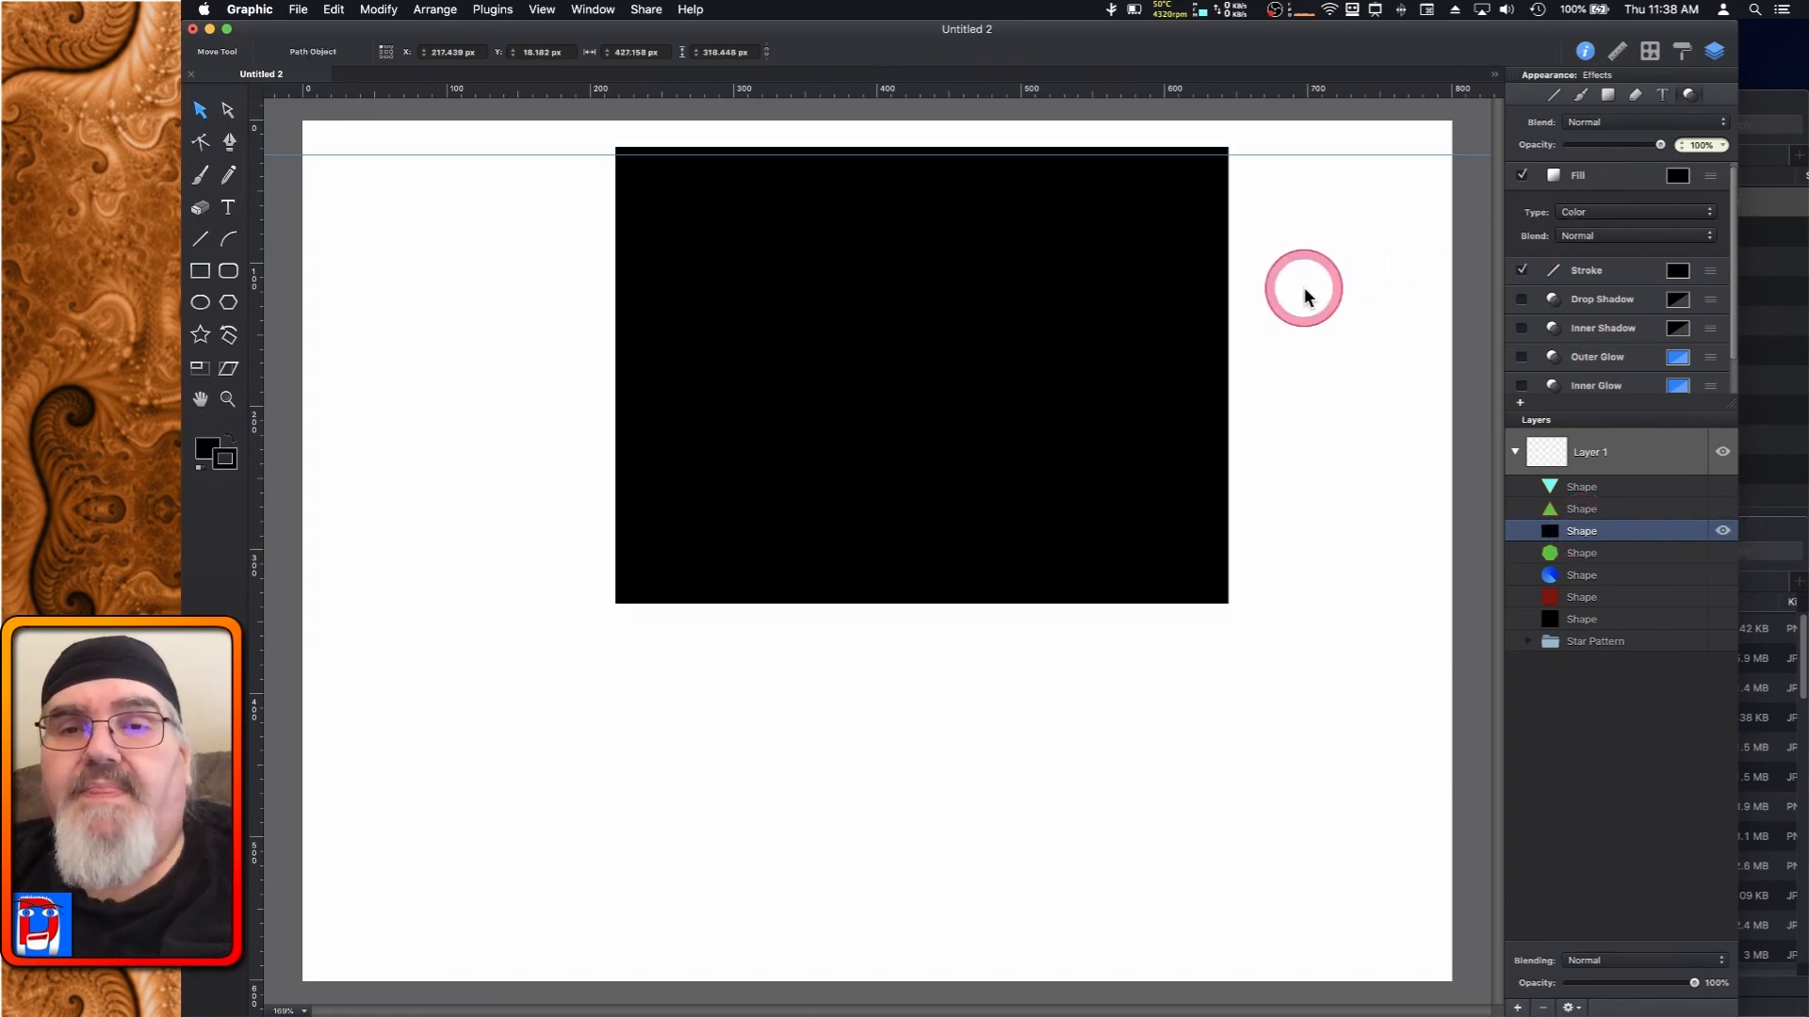
click(1093, 318)
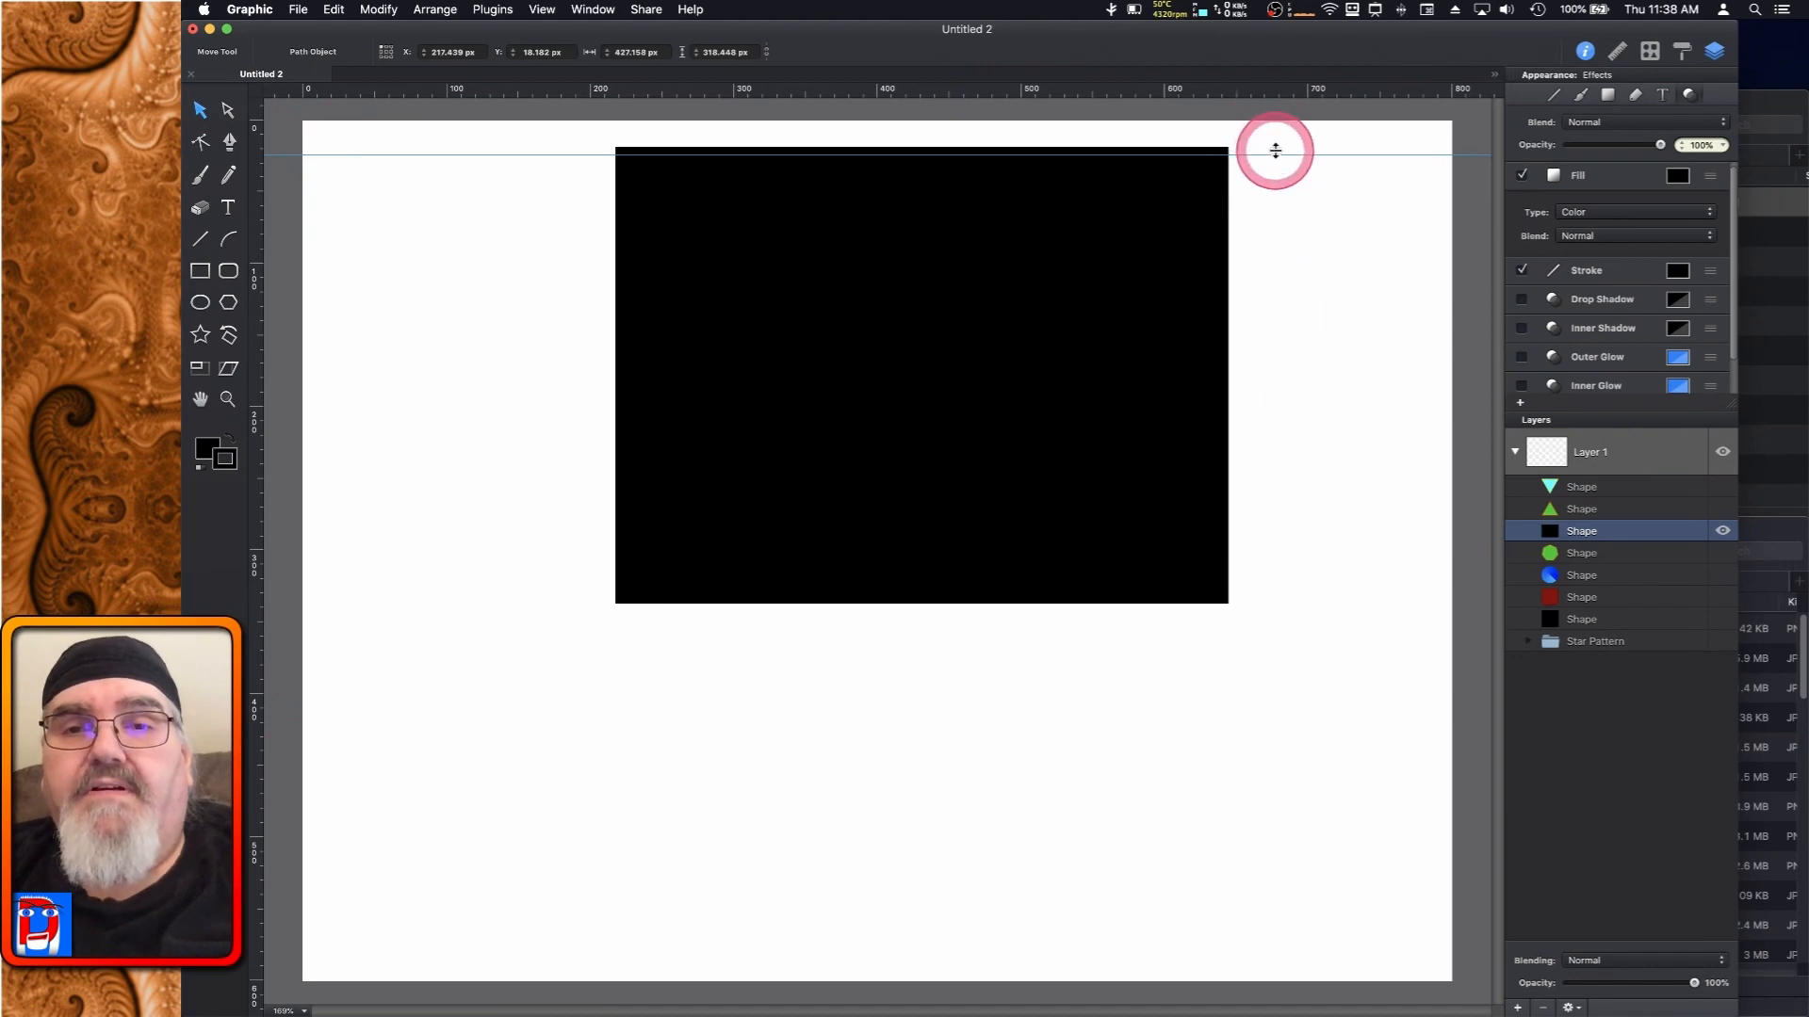
drag(1271, 152, 1265, 52)
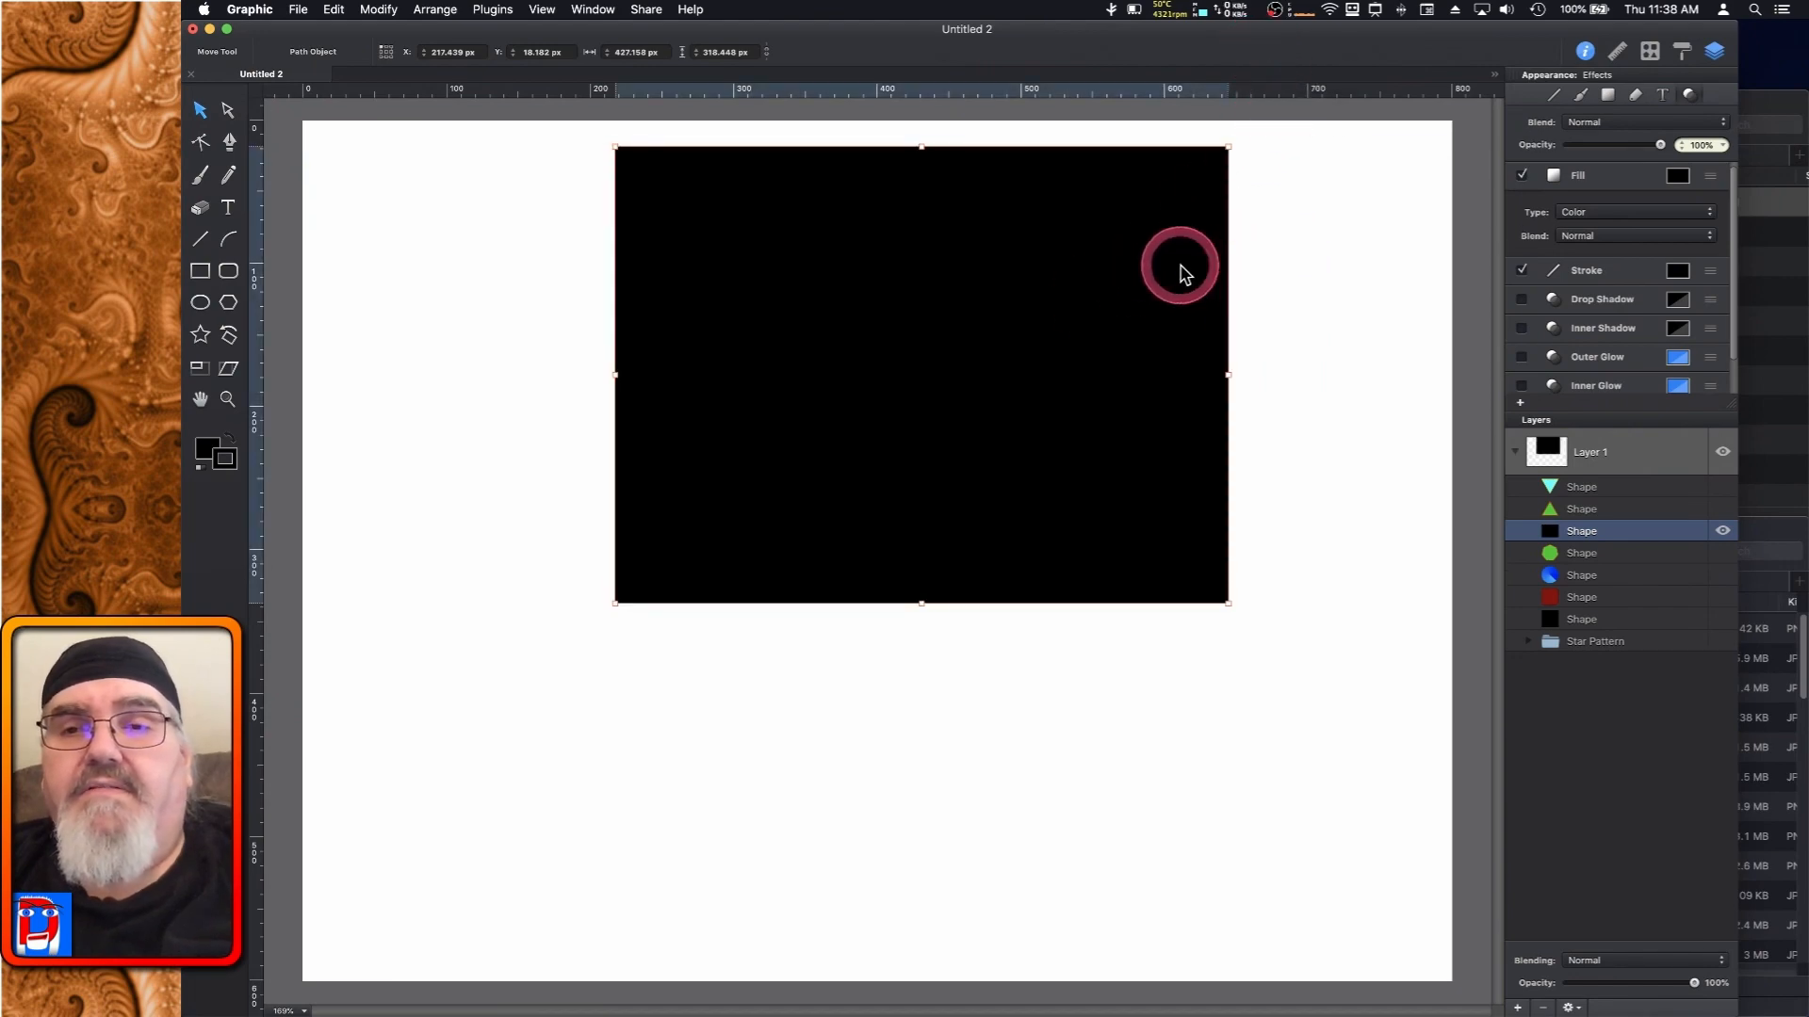
Fill the black rectangle with the newly added tileable pattern and scale the pattern to 17%
click(1679, 178)
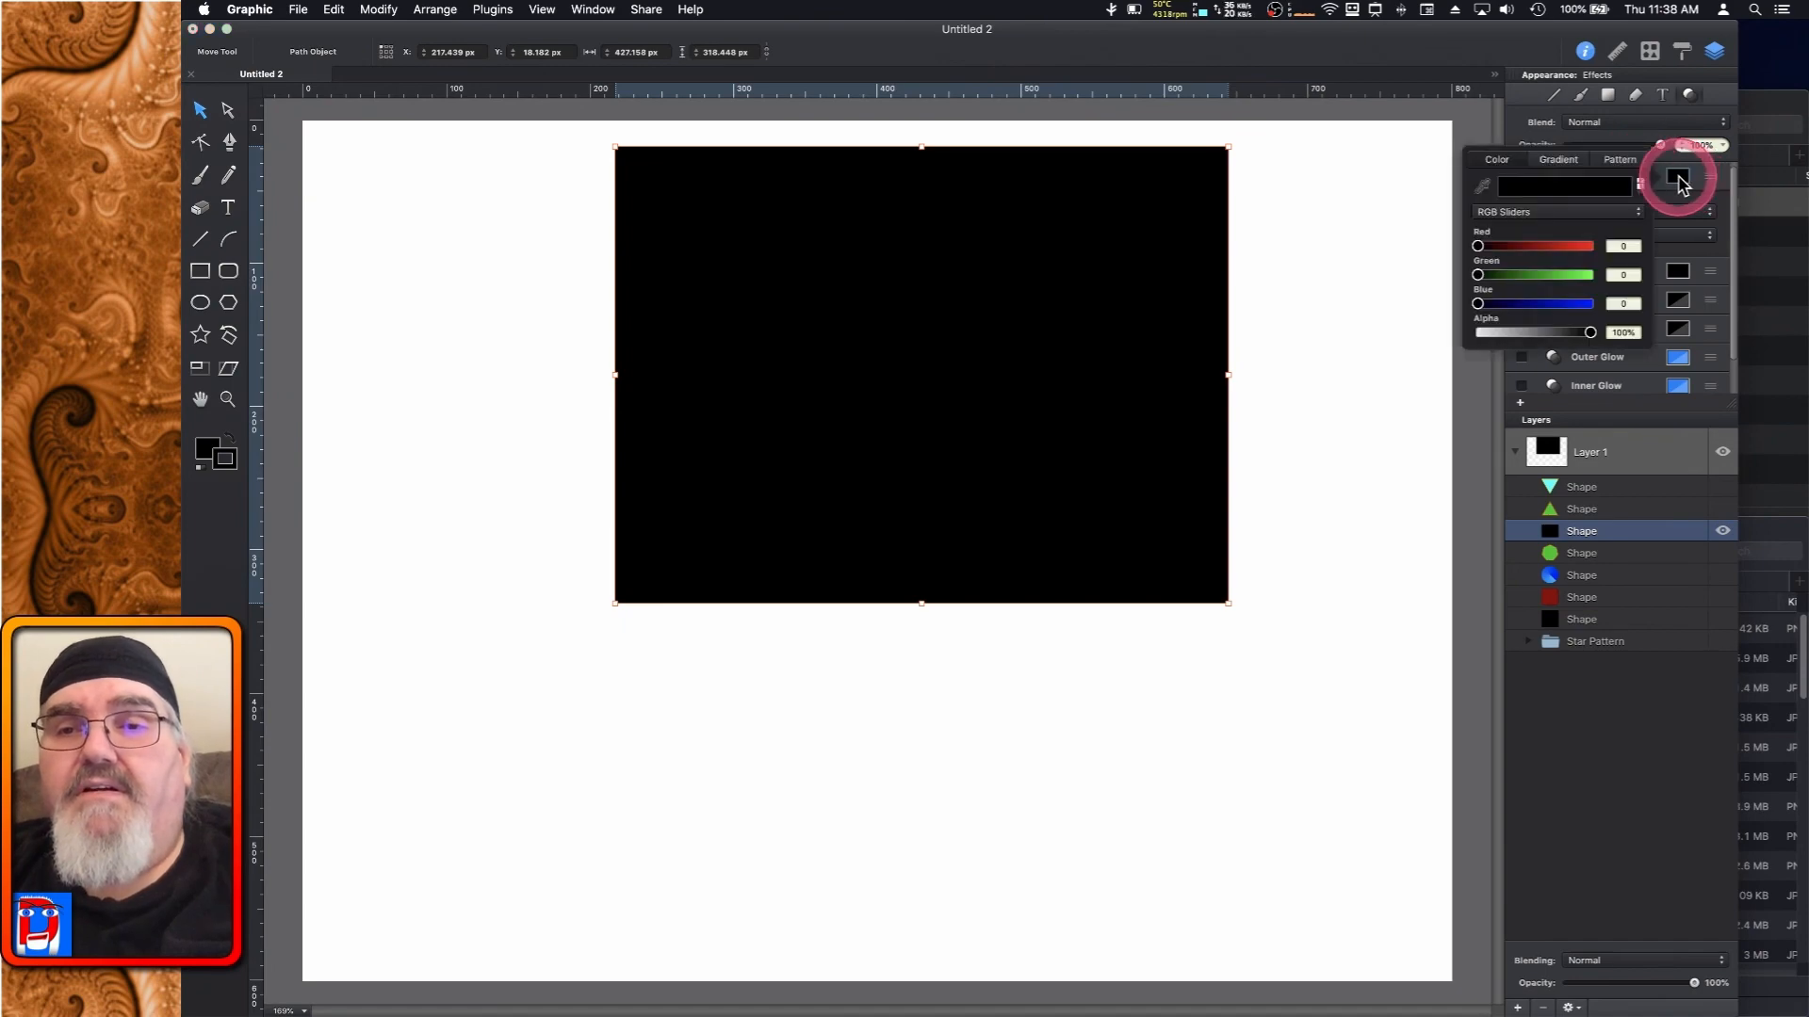
click(1621, 164)
click(1566, 247)
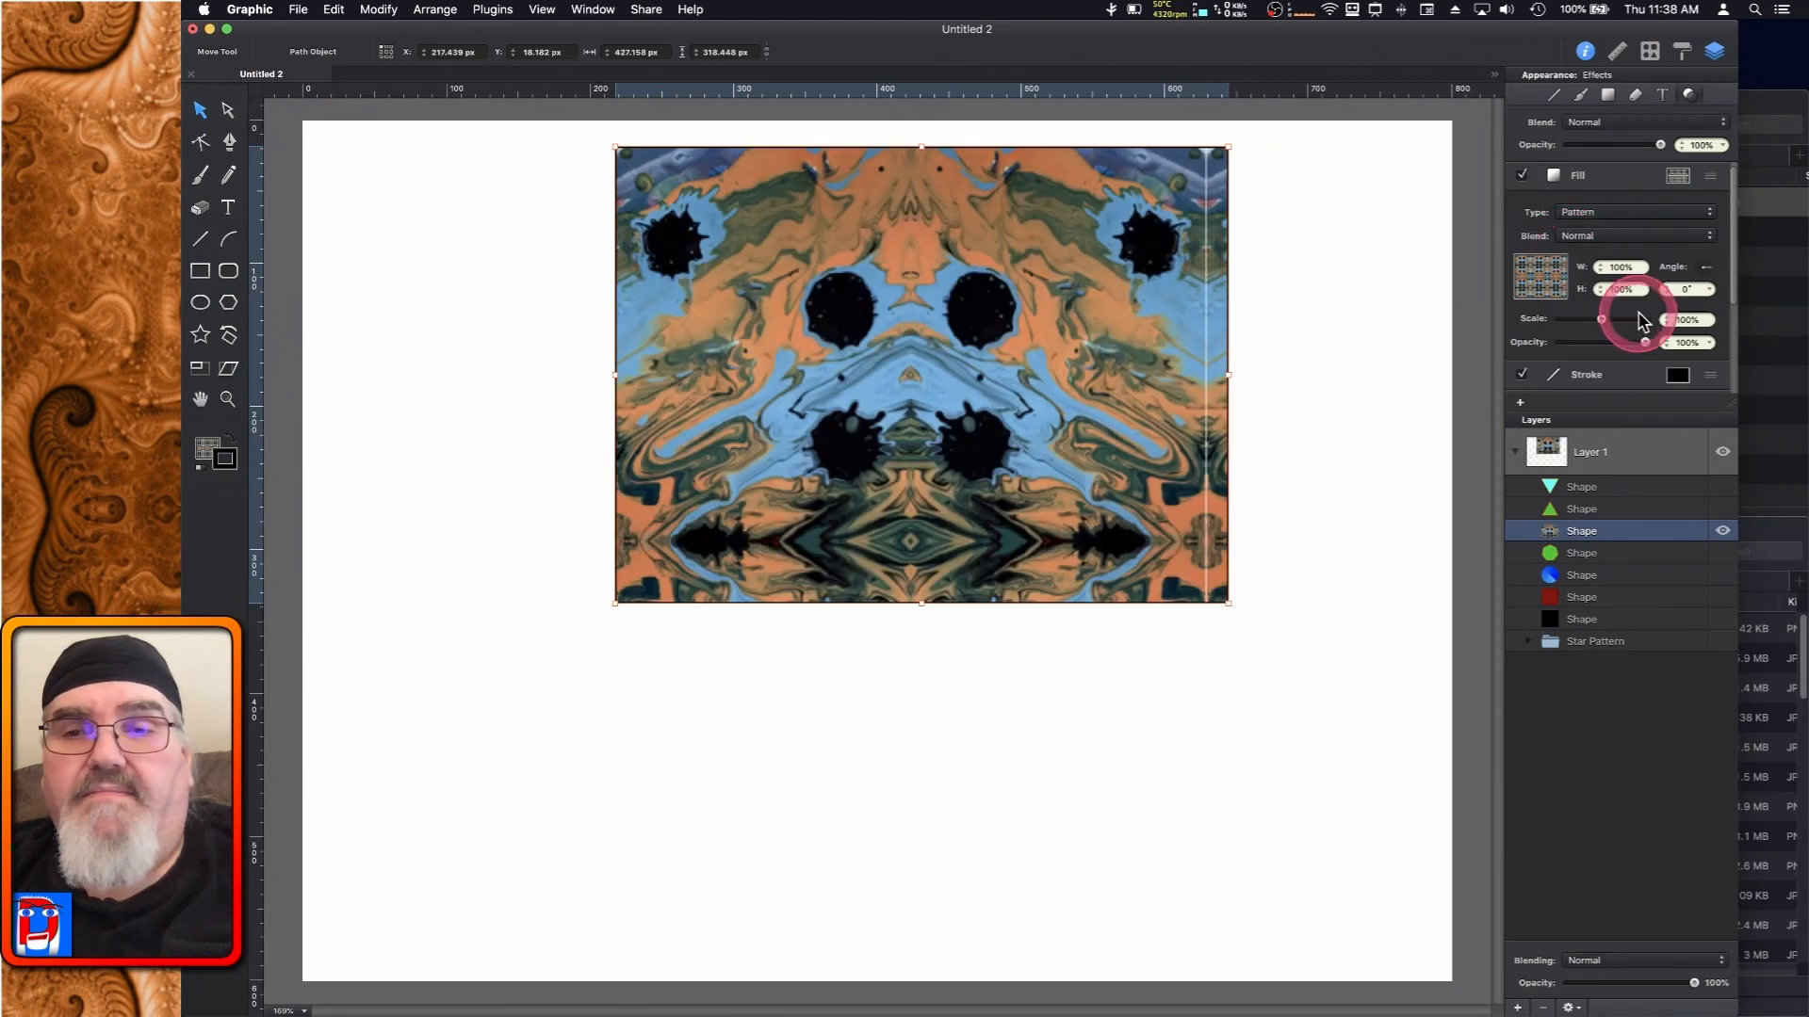
drag(1605, 325, 1570, 325)
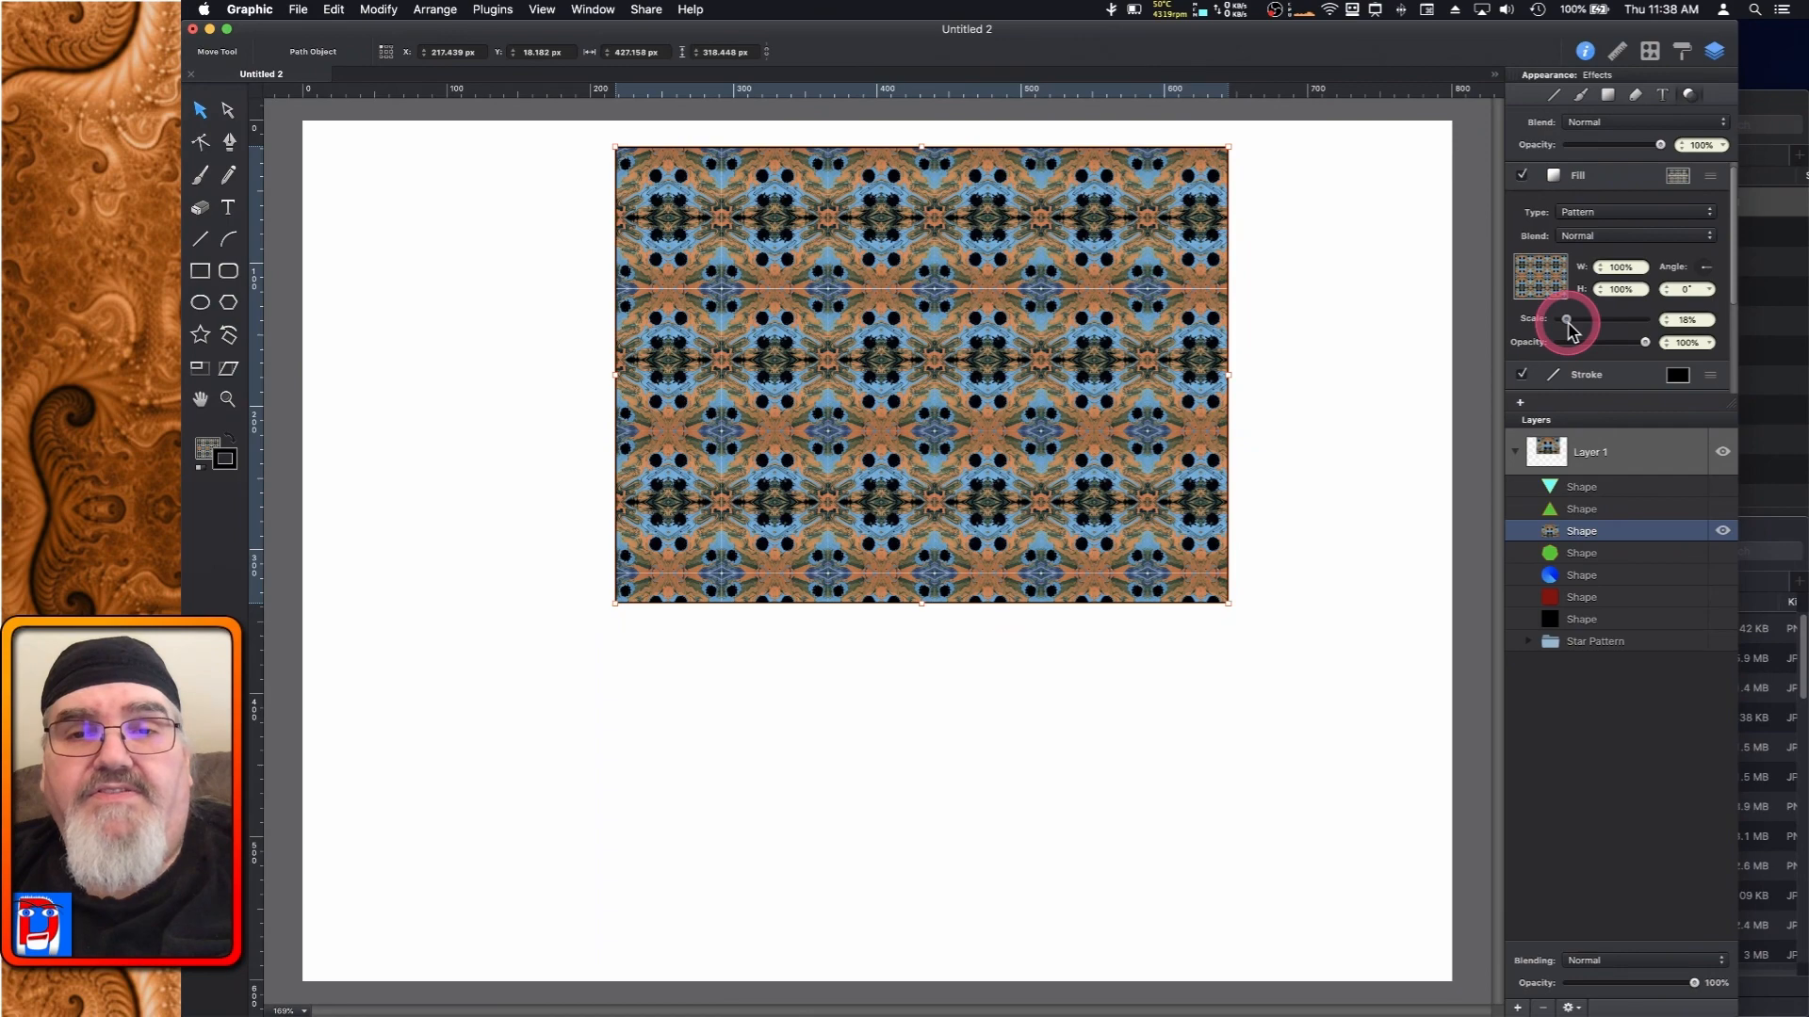
drag(1569, 329, 1565, 330)
Shift the tileable pattern's position inside the rectangle
click(1001, 381)
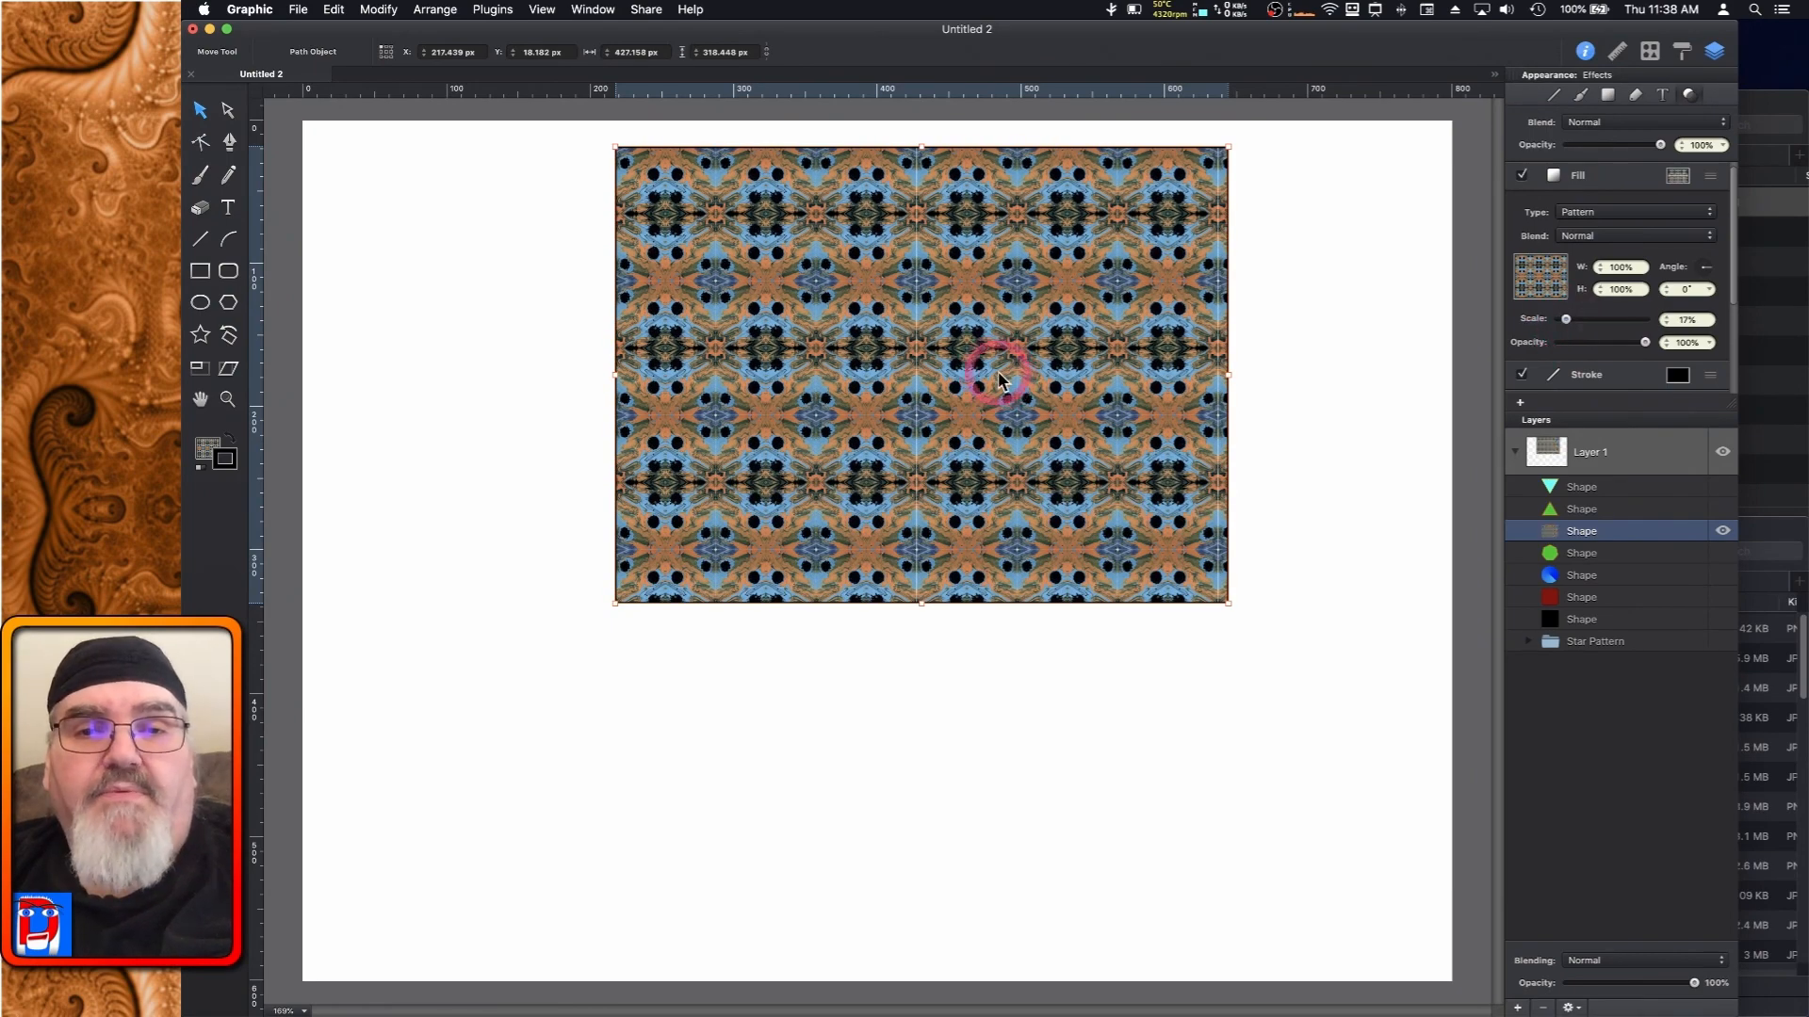
double_click(999, 381)
drag(996, 341, 953, 370)
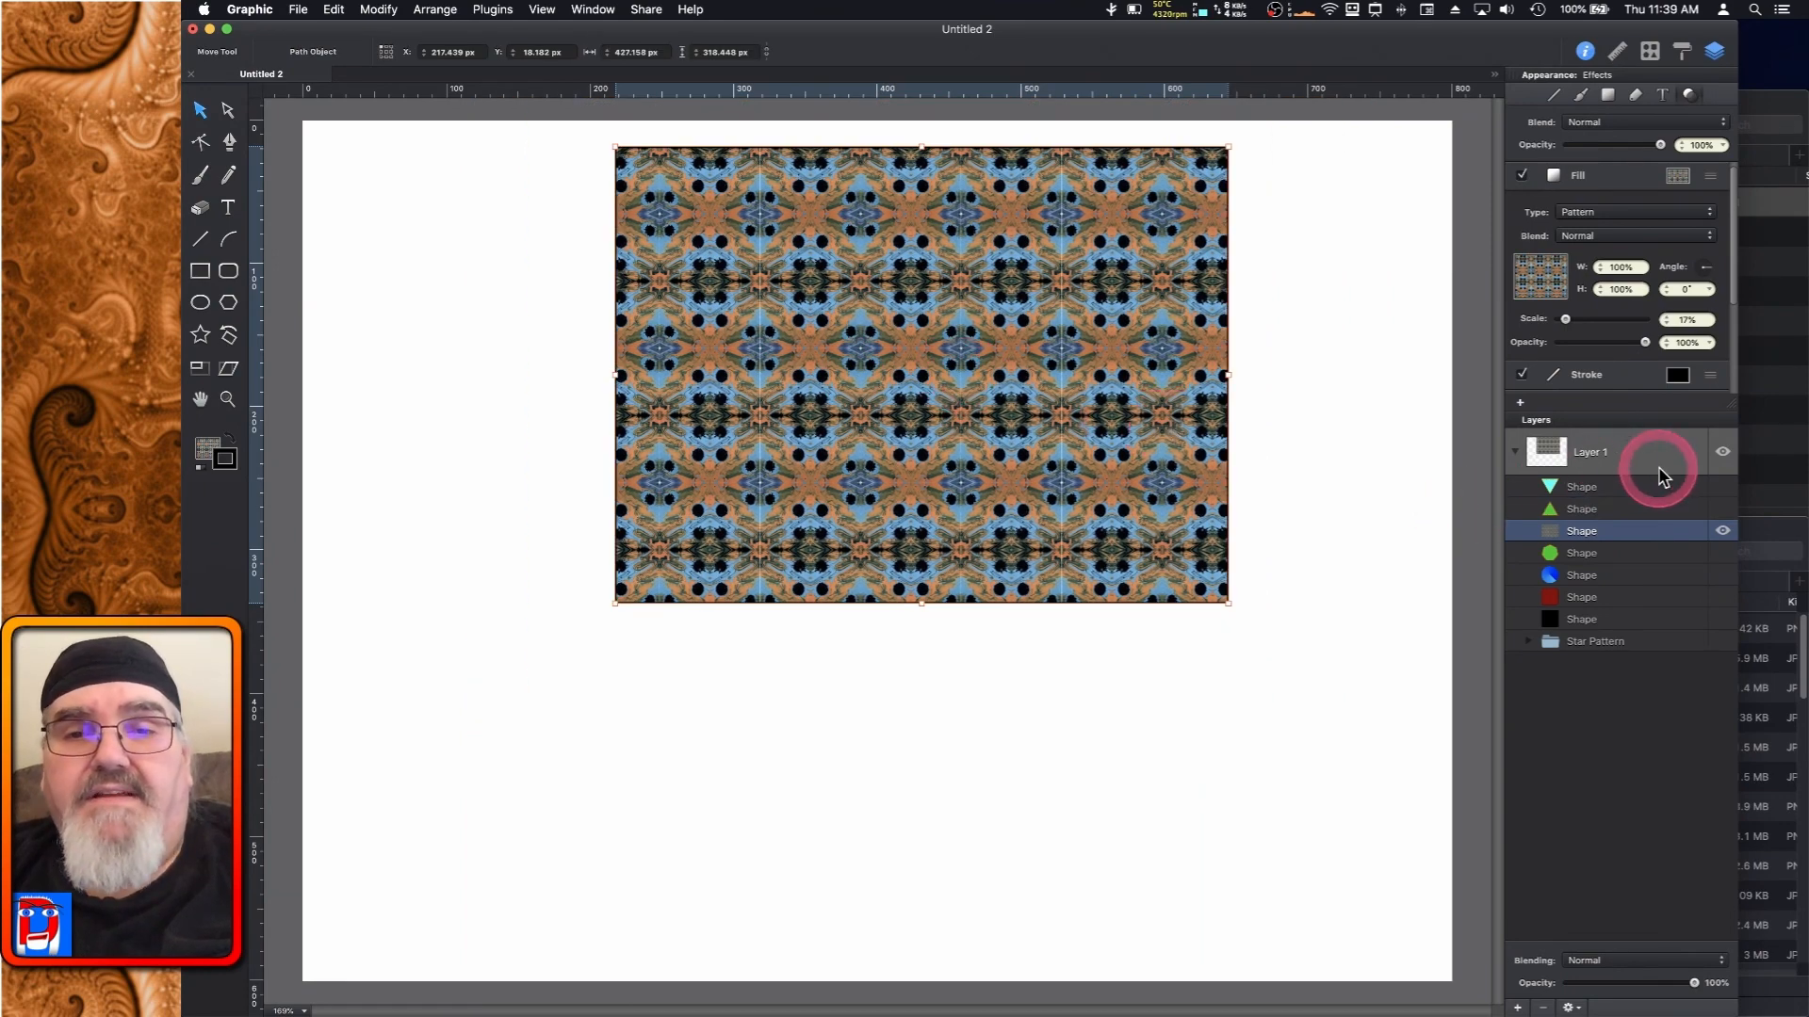
Return the rectangle to a solid black color fill and collapse the fill settings
click(1611, 179)
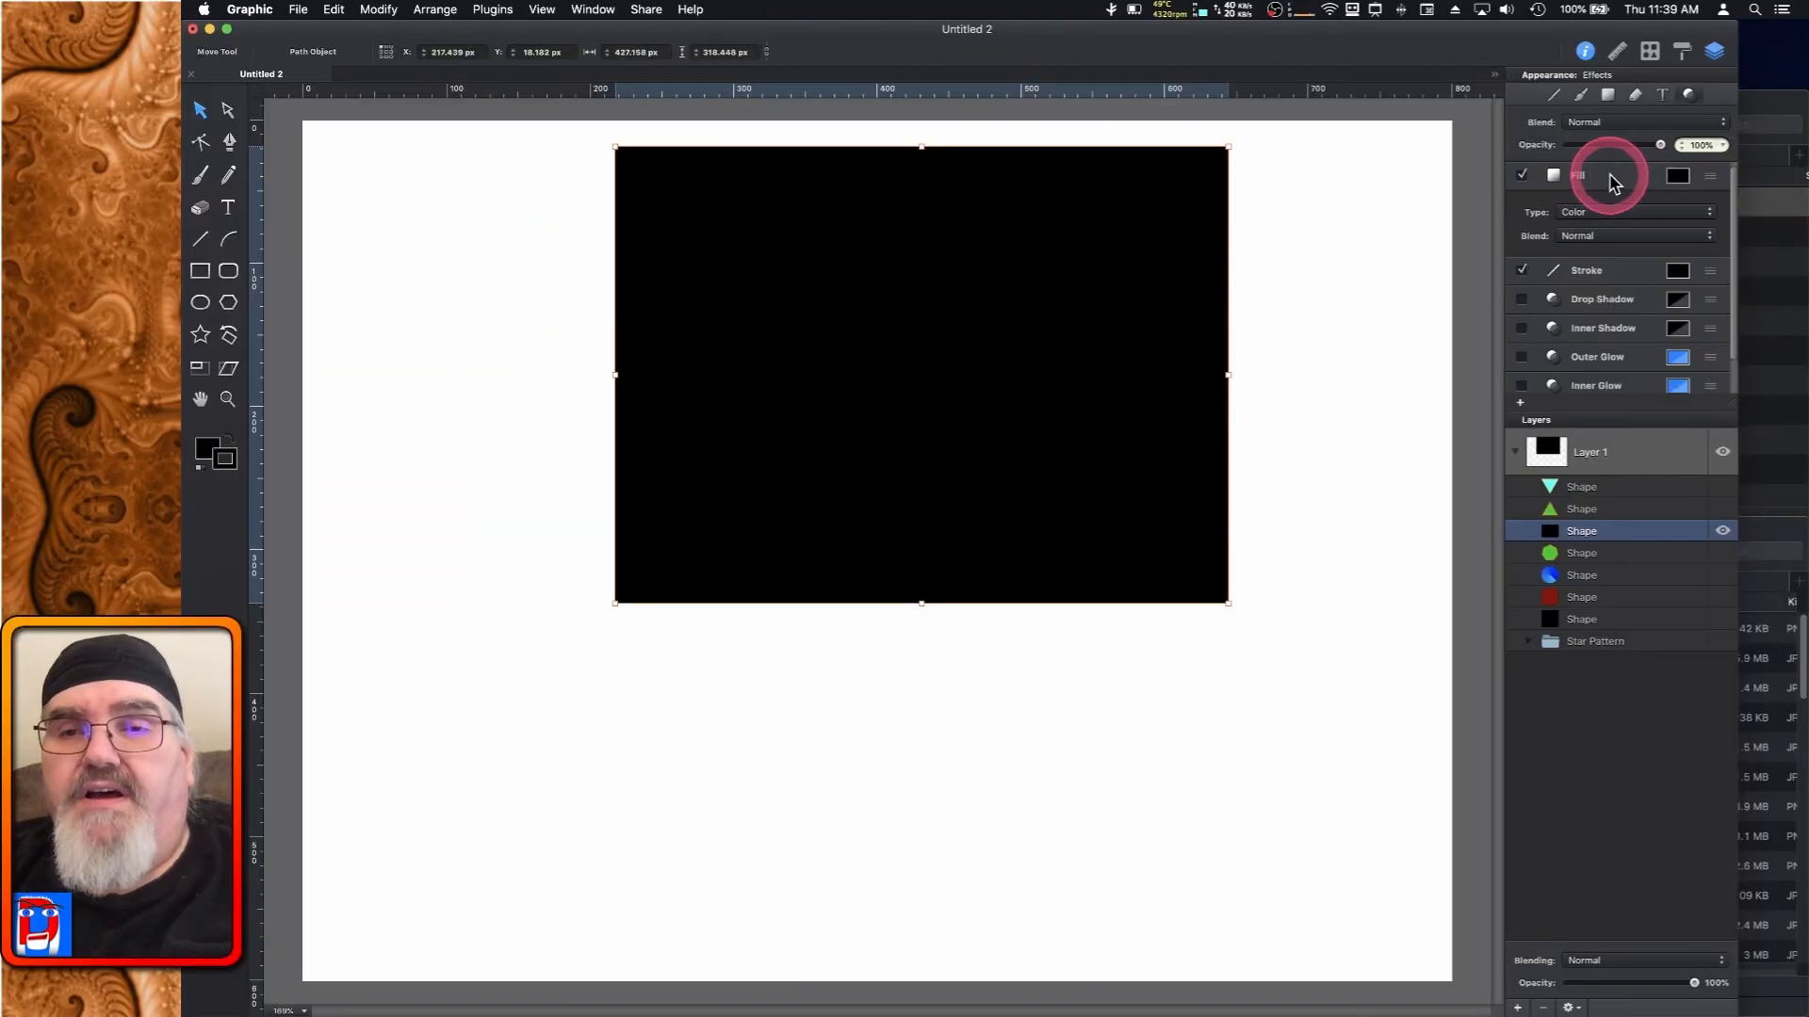
click(1676, 178)
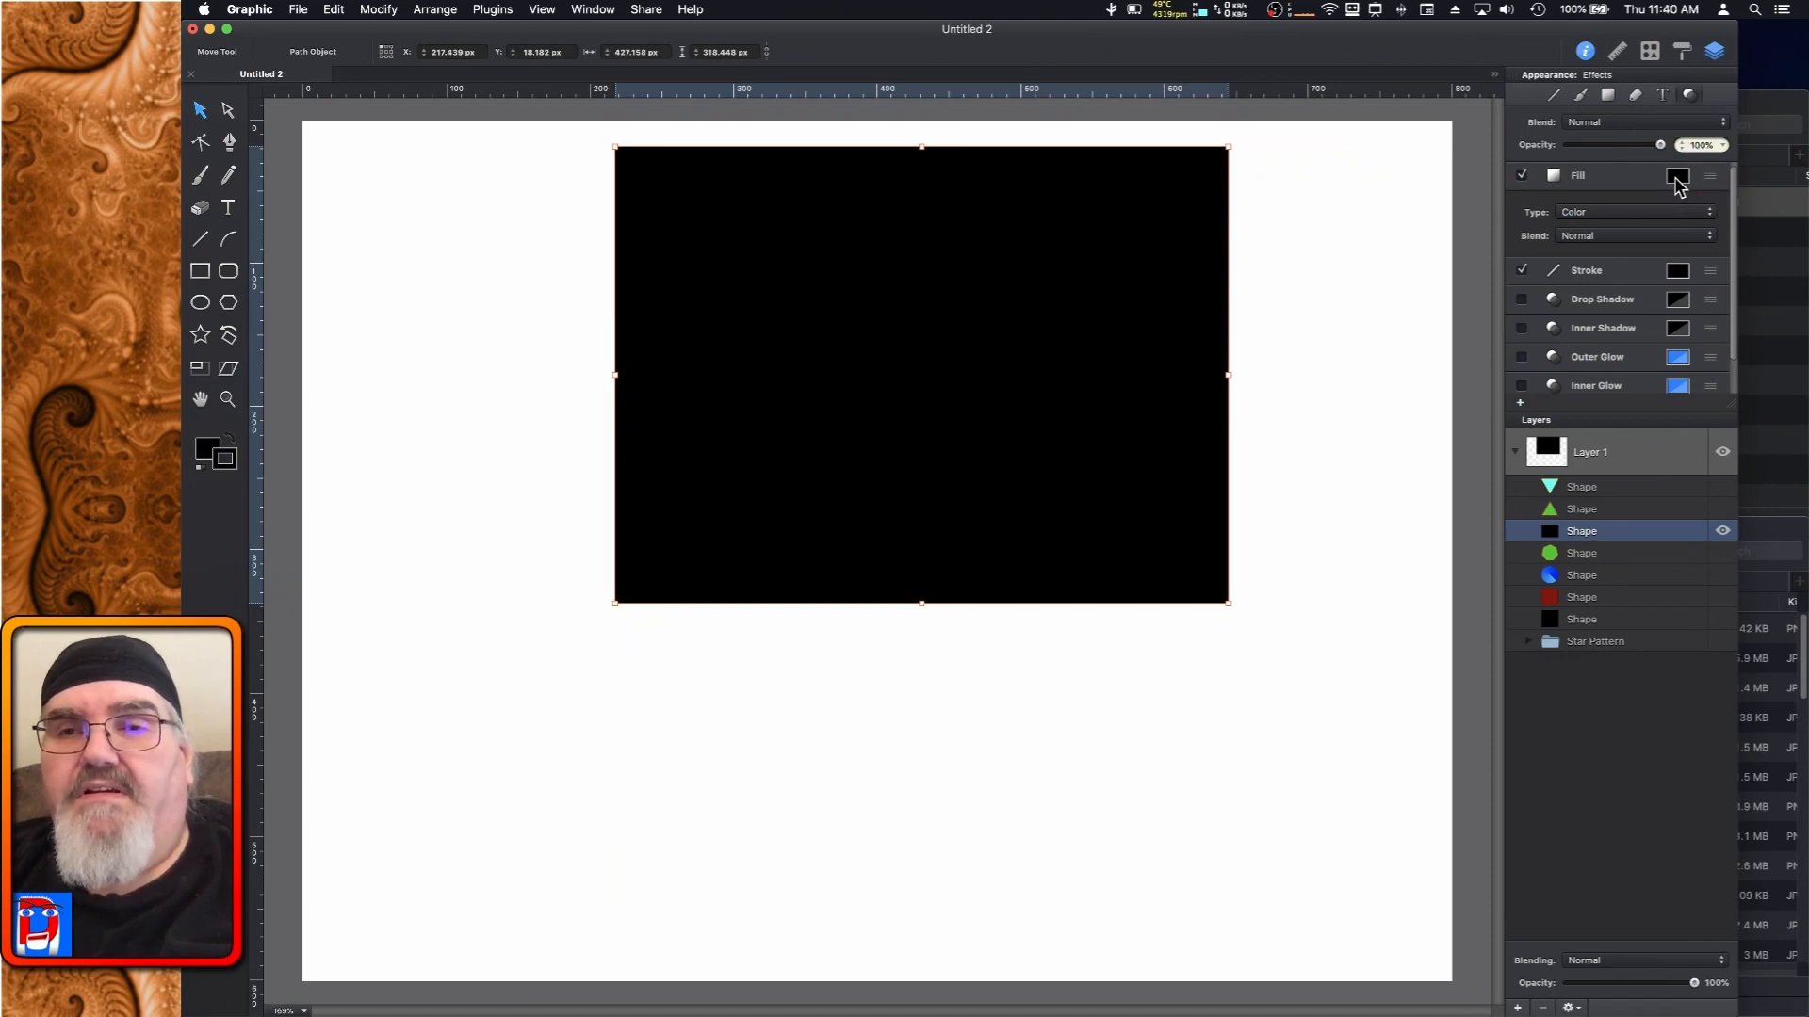
click(1607, 179)
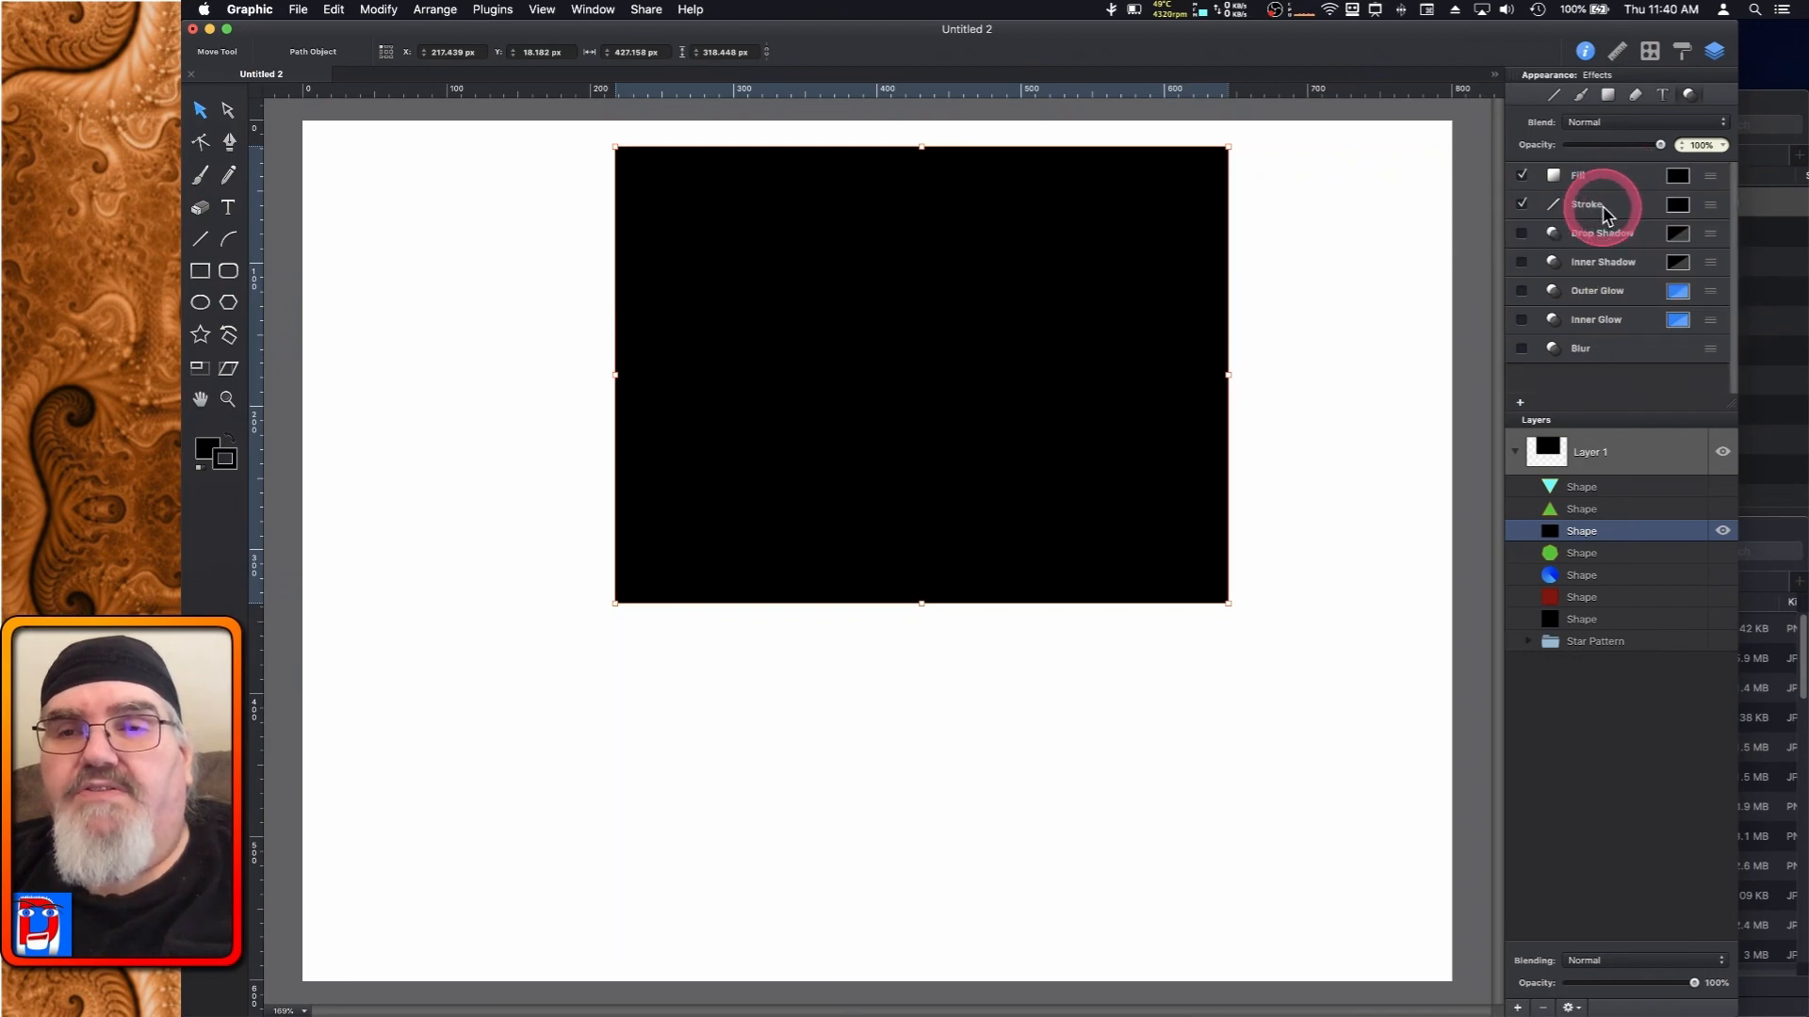
Give the black rectangle a red stroke with red at 255 and a width of 5 pt
click(1604, 209)
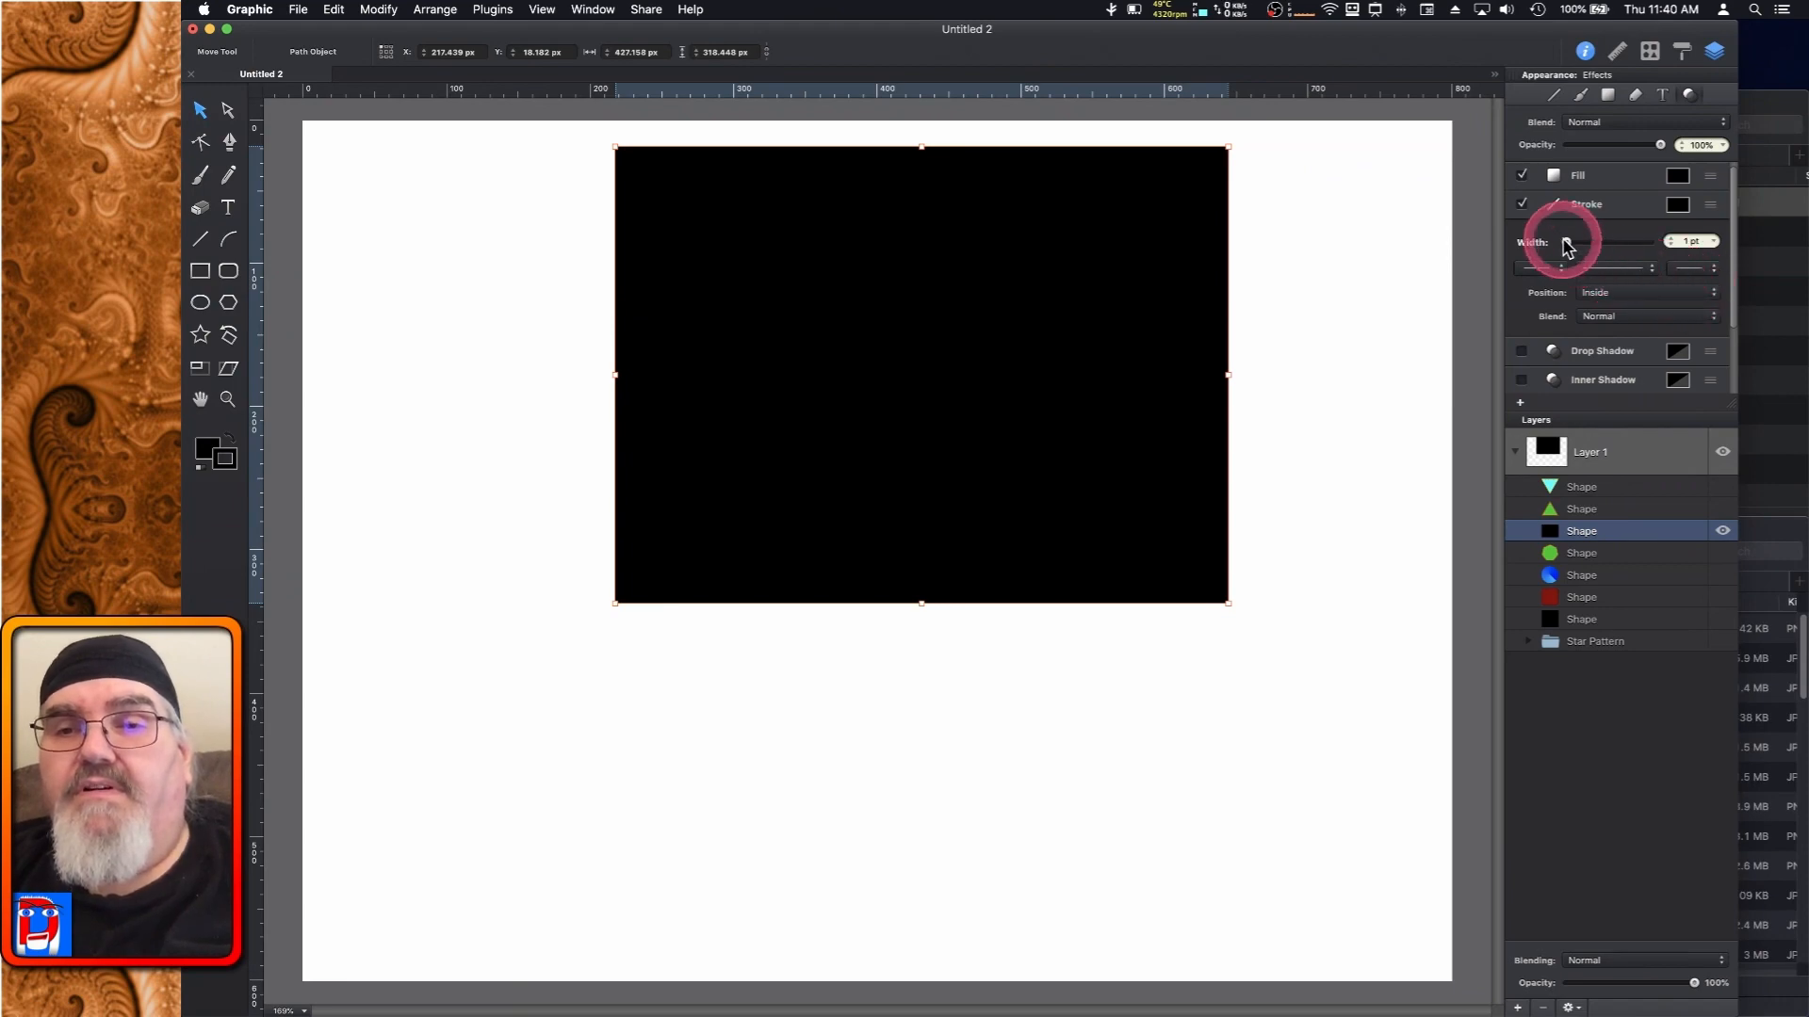
drag(1566, 239, 1569, 242)
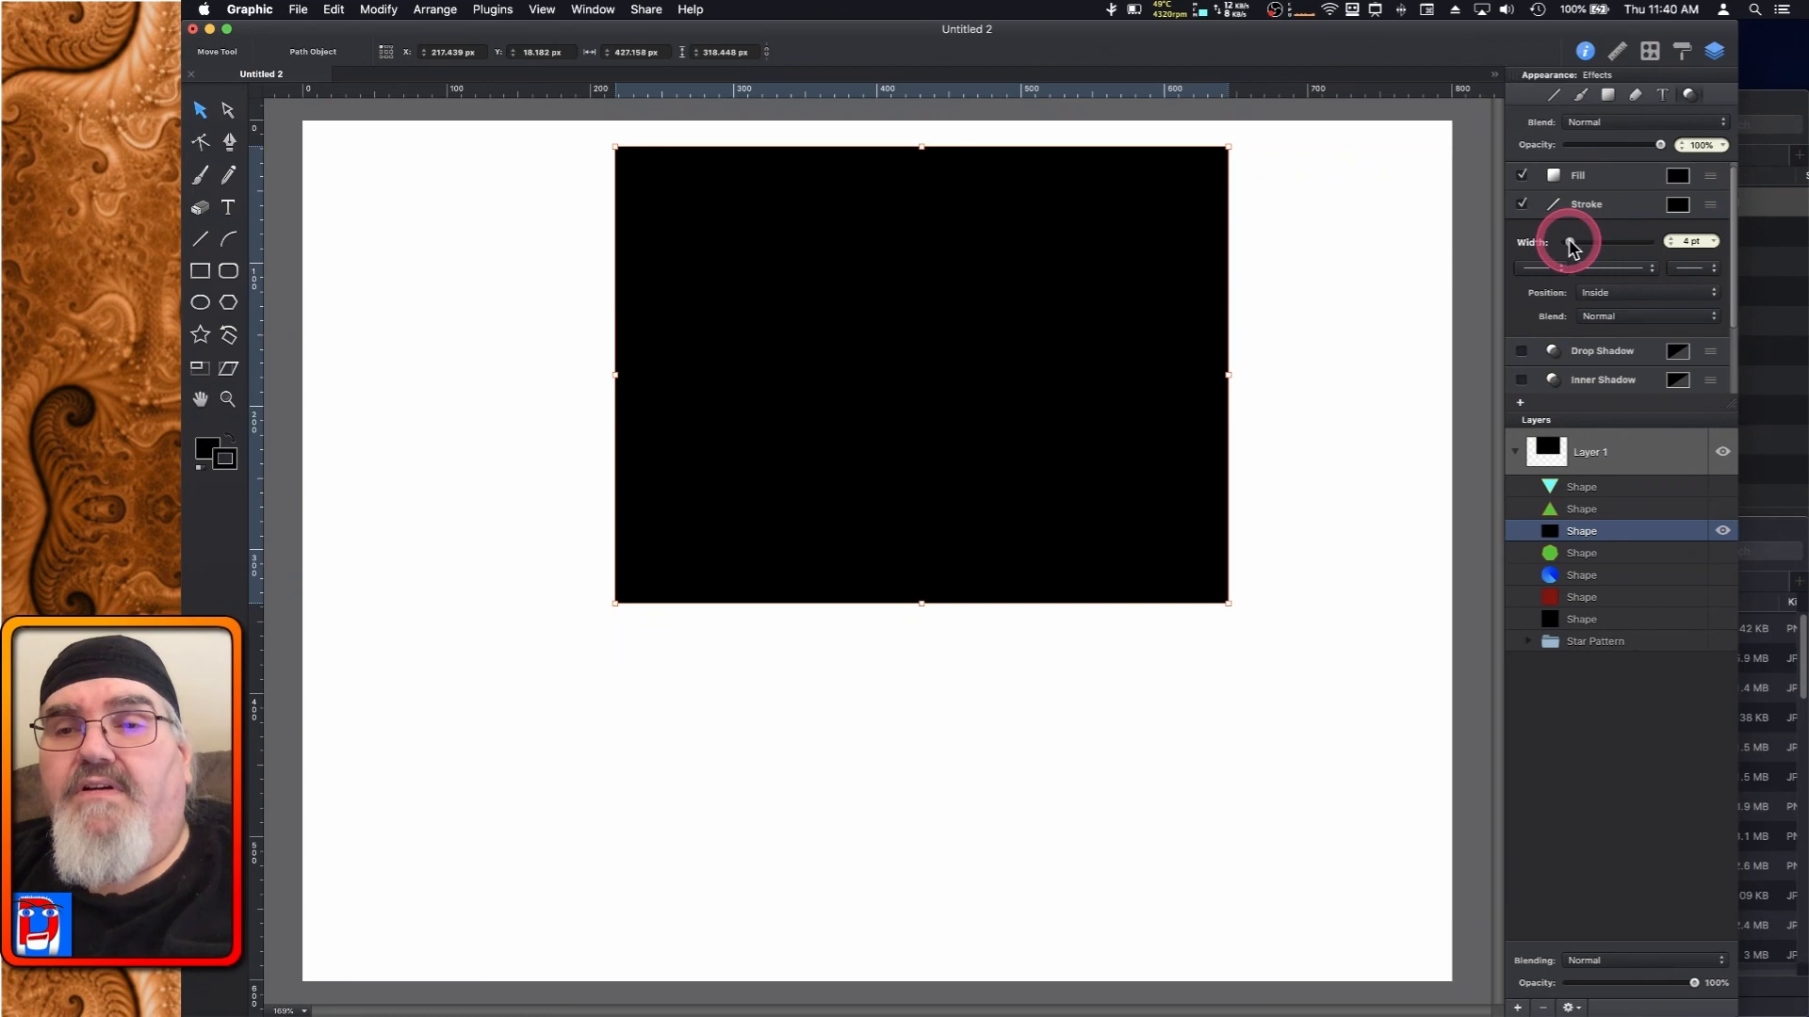
click(1677, 206)
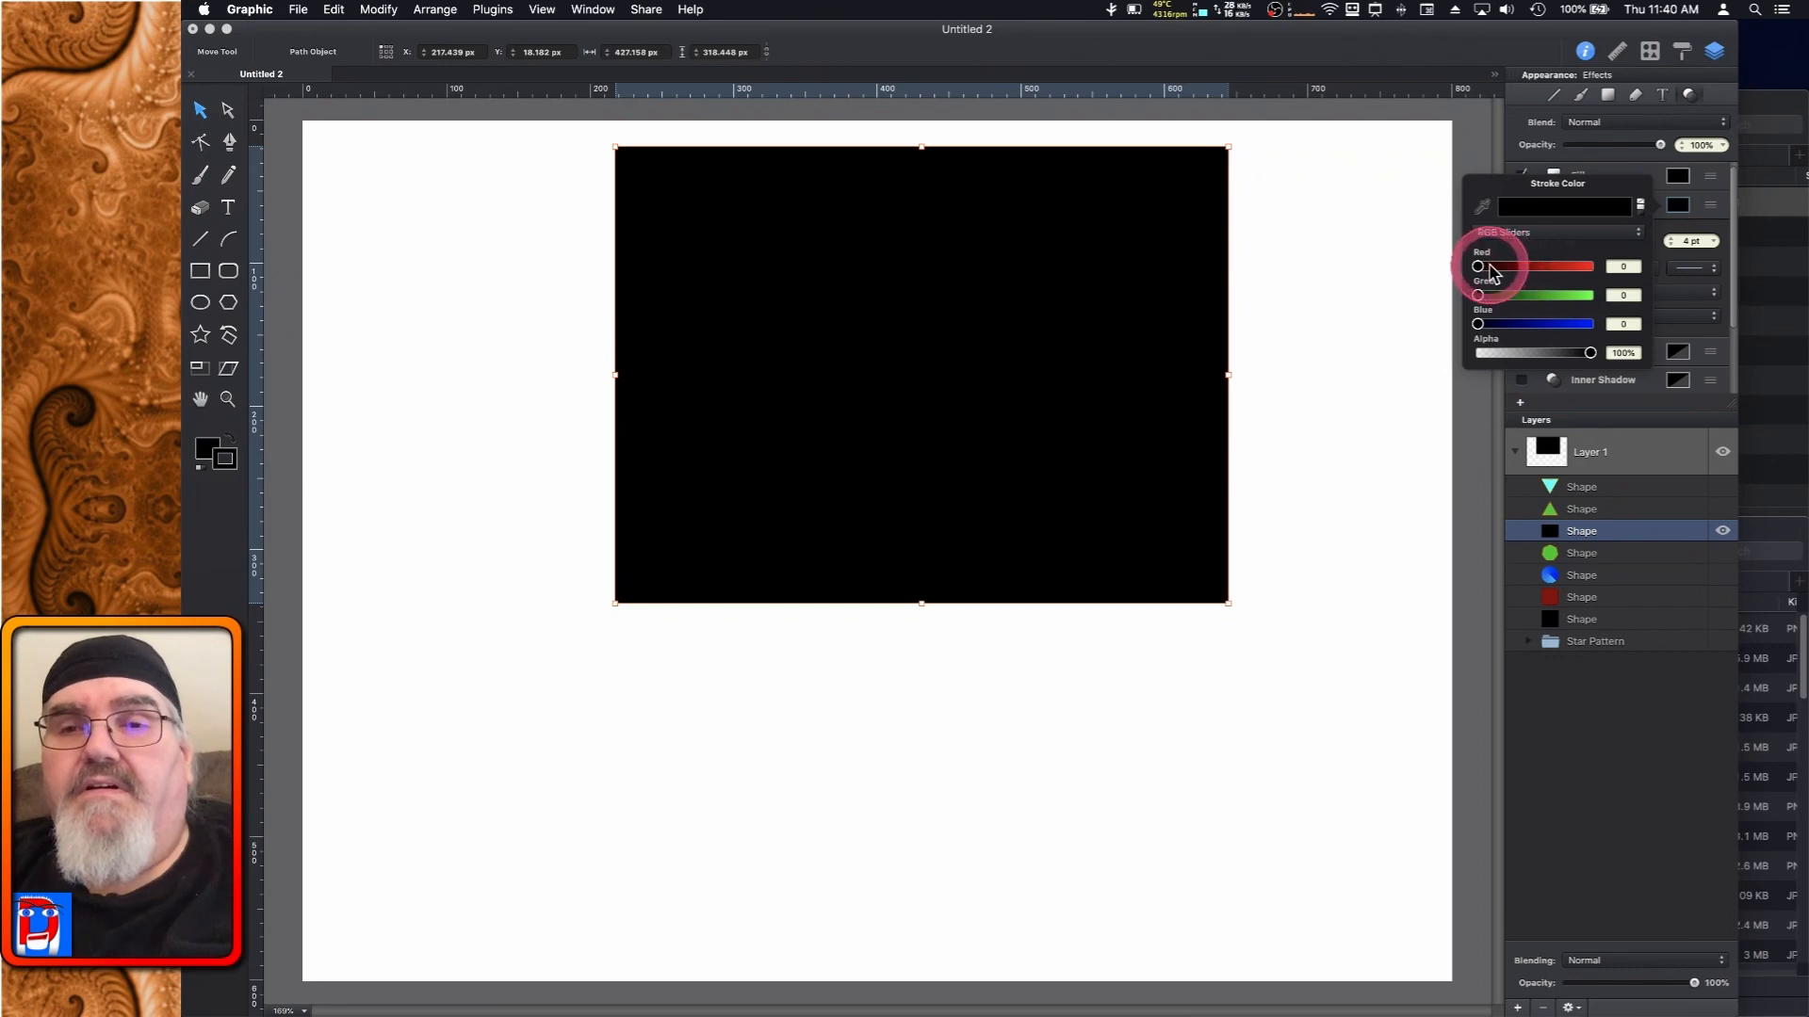
drag(1478, 267, 1608, 268)
click(1678, 204)
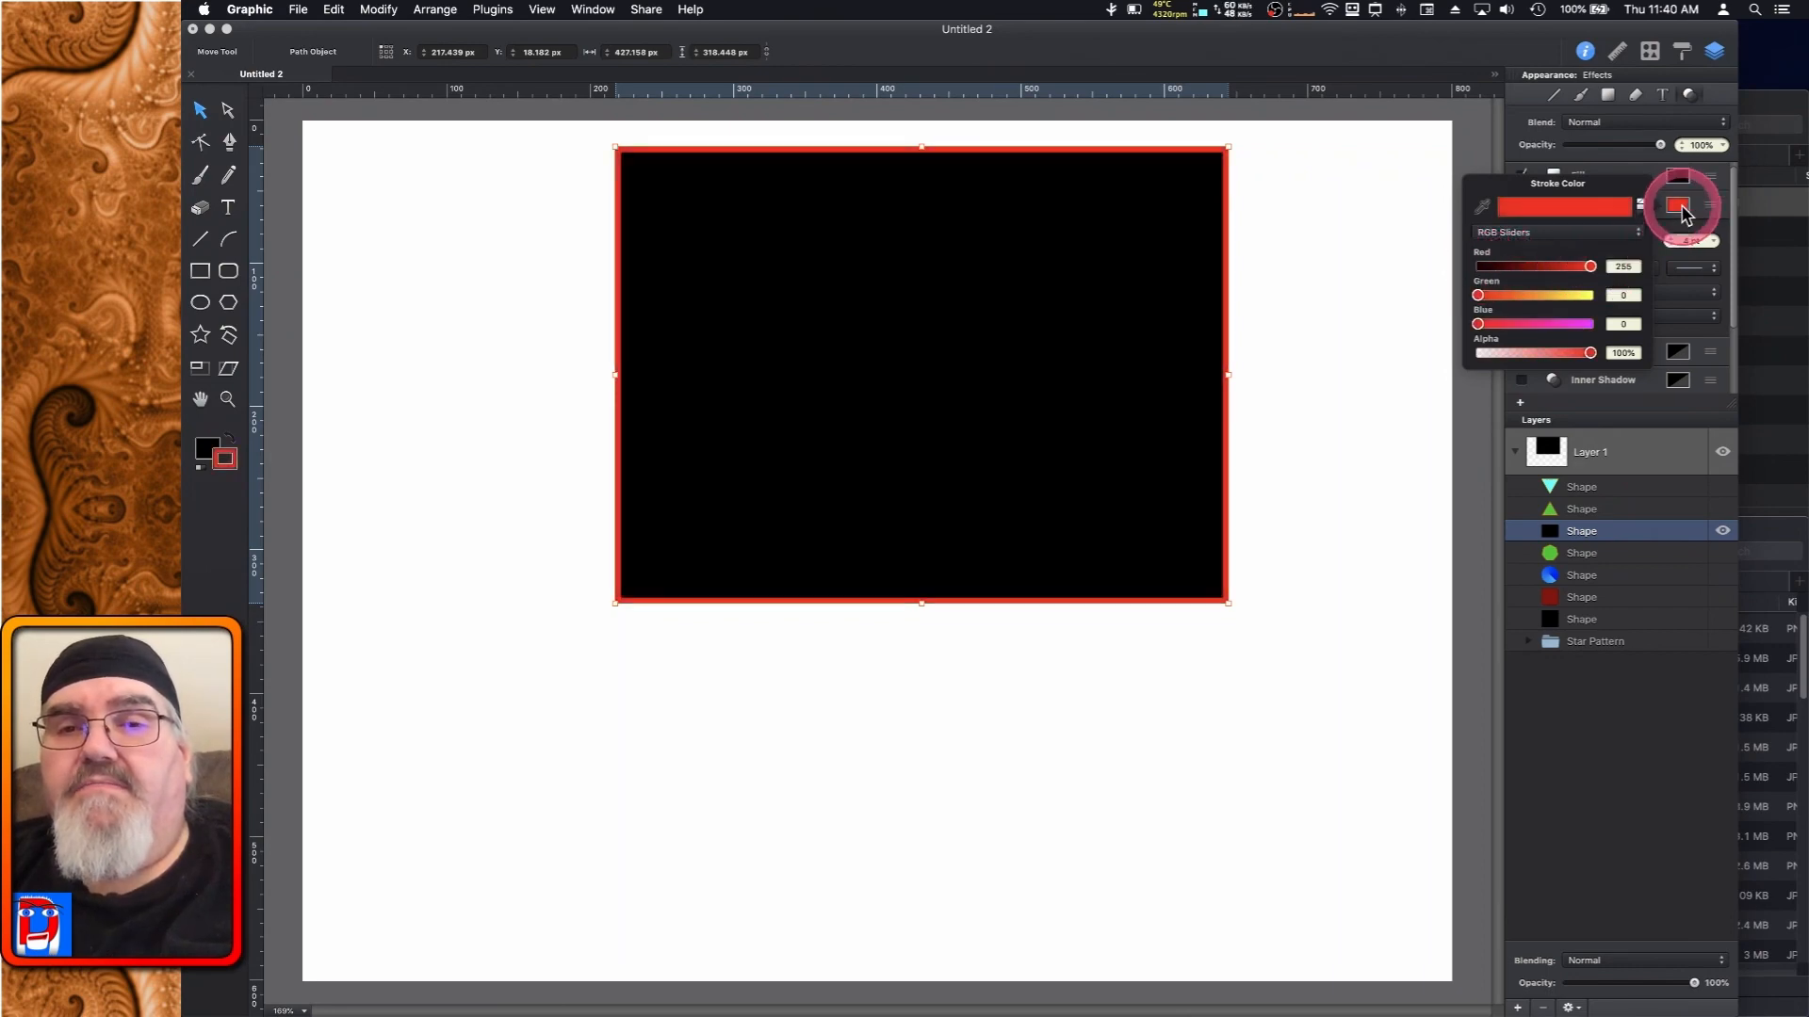
click(1586, 244)
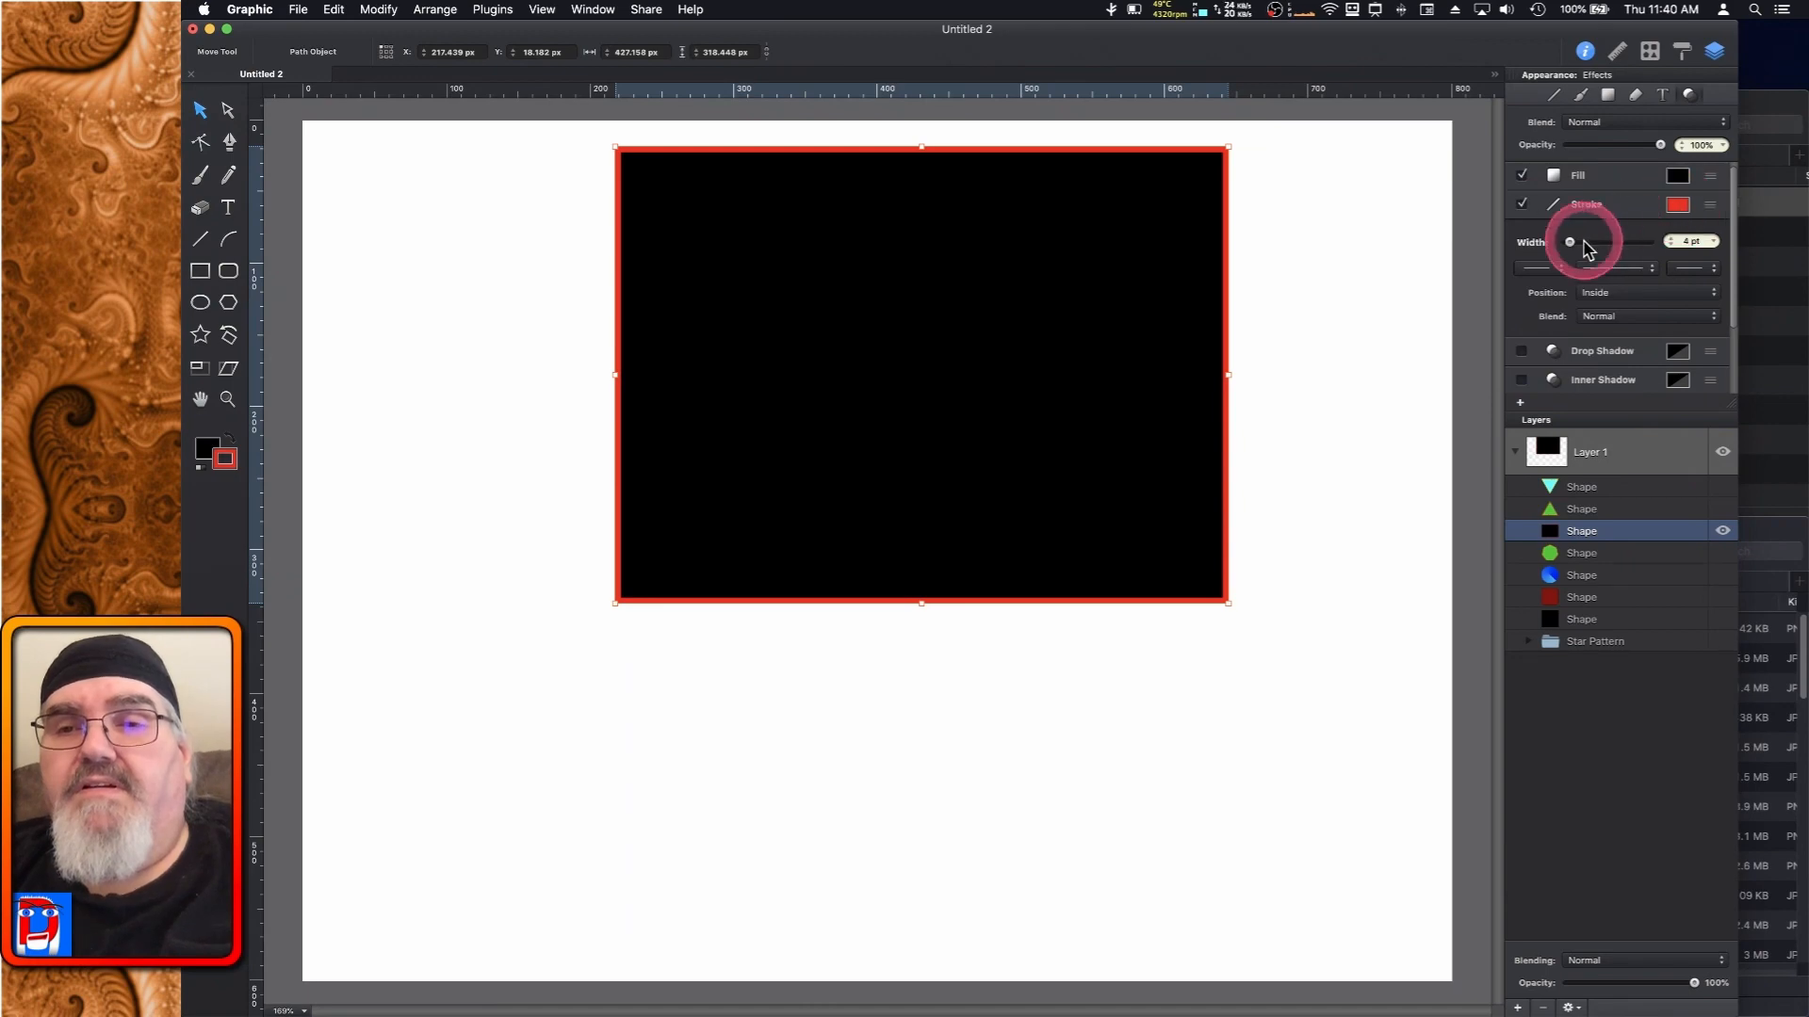
drag(1569, 242, 1568, 243)
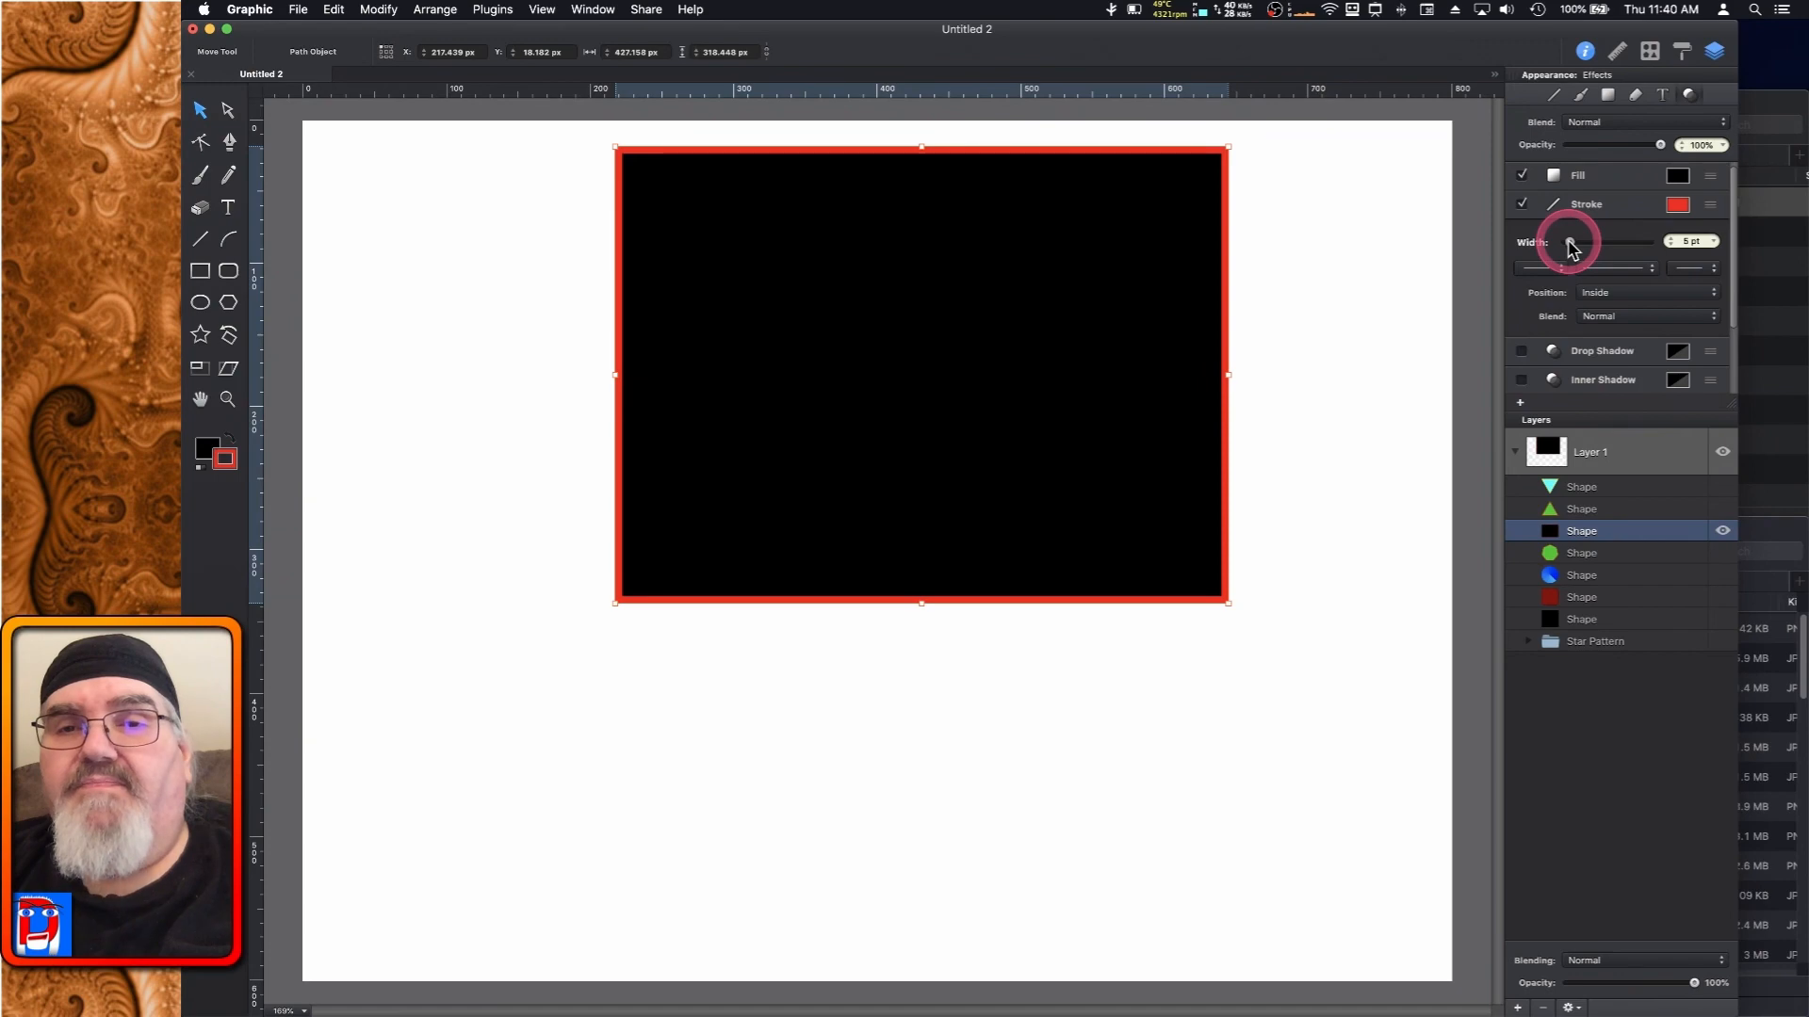
Switch the red stroke's position to Center, to Outside, and back to Inside to compare the placements
click(1663, 301)
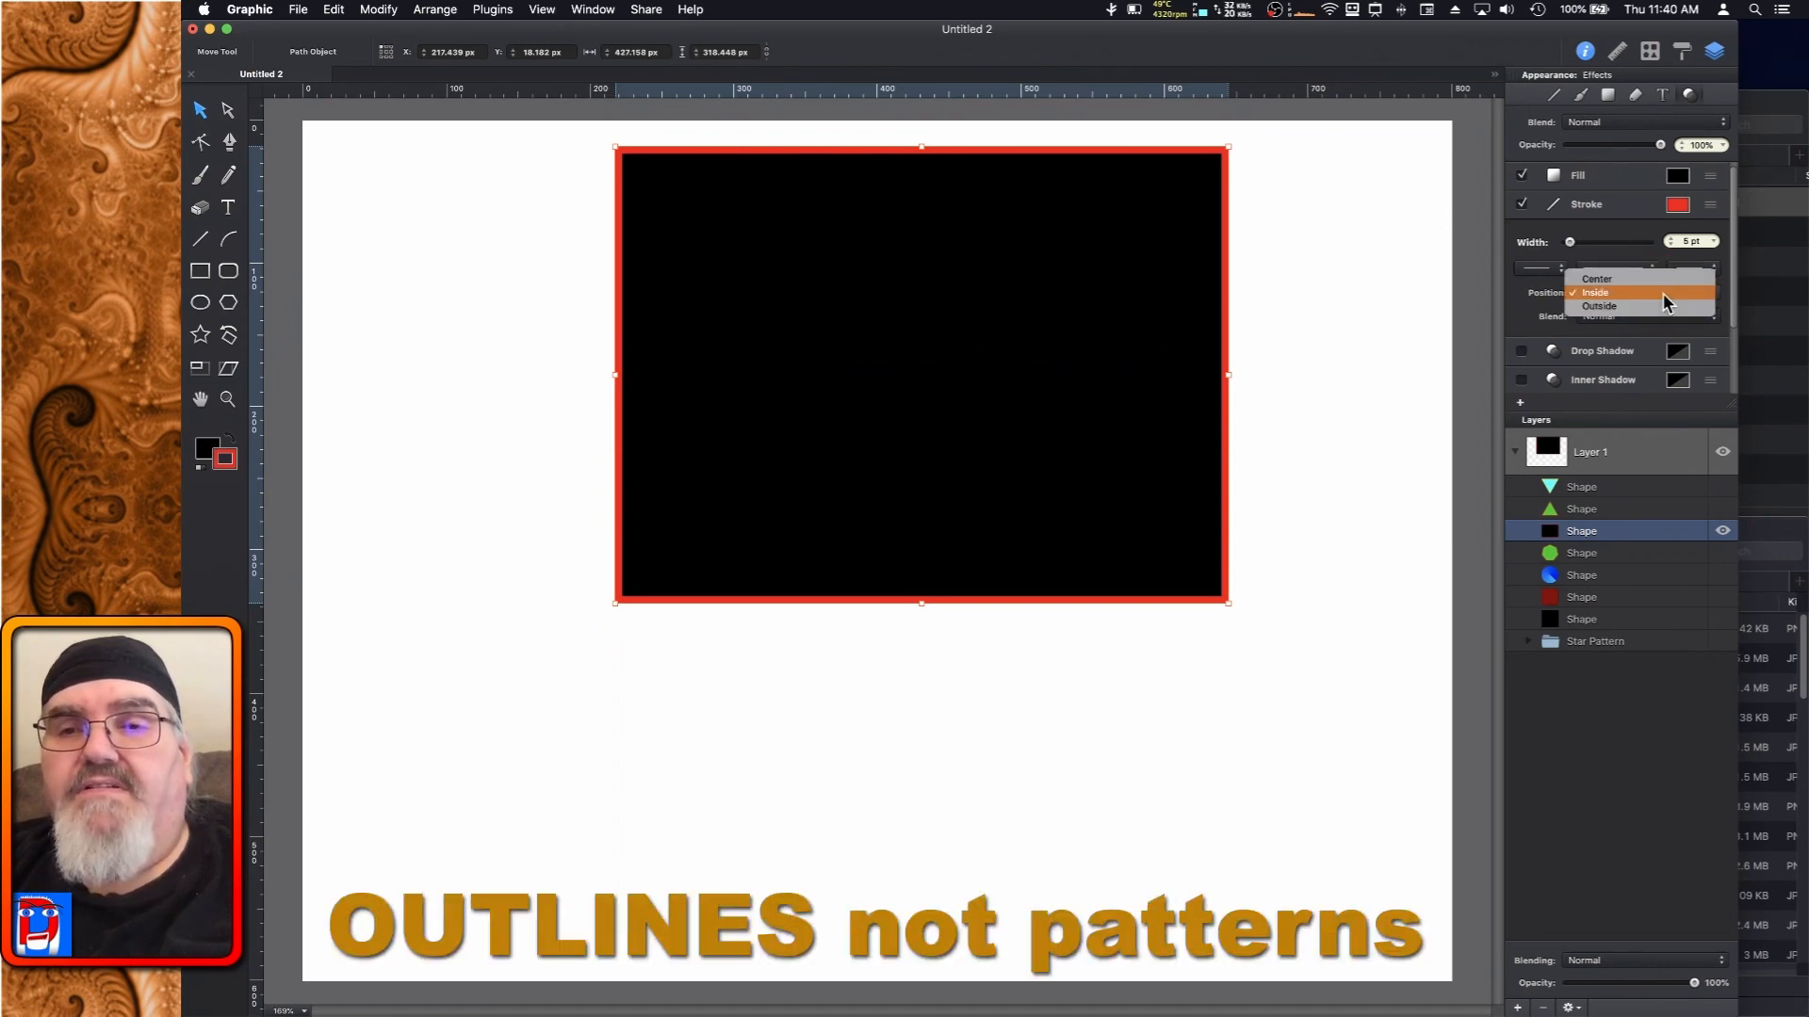
click(1644, 288)
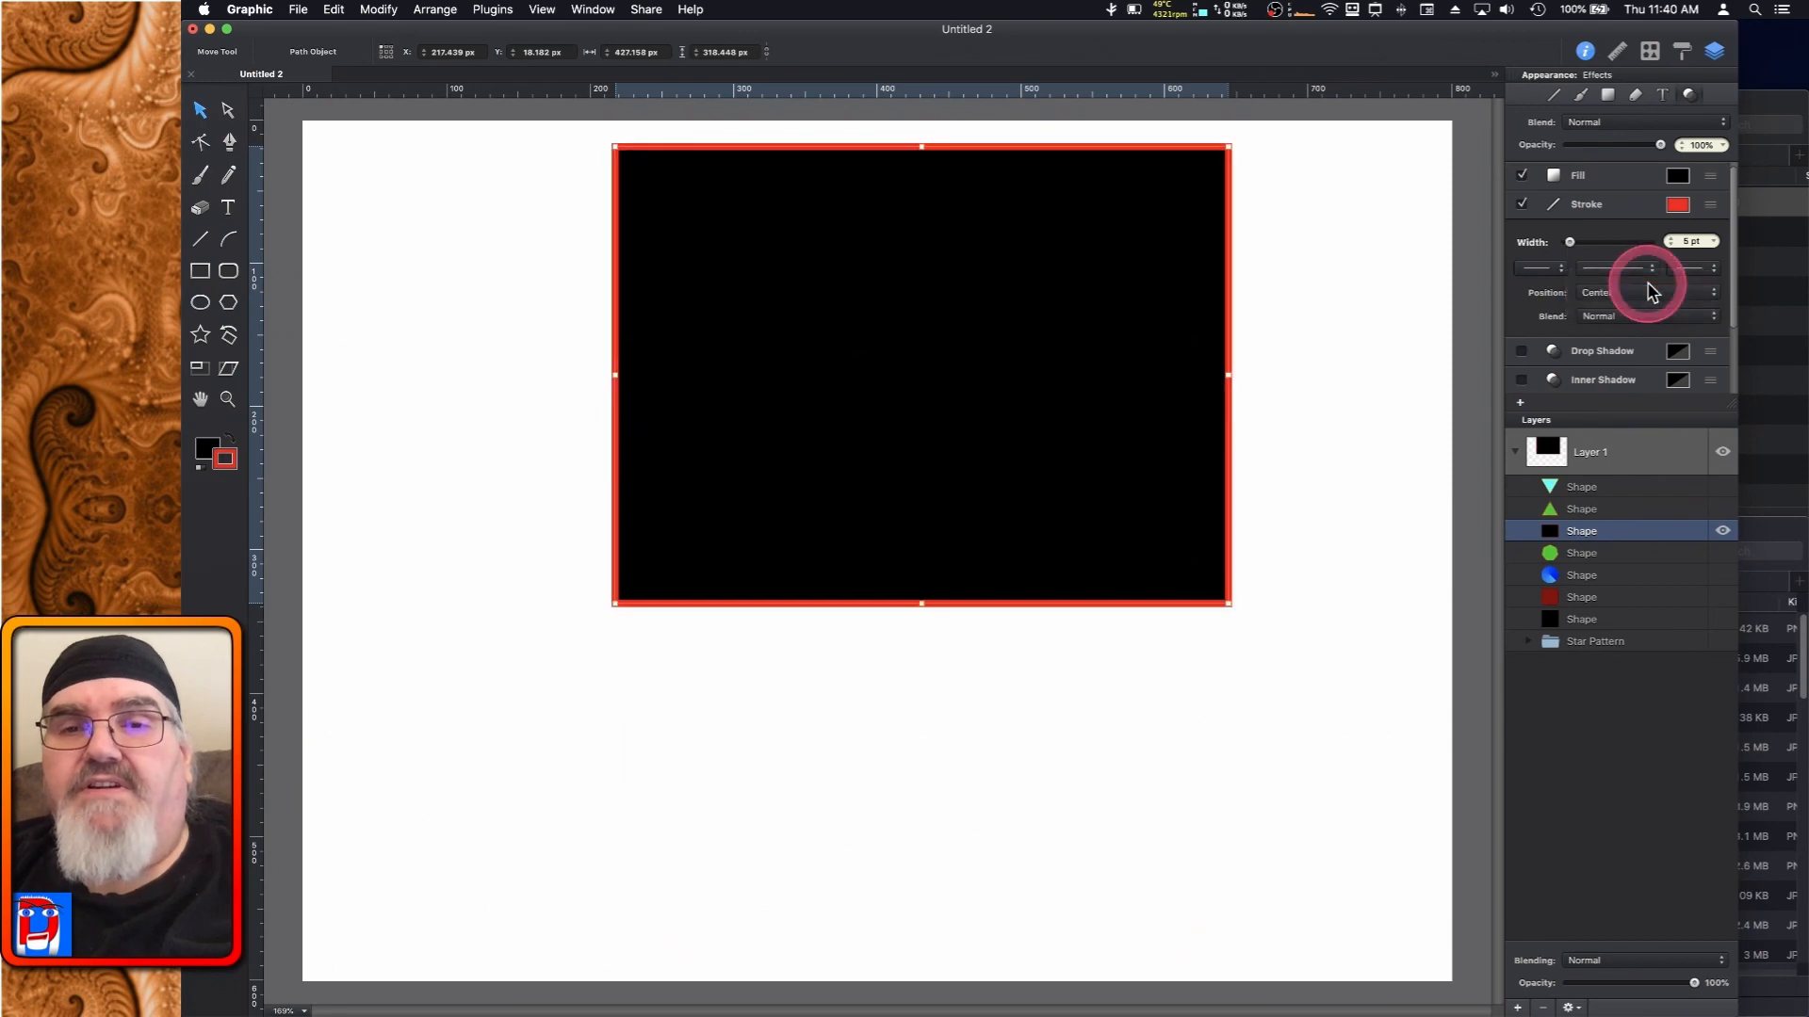
click(1655, 291)
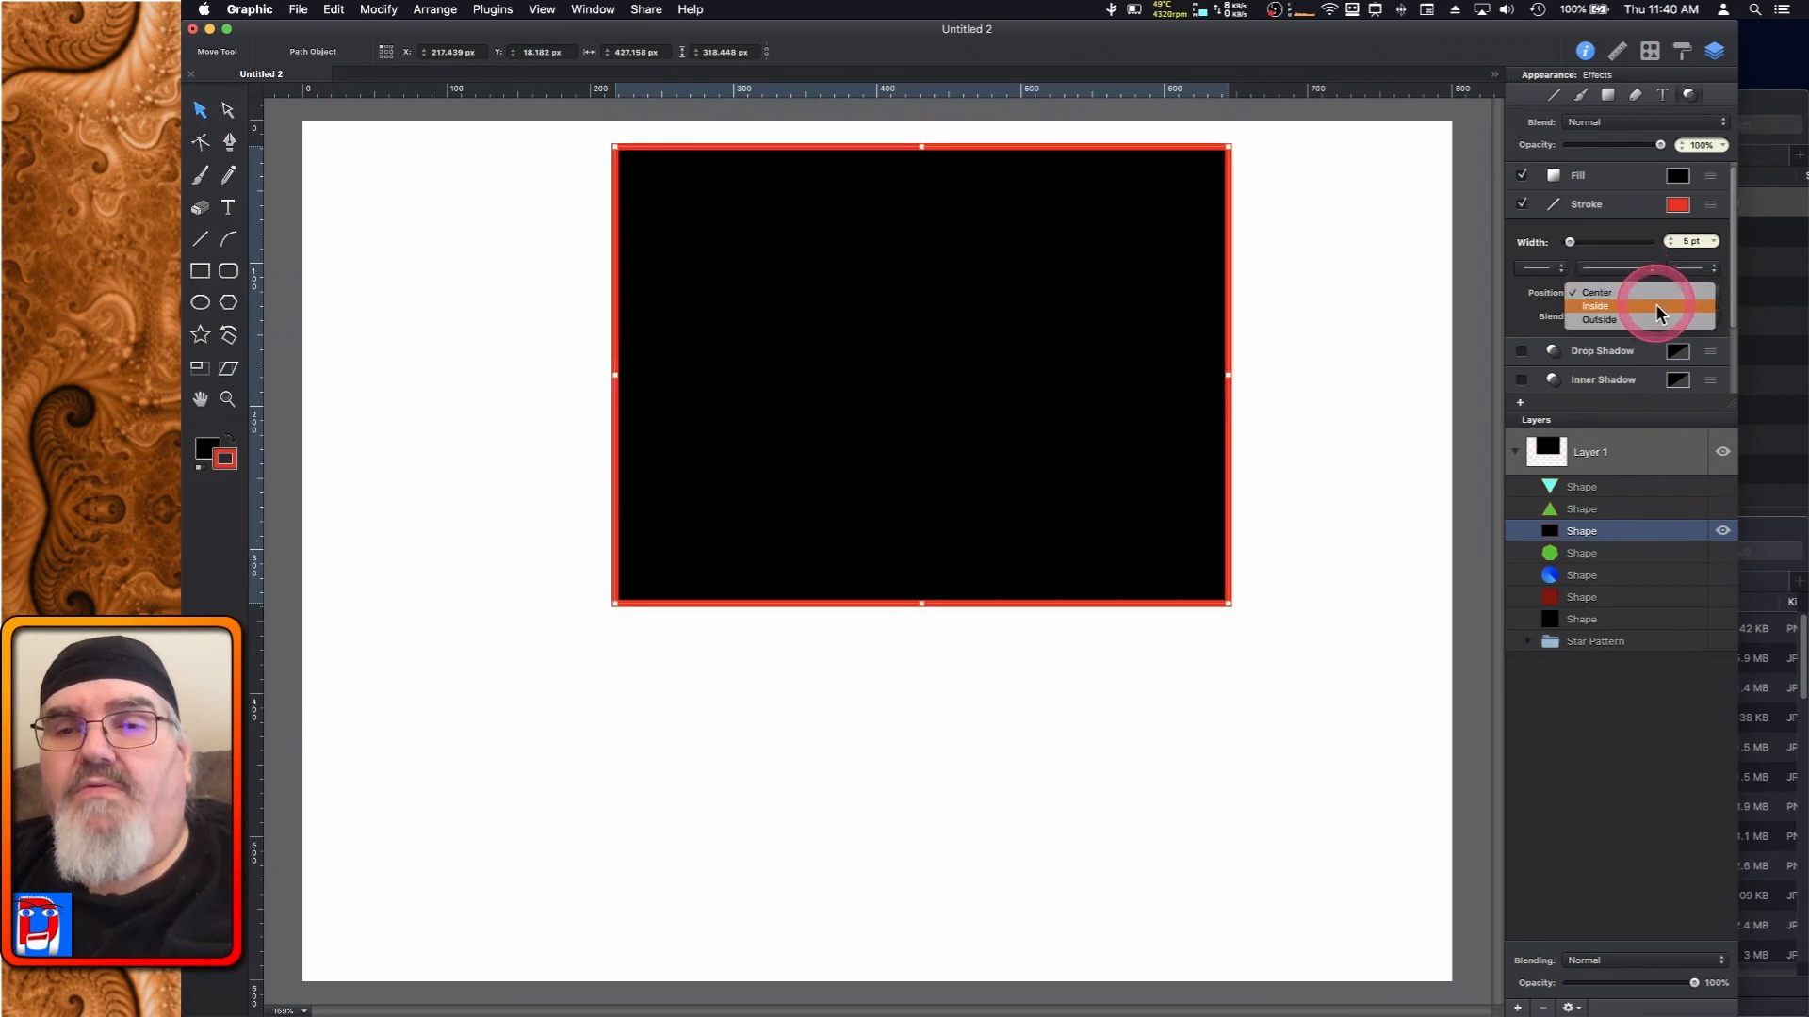
click(1651, 321)
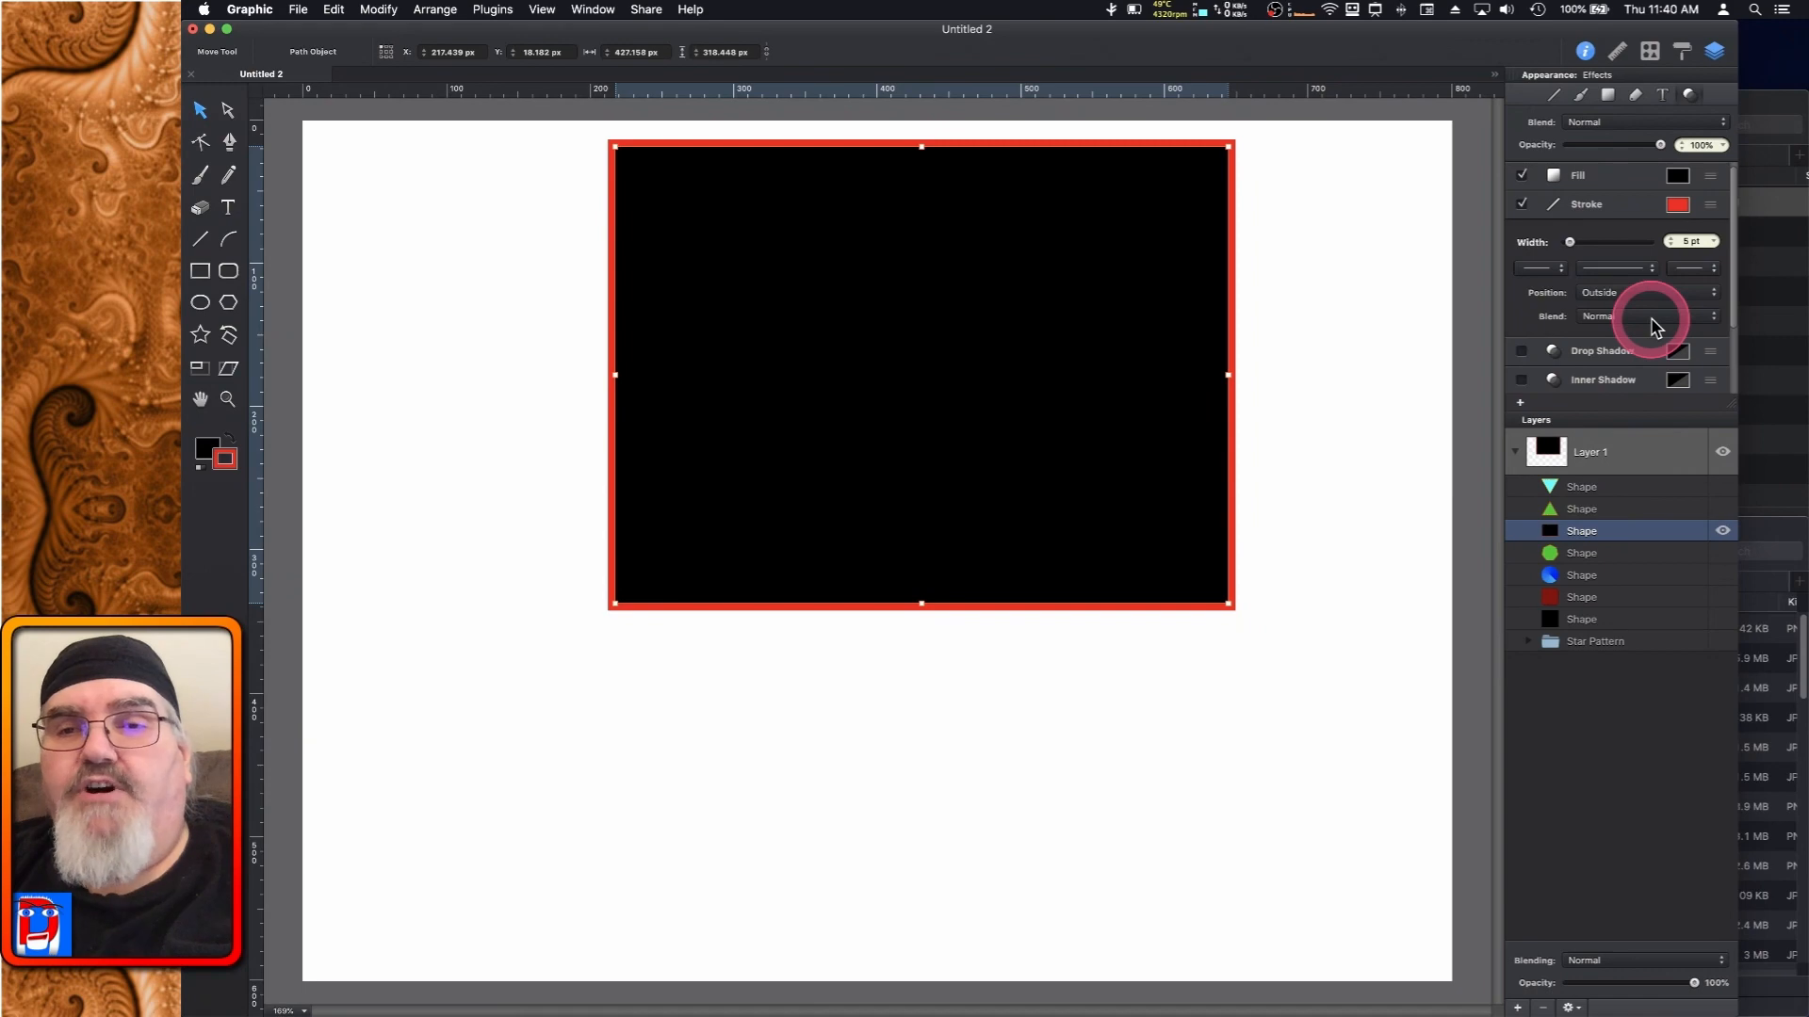
click(1648, 289)
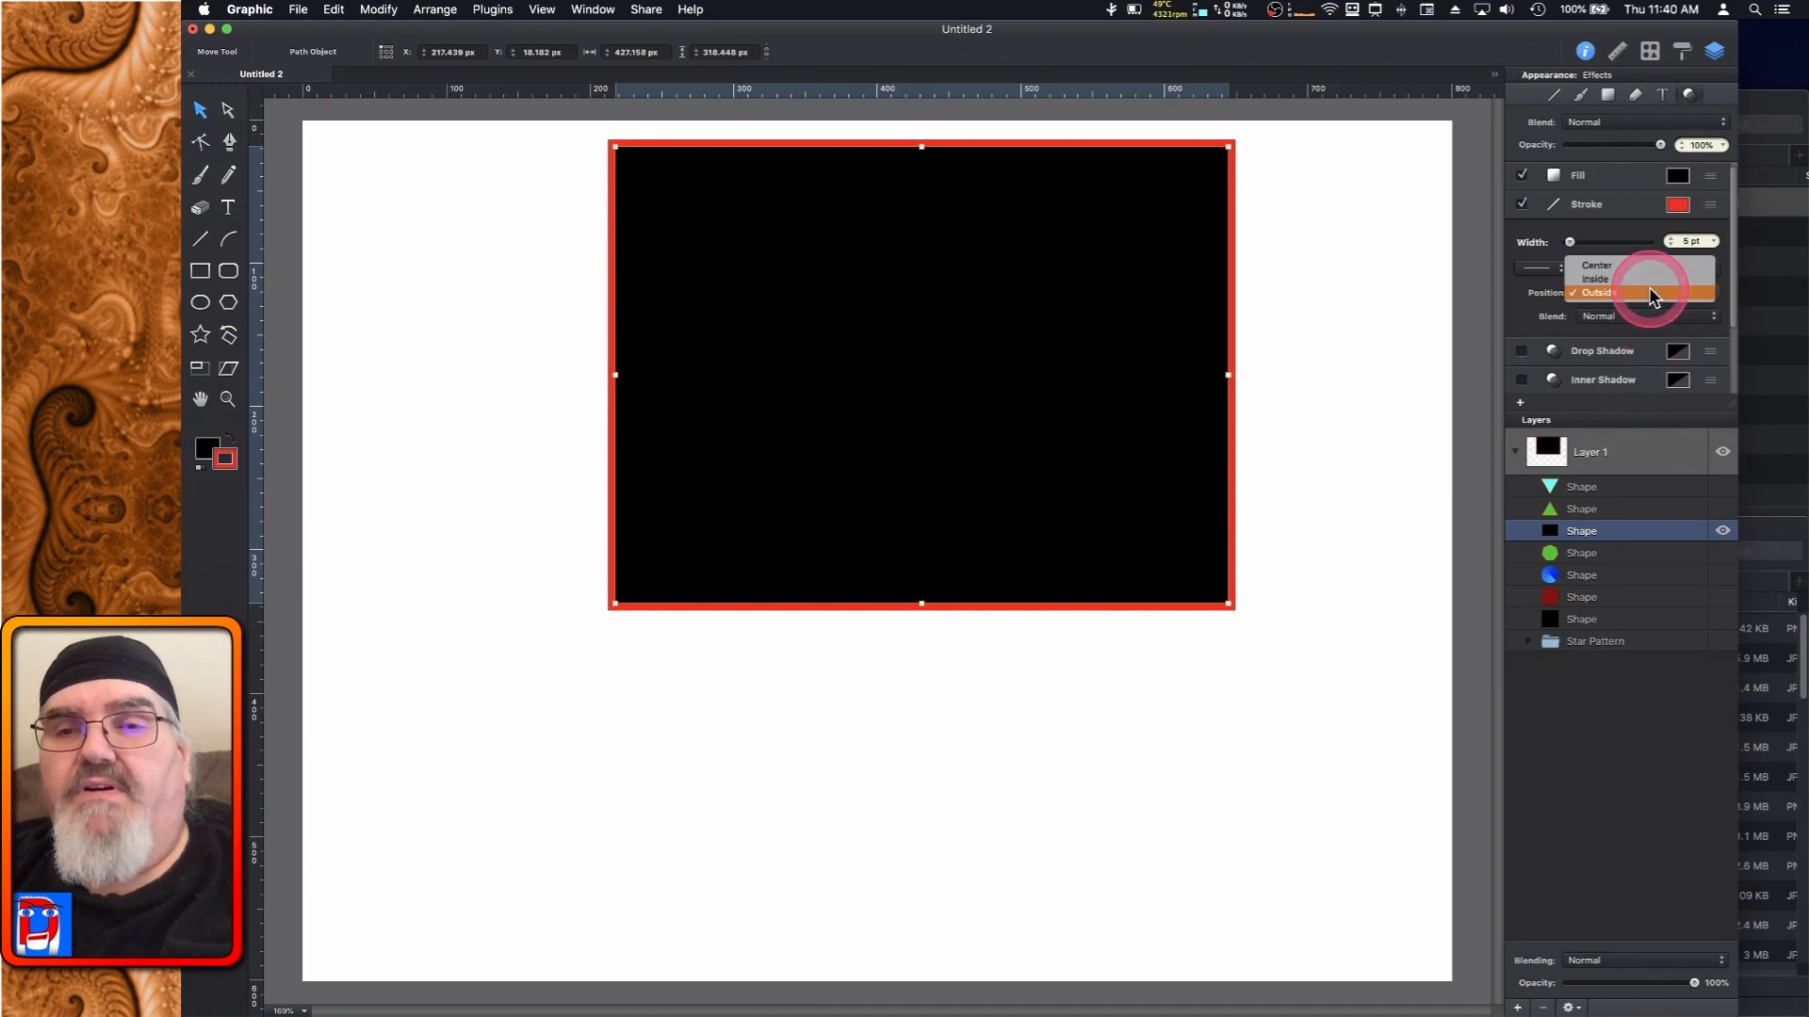
click(1630, 281)
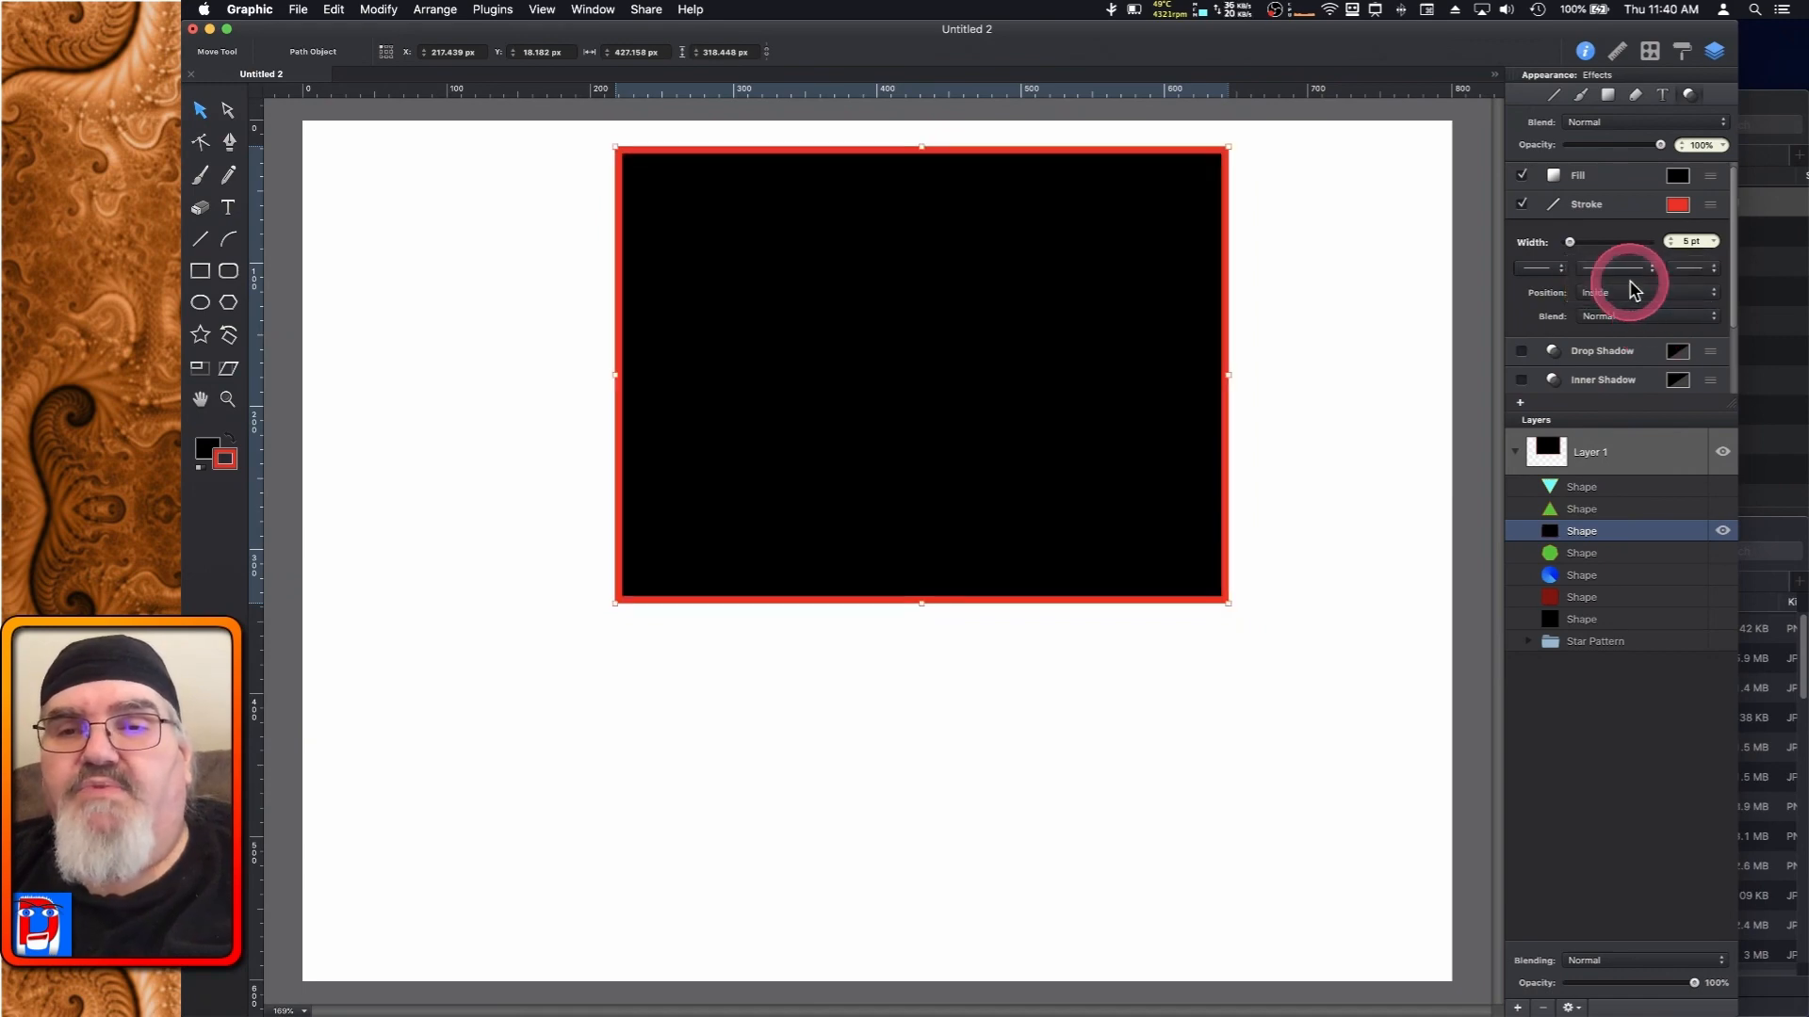
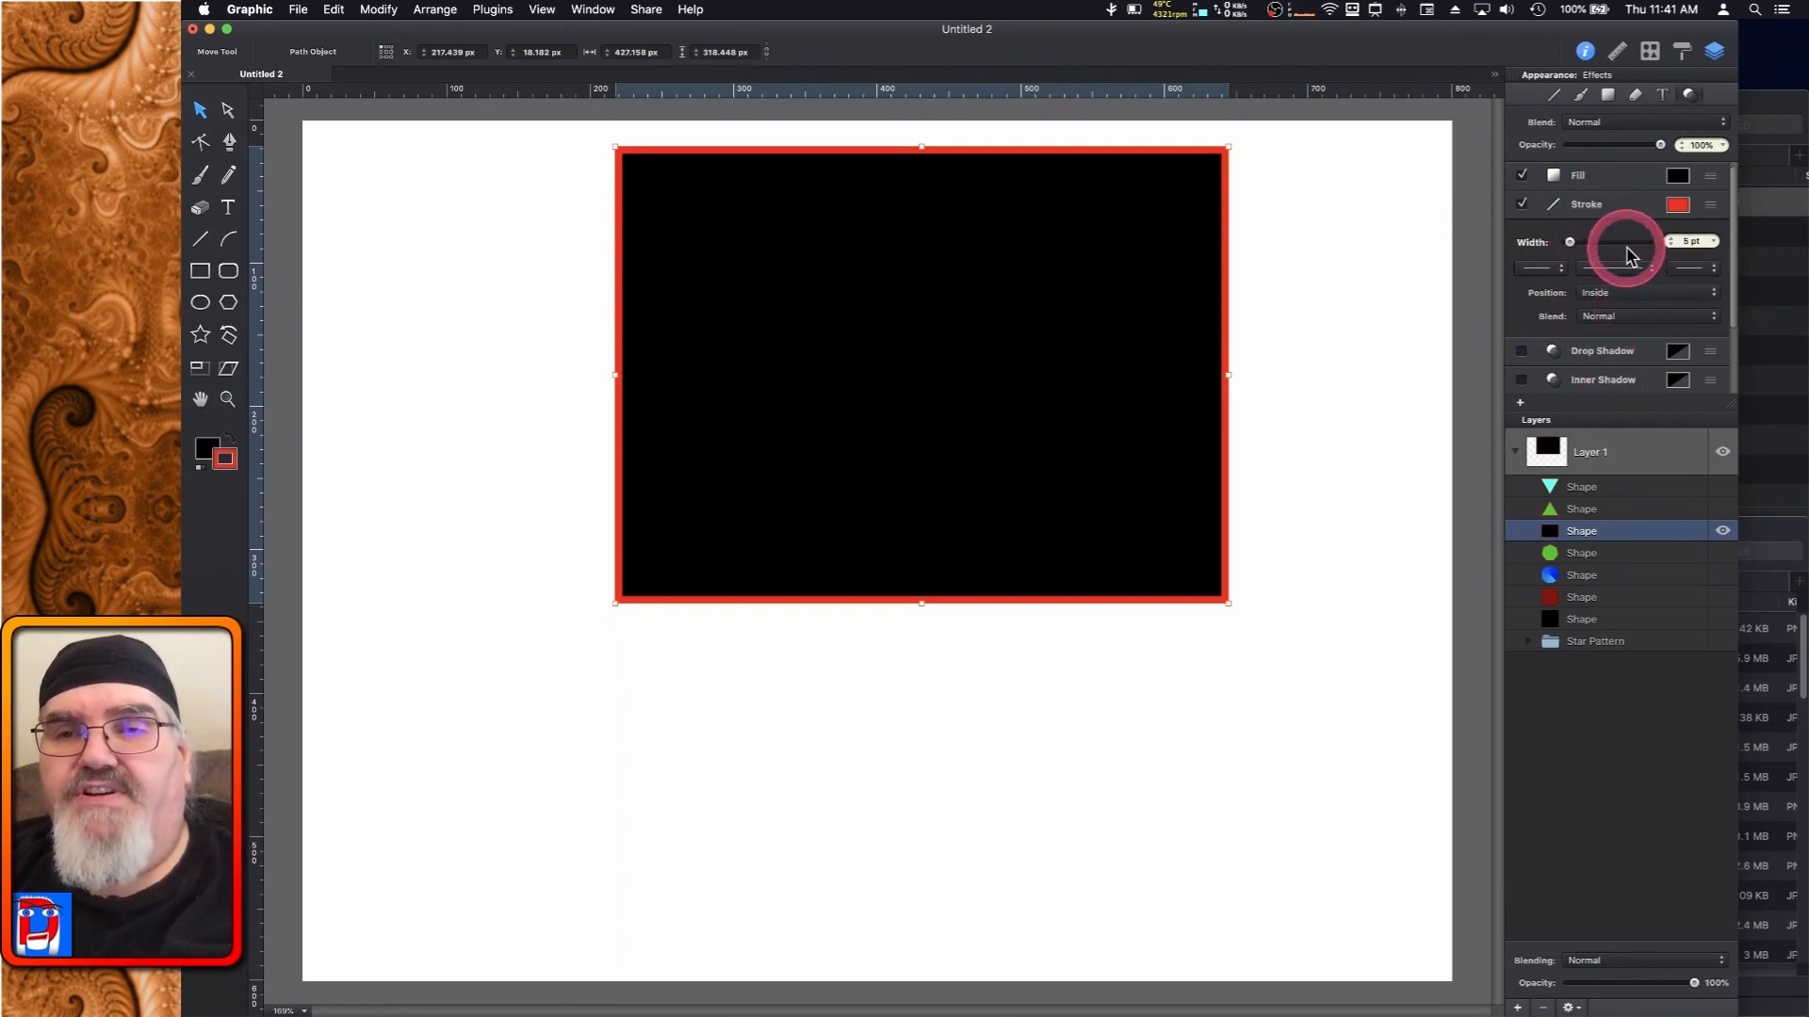
Look through the effects list and collapse the red stroke's settings
scroll(1629, 254, down, 3)
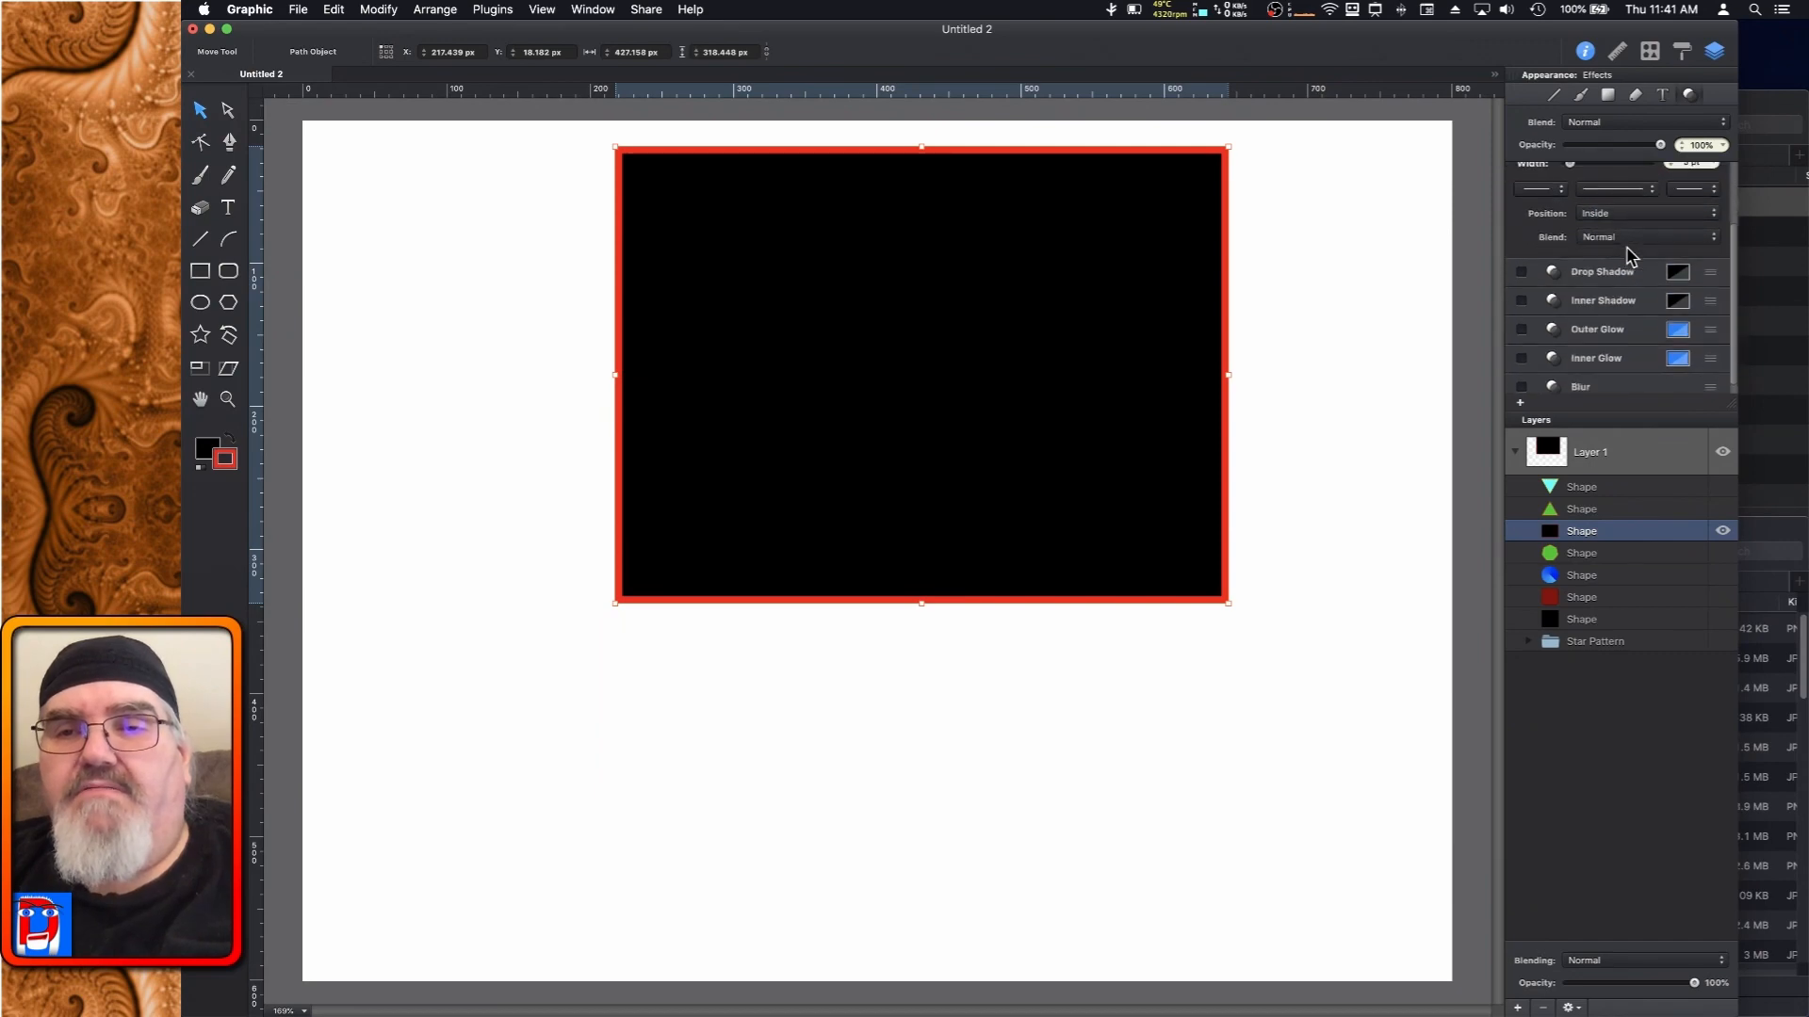
scroll(1625, 269, down, 1)
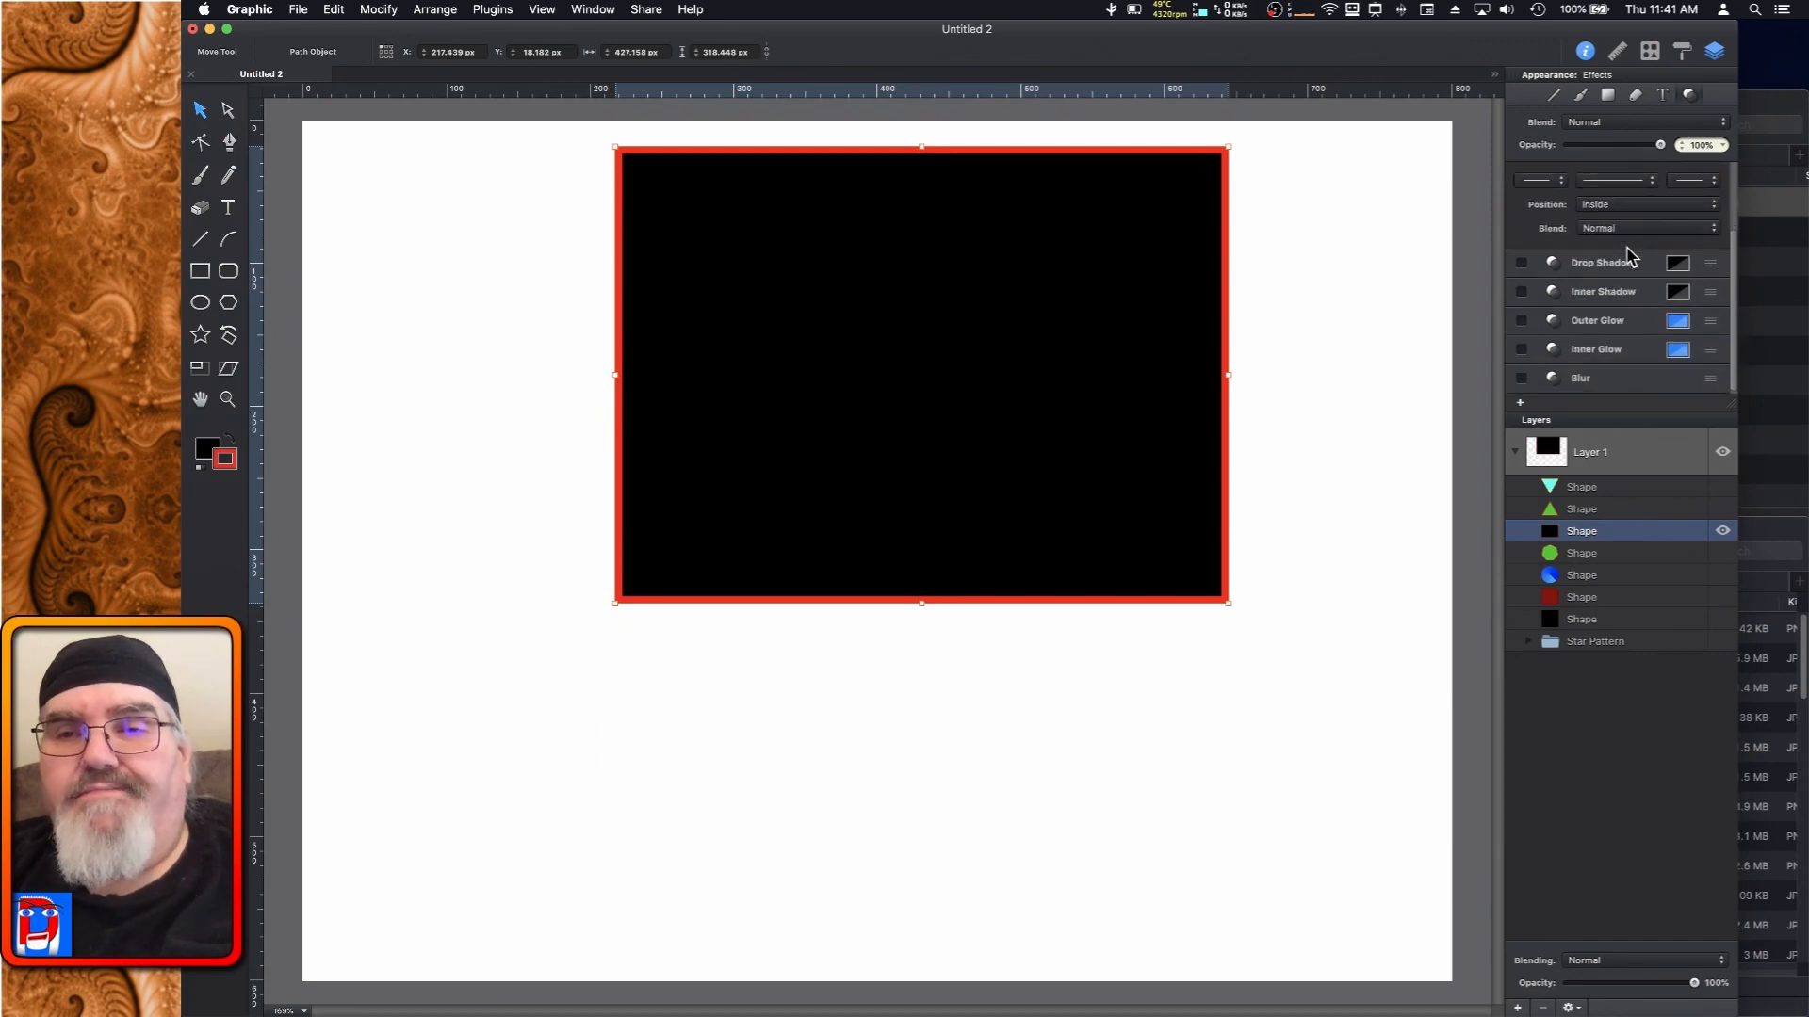
scroll(1592, 269, up, 3)
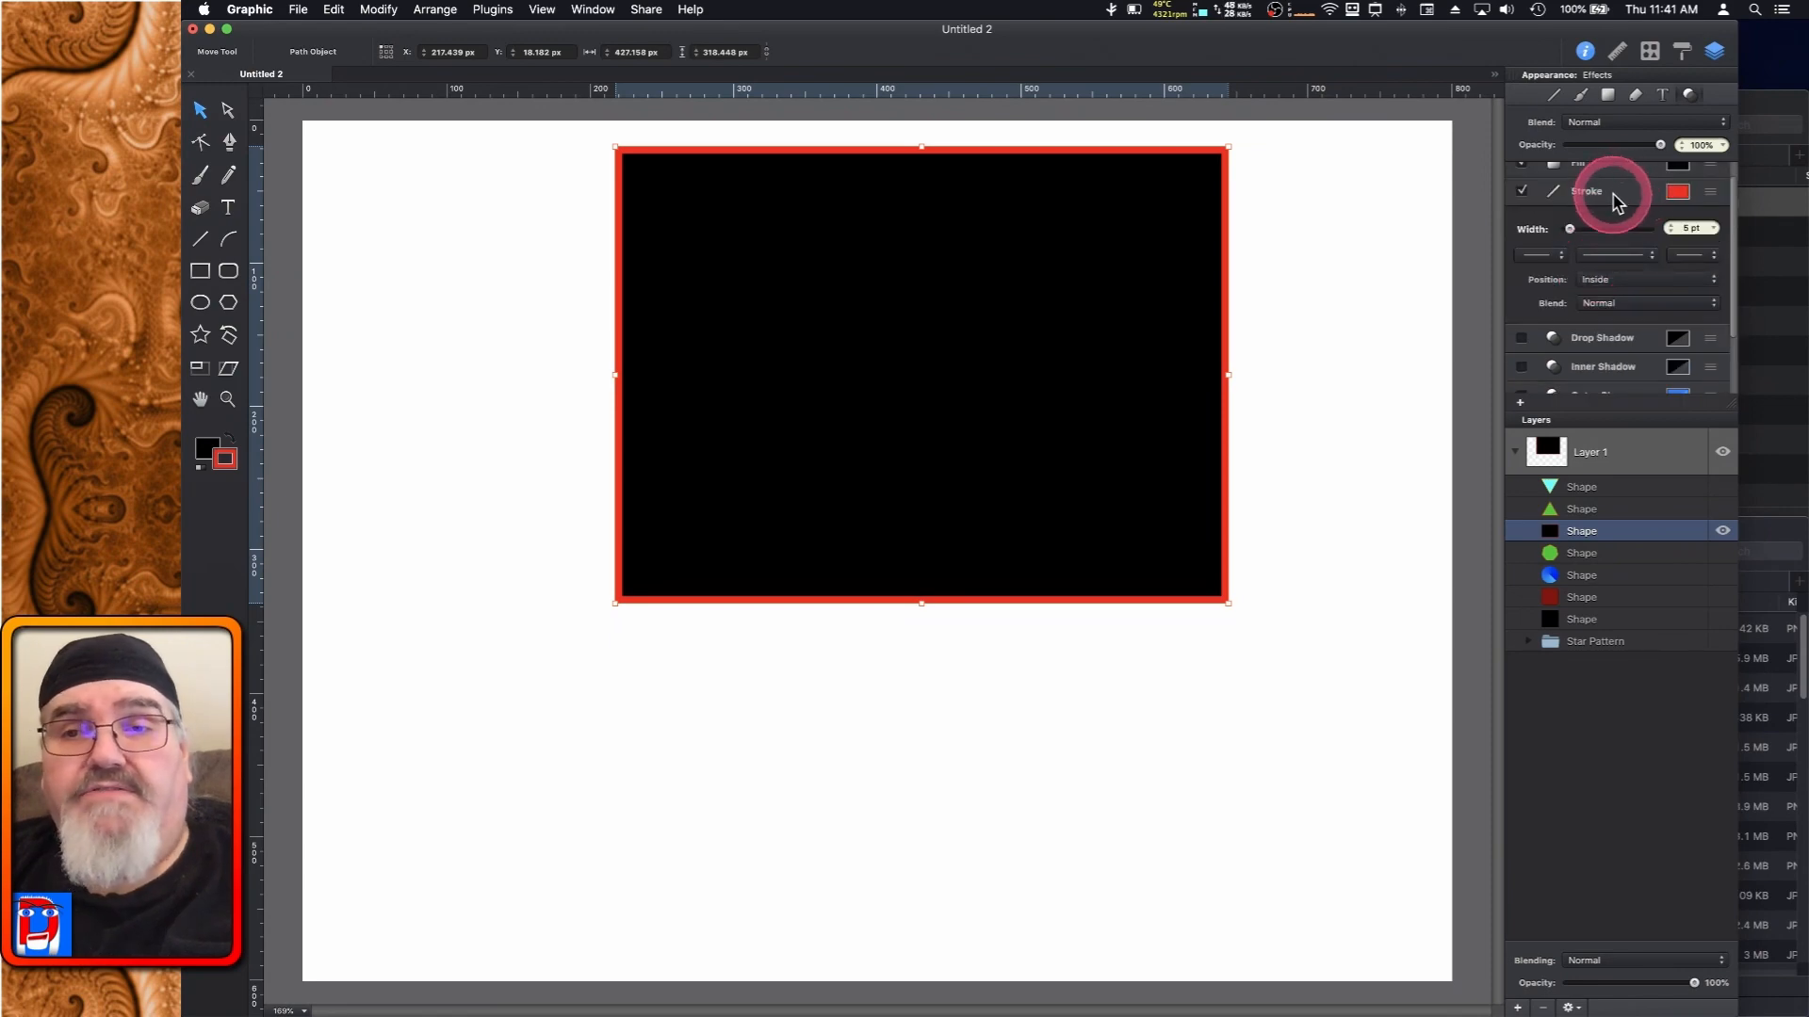
scroll(1615, 198, up, 1)
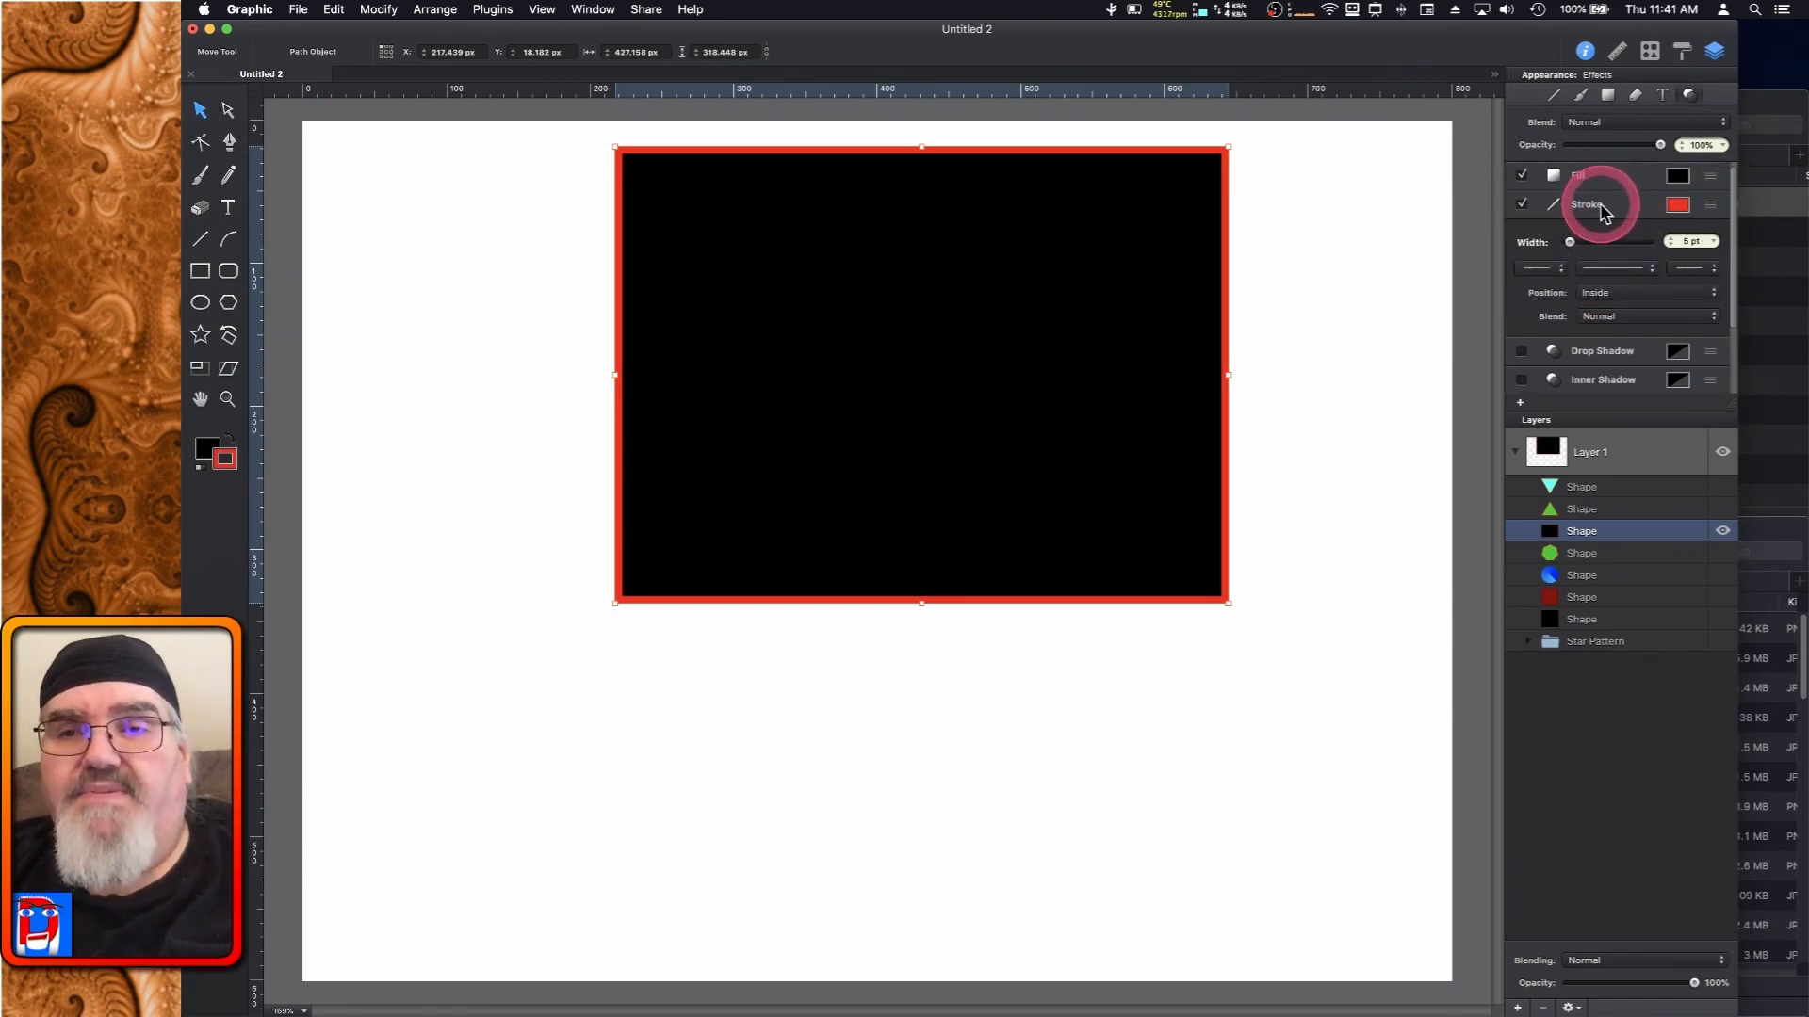
click(1604, 209)
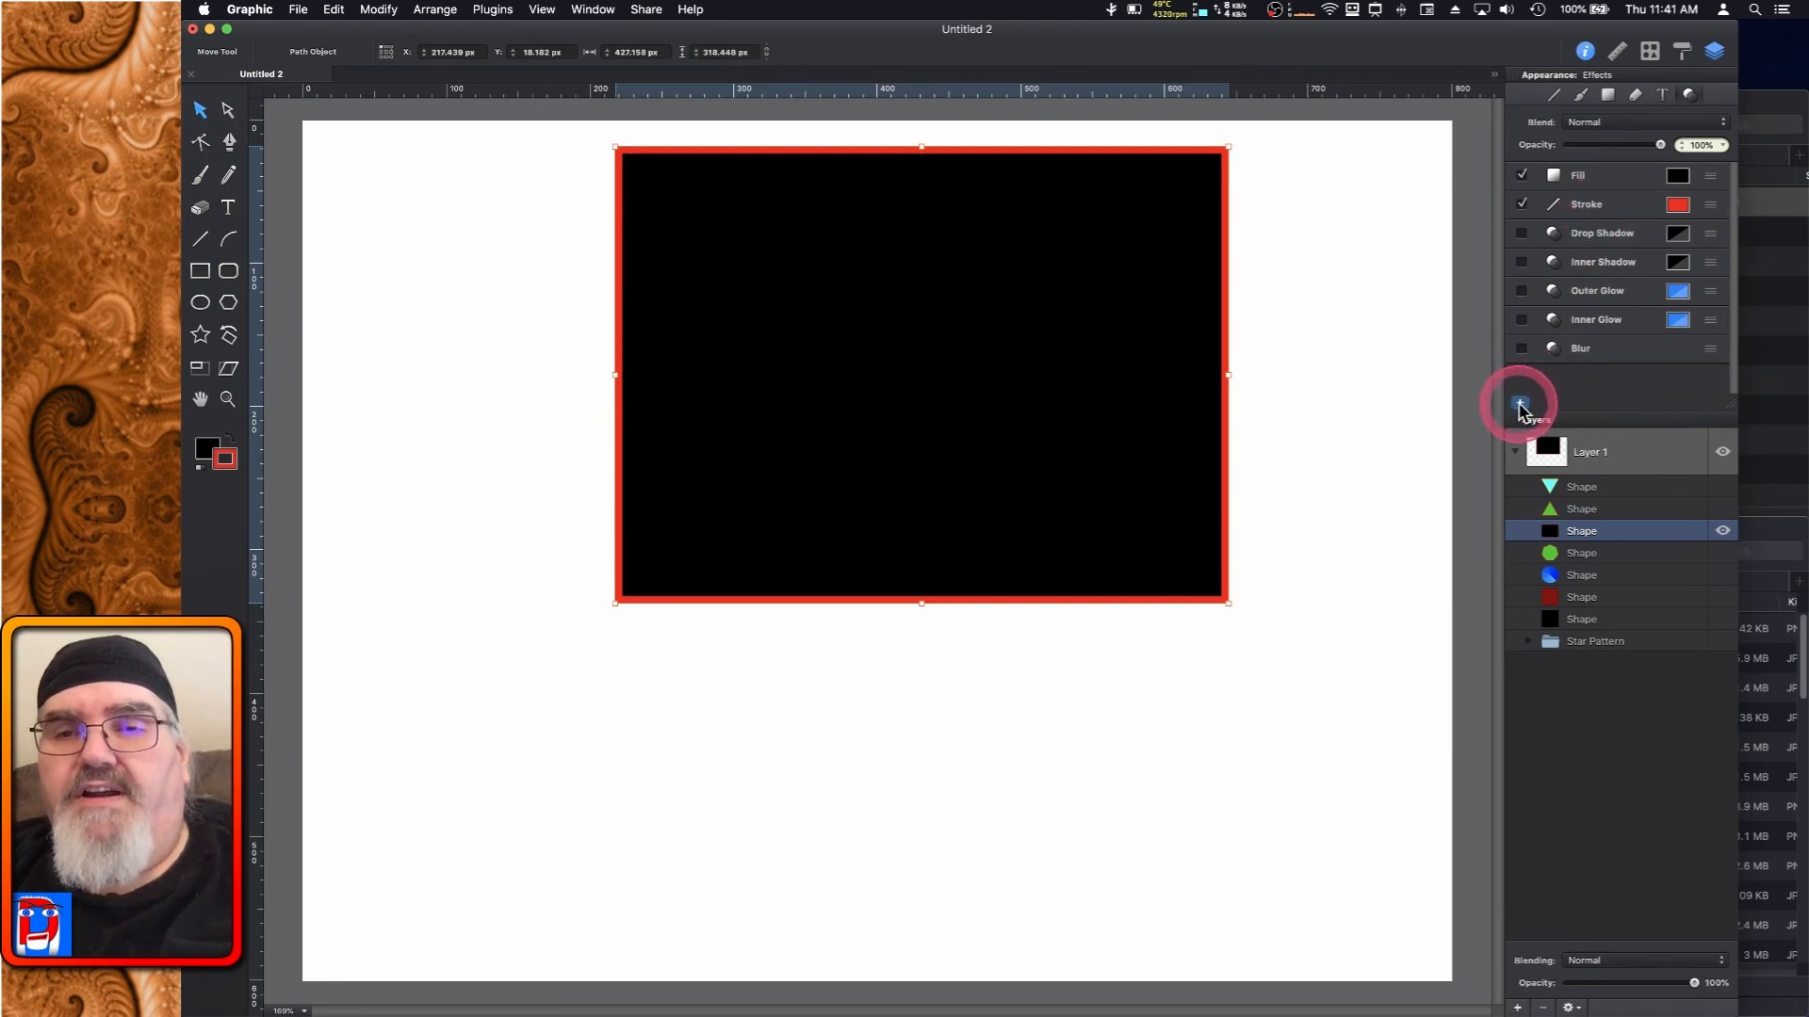
Add a second stroke effect to the black rectangle and expand its settings
click(1520, 405)
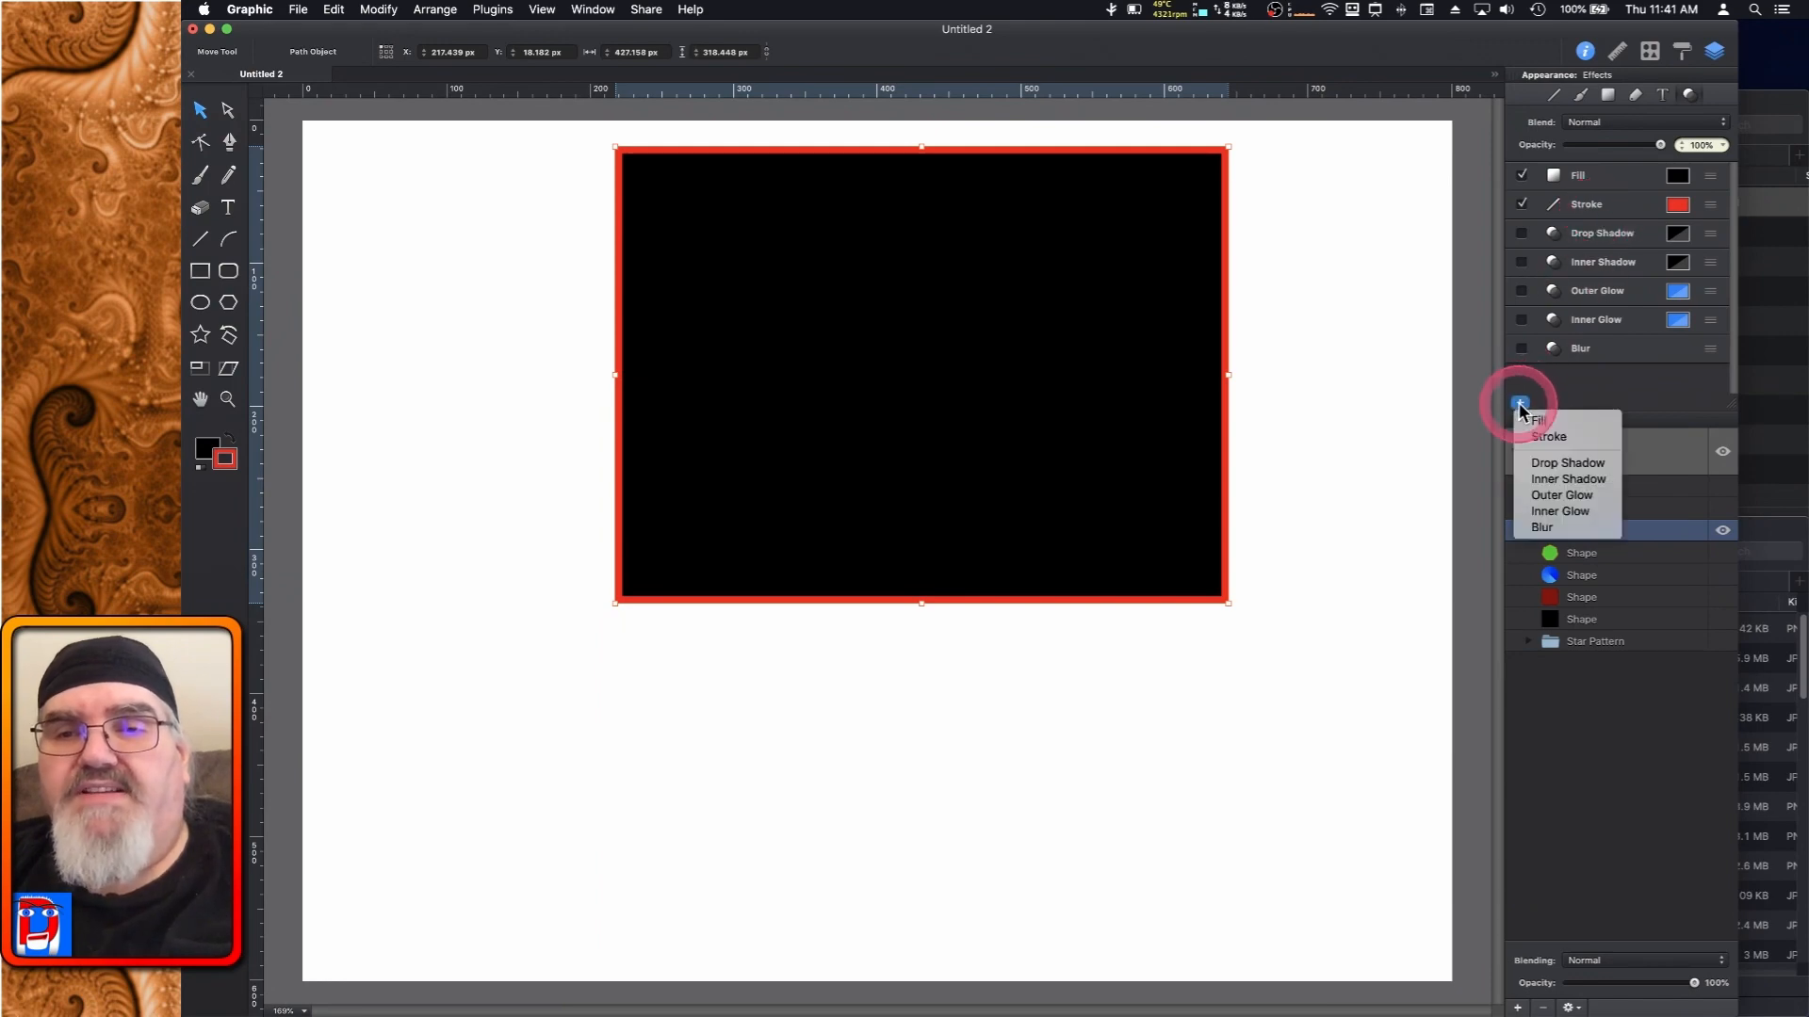
click(1594, 437)
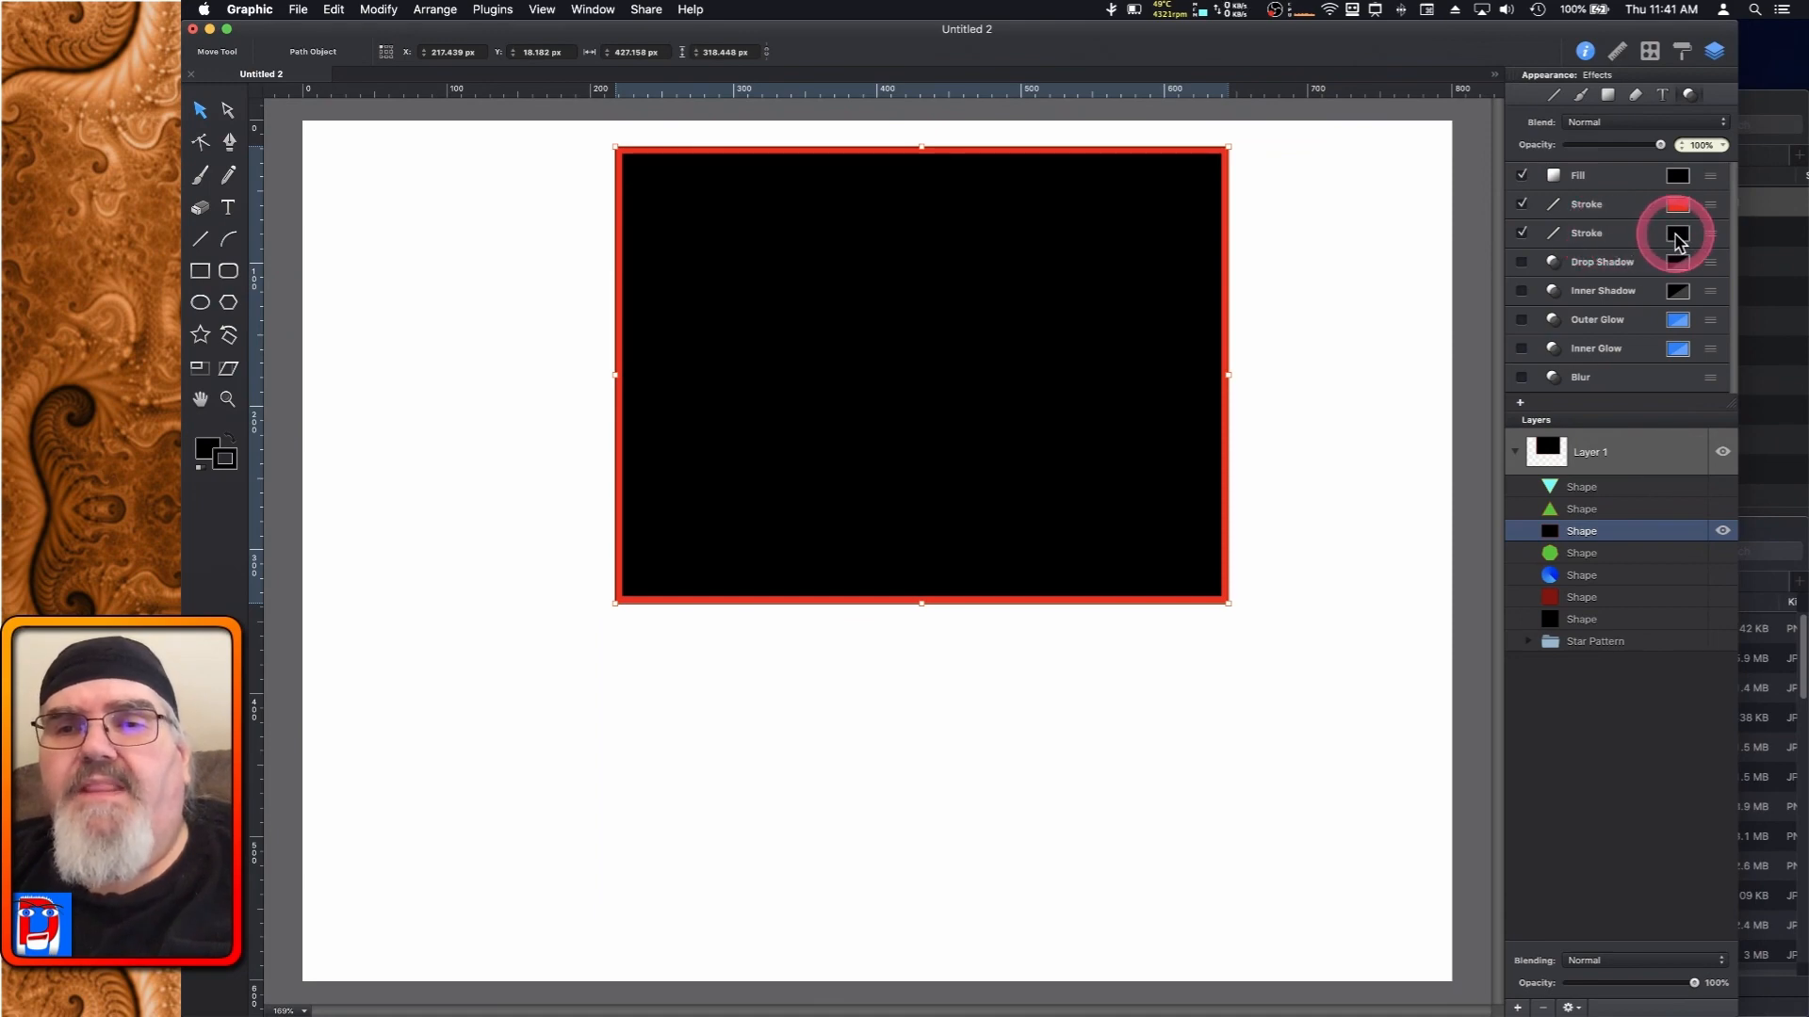
click(1632, 243)
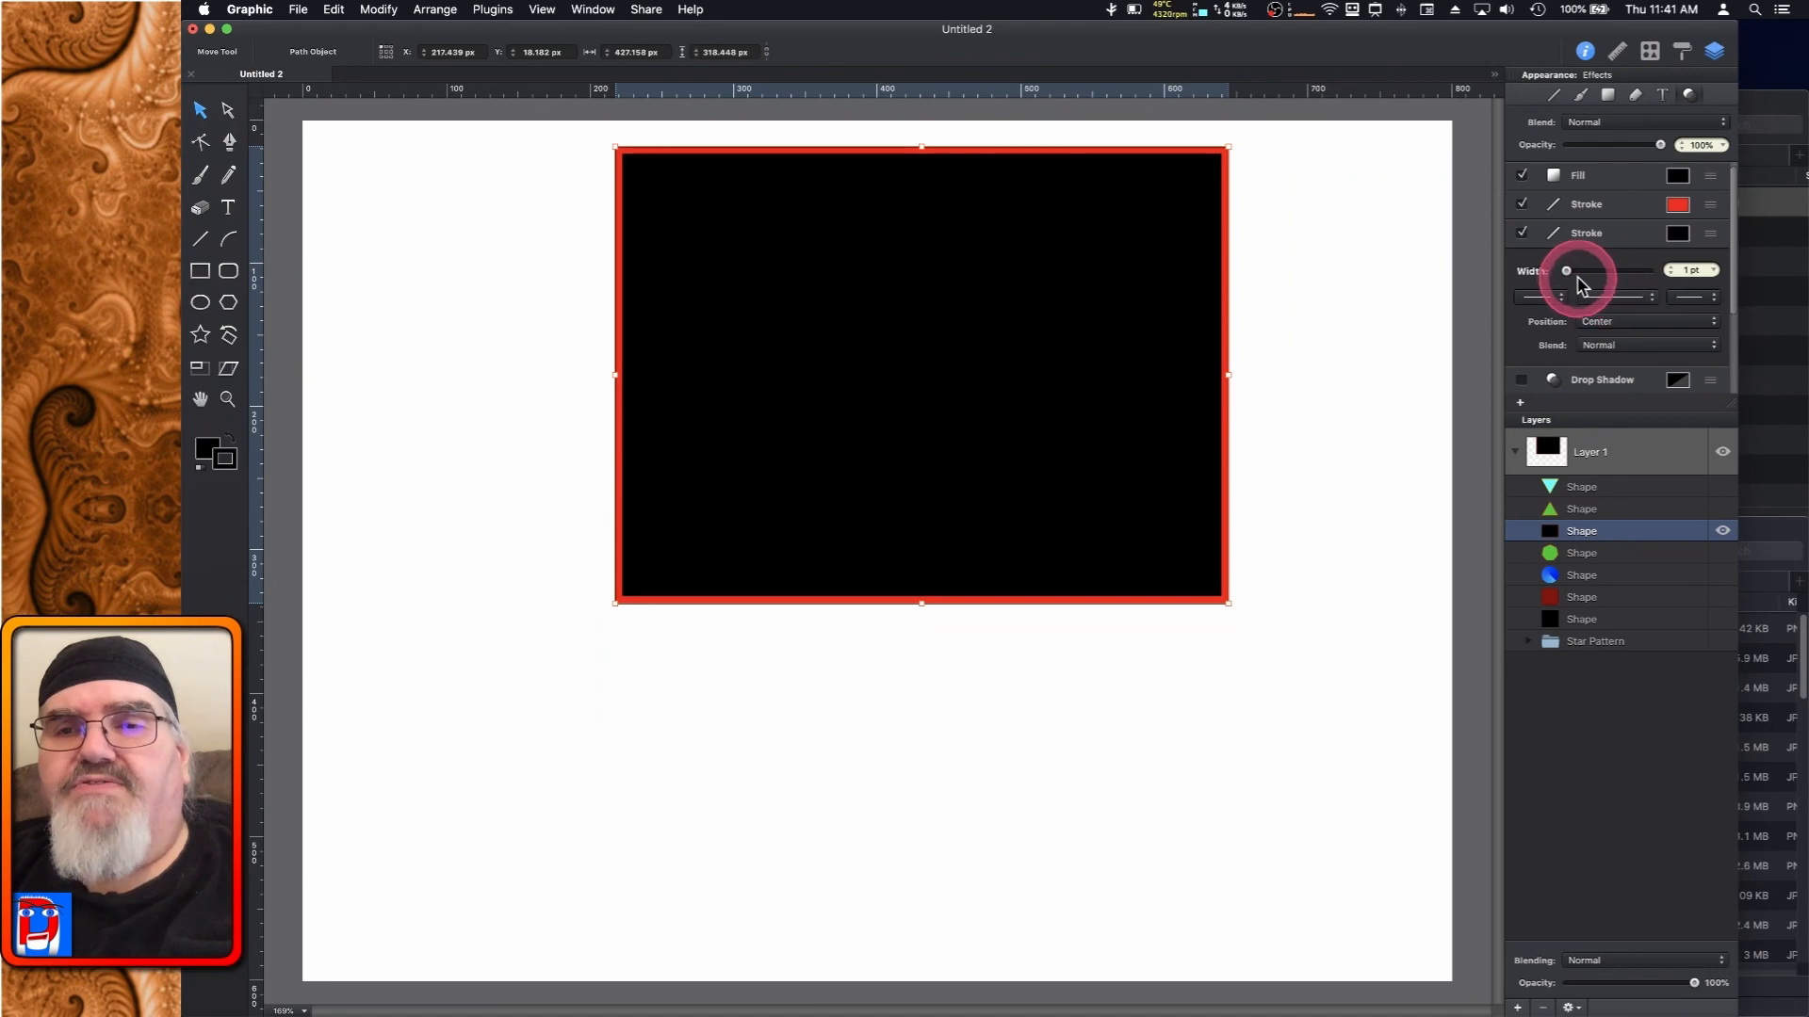
Set the rectangle's black stroke width to 3 pt, try its position Inside and return it to Center
drag(1568, 273, 1571, 273)
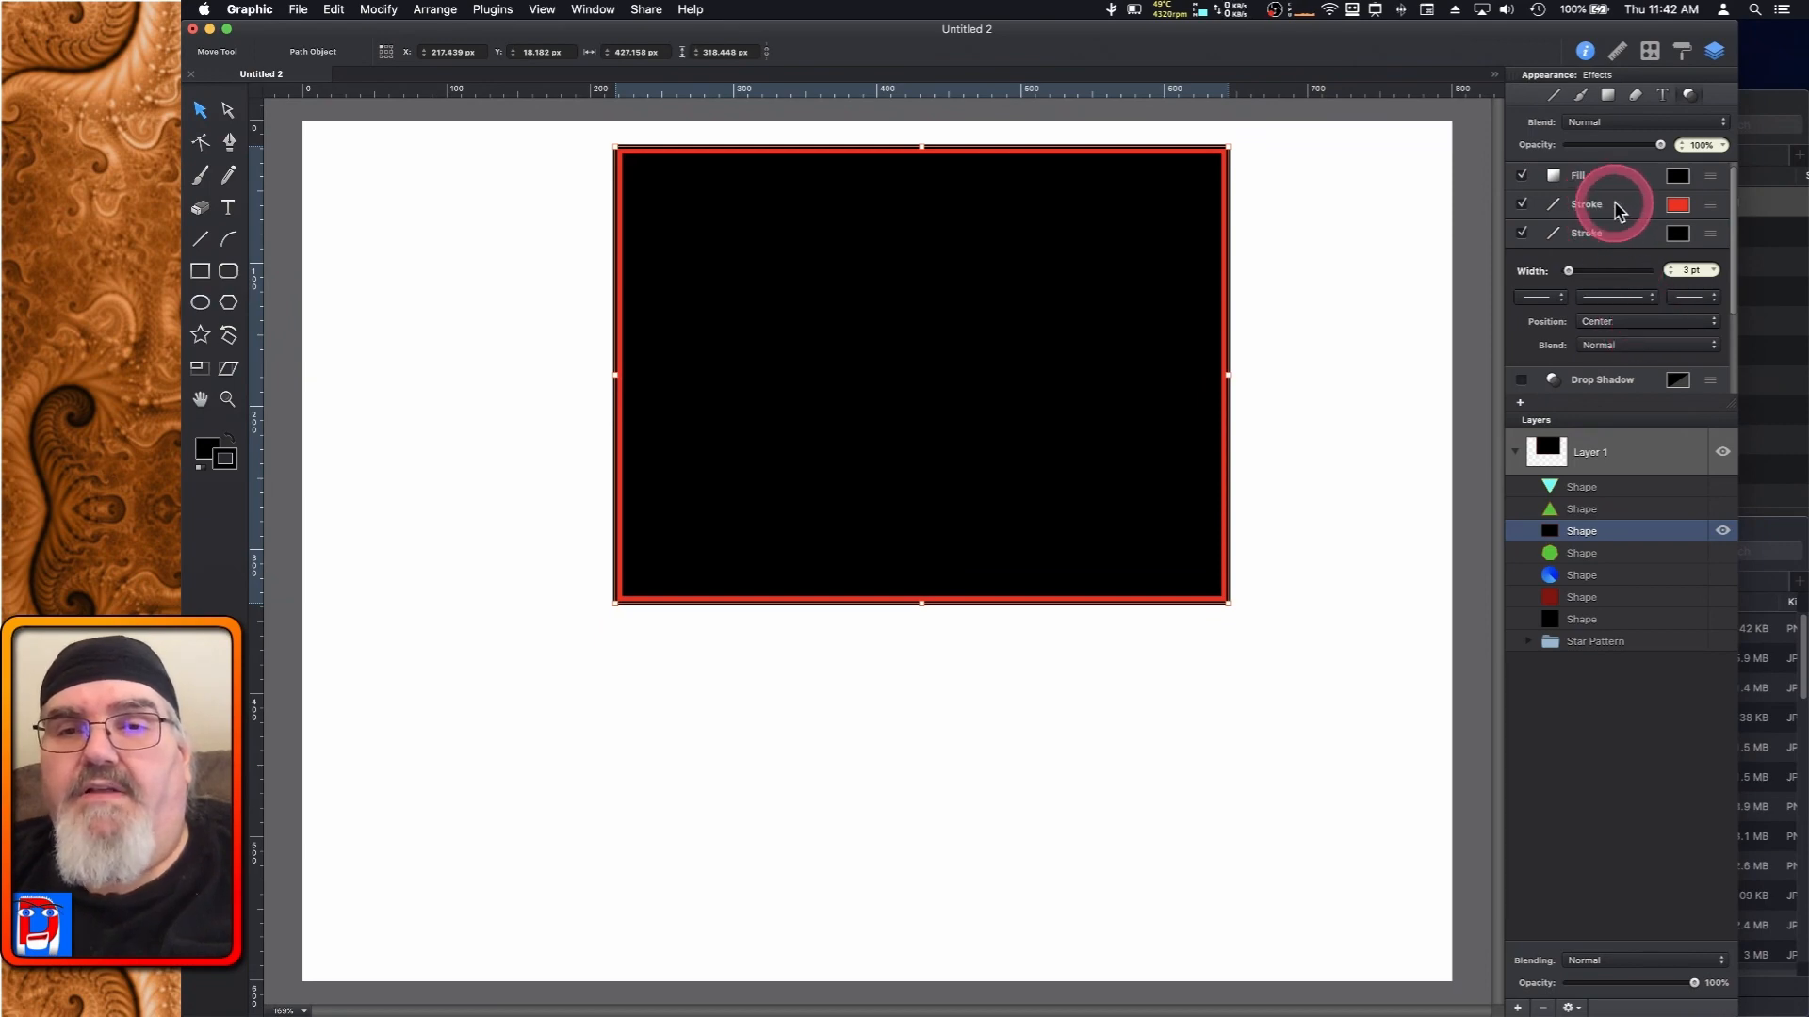
click(1613, 237)
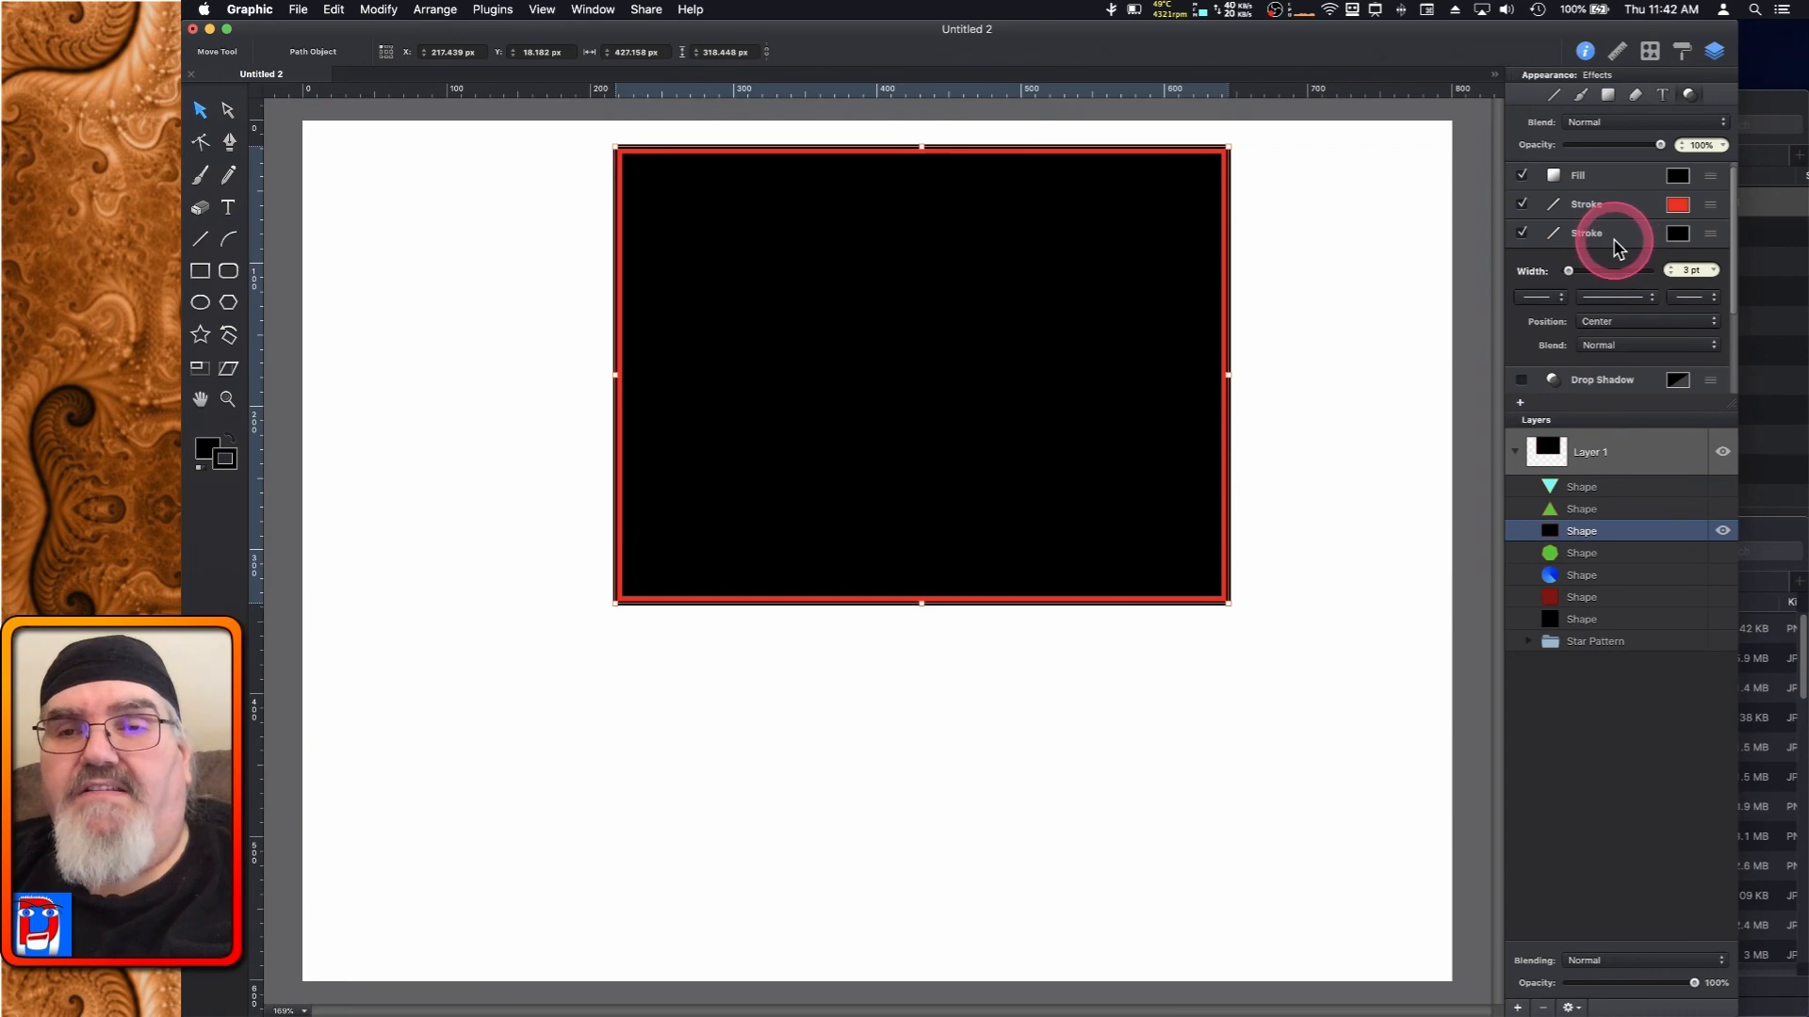
click(1652, 321)
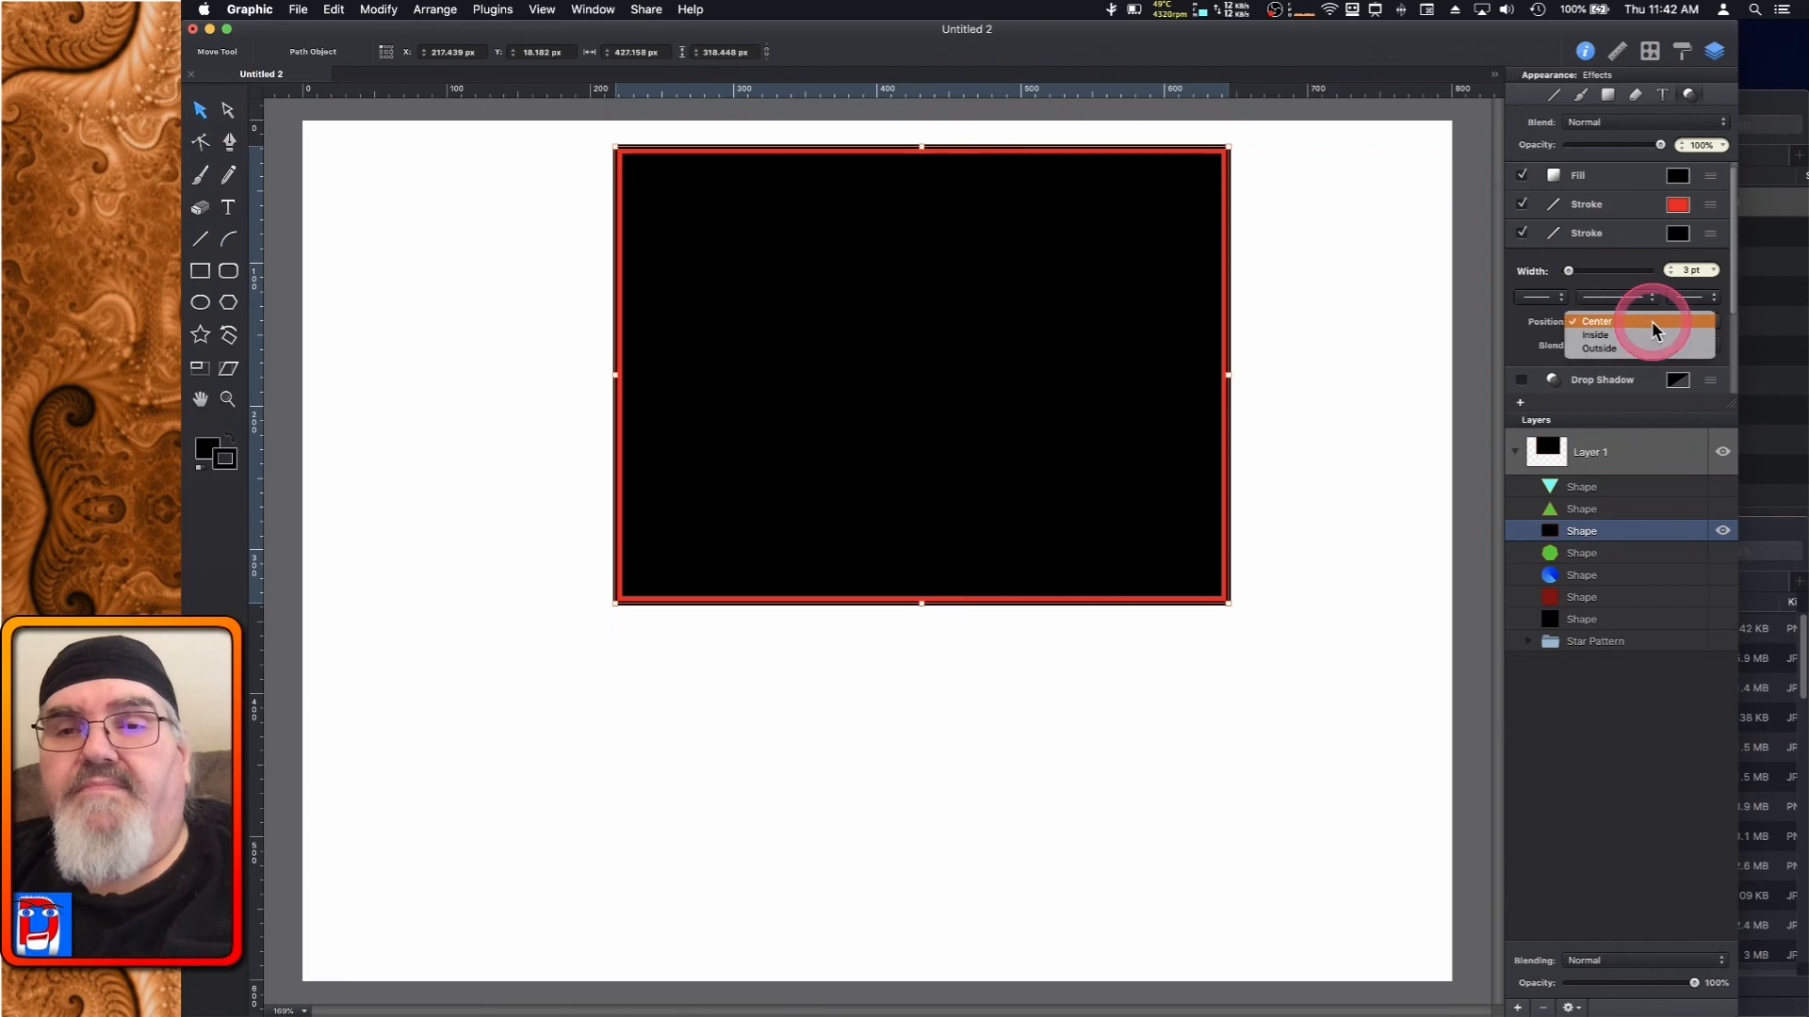
click(1637, 334)
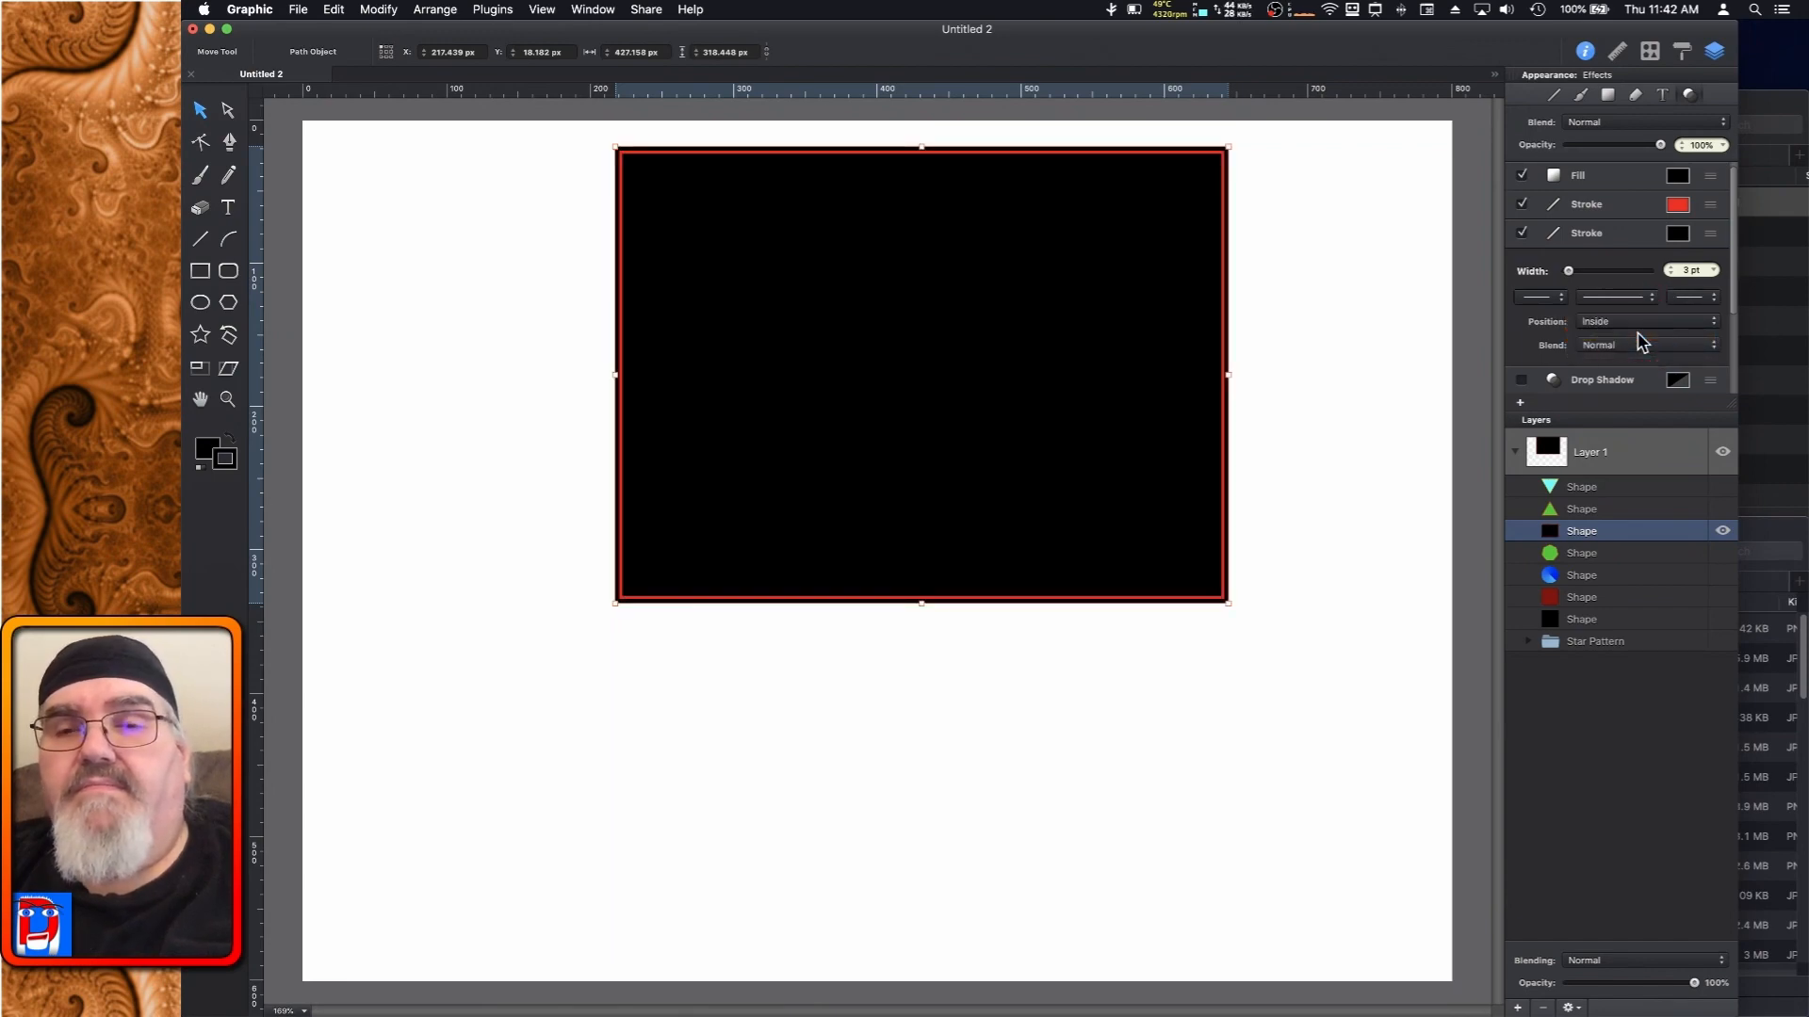
click(1637, 330)
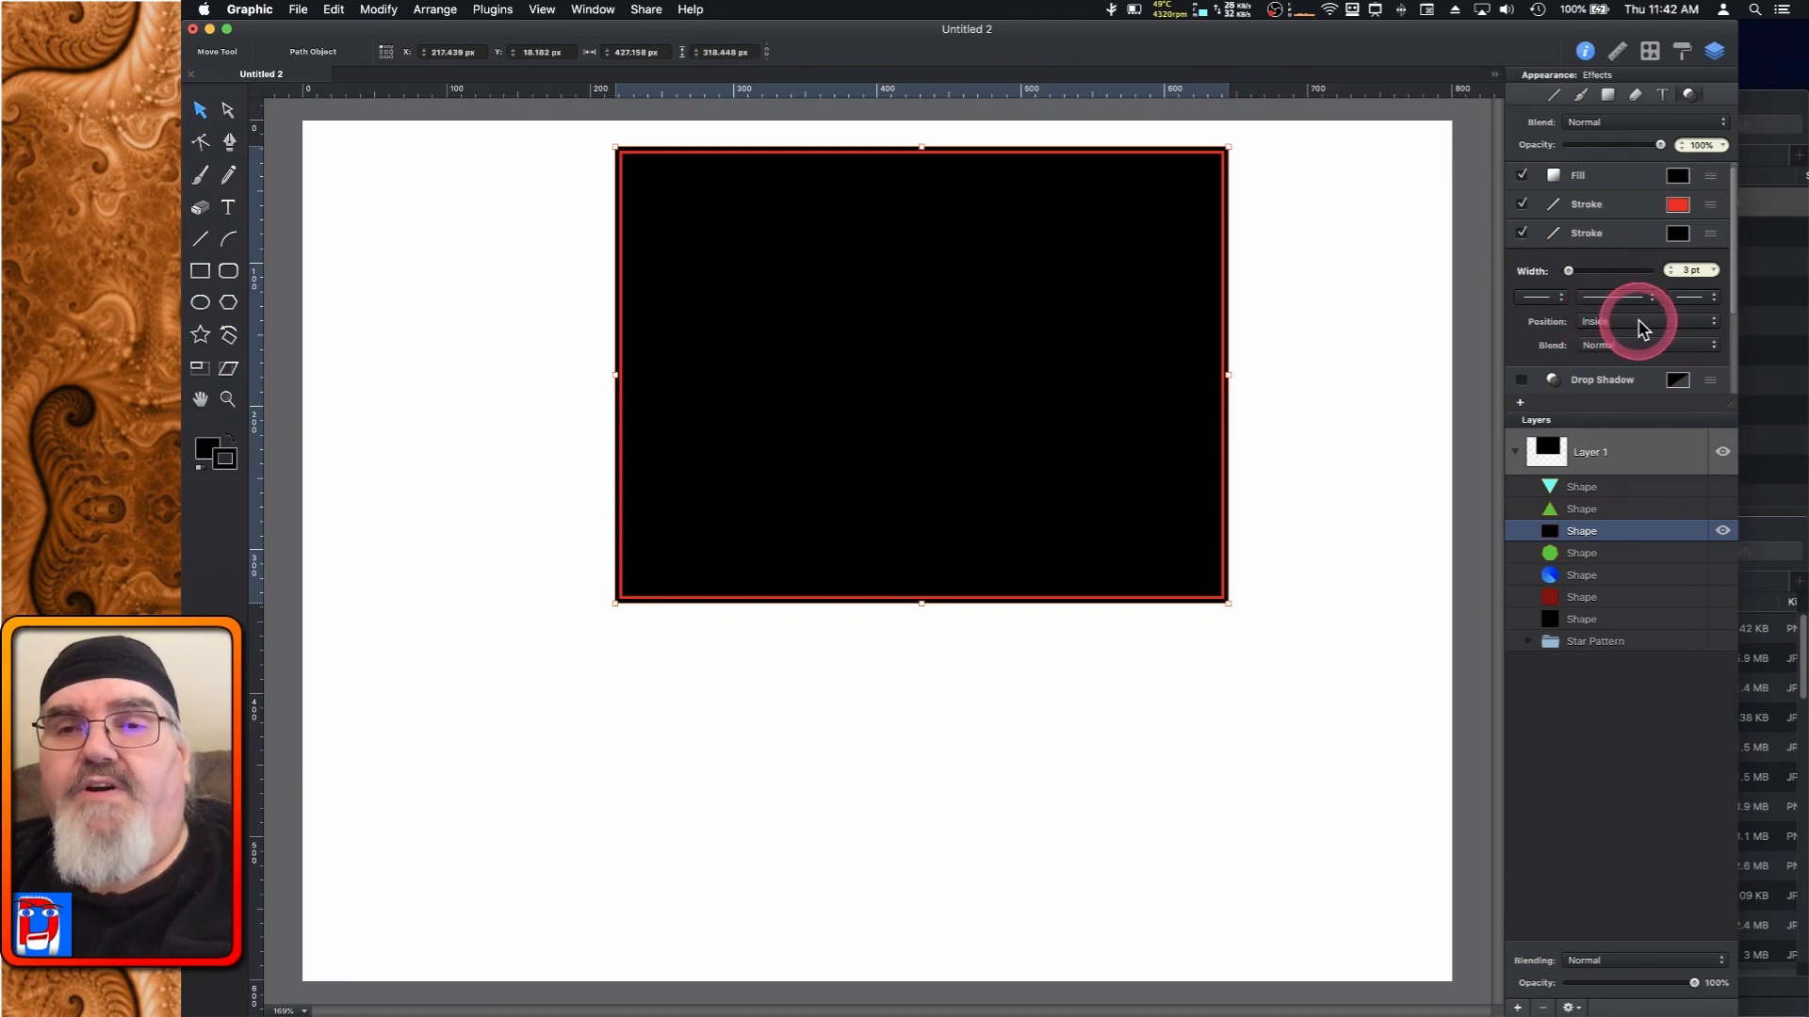
click(1631, 320)
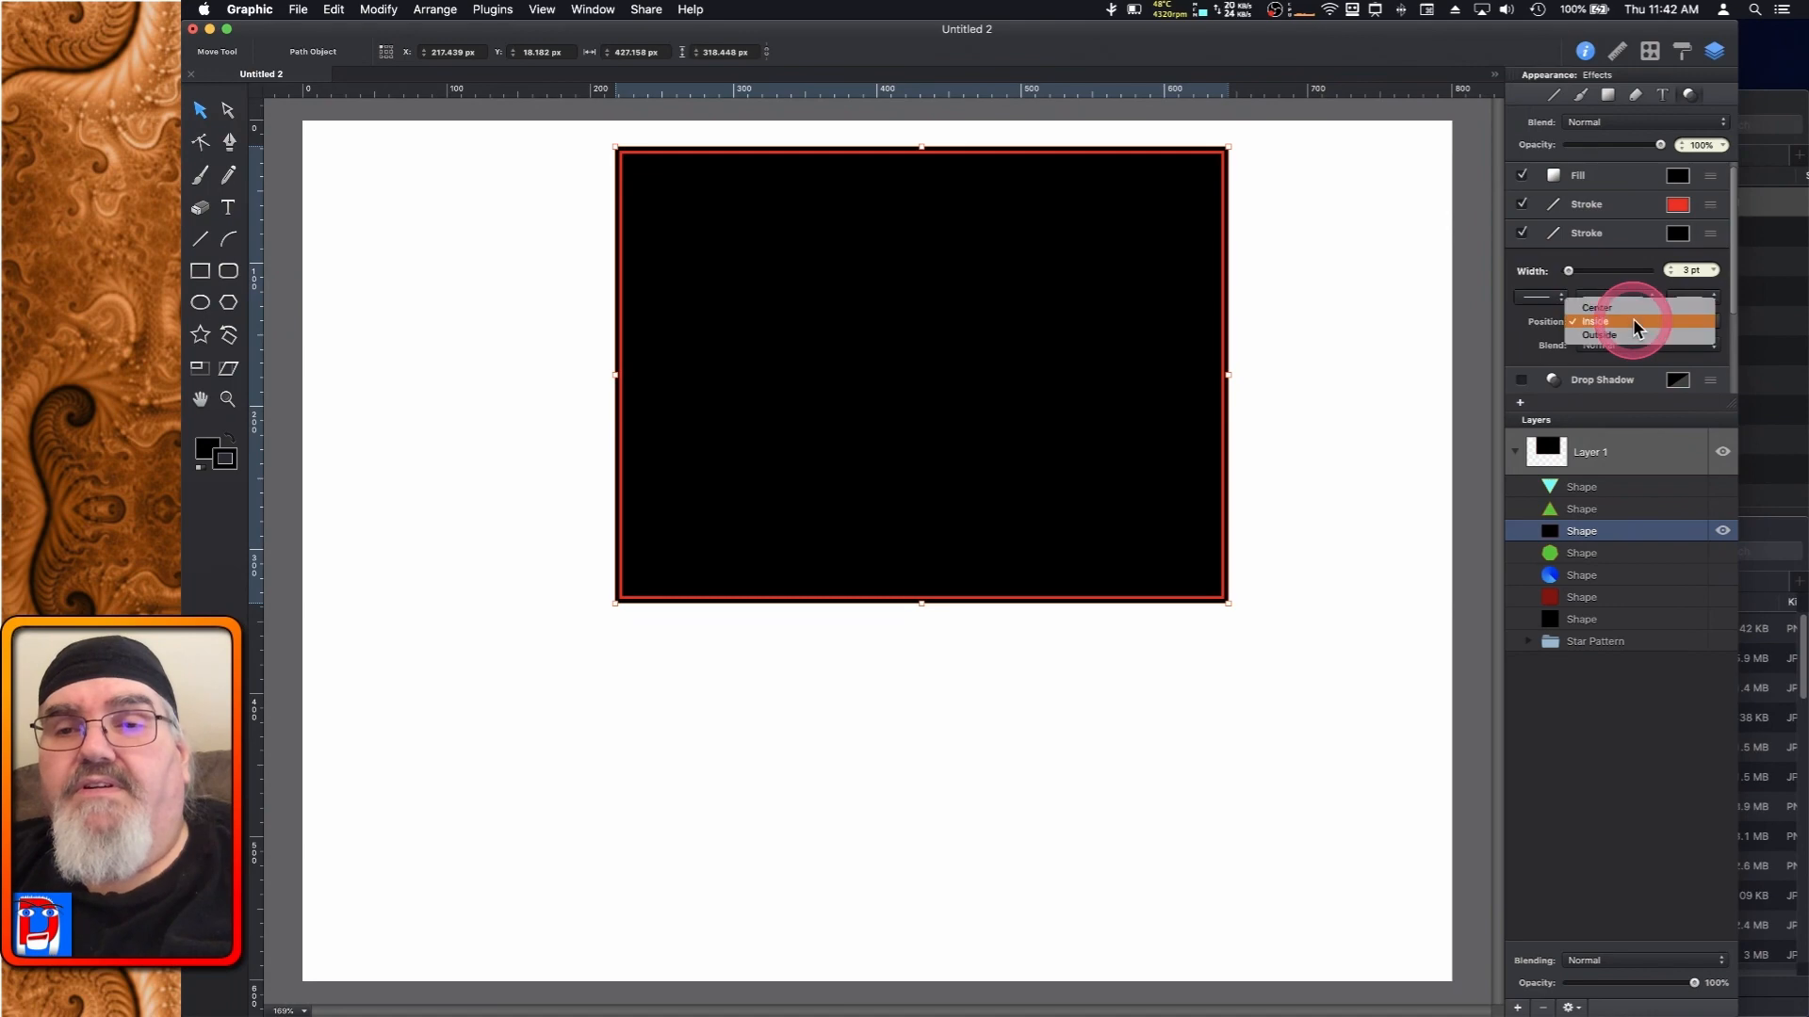
click(1630, 307)
Change the red stroke's position to Center and widen the stroke to 8 pt
click(1603, 205)
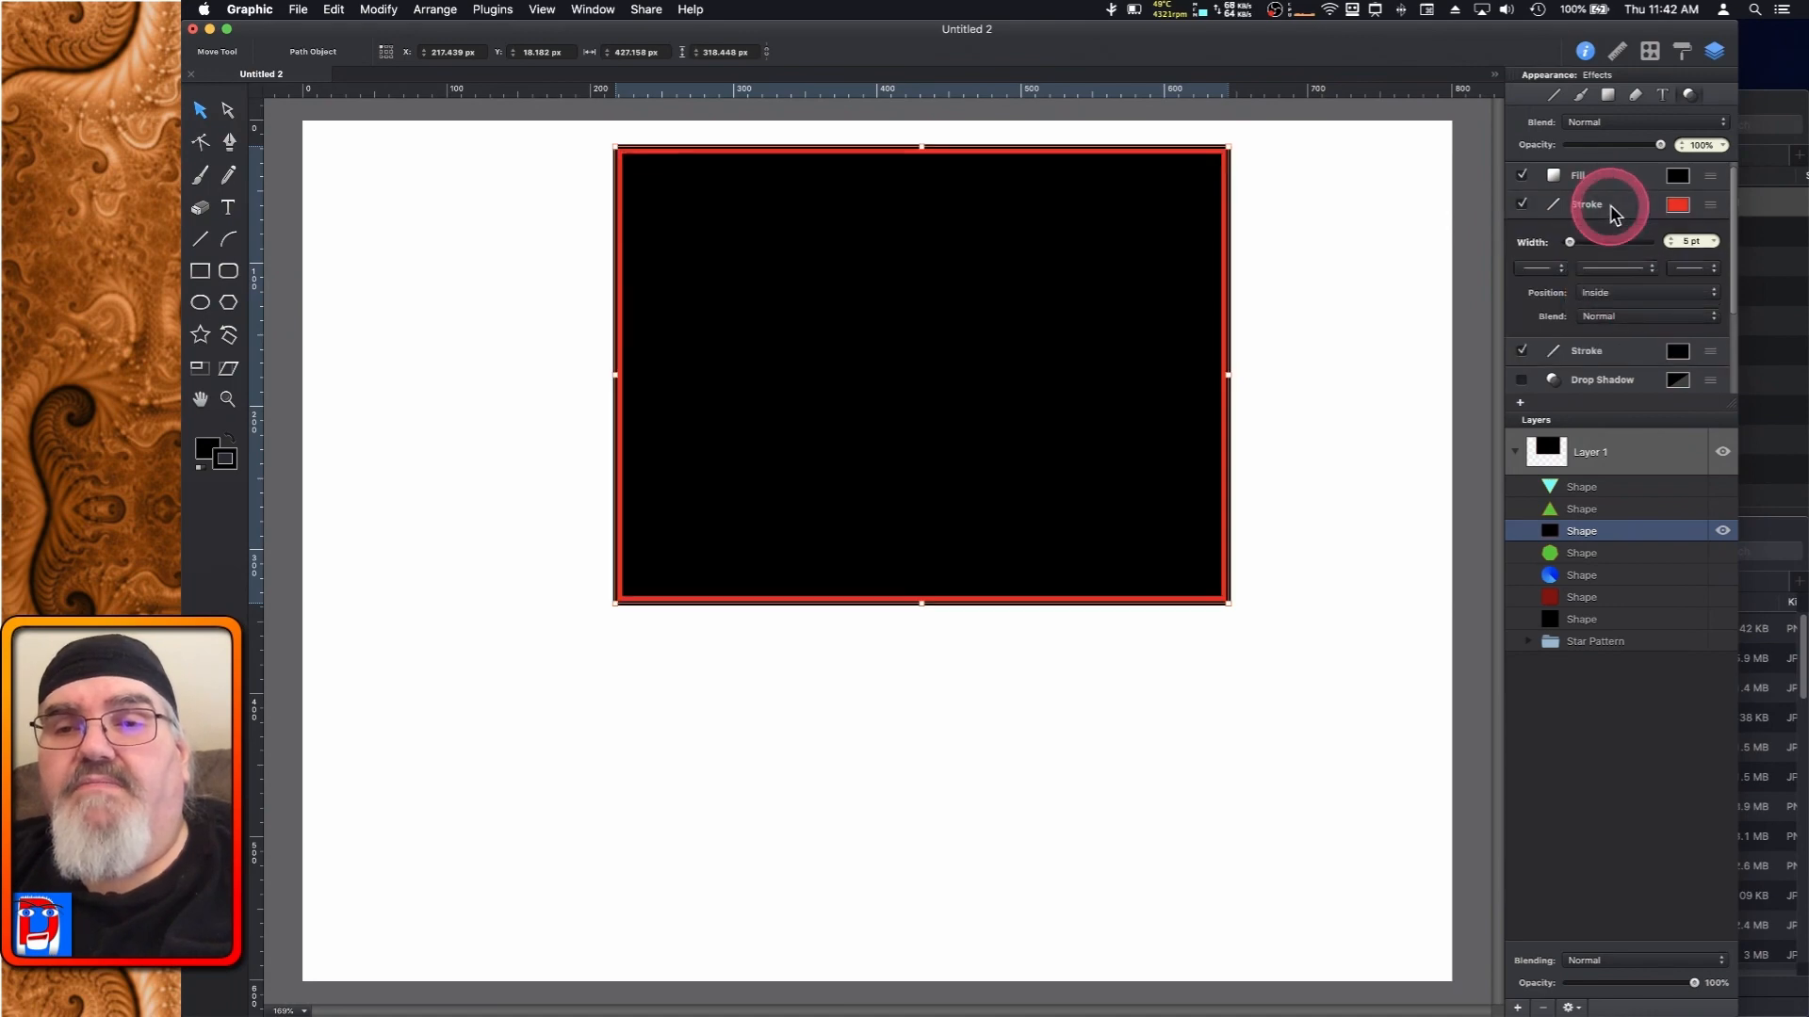
click(1626, 290)
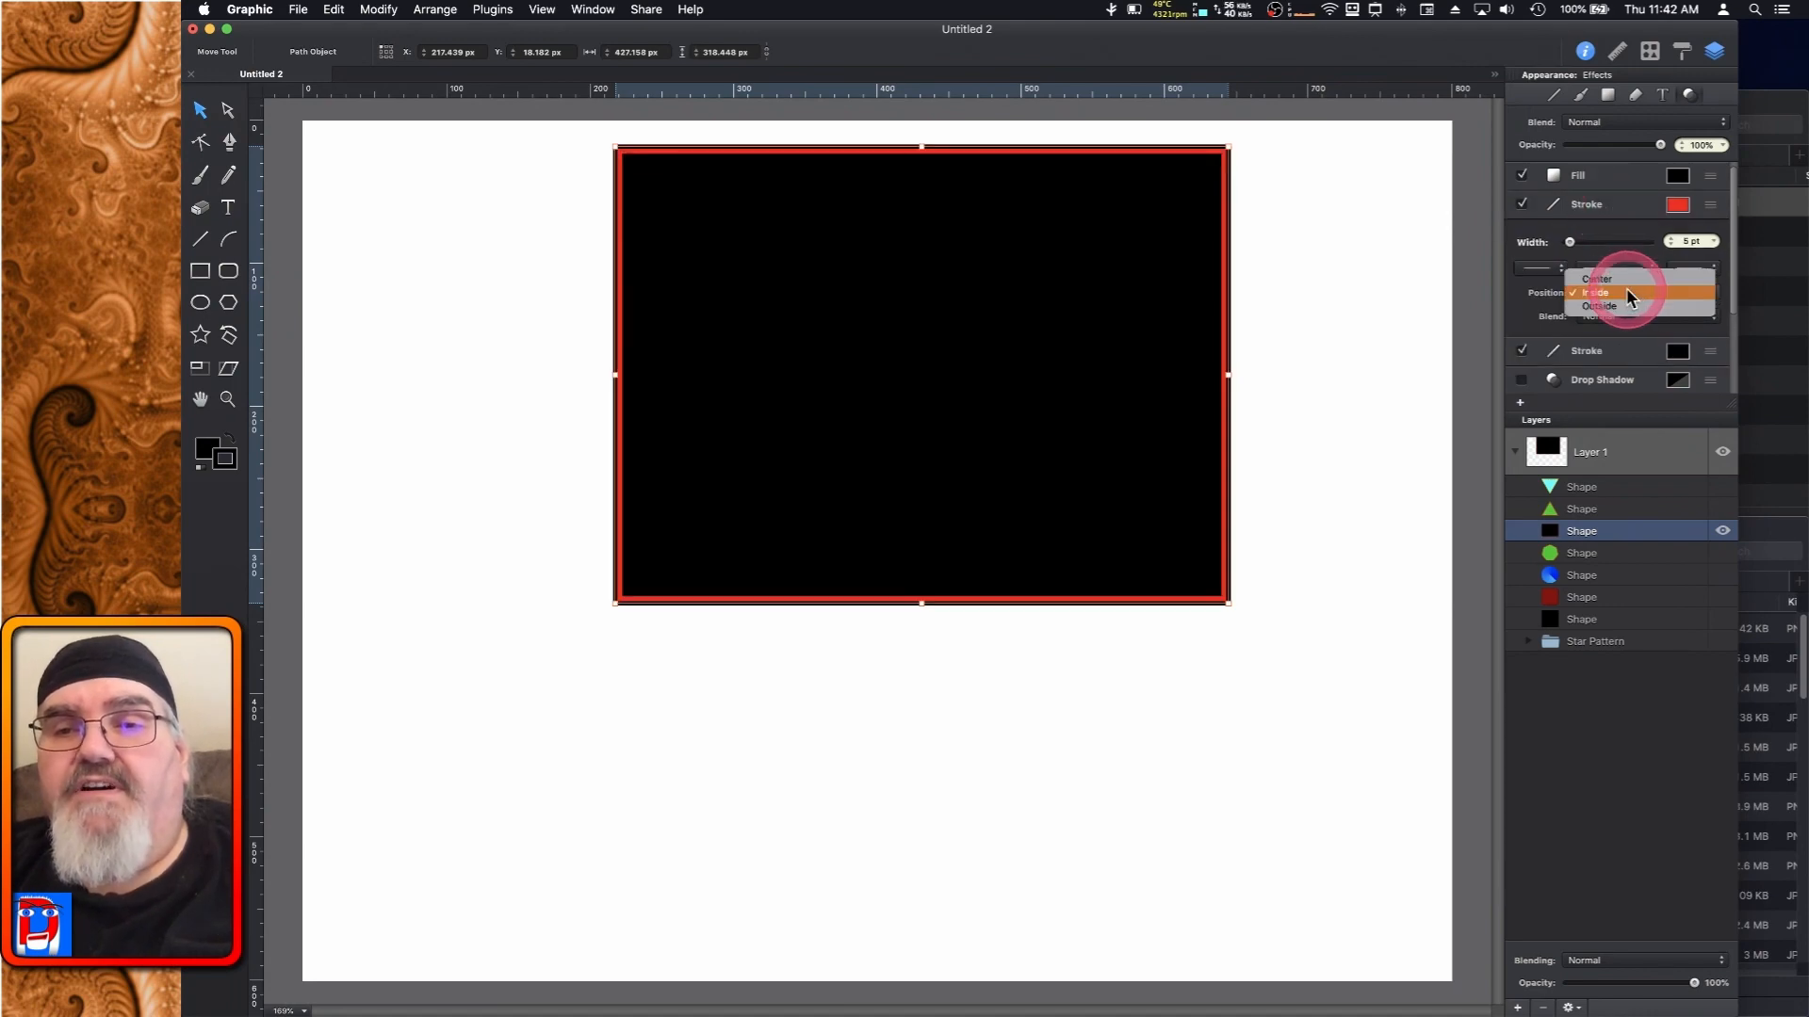
click(1624, 277)
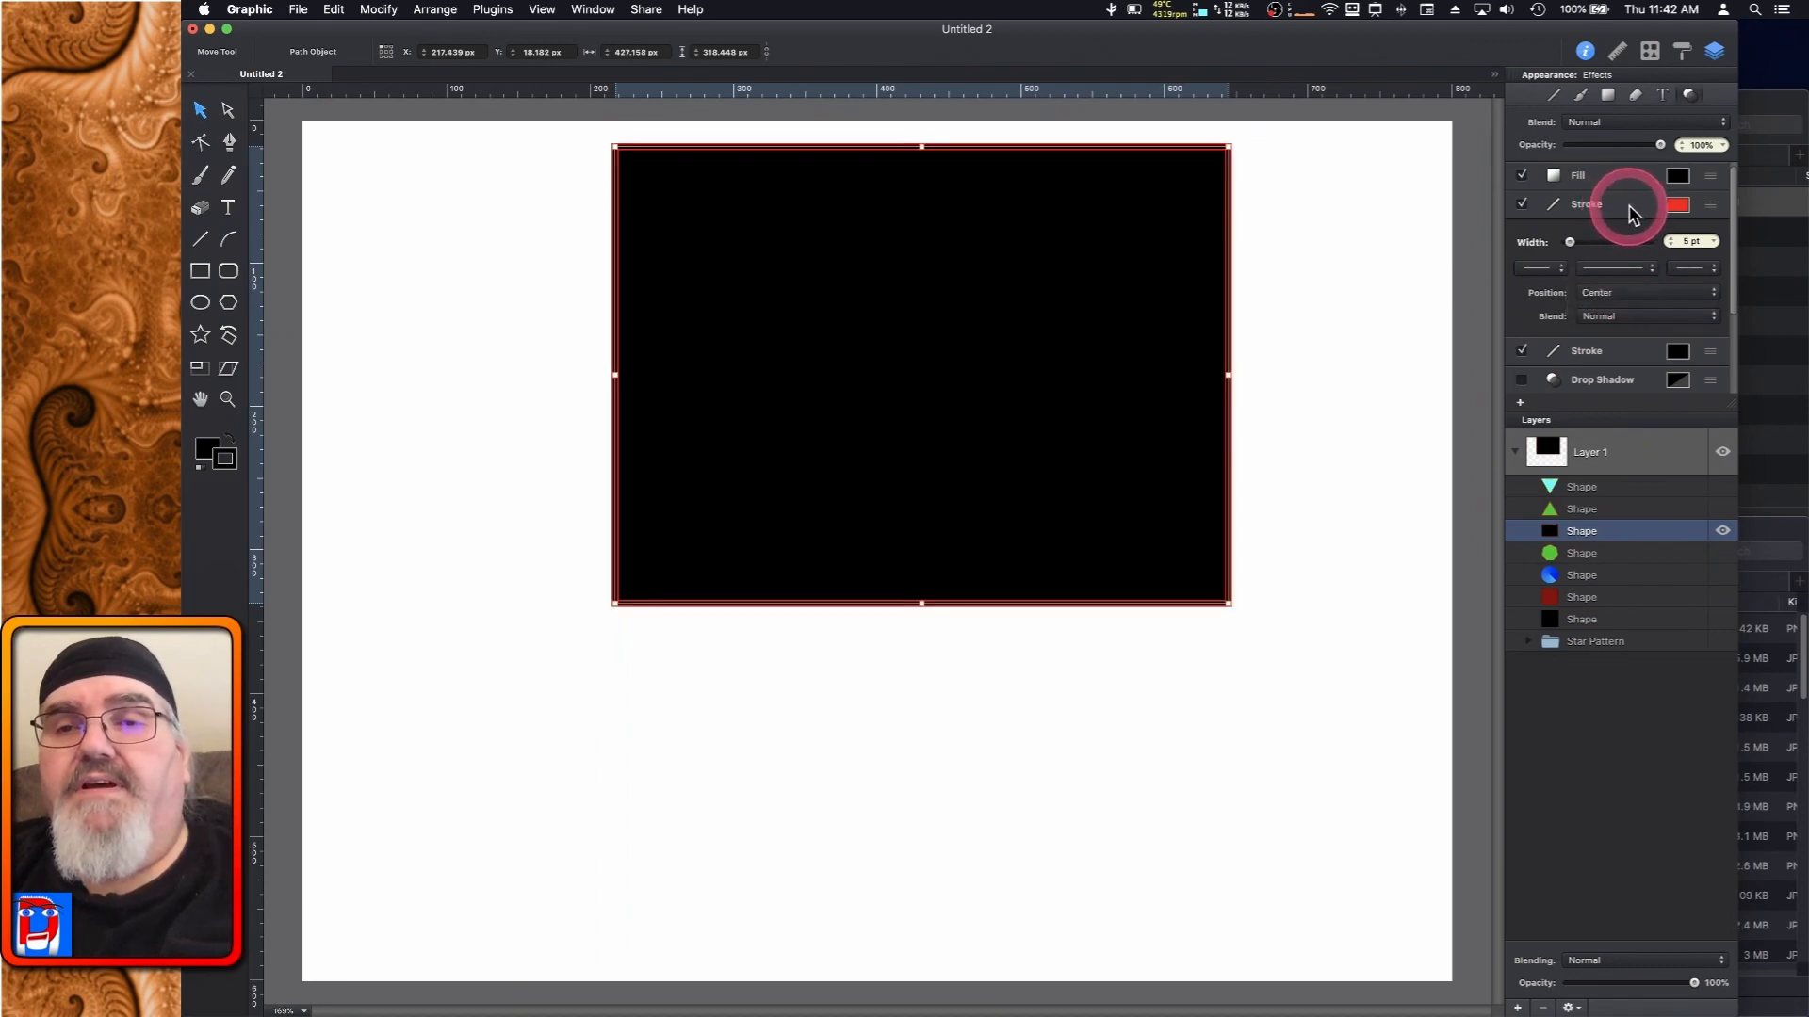
drag(1569, 243, 1568, 237)
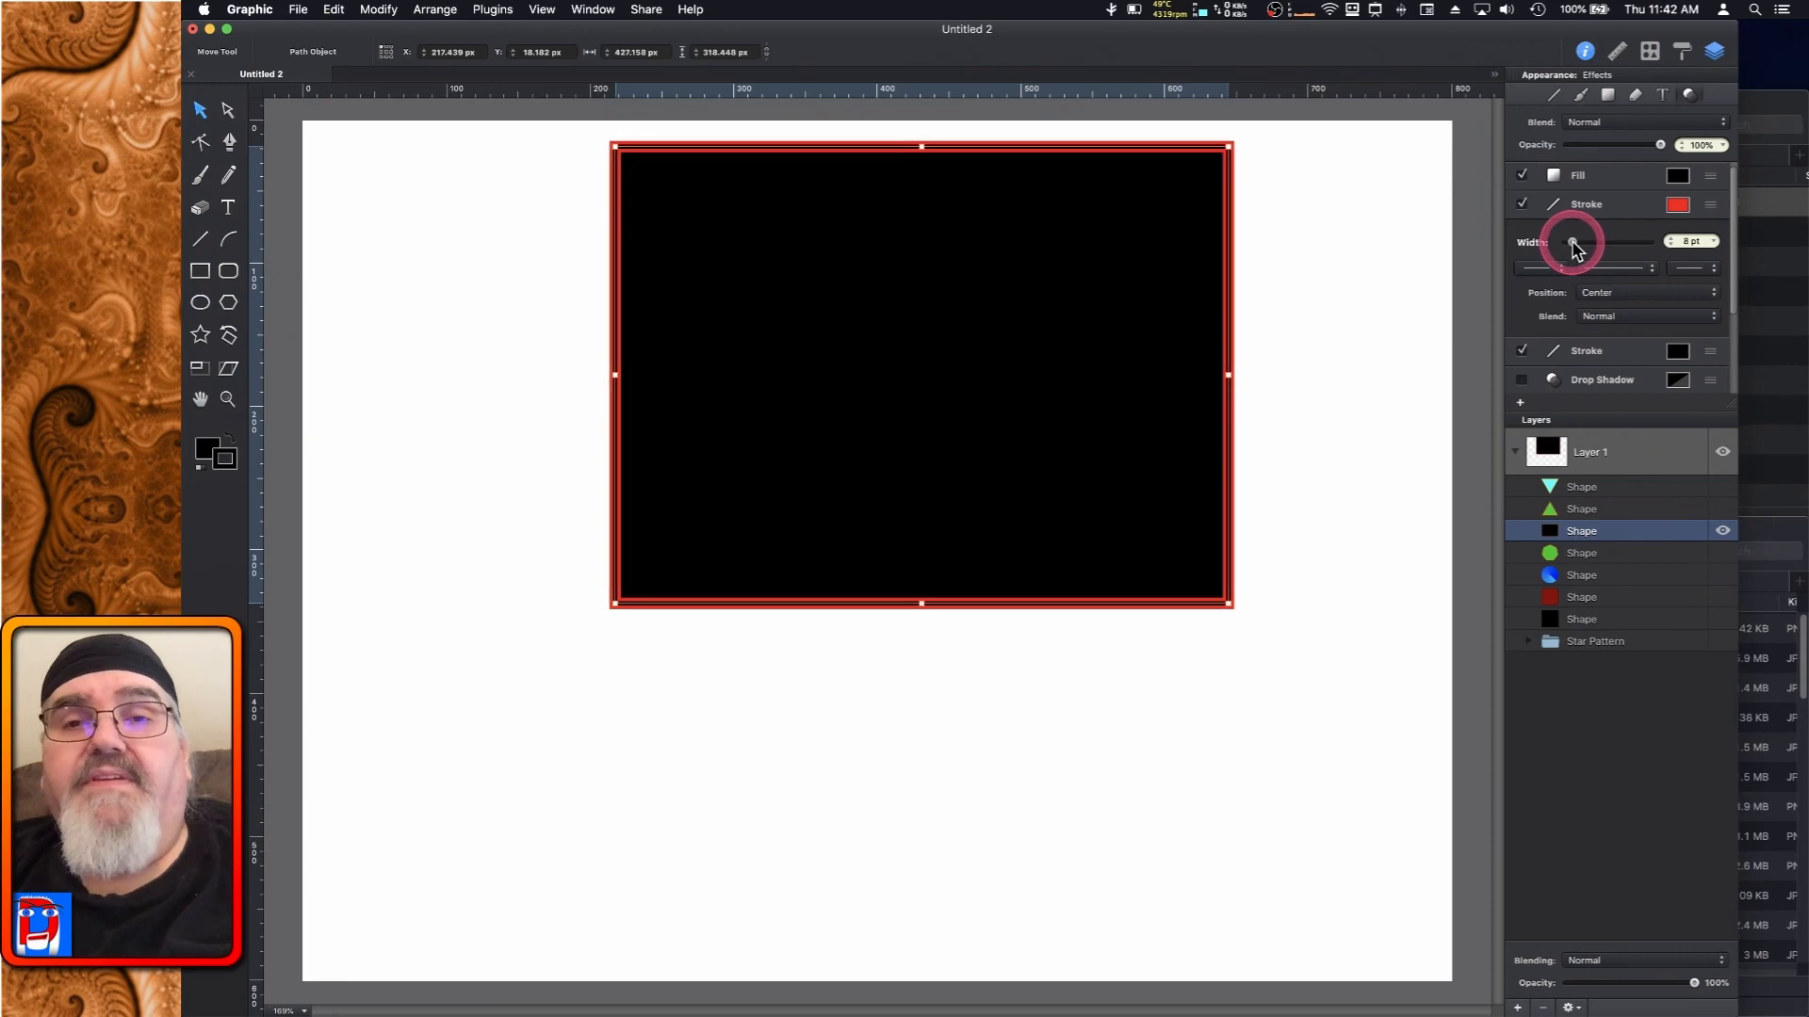
click(1624, 209)
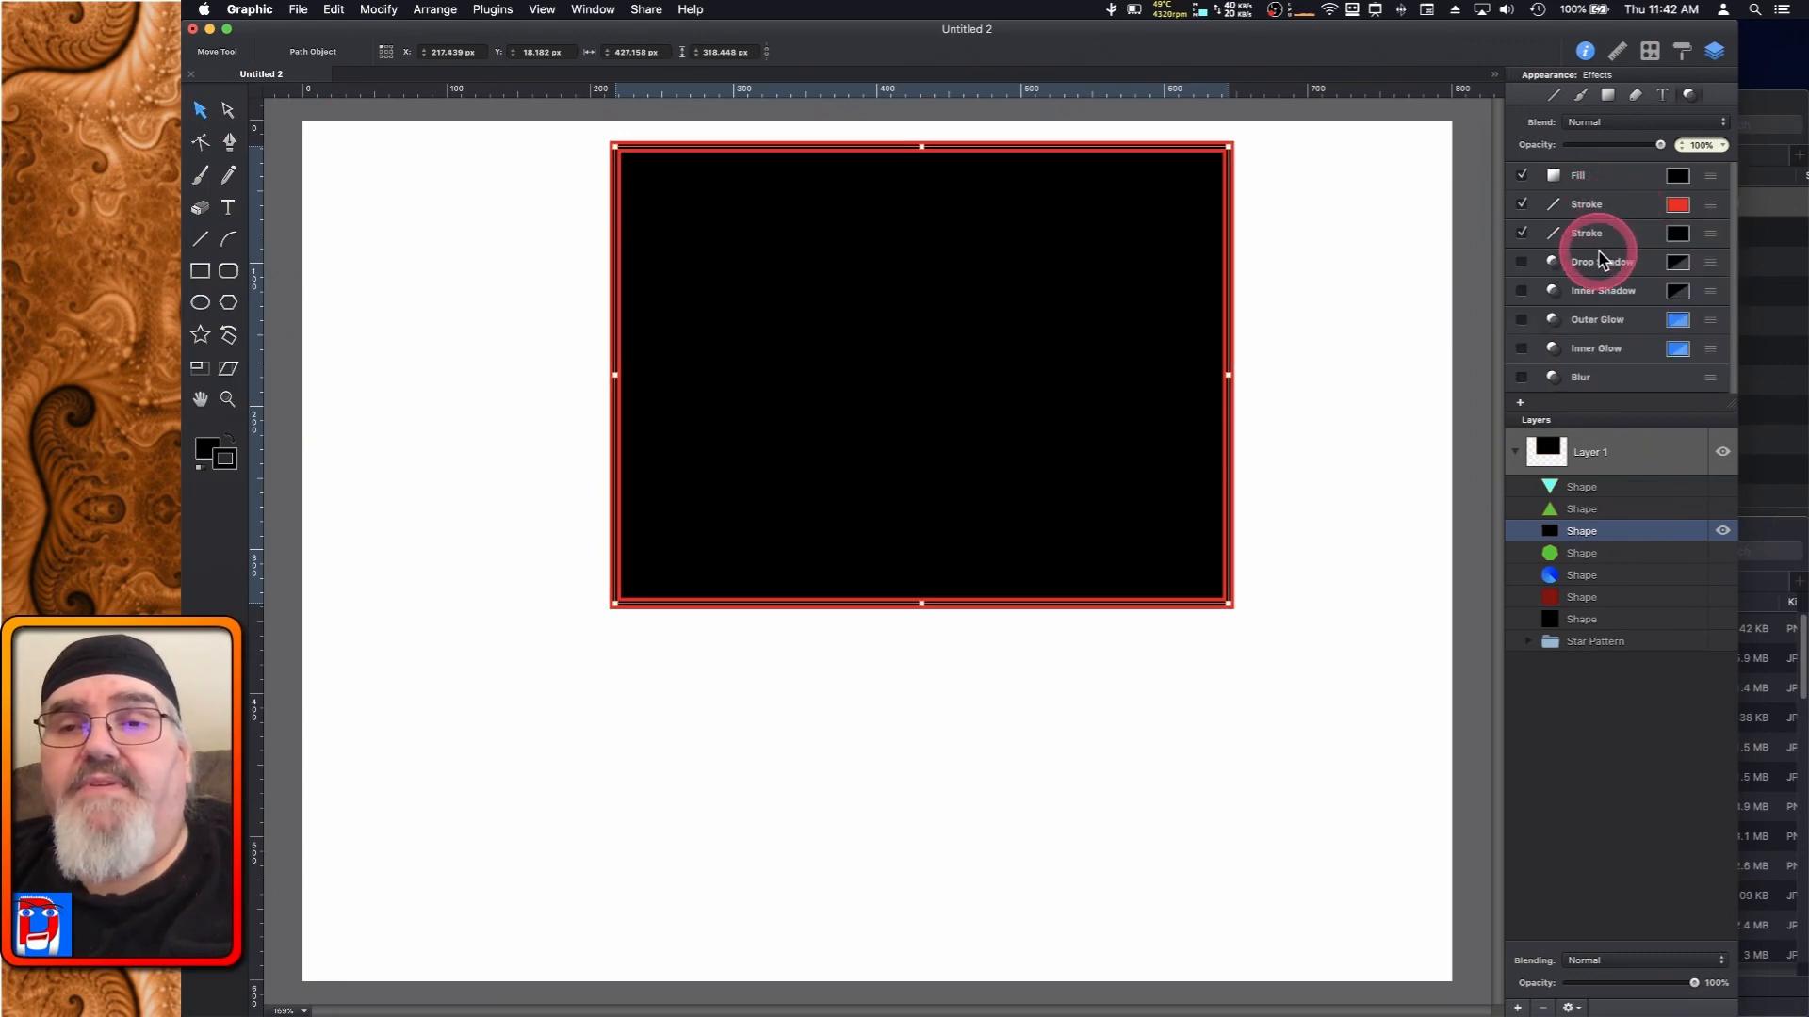
Set the black stroke's width to 4 pt and deselect the rectangle
click(1606, 231)
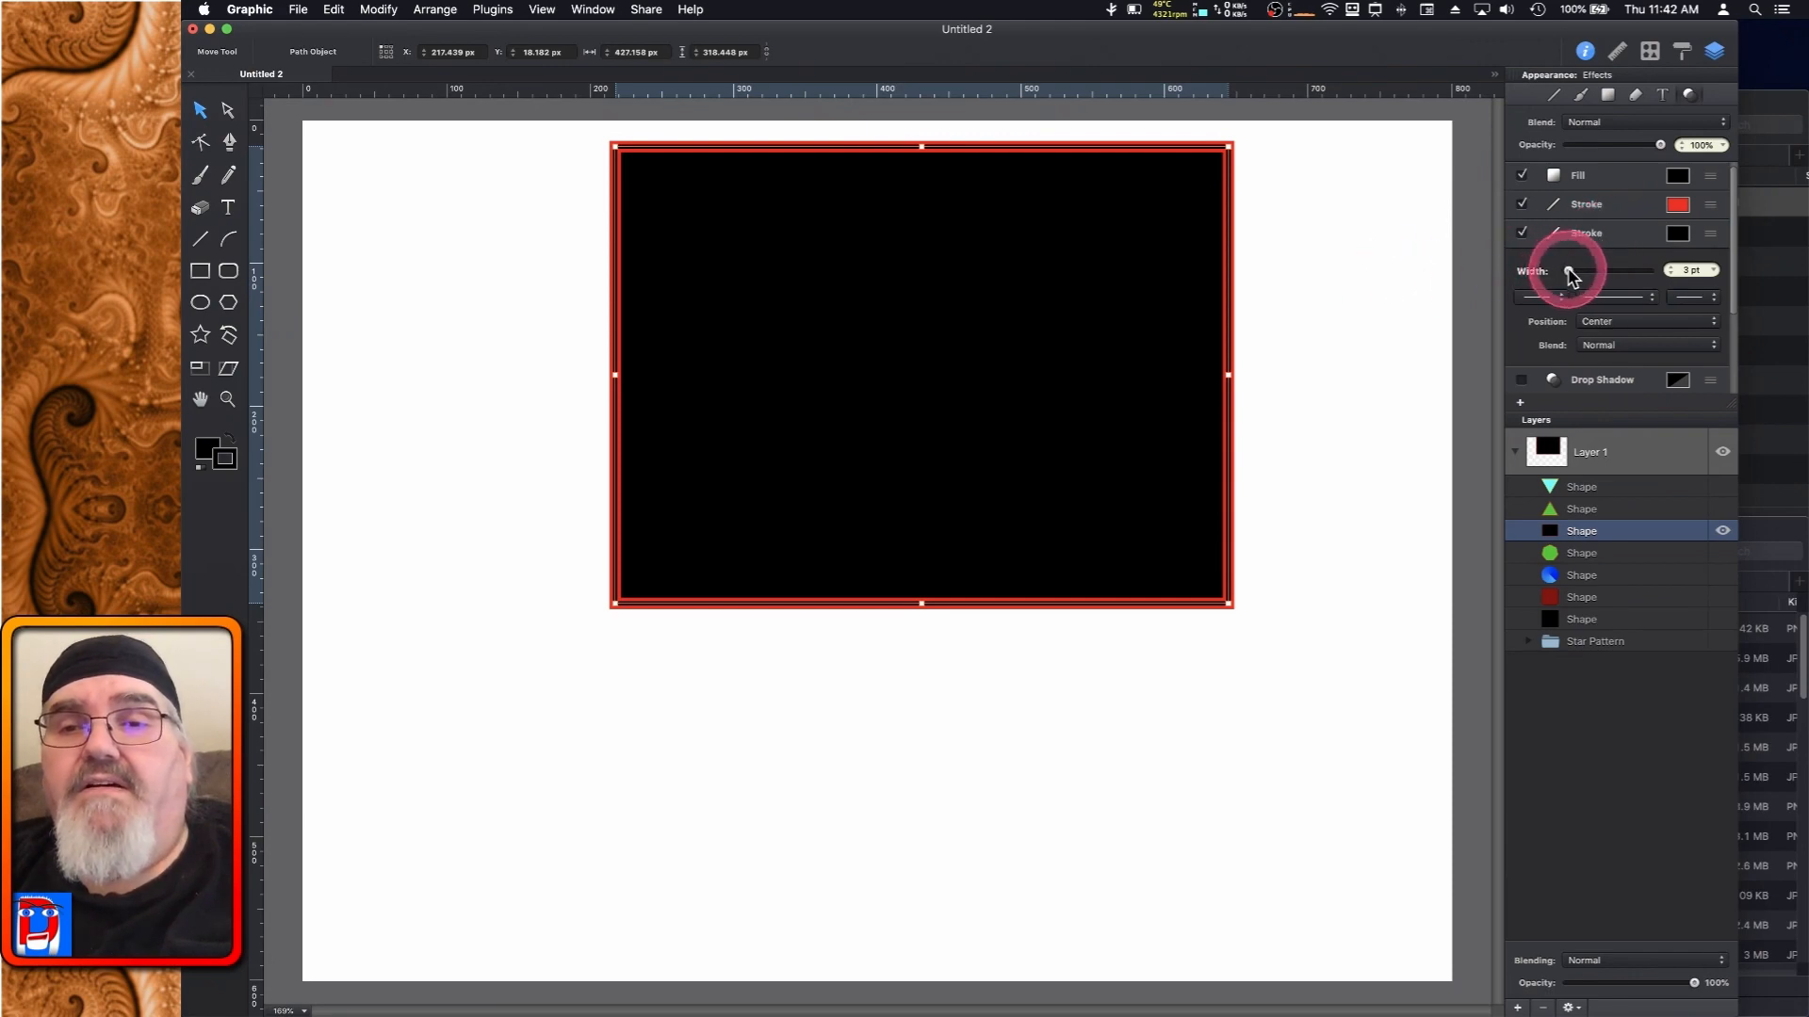
drag(1569, 274, 1570, 274)
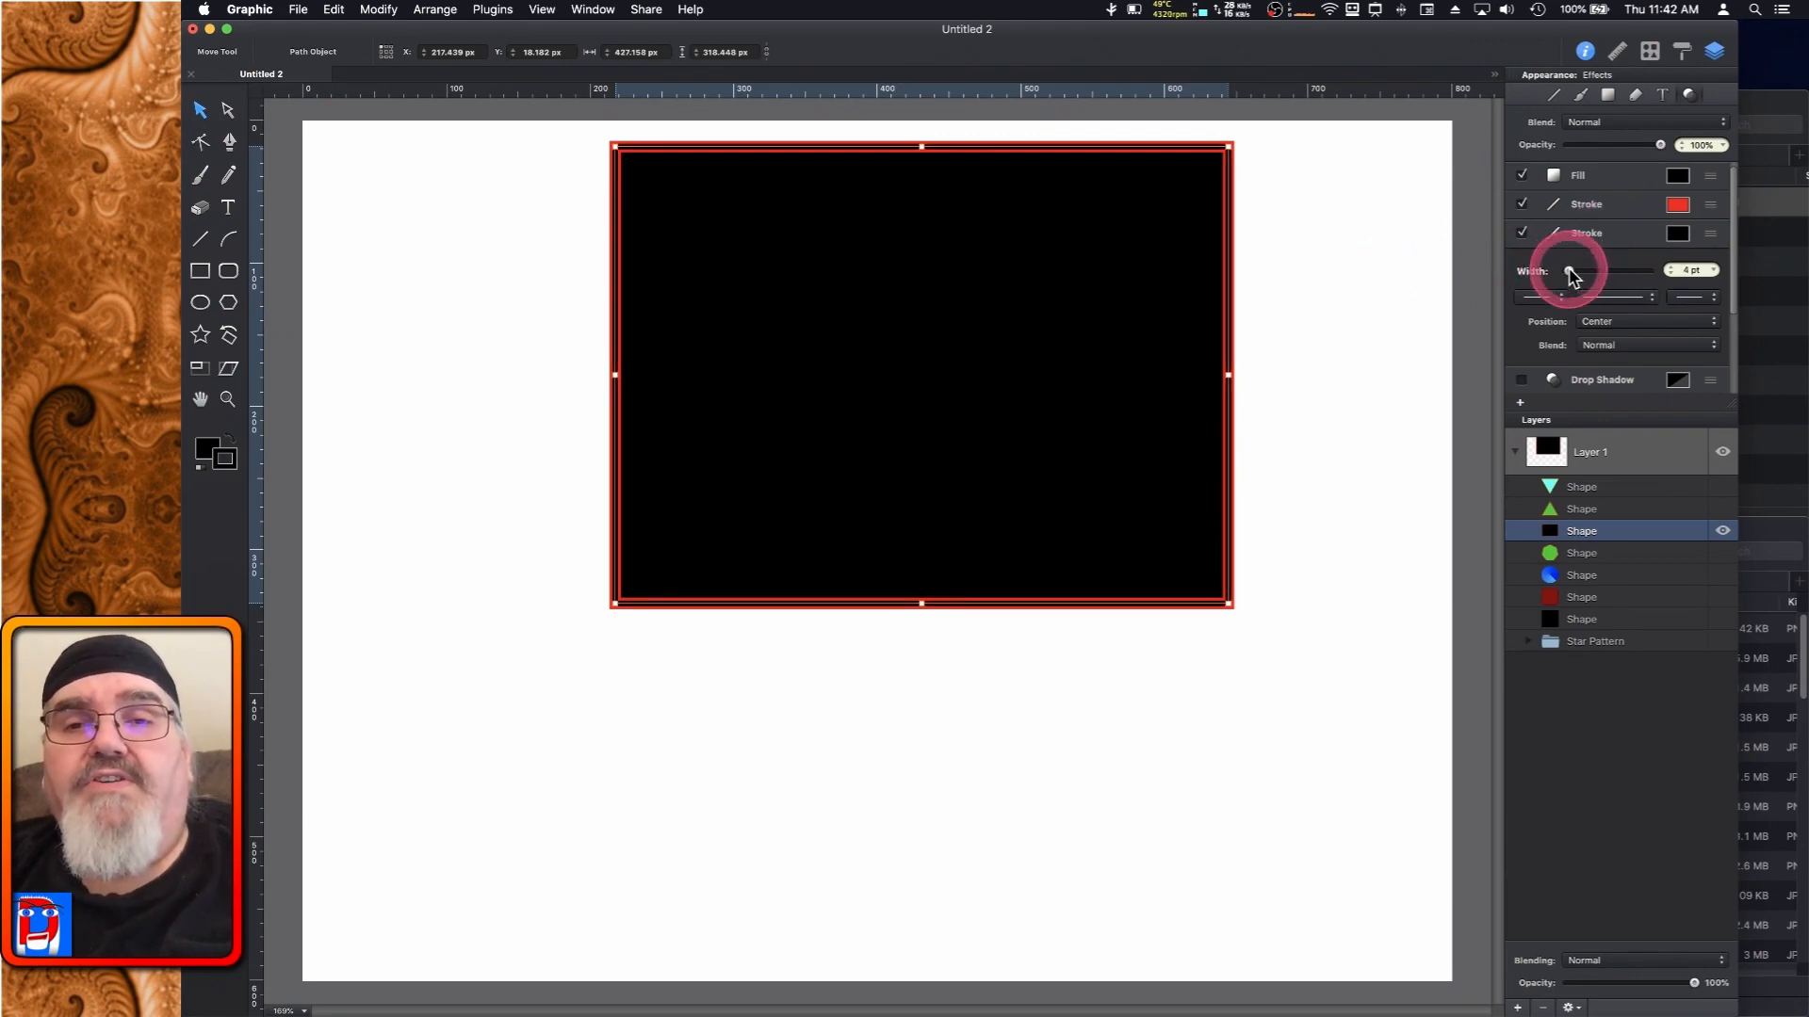
click(1313, 291)
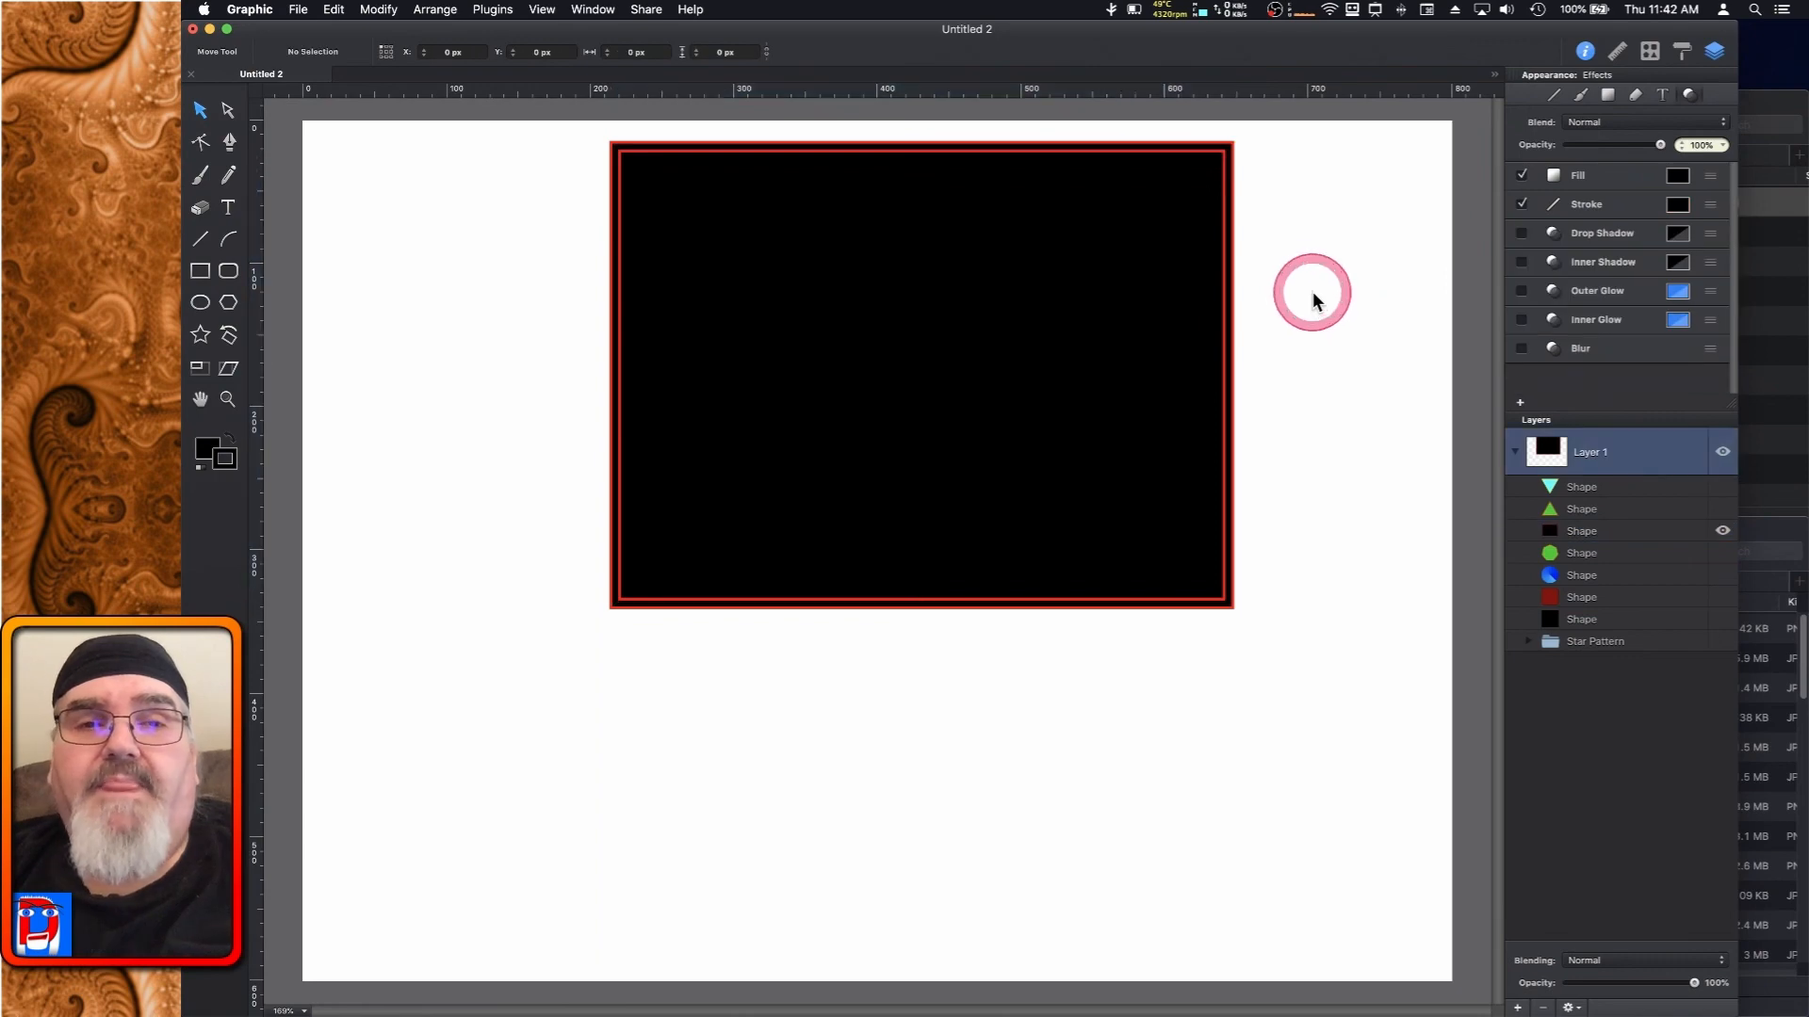
click(1480, 302)
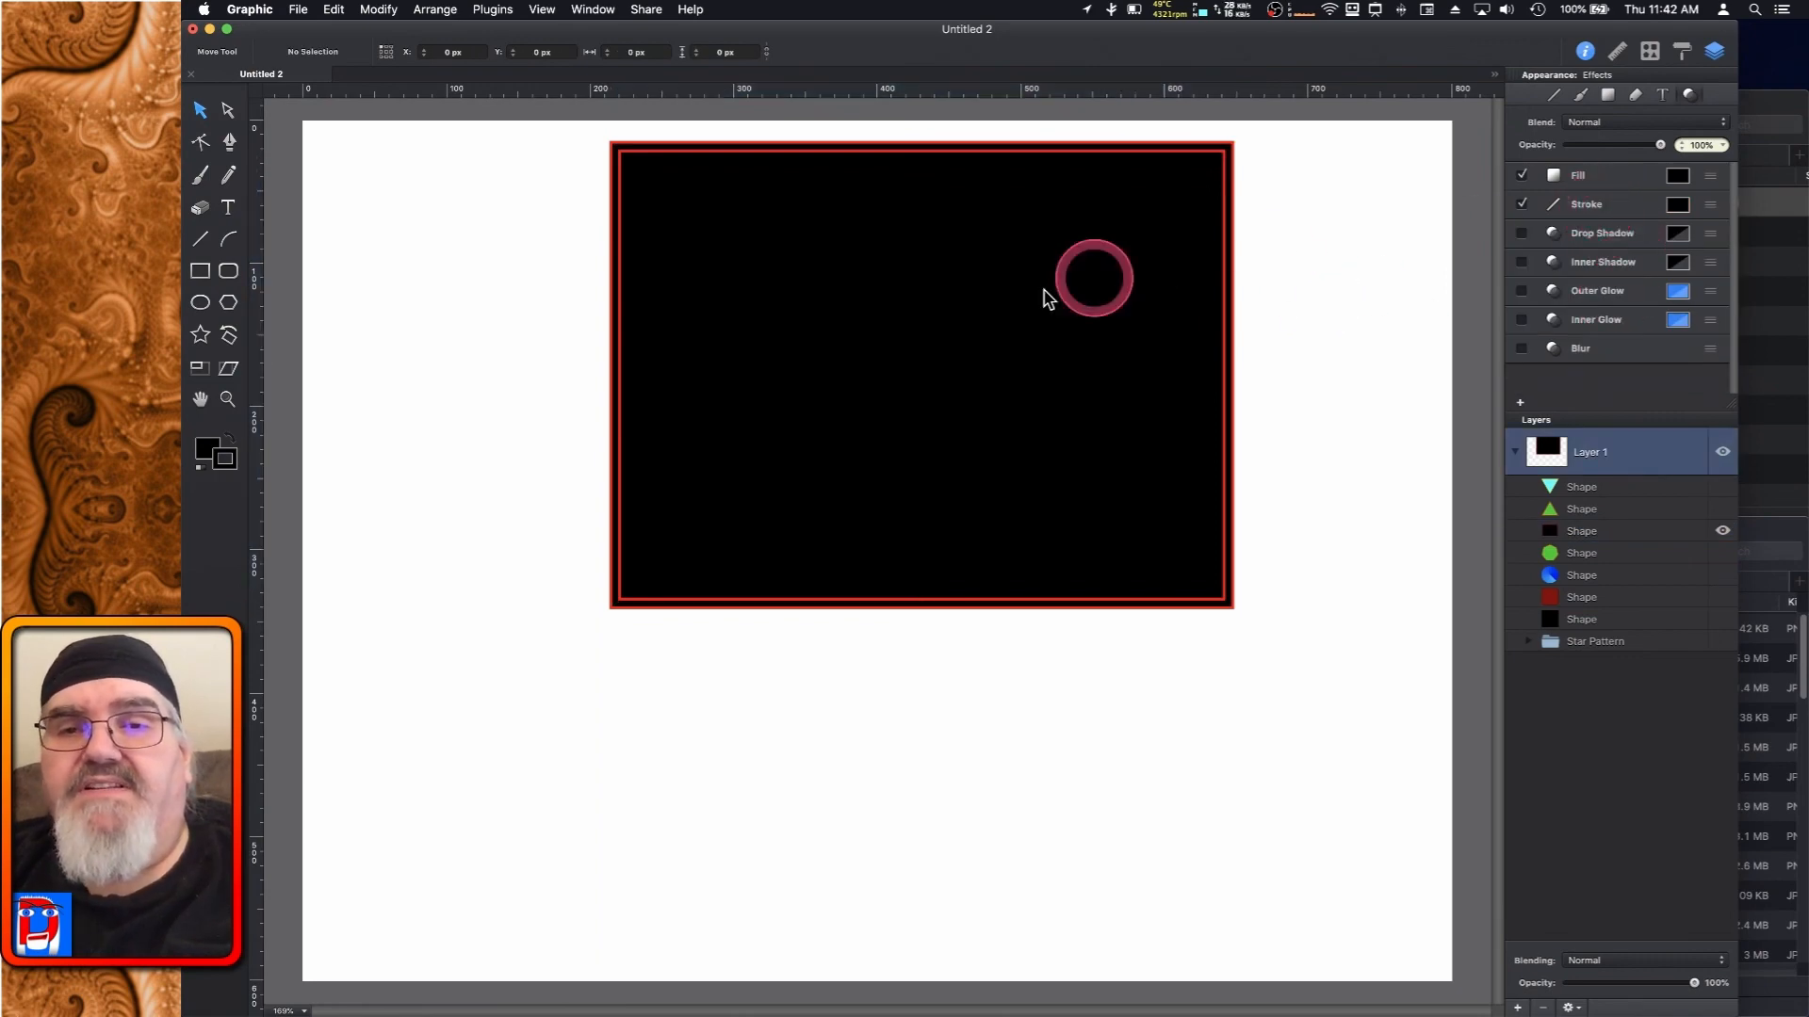
Select the rectangle again, set its black stroke's position to Outside and clear the selection
click(951, 336)
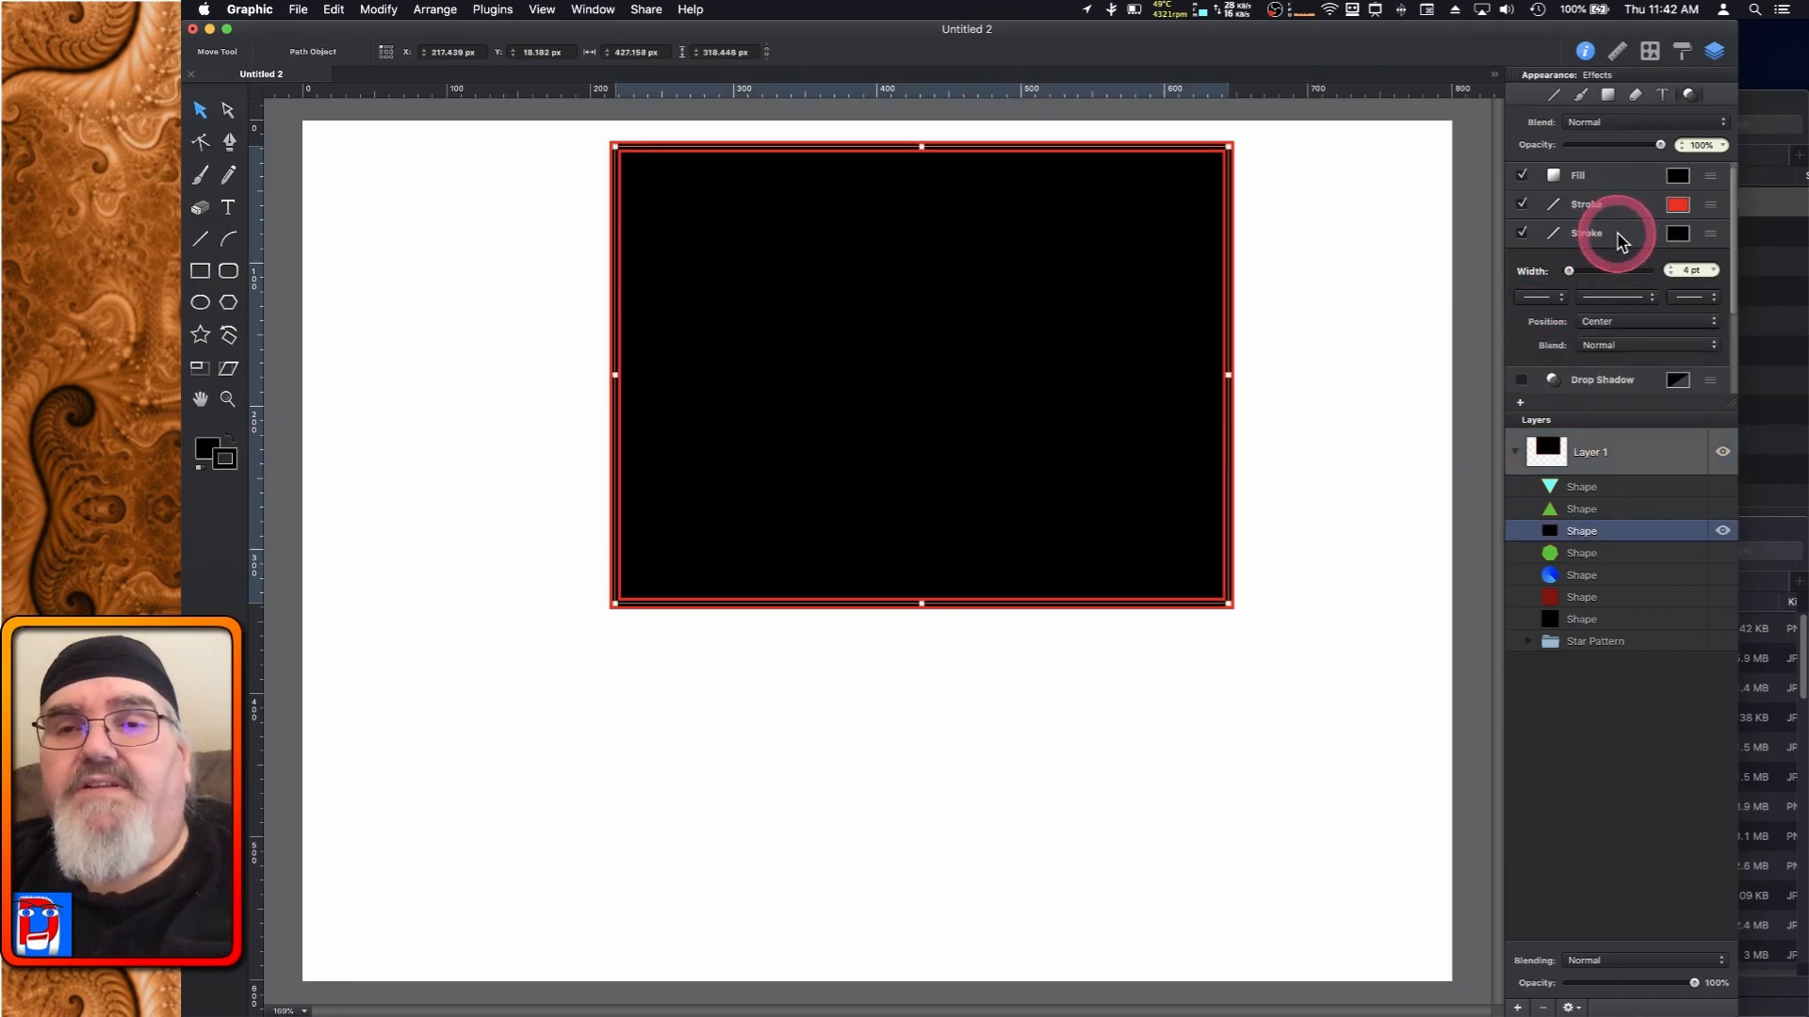
click(1619, 241)
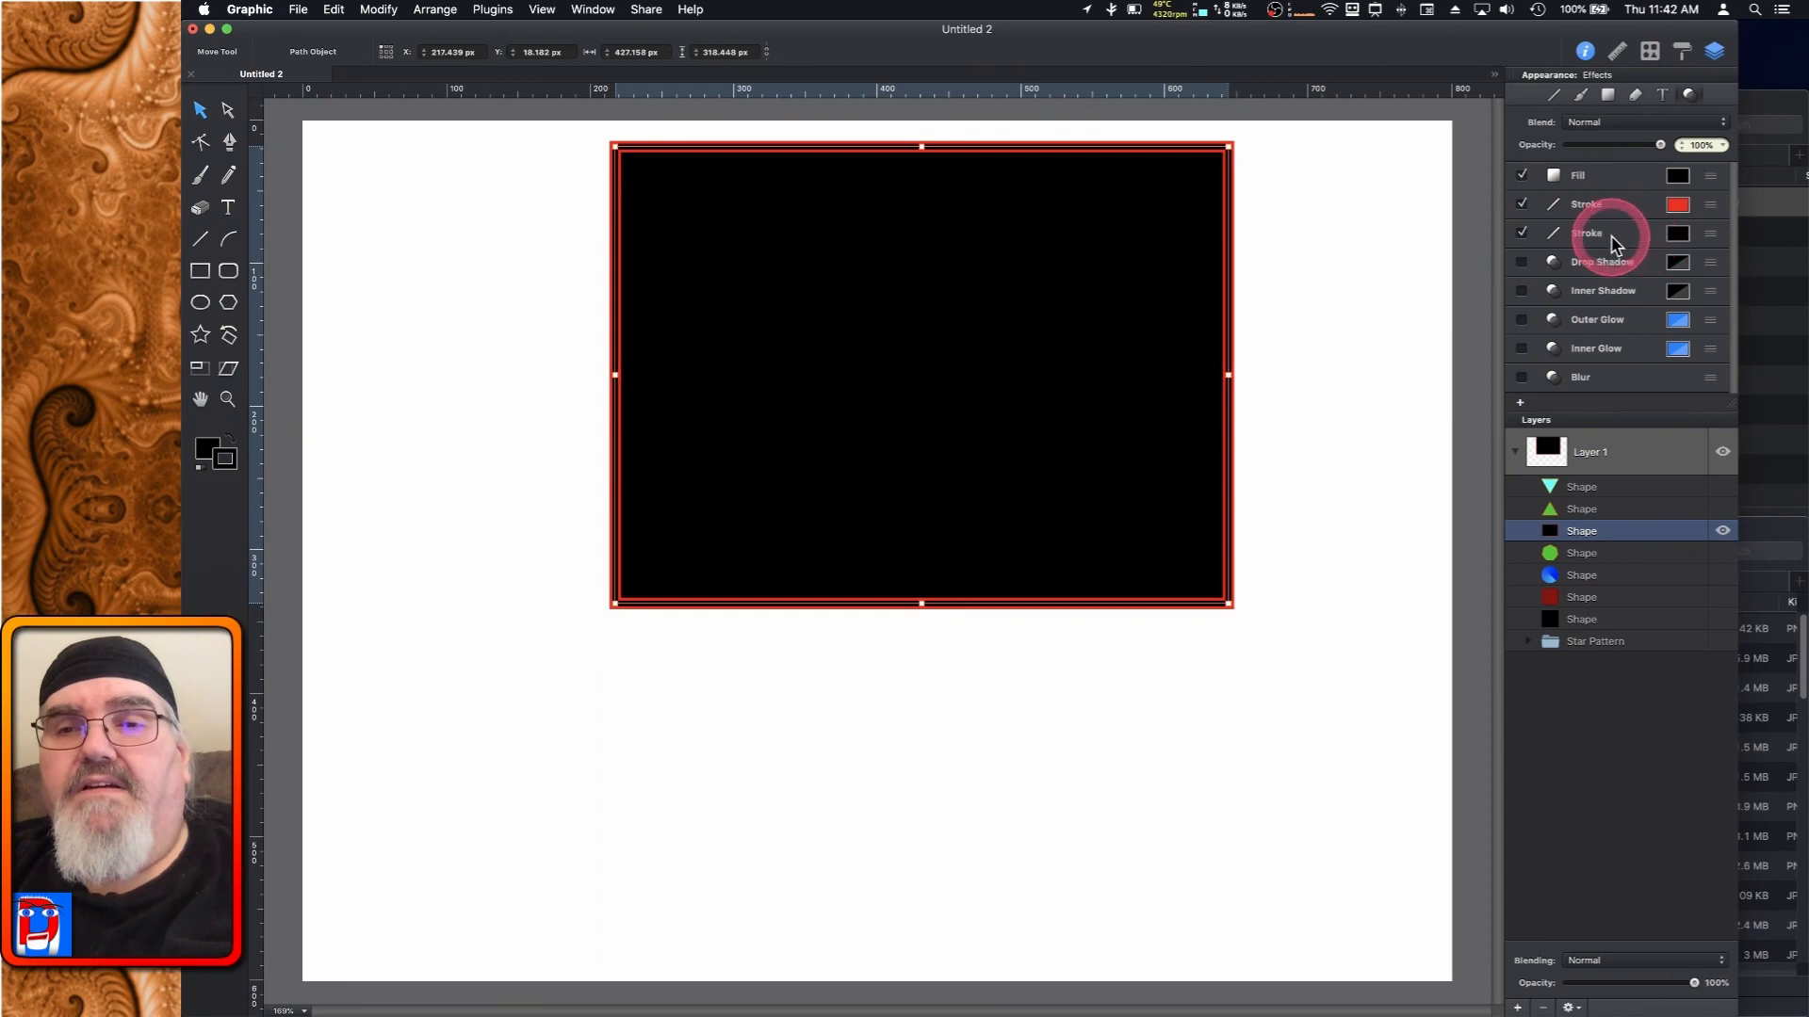
click(1616, 241)
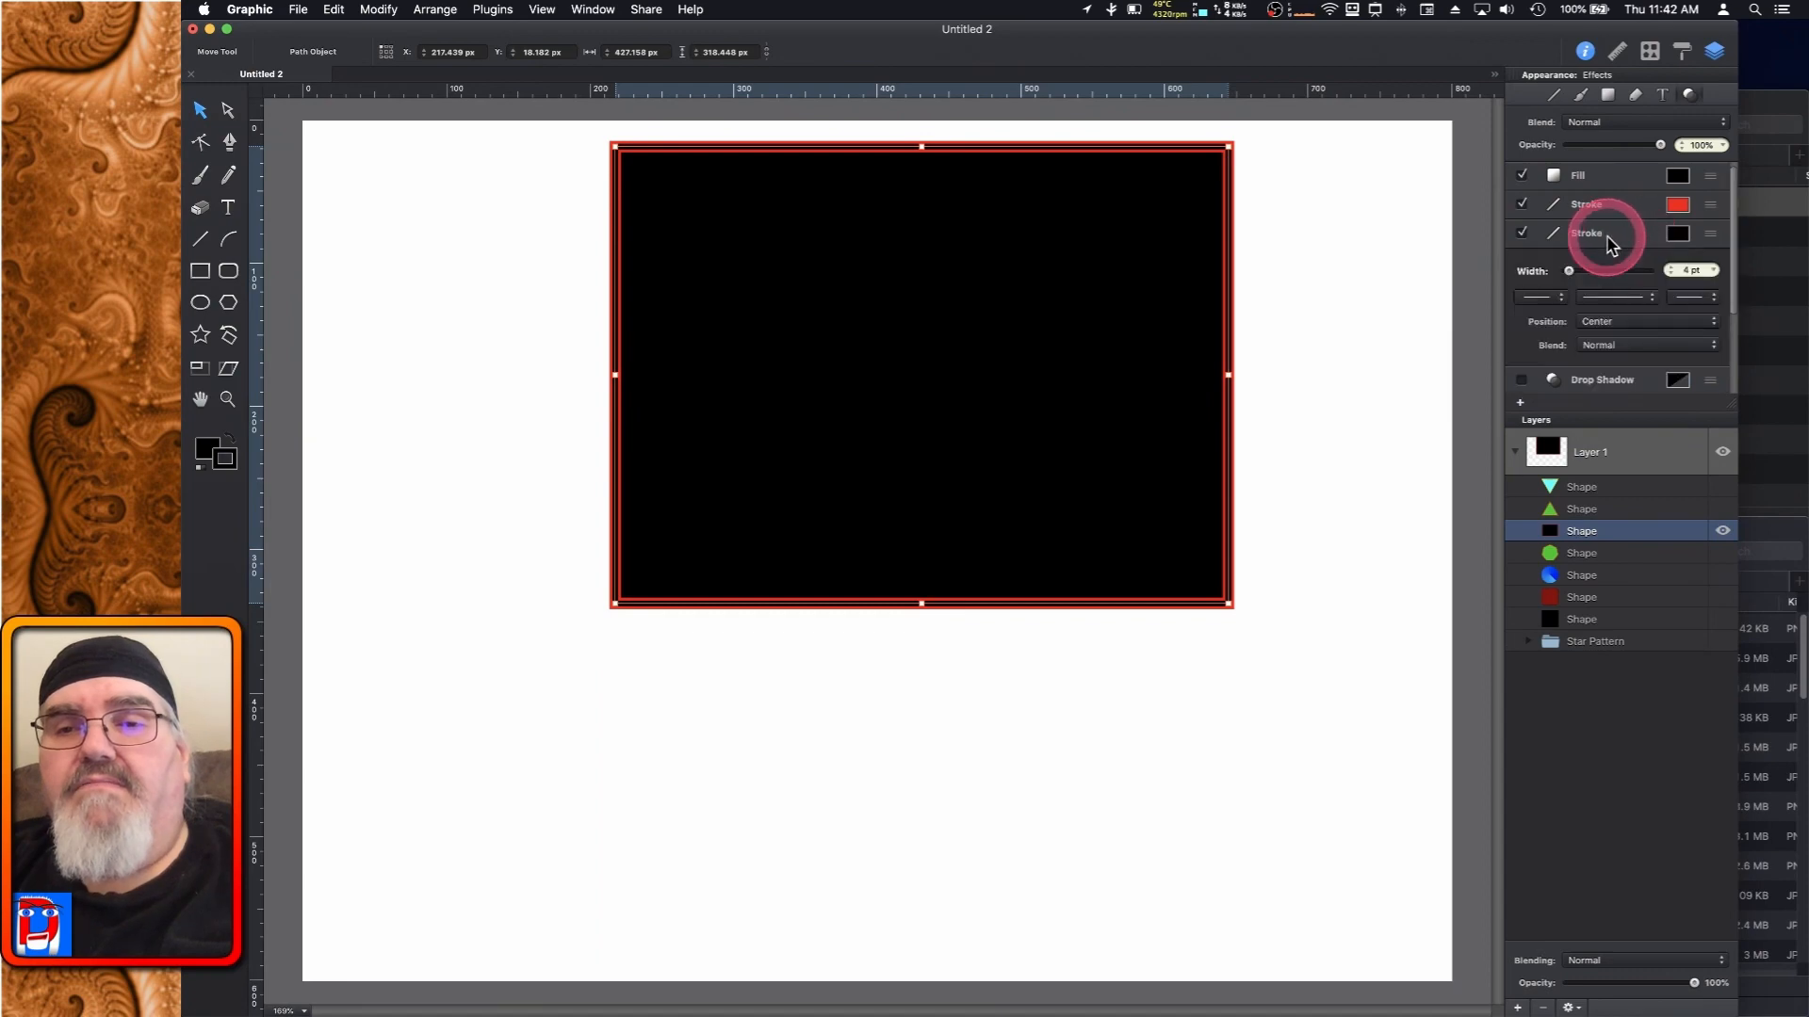
click(1592, 323)
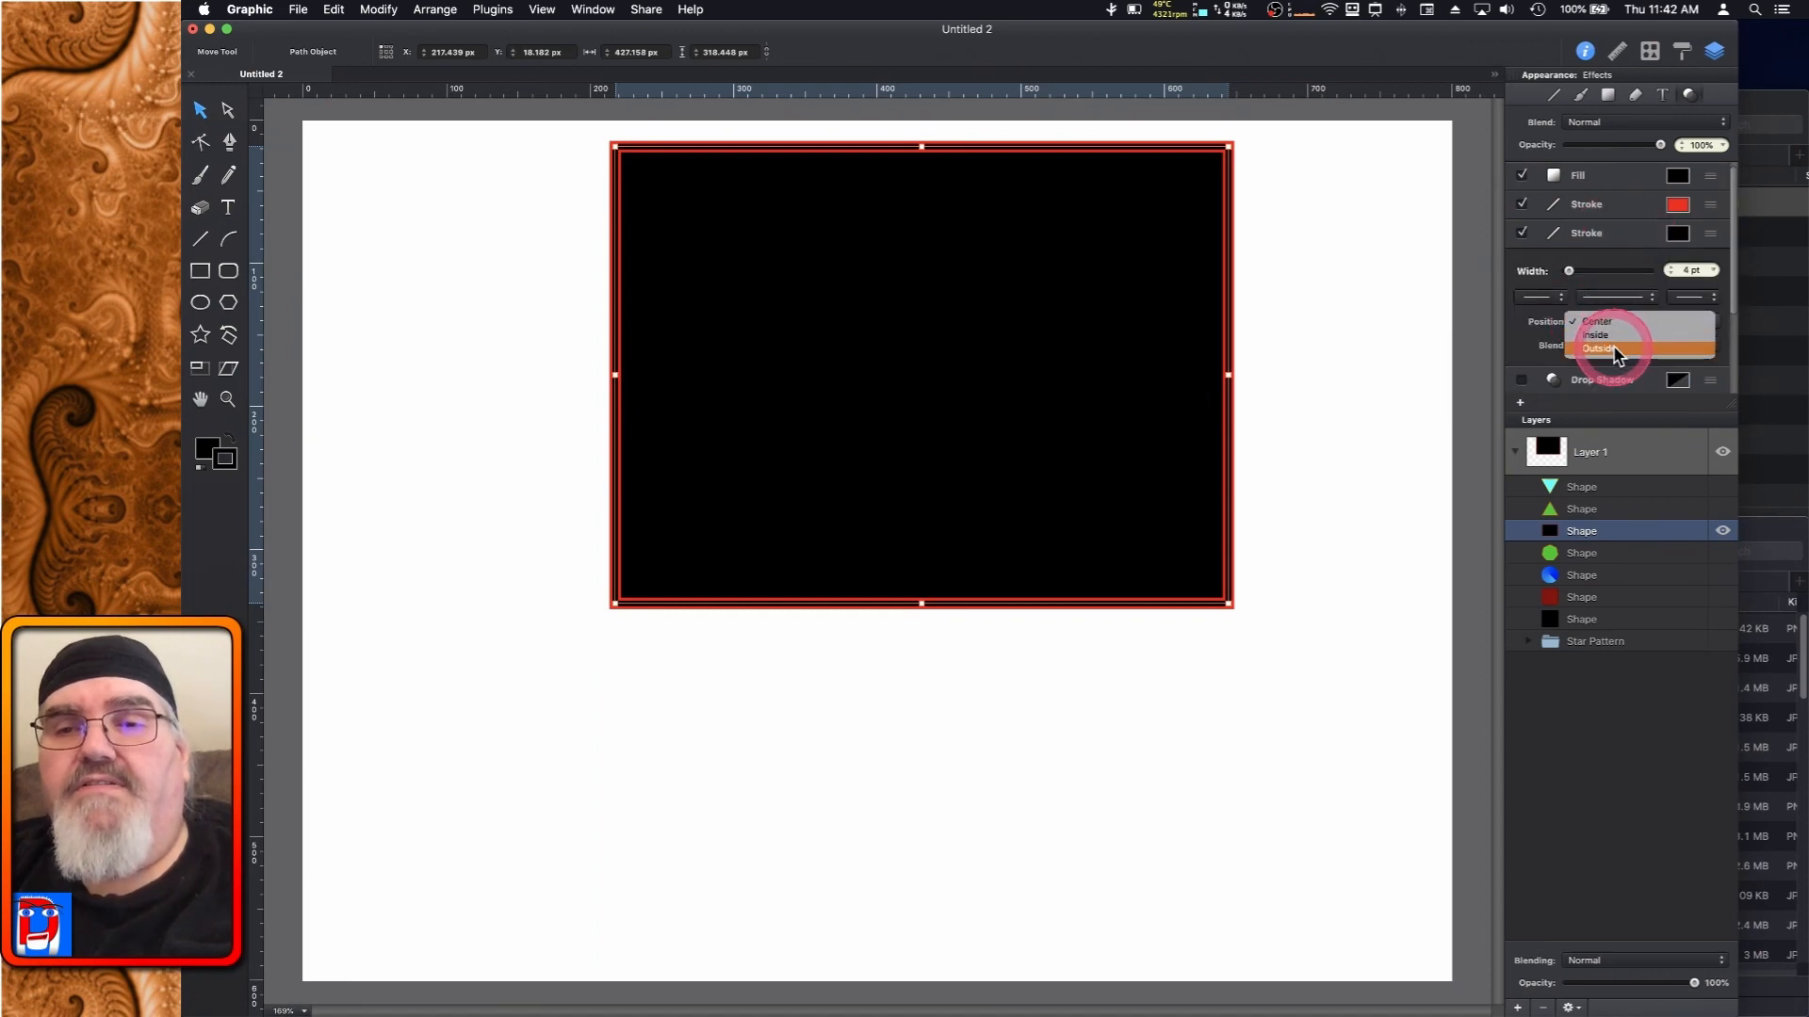
click(1613, 349)
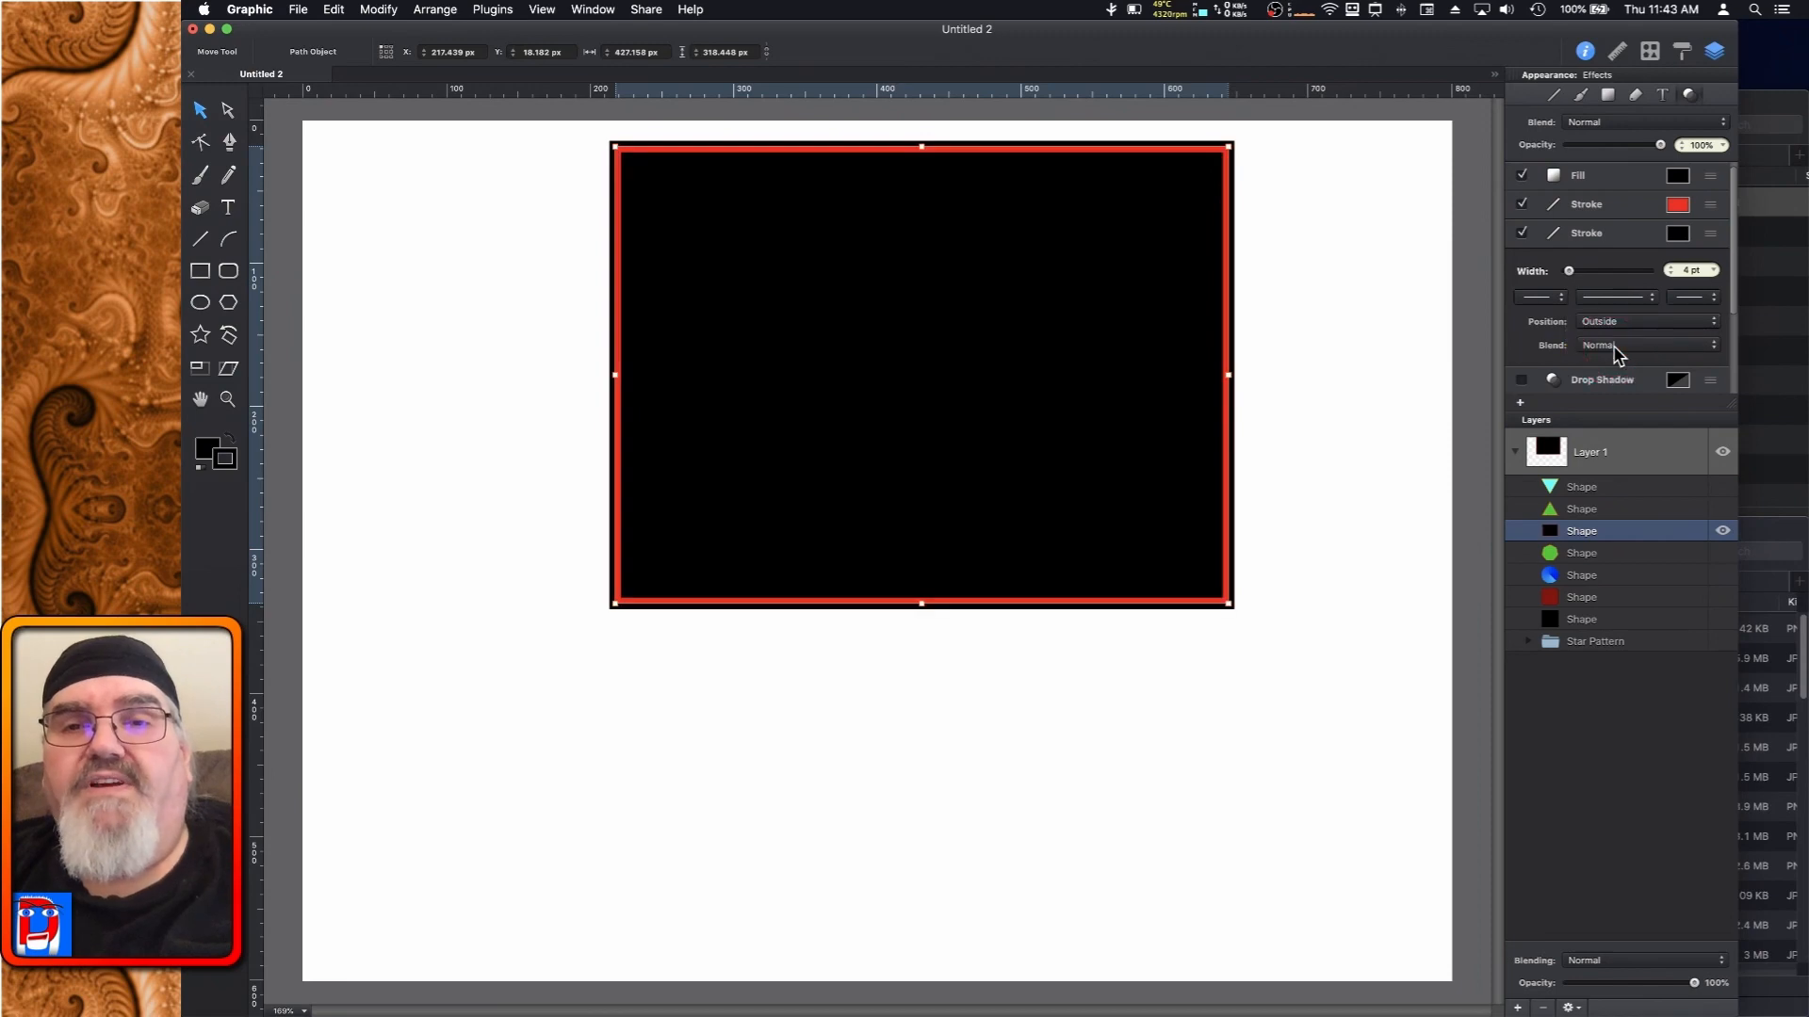
click(1695, 366)
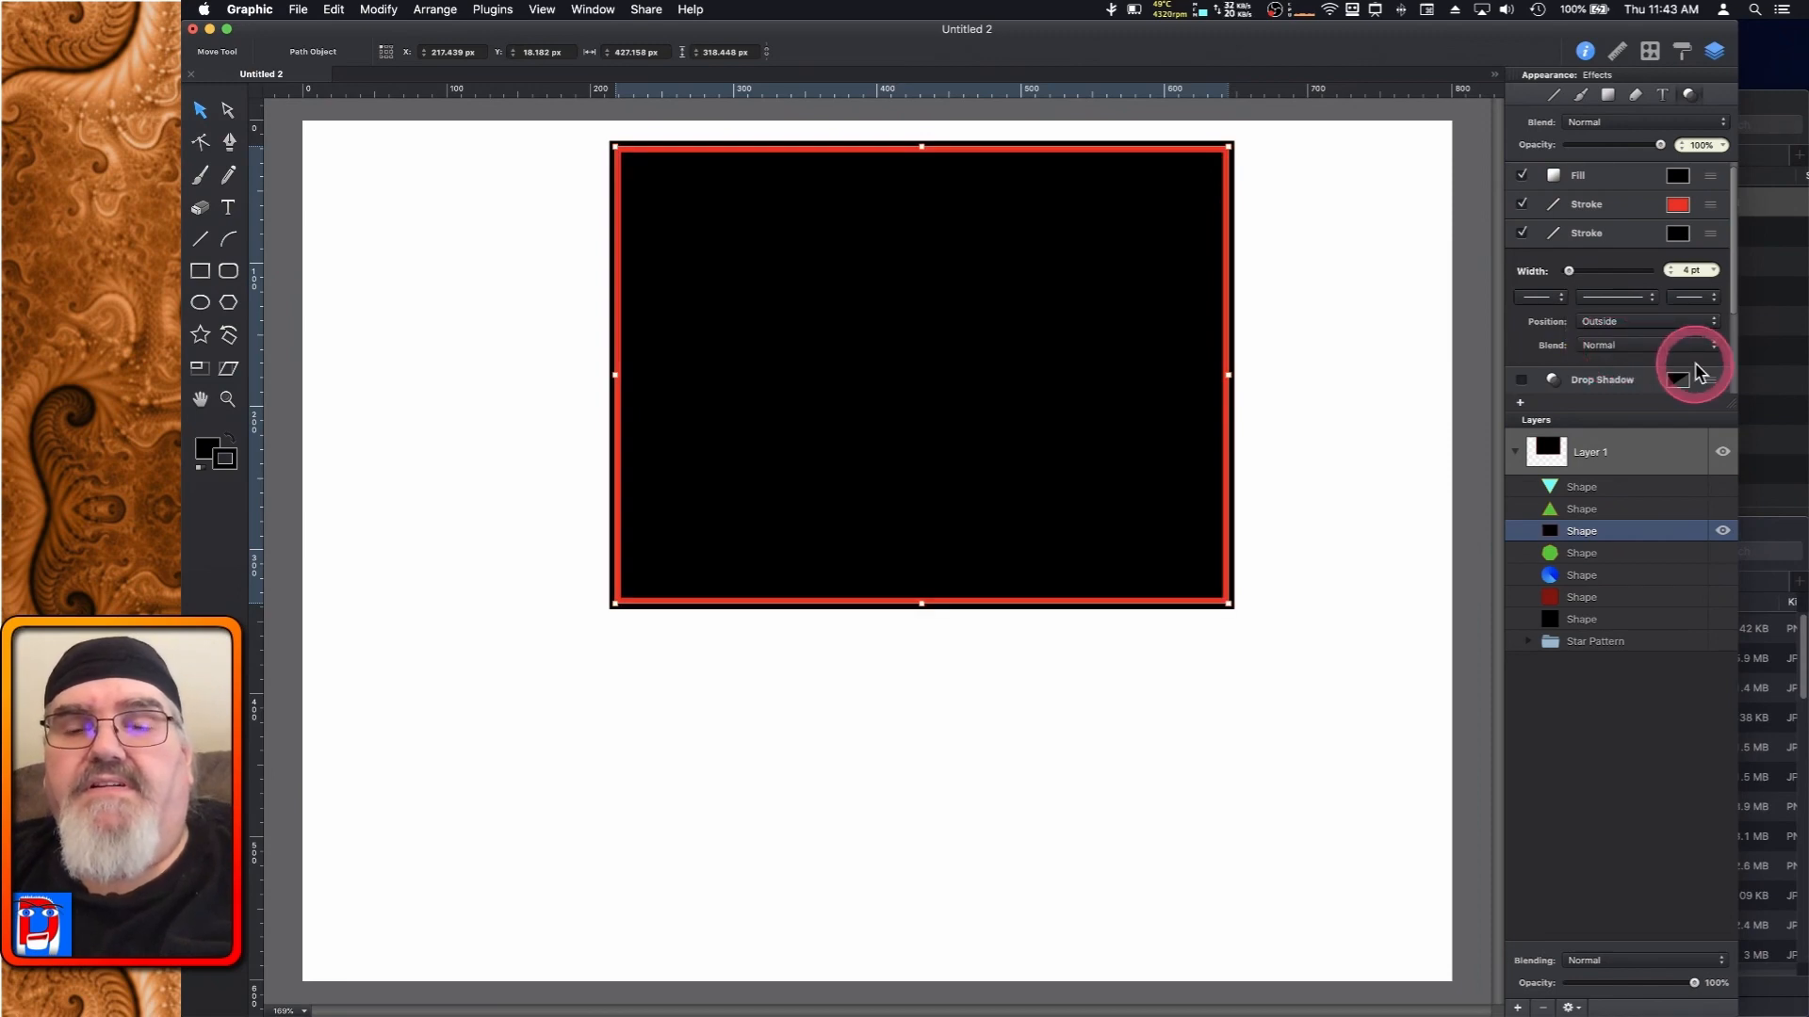
click(1429, 288)
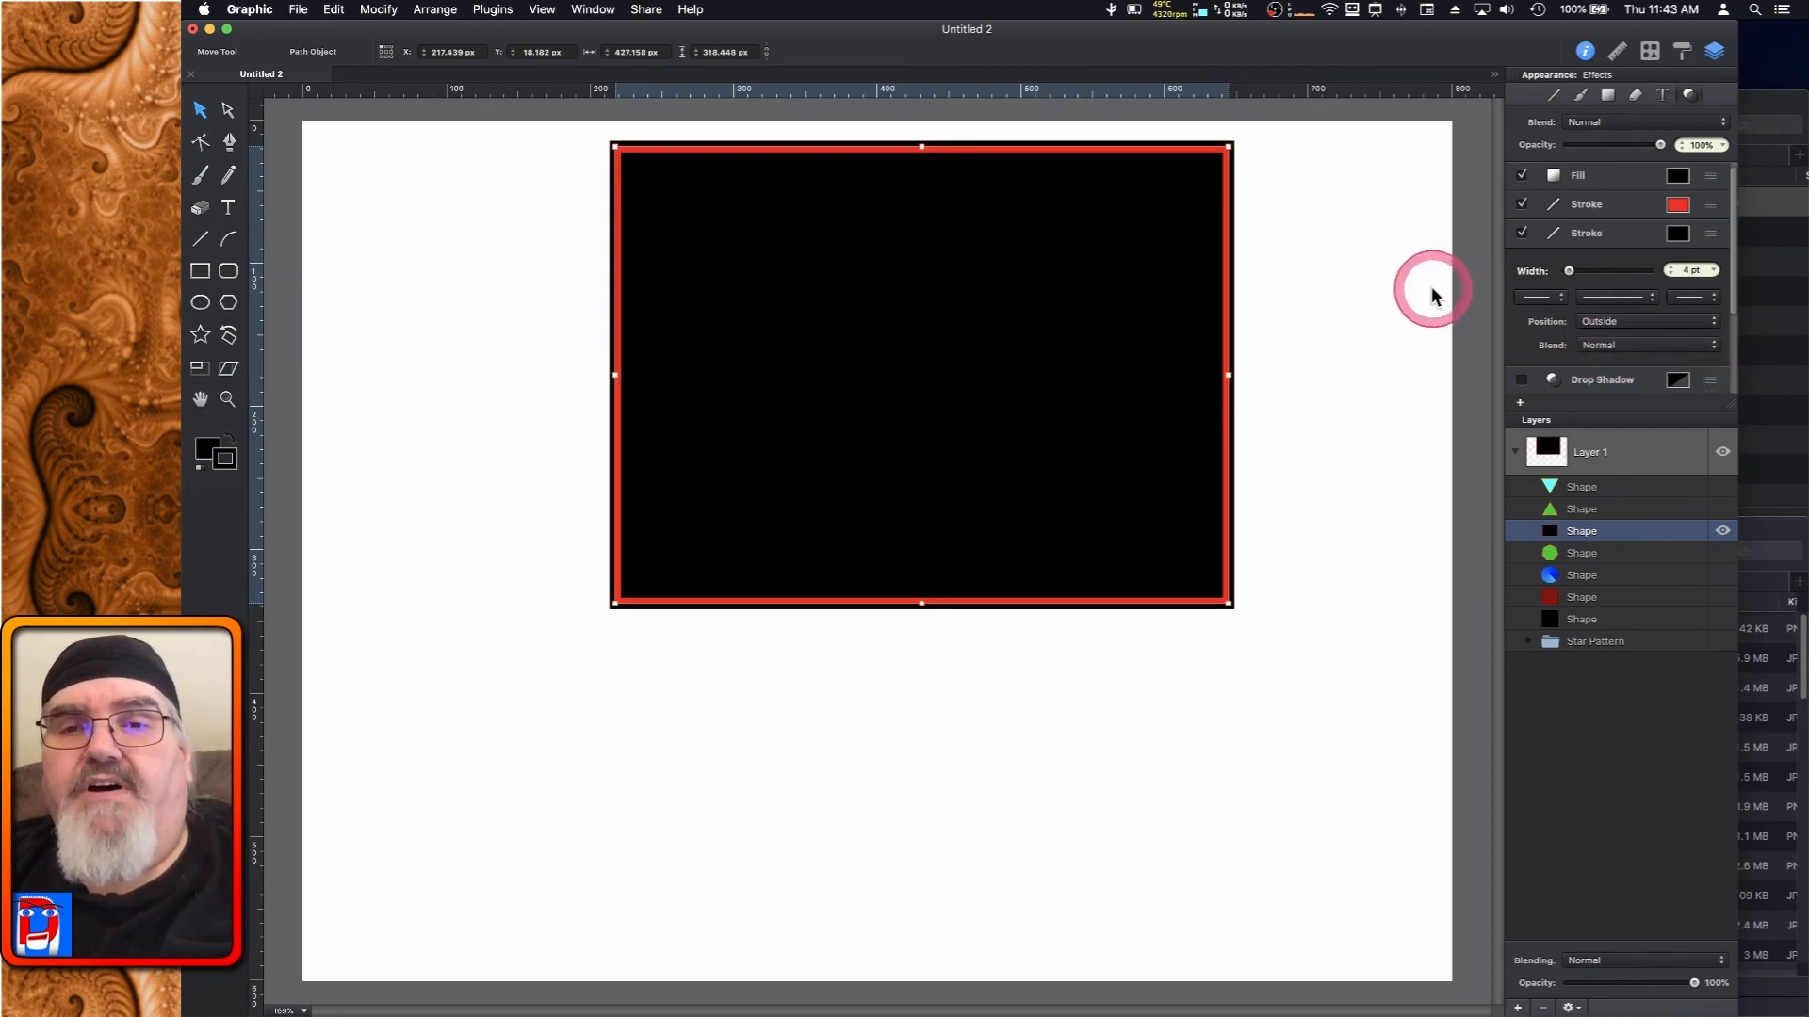
click(1370, 419)
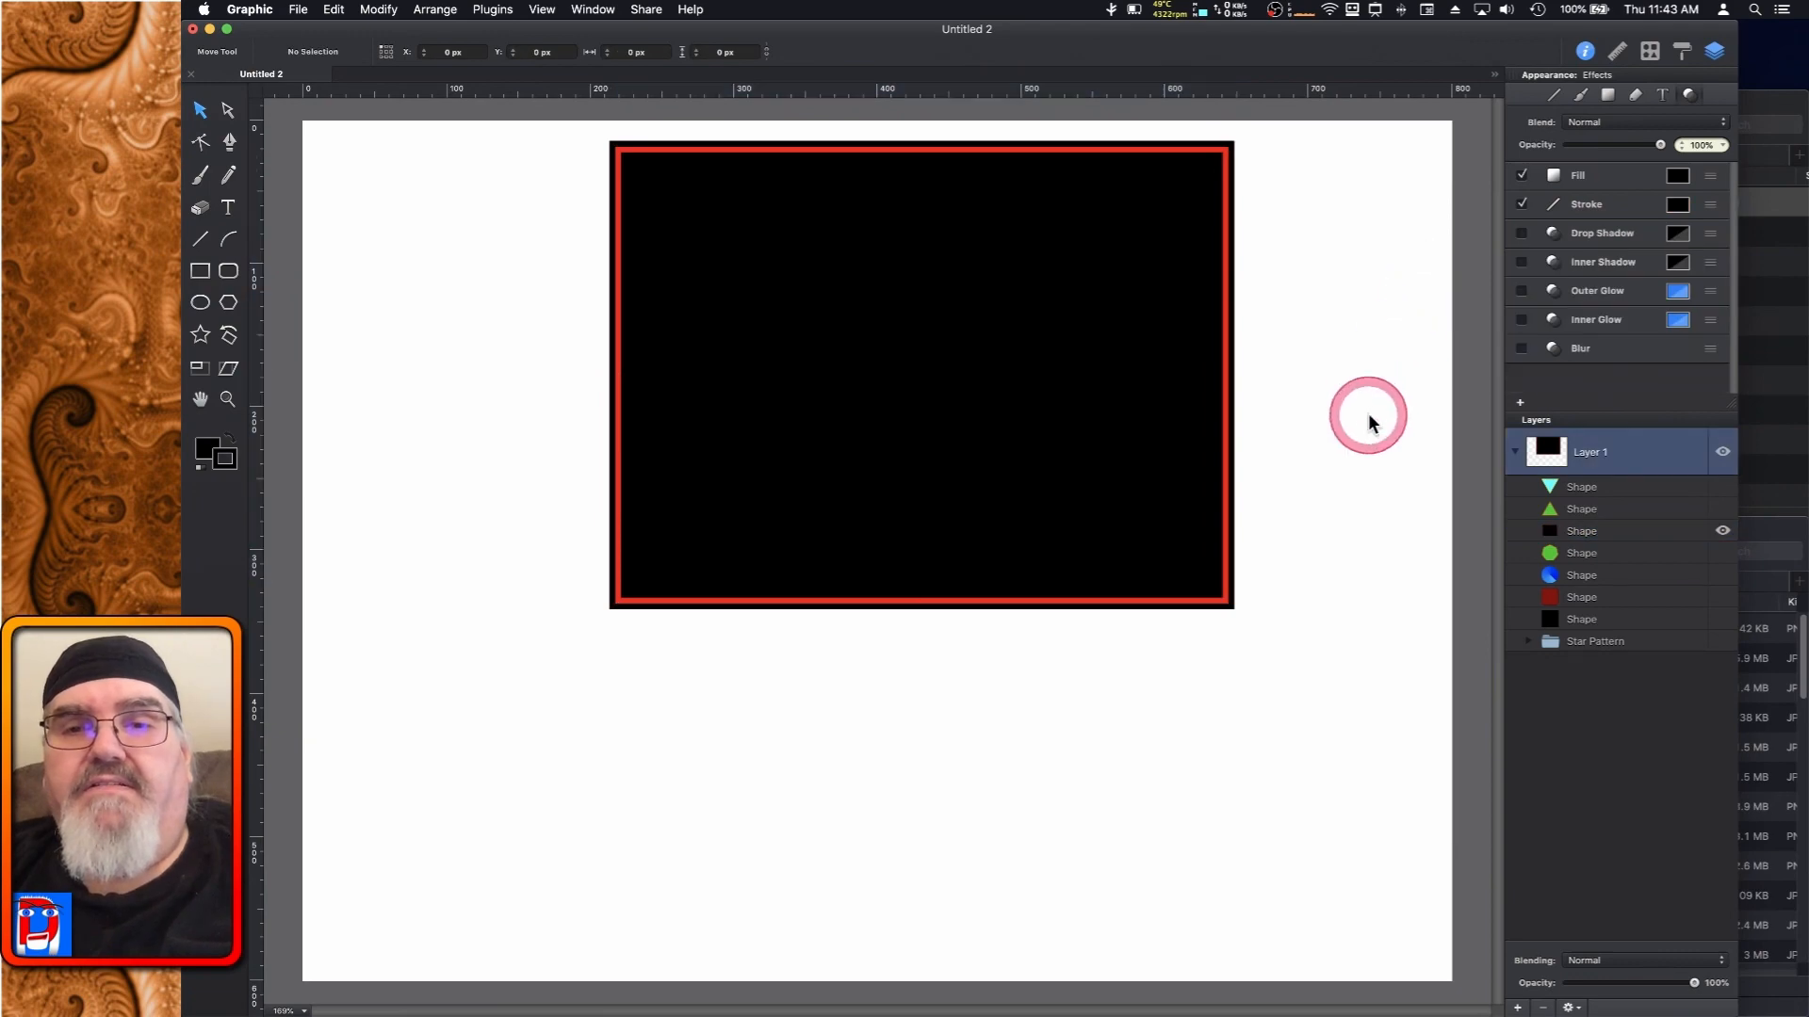
click(1597, 313)
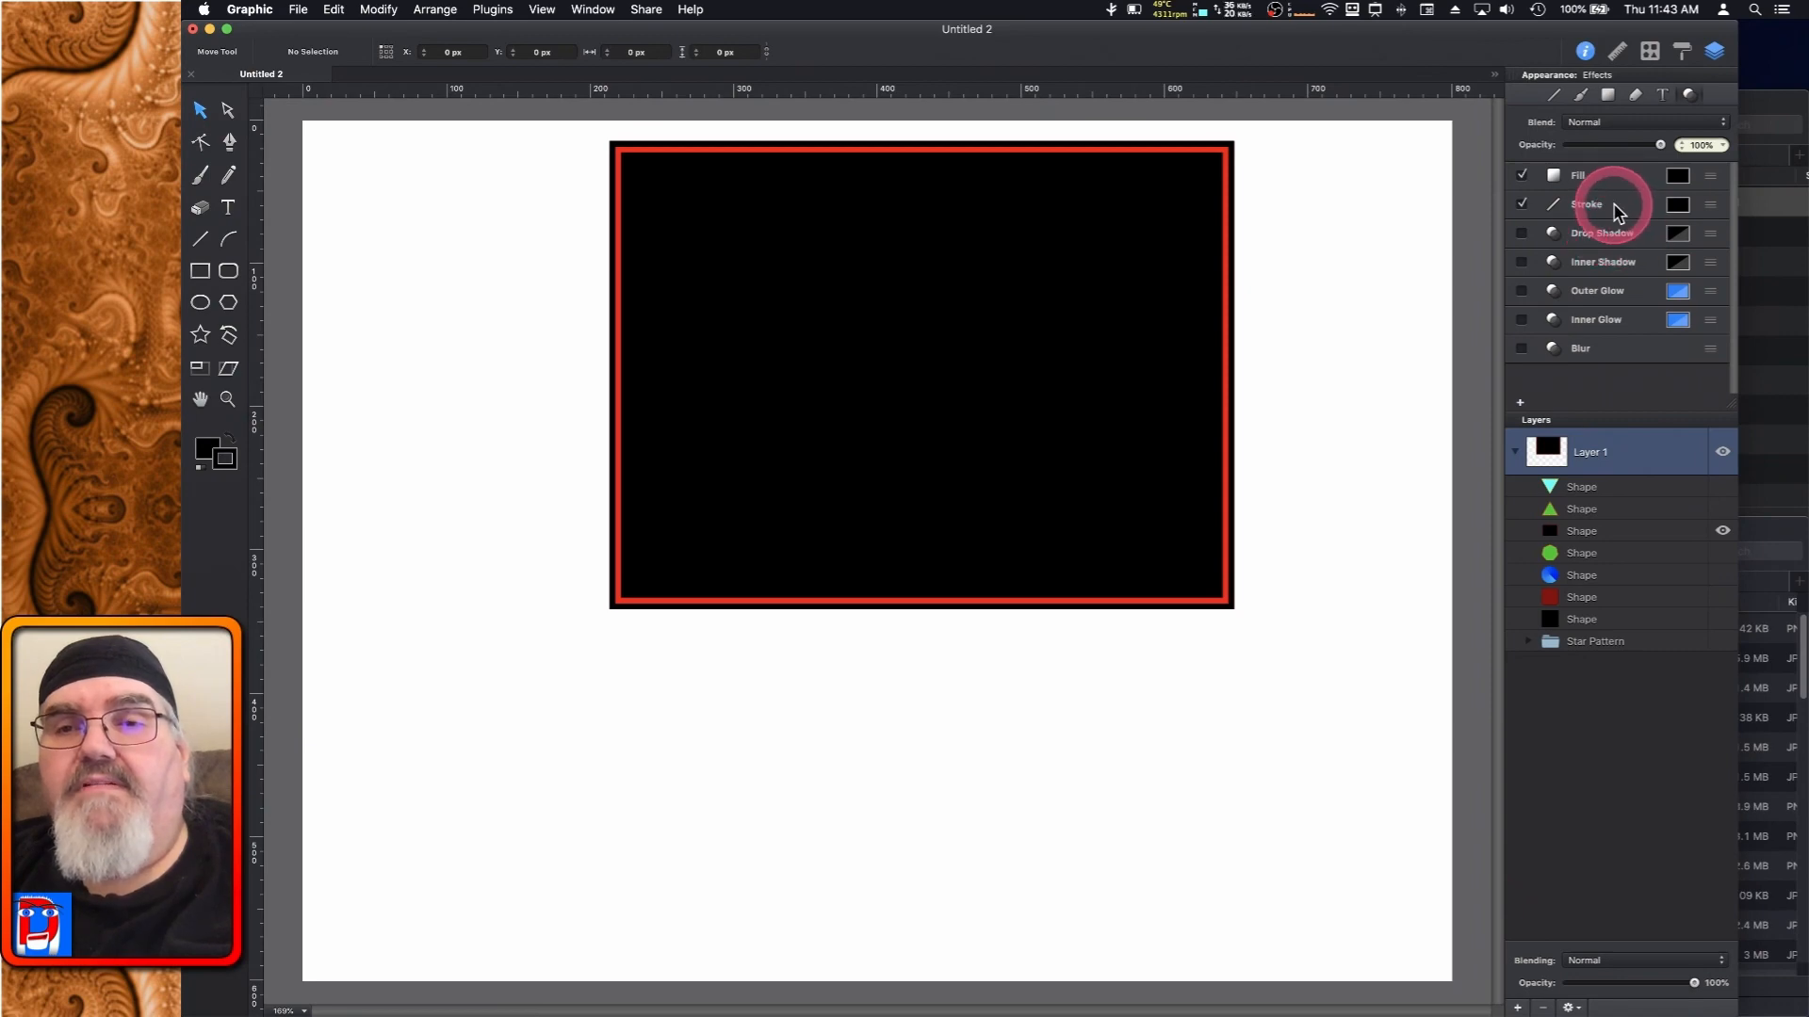
Resize the rectangle from its upper-right corner, shrinking it first and enlarging it to about 367 by 302 px
click(1140, 320)
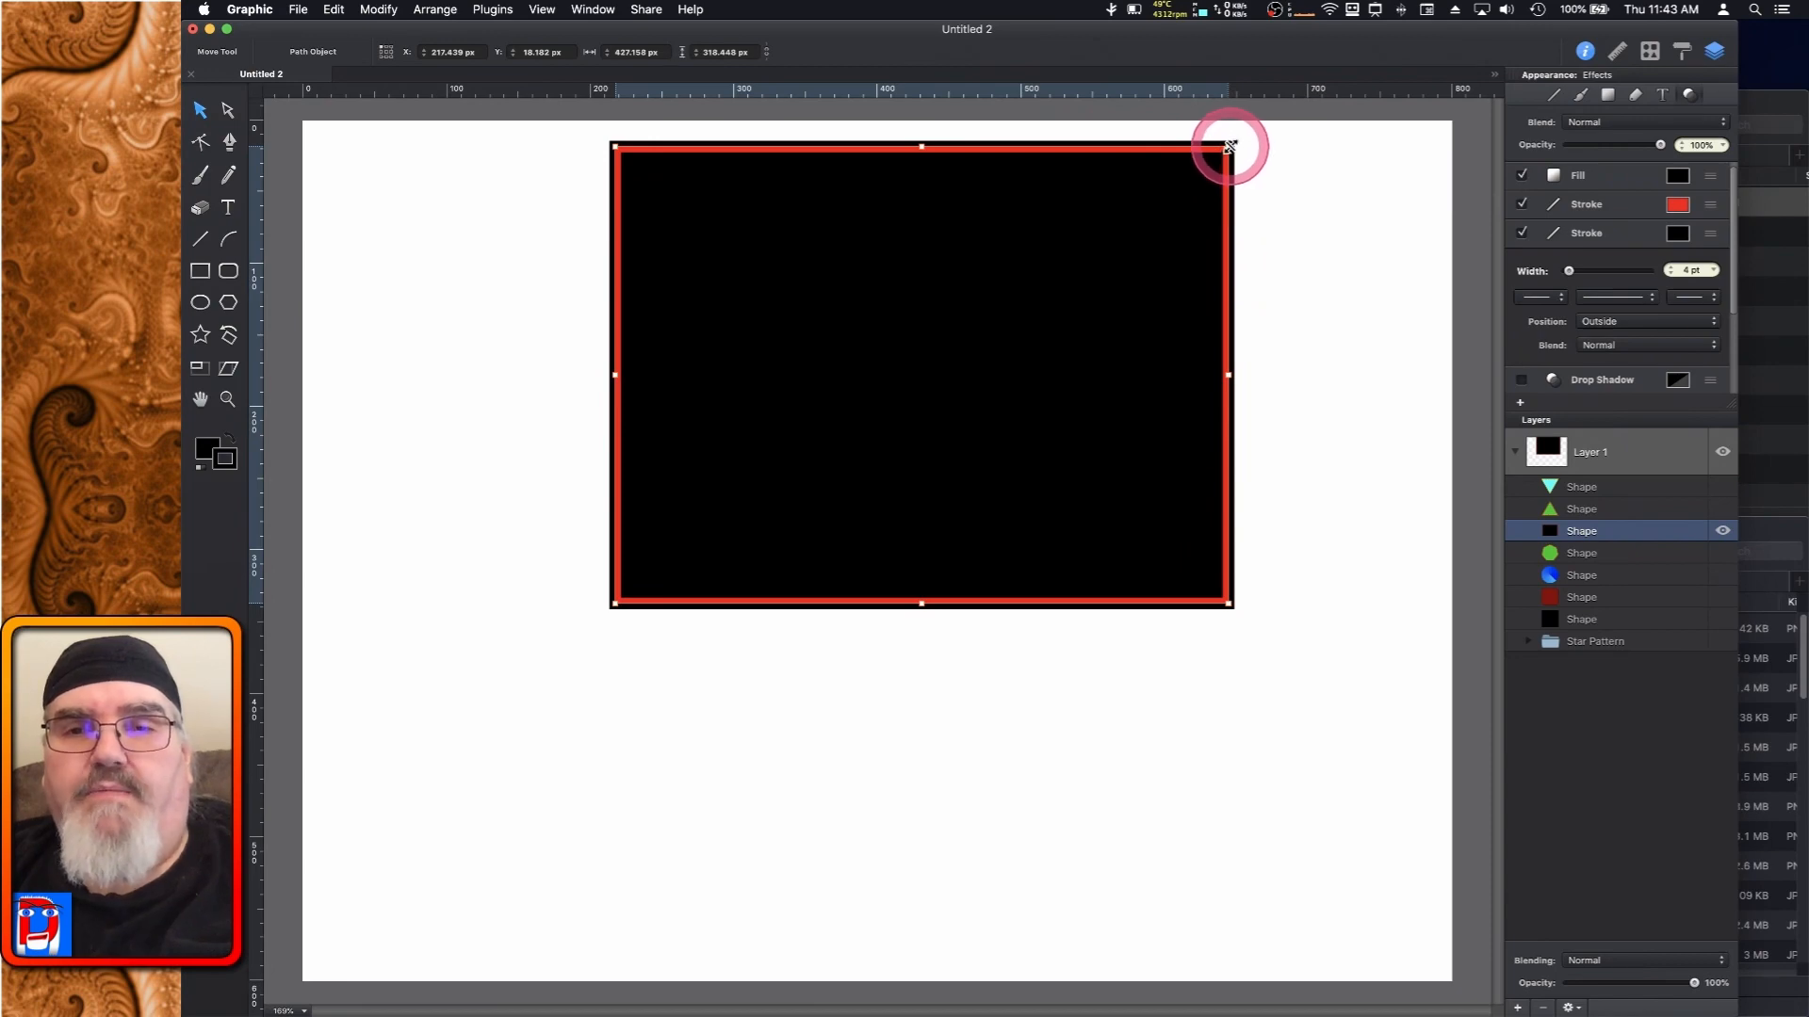
drag(1229, 147, 773, 477)
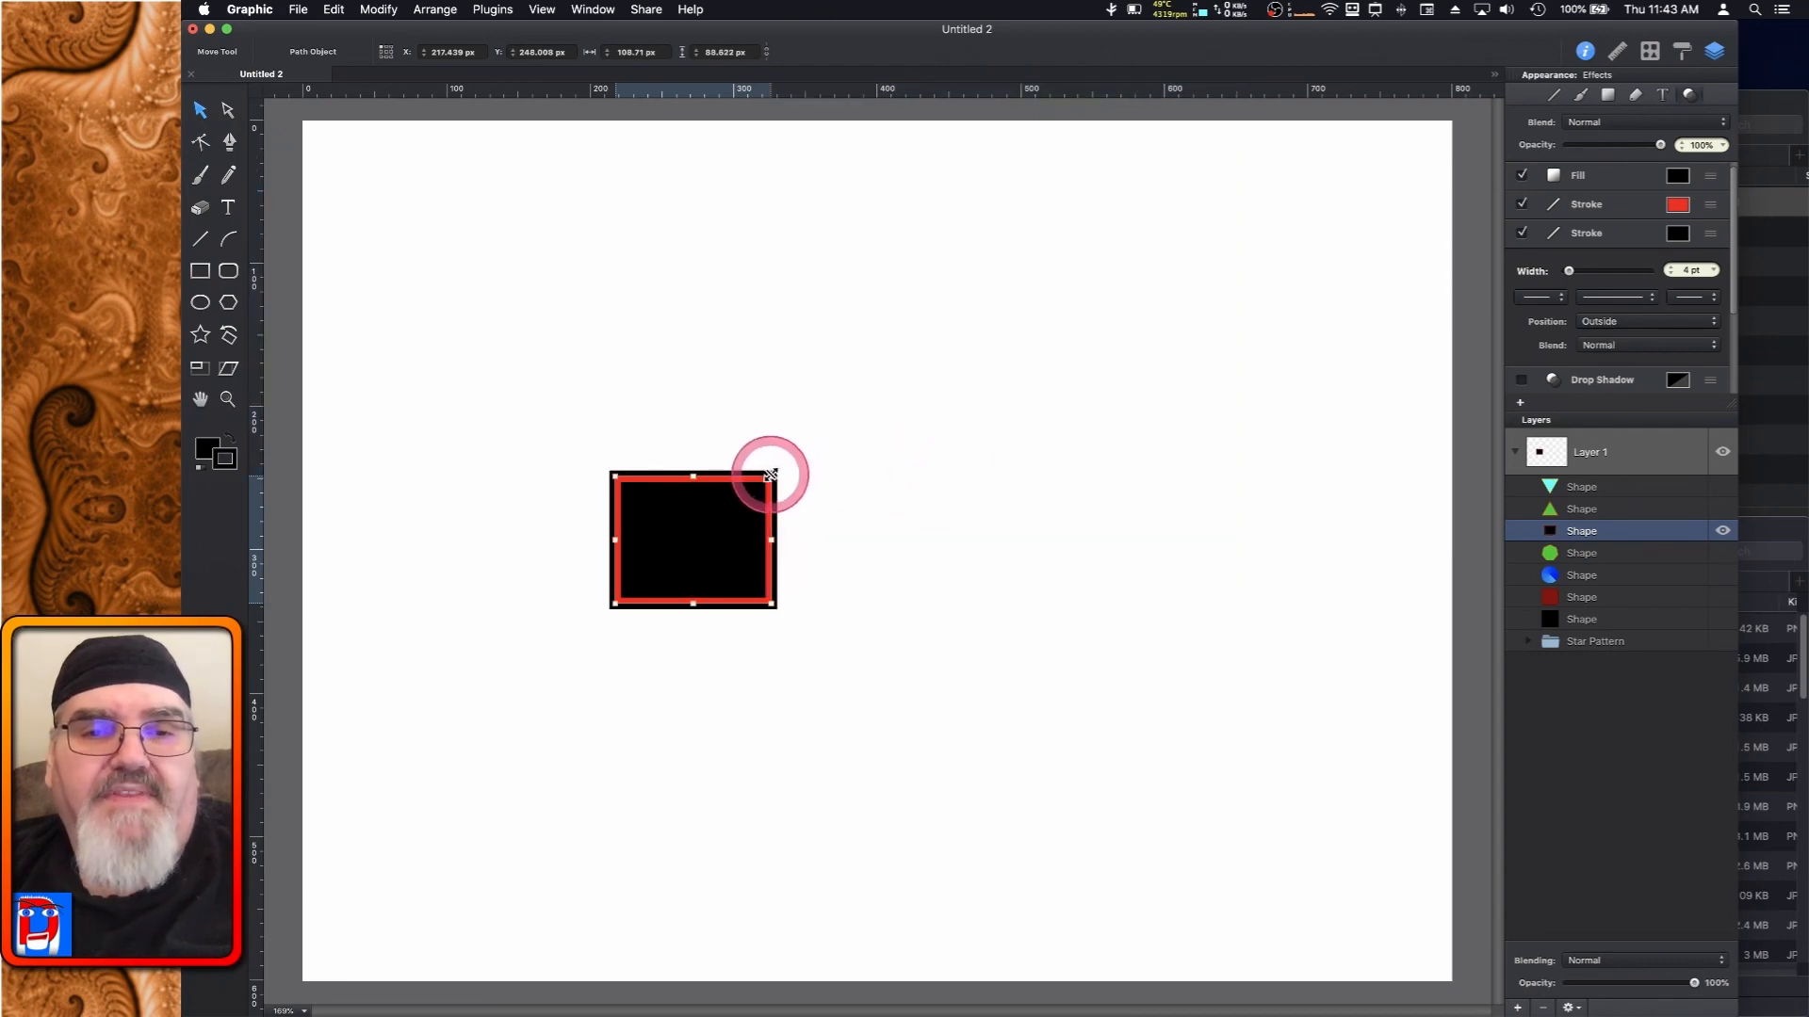
drag(768, 473, 1143, 169)
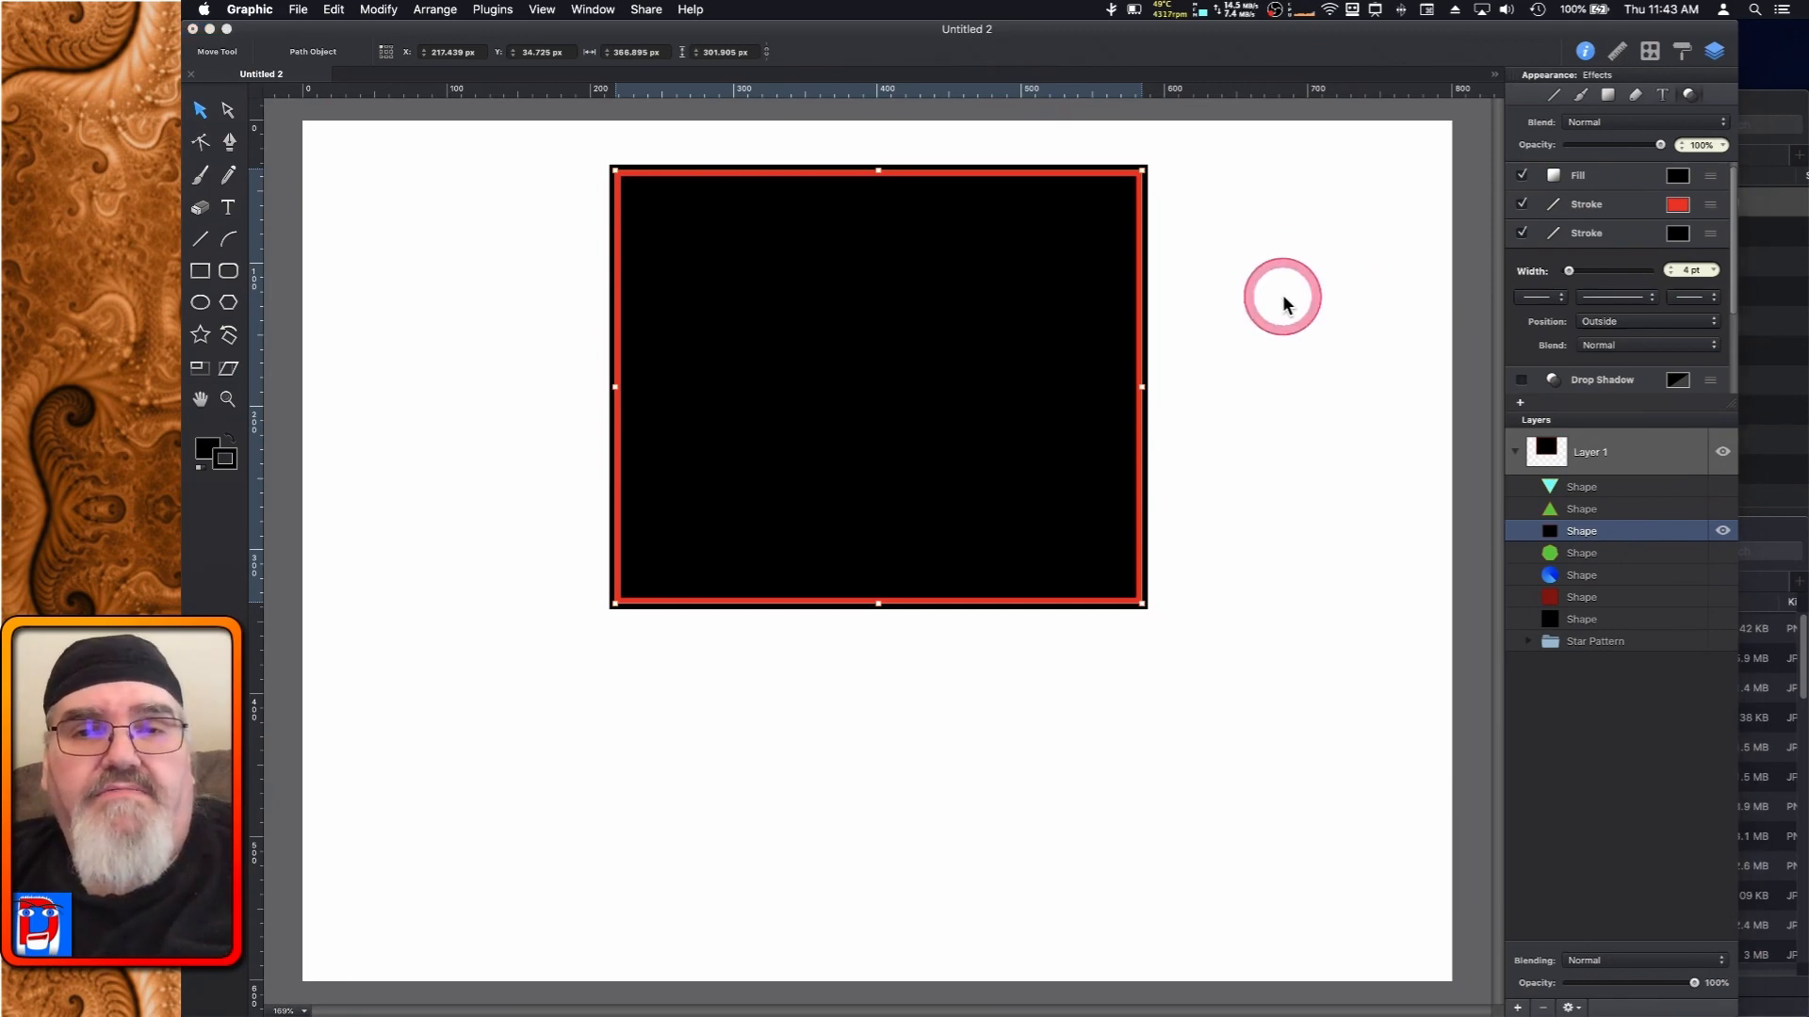
click(1143, 235)
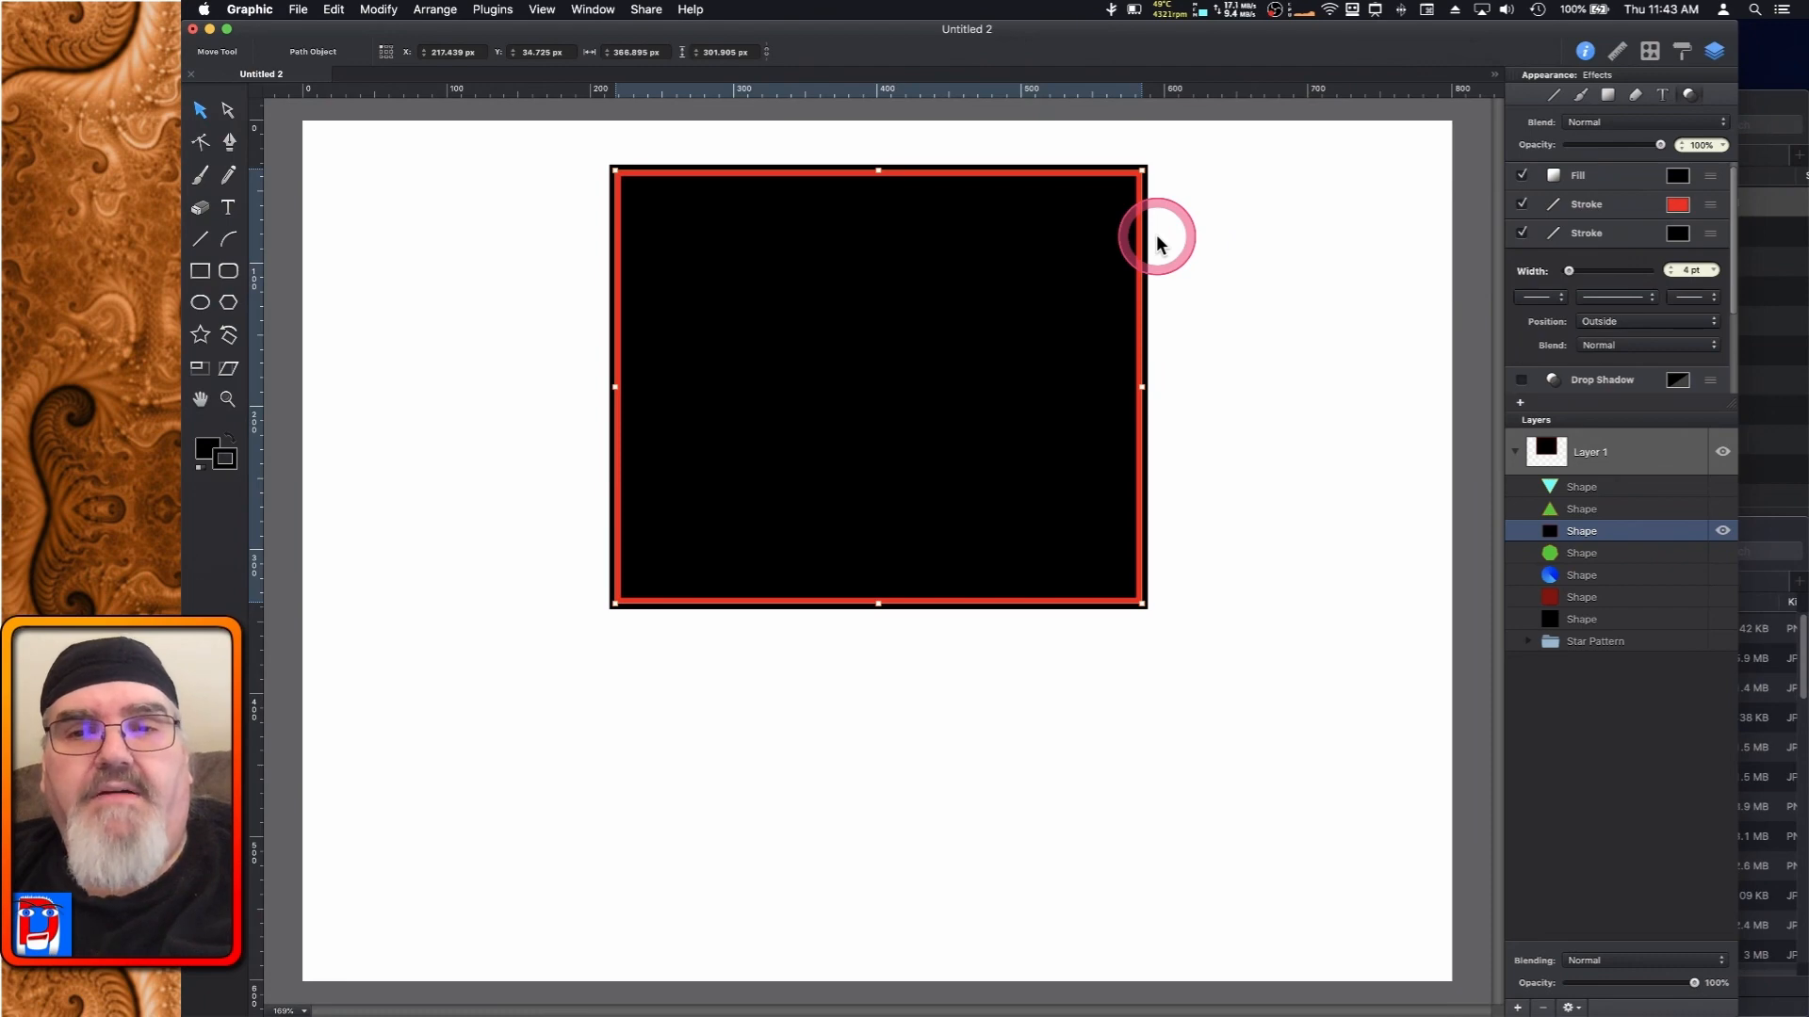
Remove the black stroke from the rectangle, keeping only the red one
click(1608, 236)
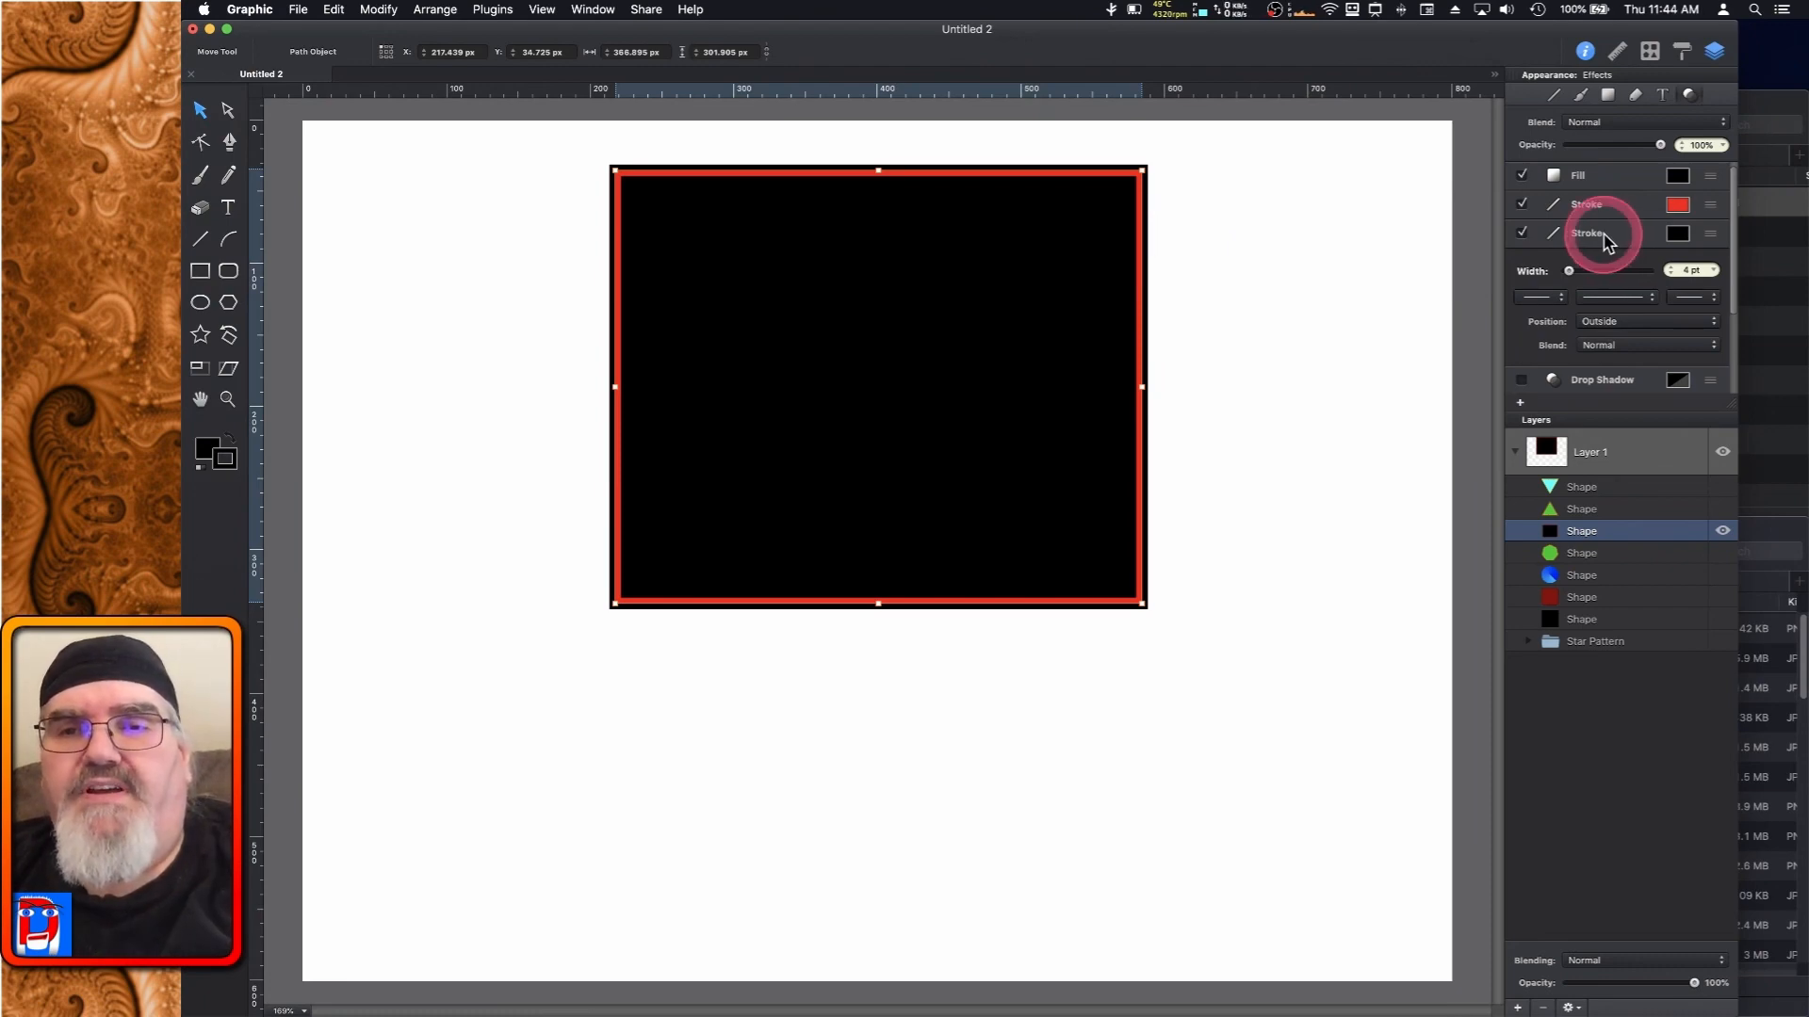
right_click(1605, 239)
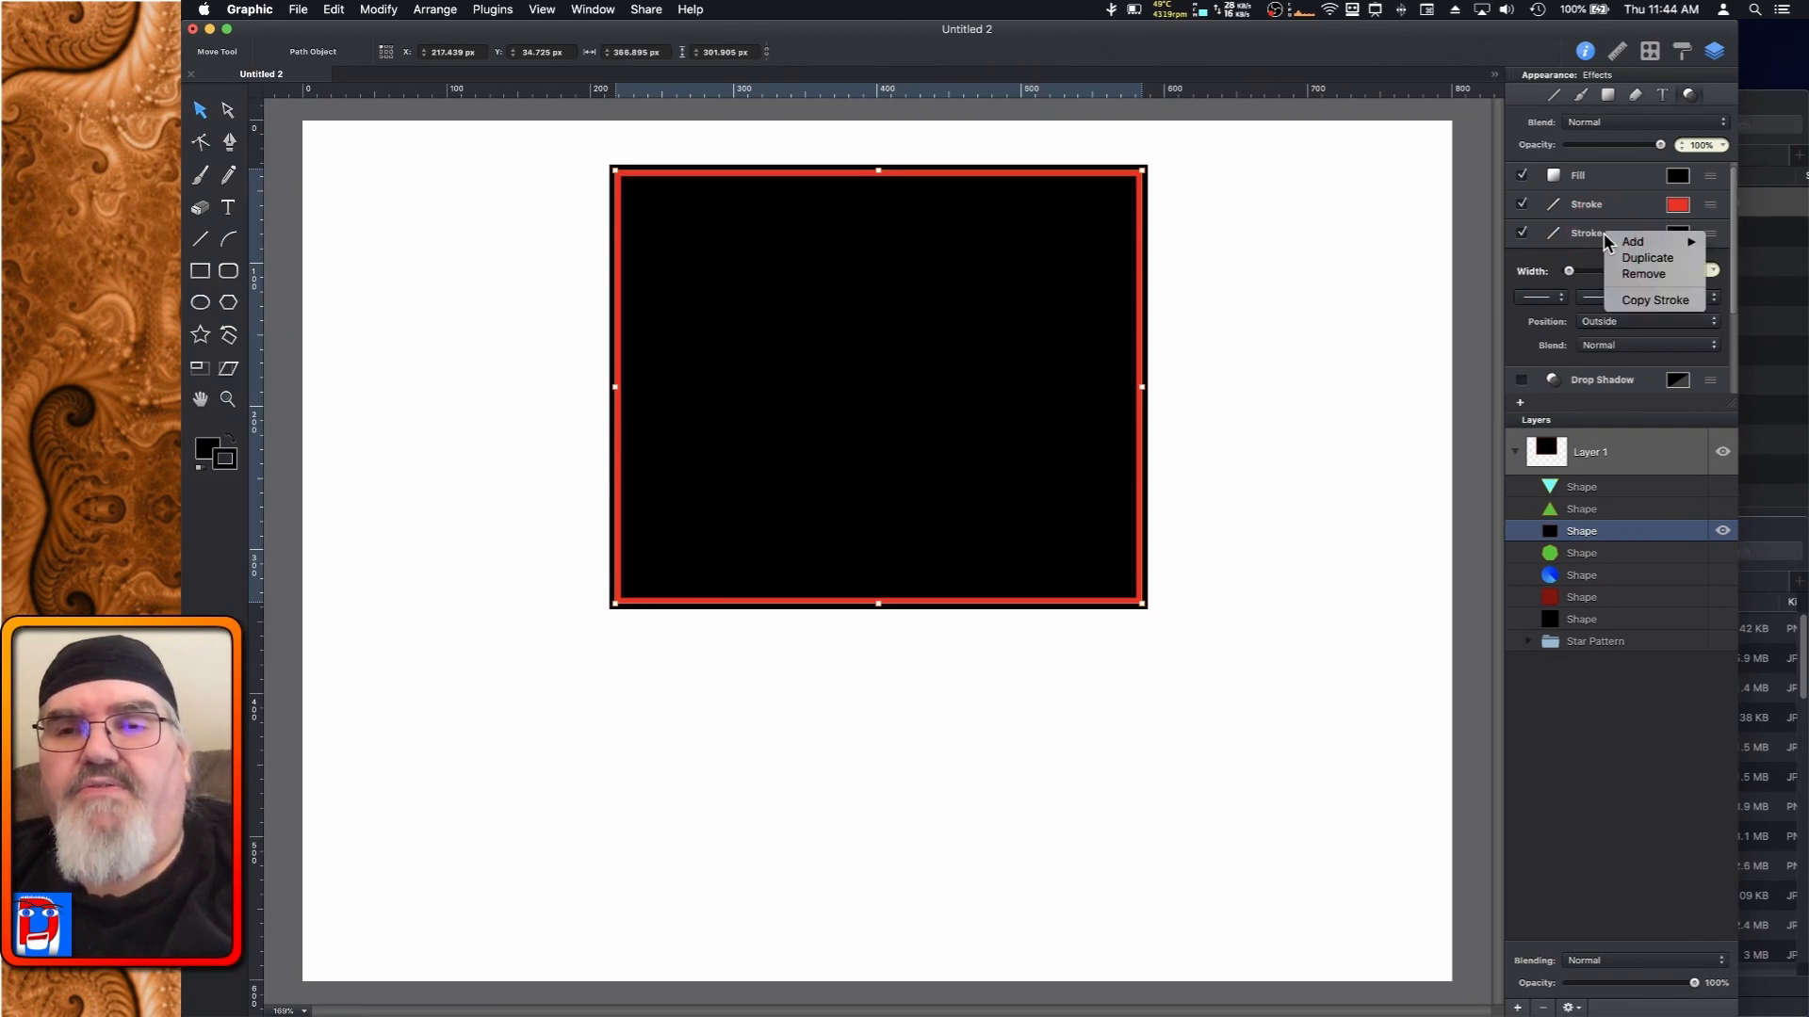
click(1653, 274)
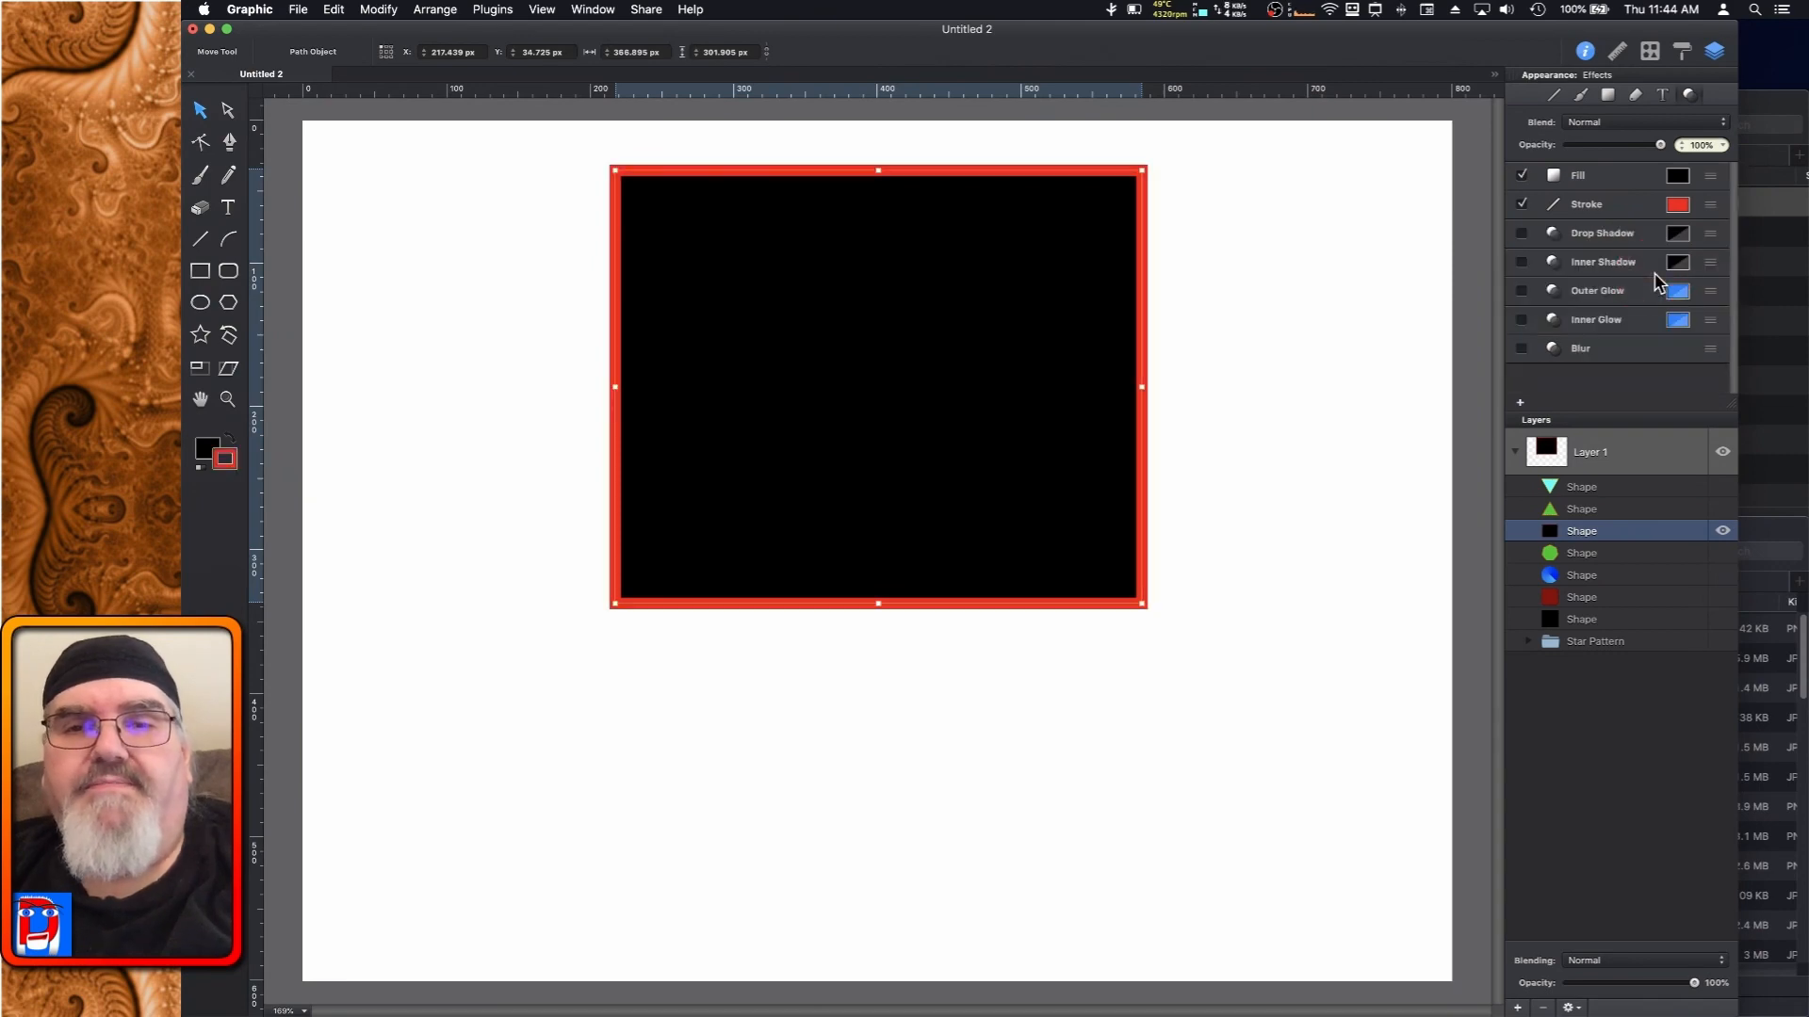
Set the red stroke's width to 5 pt and collapse its settings
click(1617, 208)
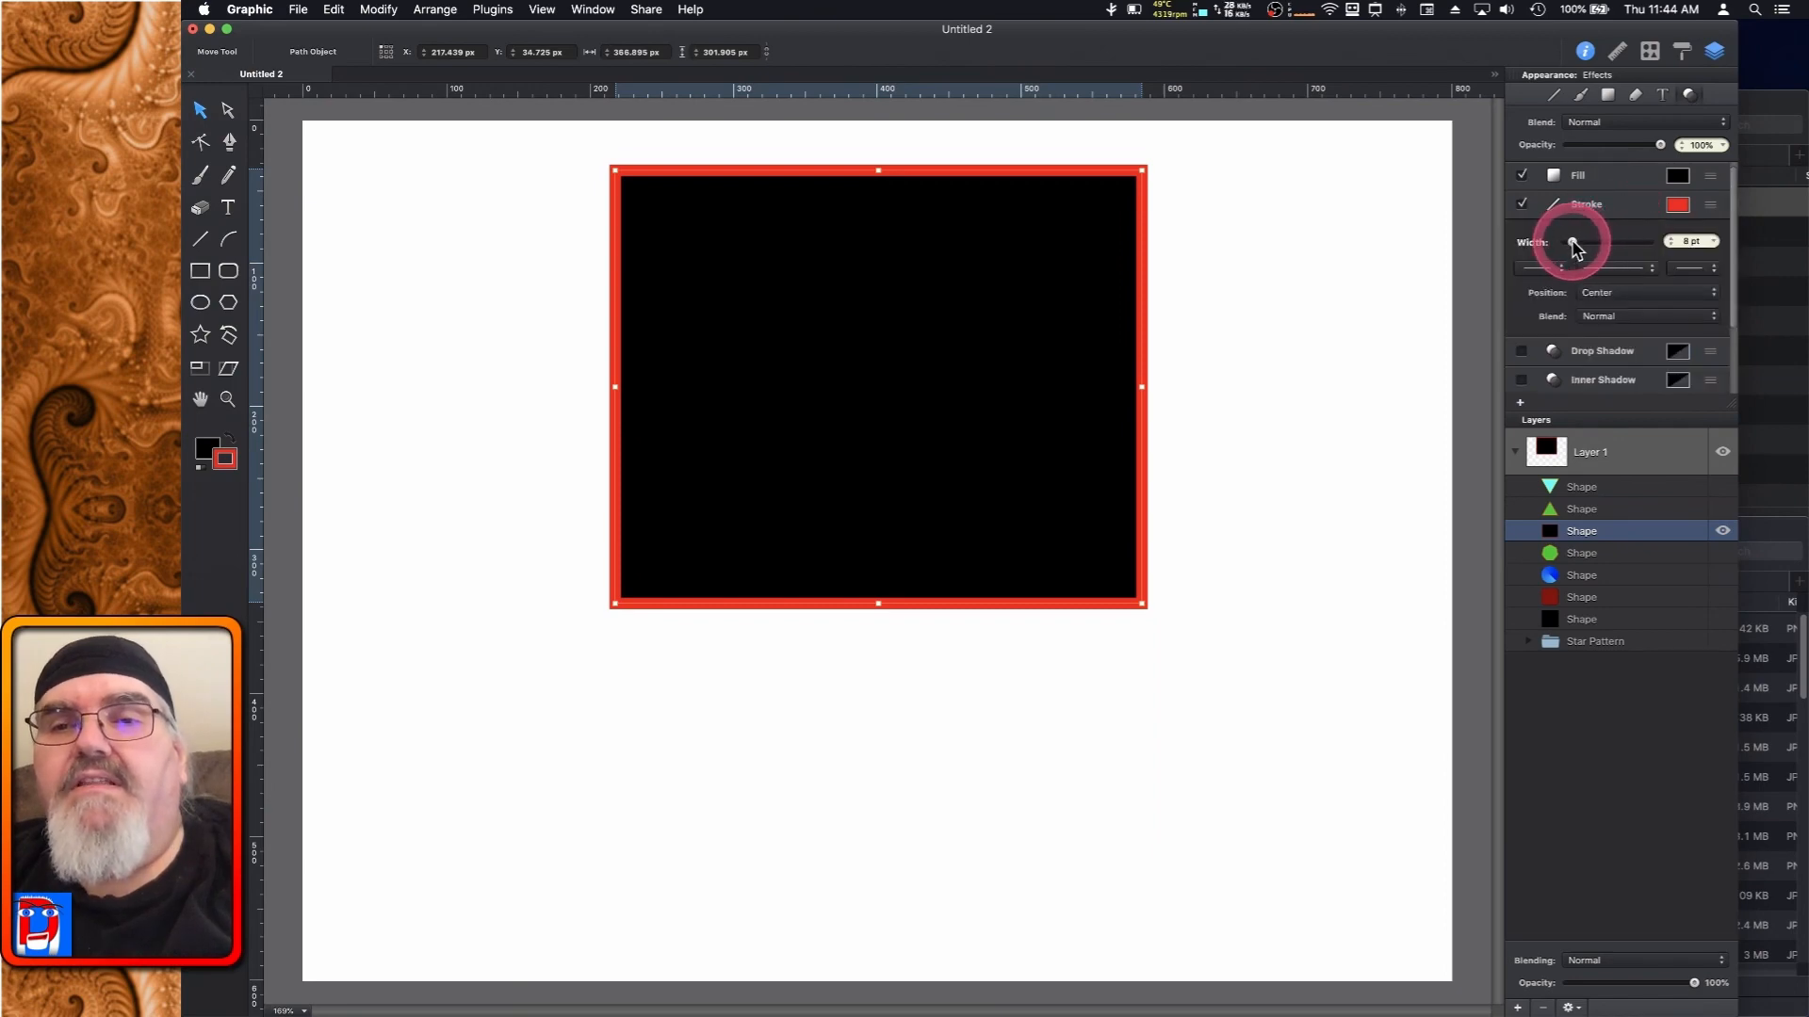
drag(1575, 247, 1573, 249)
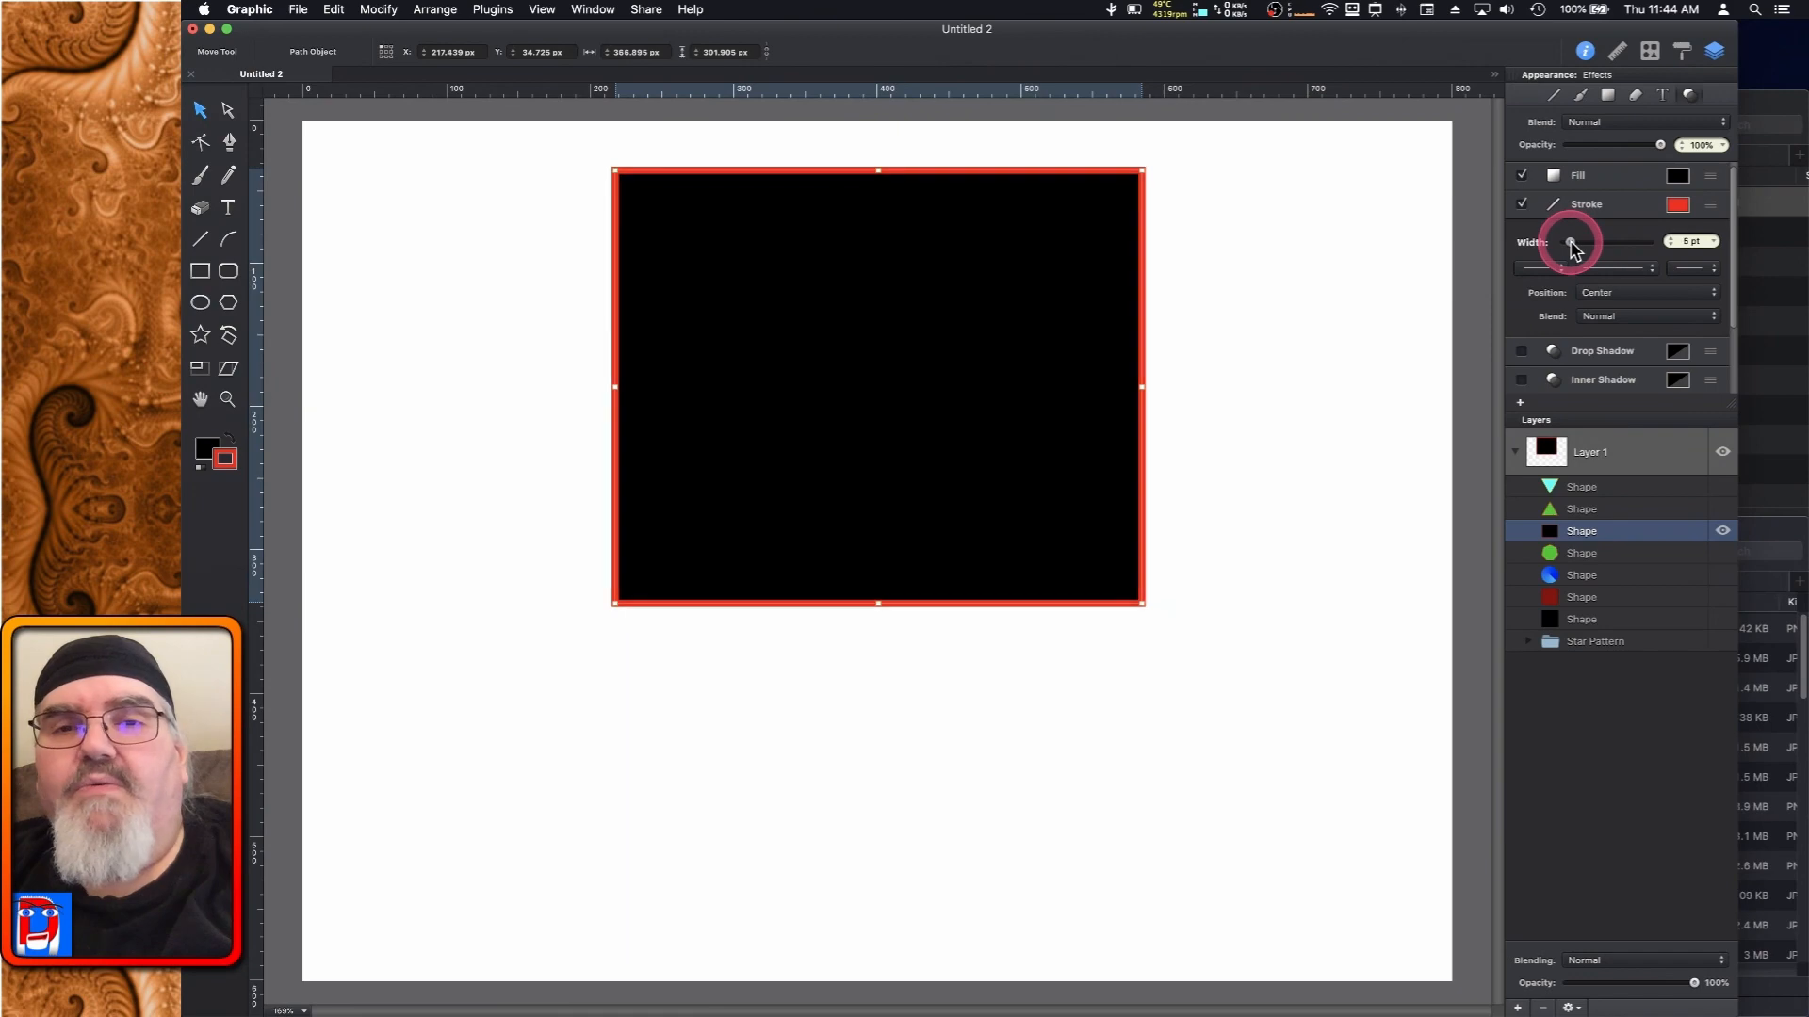
click(1620, 209)
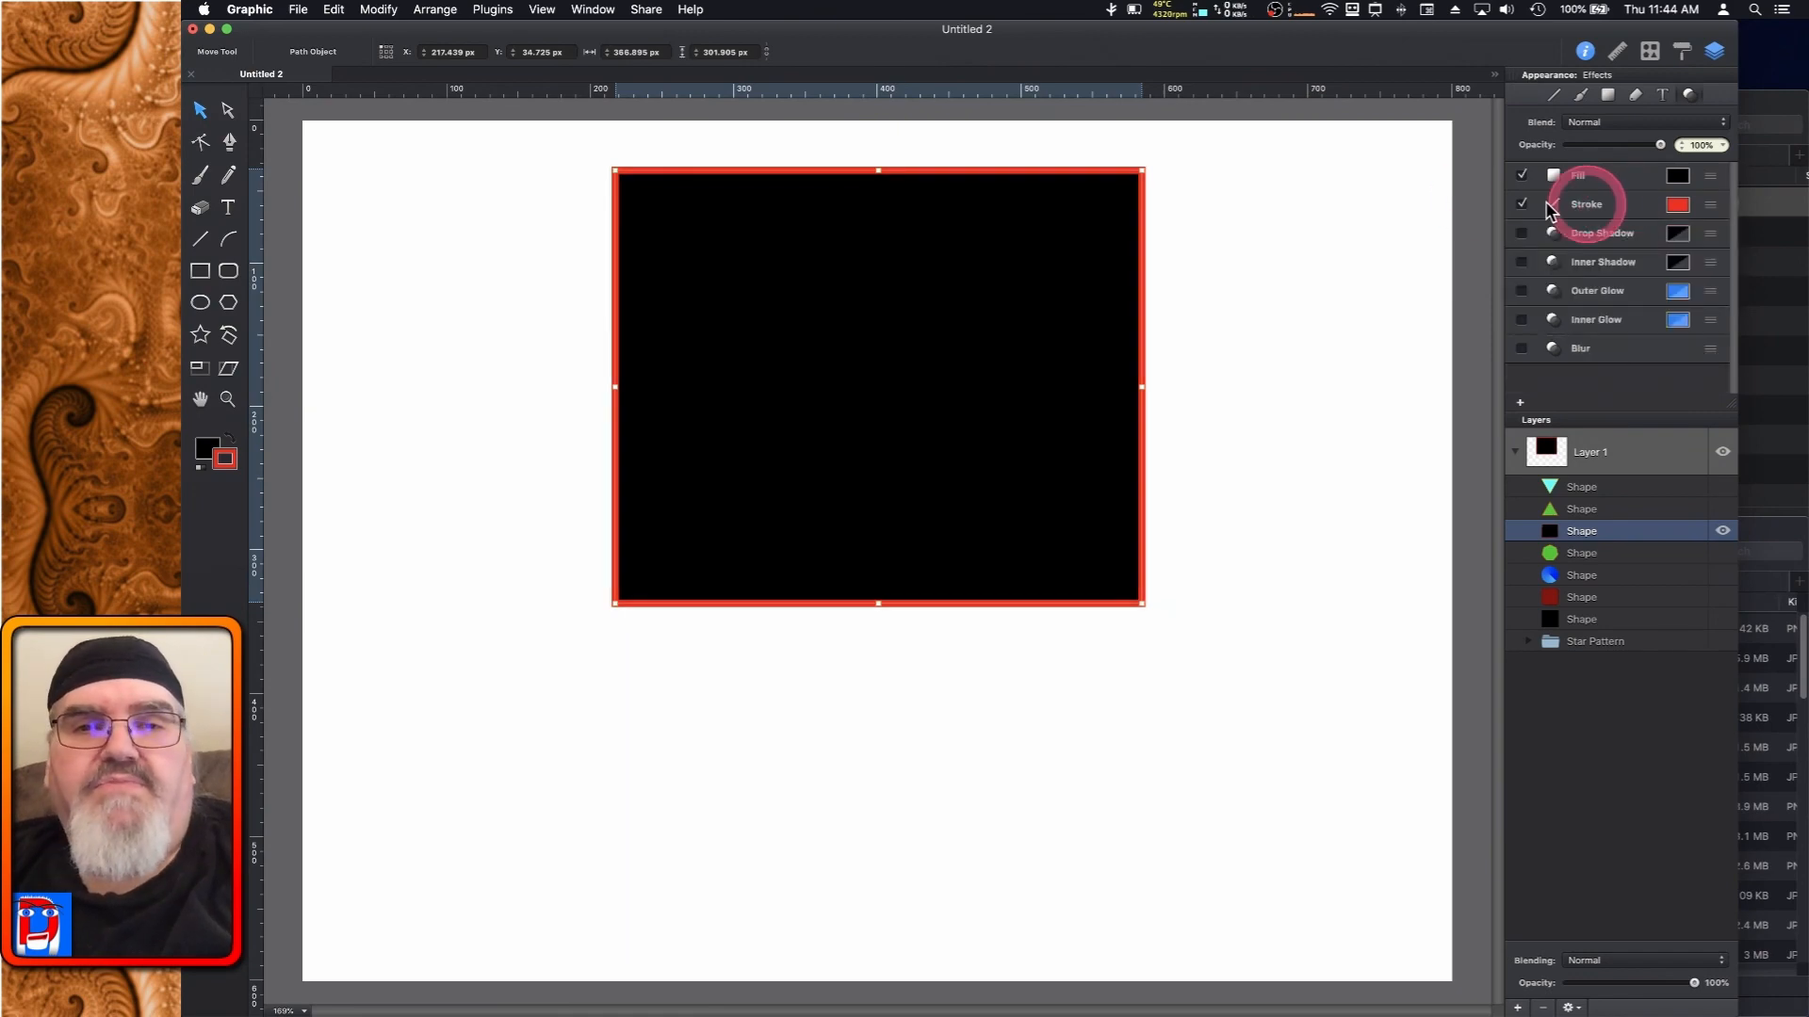
Convert the rectangle's red stroke into an outlined shape and expand the resulting group in the layer list
click(380, 11)
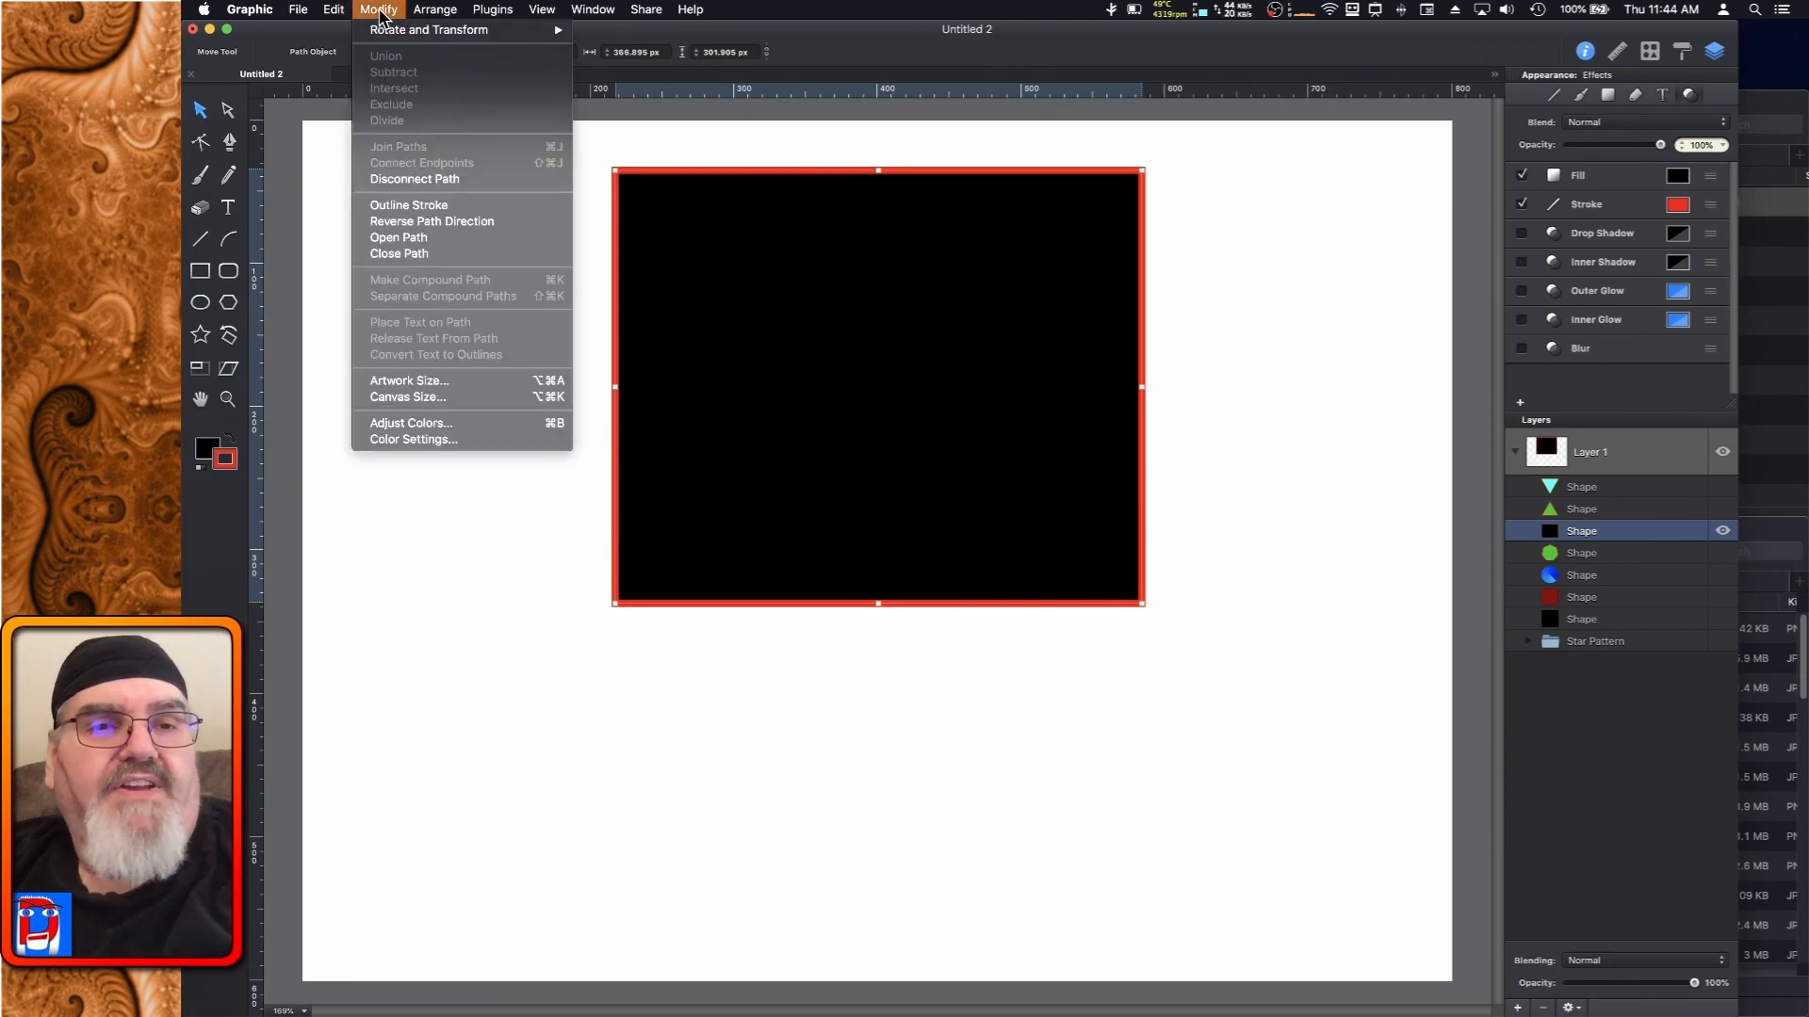
click(437, 205)
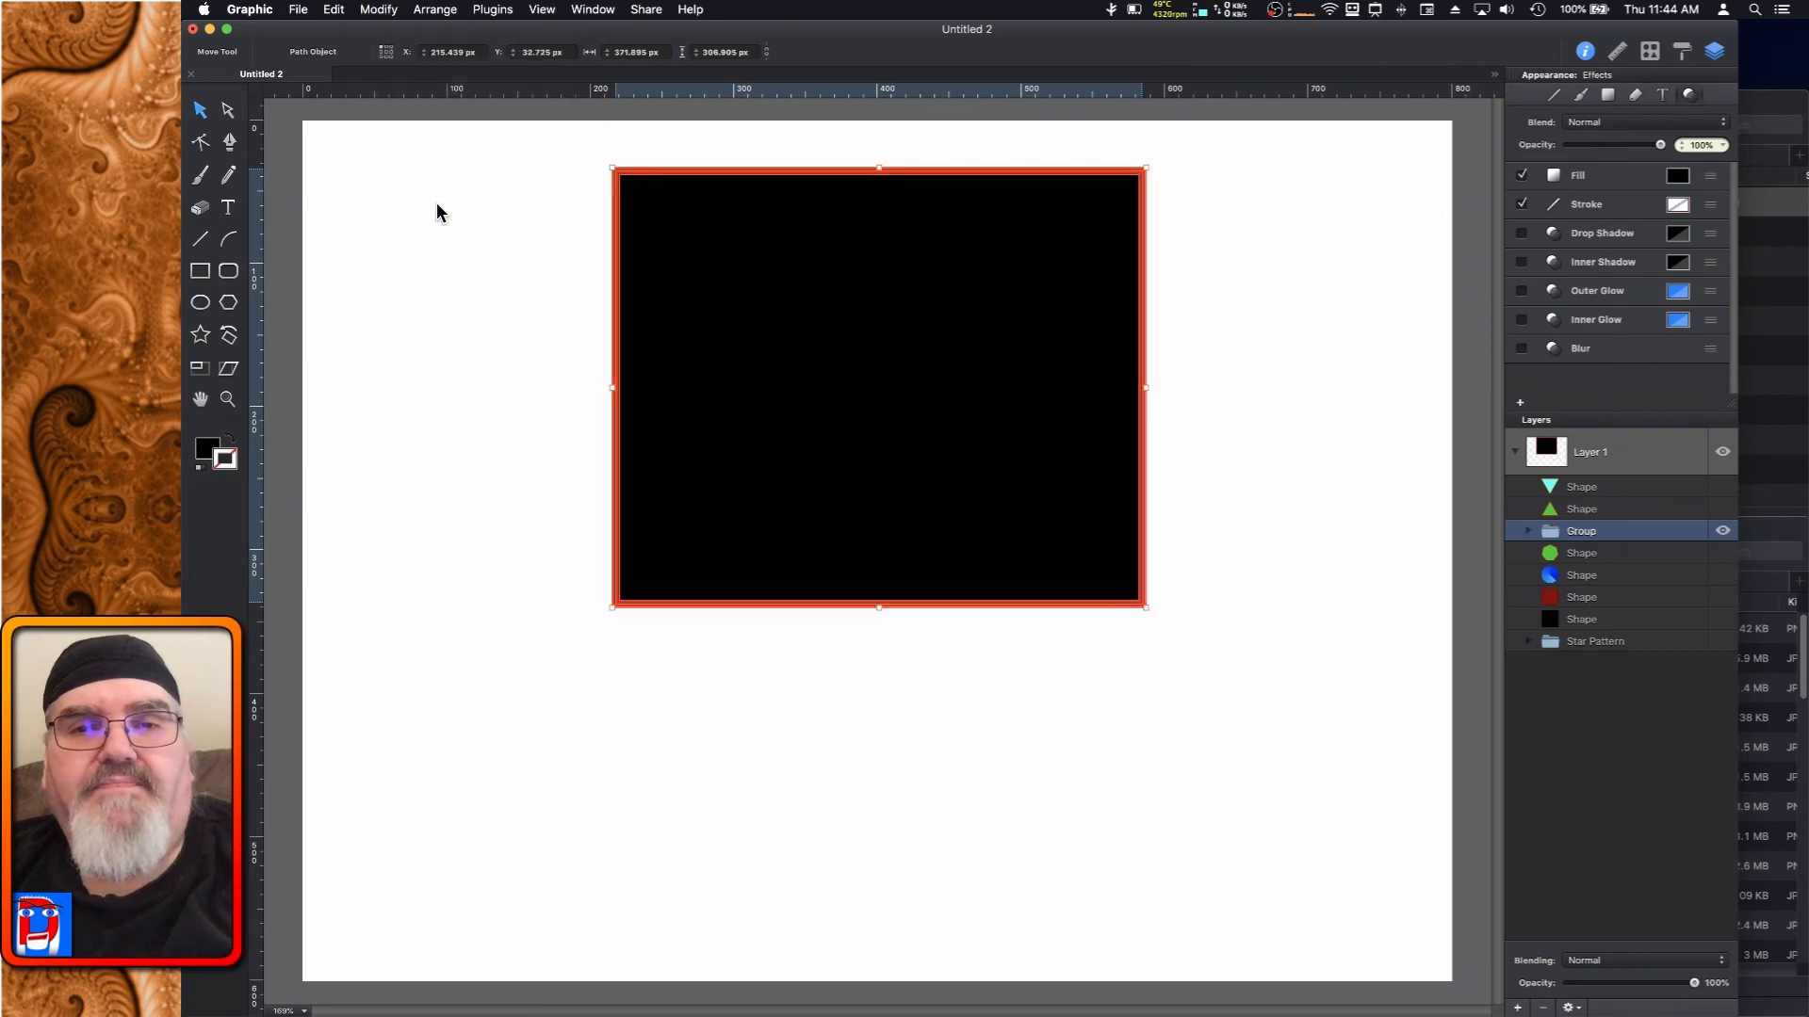
click(899, 375)
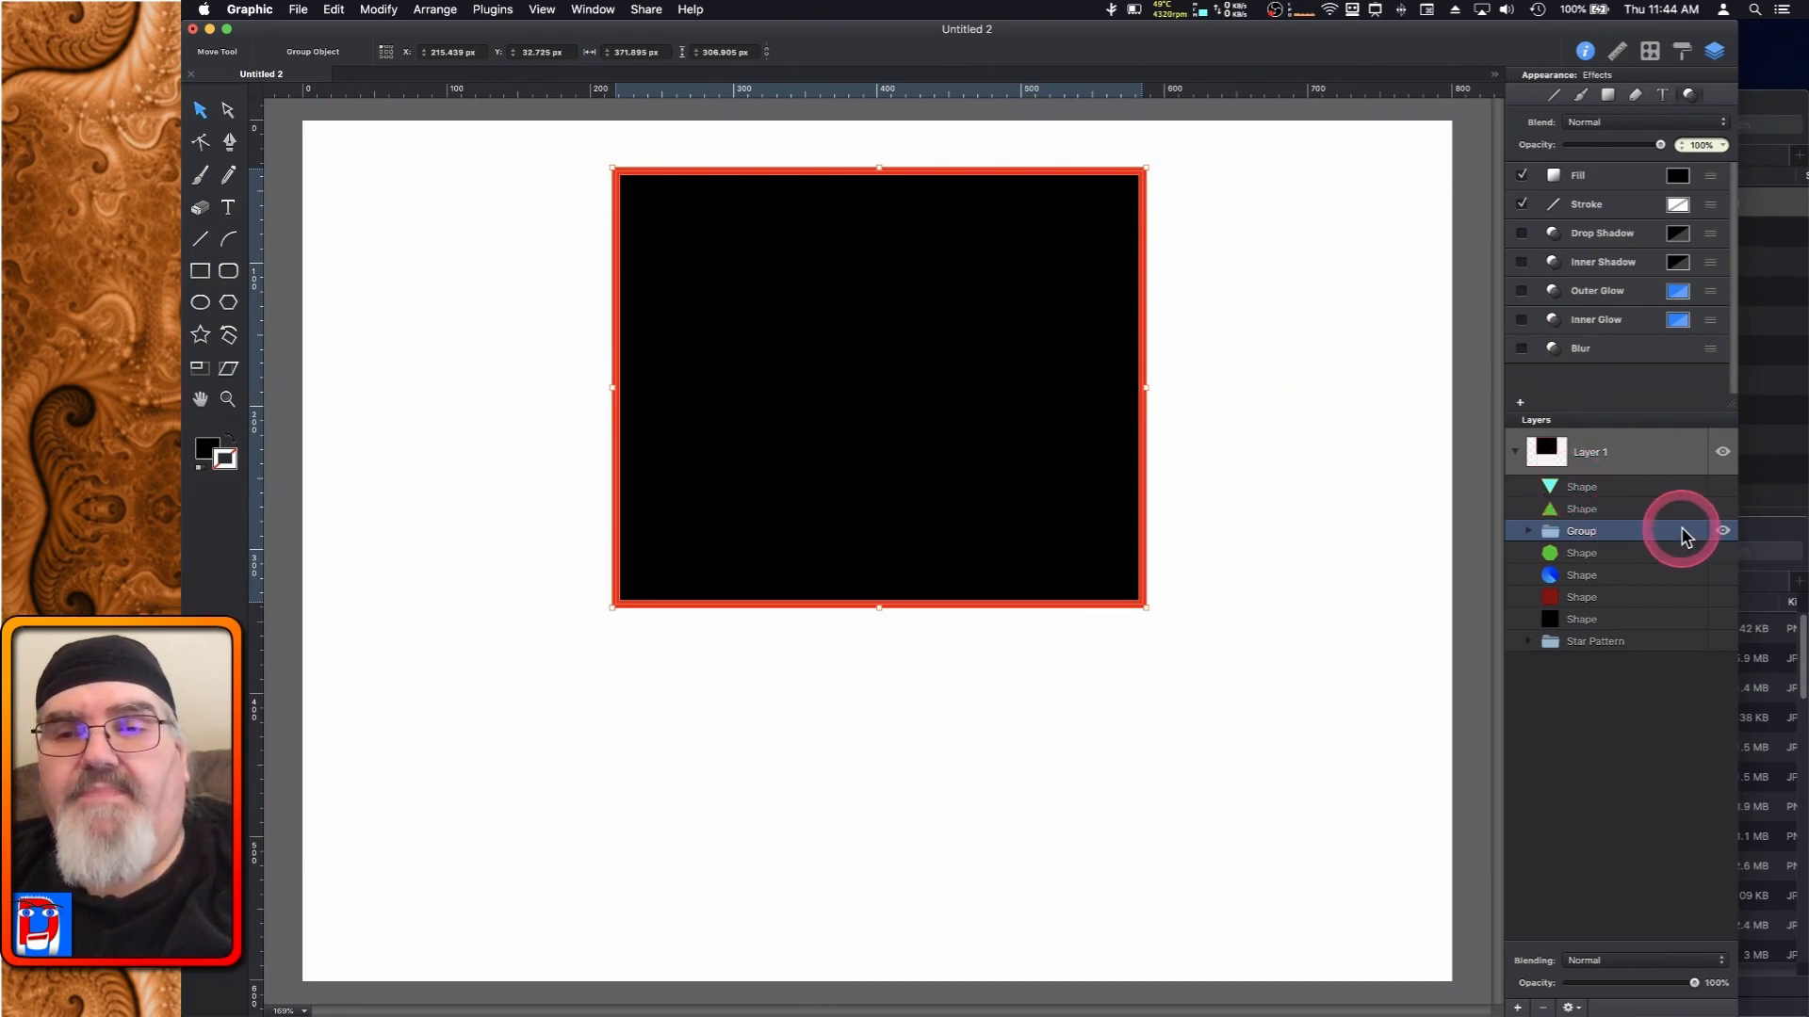
click(1527, 533)
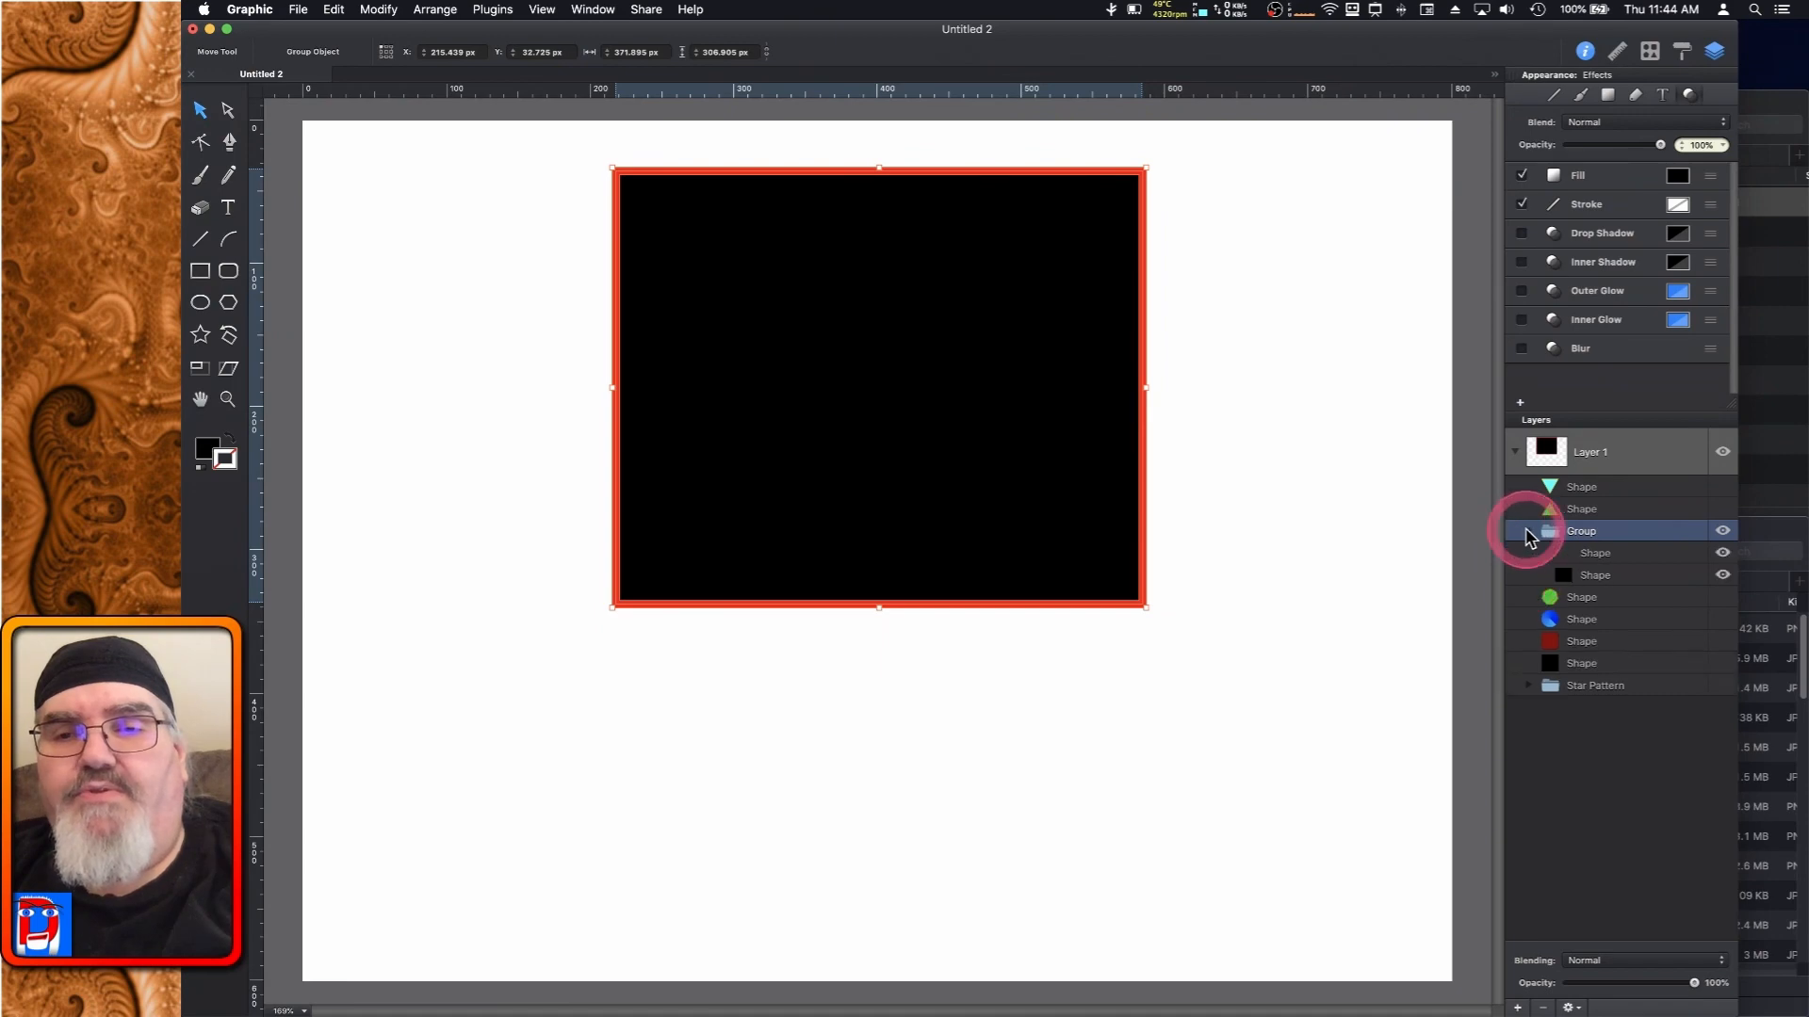
Select the red frame shape inside the group and toggle its visibility off and back on
click(1635, 556)
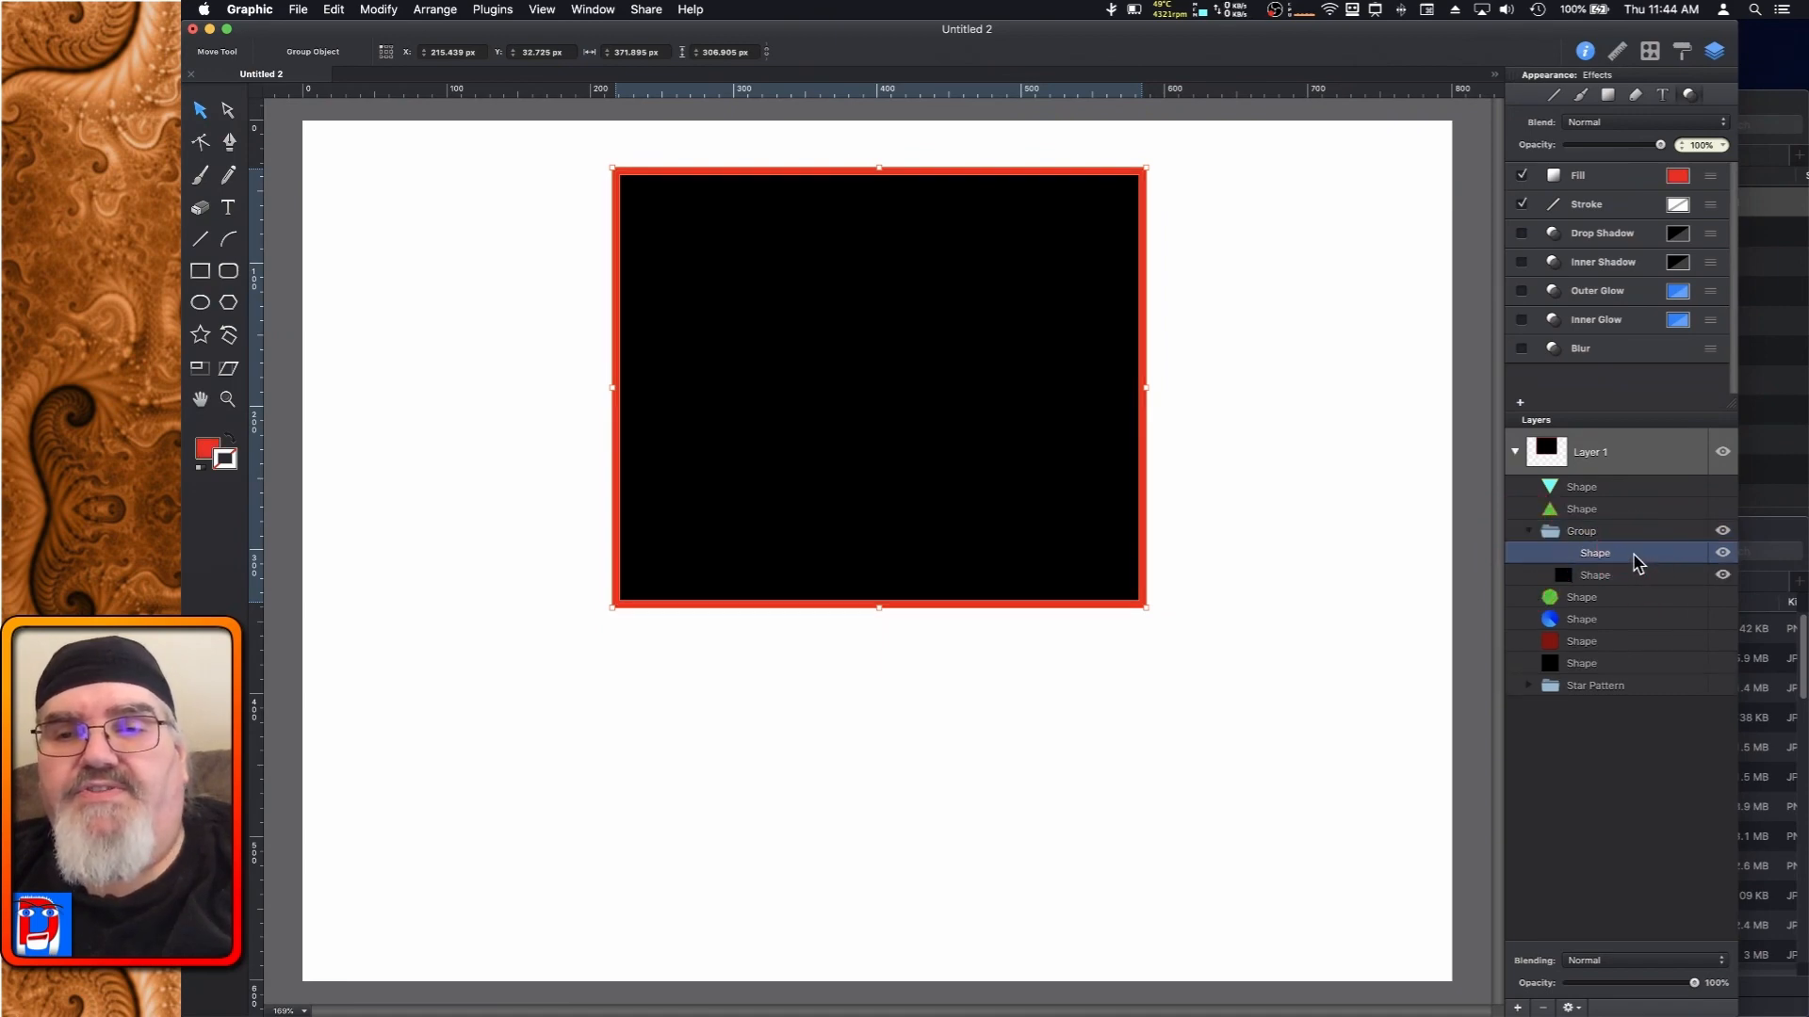
click(1723, 553)
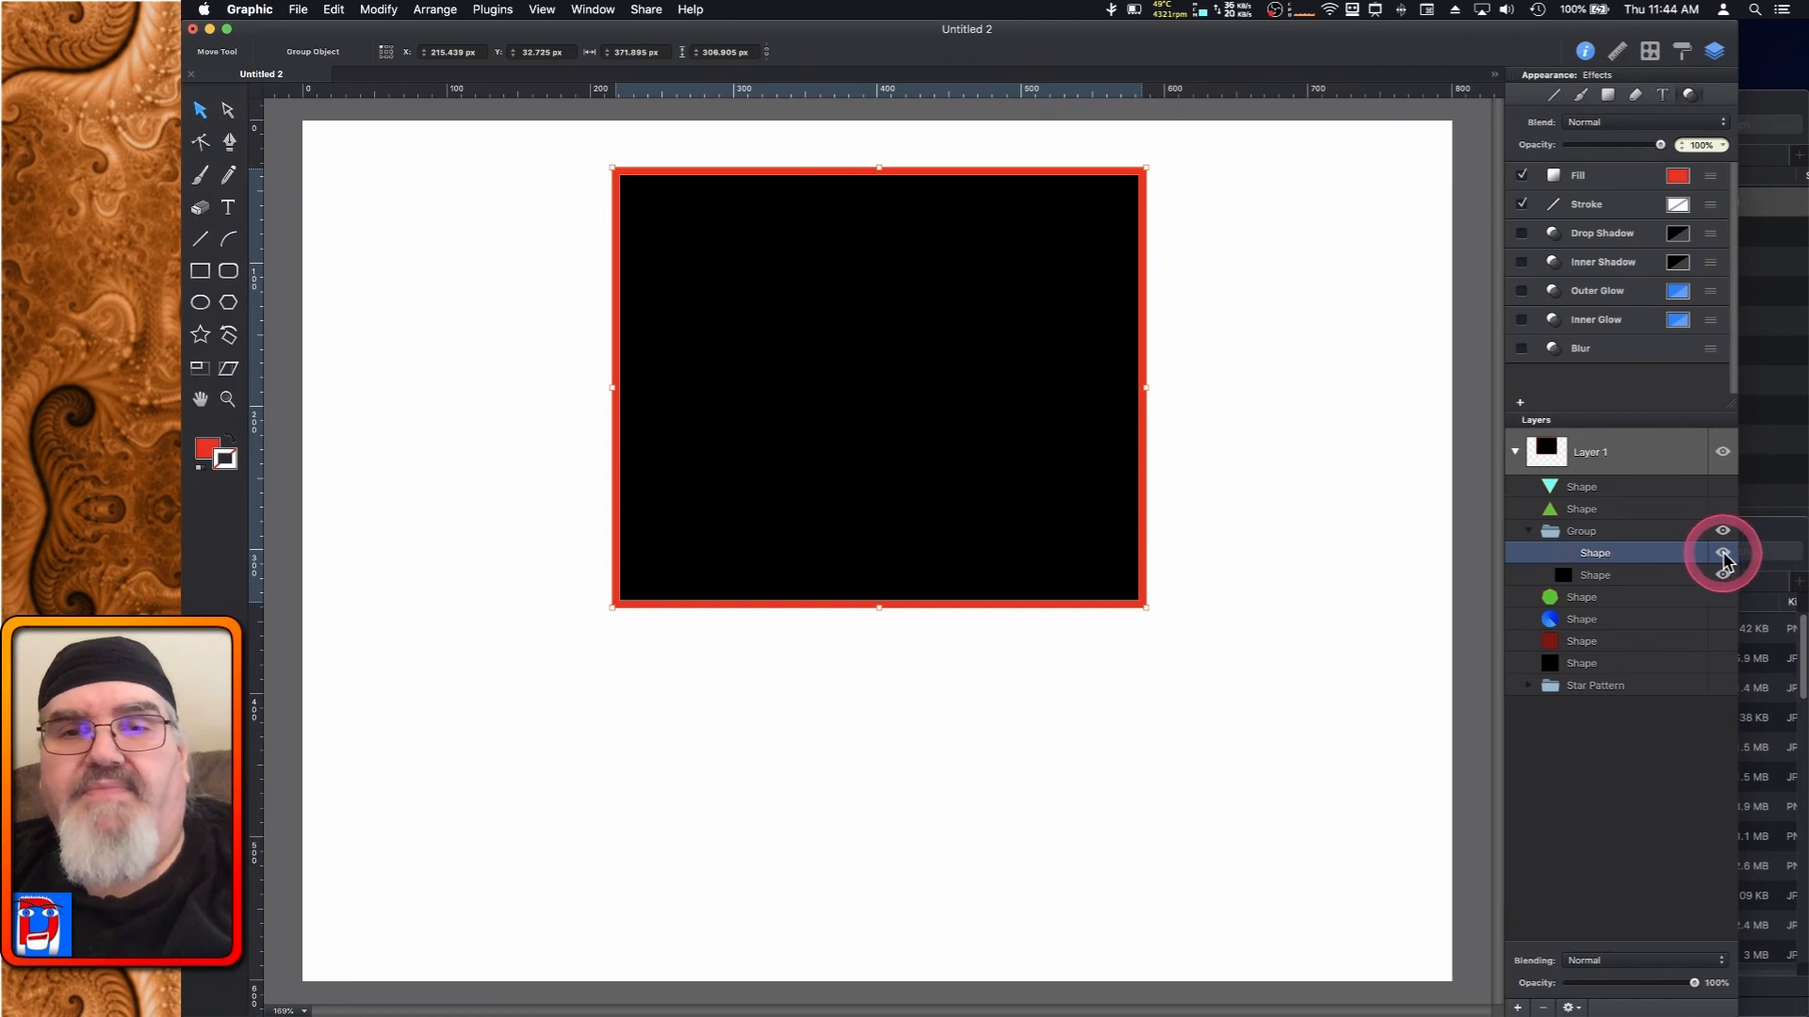
click(1723, 553)
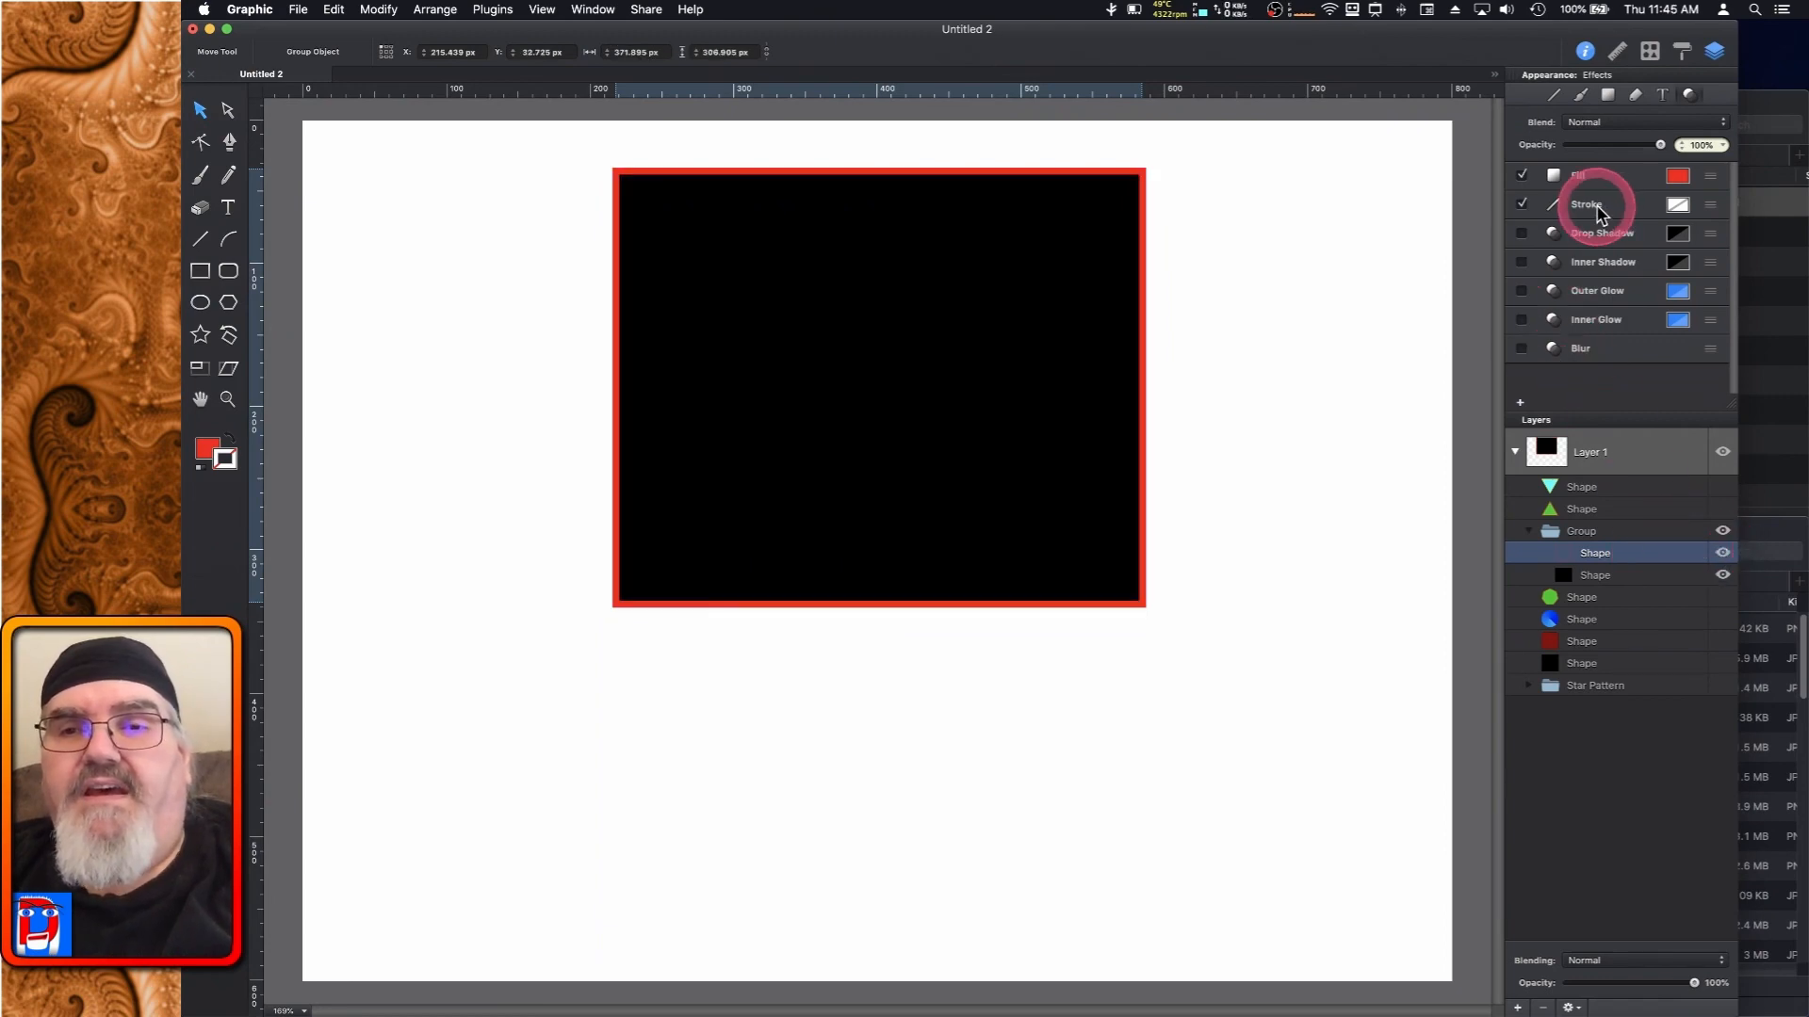
click(1025, 379)
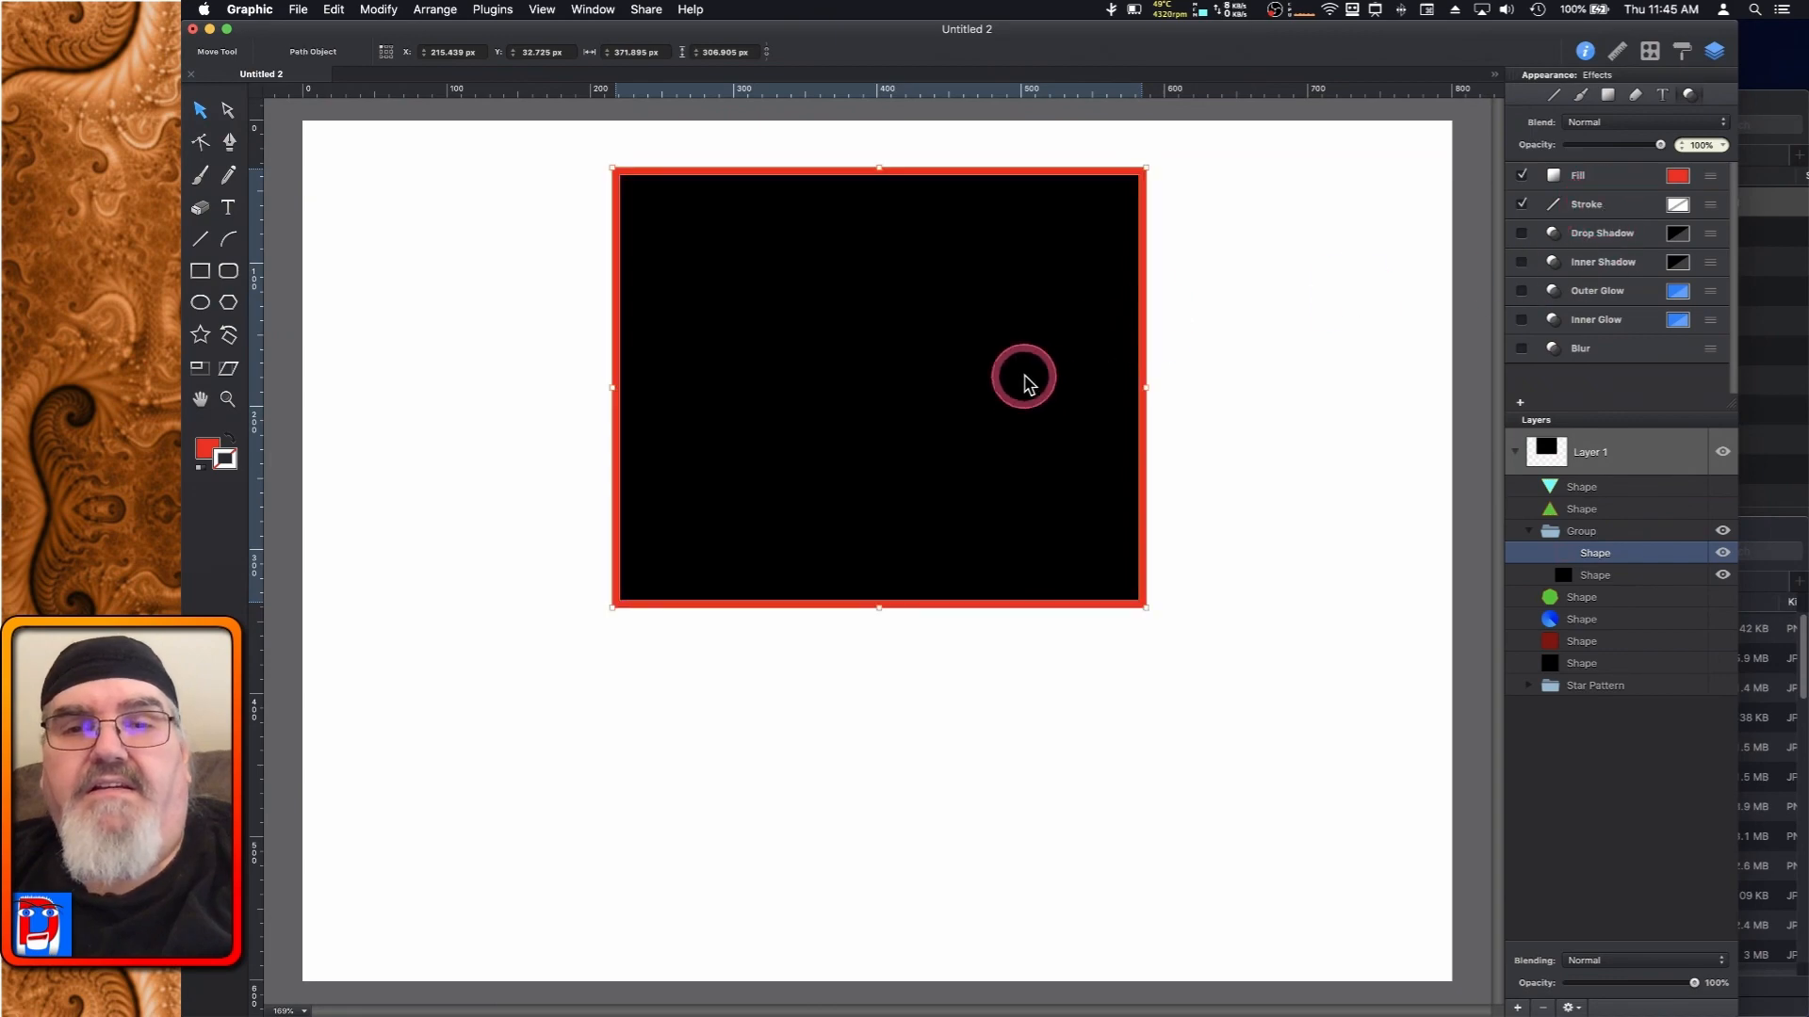
Give the red frame shape a black stroke by raising the stroke colour's alpha to 100%
click(1599, 208)
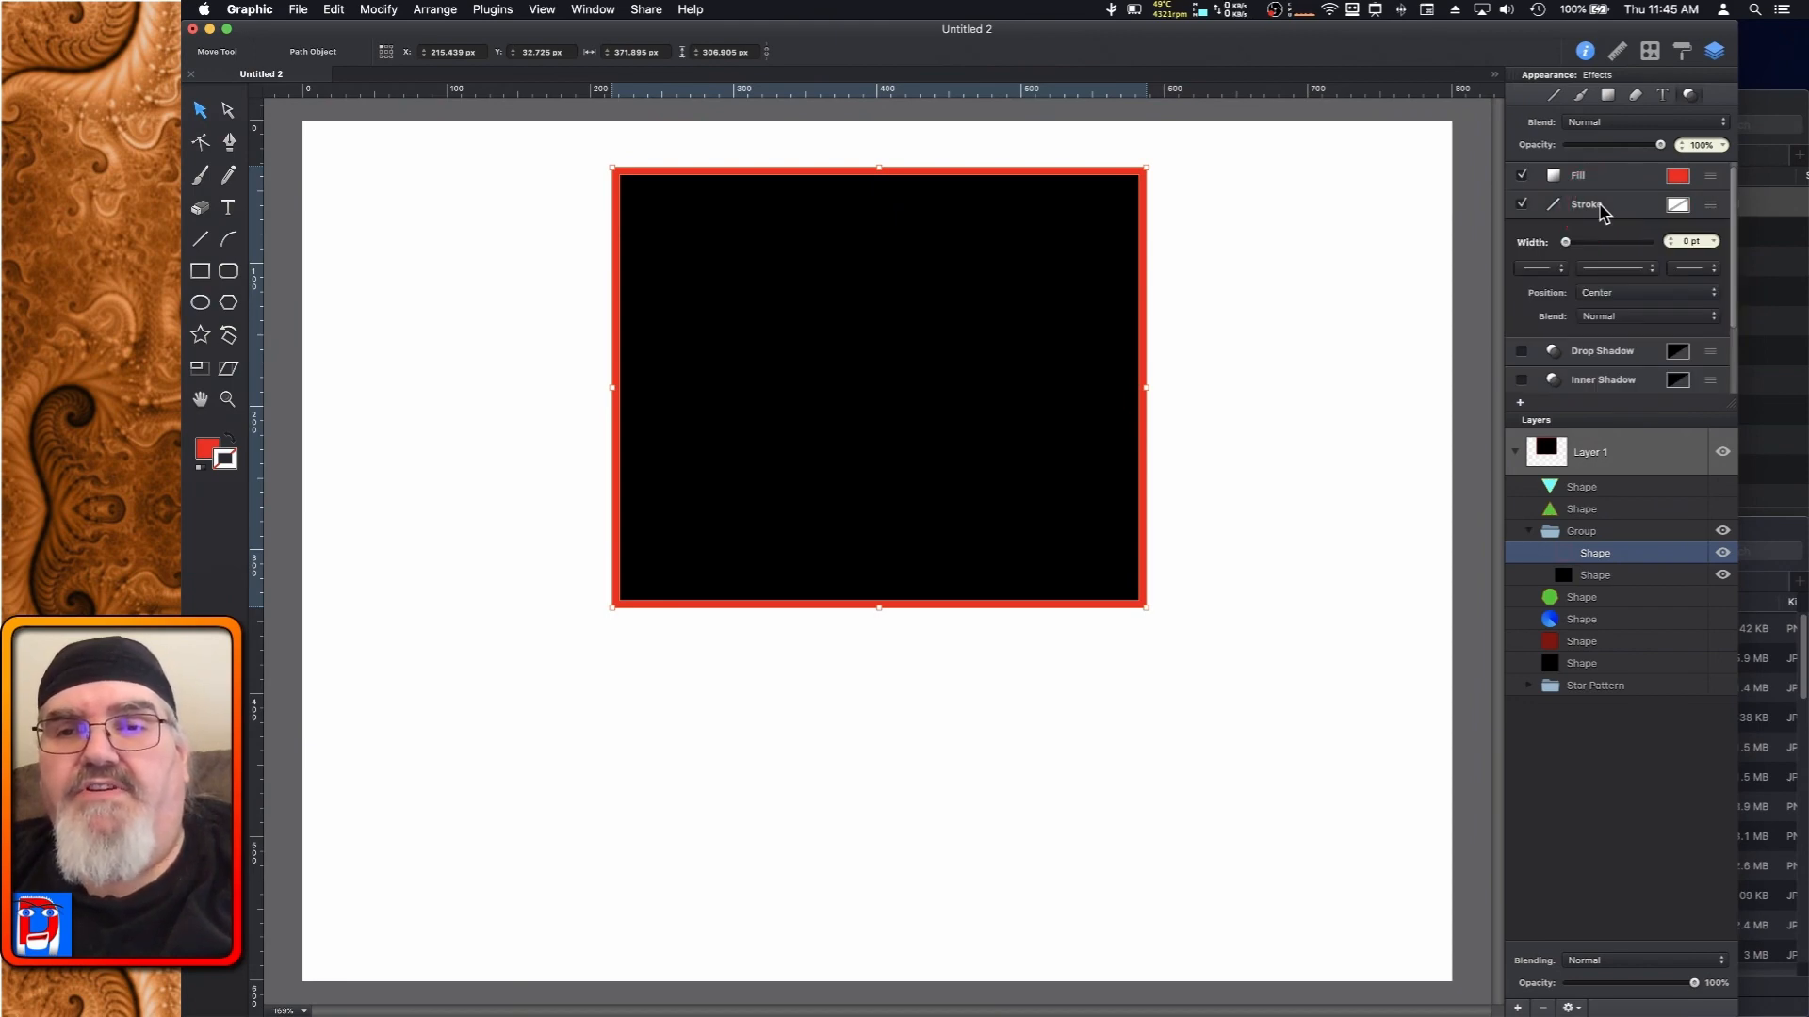
click(1677, 205)
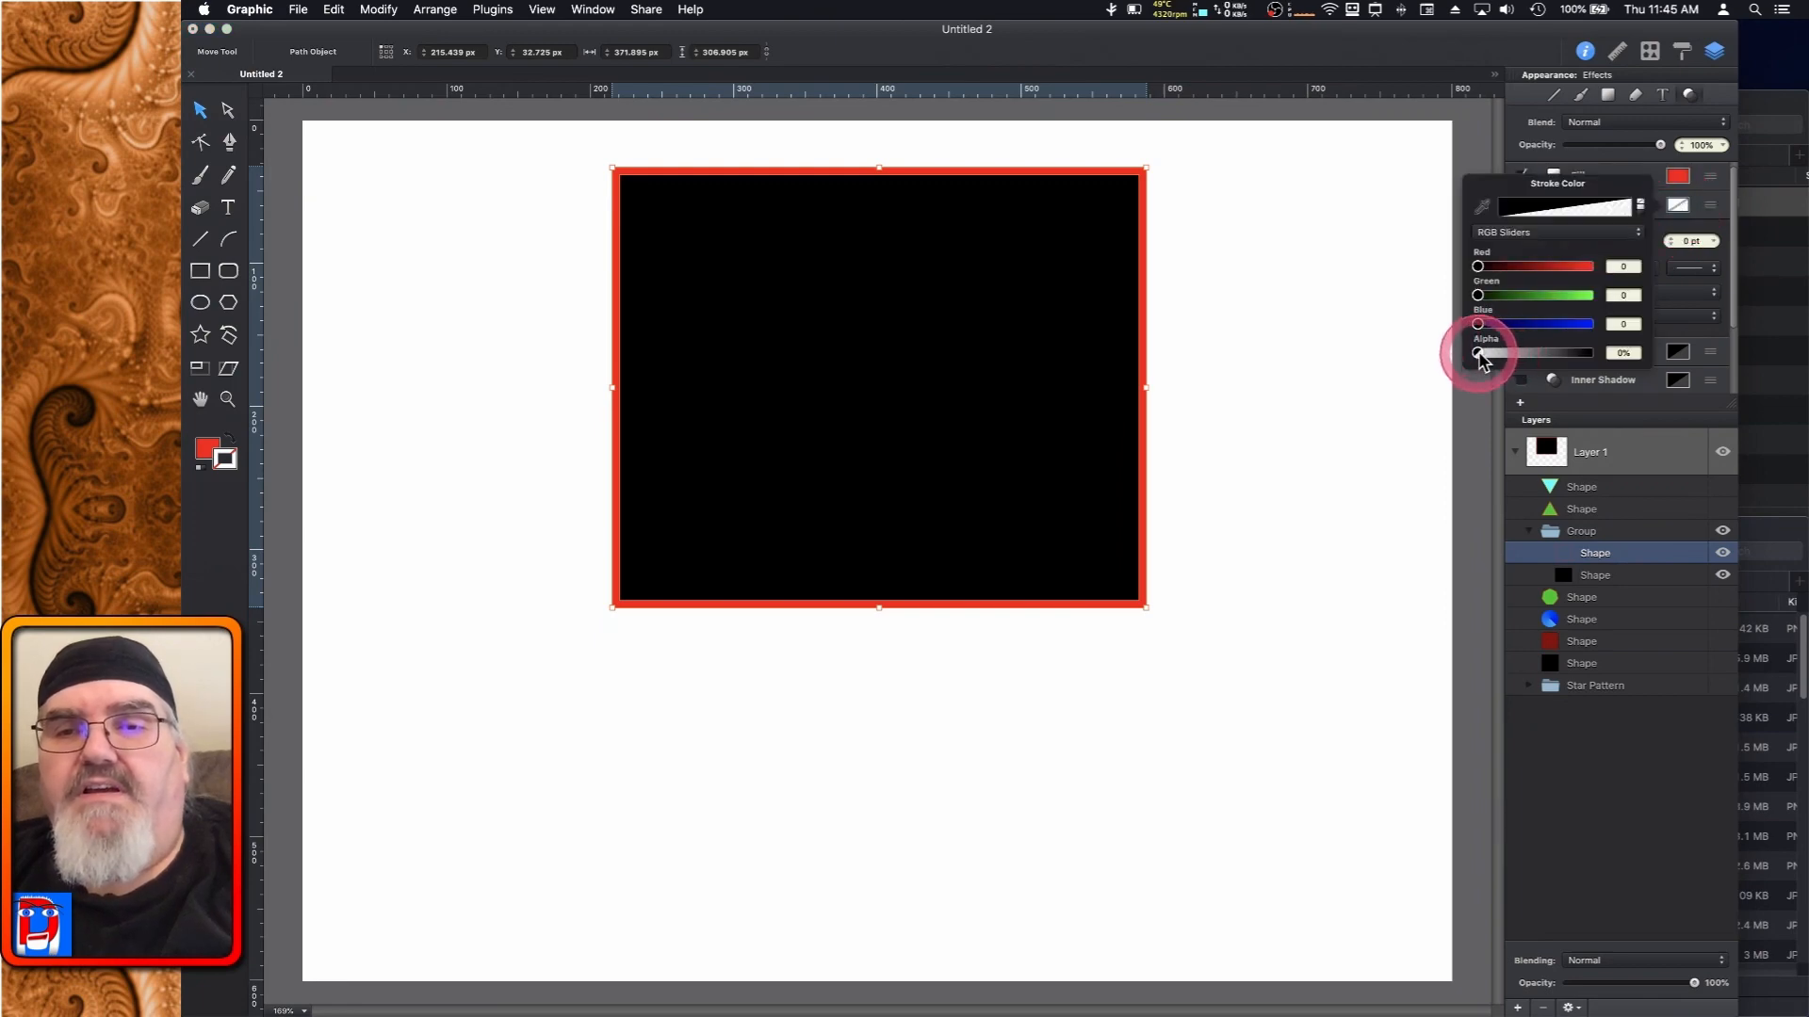
drag(1478, 354, 1615, 359)
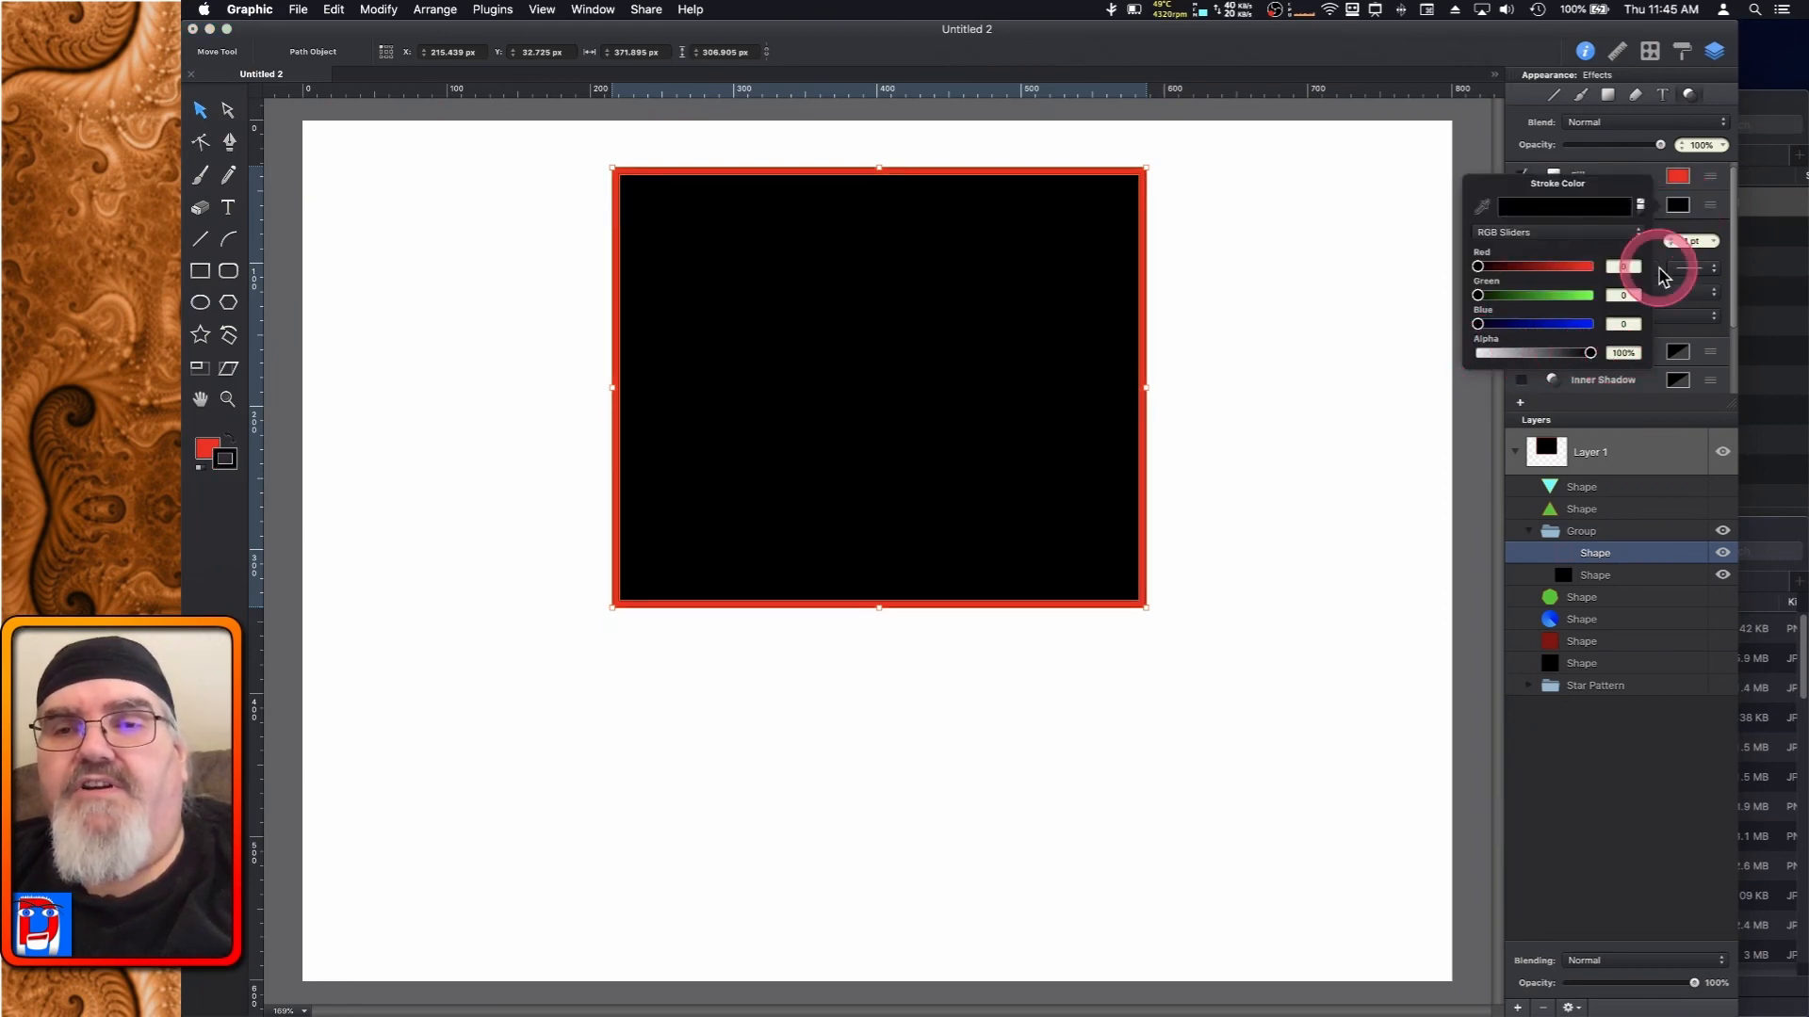
click(1678, 205)
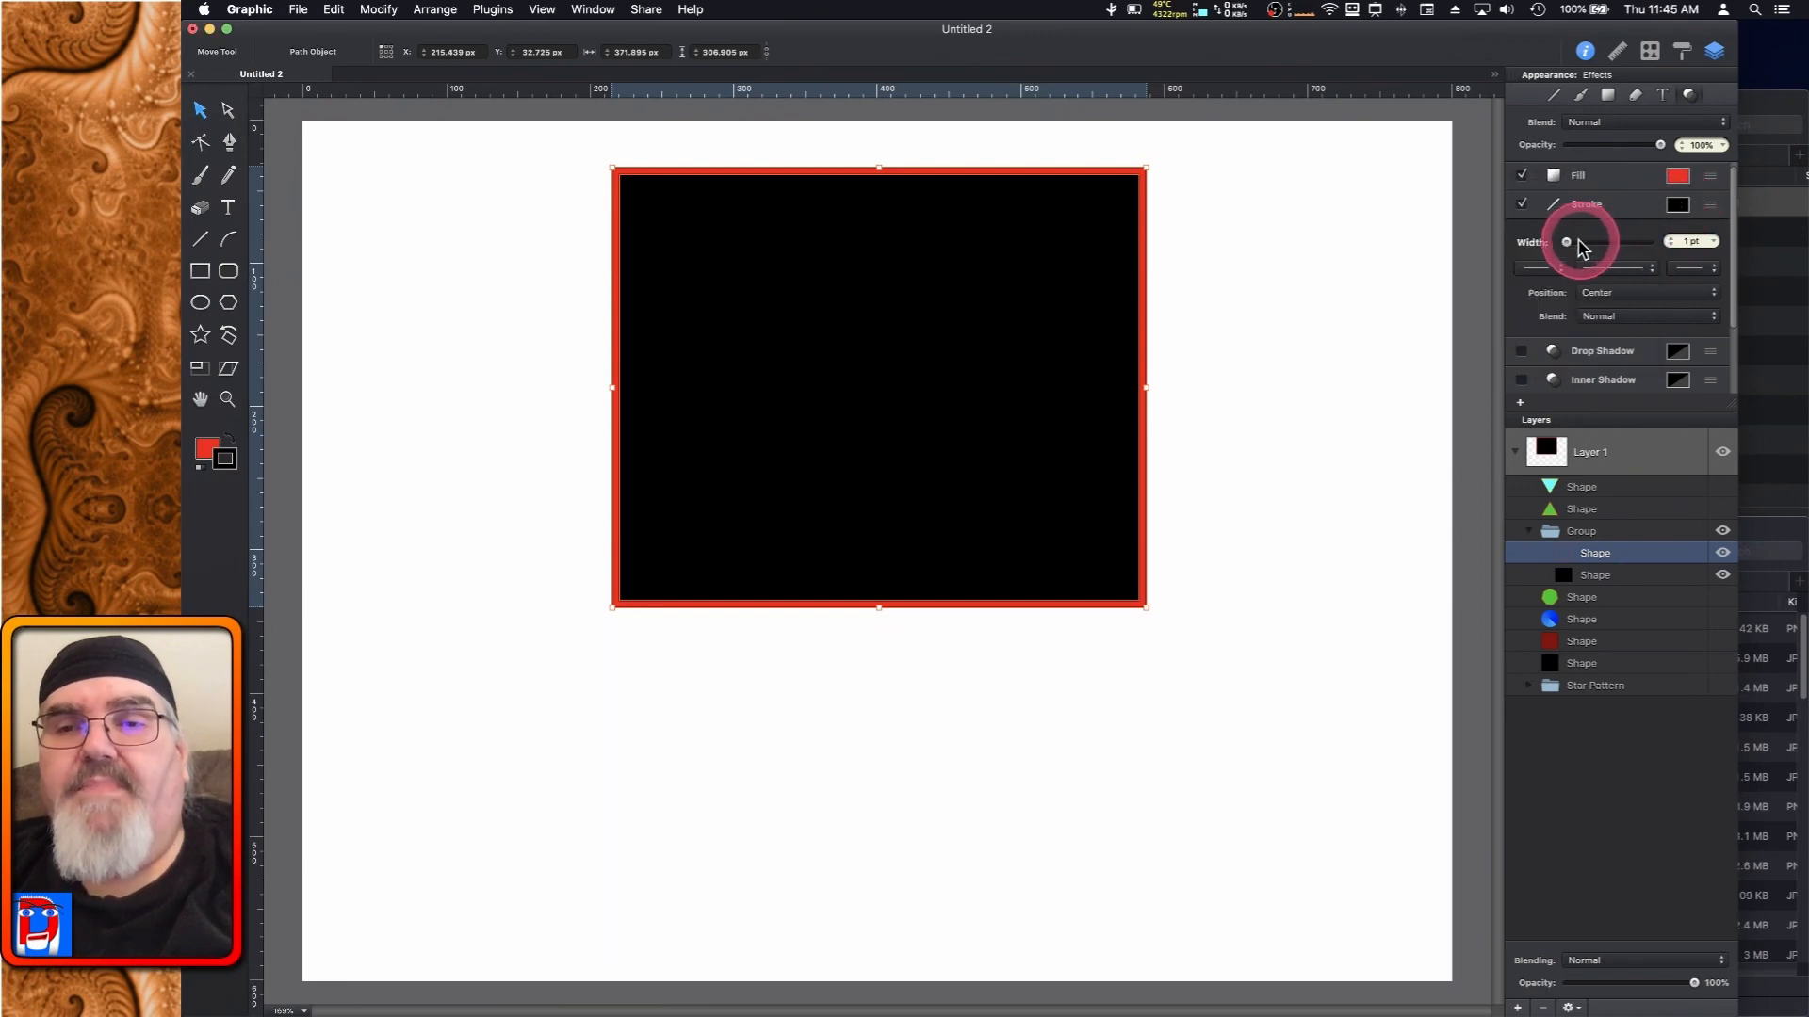
Set the frame's black stroke position to Outside and its width to 5 pt
click(1618, 298)
click(1609, 315)
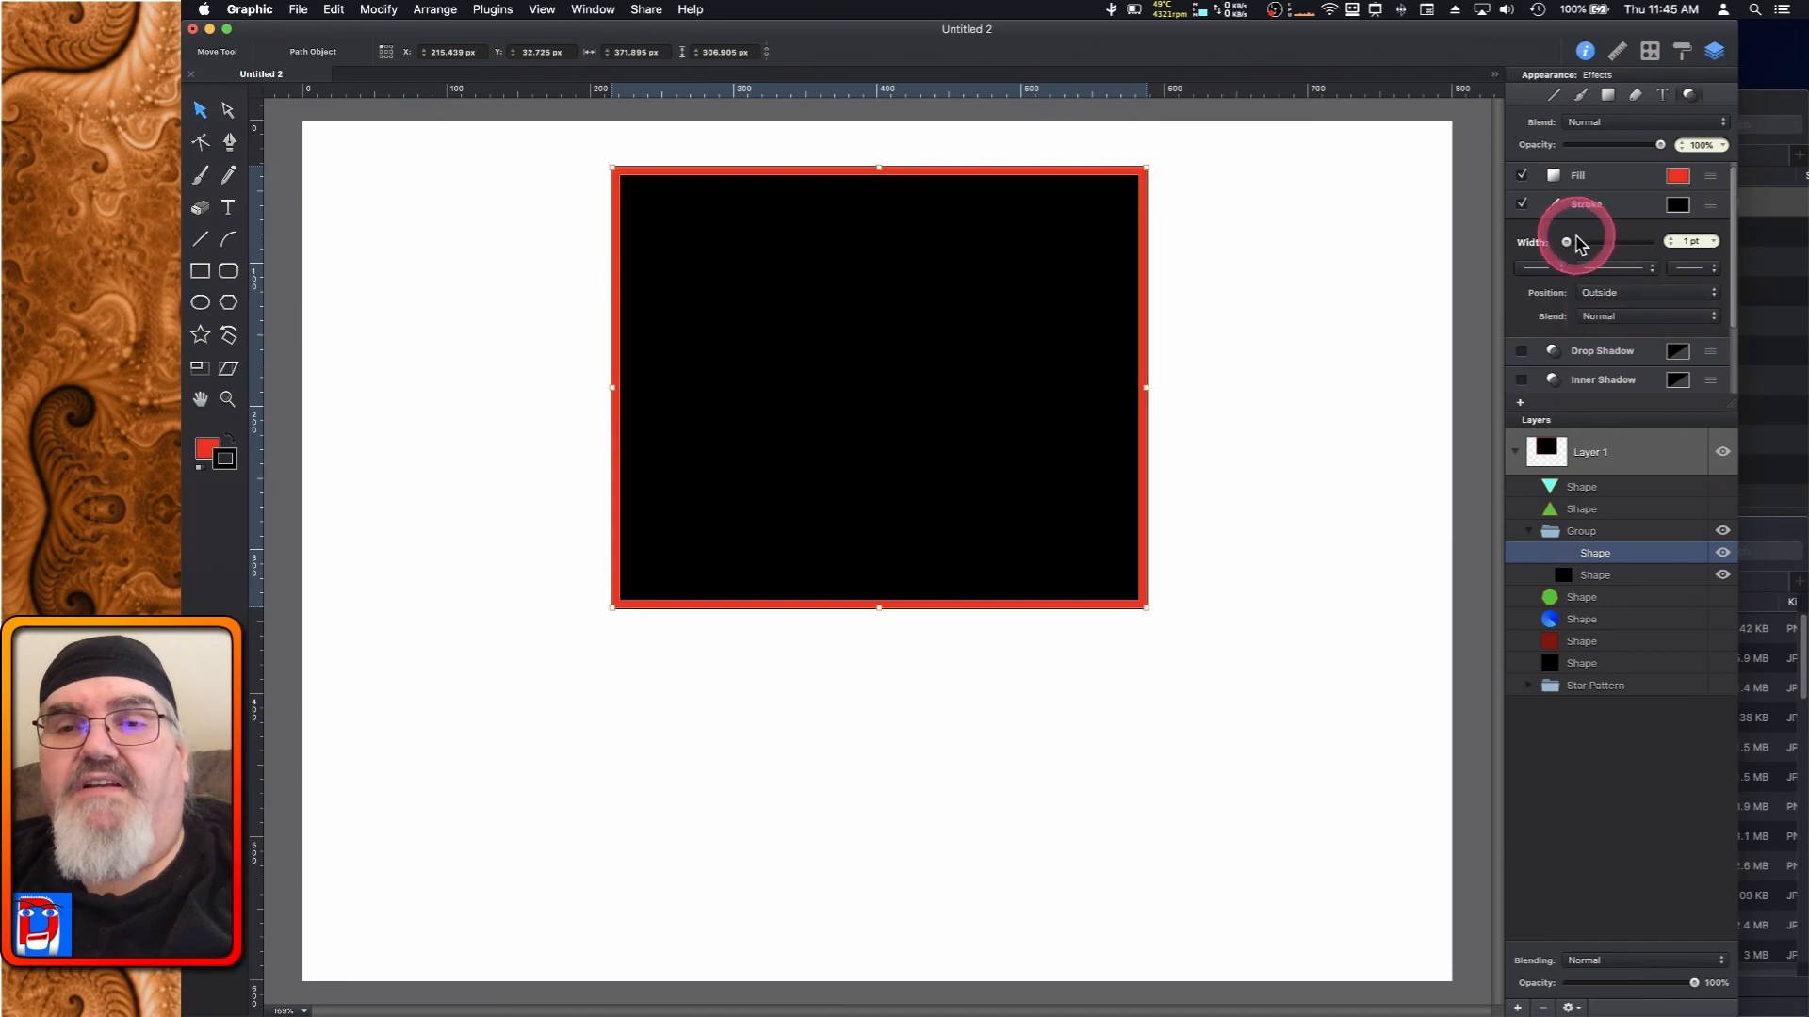
drag(1577, 240, 1569, 243)
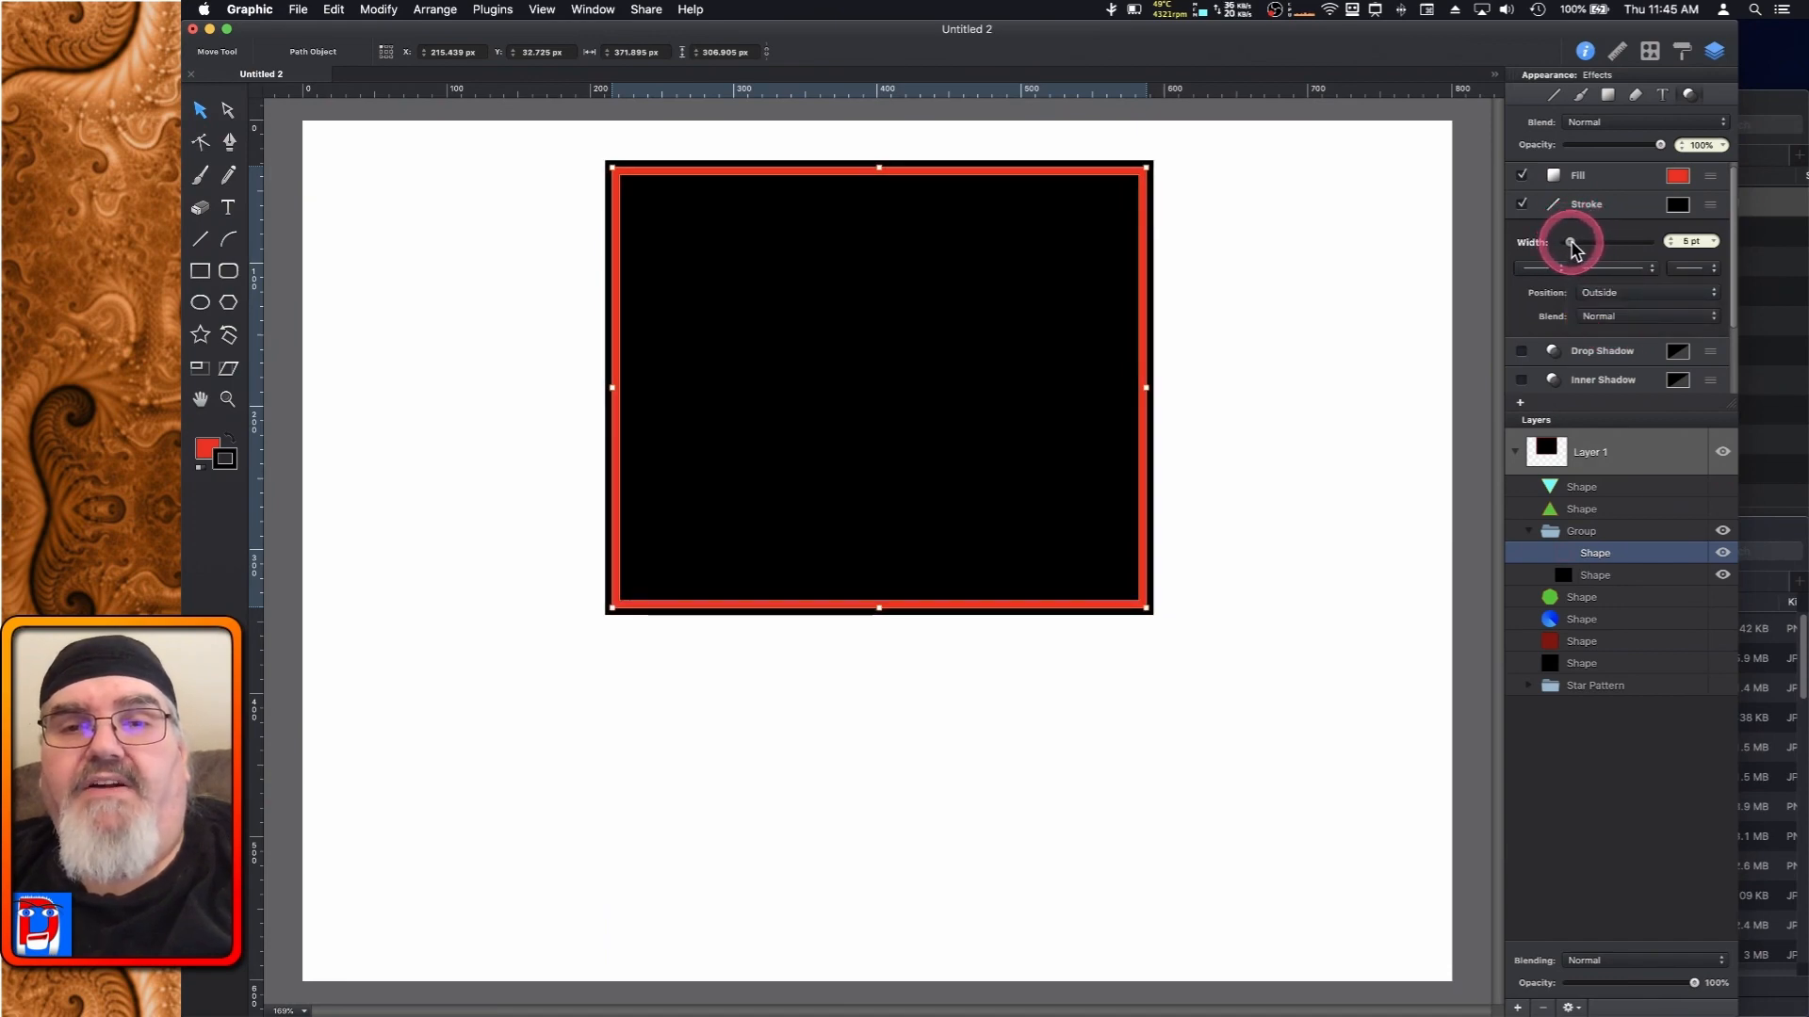
Outline the frame's black stroke as its own shape, expand the nested group and select each of its two shapes
click(379, 11)
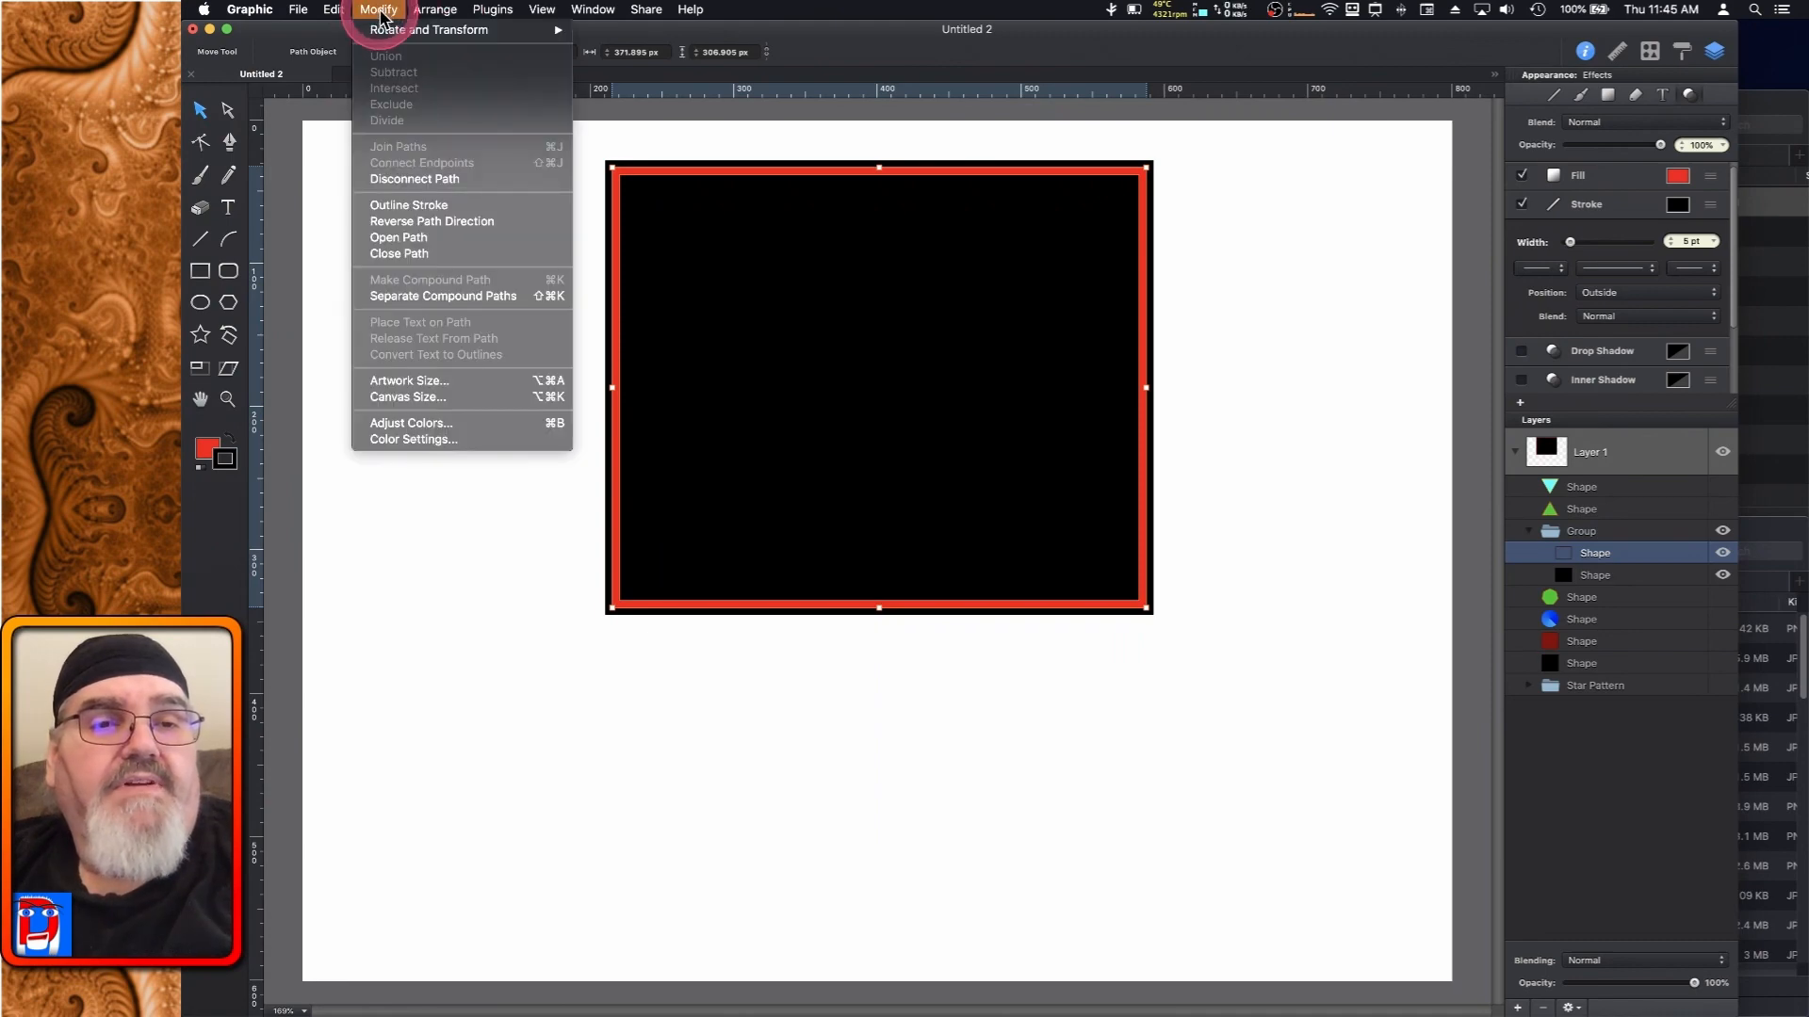
click(444, 206)
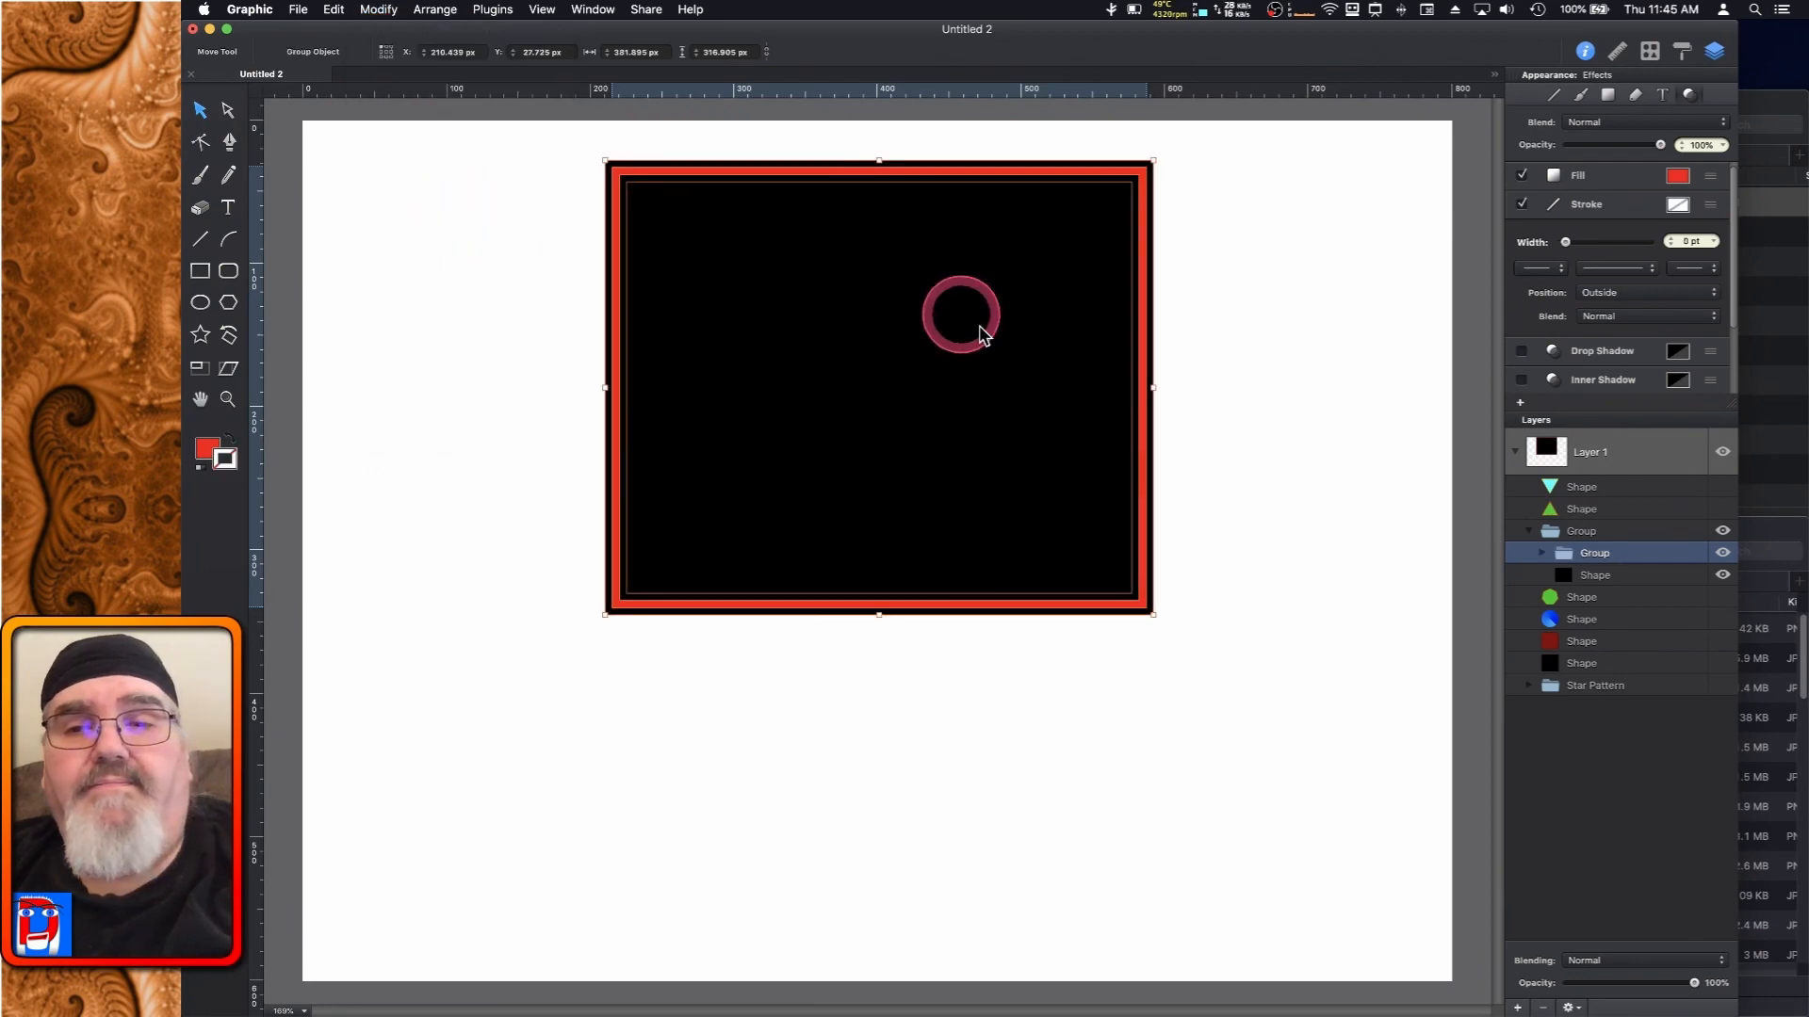
click(1543, 562)
click(1649, 575)
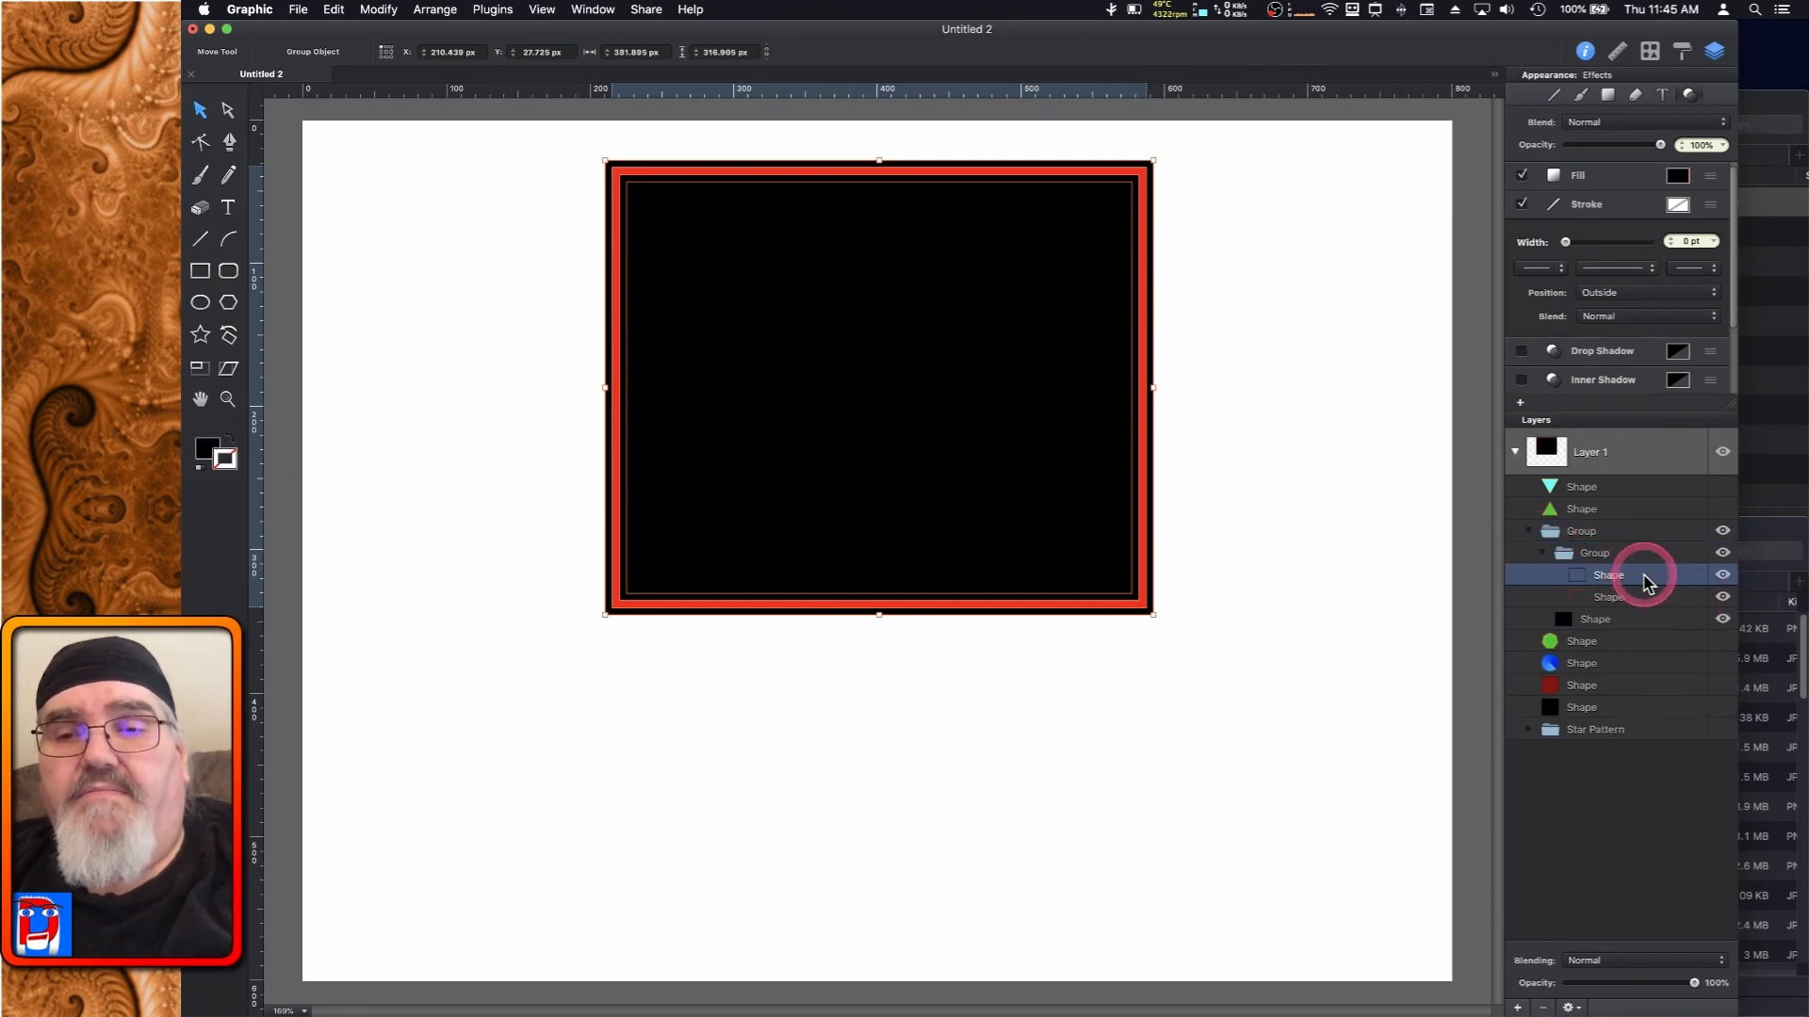
click(1646, 599)
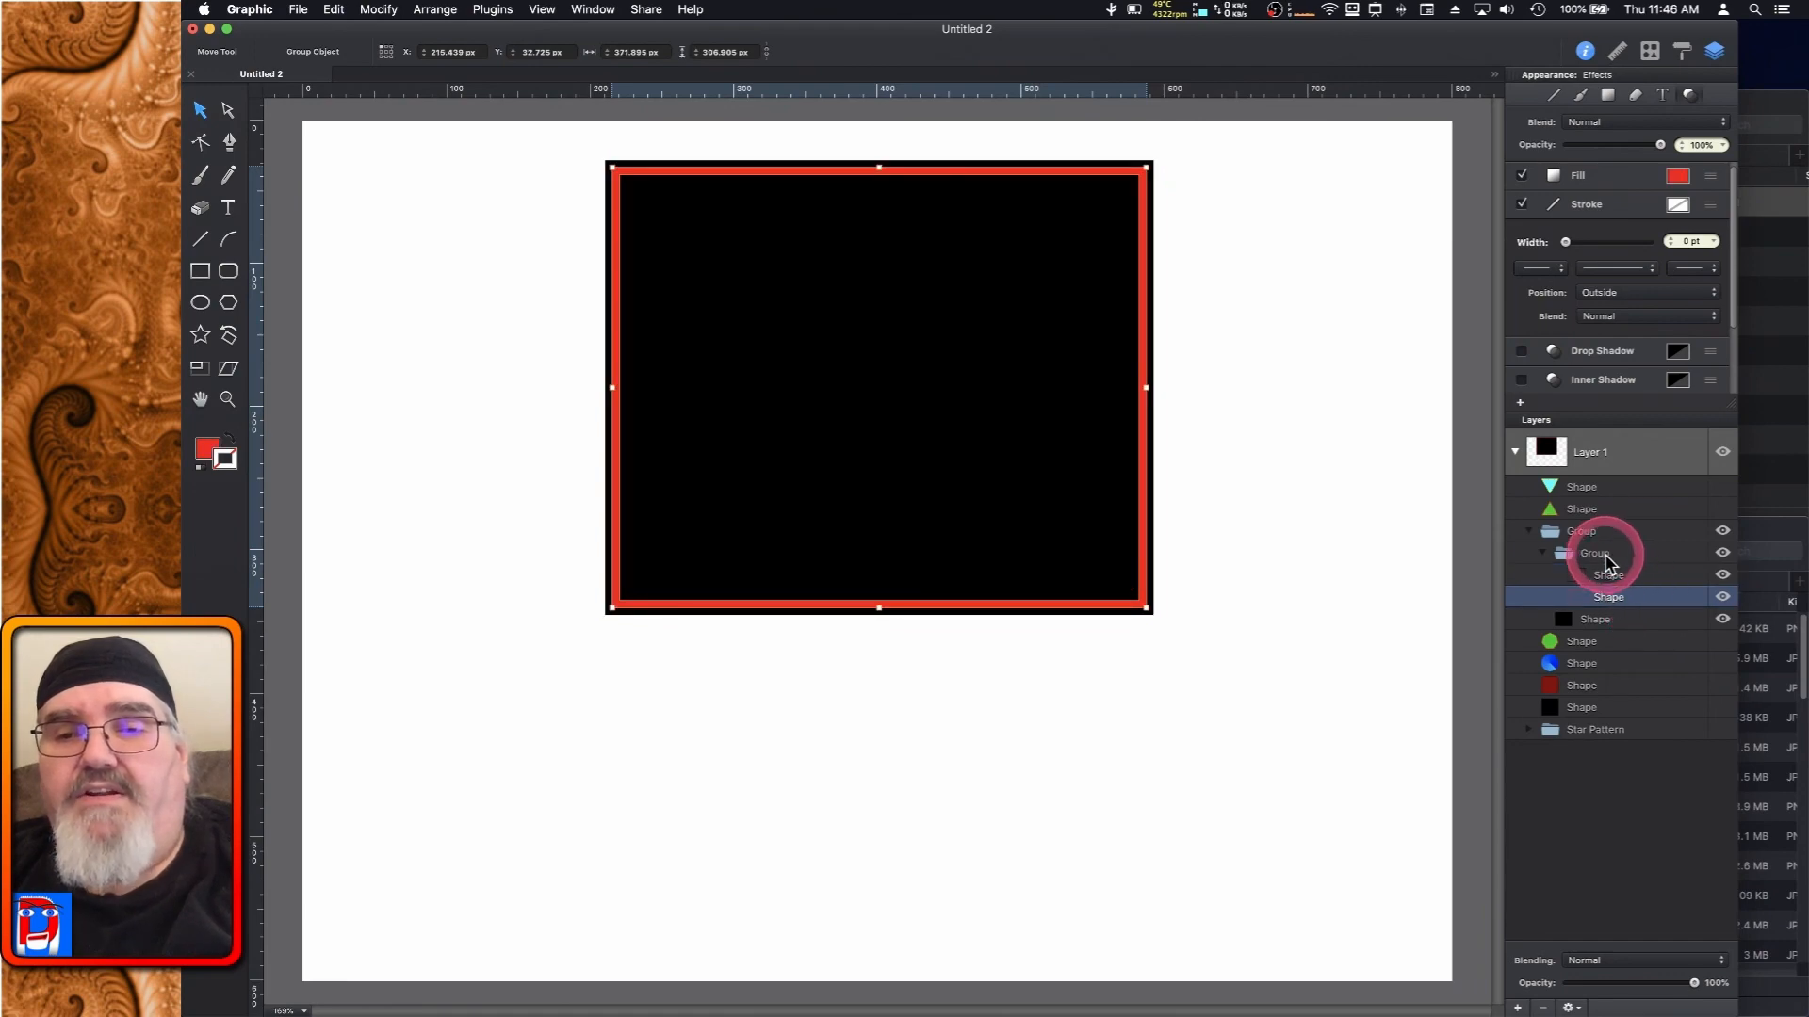
Select the outer group and shrink it from its upper-right corner to about 298 by 247 px
click(1585, 533)
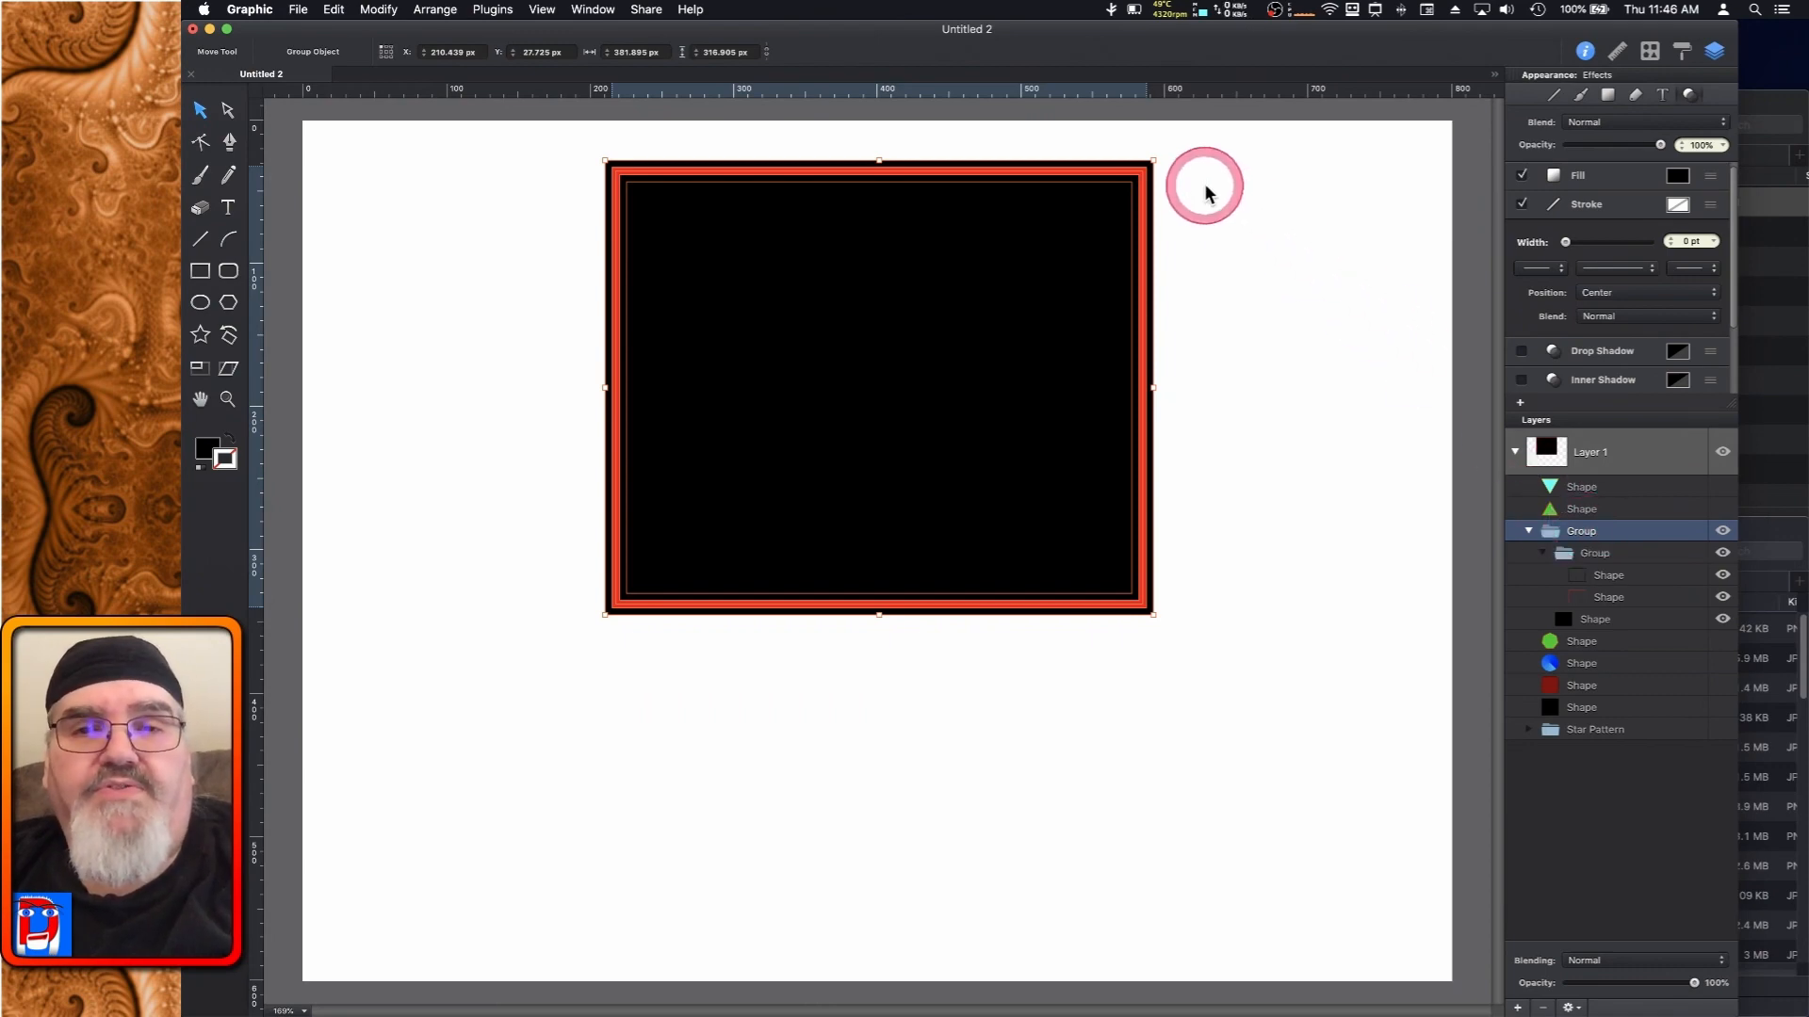
click(1180, 166)
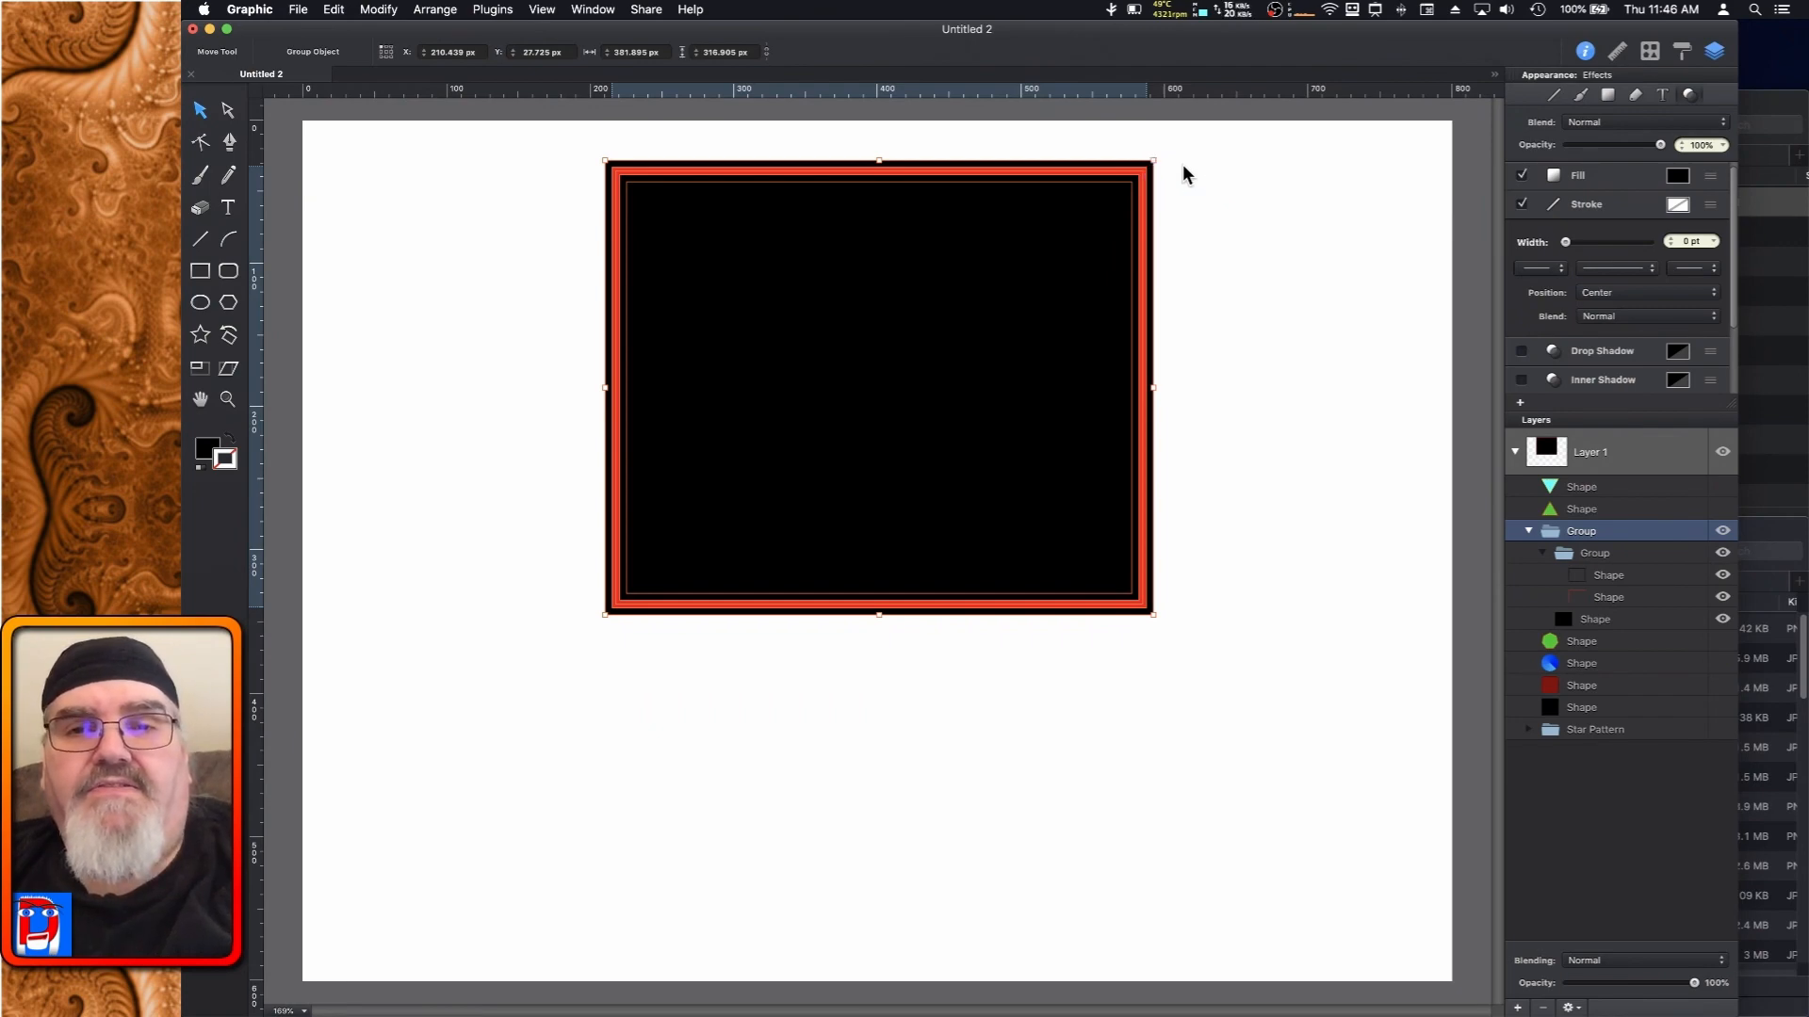
click(1153, 162)
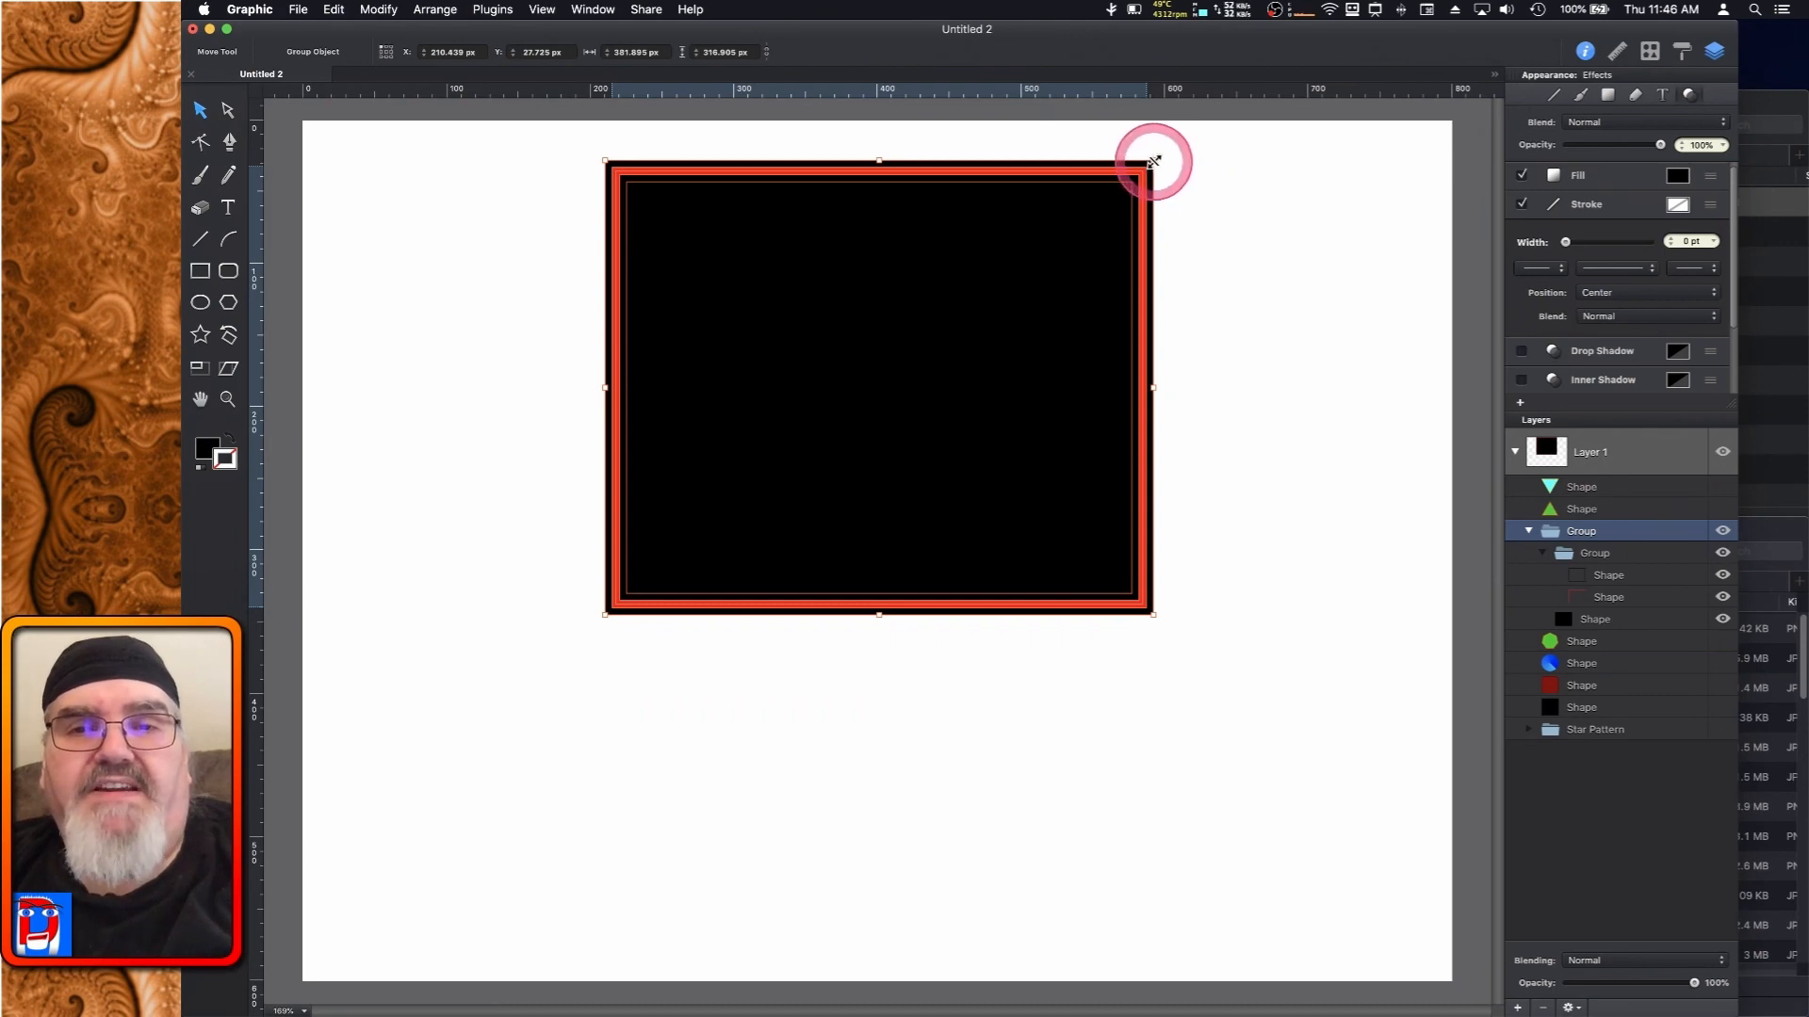
drag(1153, 162, 1144, 260)
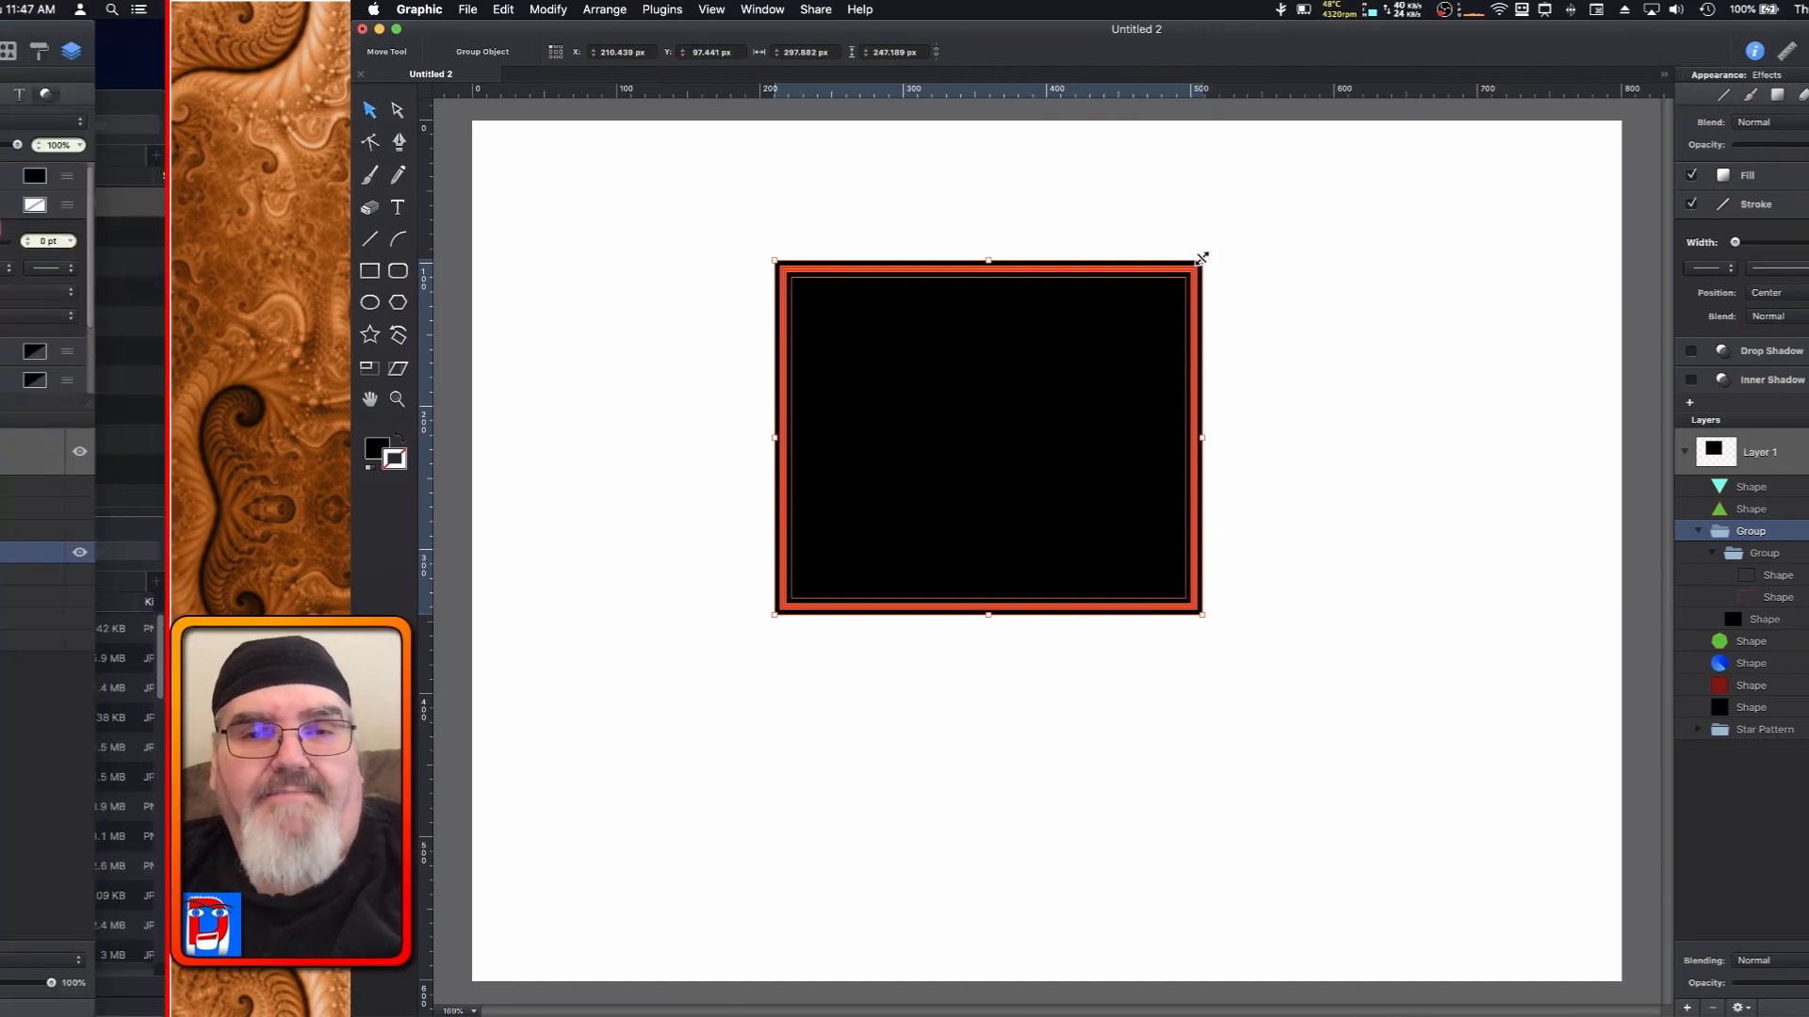
Give the plain black rectangle a red stroke, setting its alpha to 100% and the red channel to its maximum
click(1619, 213)
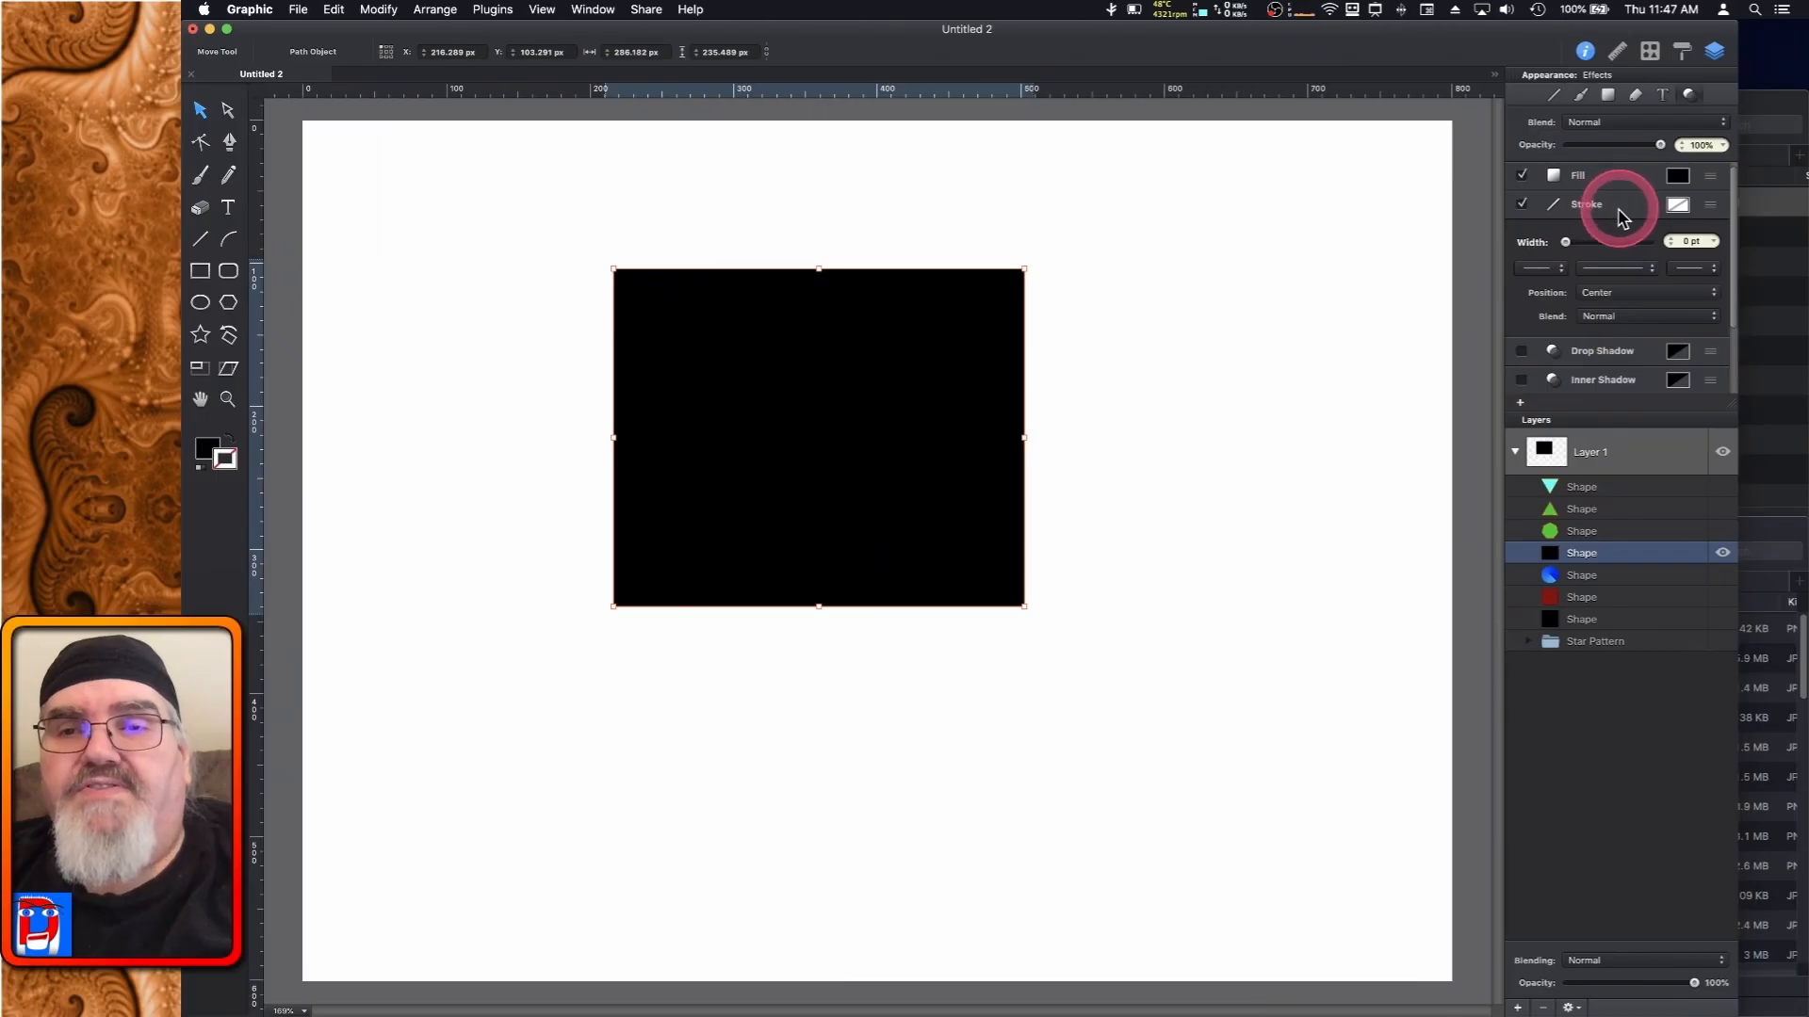
click(1677, 206)
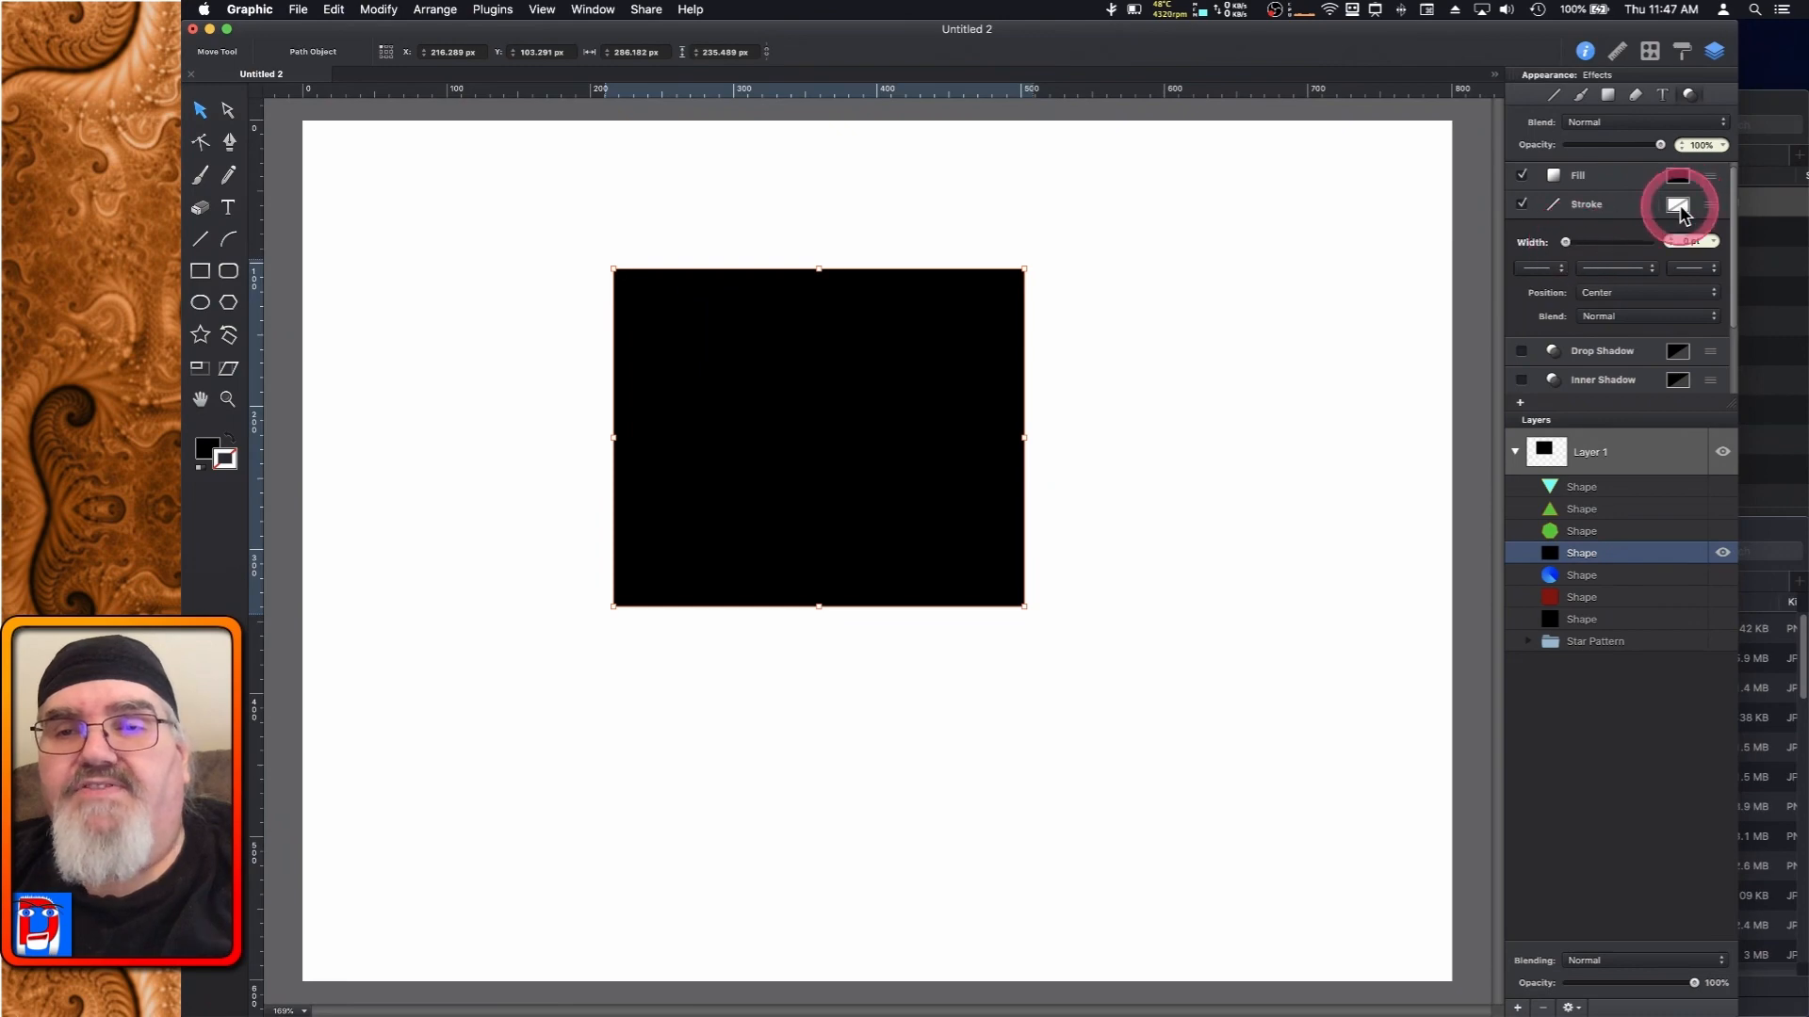
click(1477, 354)
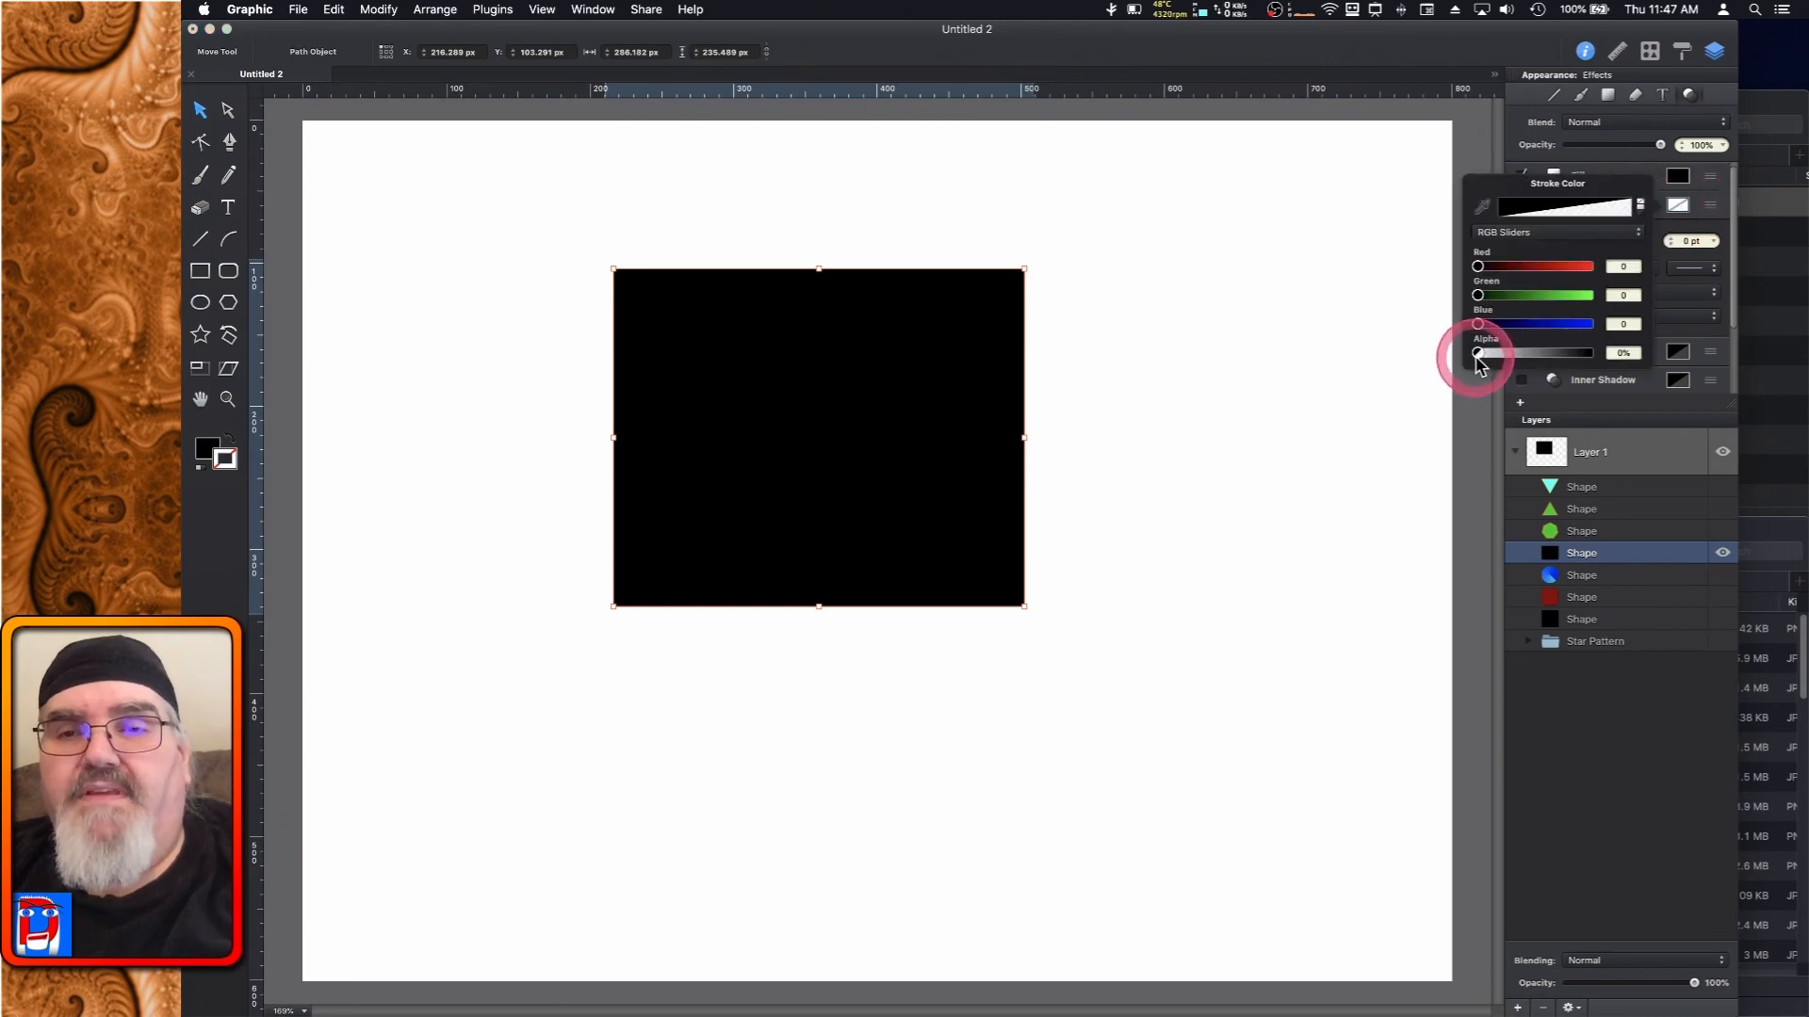
drag(1477, 354, 1630, 355)
click(1479, 268)
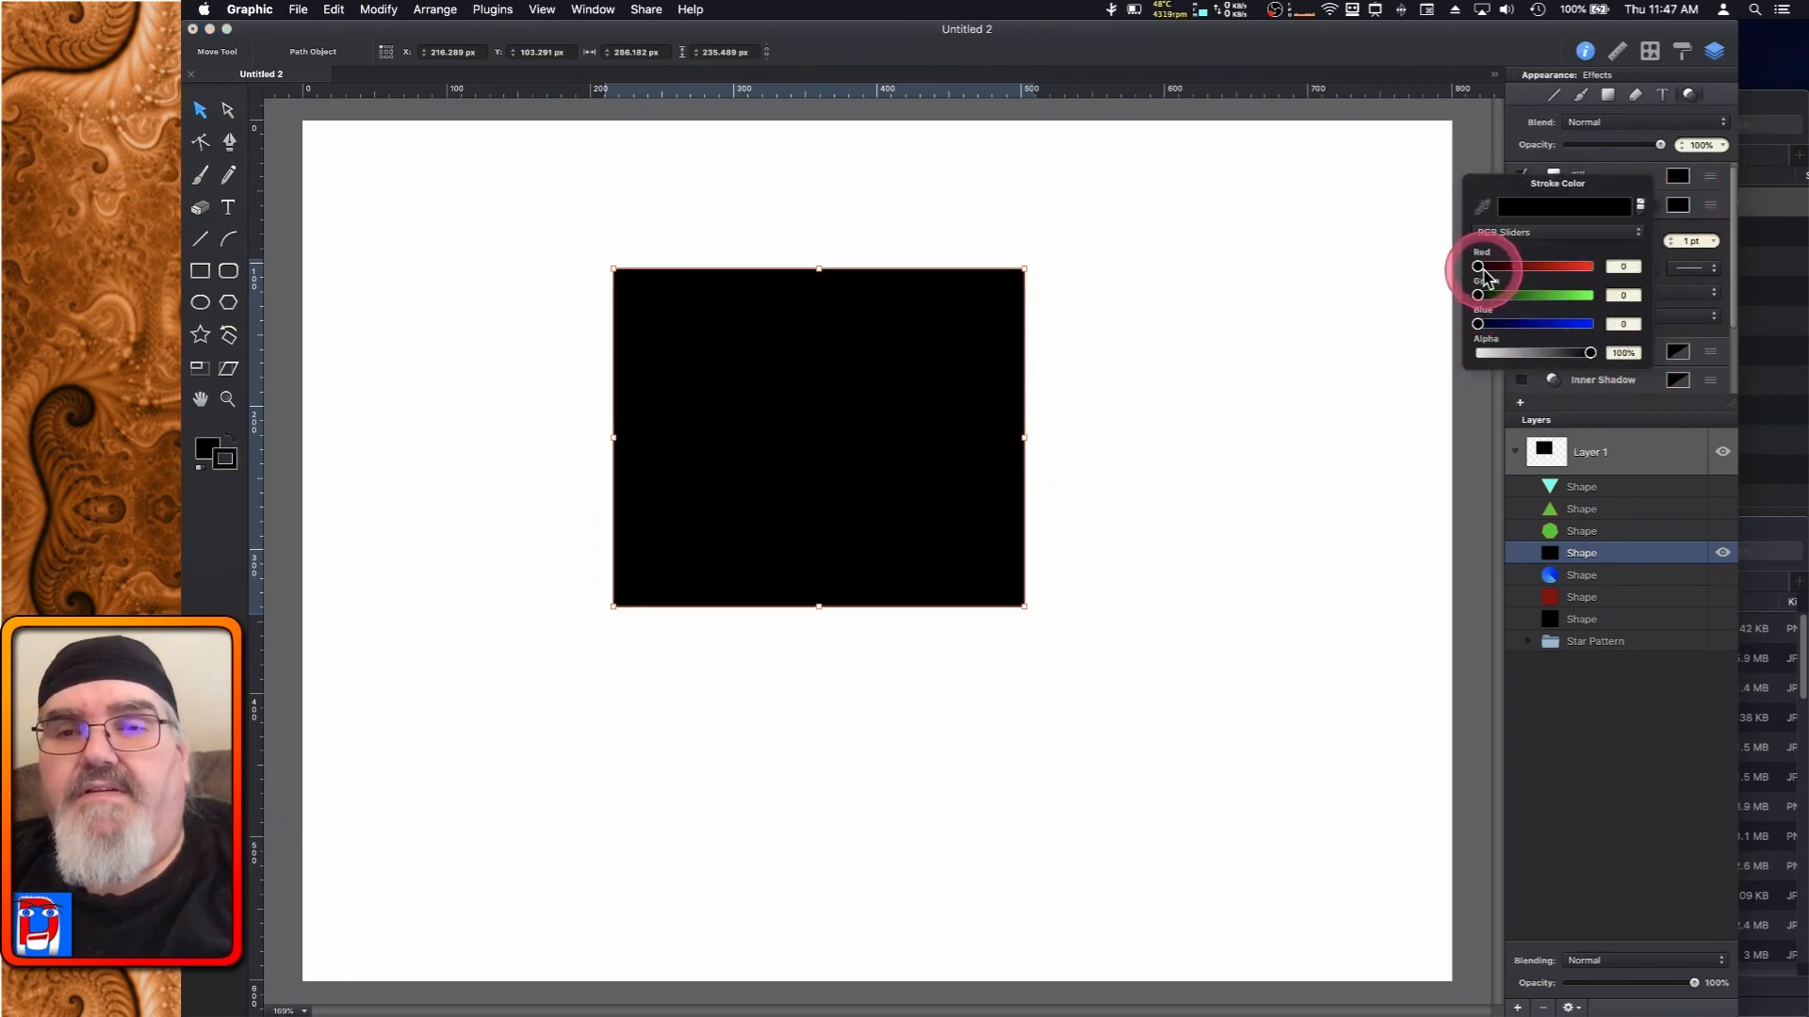
drag(1484, 272, 1676, 273)
click(1678, 207)
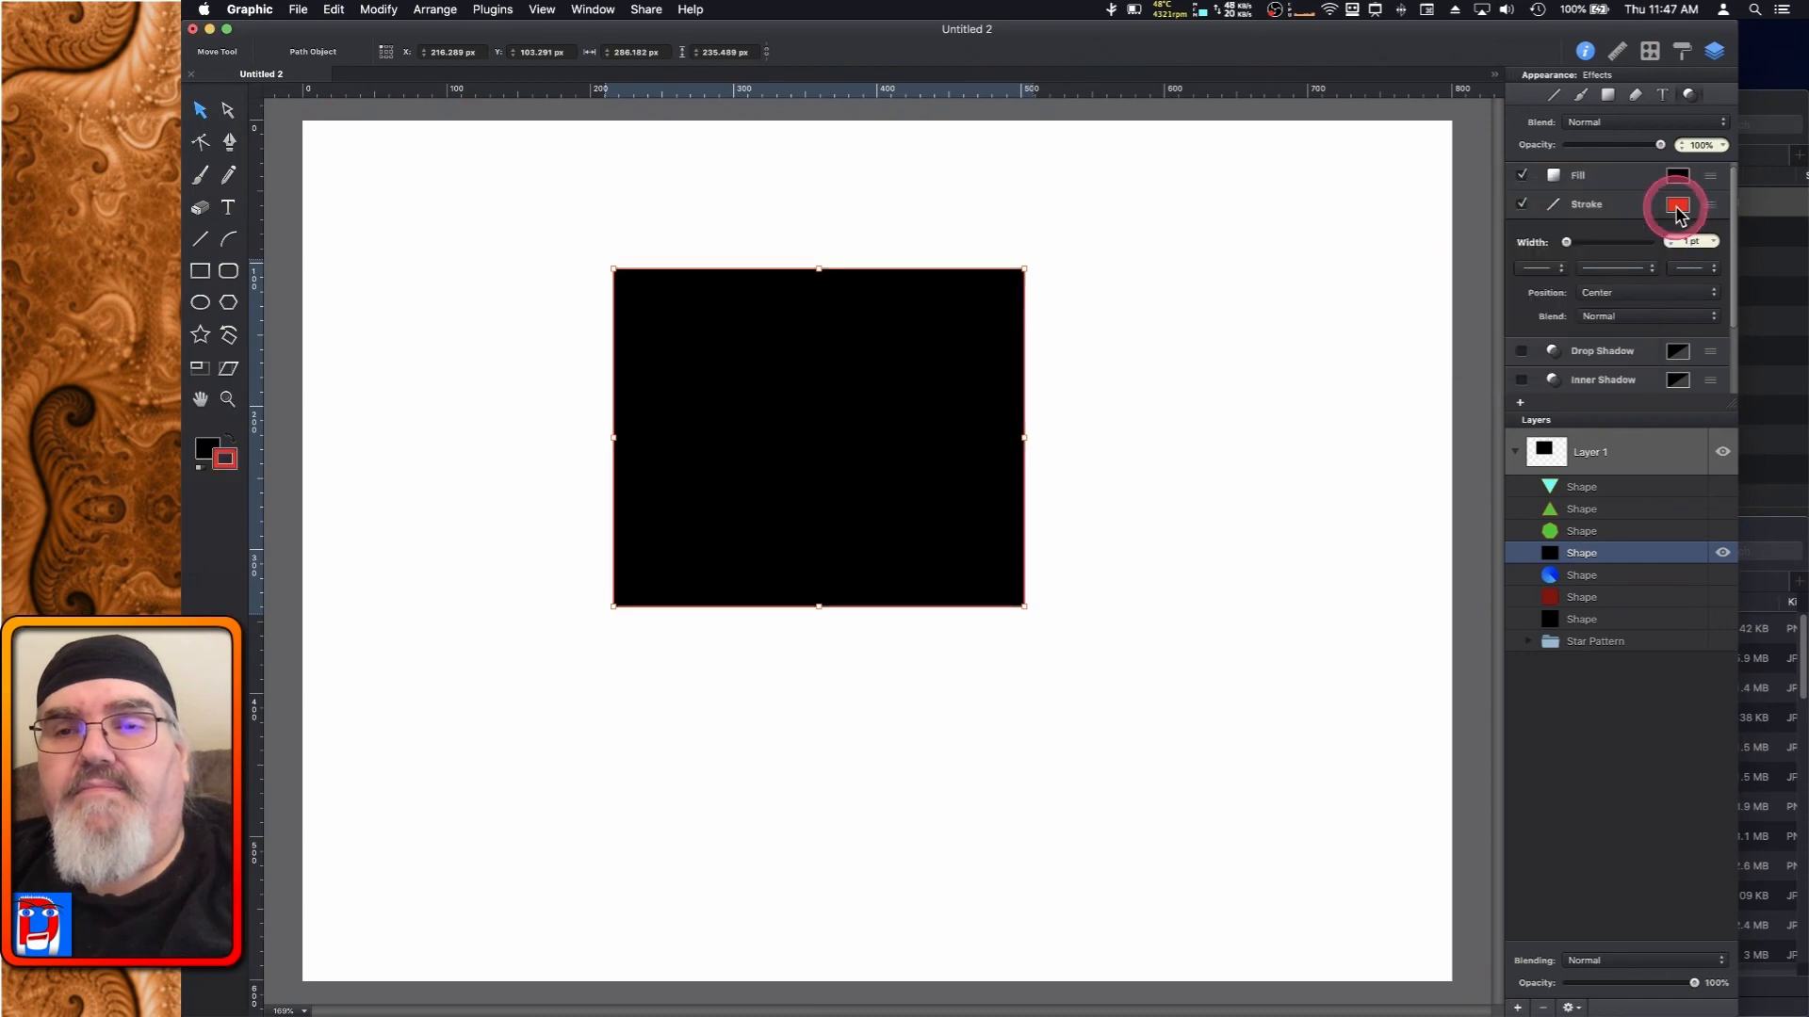
Set the red stroke's width to 3 pt and apply the first dashed line pattern to it
drag(1565, 242, 1573, 242)
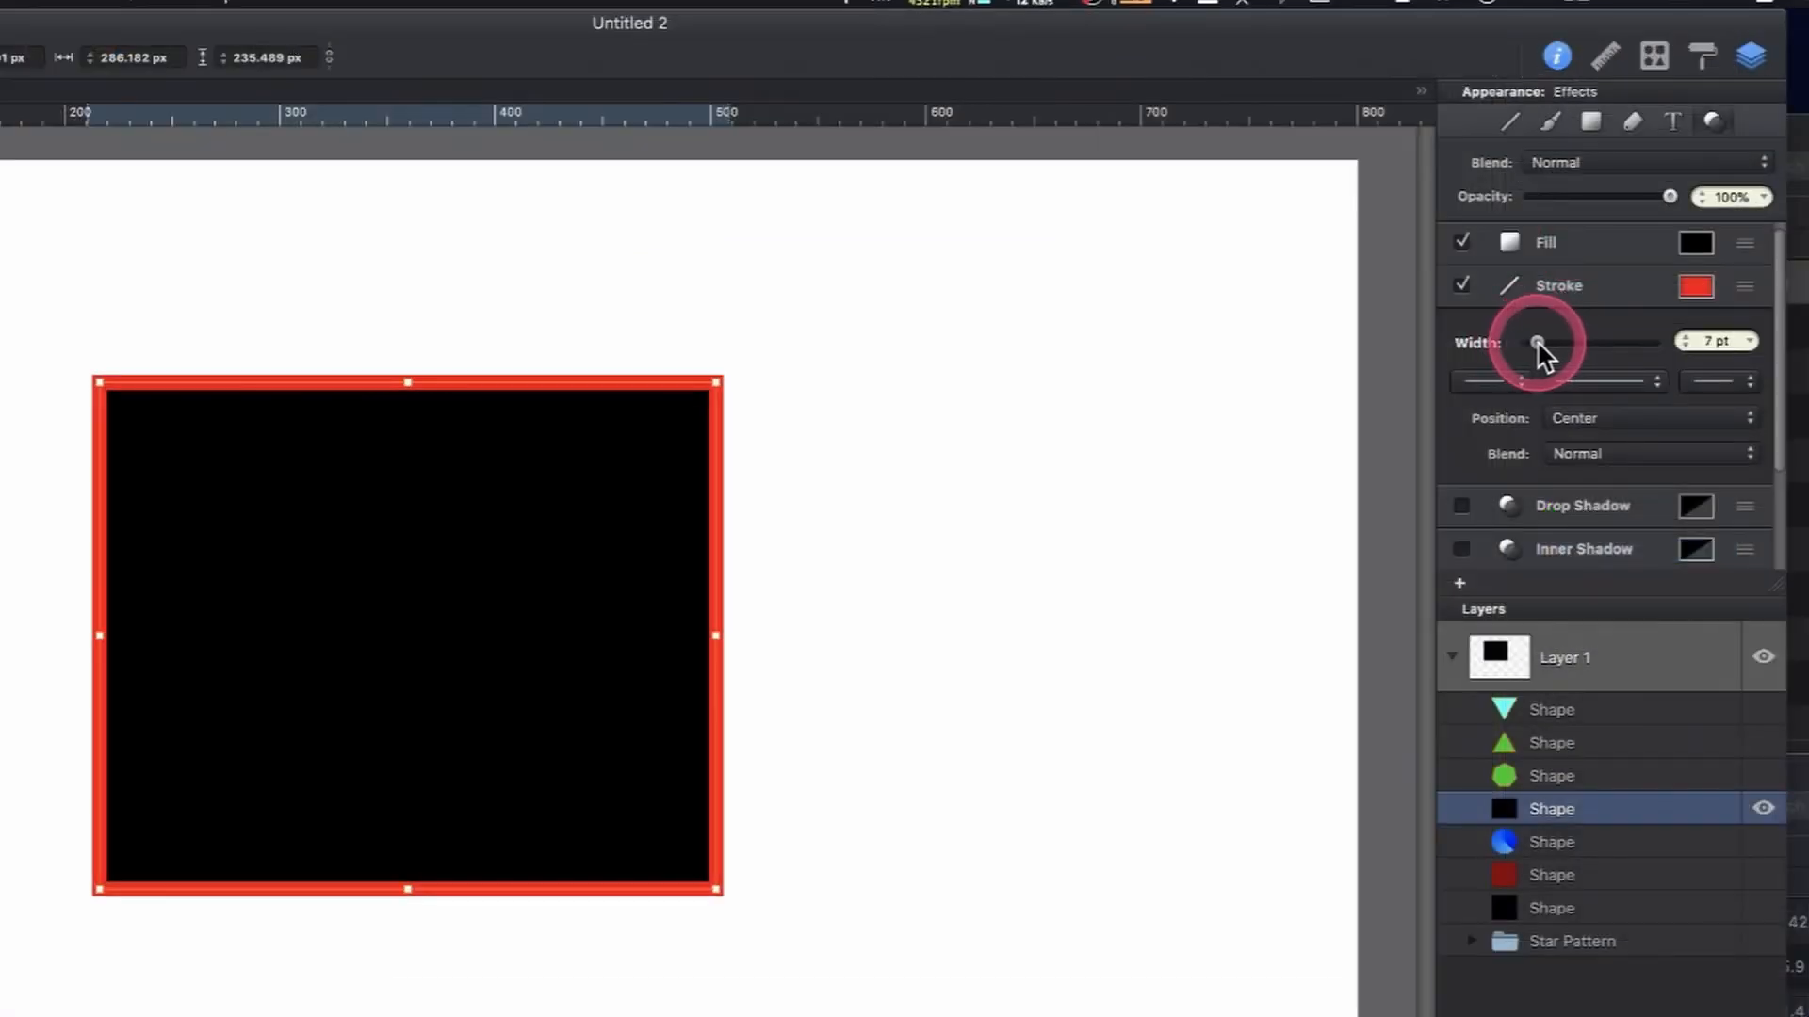
drag(1540, 343, 1533, 345)
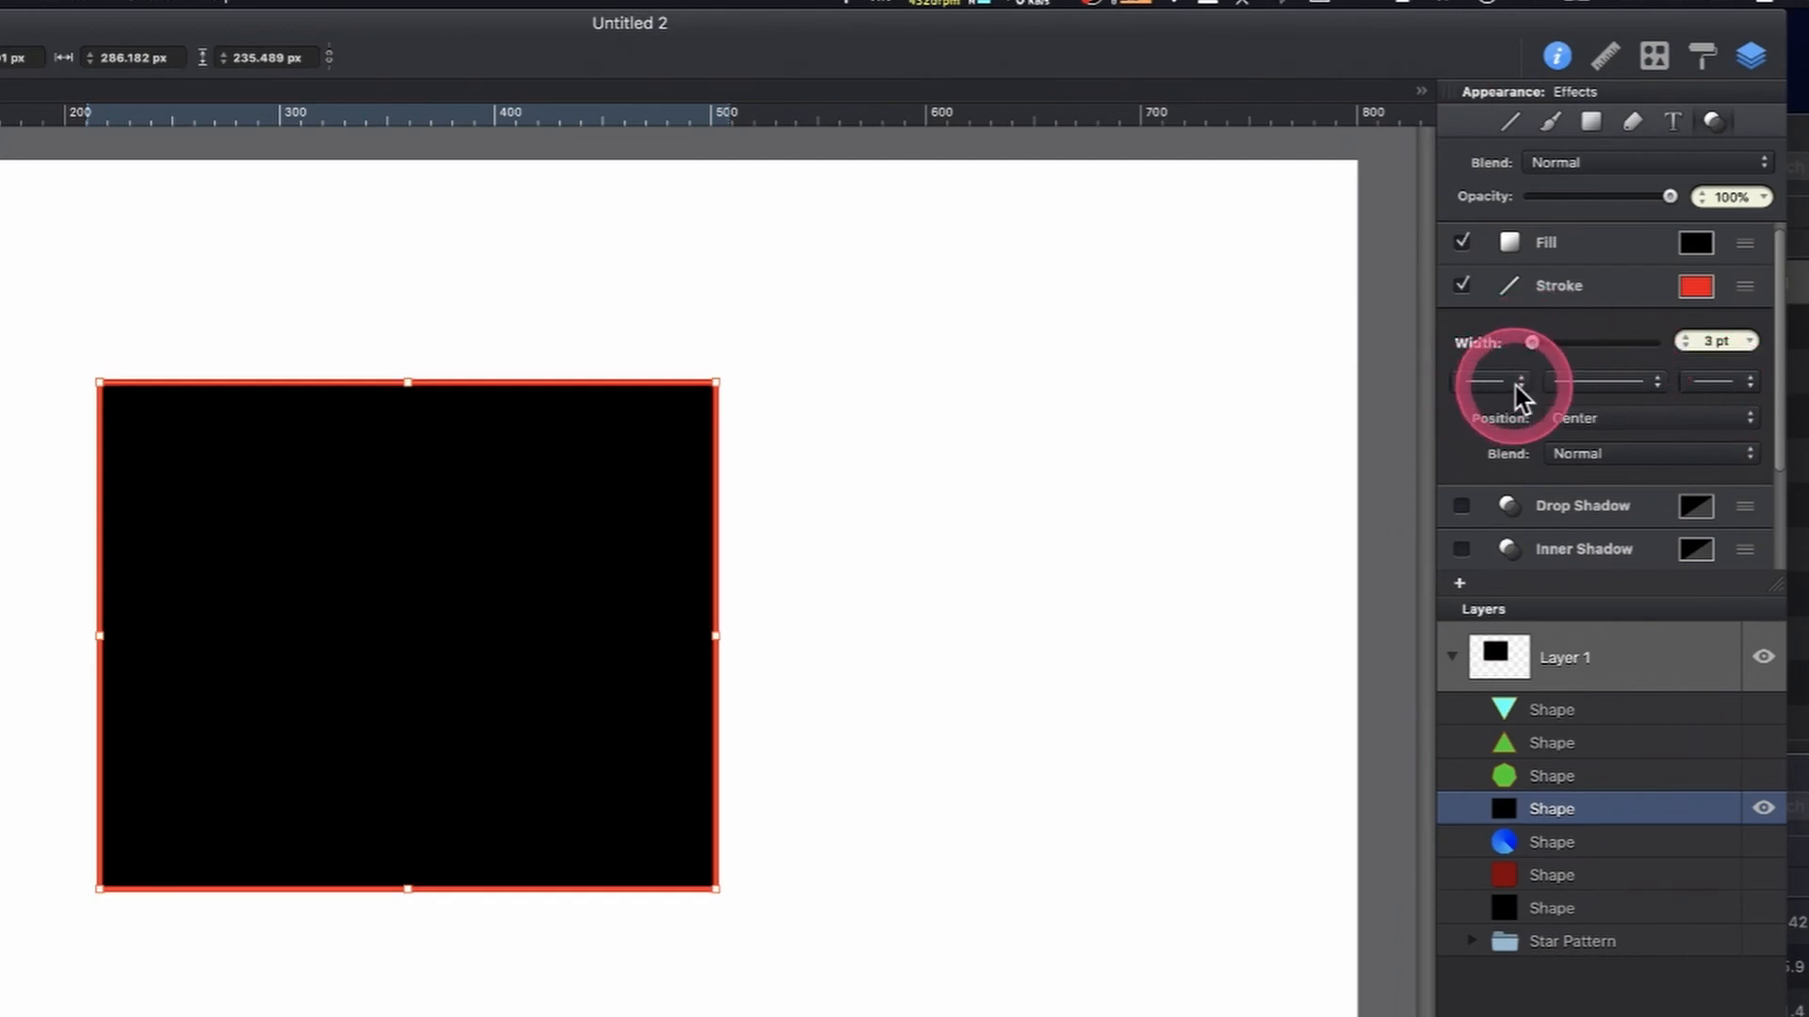
click(1608, 383)
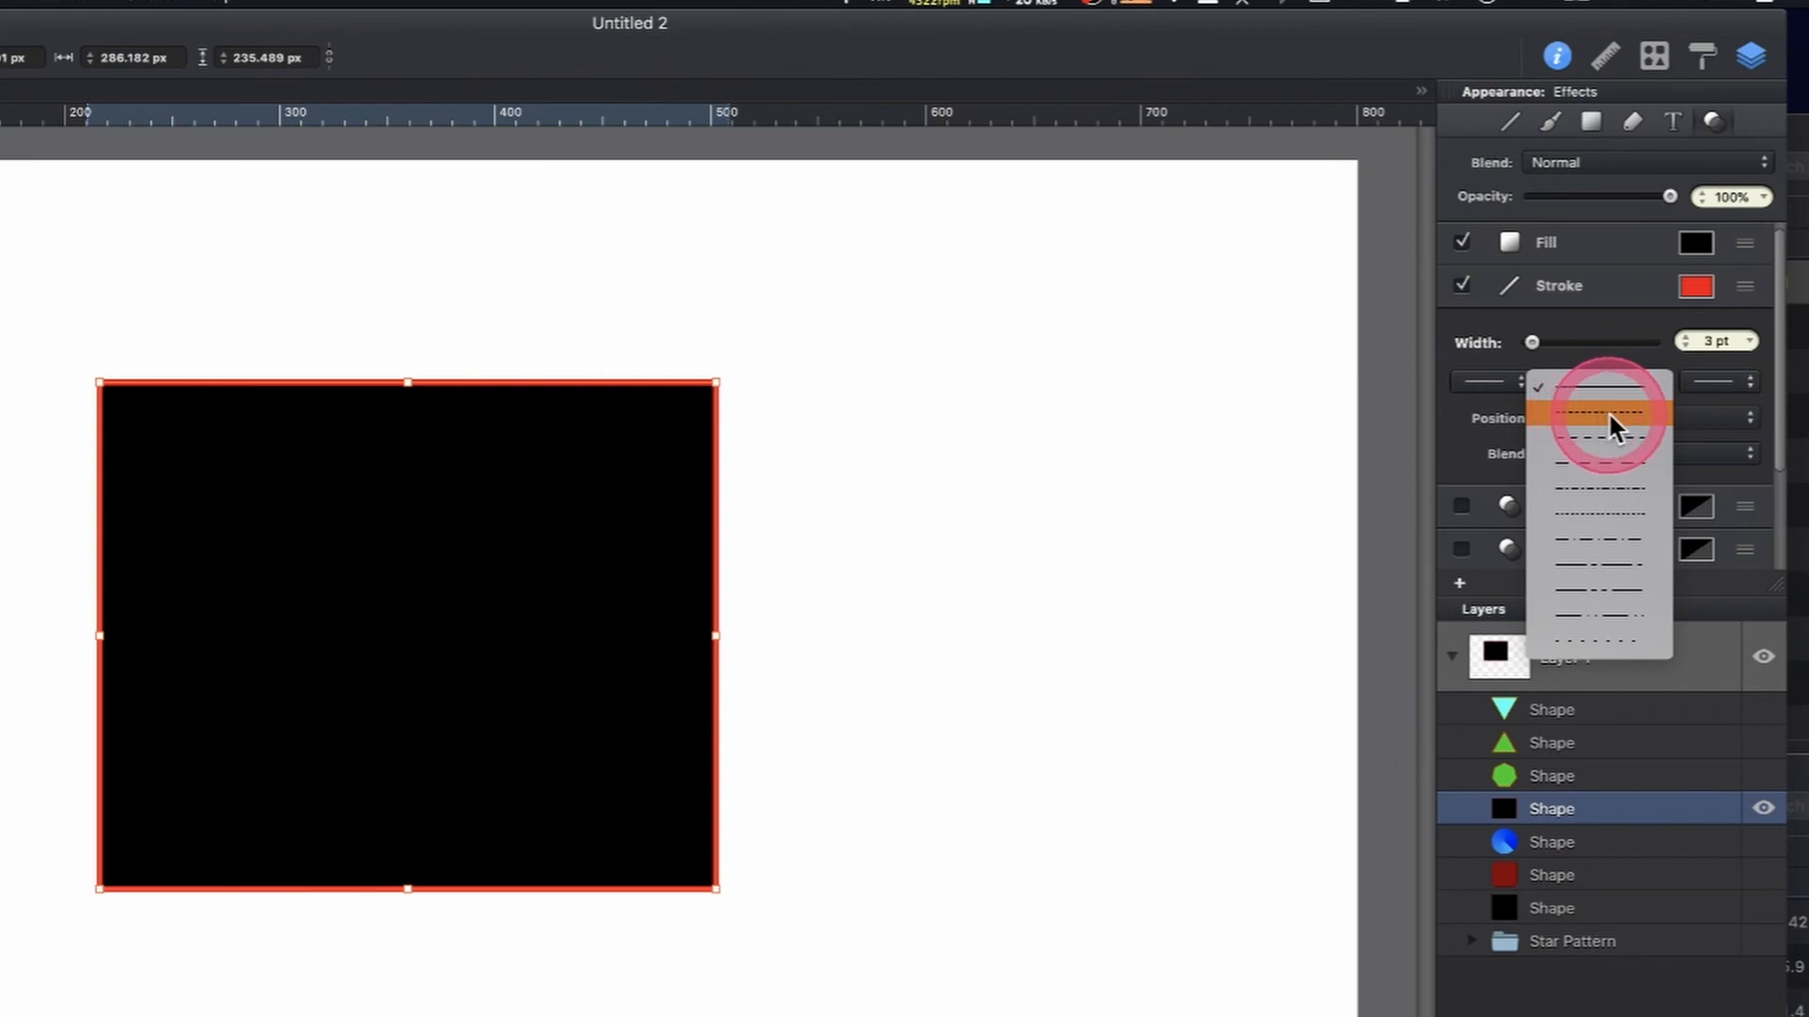
click(1609, 415)
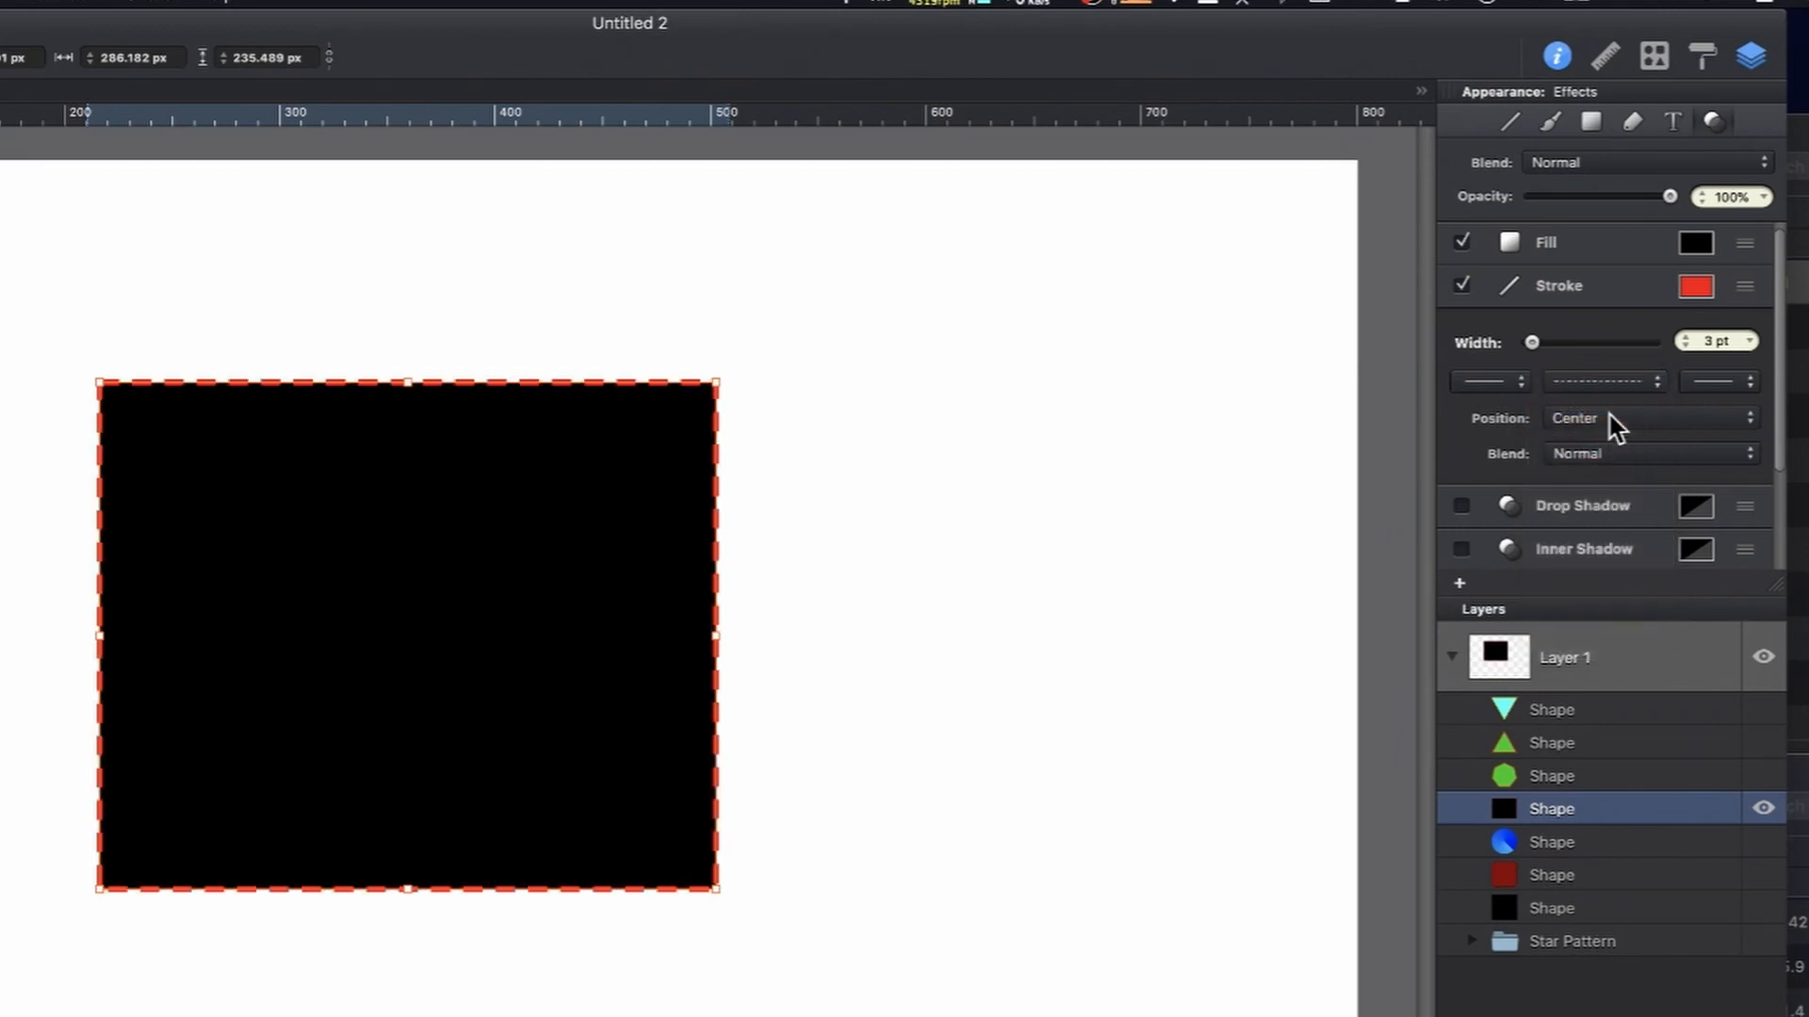
click(1532, 343)
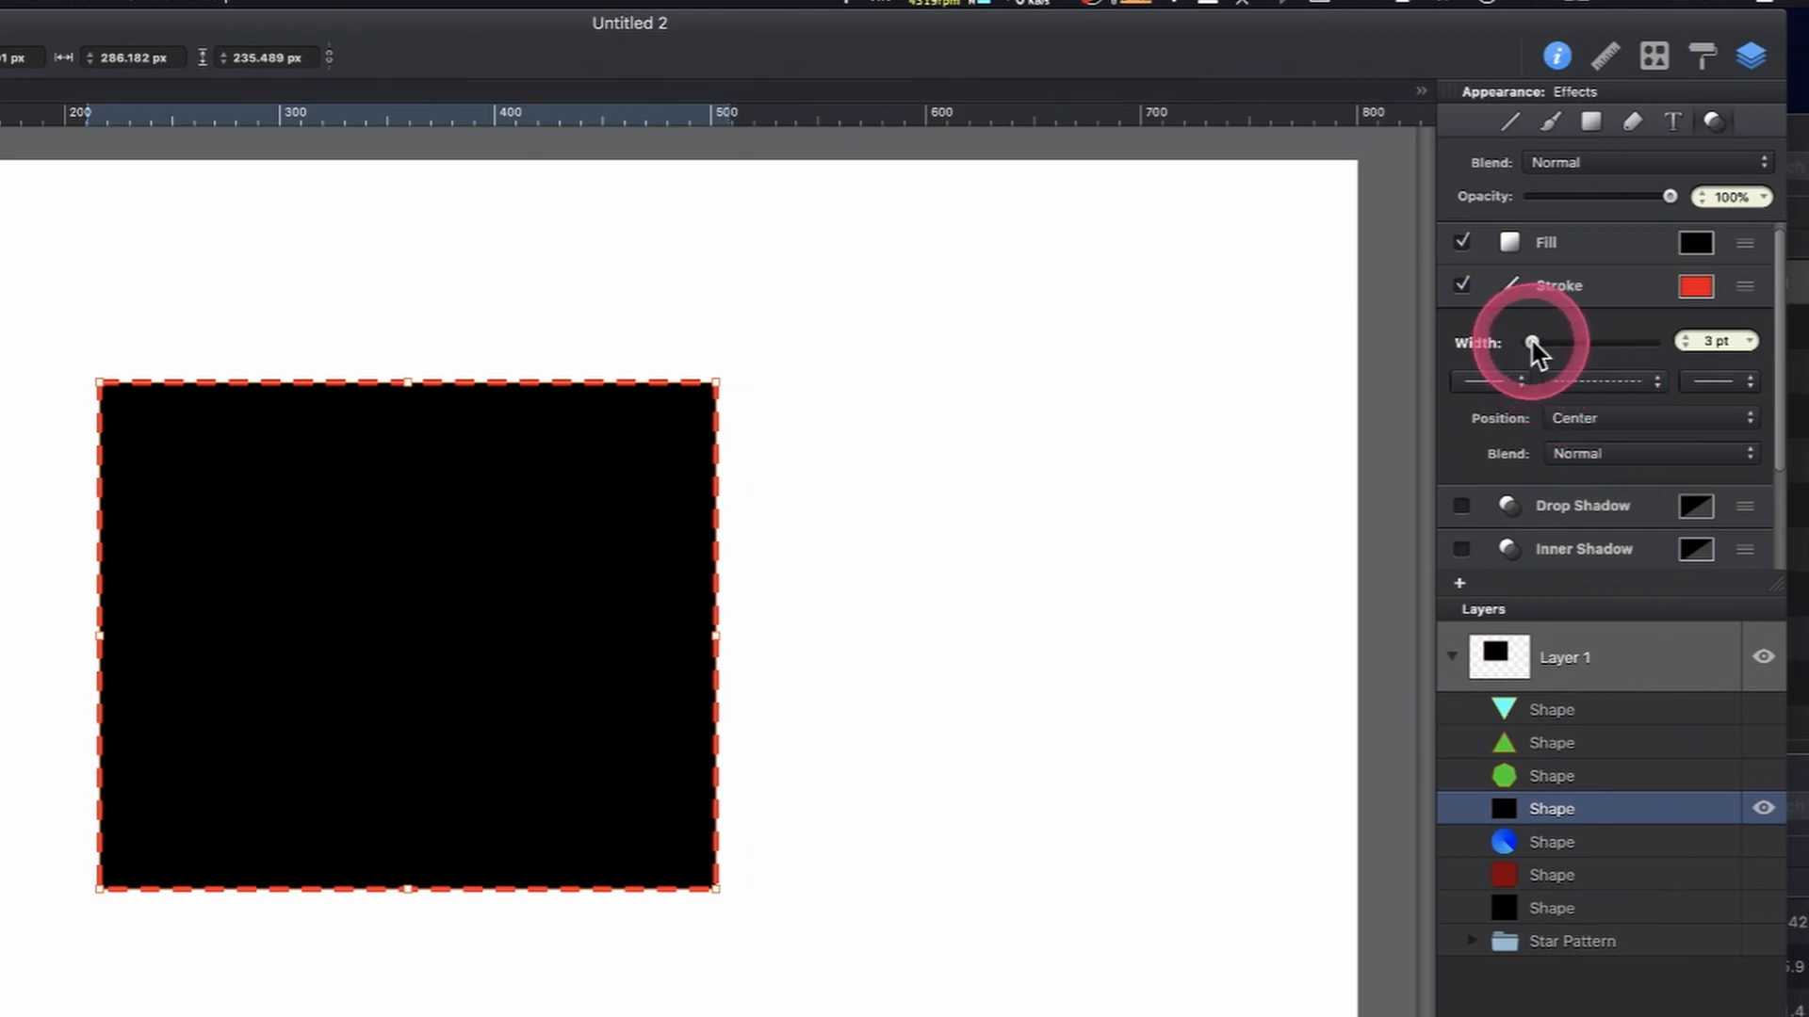
mouse_move(1532, 344)
mouse_down()
mouse_move(1550, 346)
mouse_move(1533, 345)
mouse_up()
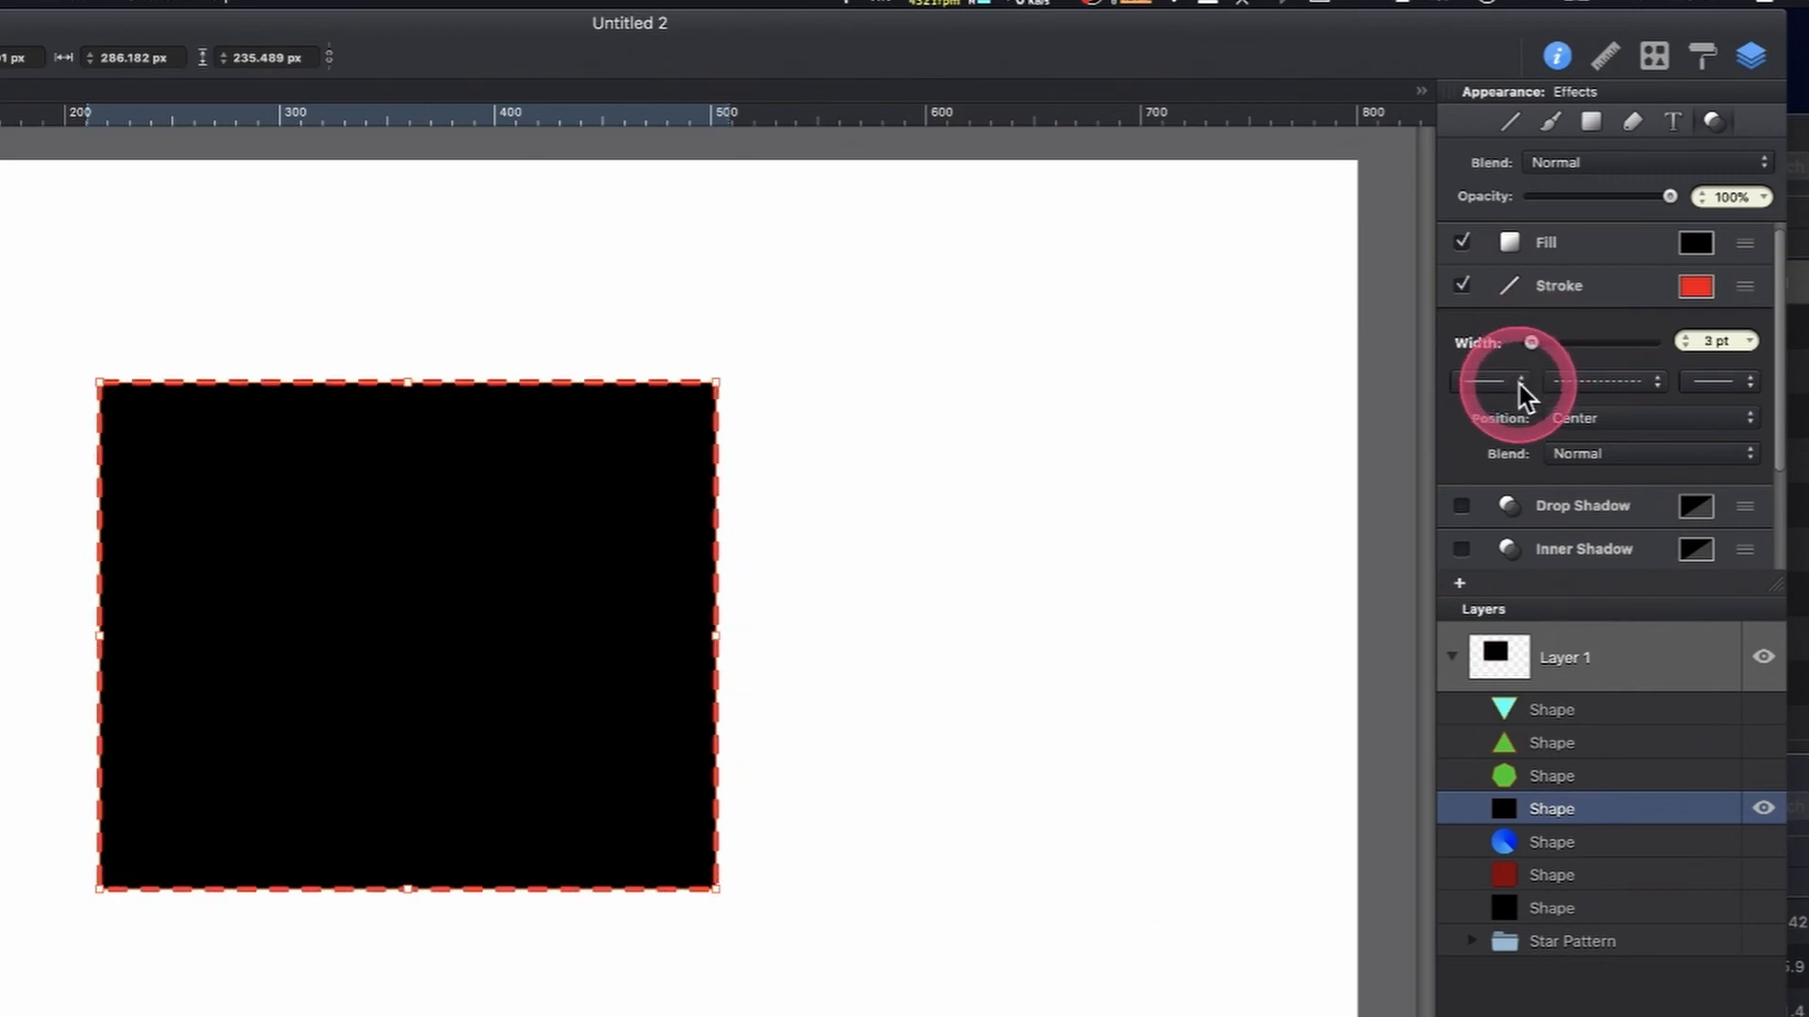
Choose the first solid arrowhead as the start style of the dashed red stroke
click(1518, 384)
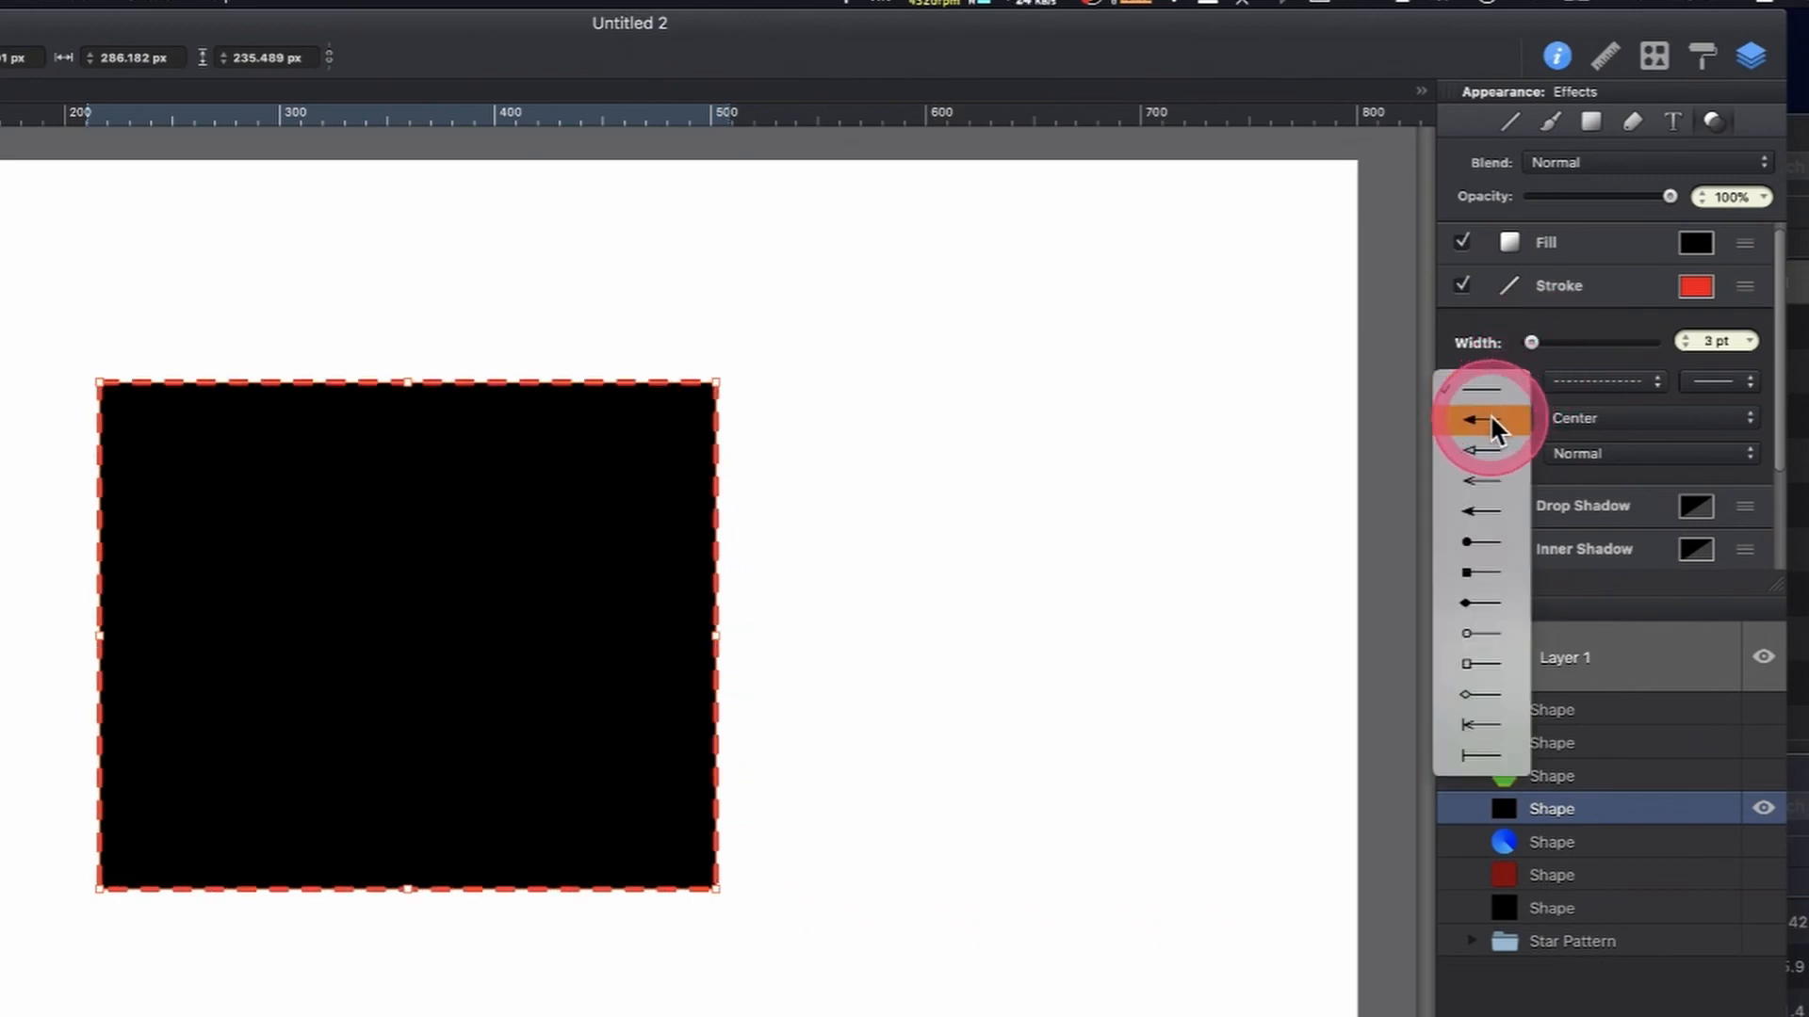
click(1489, 417)
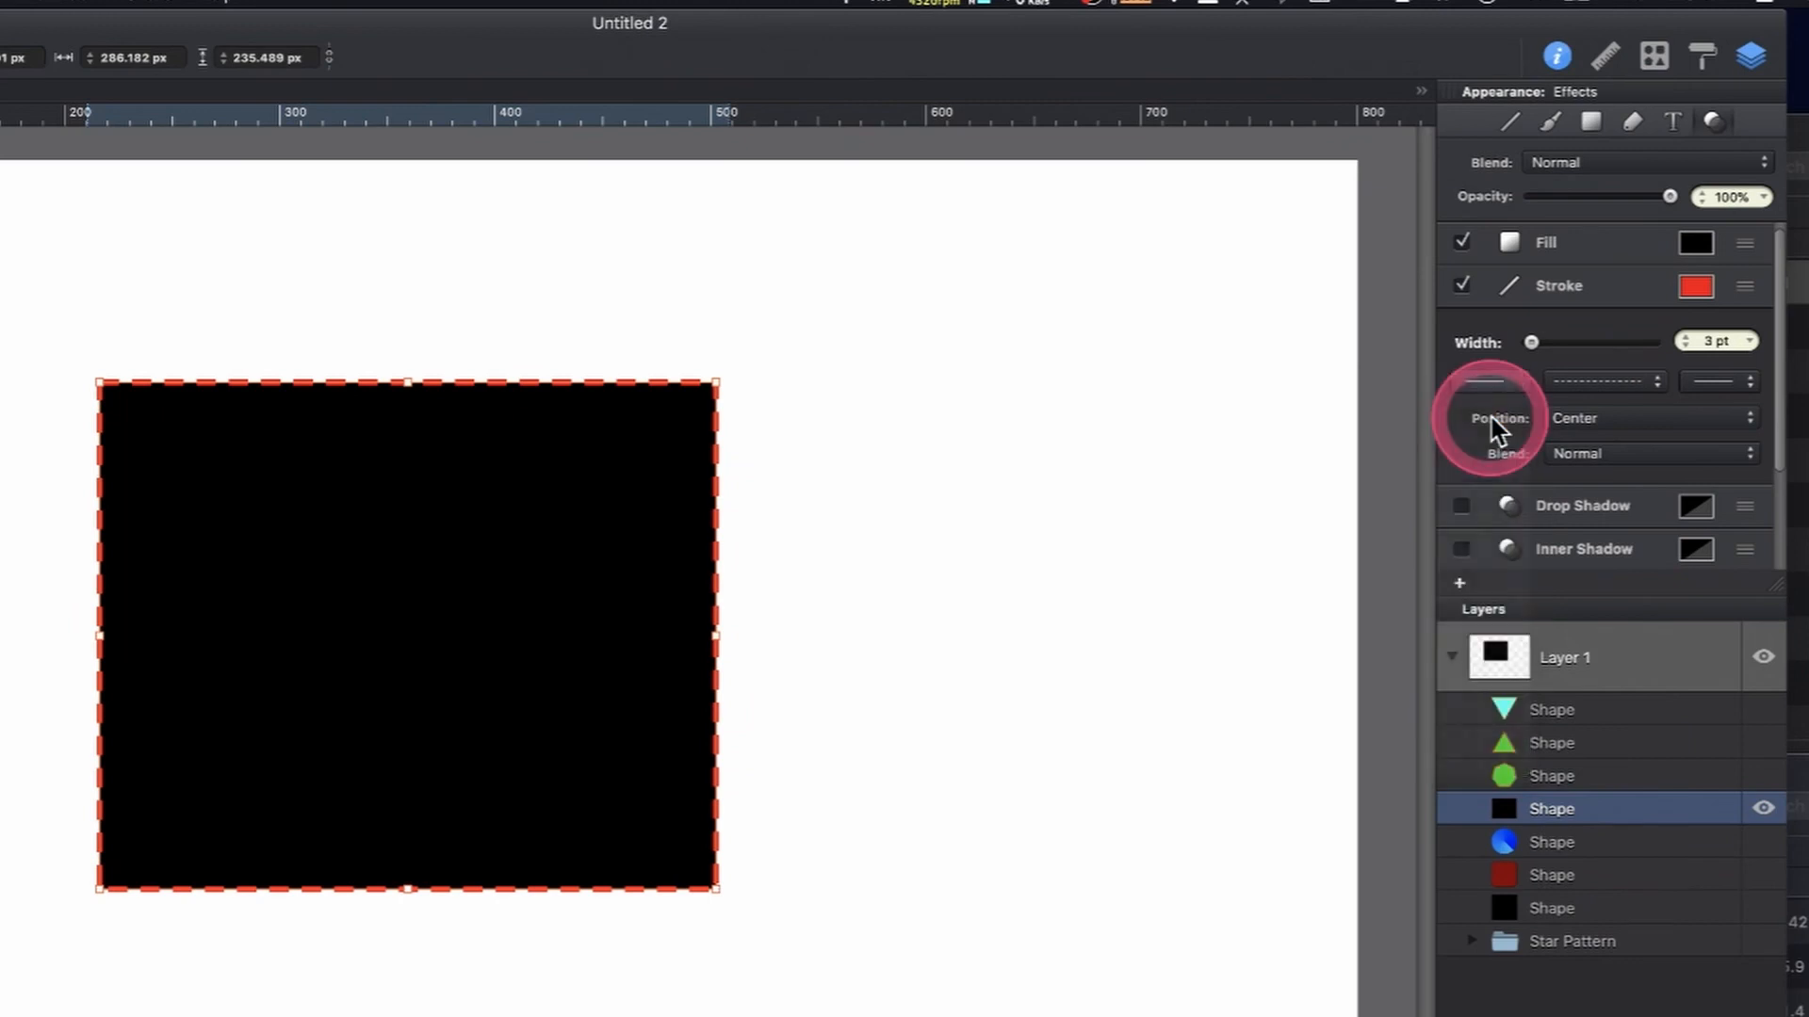
Give the red stroke the first solid arrowhead as its end style and set its position to Inside
click(1745, 385)
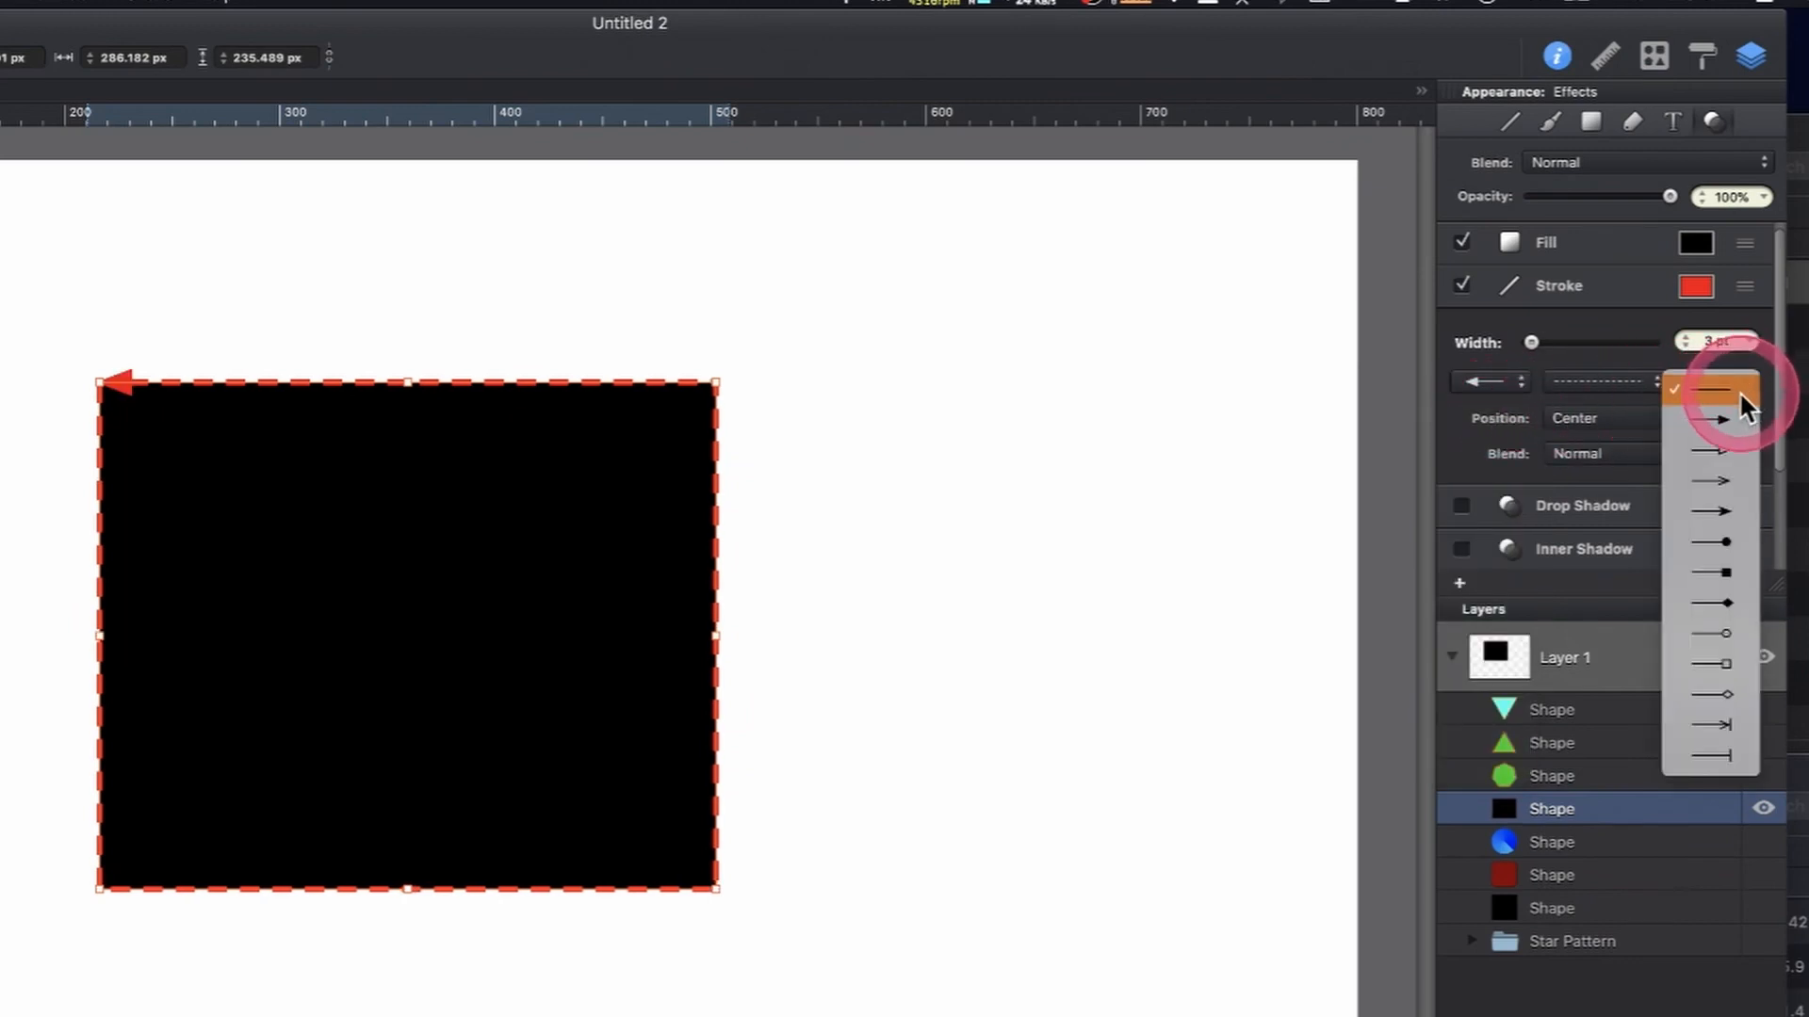
click(1725, 421)
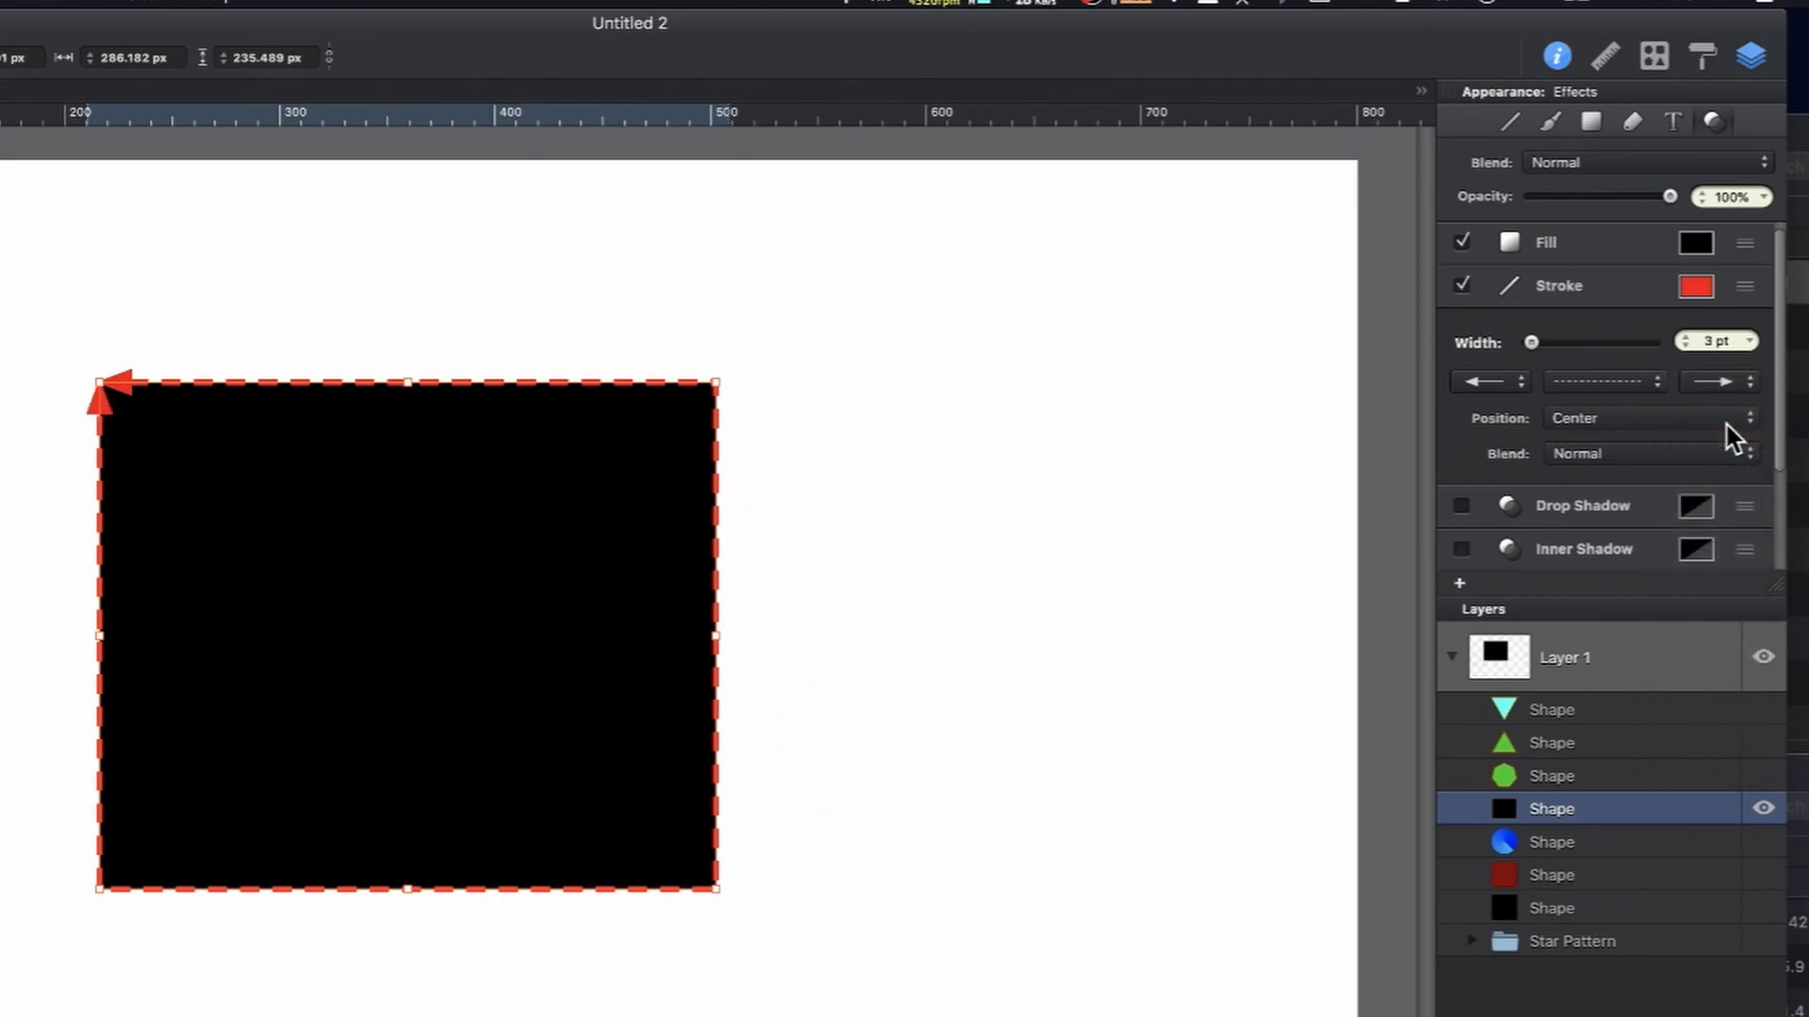
click(1677, 424)
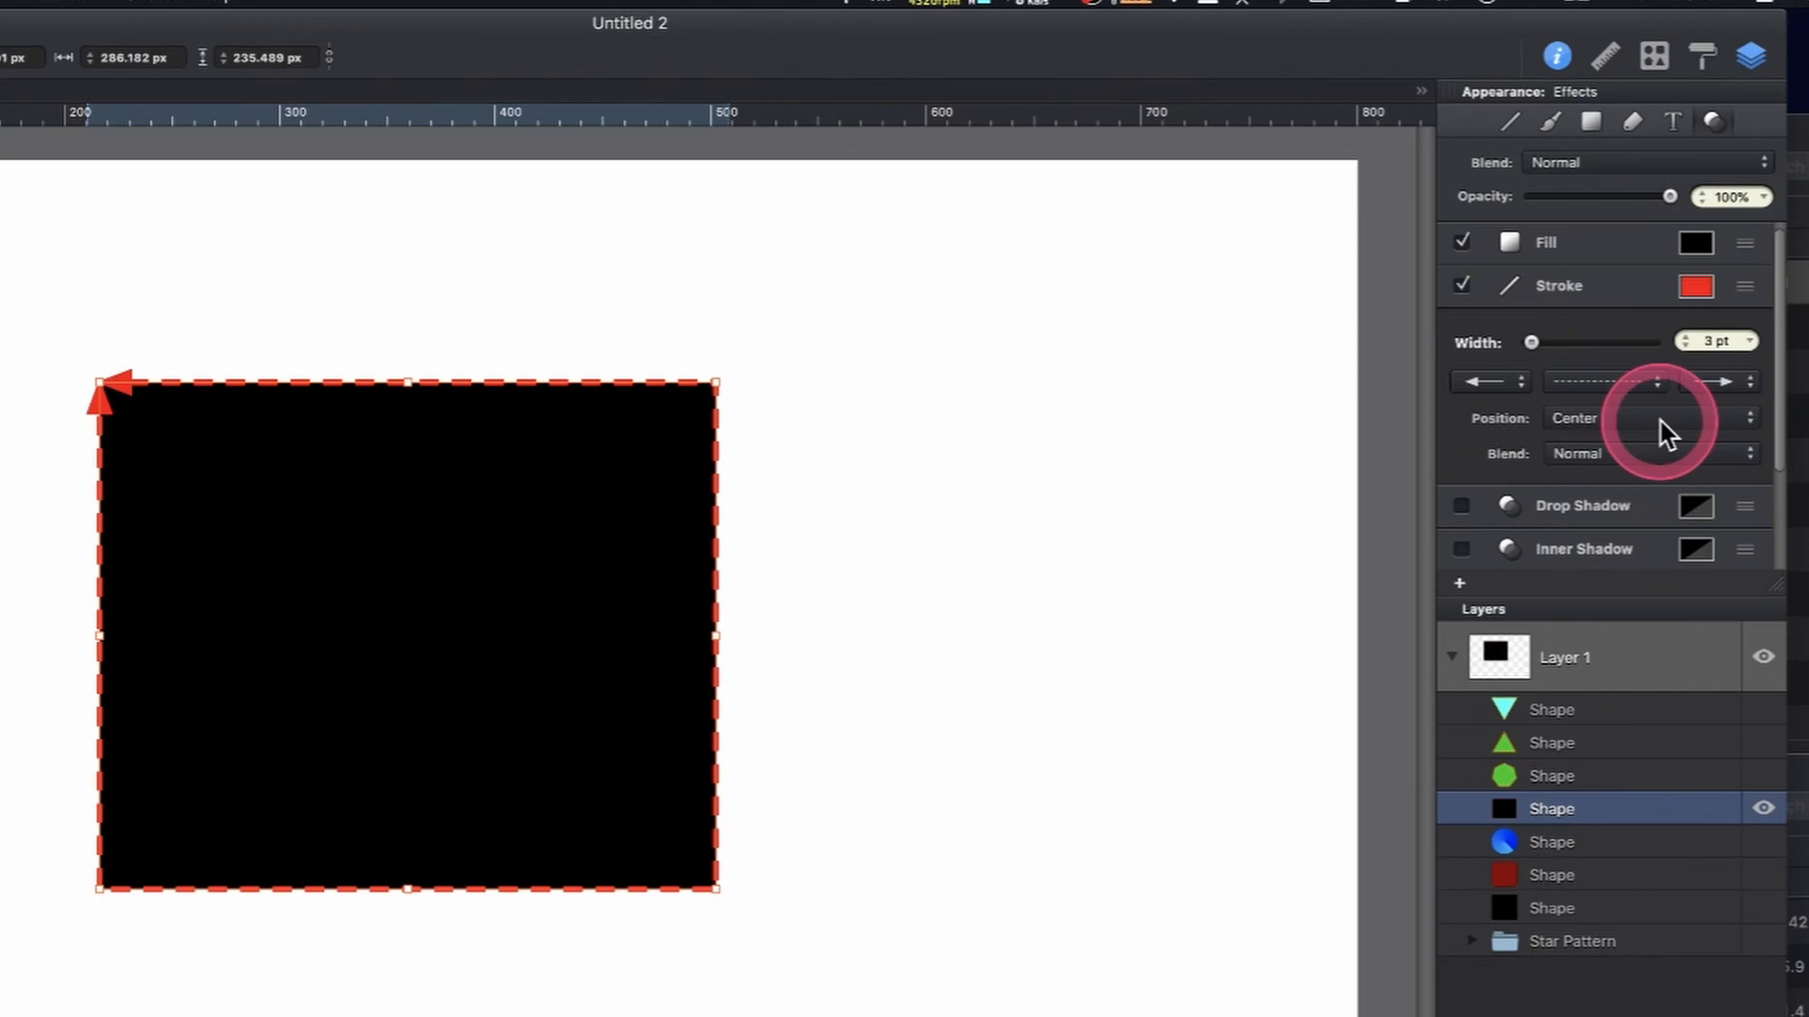
click(1666, 431)
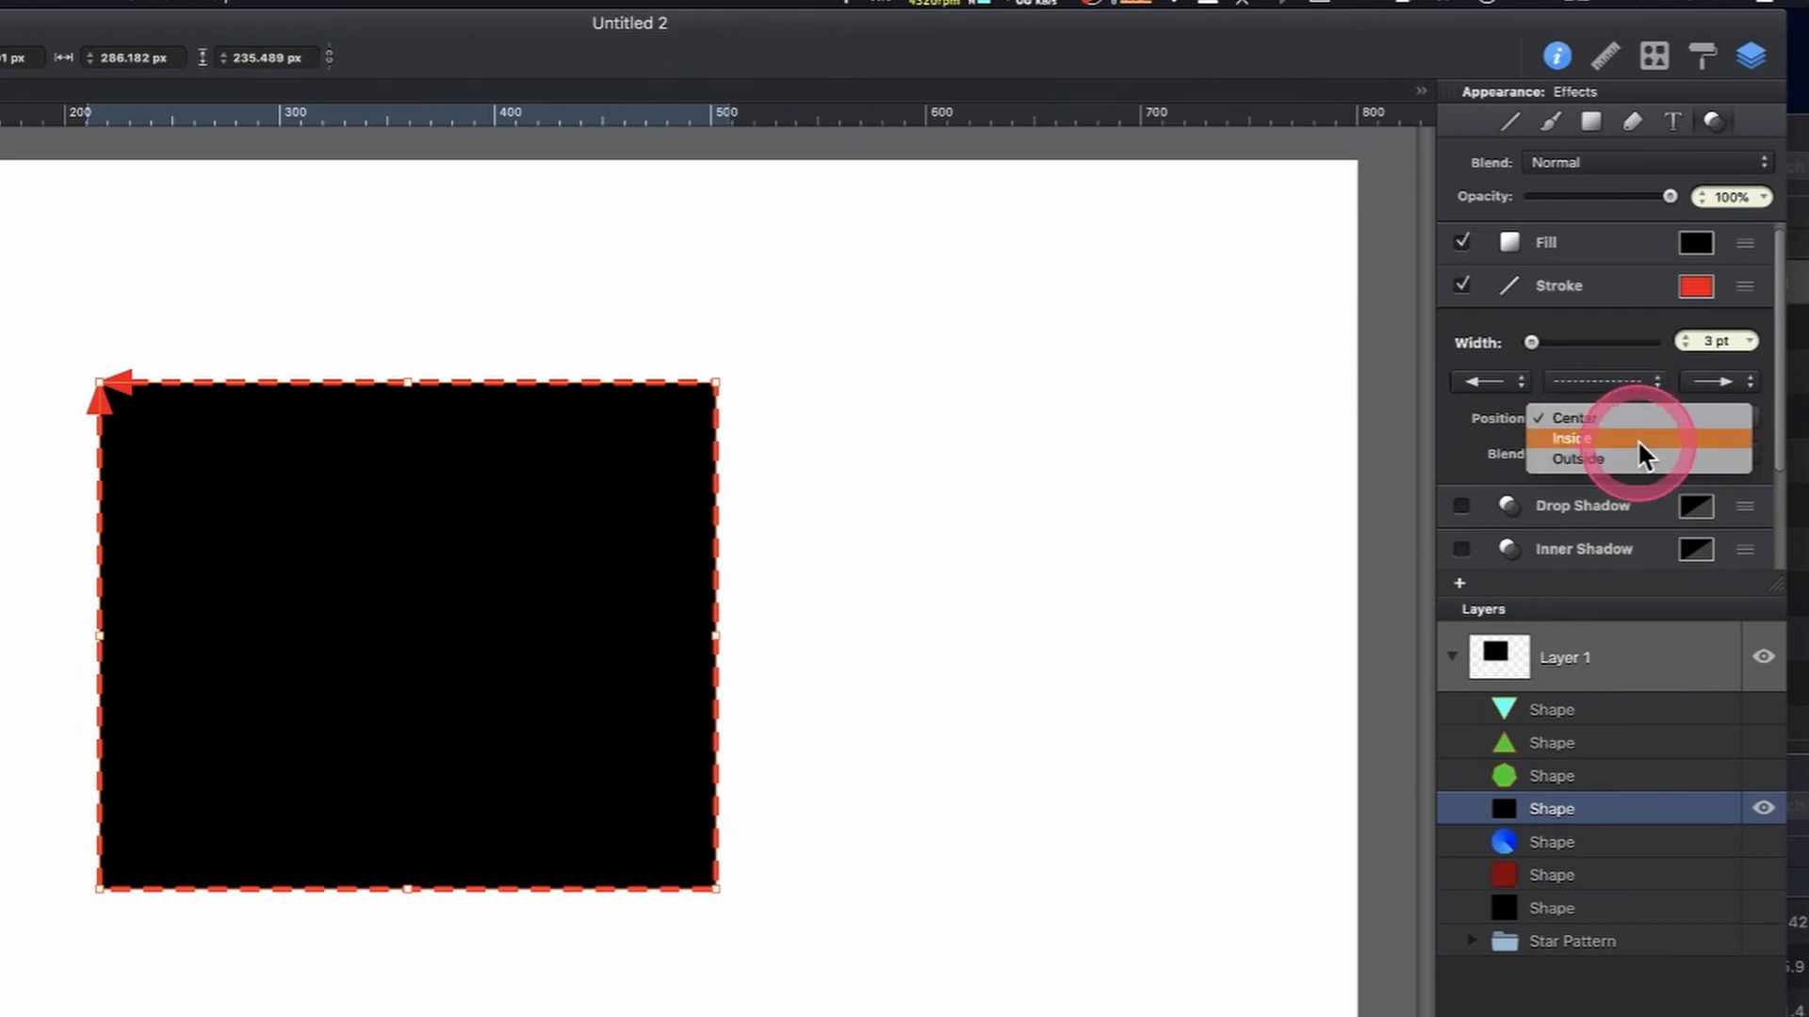
click(1639, 441)
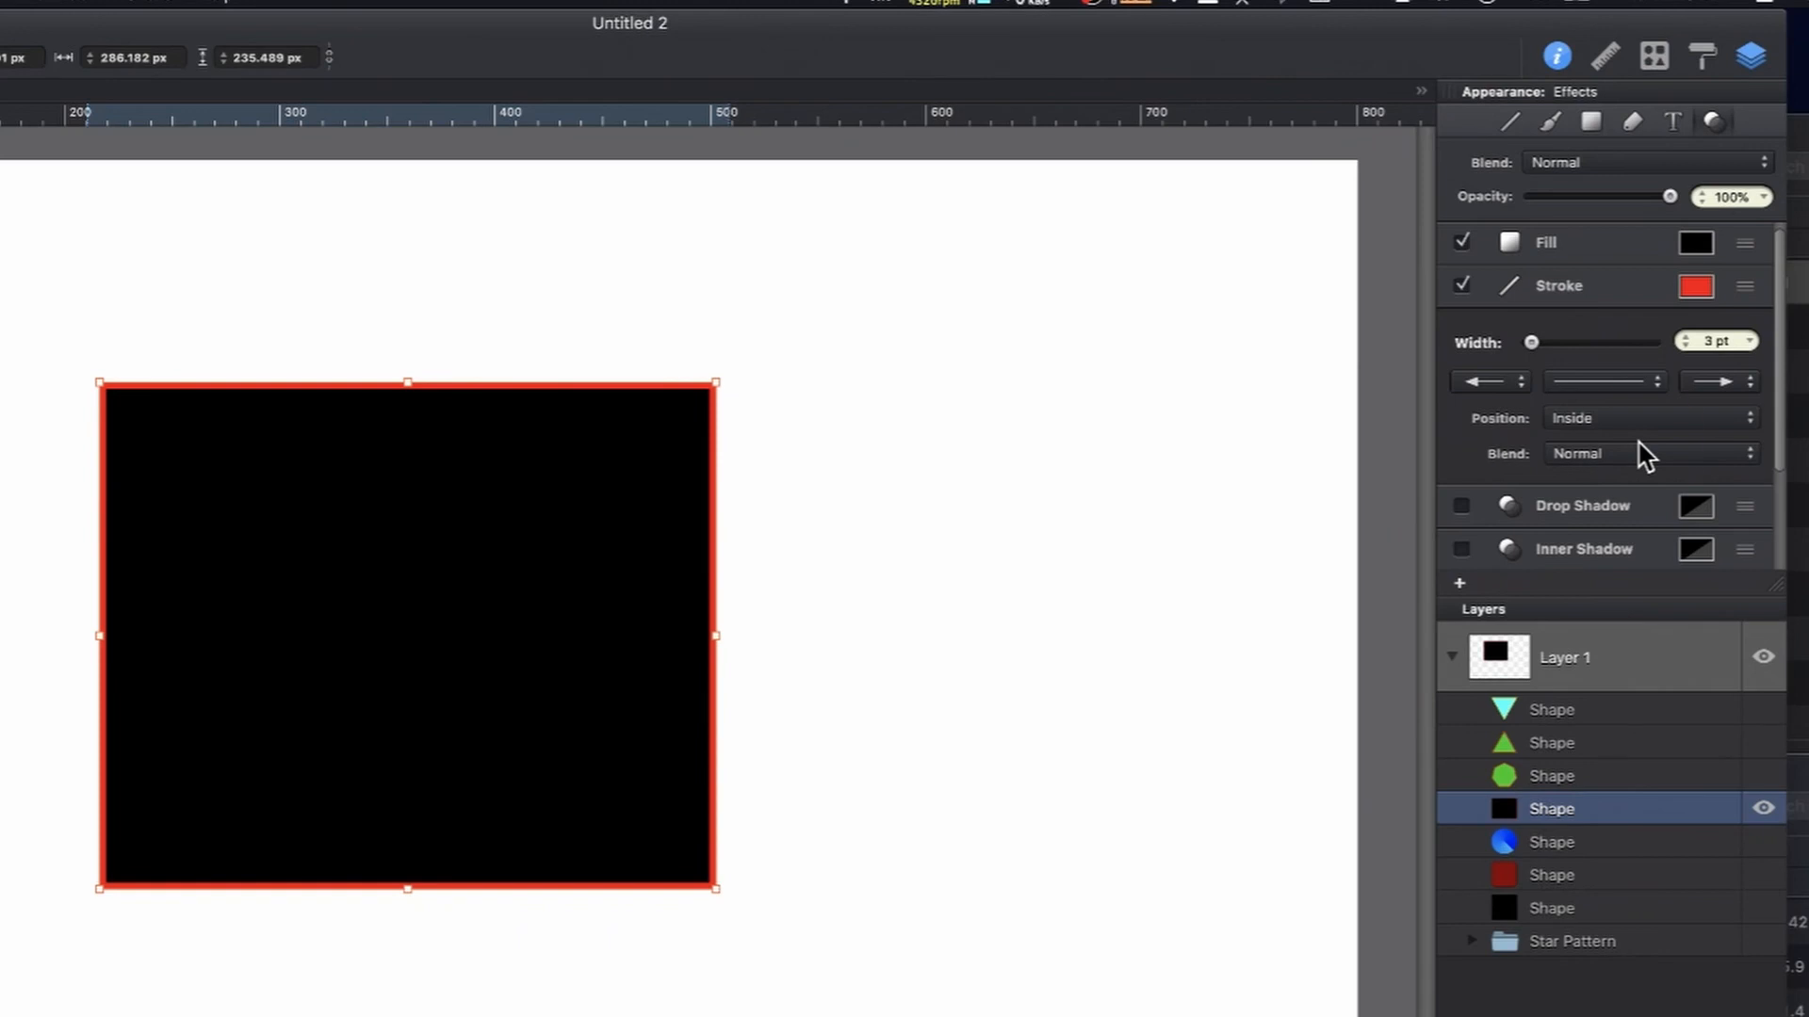
Set the red stroke's position to Outside and return it to Center, closing the stroke settings
click(1672, 424)
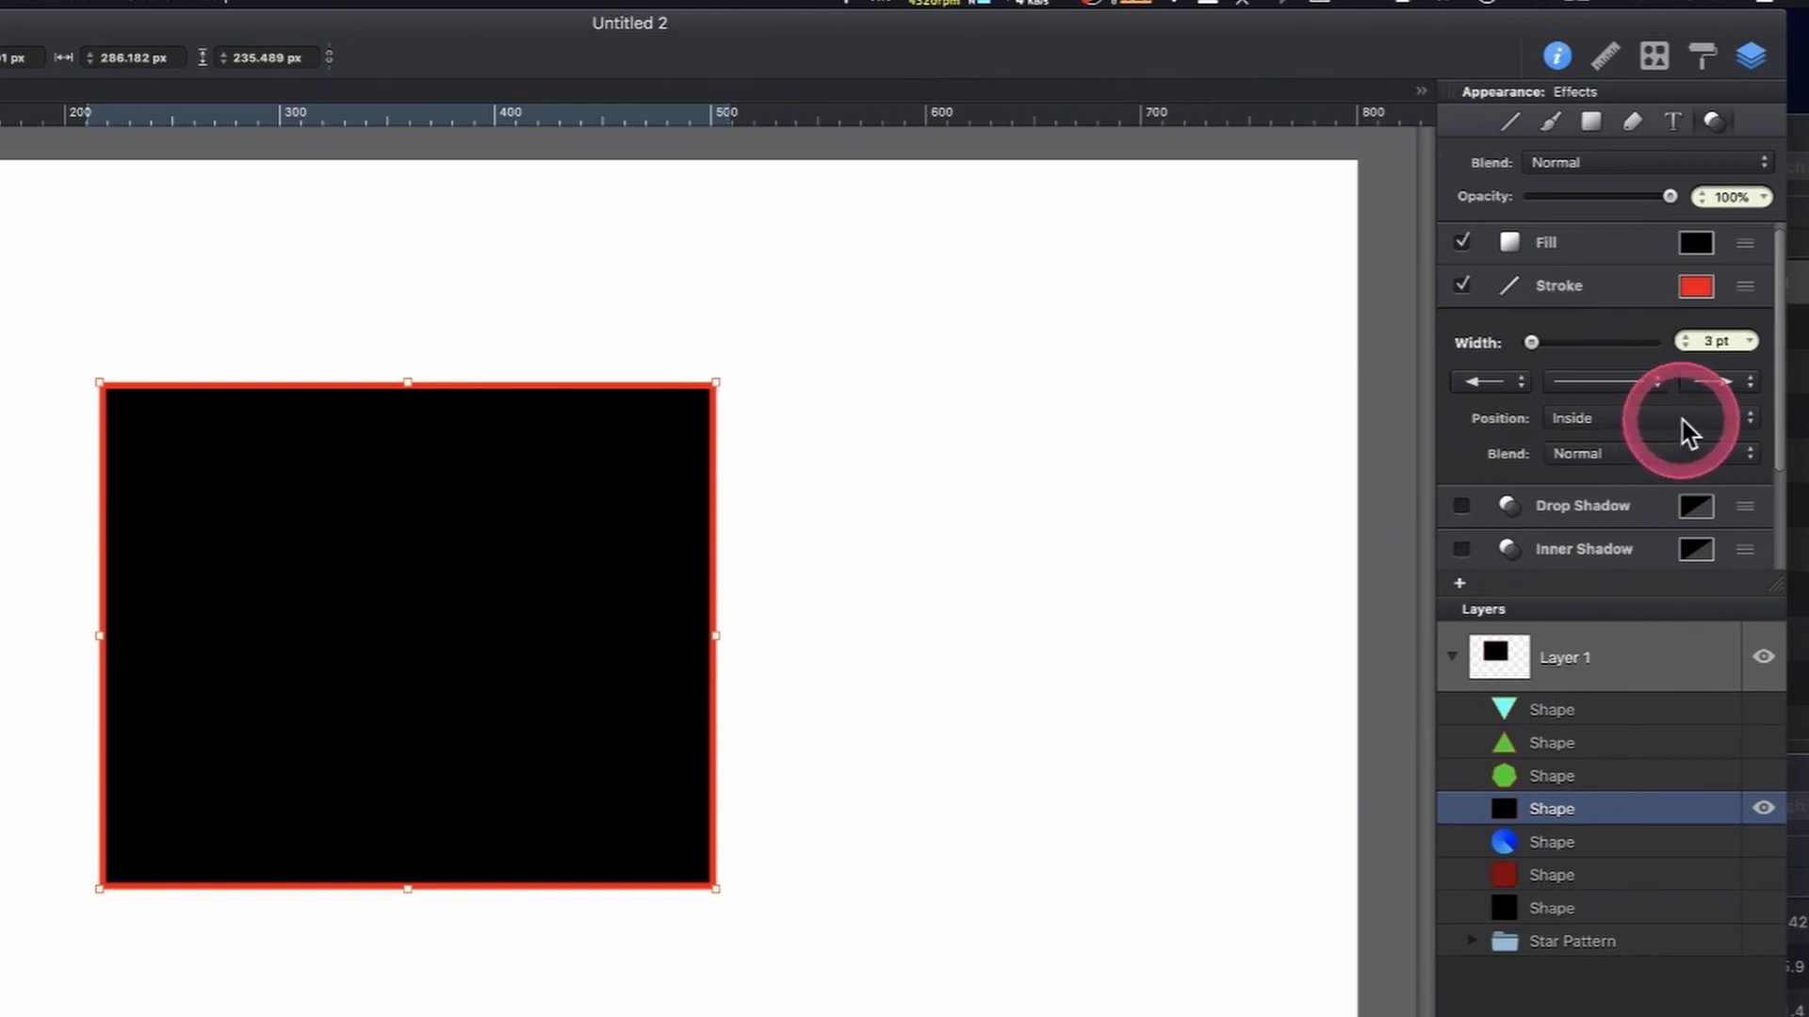
click(1686, 432)
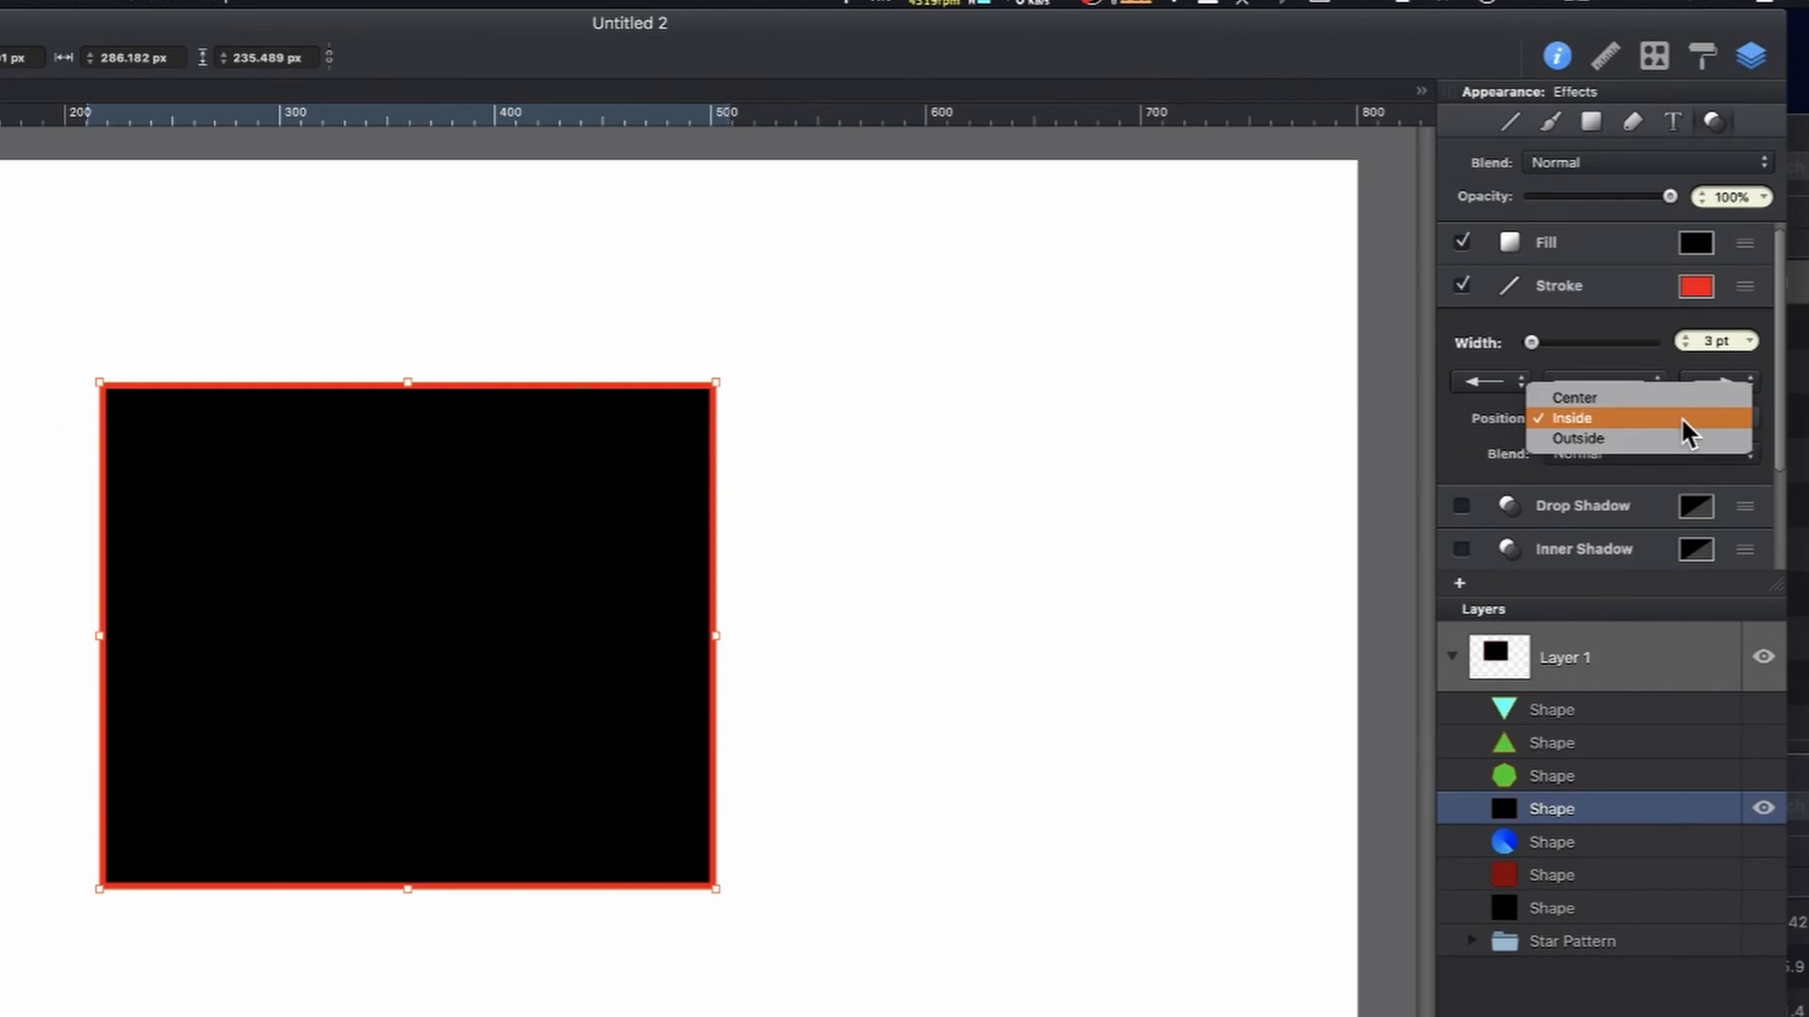
click(1671, 441)
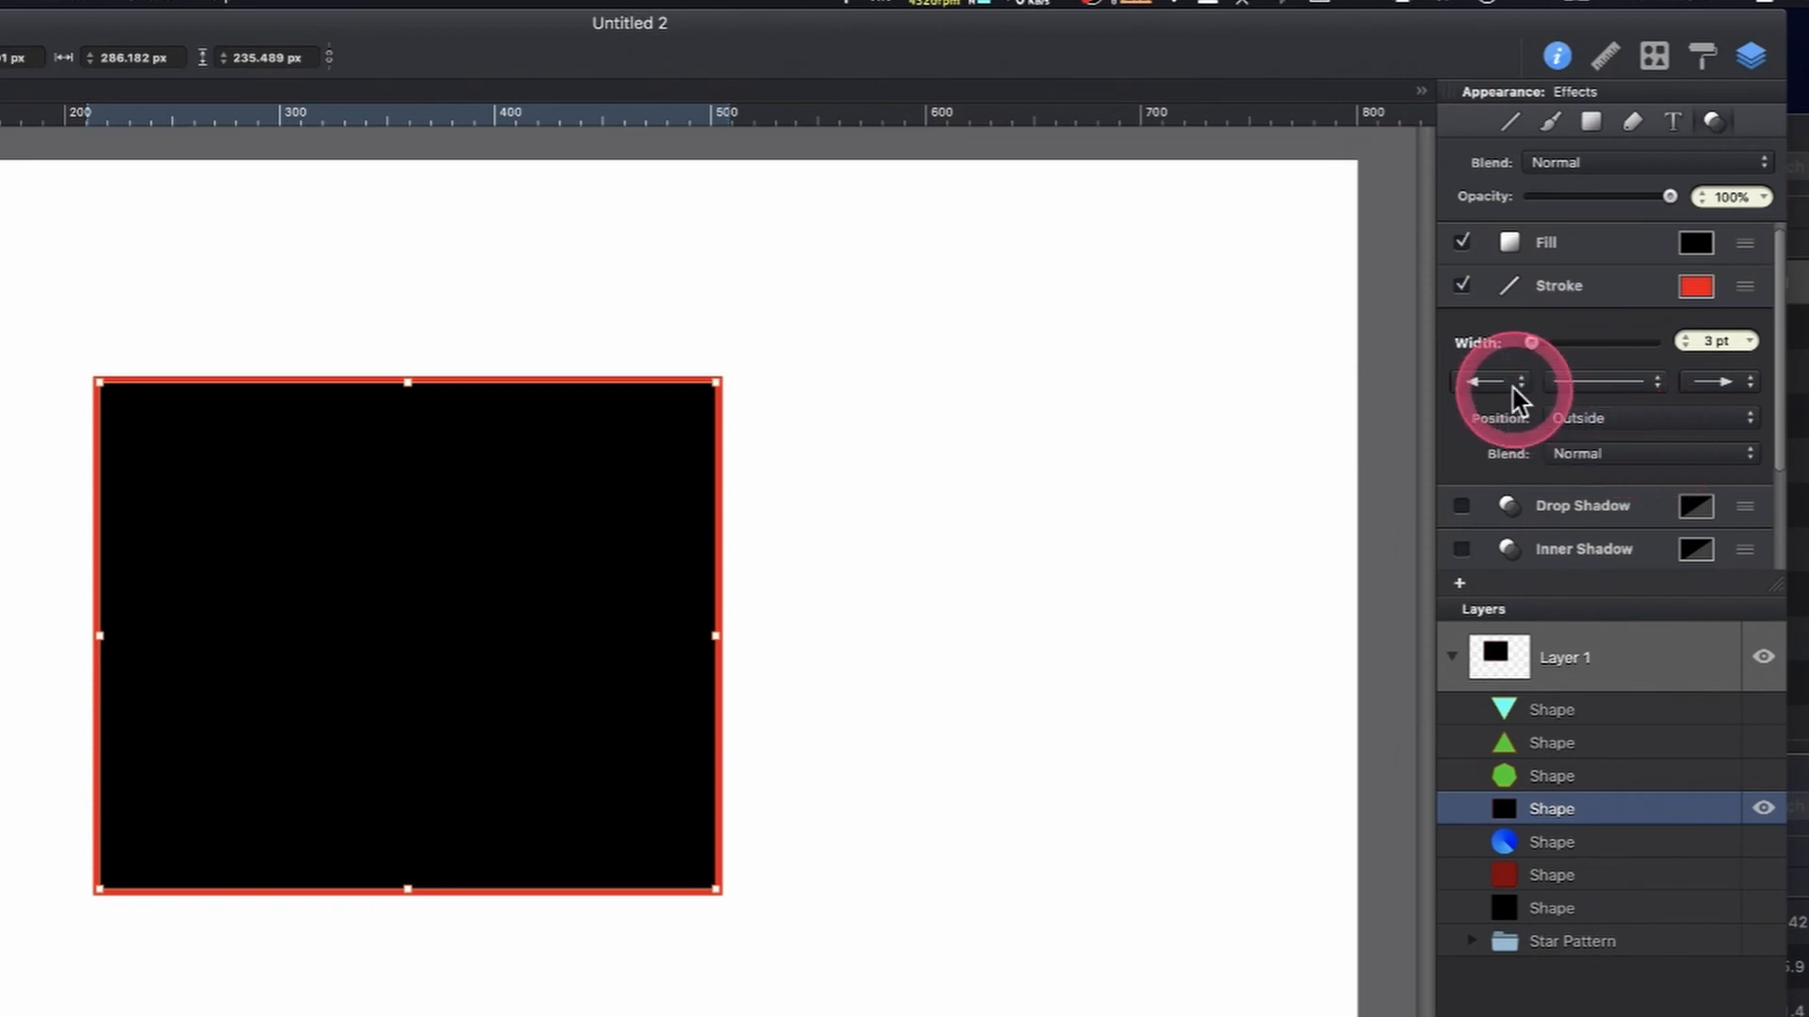
click(1681, 424)
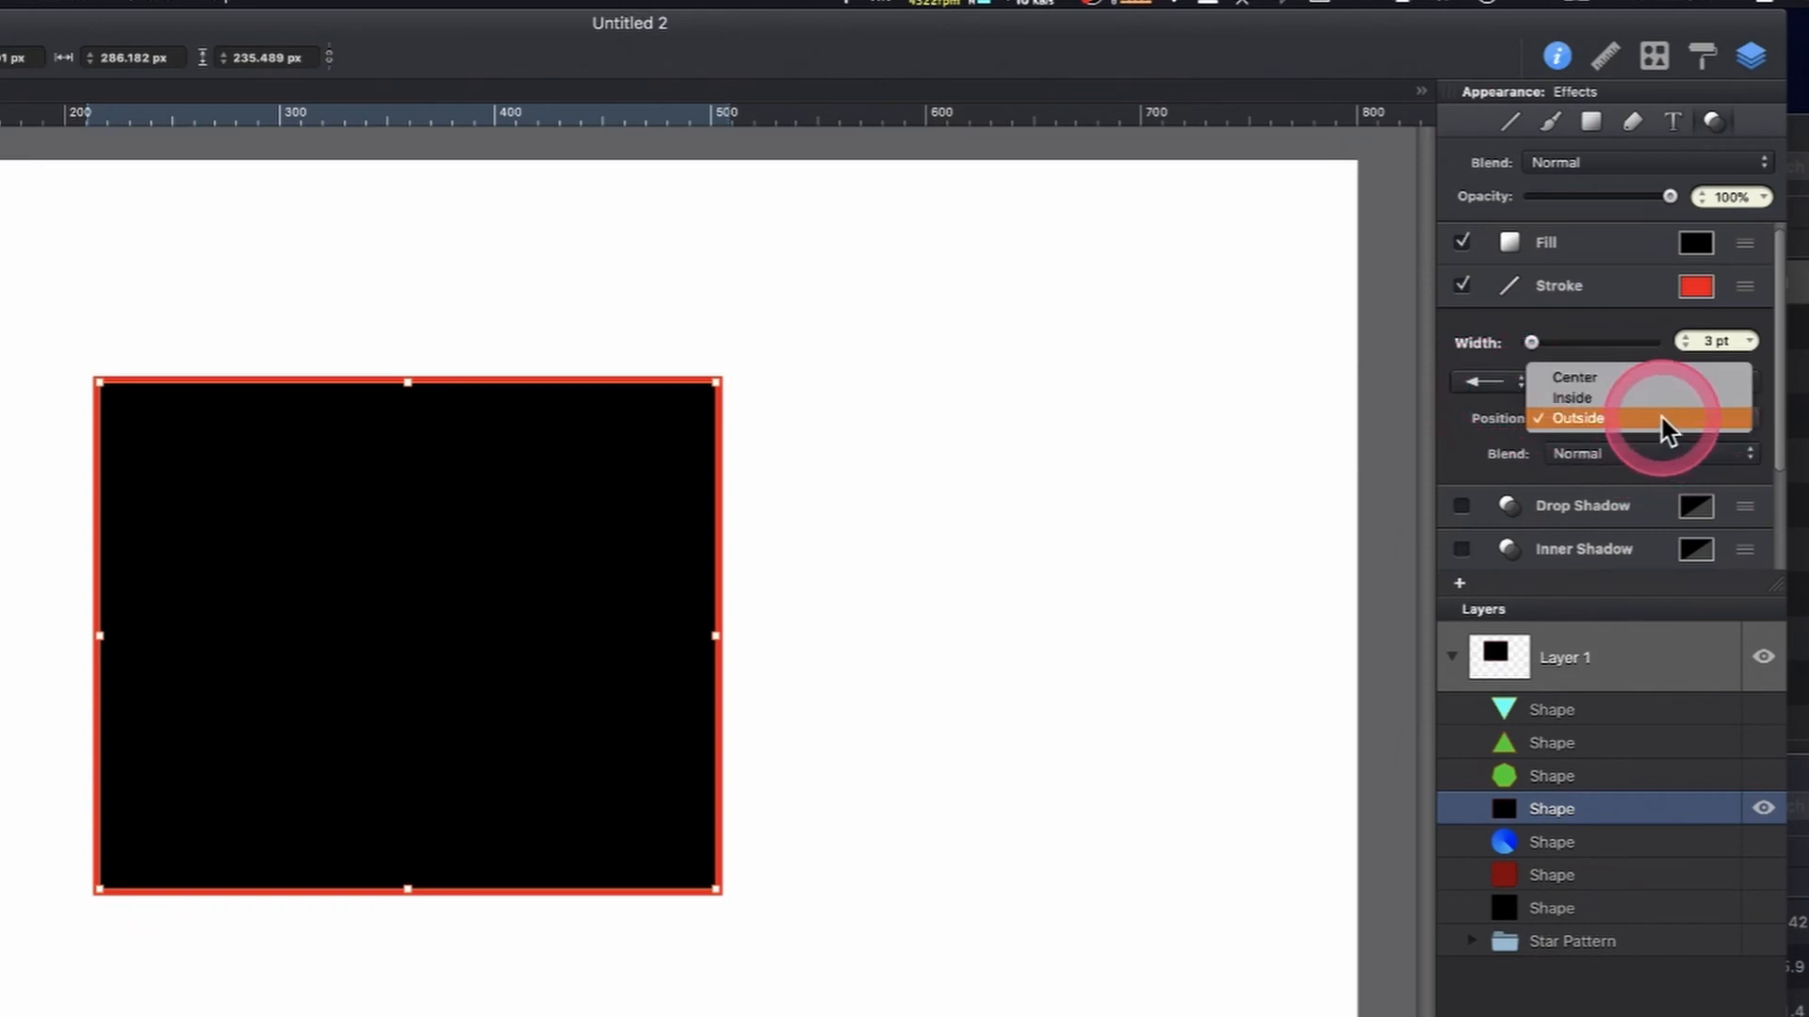
click(1650, 378)
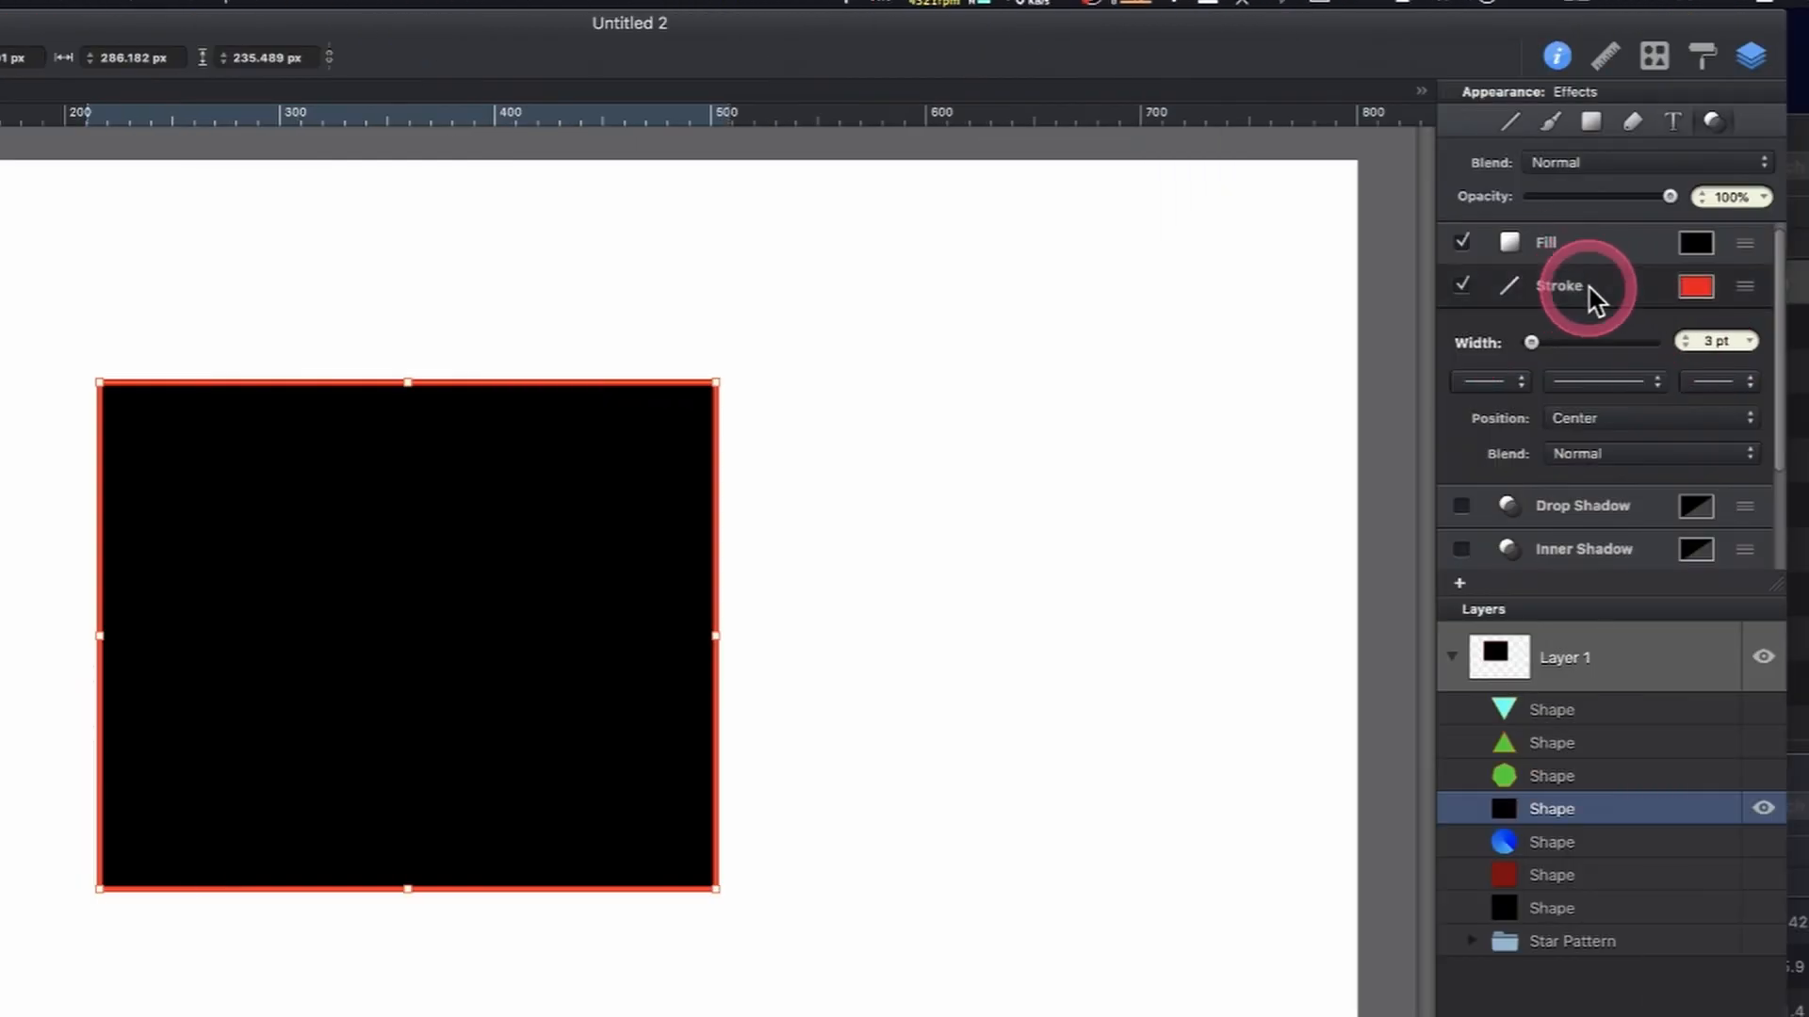
click(1750, 297)
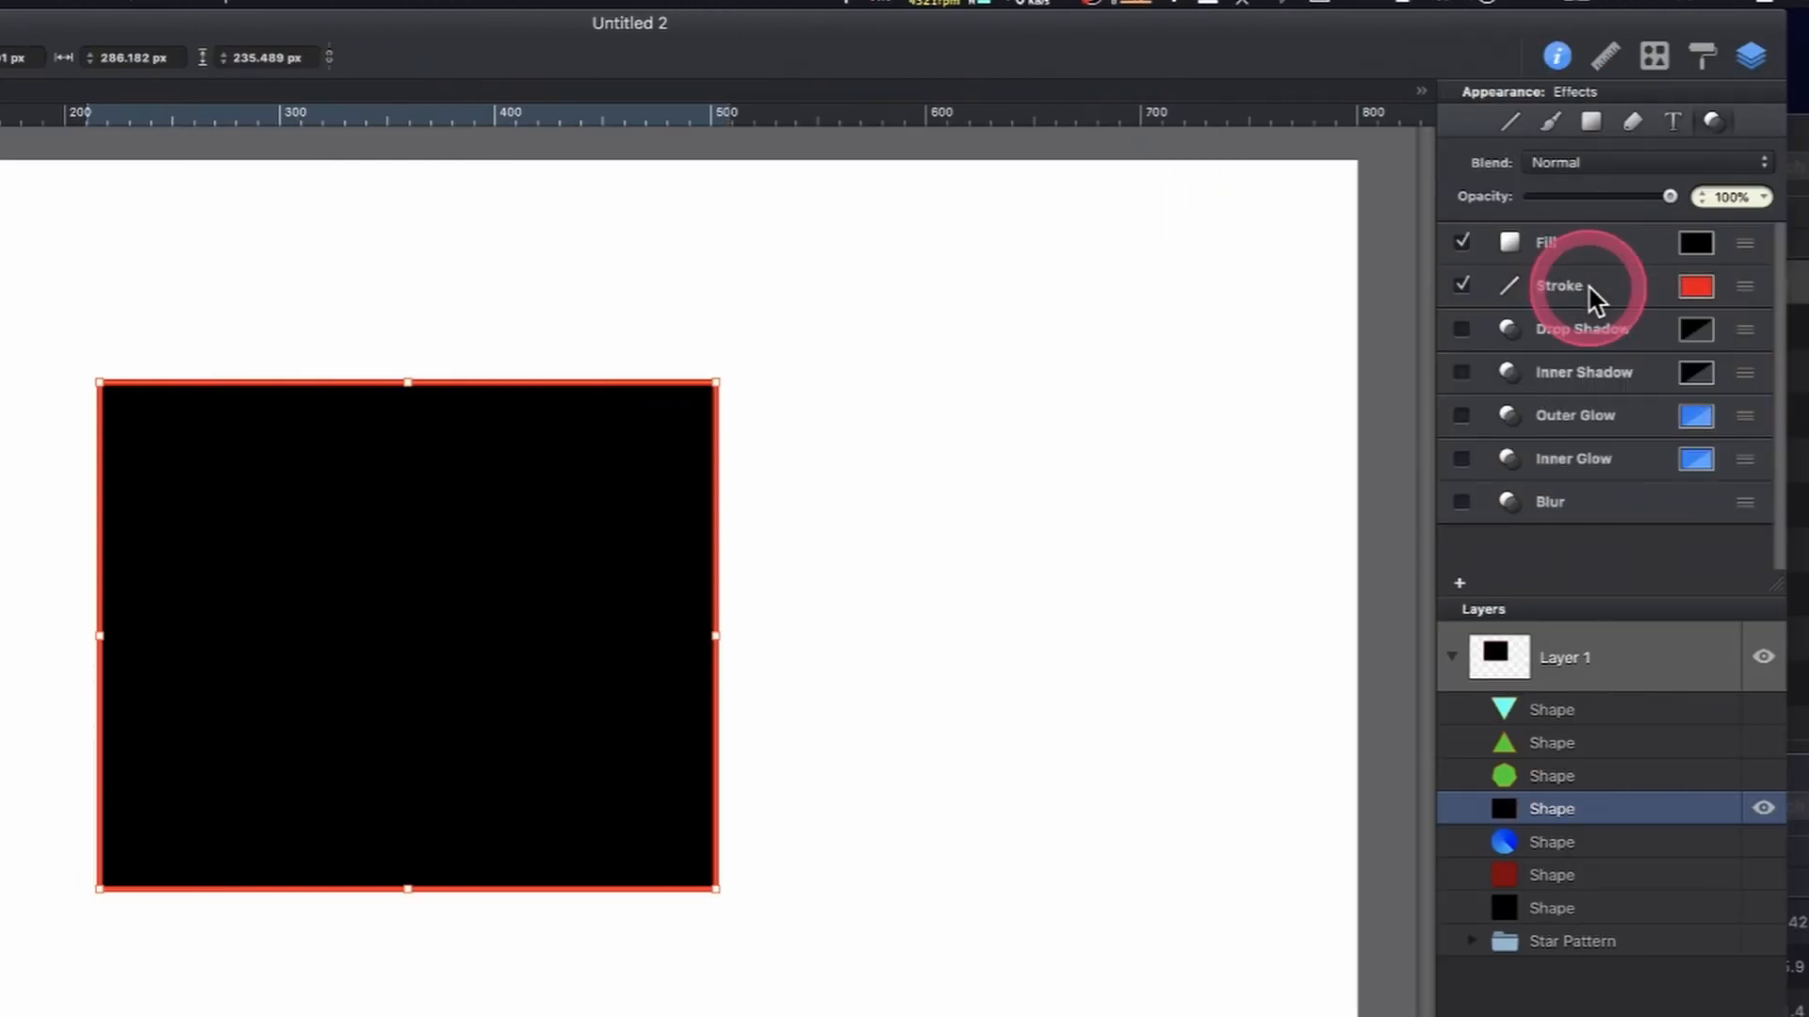
Enable the rectangle's drop shadow with an X offset of 4 pt, a Y offset of 5 pt and a size of 7 pt
click(1461, 329)
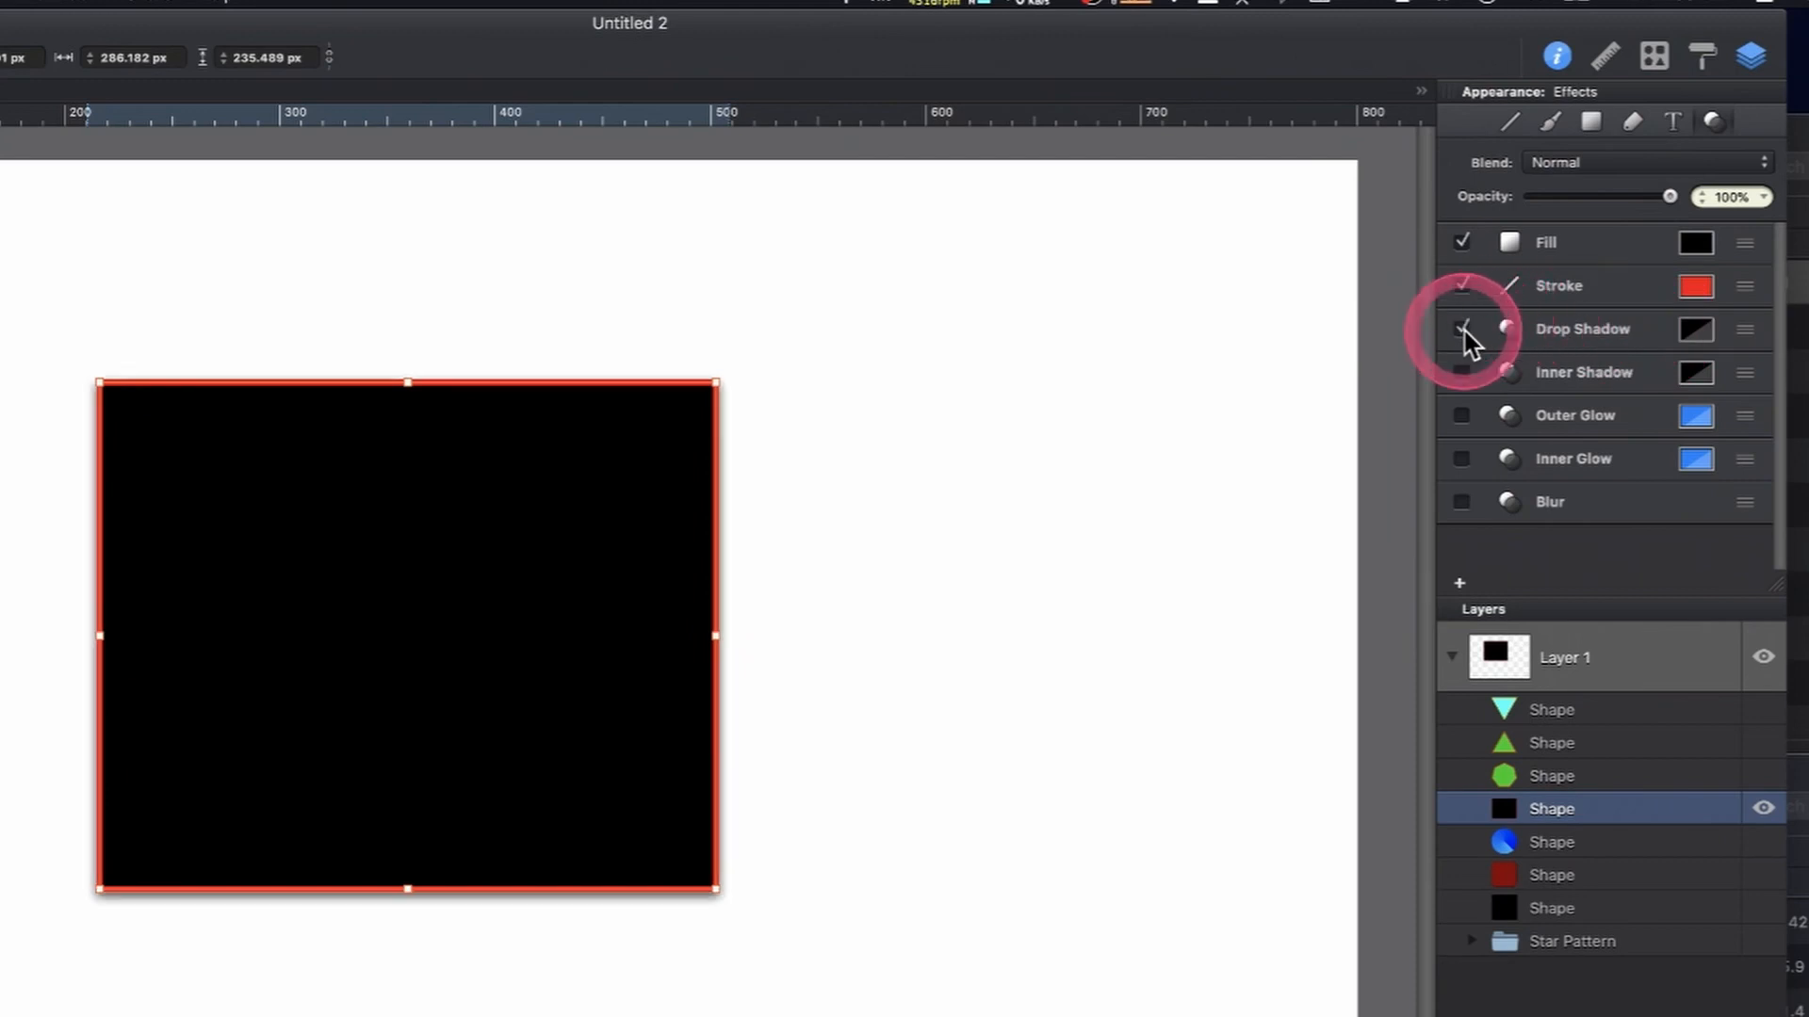
click(1597, 326)
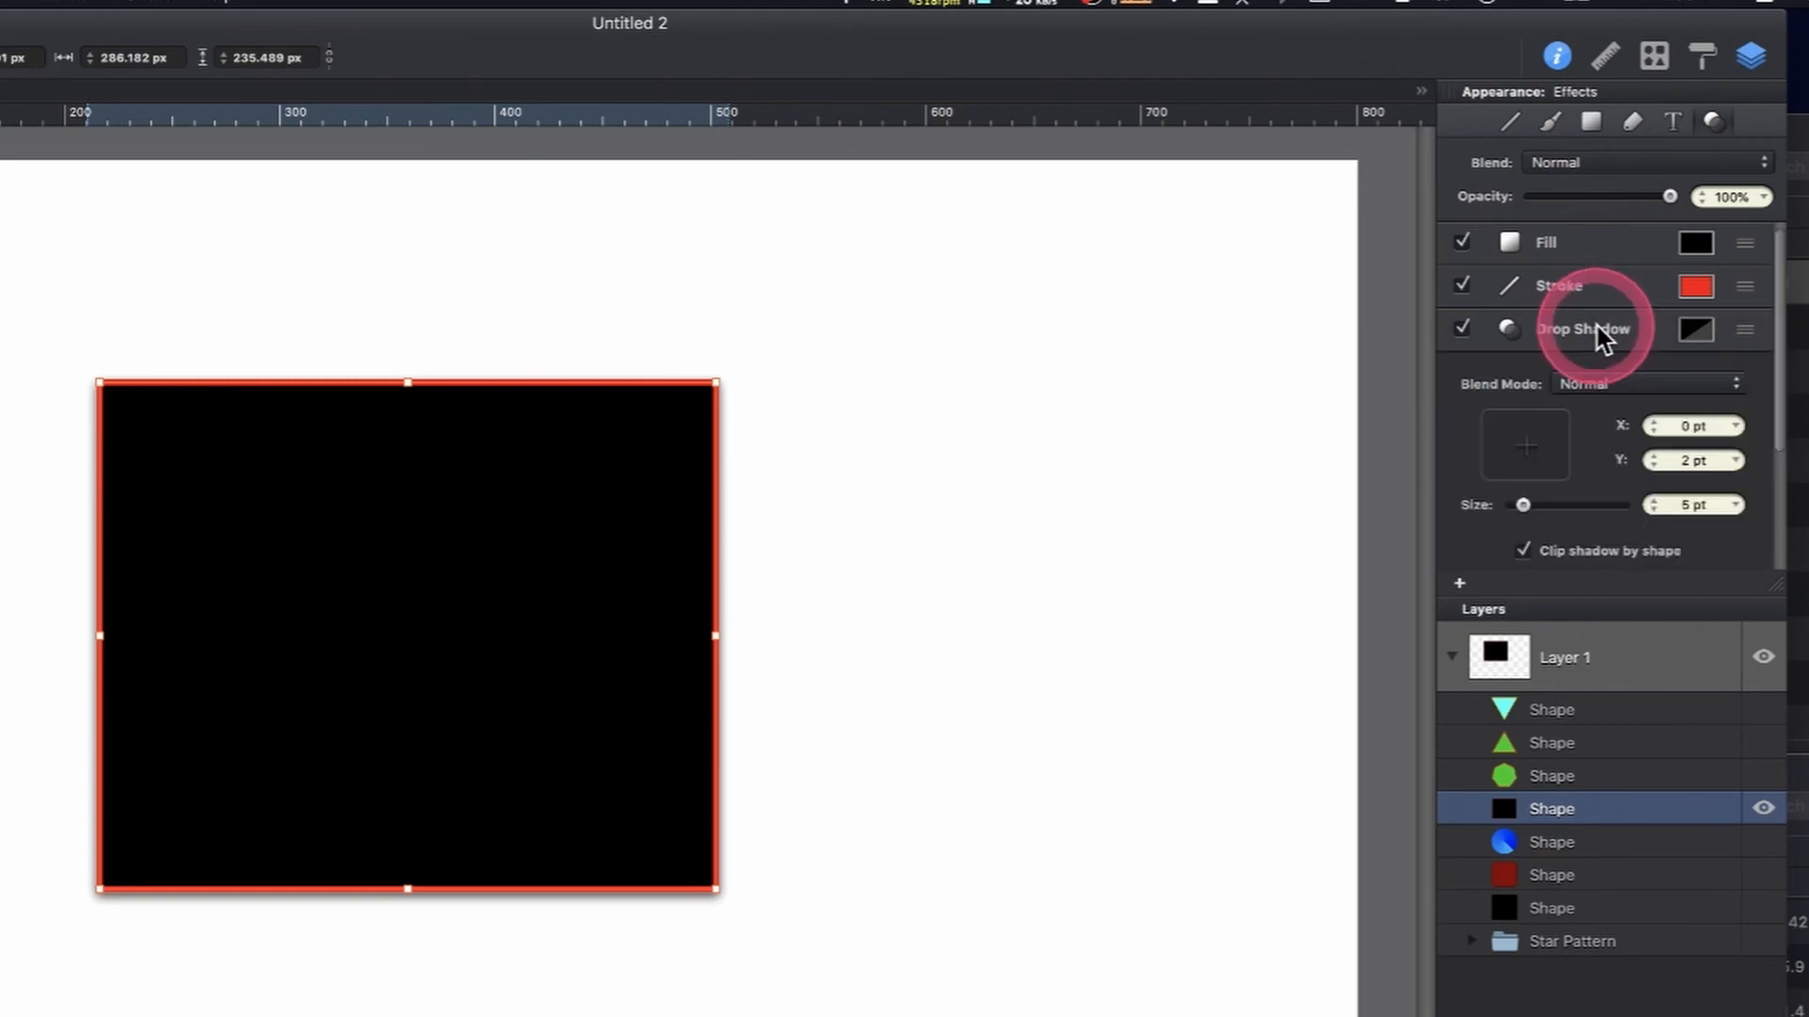
click(1738, 427)
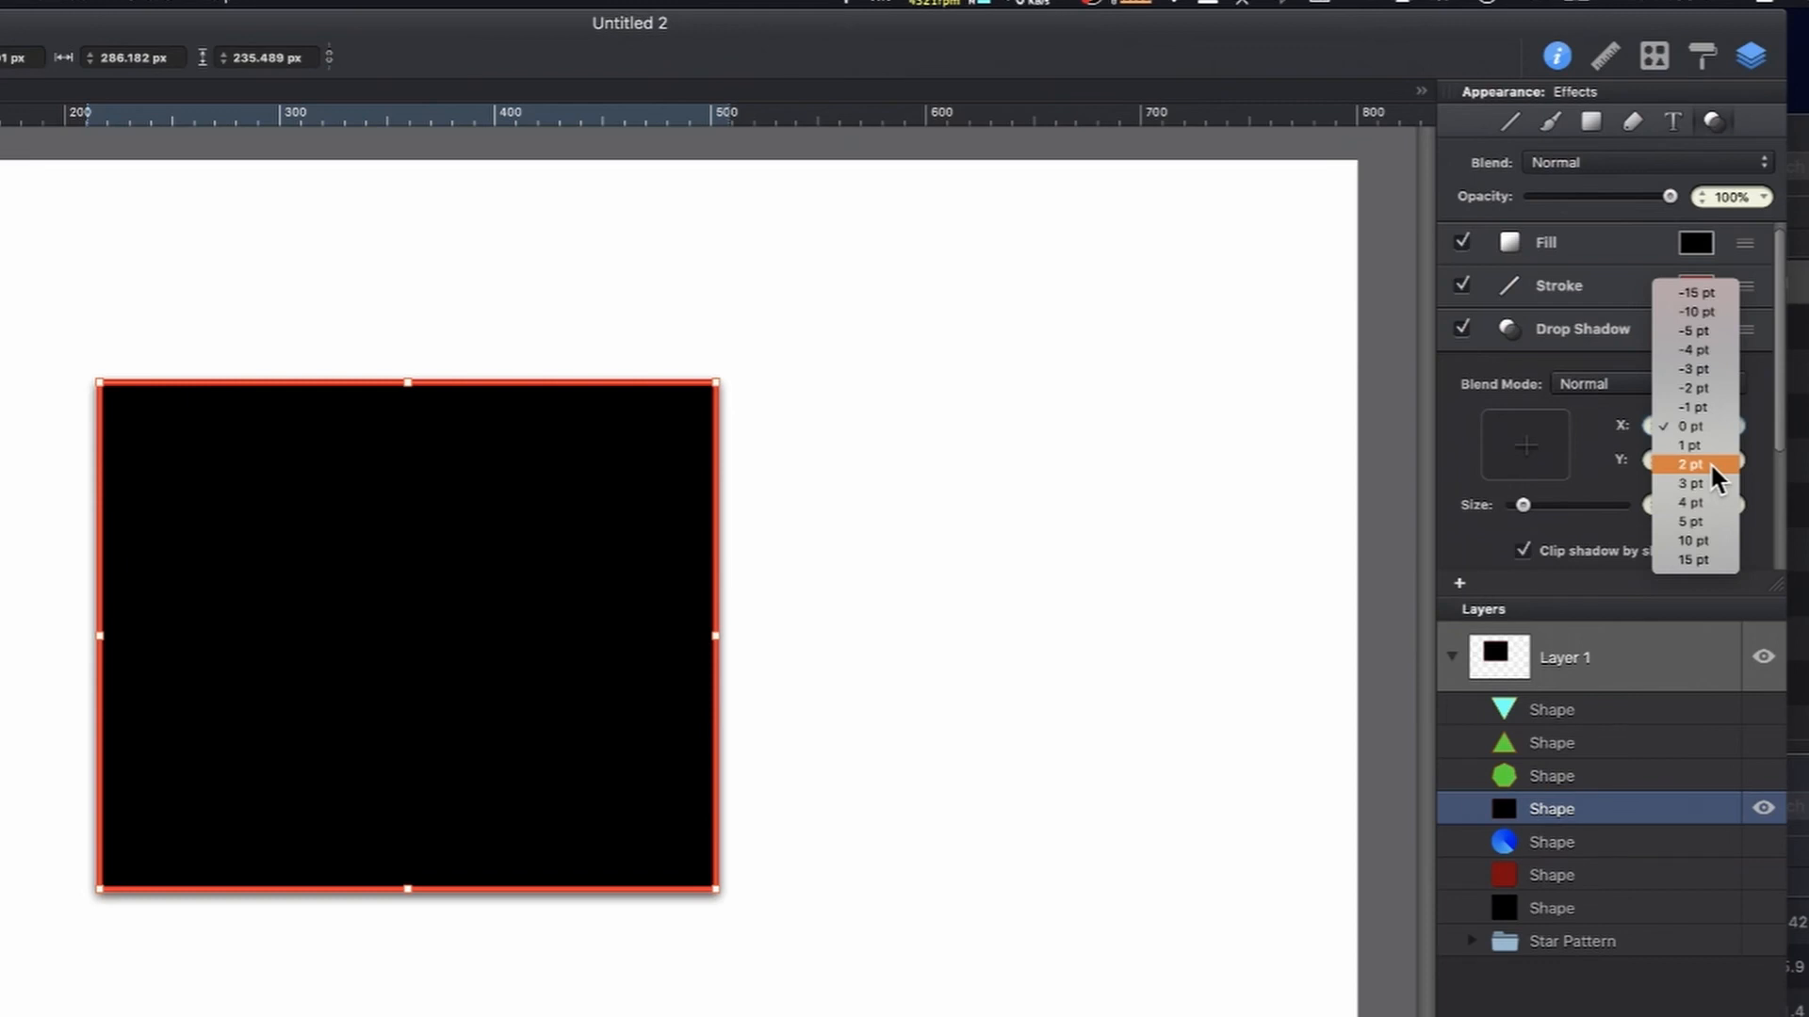
click(1711, 520)
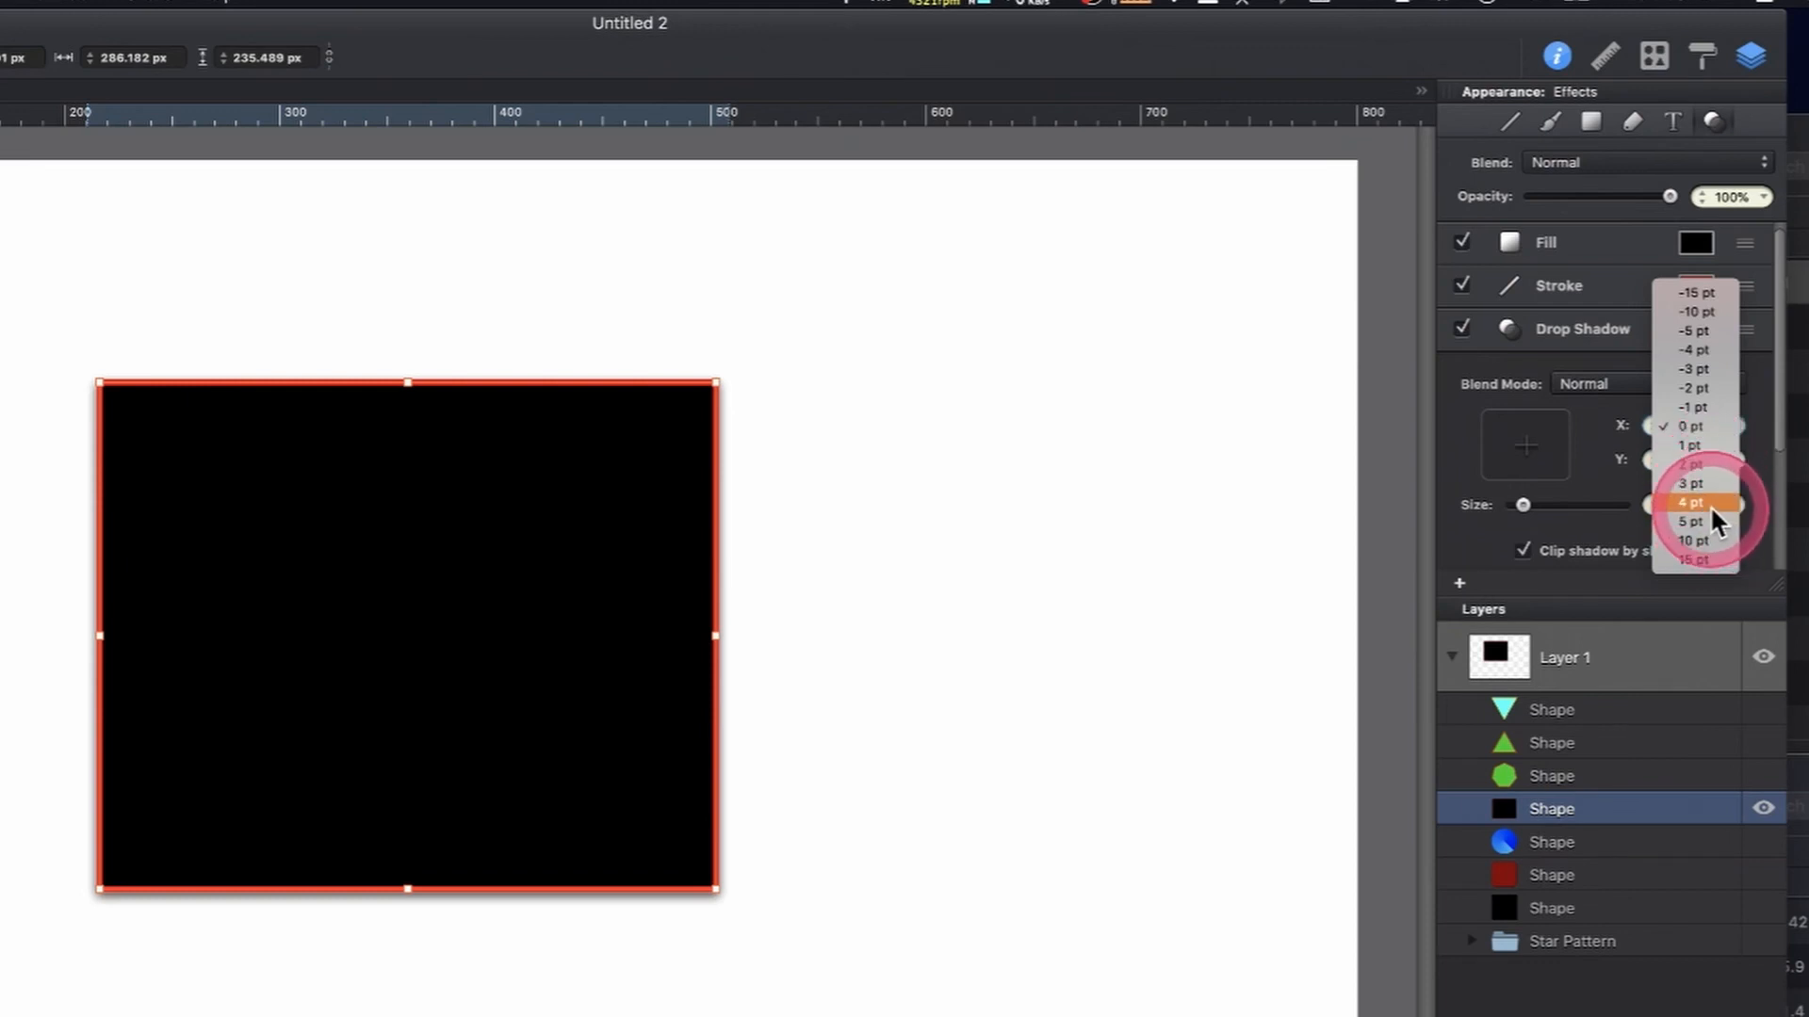
click(1703, 509)
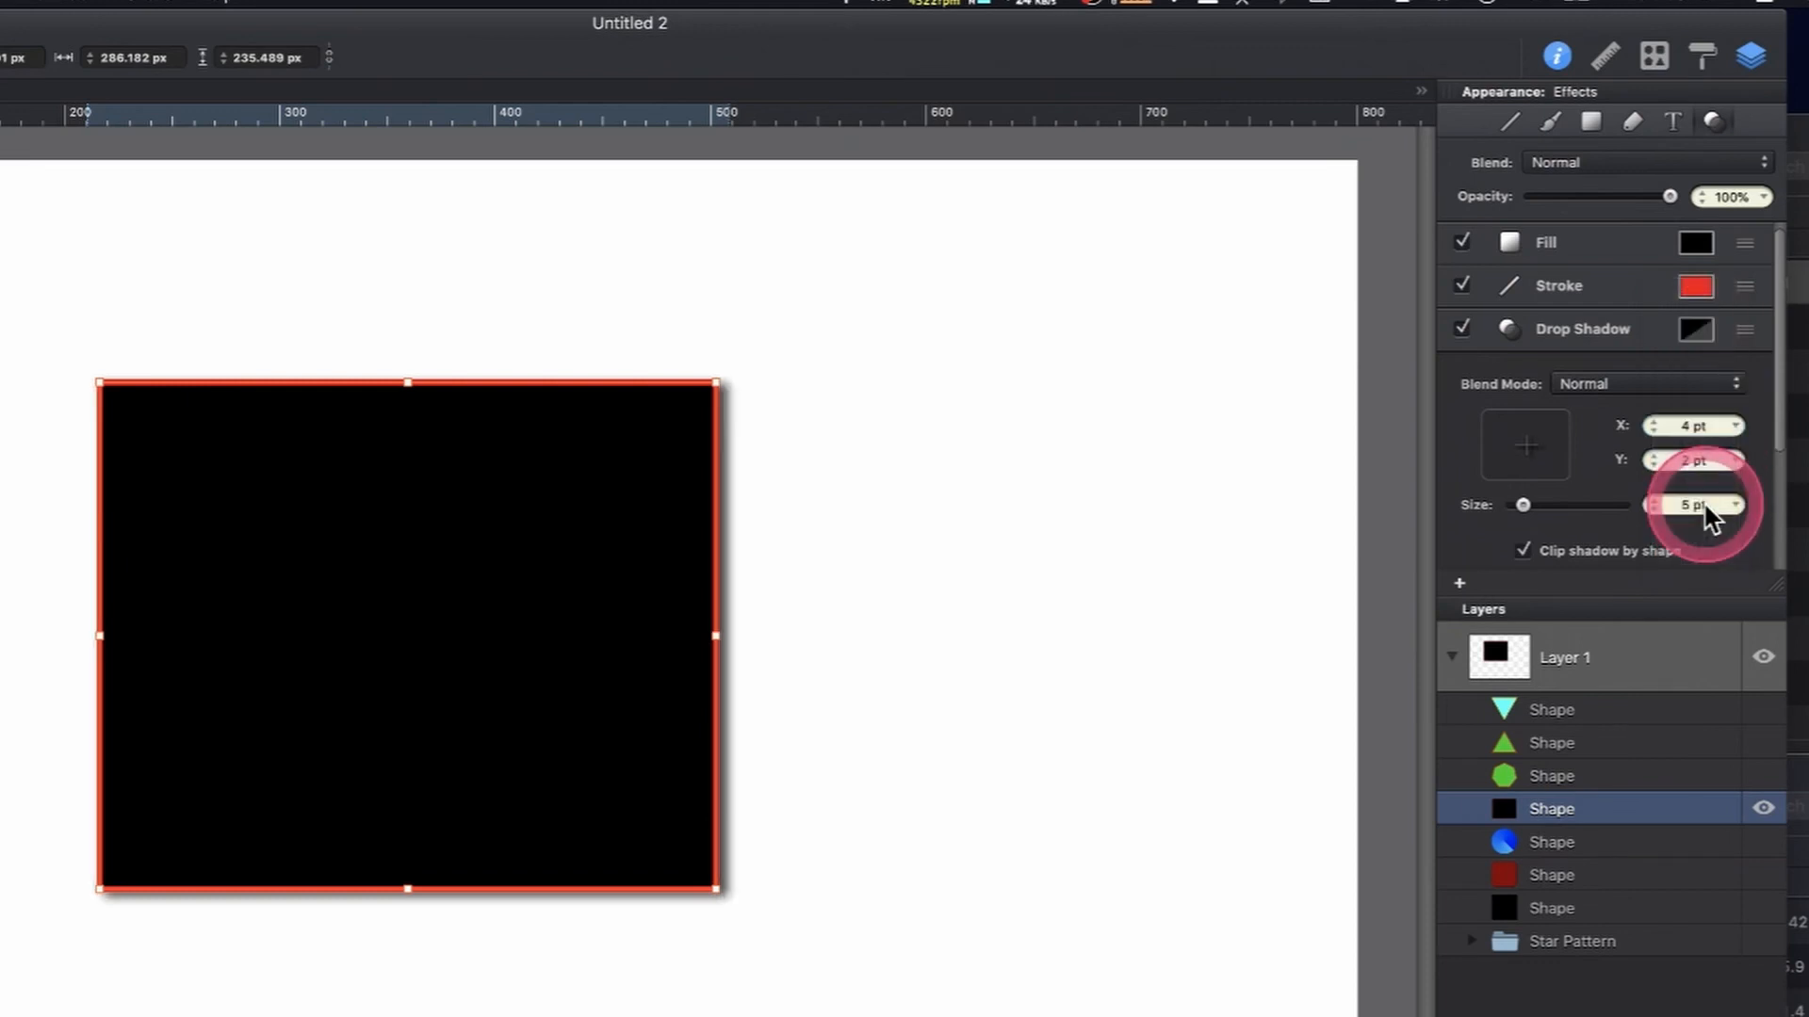
click(1737, 461)
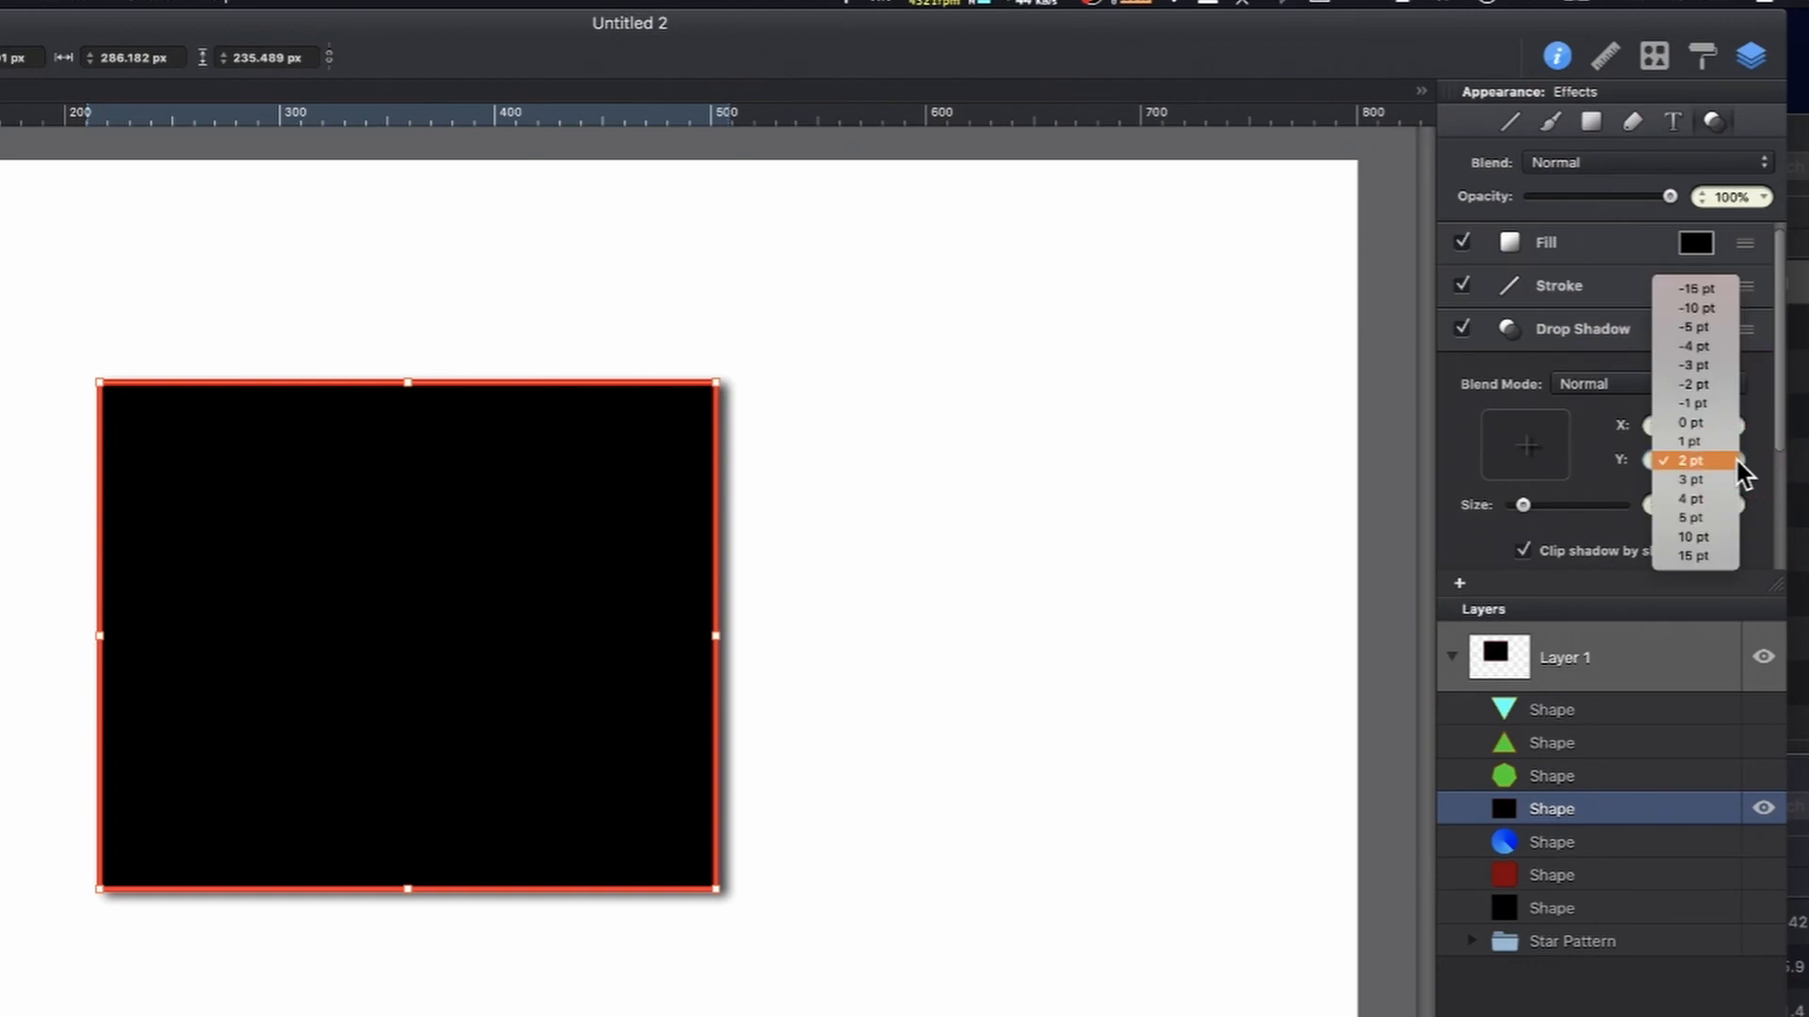
click(1711, 518)
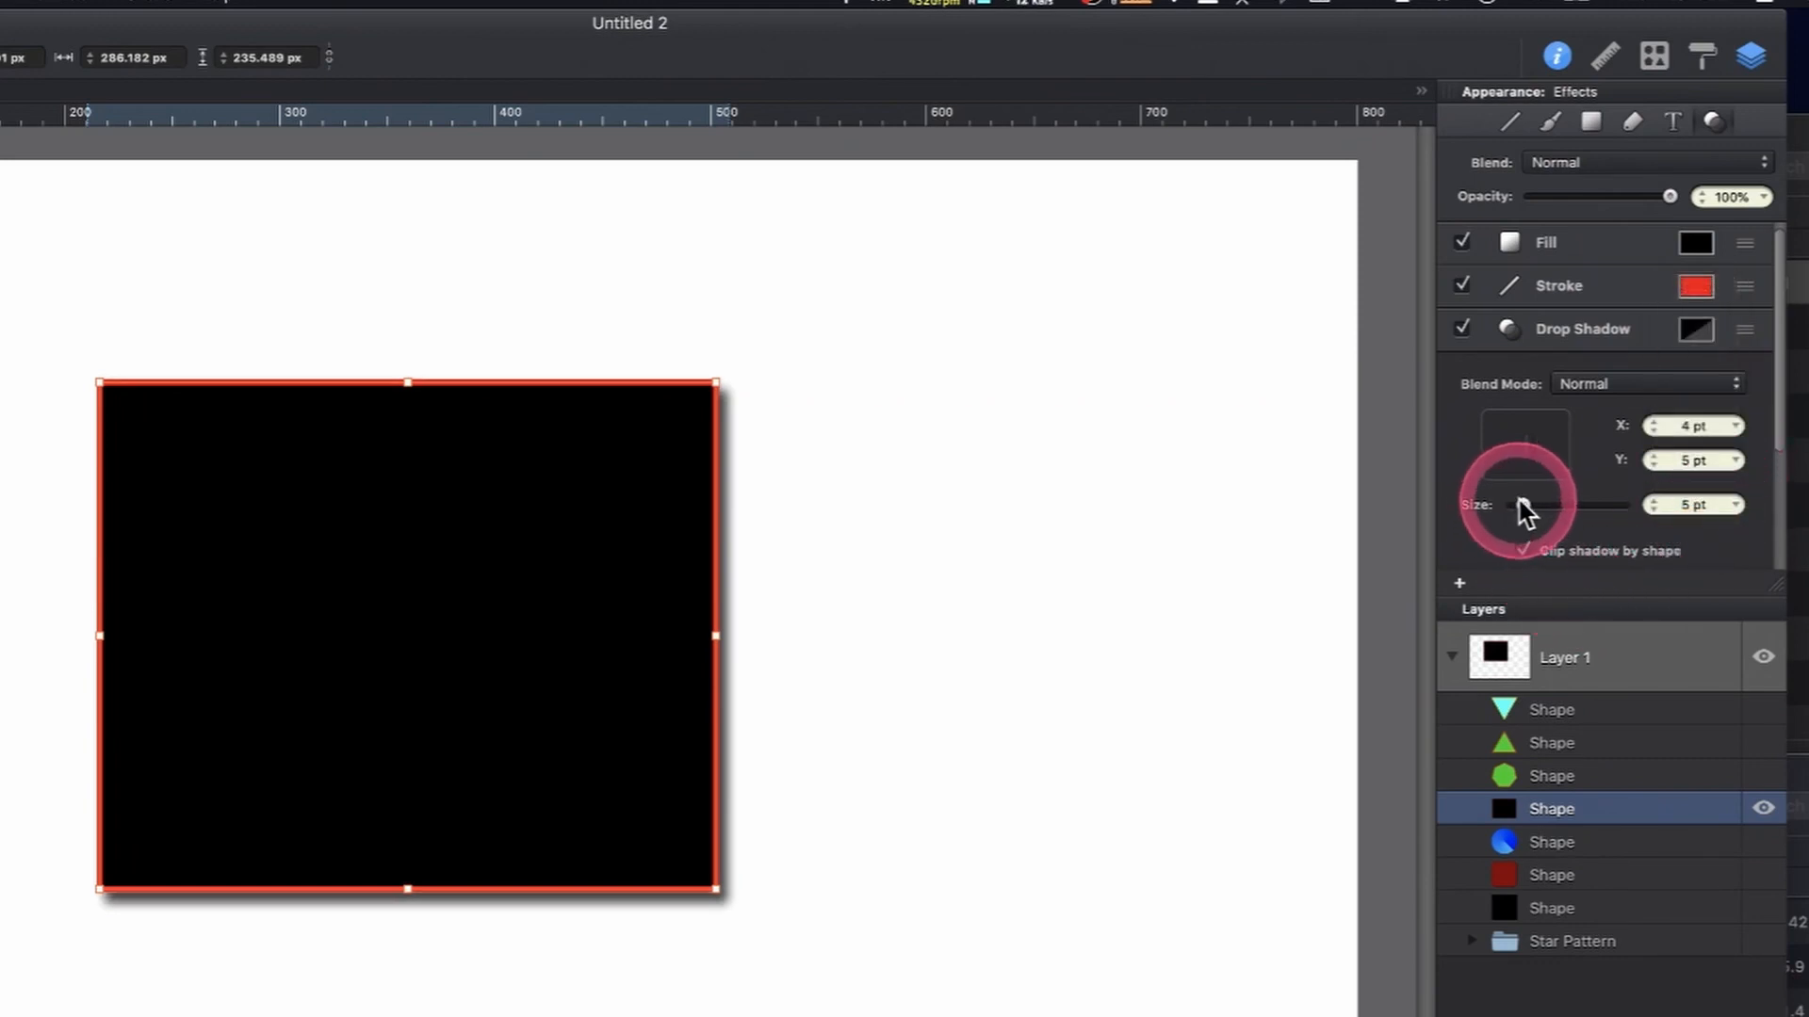
mouse_move(1523, 506)
mouse_down()
mouse_move(1616, 509)
mouse_move(1509, 509)
mouse_move(1627, 510)
mouse_move(1500, 506)
mouse_move(1528, 509)
mouse_up()
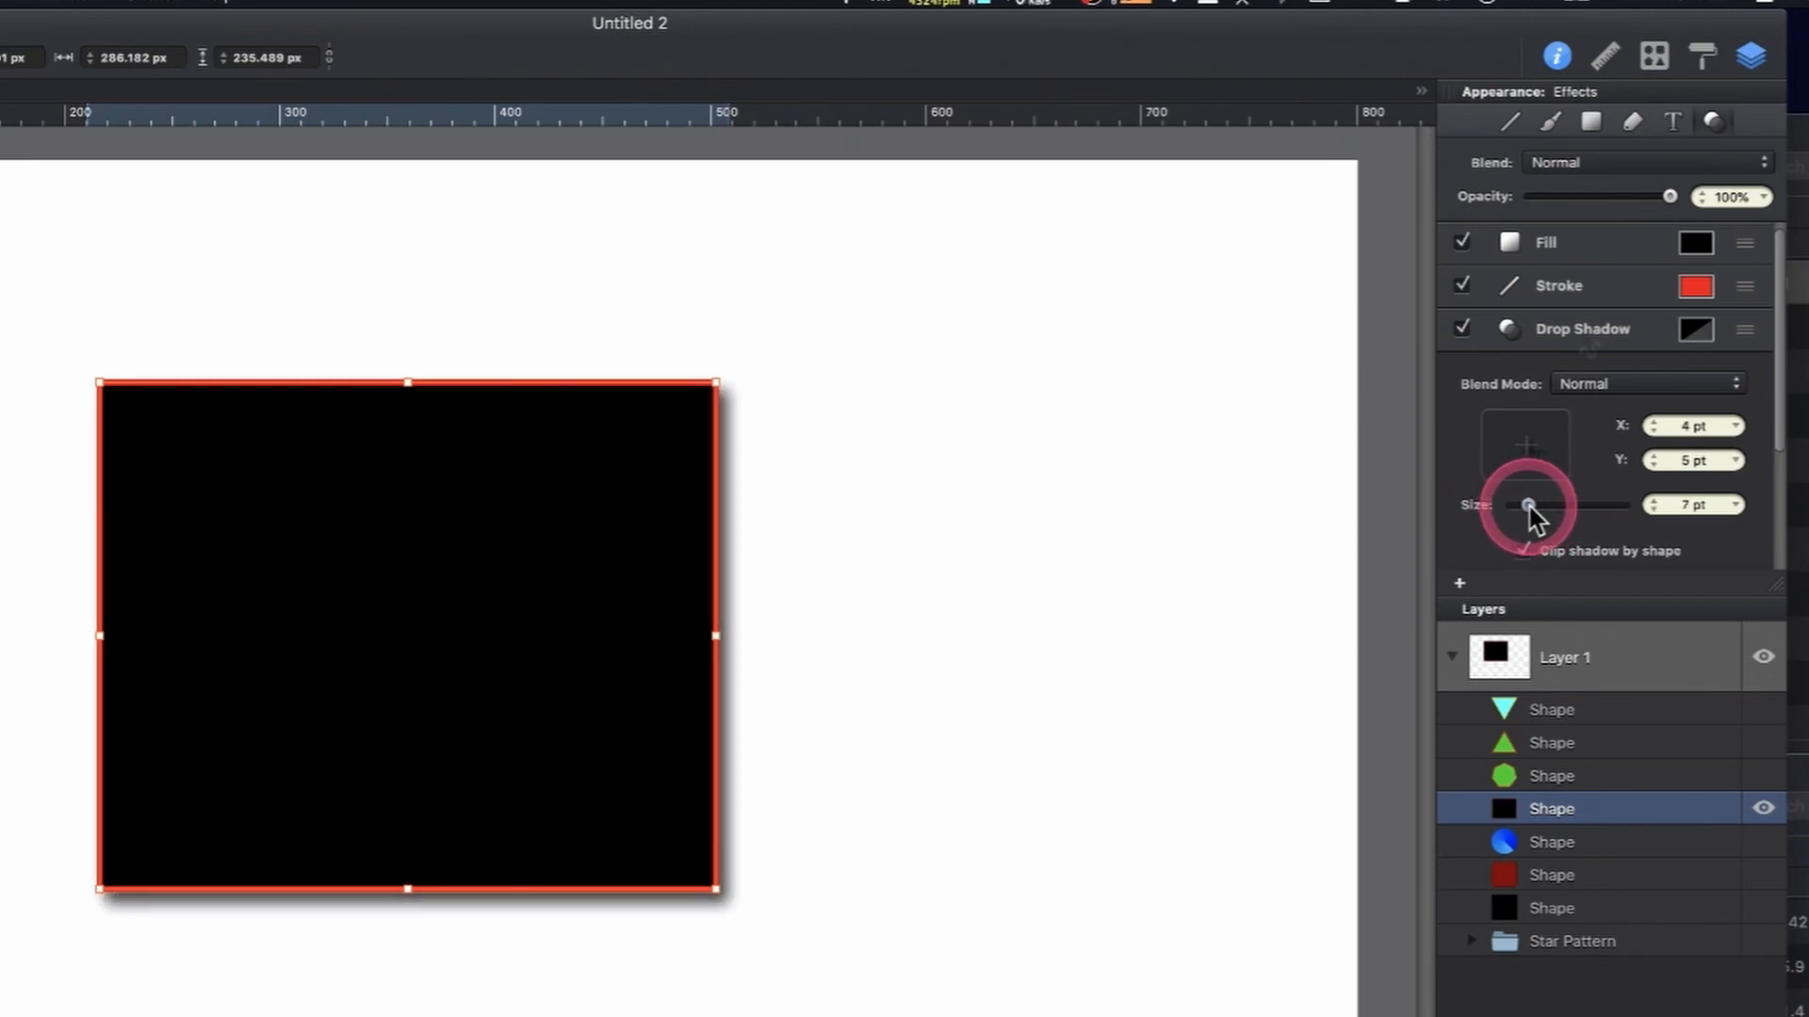
Add a second drop shadow to the rectangle with X offset -4 pt, Y offset -5 pt and size 8 pt
click(1590, 336)
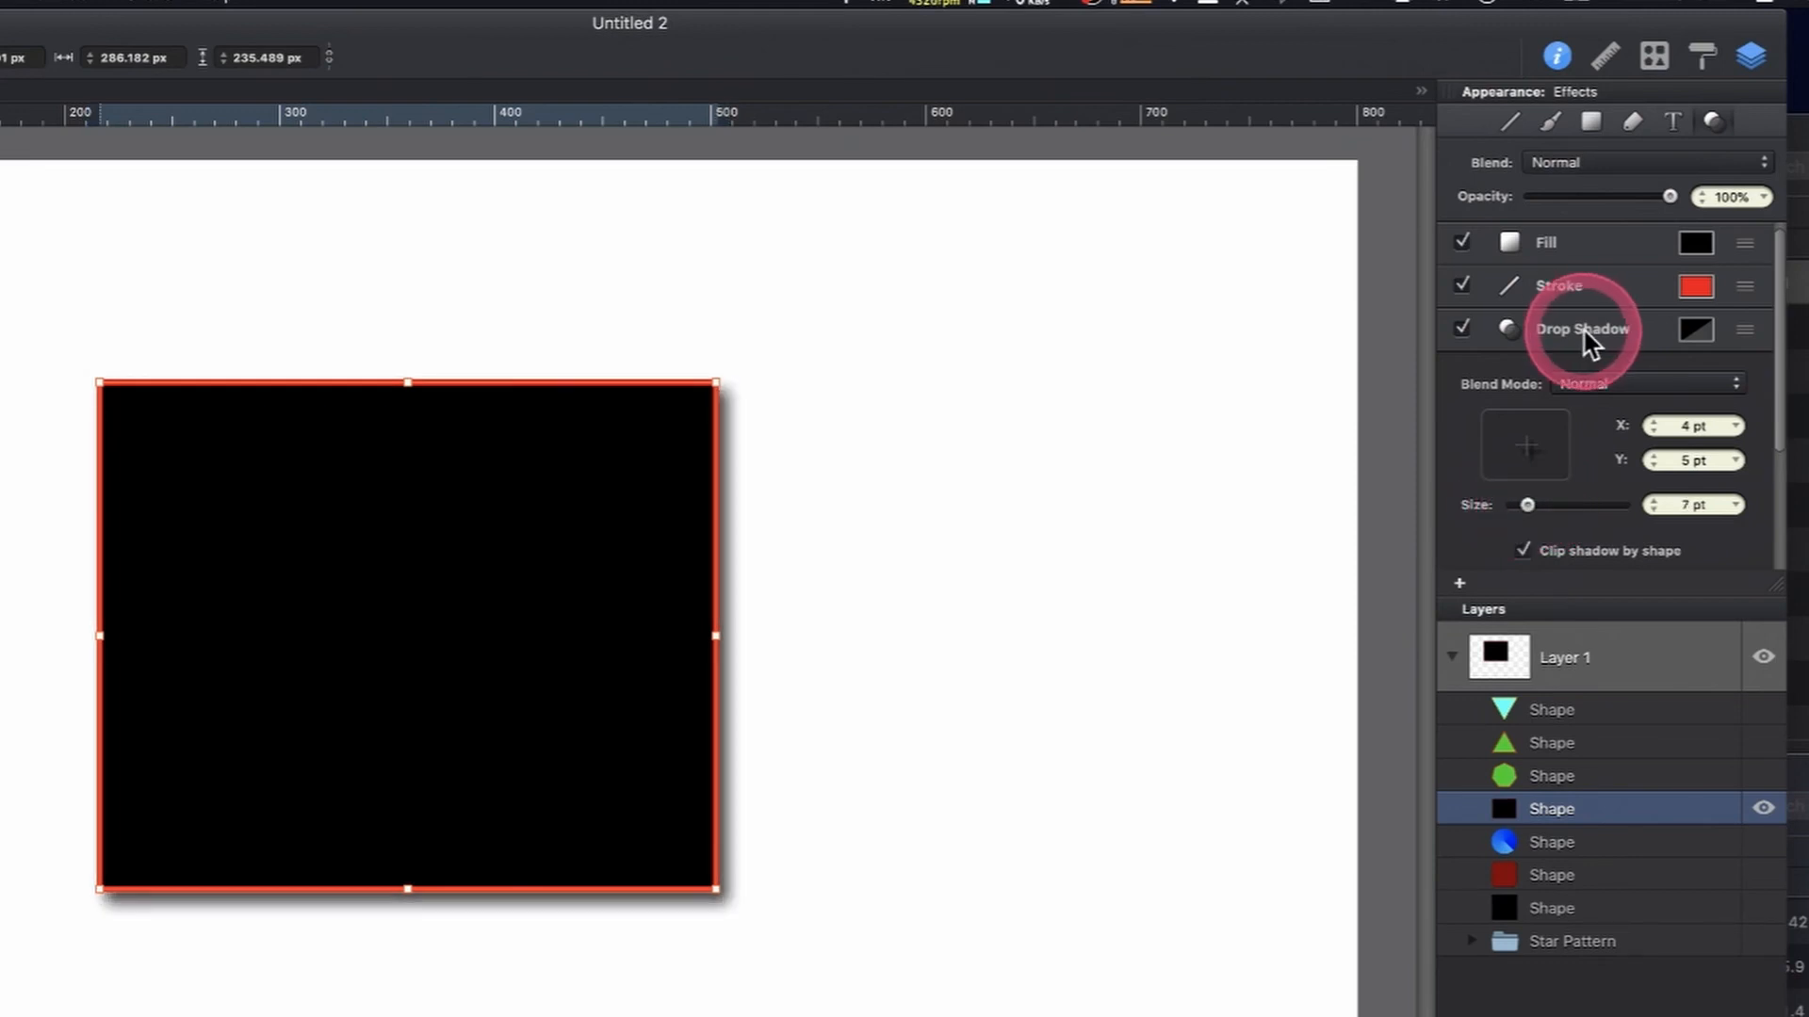
right_click(1585, 337)
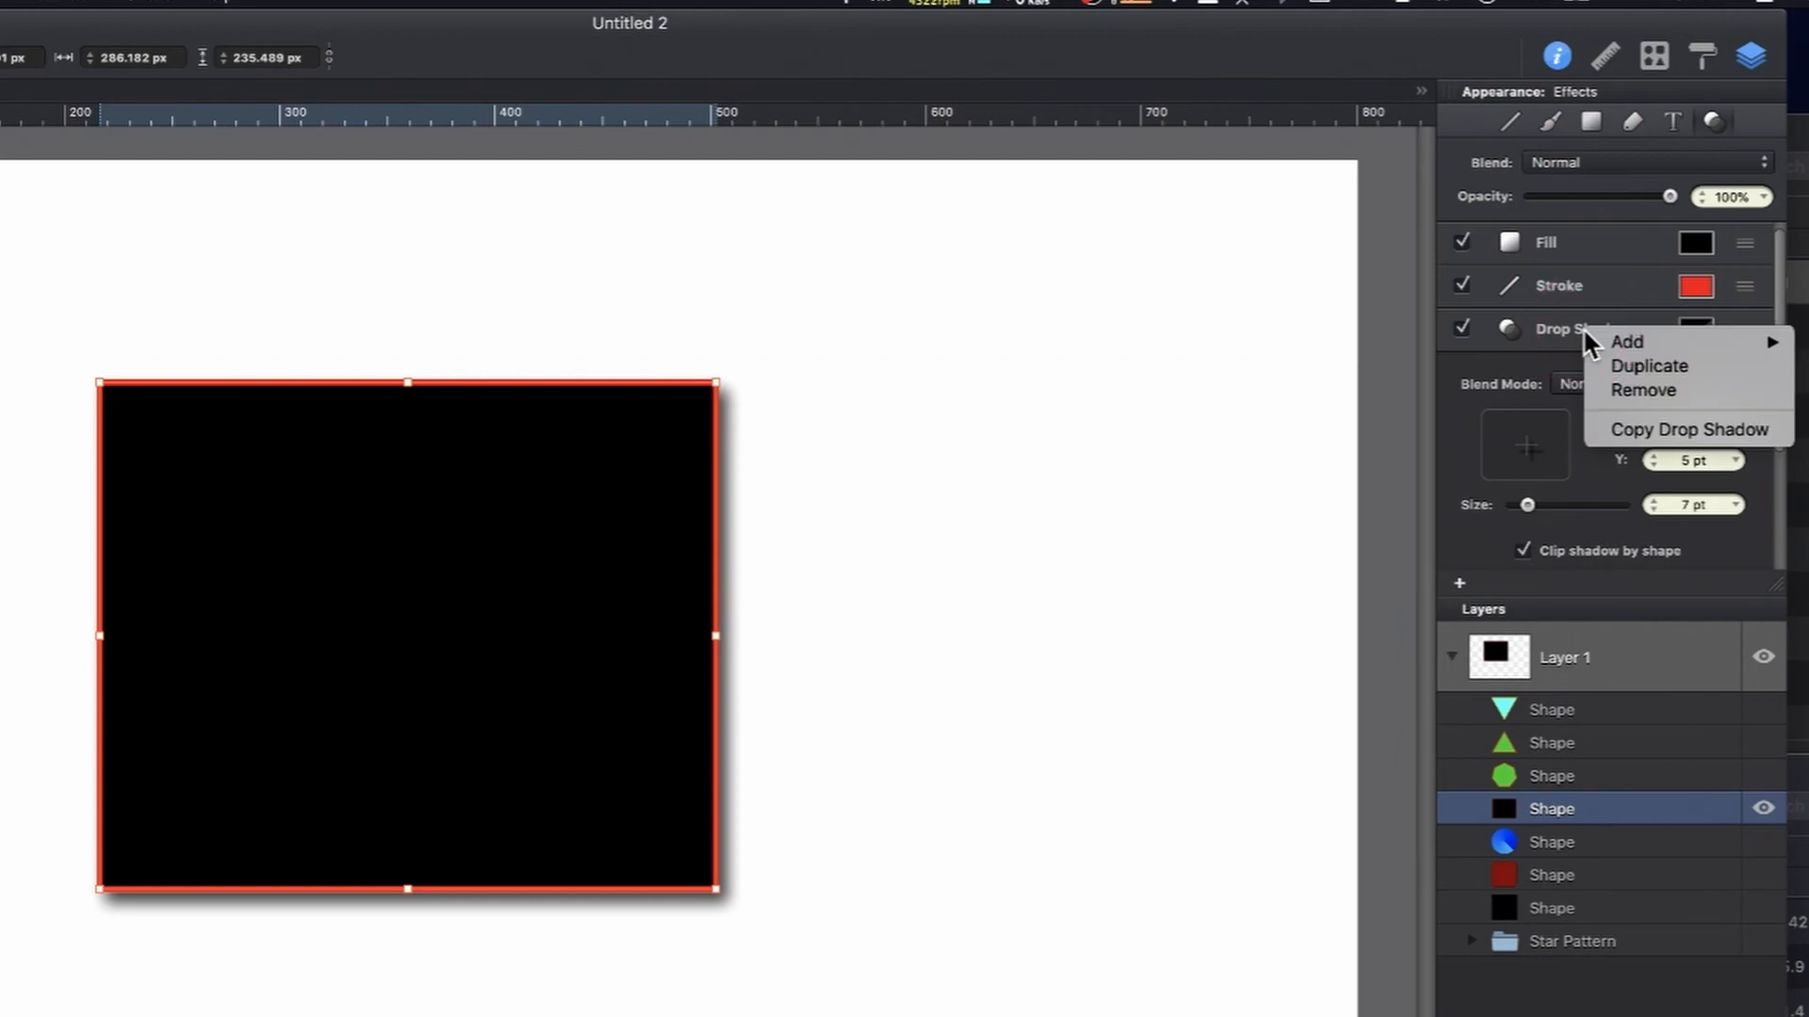
mouse_move(1602, 339)
mouse_down()
mouse_move(1654, 335)
mouse_move(1555, 341)
mouse_move(1533, 399)
mouse_up()
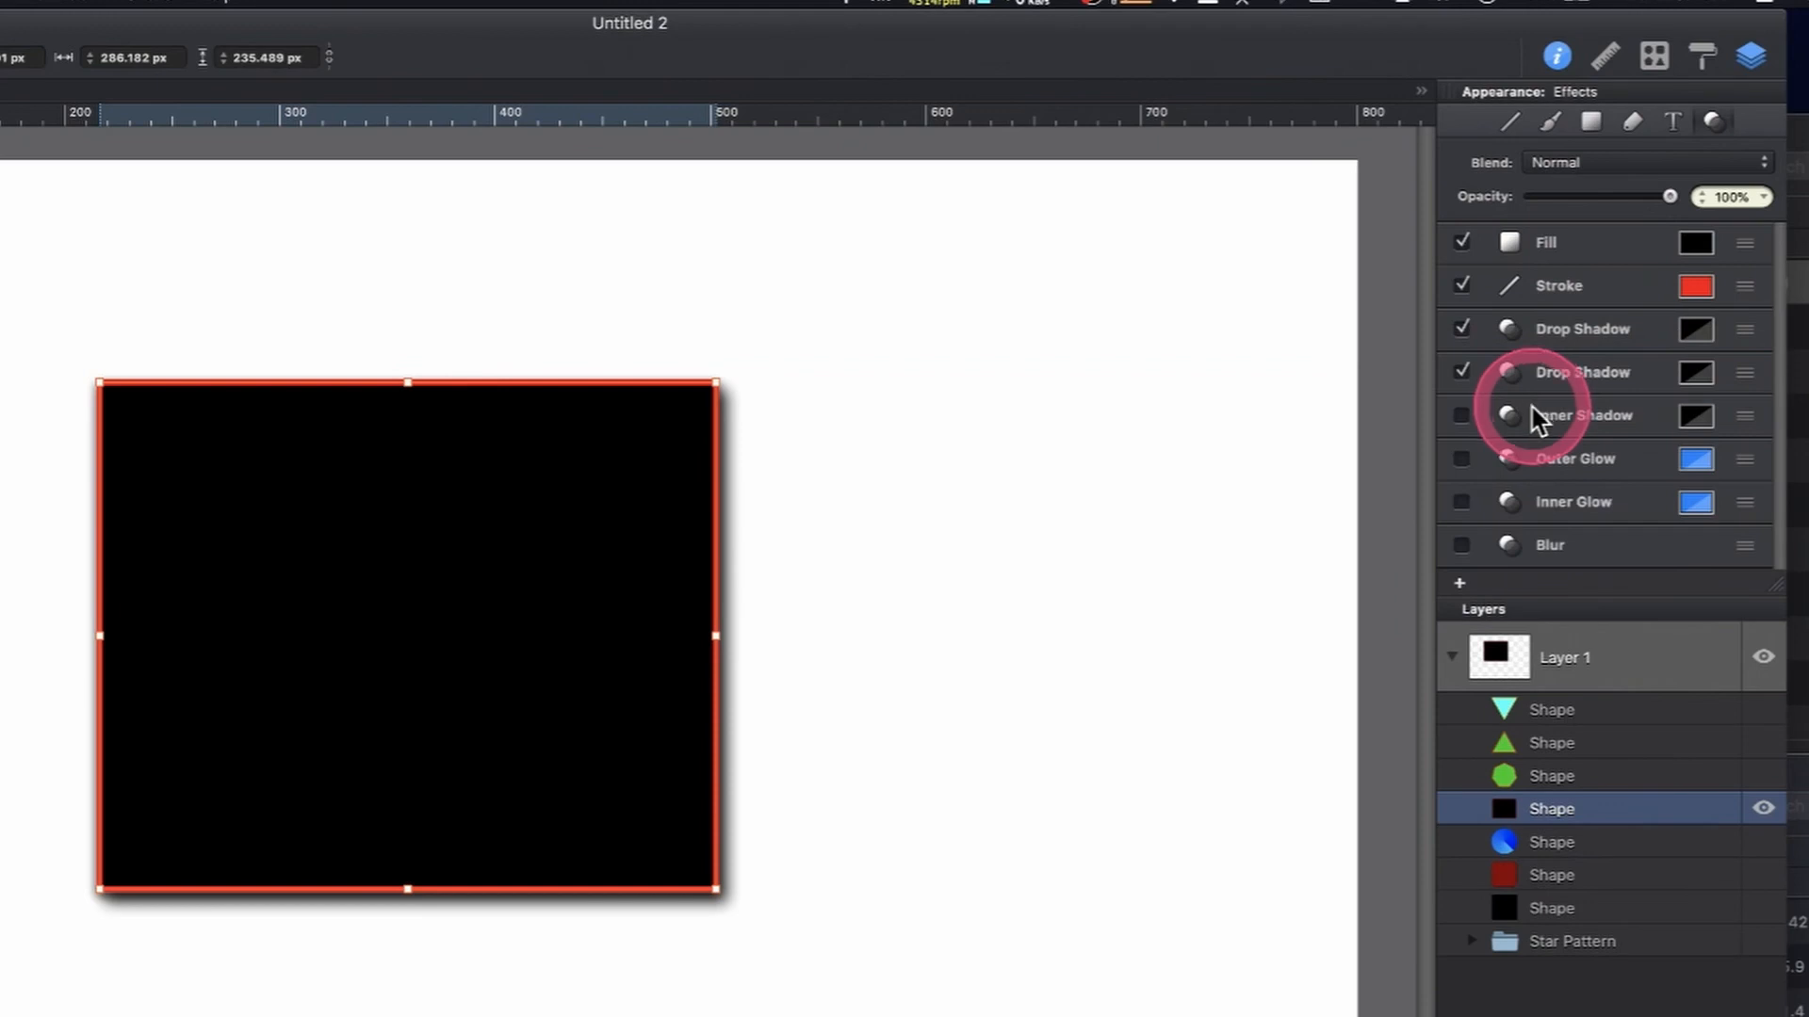
click(1607, 382)
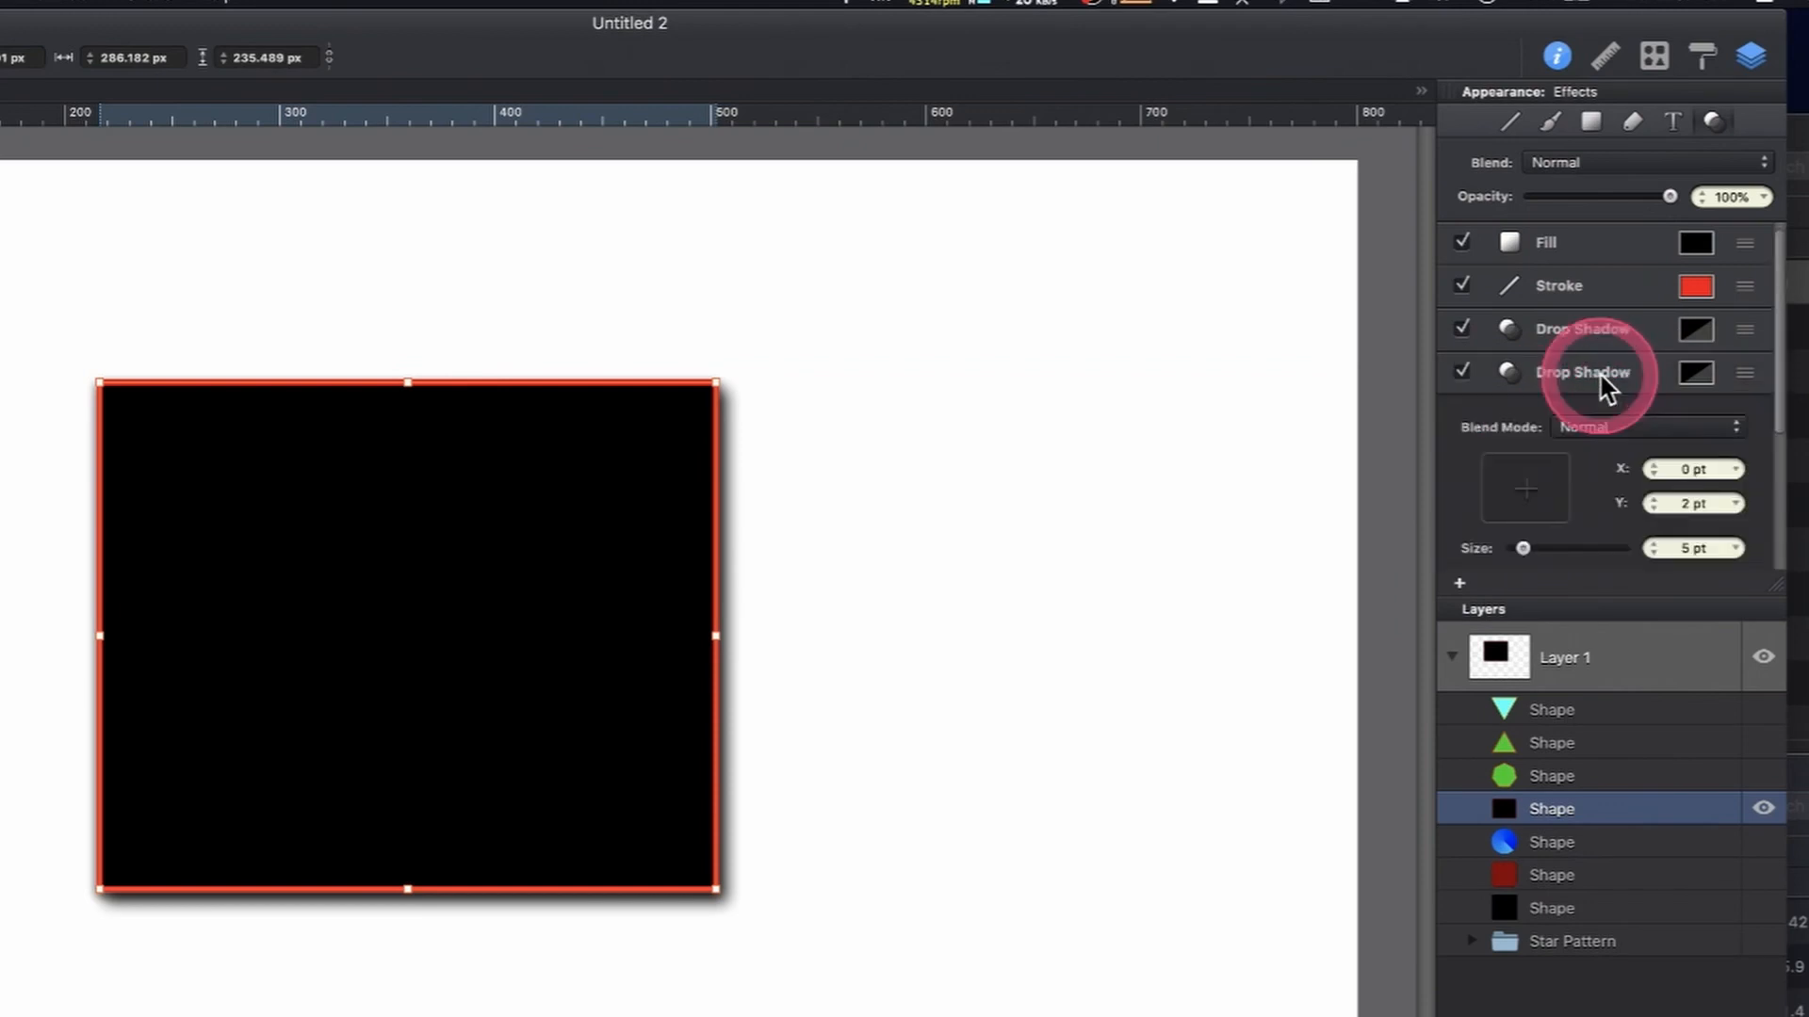
click(1738, 469)
drag(1738, 463, 1703, 393)
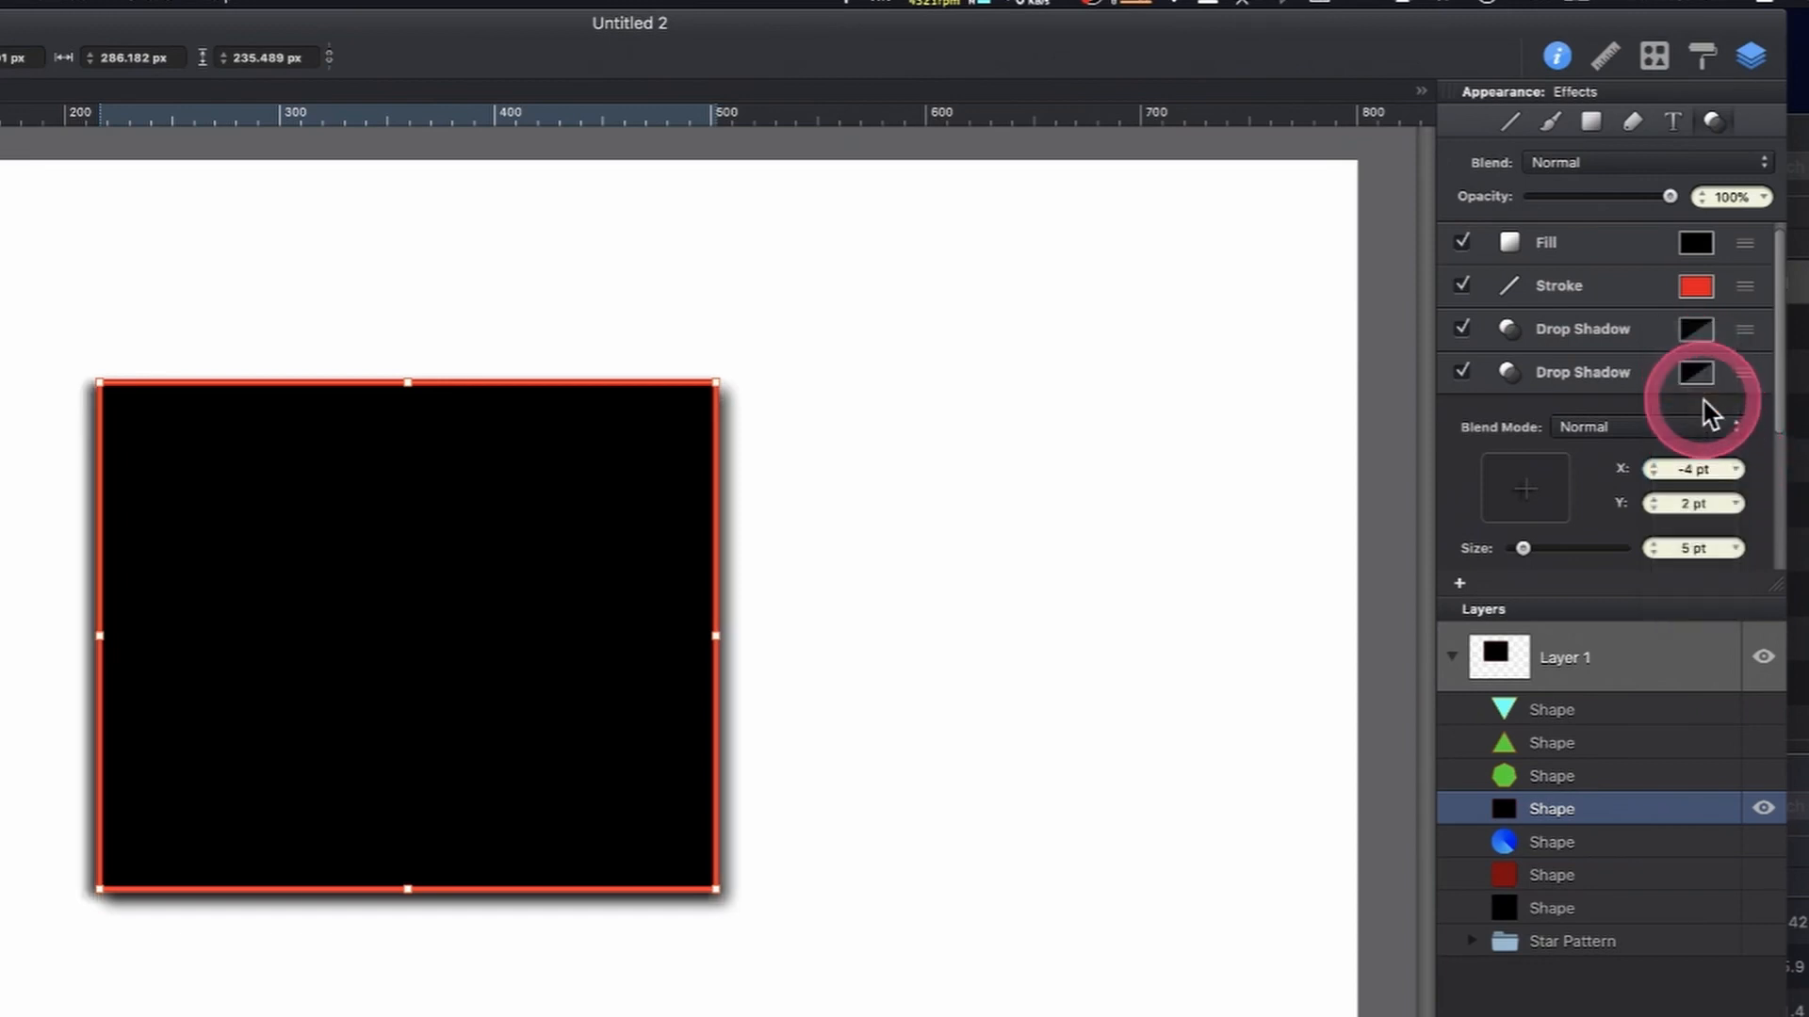
click(1738, 505)
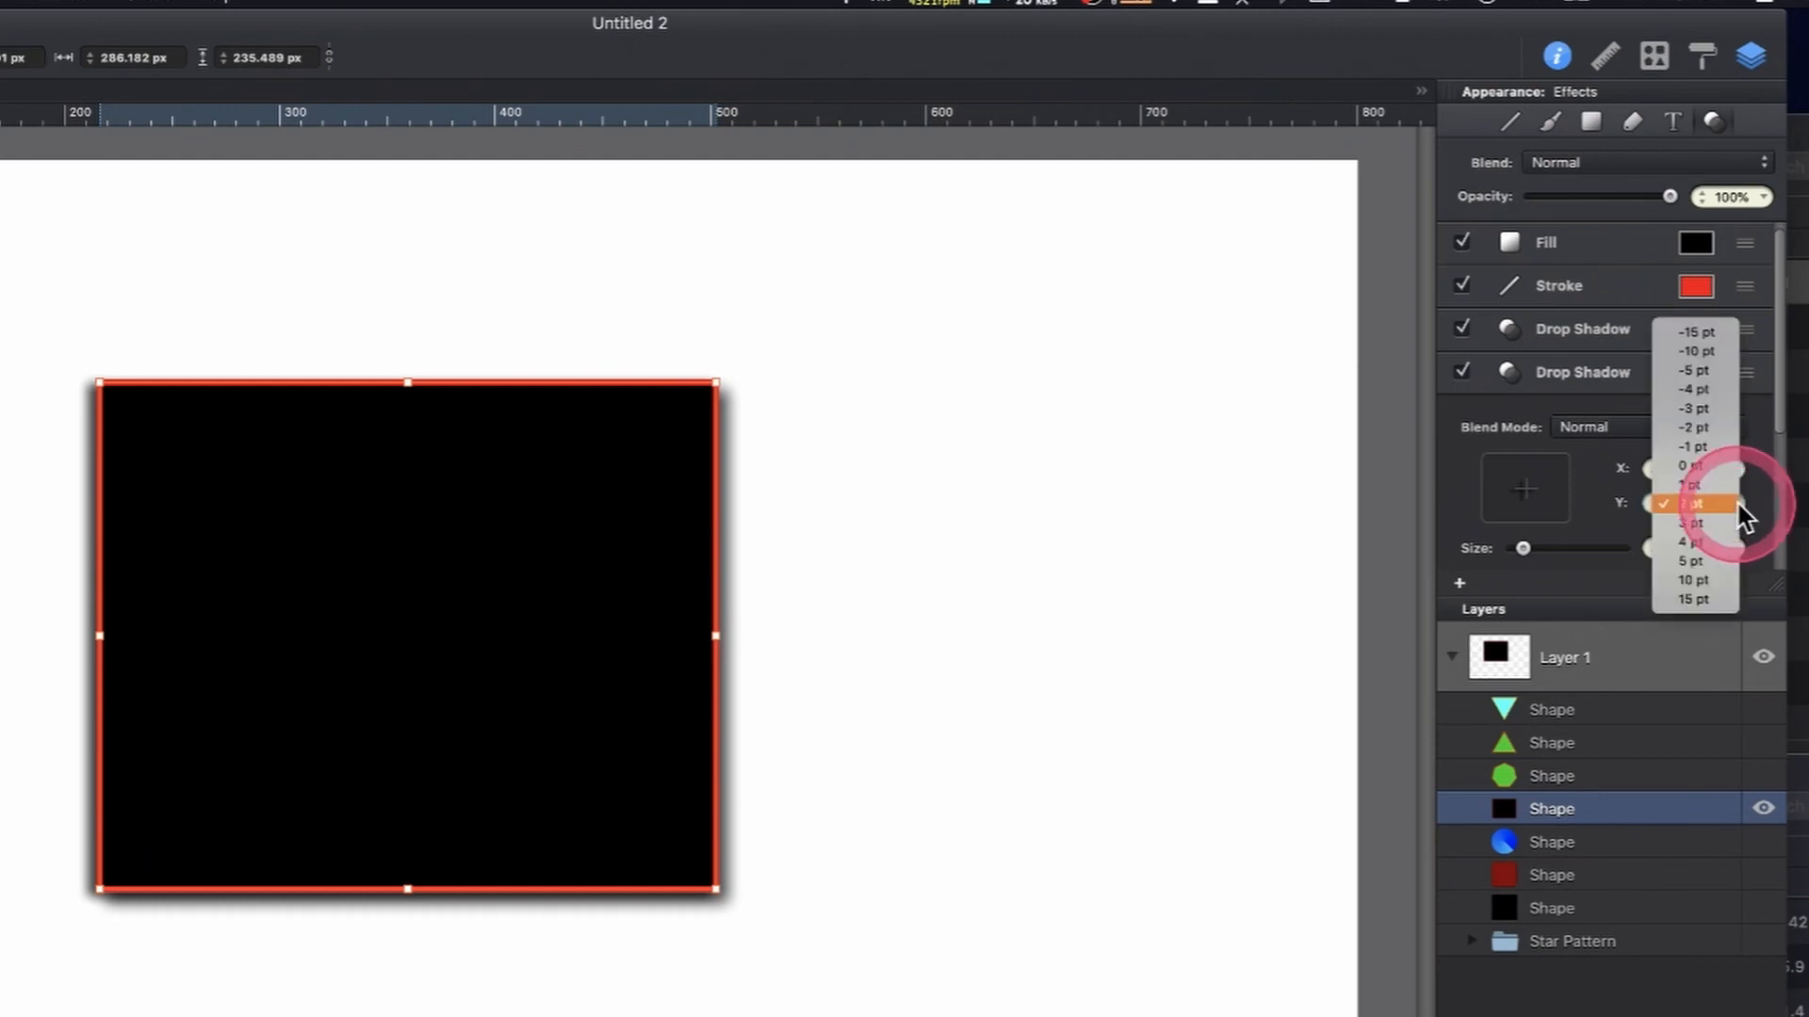
drag(1738, 504, 1705, 375)
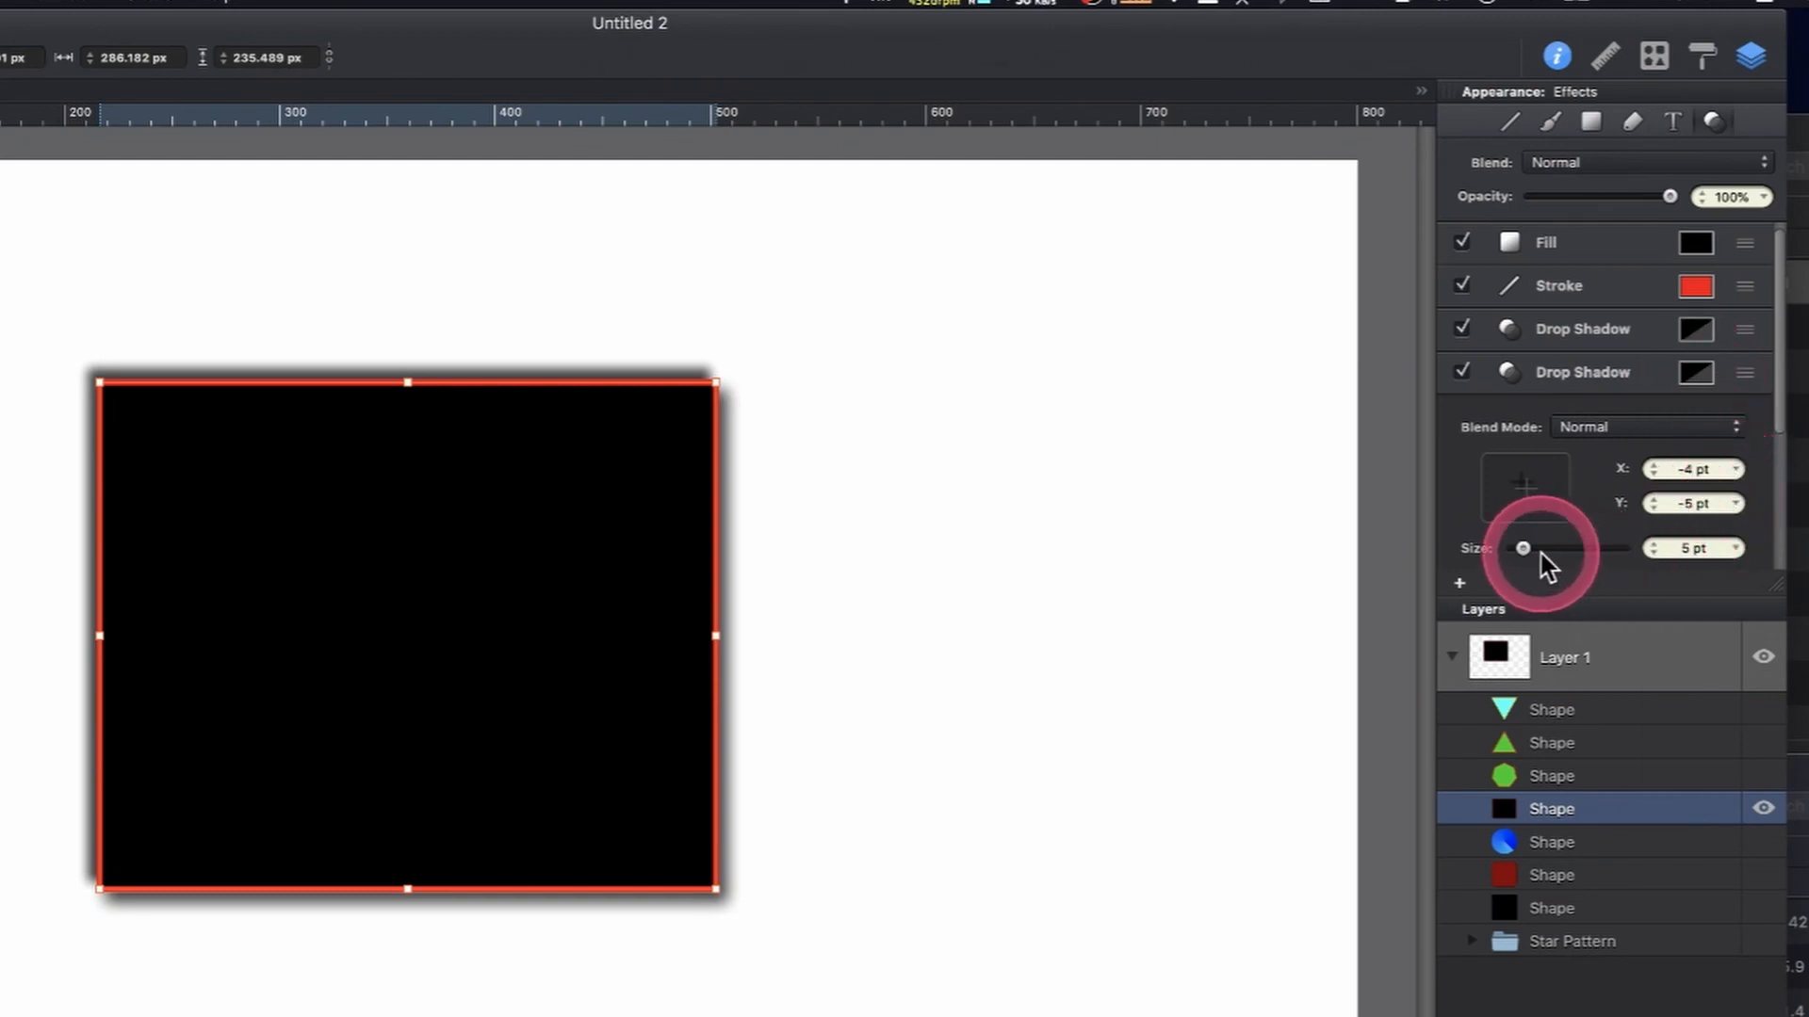
drag(1530, 551, 1532, 554)
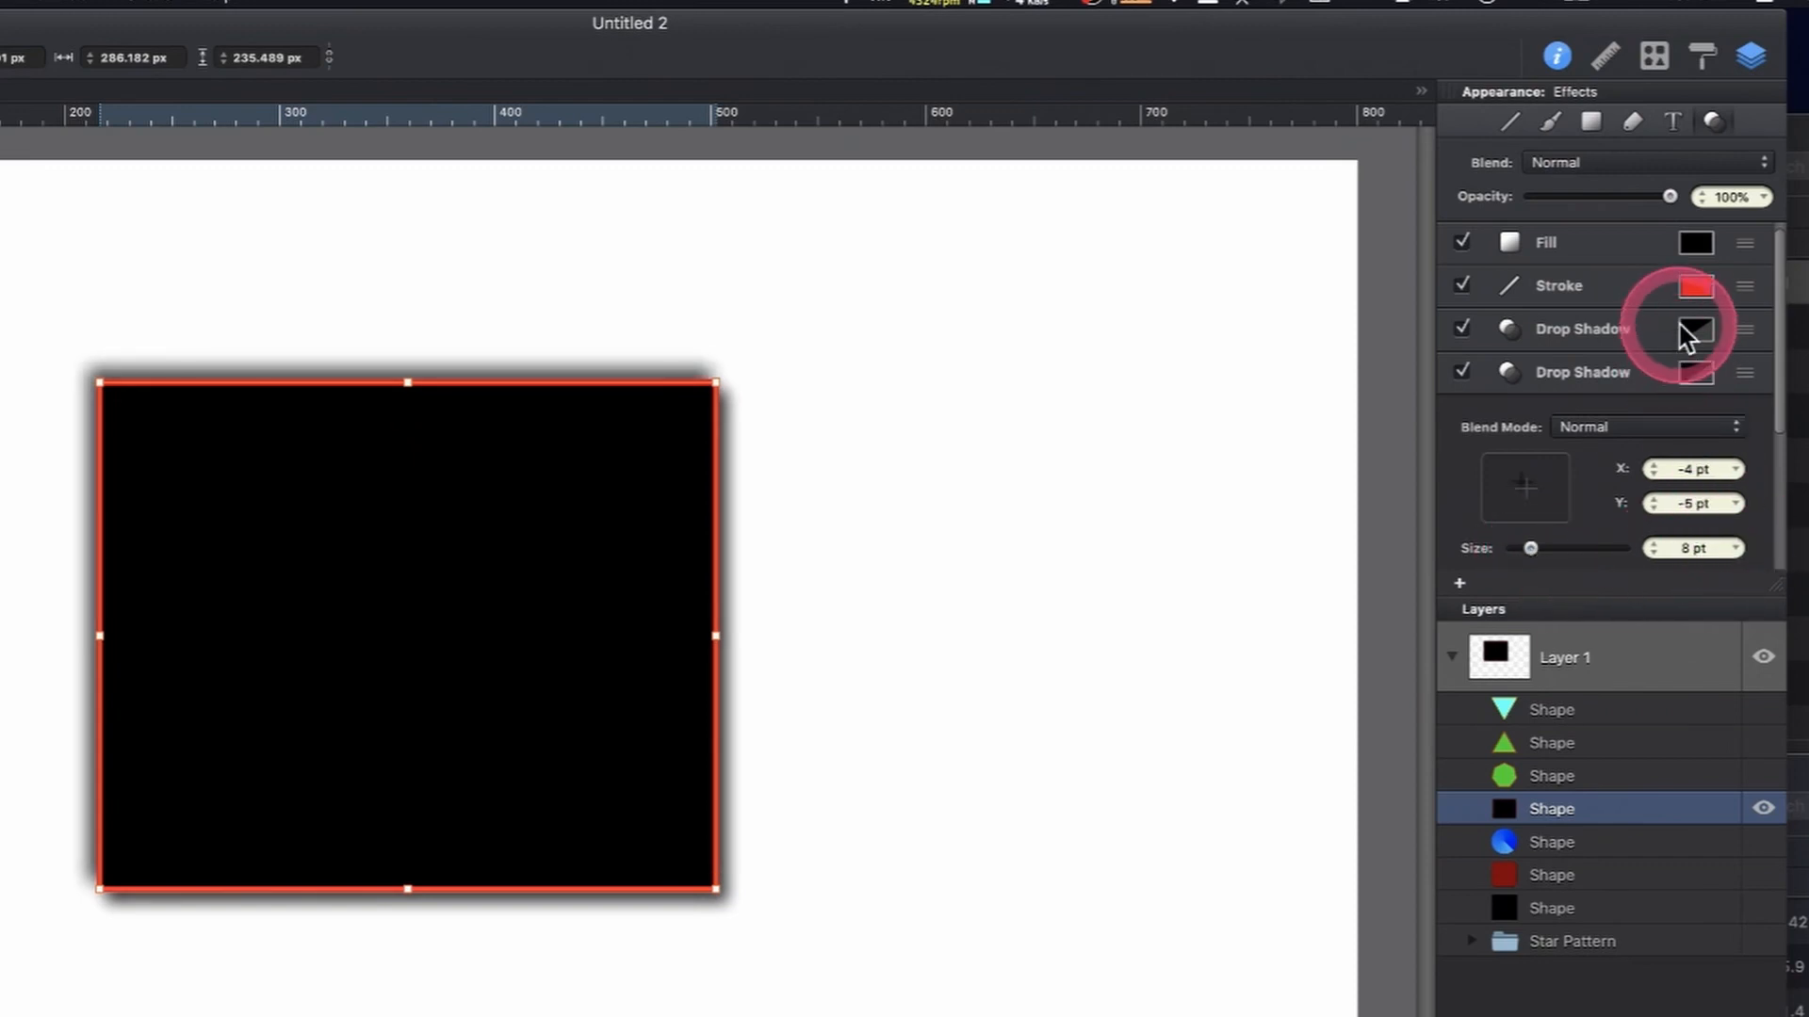
Remove the second drop shadow, the one offset -4 pt and -5 pt, from the rectangle
right_click(1583, 374)
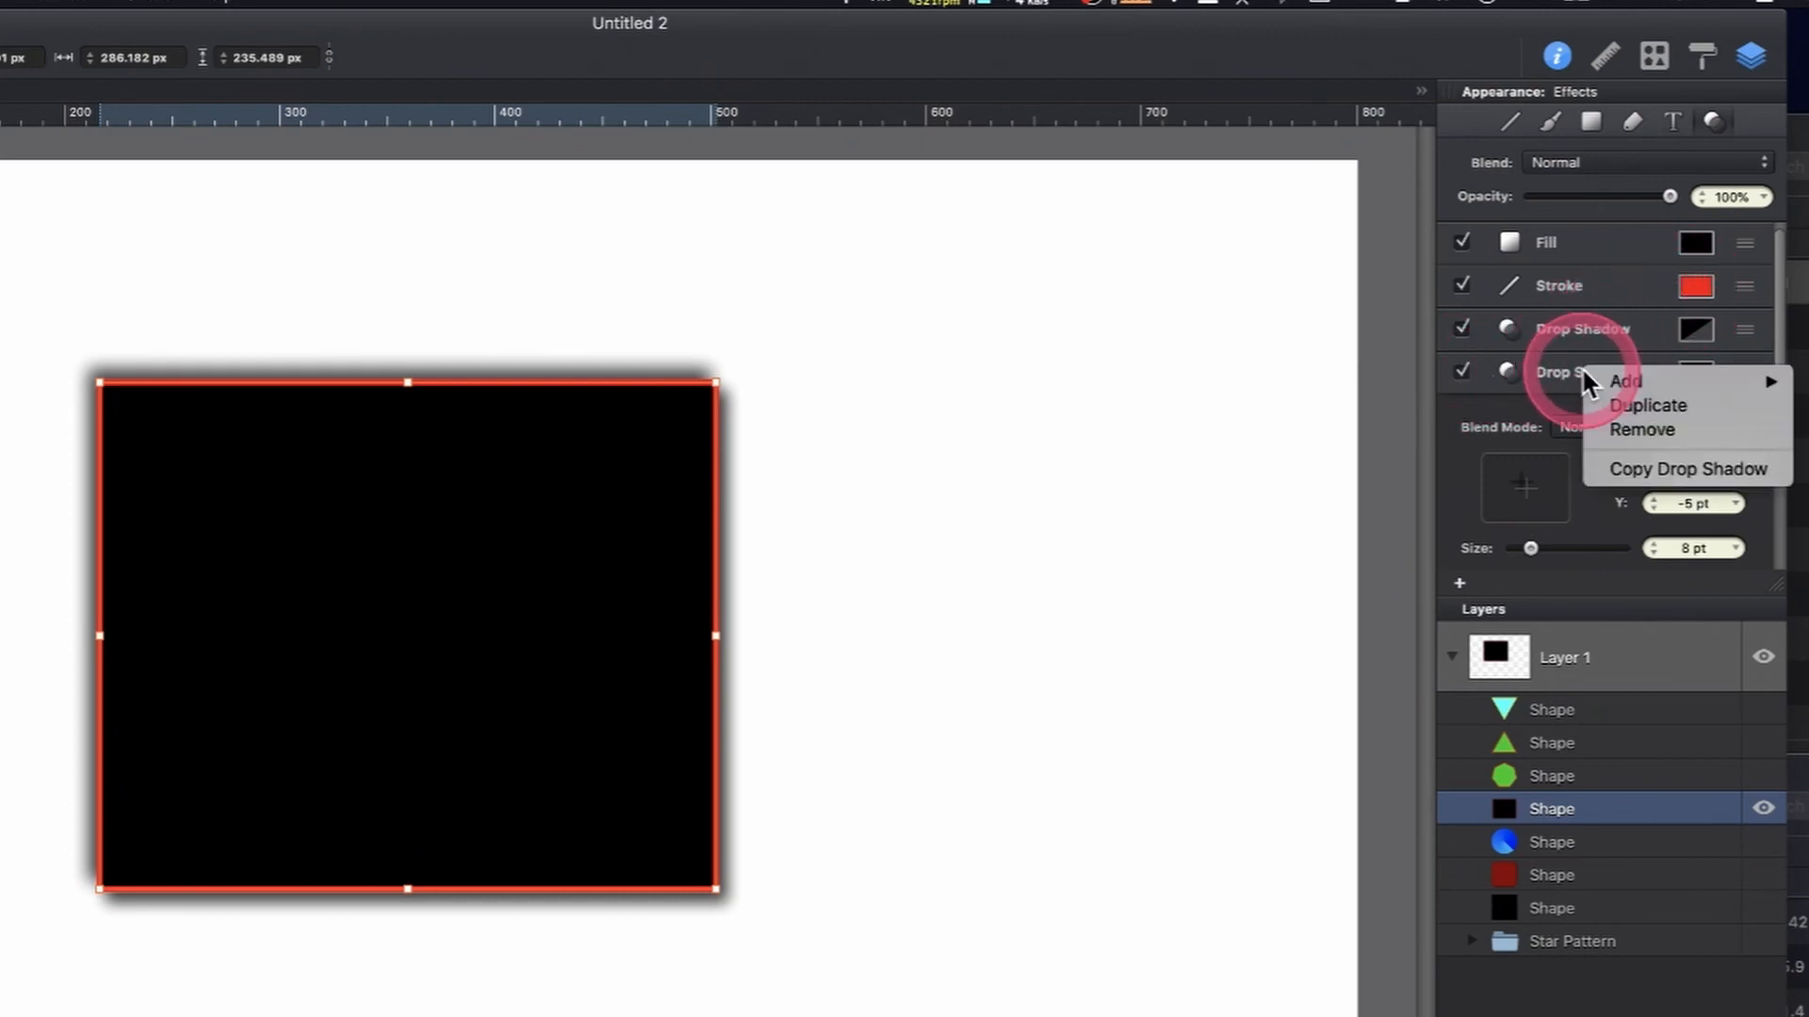
click(1652, 429)
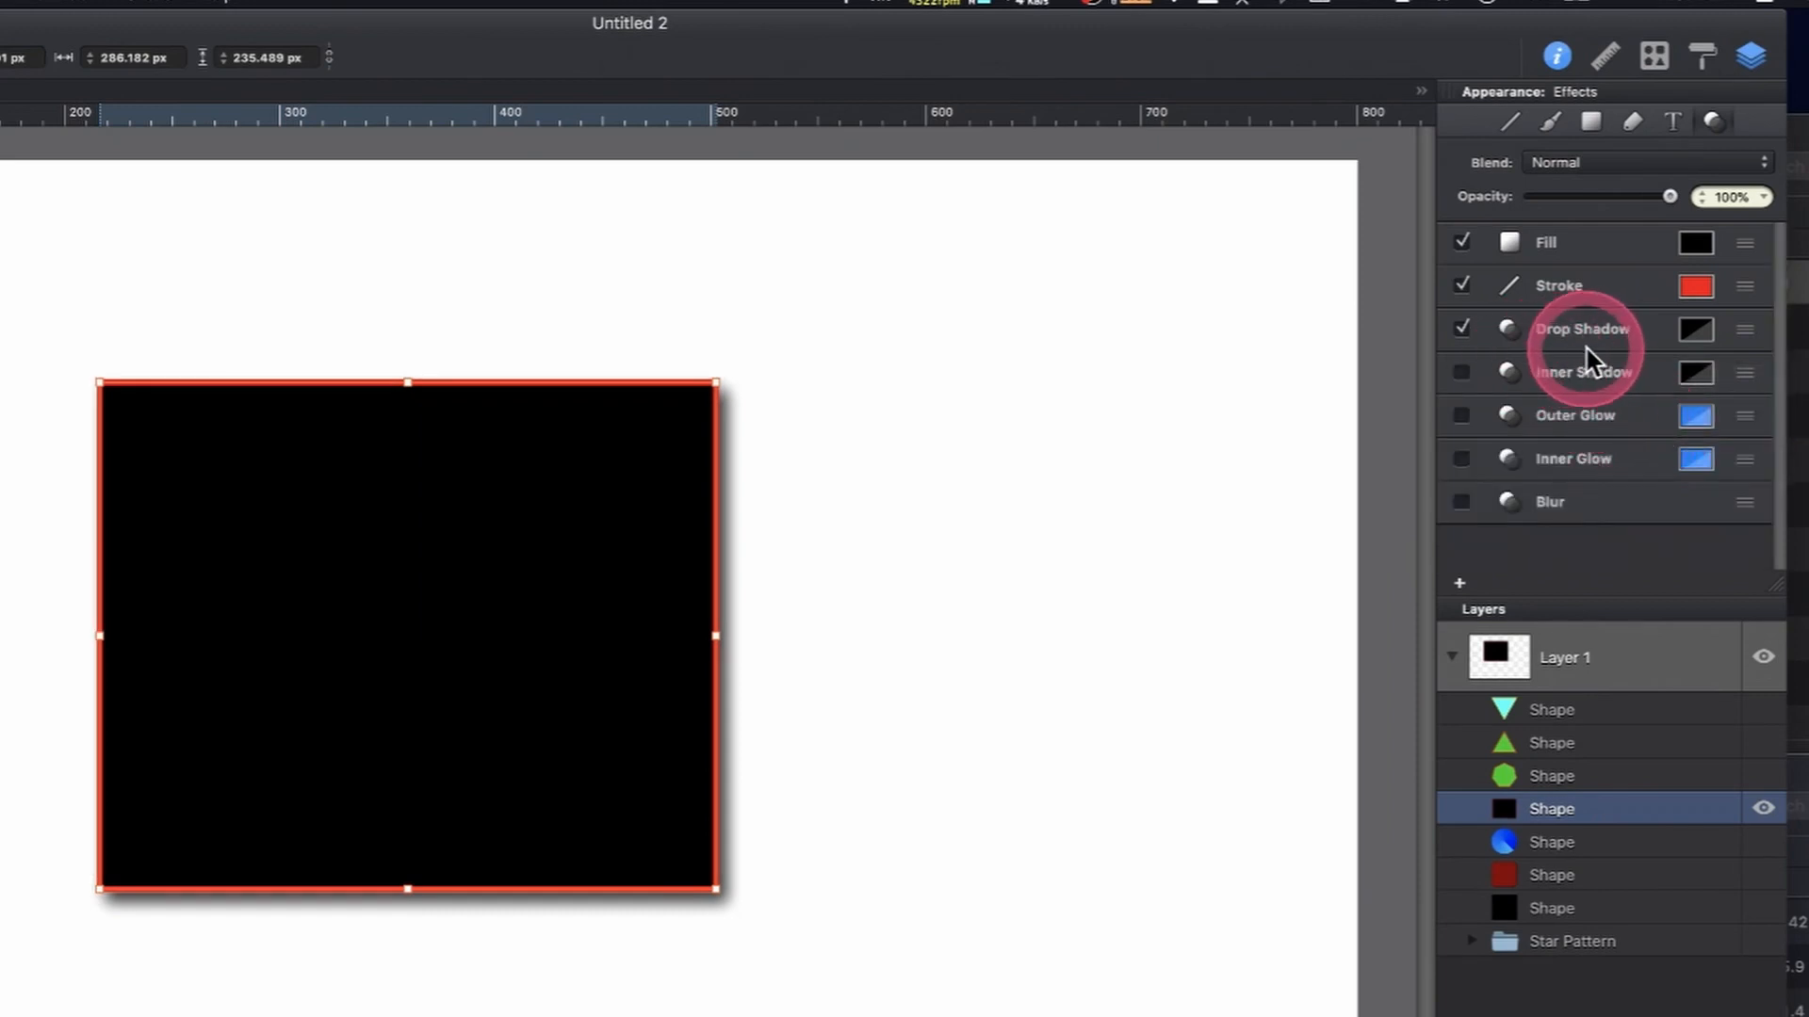
Change the rectangle's black fill to green by raising the fill color's green channel
click(1696, 245)
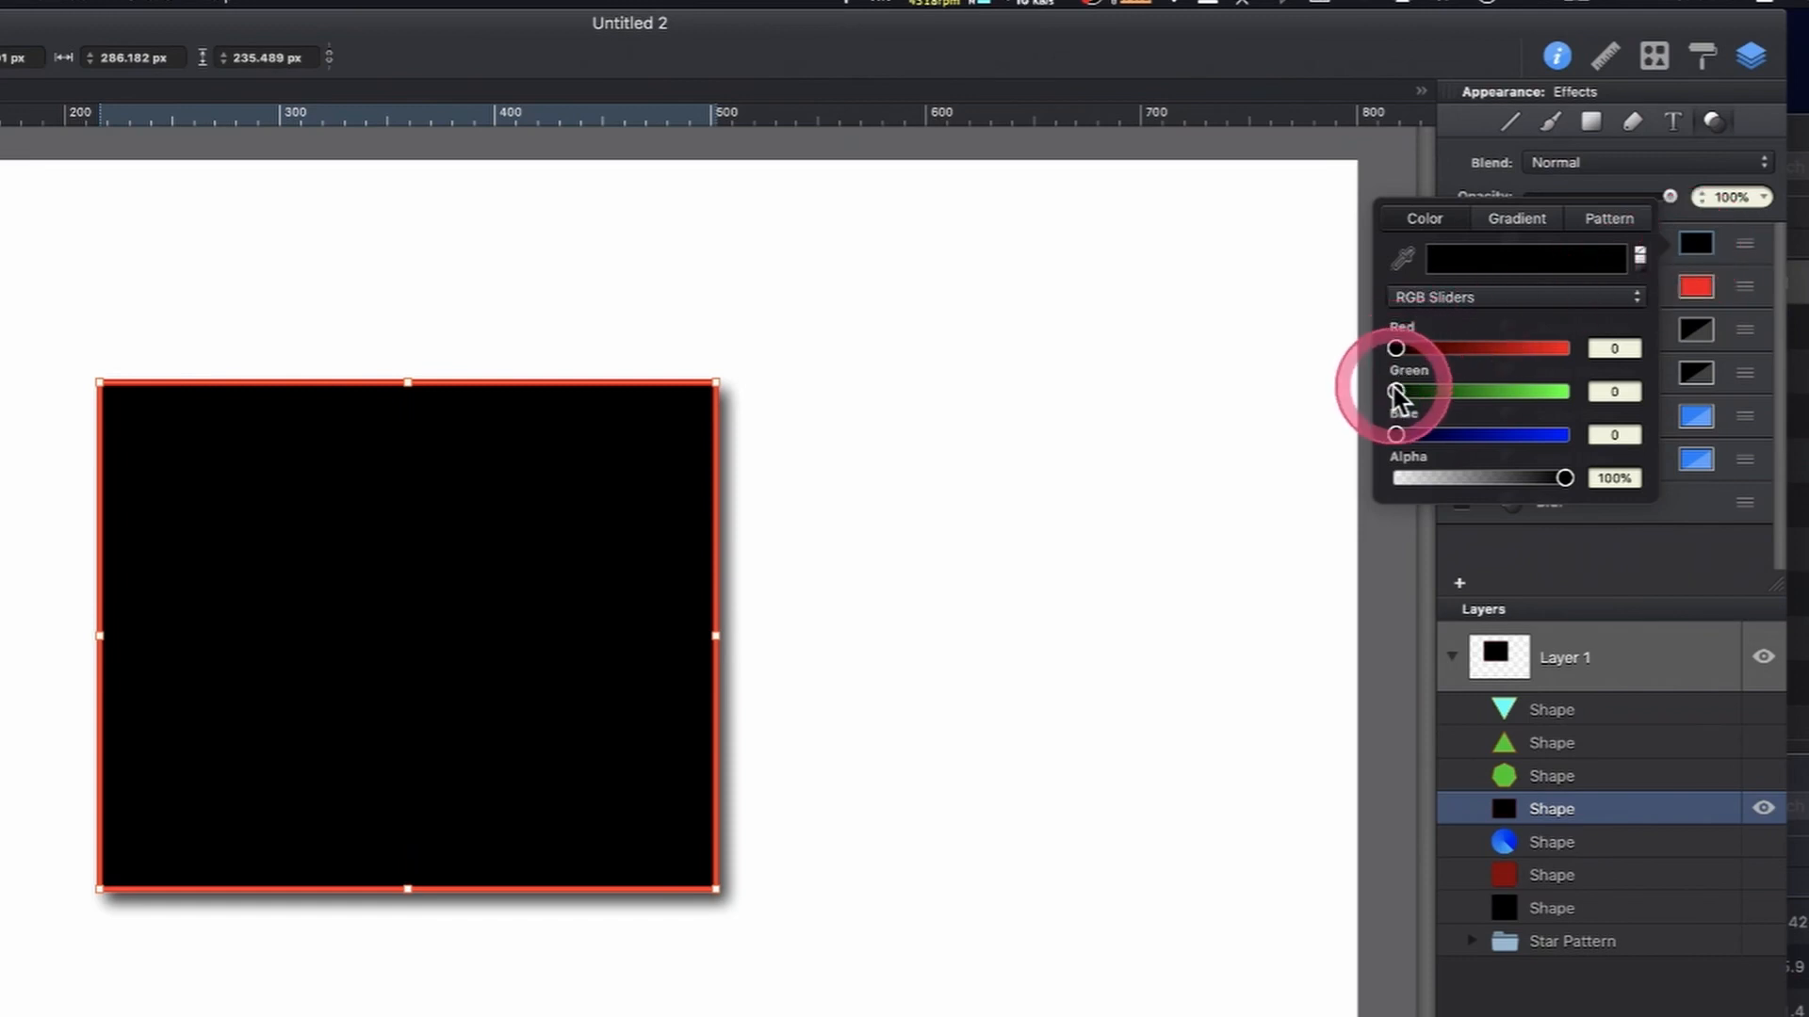
drag(1396, 392, 1554, 392)
drag(1586, 415, 1530, 398)
click(1705, 260)
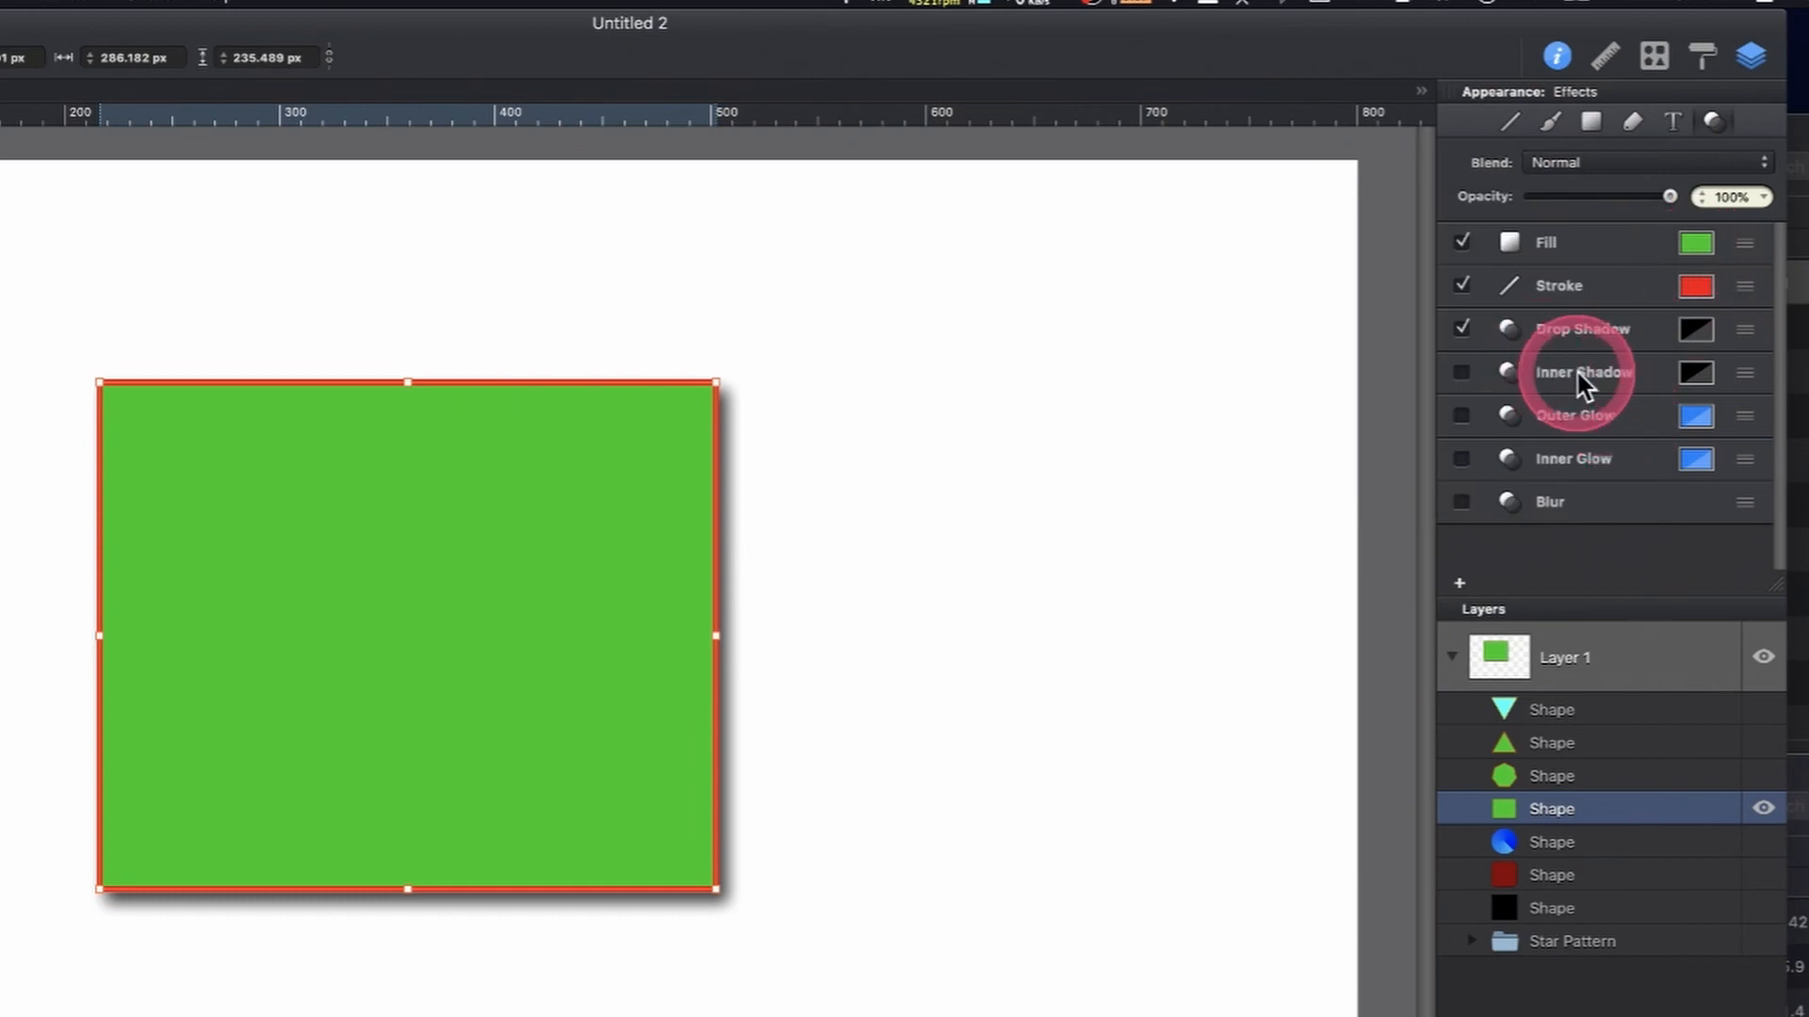
Enable the rectangle's inner shadow with an X offset of 2 pt and a Y offset of 5 pt
click(1461, 374)
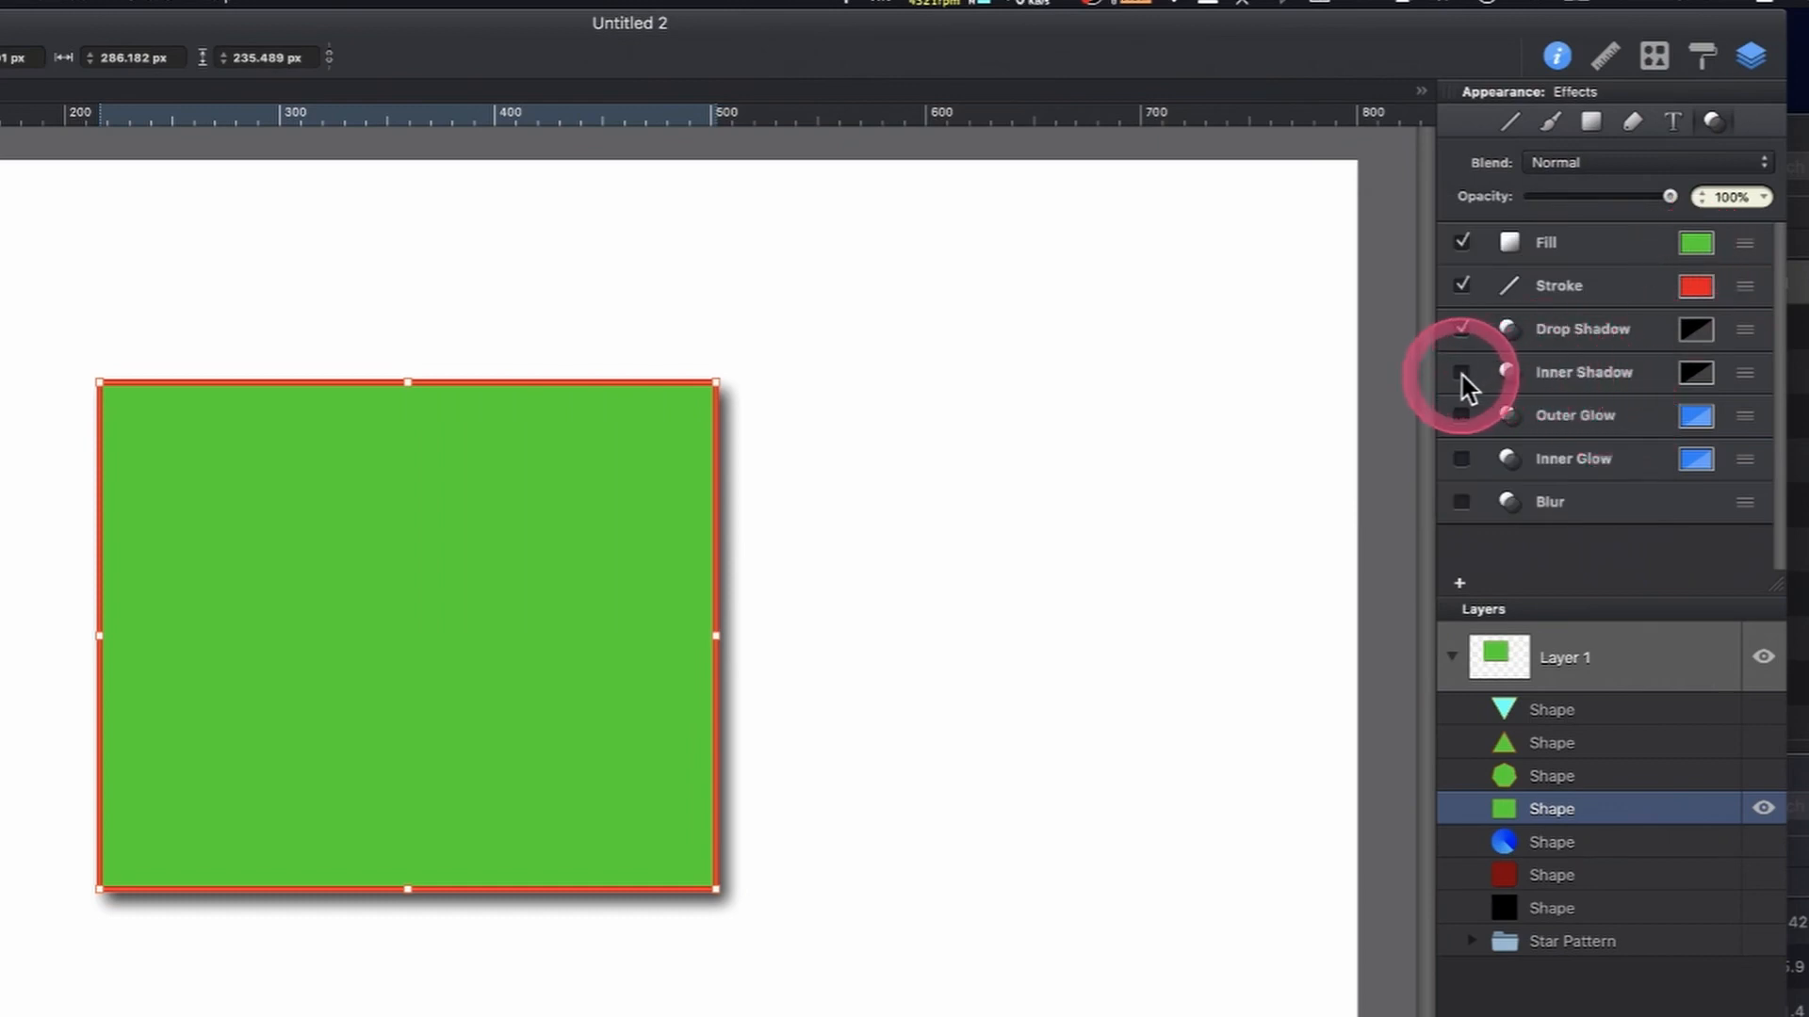
click(1601, 377)
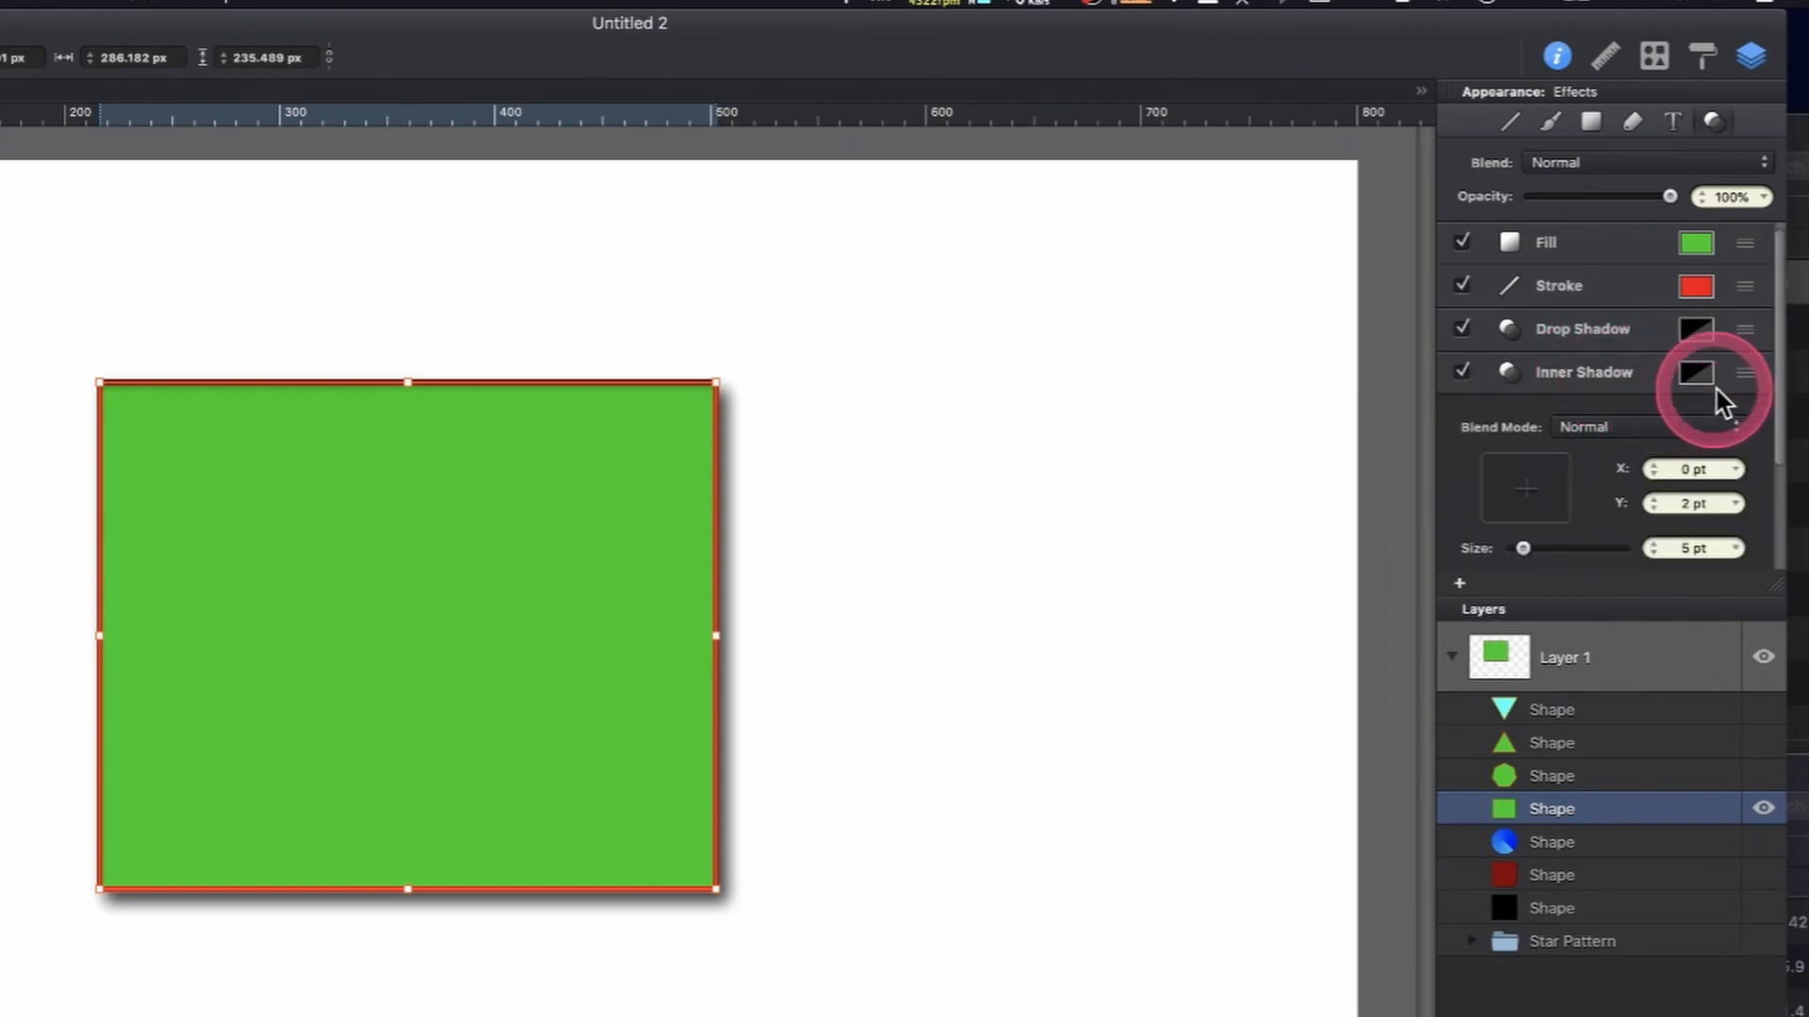
click(1734, 469)
click(1734, 468)
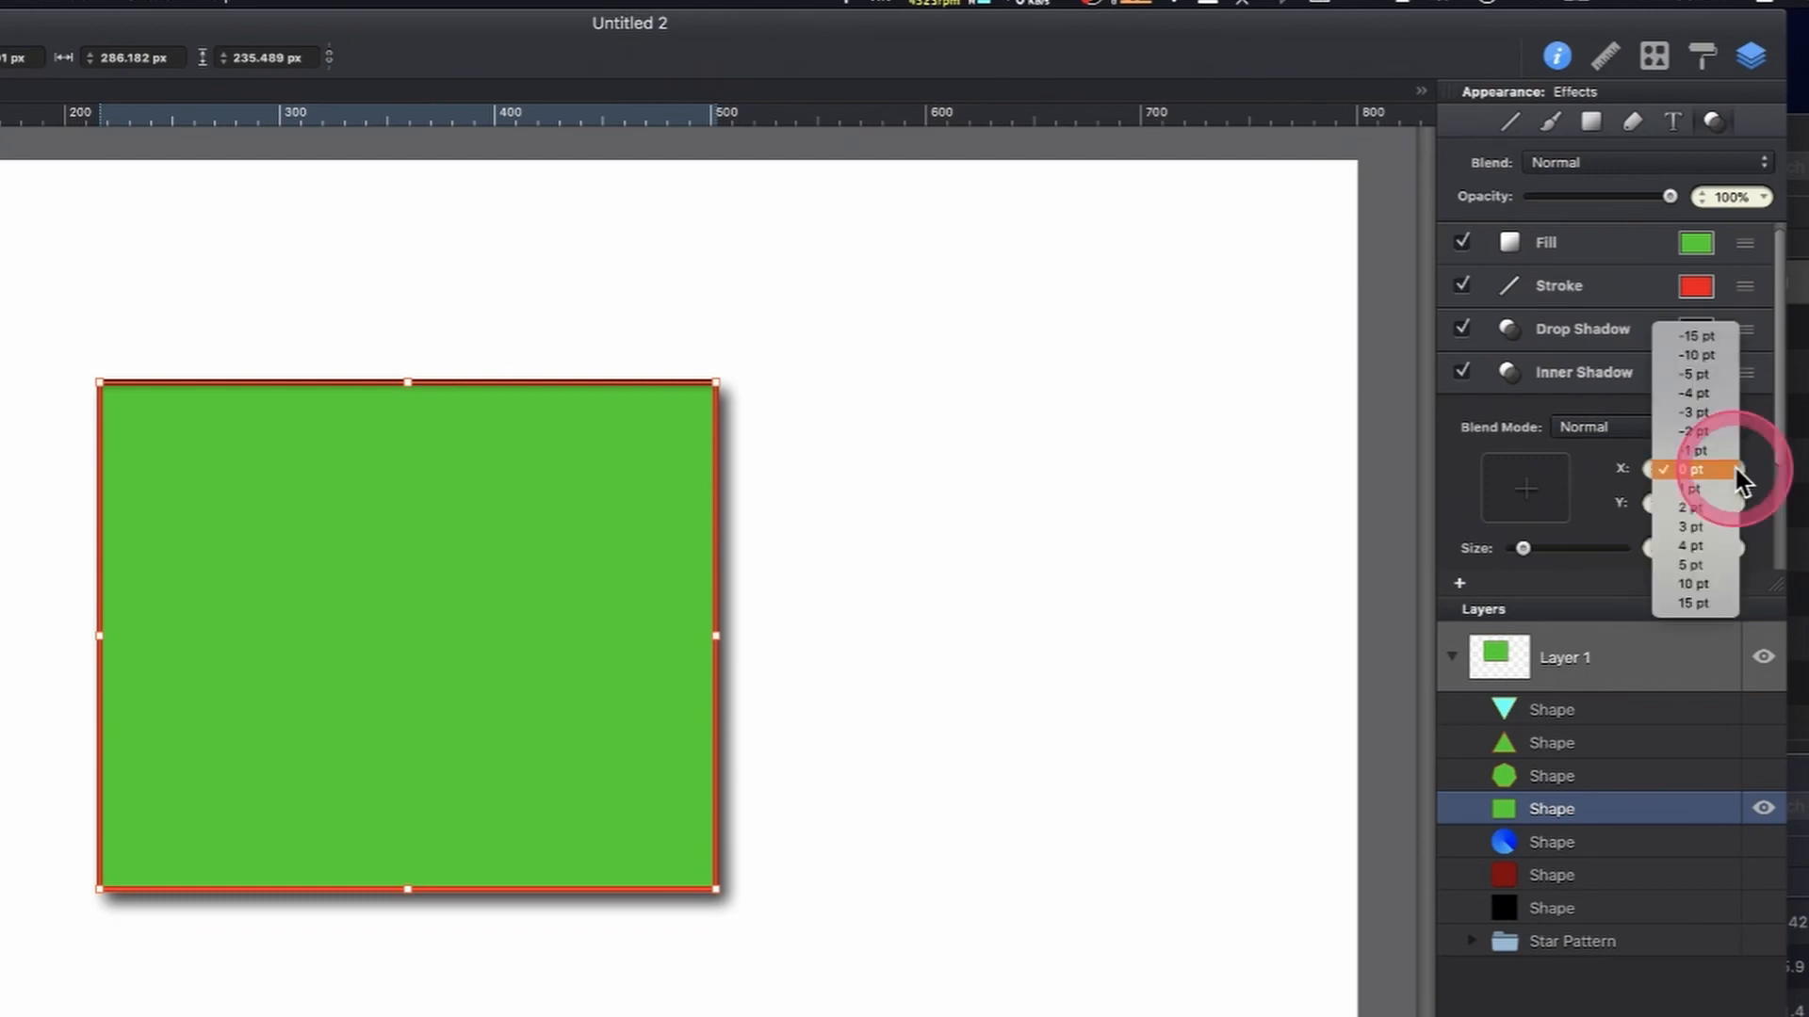
drag(1733, 465, 1709, 488)
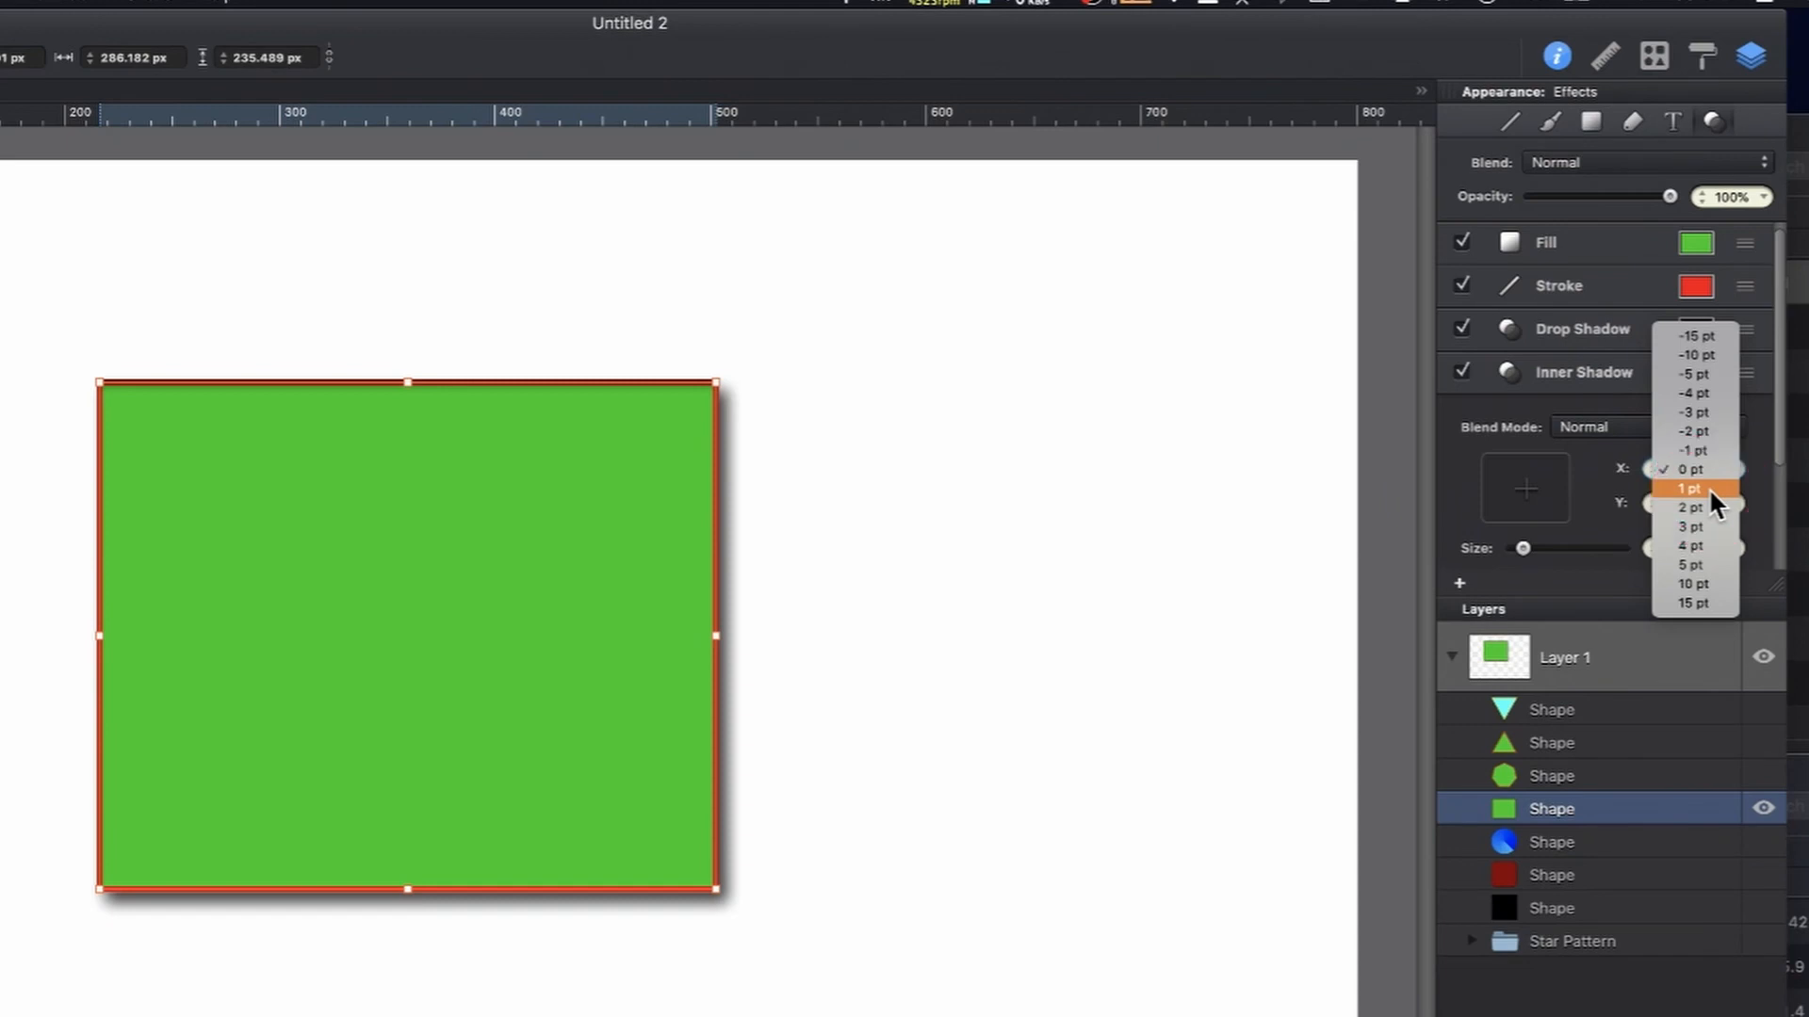
click(1709, 488)
drag(1707, 490, 1711, 502)
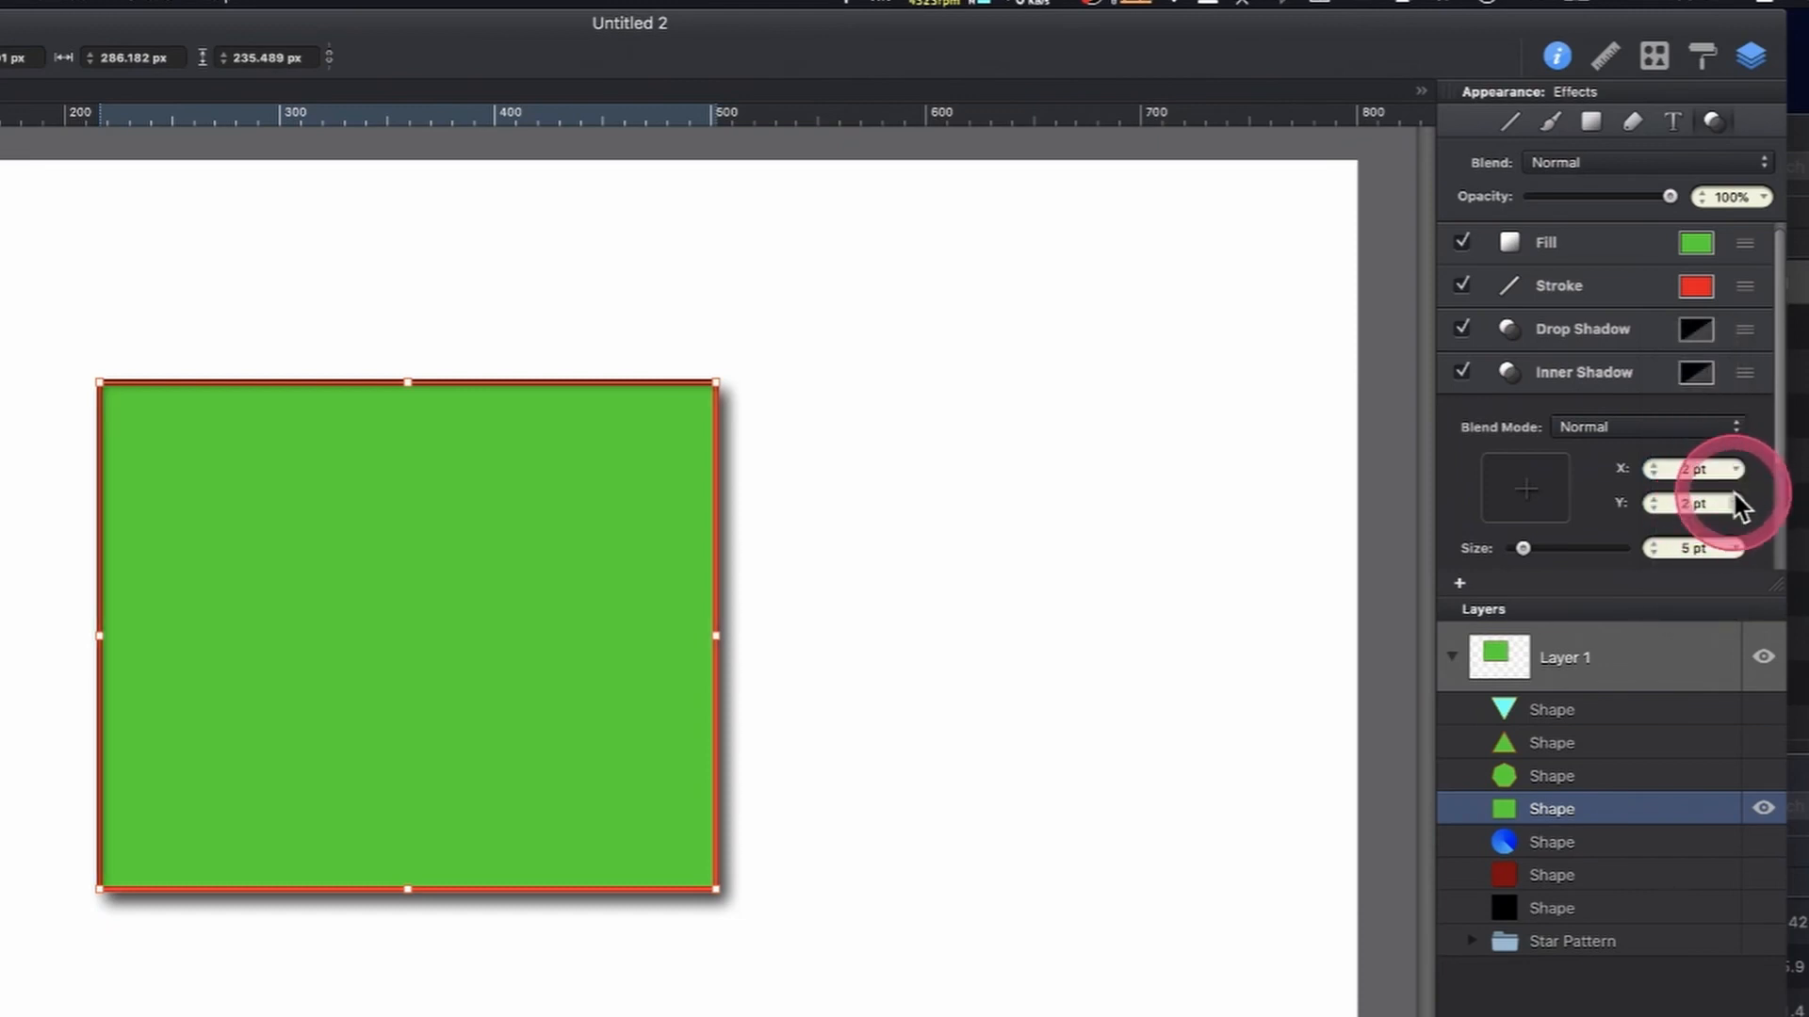
click(1736, 504)
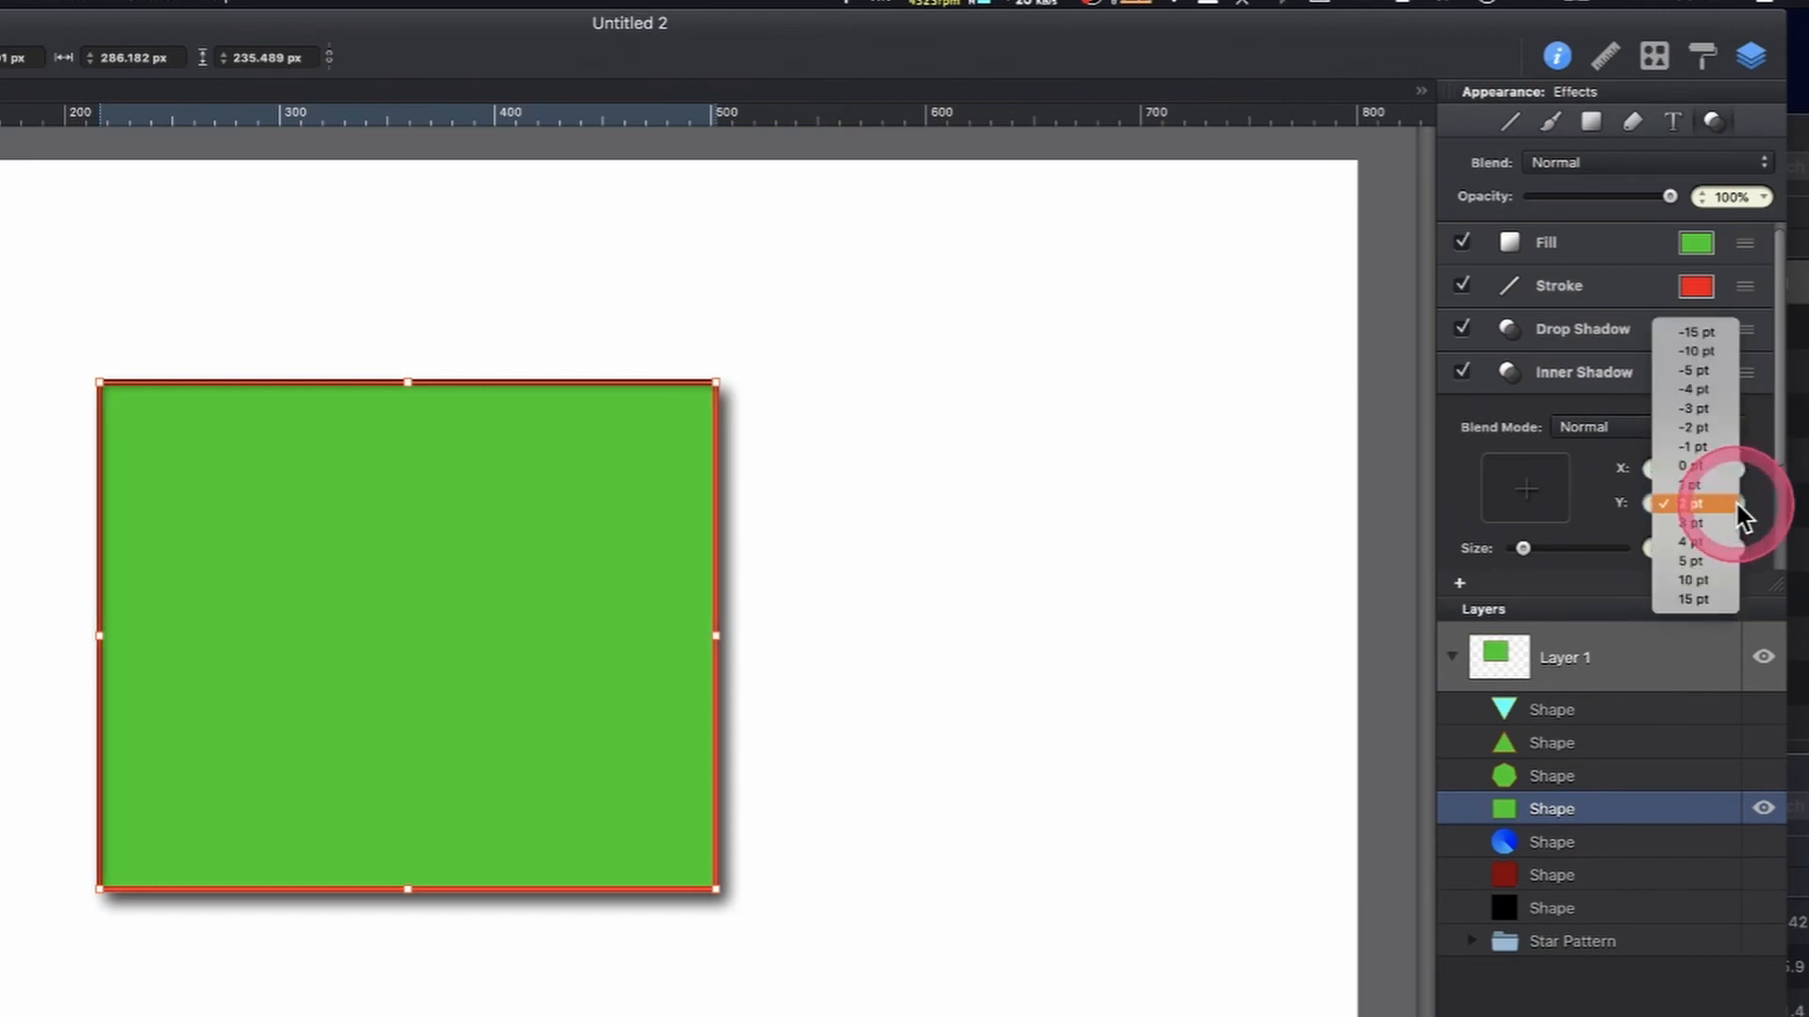
click(1706, 554)
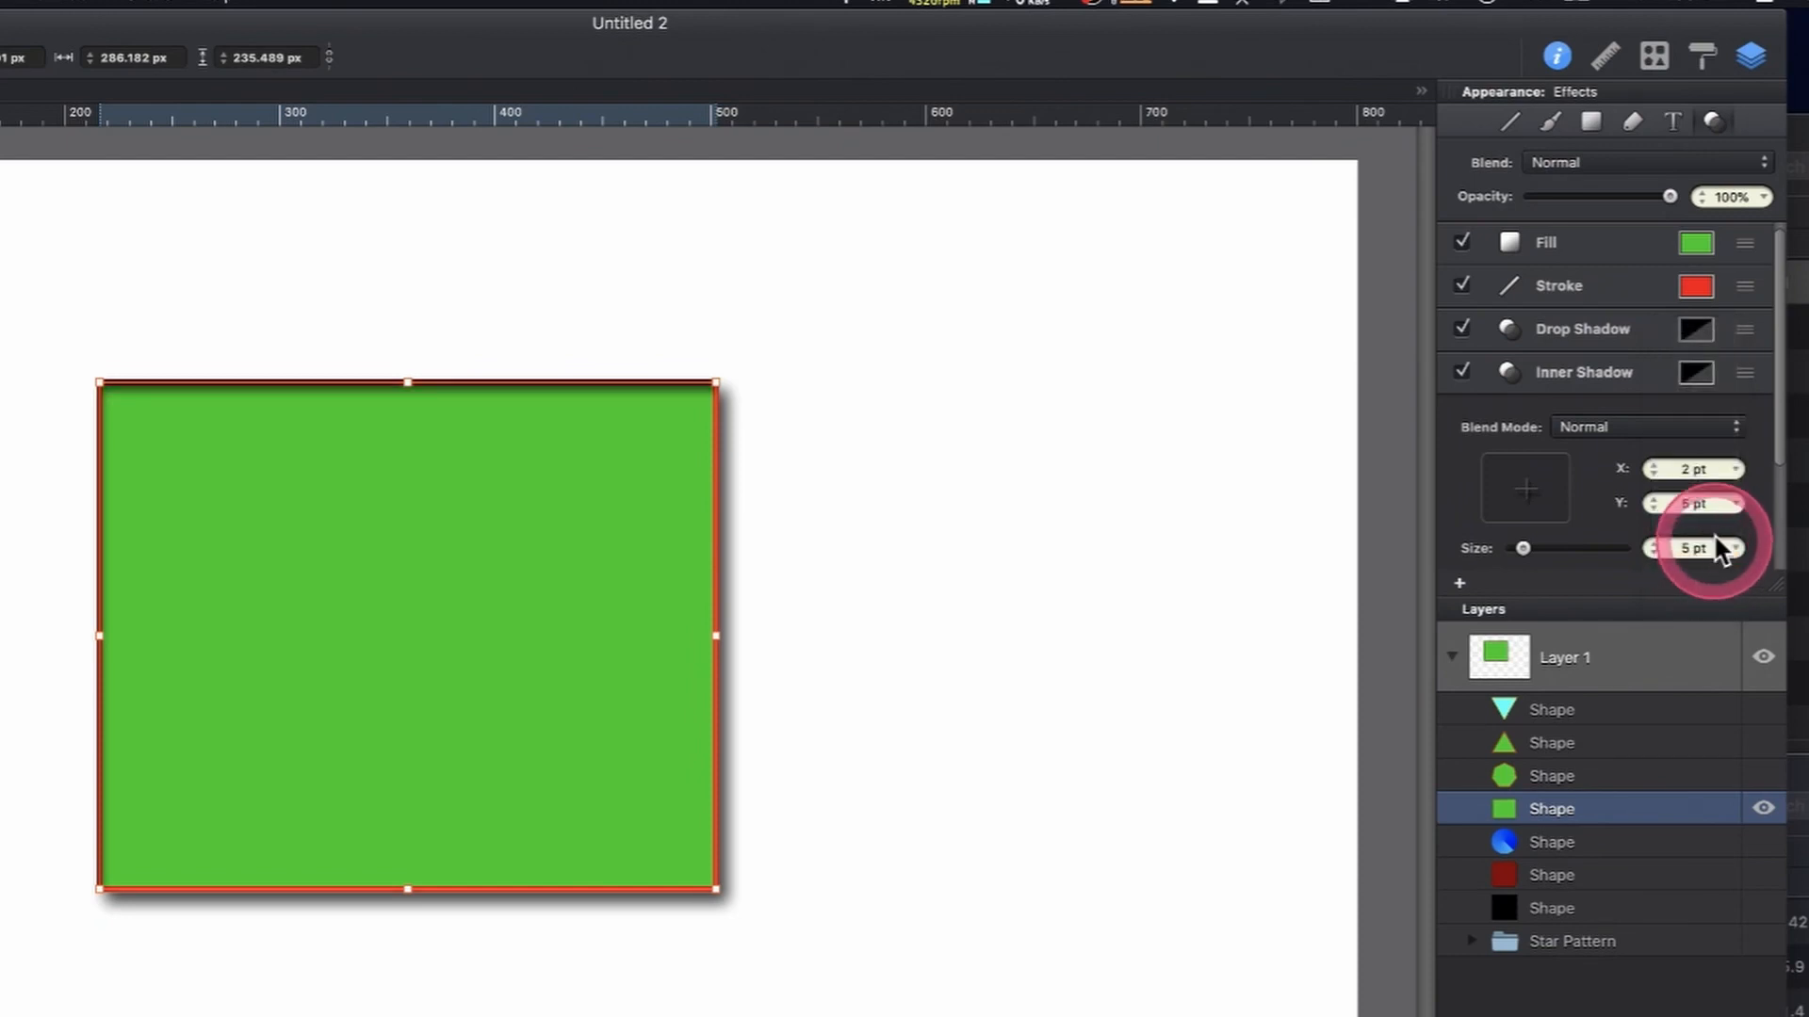
Set the inner shadow's X offset to 4 pt and its size to 10 pt
click(1733, 468)
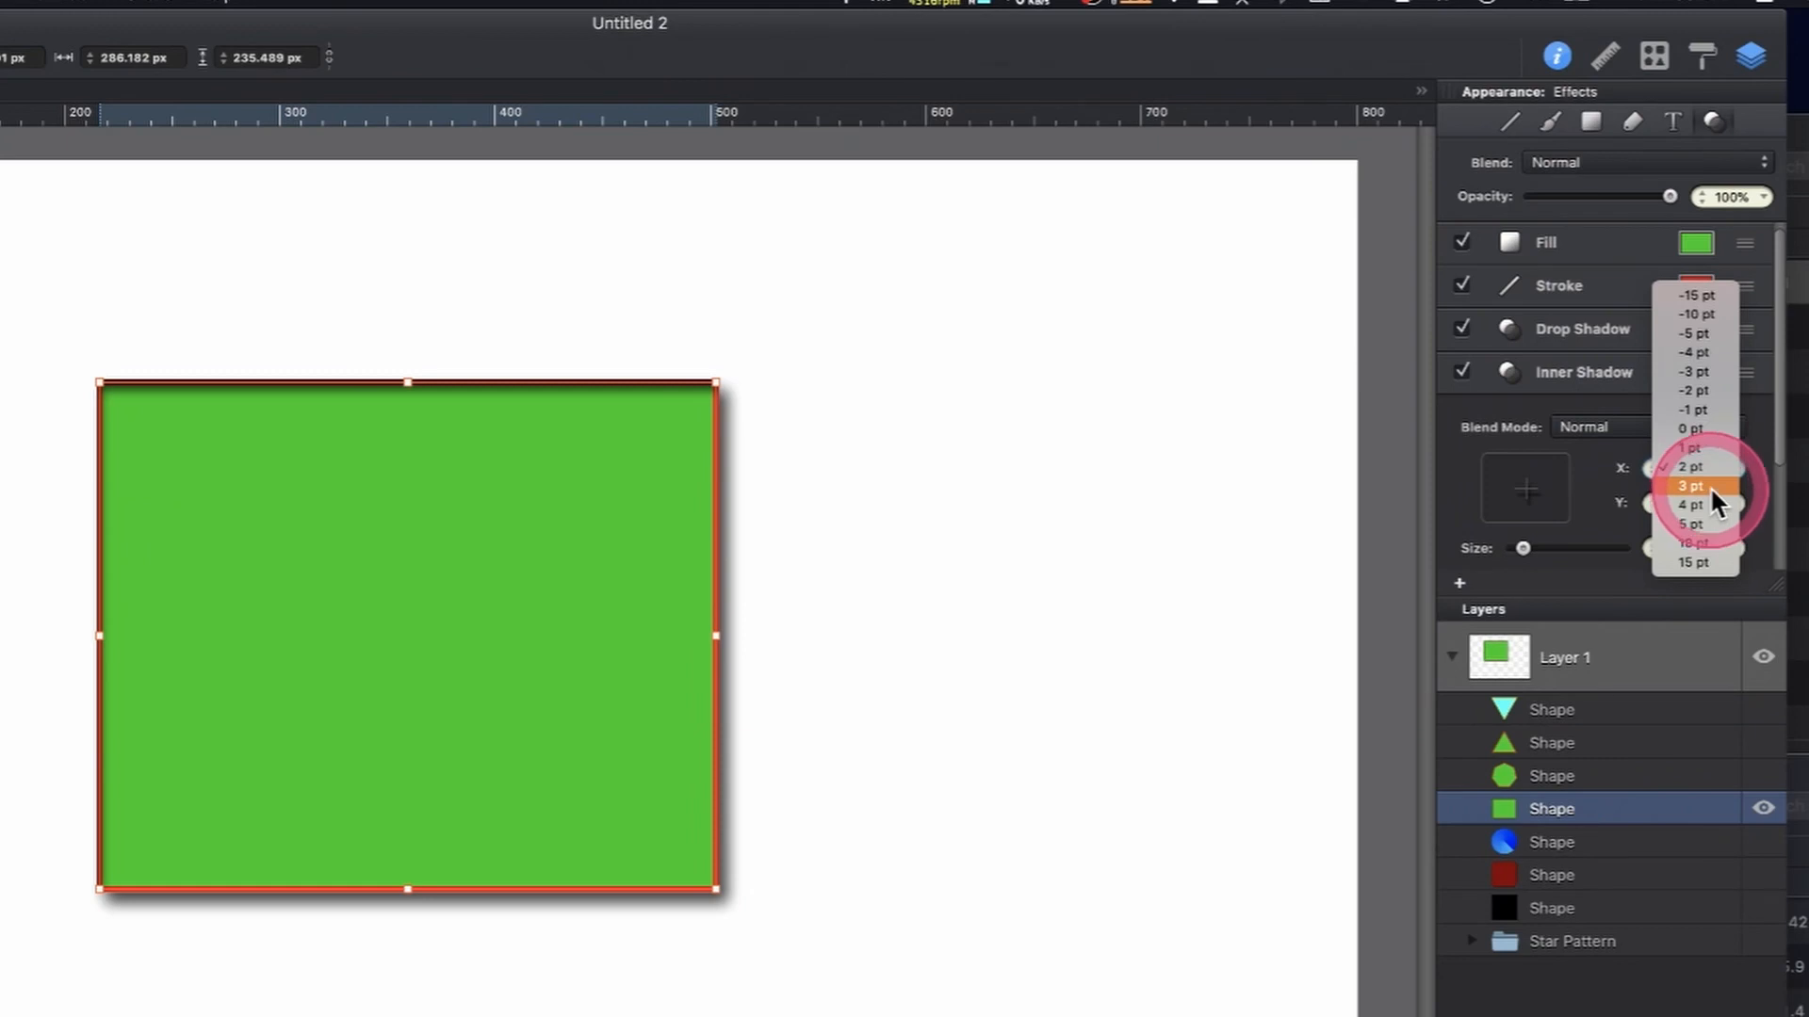
click(1711, 505)
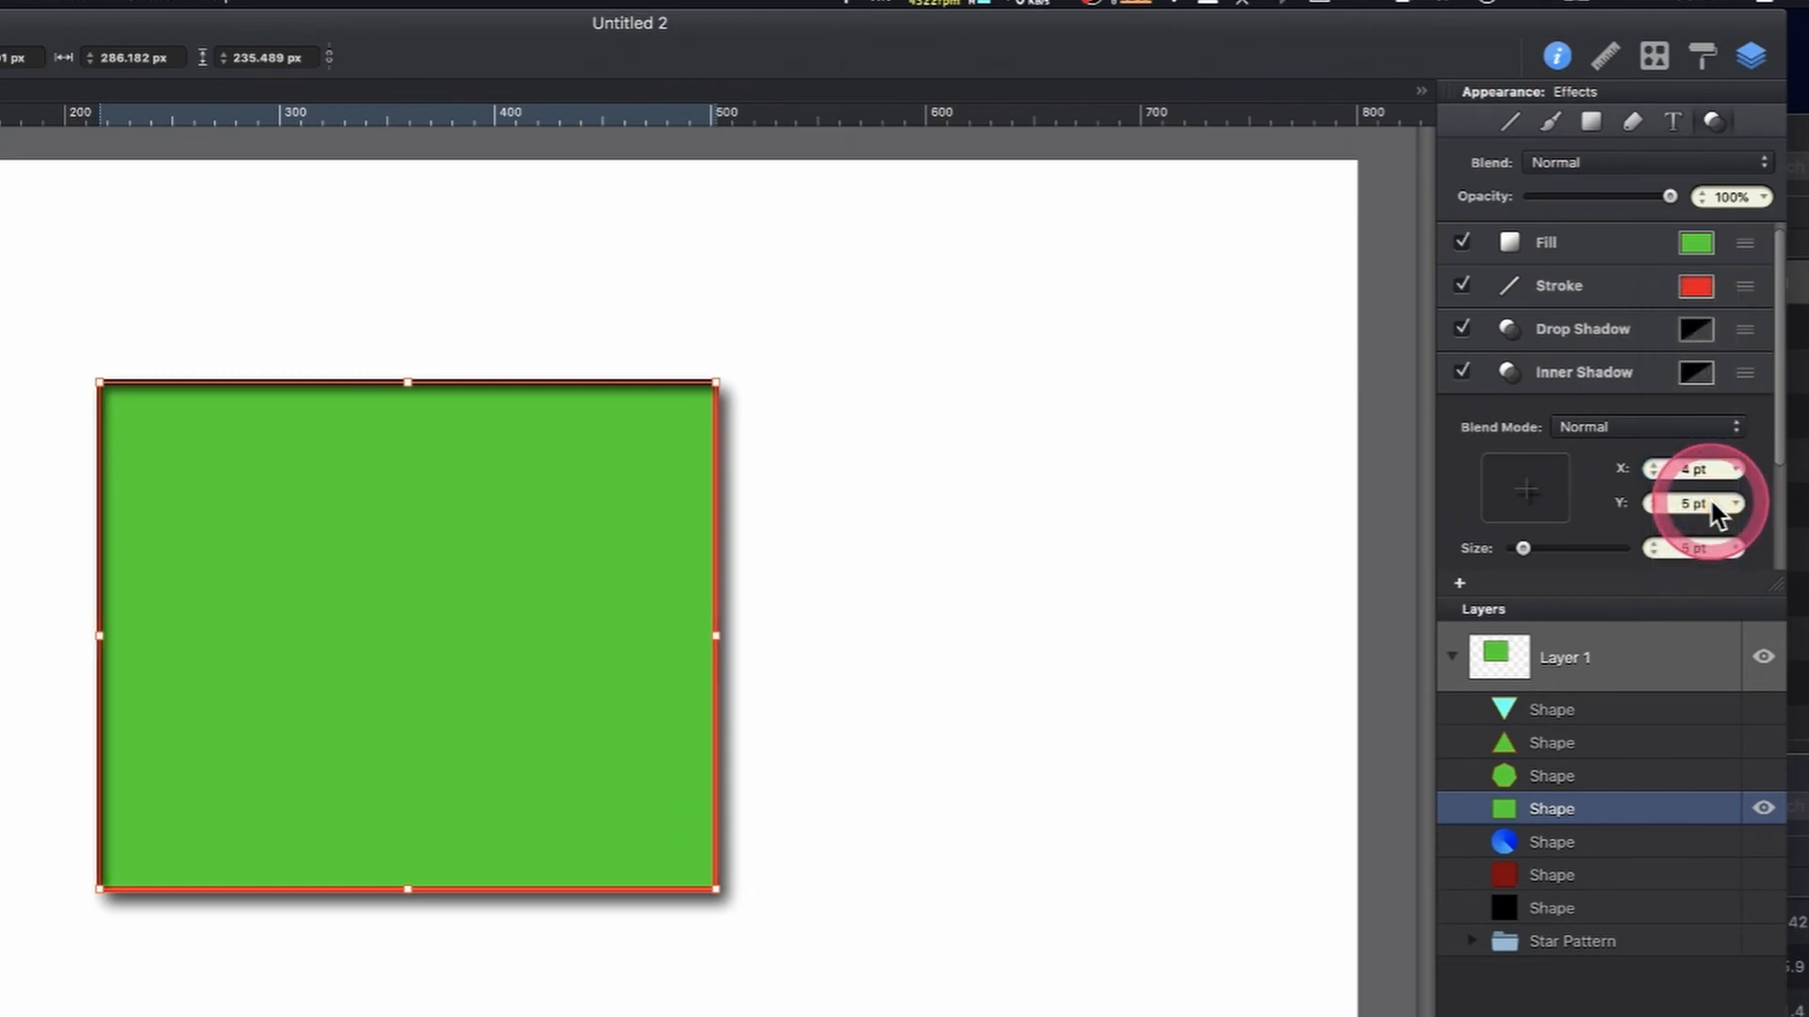
click(1523, 549)
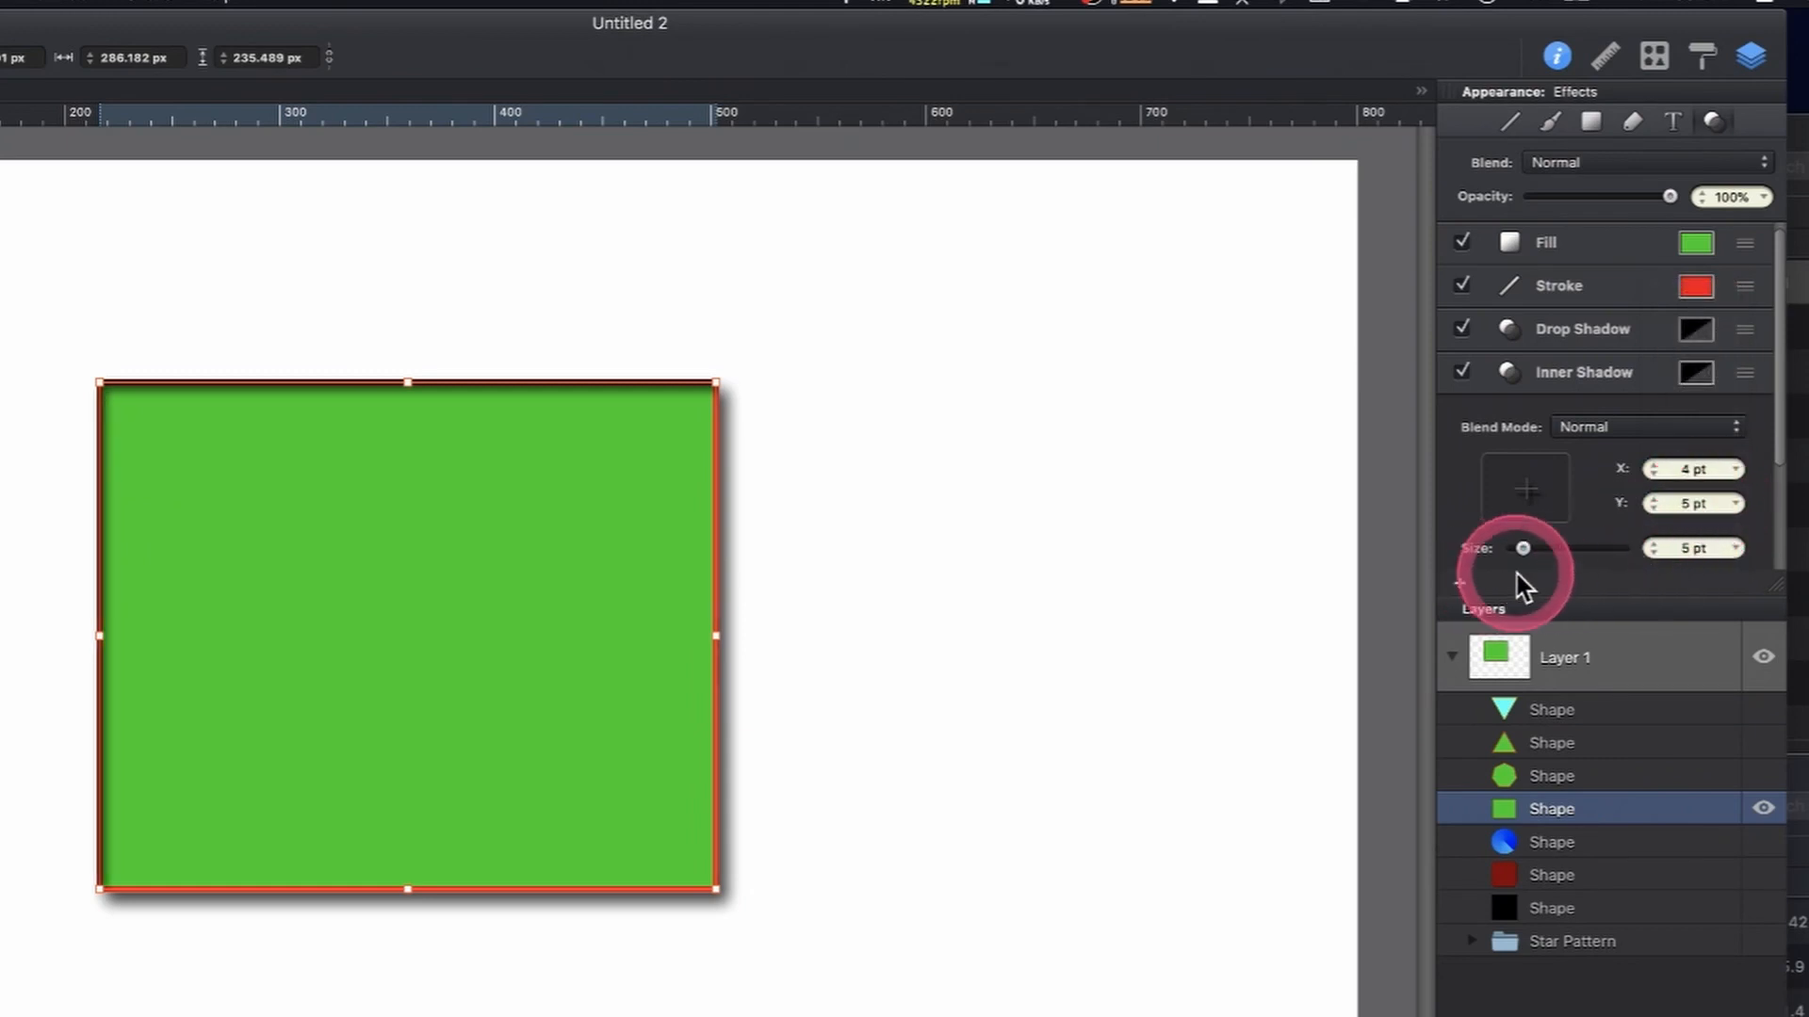
mouse_move(1523, 551)
mouse_down()
mouse_move(1575, 557)
mouse_move(1542, 569)
mouse_up()
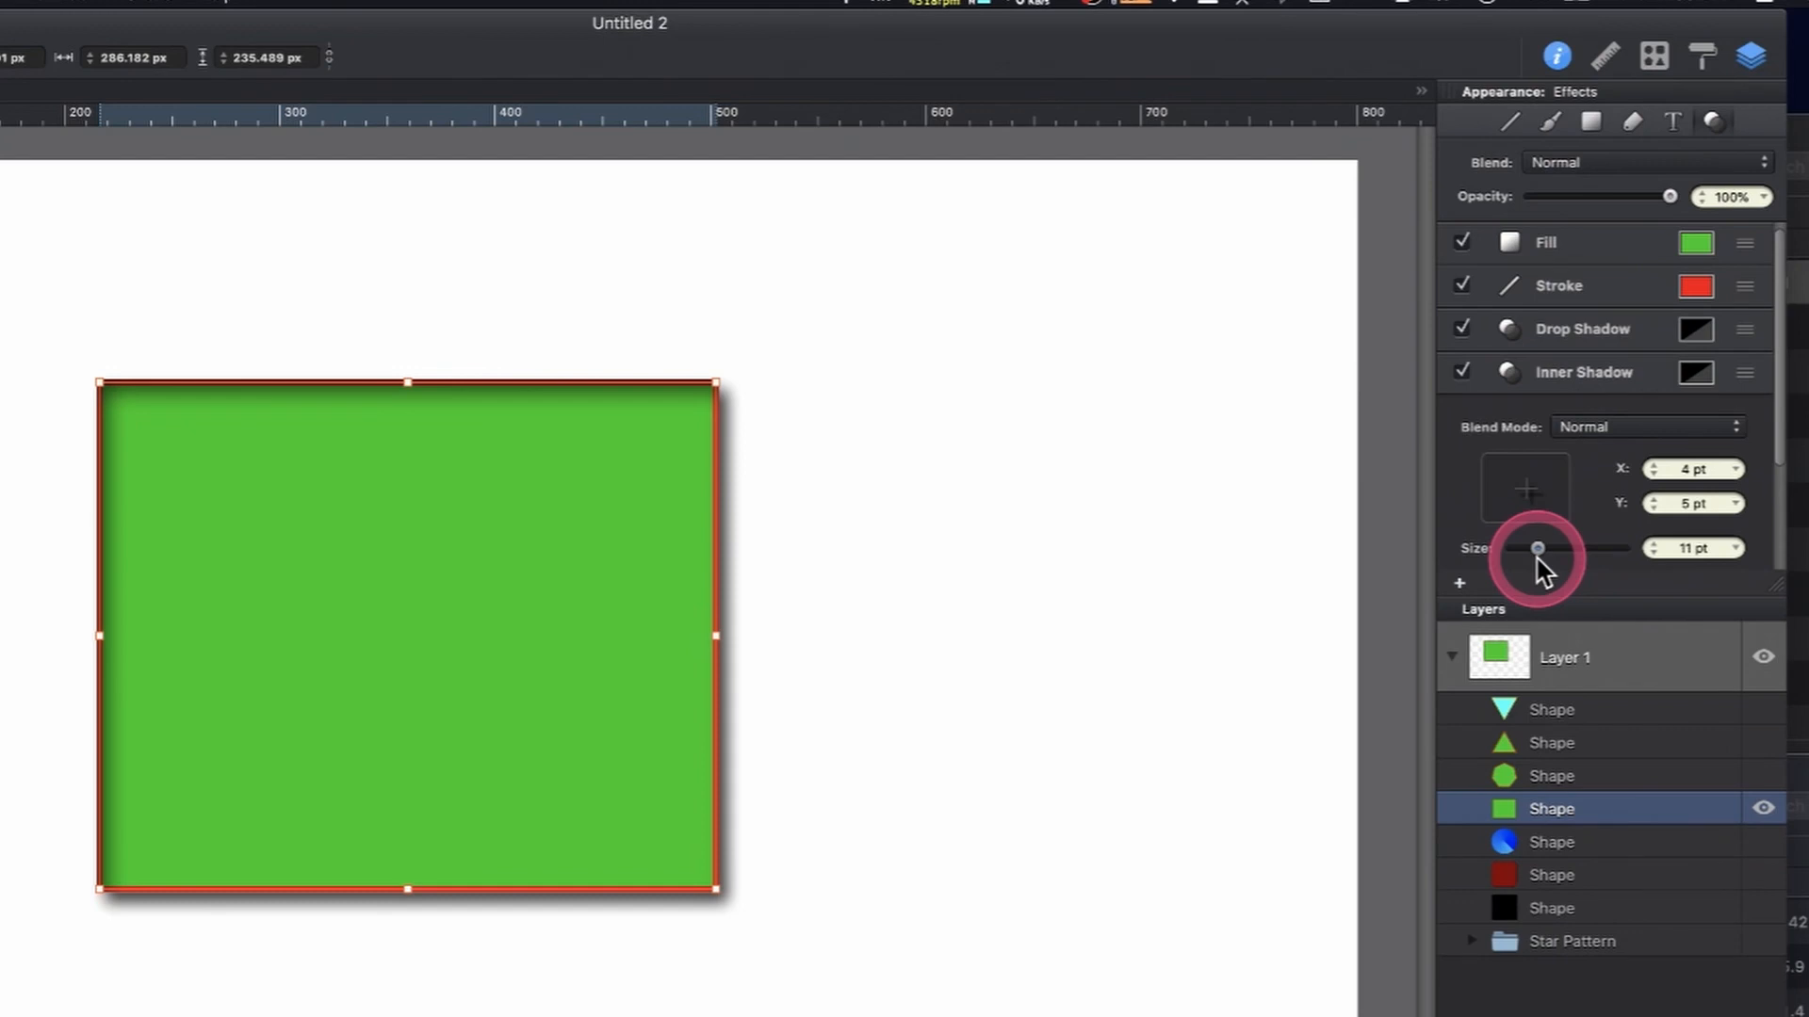
drag(1538, 559, 1534, 559)
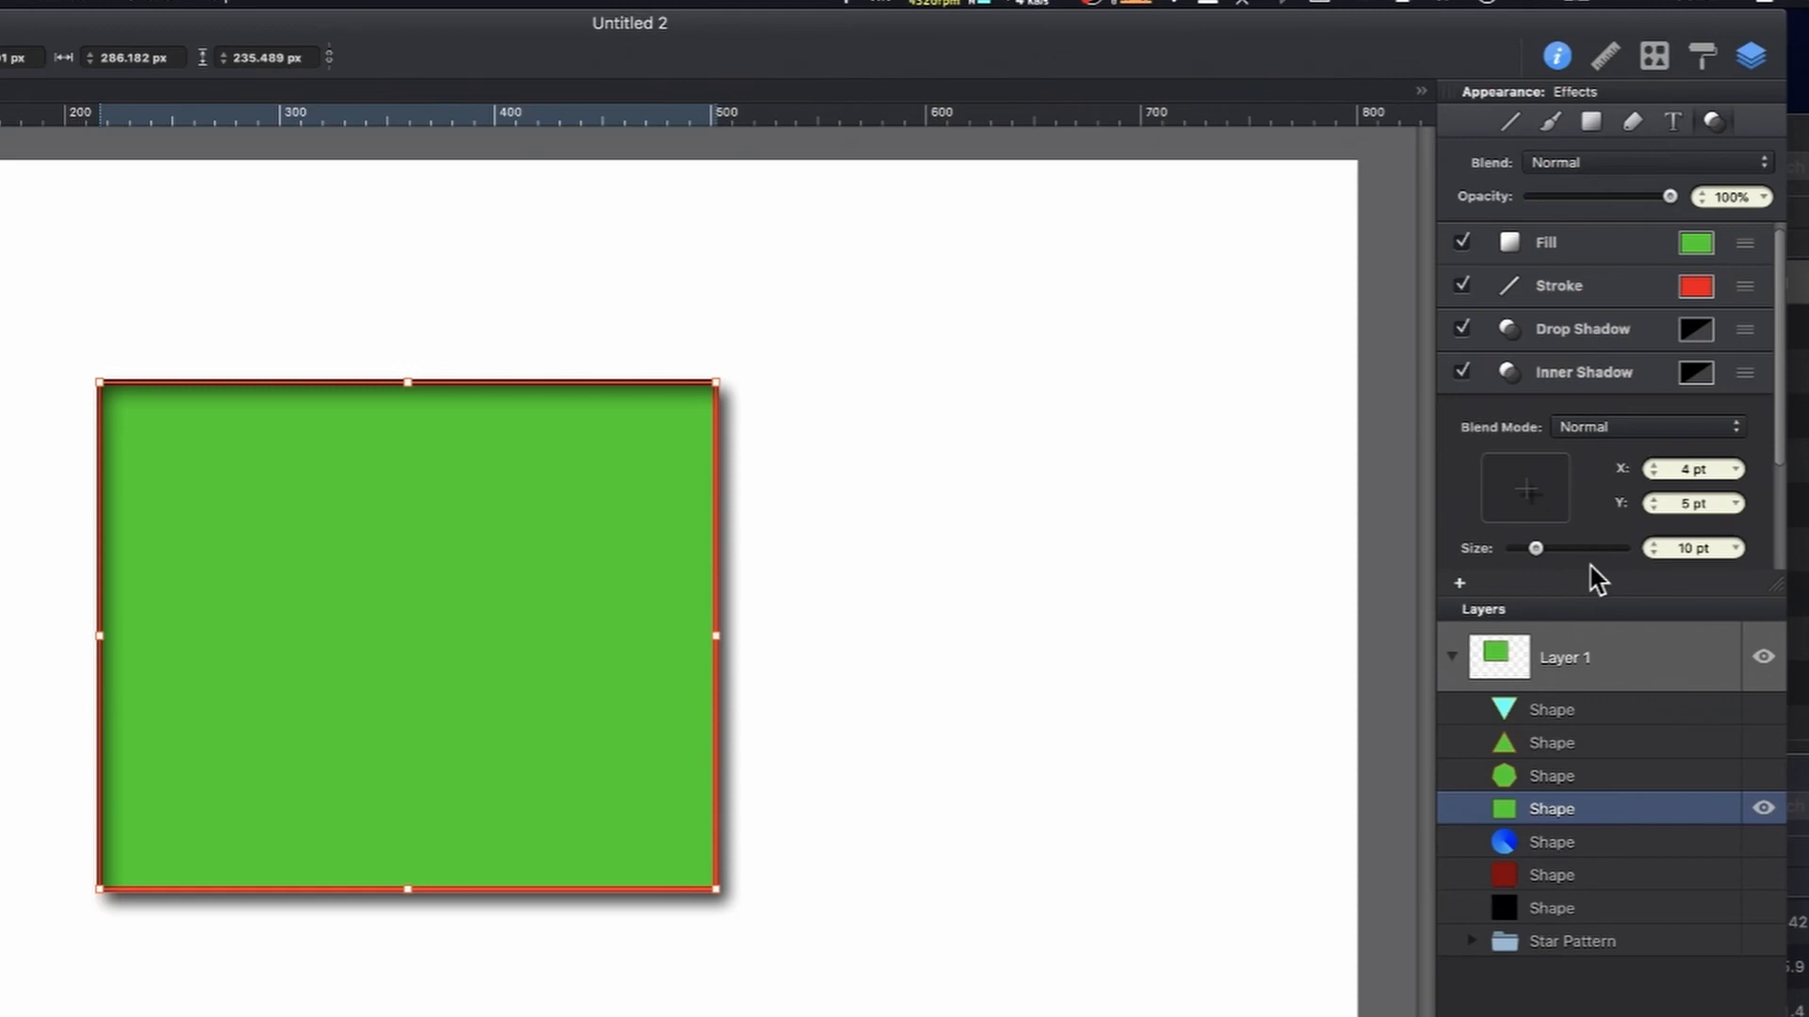
click(1621, 554)
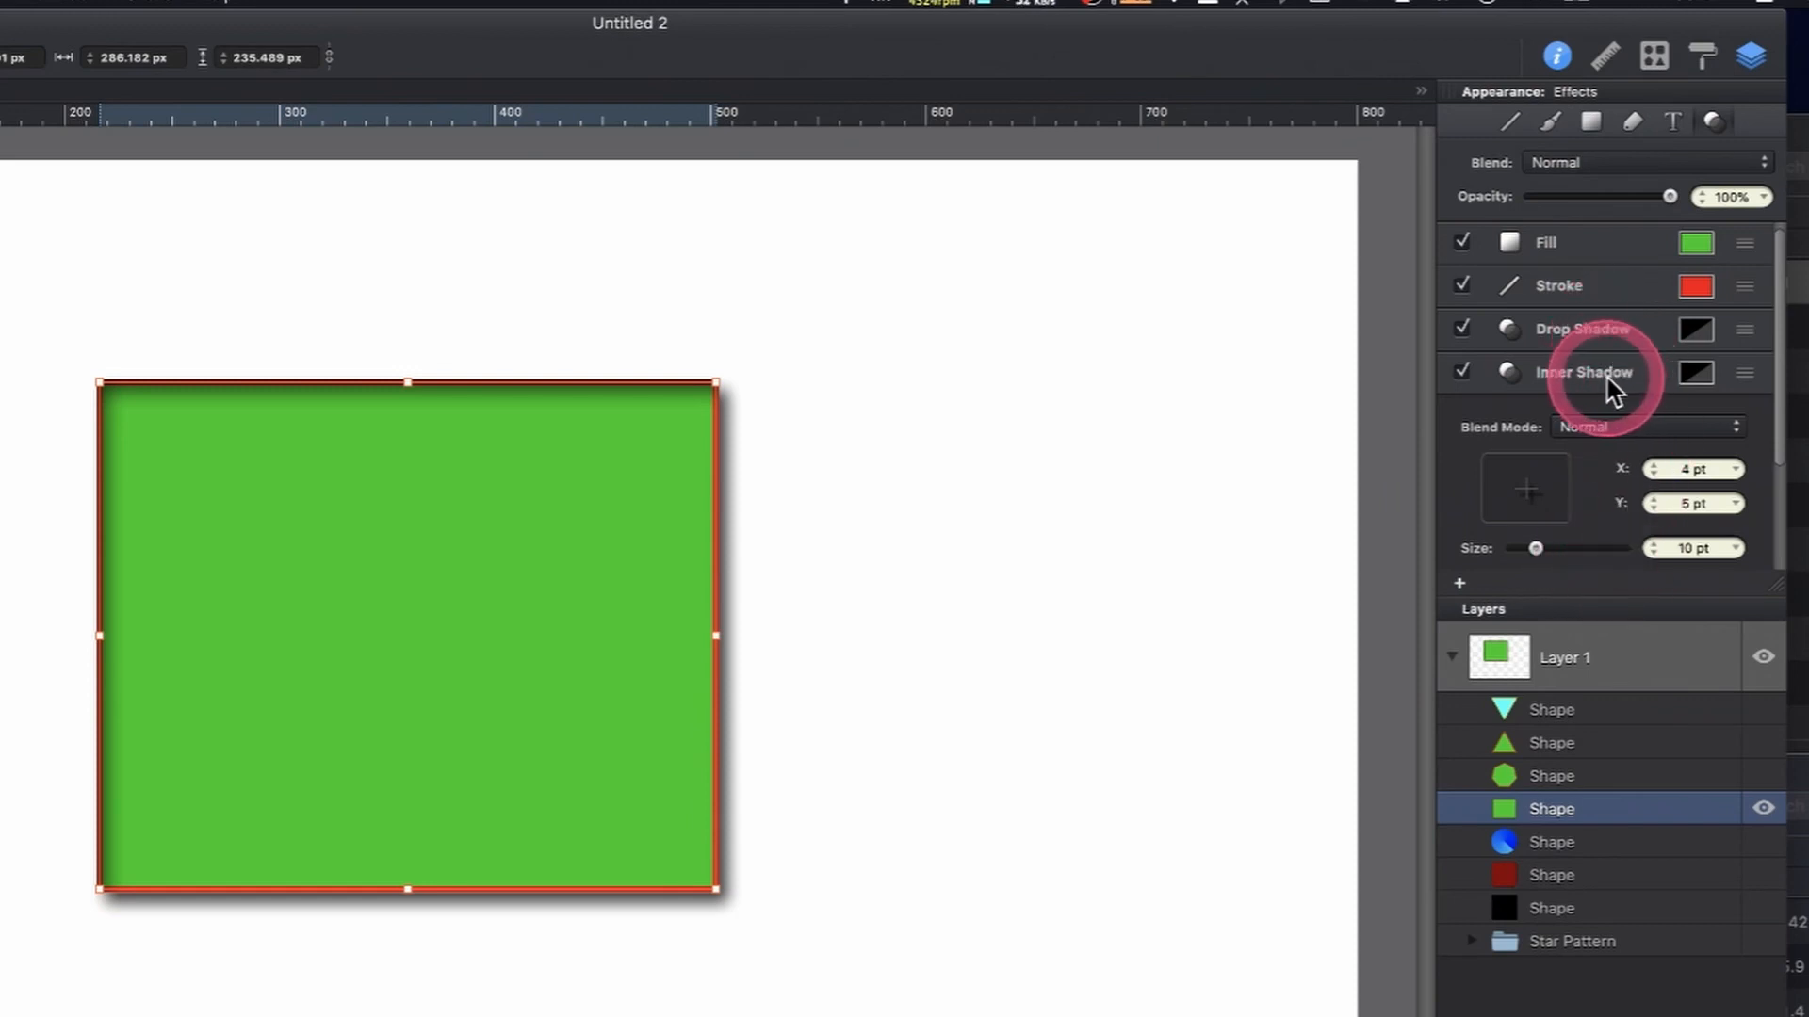
Change the drop shadow's color to red with RGB values 255, 0, 0, and turn the drop shadow off
click(1691, 332)
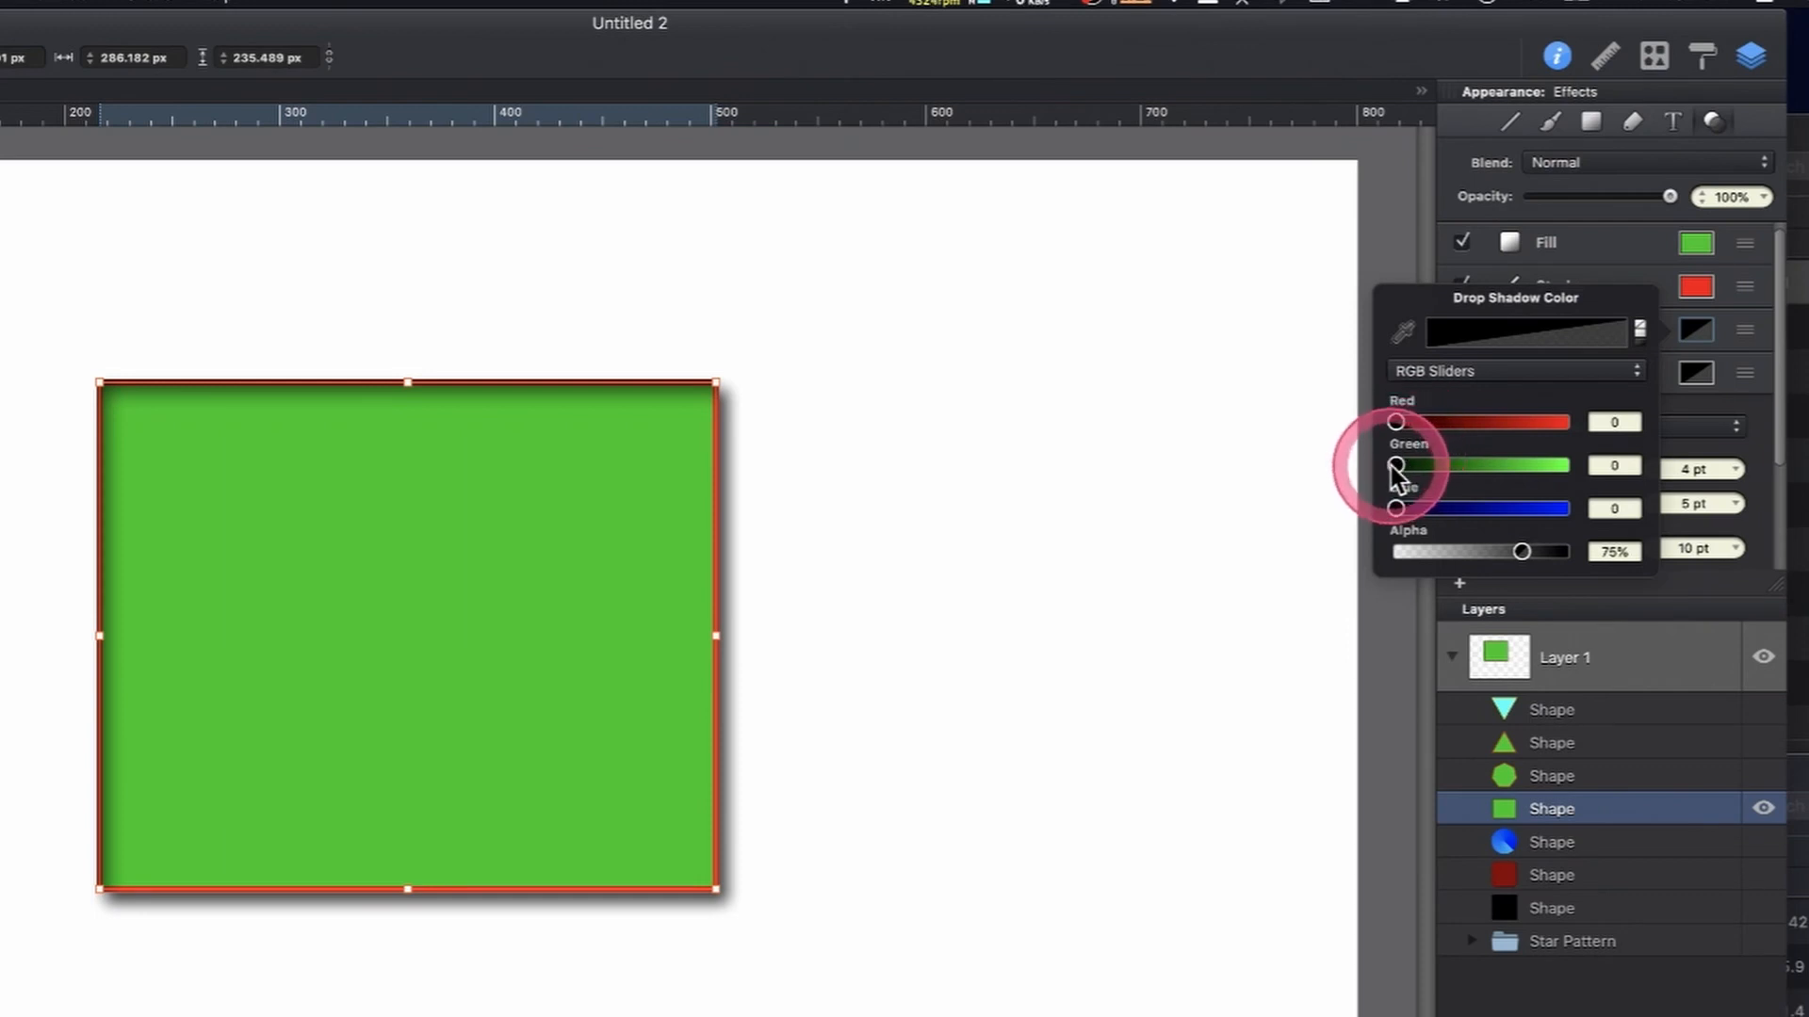
drag(1395, 468, 1466, 471)
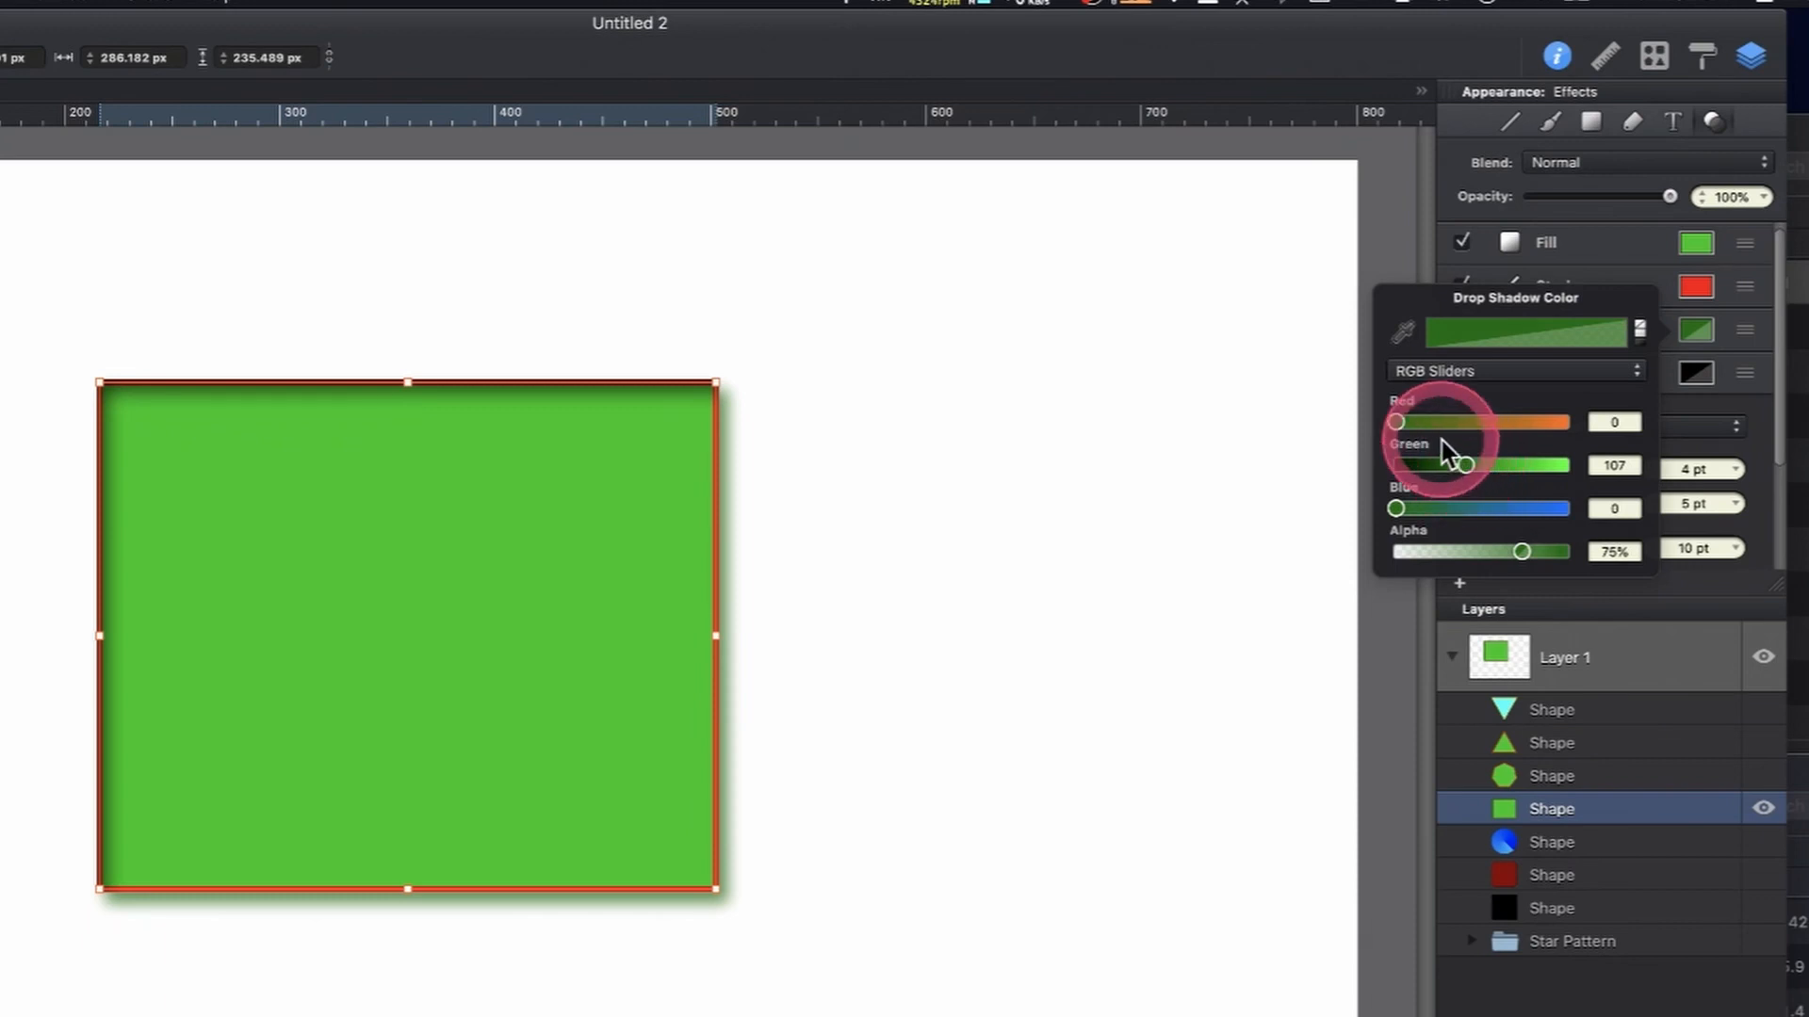
drag(1467, 472, 1595, 439)
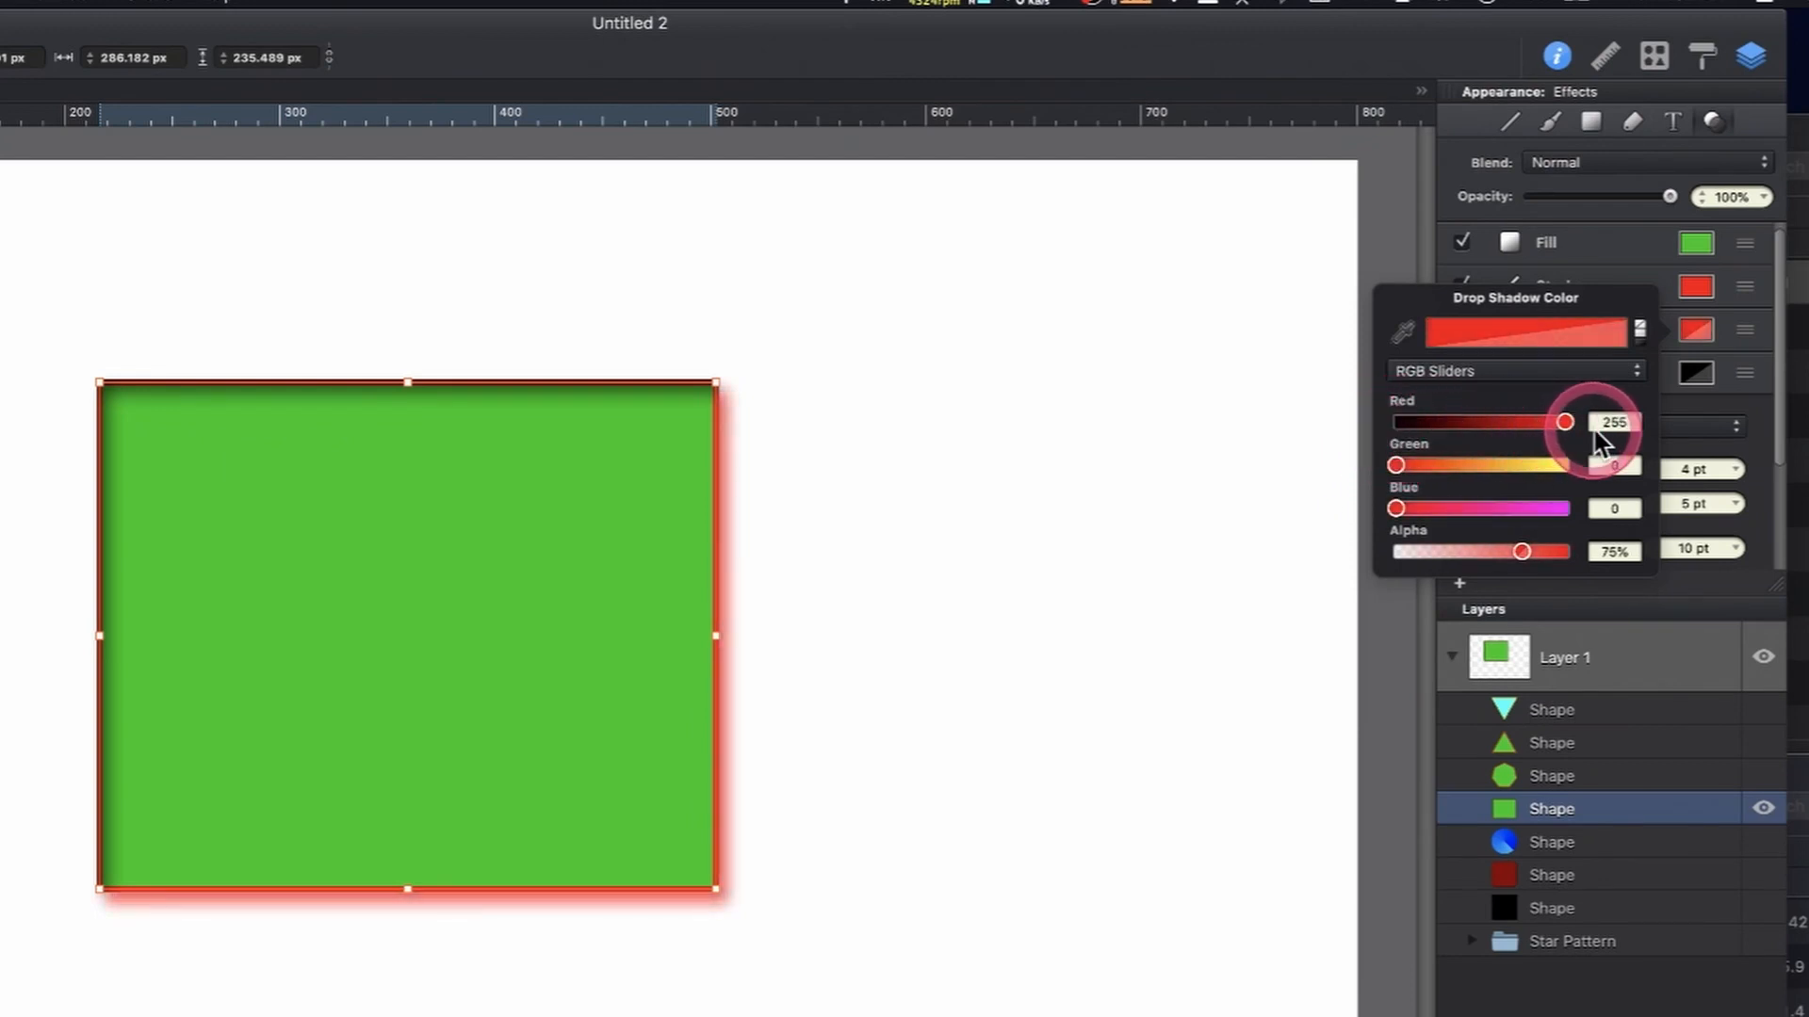
click(1695, 332)
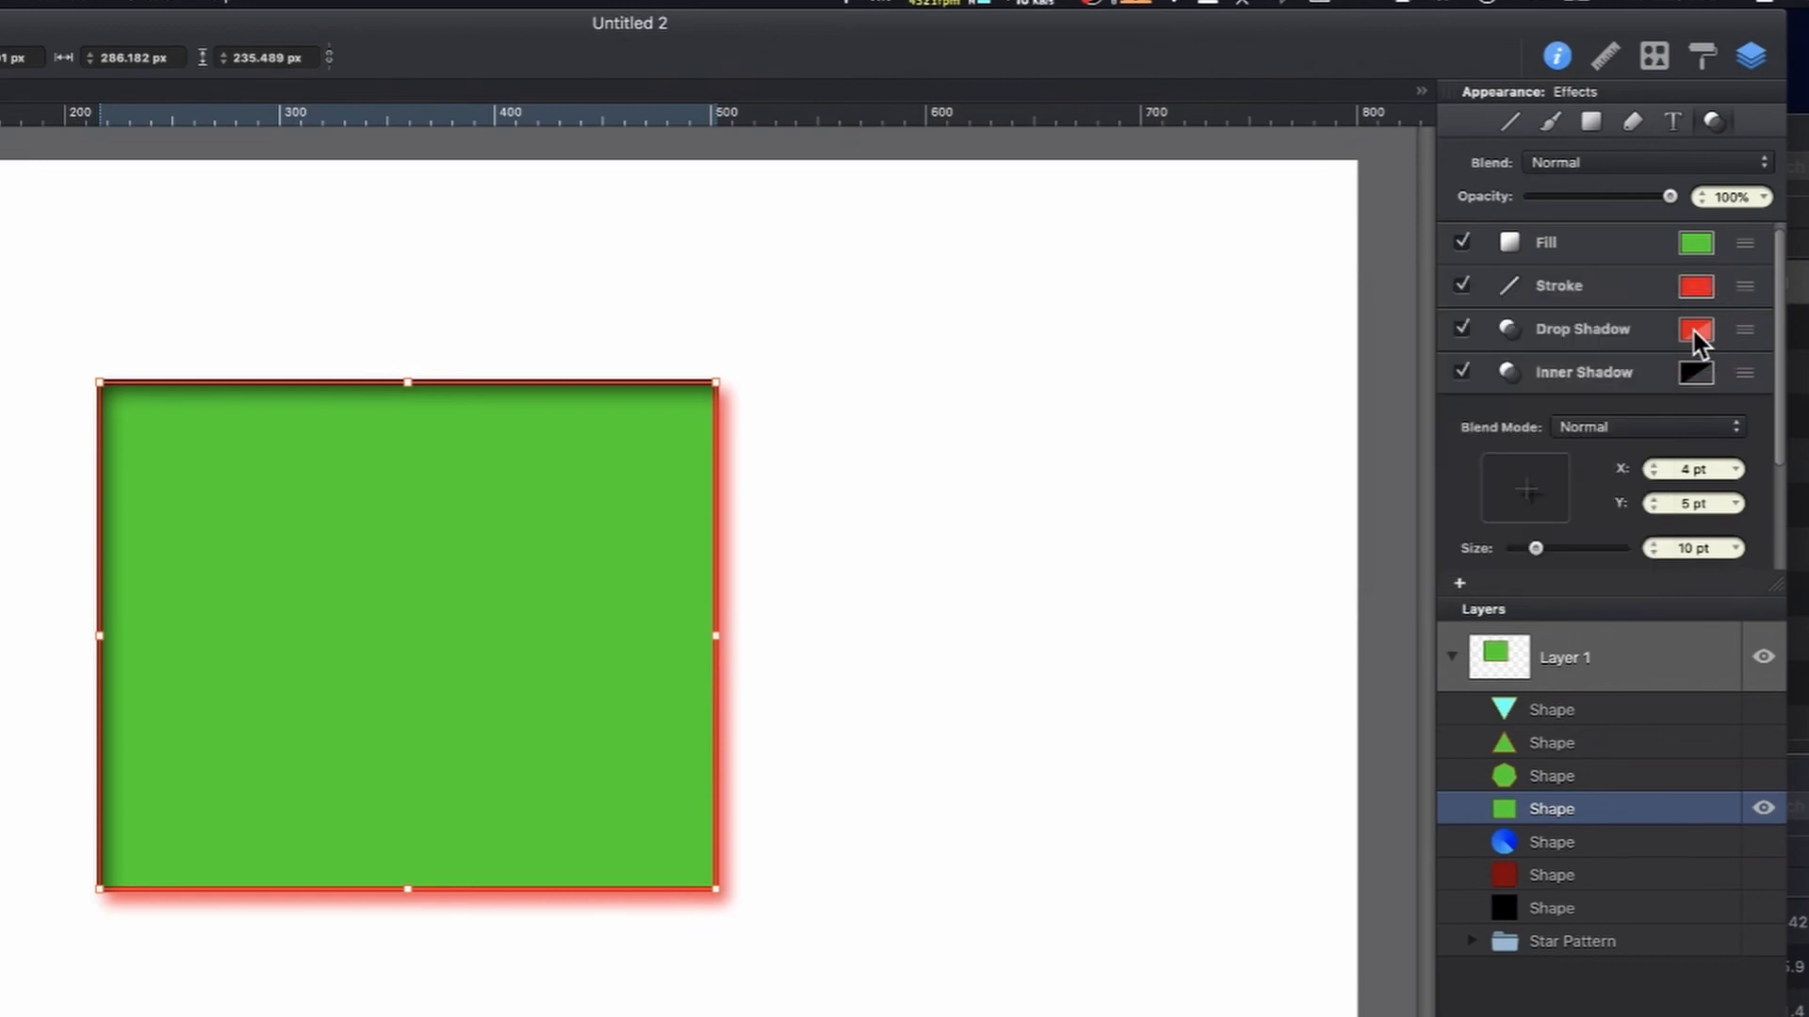
click(1462, 330)
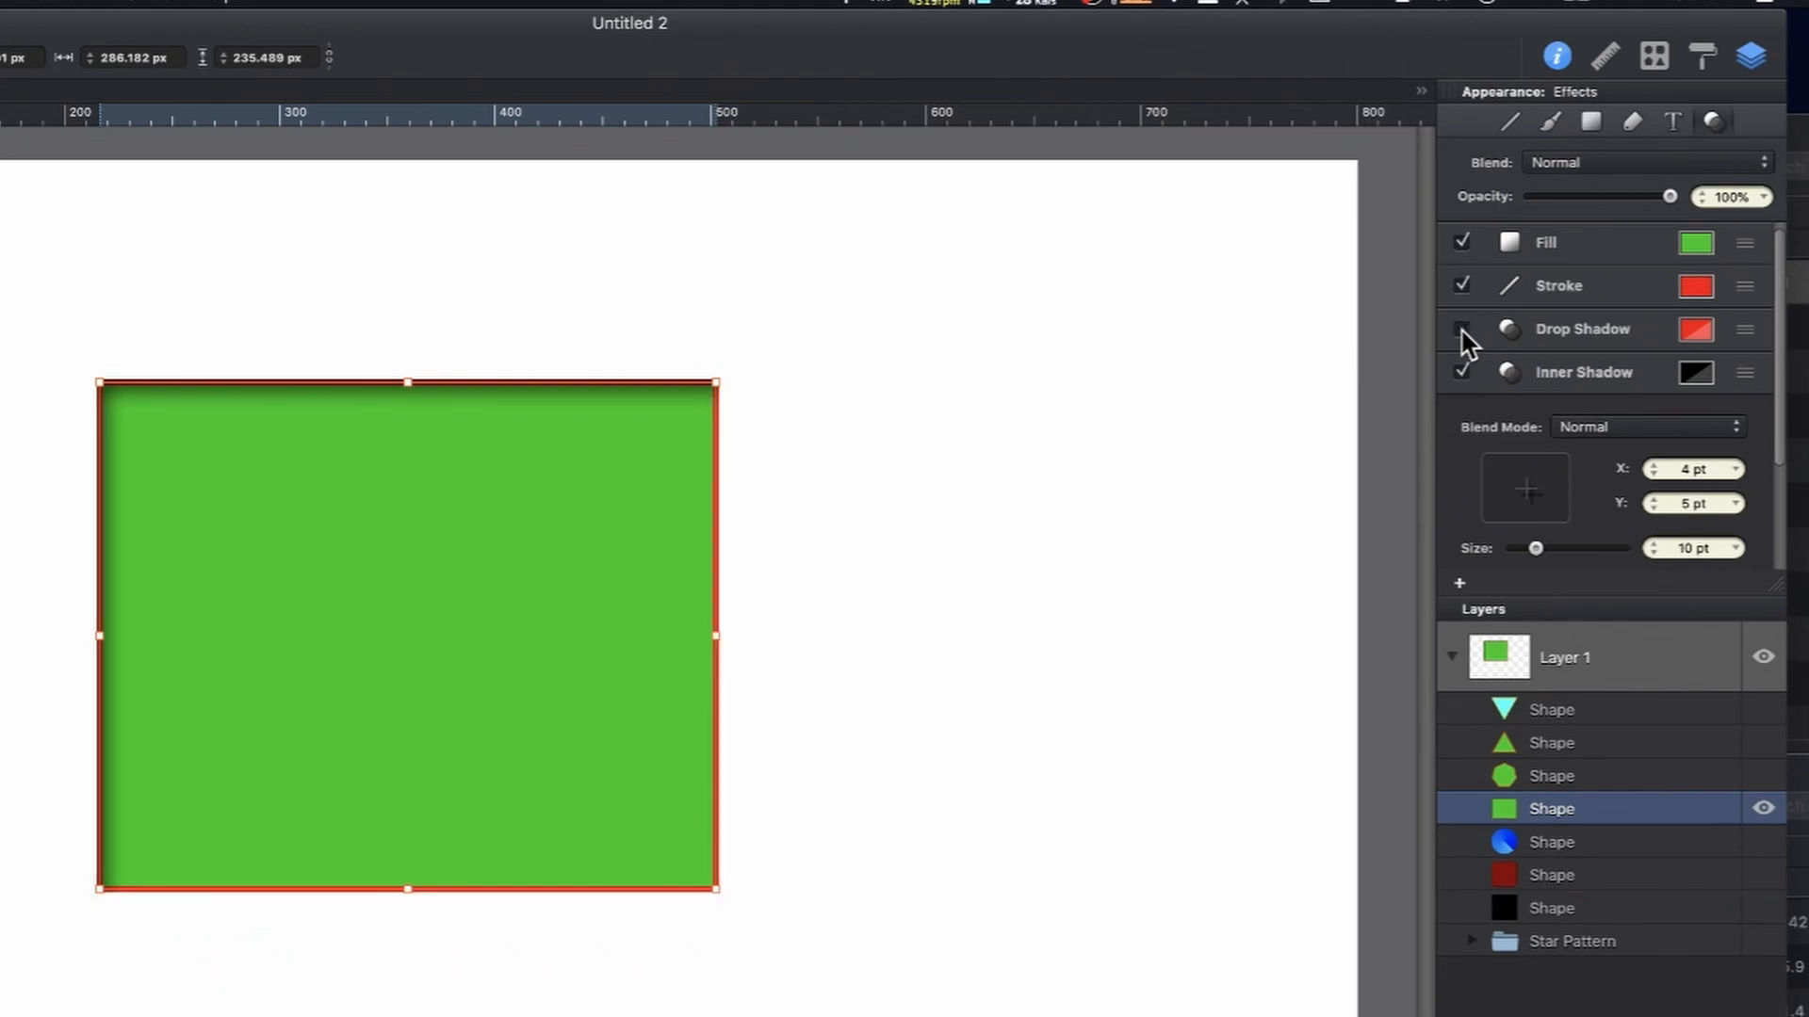
Add a second inner shadow to the rectangle with an X offset of -4 pt and a Y offset of -5 pt
right_click(1586, 377)
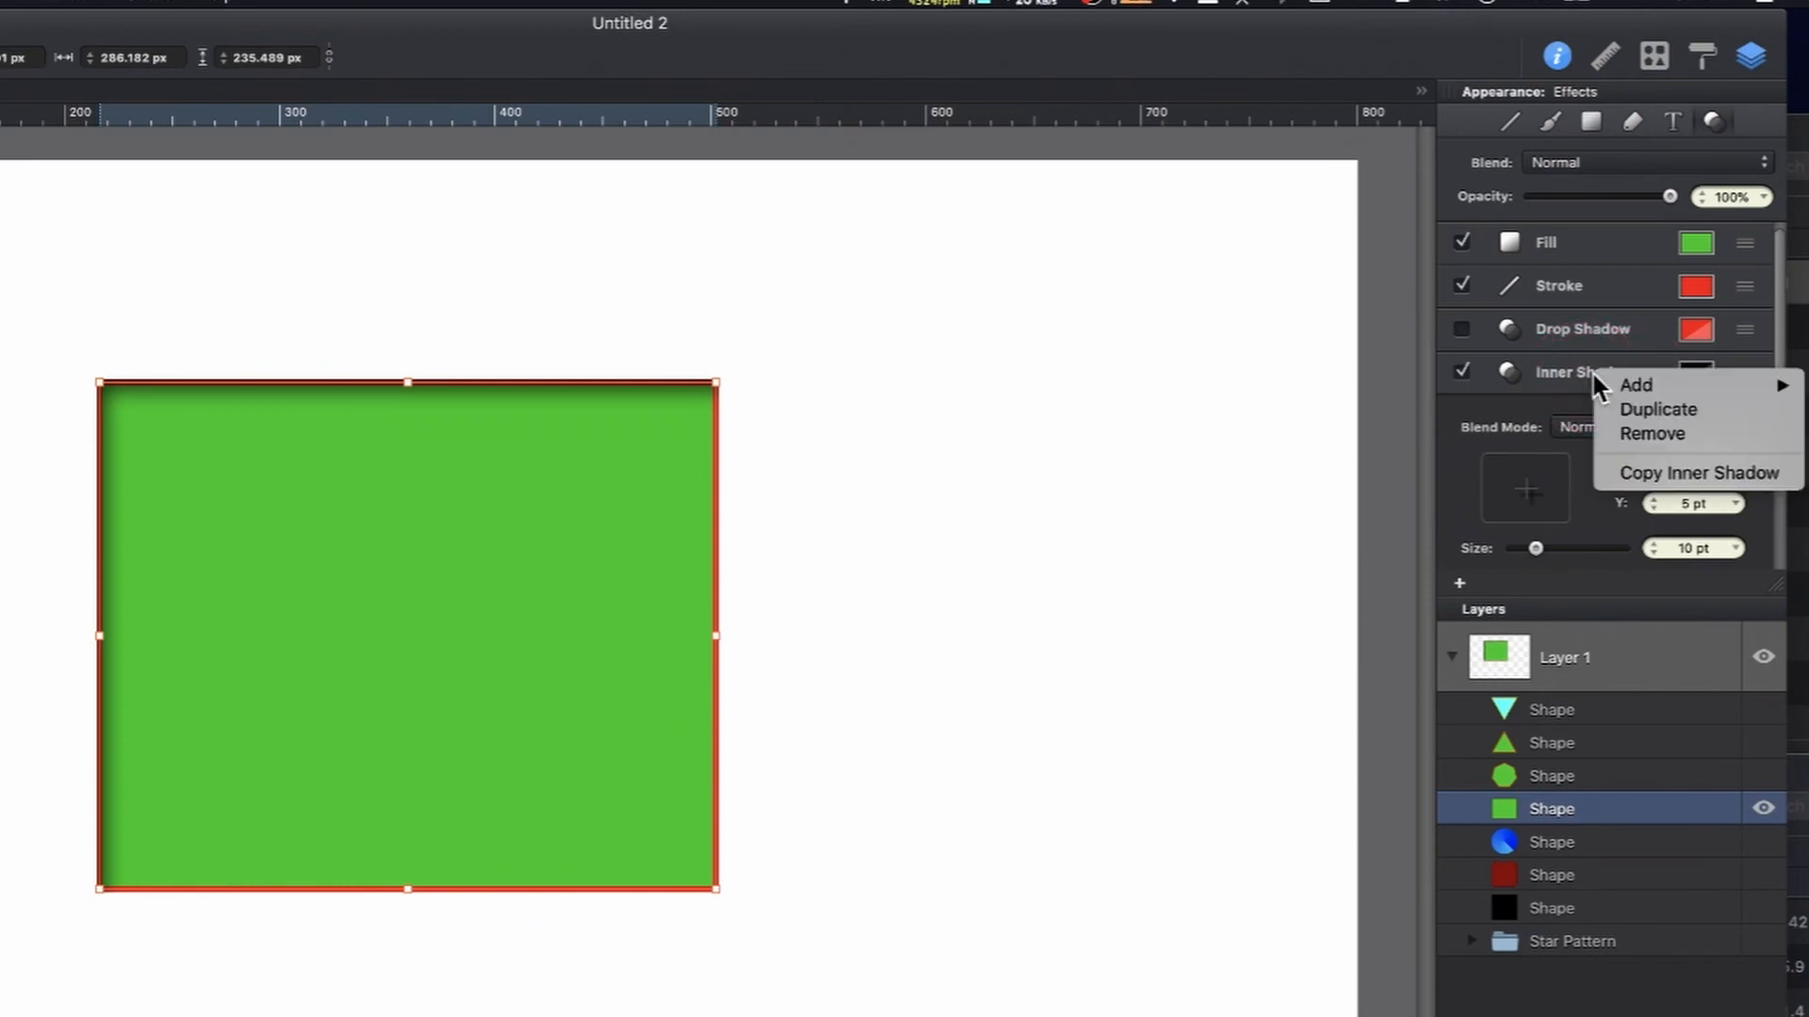
click(1747, 386)
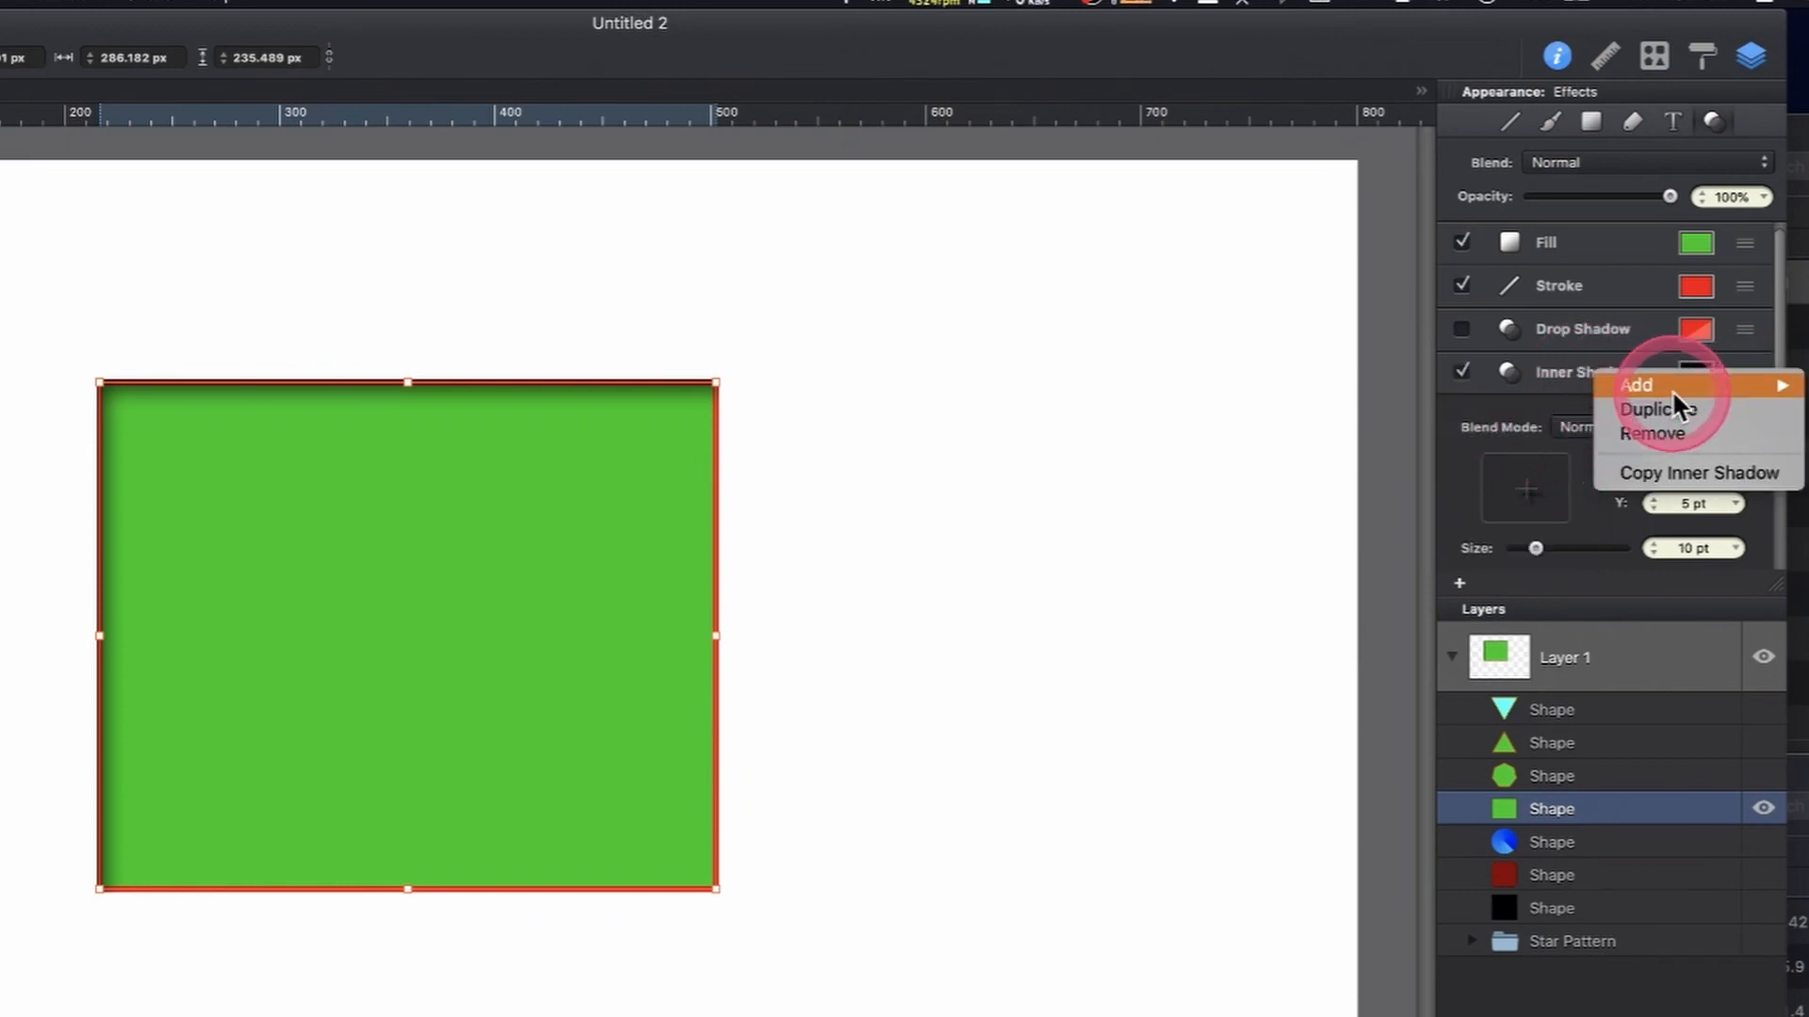
mouse_move(1682, 387)
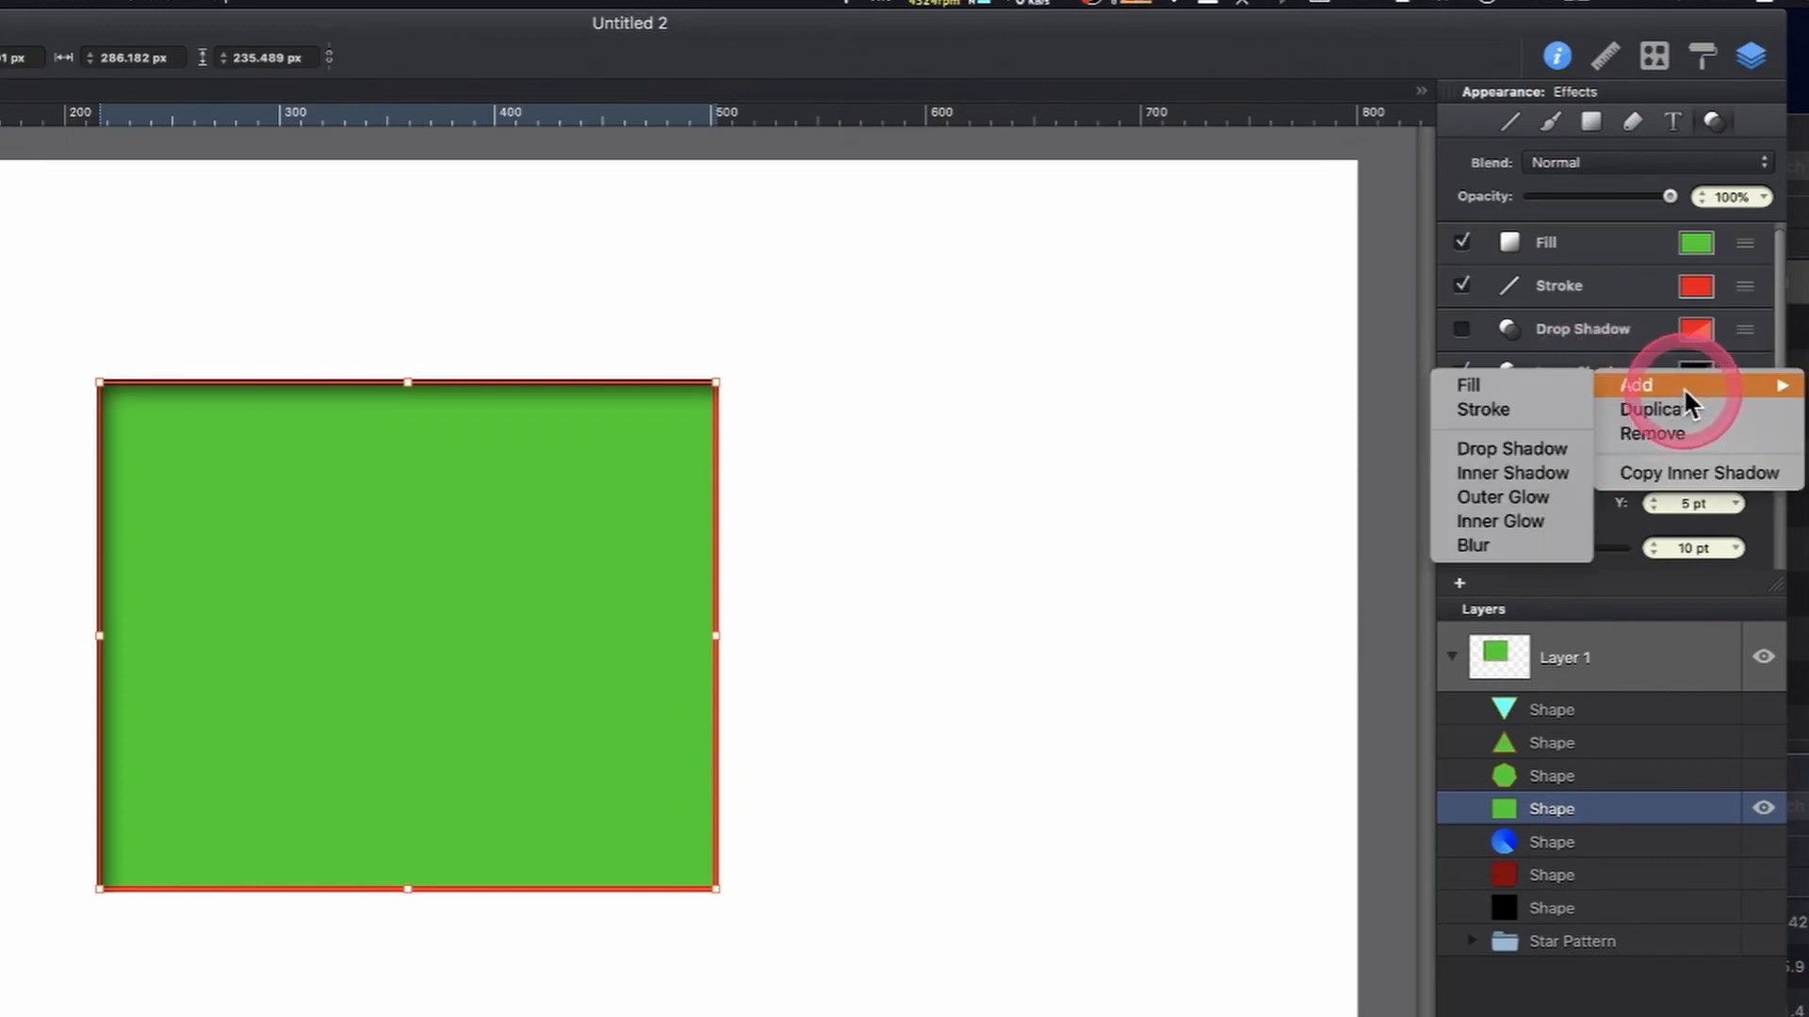
click(1535, 473)
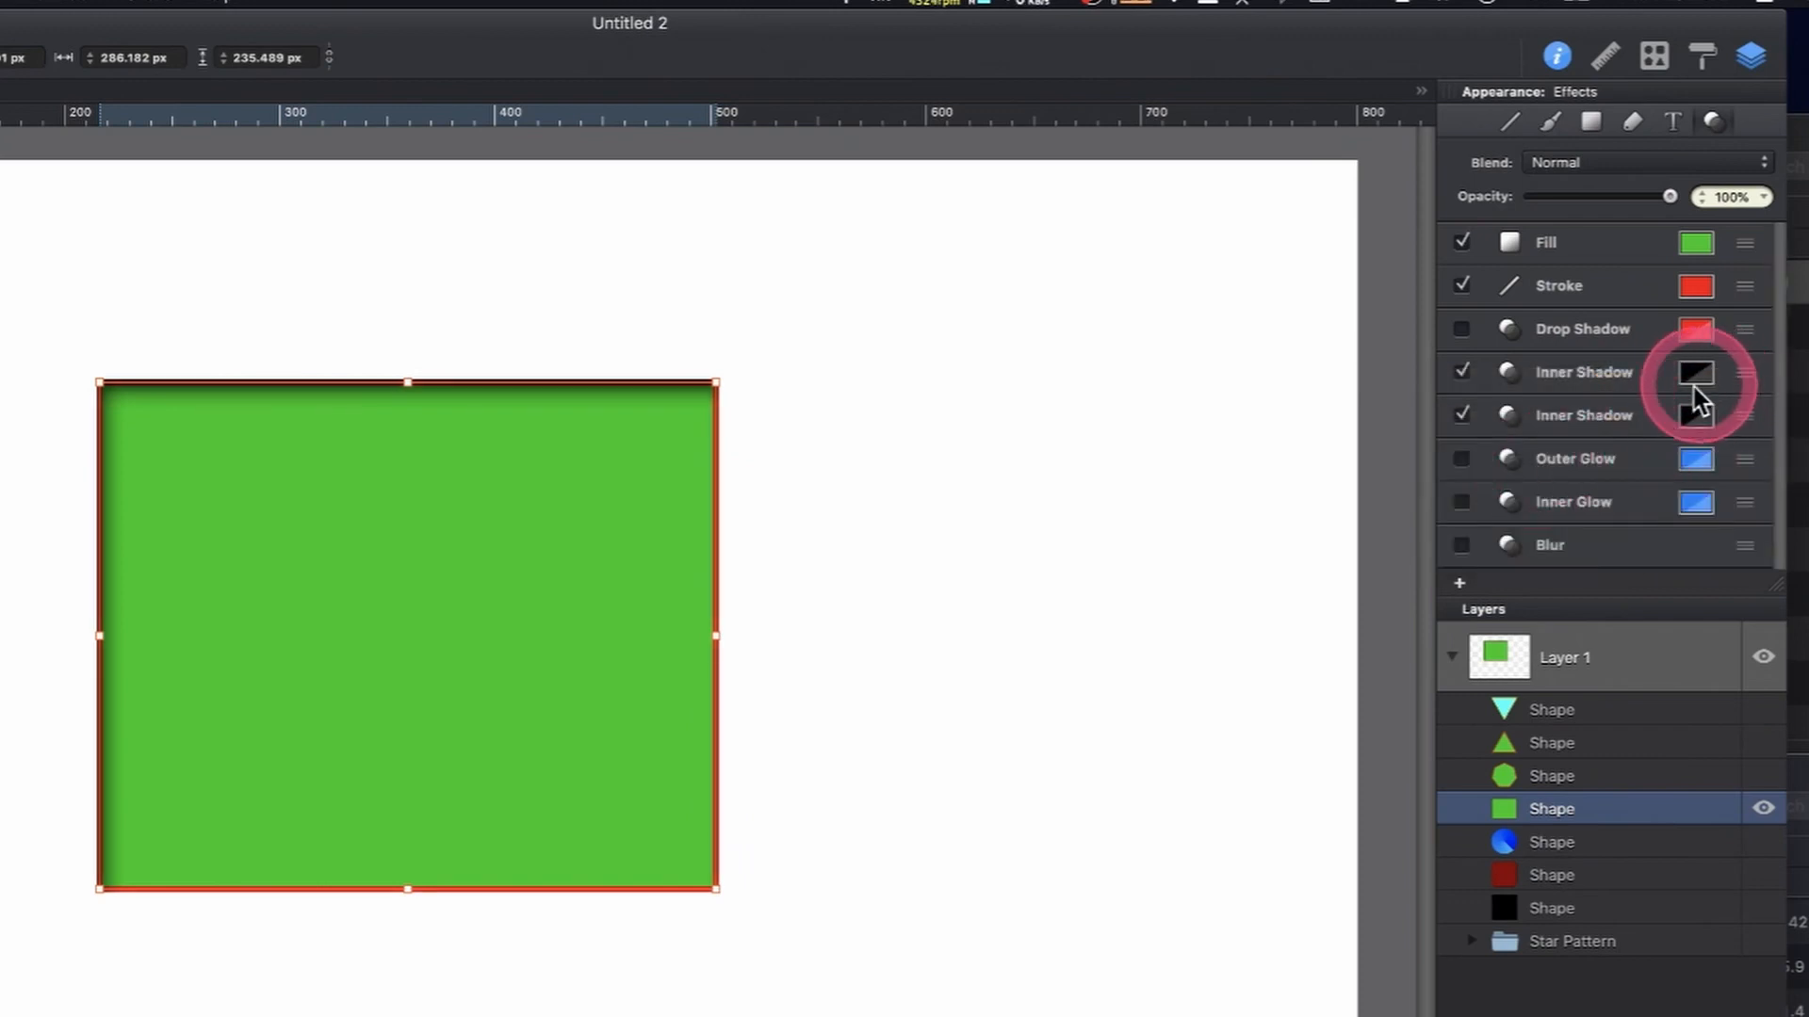
click(1606, 428)
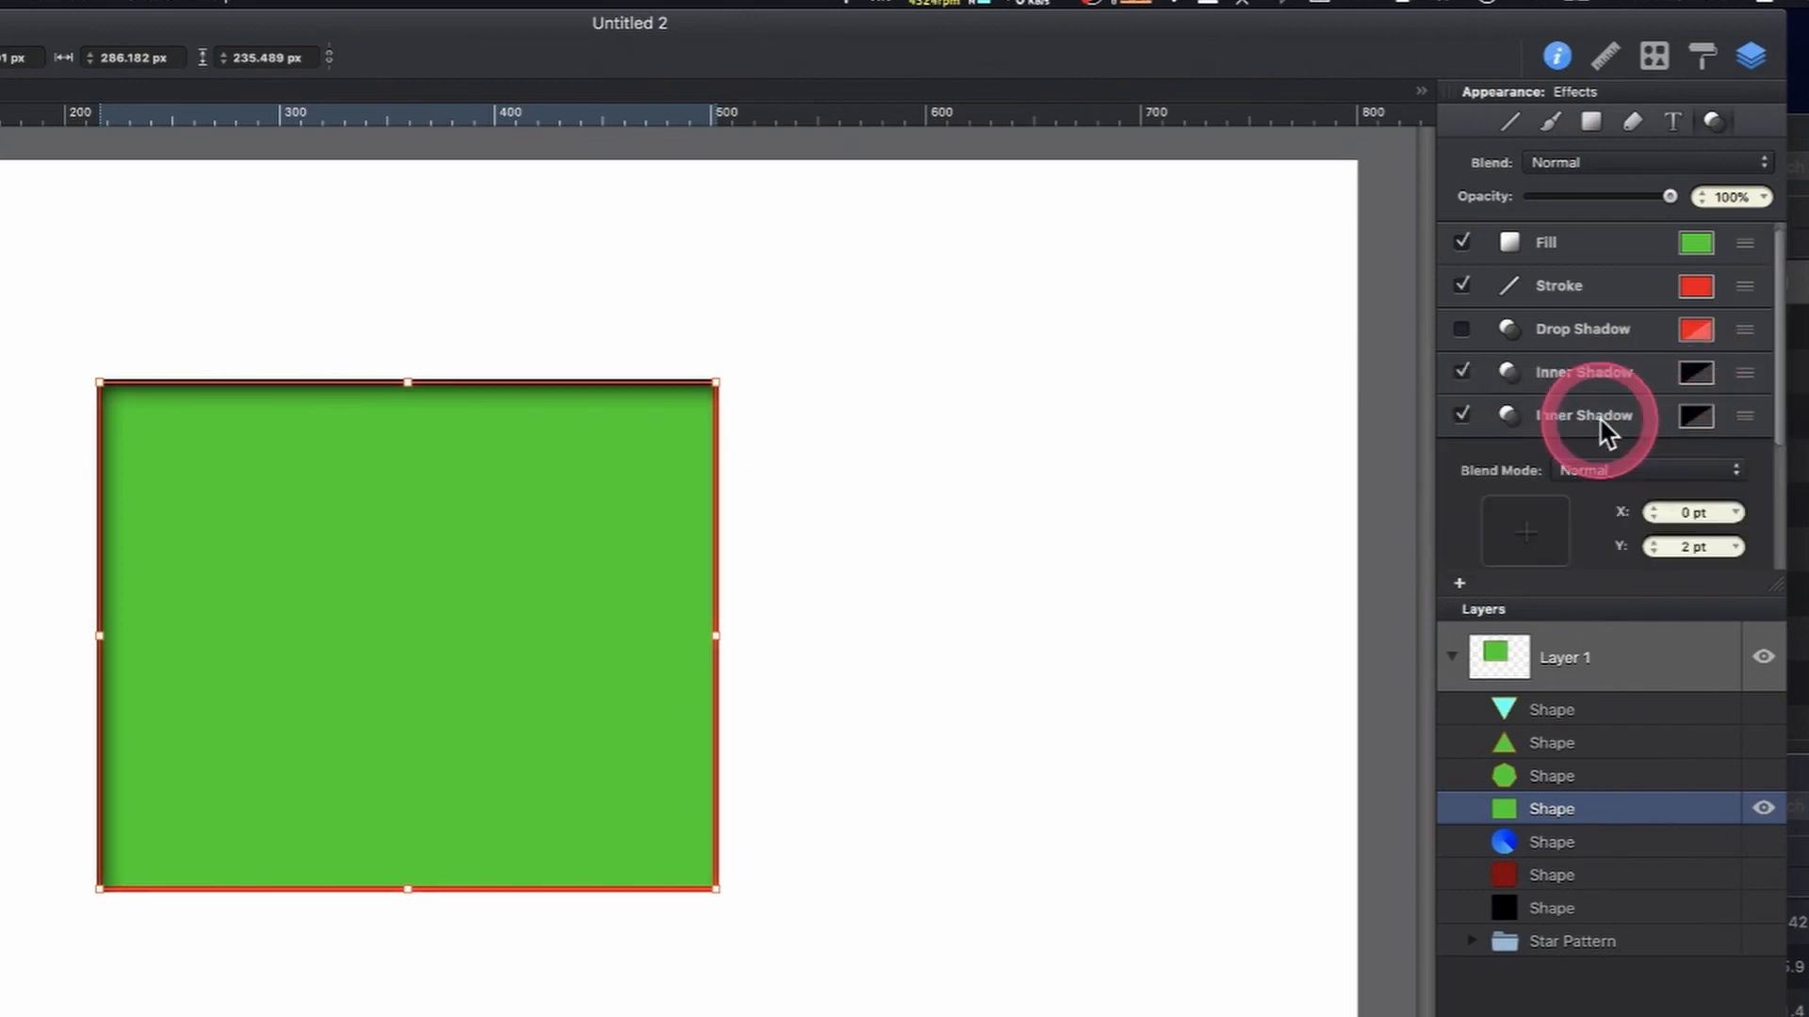
click(1736, 513)
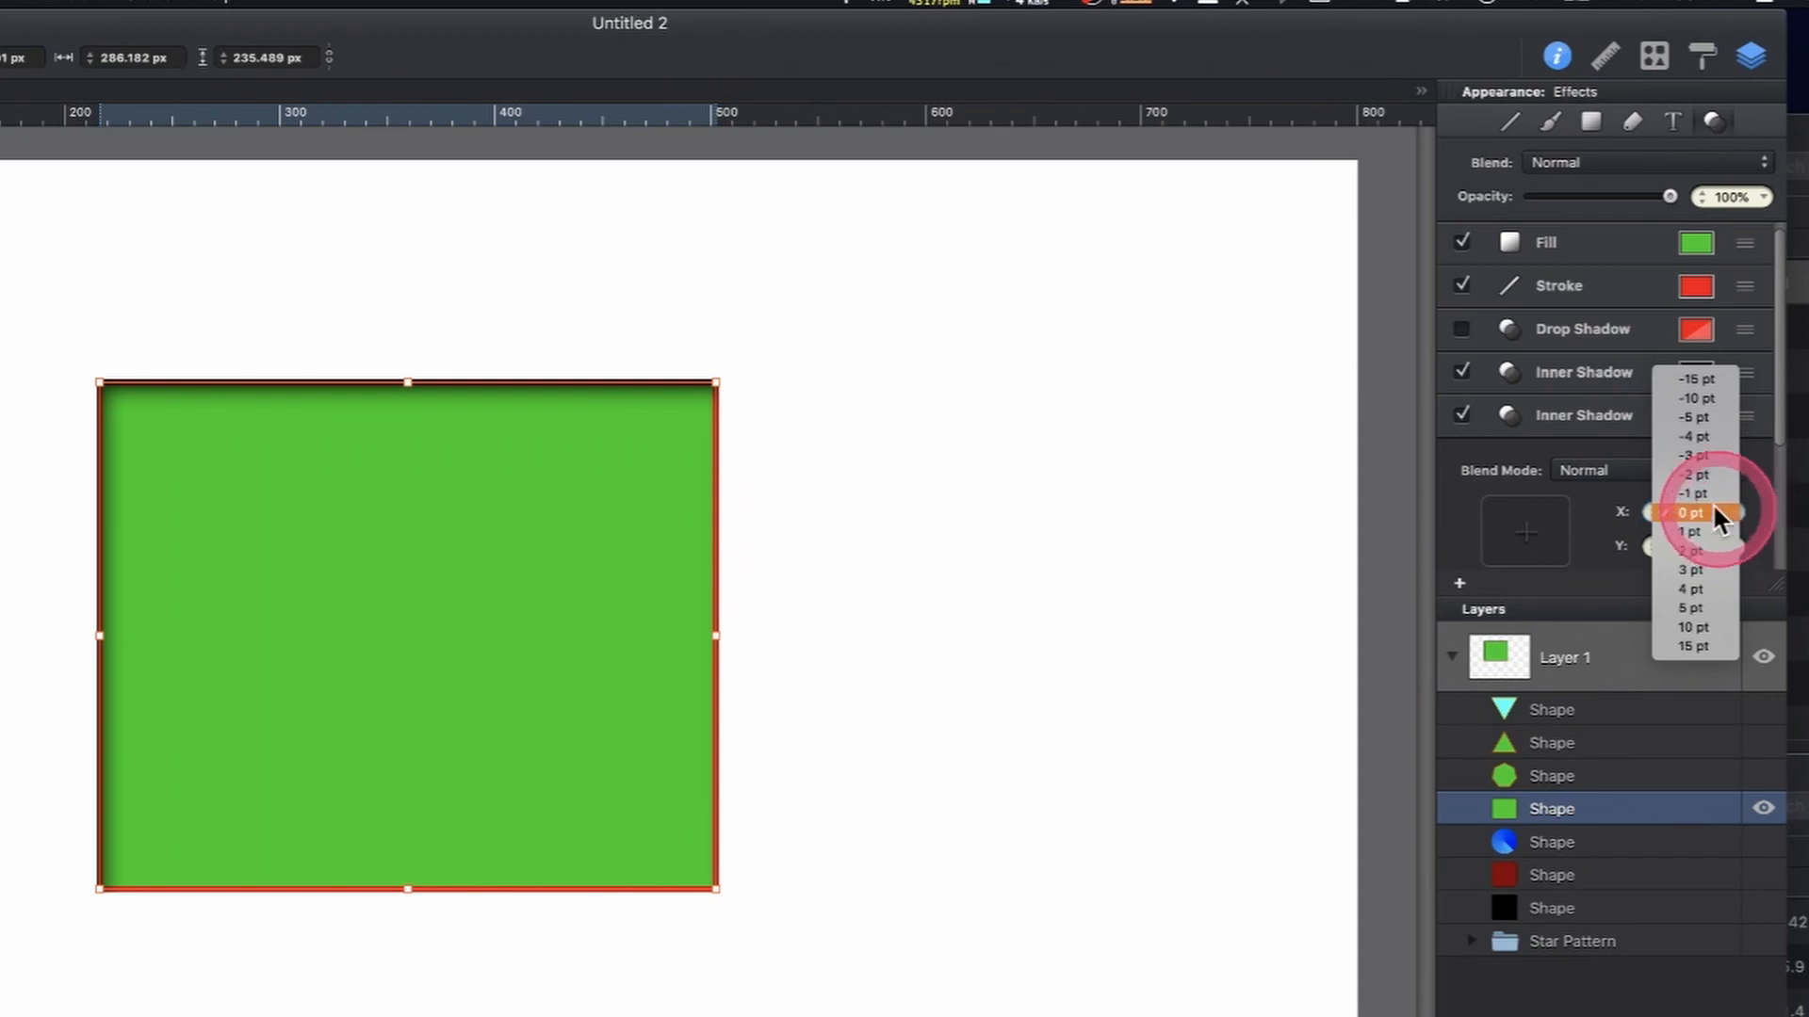
click(1703, 435)
click(1736, 546)
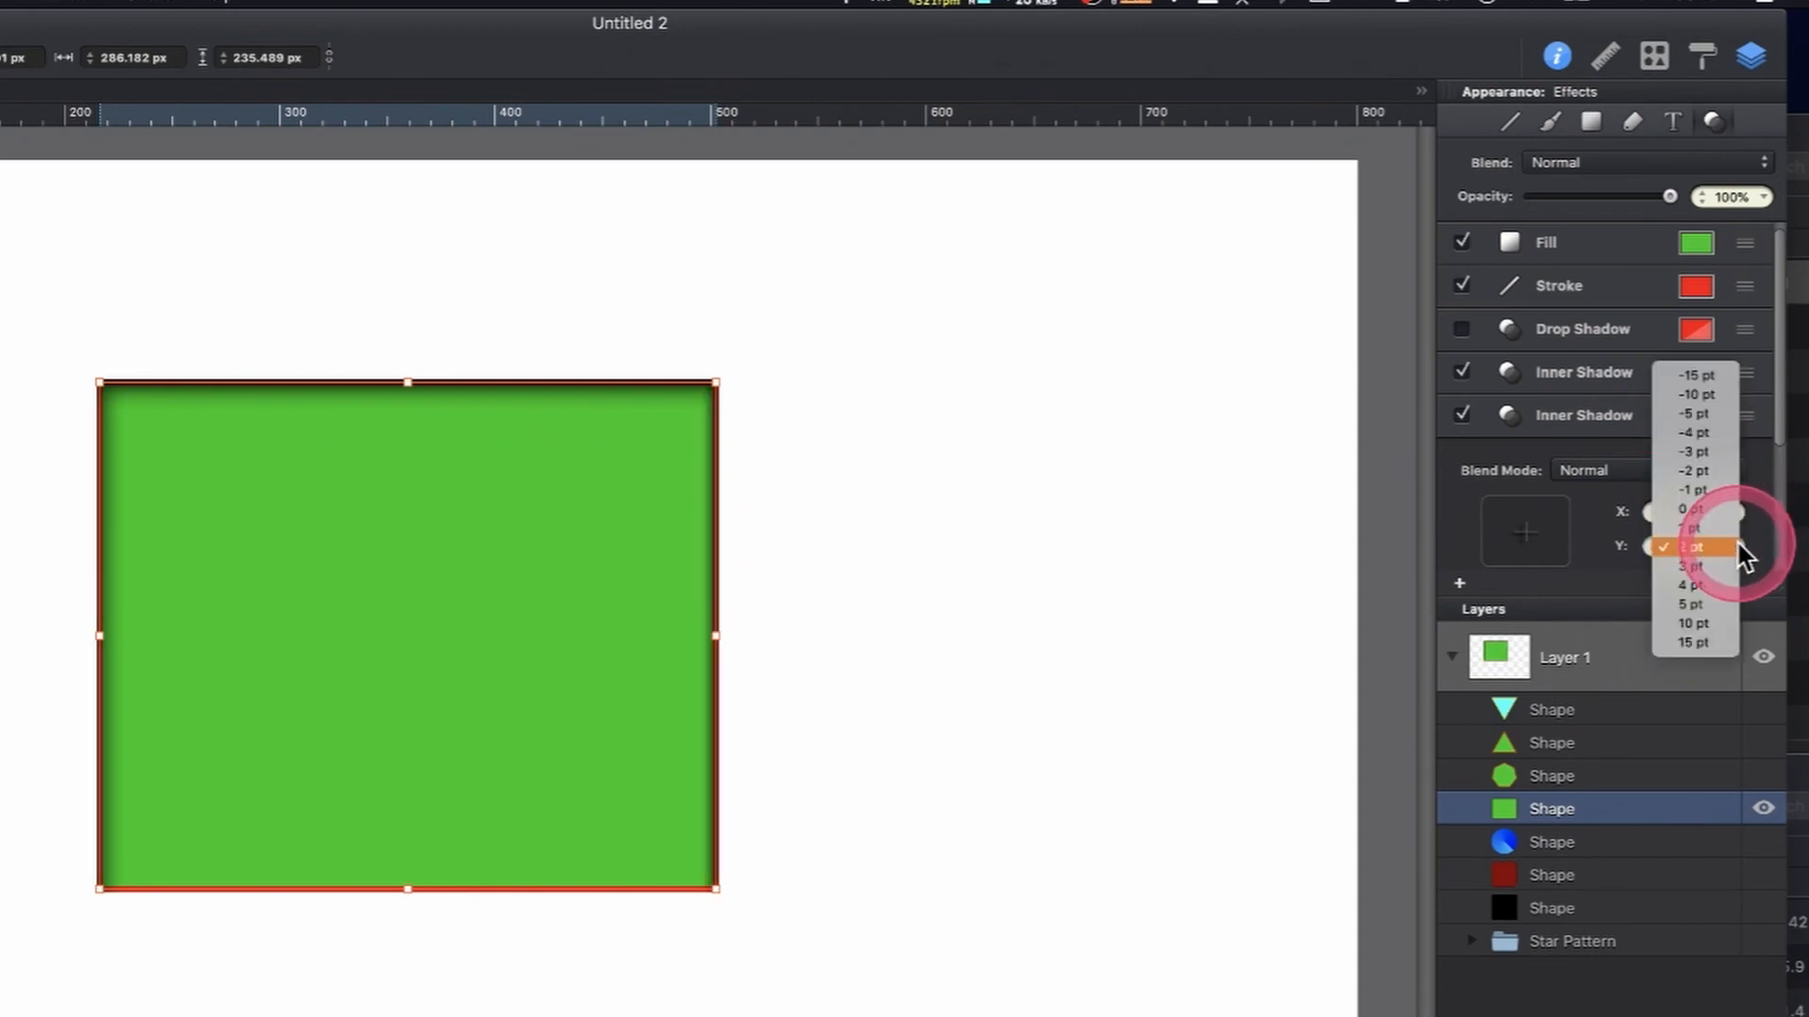
click(1710, 412)
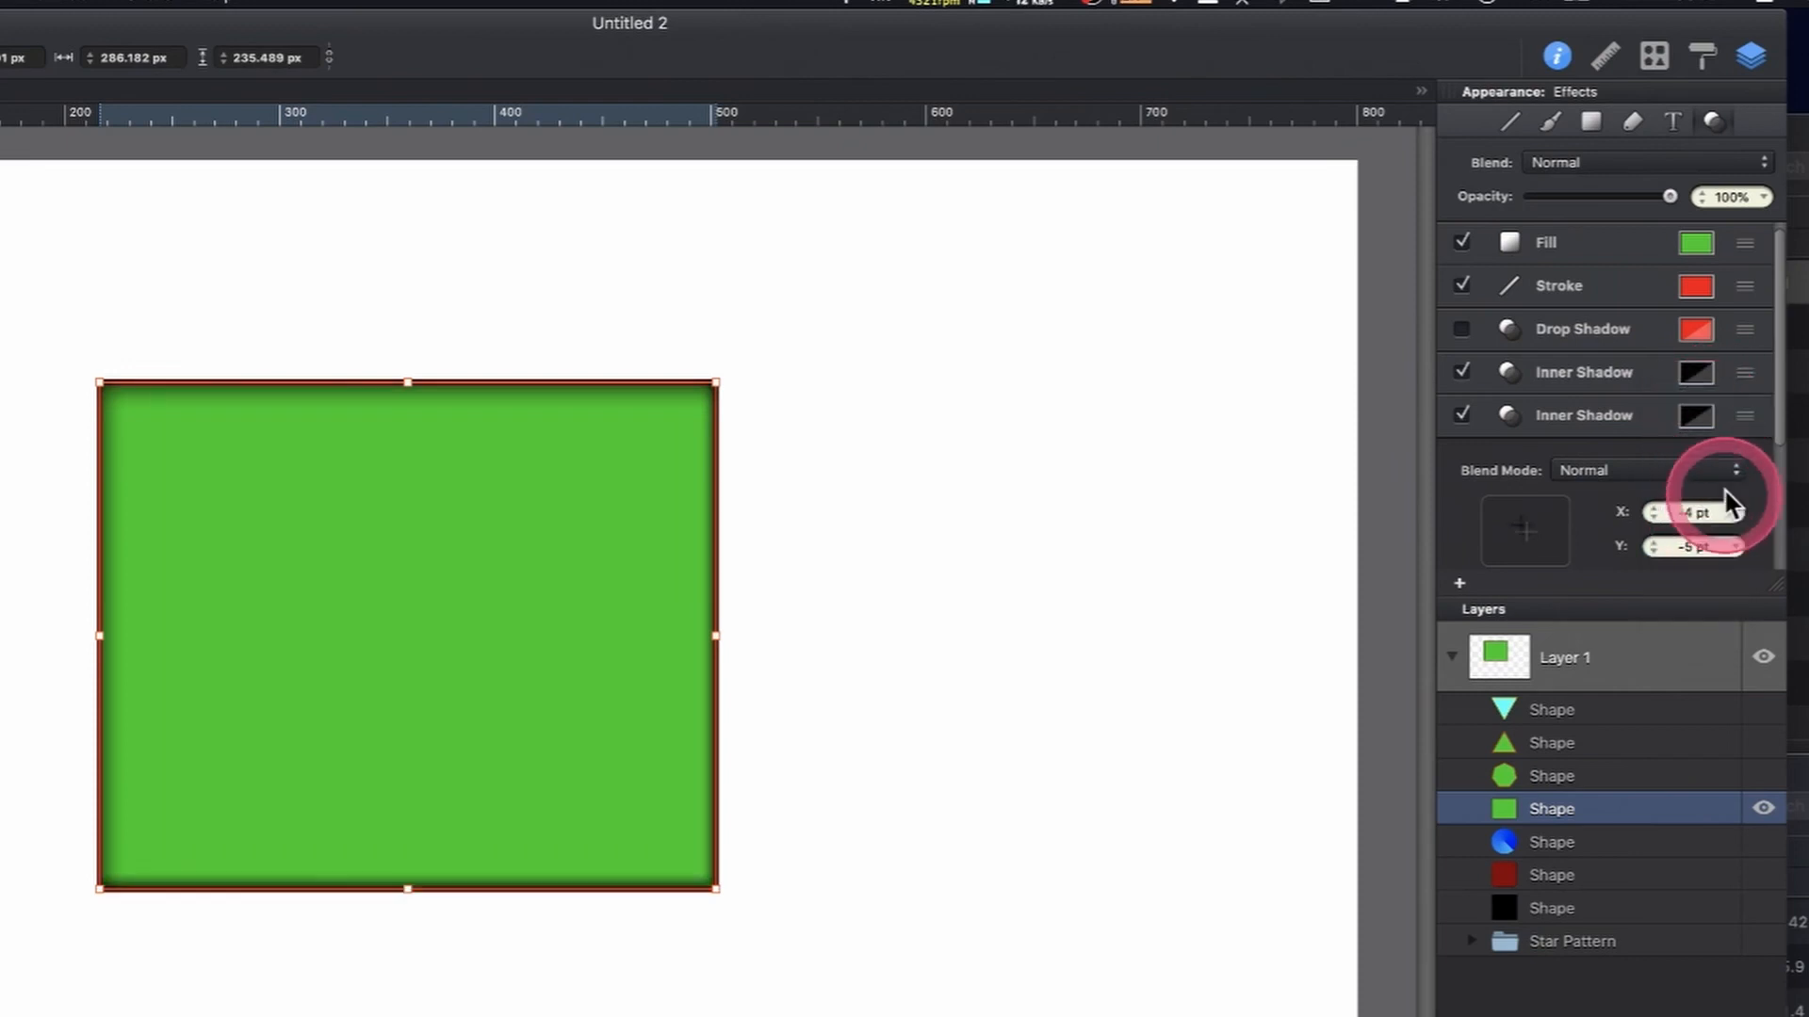
Make the second inner shadow white with red, green and blue at 255 and an alpha of about 58%
click(1695, 416)
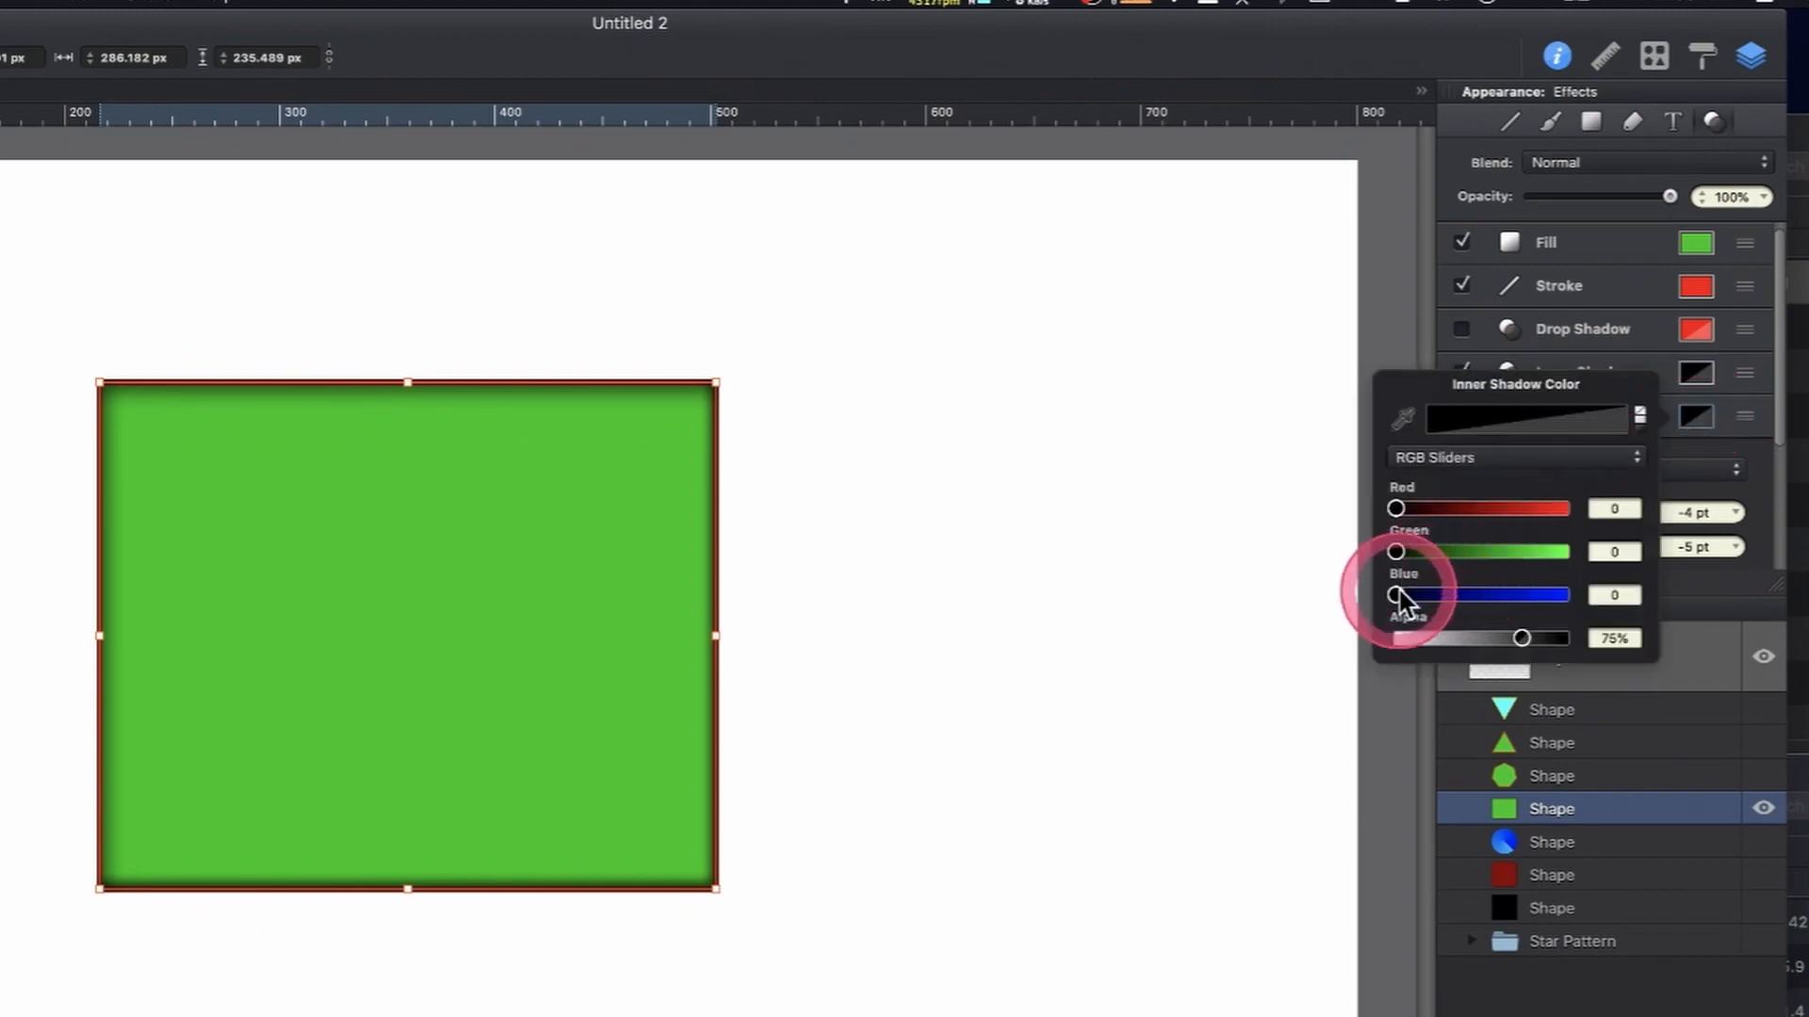
drag(1396, 596, 1564, 595)
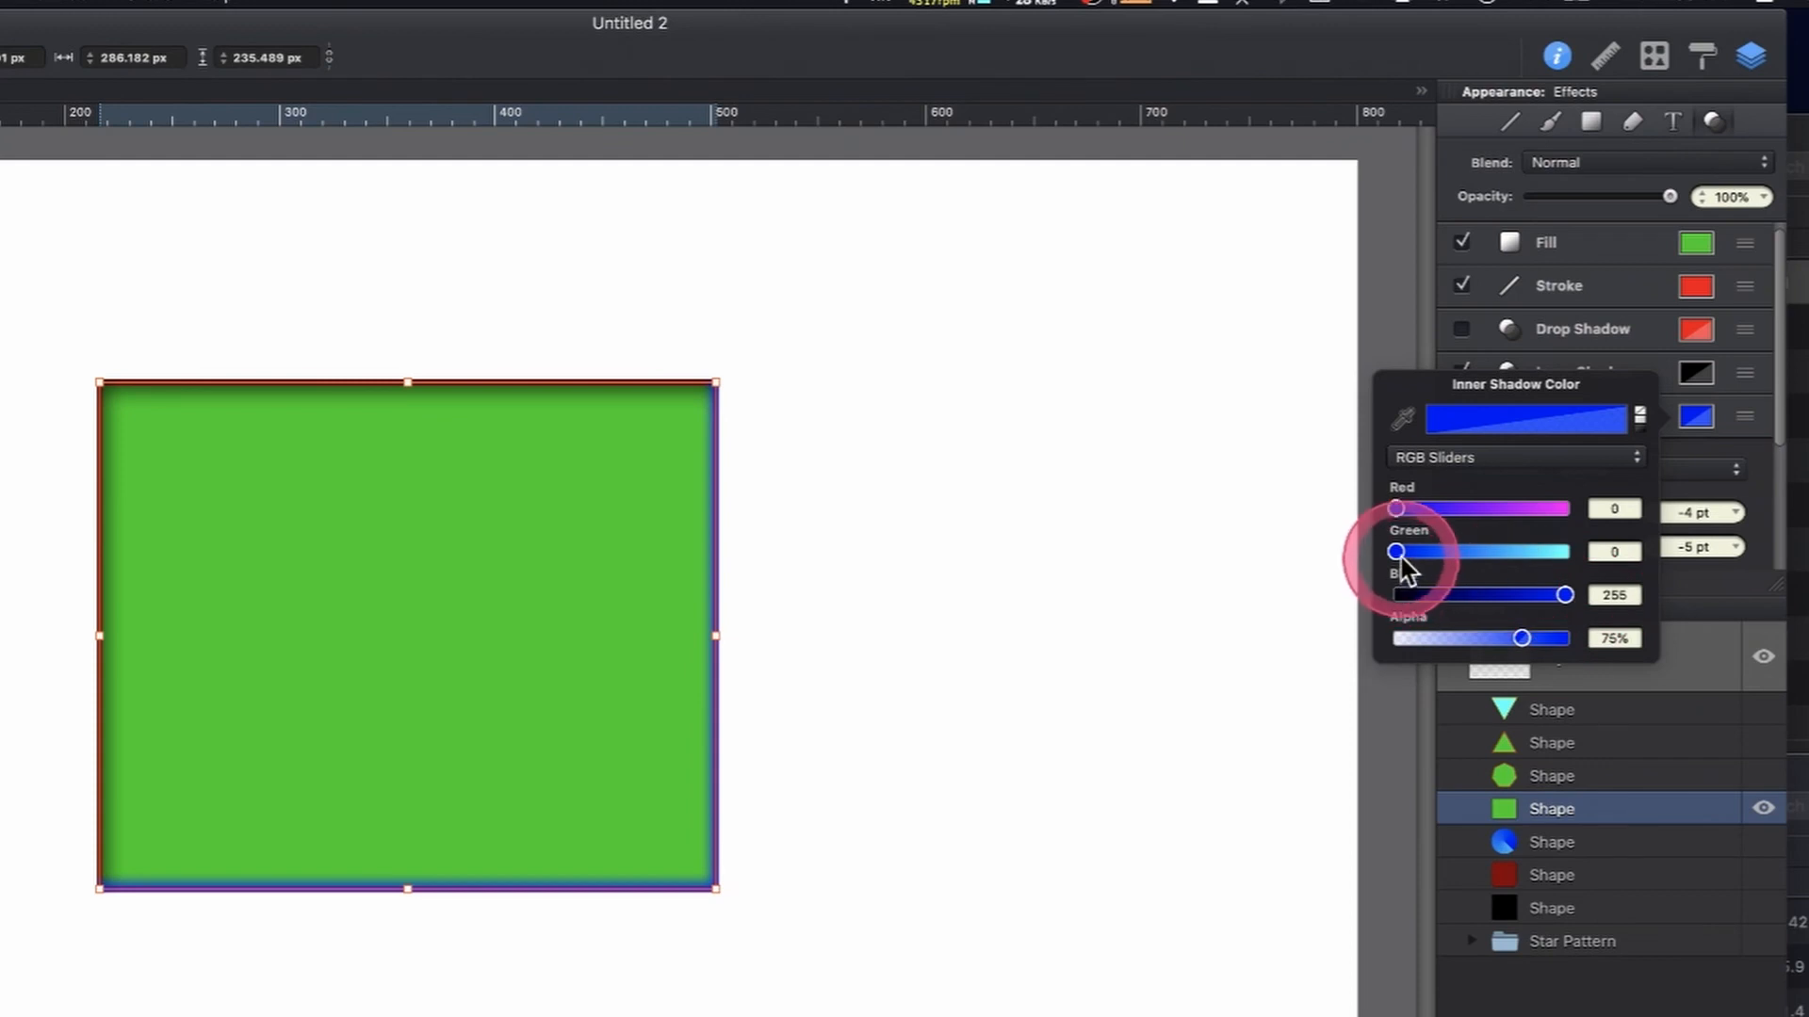
drag(1398, 552, 1592, 542)
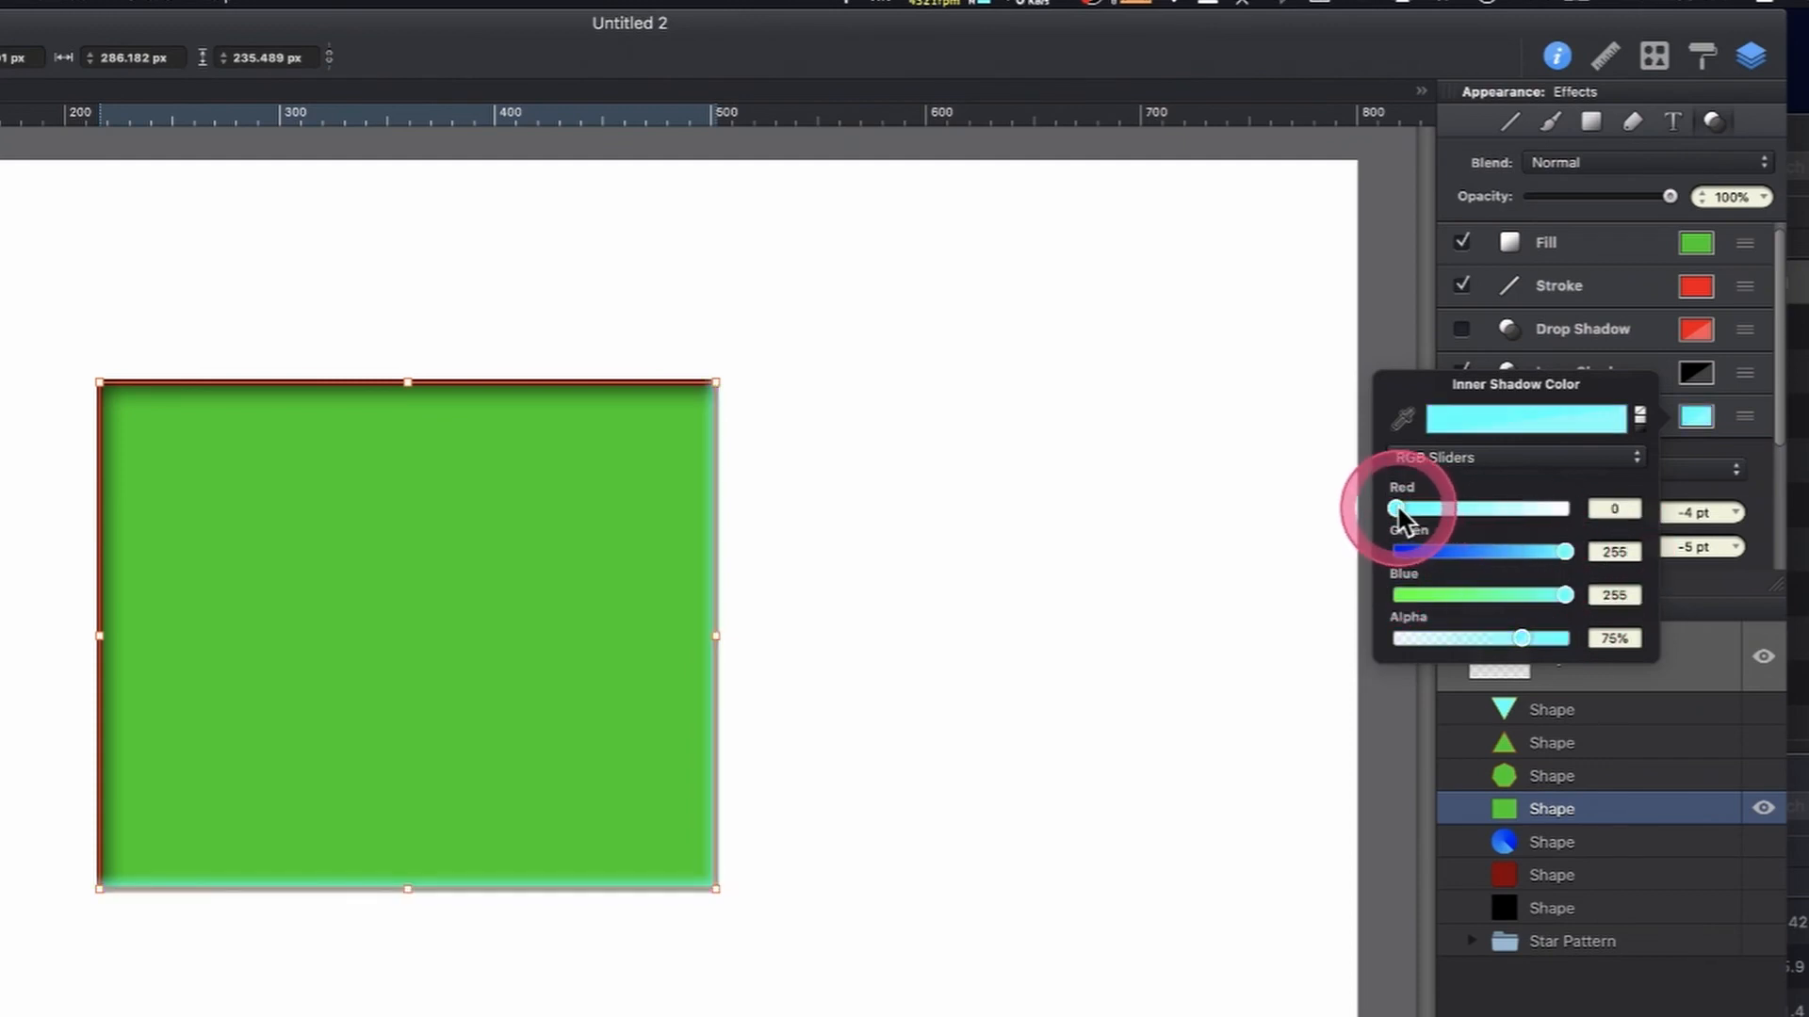
drag(1396, 509, 1592, 513)
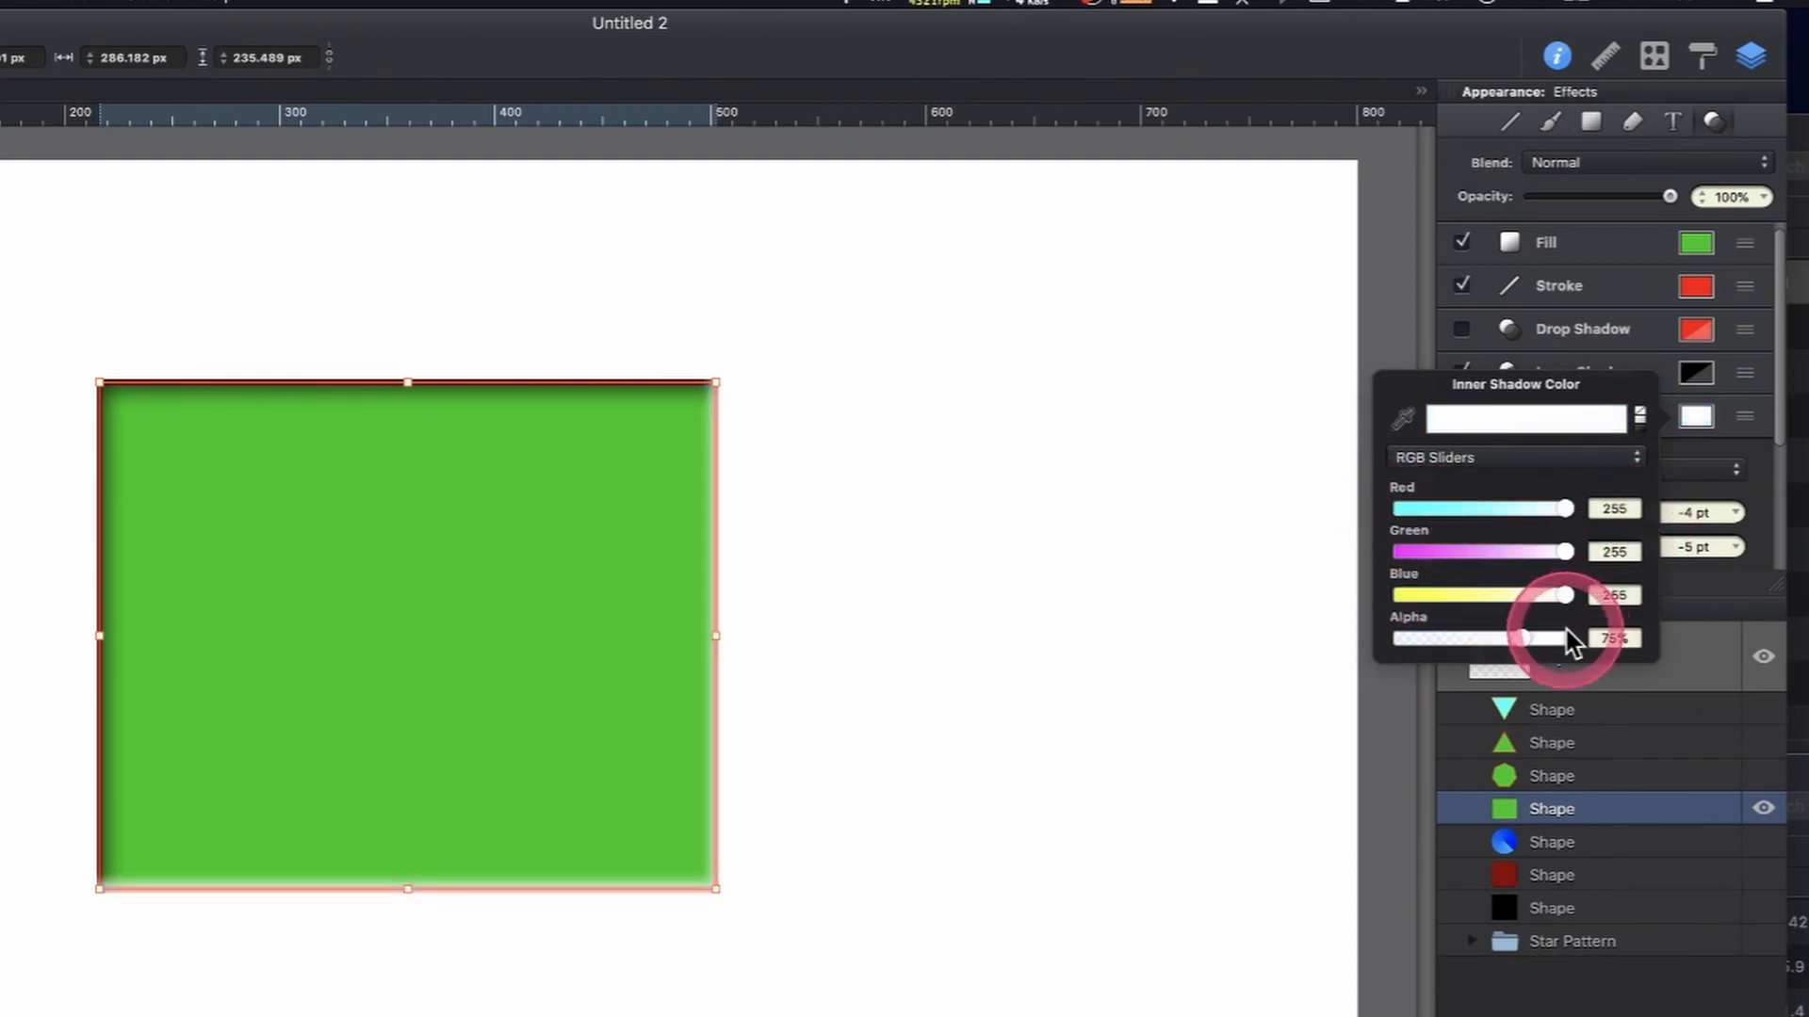
drag(1569, 644, 1500, 650)
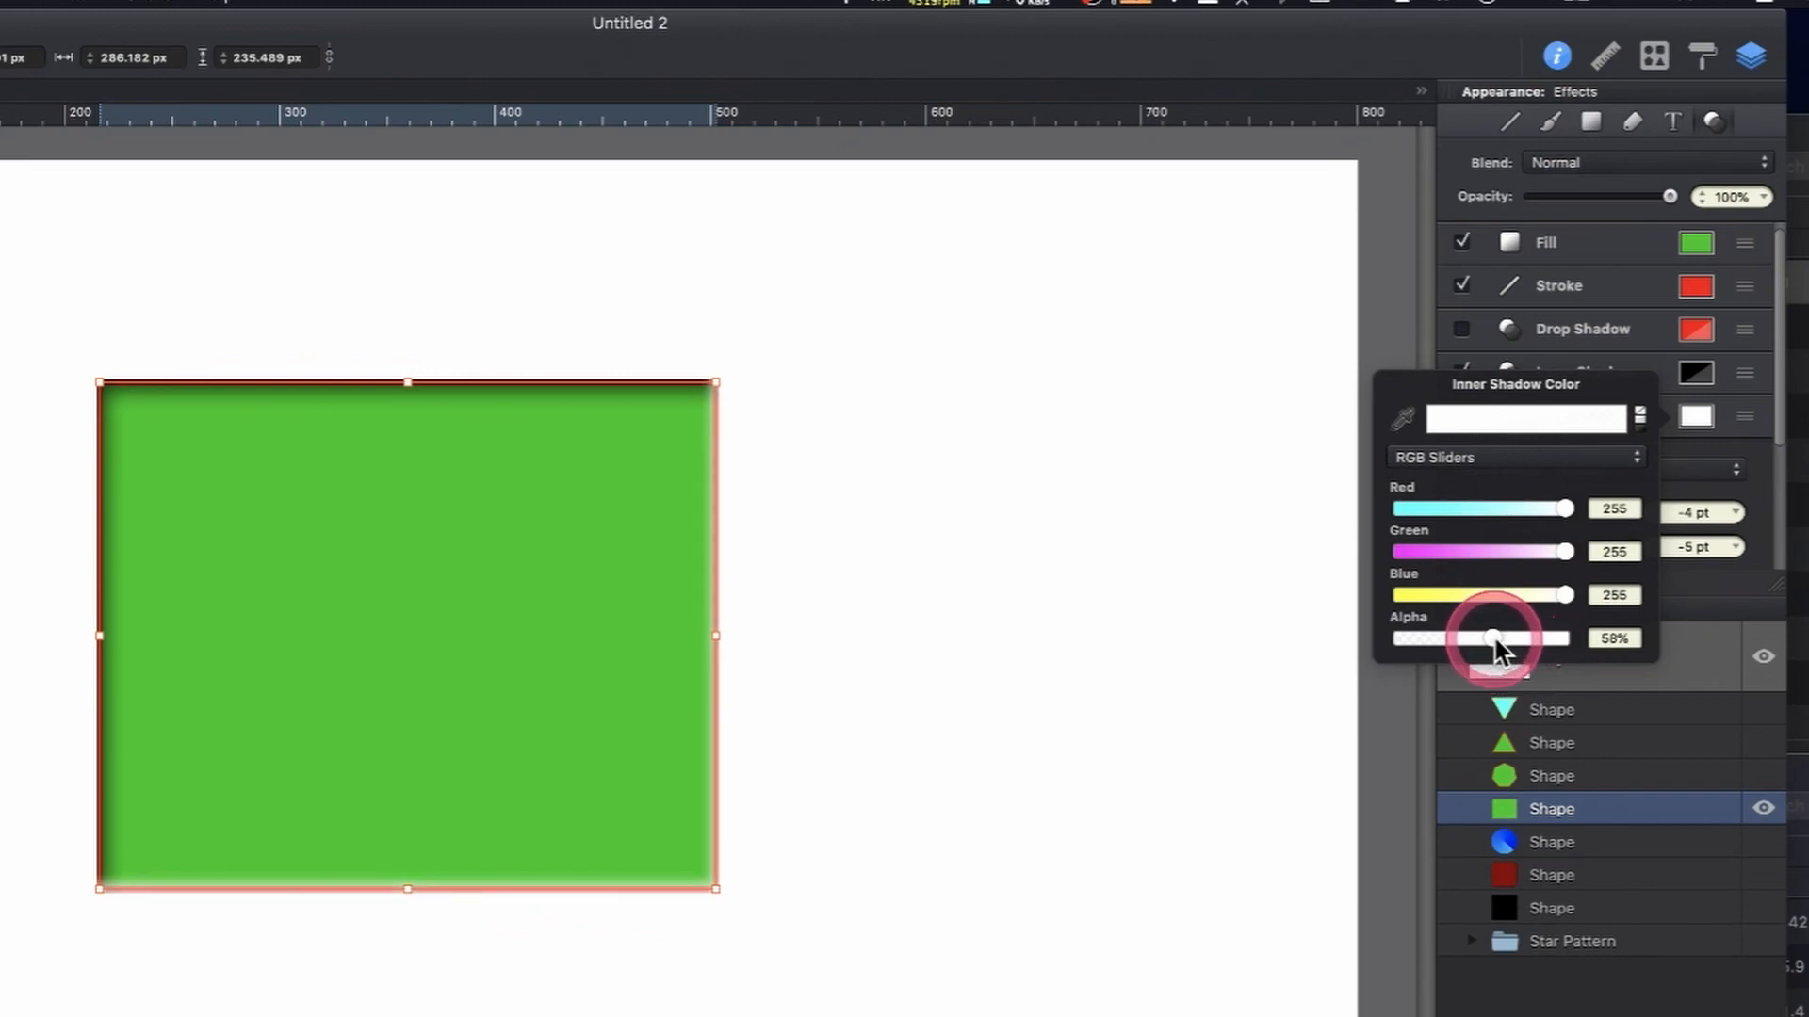
click(1695, 416)
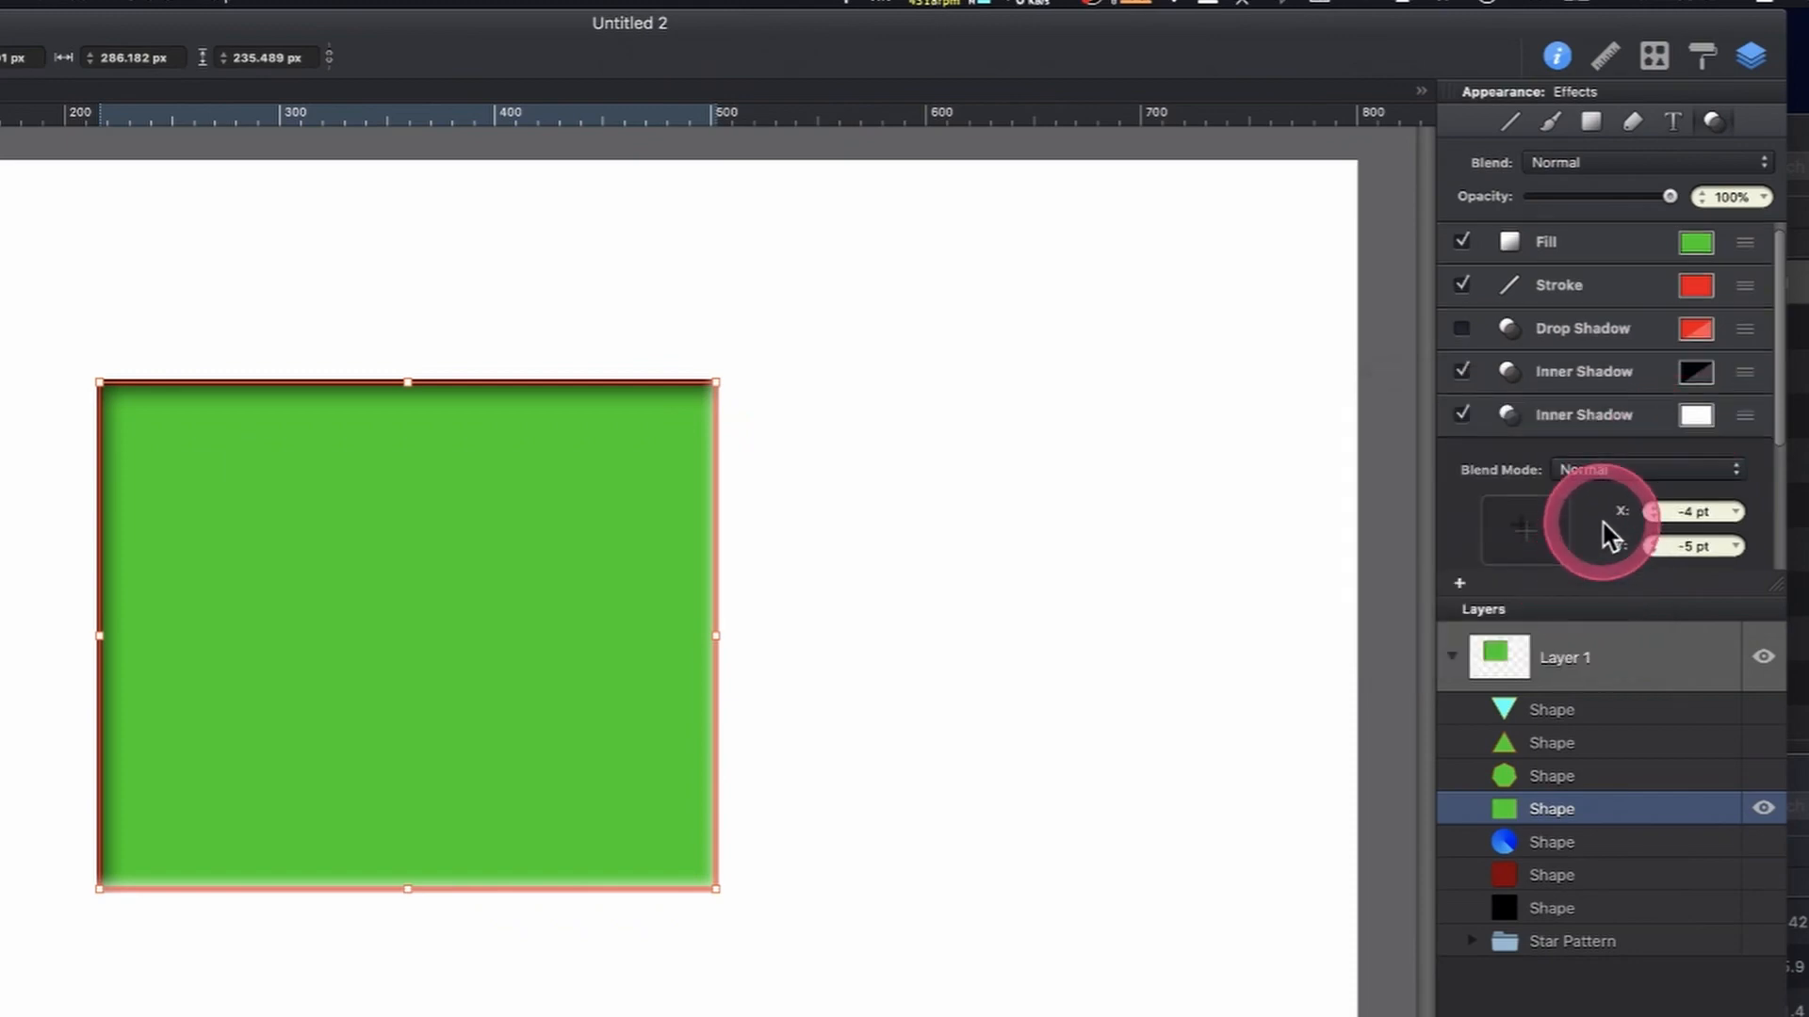
Set the white inner shadow's size to 7 pt
scroll(1606, 533, down, 3)
scroll(1606, 532, down, 1)
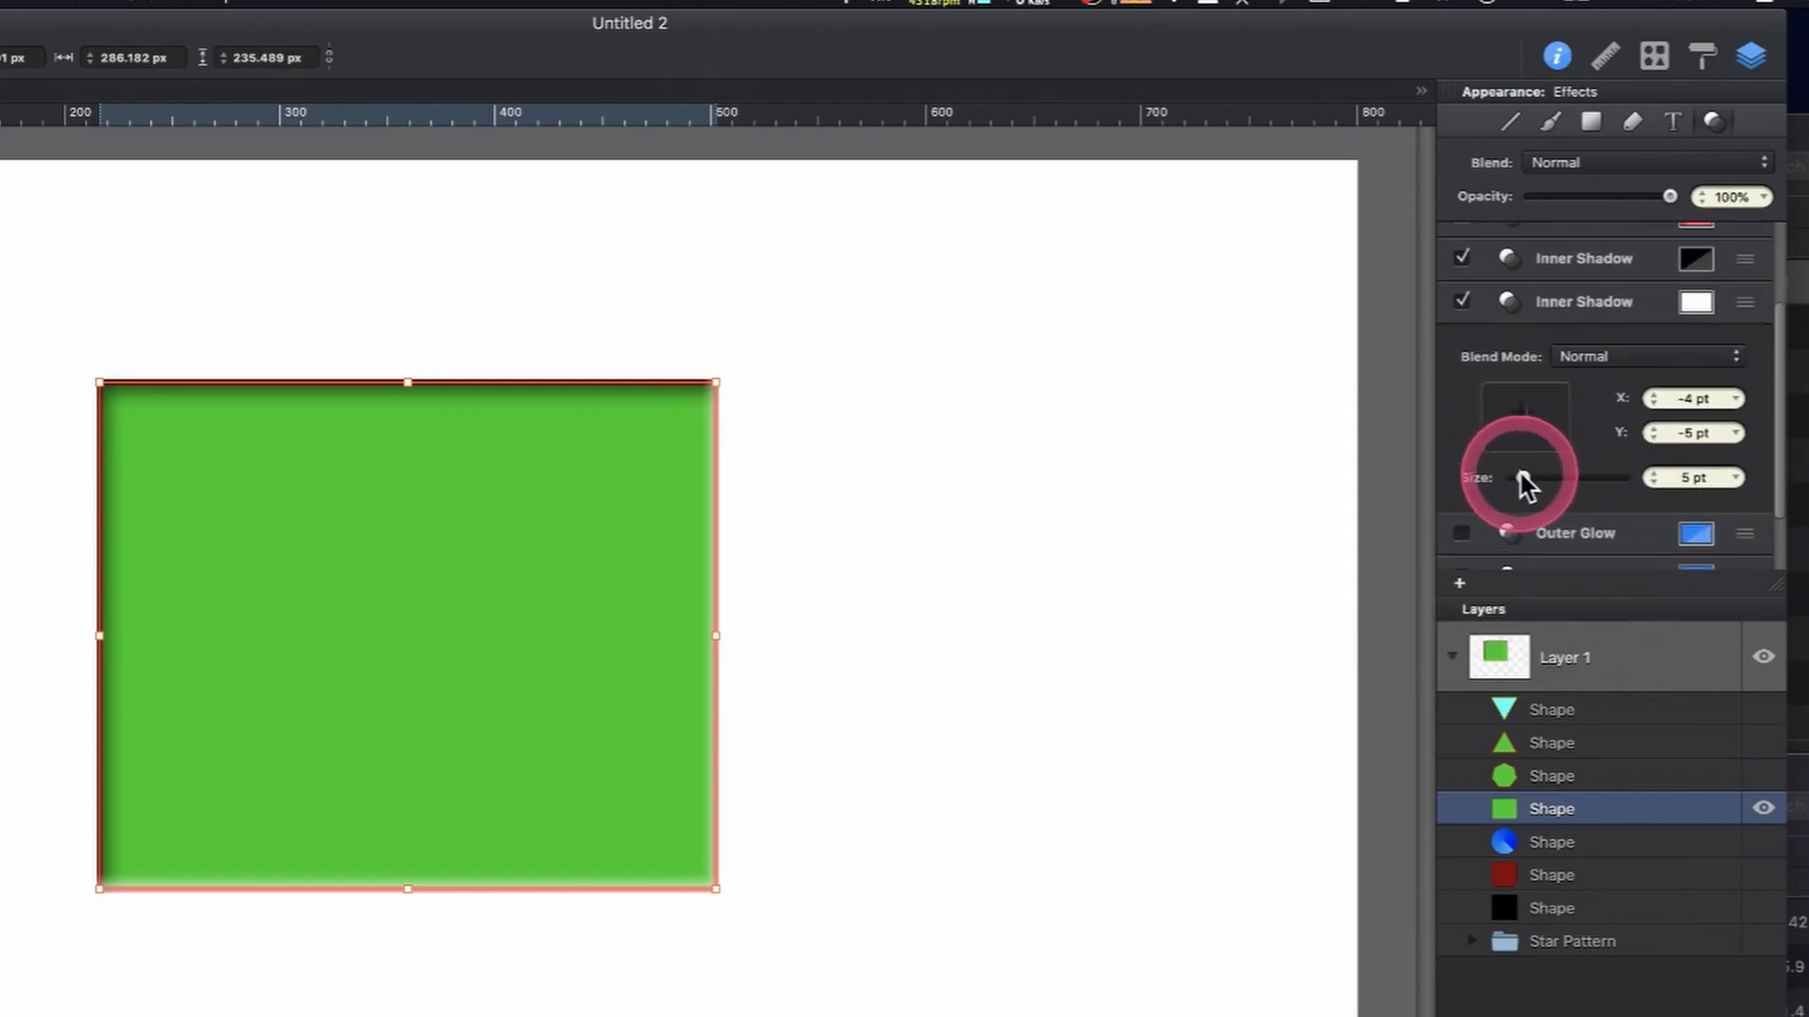
drag(1523, 479, 1528, 480)
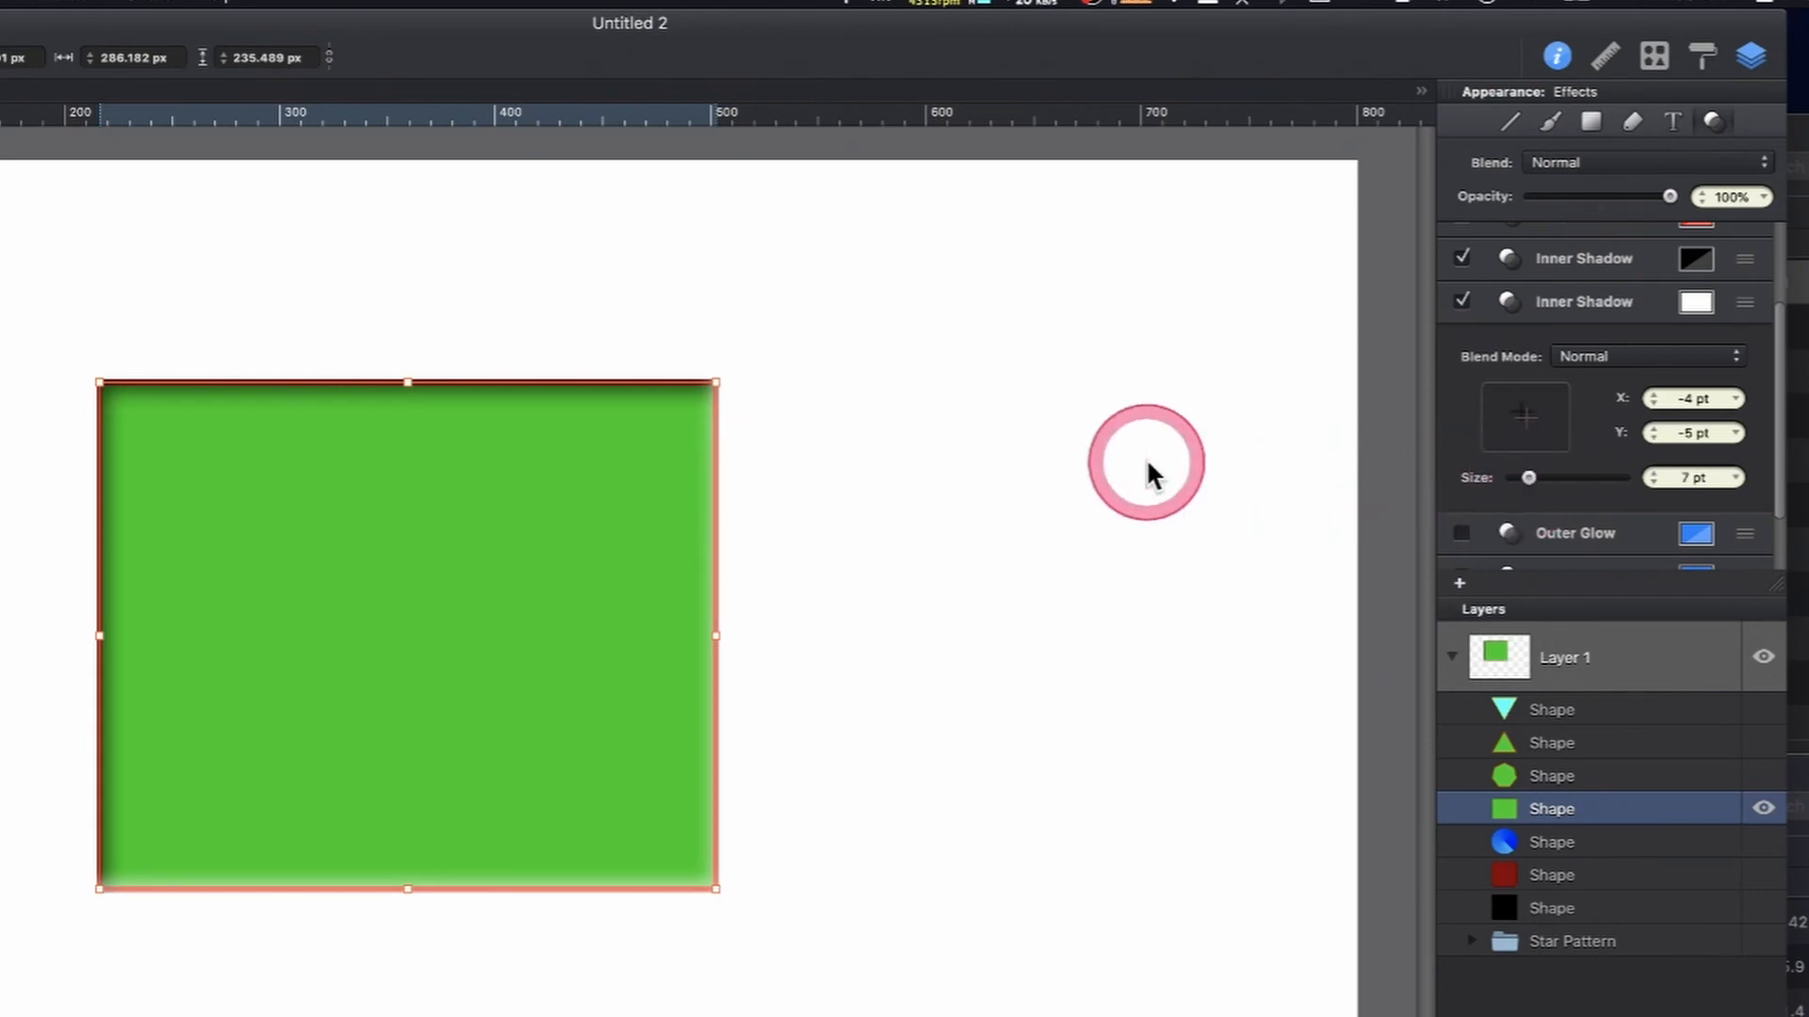
scroll(1616, 330, up, 3)
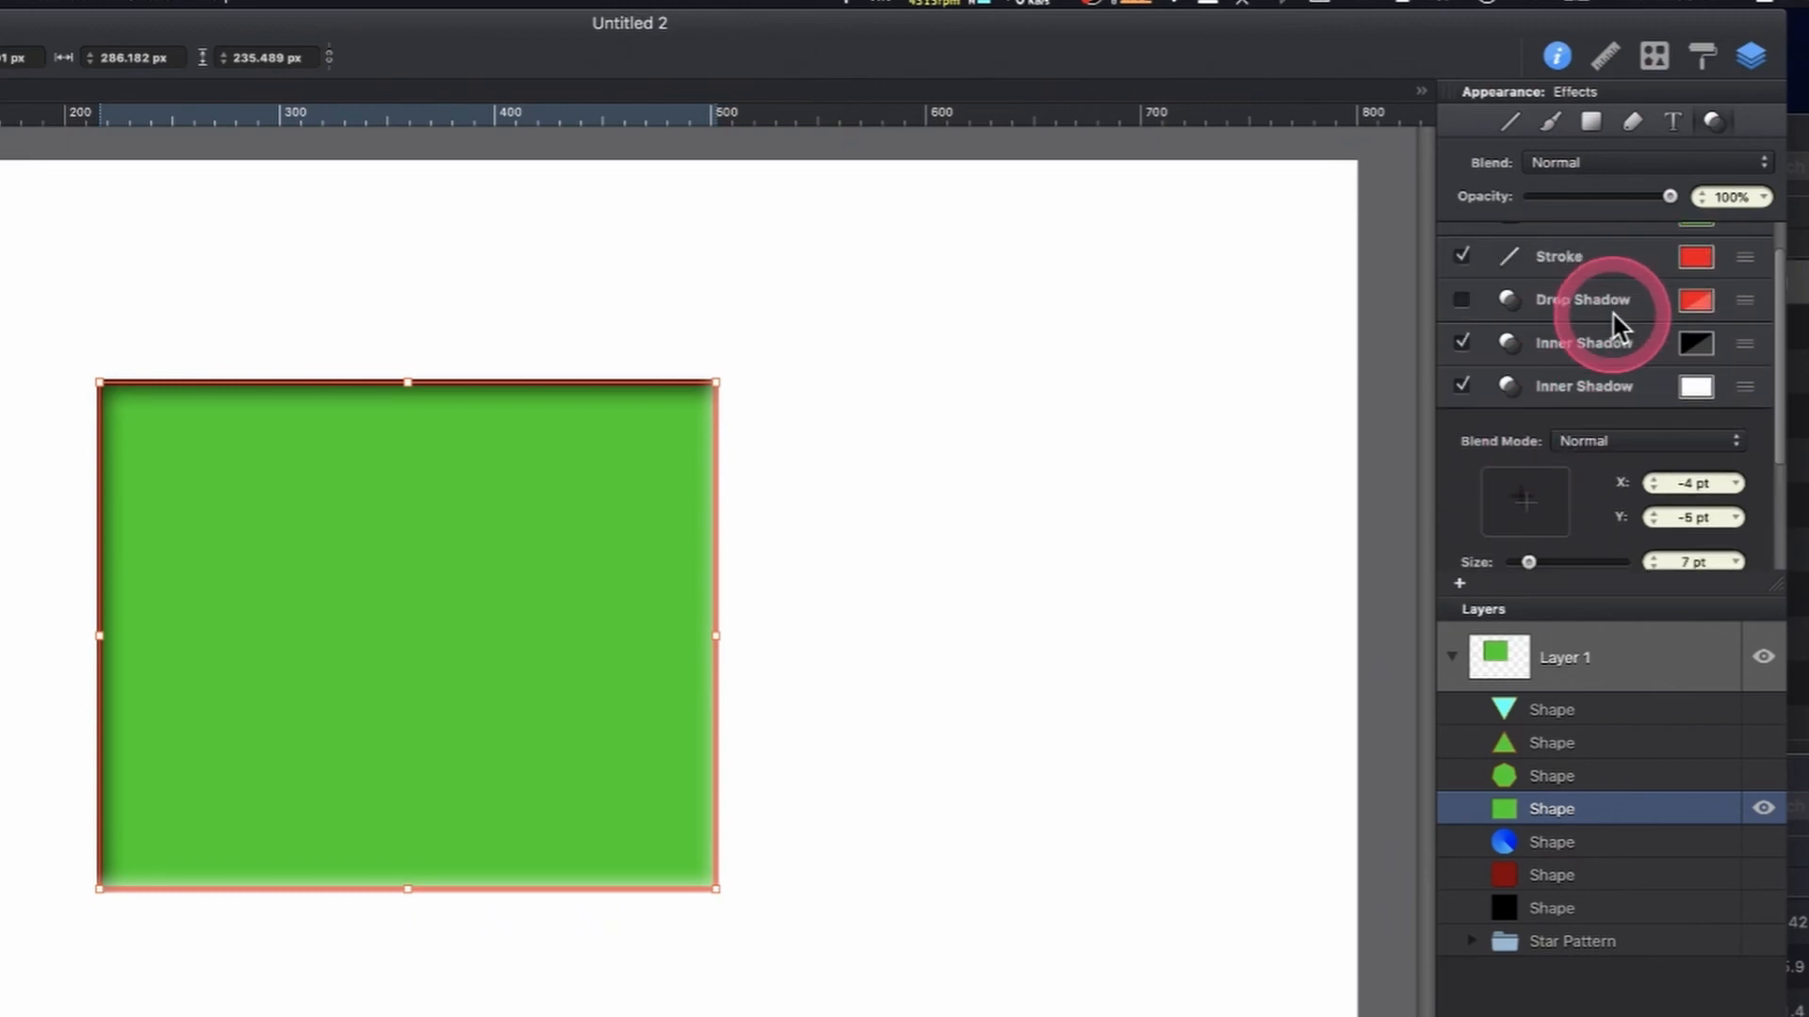
Turn off the rectangle's stroke, view the result with the rectangle deselected, and select the rectangle again
click(1462, 257)
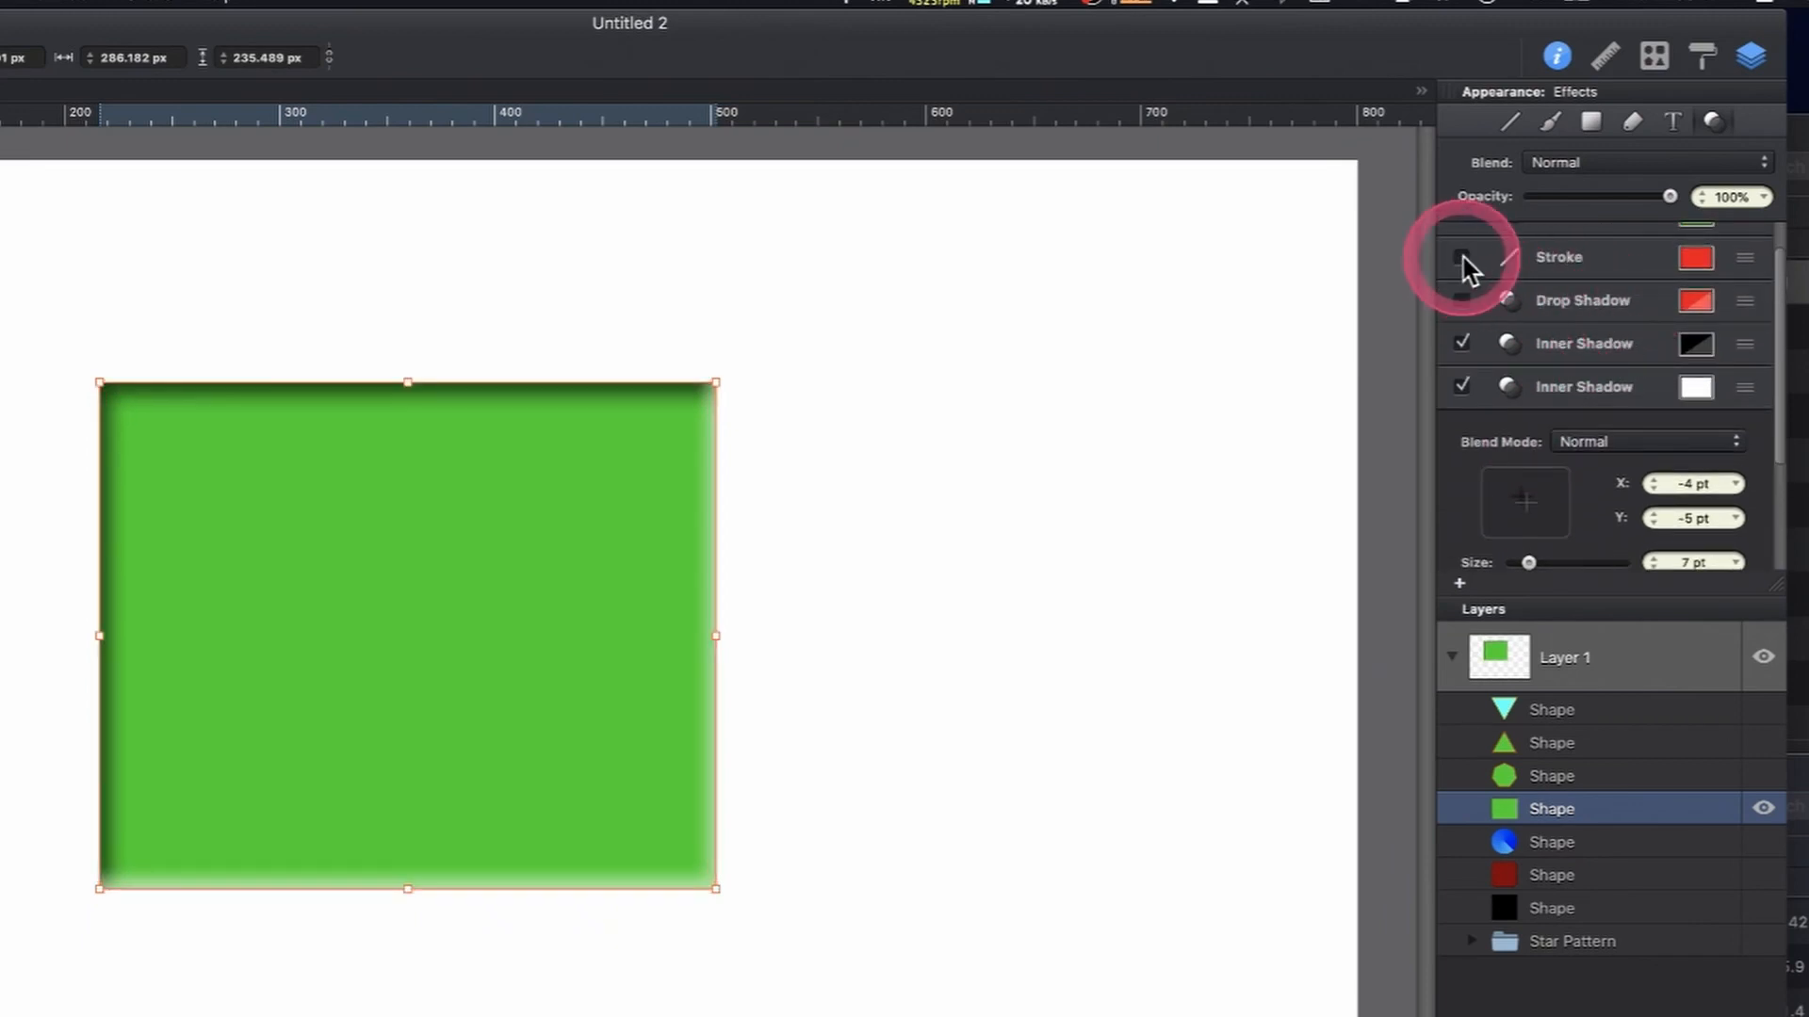
click(1213, 445)
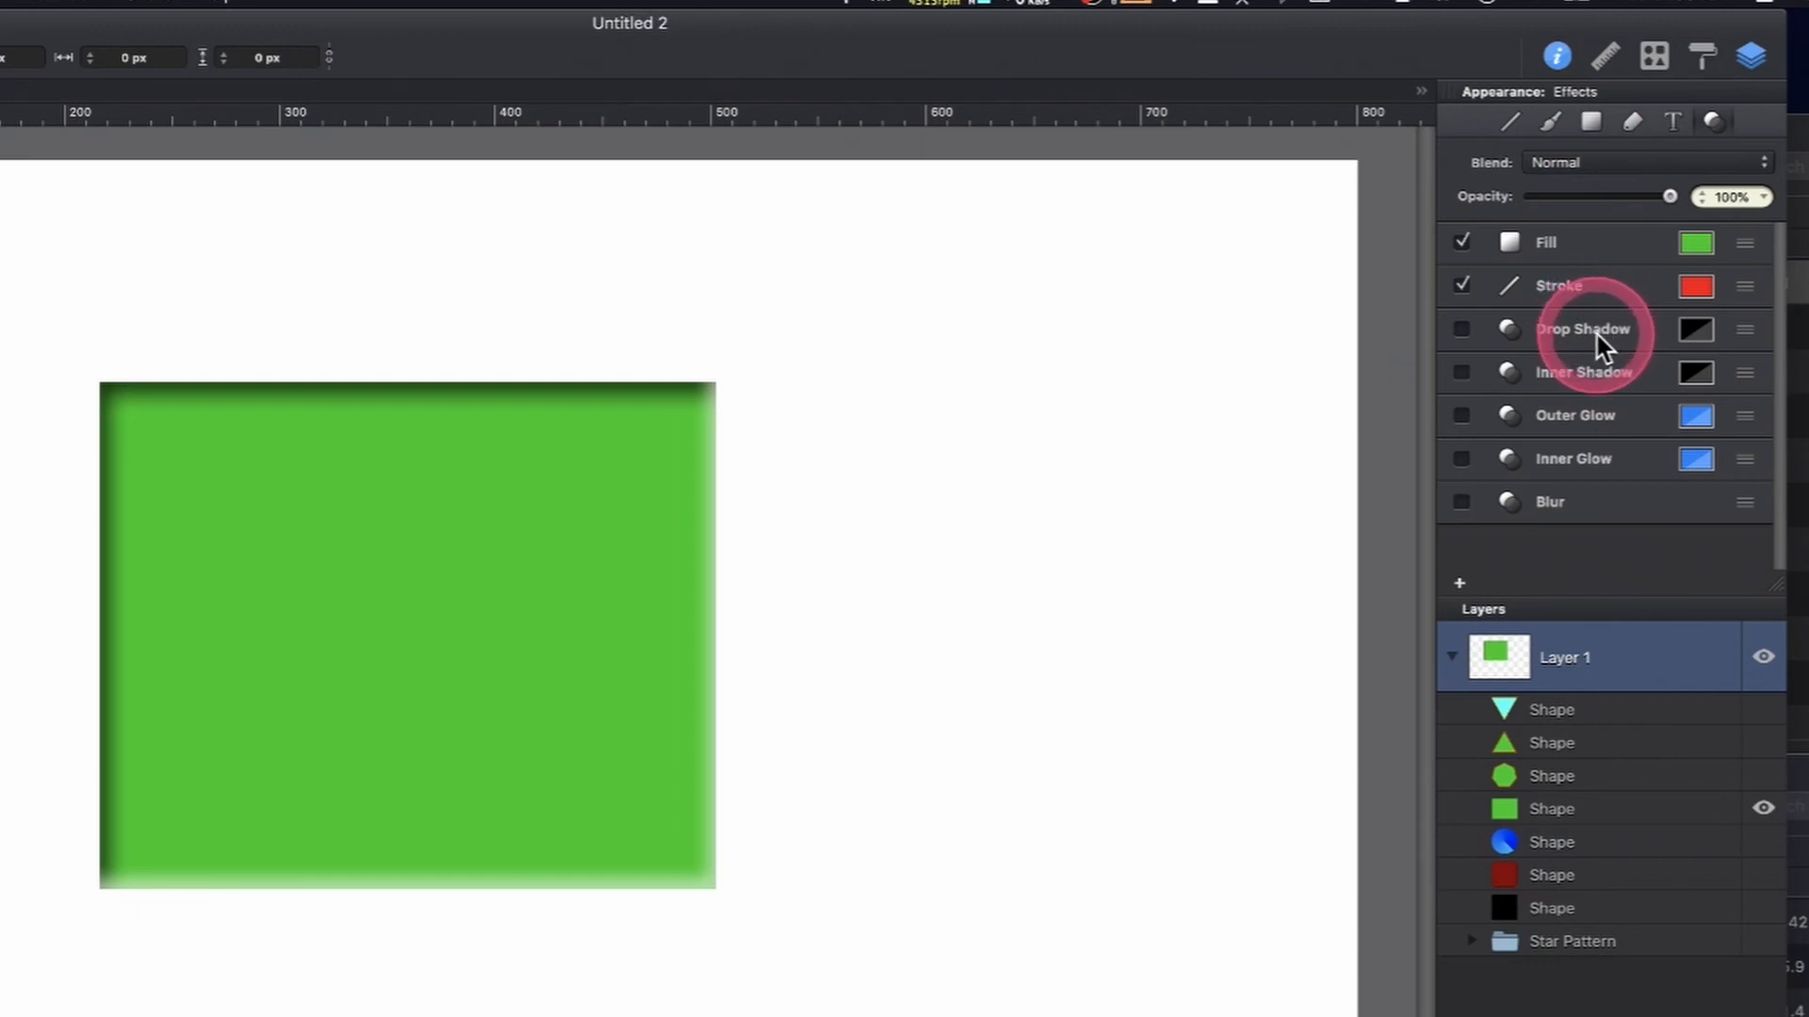
click(576, 546)
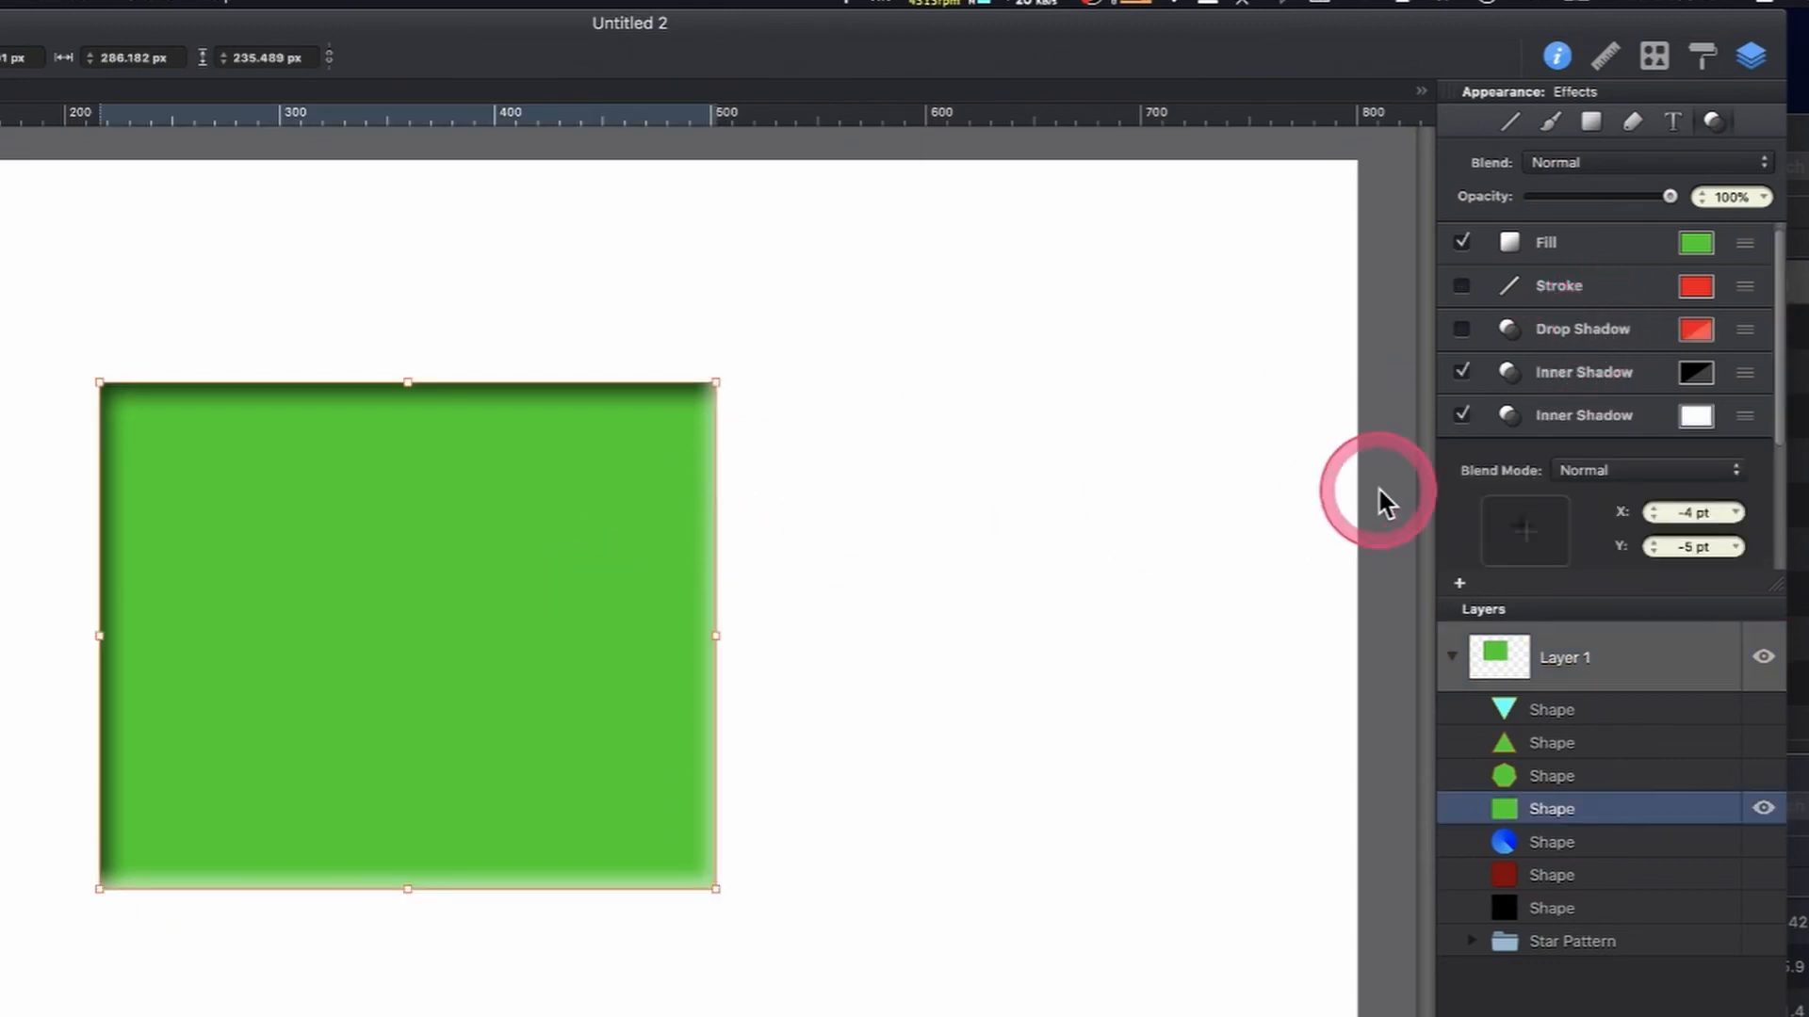
Turn off both the black and the white inner shadow on the rectangle
scroll(1592, 376, down, 1)
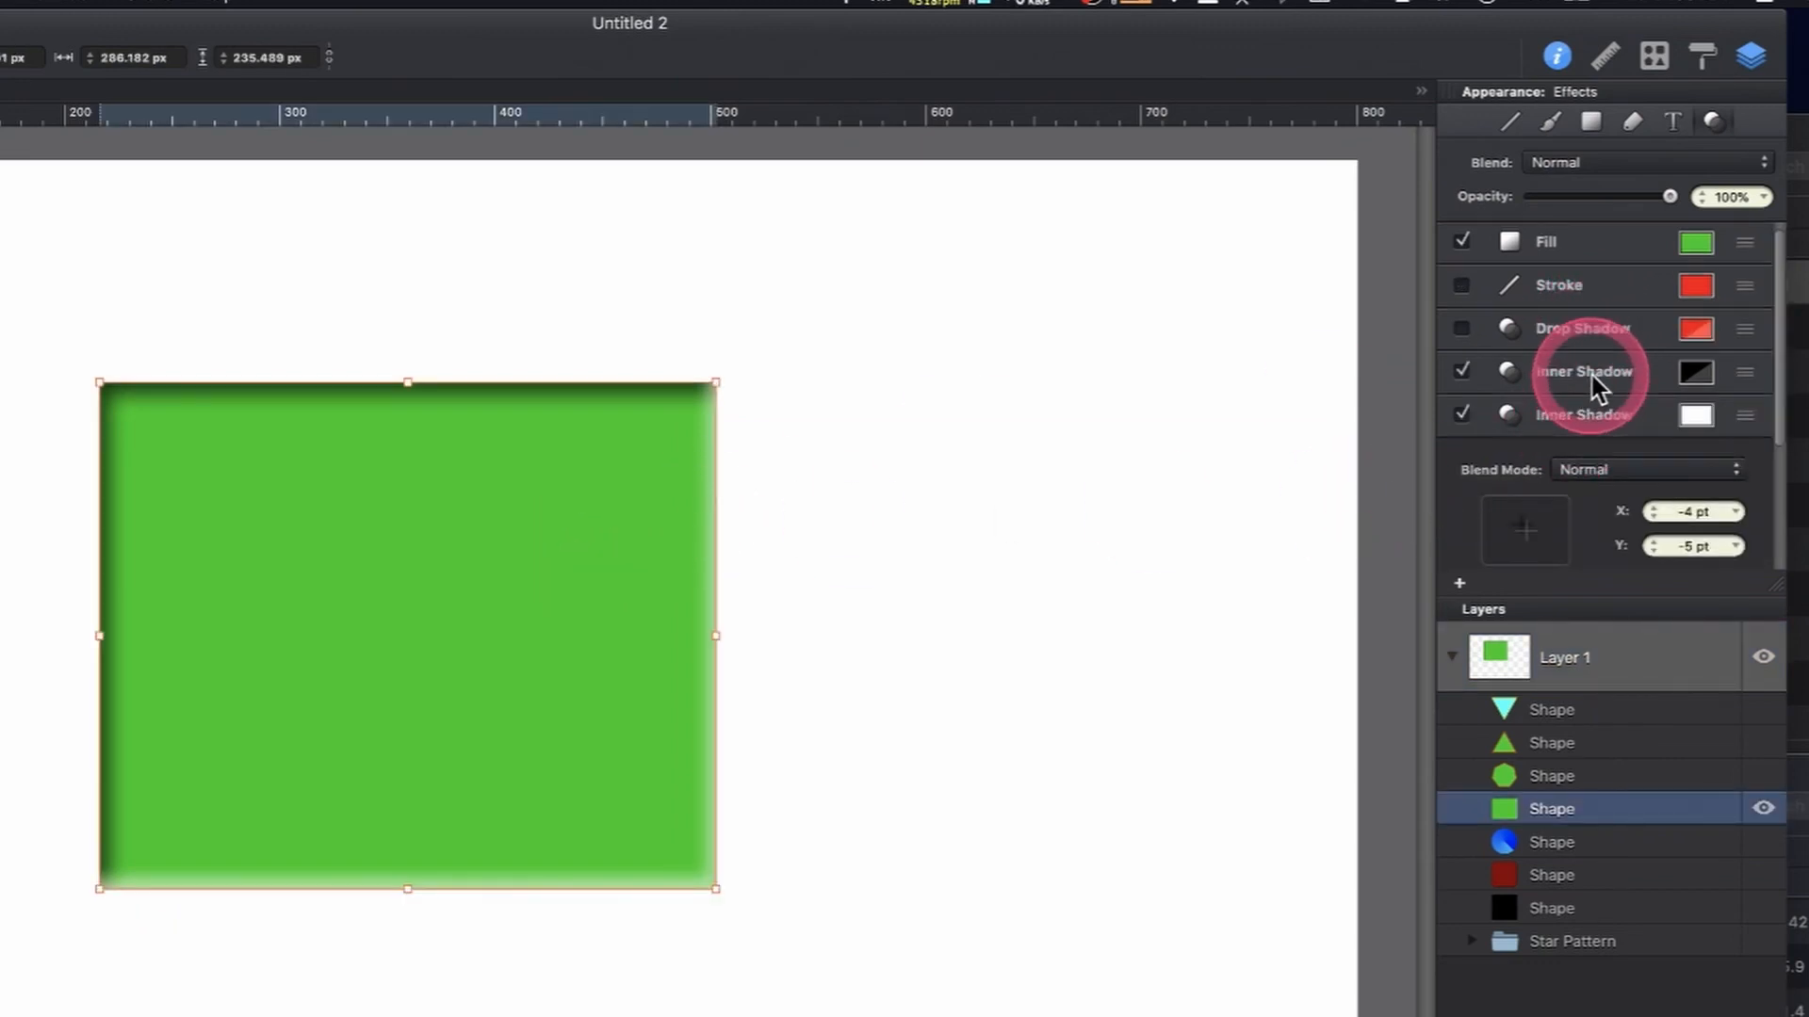
click(1462, 358)
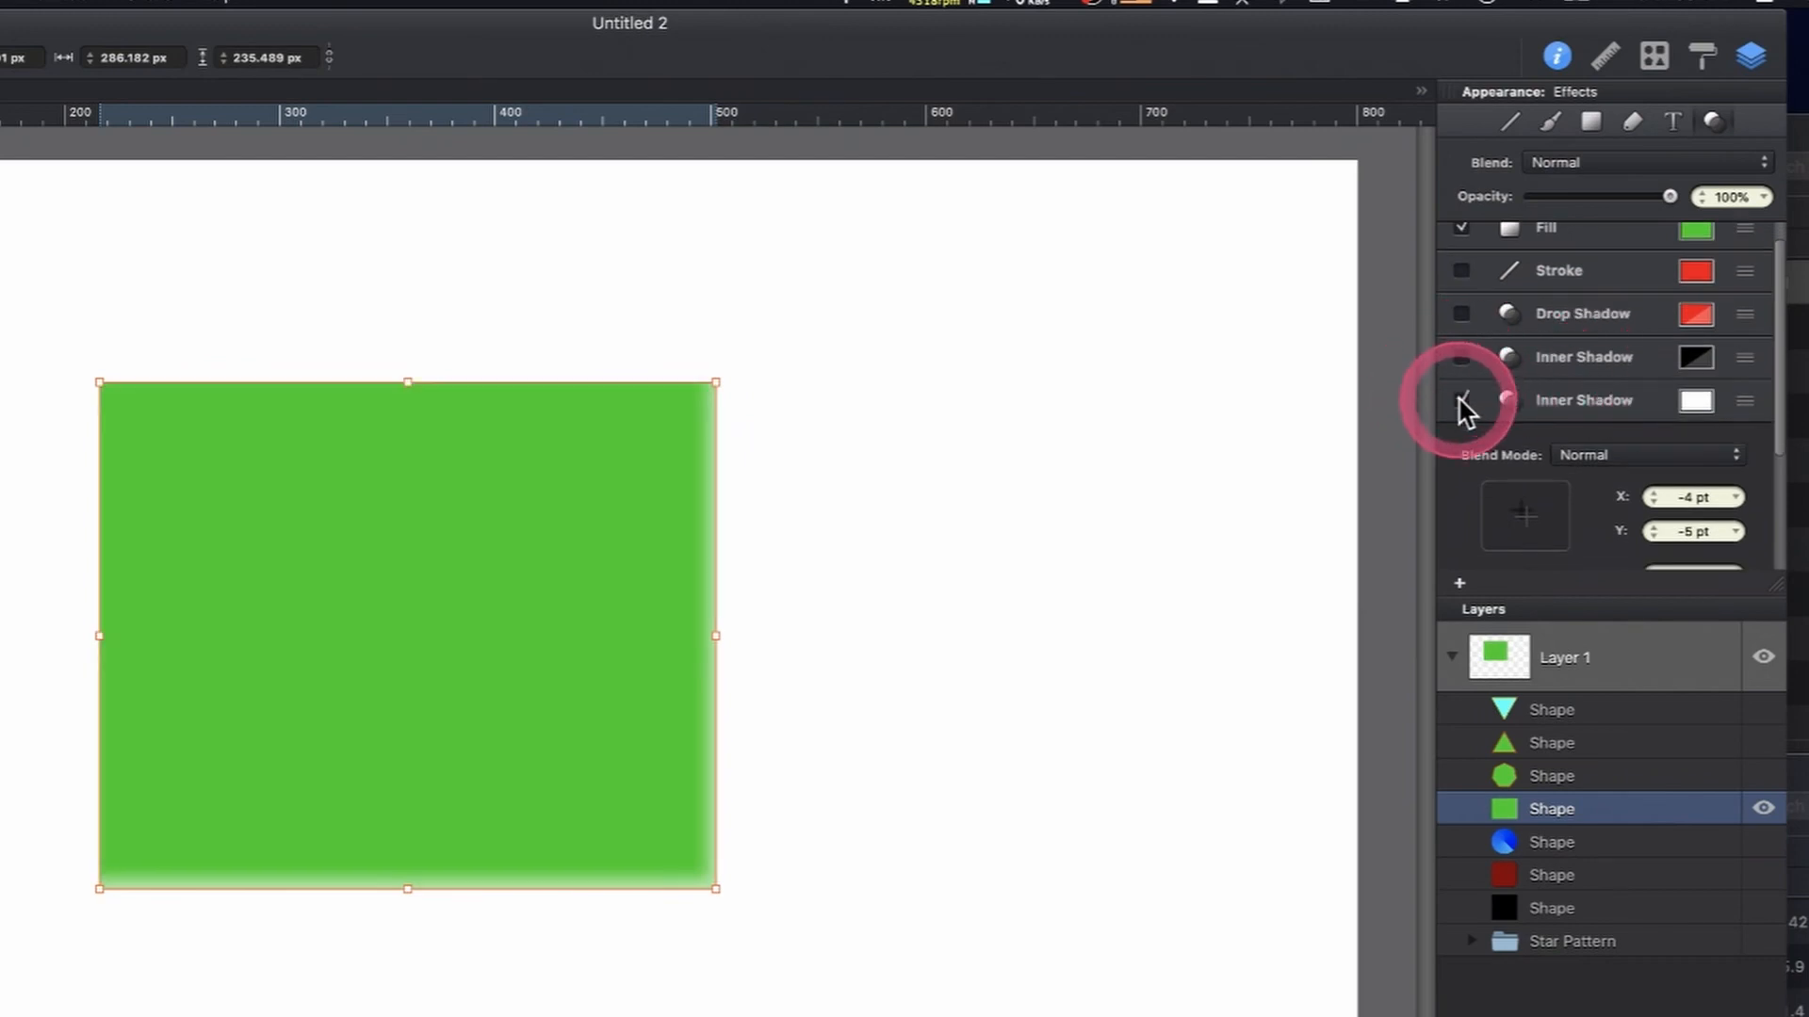
click(1461, 400)
scroll(1629, 367, down, 3)
scroll(1630, 367, down, 5)
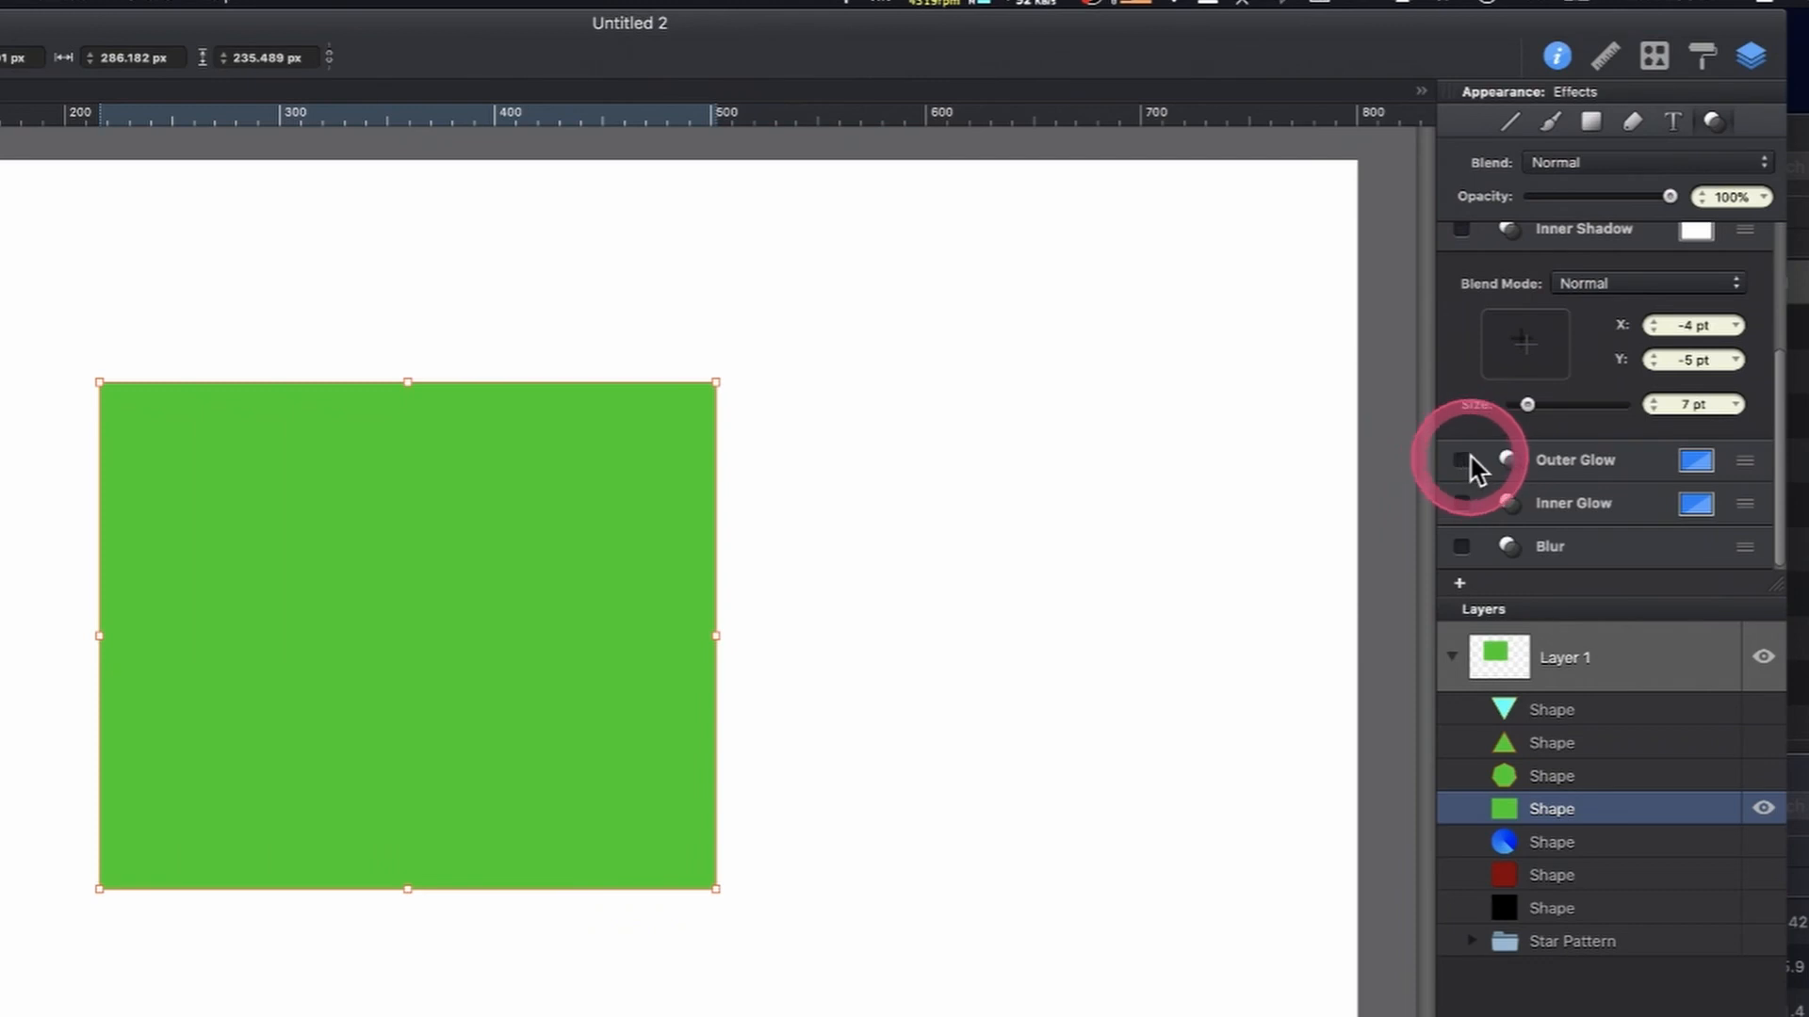
Turn on the rectangle's outer glow and make it bright green with RGB values 0, 255, 0
click(1590, 471)
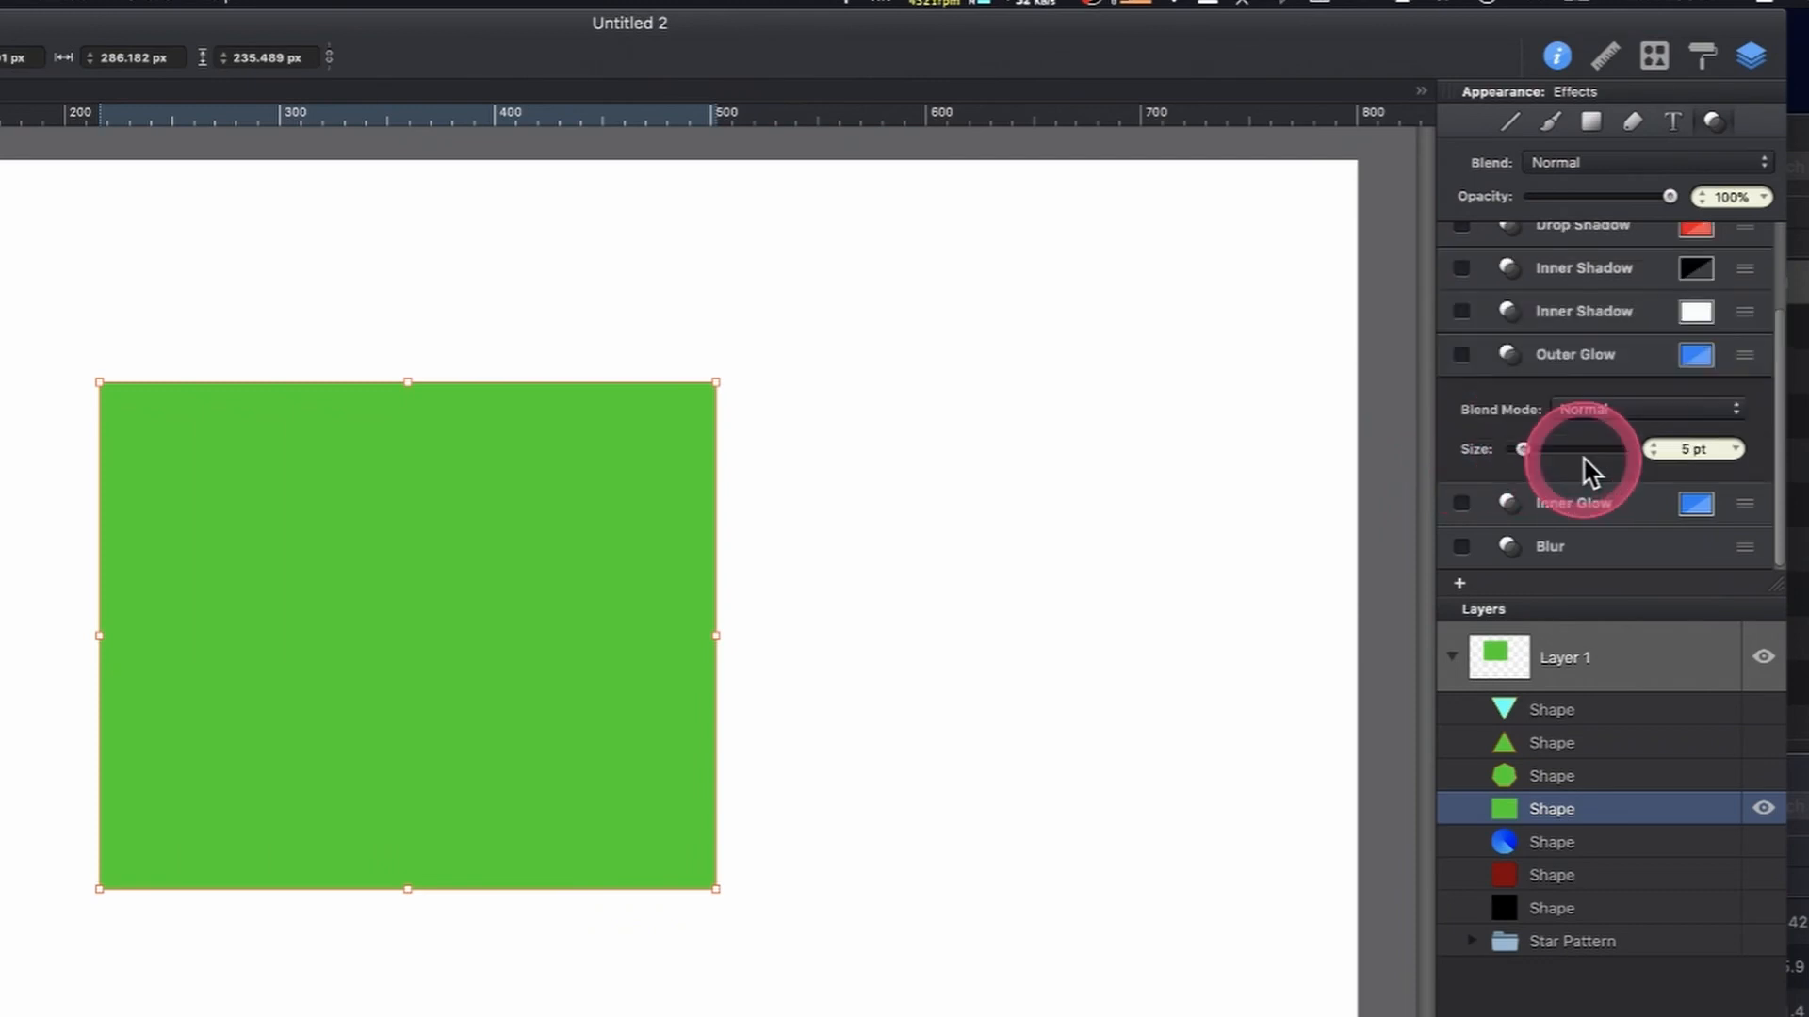
click(1462, 356)
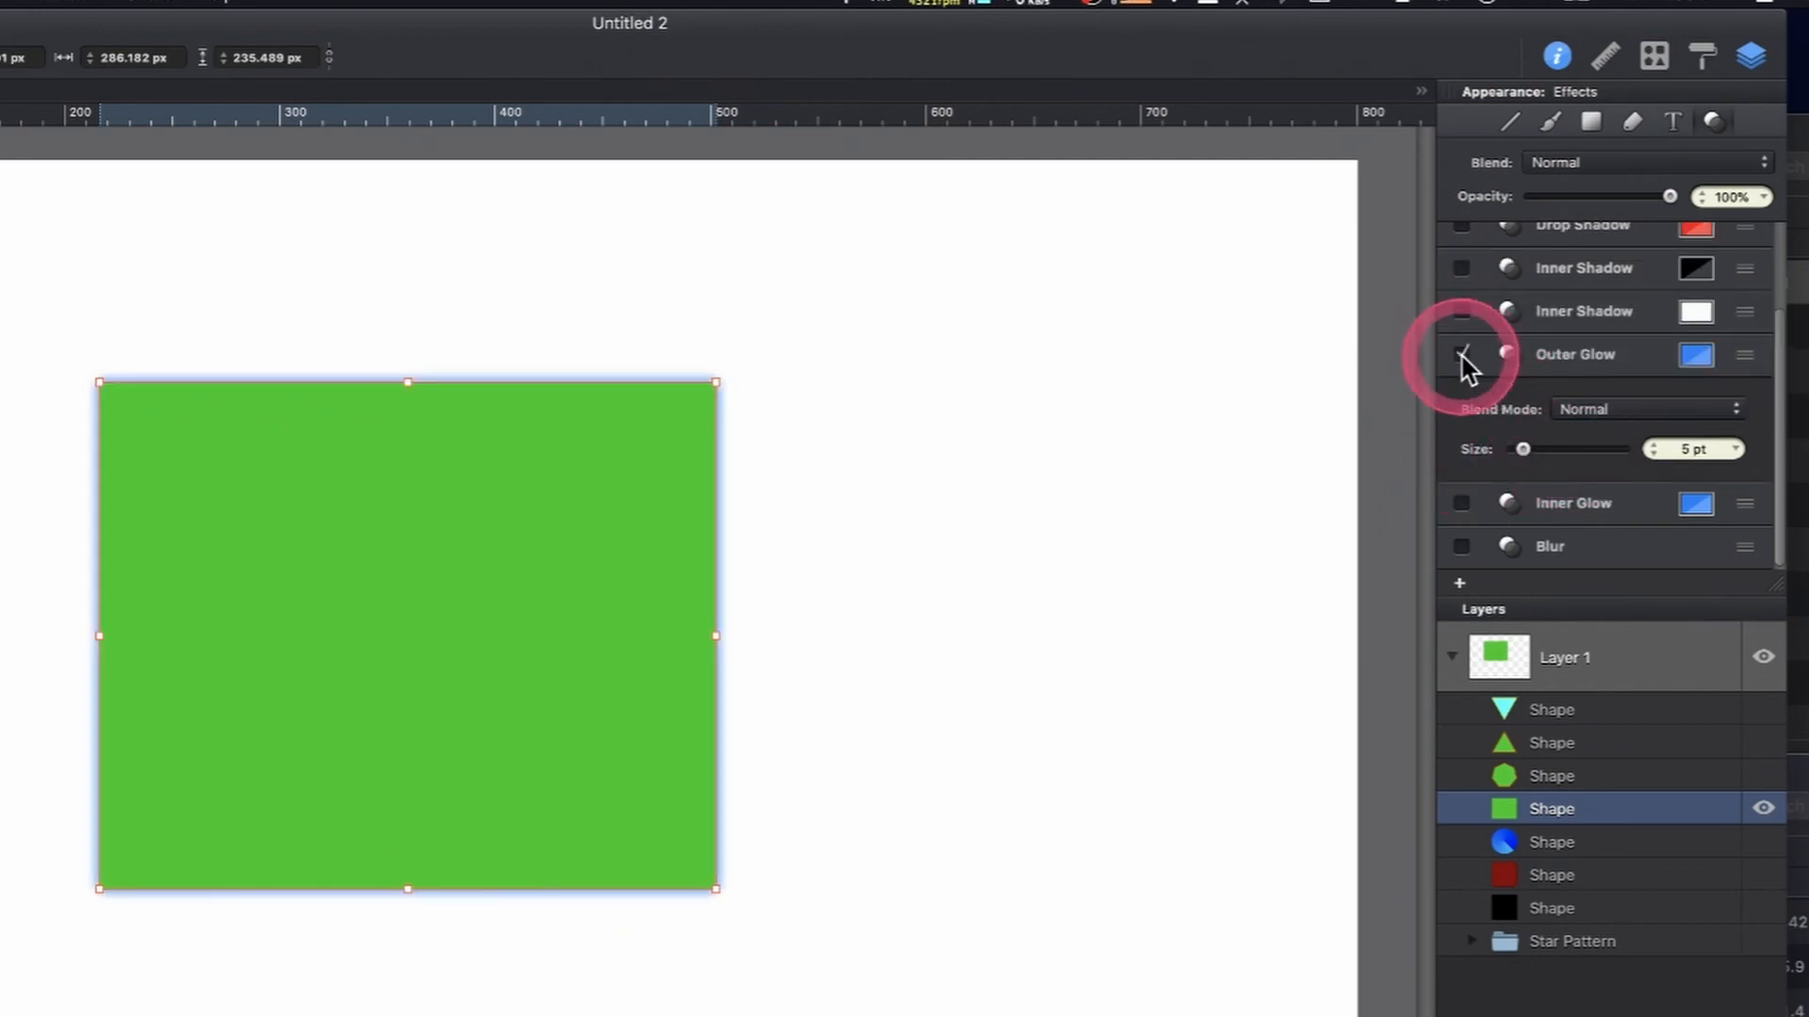
click(1693, 357)
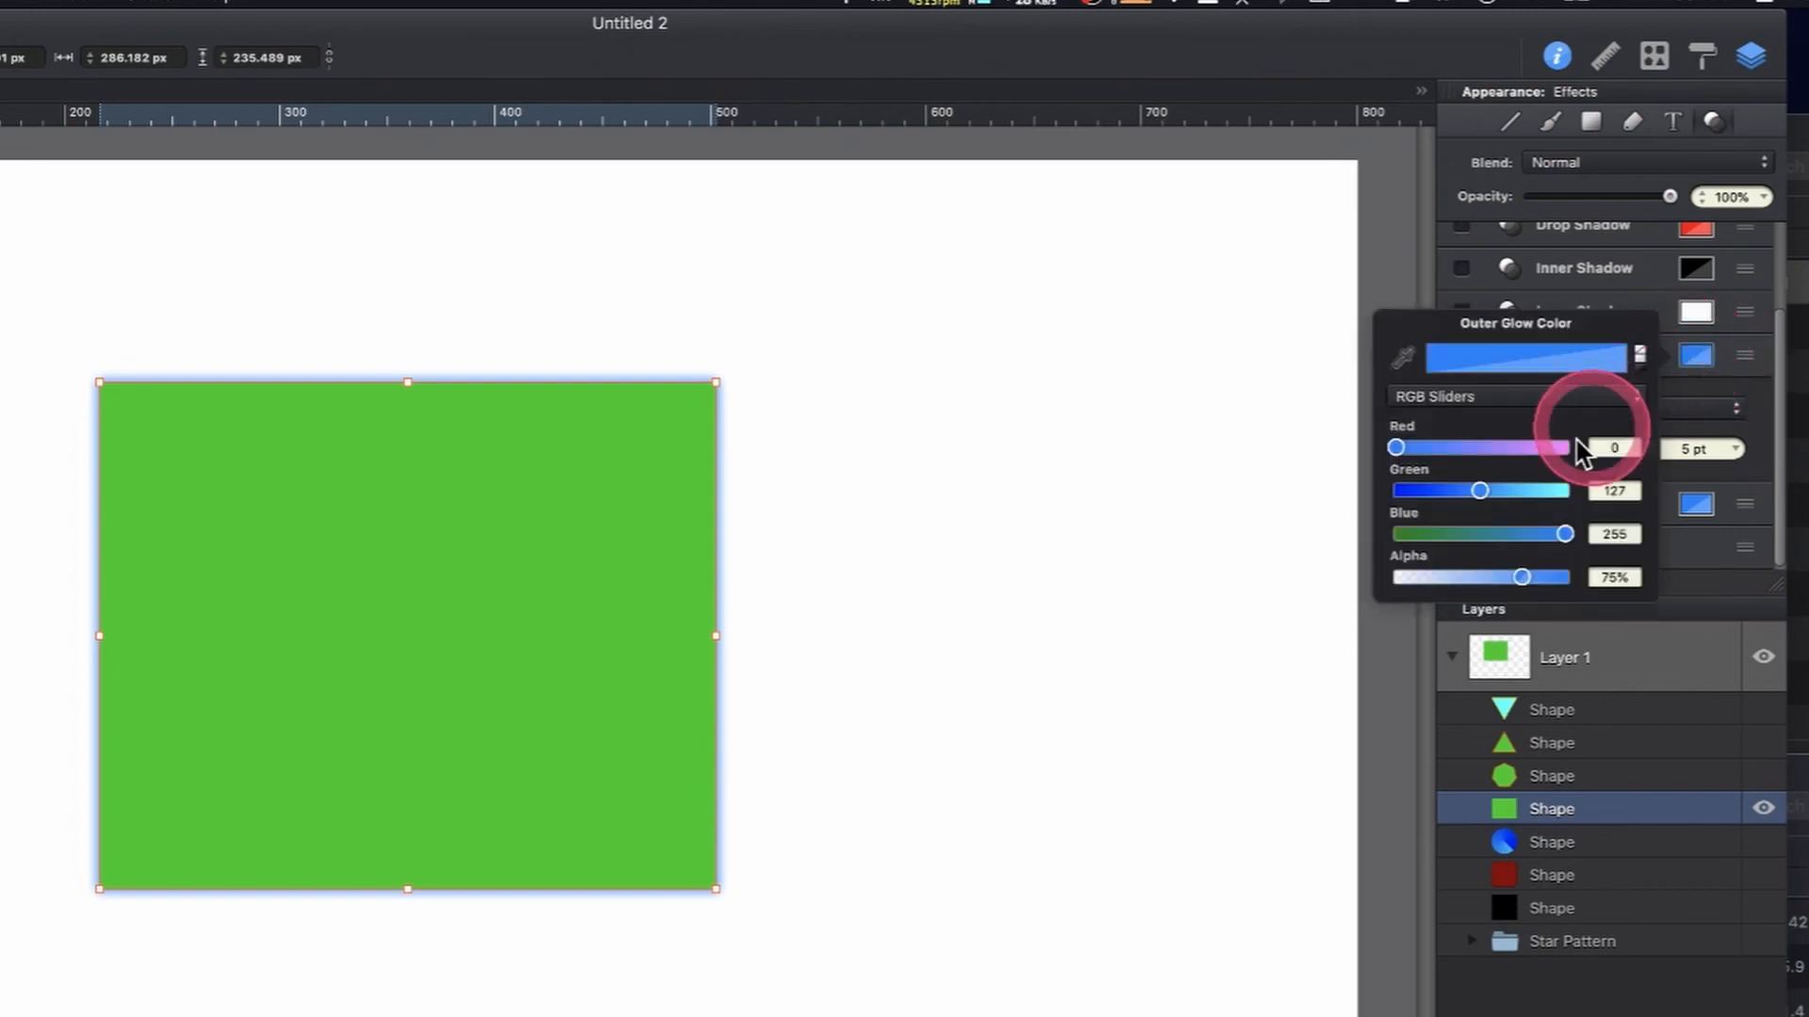
drag(1481, 492, 1375, 540)
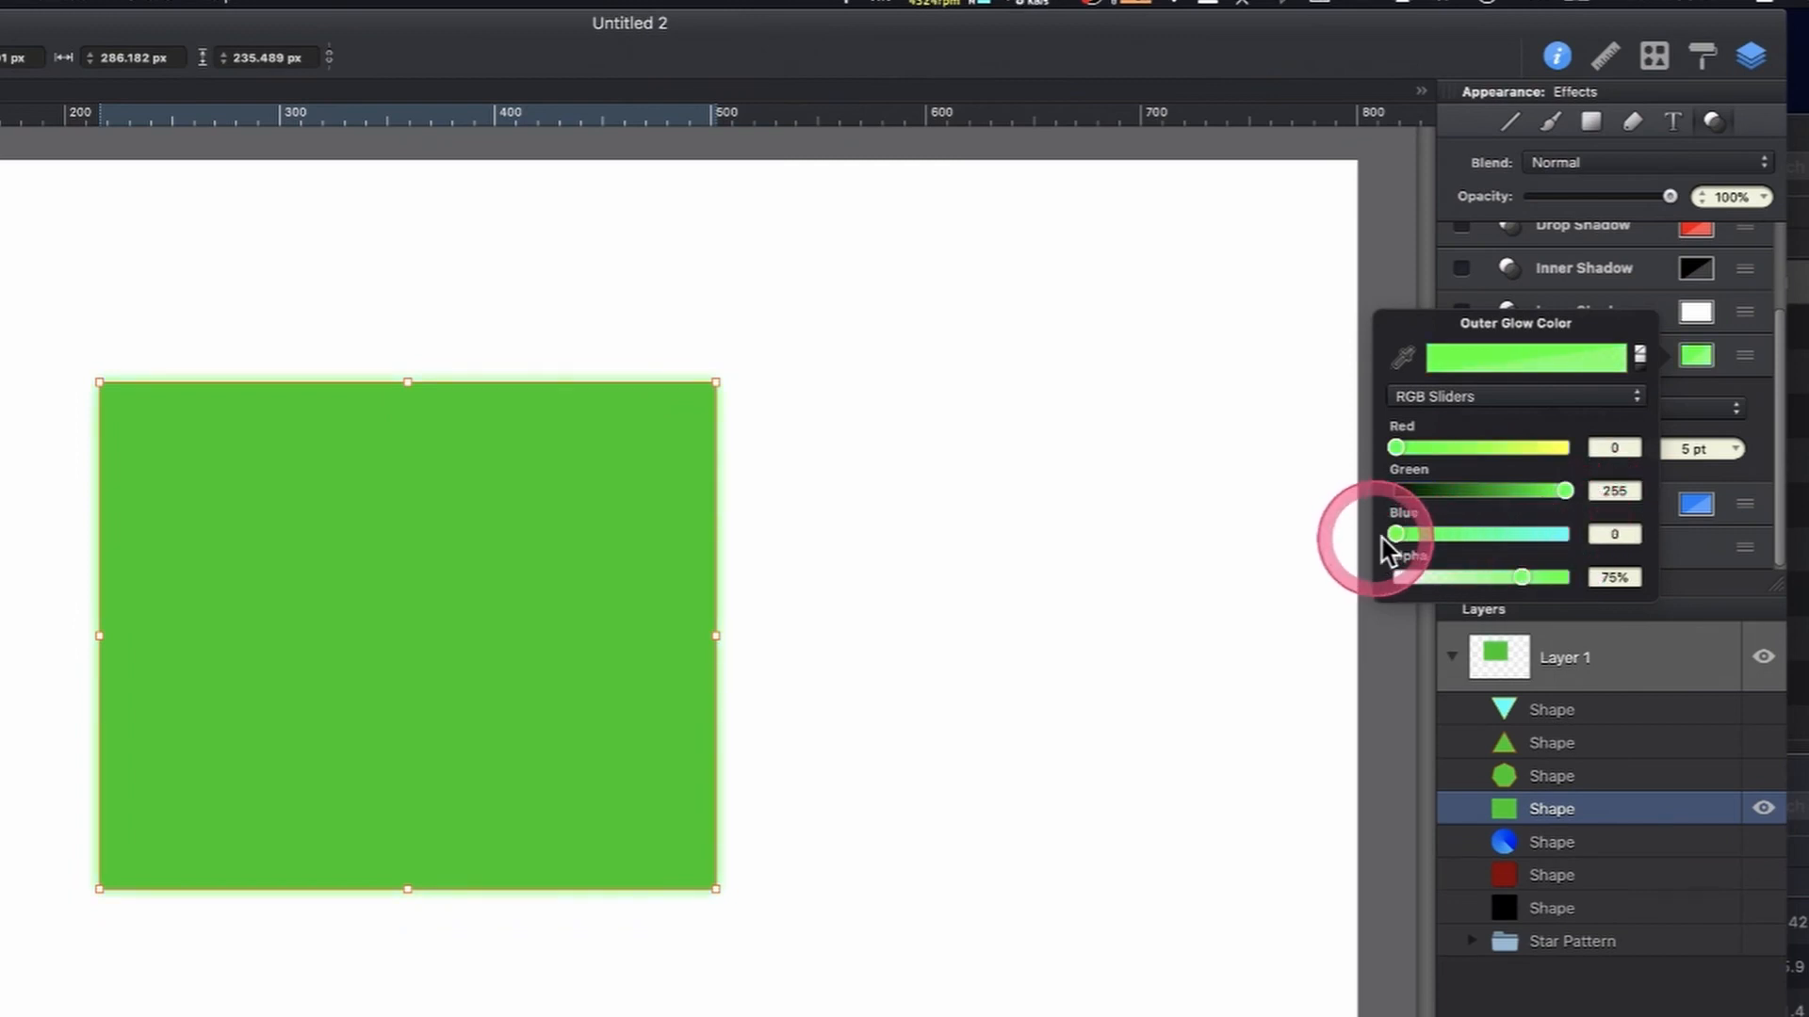
click(1624, 481)
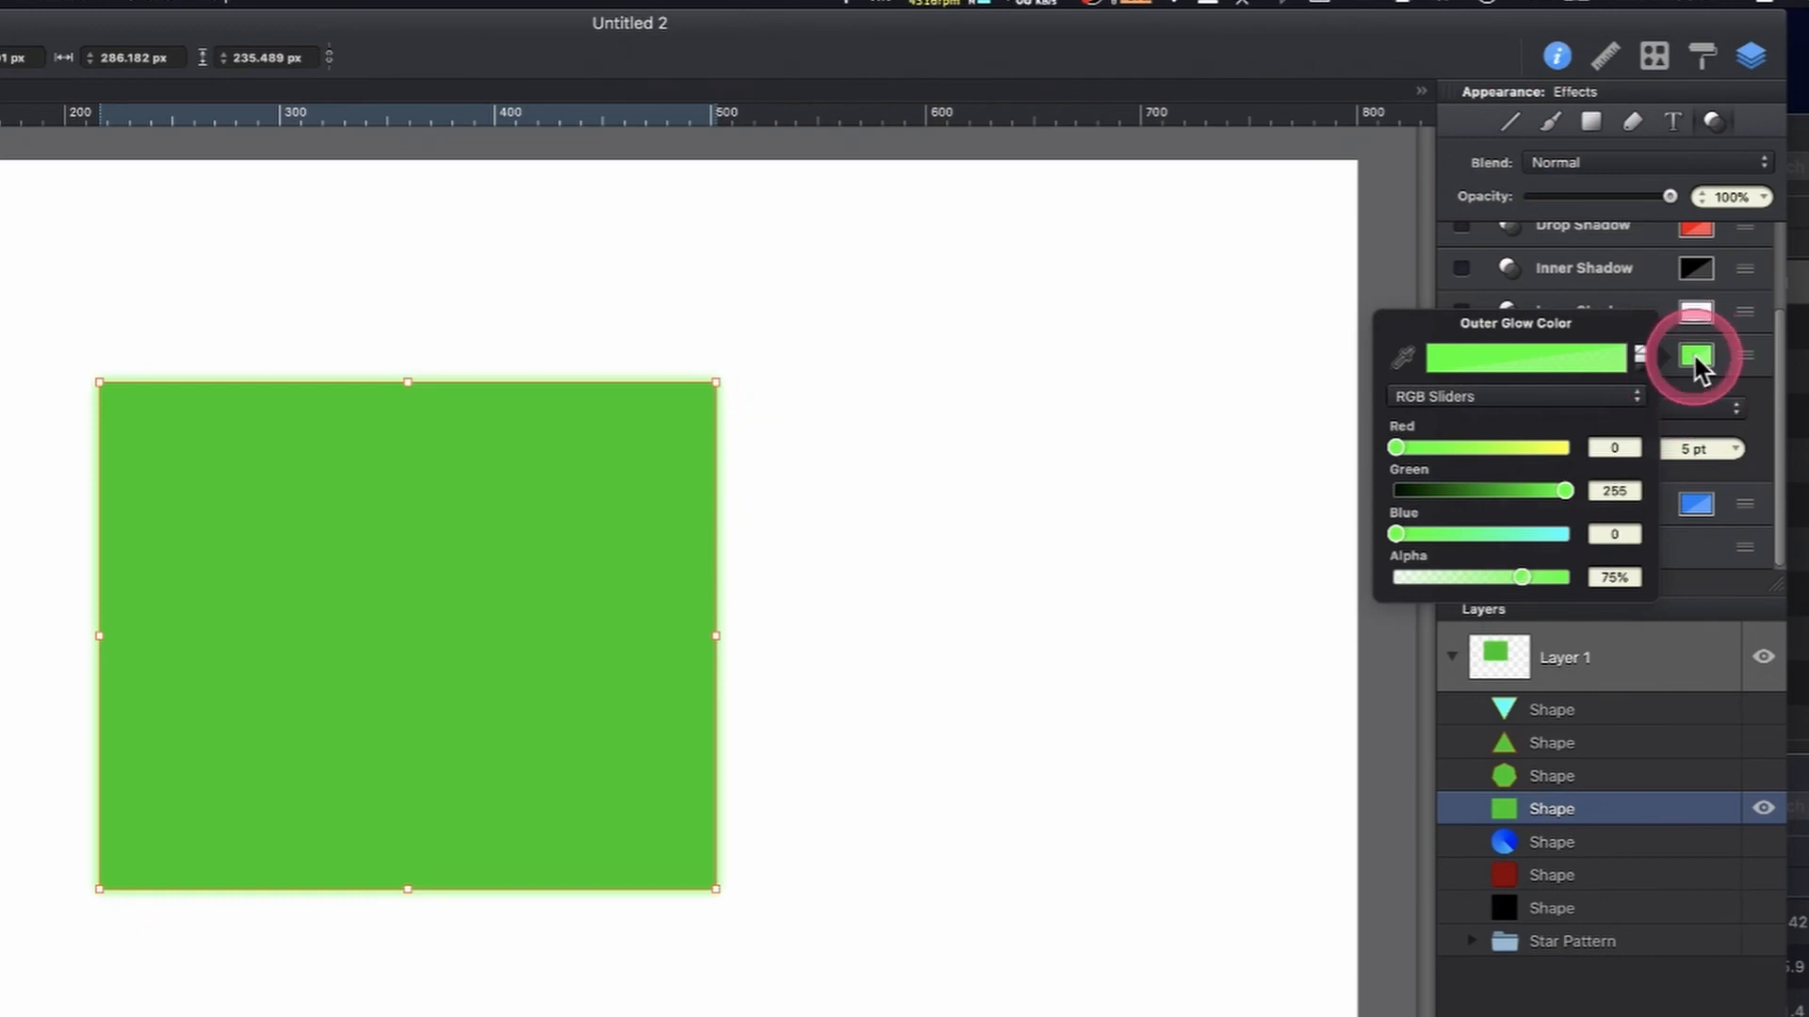
click(1697, 360)
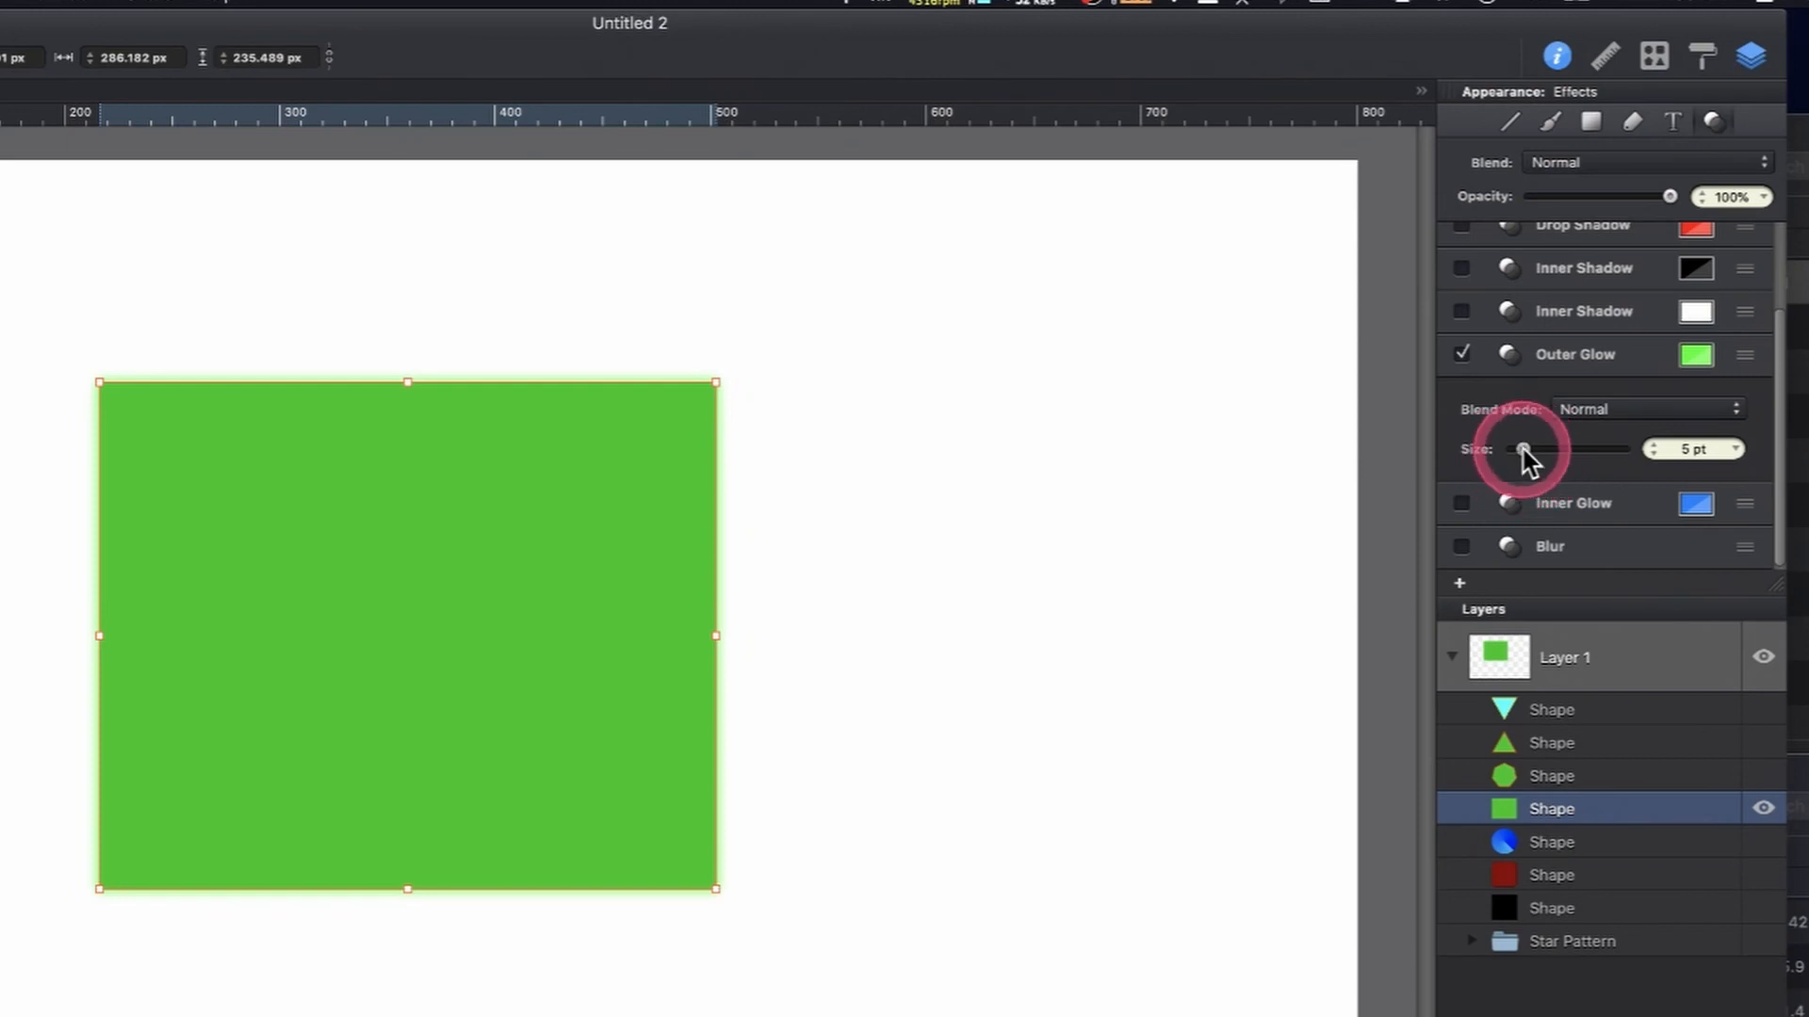
Set the outer glow's size to 13 pt and its color's alpha to about 84%
mouse_move(1523, 449)
mouse_down()
mouse_move(1592, 454)
mouse_move(1542, 453)
mouse_up()
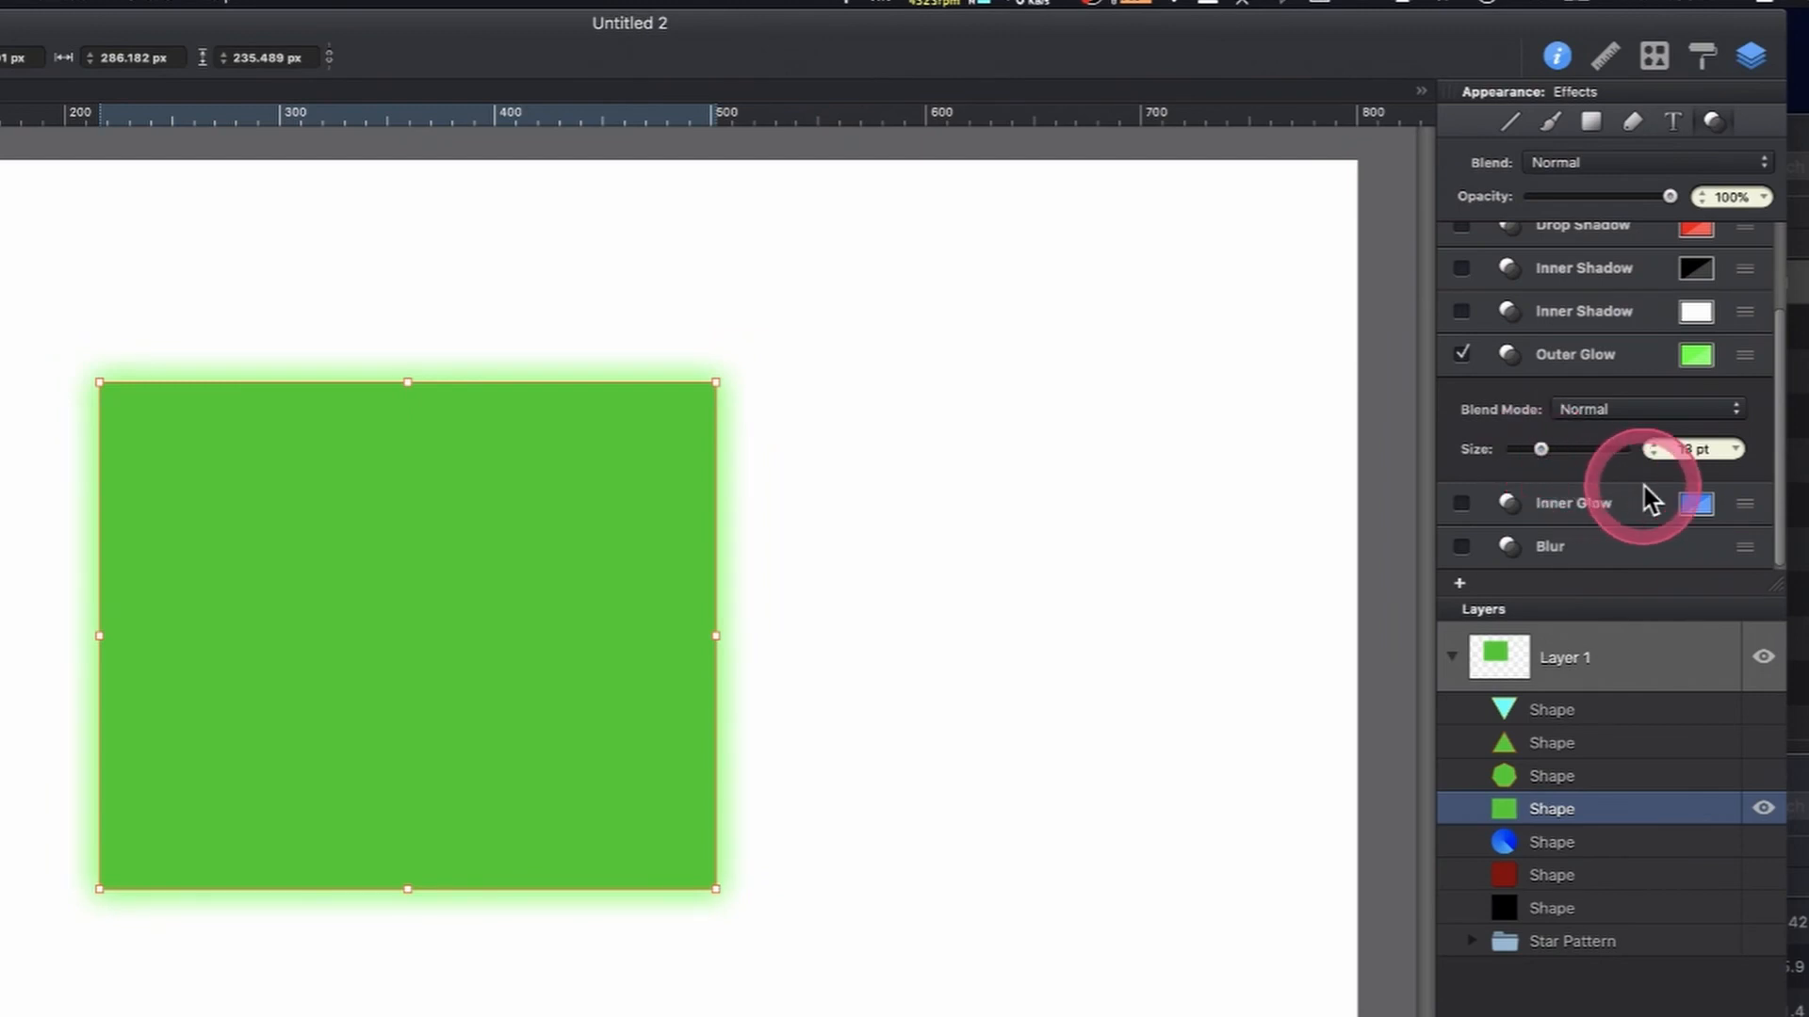
click(1695, 363)
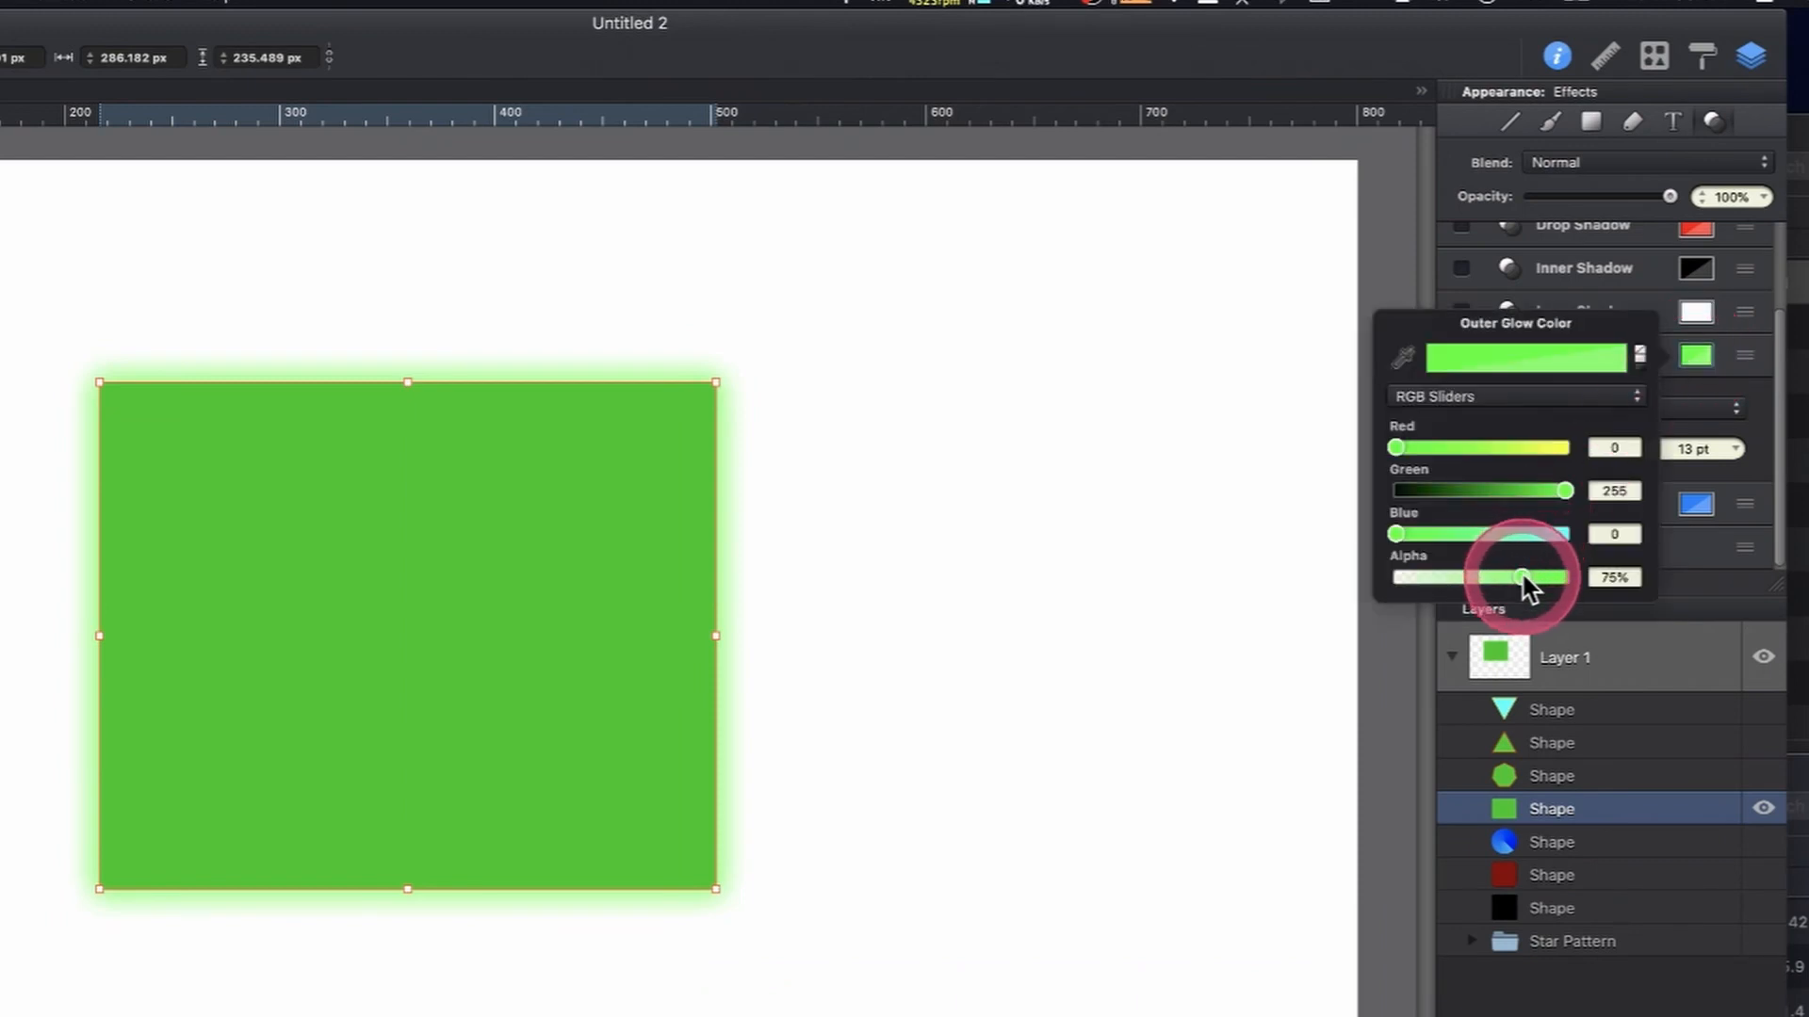
drag(1522, 577, 1592, 582)
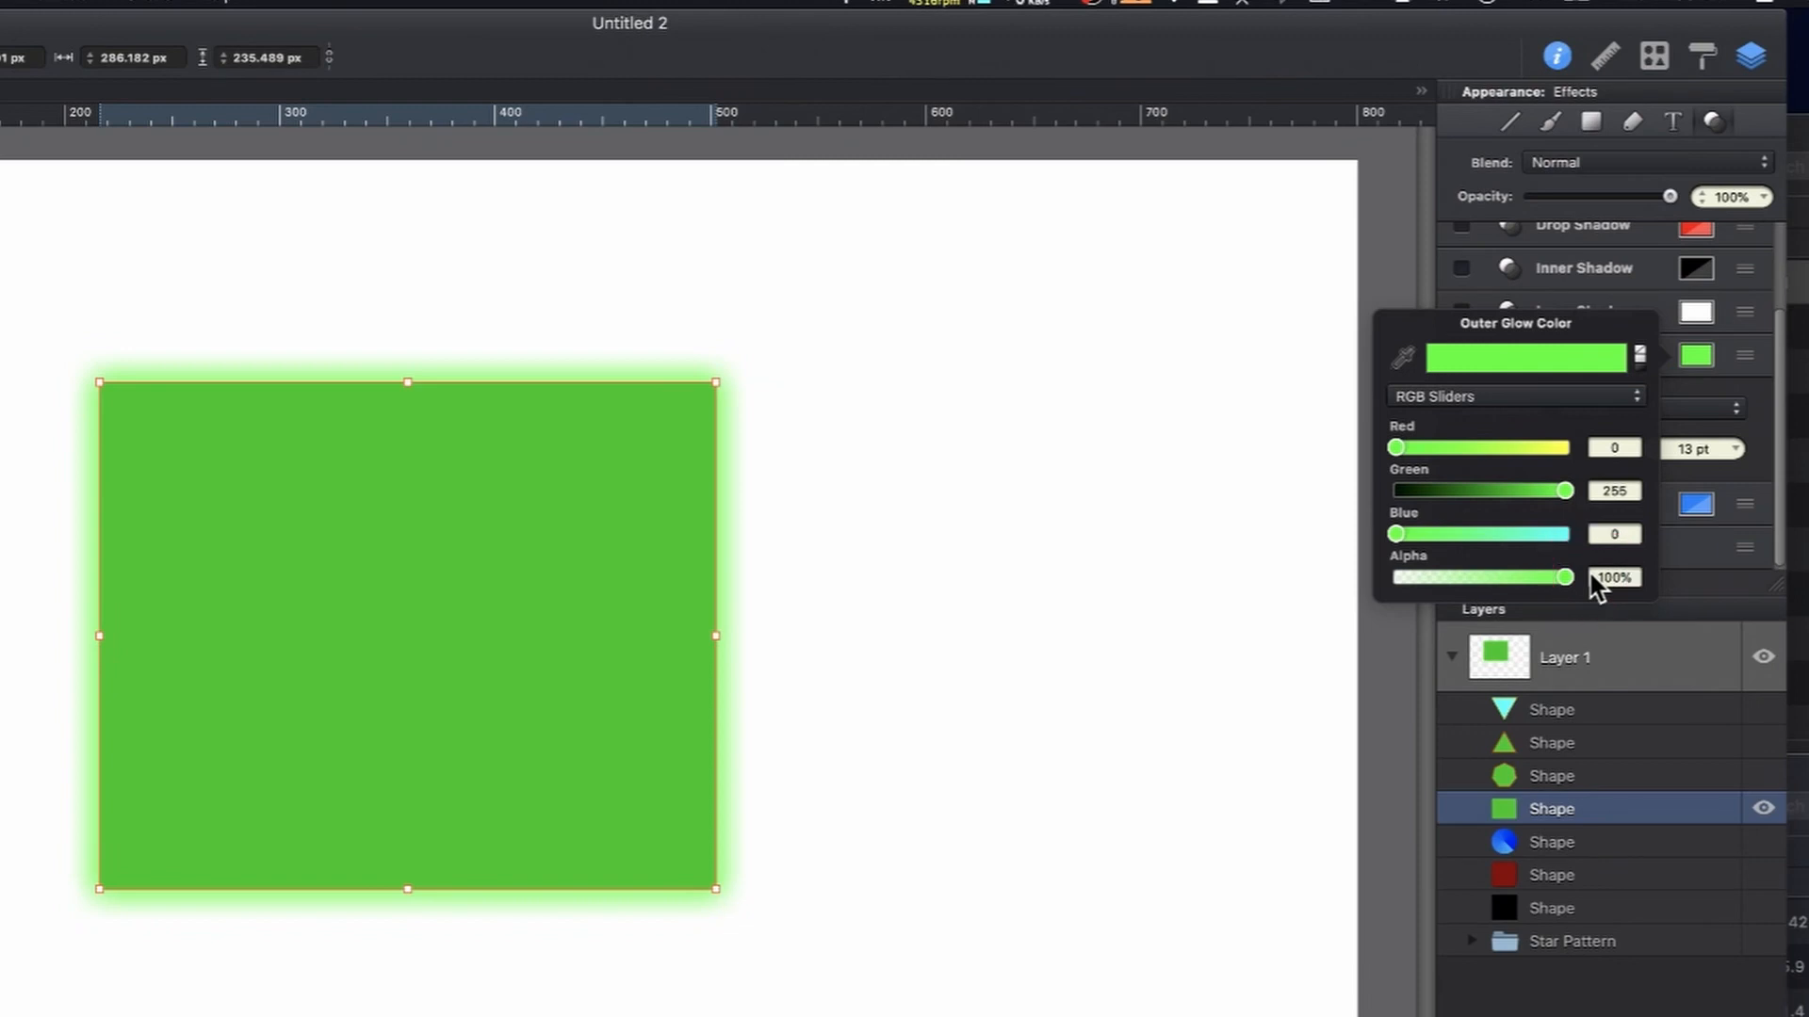
drag(1564, 578, 1538, 578)
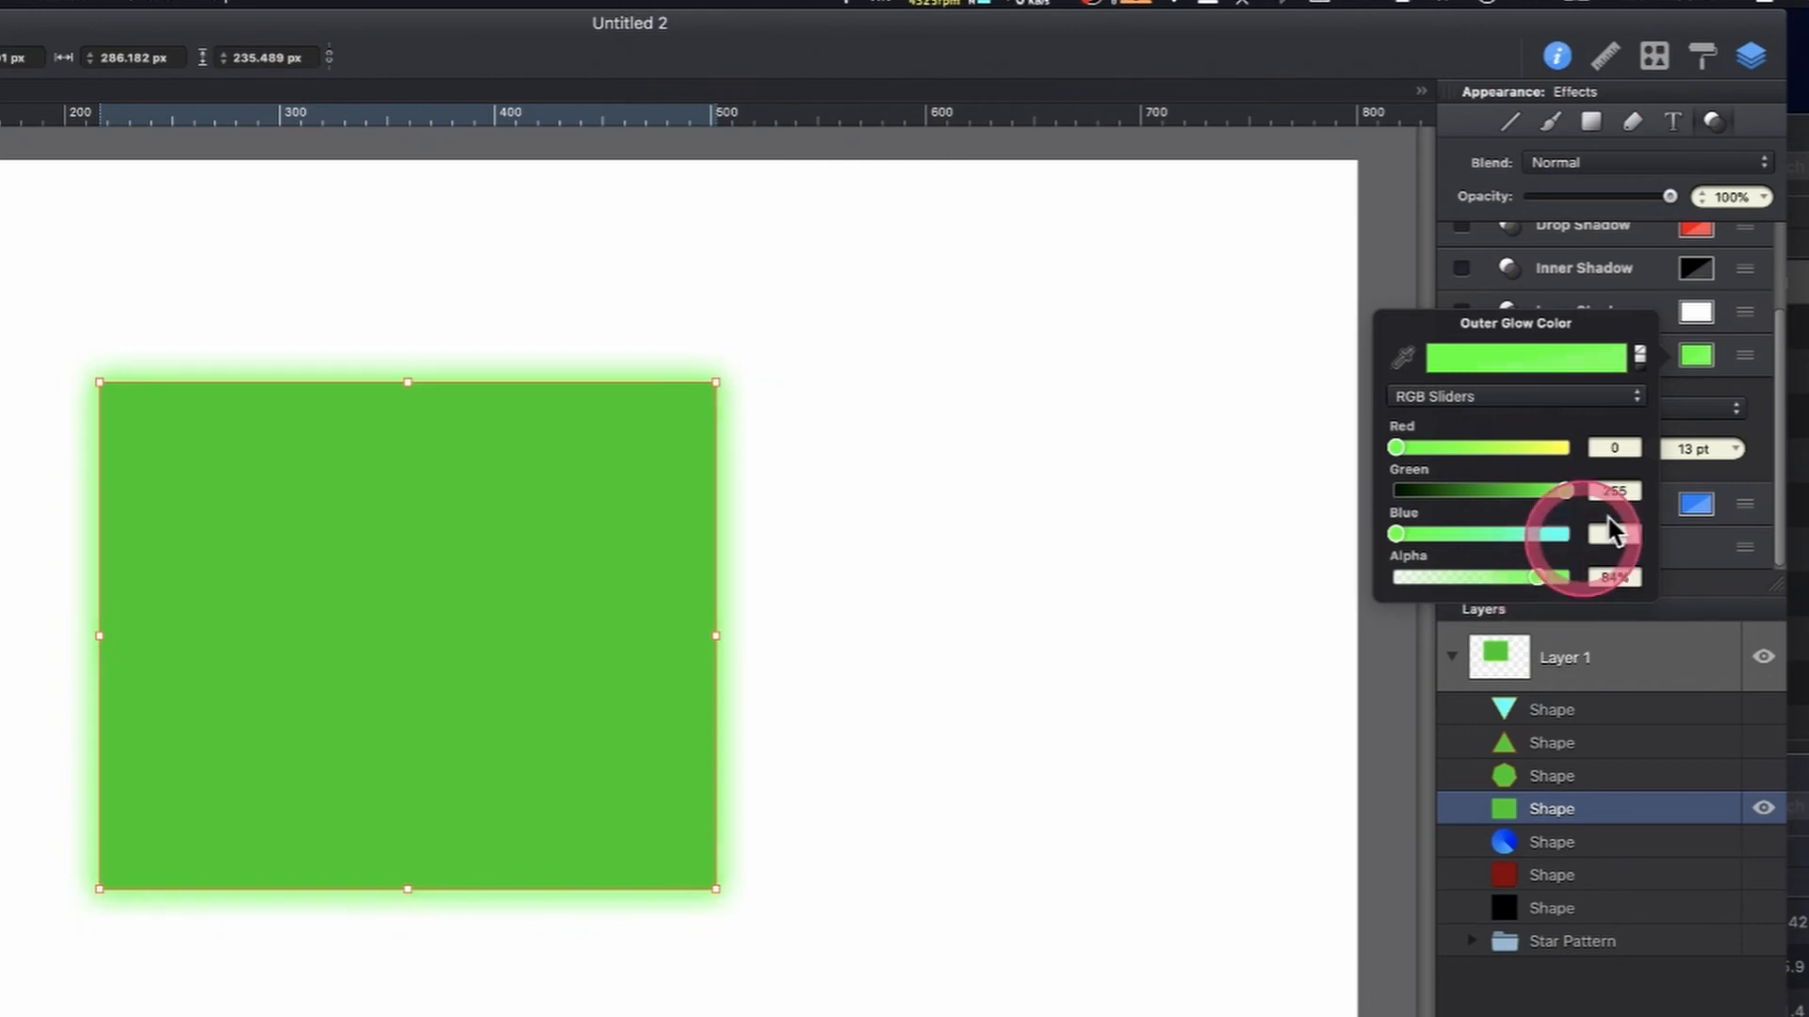
click(1700, 360)
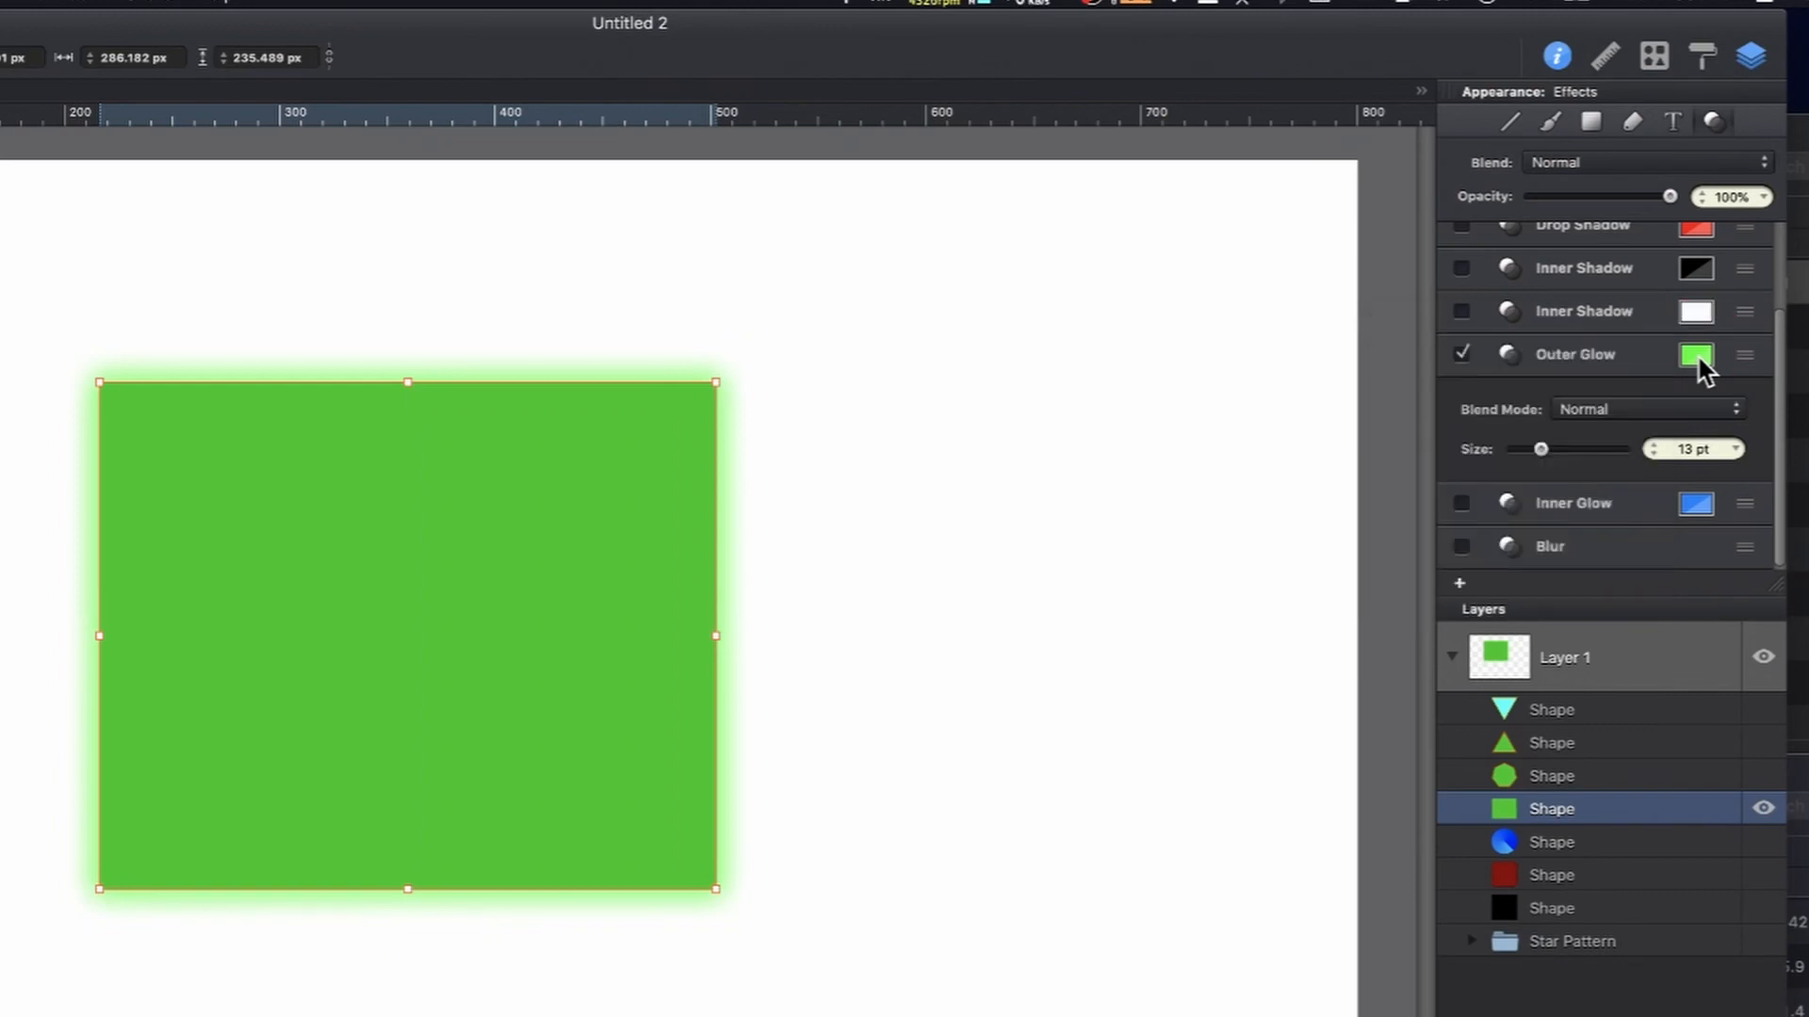
Turn off the outer glow and collapse its settings
click(1464, 355)
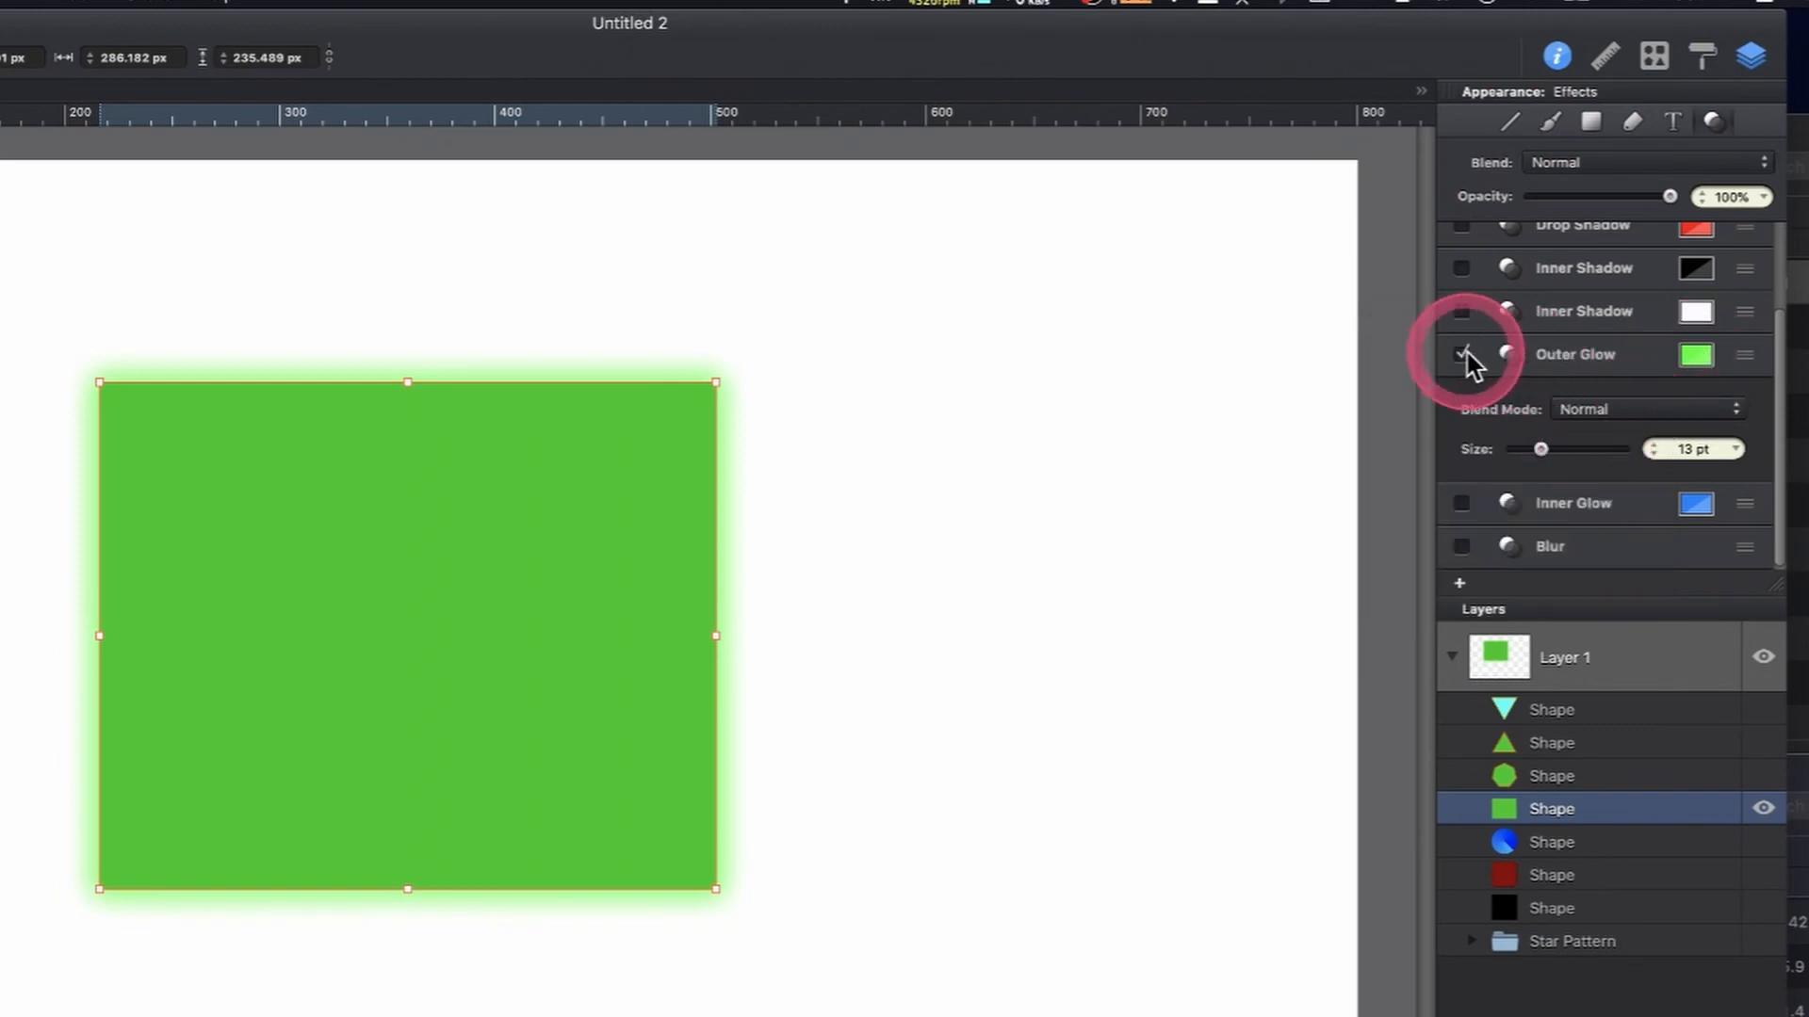
click(1464, 355)
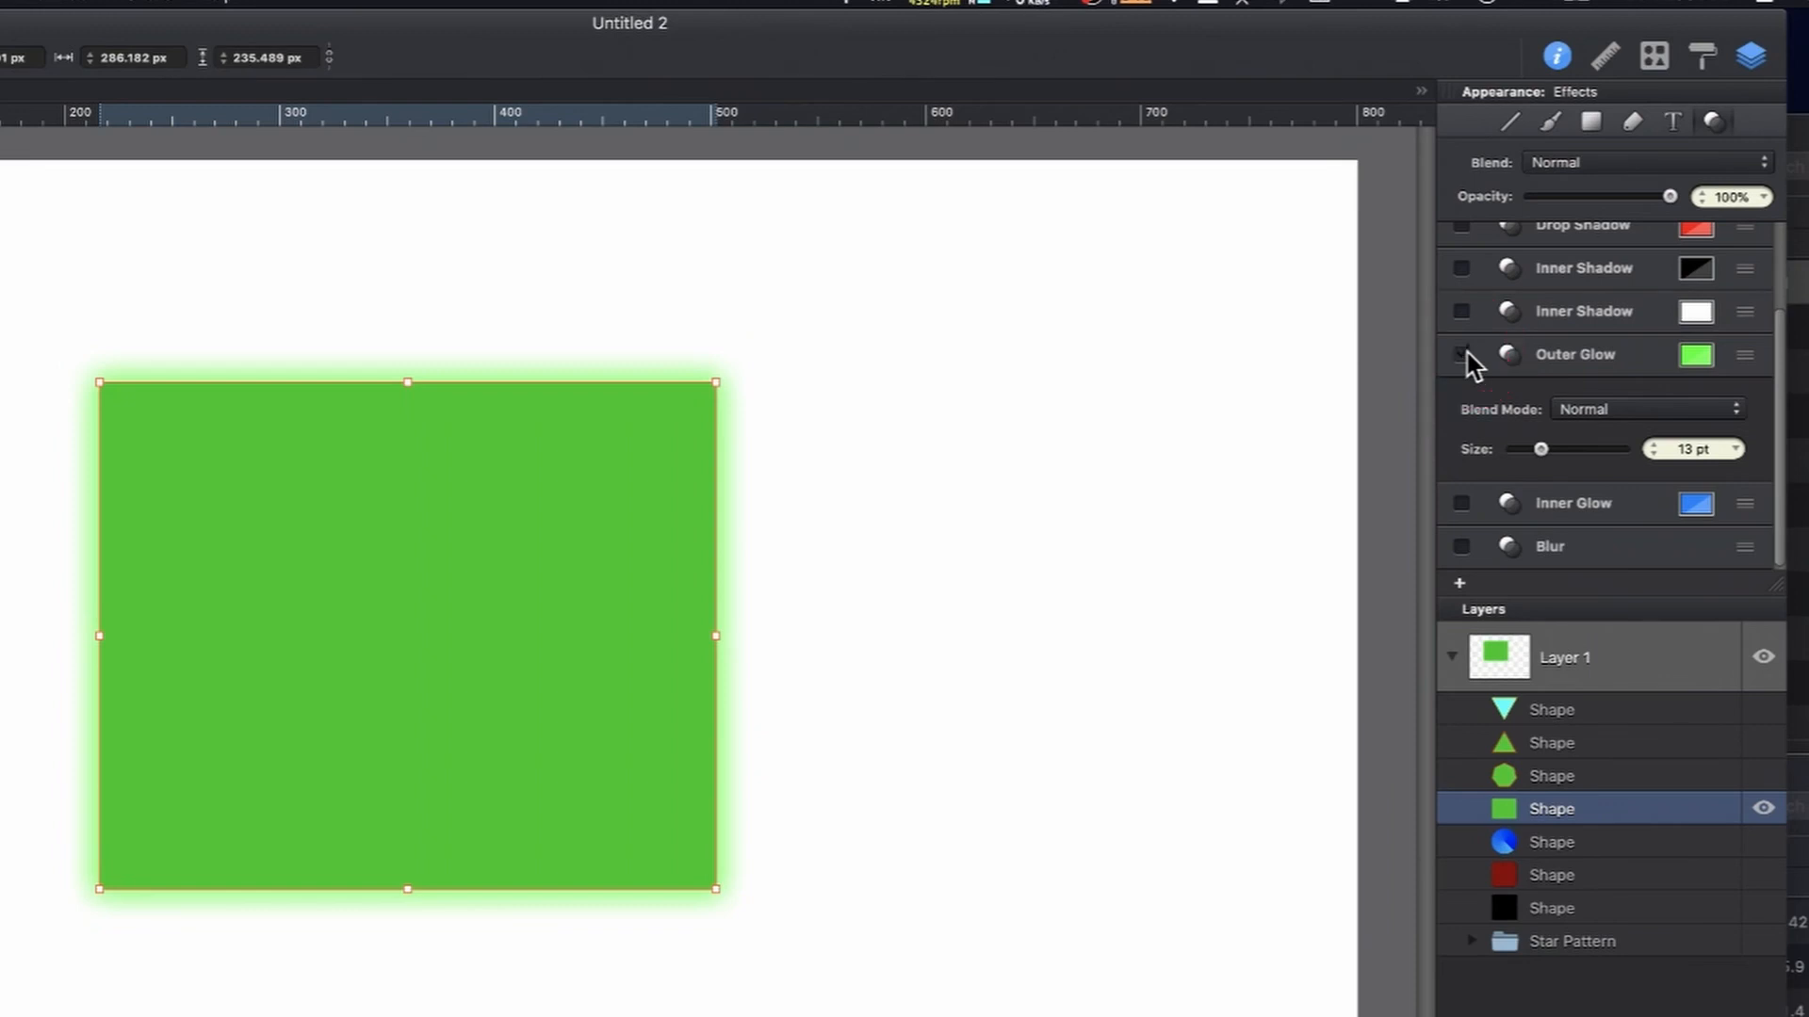
click(1568, 356)
click(1567, 352)
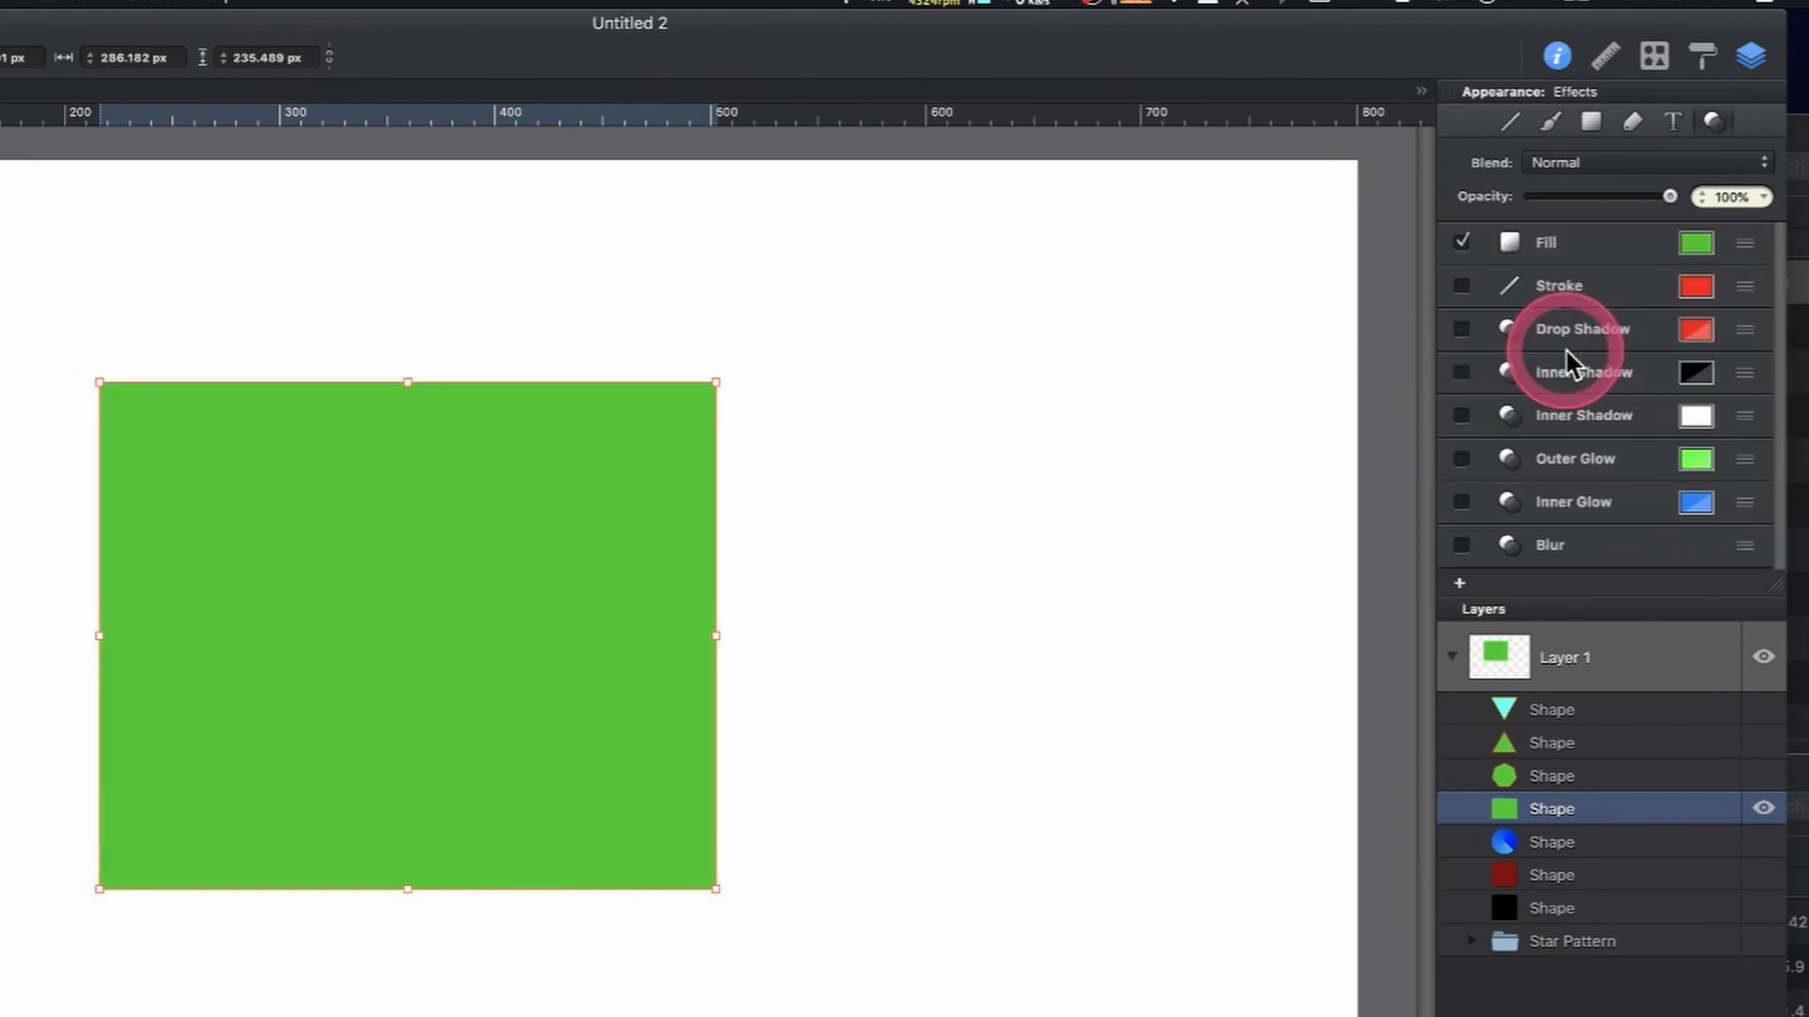
Turn on the rectangle's inner glow and make it yellow-green with RGB values of about 139, 255, 1
click(1461, 506)
click(1592, 505)
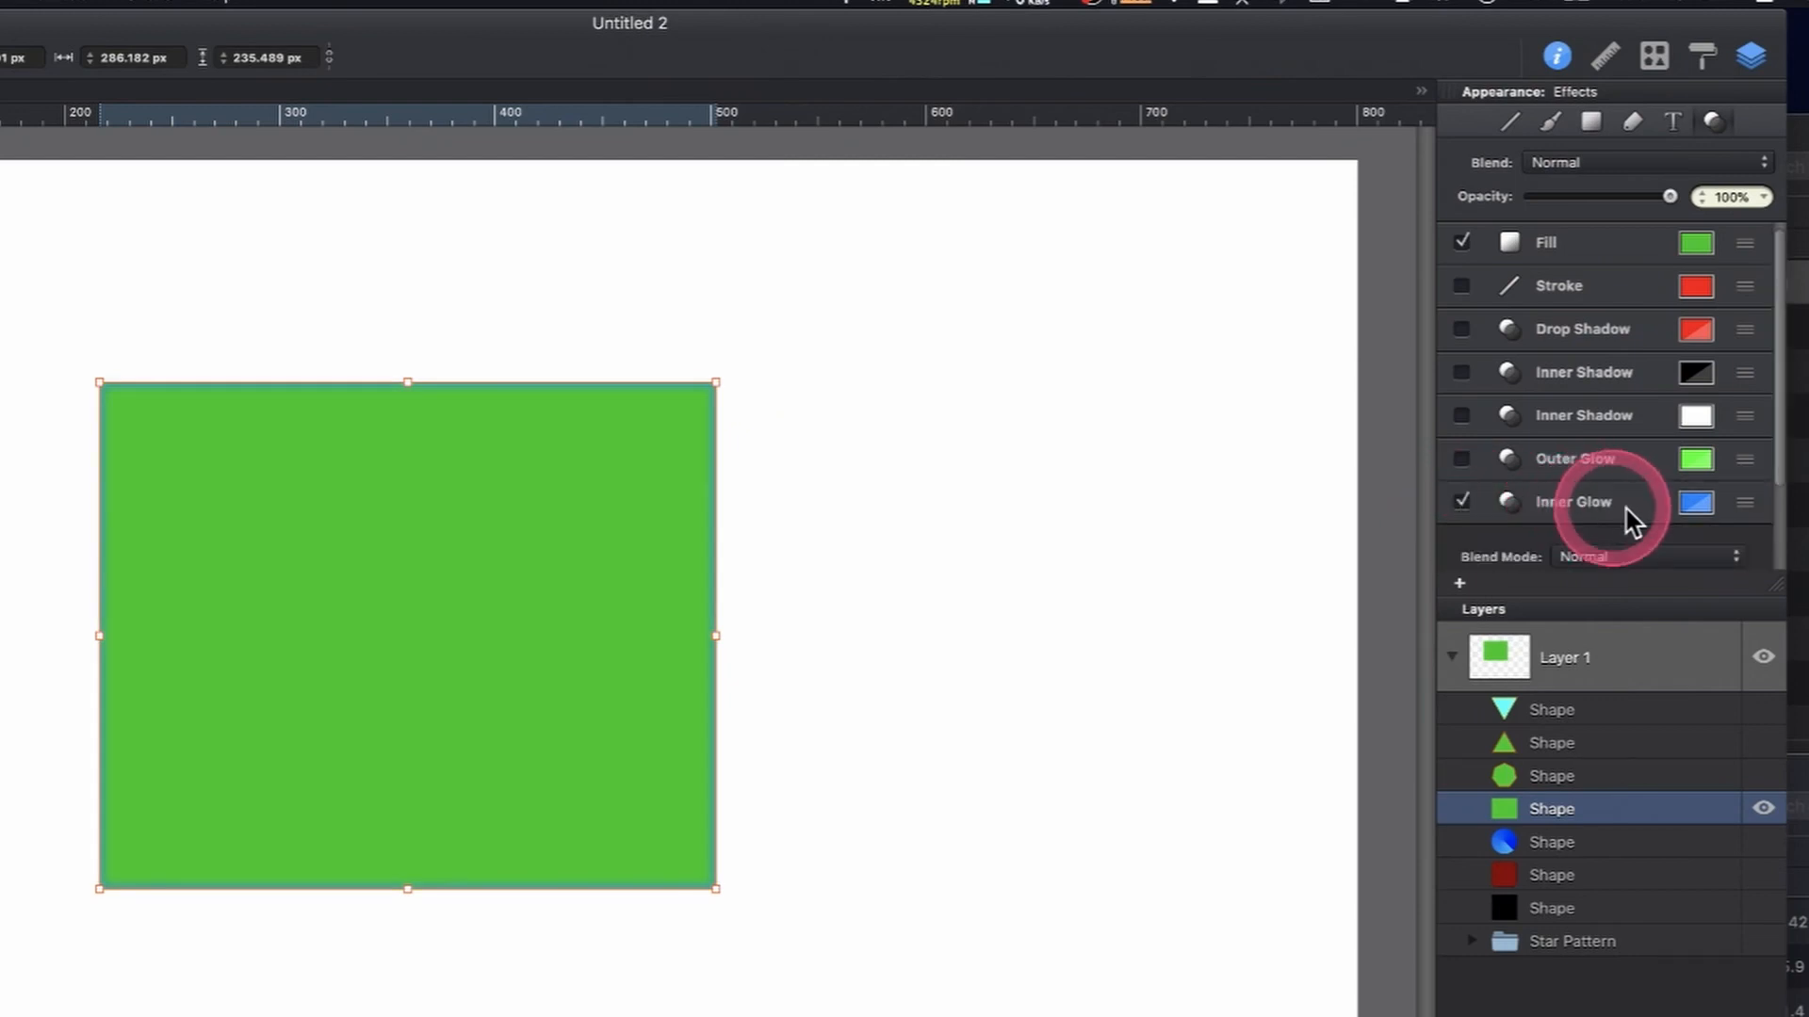
click(1694, 503)
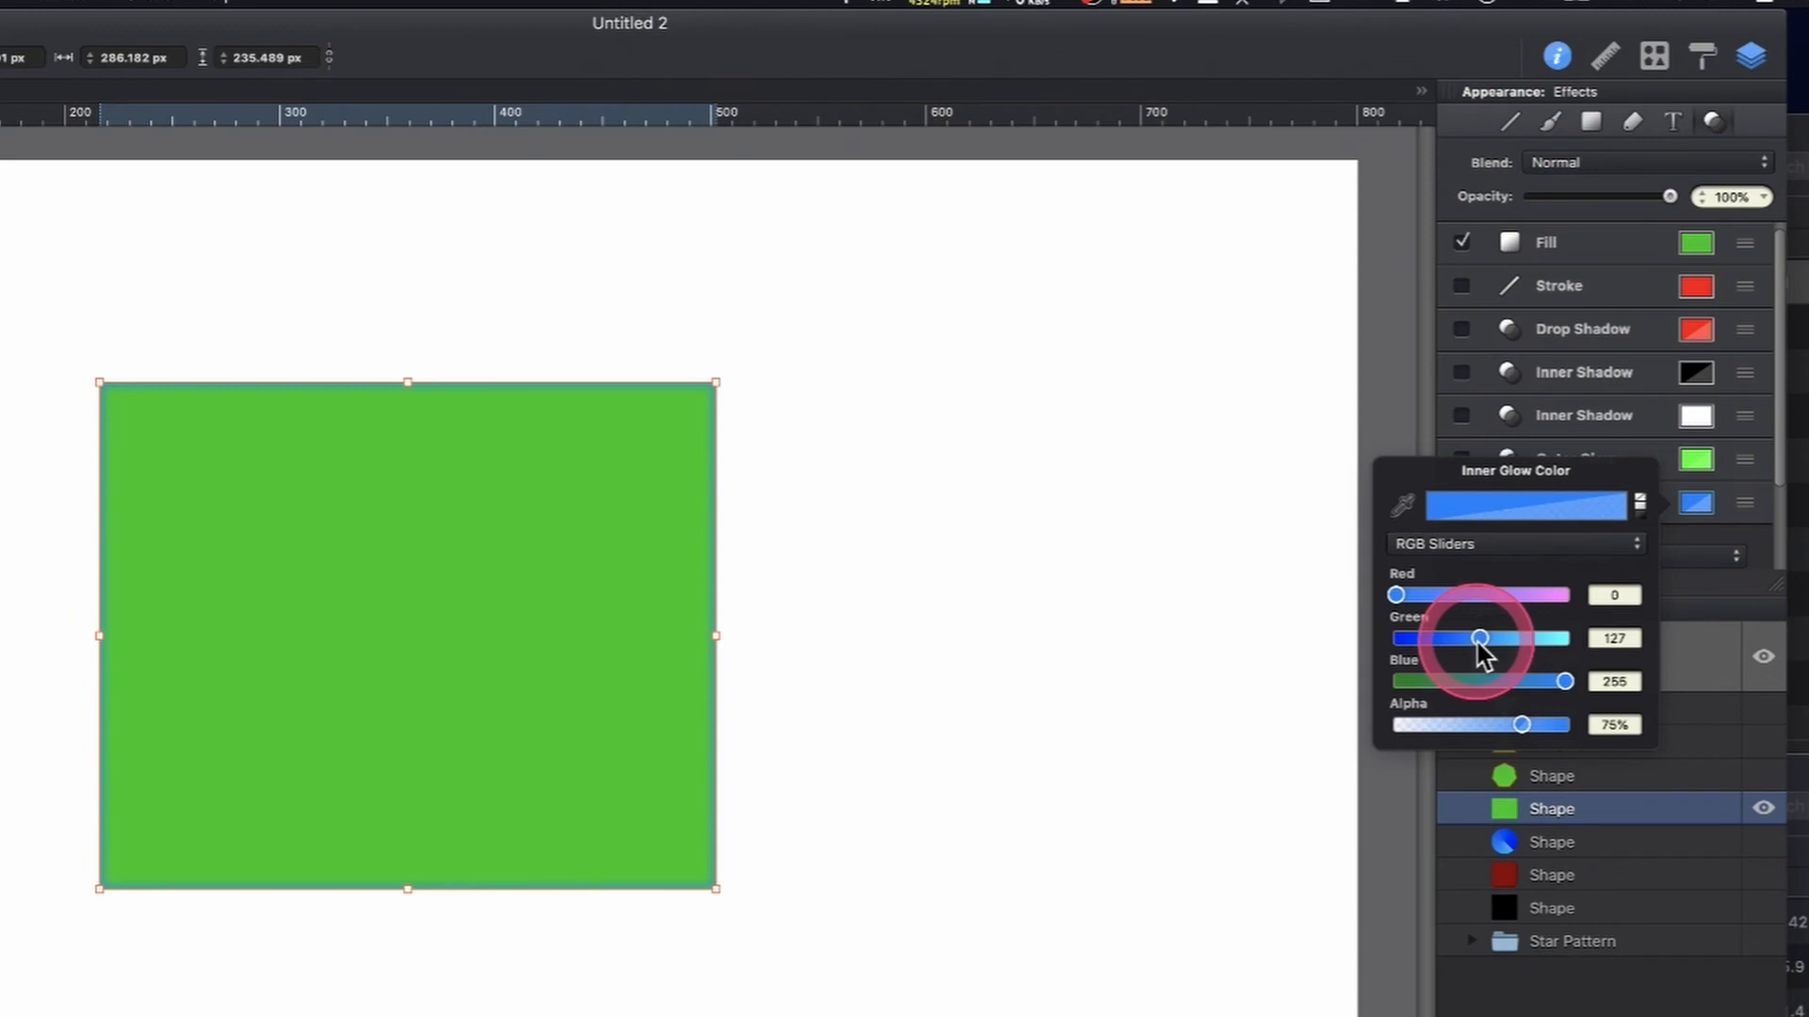
drag(1477, 642, 1580, 646)
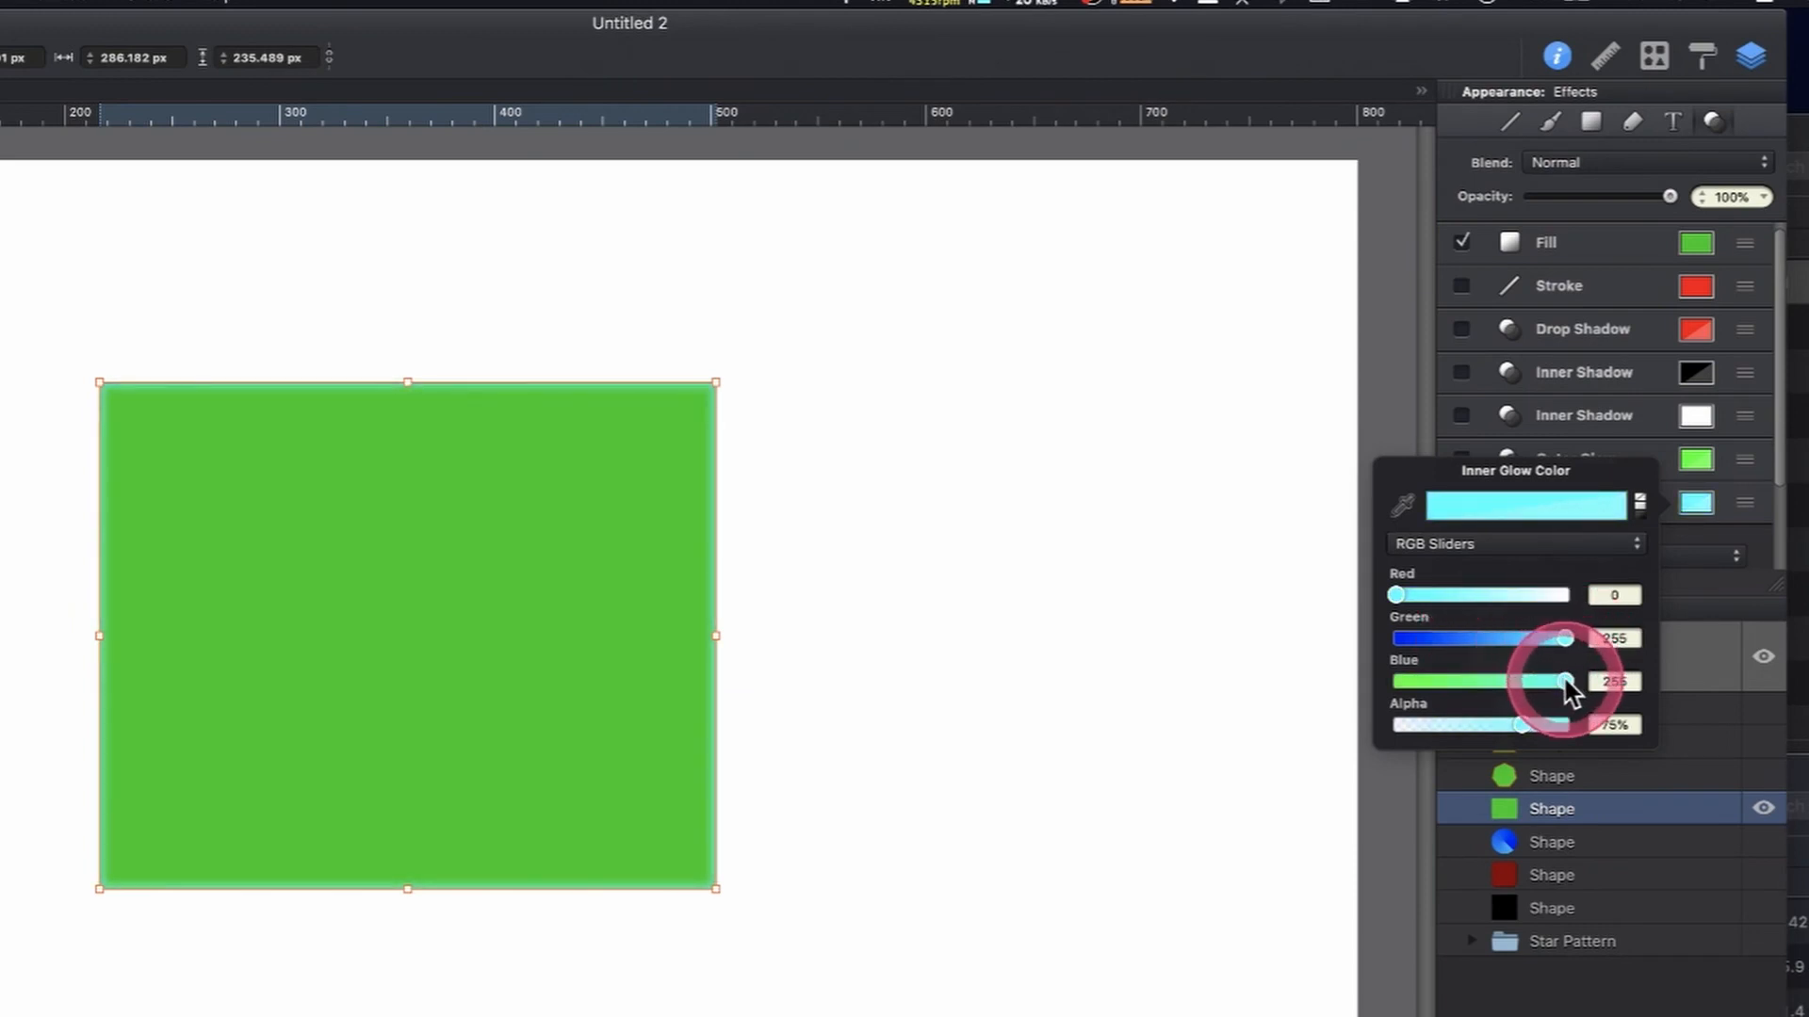
drag(1564, 681, 1397, 685)
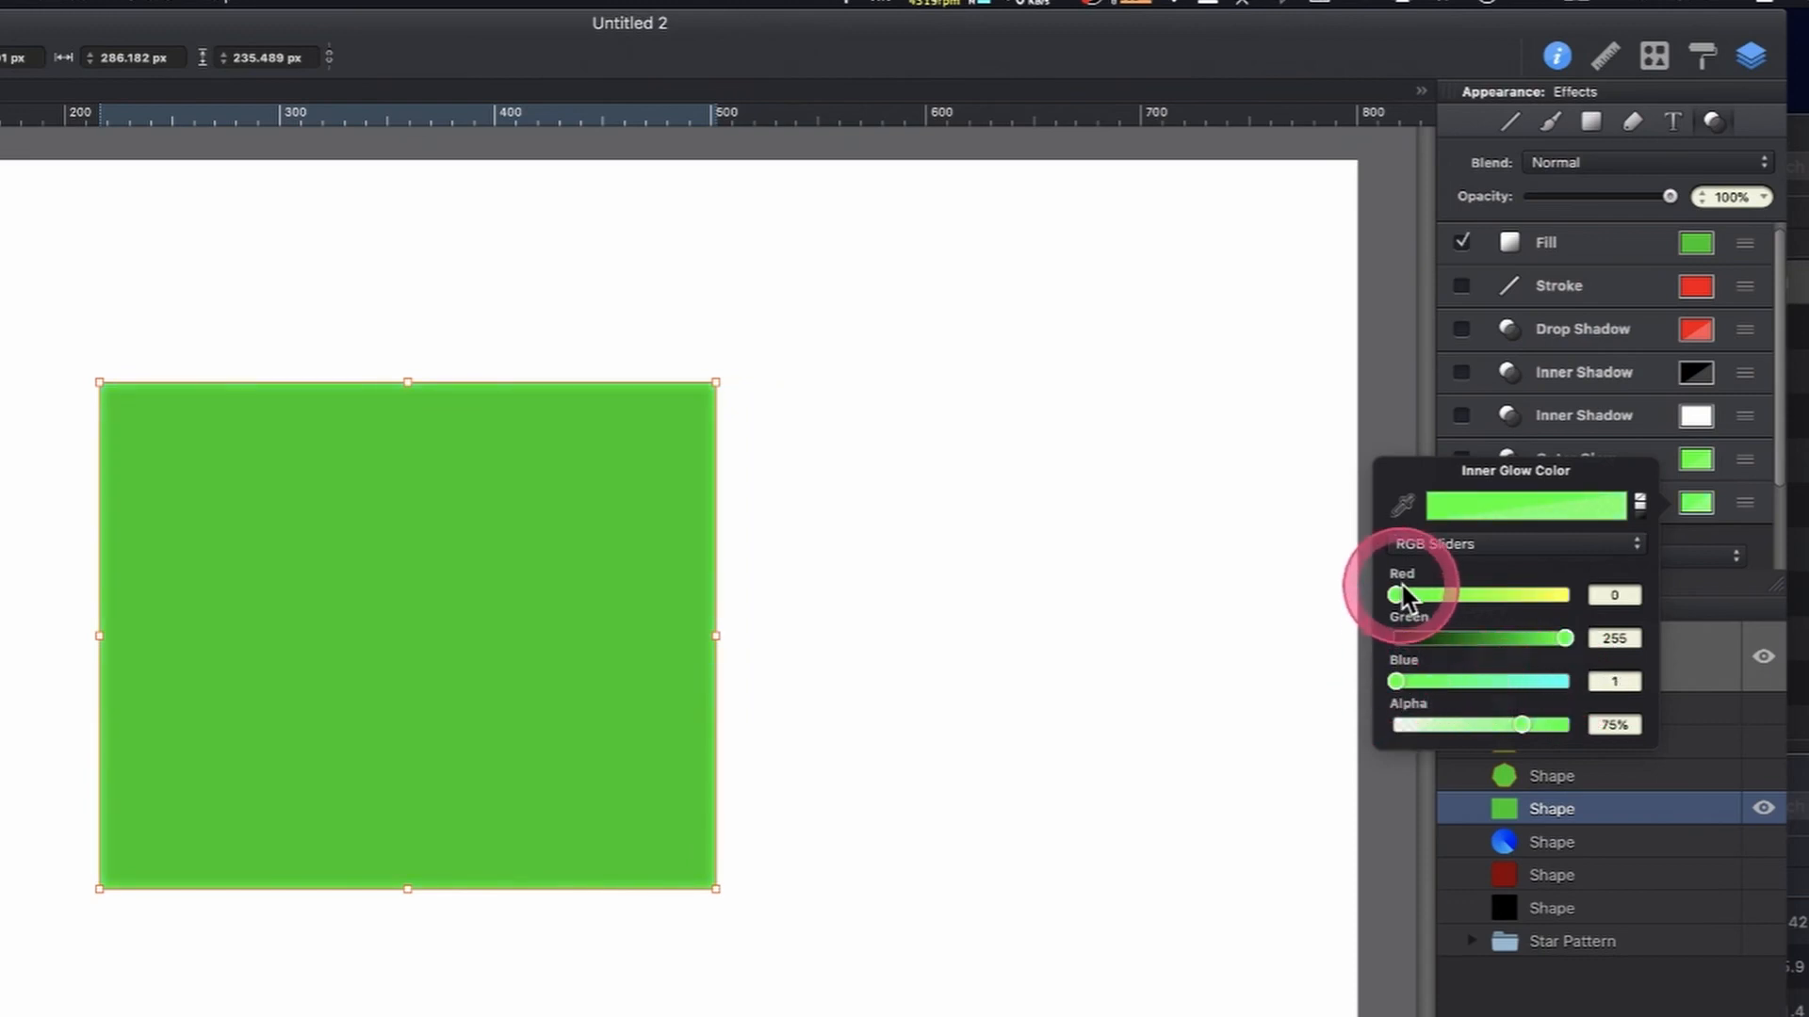
drag(1404, 598, 1495, 612)
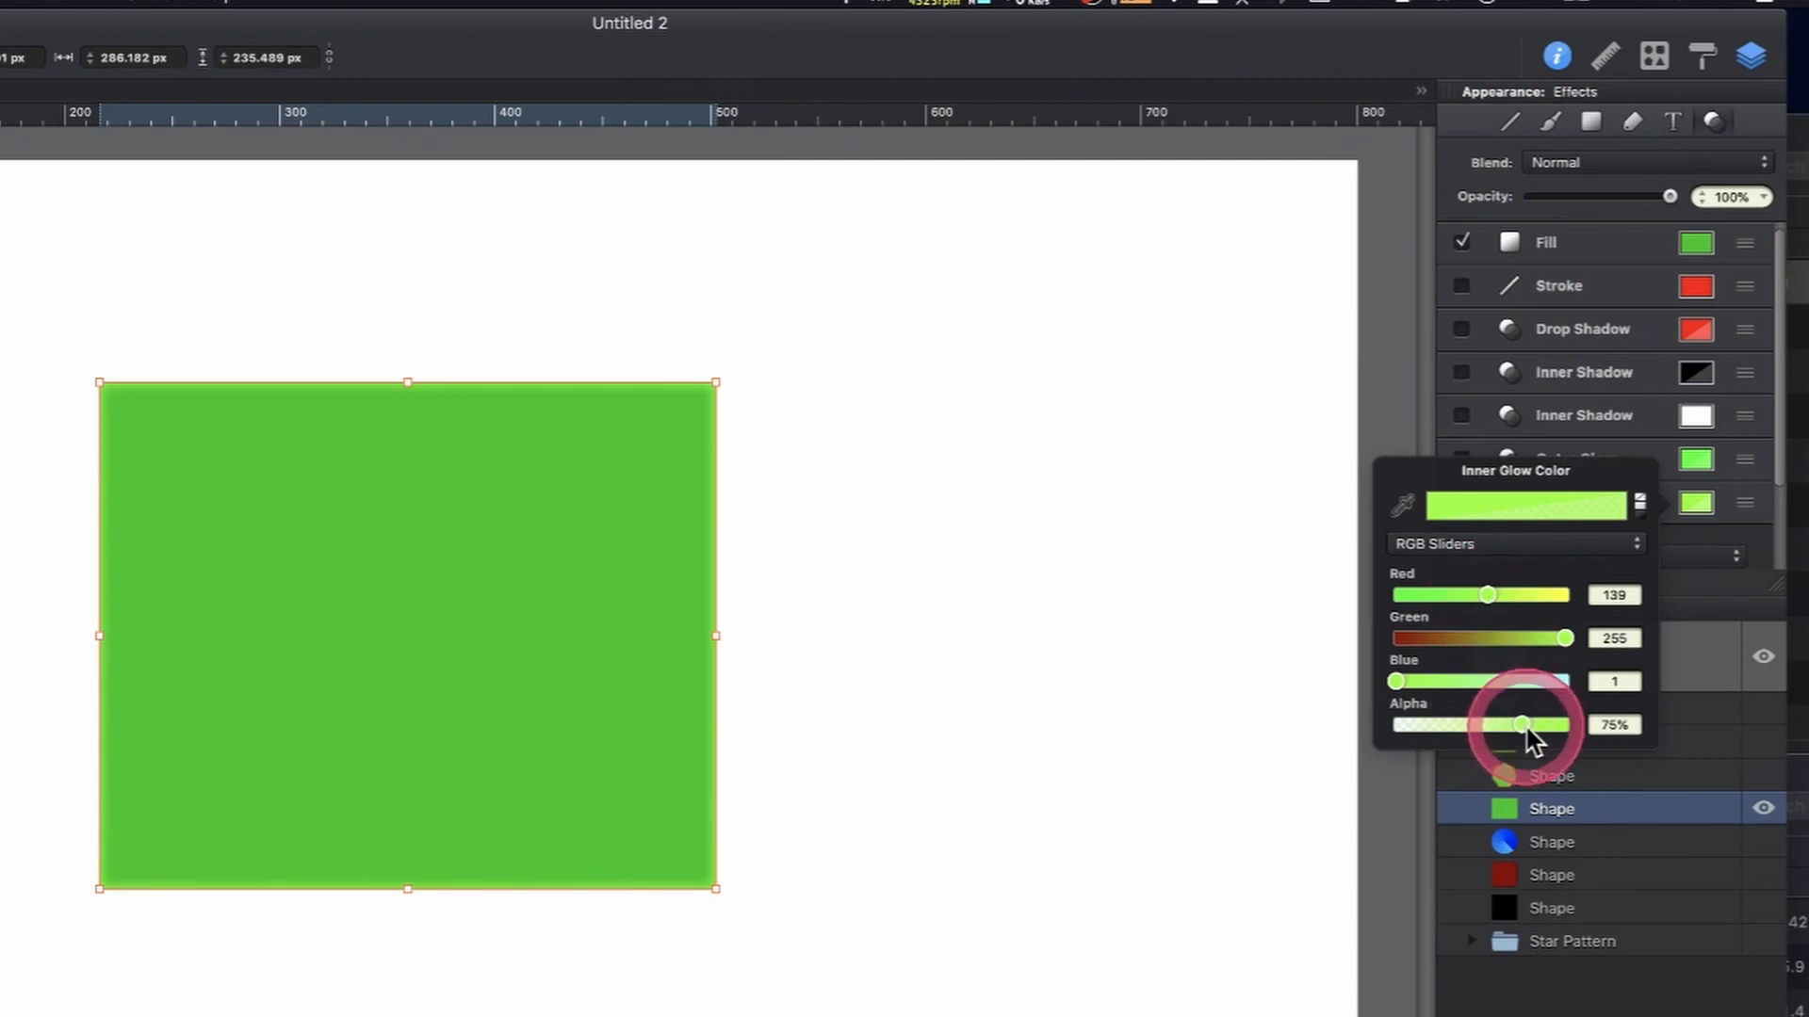
click(1701, 504)
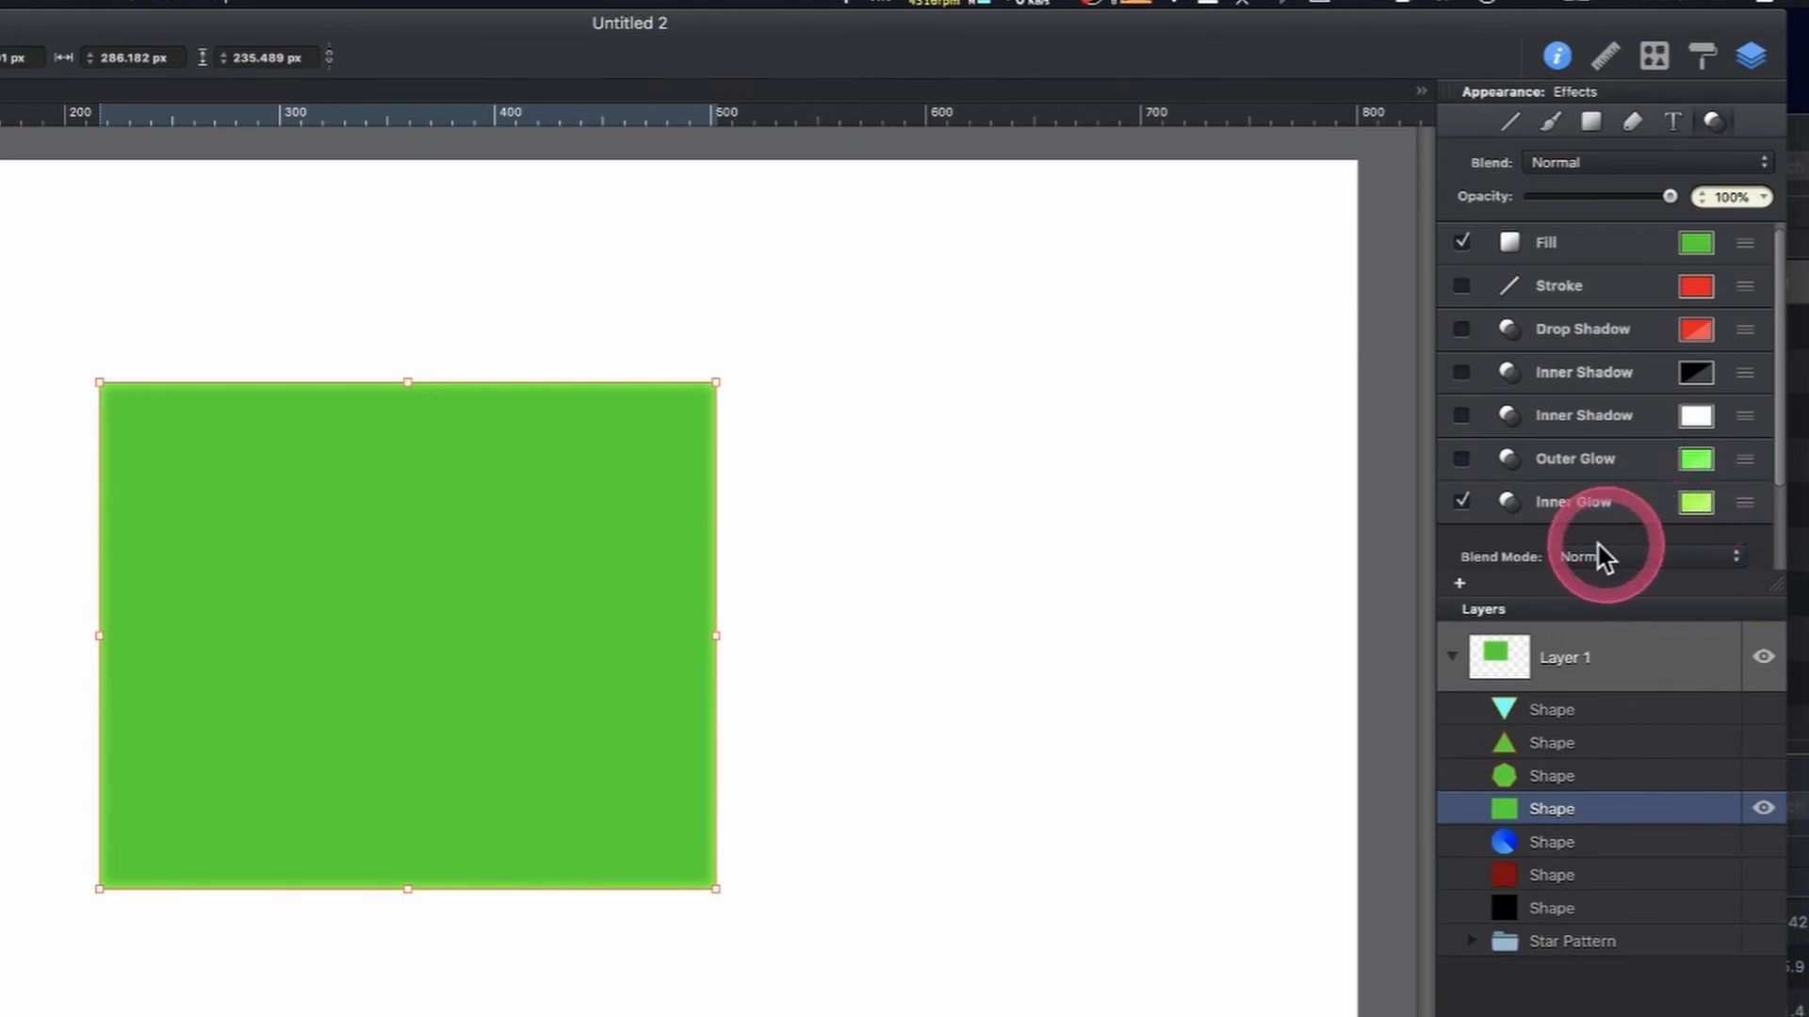
Set the inner glow's size to 11 pt, and turn the inner glow off
scroll(1625, 565, down, 3)
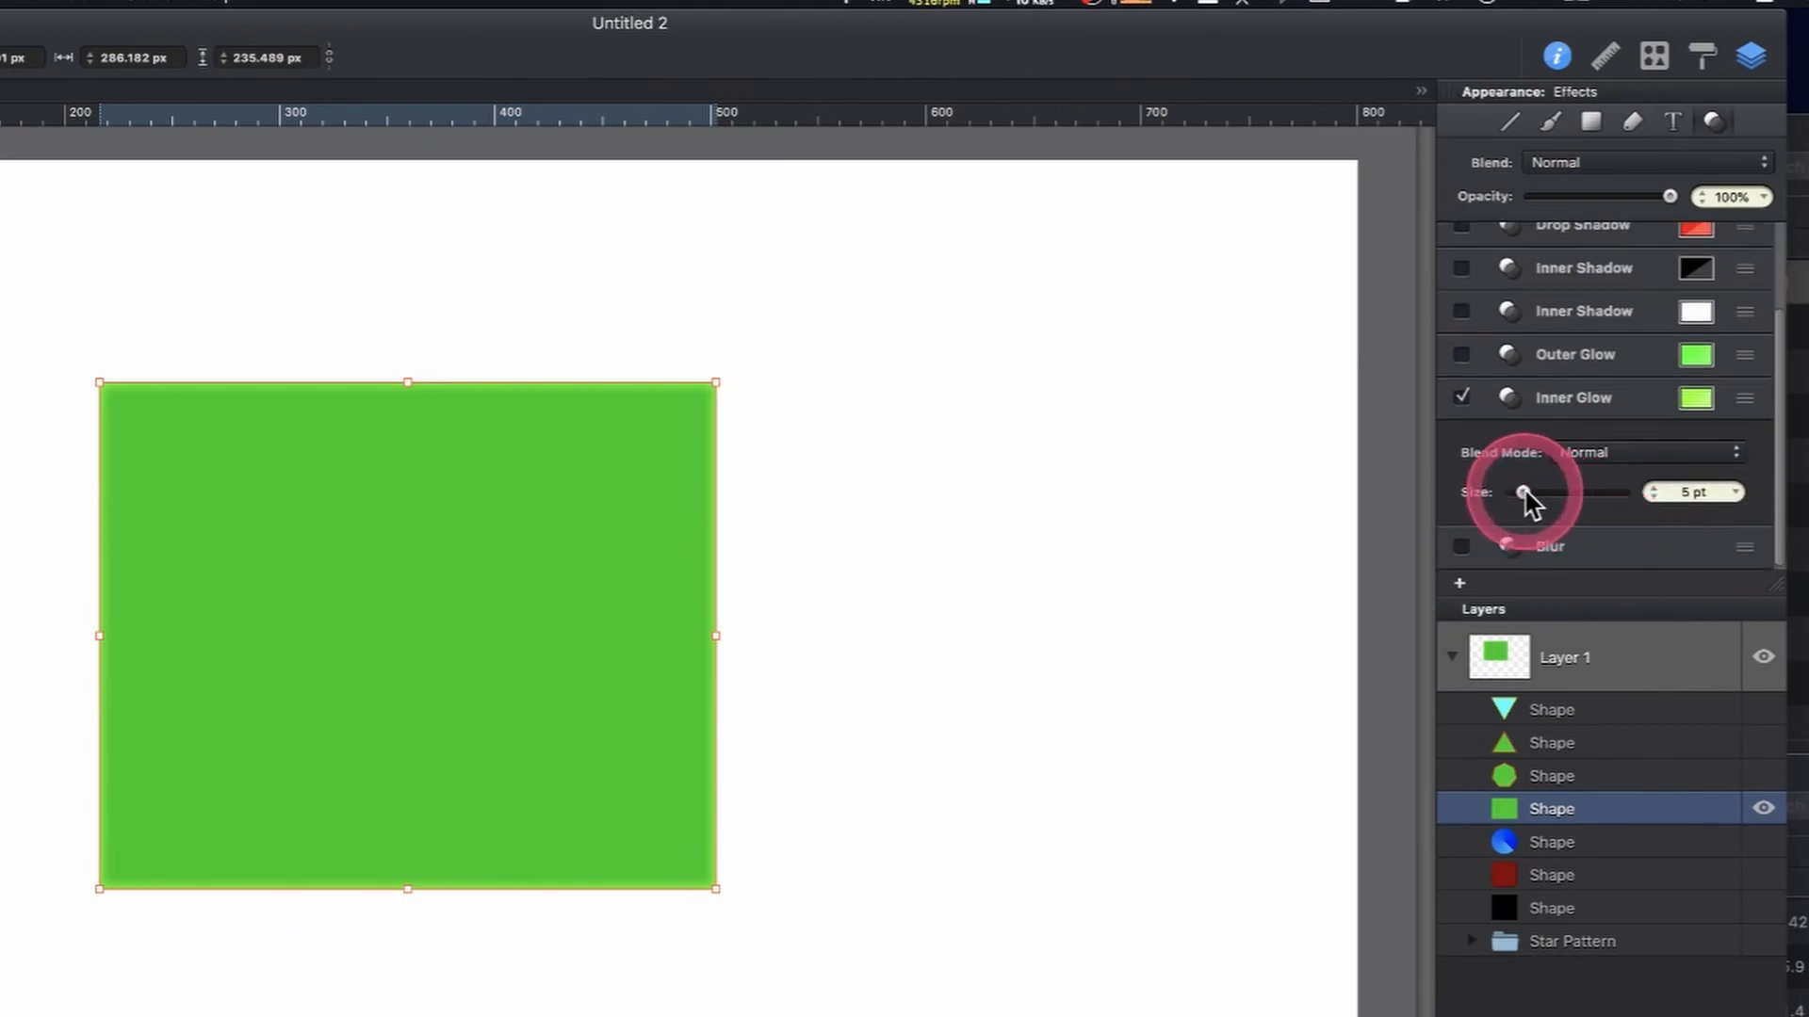
drag(1523, 494, 1537, 495)
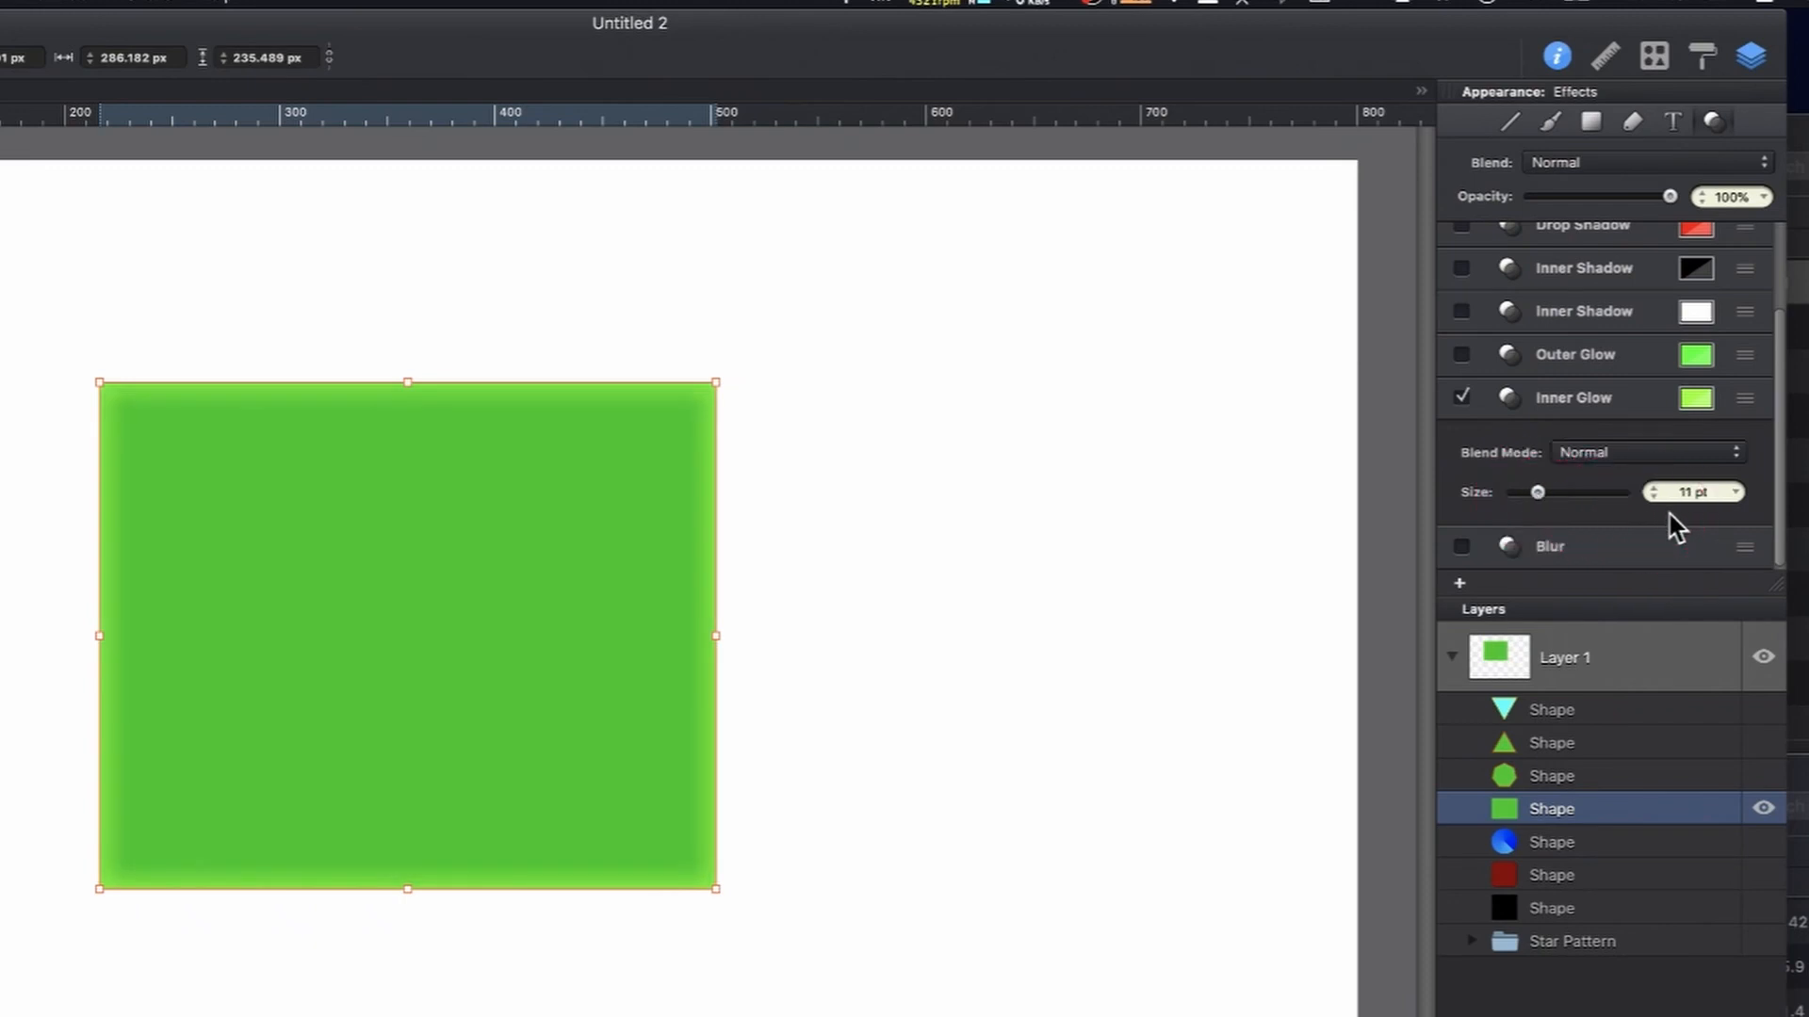
click(1462, 396)
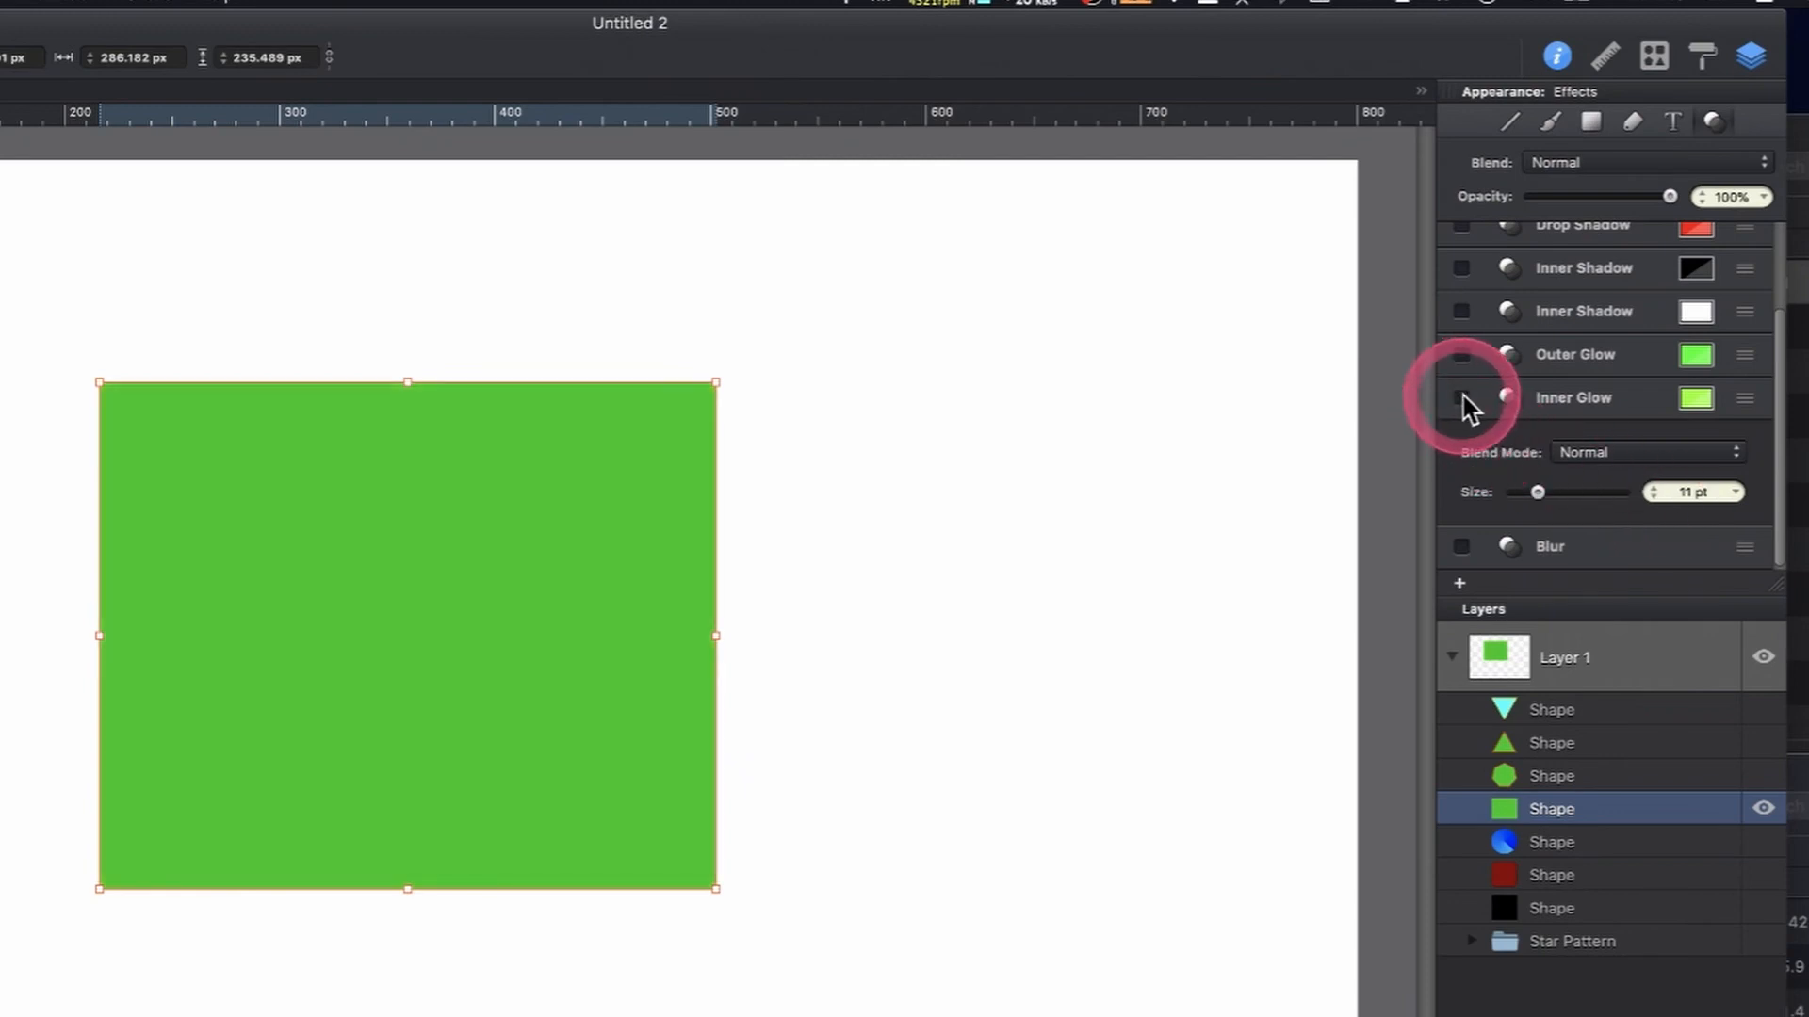
click(1586, 399)
Turn on the rectangle's blur effect and set its radius to 19 pt
click(1461, 544)
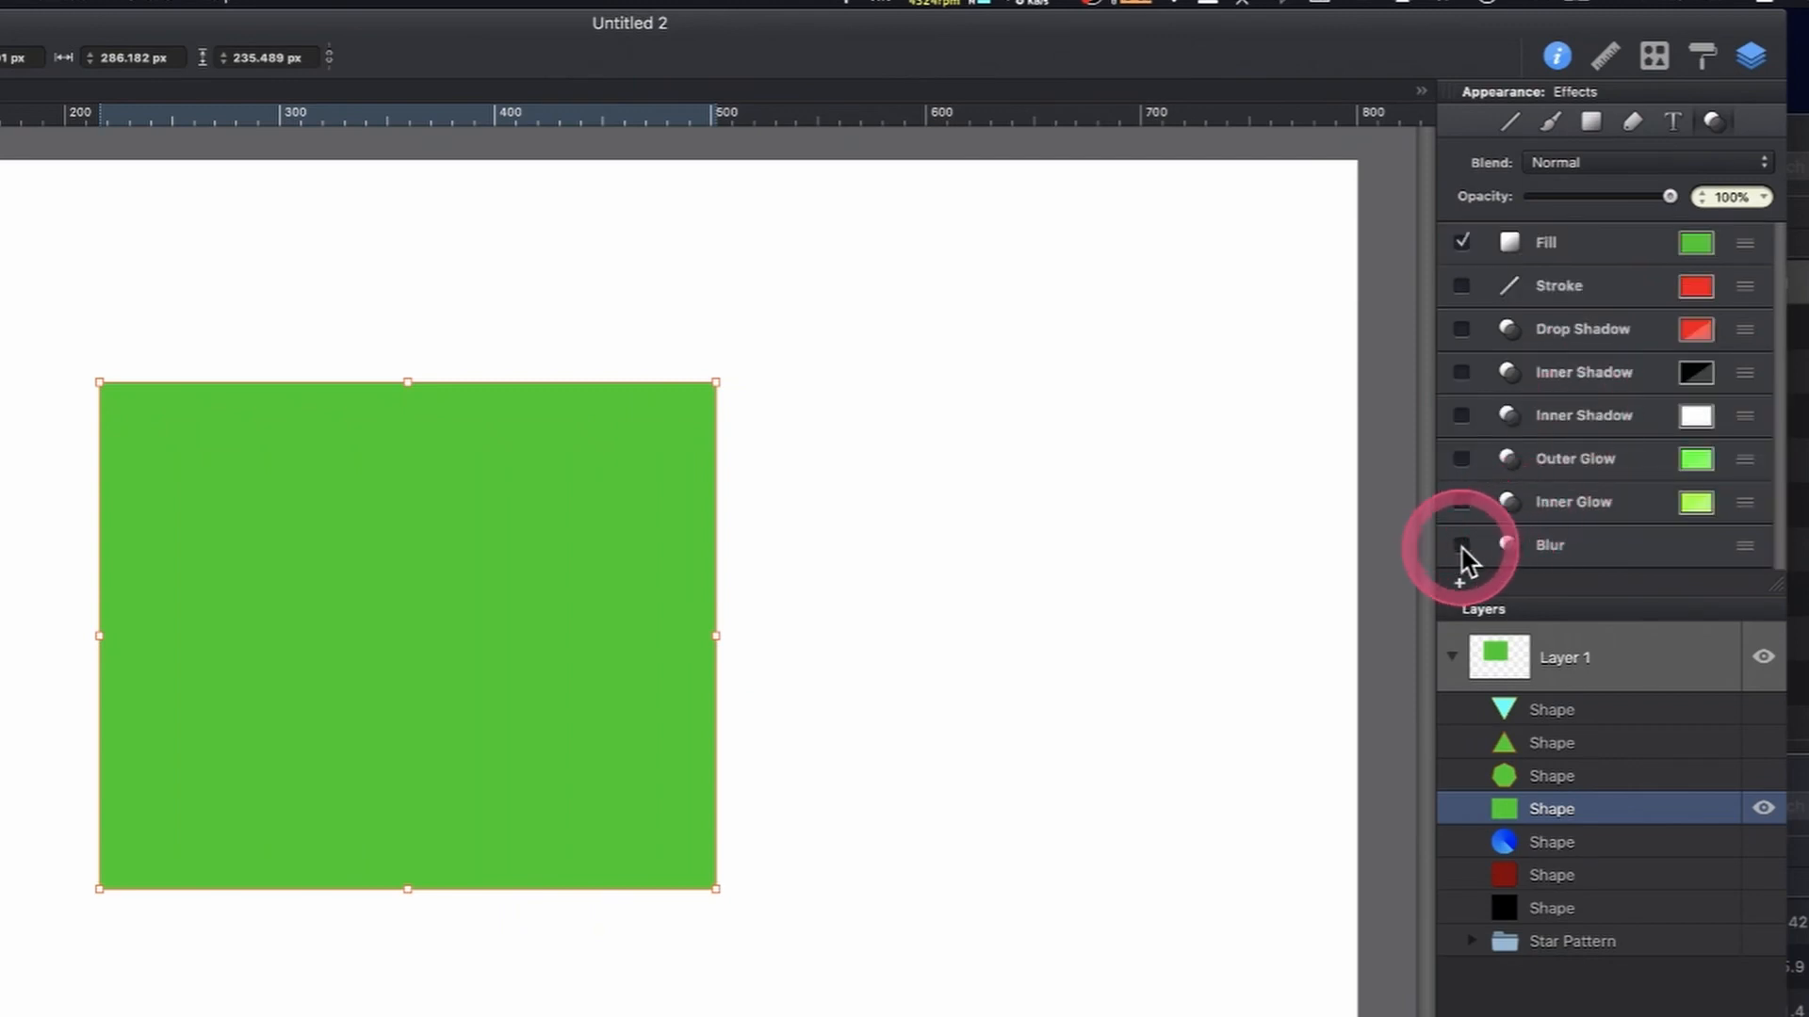
click(1583, 548)
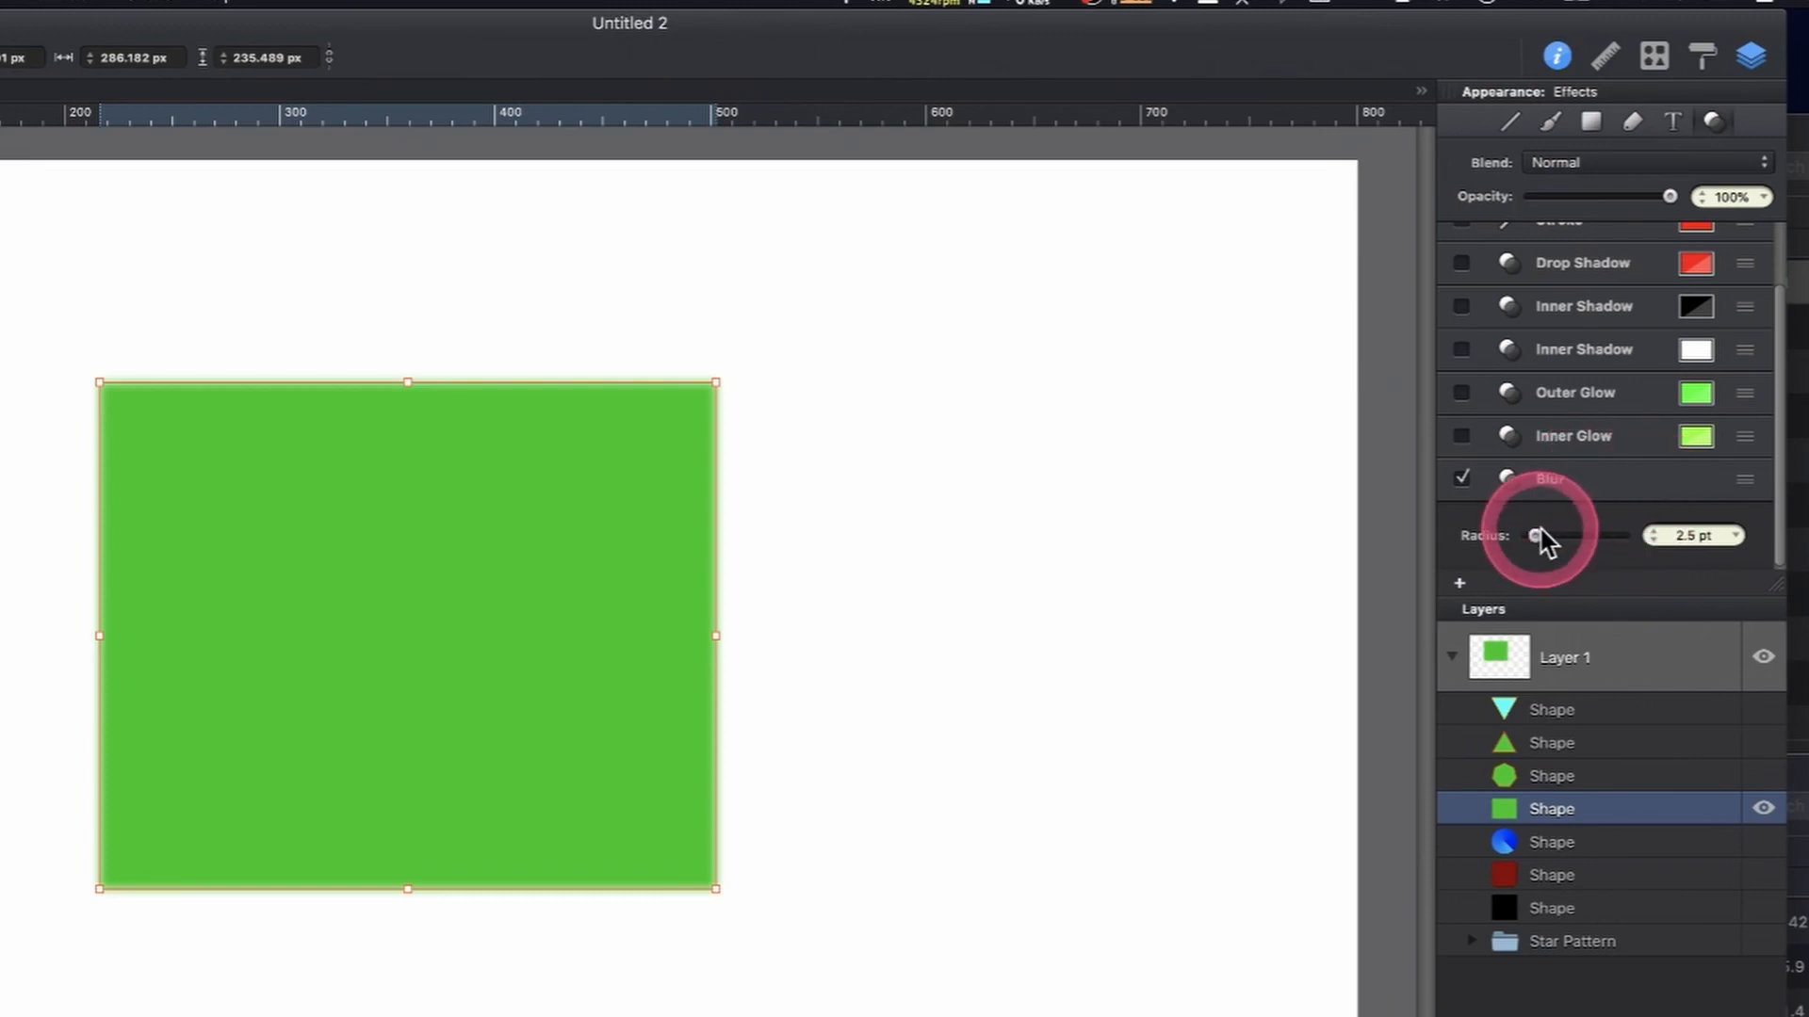
drag(1535, 536, 1546, 540)
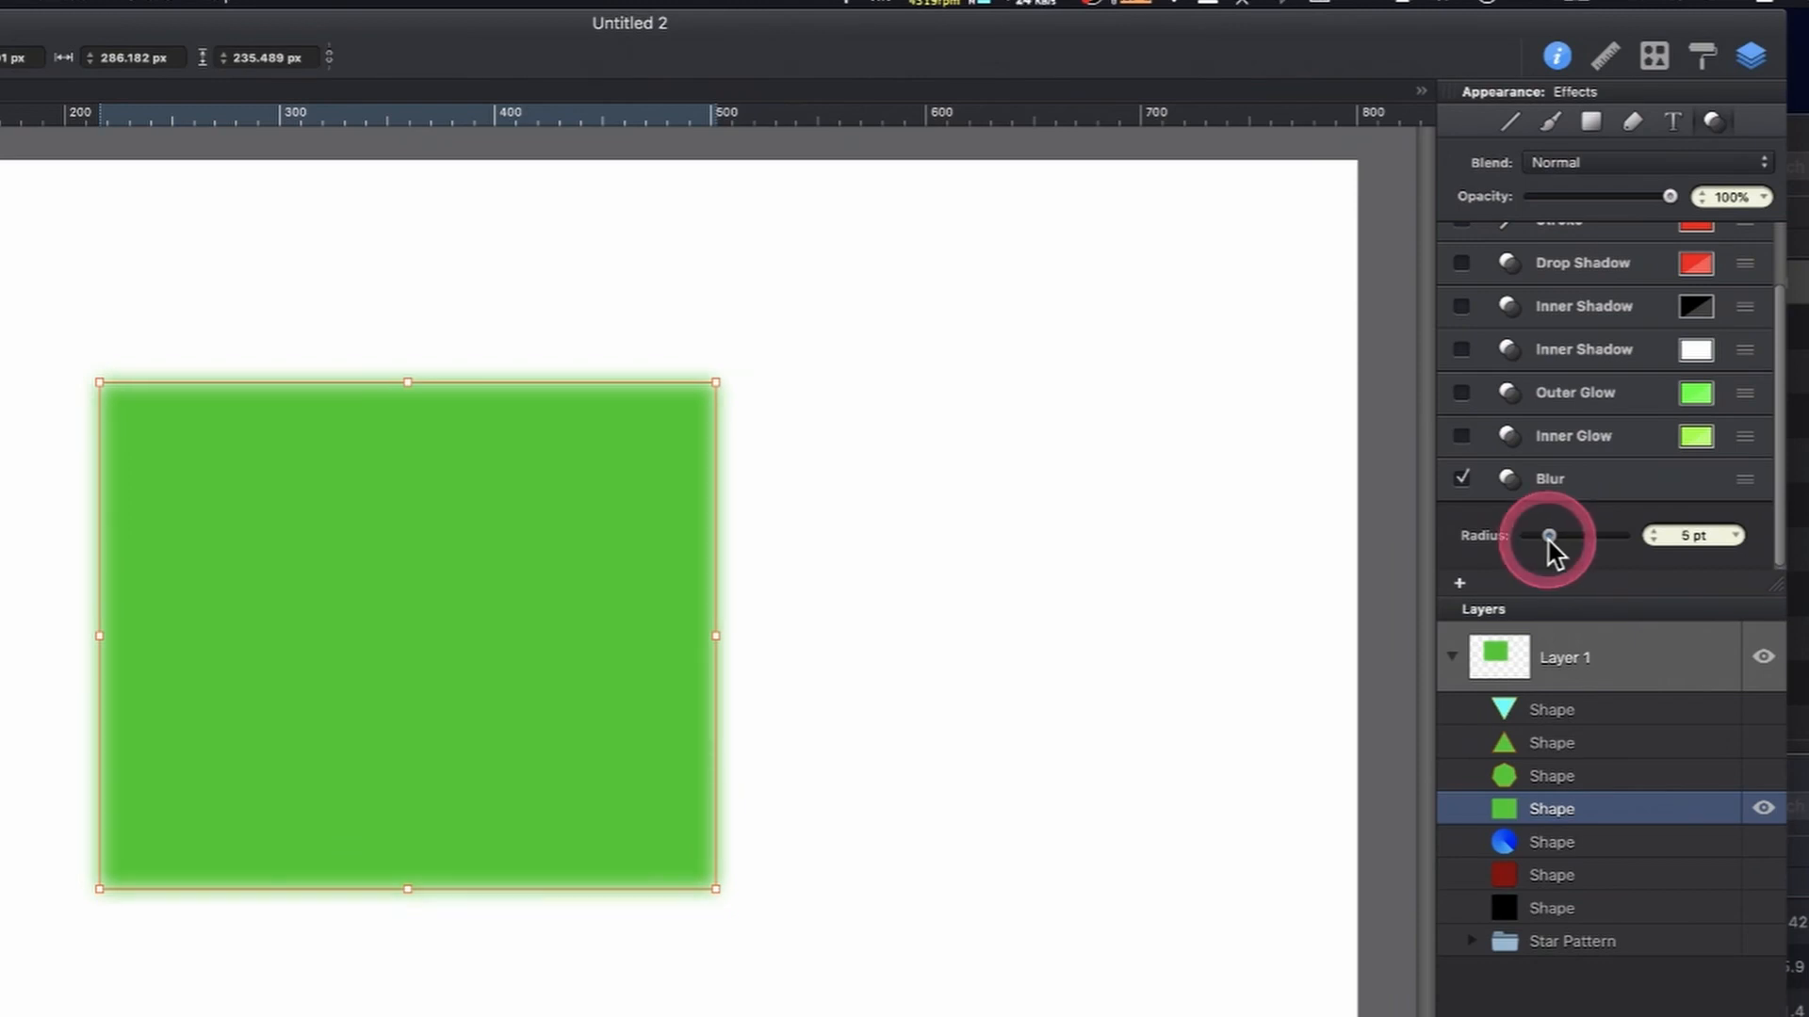
drag(1548, 541, 1606, 554)
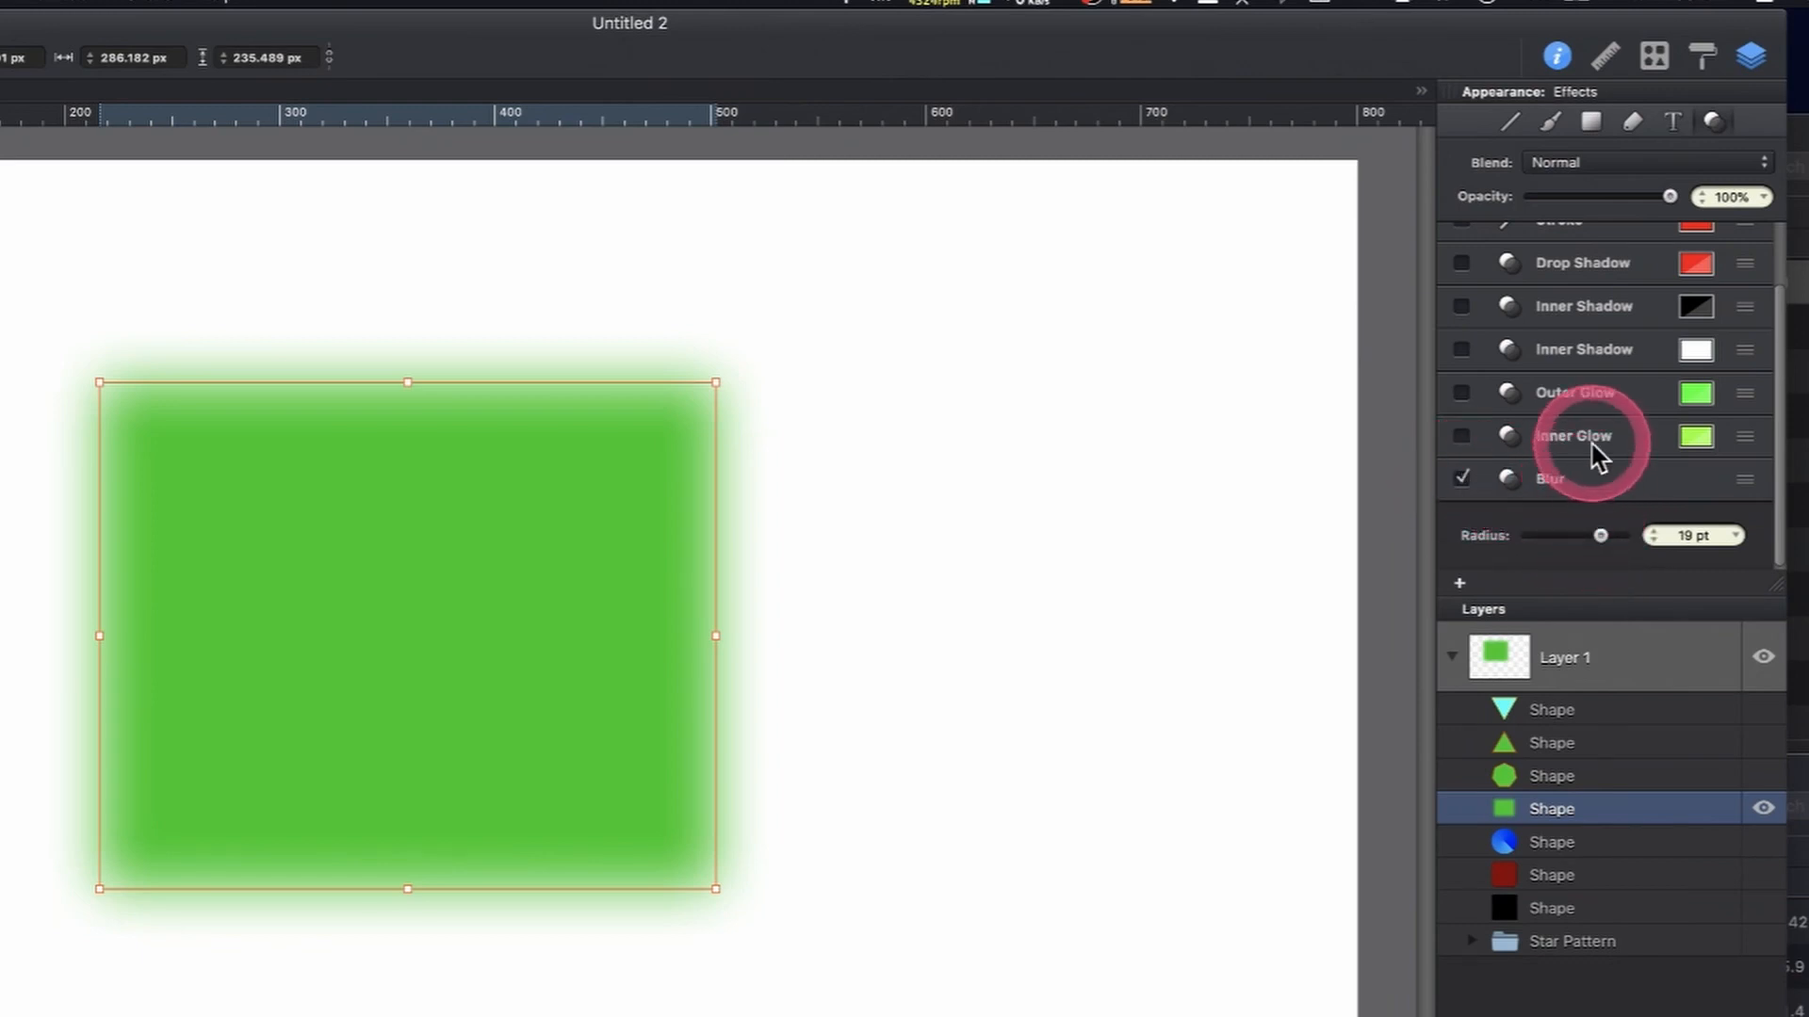
click(1621, 363)
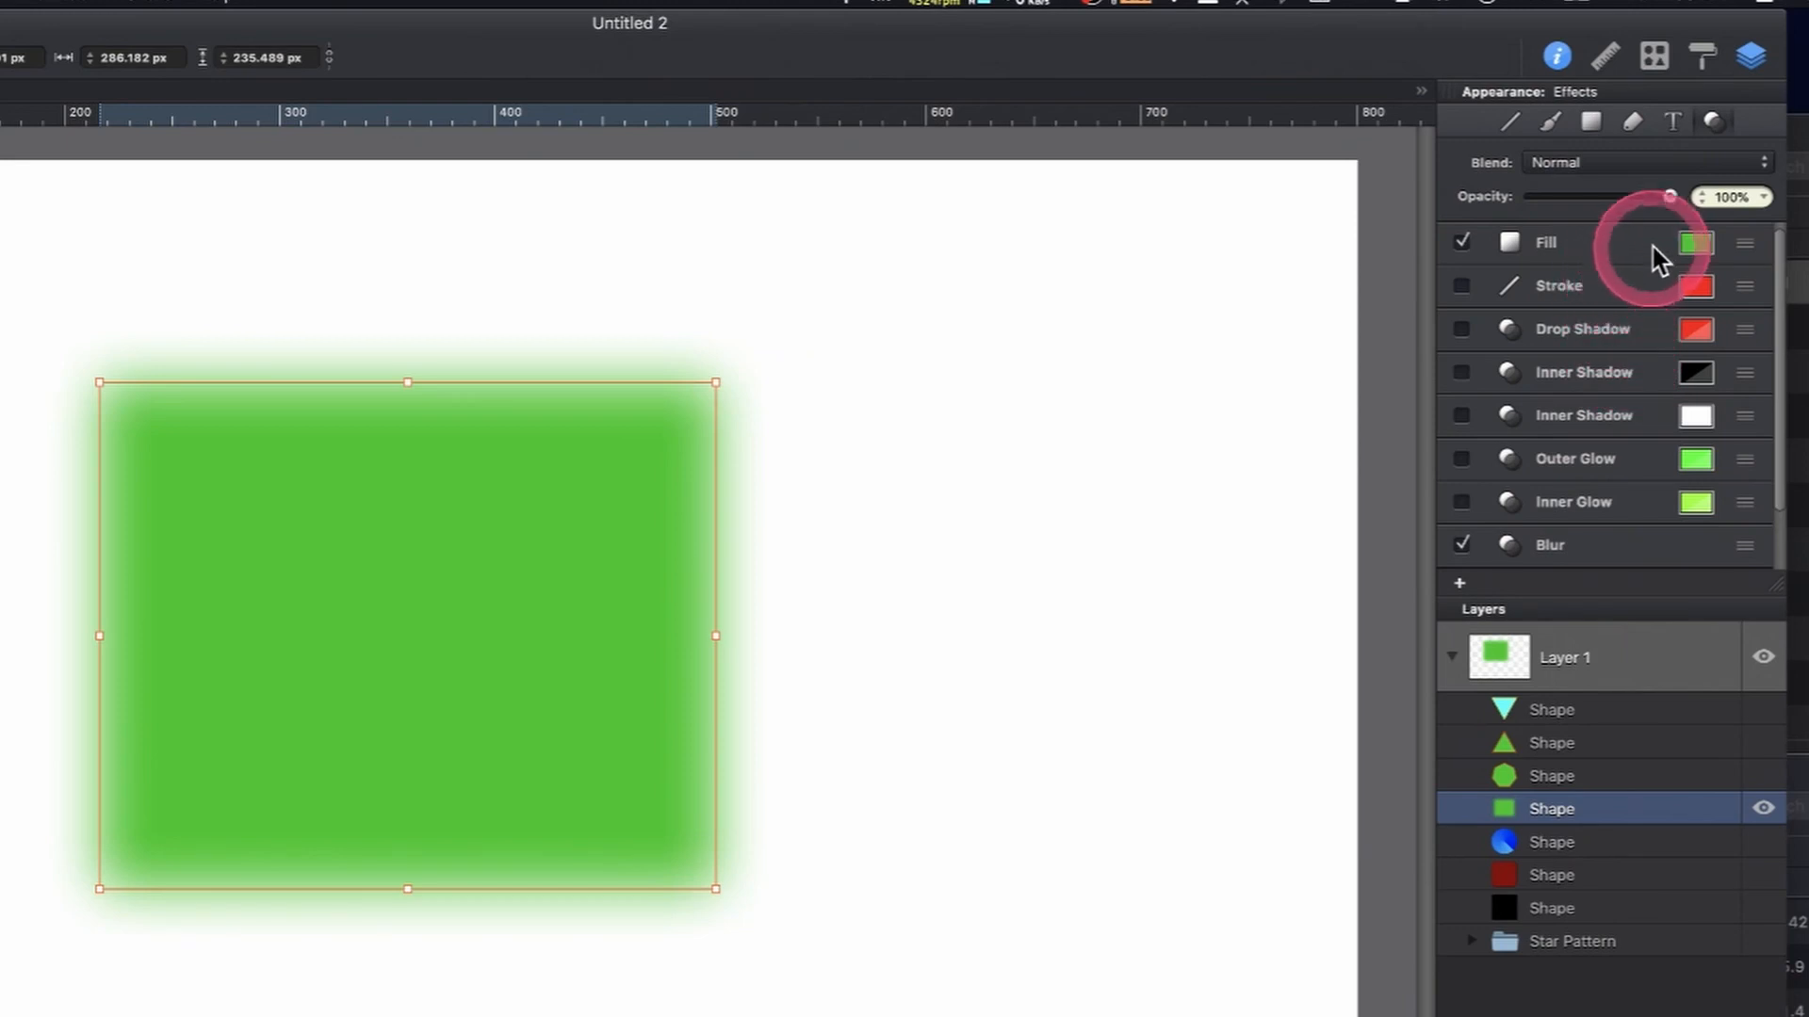
Fill the rectangle with the red and cream zigzag pattern
click(1695, 245)
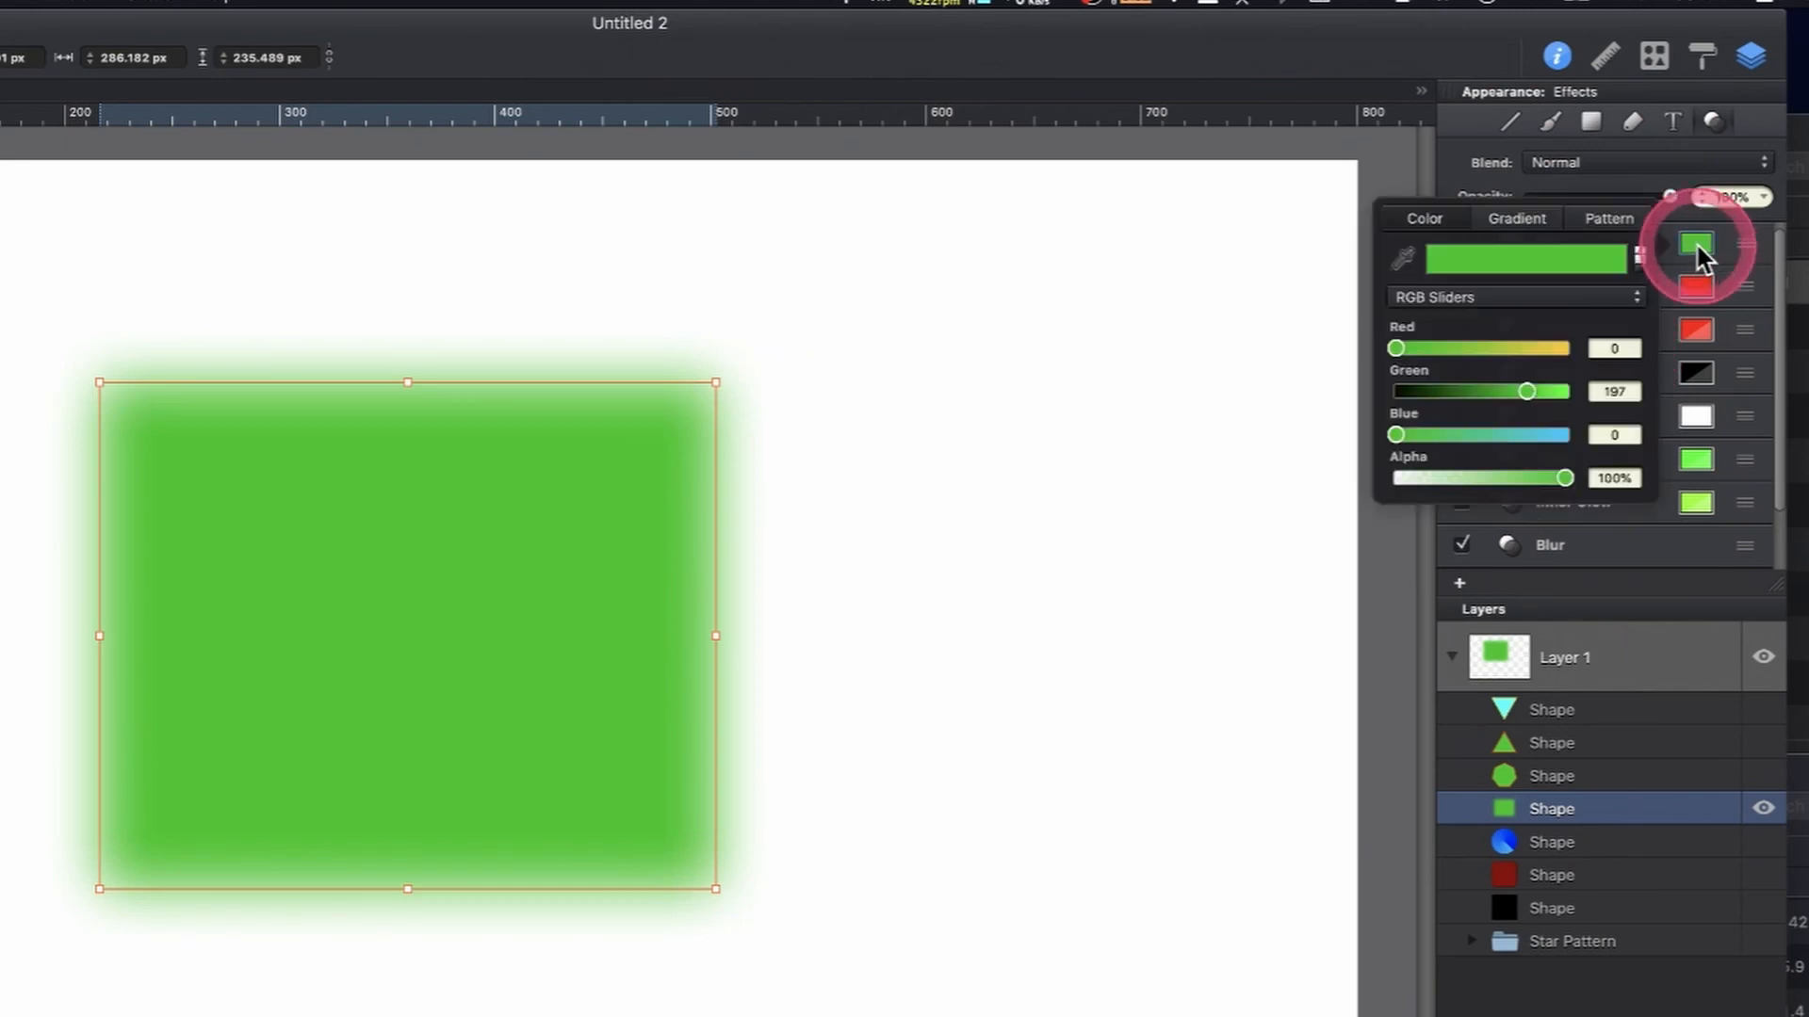
click(1601, 222)
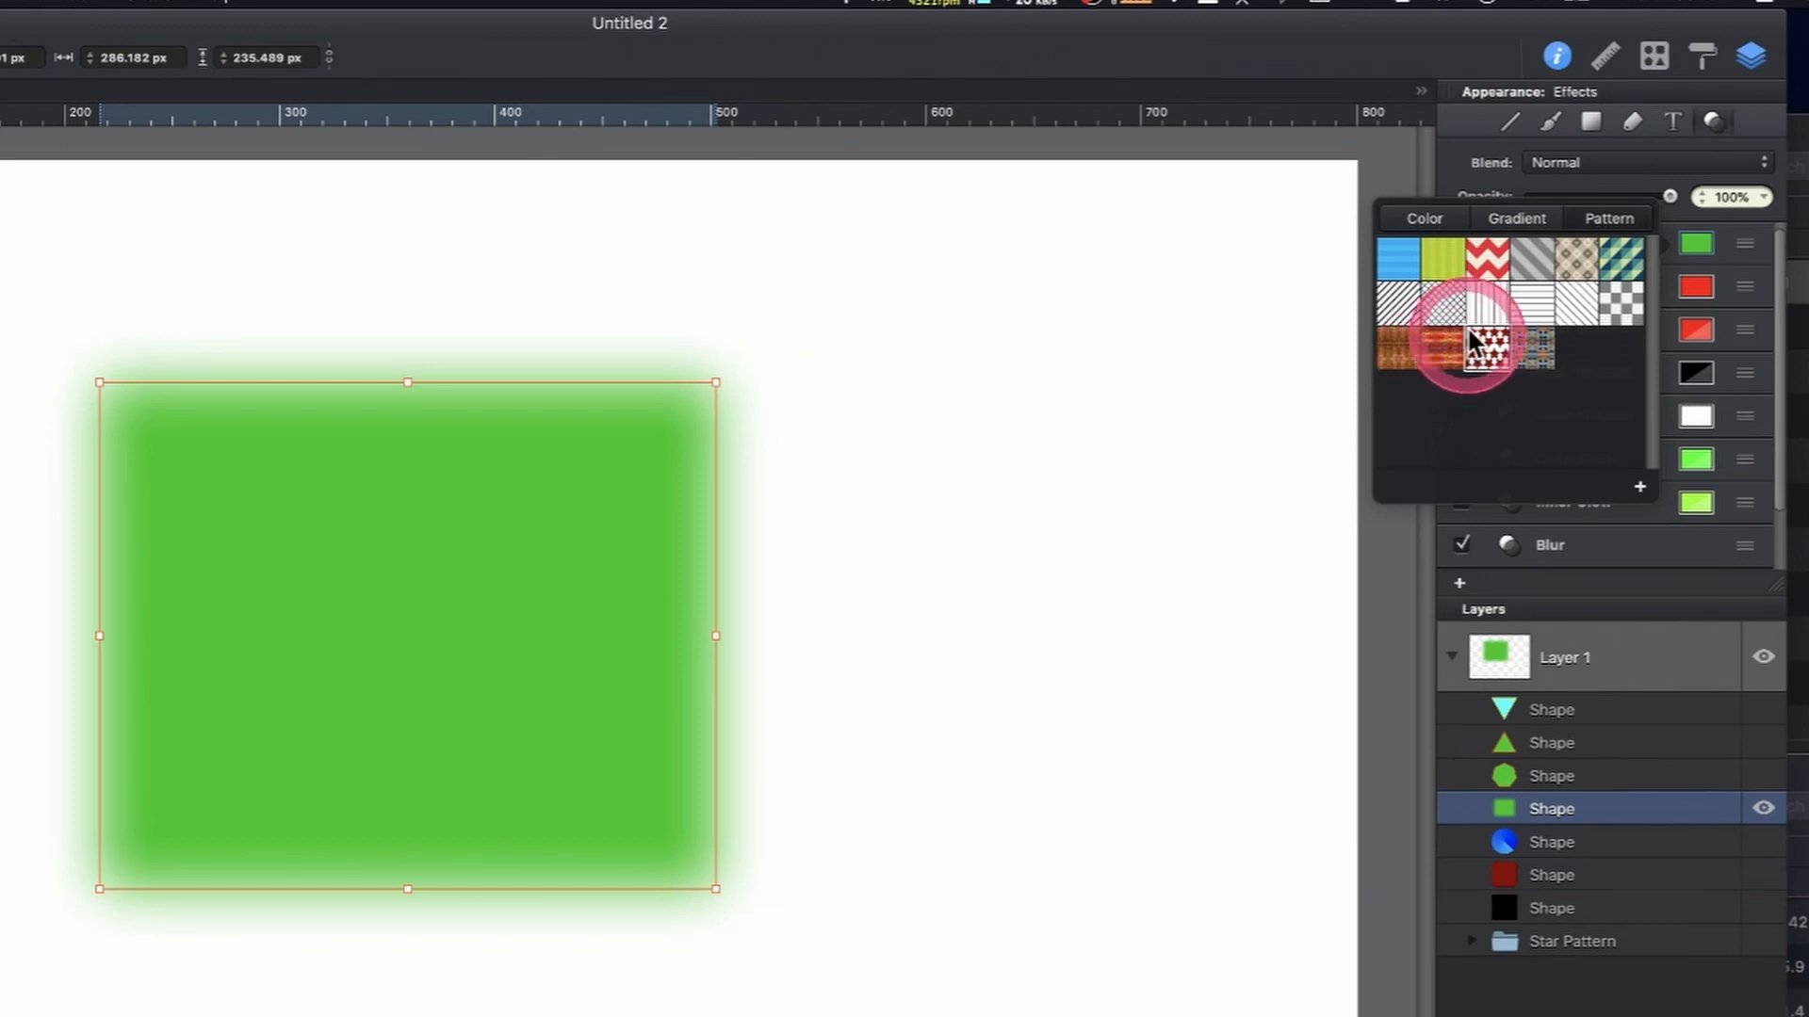
click(1489, 260)
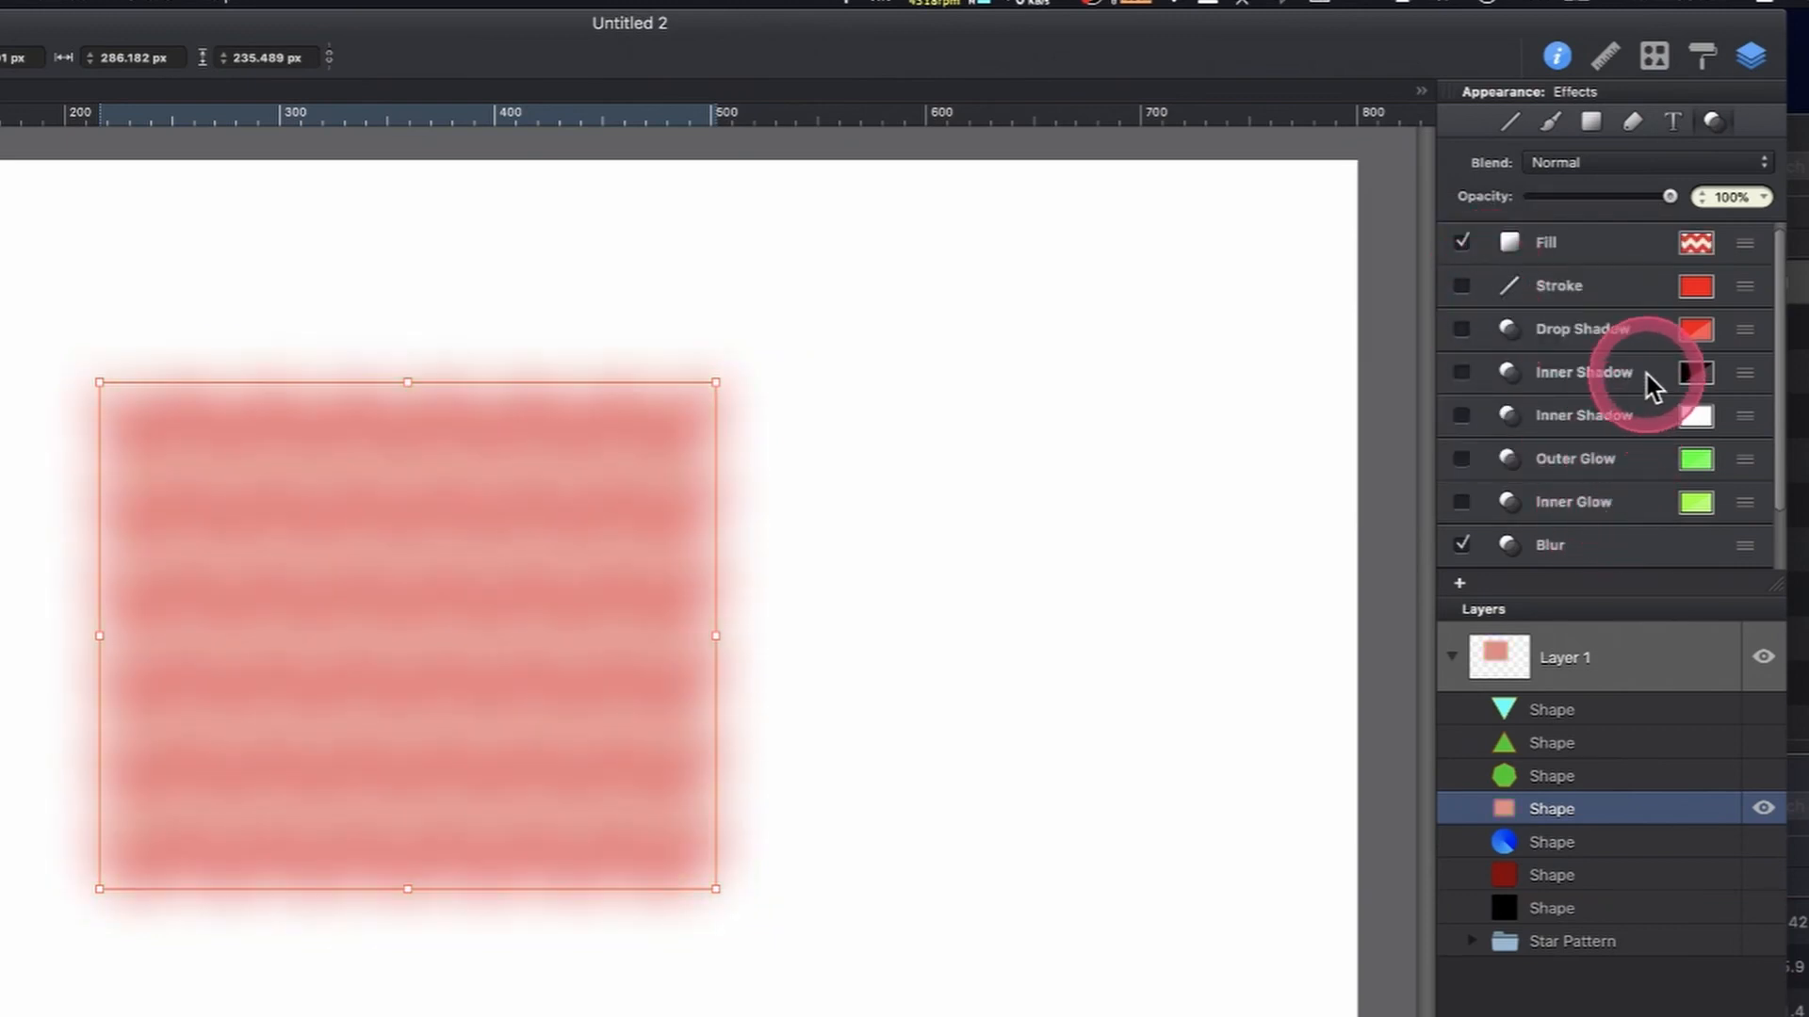
Set the rectangle's blur radius to 4 pt, and turn the blur off
click(1586, 546)
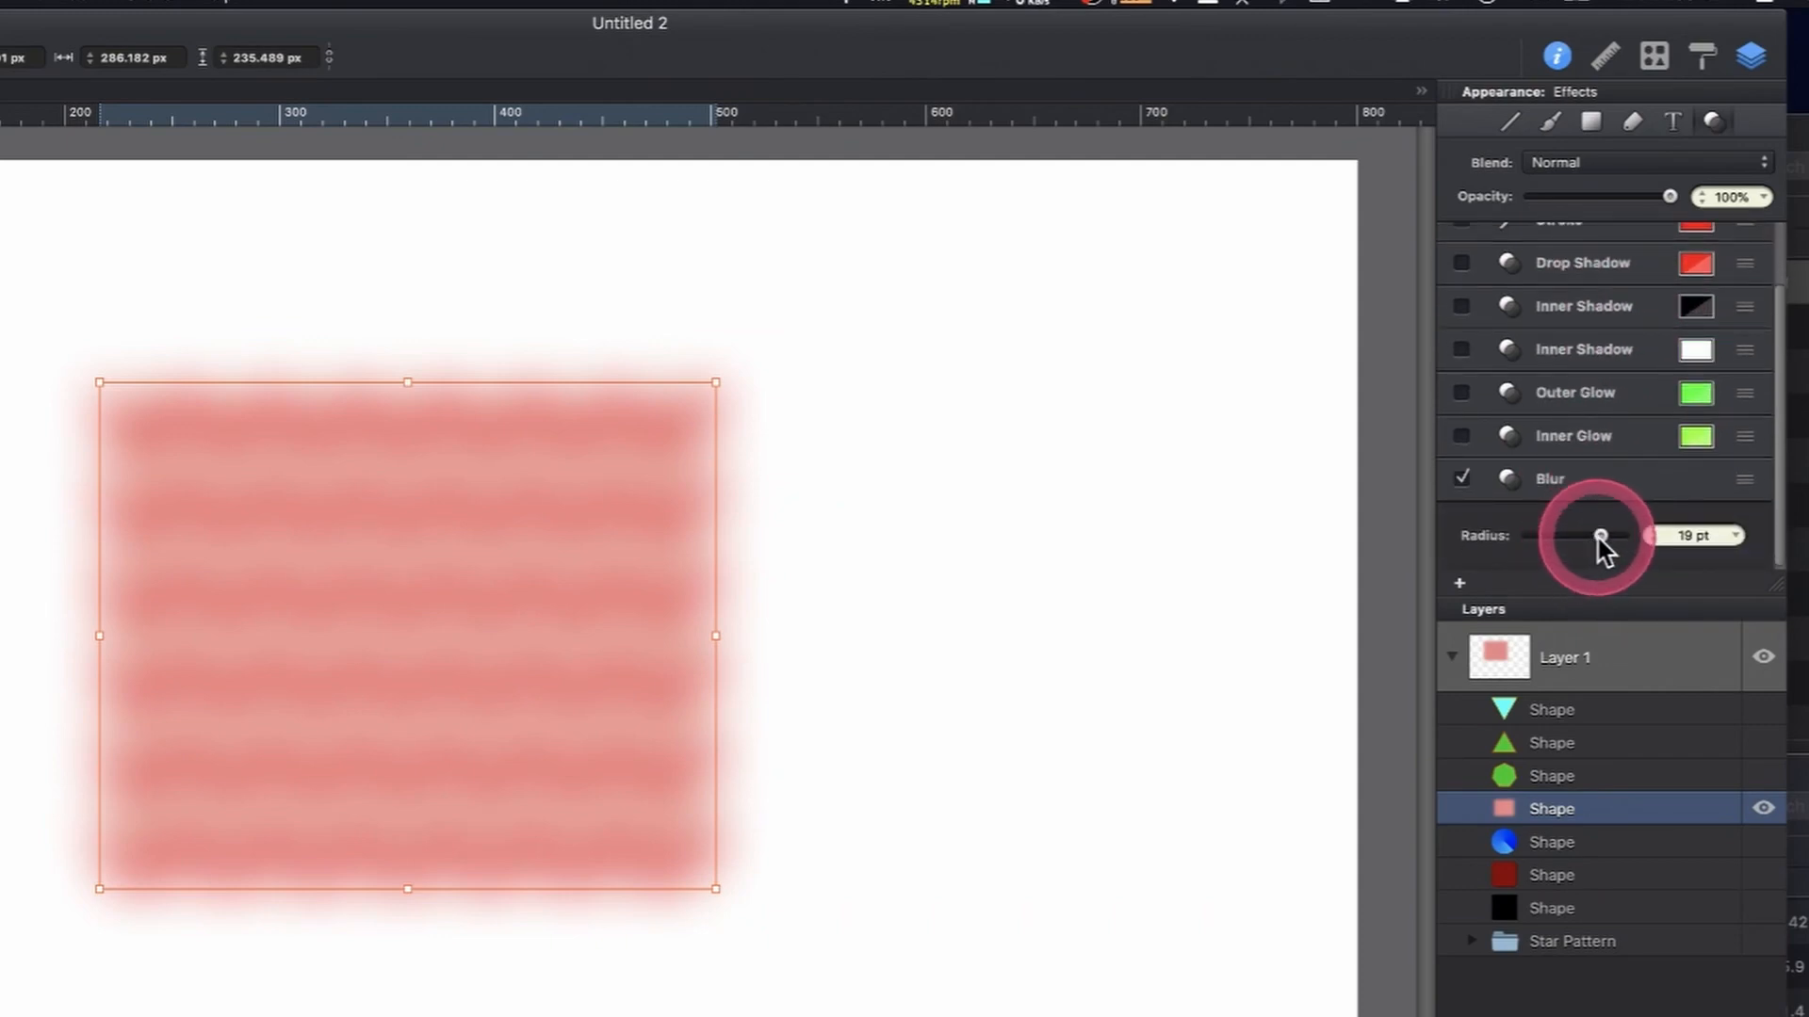
drag(1599, 541, 1536, 538)
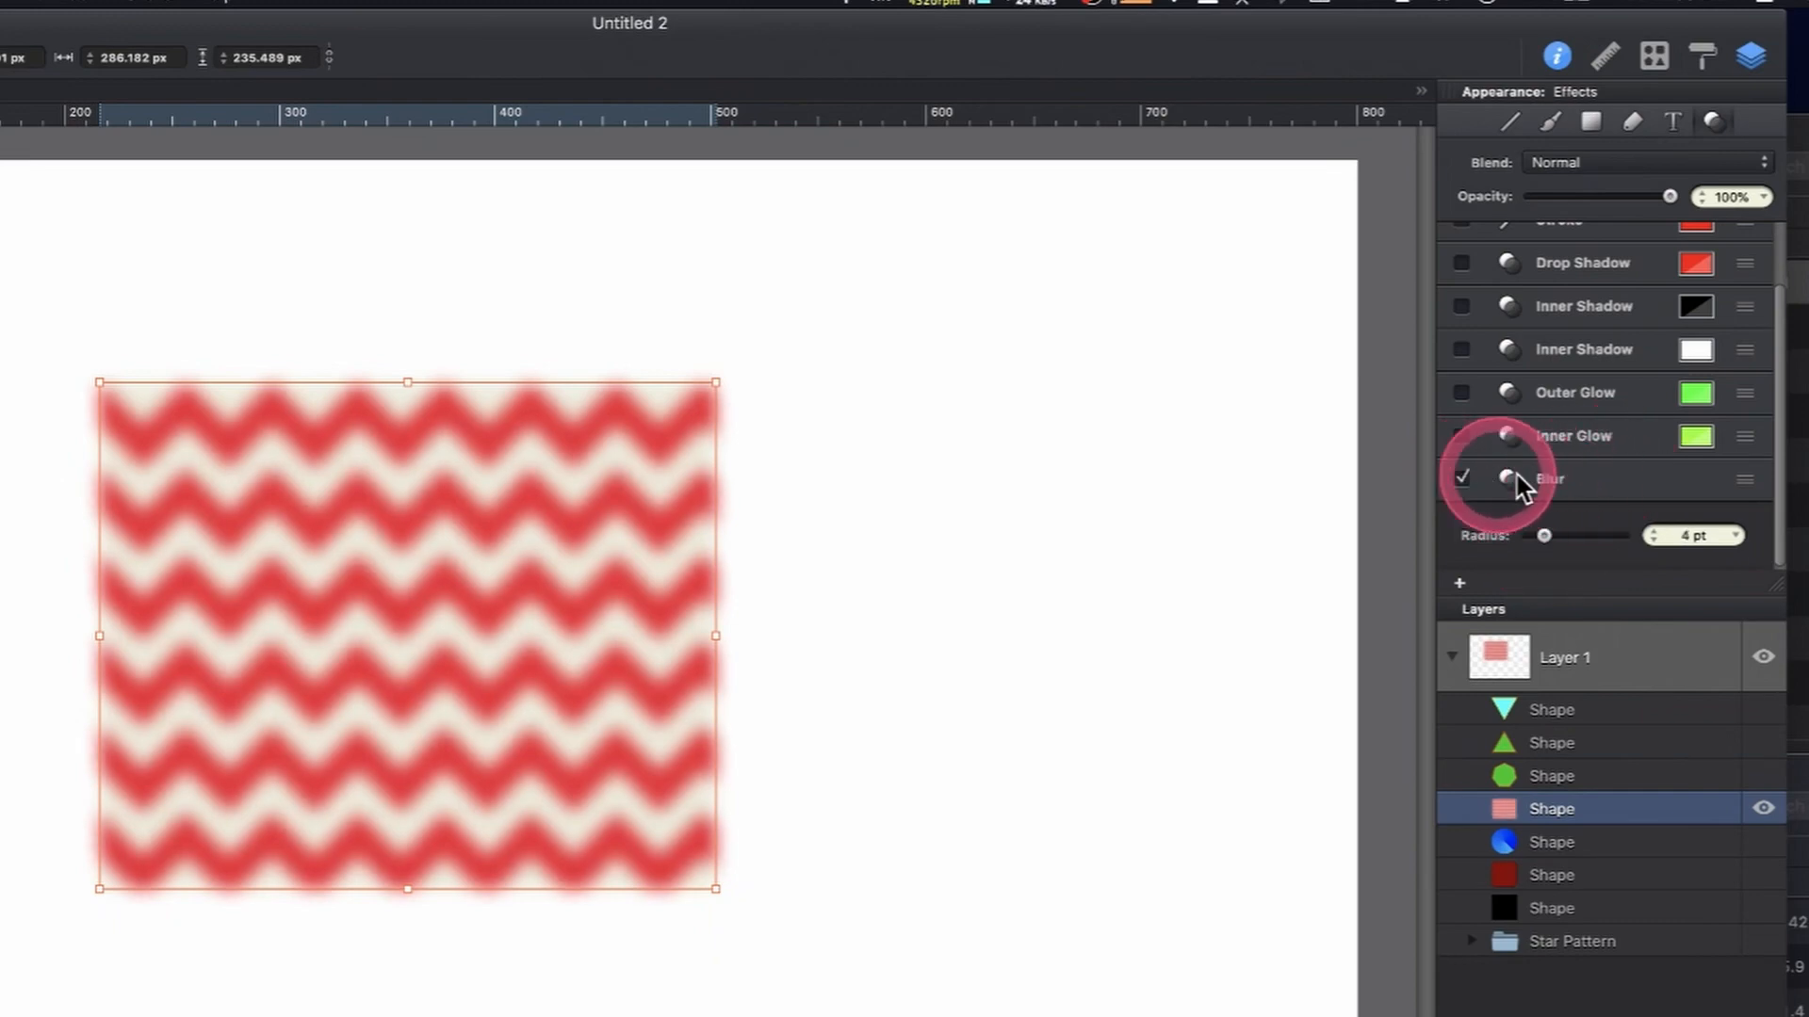
click(1642, 486)
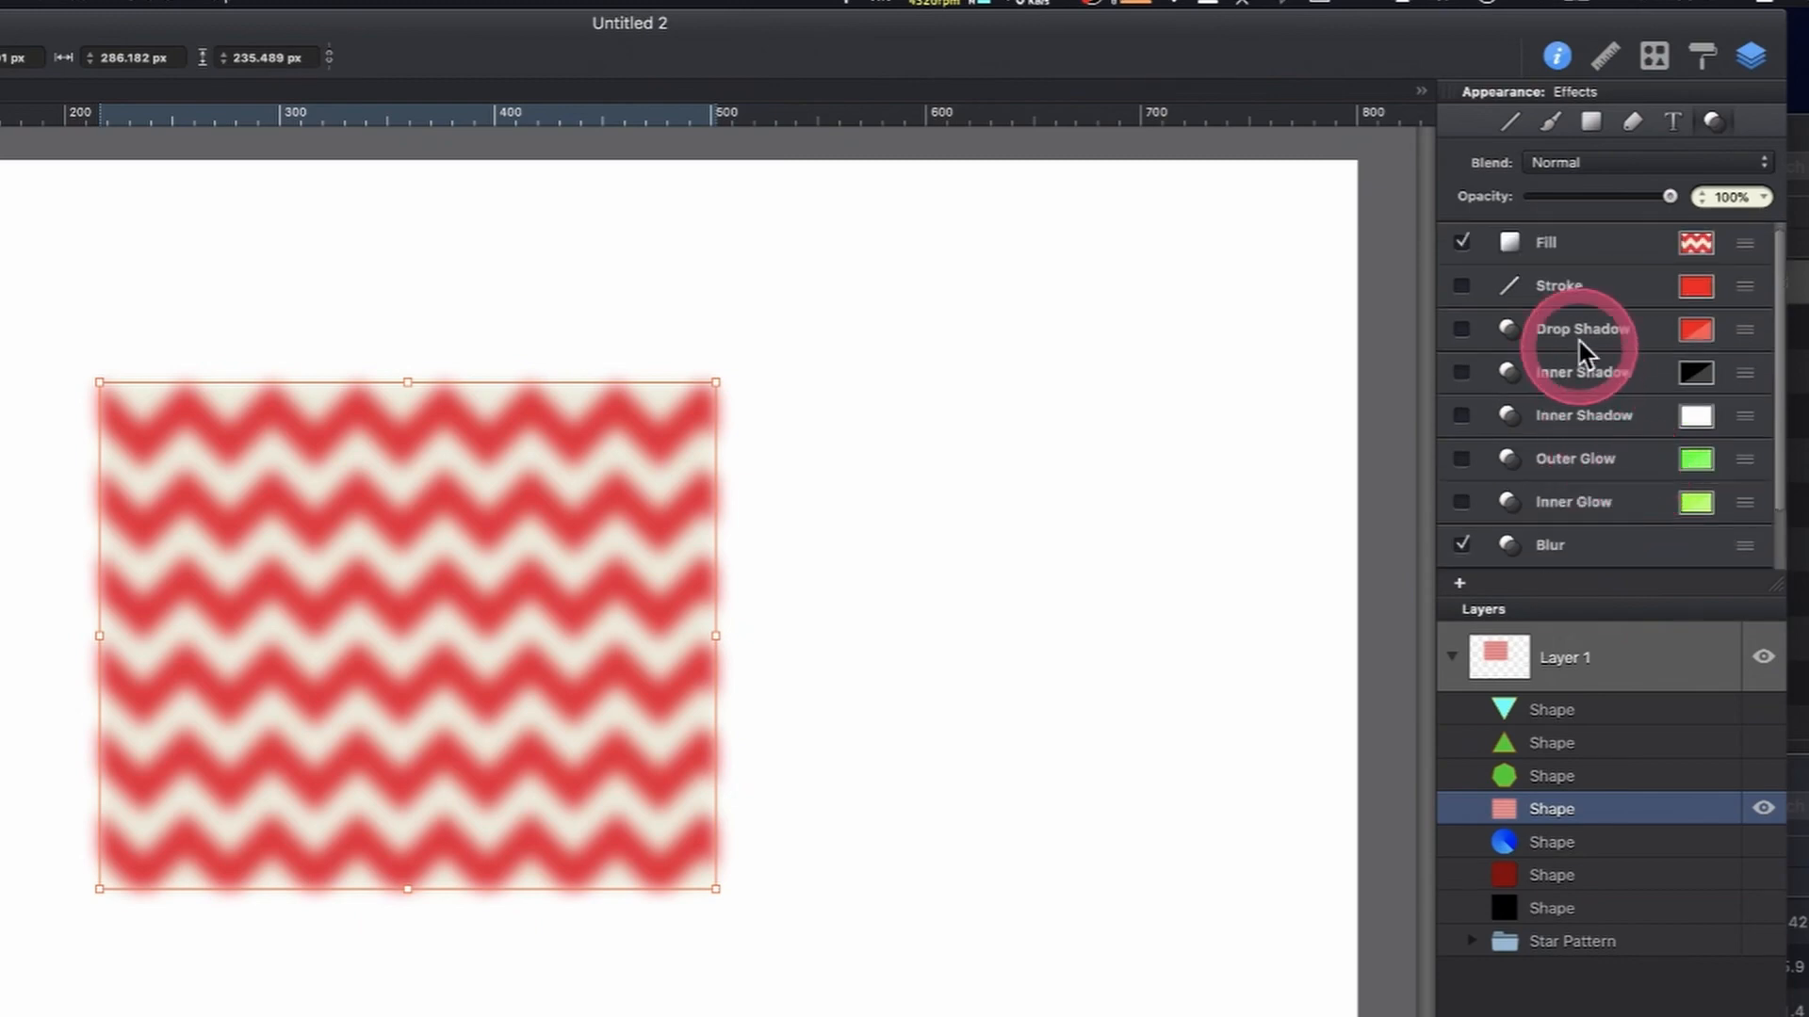
scroll(1579, 336, down, 3)
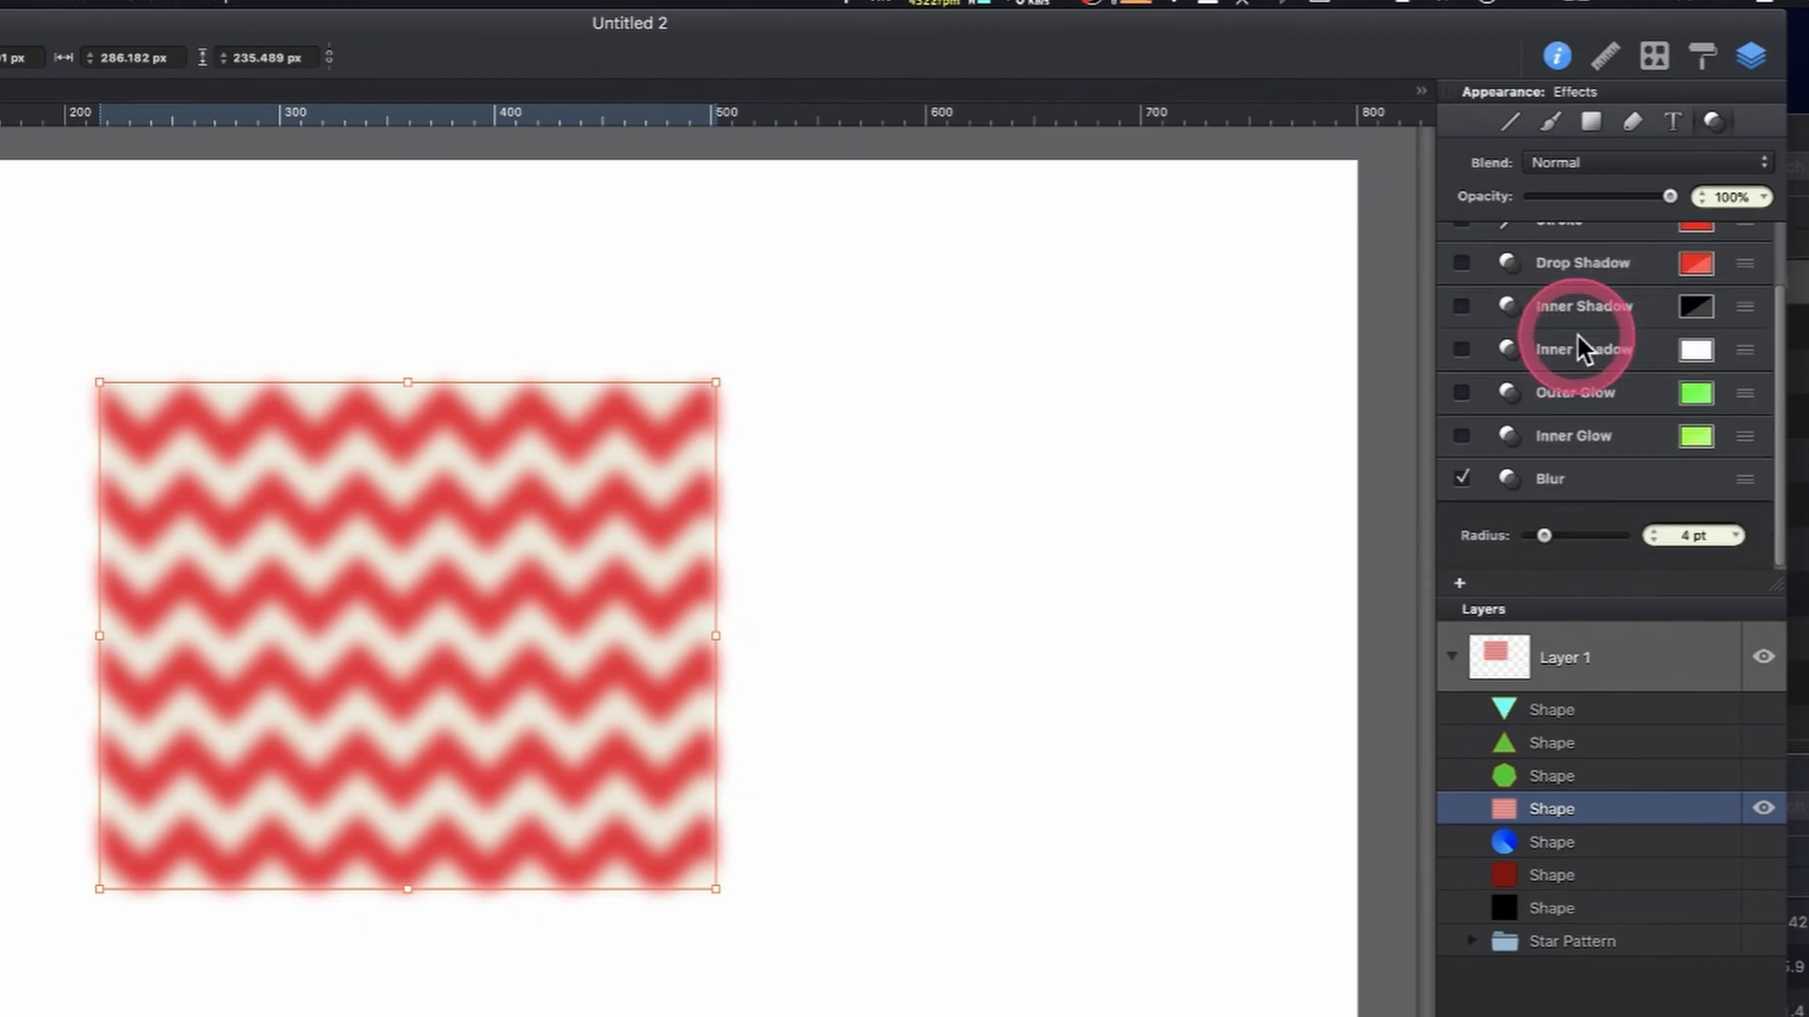
scroll(1583, 348, up, 3)
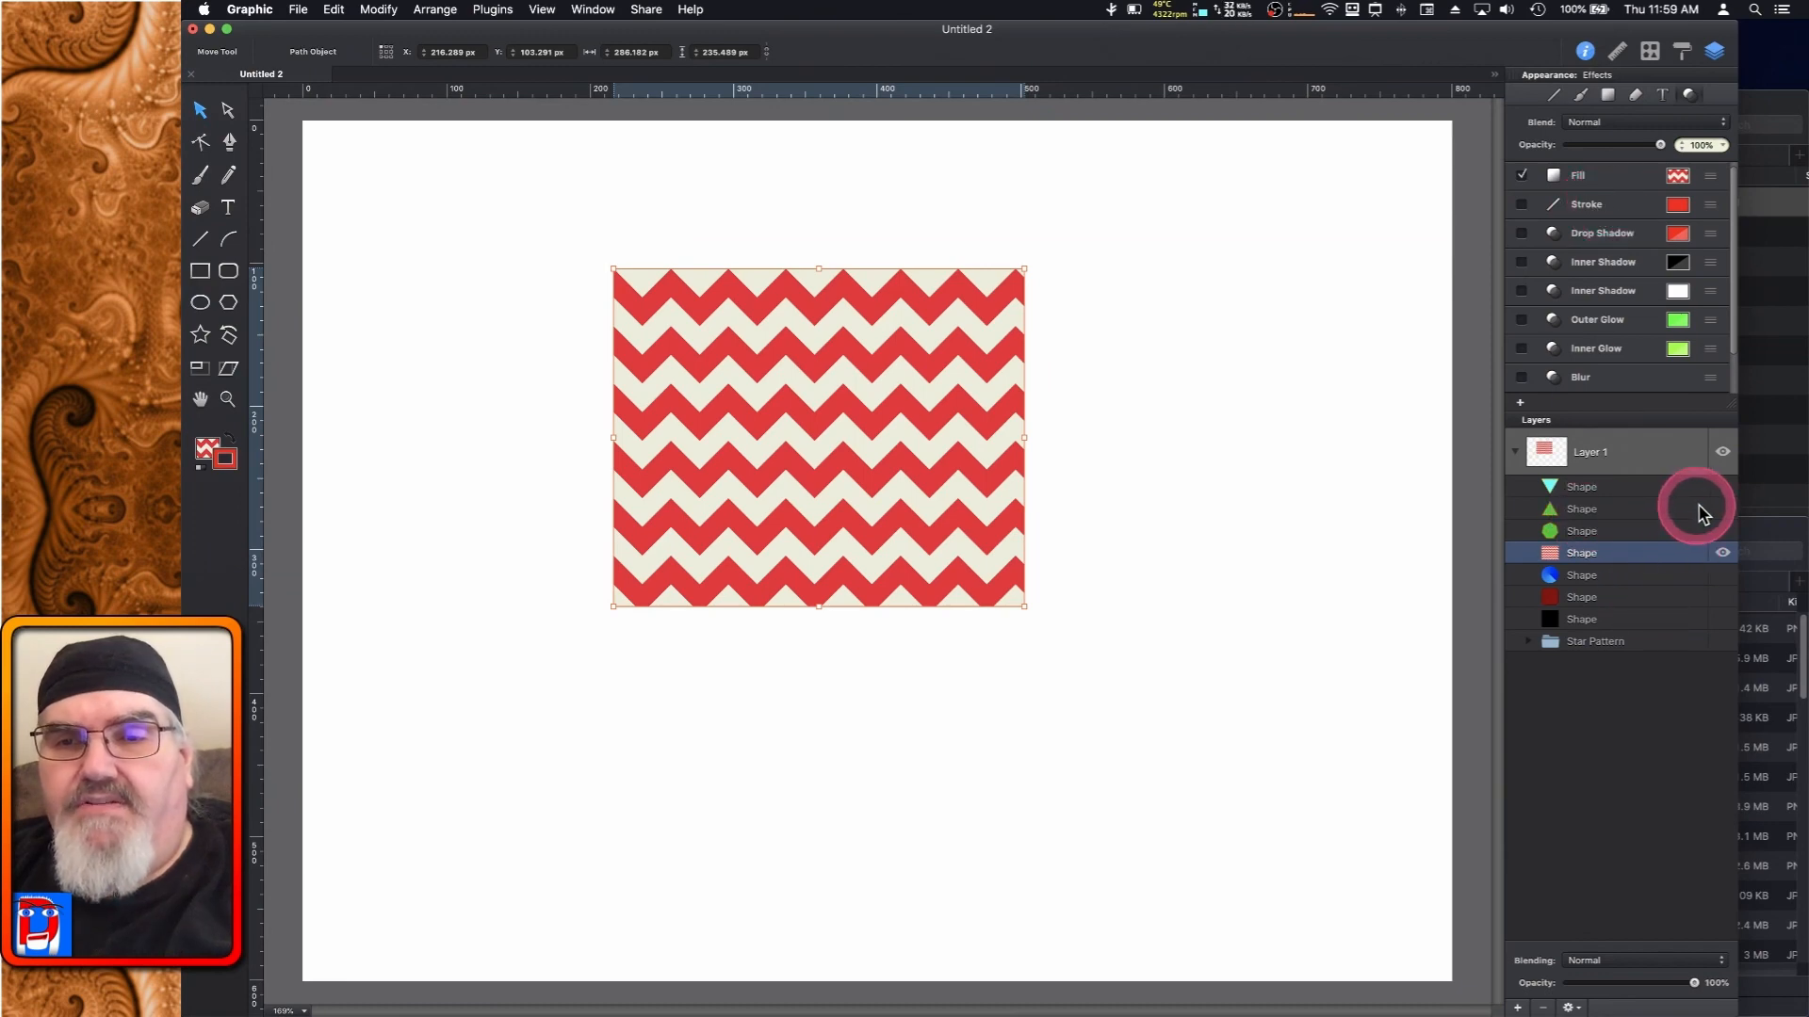
Make the cyan and green triangles visible, and copy the cyan triangle's style
click(1722, 486)
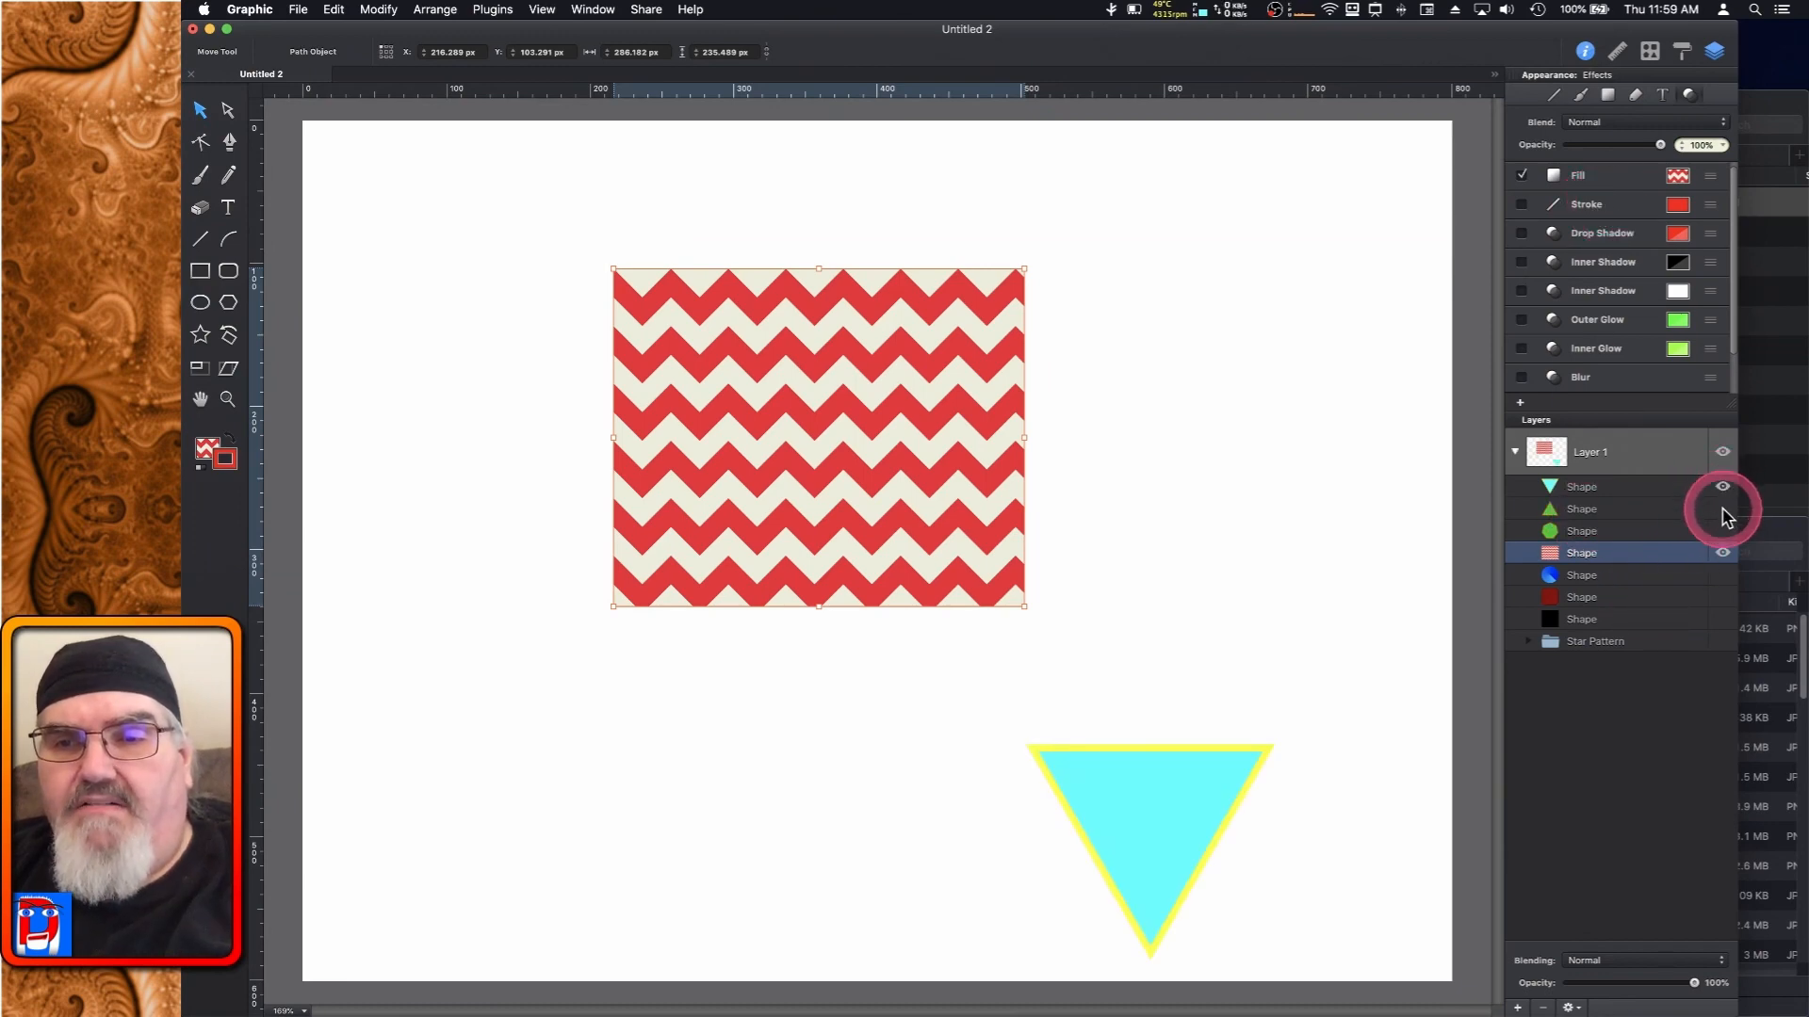
click(1722, 510)
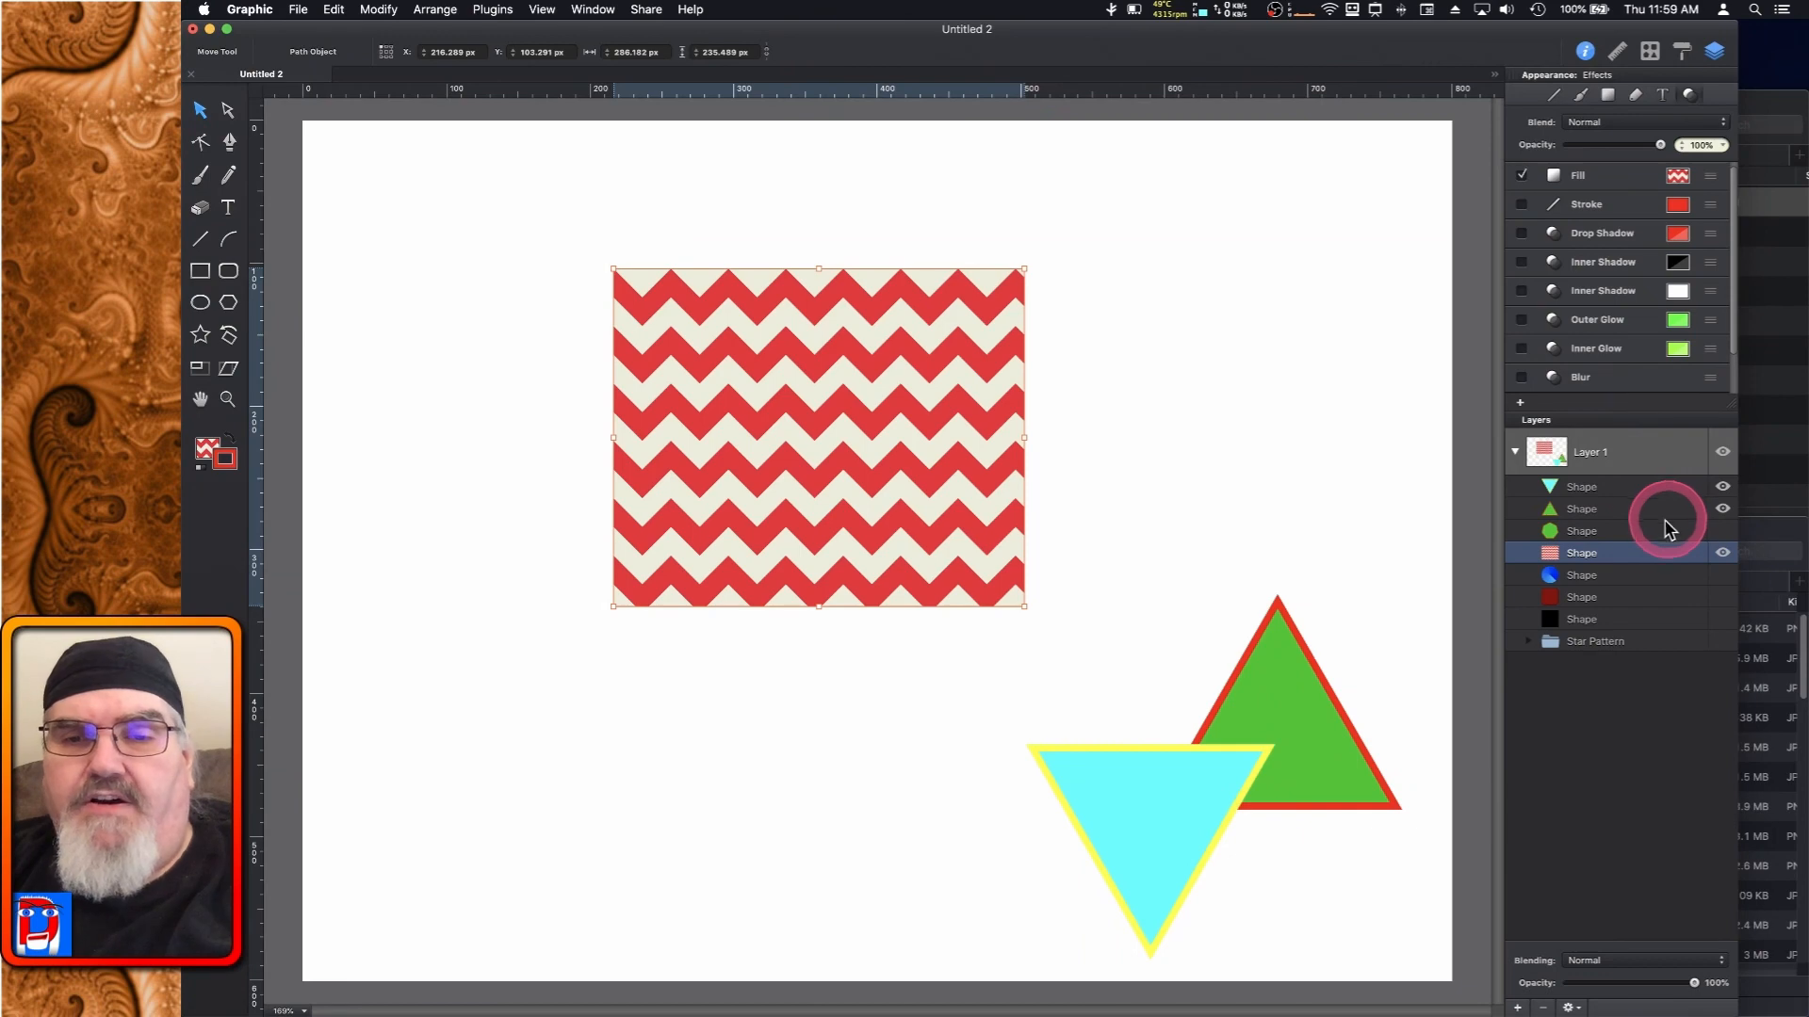
click(1172, 808)
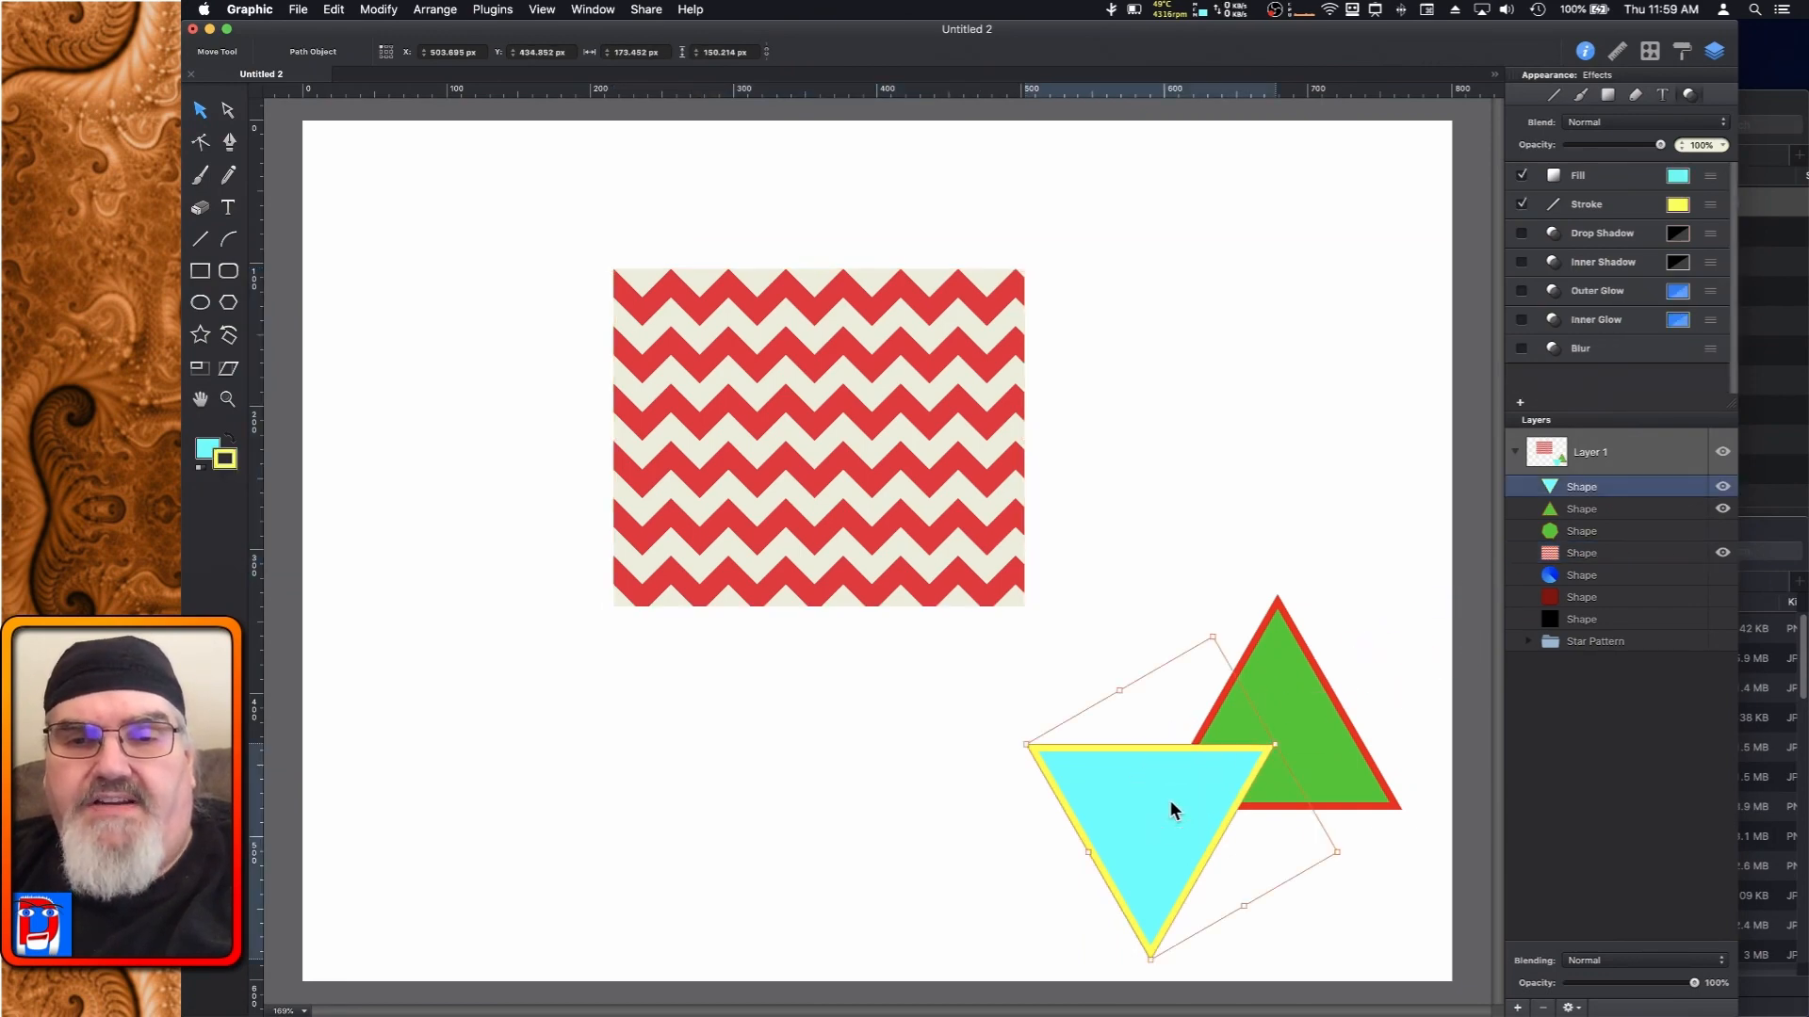
right_click(1172, 809)
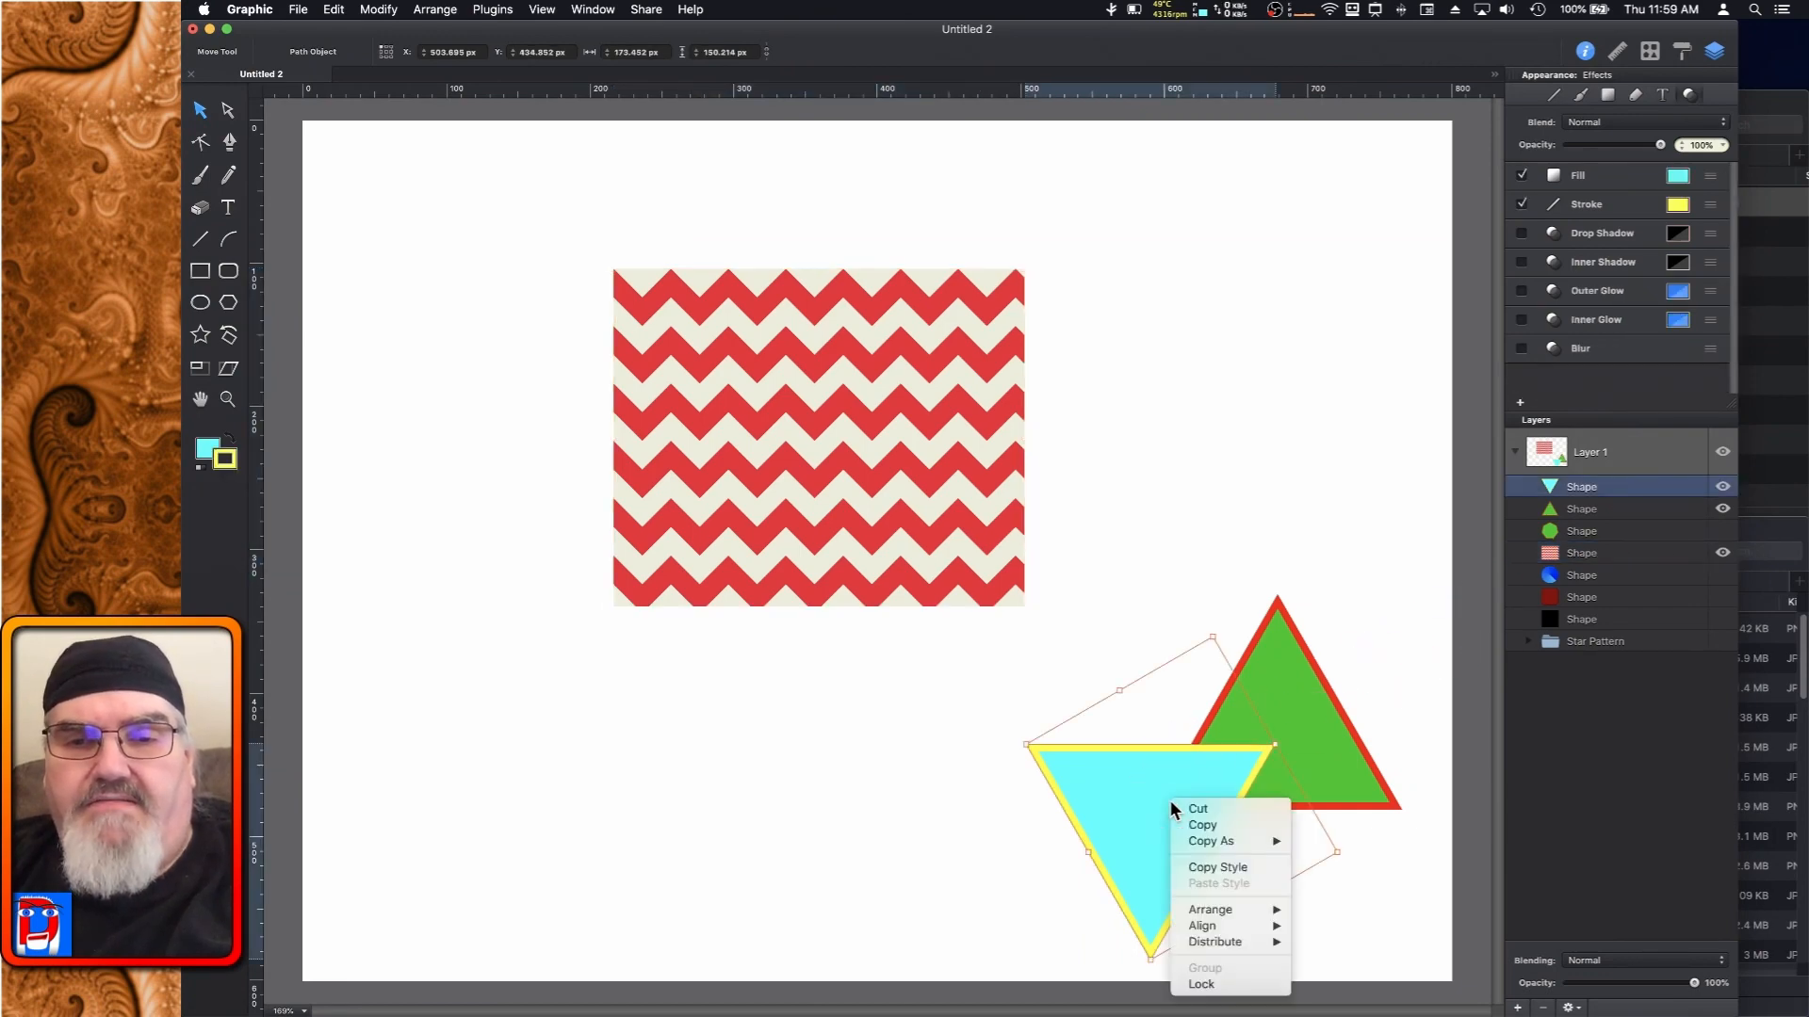
click(1225, 866)
Paste the copied style onto the zigzag rectangle
right_click(892, 405)
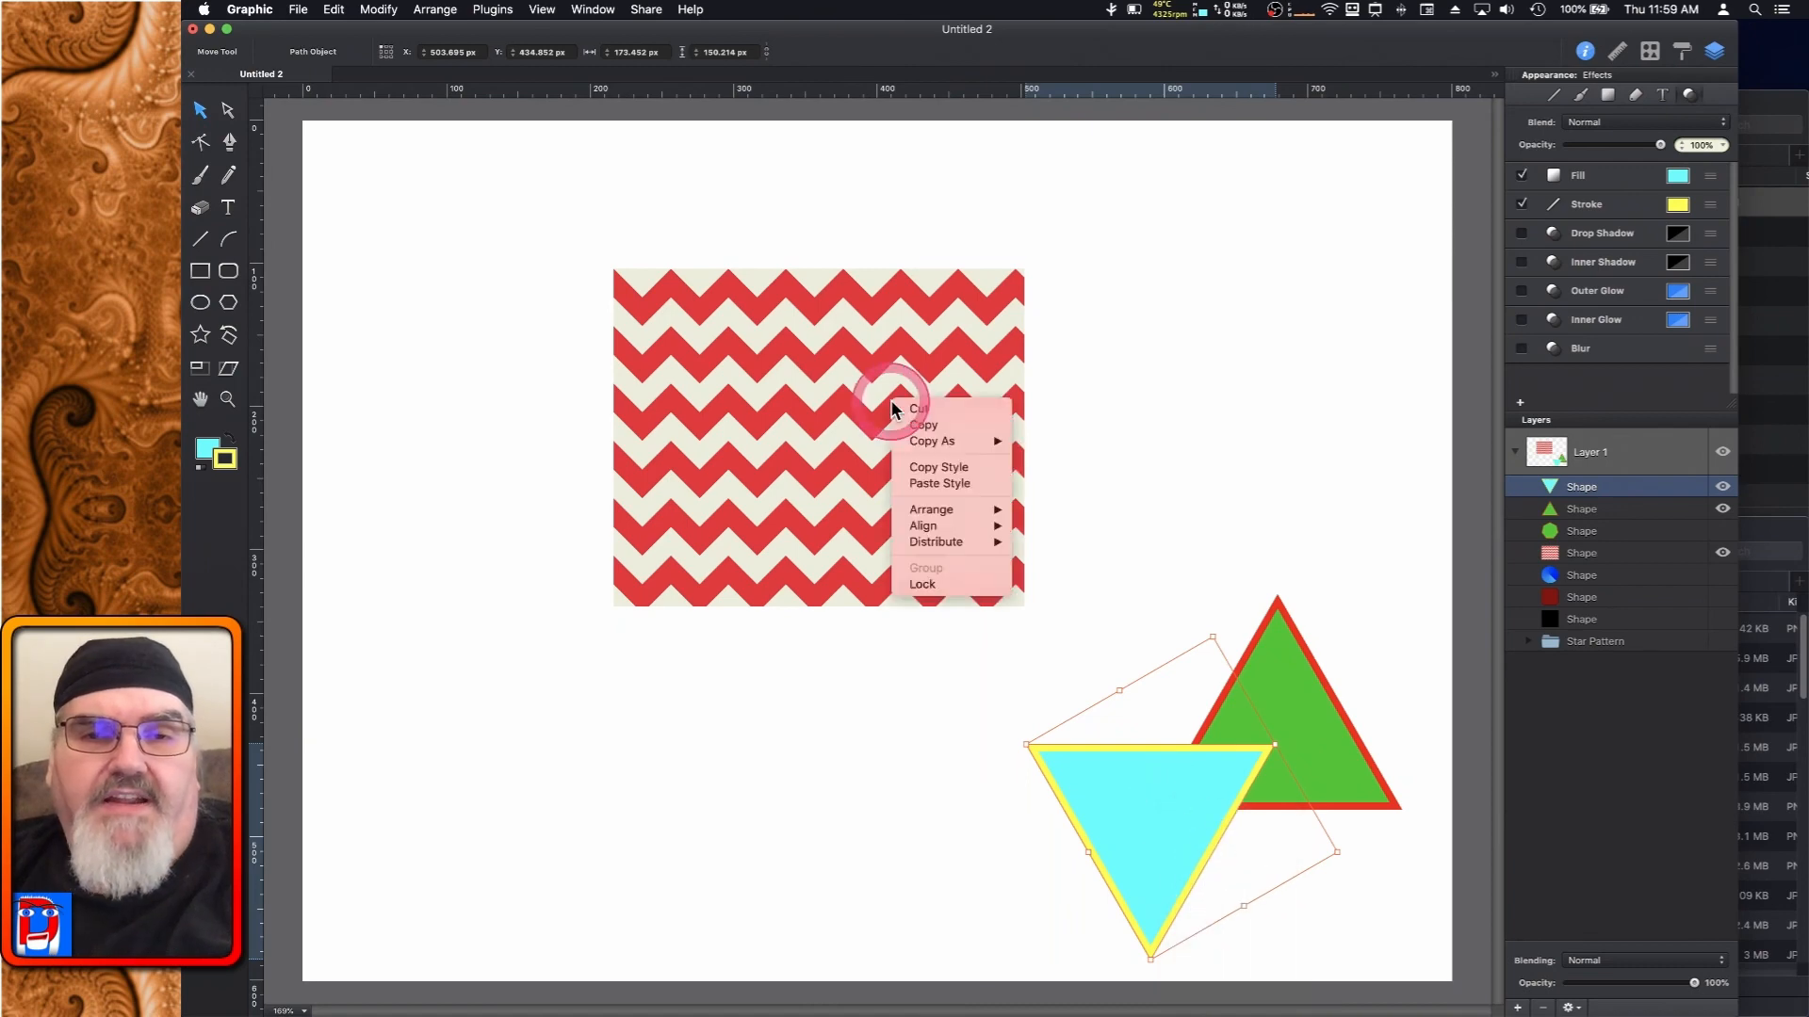
click(958, 483)
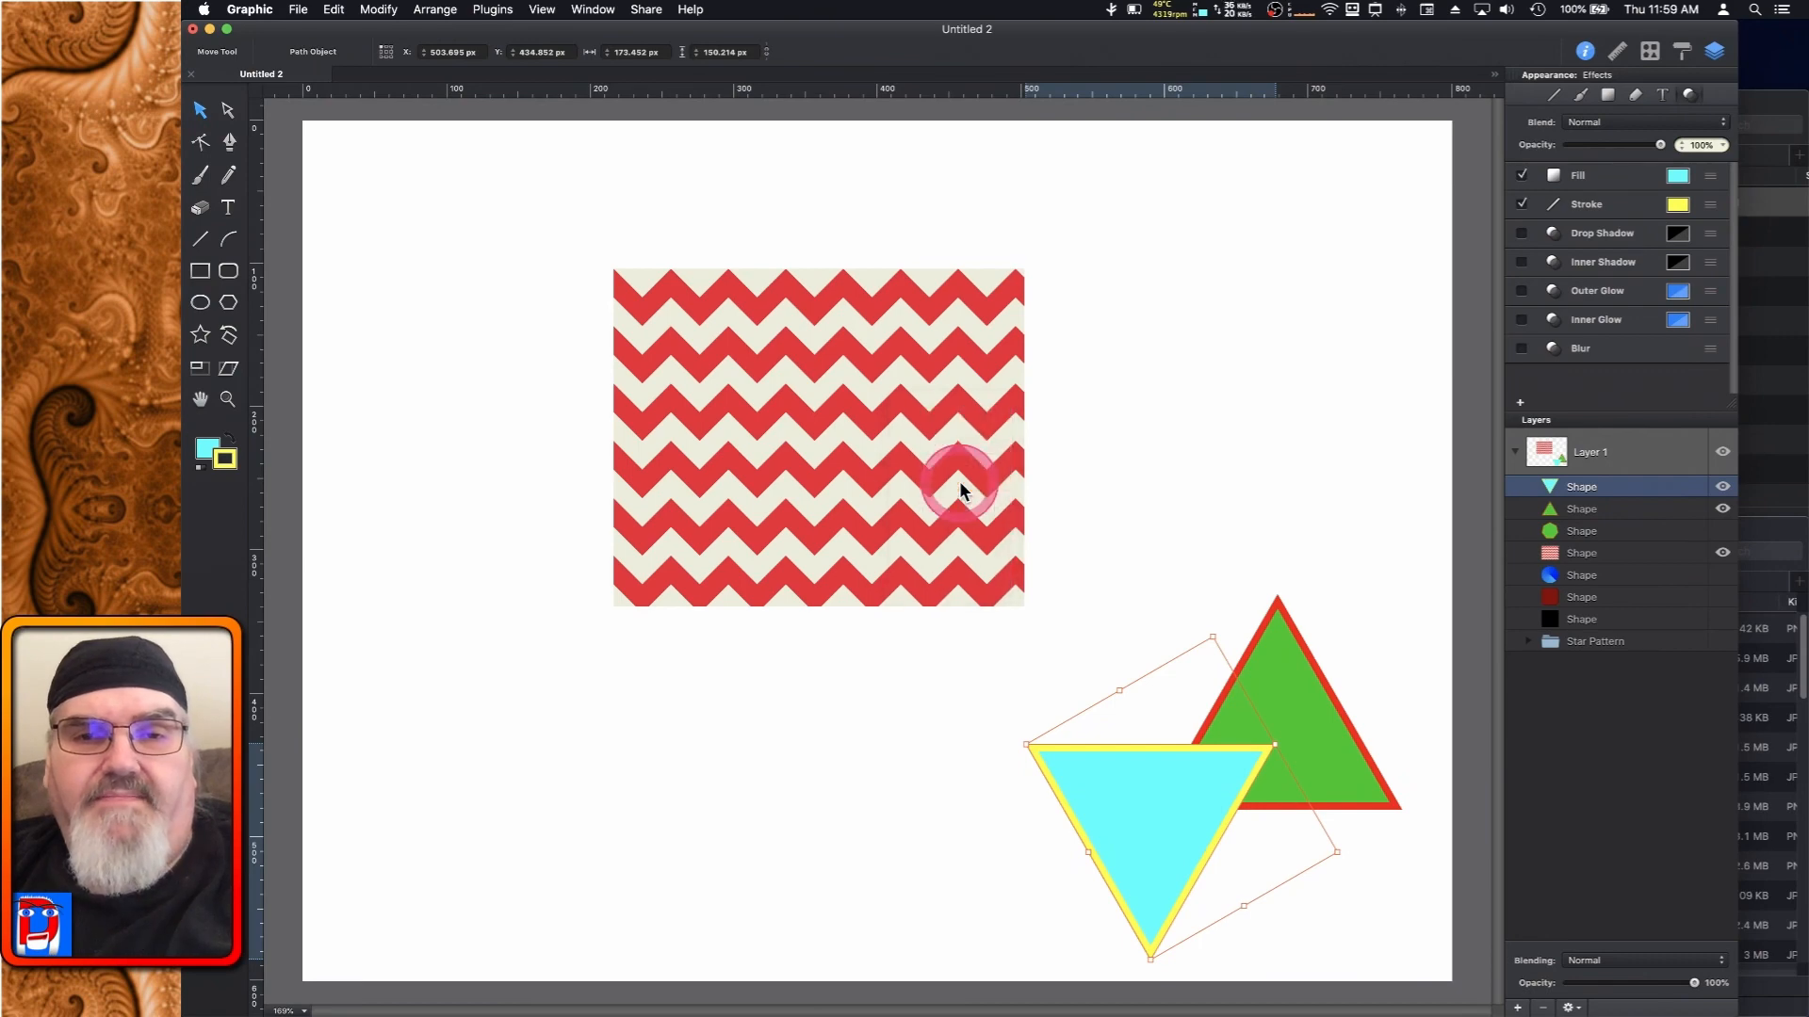
click(892, 373)
right_click(920, 375)
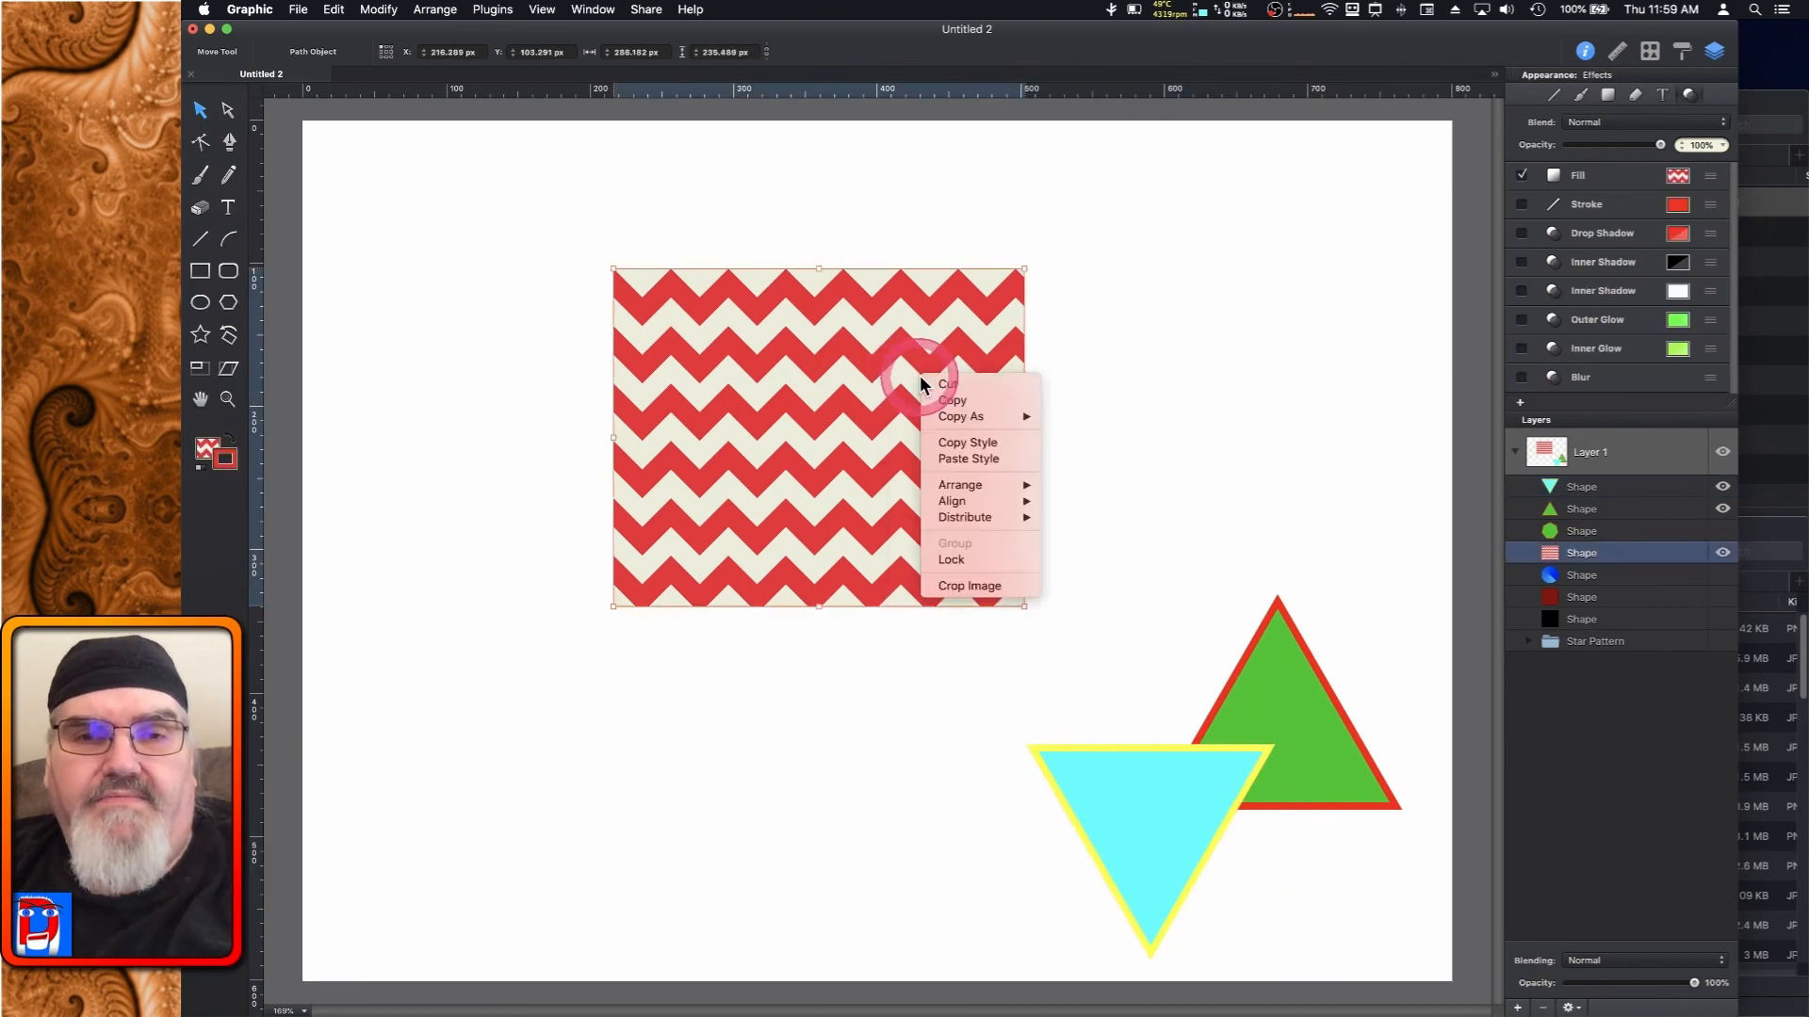
click(980, 457)
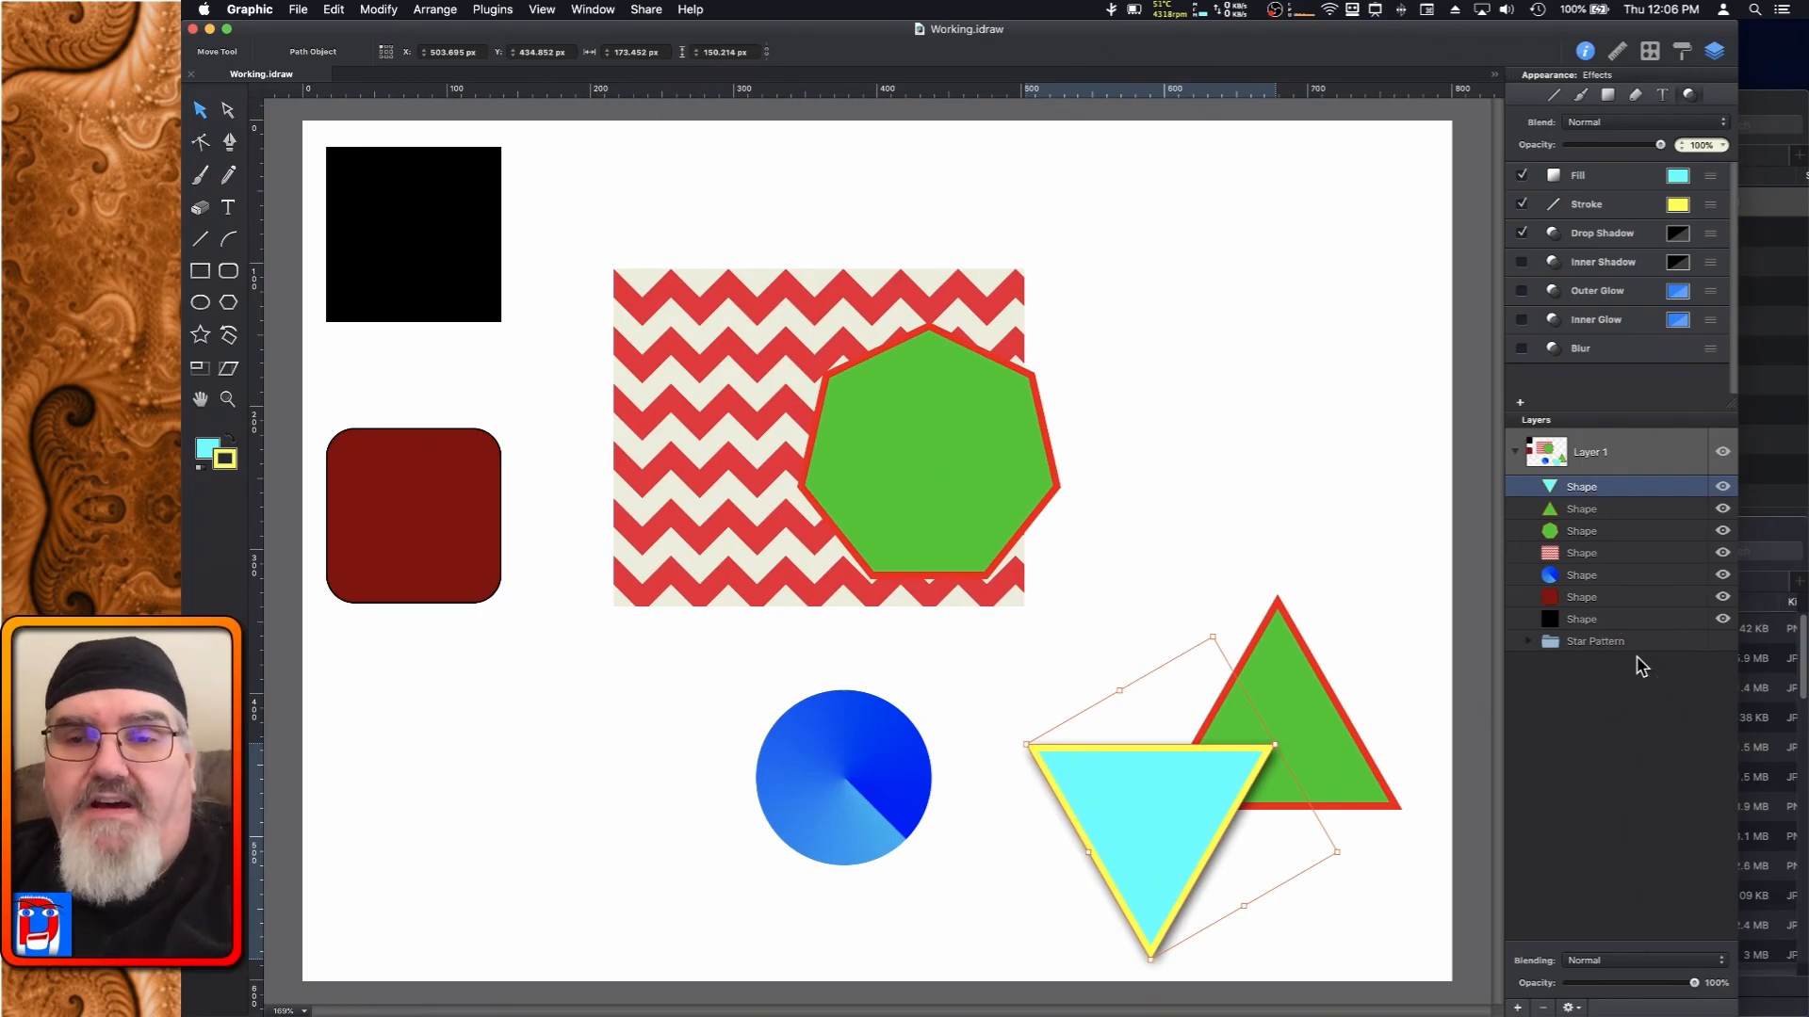
Copy the cyan triangle's drop shadow and paste it onto the green triangle
right_click(1609, 242)
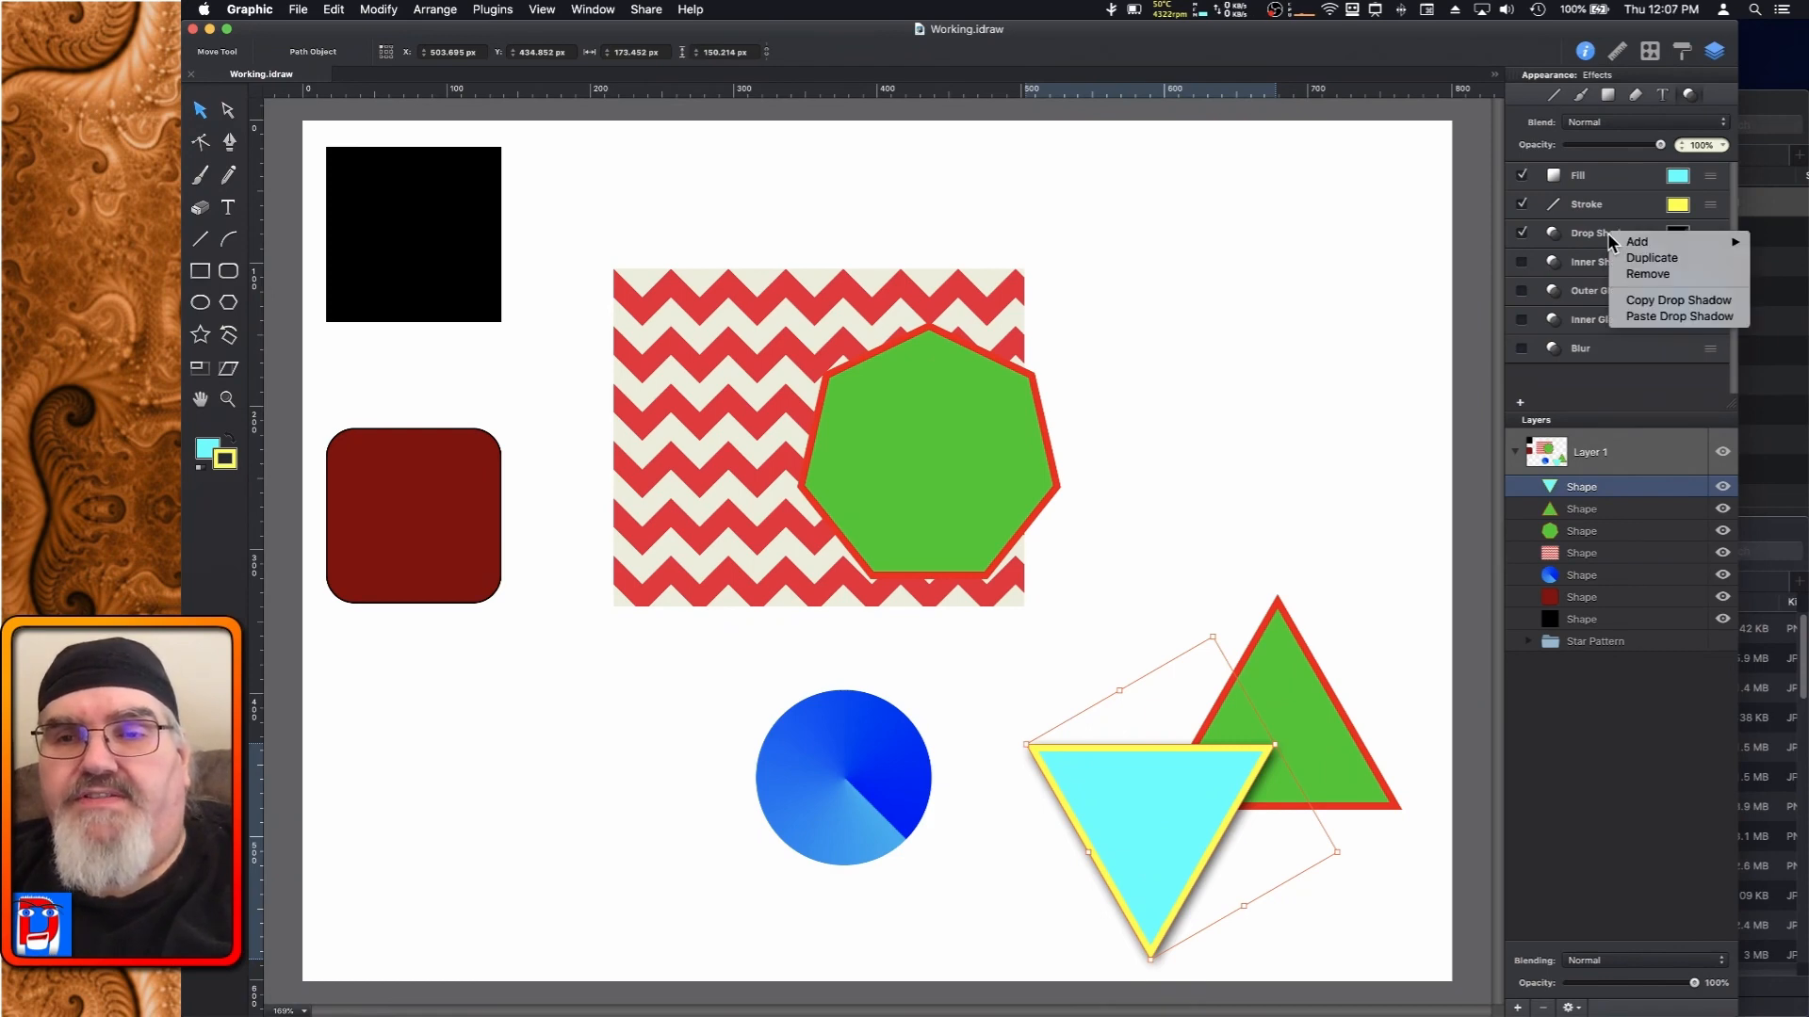
click(1674, 303)
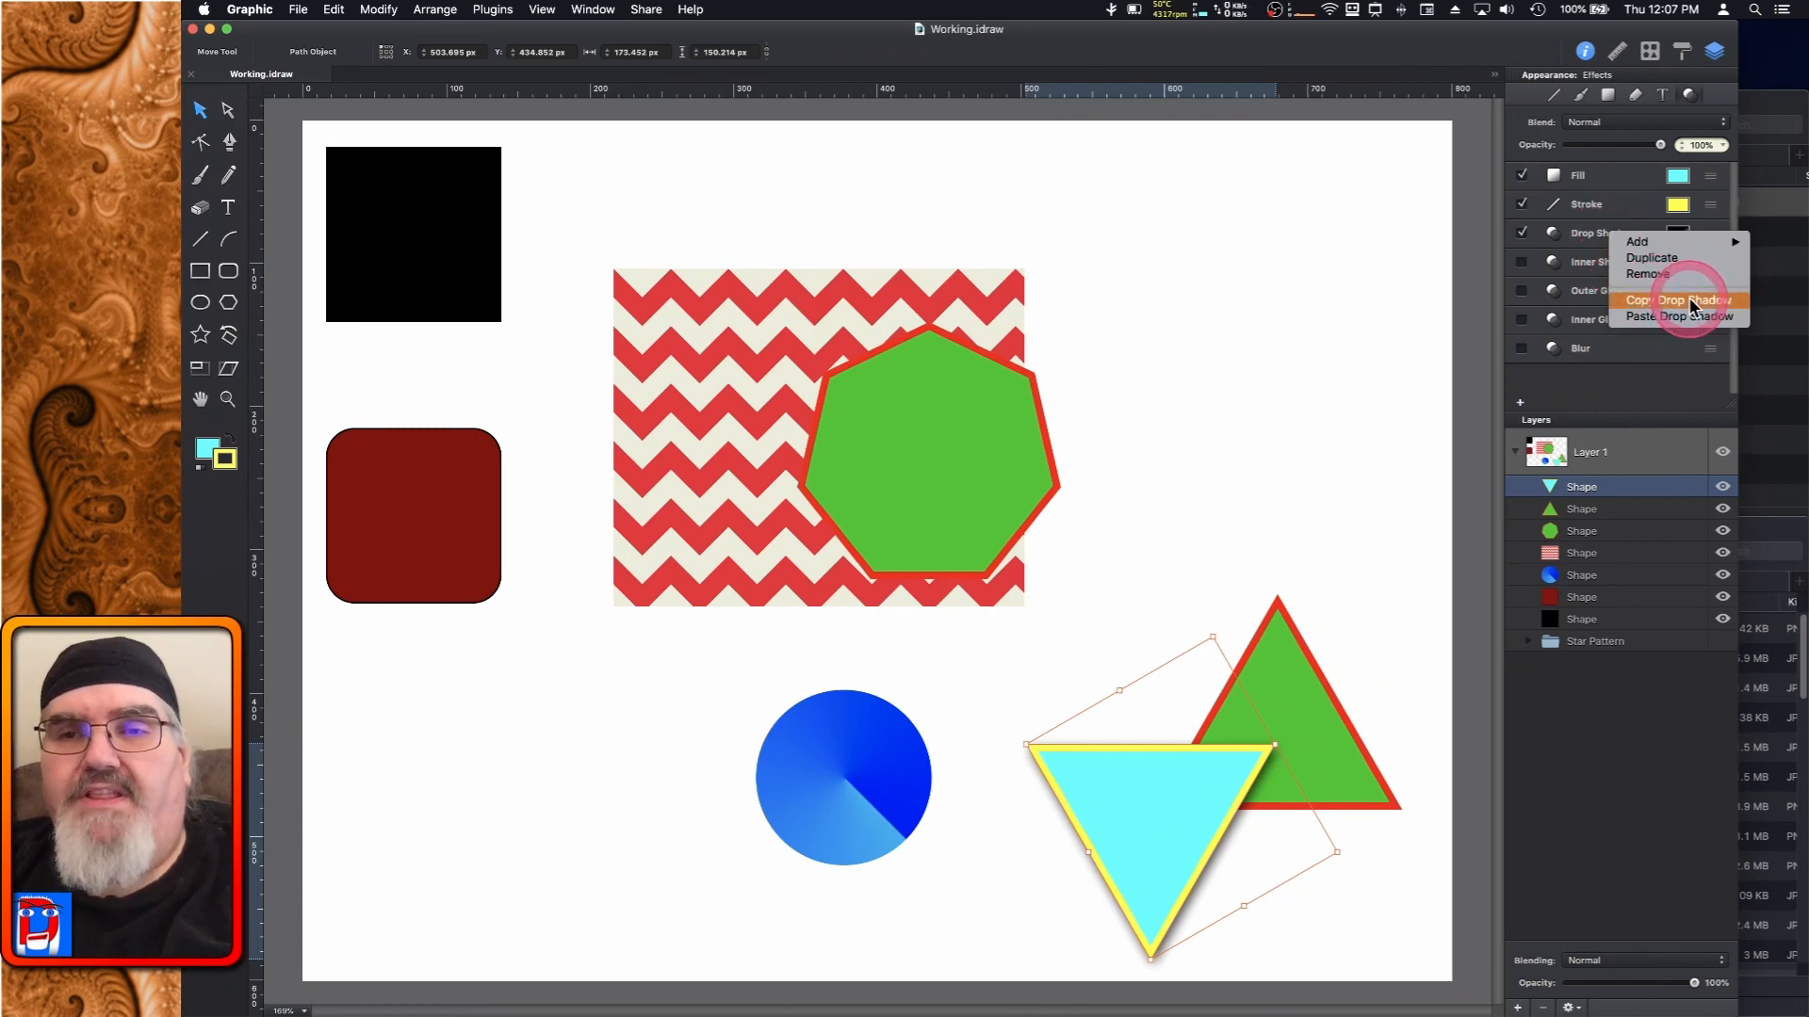
click(1689, 299)
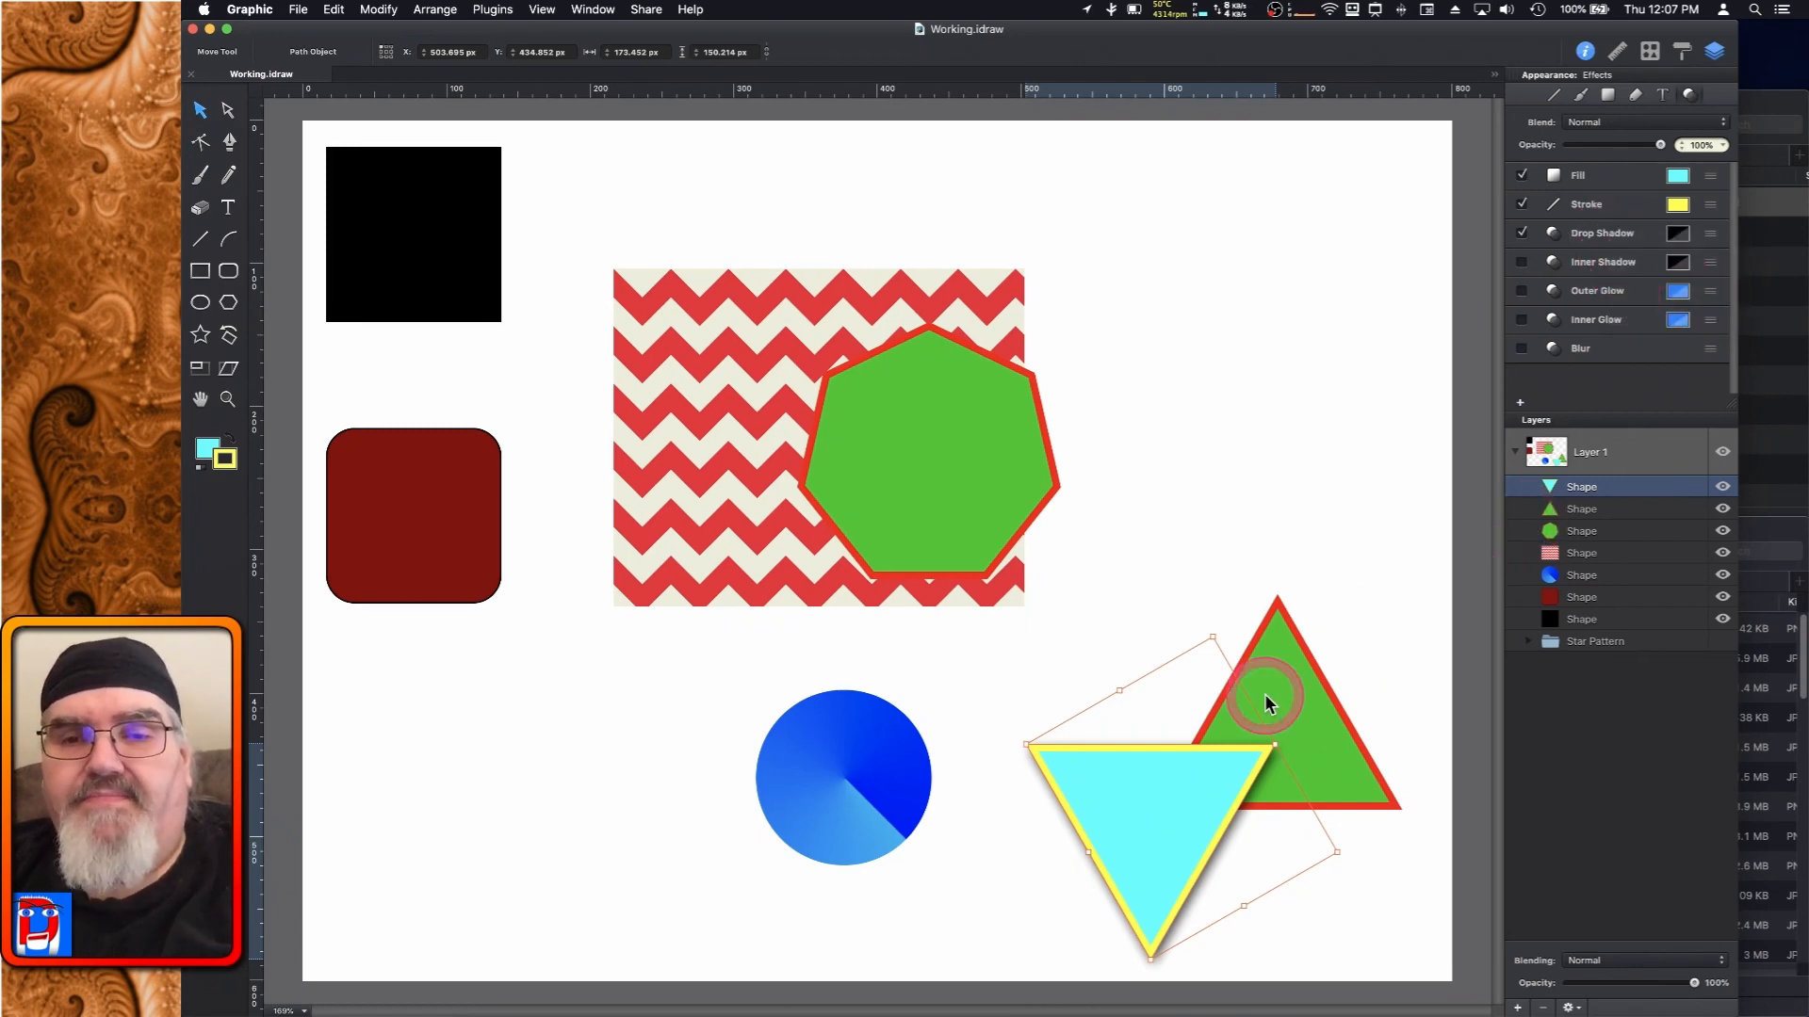
click(1303, 657)
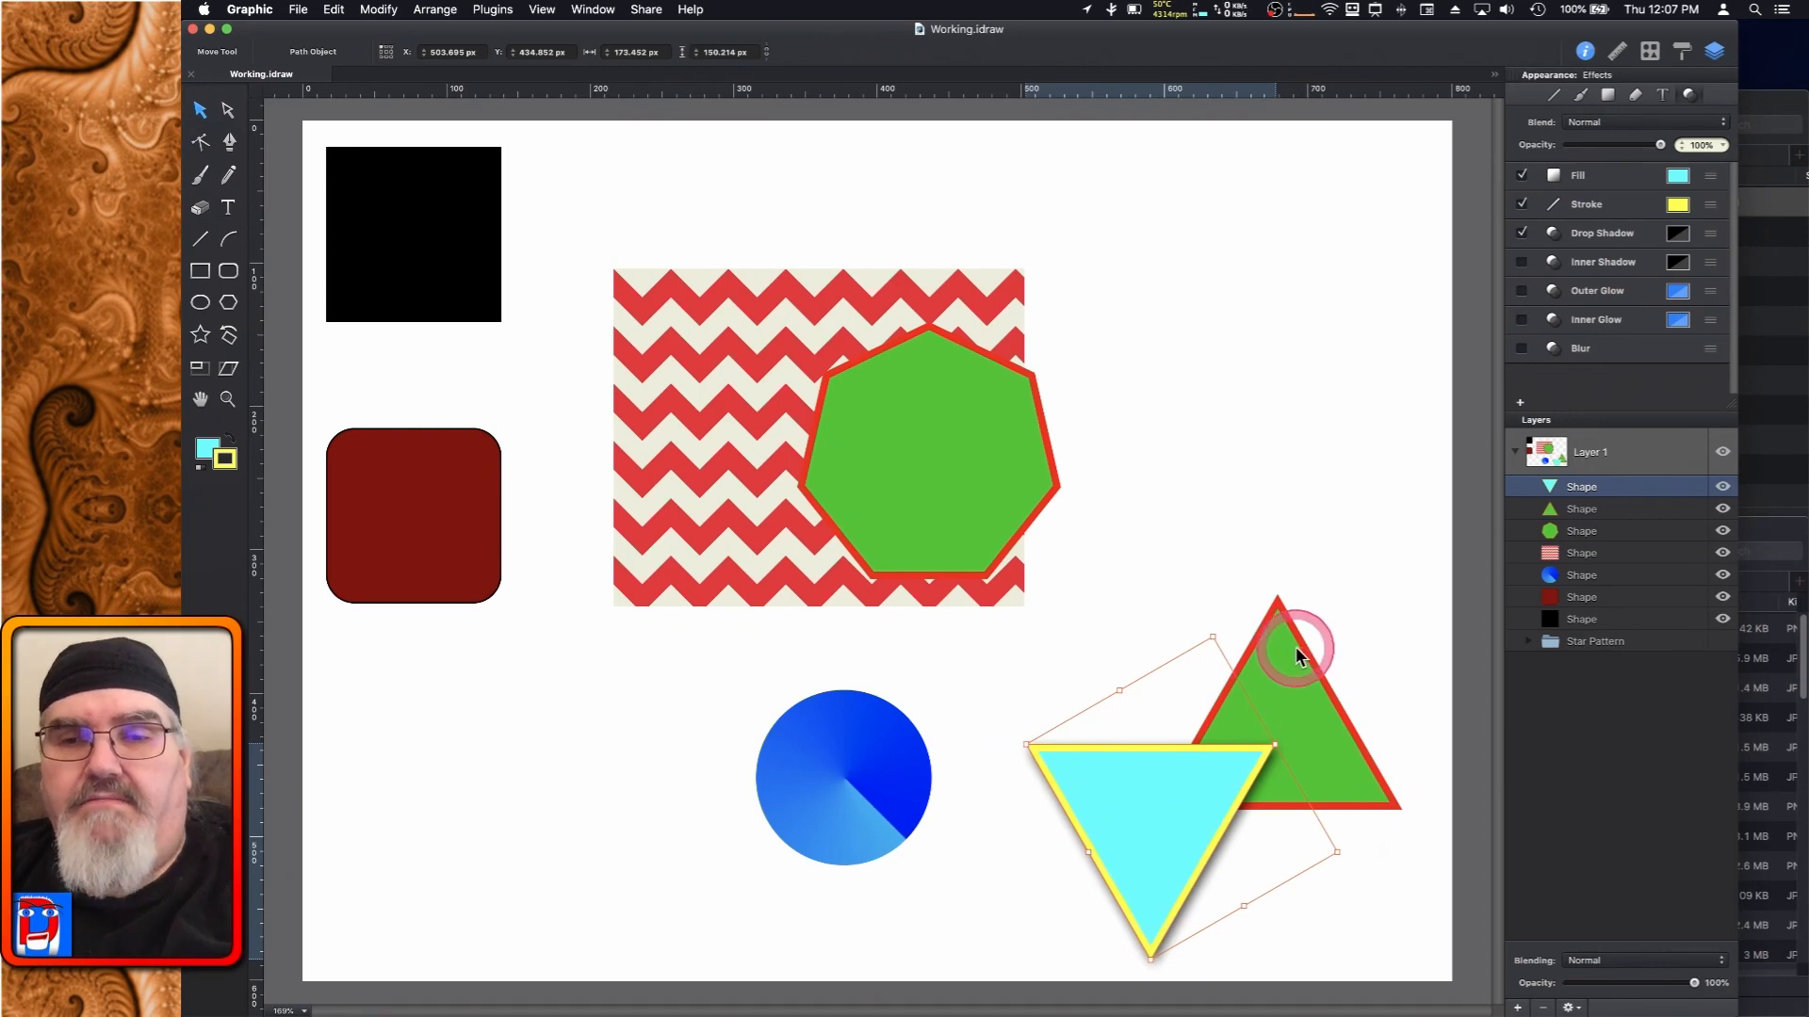
click(1296, 647)
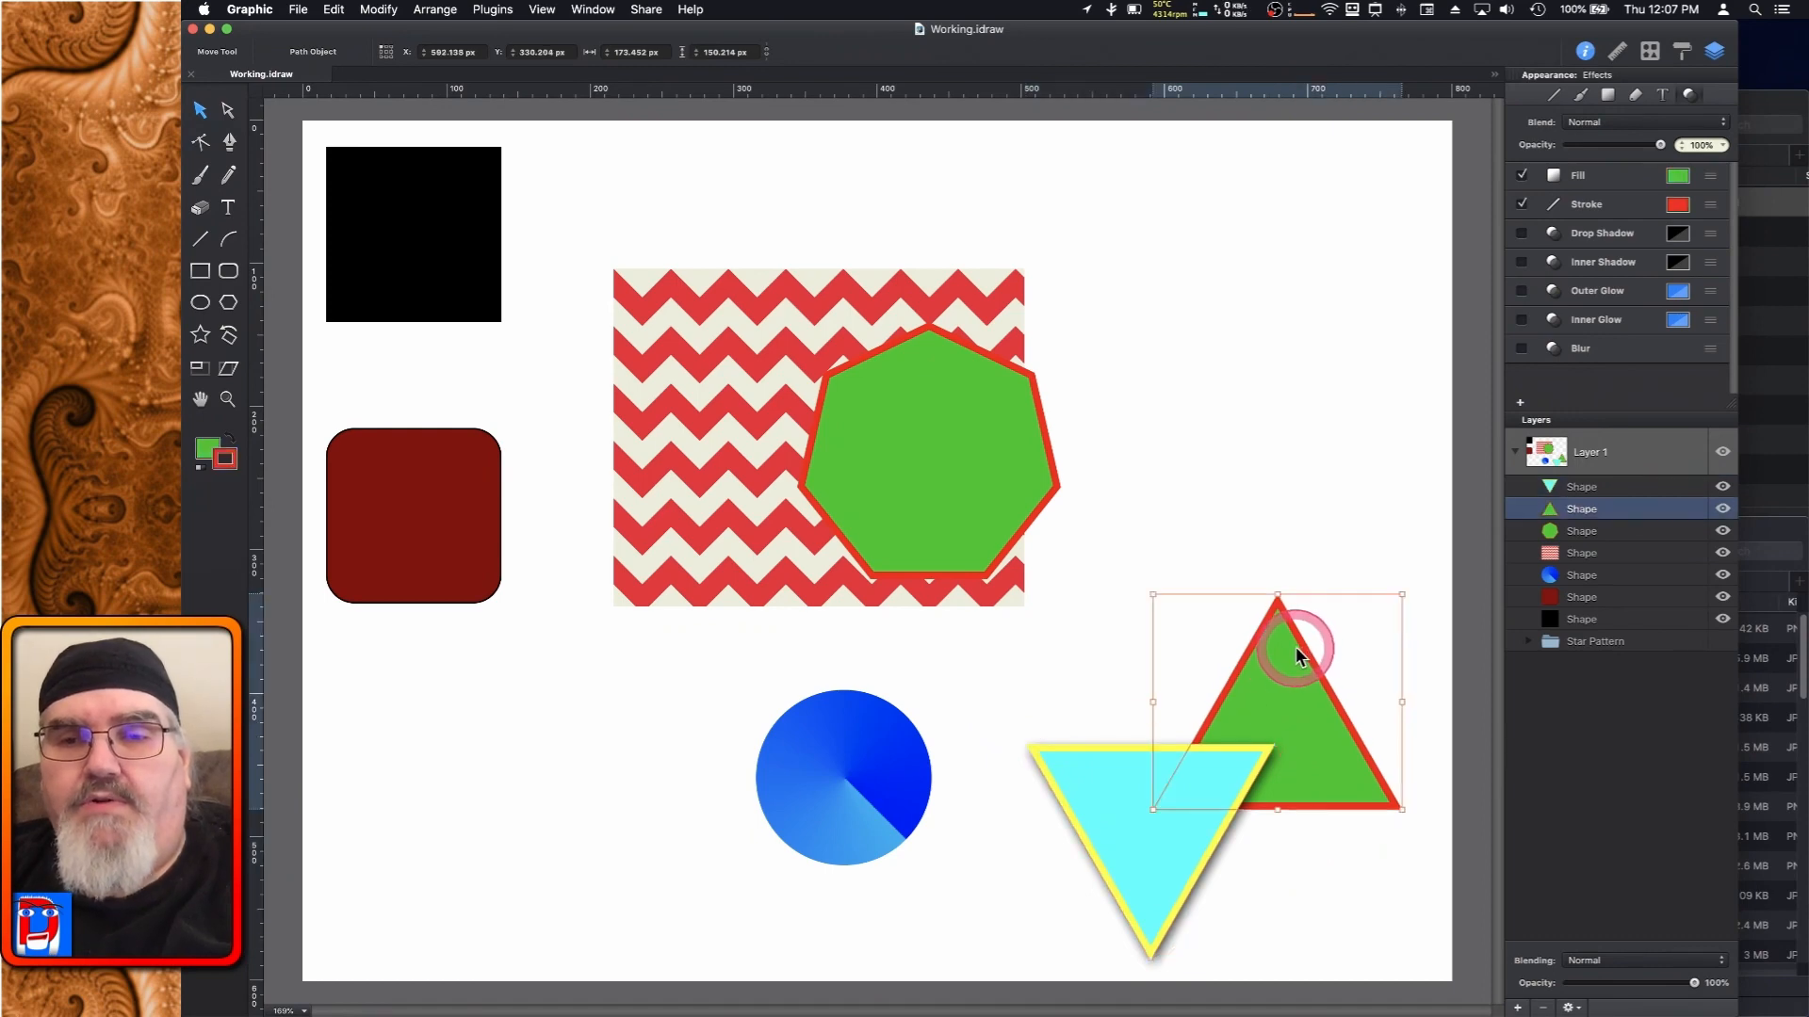
right_click(1621, 238)
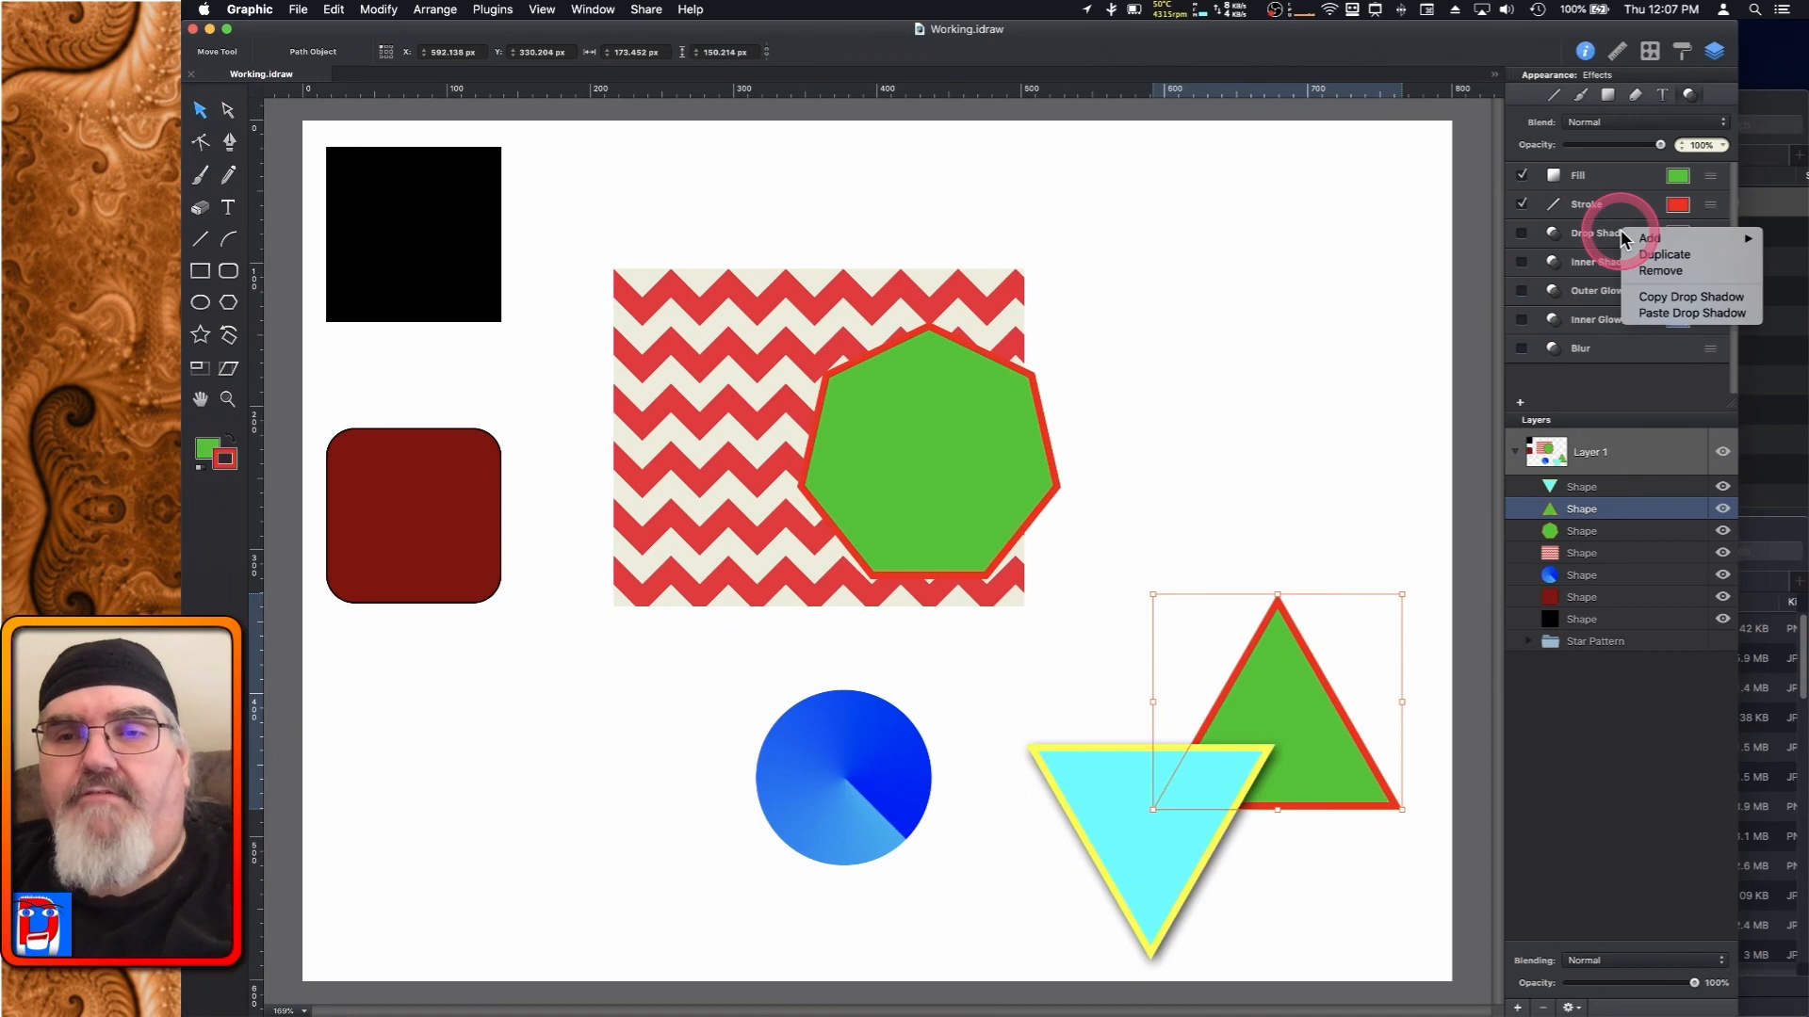
click(1673, 313)
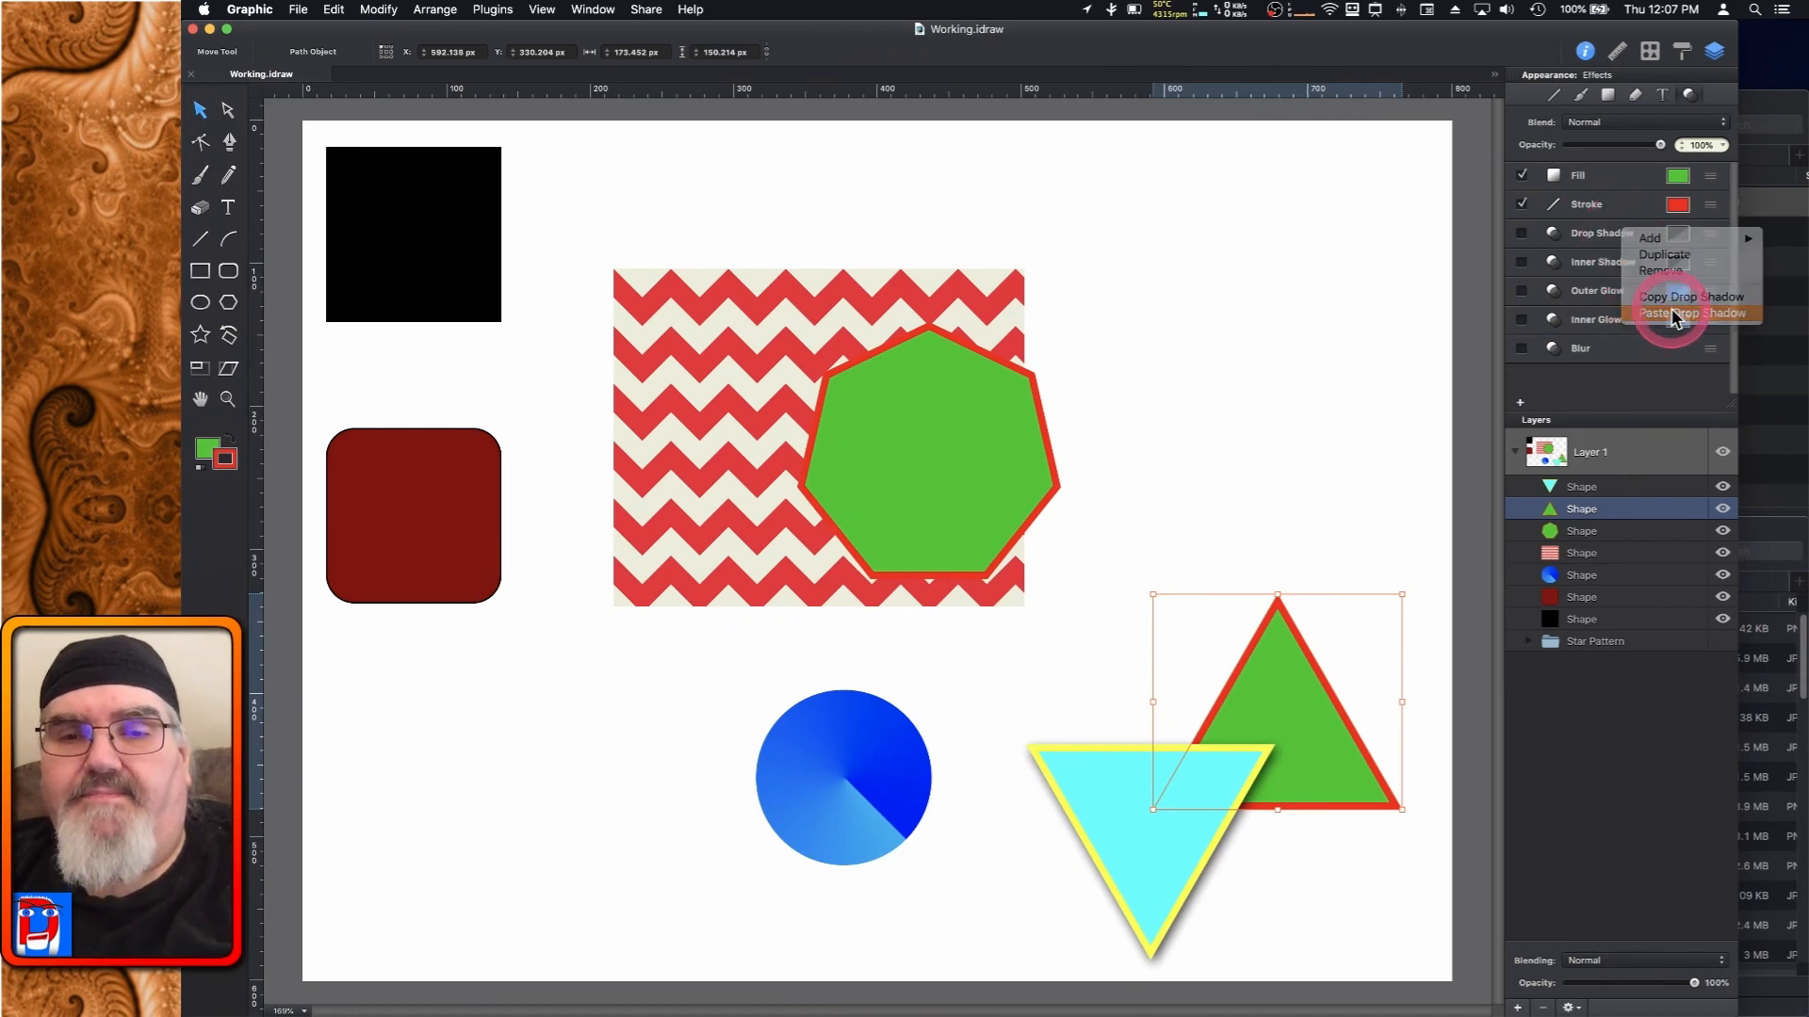
Paste the copied drop shadow onto the green heptagon
click(1002, 430)
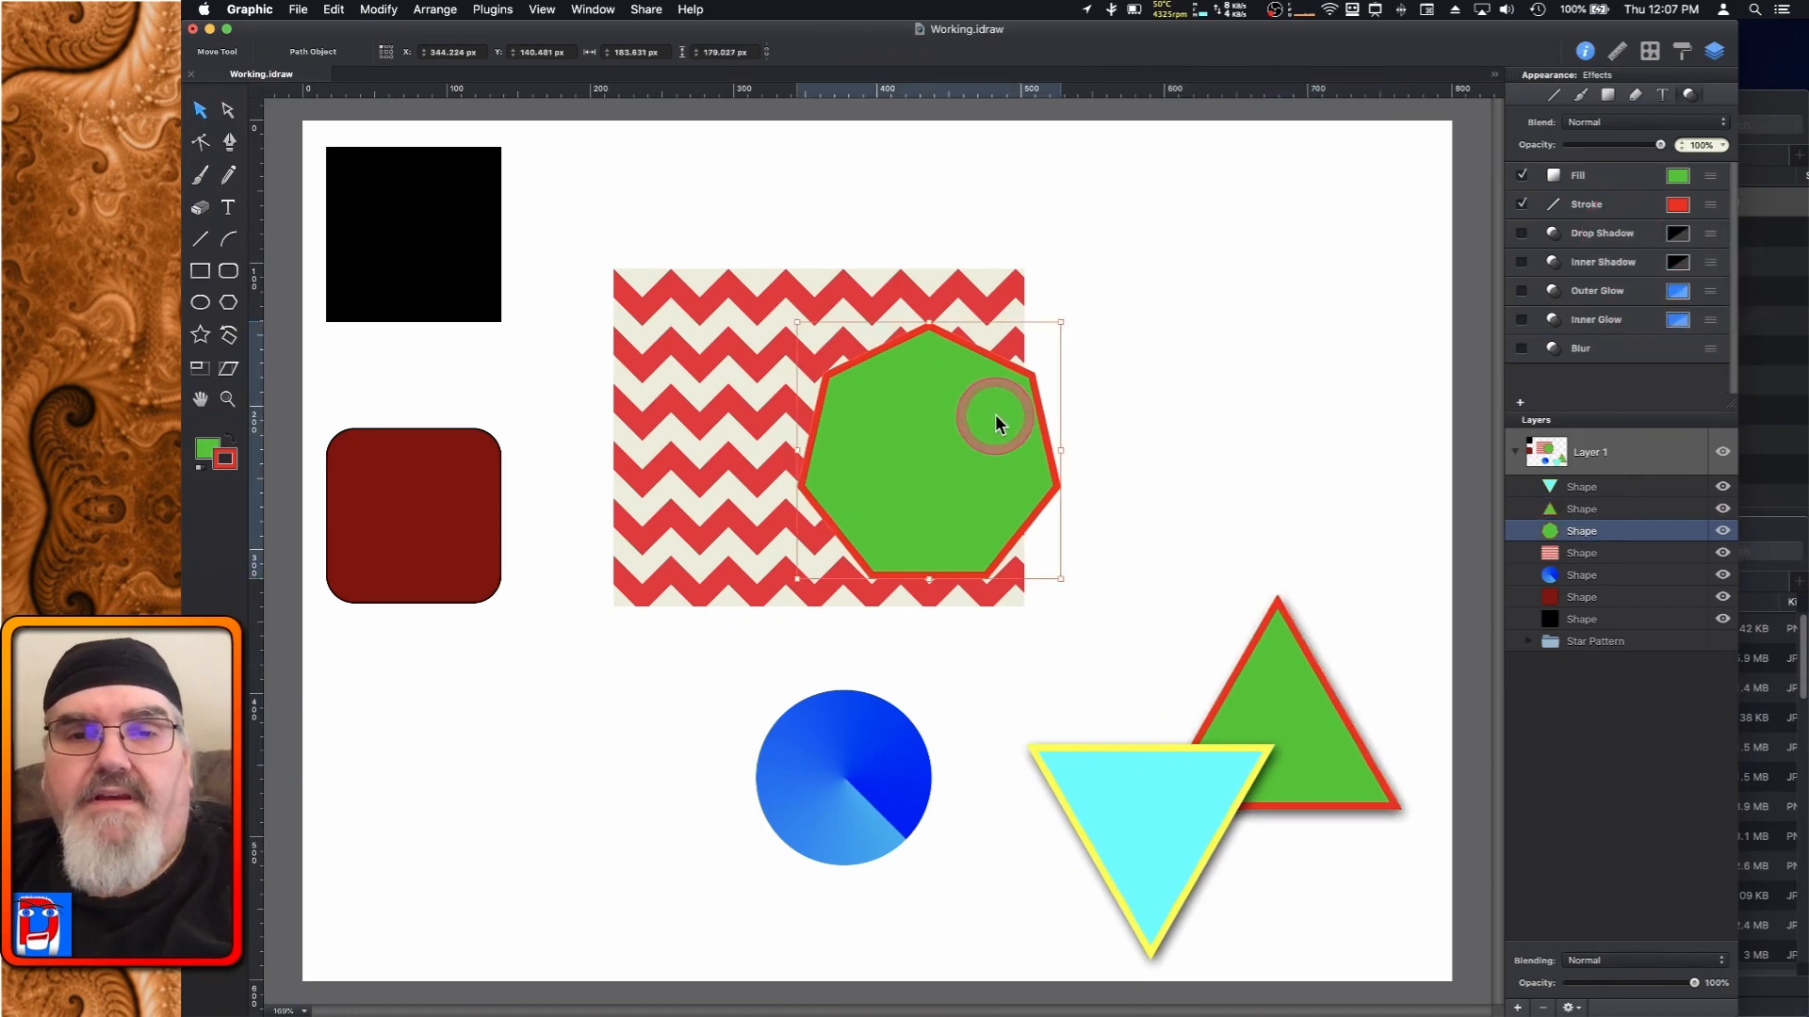
right_click(1627, 233)
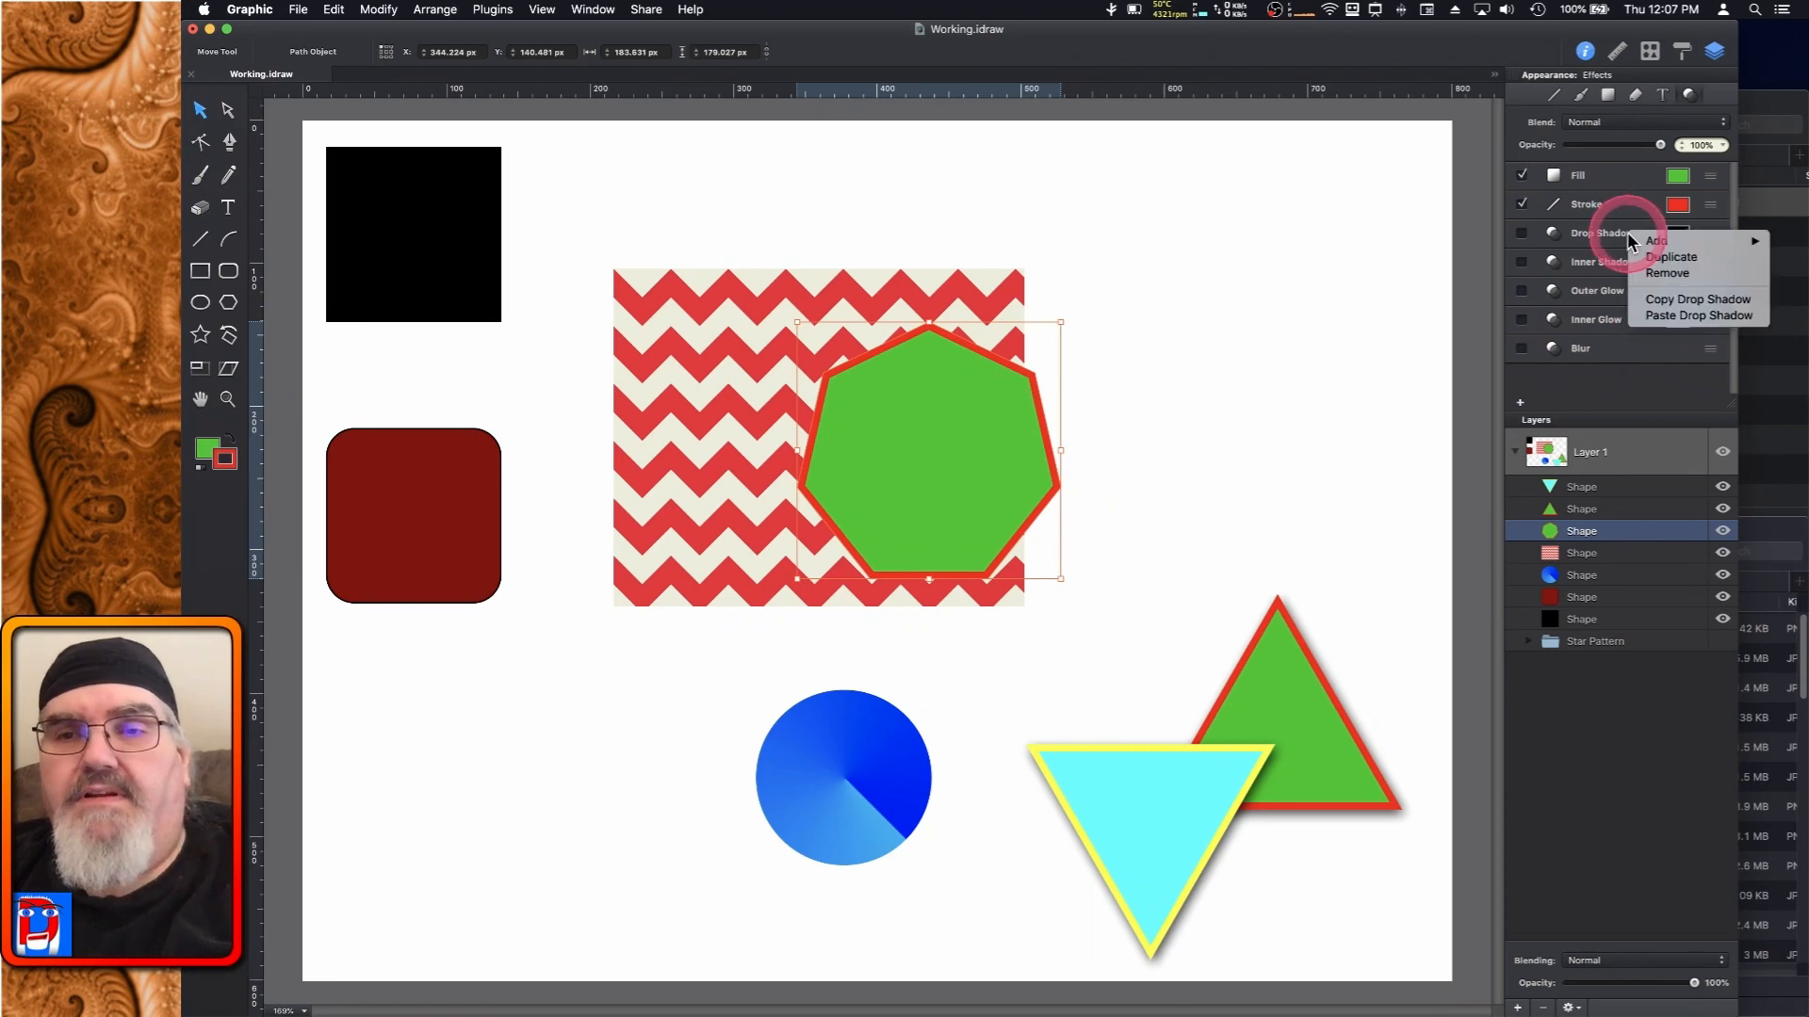
click(1691, 315)
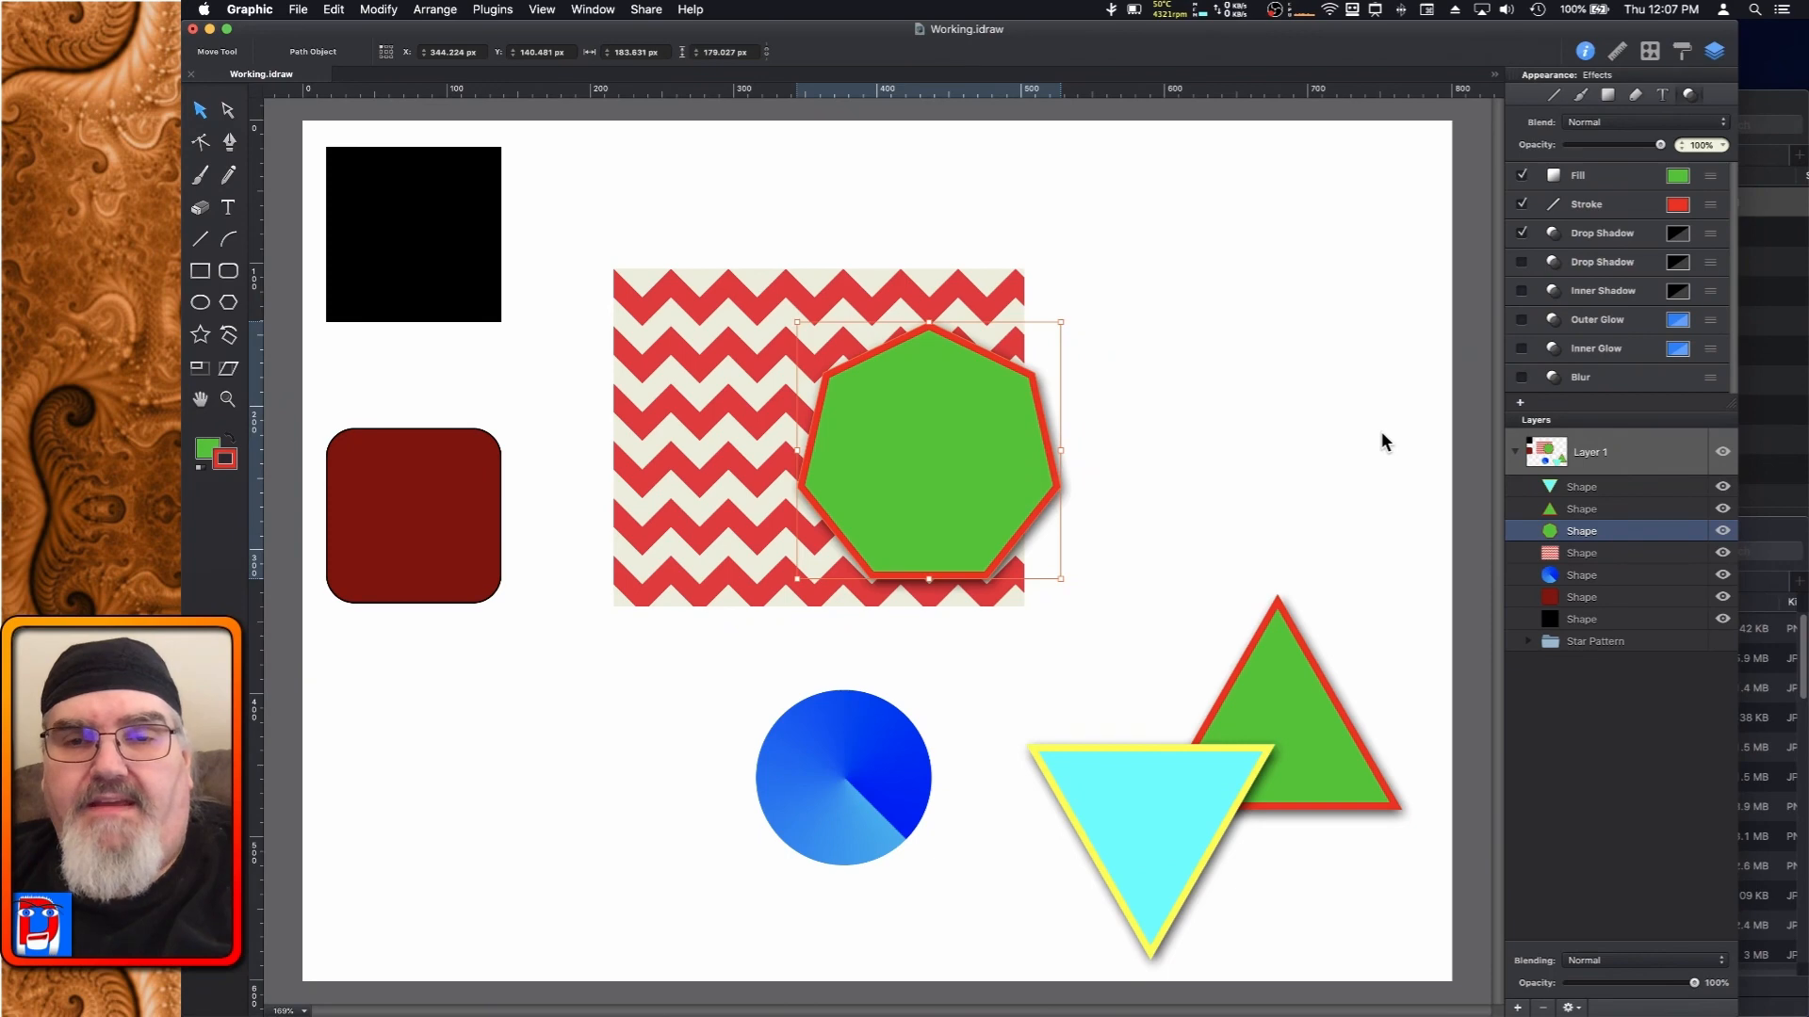
Try to paste the drop shadow onto all six shapes listed from the green triangle to the black square at once
click(1631, 509)
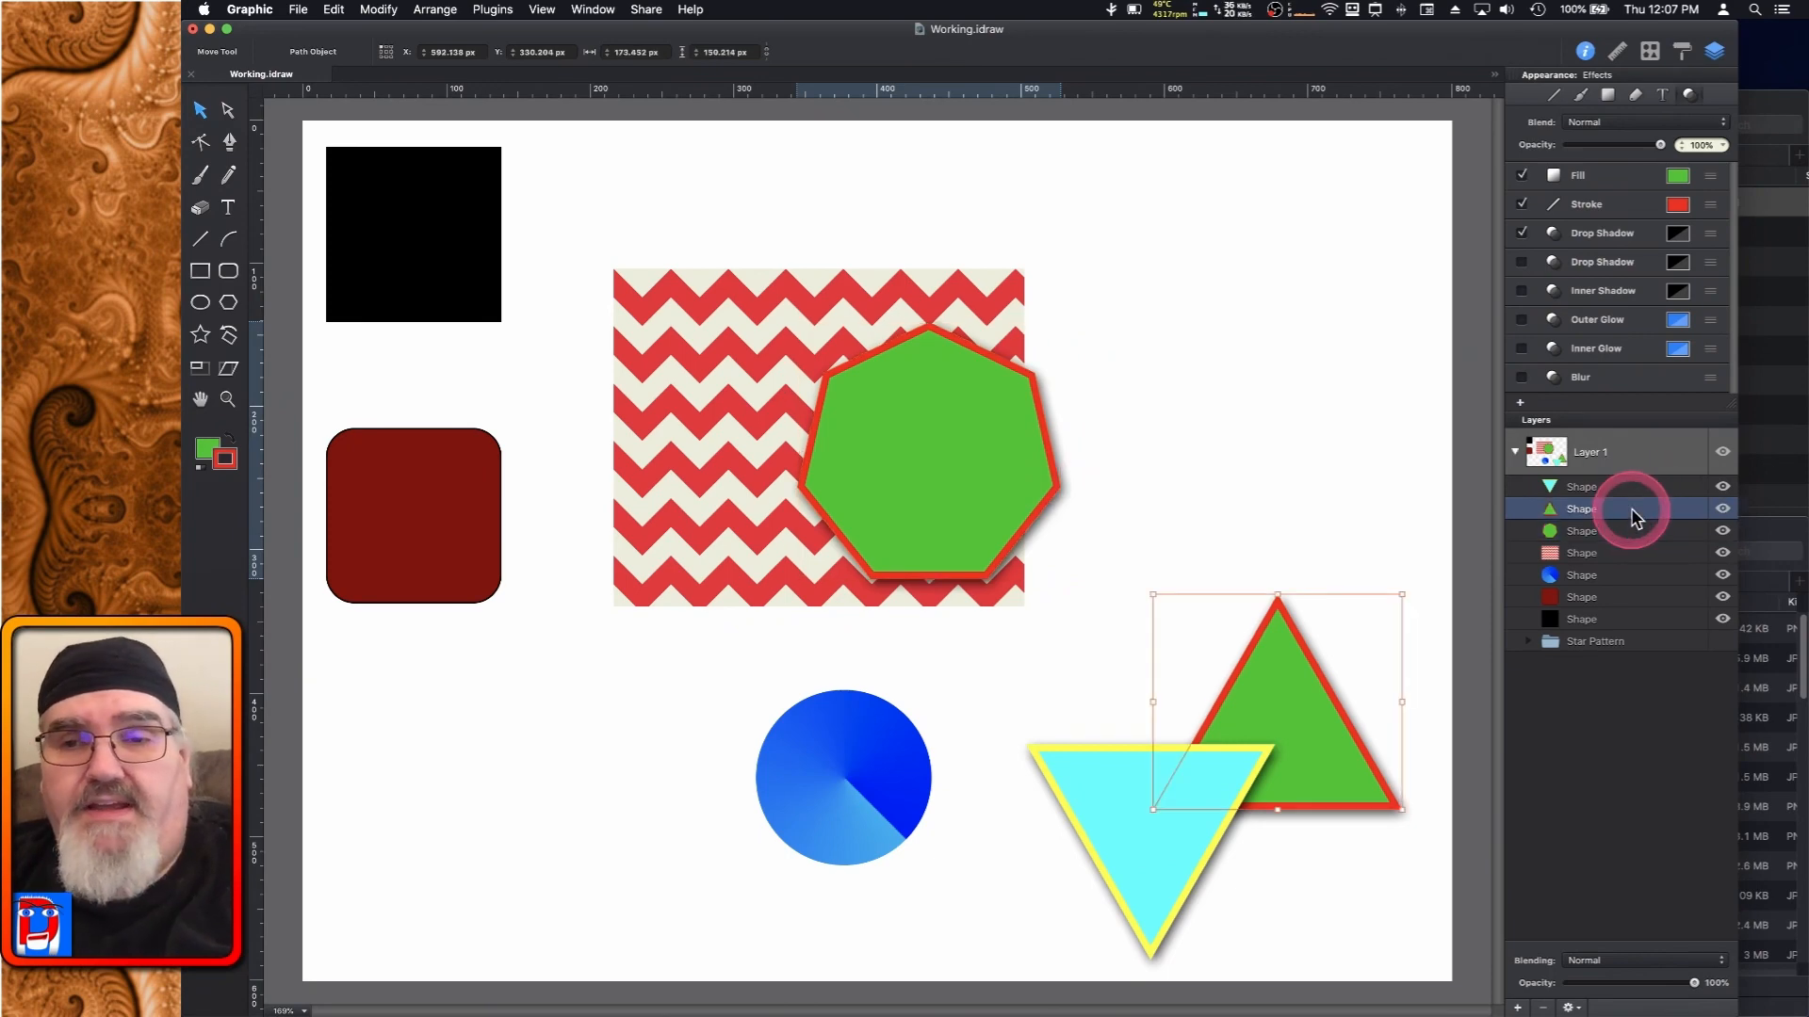
shift+click(1634, 621)
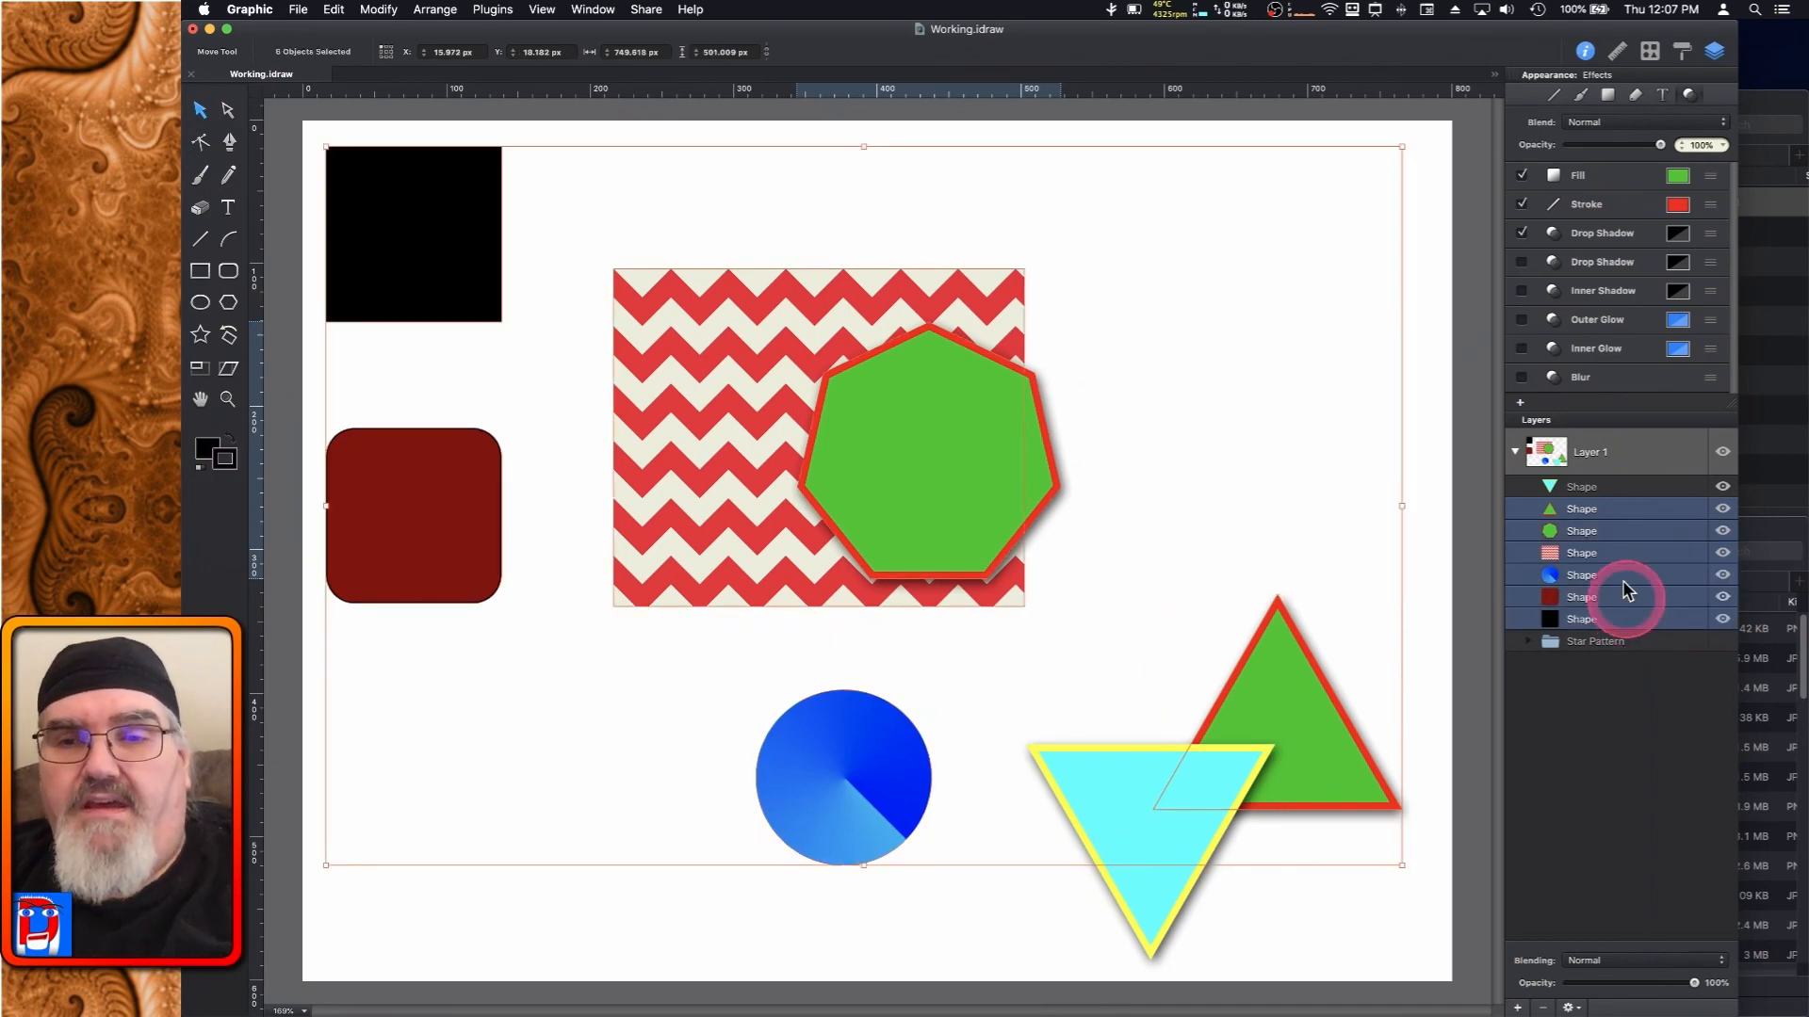
right_click(1614, 265)
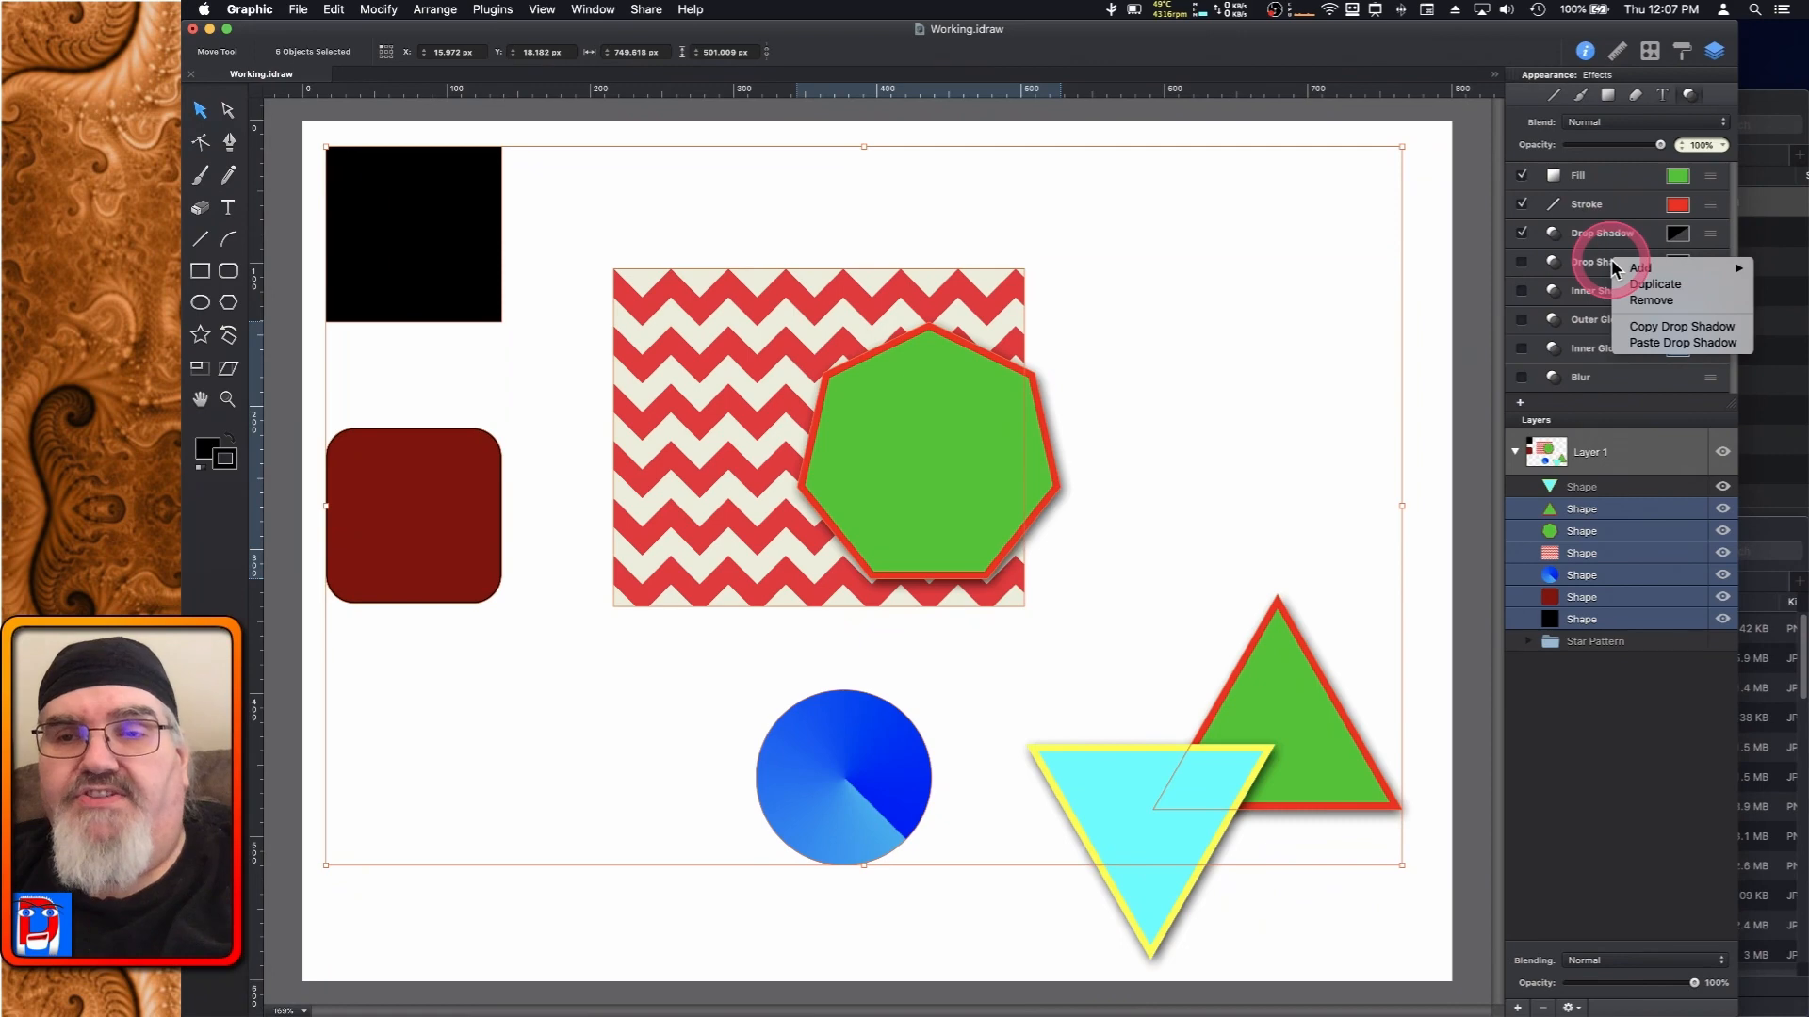
click(1676, 343)
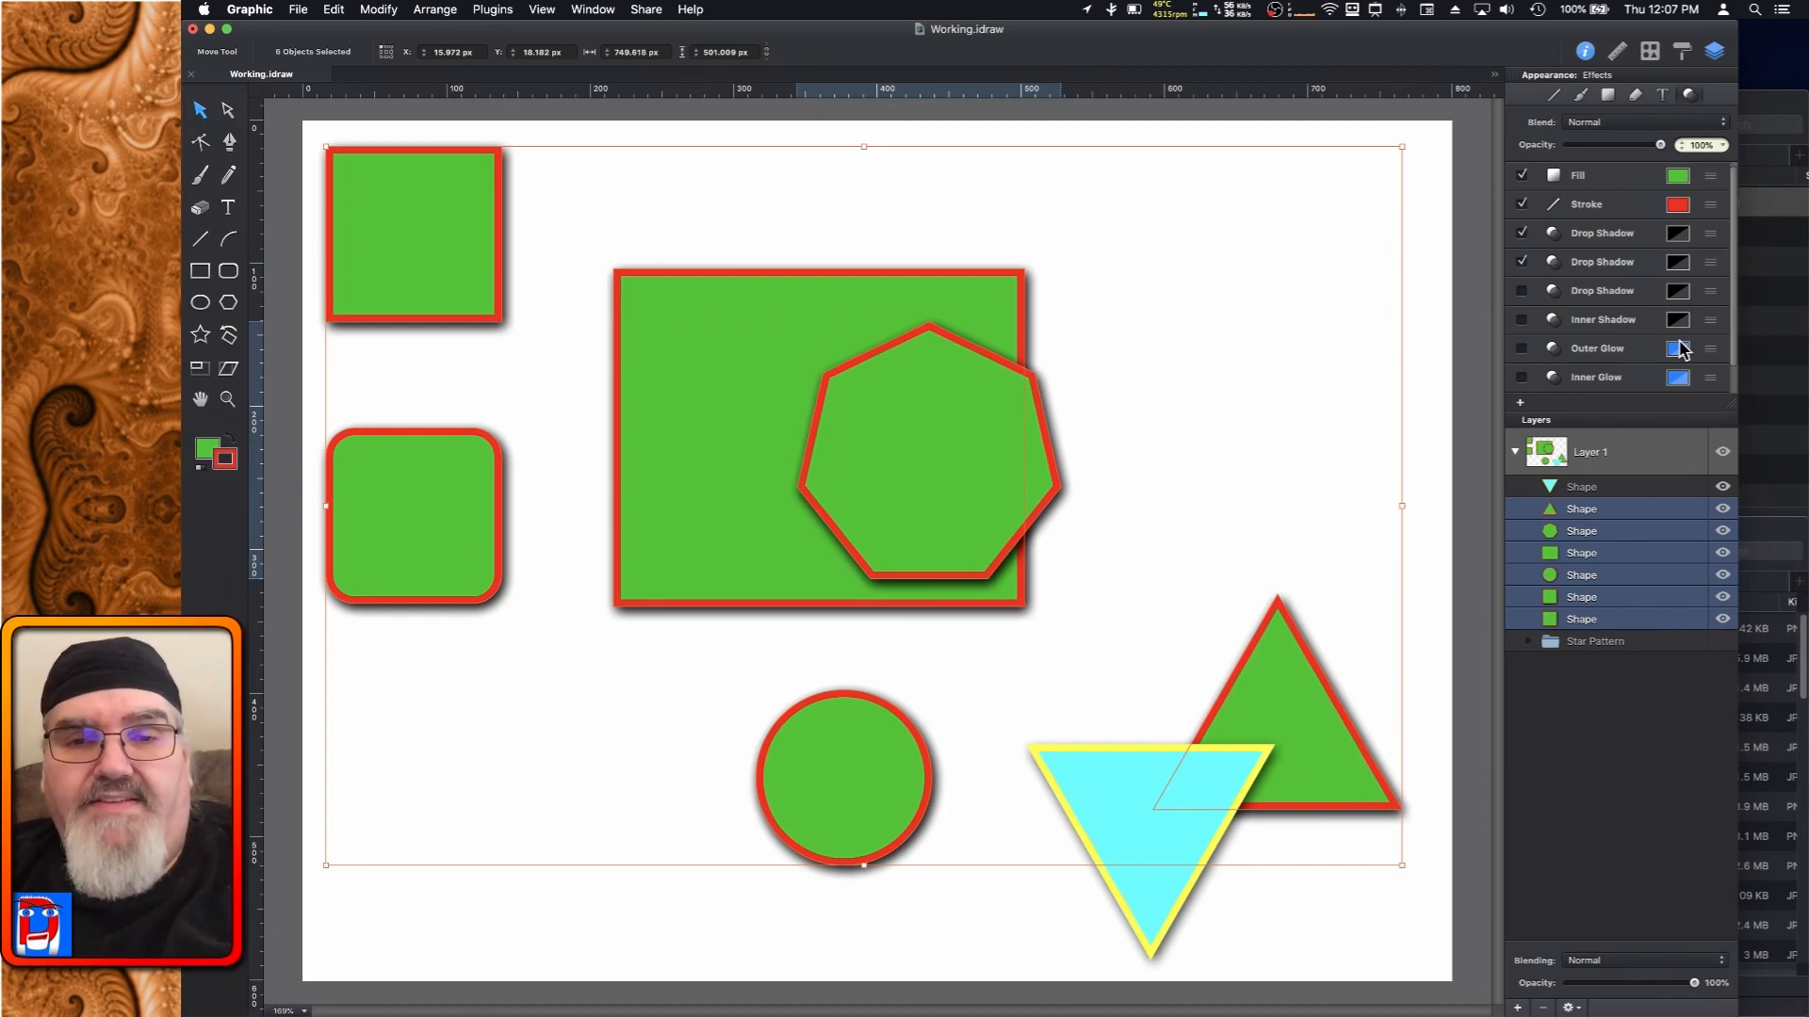
Copy the cyan triangle's yellow stroke and paste it onto the dark red rounded square
click(1172, 799)
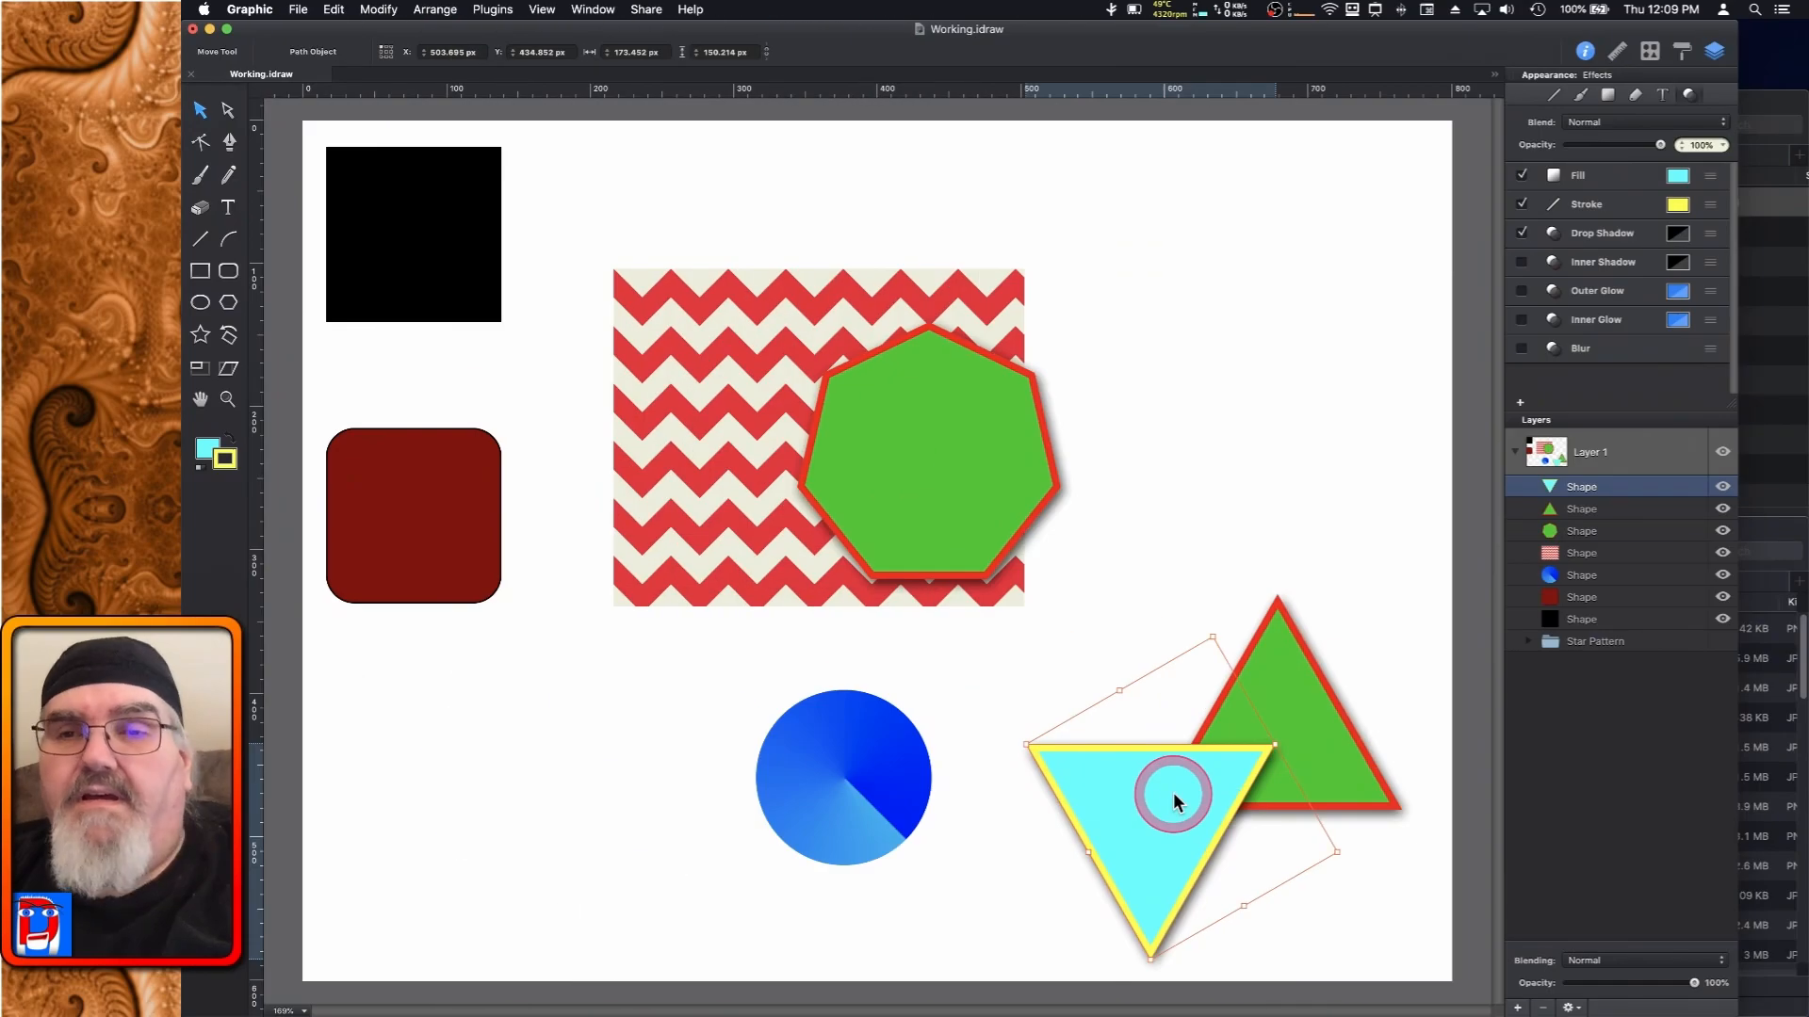
click(1590, 459)
click(1613, 213)
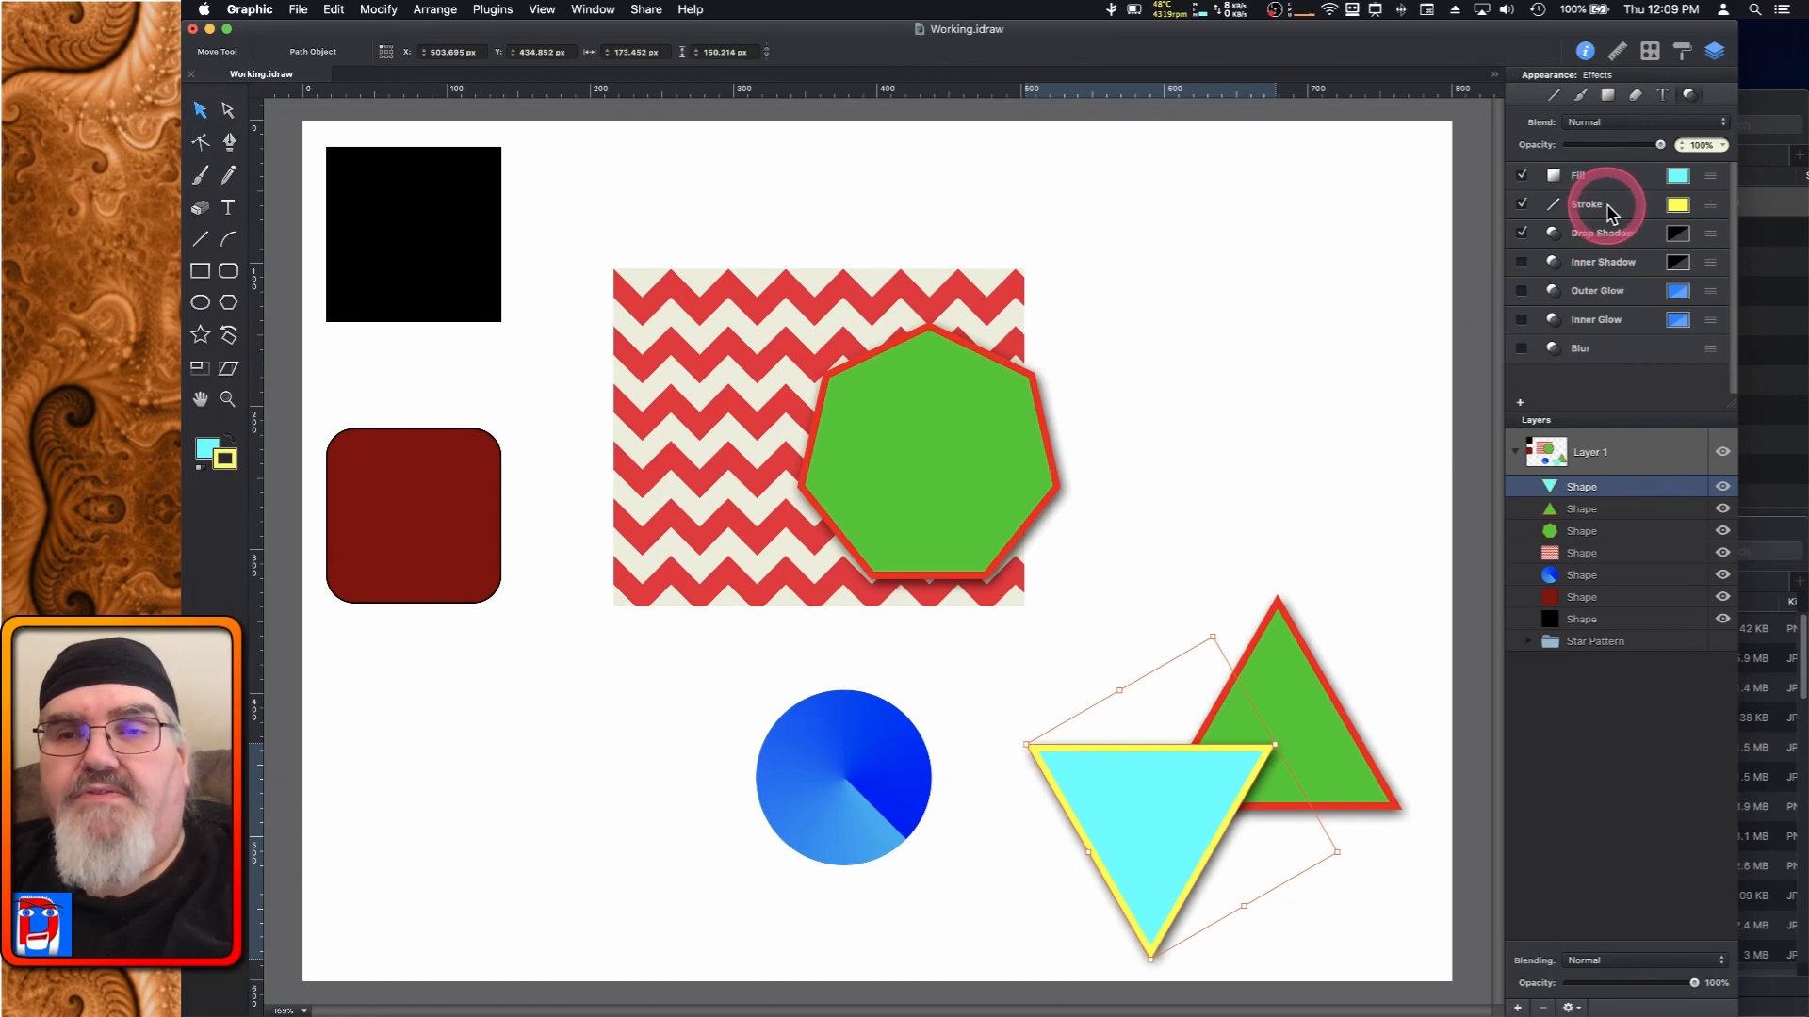
right_click(1611, 213)
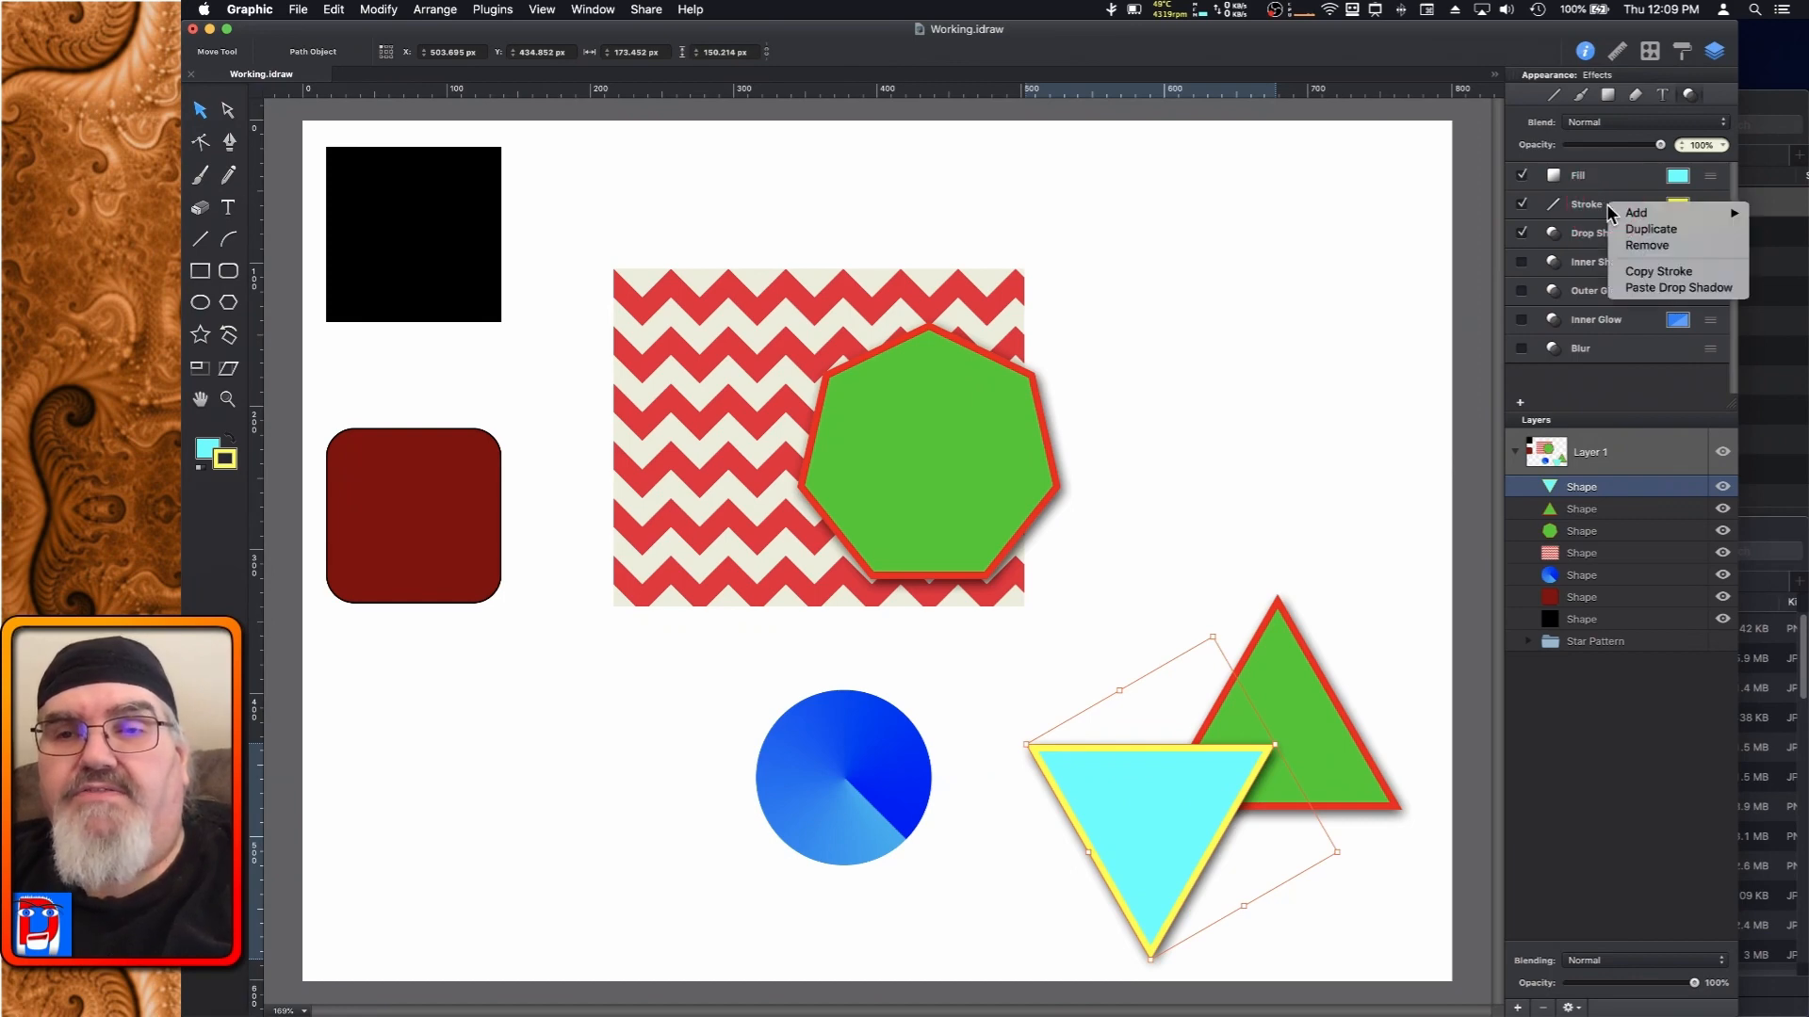
click(1688, 270)
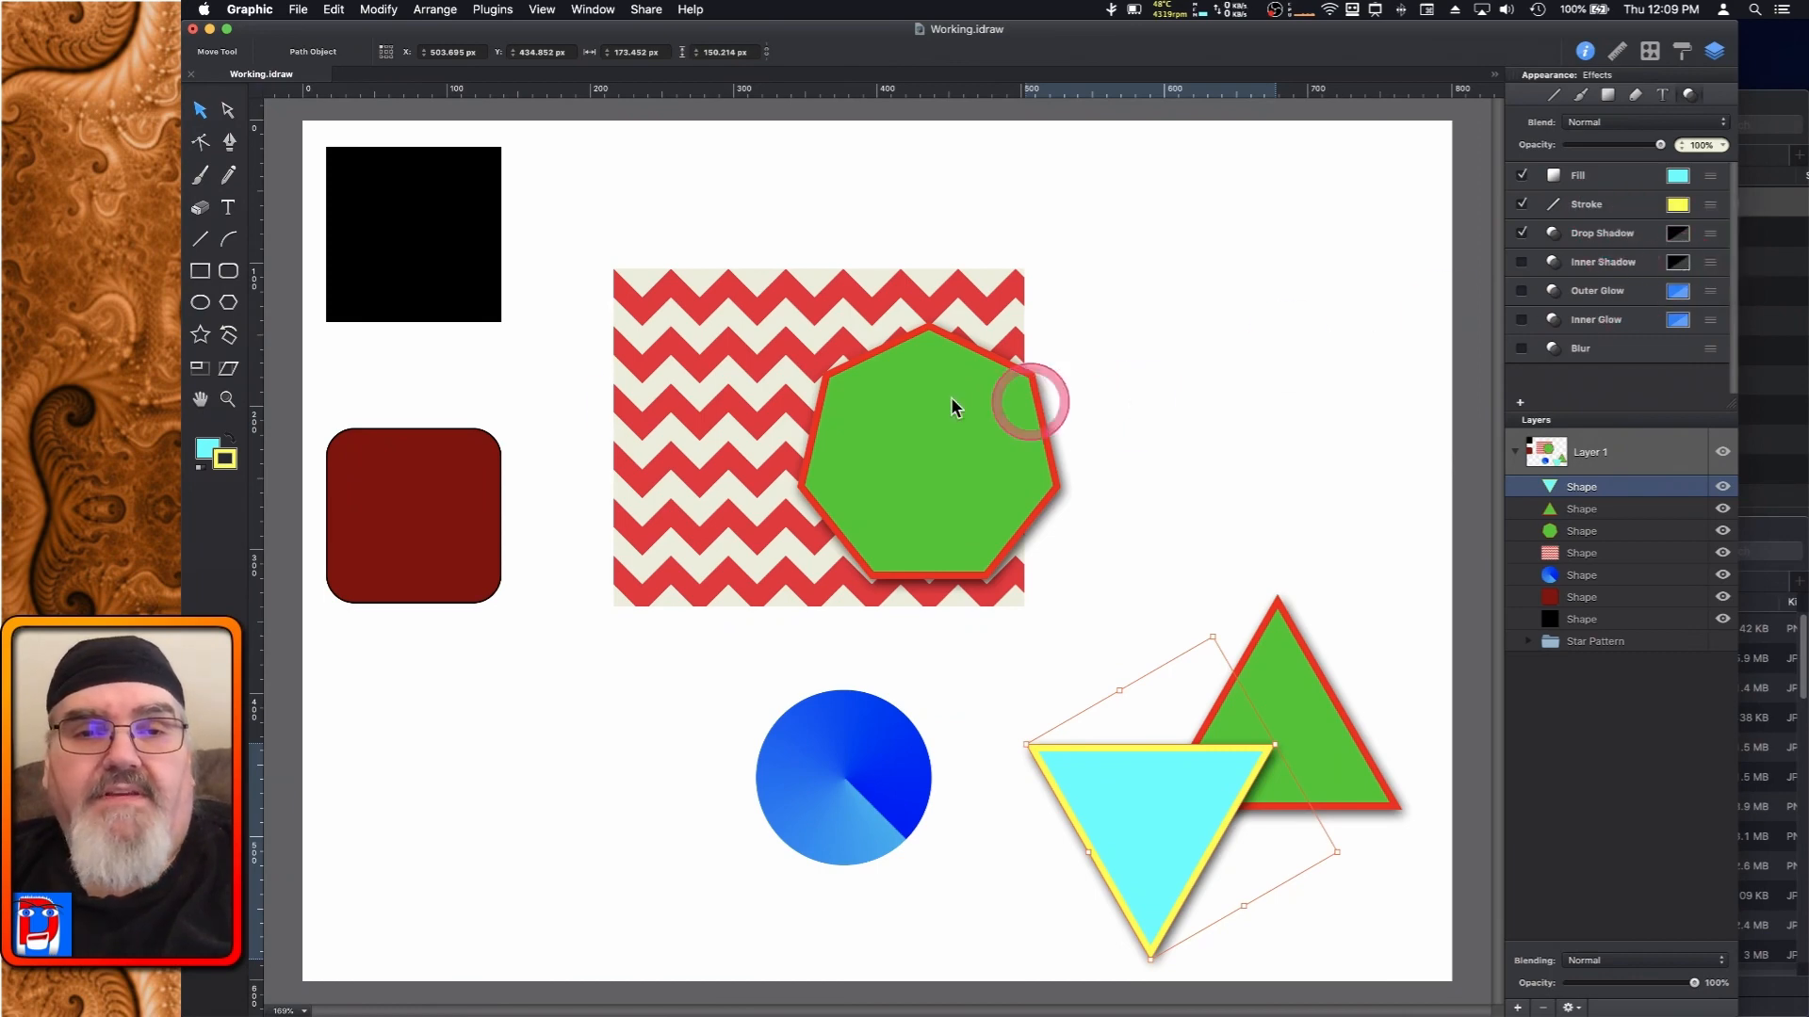
click(435, 476)
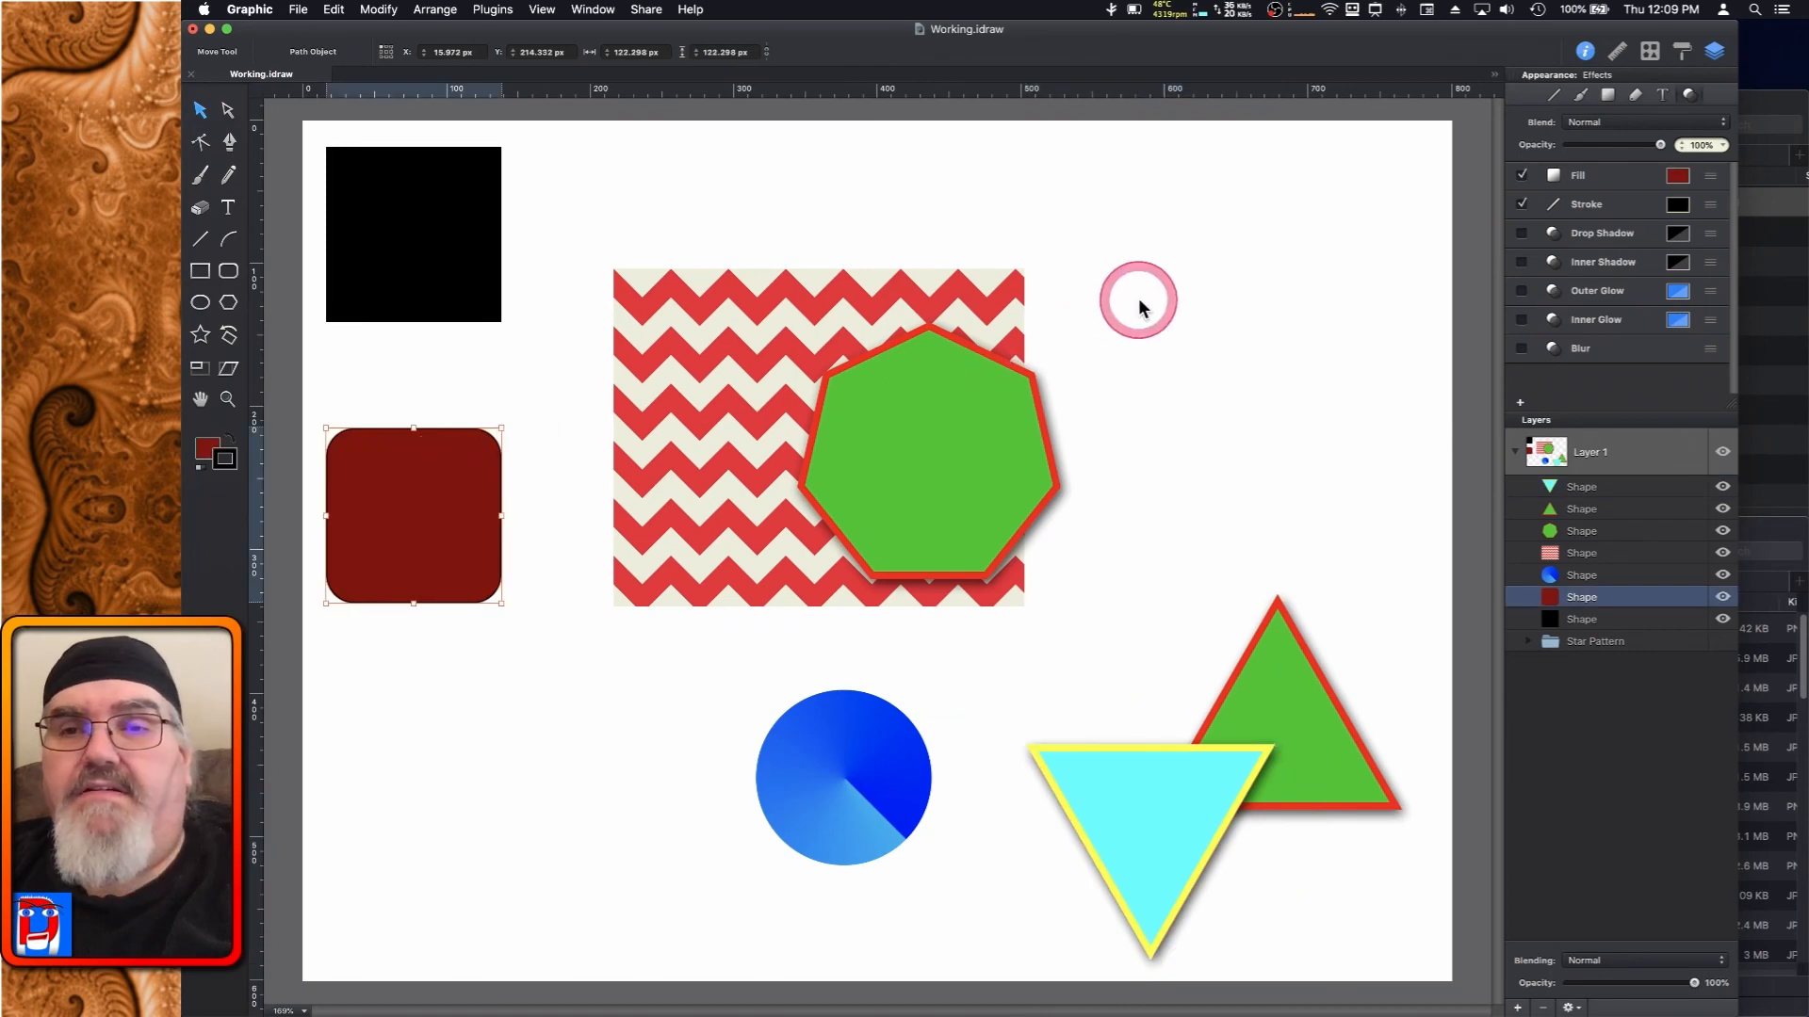
right_click(1614, 235)
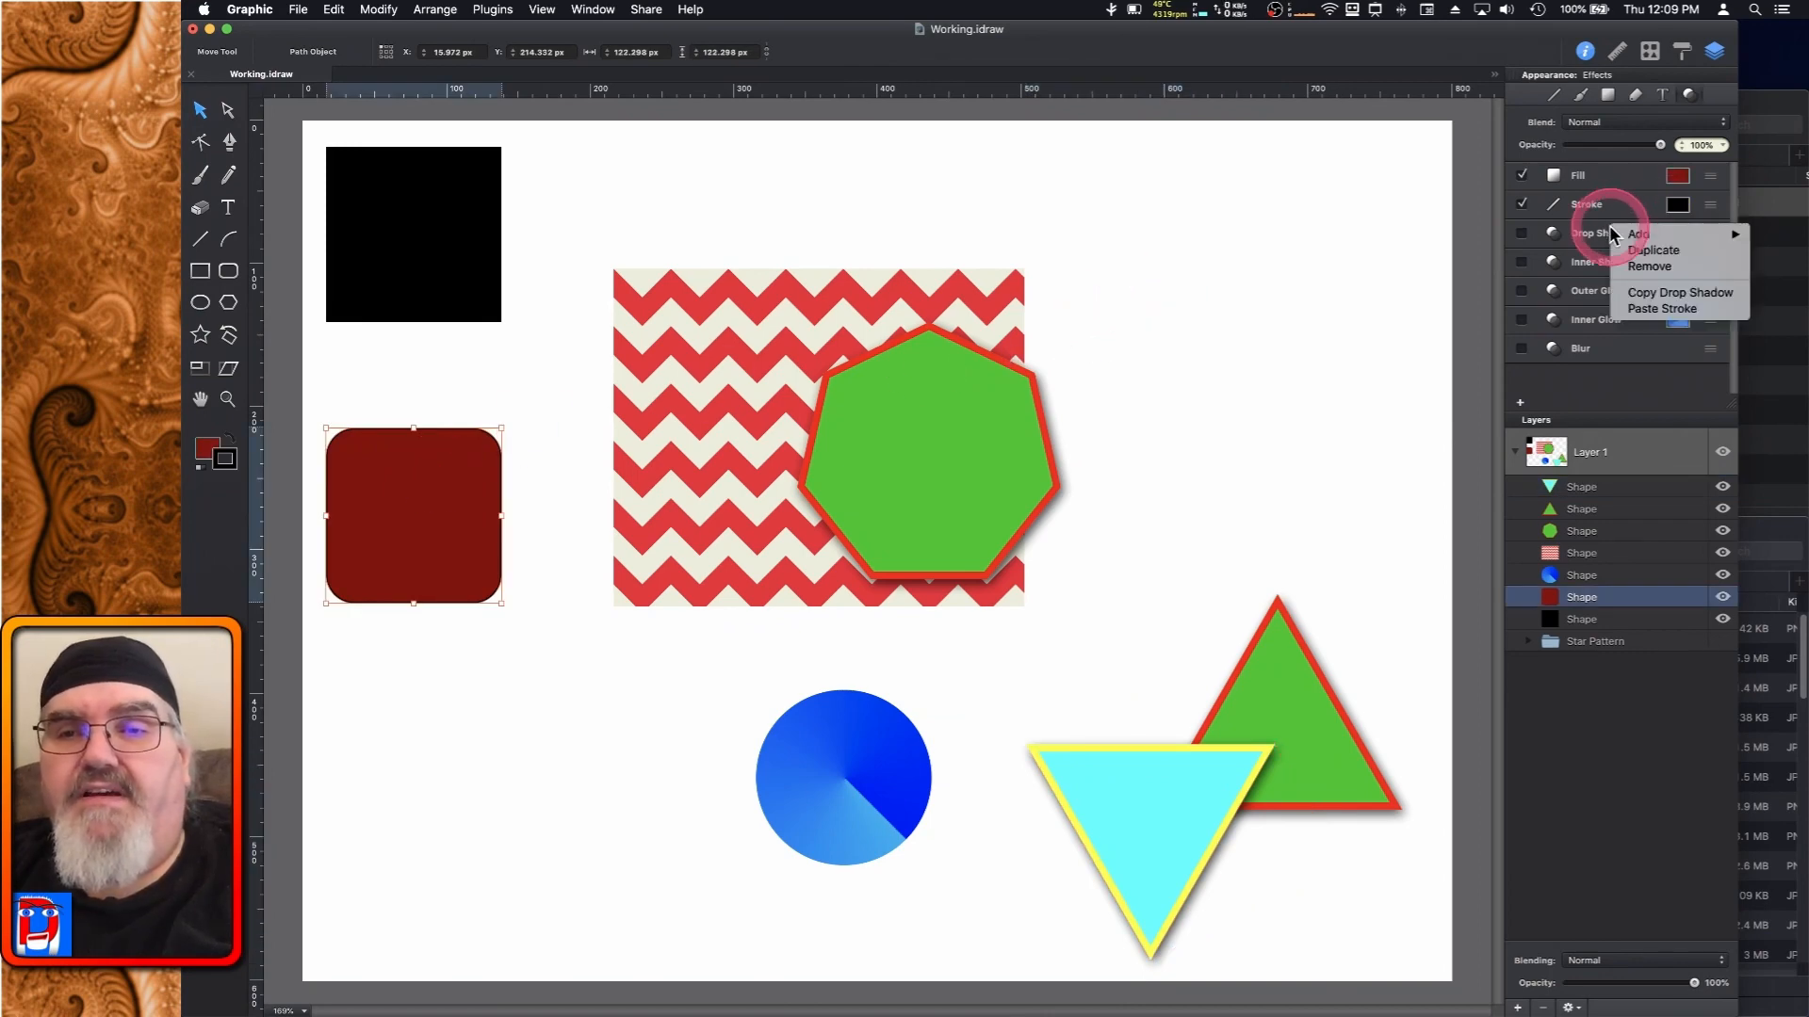
click(1676, 311)
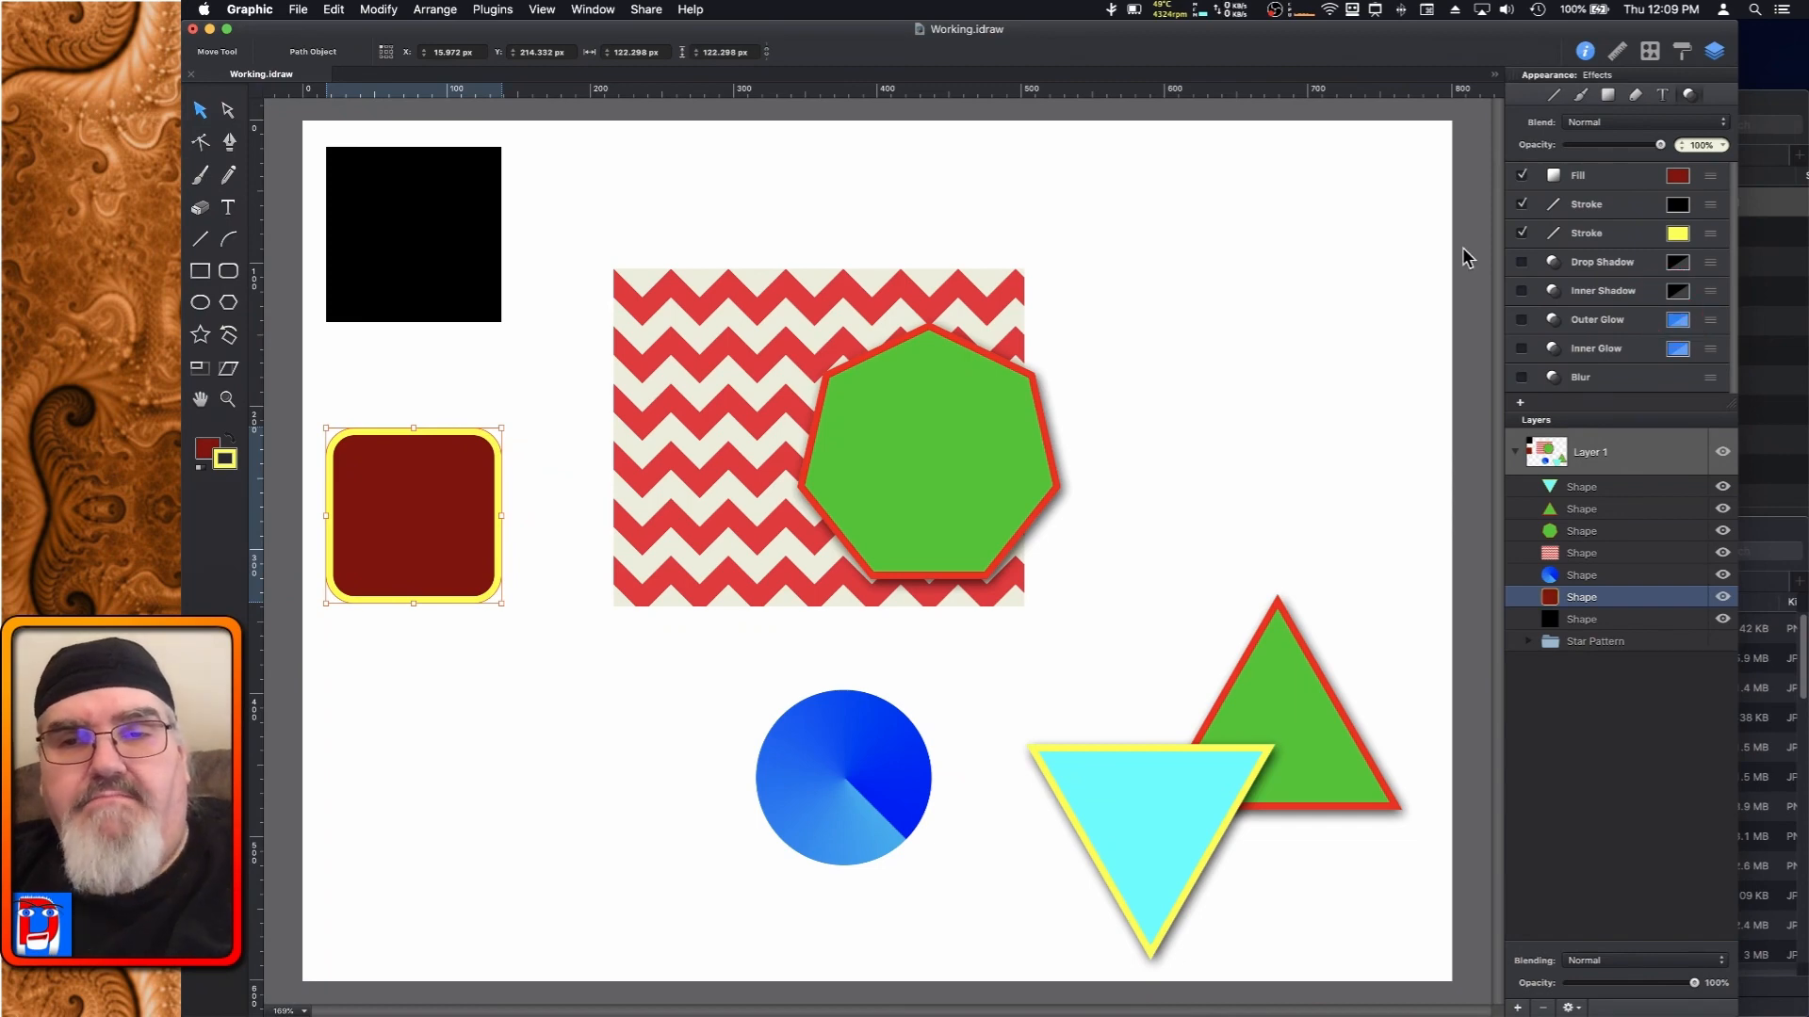
Move the cyan and green triangles together so they overlap the green heptagon and the zigzag rectangle
click(1599, 509)
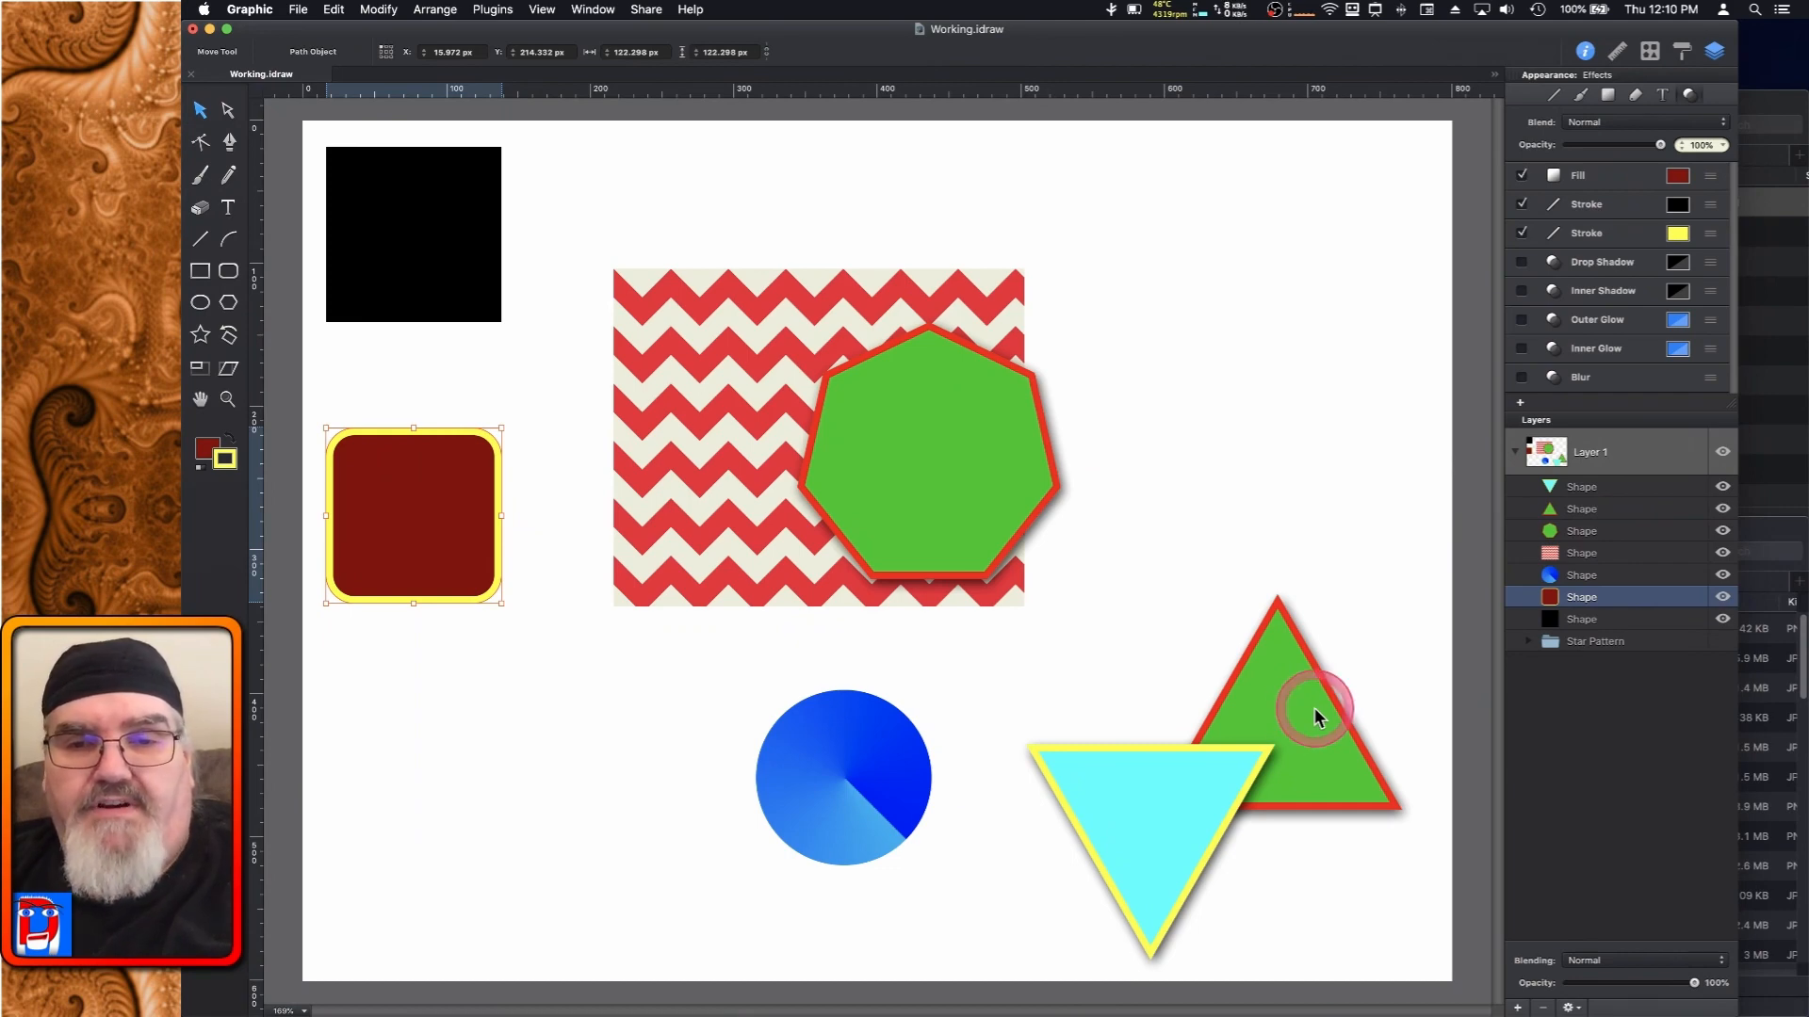
click(1325, 848)
drag(1322, 848, 1122, 698)
drag(1252, 747, 1010, 509)
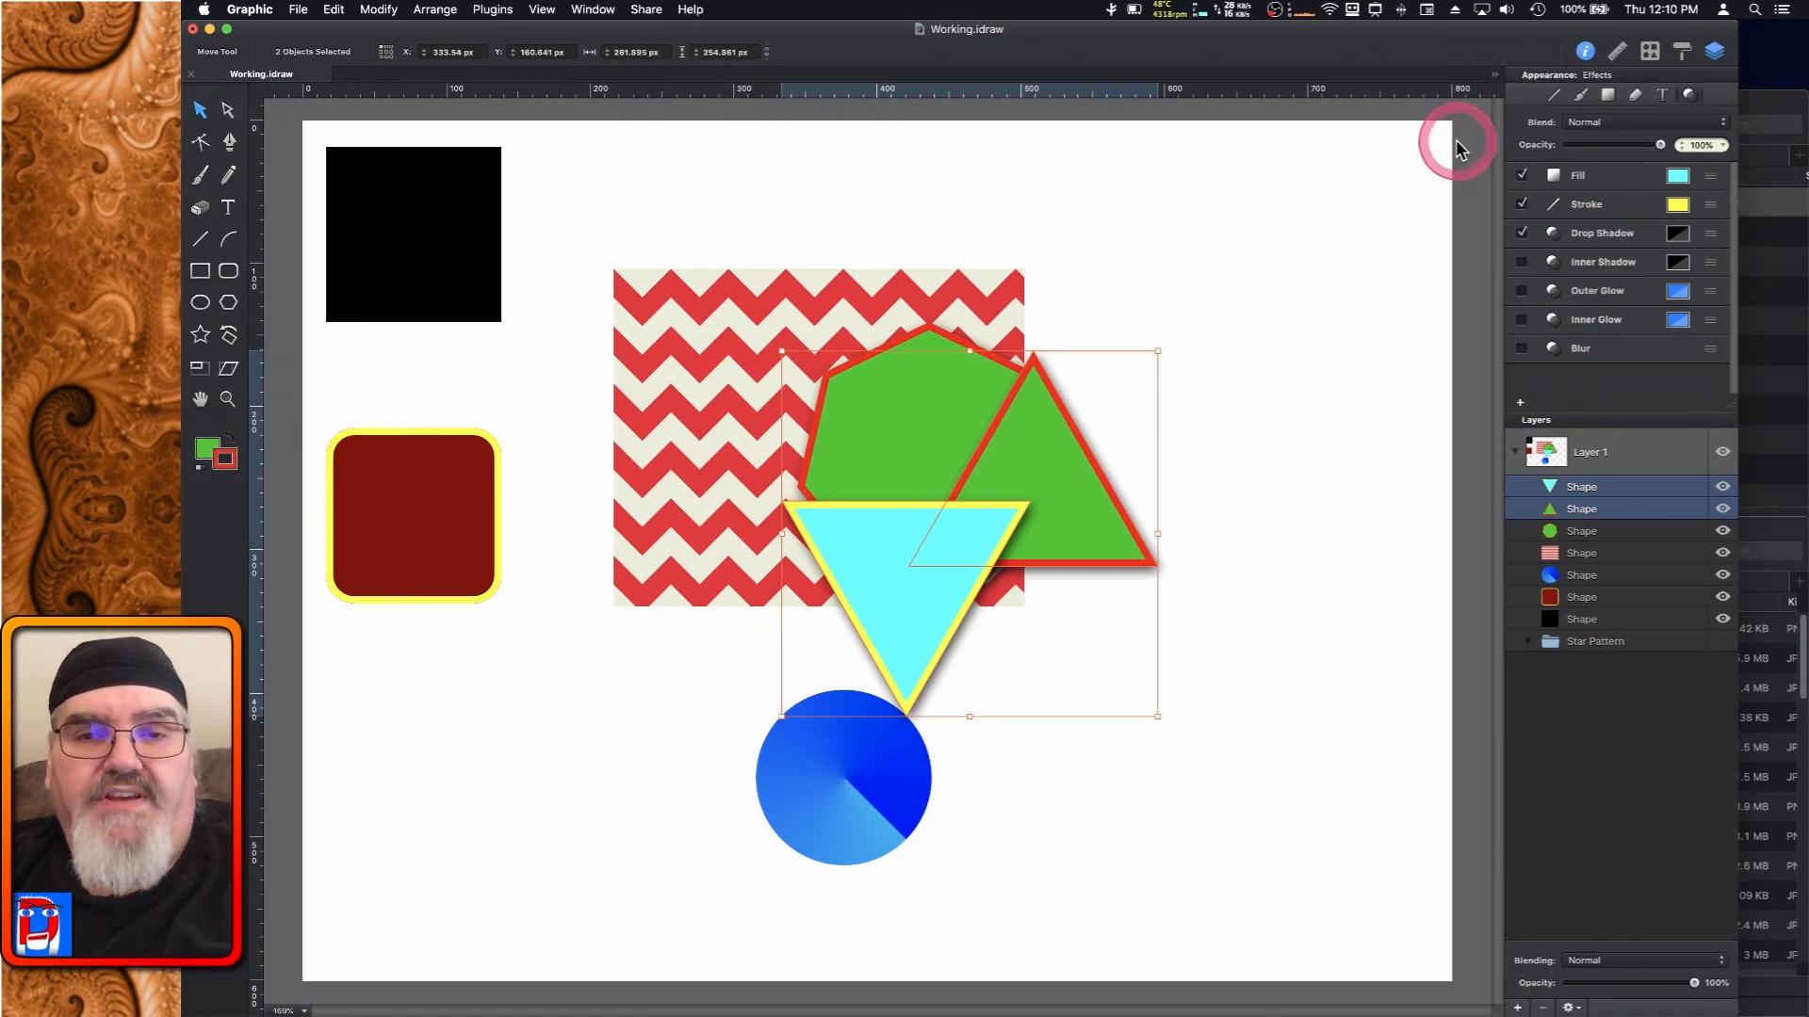
click(1219, 241)
Bring the green triangle to the front of all the other shapes
click(1020, 463)
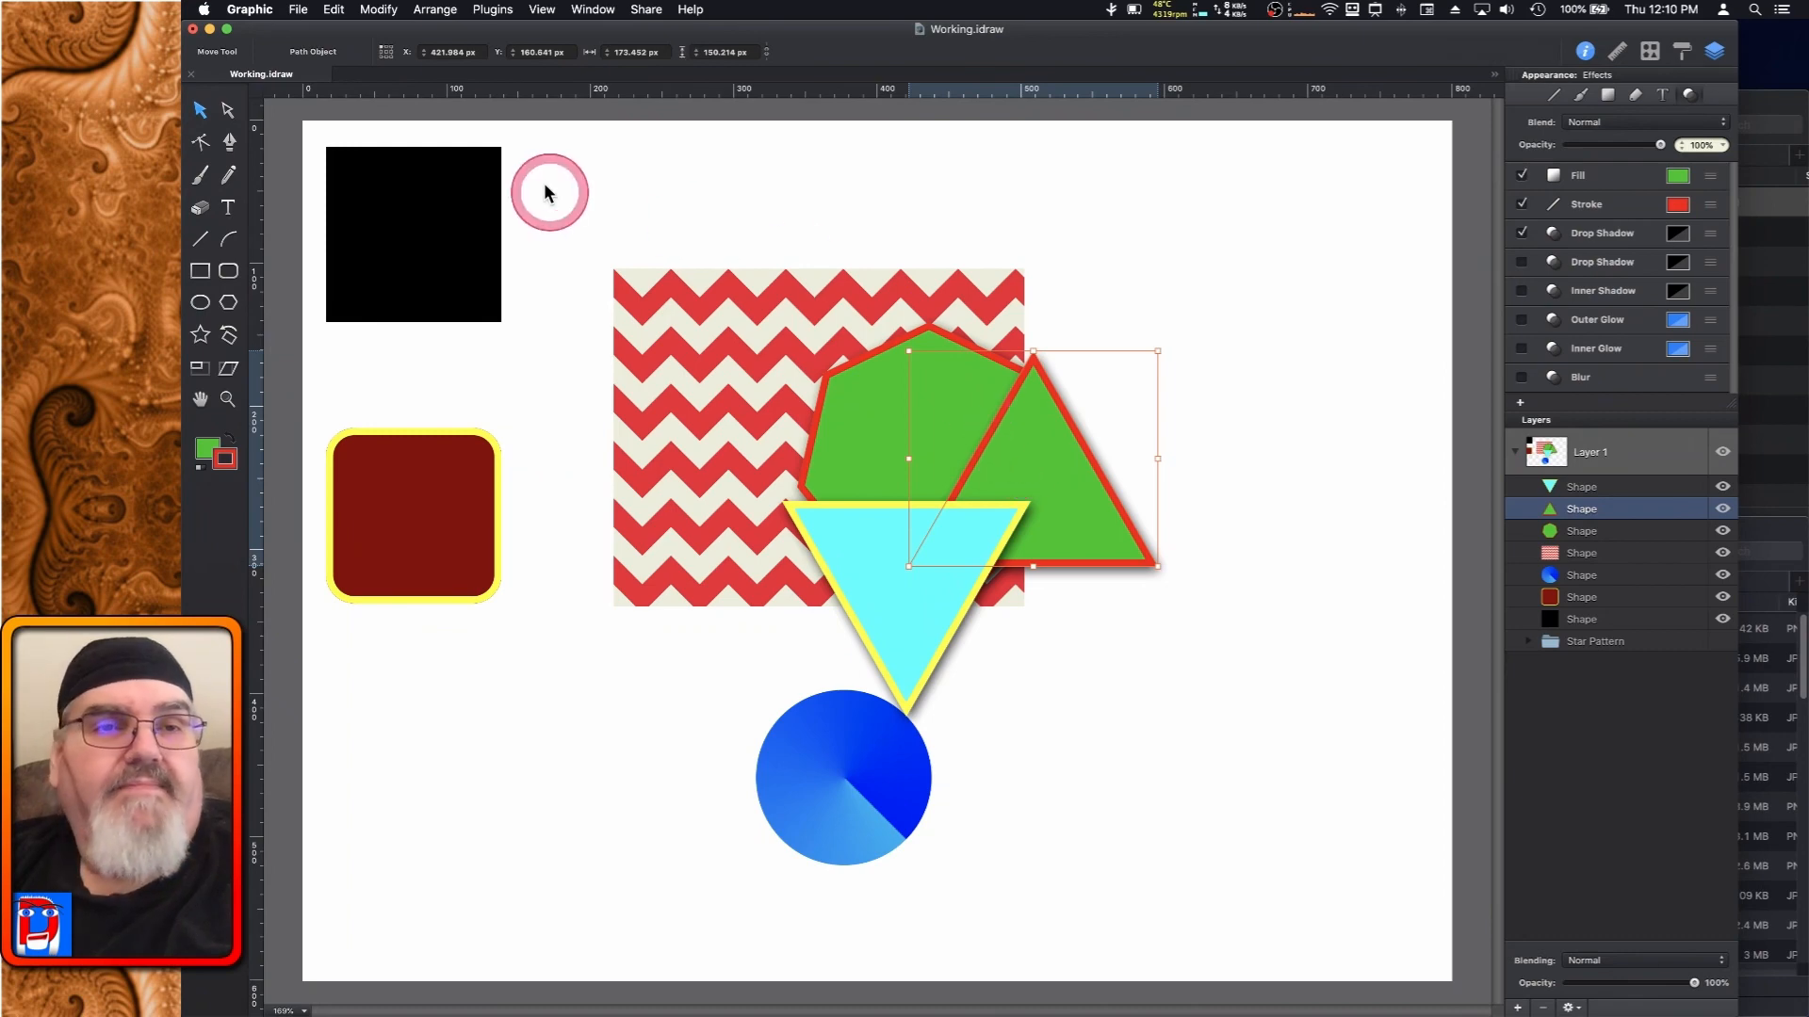
click(442, 12)
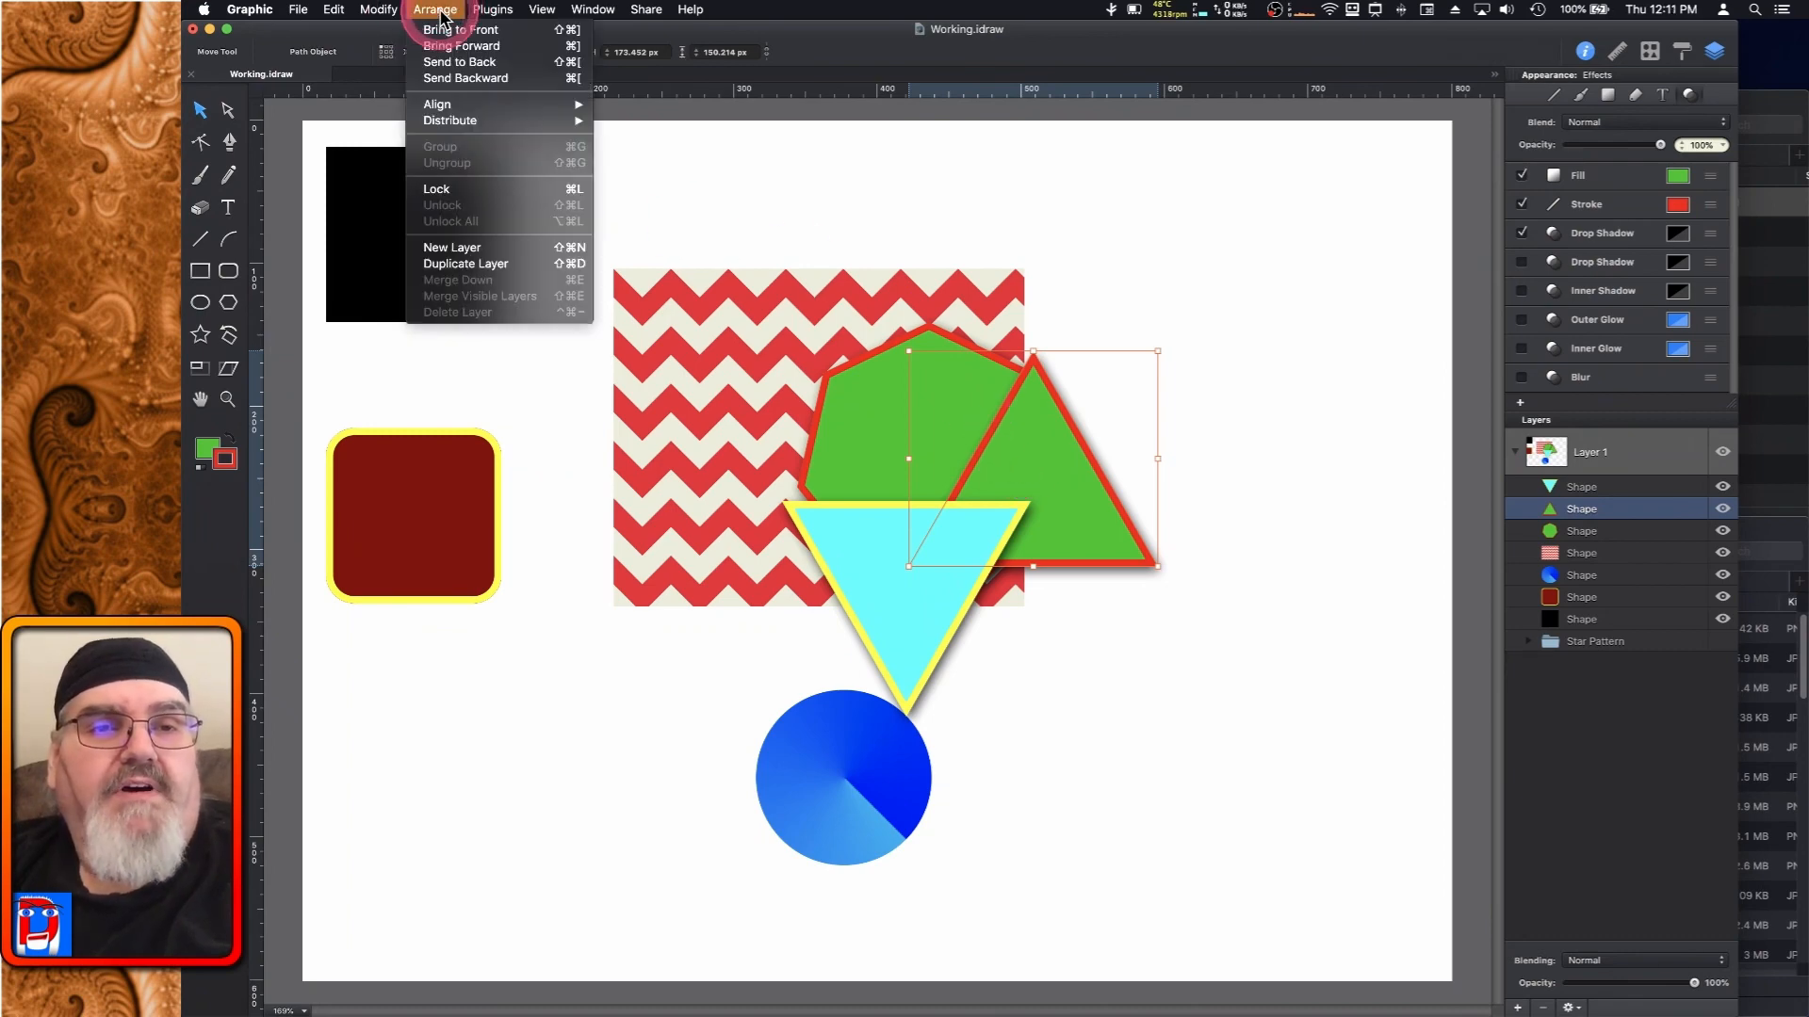
click(517, 30)
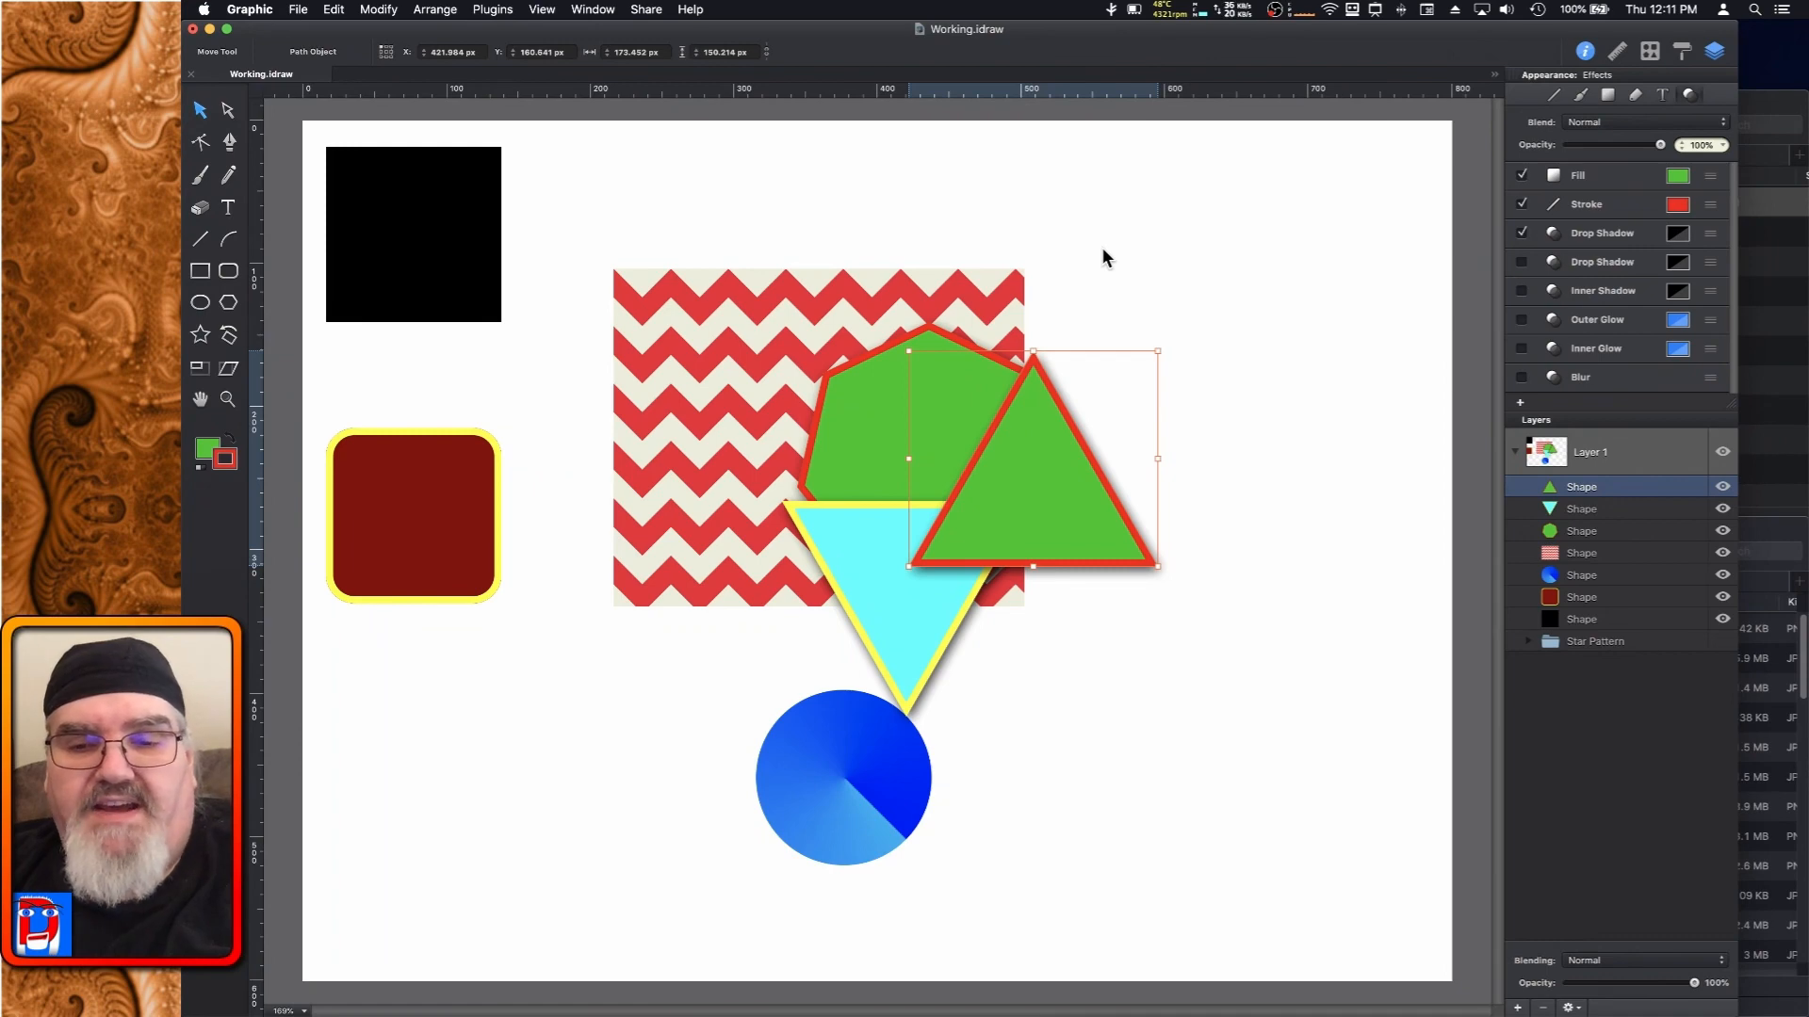
Send the green triangle backward one level three times, and finally to the very back behind the Star Pattern group
key(super+bracketleft)
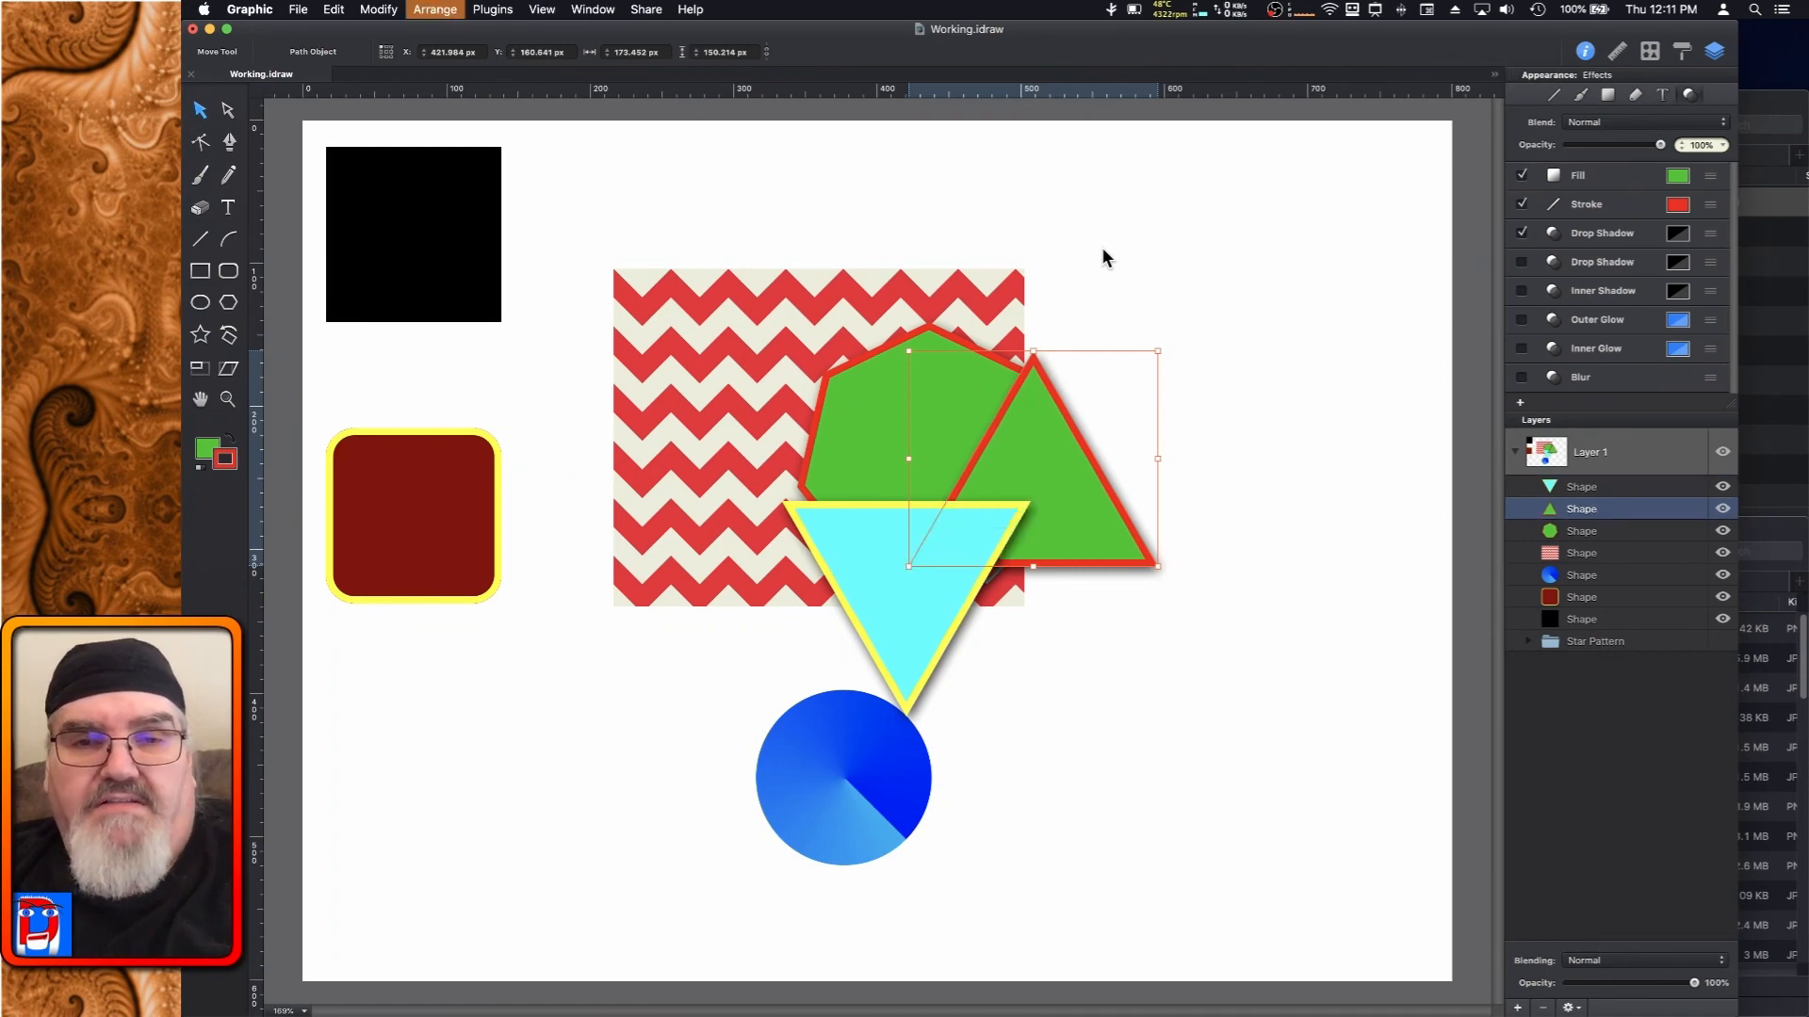
key(super+bracketleft)
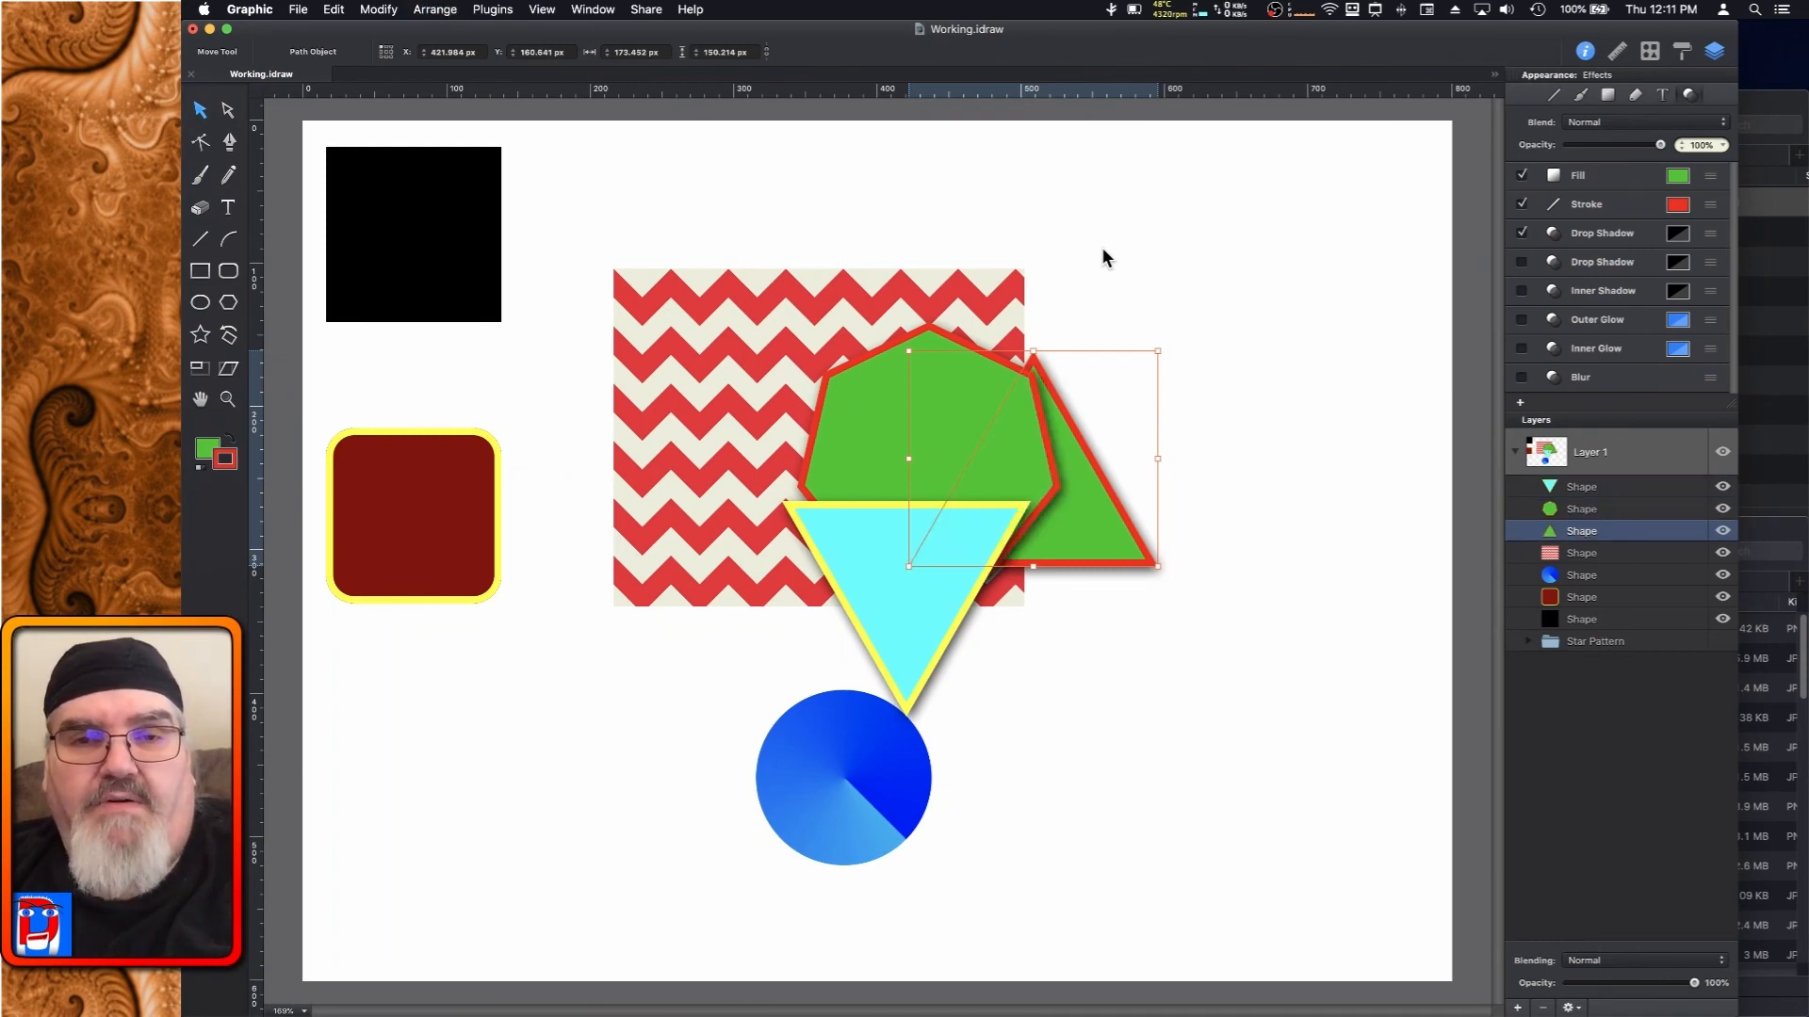
key(super+bracketleft)
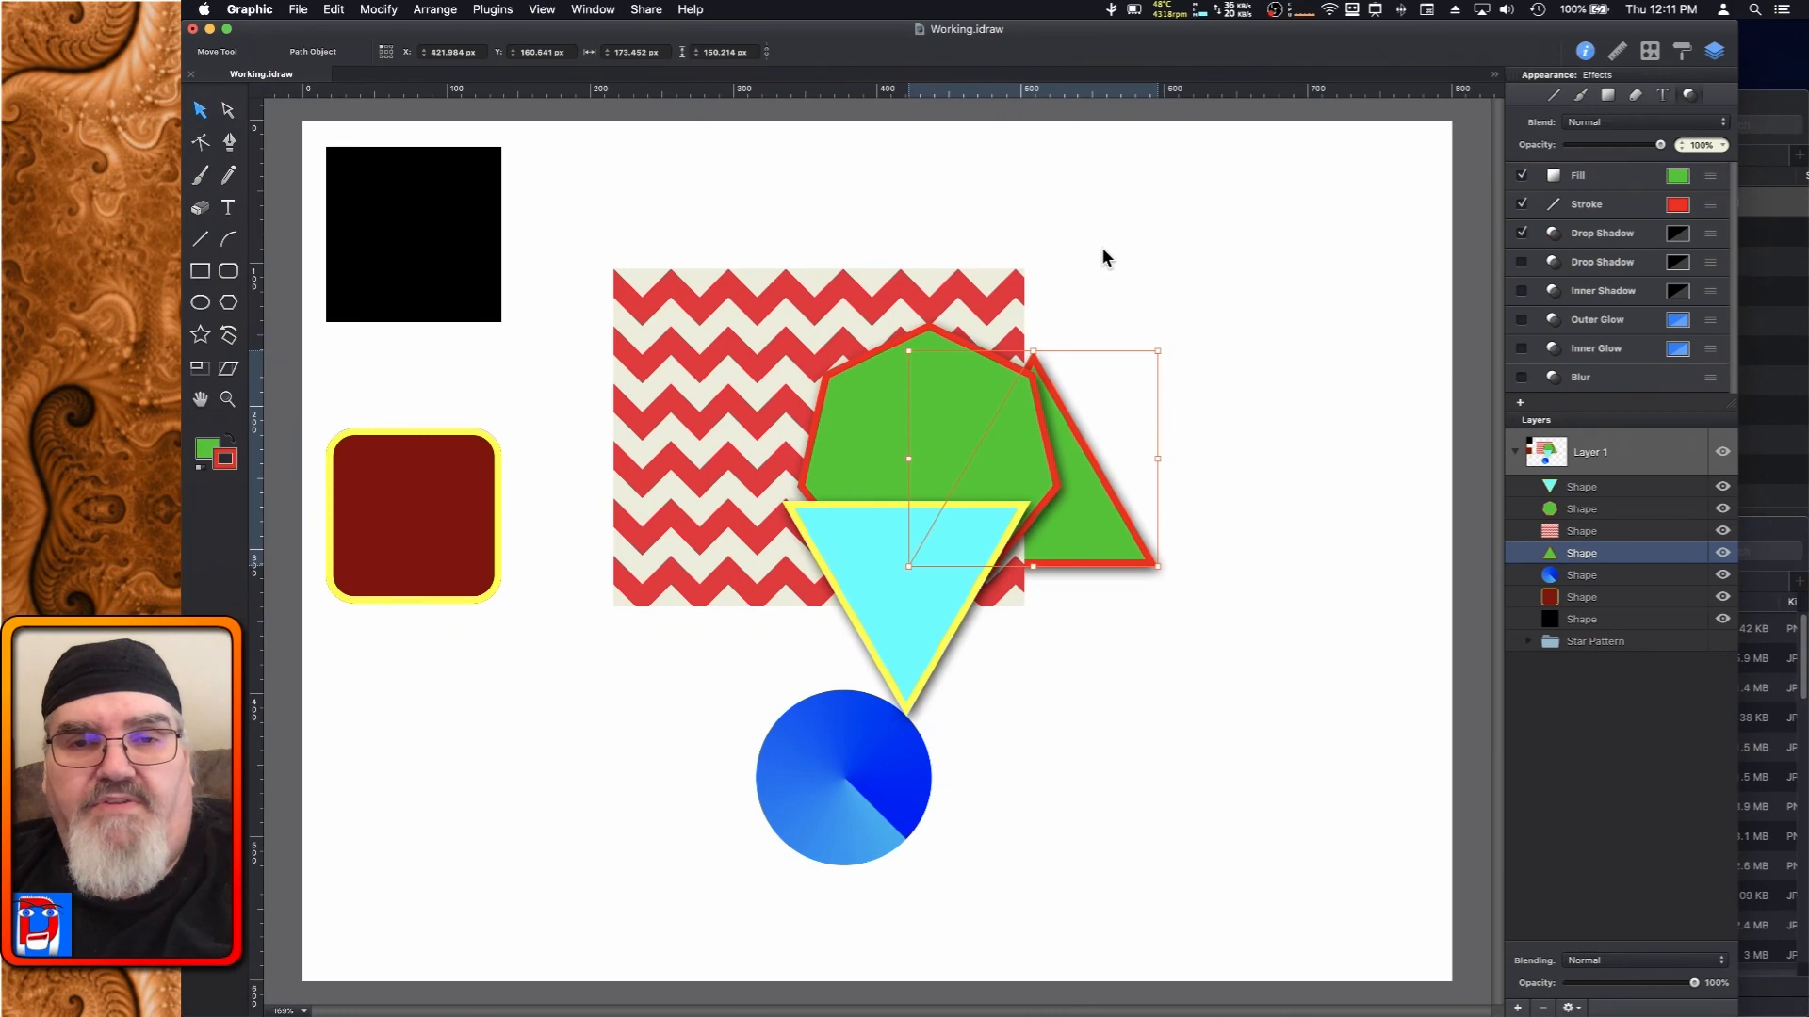
key(super+shift+bracketright)
key(super+shift+bracketleft)
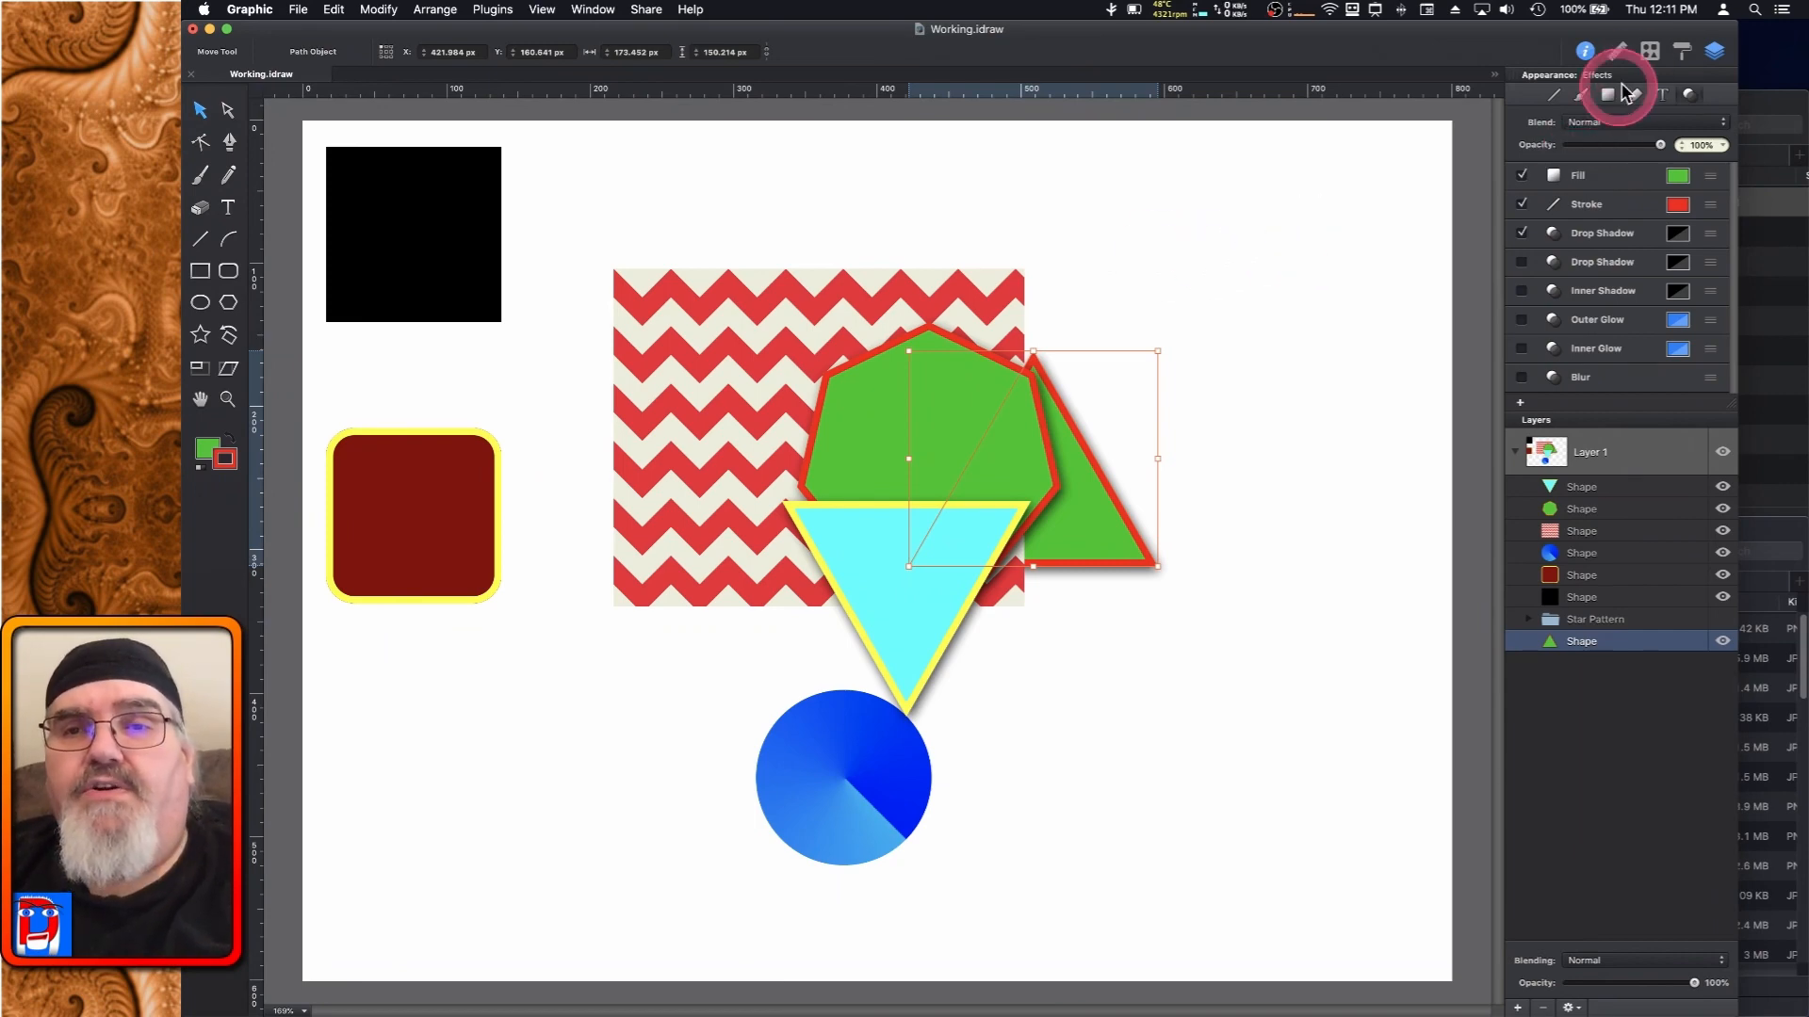
With the Alignment properties shown, bring the green triangle to the front and send it backward three levels, behind the zigzag rectangle
click(1620, 52)
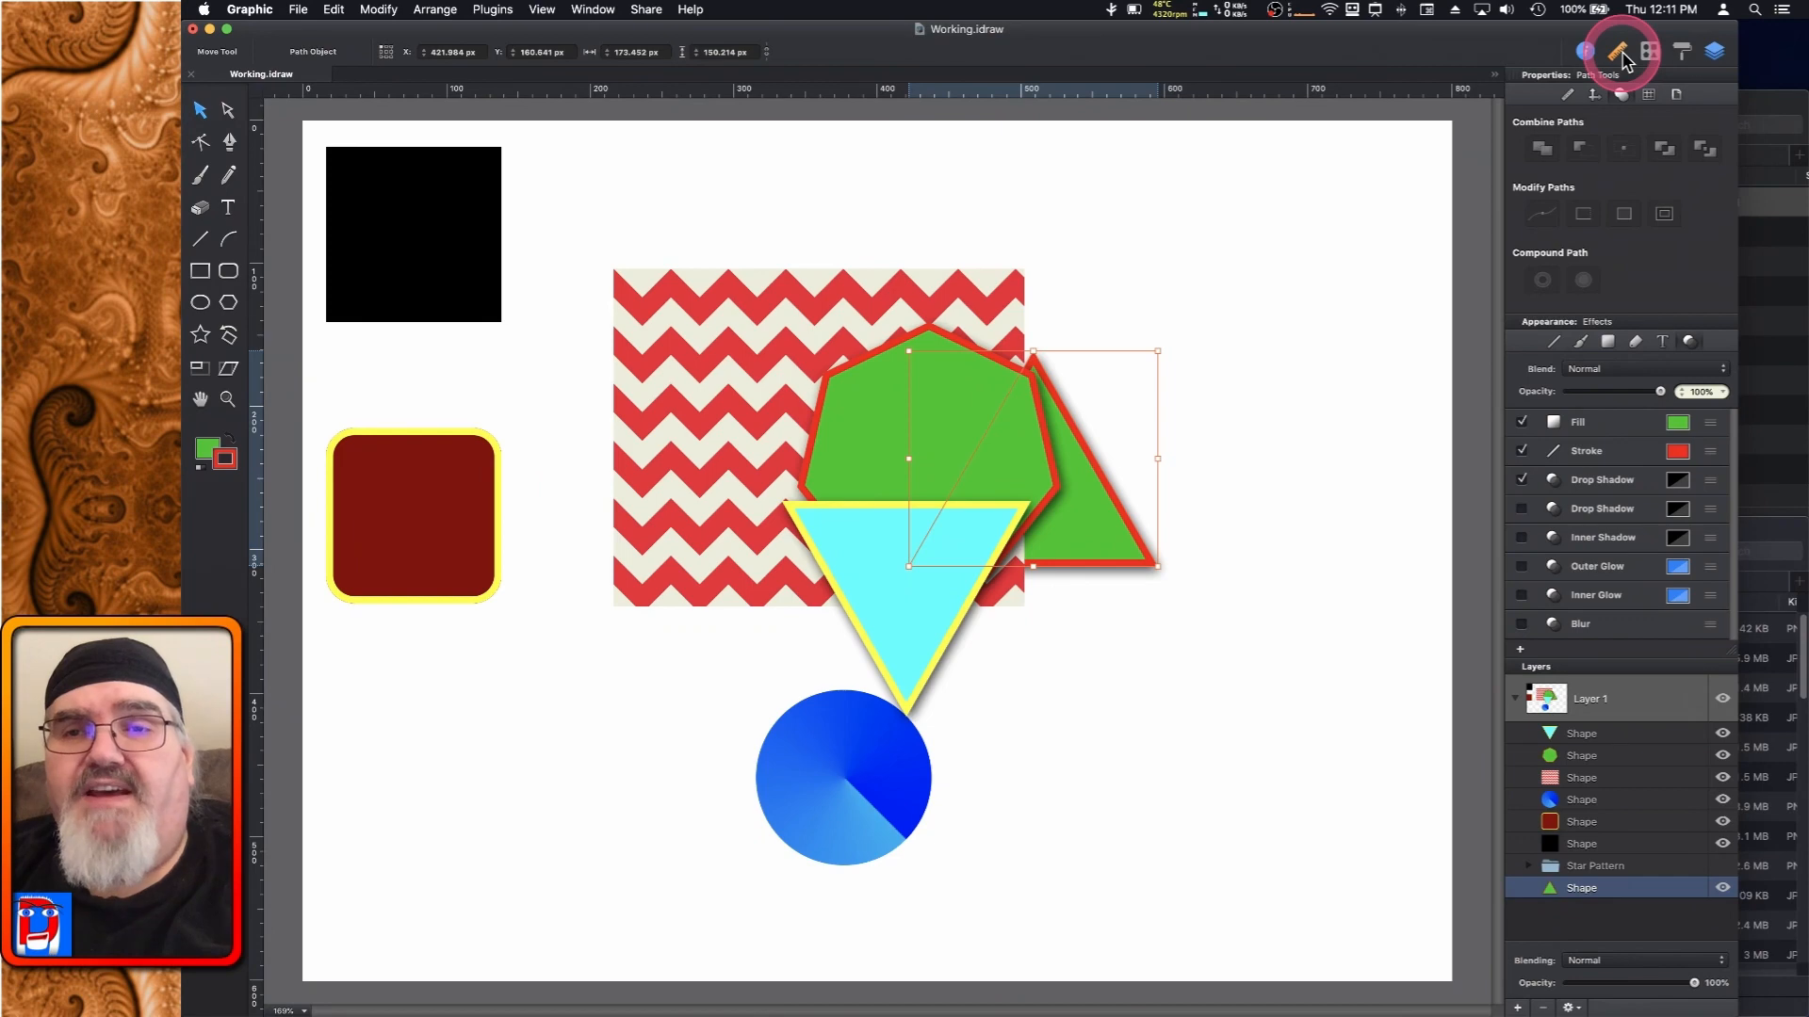
click(1594, 96)
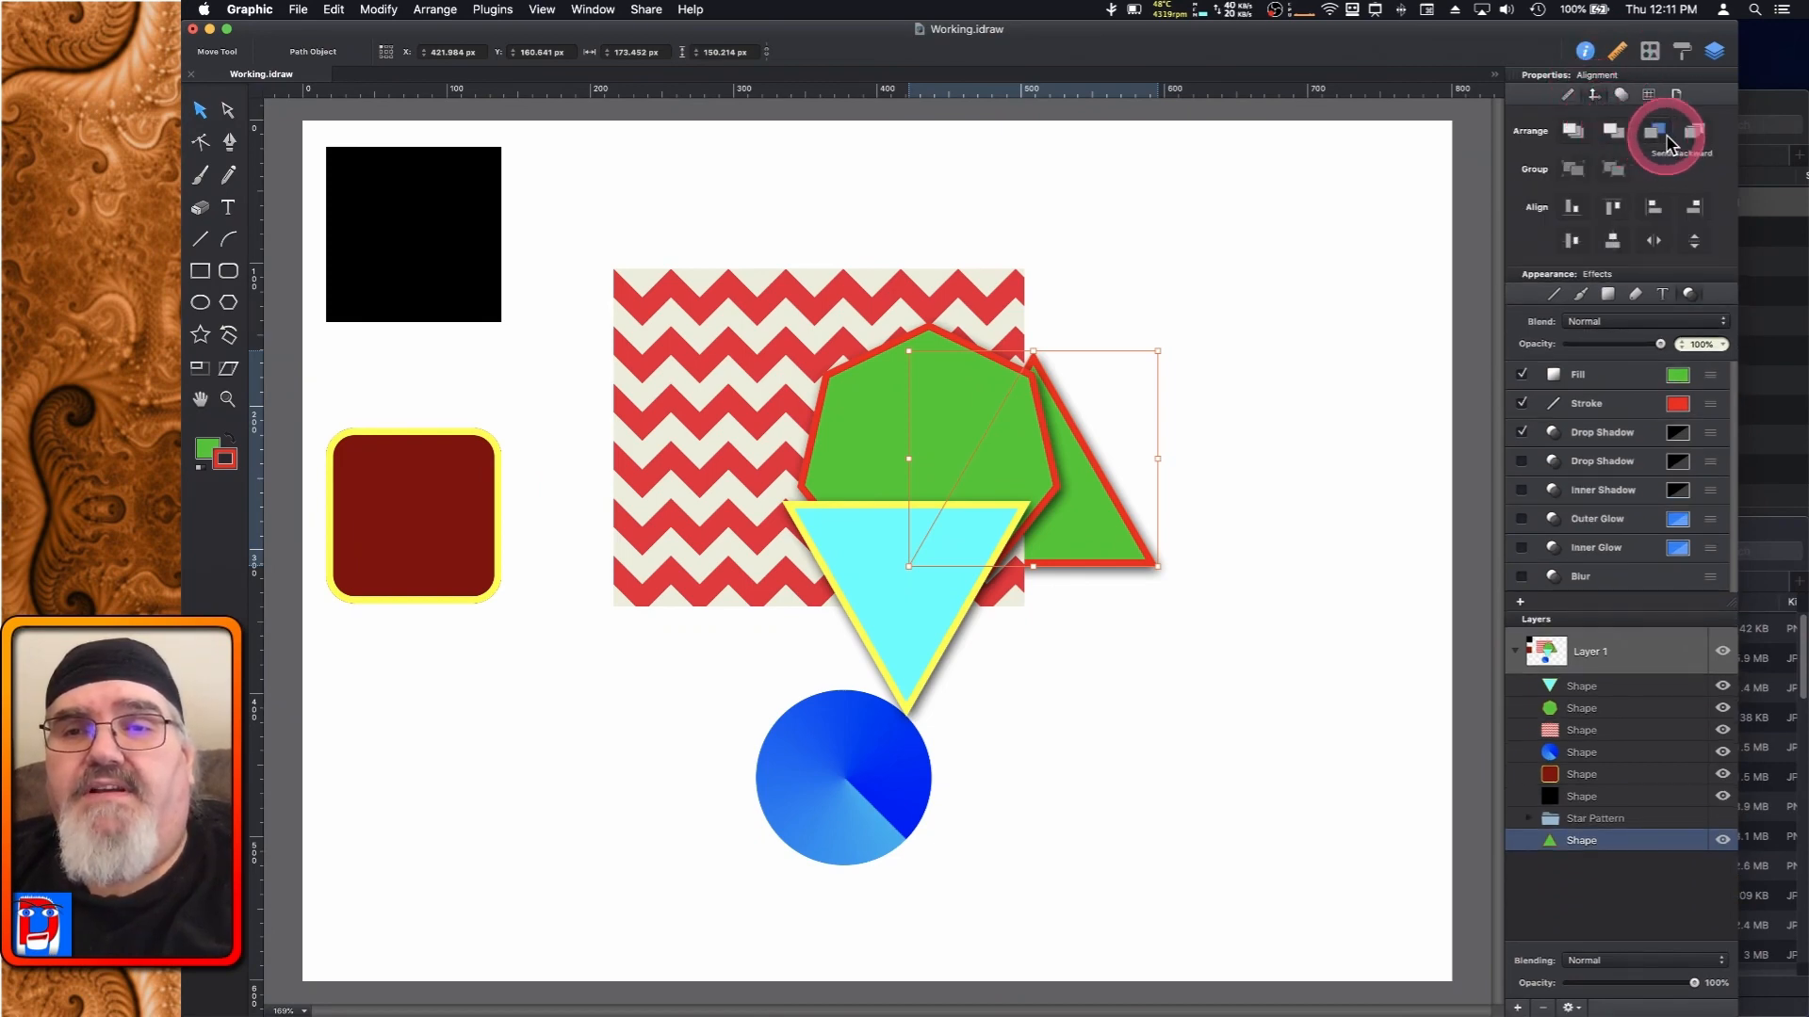
click(1584, 137)
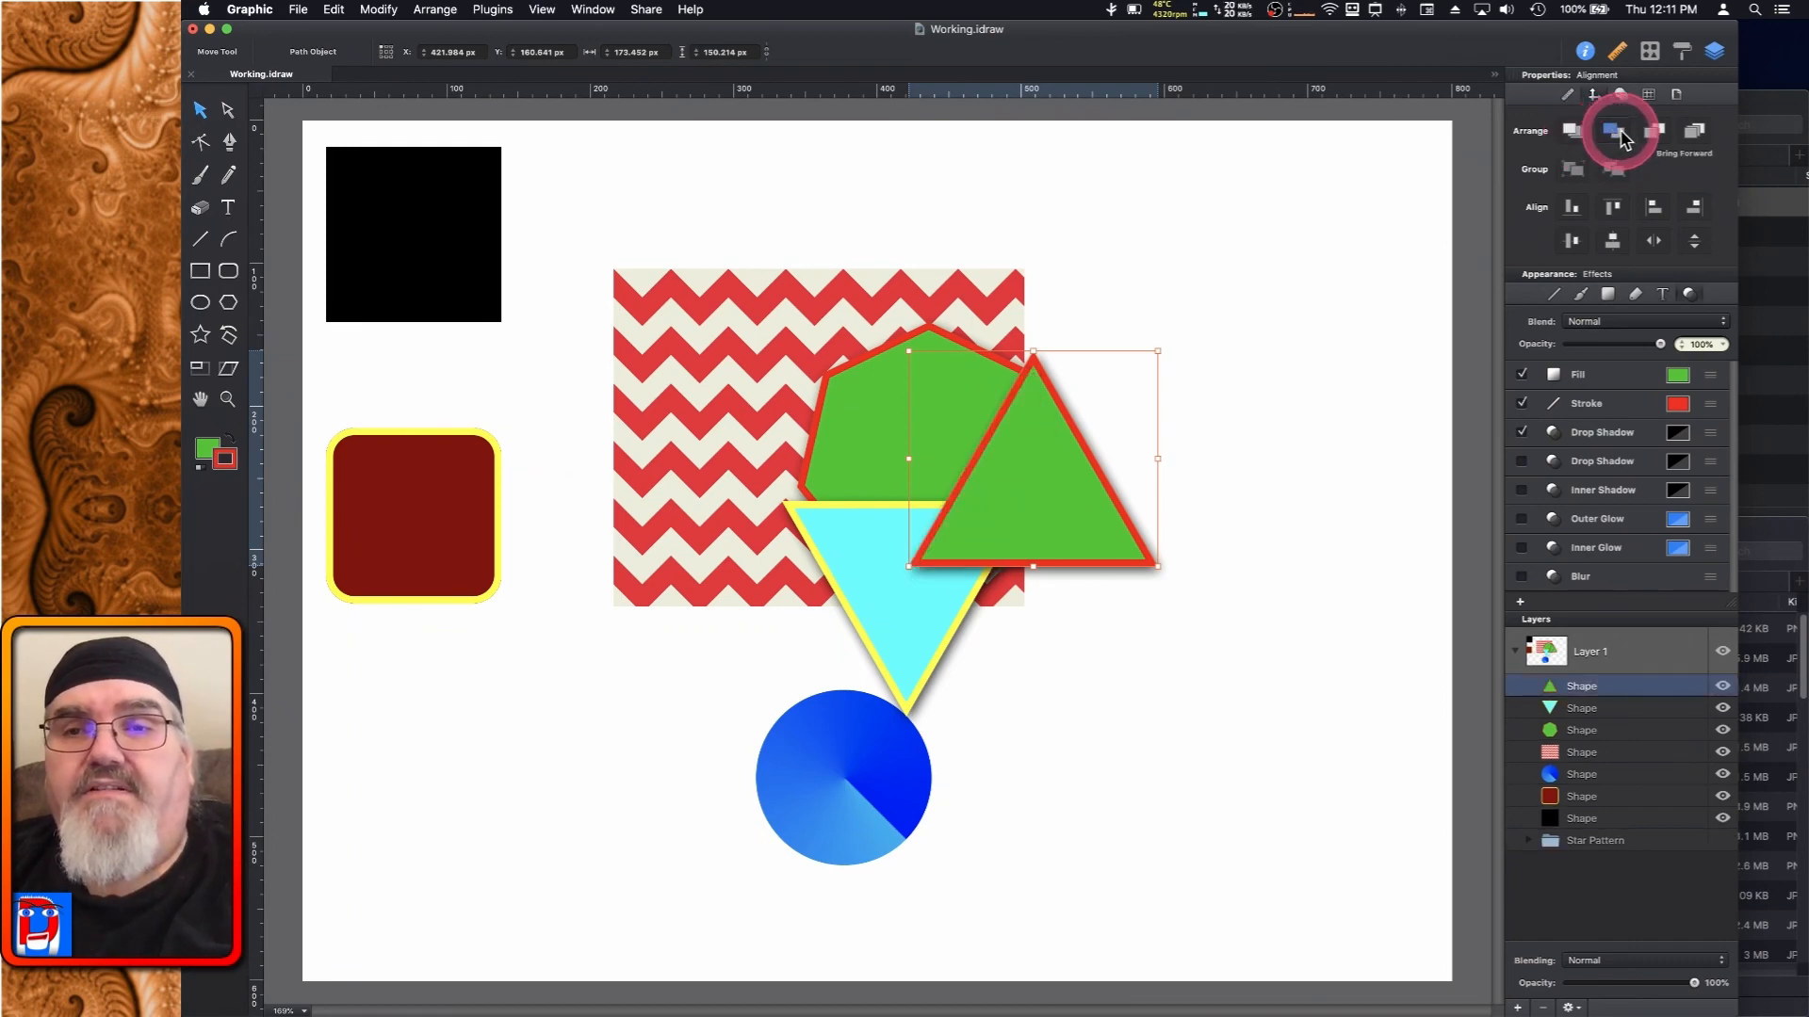
click(1655, 132)
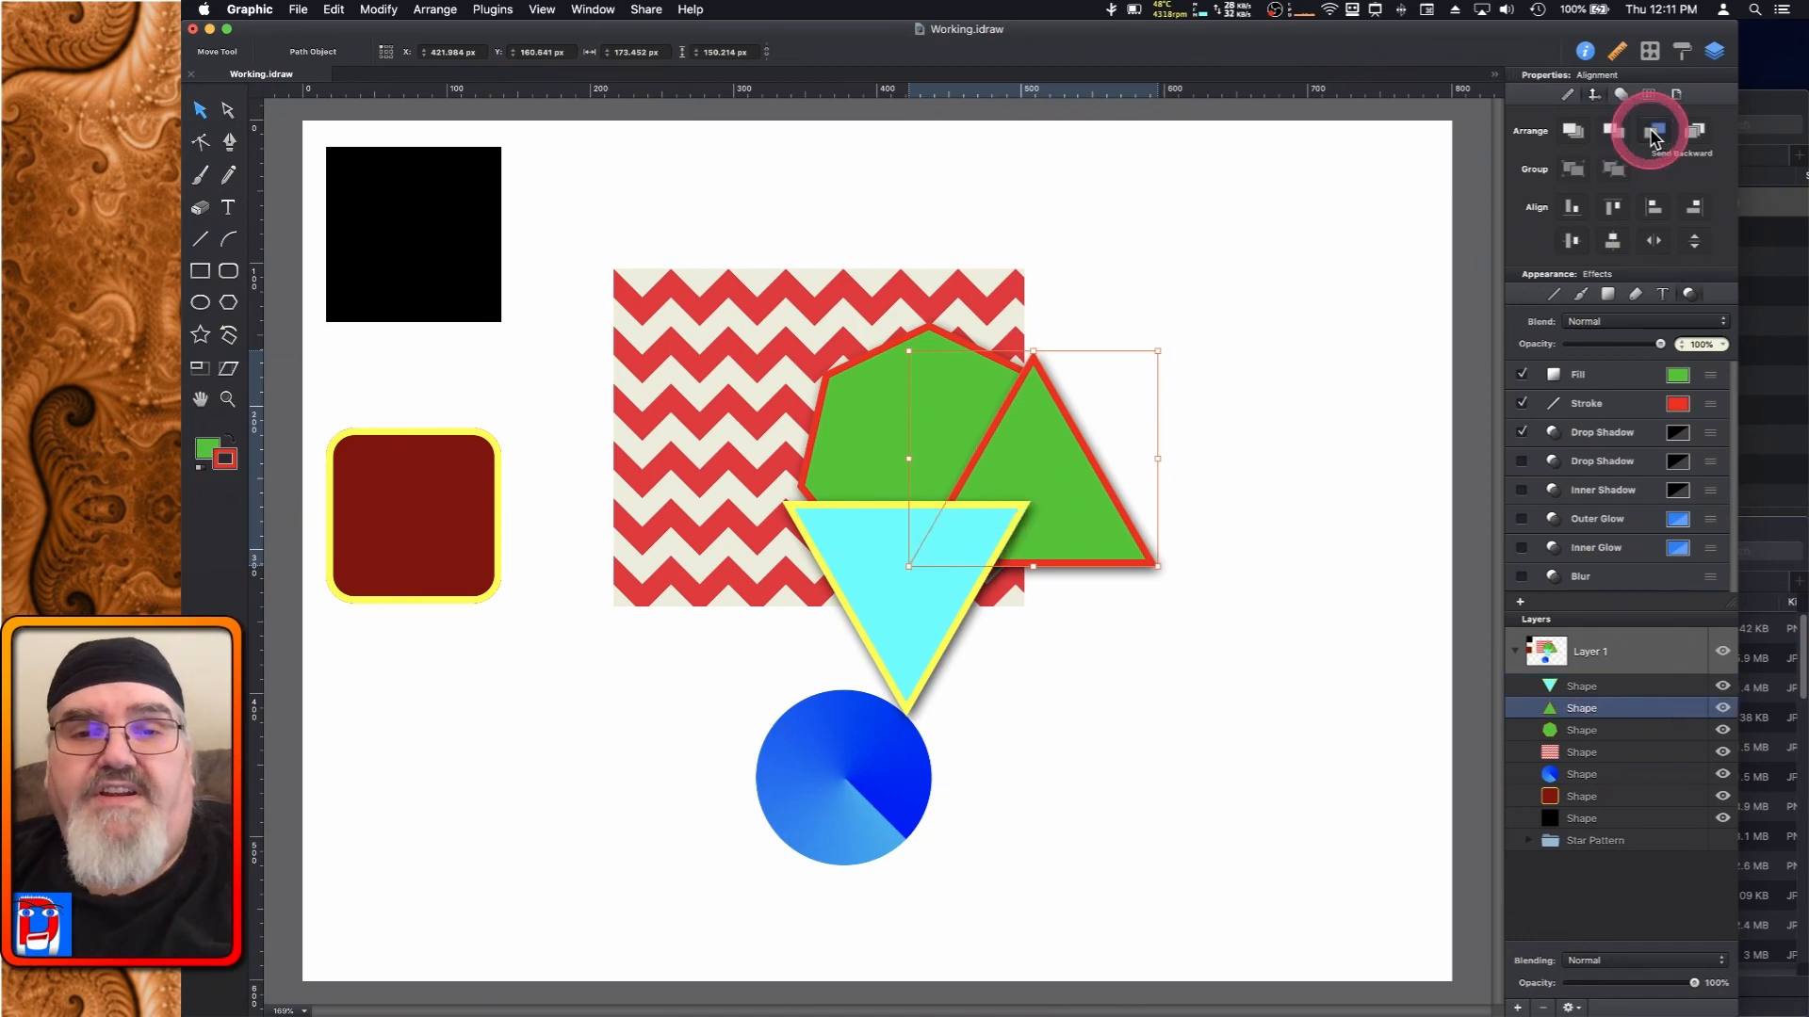
click(1654, 132)
click(1655, 132)
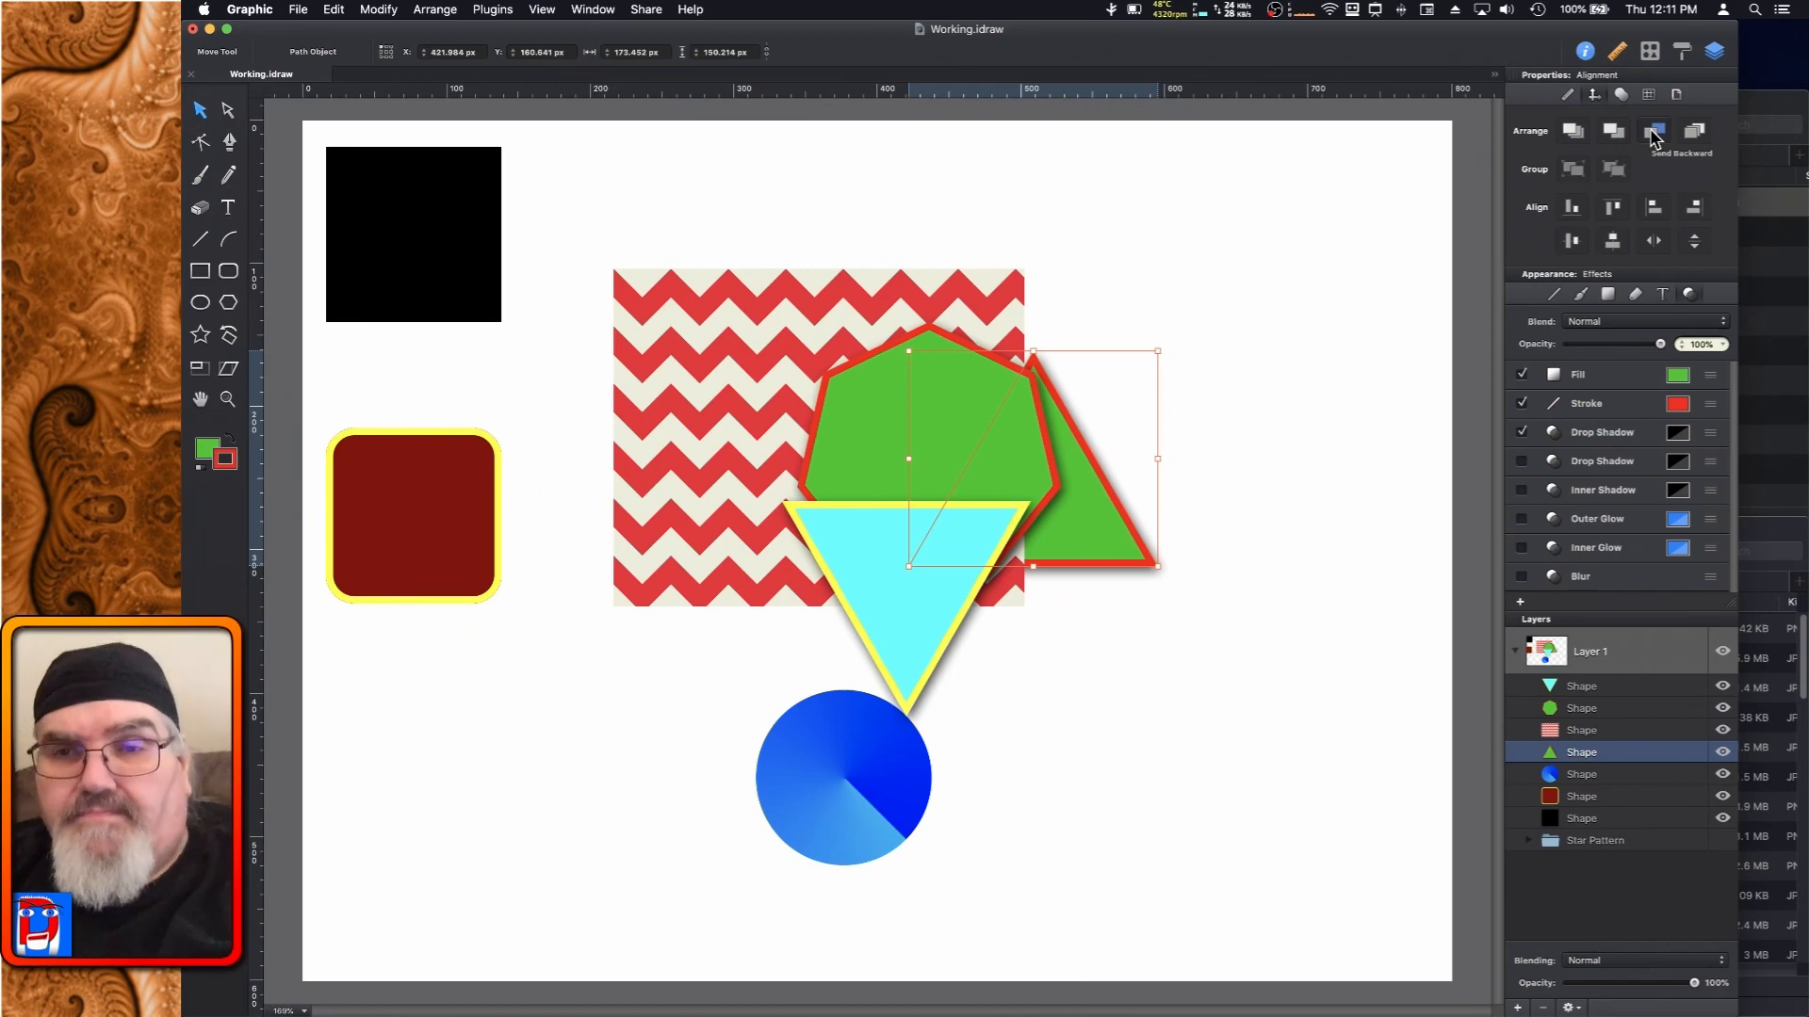
Reorder the green triangle within Layer 1, first to the top of the list and then directly beneath the black square
click(1618, 751)
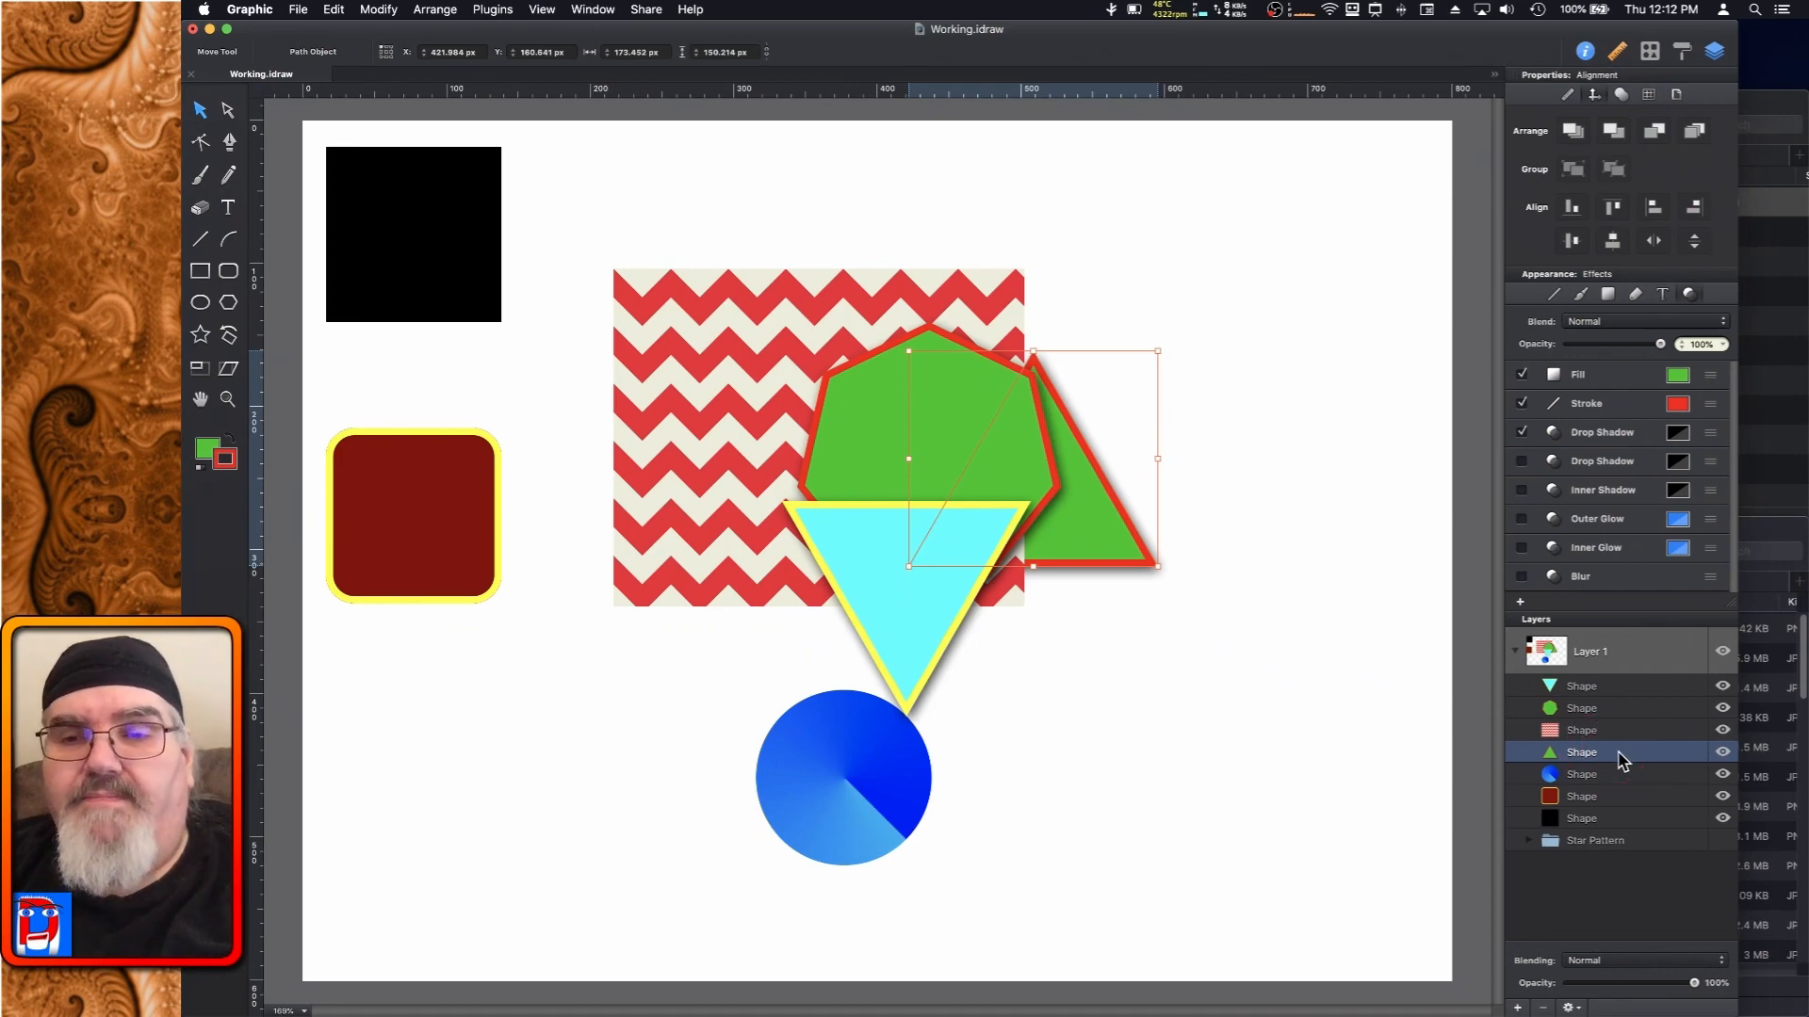
click(1618, 754)
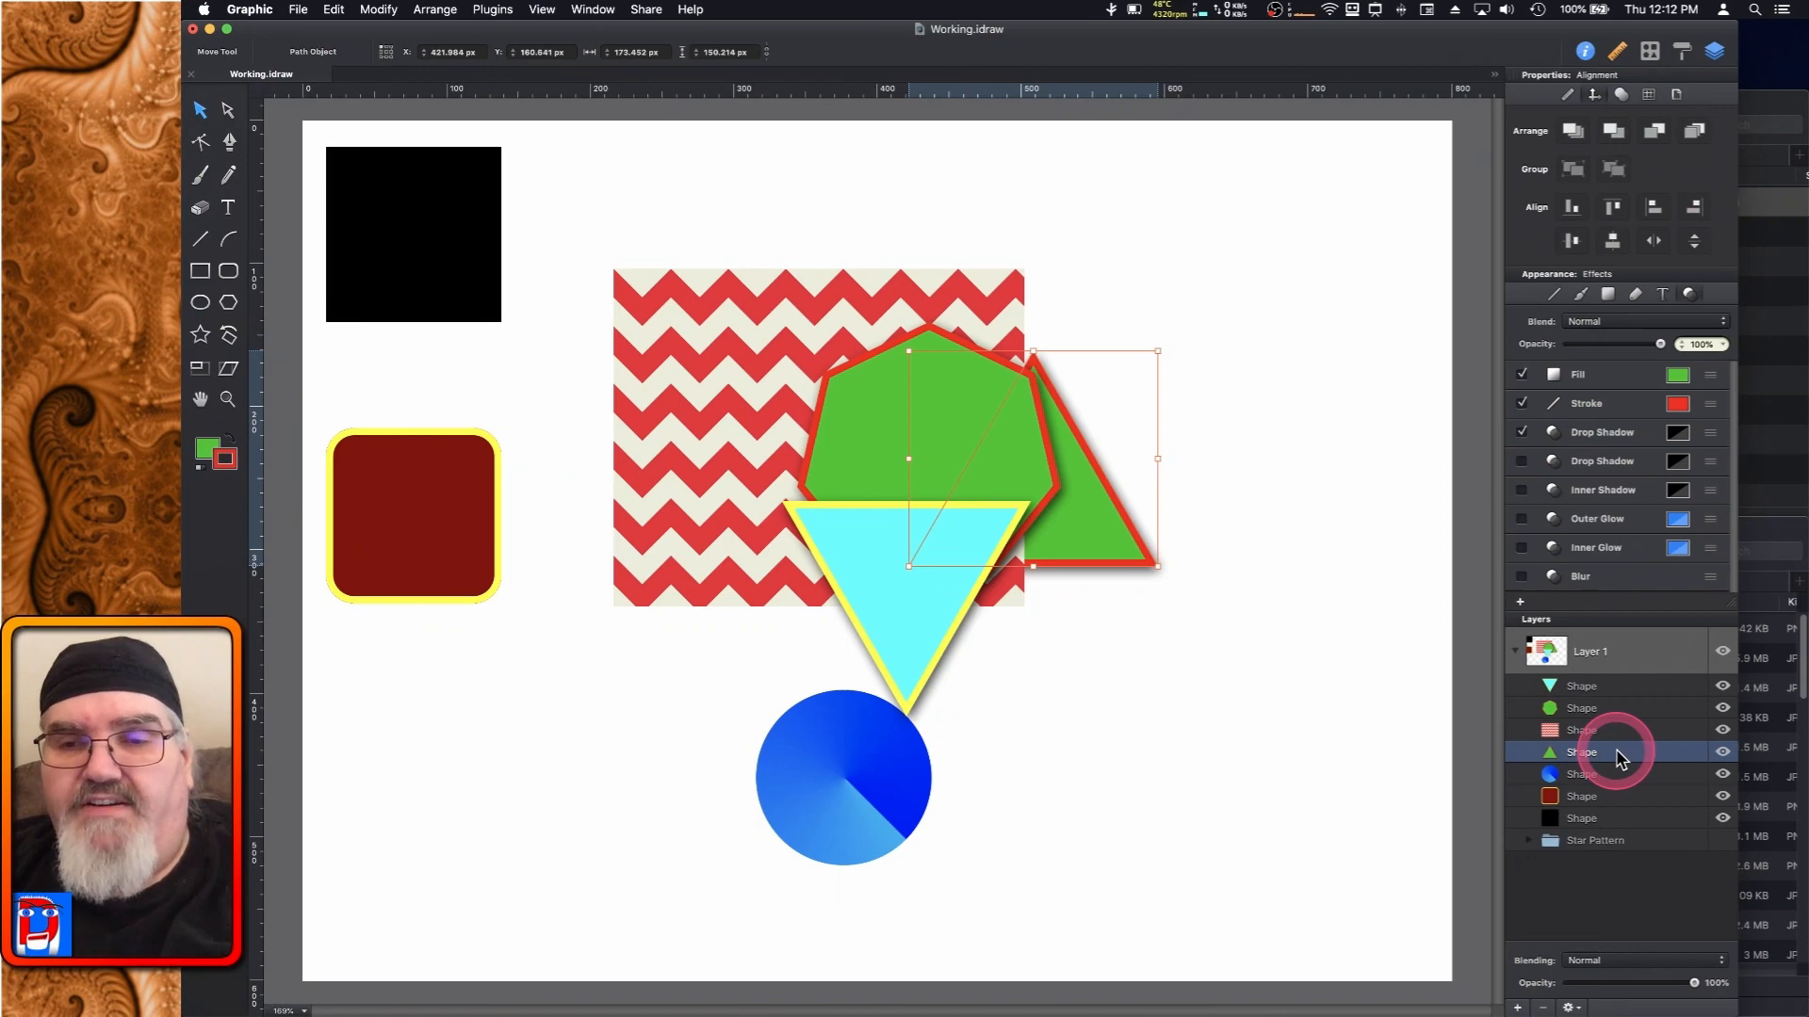
drag(1598, 761, 1609, 695)
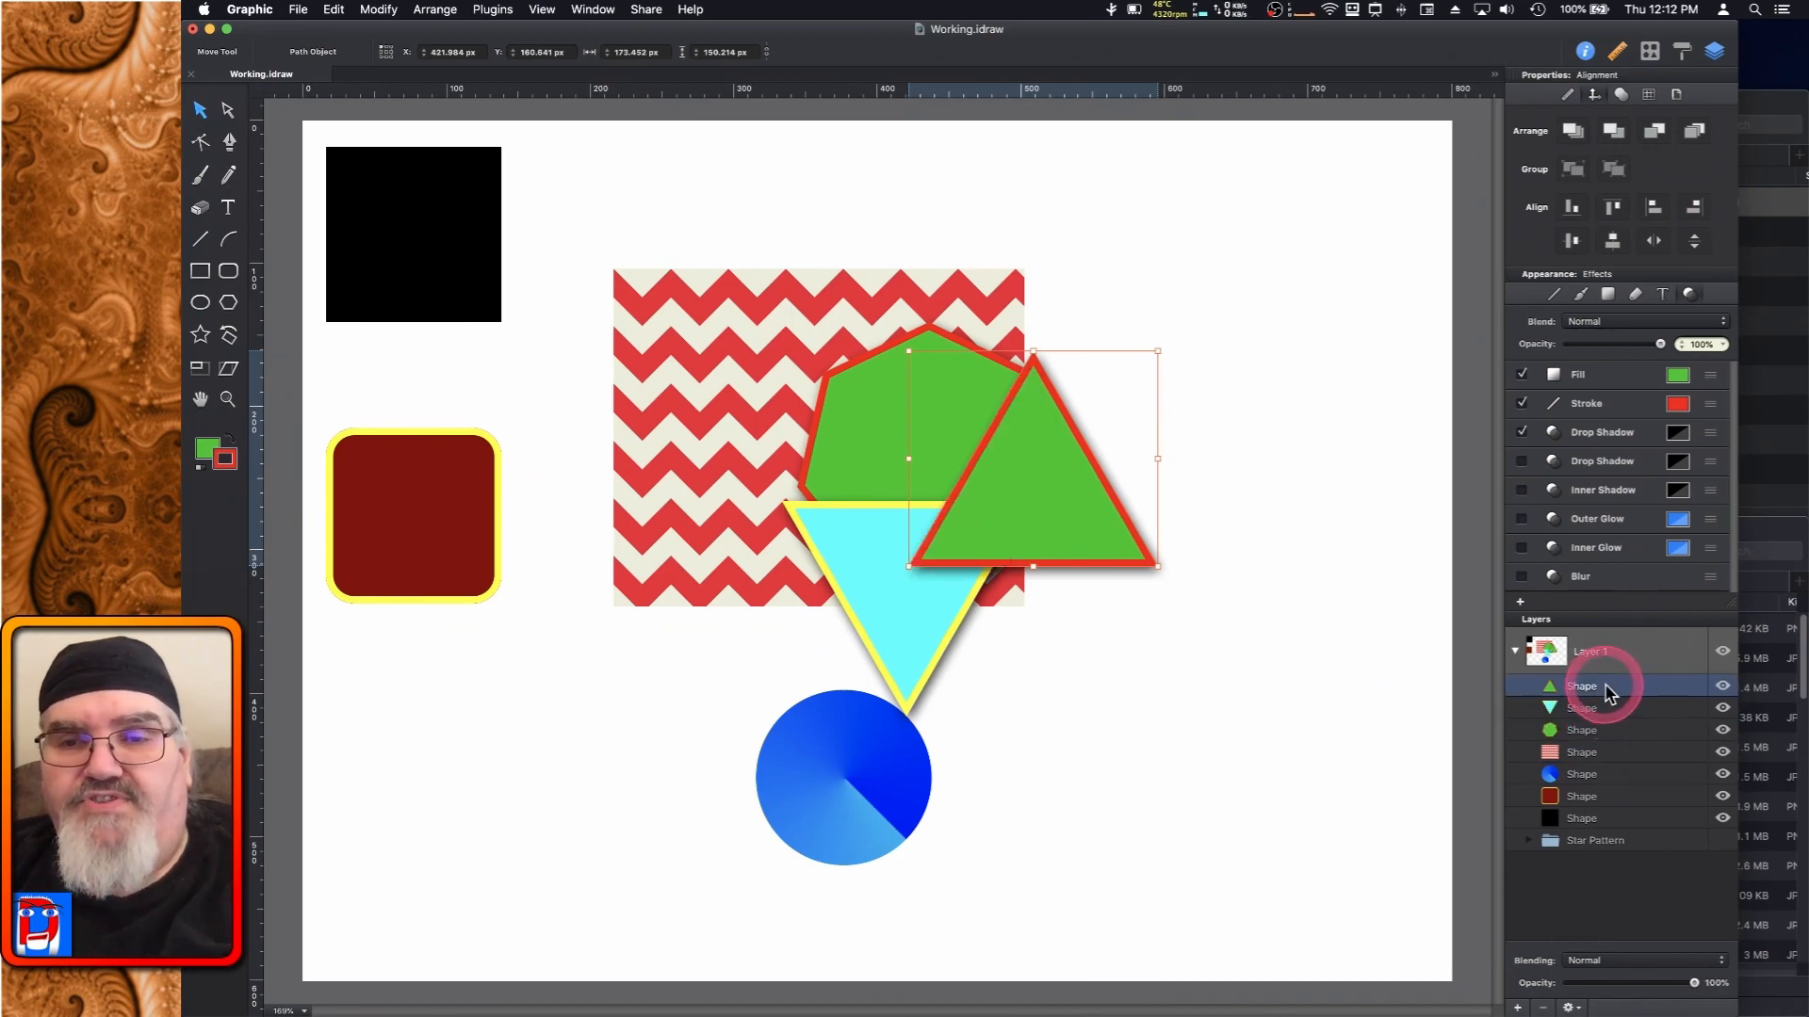
drag(1598, 801, 1598, 823)
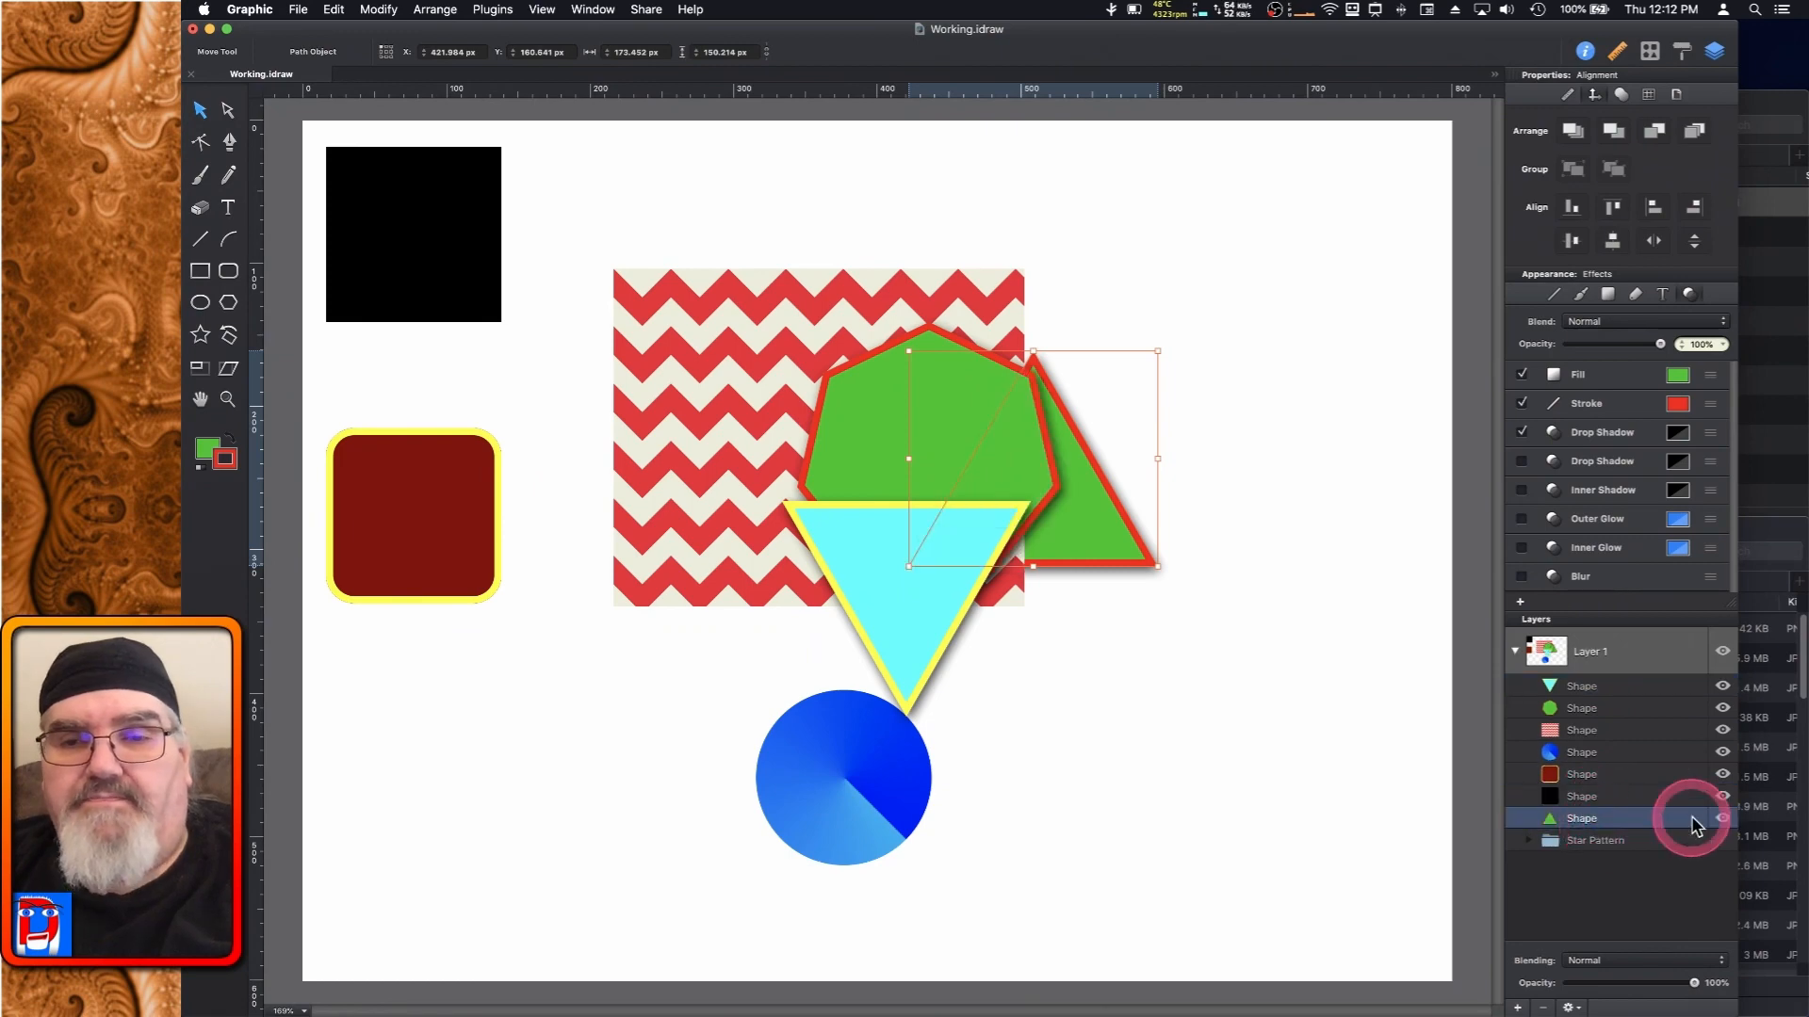
Reorder the green triangle within Layer 1 so it sits between the cyan triangle and the green heptagon
shift+click(1617, 797)
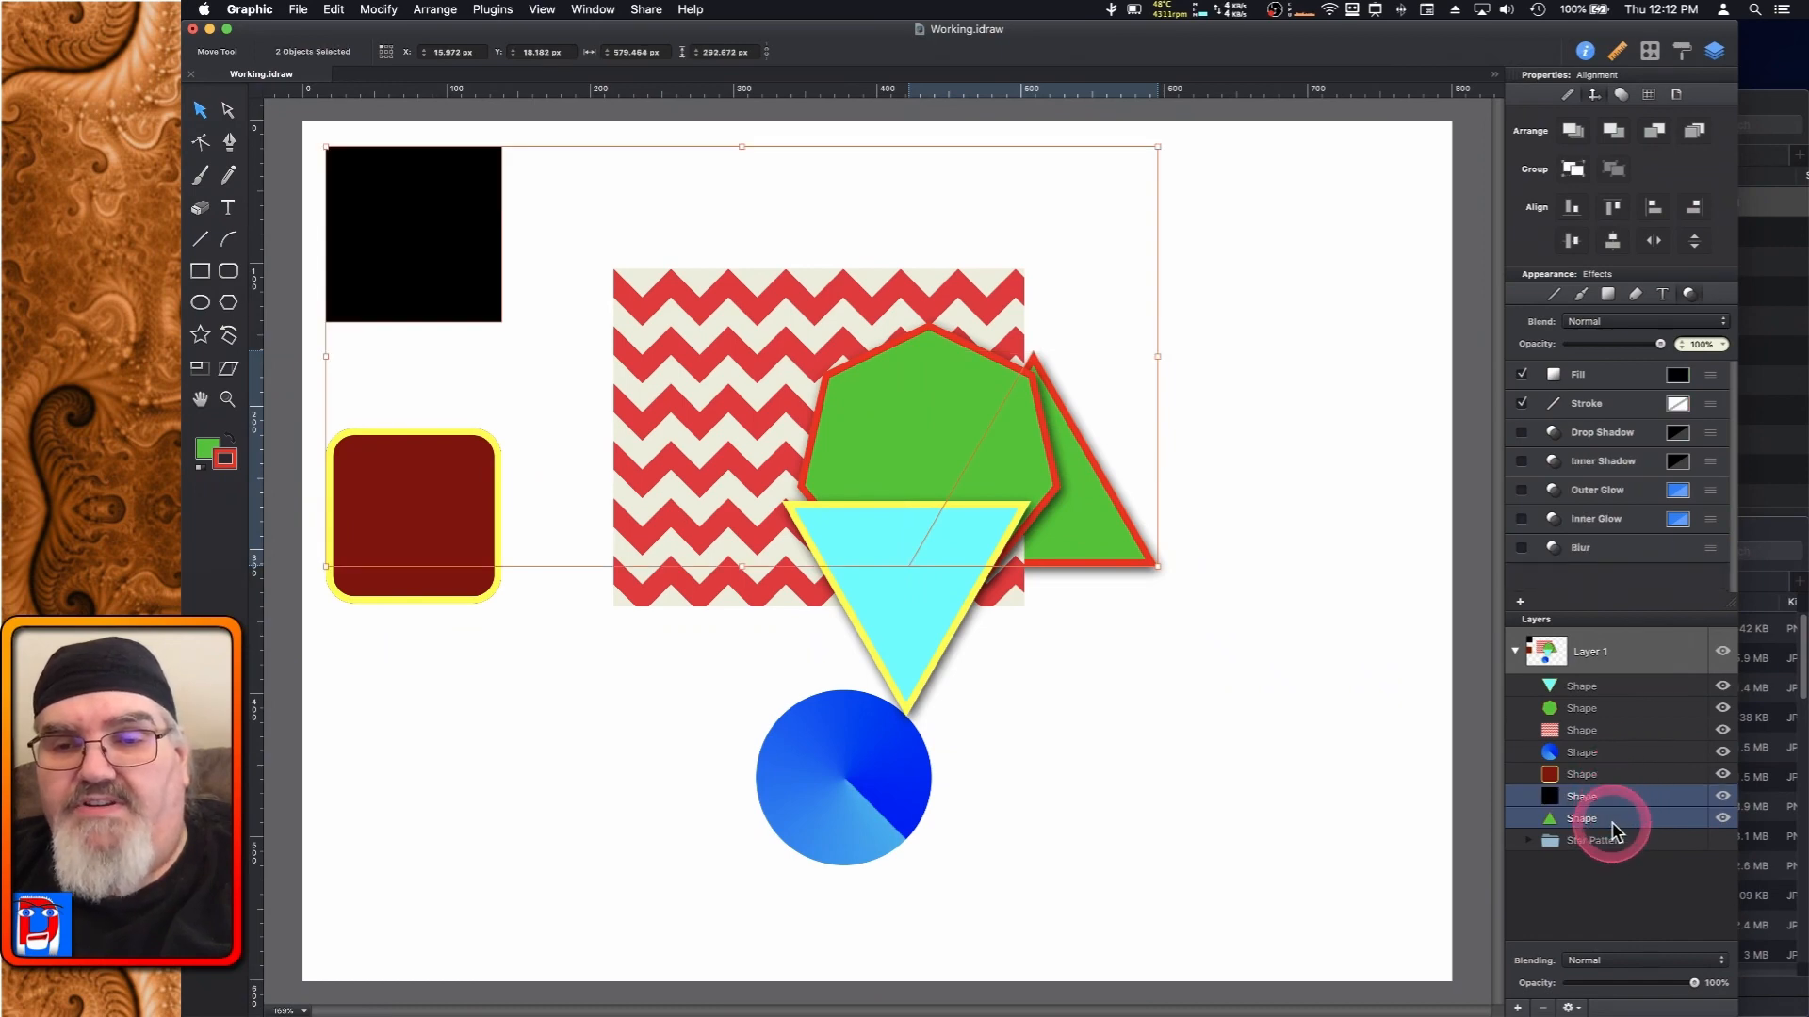
click(1613, 821)
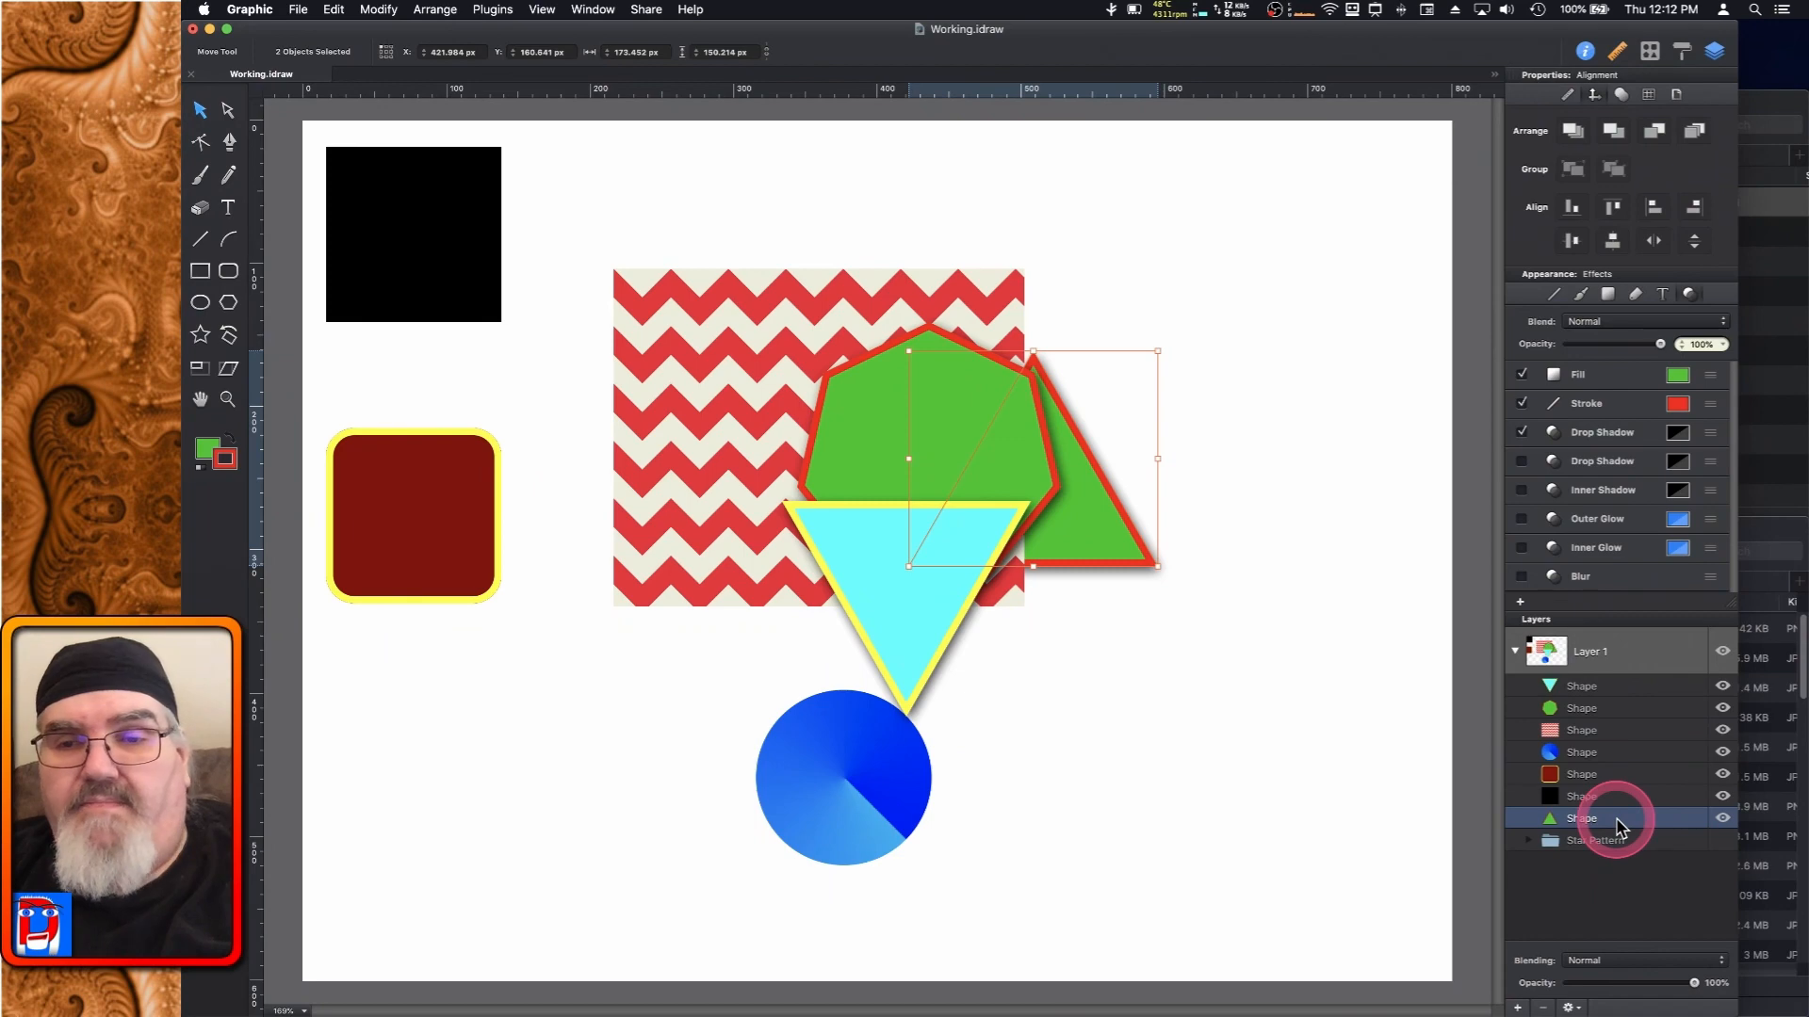
drag(1616, 826, 1616, 703)
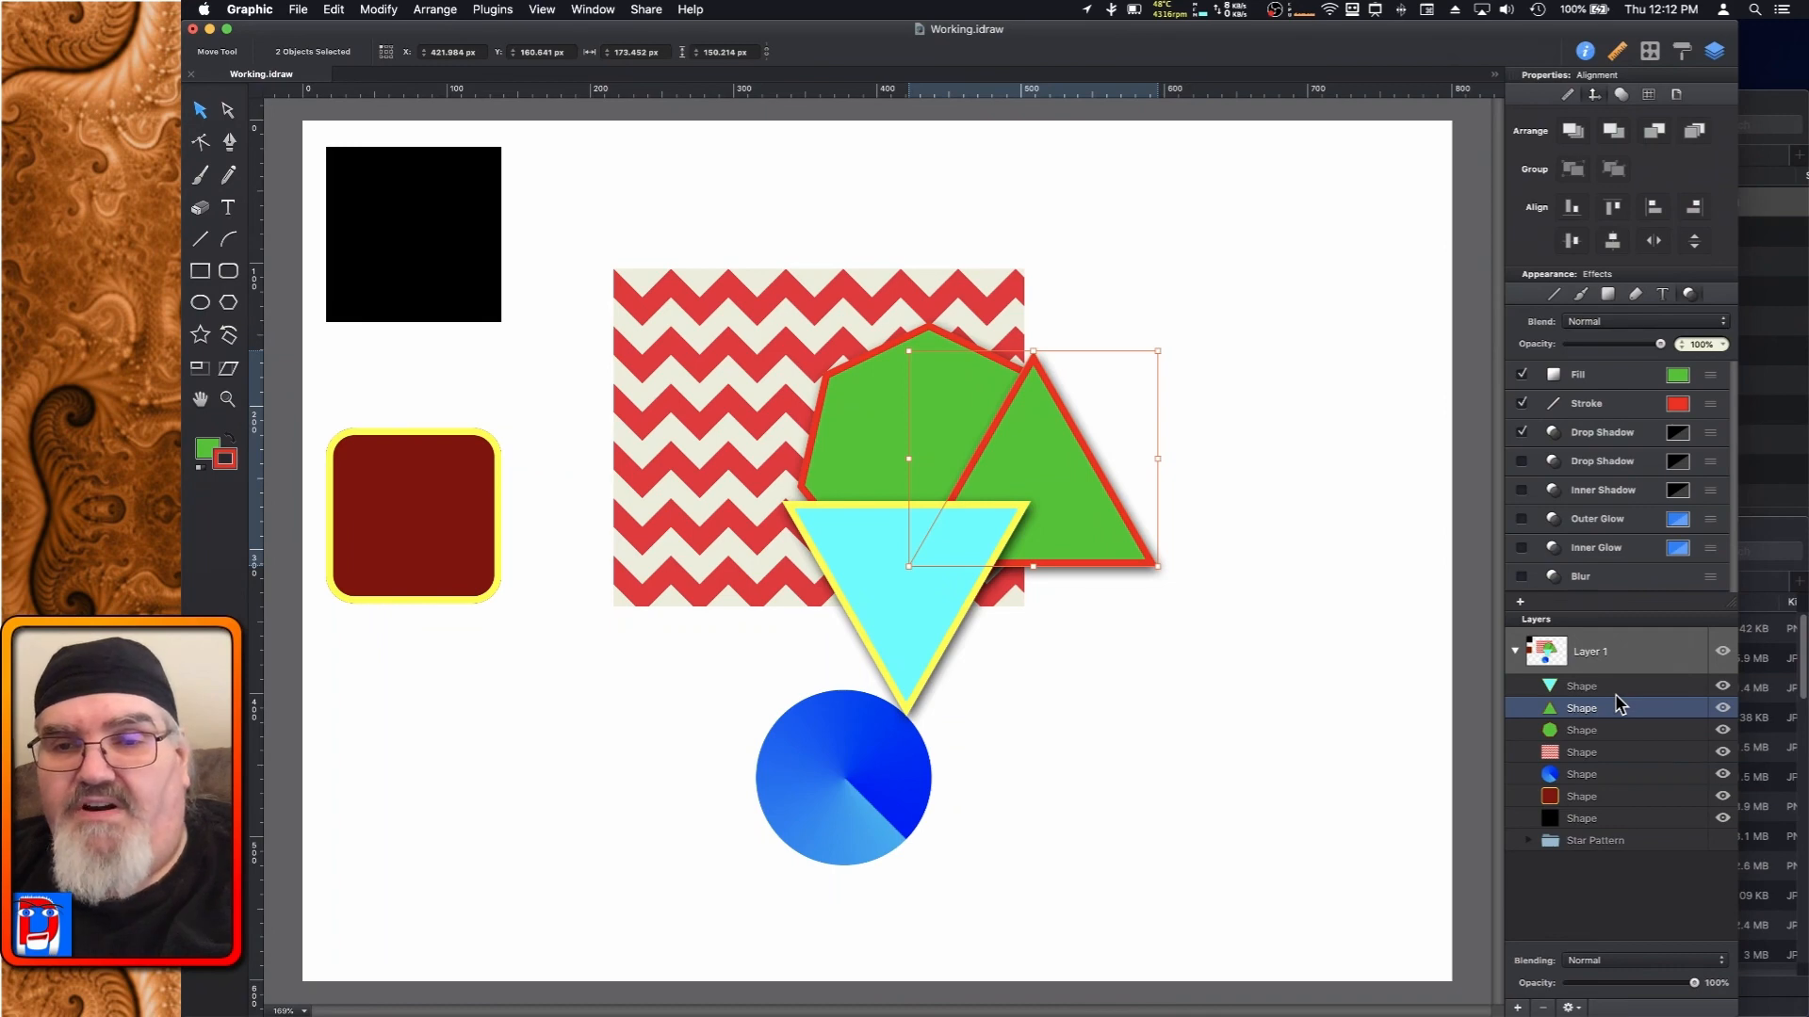
Select both triangles in Layer 1 and reorder them together to directly beneath the zigzag rectangle
click(1618, 697)
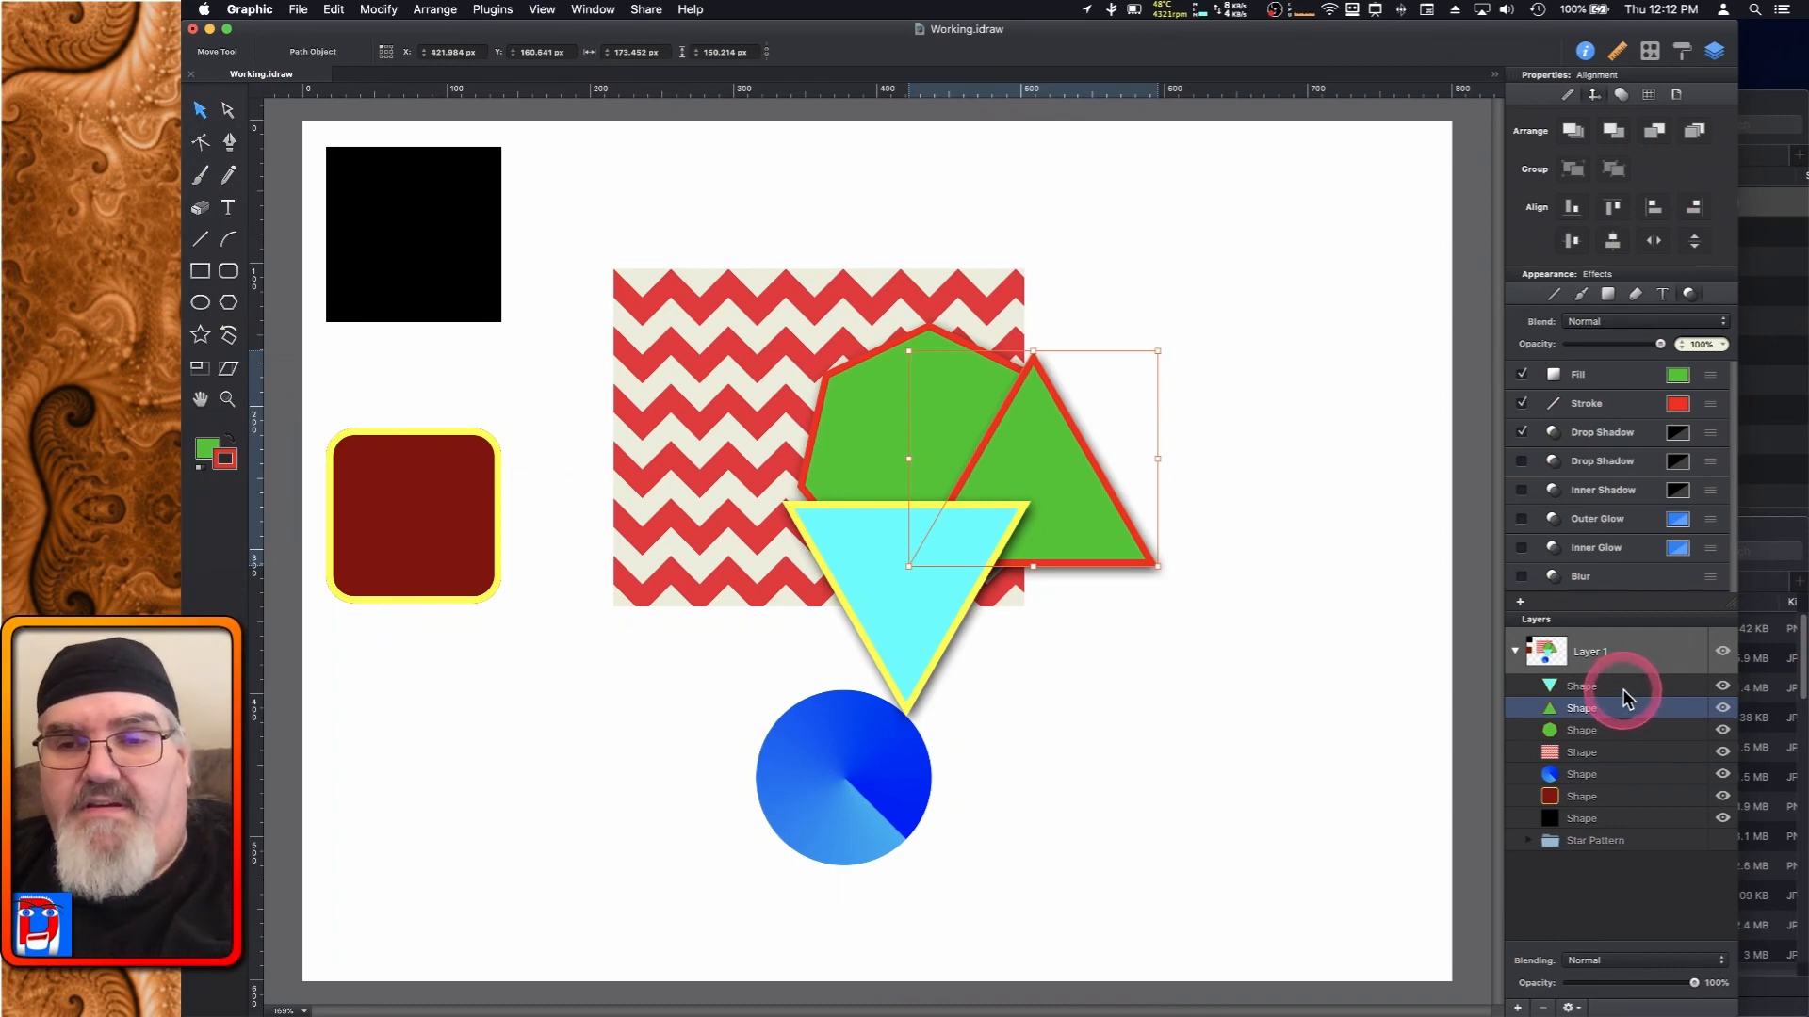
shift+click(1623, 688)
shift+click(1622, 688)
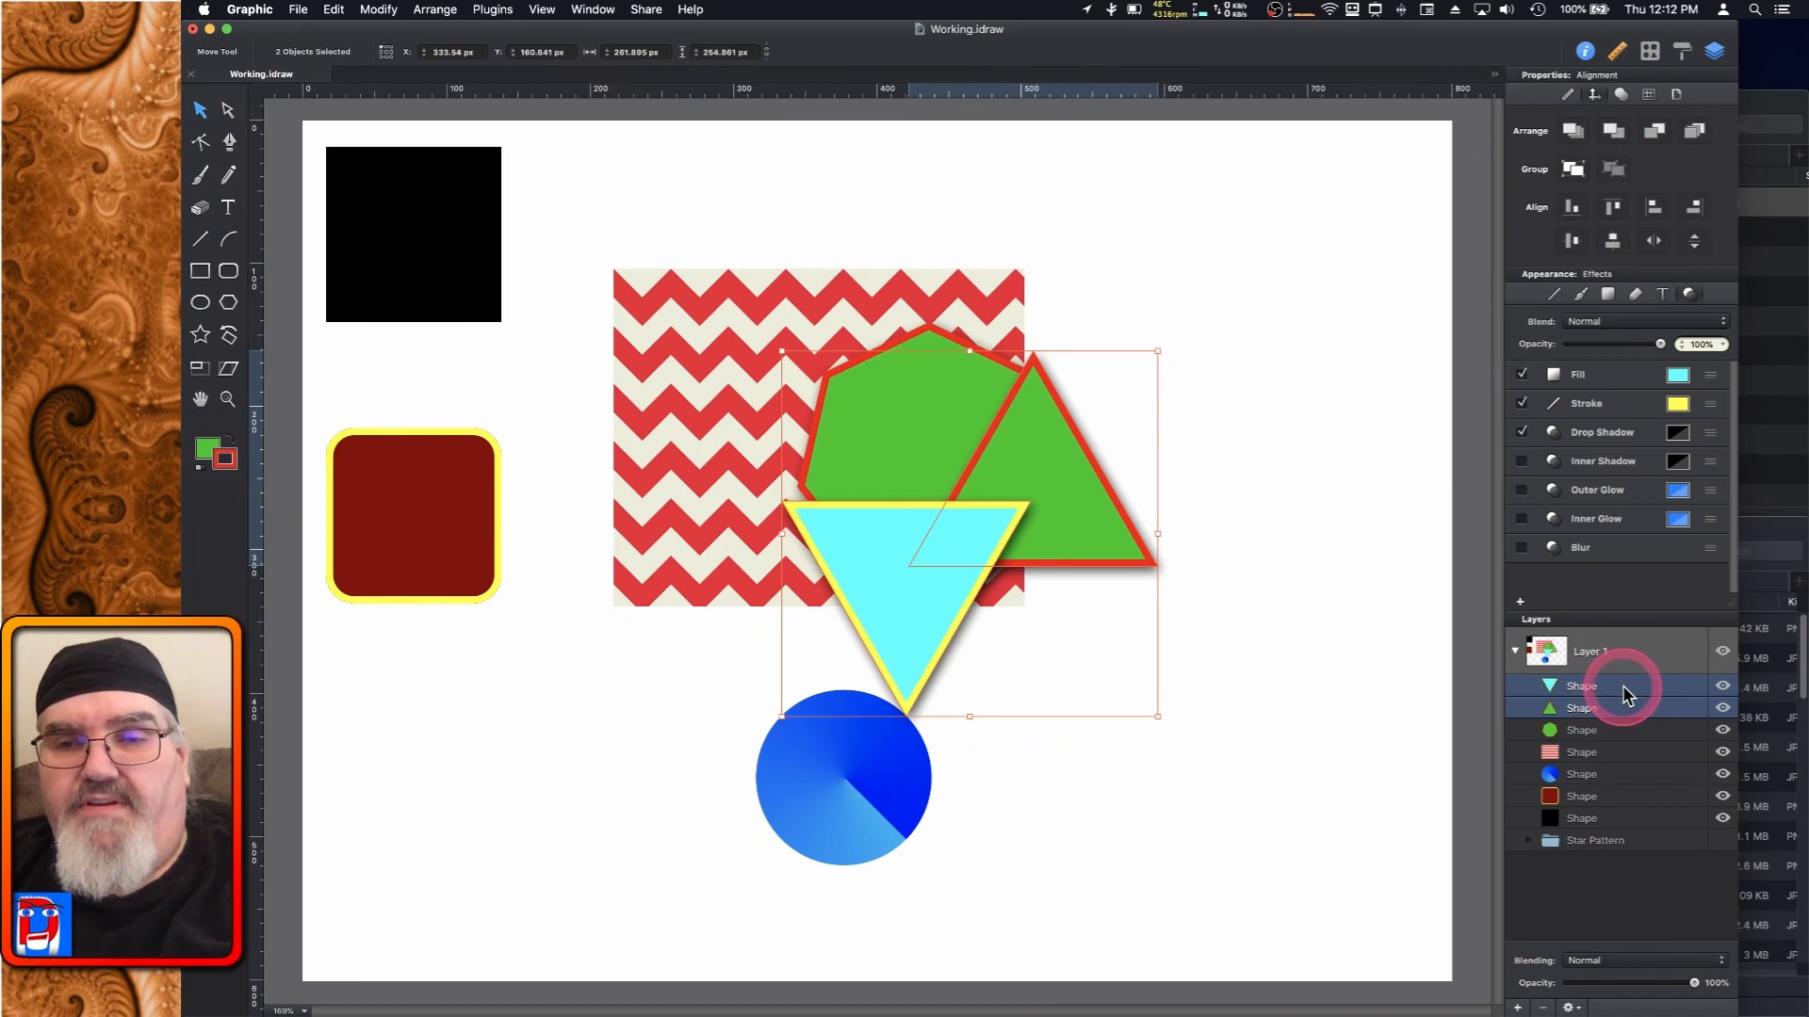
drag(1624, 695, 1620, 772)
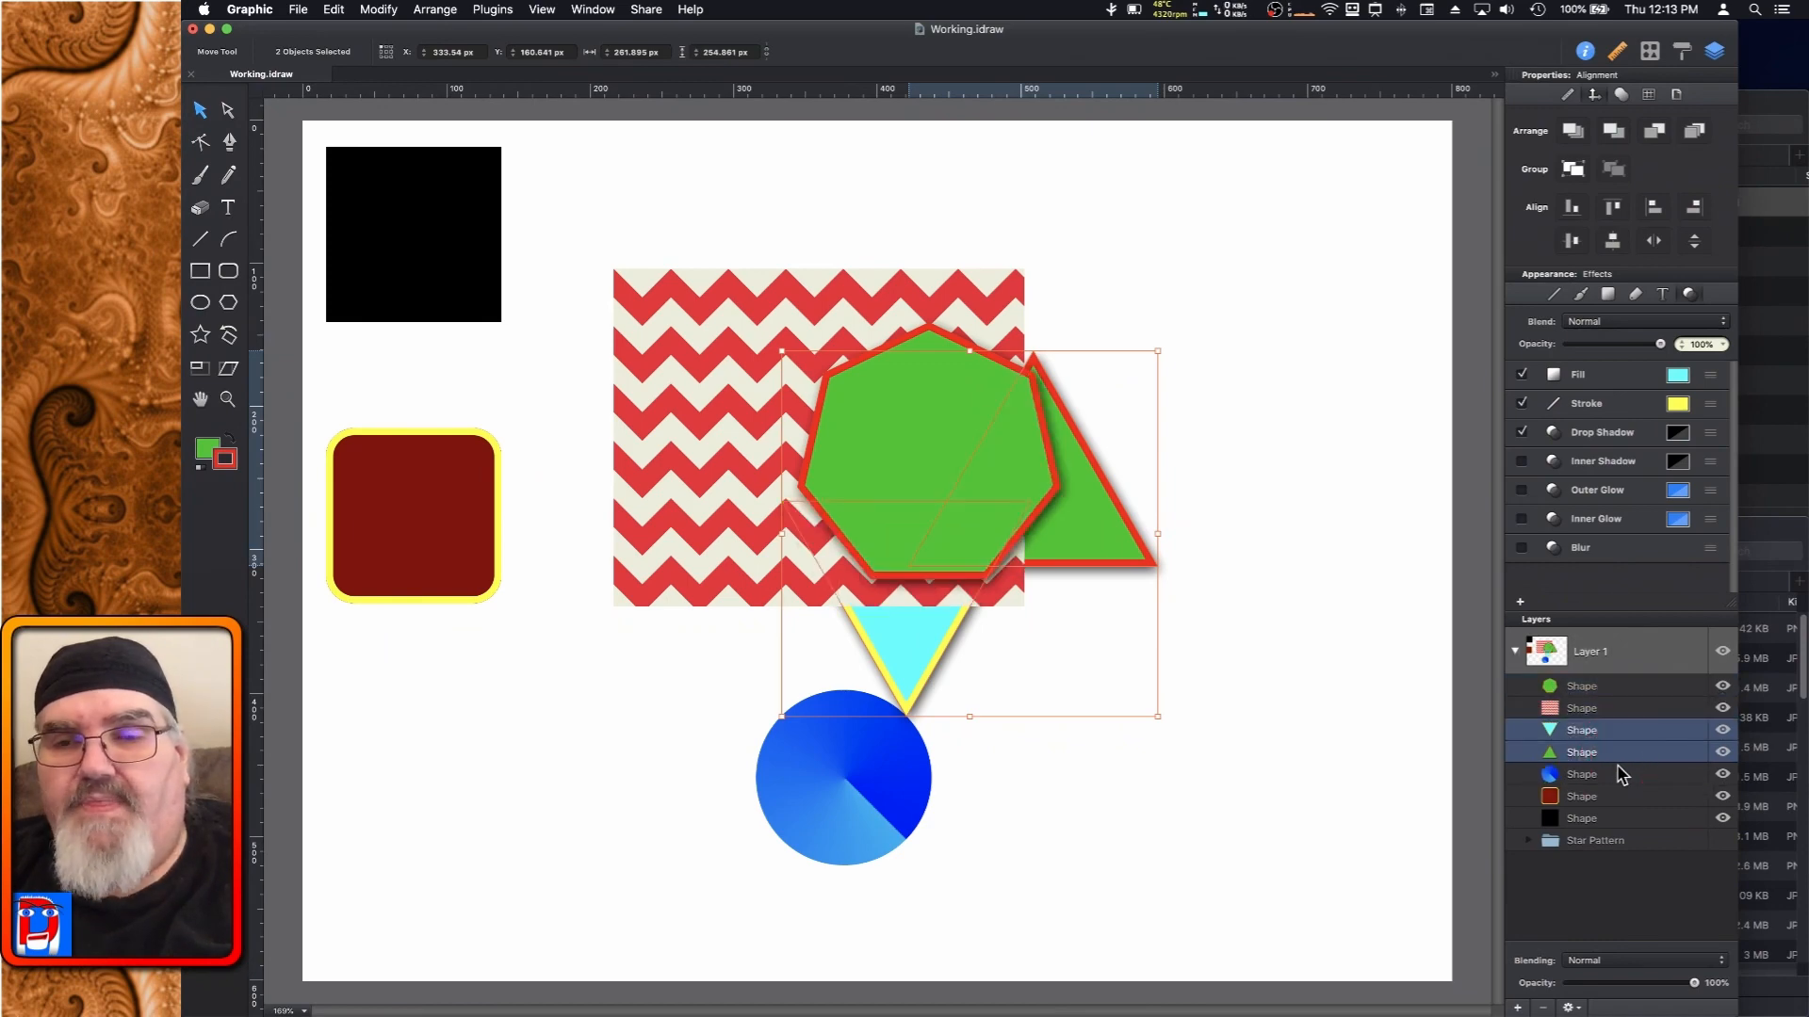
Reorder the two selected triangles together back to the top of Layer 1, above the green heptagon
drag(1618, 756, 1613, 689)
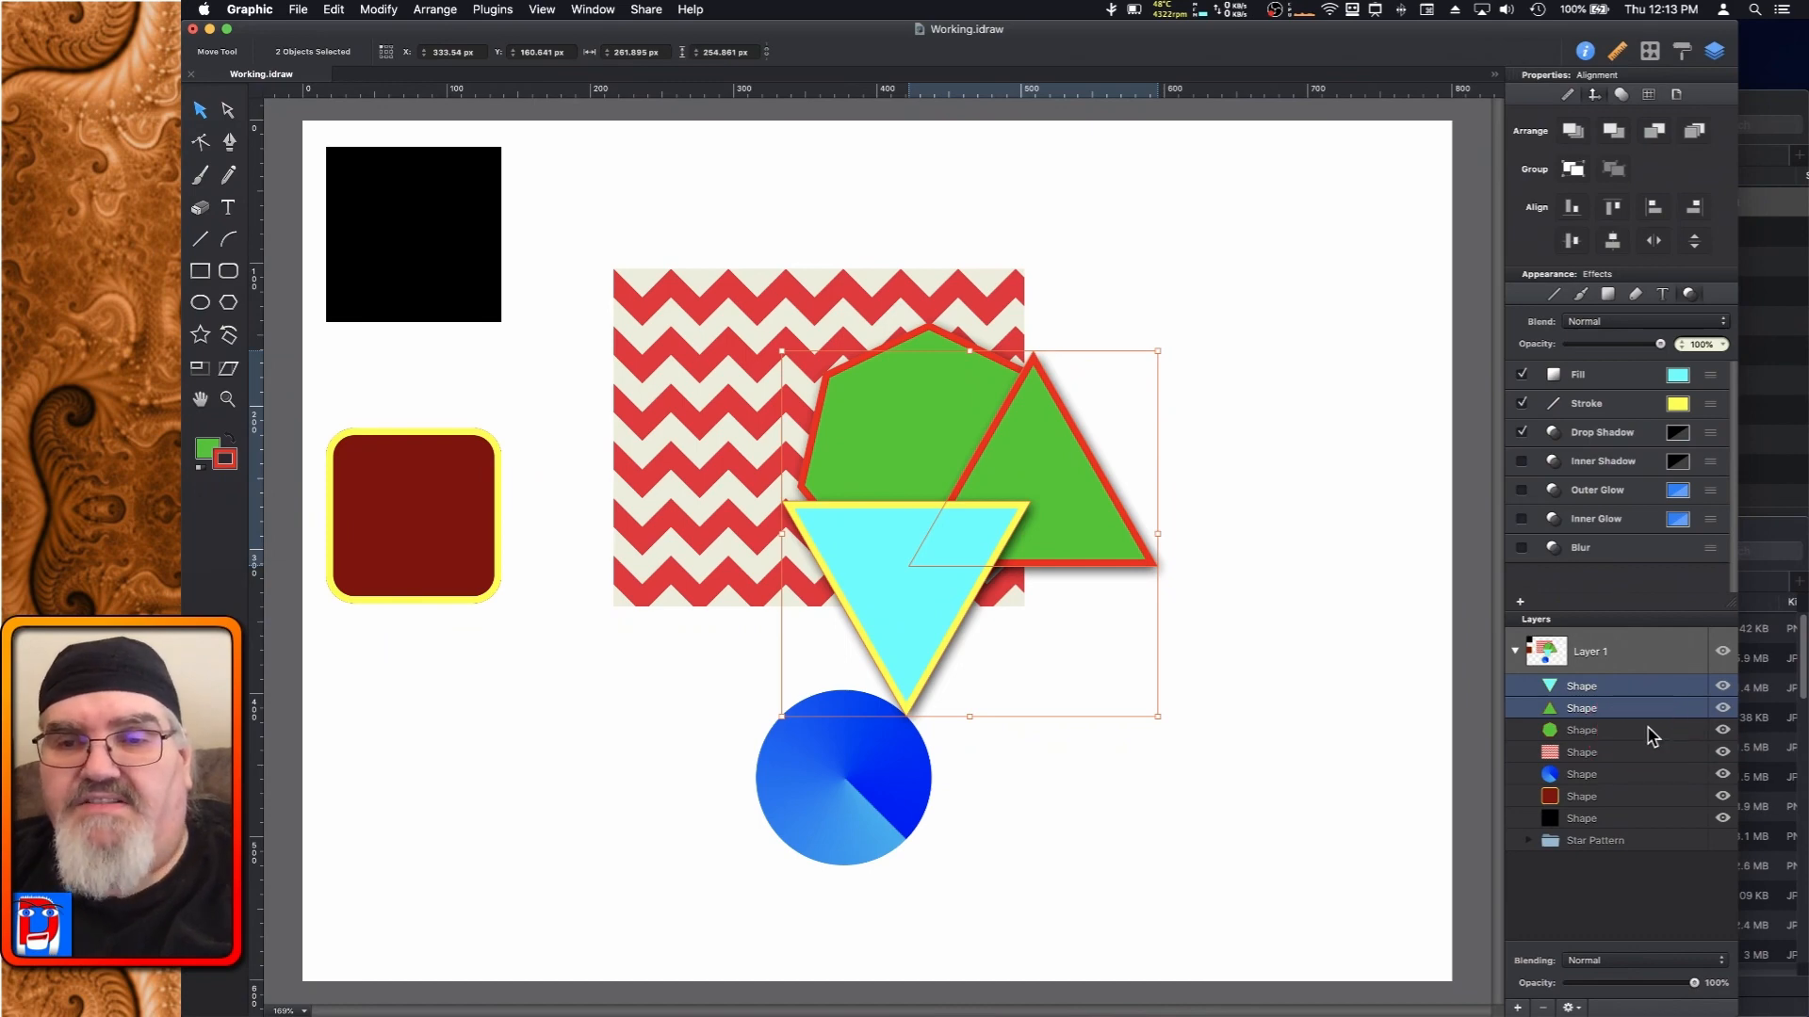
drag(1644, 728, 1652, 704)
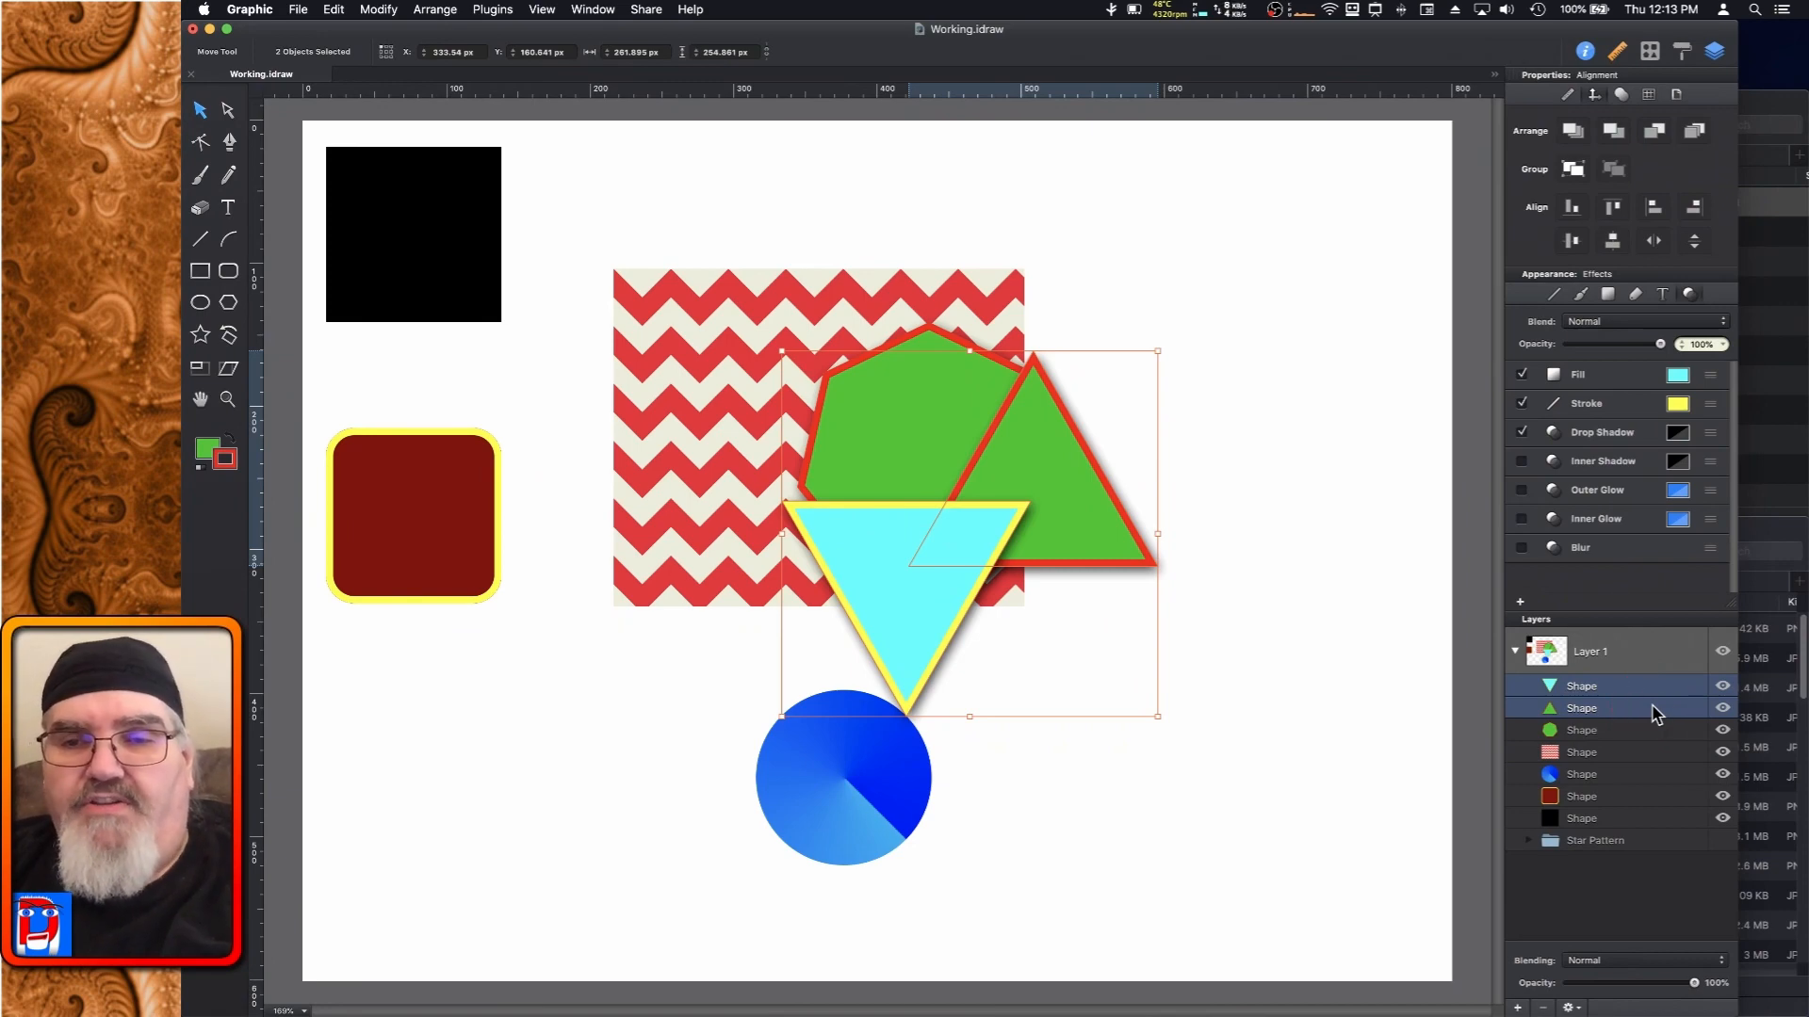
mouse_move(1652, 704)
mouse_down()
mouse_move(1618, 712)
mouse_move(1648, 704)
mouse_up()
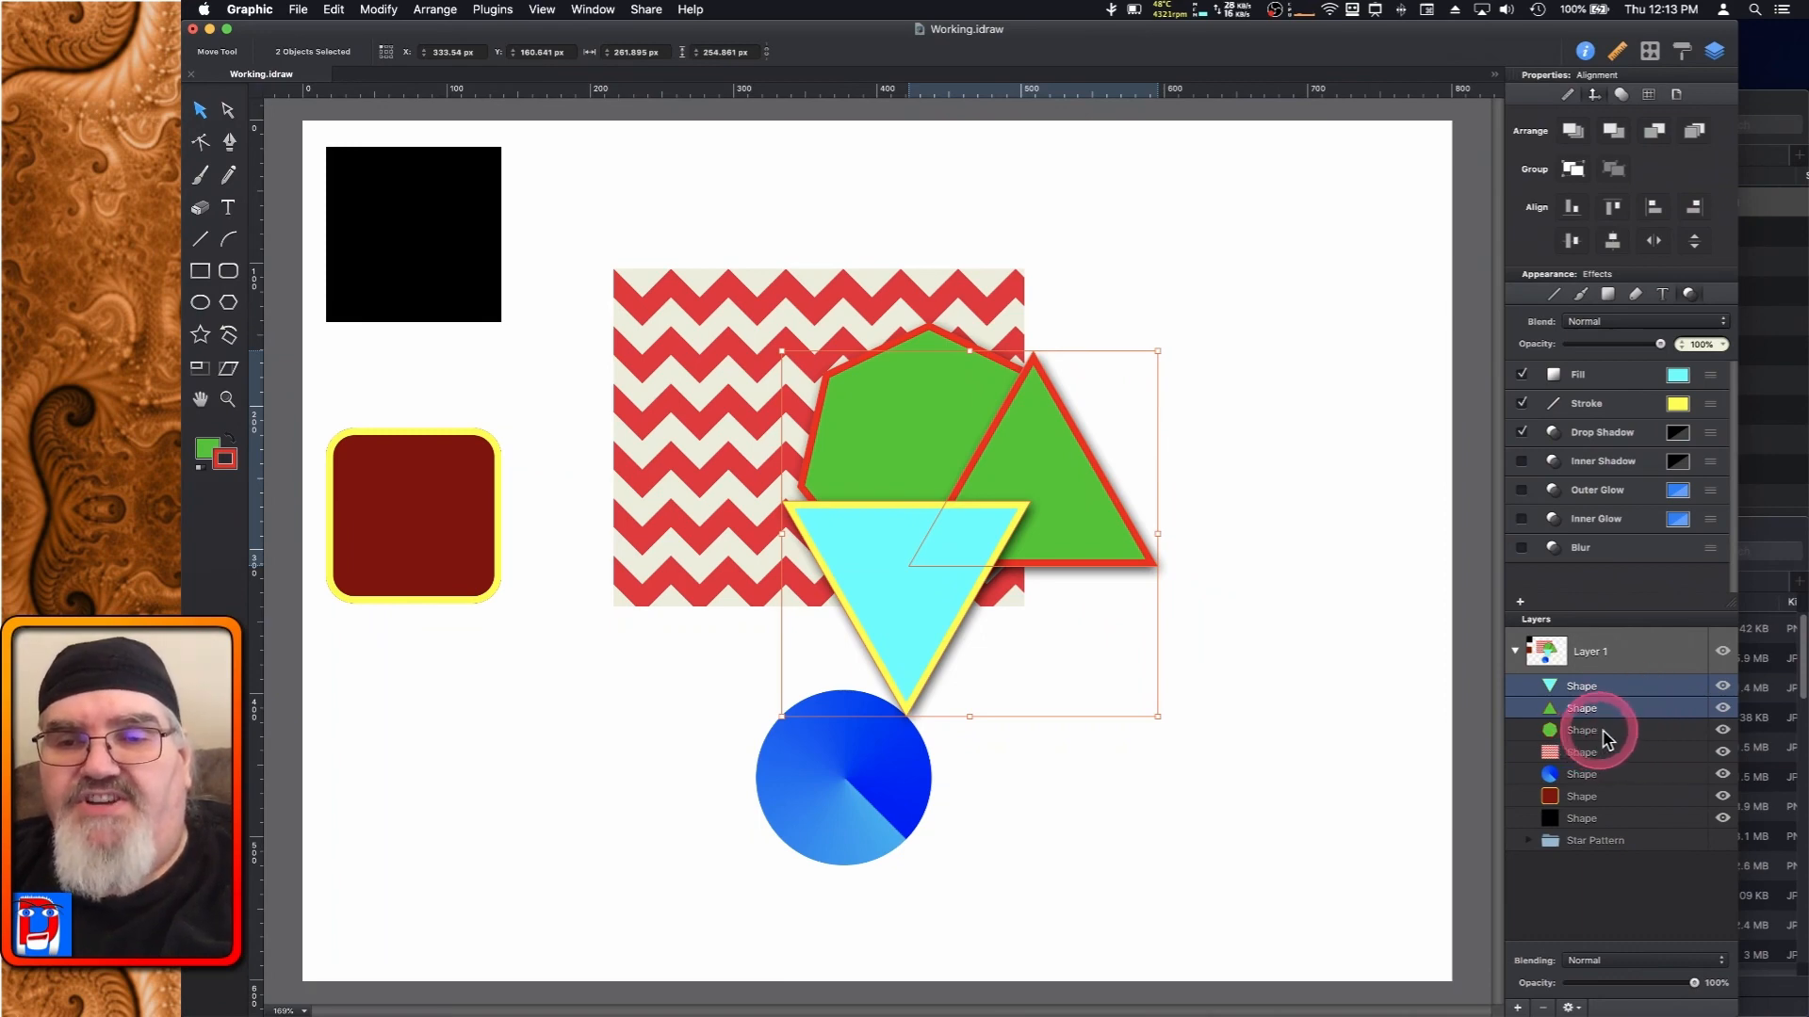
Select the green heptagon in Layer 1, hide it and show it again
click(1611, 732)
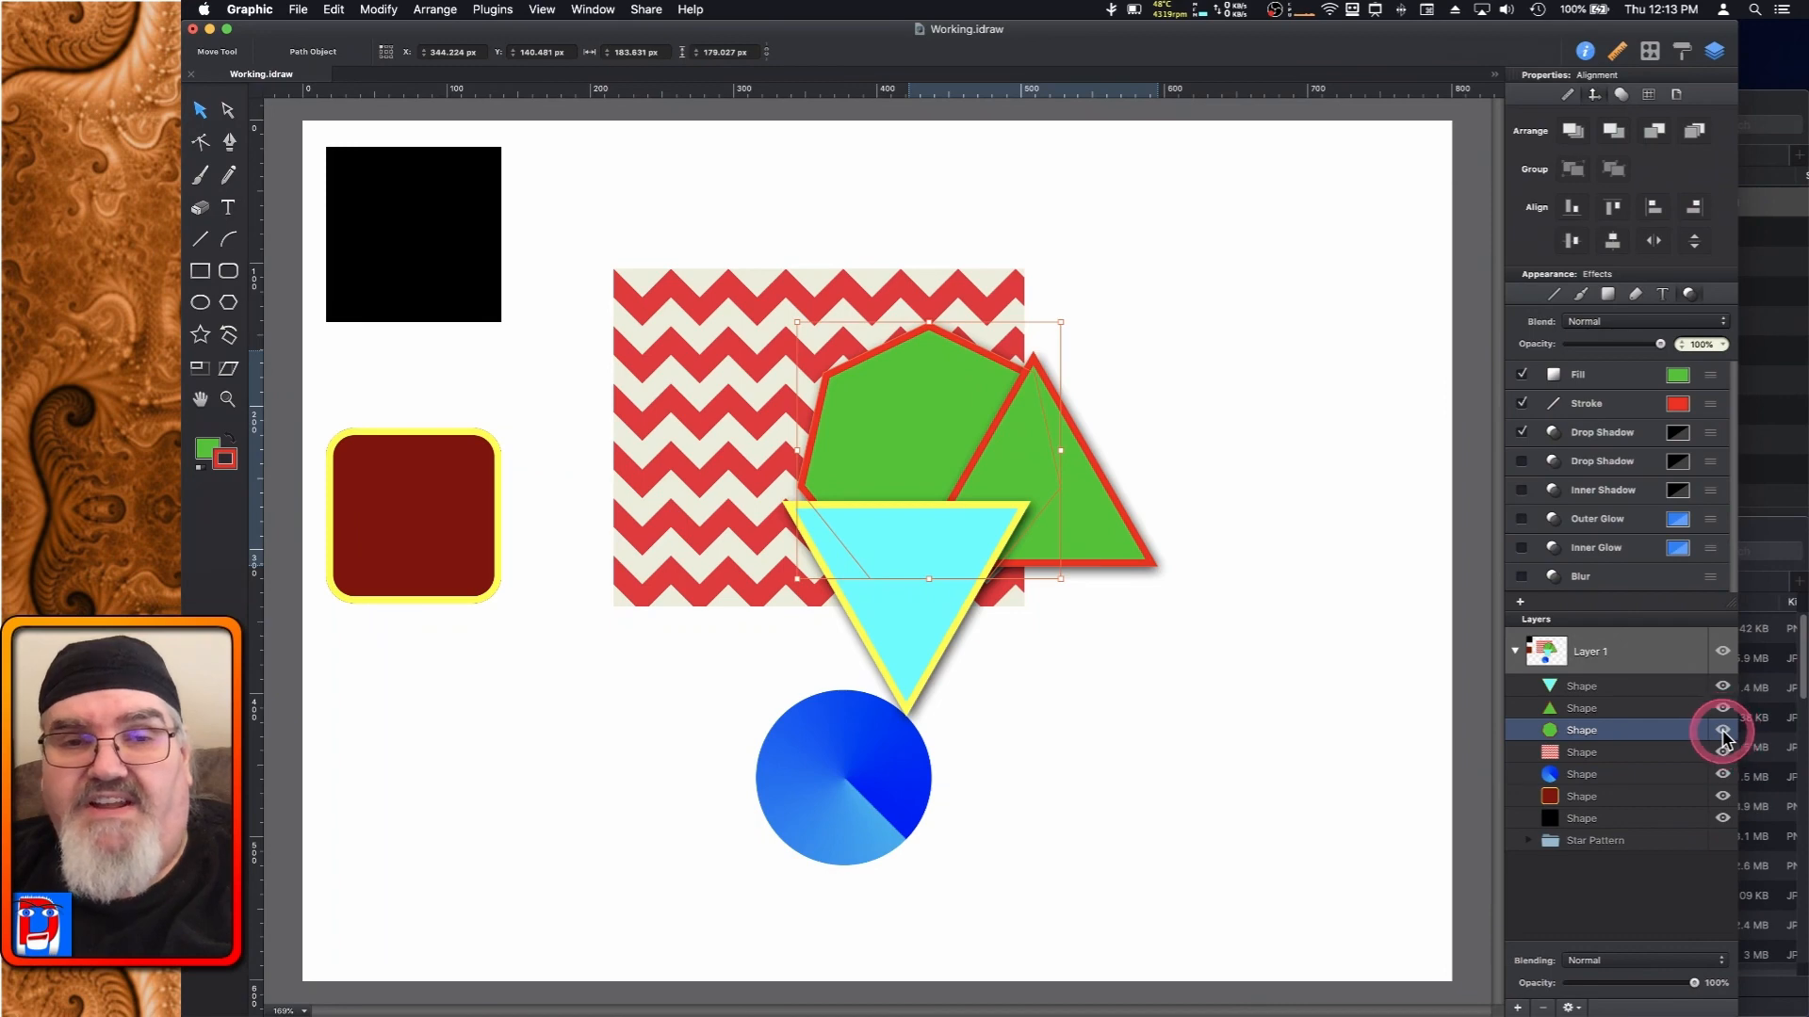
click(1722, 731)
click(1722, 732)
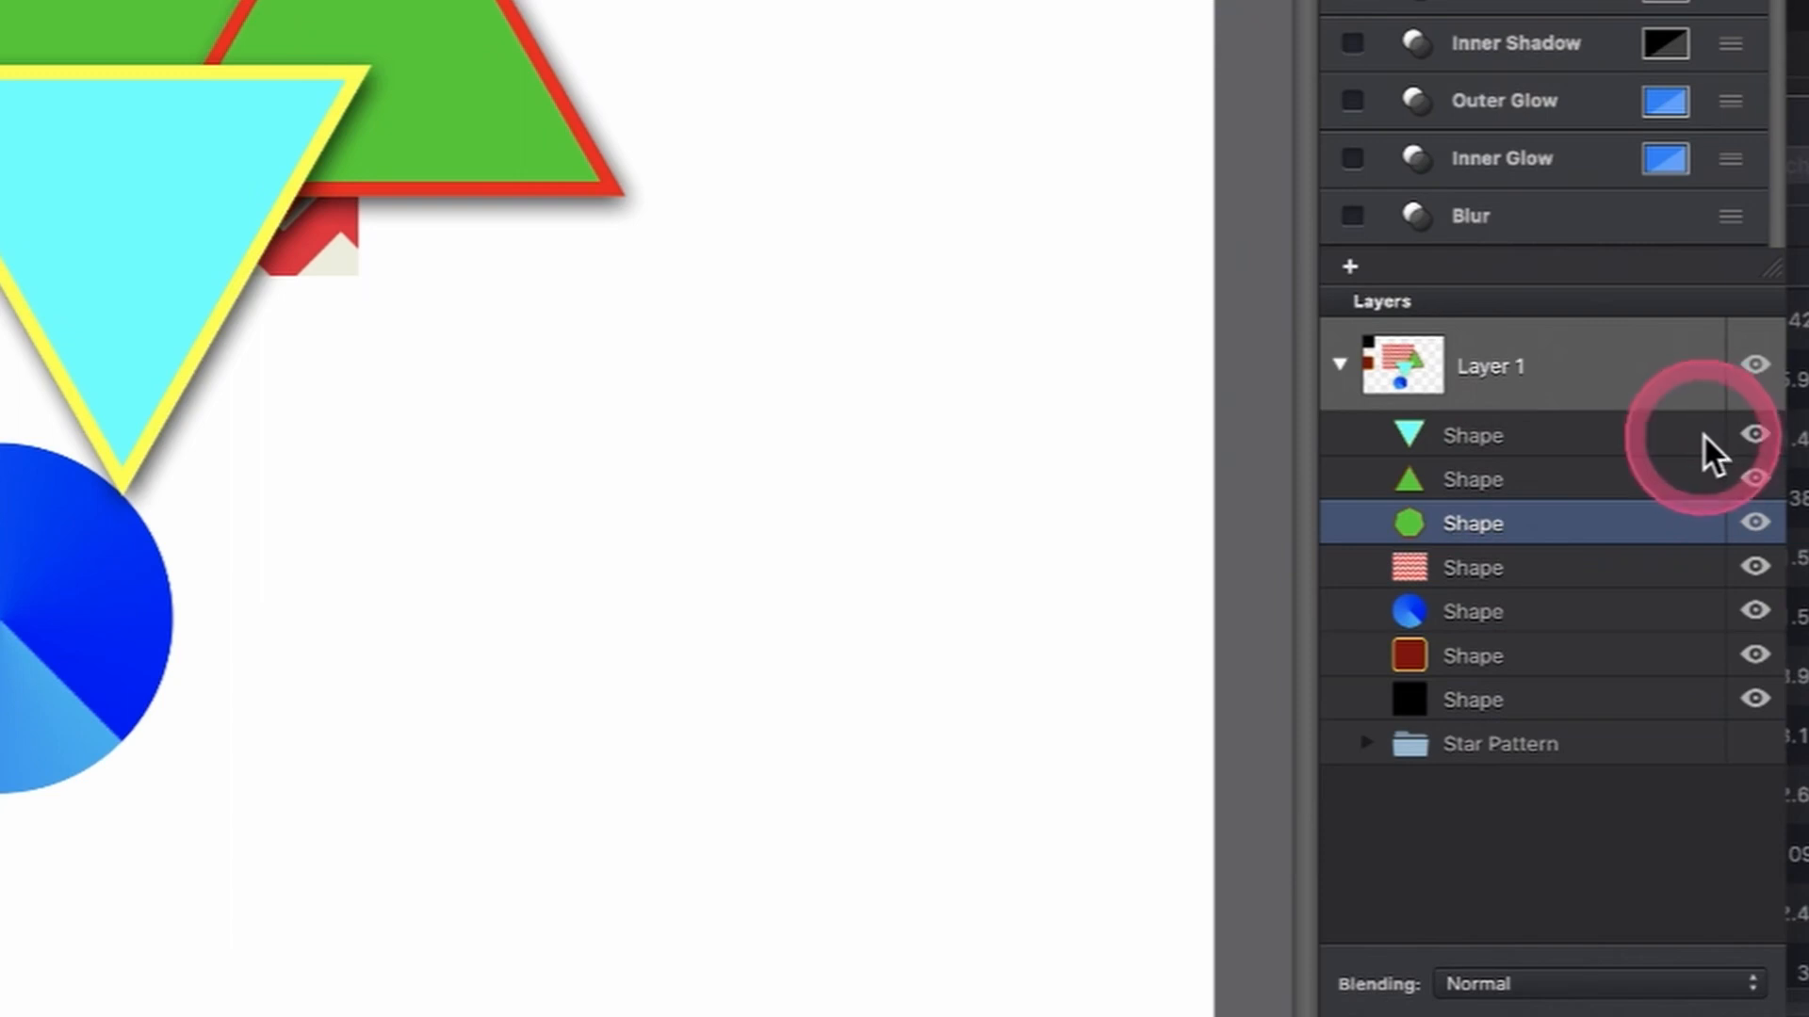
Lock the cyan triangle in Layer 1 and check the Lock command offered for the selected heptagon
click(1706, 437)
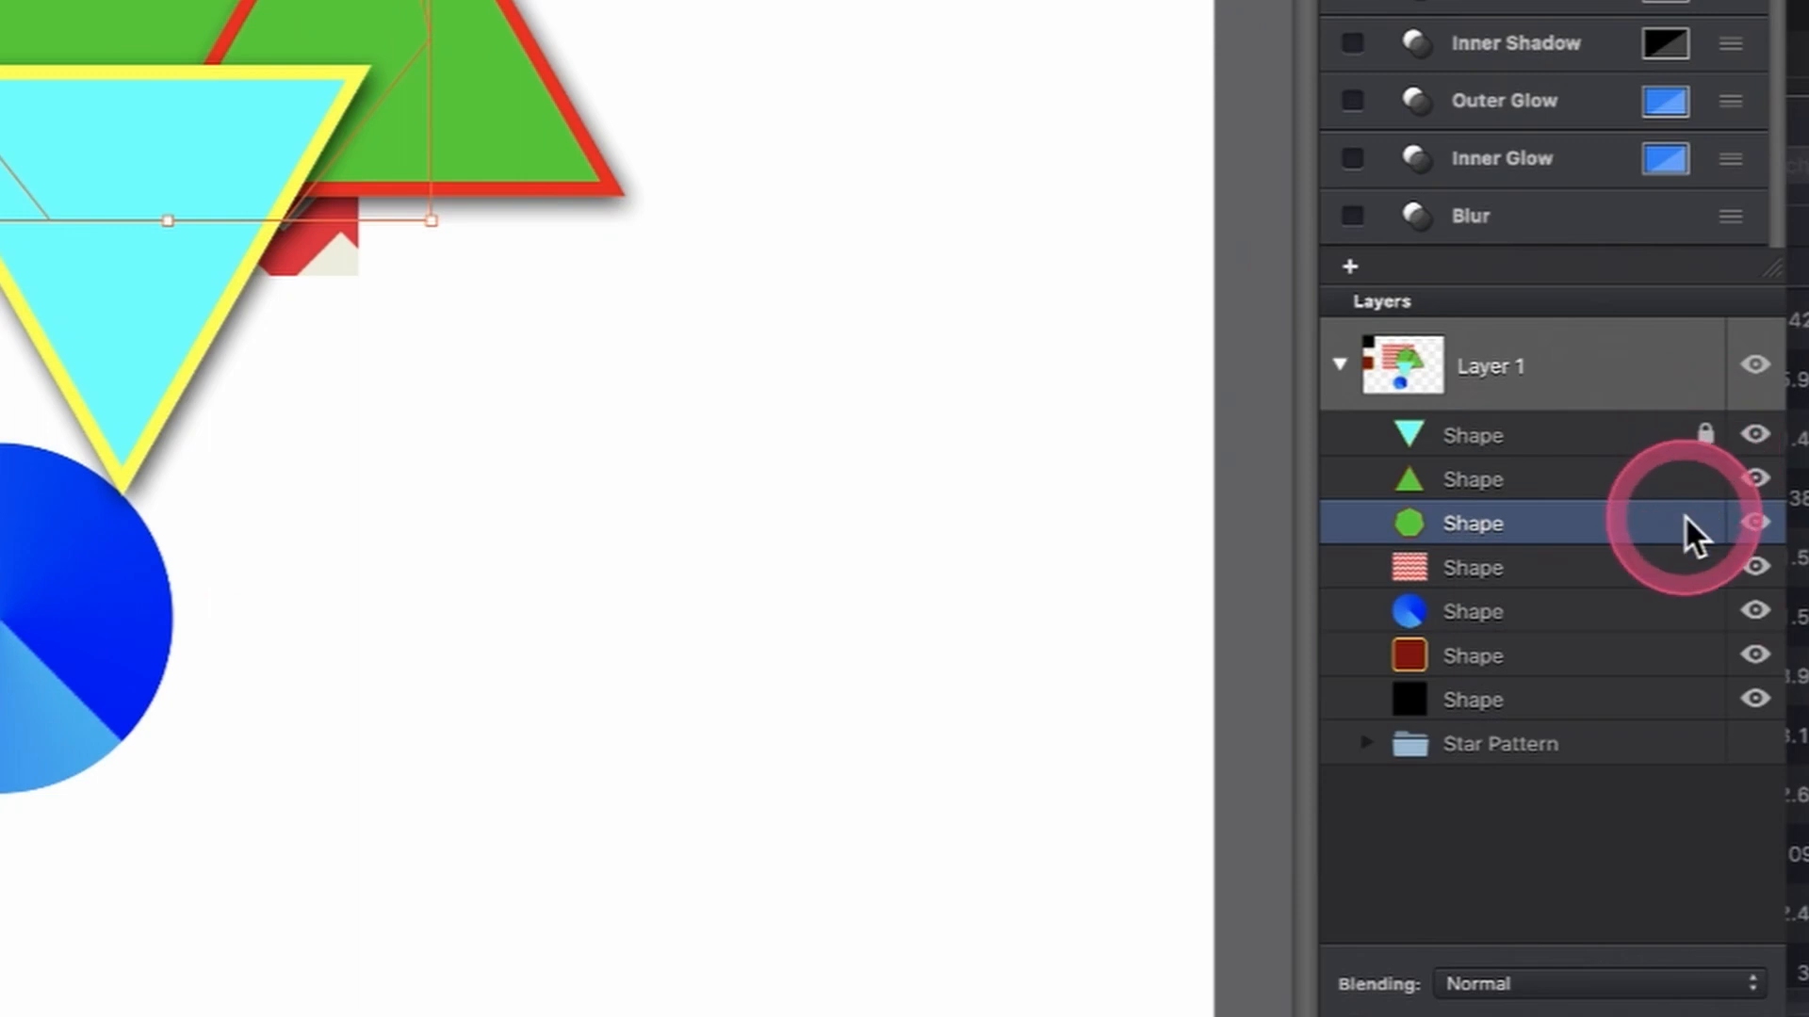
right_click(1616, 457)
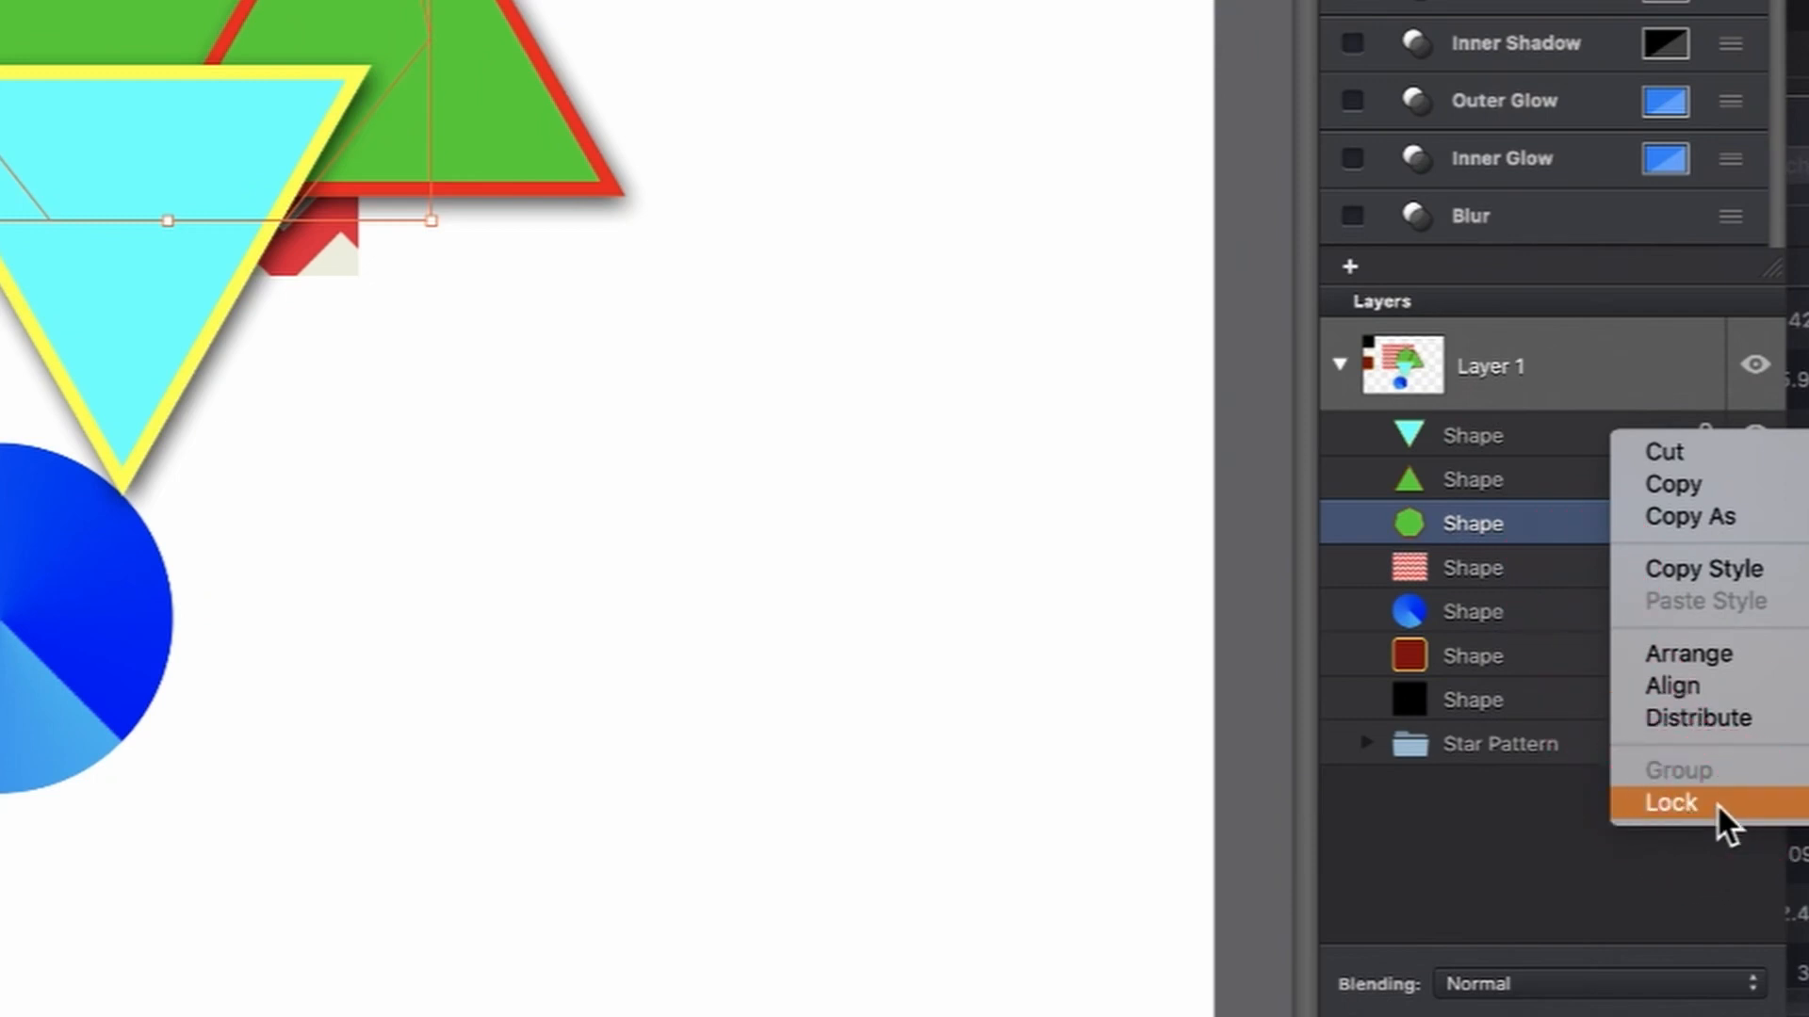
click(1546, 537)
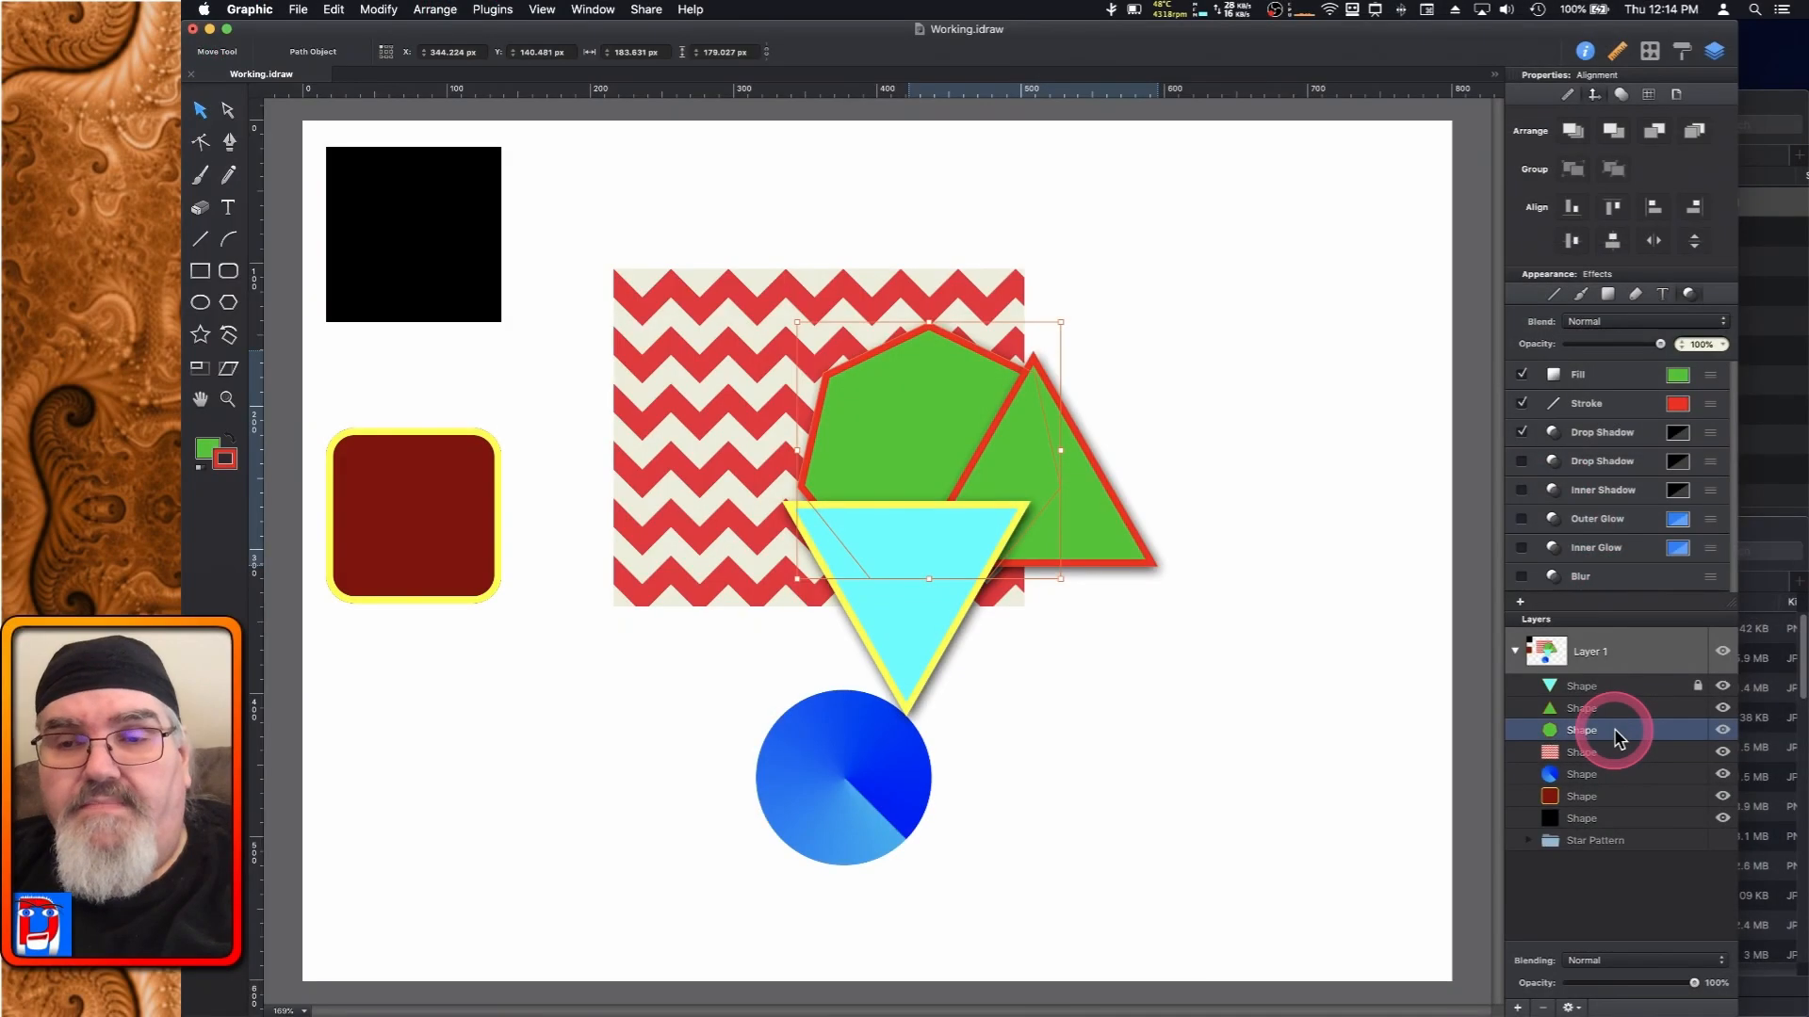
Try to move the locked cyan triangle, shifting the green triangle right off the zigzag rectangle and the green heptagon left
click(1655, 688)
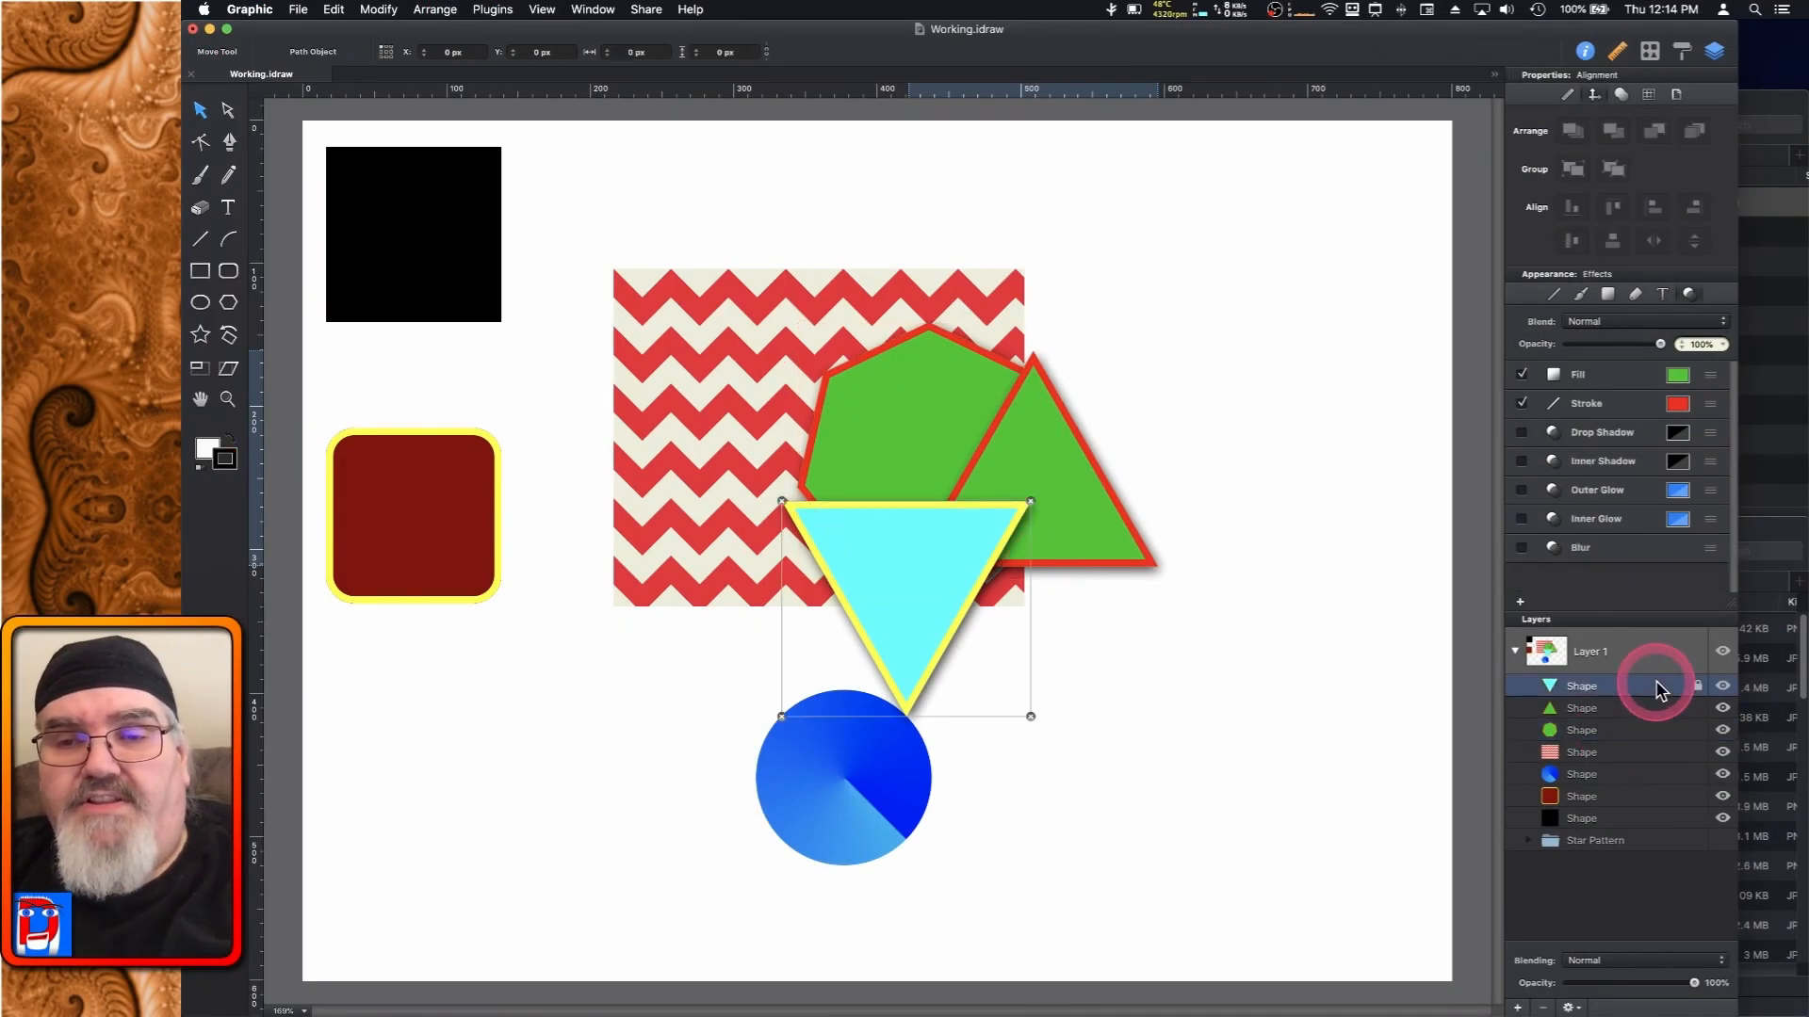
click(1655, 691)
click(975, 562)
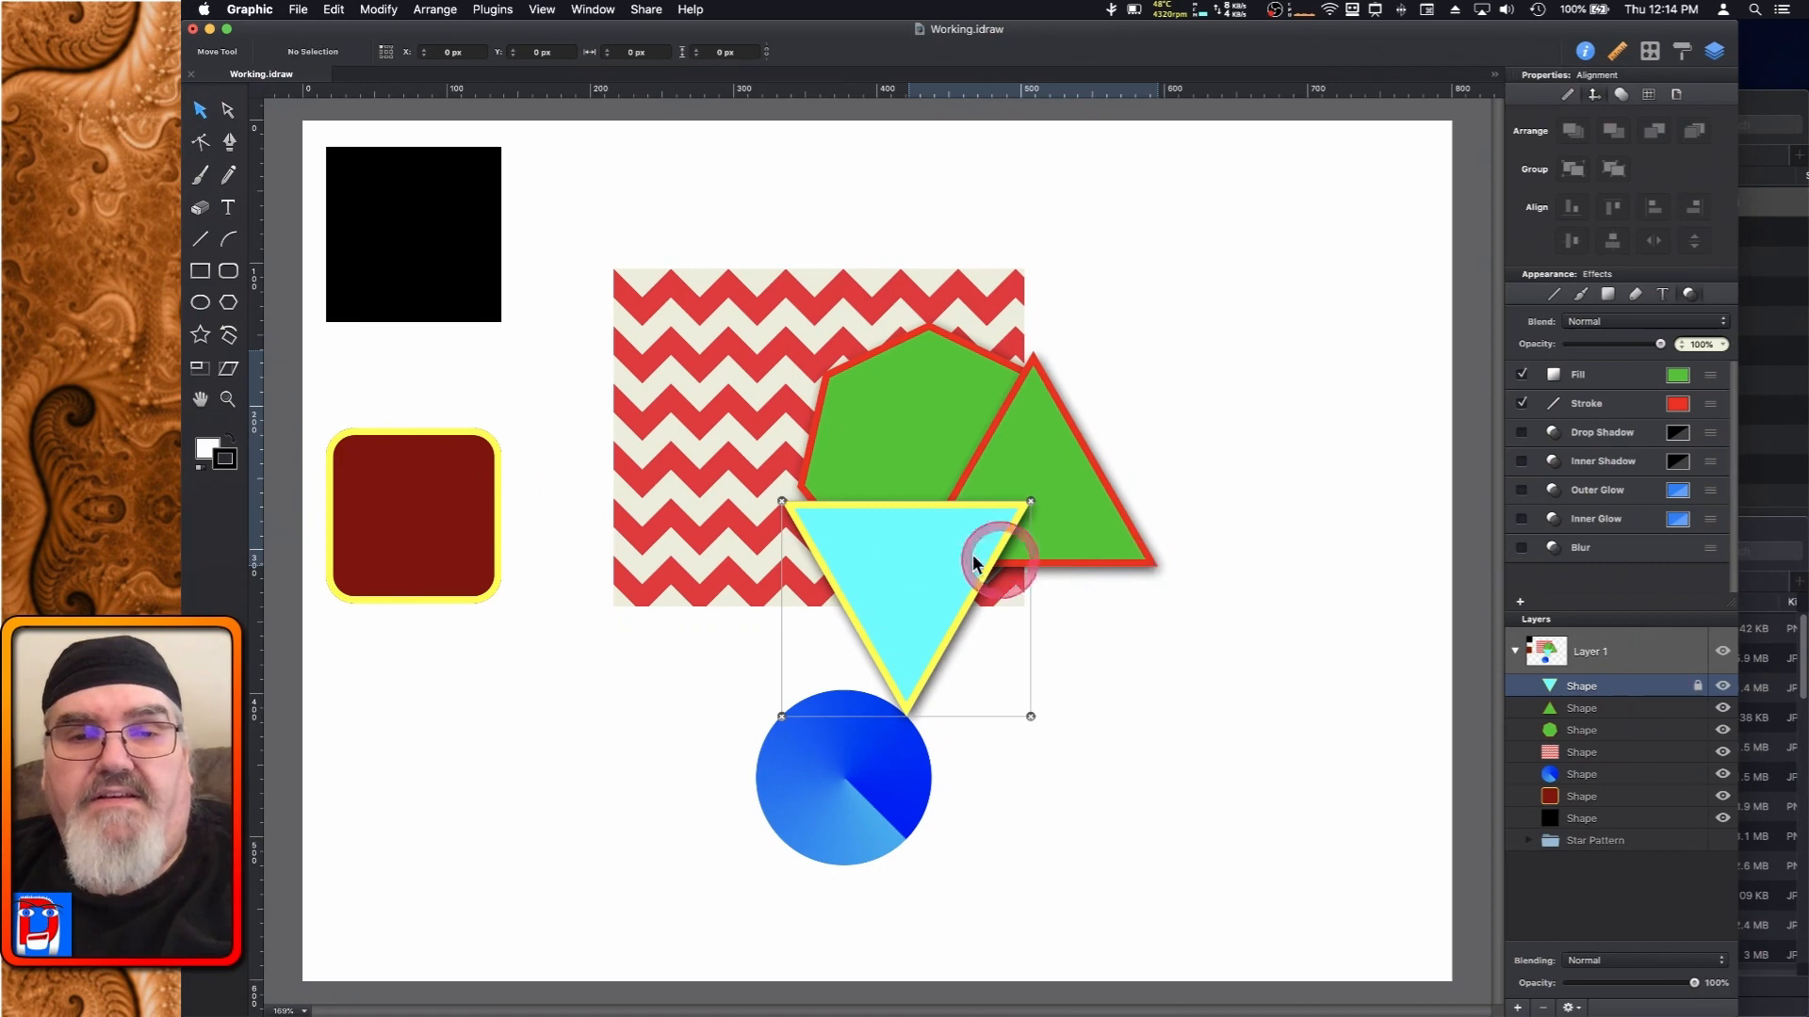
drag(906, 557, 1093, 548)
drag(907, 581, 812, 577)
drag(904, 623, 1042, 691)
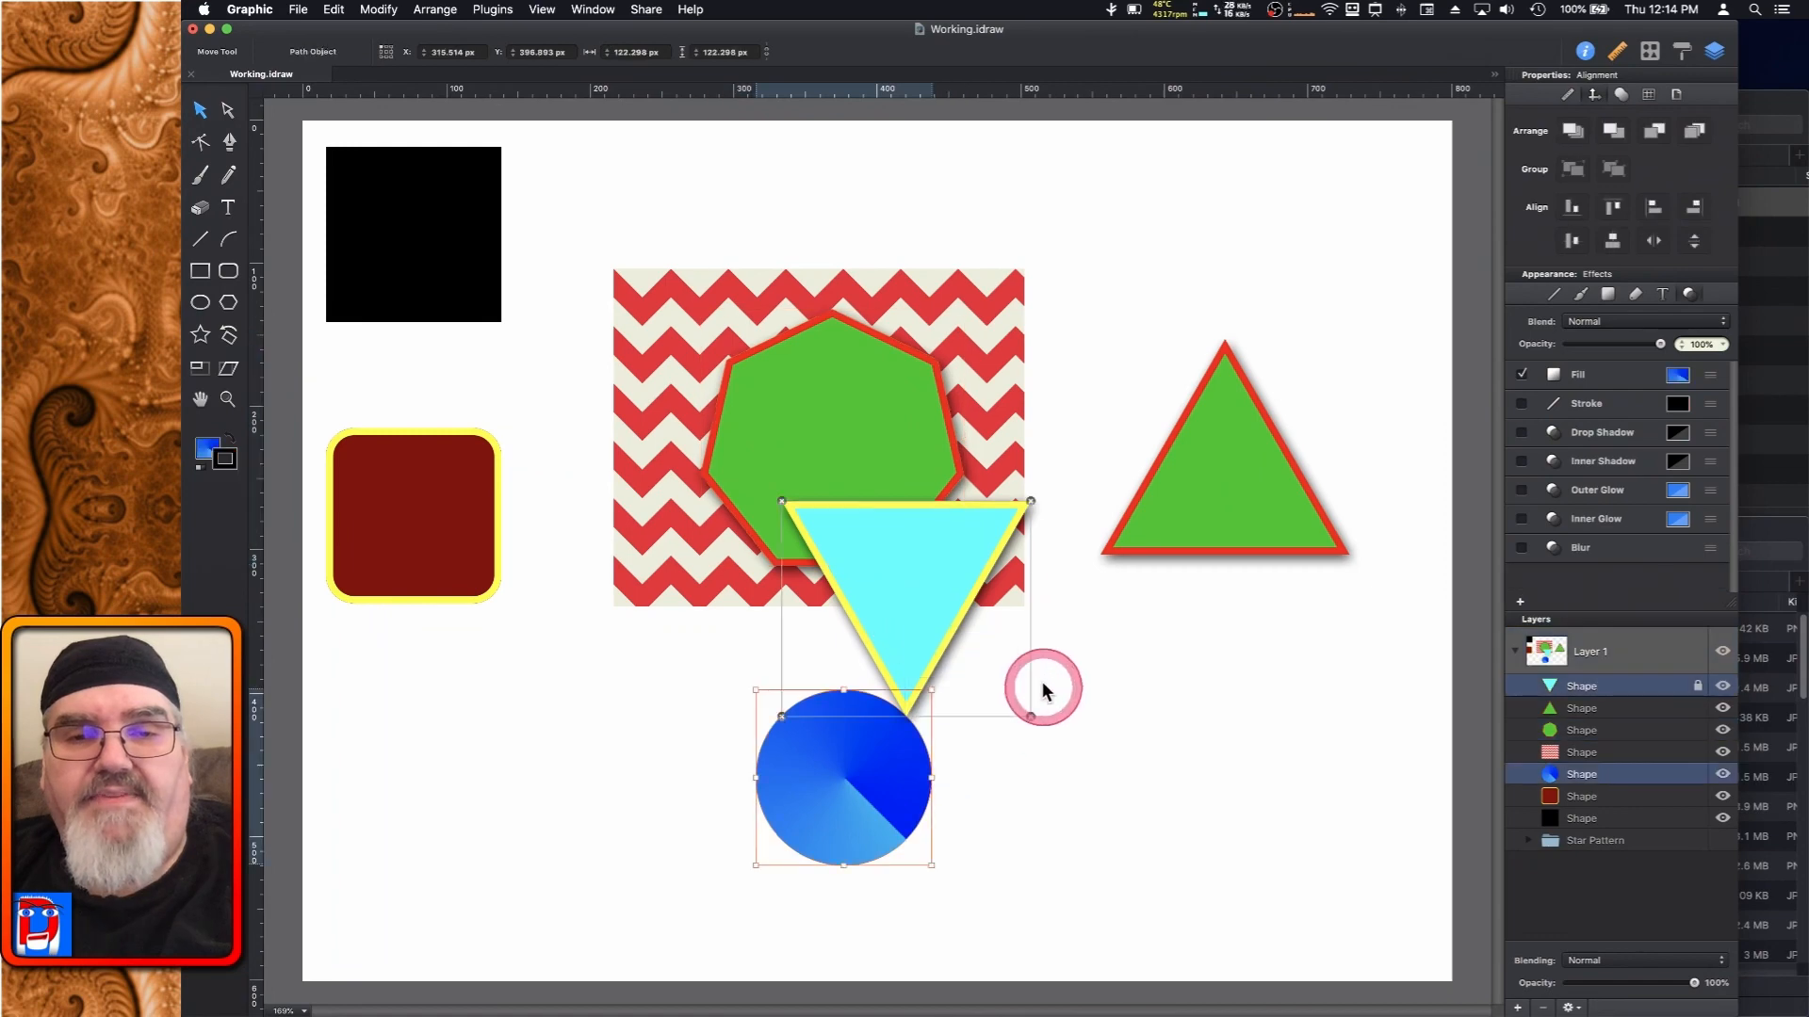
click(949, 597)
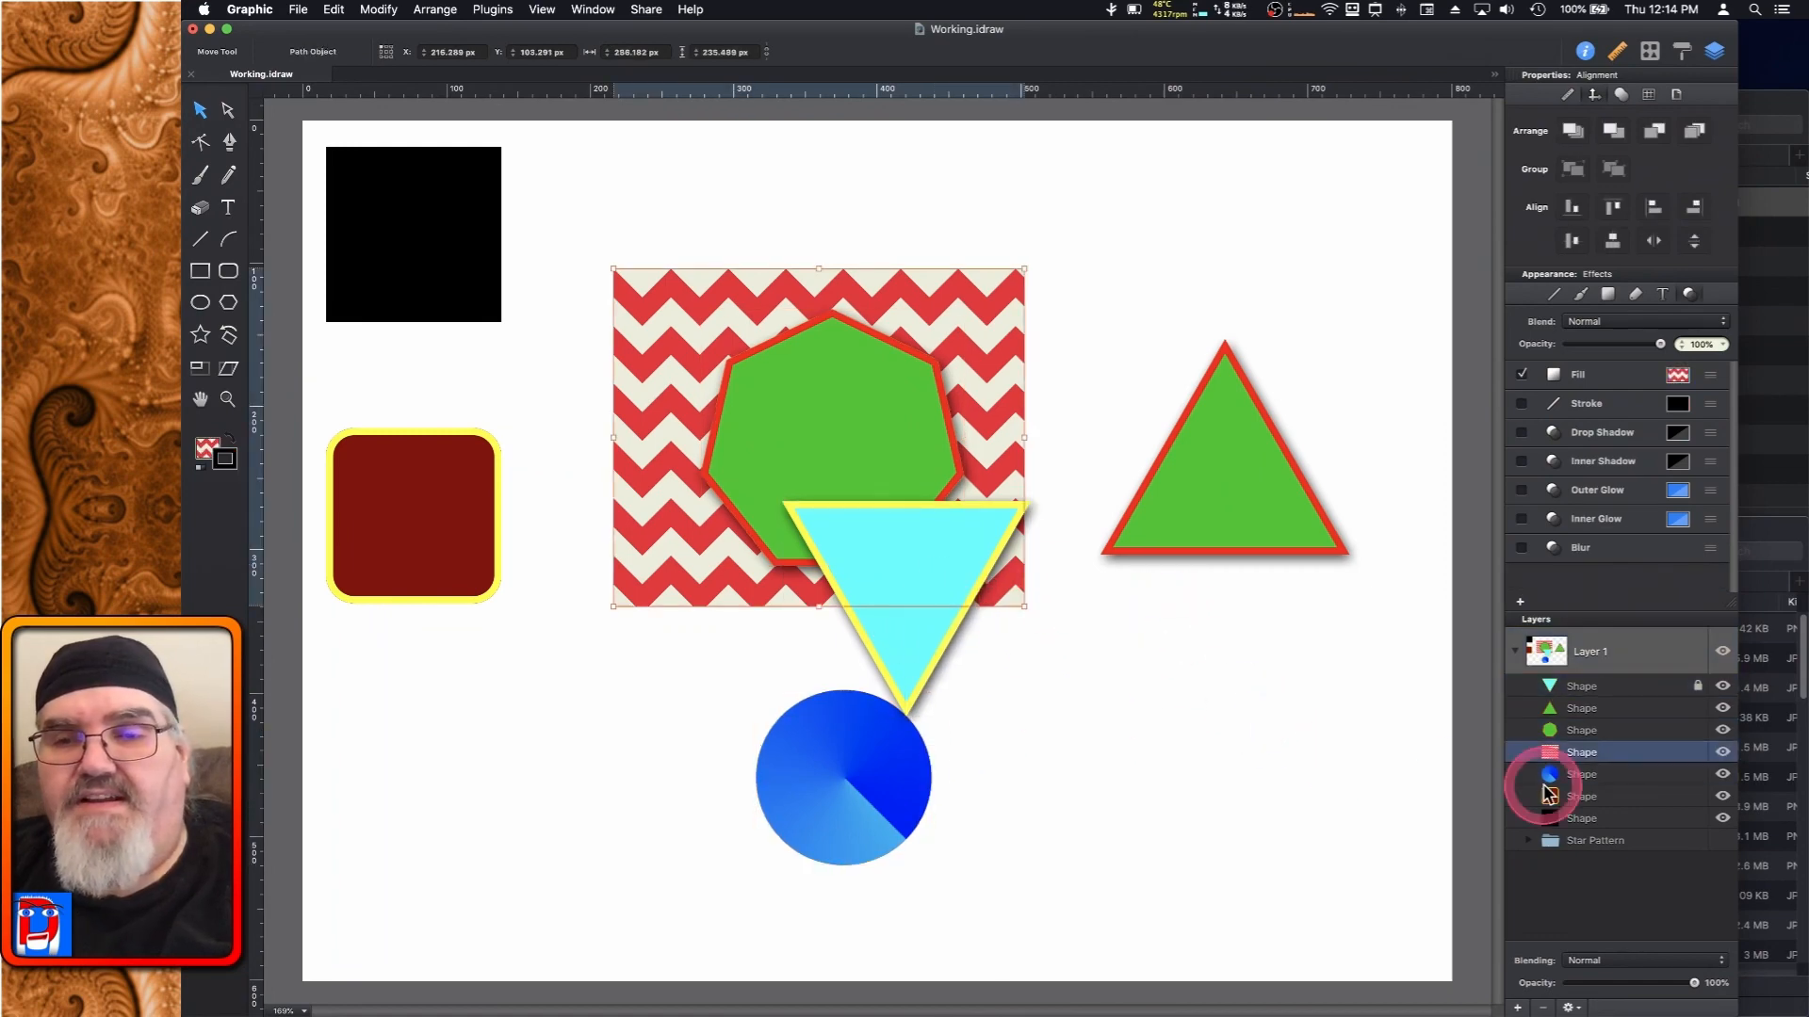
Reorder the locked cyan triangle to beneath the zigzag rectangle and back to the top of Layer 1
click(1660, 695)
drag(1660, 695, 1649, 772)
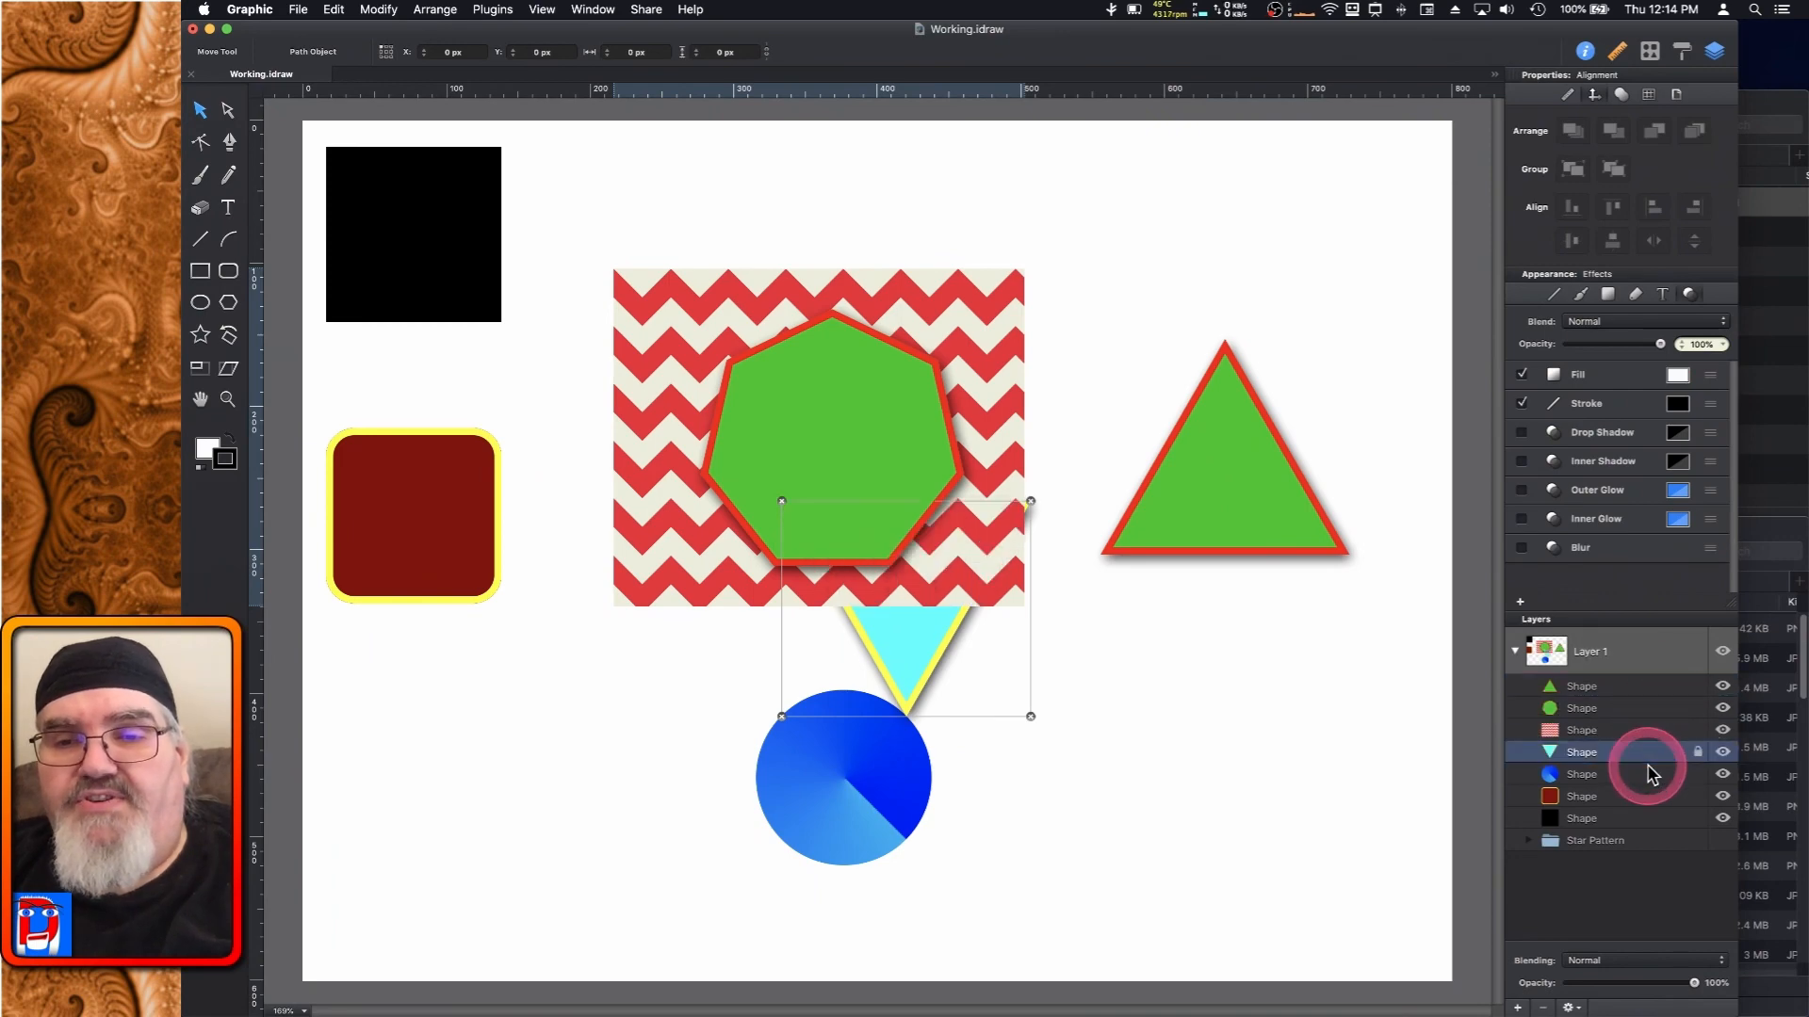
drag(1640, 756, 1659, 646)
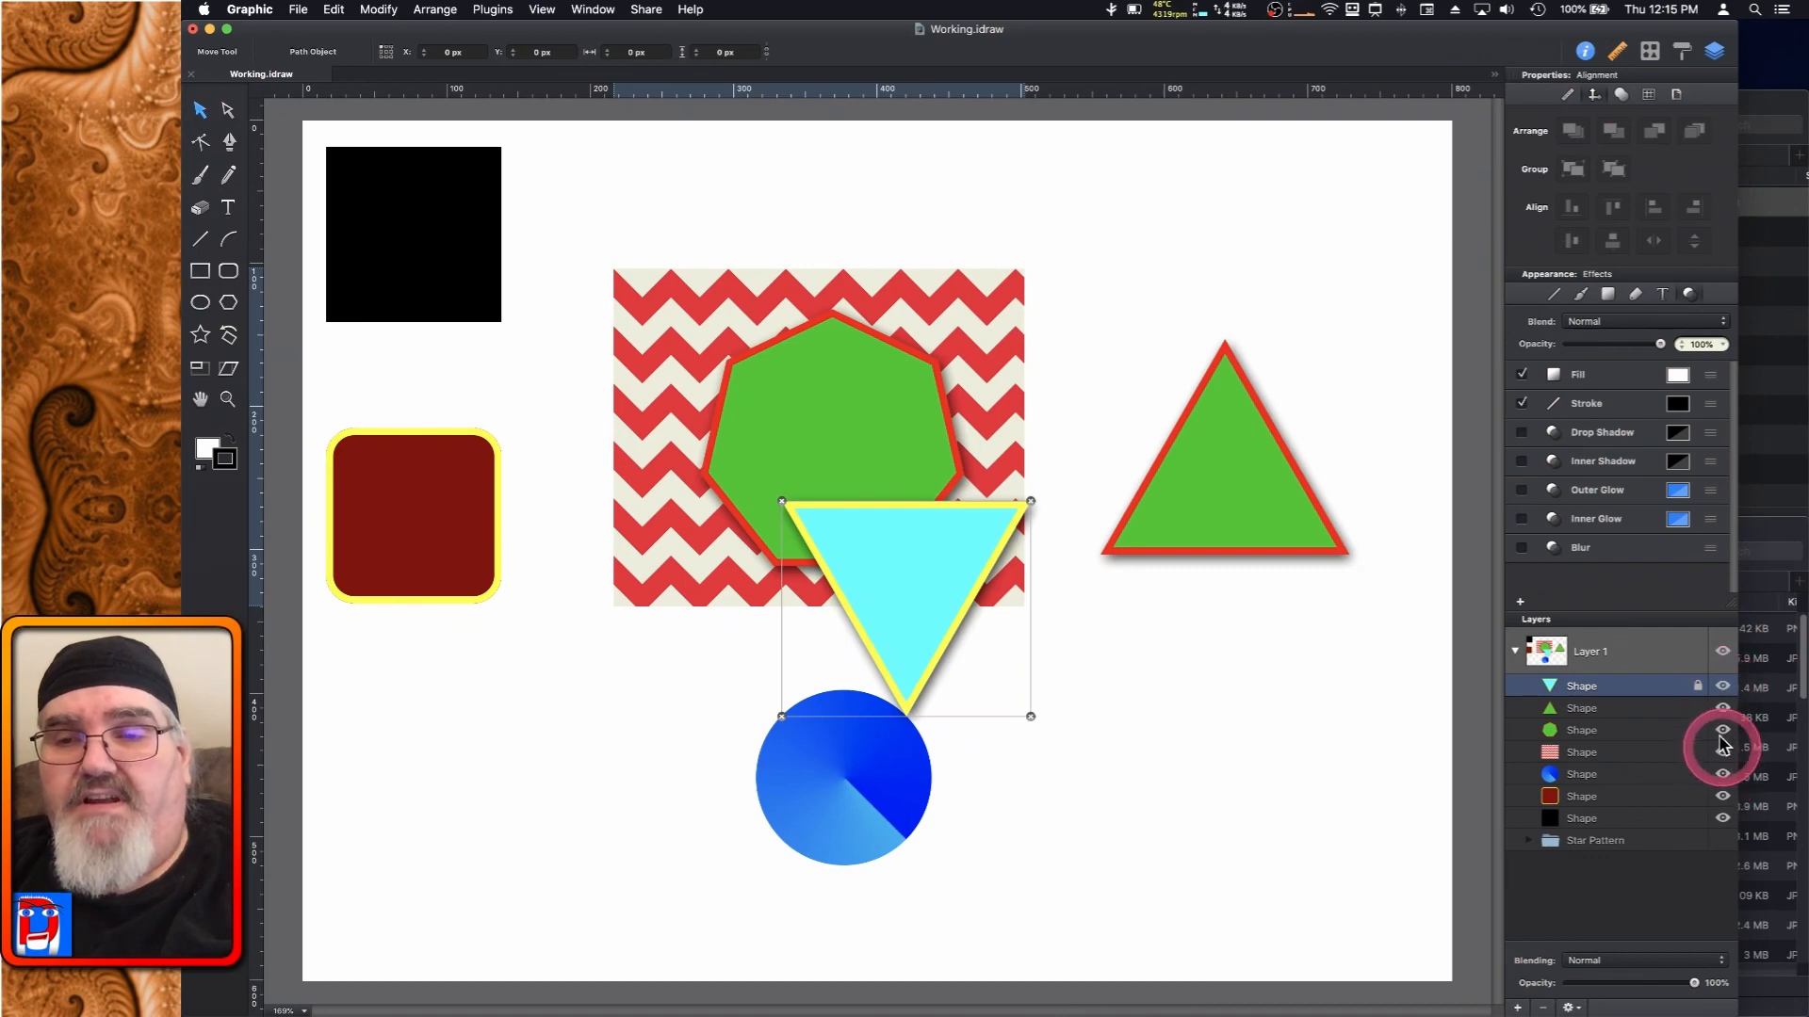
Unlock the cyan triangle, and hide the whole of Layer 1 and show it again
click(1697, 690)
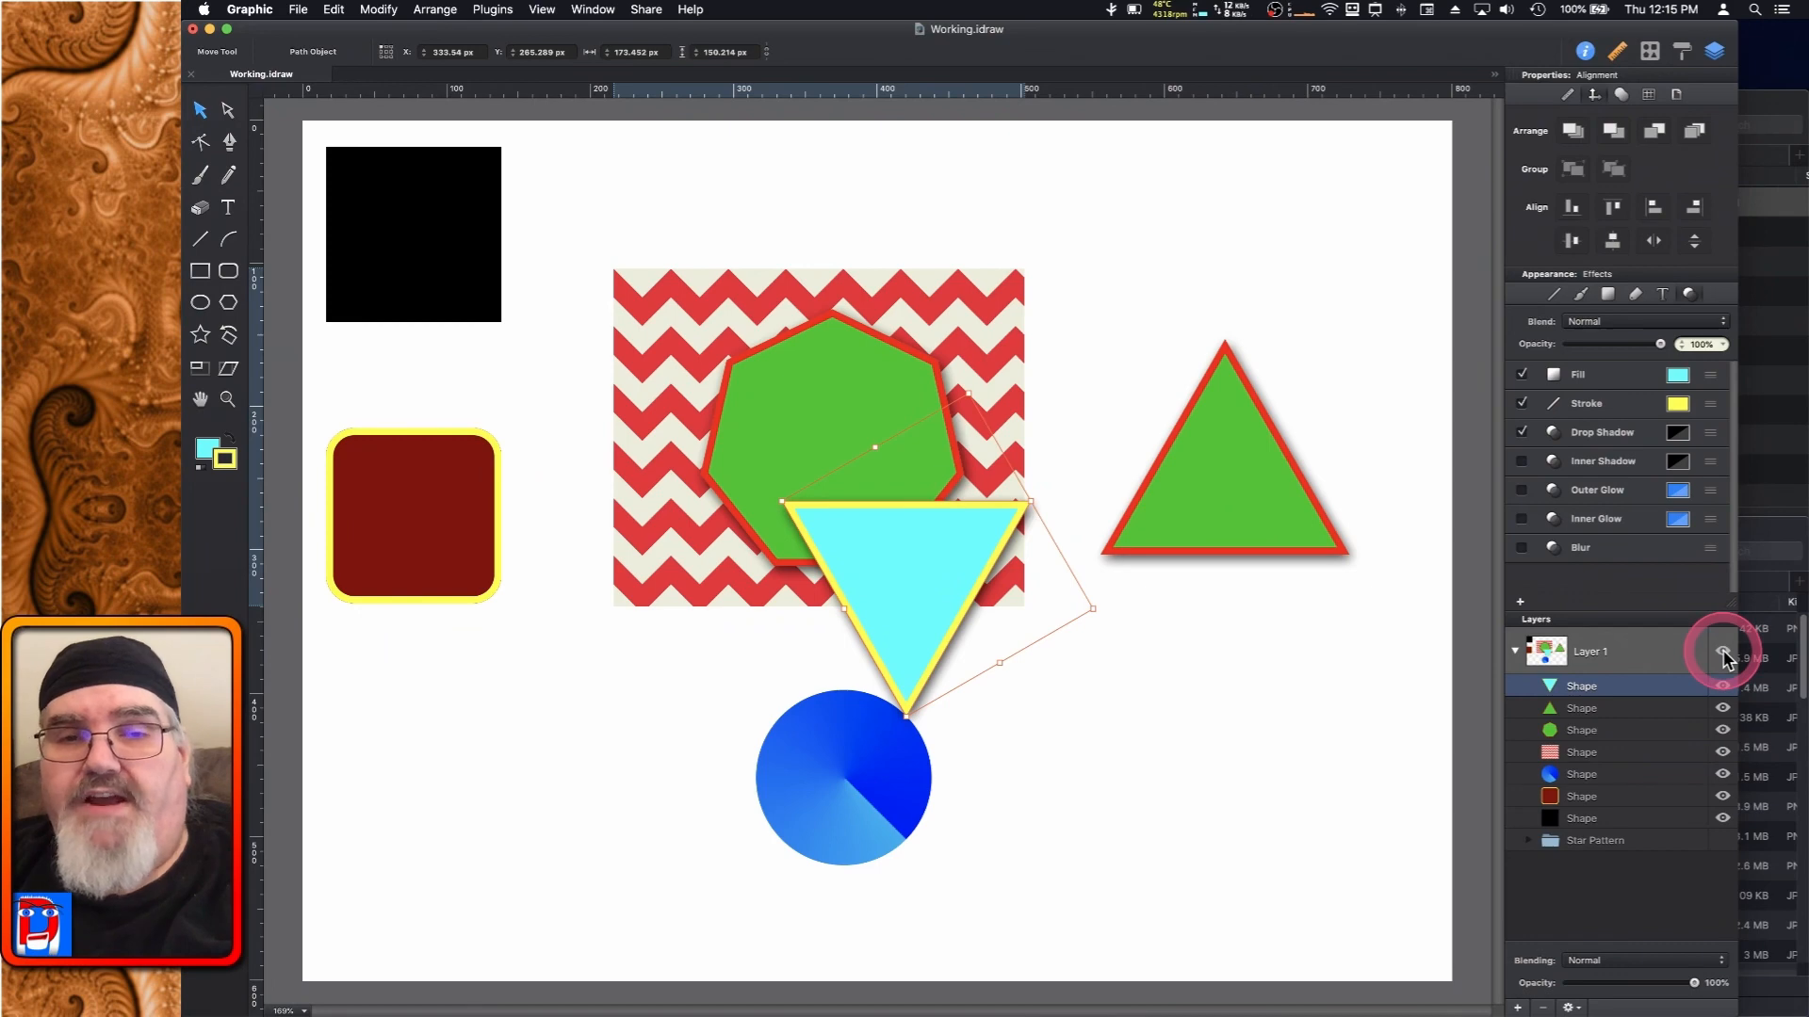
click(1722, 656)
click(1722, 656)
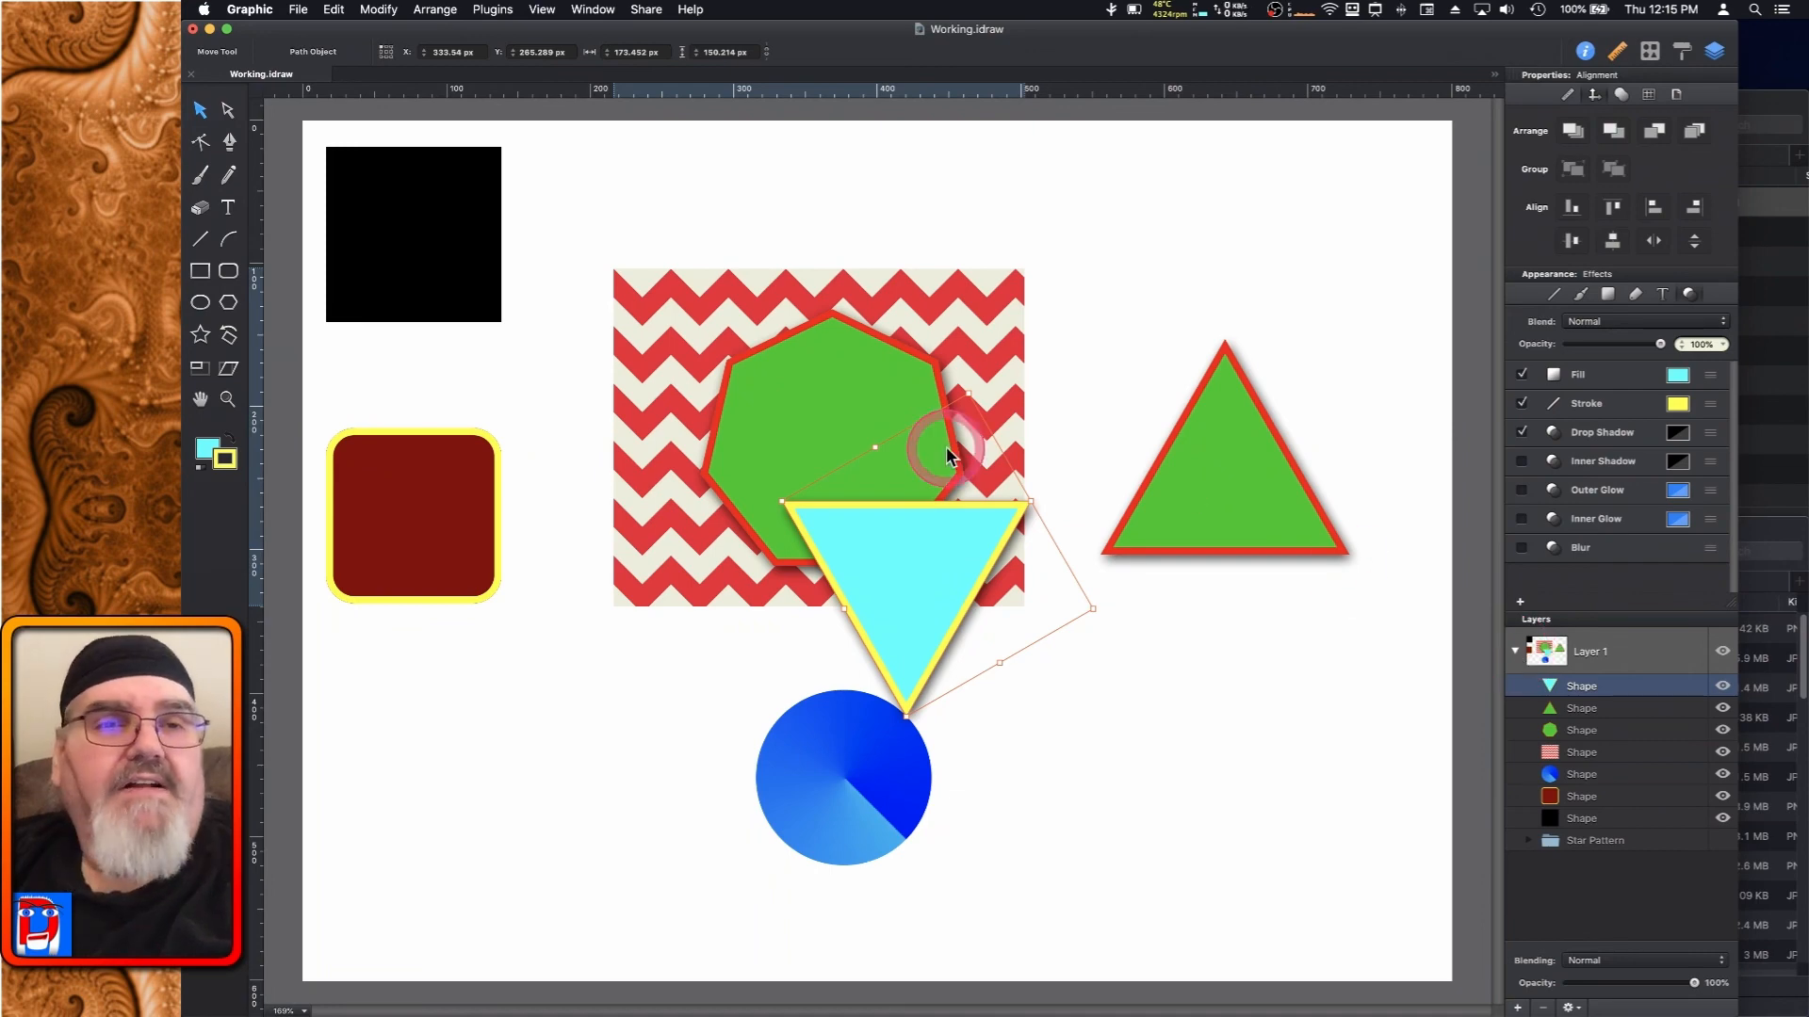
Open the recent document Business Card - Single 5.idraw and fit the card to the window
click(298, 11)
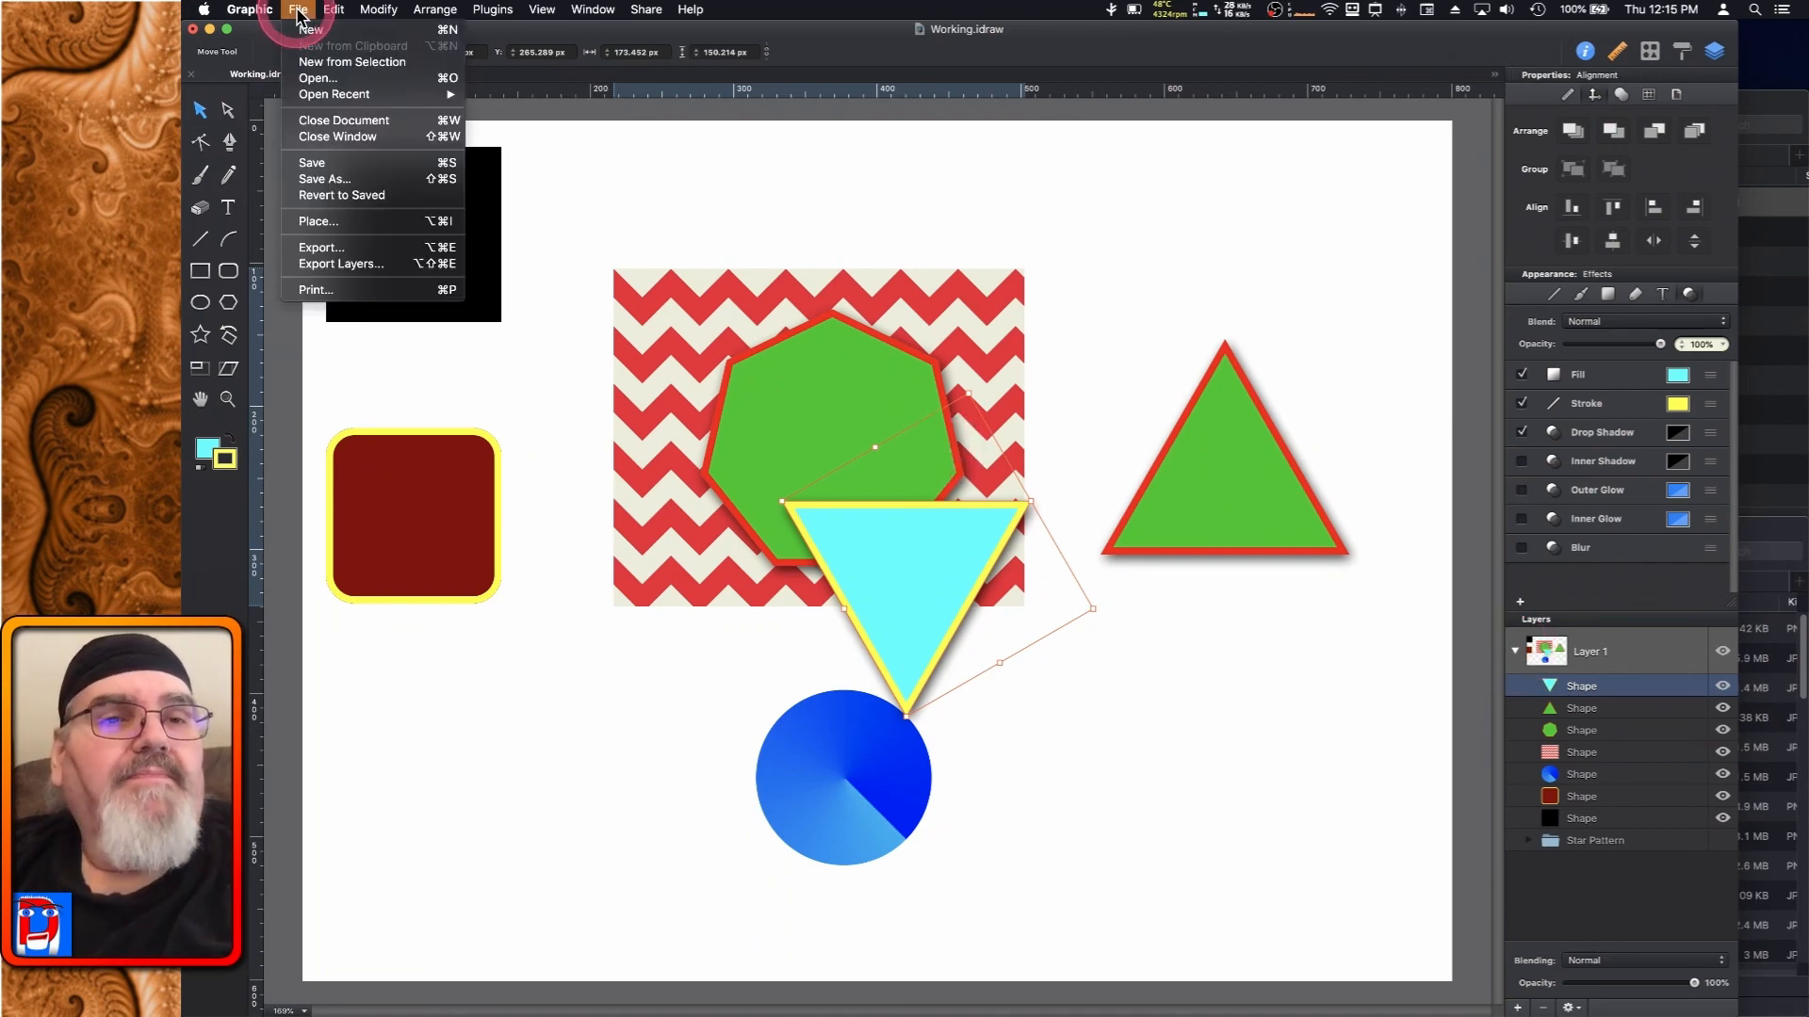
click(423, 95)
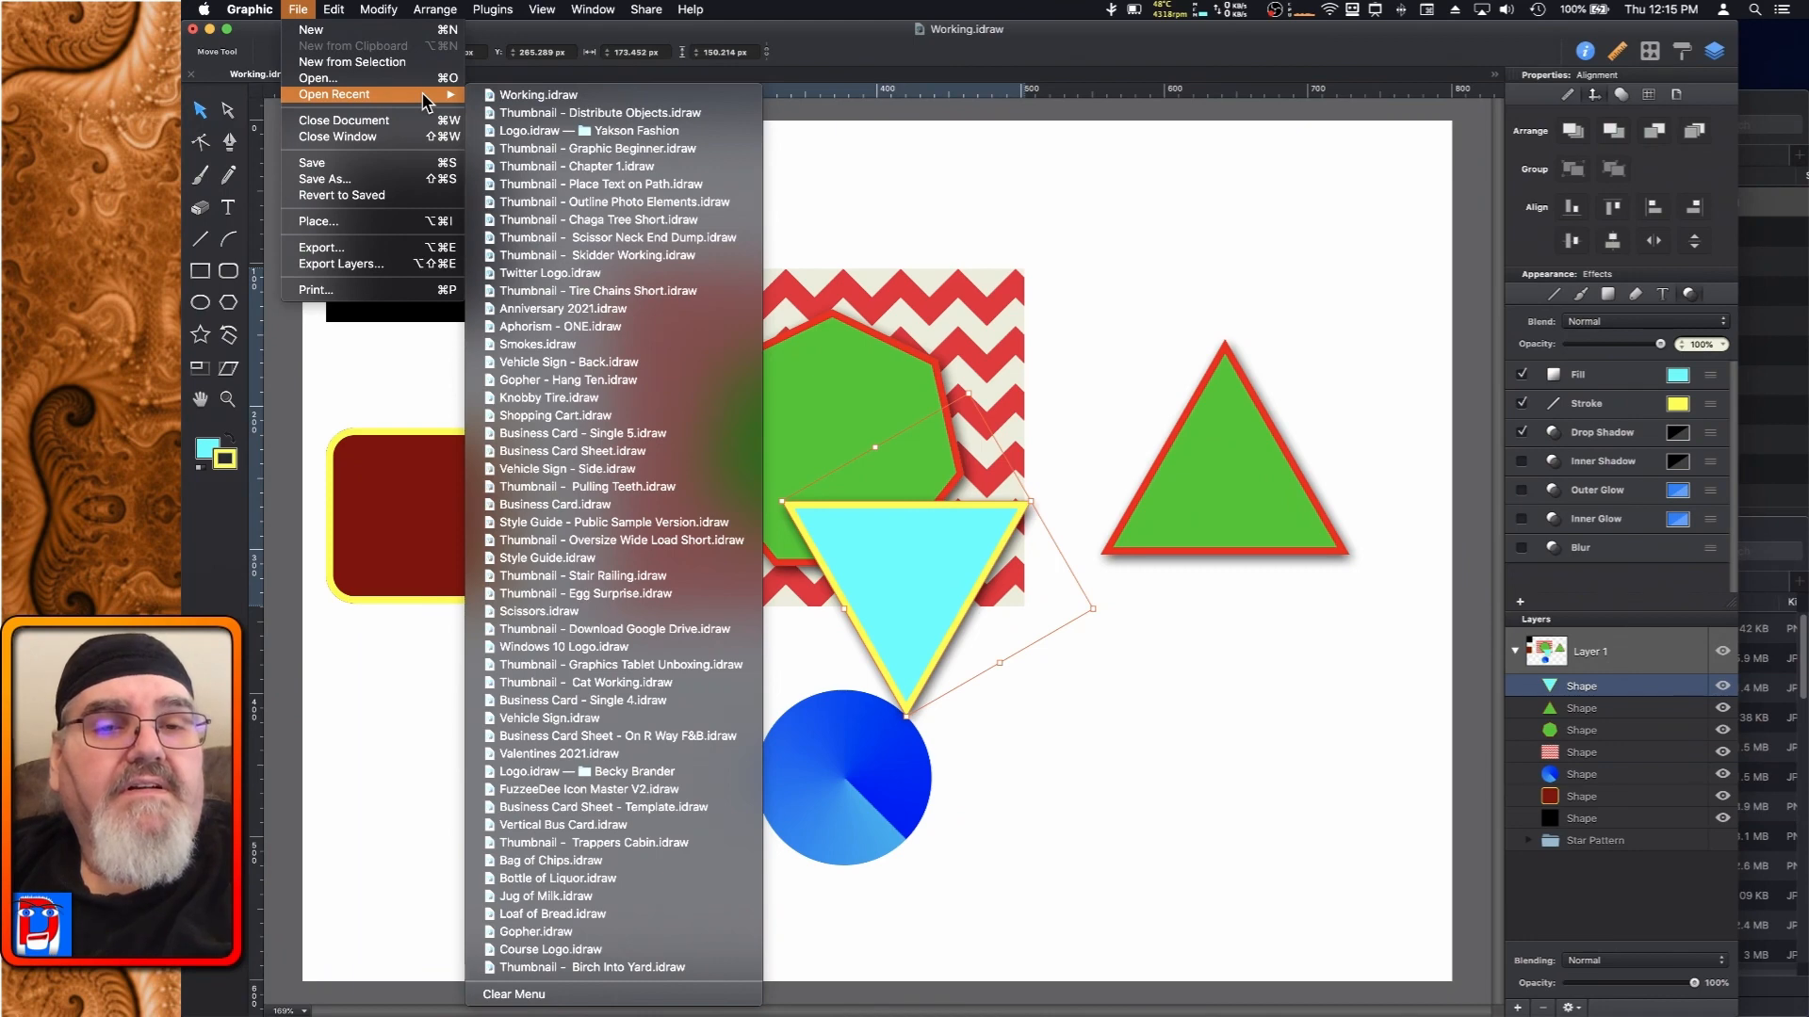
click(671, 433)
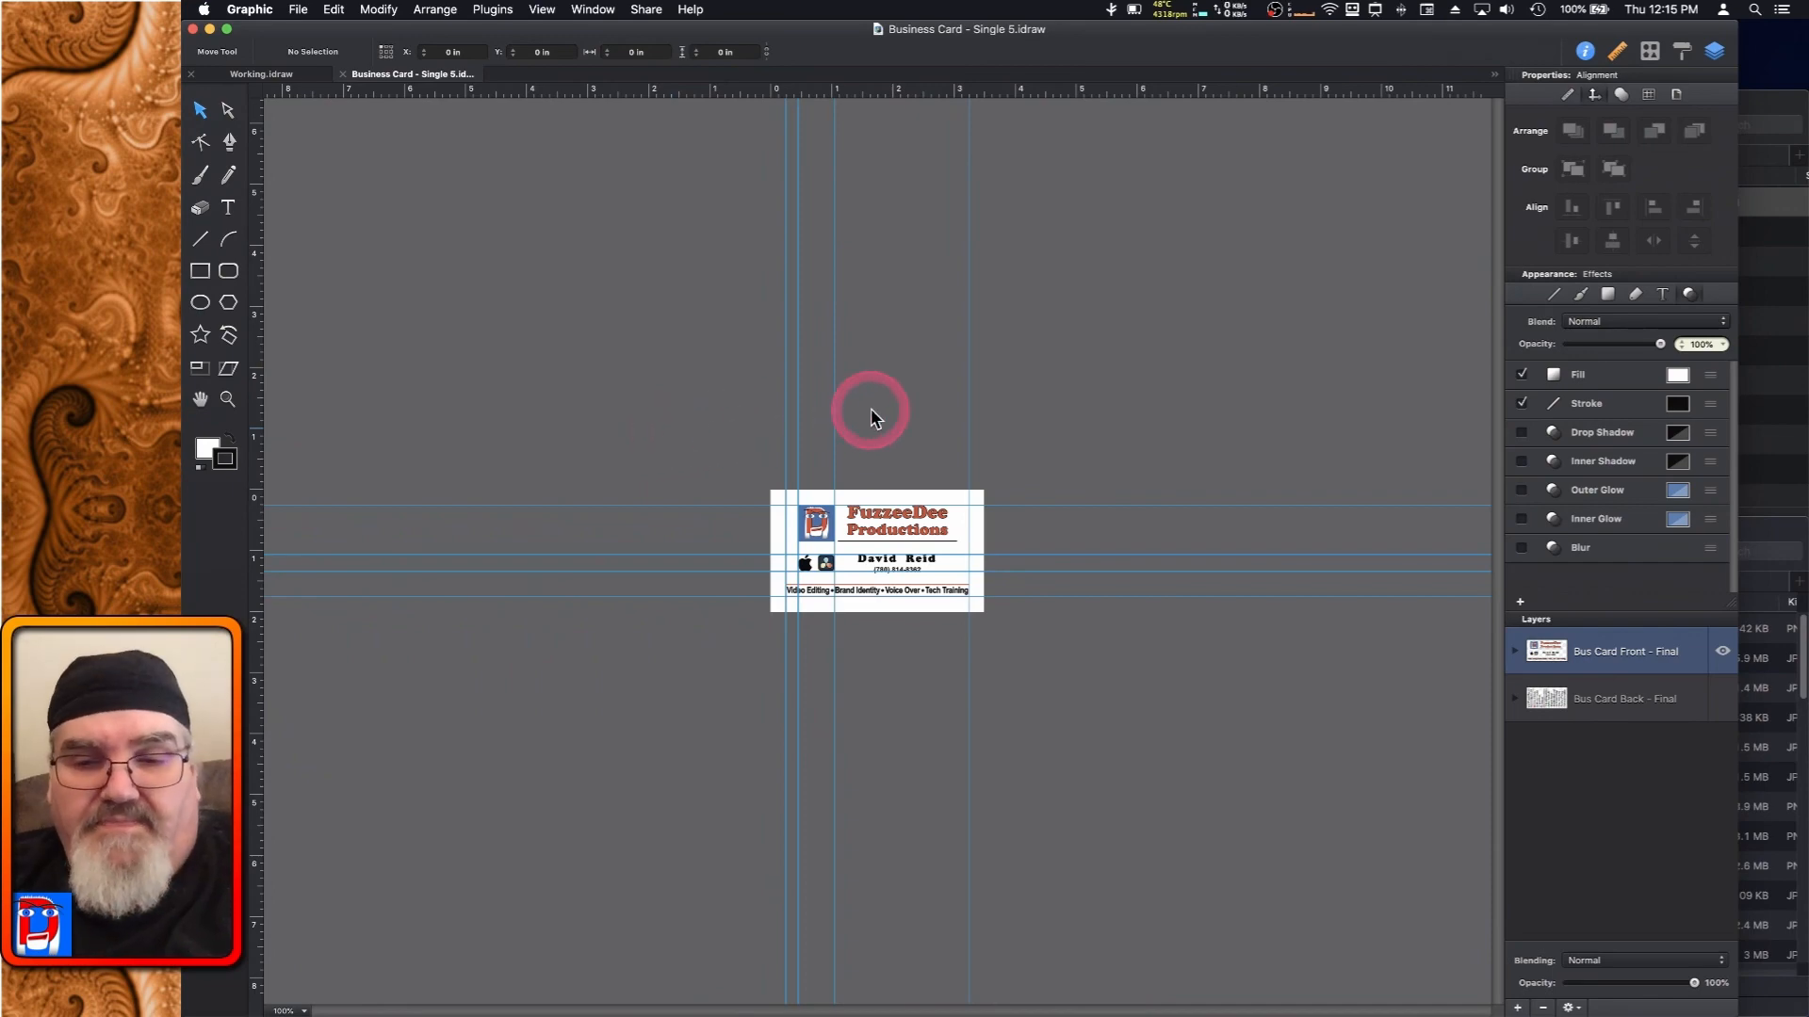
key(super+0)
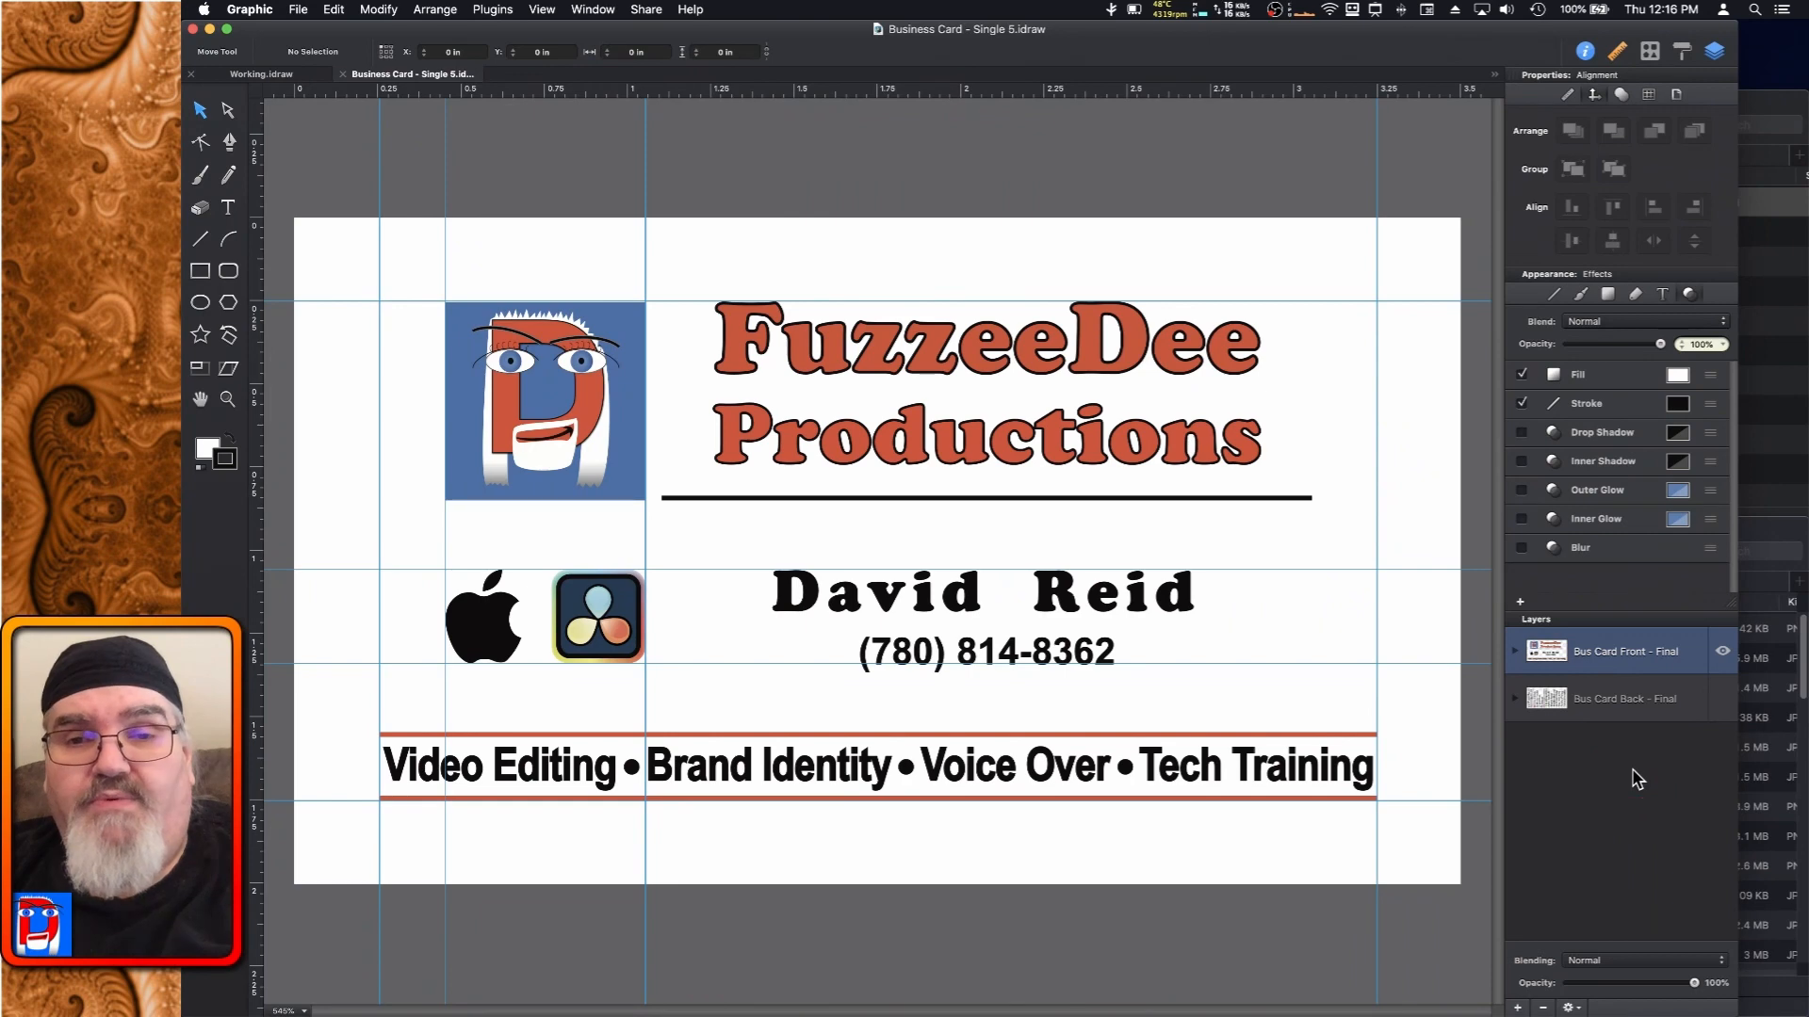
Hide the Bus Card Front - Final layer and show the Bus Card Back - Final layer
click(1723, 652)
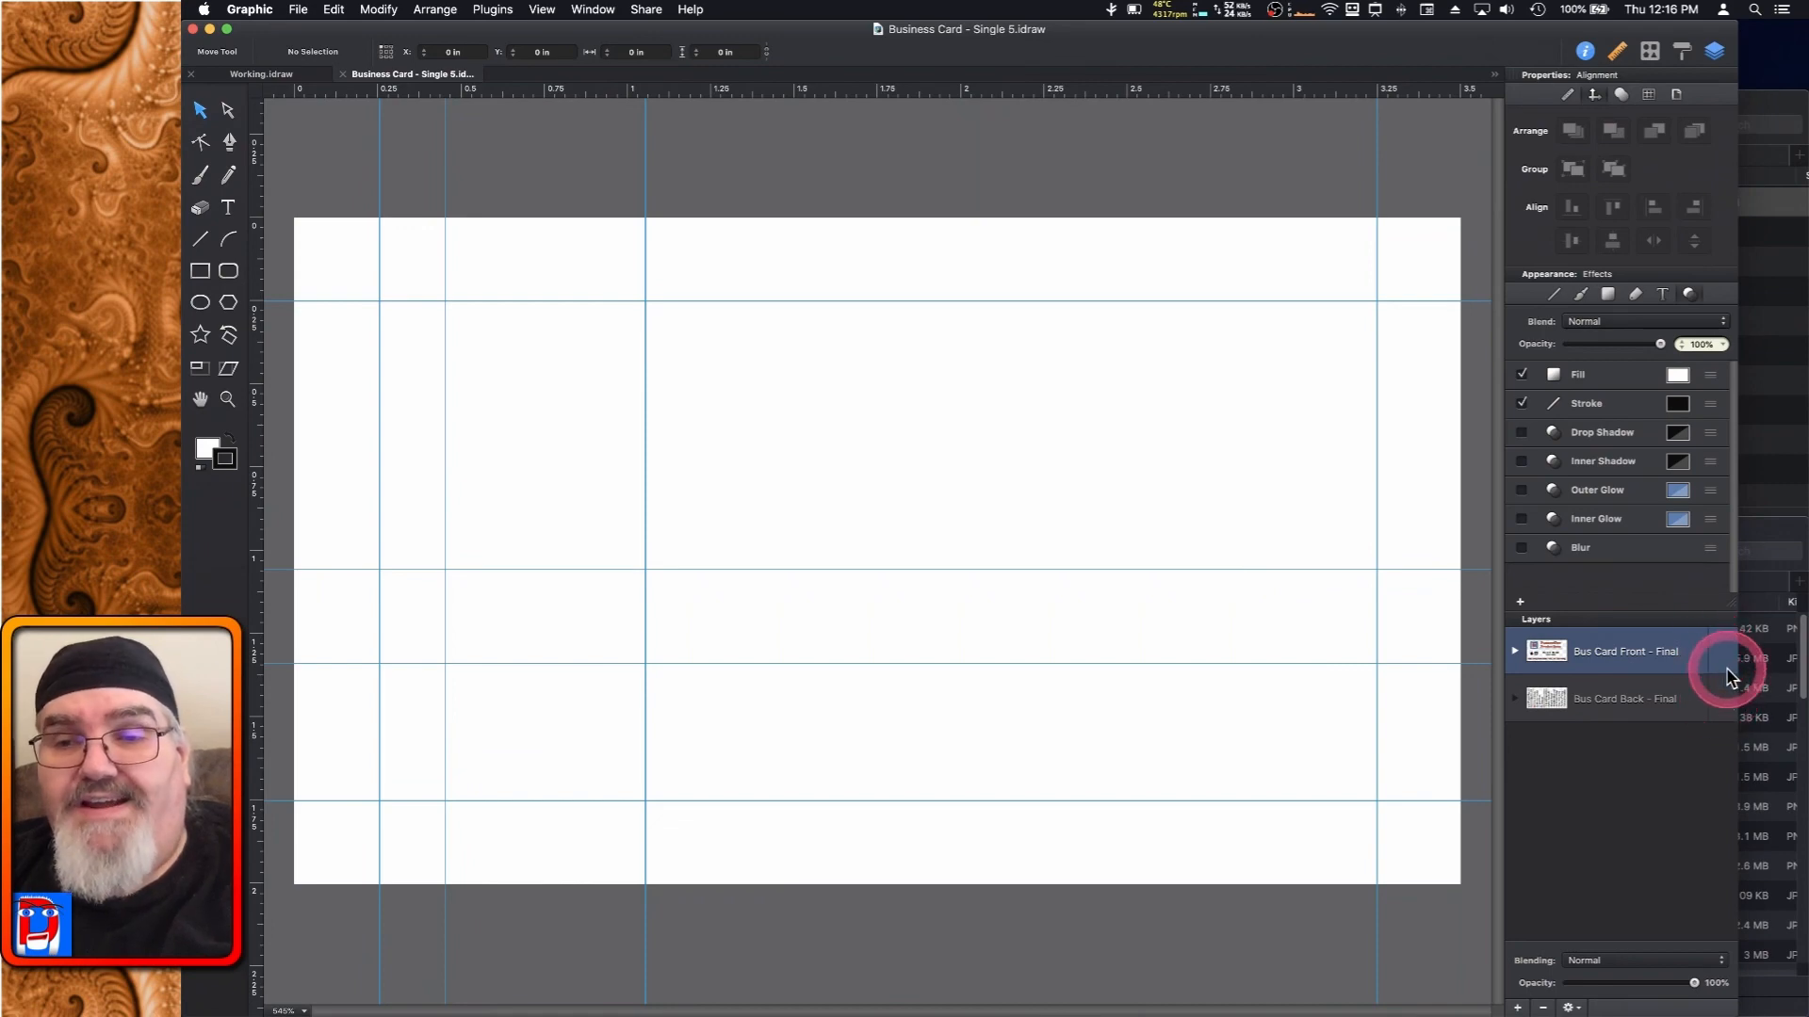
click(1722, 700)
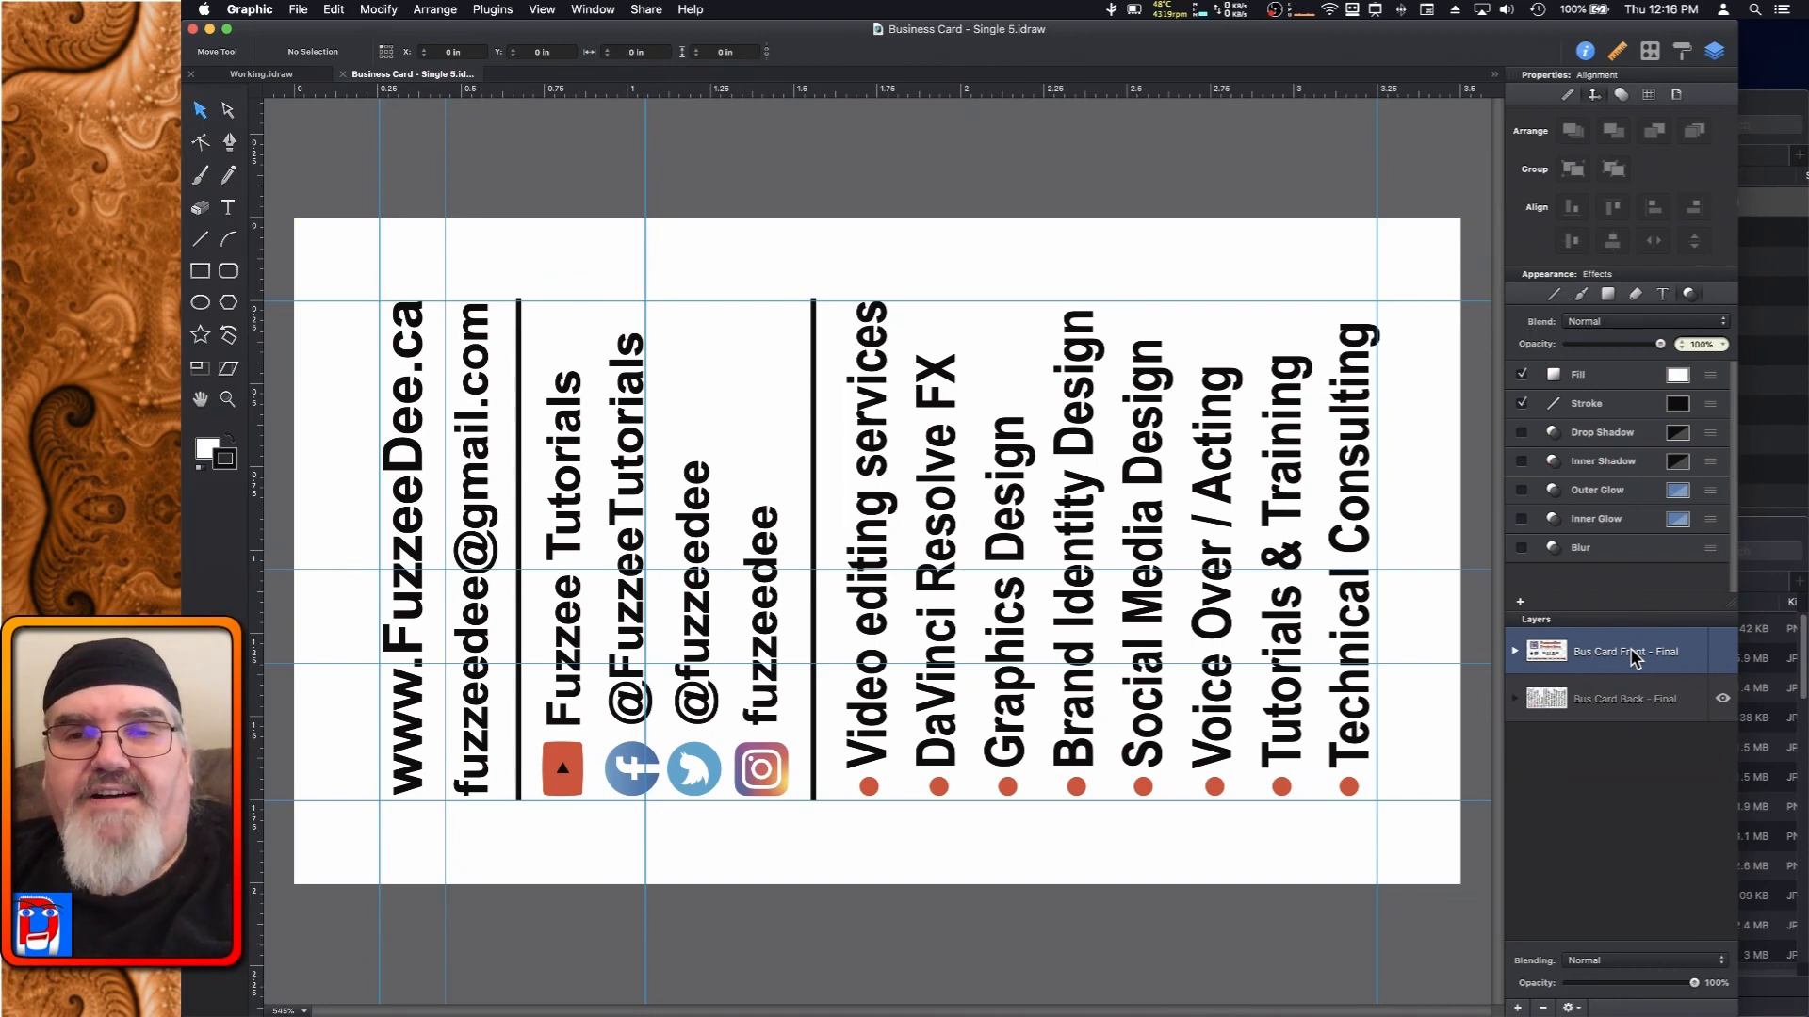
click(1407, 167)
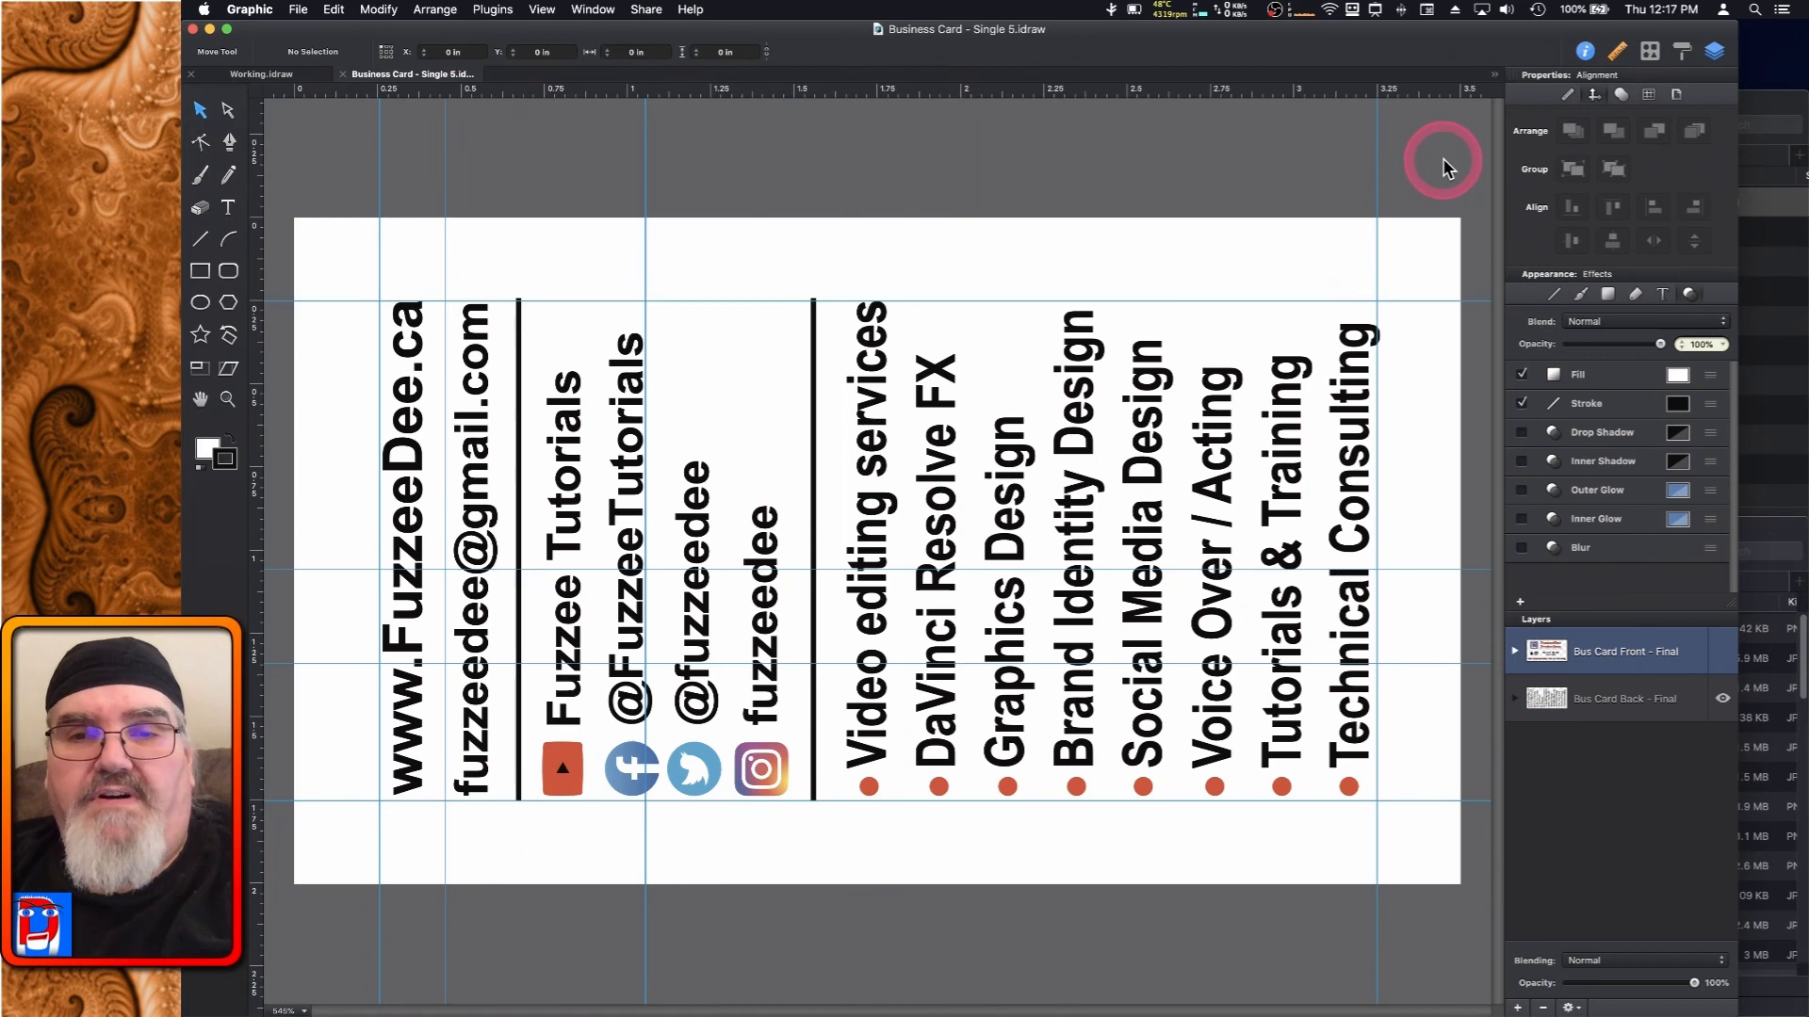